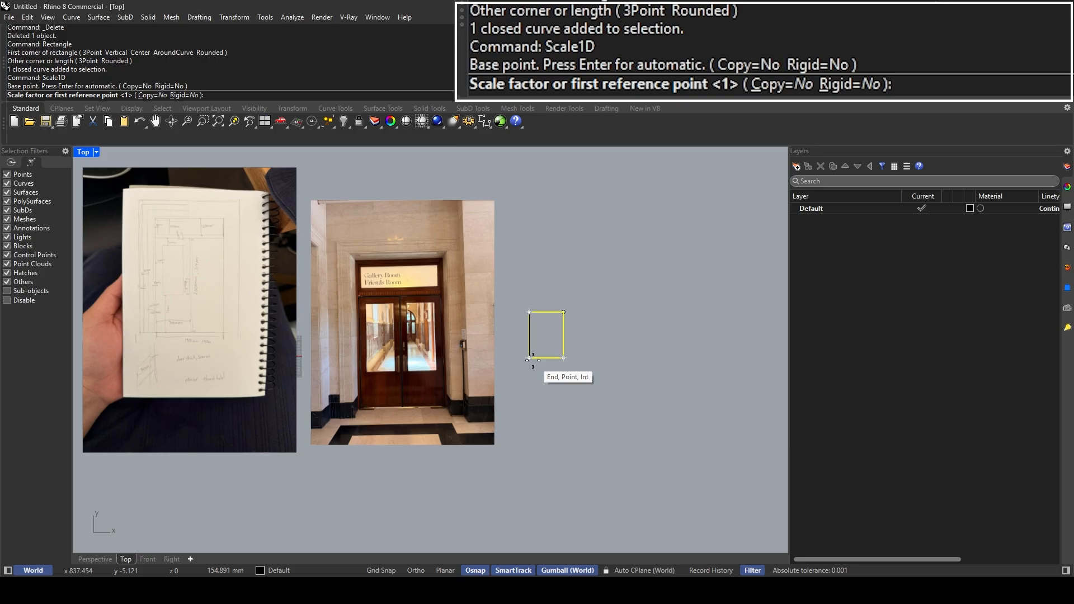
Step: Try to scale the rectangle's height to 30 mm with Scale1D, and undo the scaling
key("Escape")
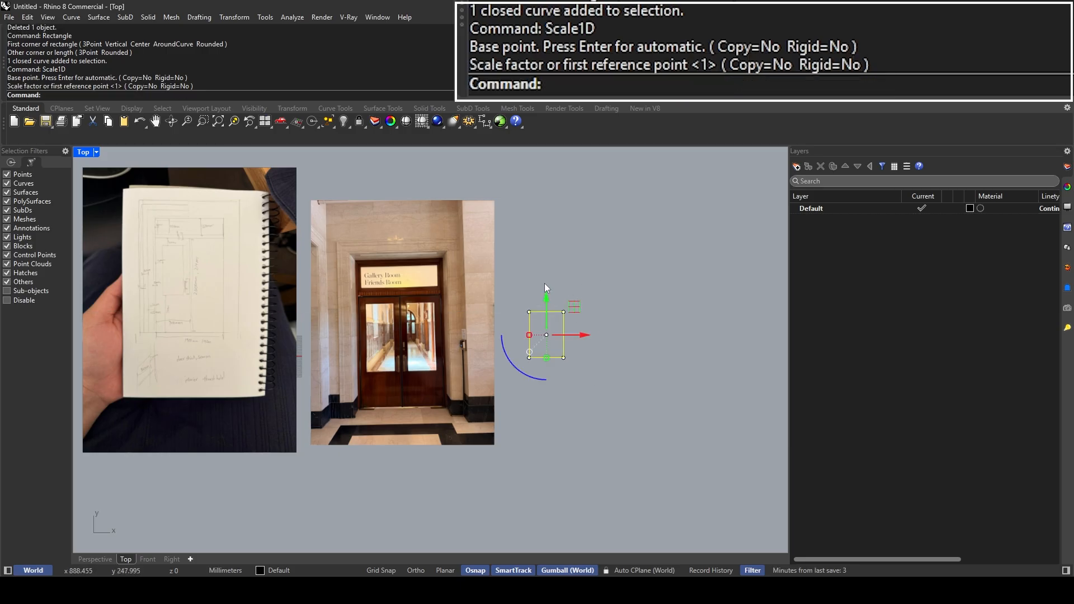
type("S")
key("Return")
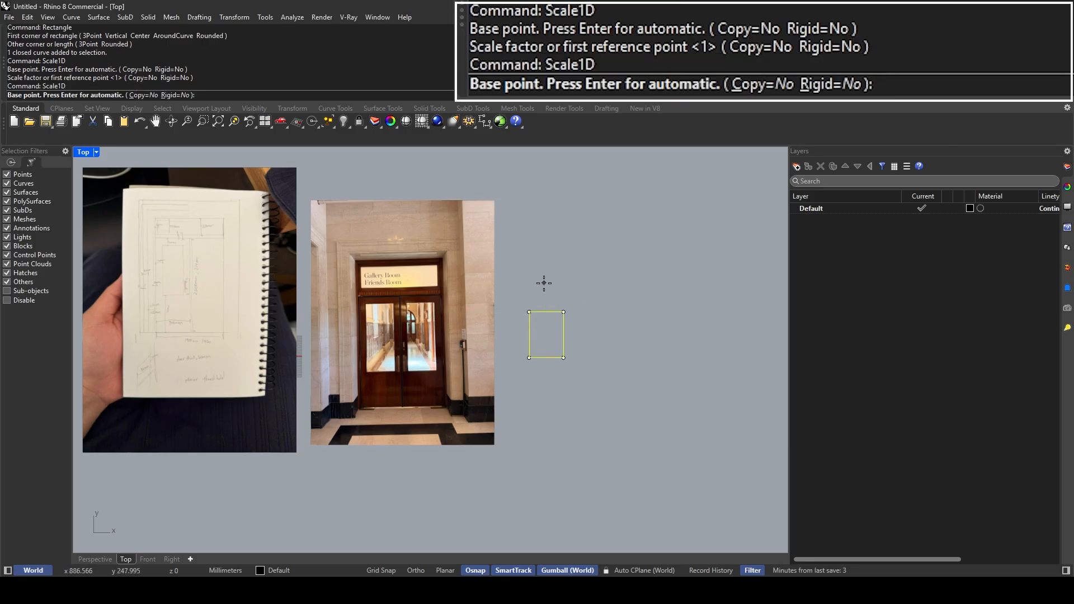
left_click(529, 311)
scroll(515, 270, "up", 2)
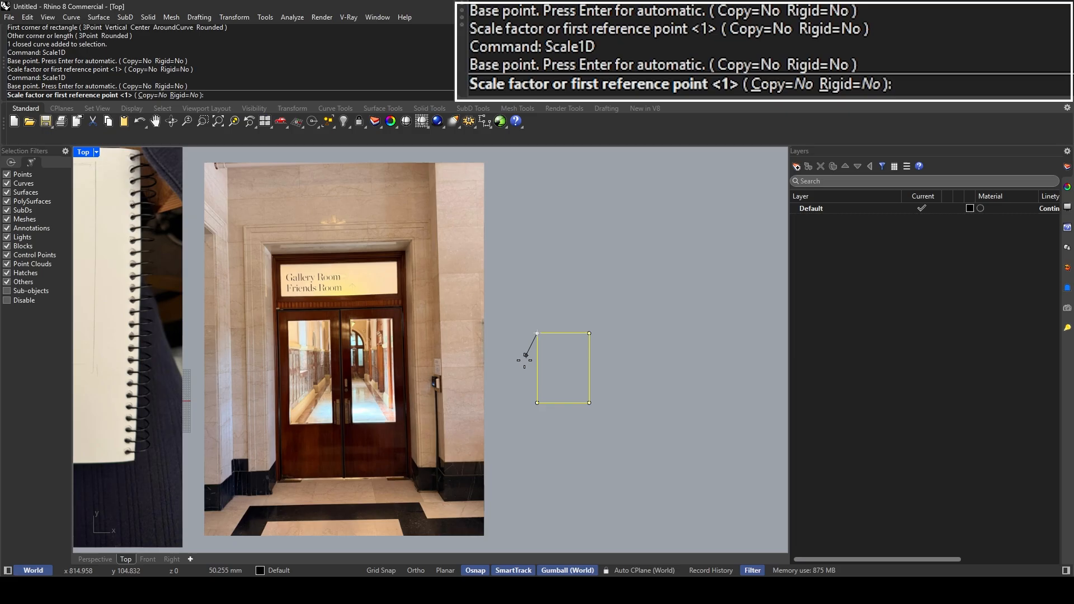
left_click(537, 408)
scroll(515, 361, "up", 2)
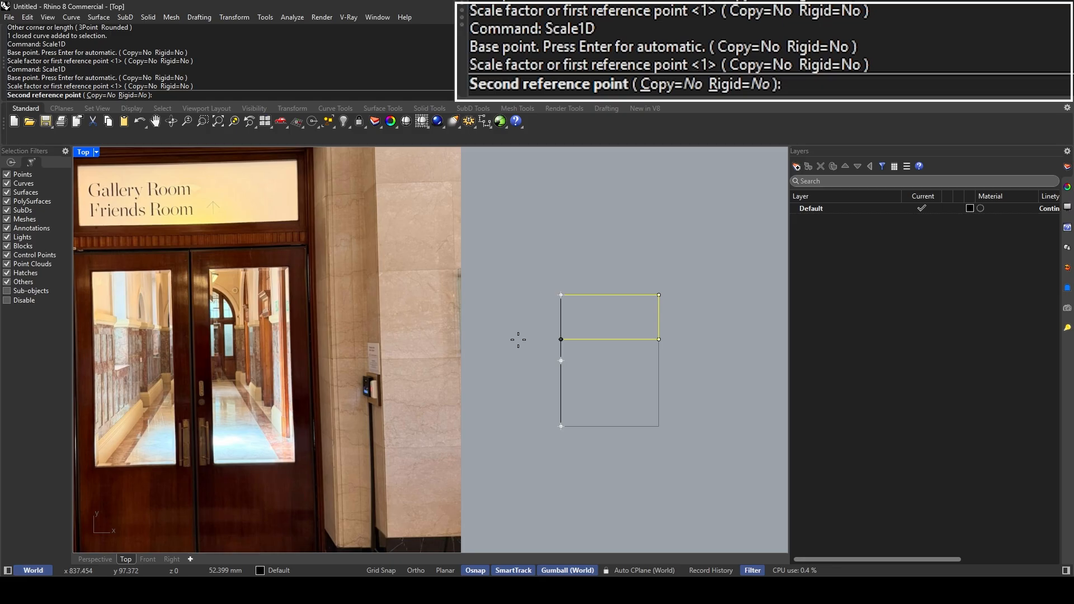
type("30")
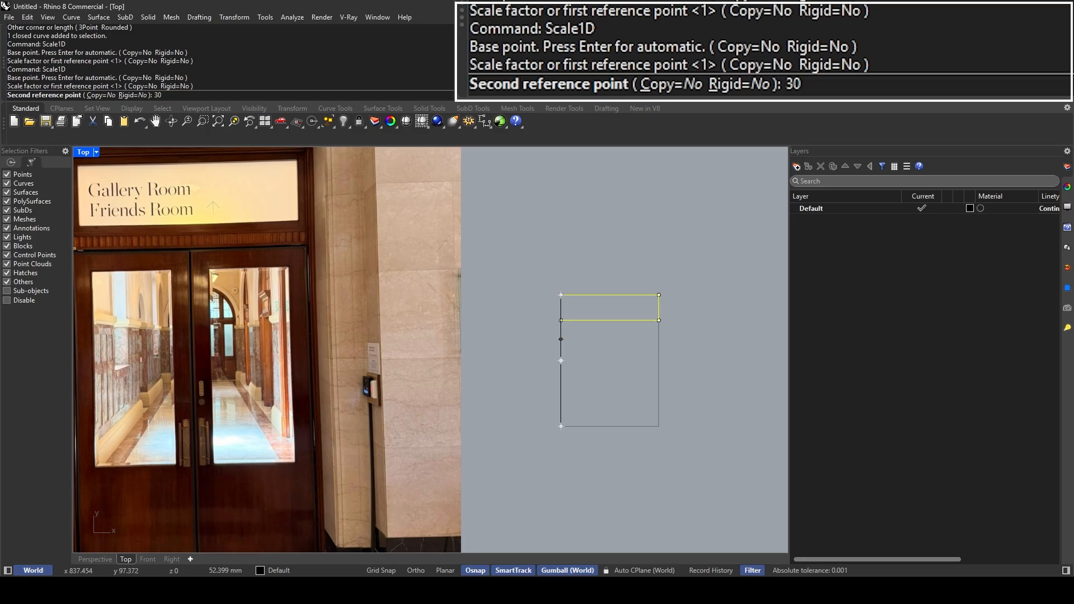
key("Return")
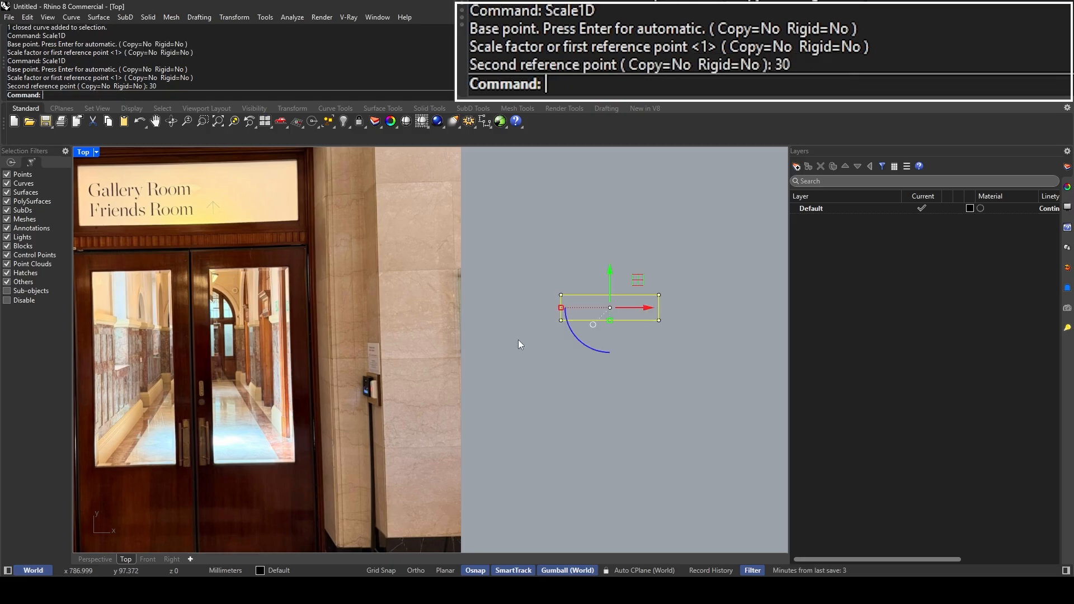
key("ctrl+z")
Step: Scale the rectangle's width to 30 mm in one direction, from its upper-left corner
key("Return")
left_click(560, 295)
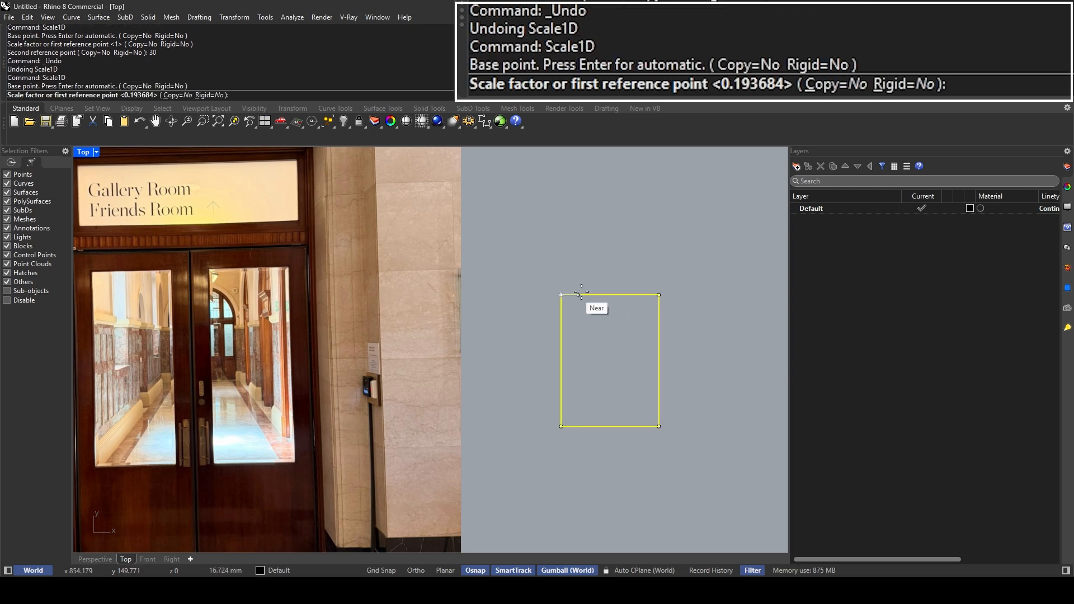
left_click(659, 295)
type("30")
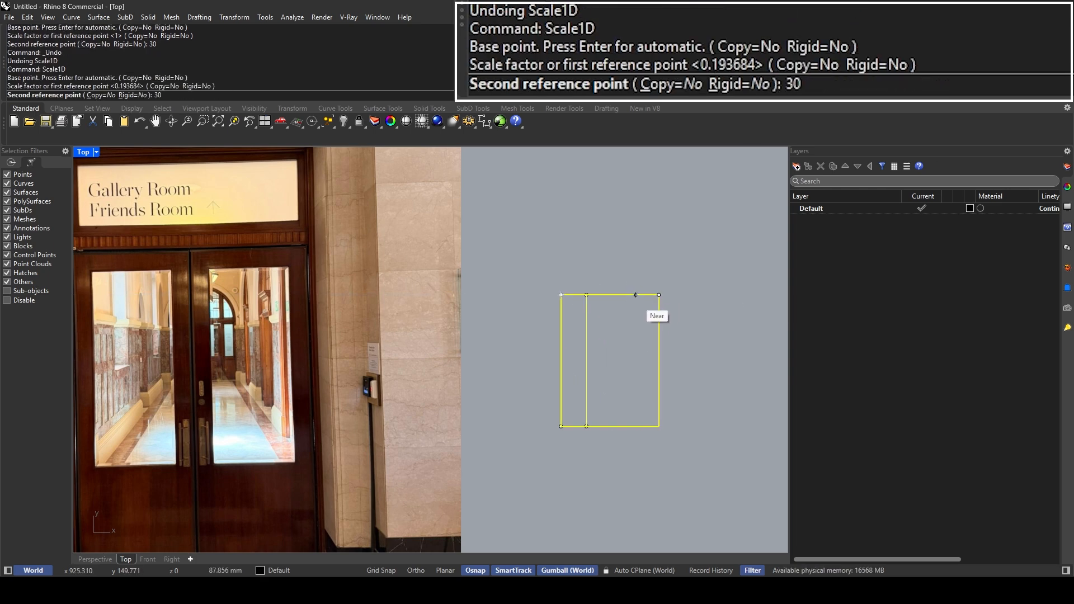
key("Return")
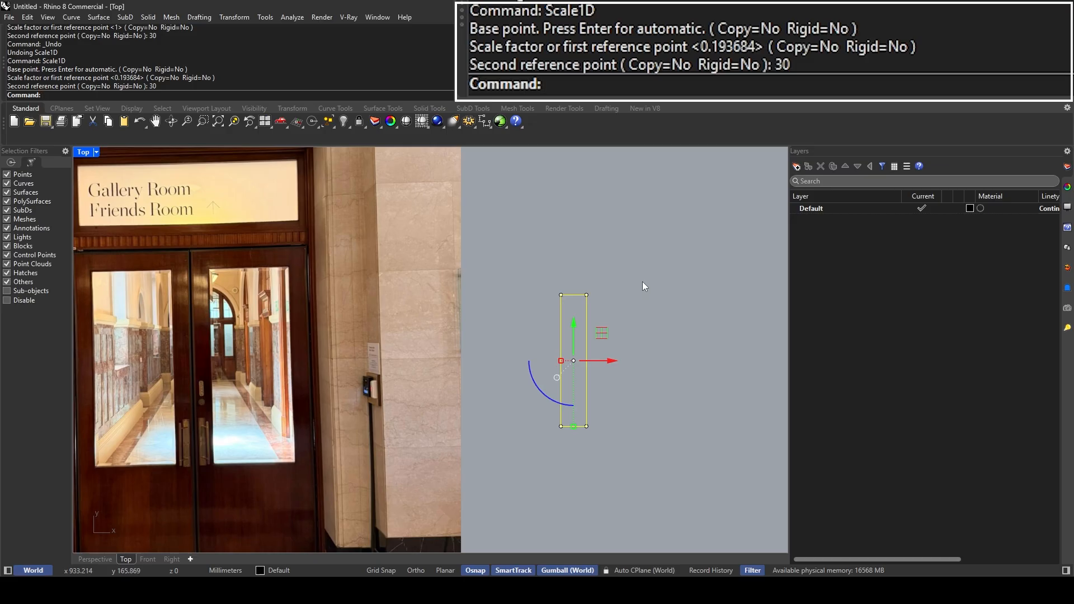
Step: Scale the rectangle's height to 150 mm in one direction, from its upper-left corner
key("Return")
left_click(561, 295)
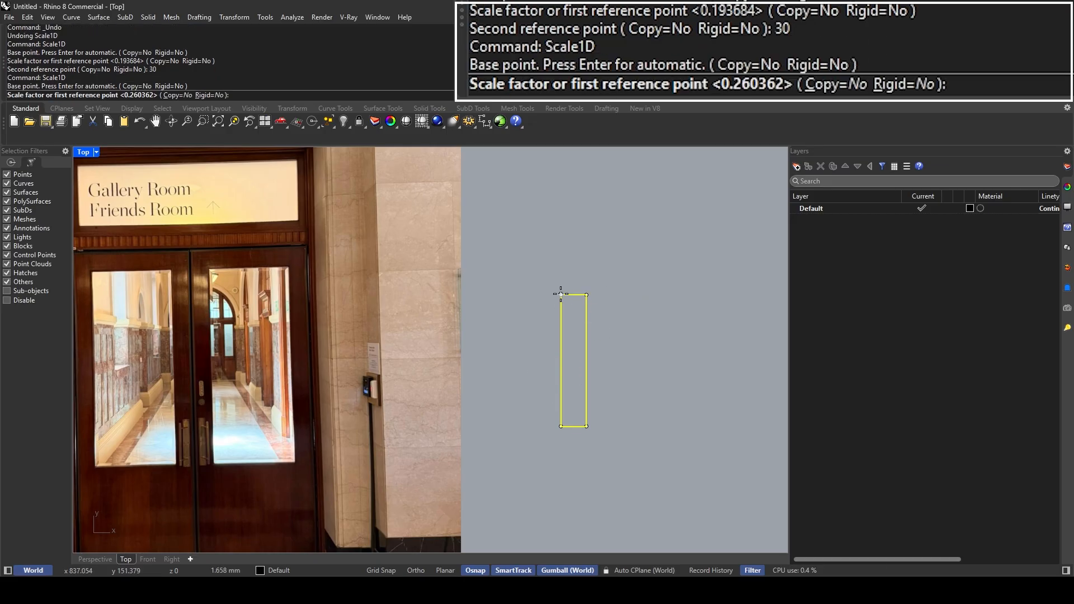
left_click(561, 426)
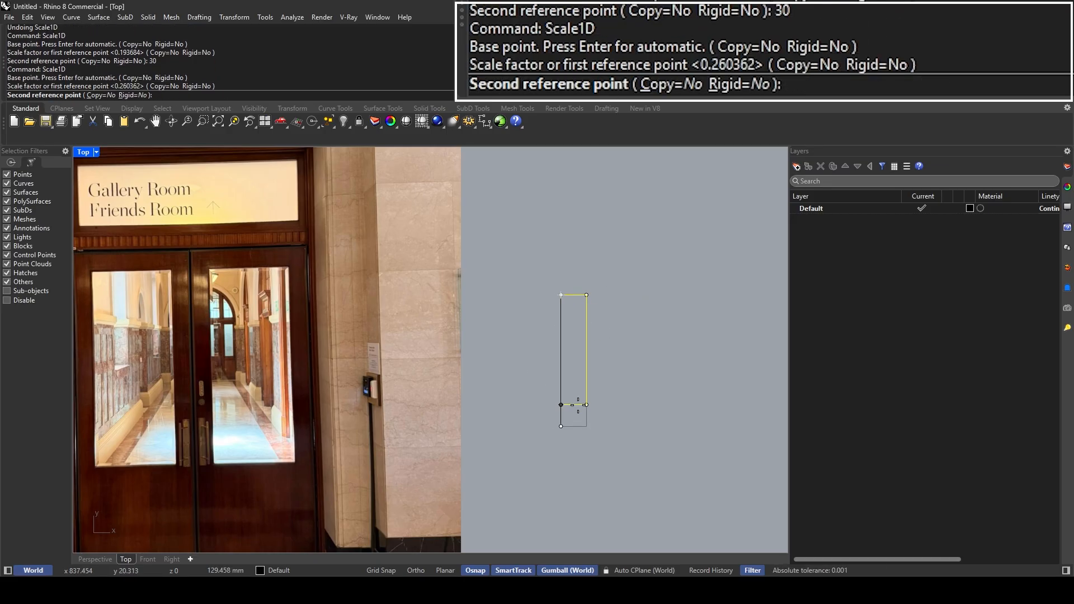
type("150")
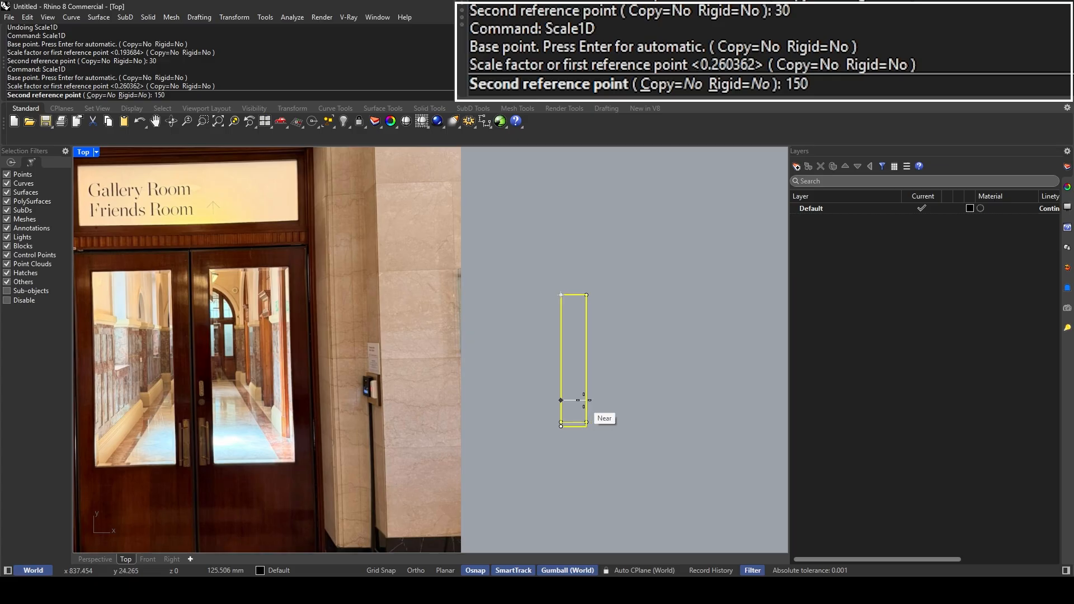
key("Return")
Step: Deselect the rectangle and examine the door frame in the reference photo, from its base up to the sign panel
scroll(643, 361, "down", 3)
scroll(308, 497, "up", 6)
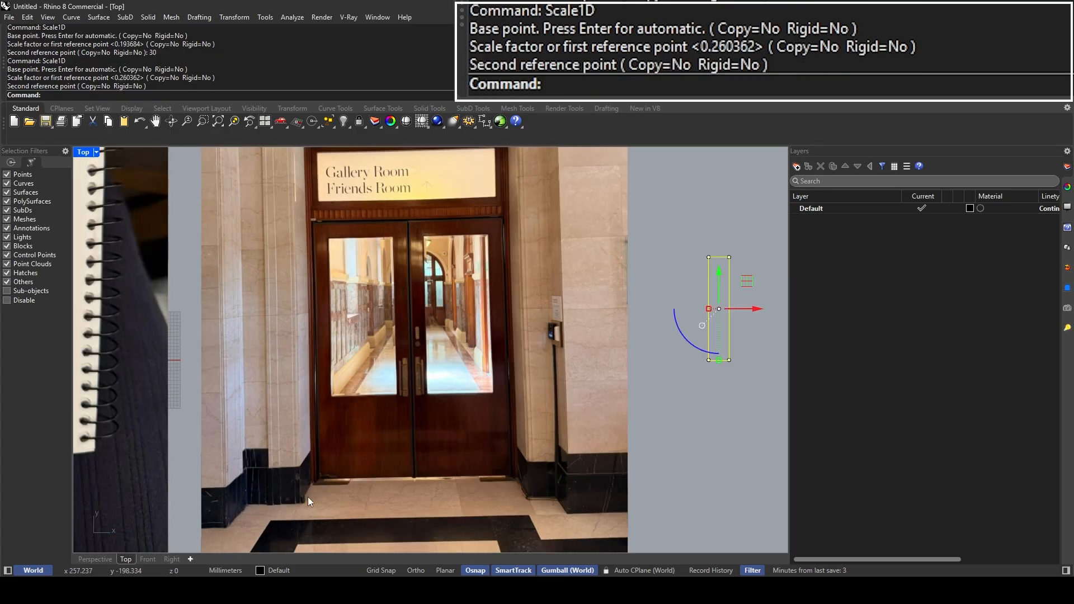
scroll(321, 437, "down", 6)
scroll(562, 375, "up", 2)
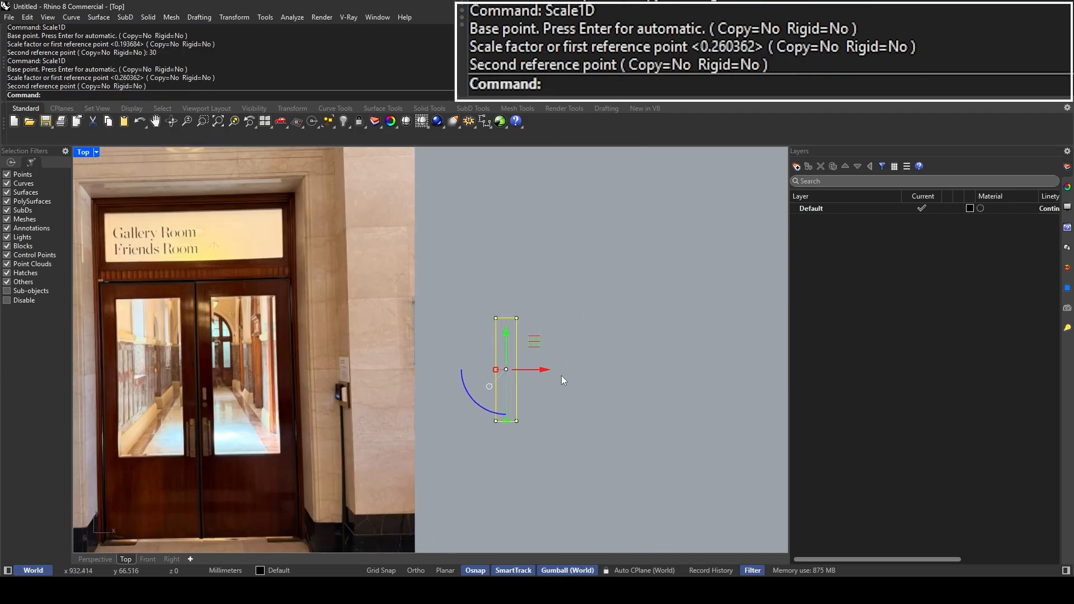
left_click(576, 371)
scroll(210, 421, "up", 5)
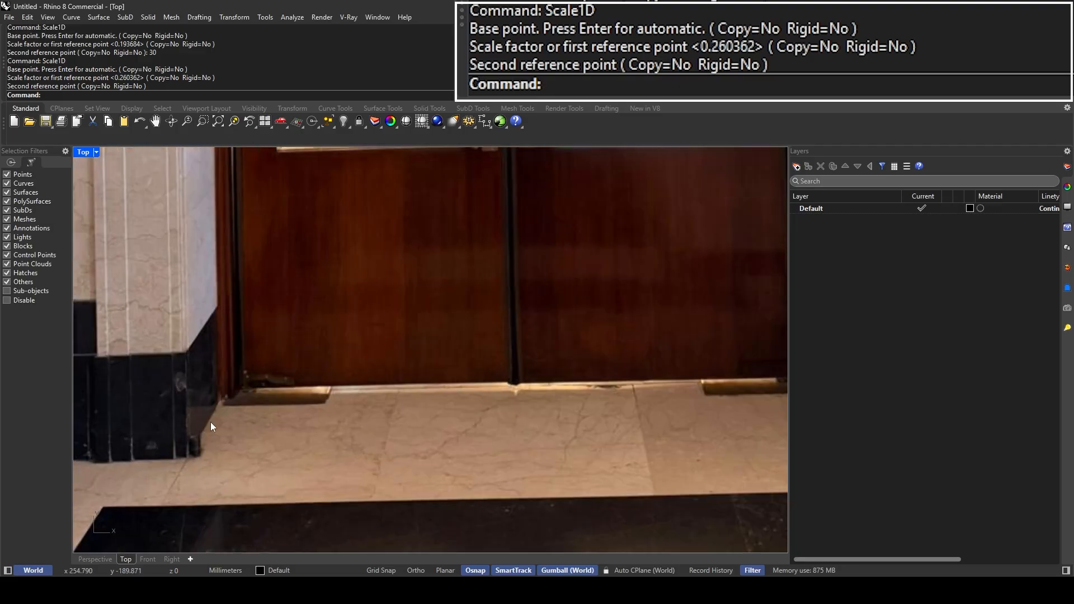
scroll(241, 379, "down", 5)
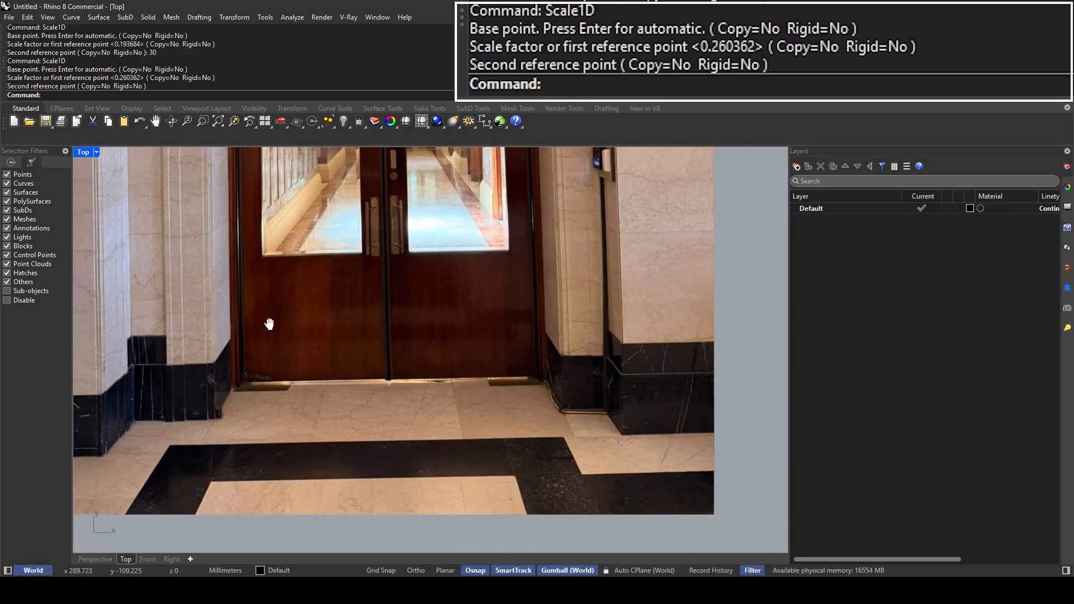
scroll(244, 311, "up", 6)
scroll(227, 311, "down", 6)
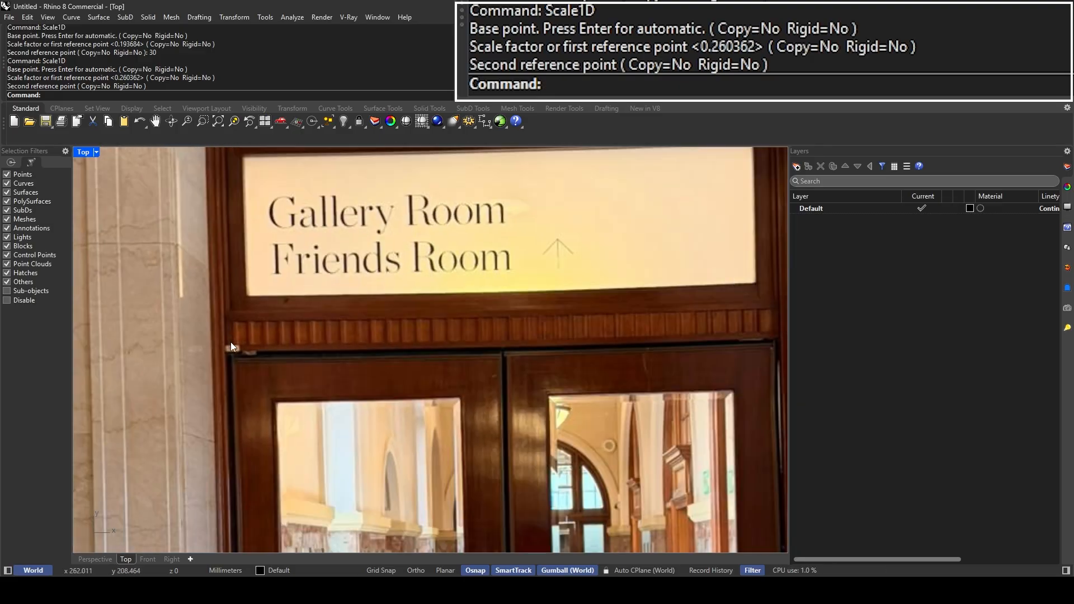
scroll(230, 343, "up", 6)
scroll(231, 345, "down", 4)
right_click_drag(447, 418, 341, 252)
scroll(341, 251, "down", 4)
right_click_drag(630, 396, 351, 284)
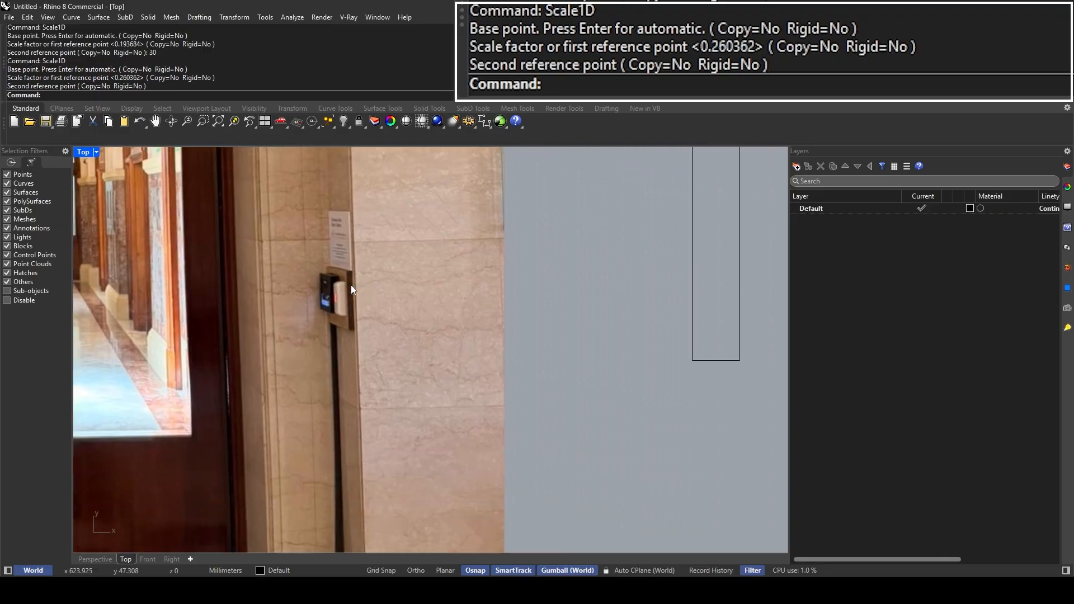
Step: Draw an L-shaped polyline marking a small notch in the rectangle's lower-right corner, from its right edge to its bottom edge
right_click_drag(678, 300, 512, 310)
scroll(513, 309, "up", 2)
type("Poy")
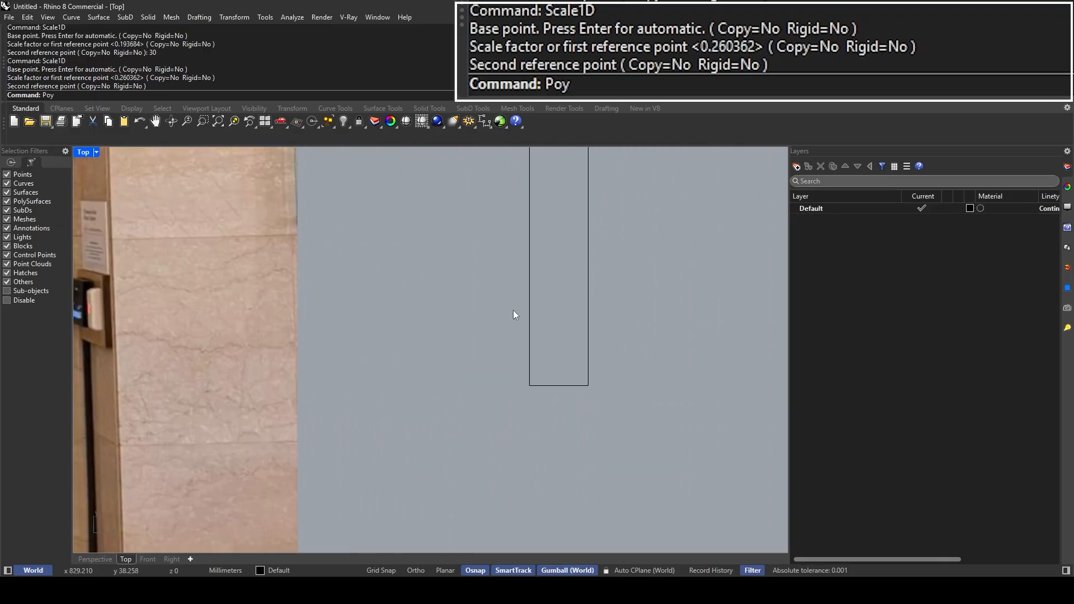
key("BackSpace")
type("kly")
key("BackSpace")
key("BackSpace")
key("BackSpace")
type("lyline")
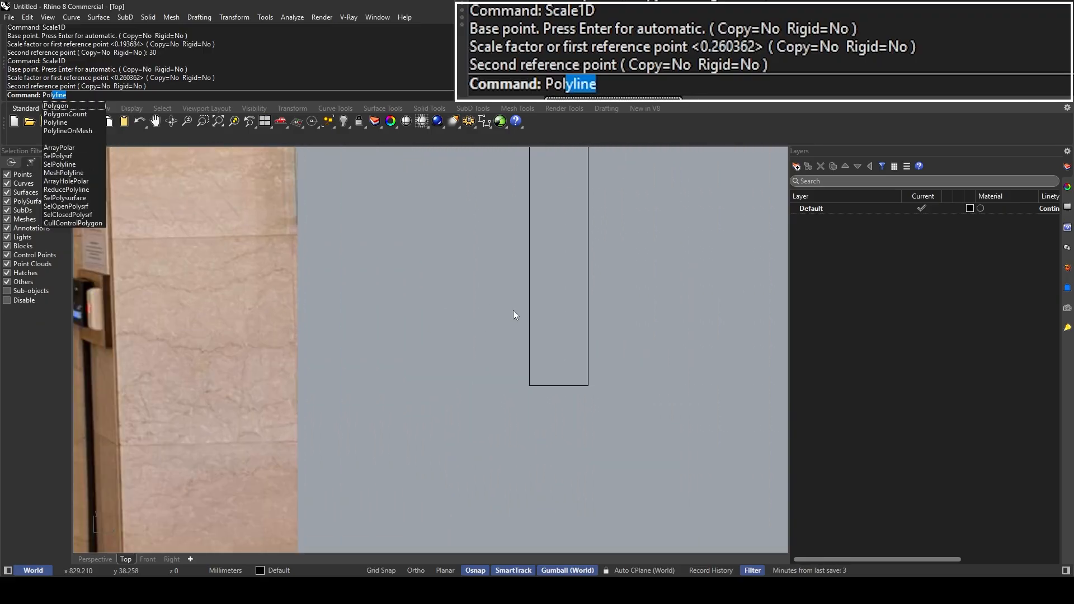
key("Return")
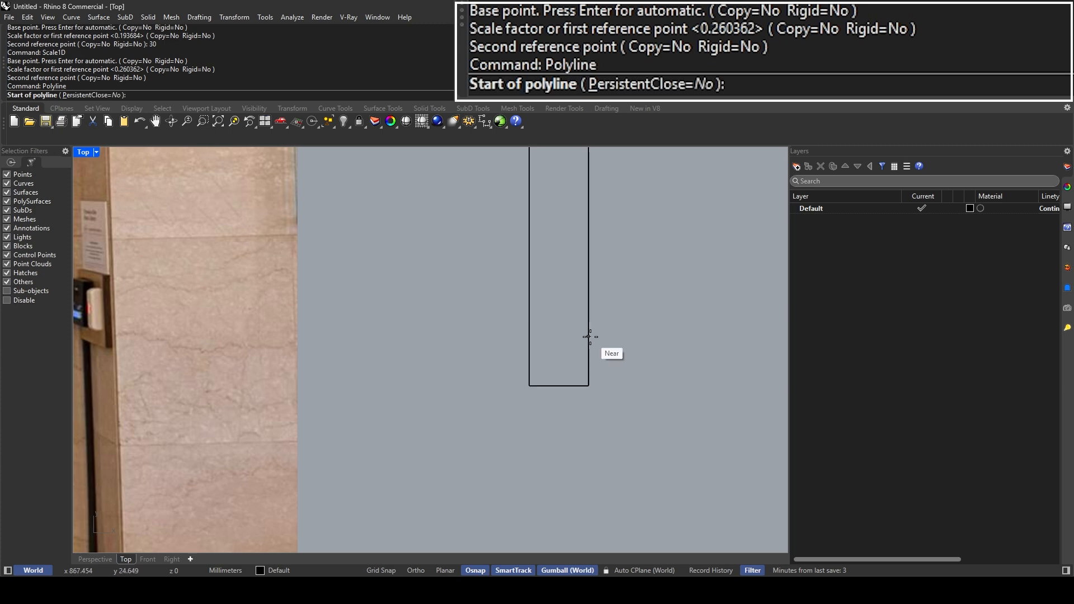
left_click(588, 332)
left_click(564, 333)
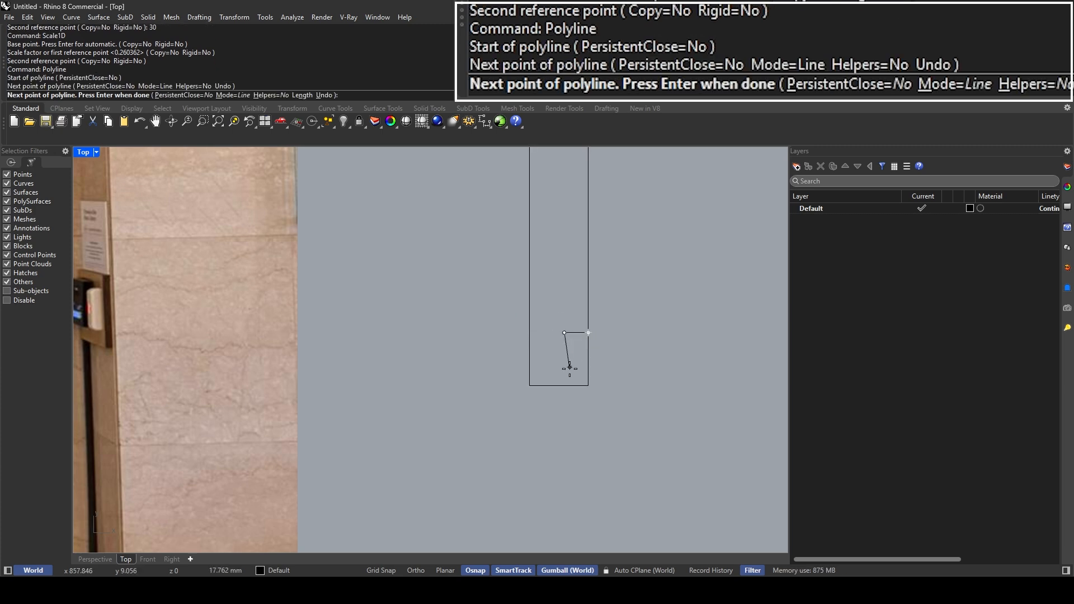
left_click(564, 385)
key("Return")
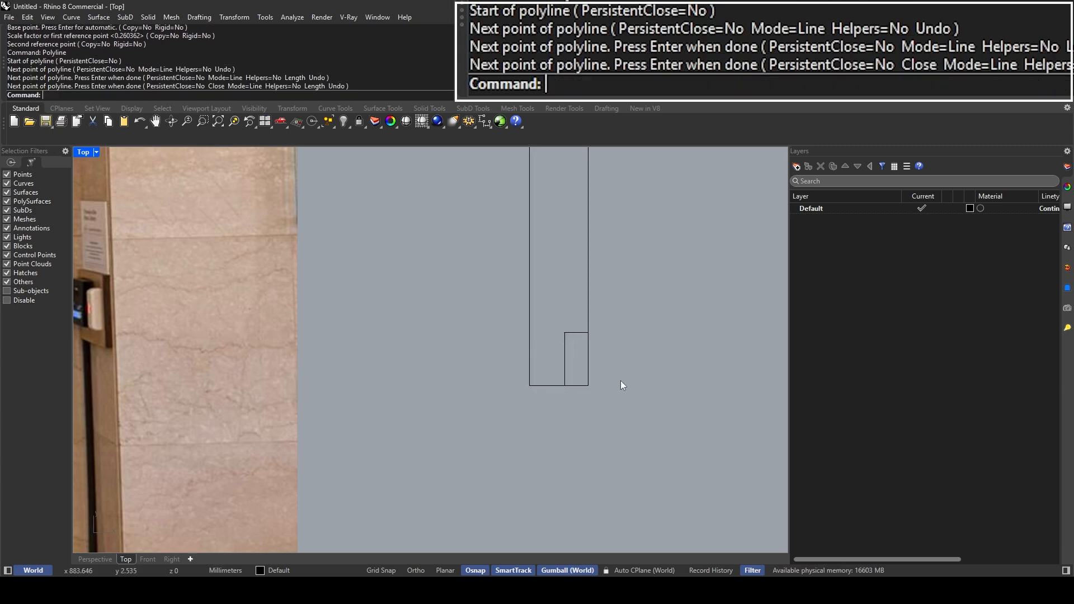
Step: Trim away the rectangle's lower-right corner along the polyline to form a stepped door frame profile
scroll(619, 380, "down", 4)
scroll(336, 436, "up", 5)
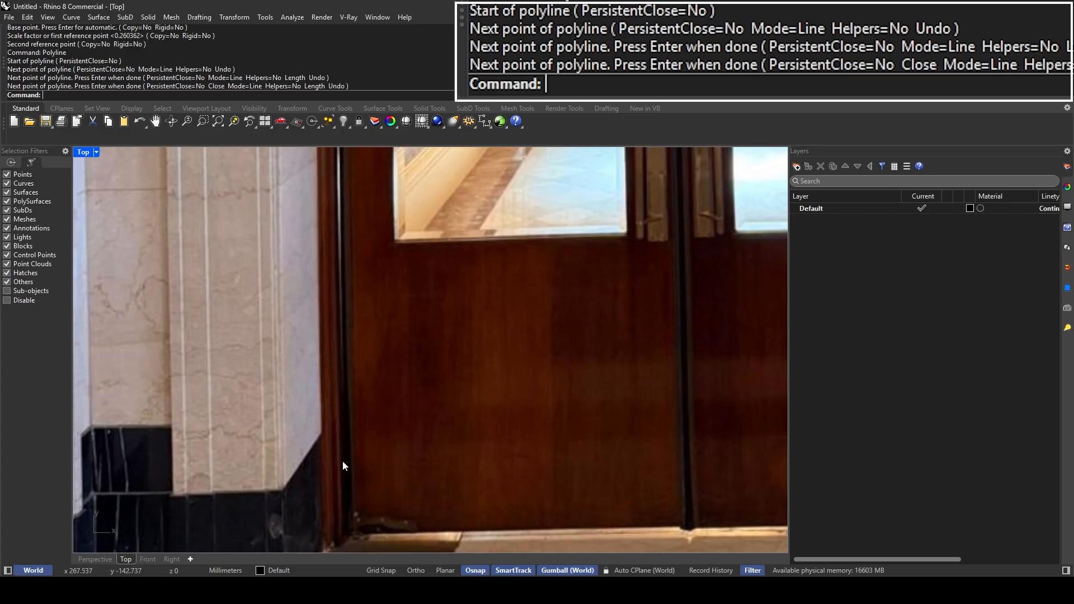
scroll(344, 461, "down", 6)
scroll(442, 369, "up", 2)
type("Trim")
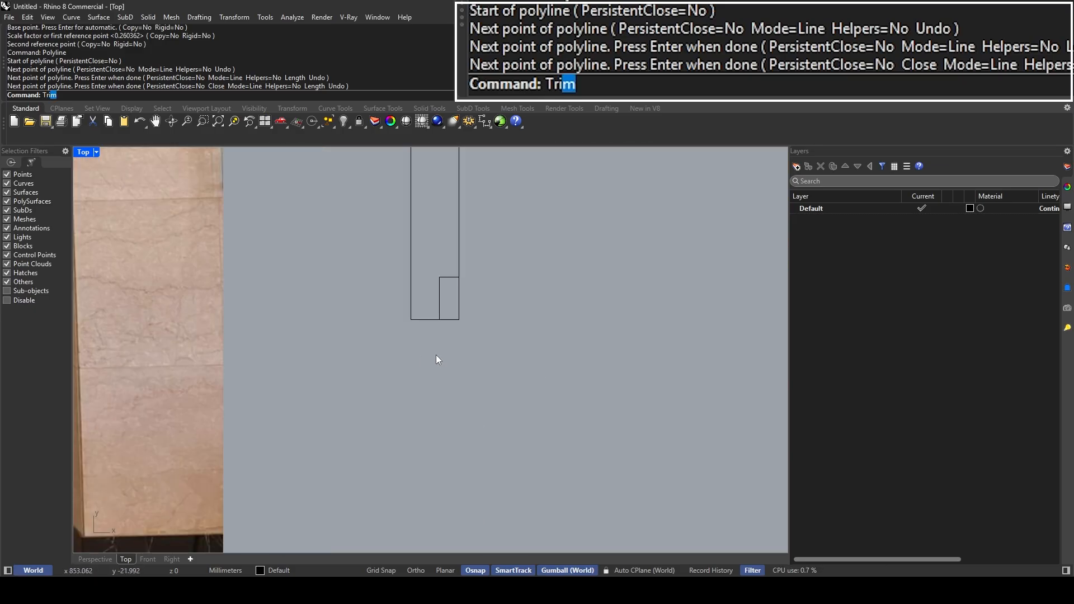
key("Return")
key("Escape")
key("Up")
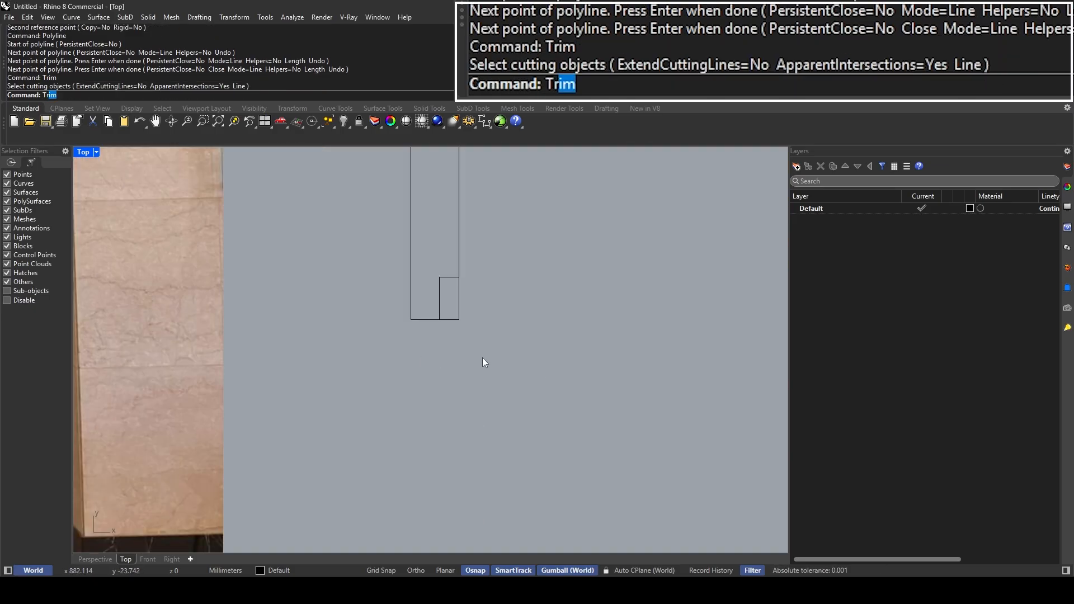
key("Return")
left_click_drag(472, 348, 448, 307)
key("Return")
right_click_drag(490, 276, 502, 372)
key("Return")
Step: Examine the edges and mouldings of the door frame in the reference photo, up to the Gallery Room sign
scroll(525, 347, "down", 10)
right_click_drag(539, 331, 562, 336)
scroll(563, 337, "up", 2)
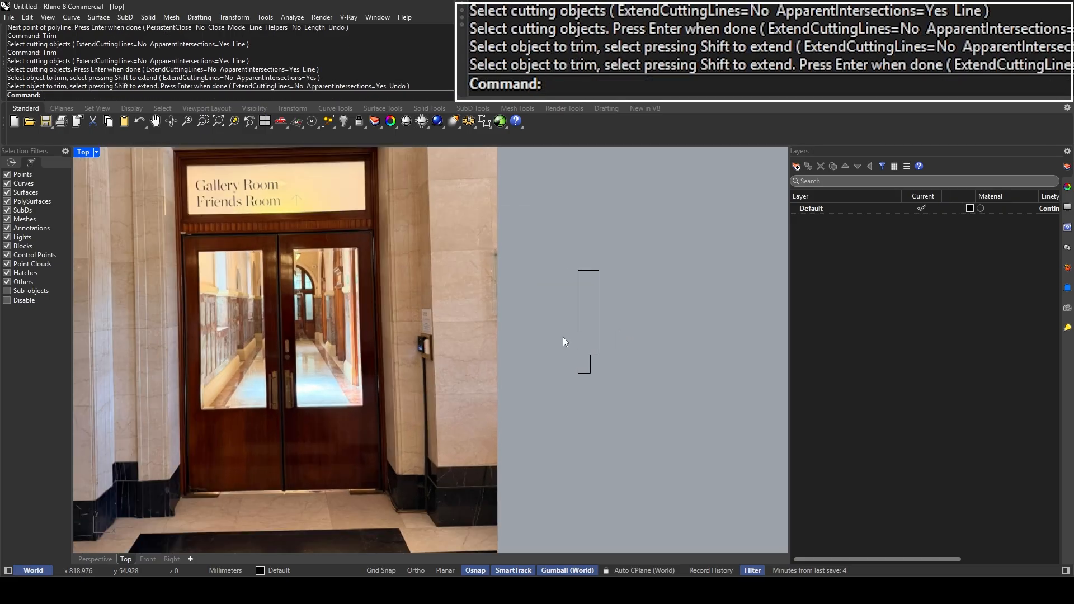
scroll(174, 491, "up", 6)
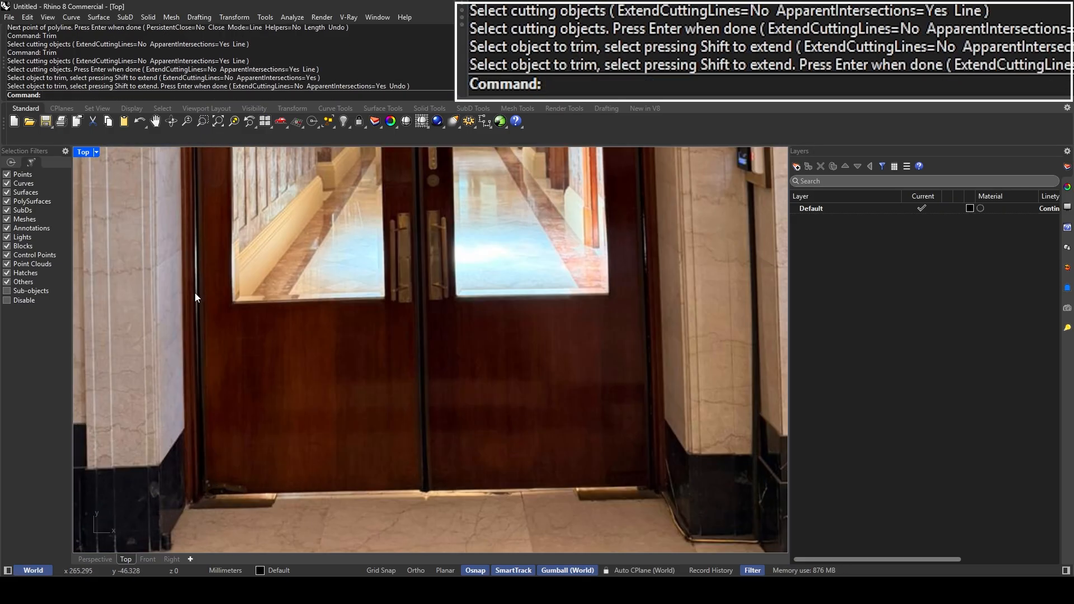
right_click_drag(197, 190, 206, 448)
scroll(196, 230, "up", 4)
right_click_drag(196, 230, 238, 419)
right_click_drag(226, 202, 253, 367)
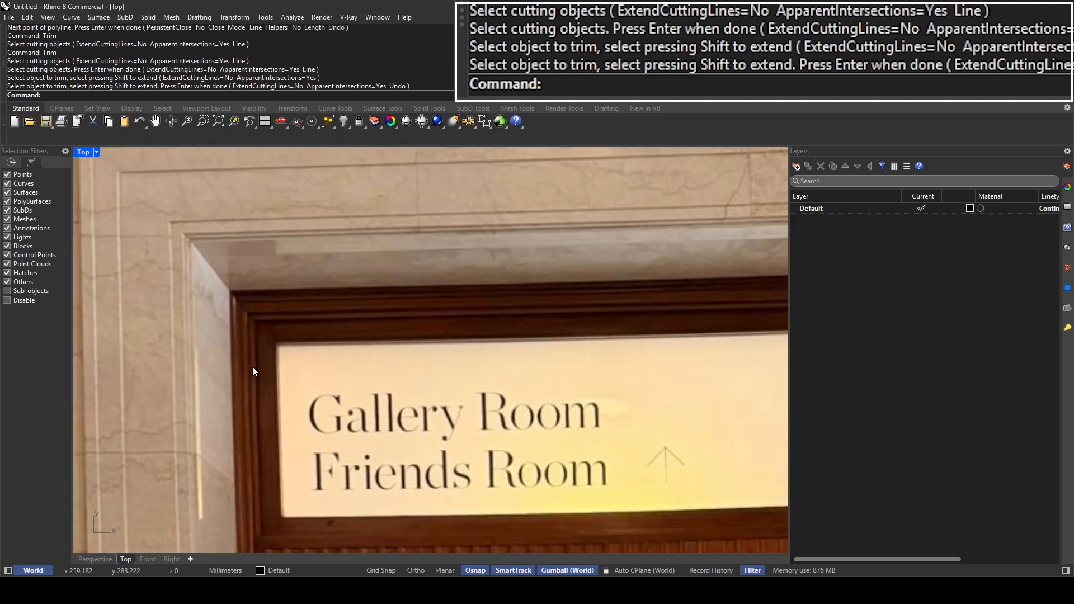
scroll(255, 349, "up", 3)
right_click_drag(256, 331, 274, 233)
scroll(267, 316, "down", 1)
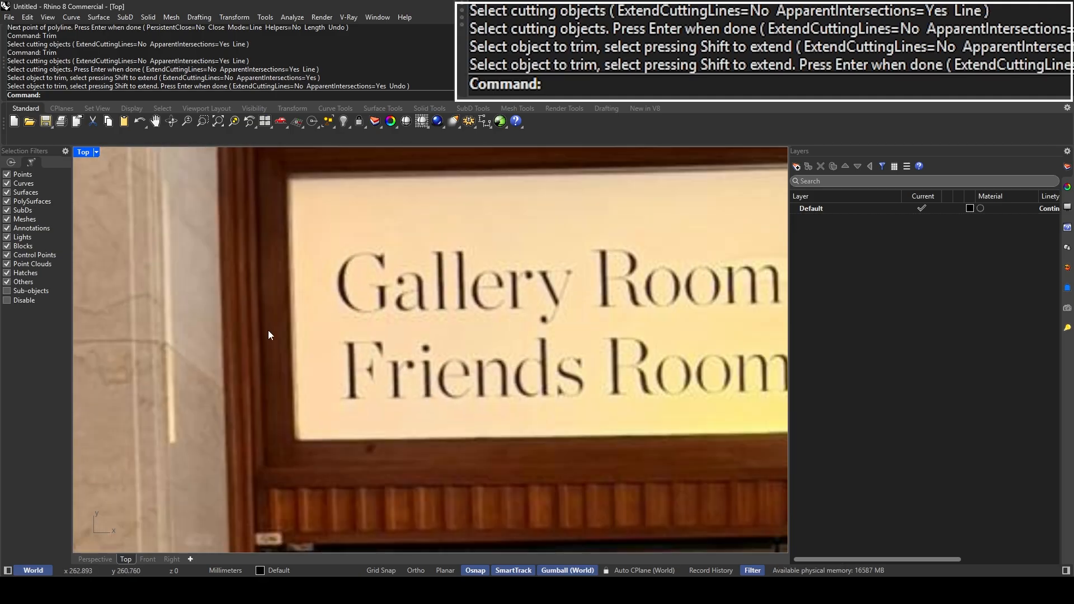
scroll(268, 331, "down", 6)
scroll(280, 407, "down", 7)
right_click_drag(564, 411, 244, 281)
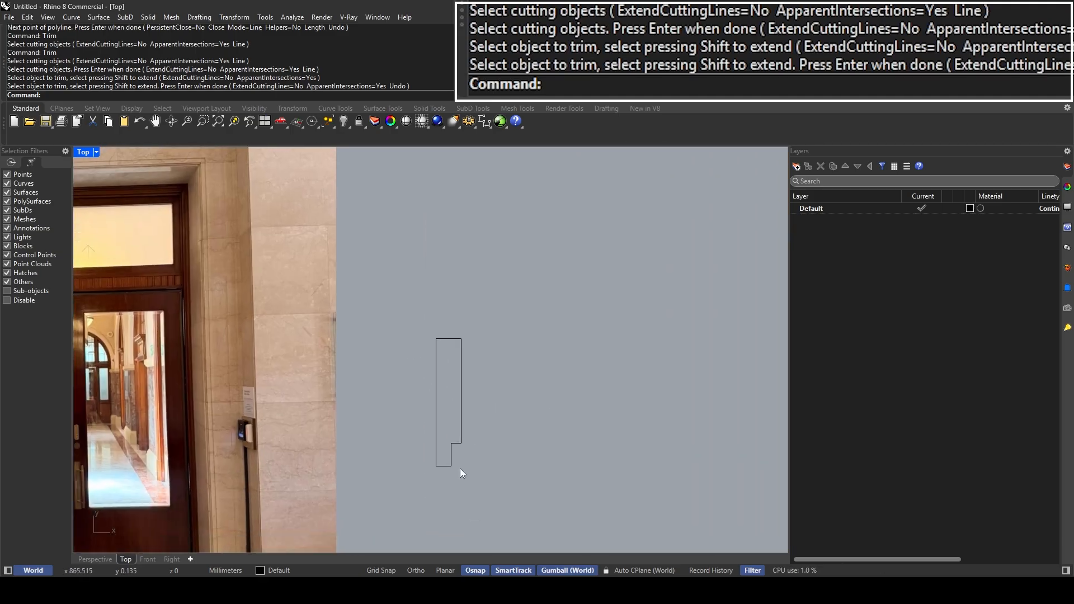
Step: Try to fillet the outer corner at the bottom of the stepped profile with a 30 mm radius, and undo it
scroll(460, 468, "up", 3)
right_click_drag(468, 455, 505, 404)
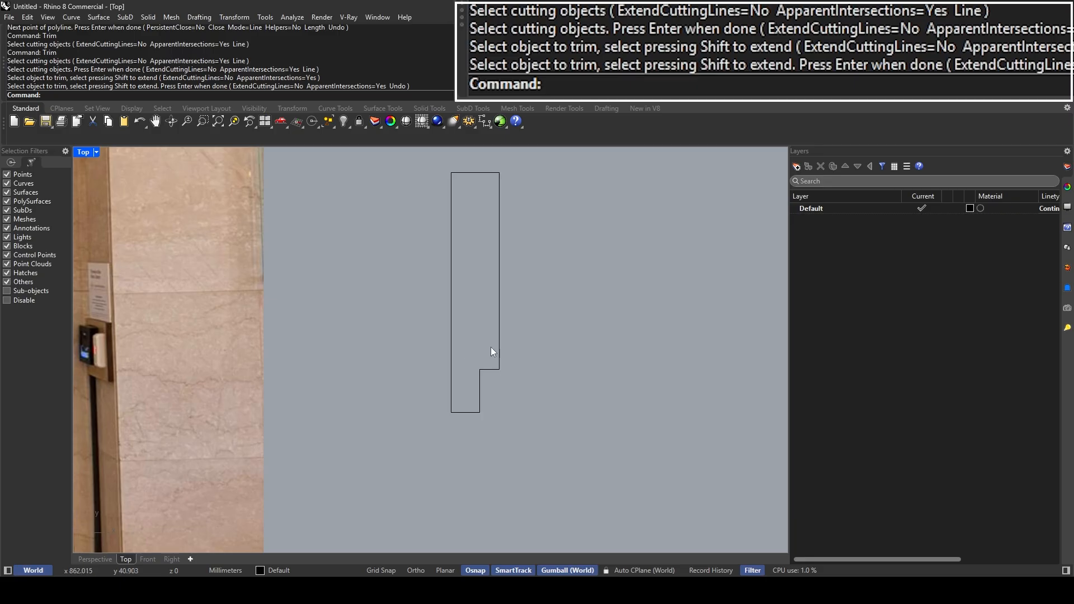
left_click(480, 394)
key("Escape")
type("F")
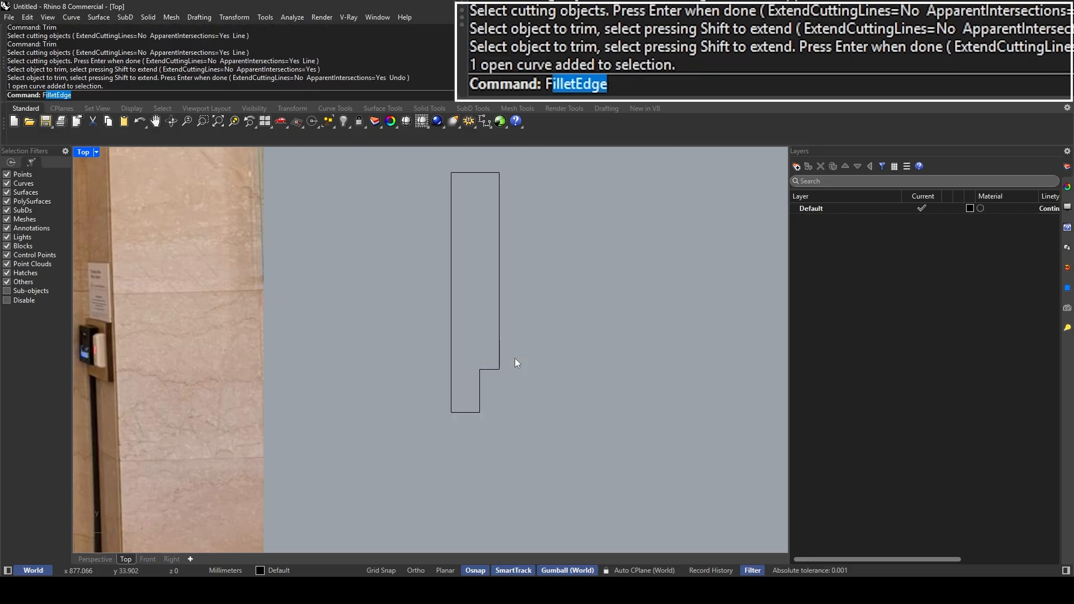
type("ill")
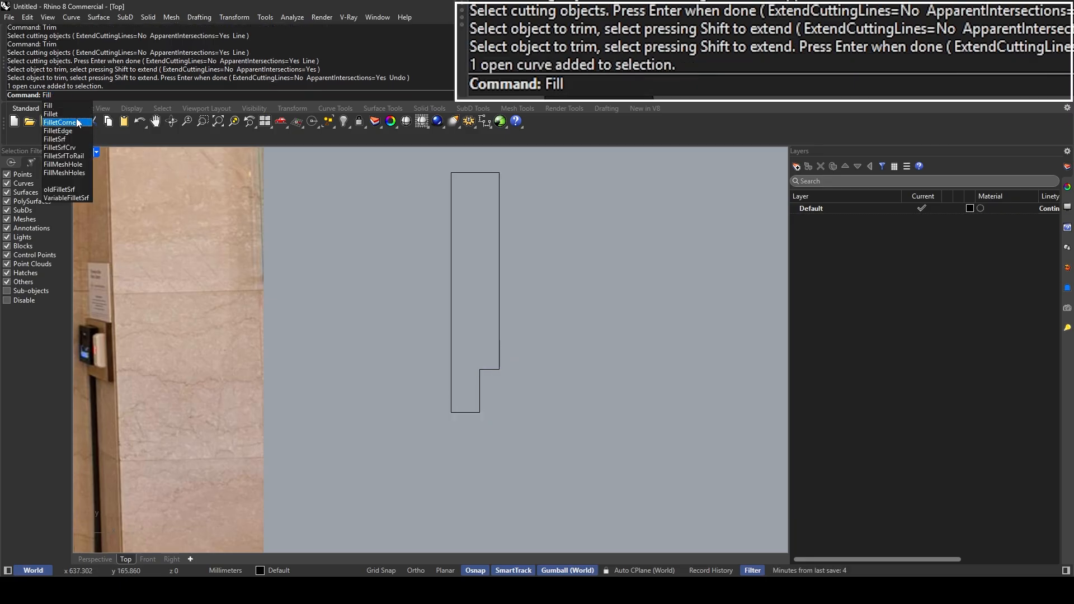
left_click(74, 114)
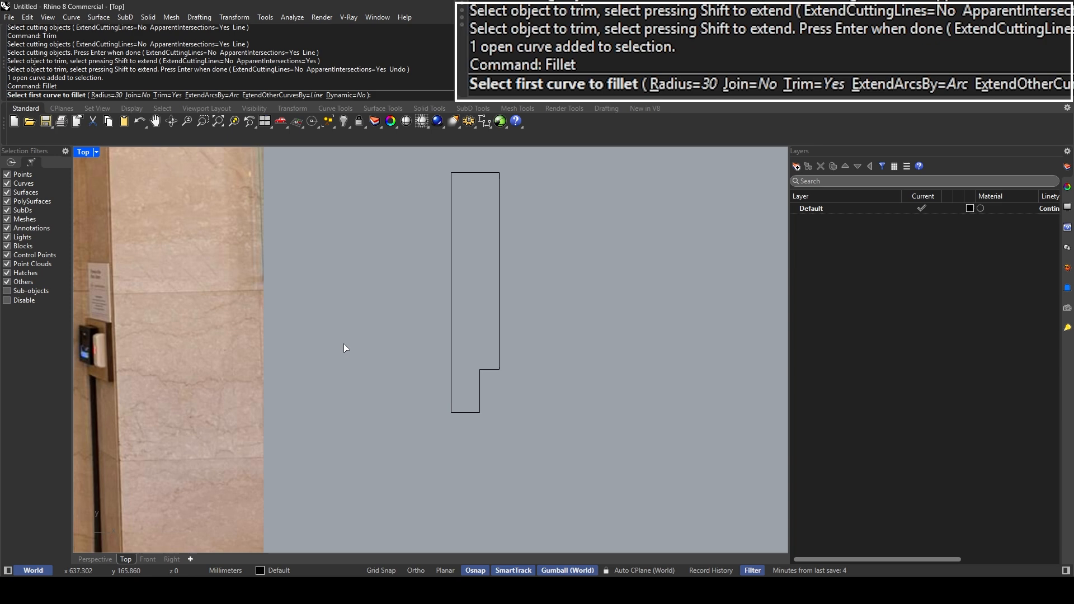
left_click(468, 411)
left_click(478, 397)
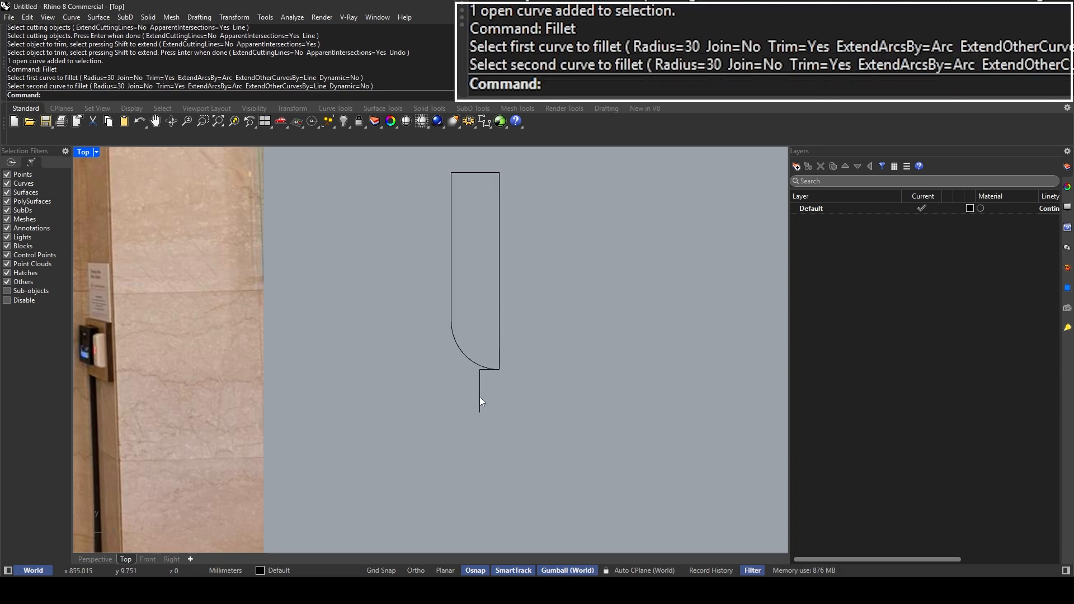
key("ctrl+z")
Step: Try a 5 mm fillet radius on the profile's bottom outer corner, and undo it
key("Return")
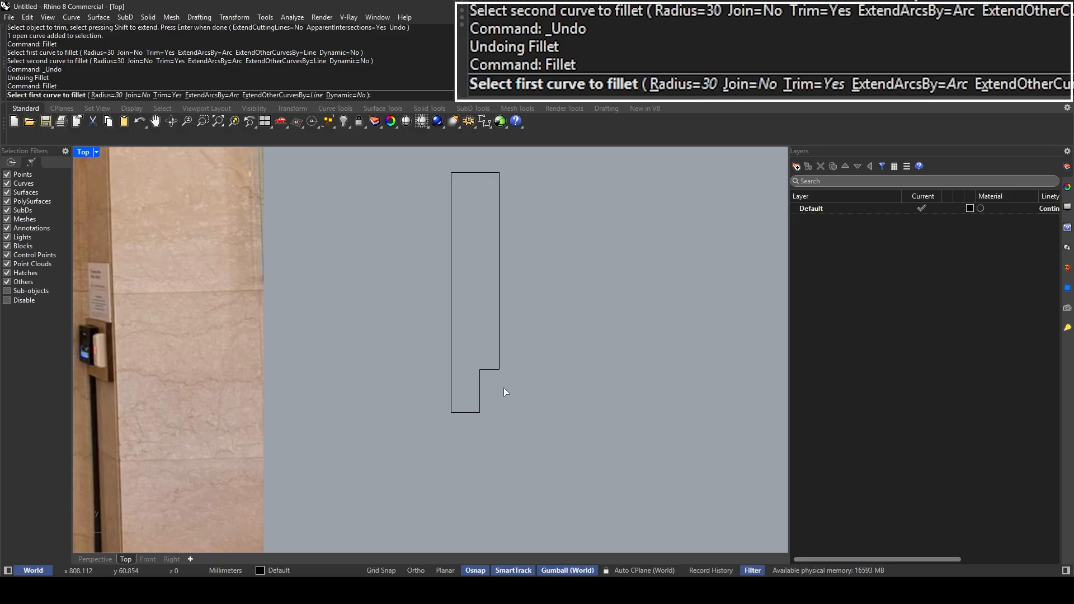
left_click(112, 96)
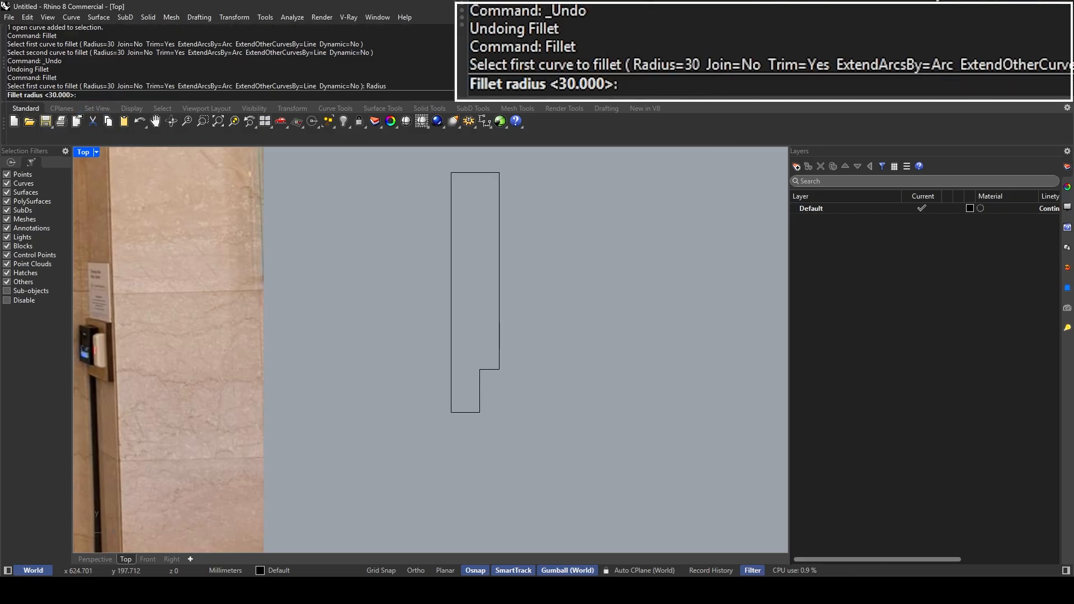
type("5")
key("Return")
left_click(475, 413)
left_click(480, 394)
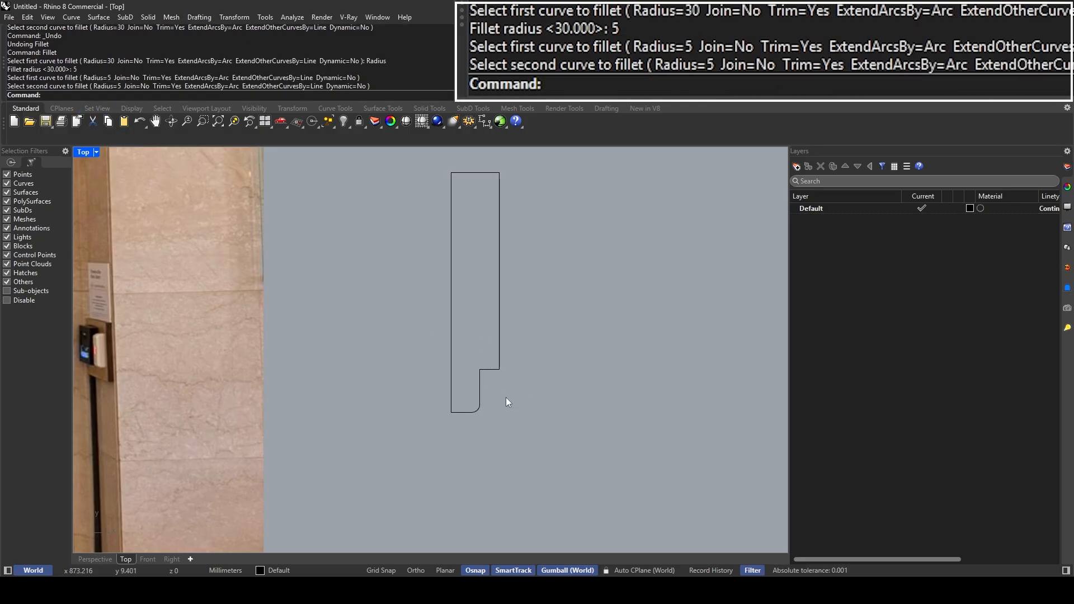
scroll(482, 427, "up", 1)
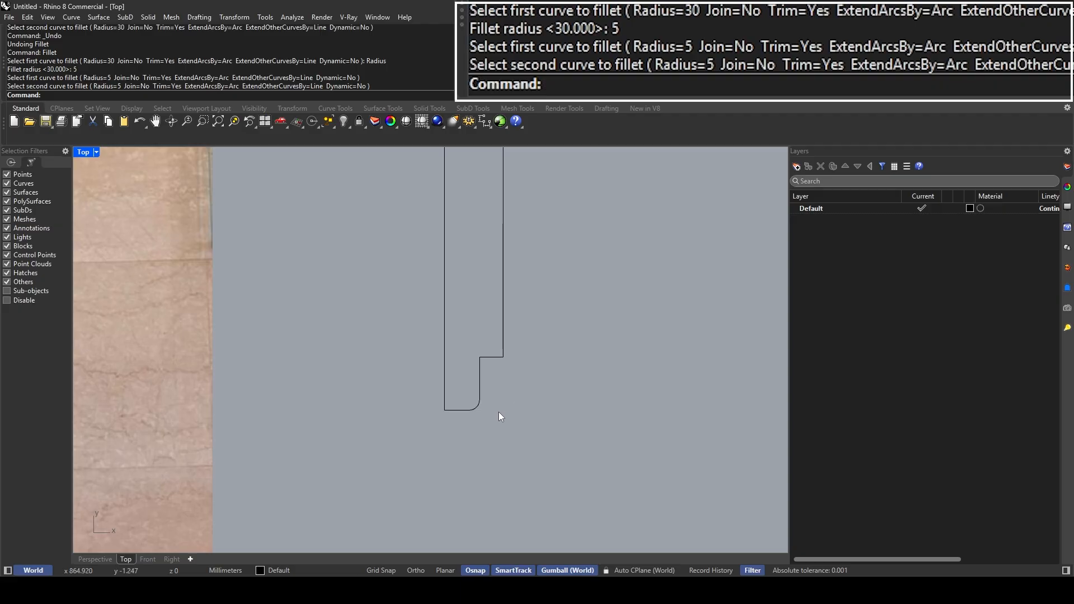
key("ctrl+z")
Step: Fillet the corner between the profile's bottom edge and the short vertical edge with a 10 mm radius
key("Return")
left_click(99, 93)
type("10")
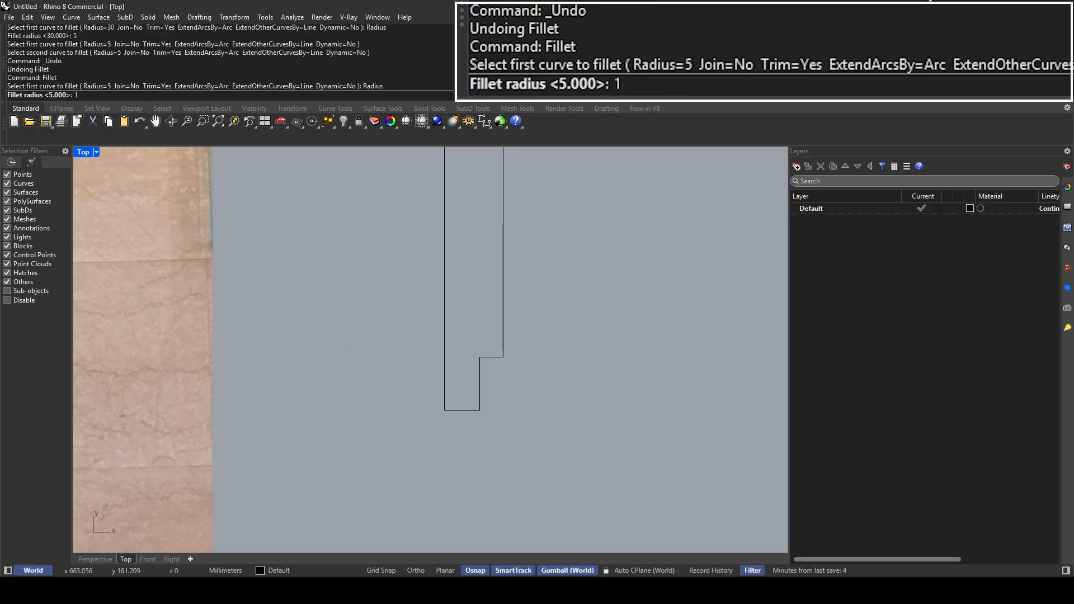
key("Return")
left_click(469, 410)
left_click(479, 386)
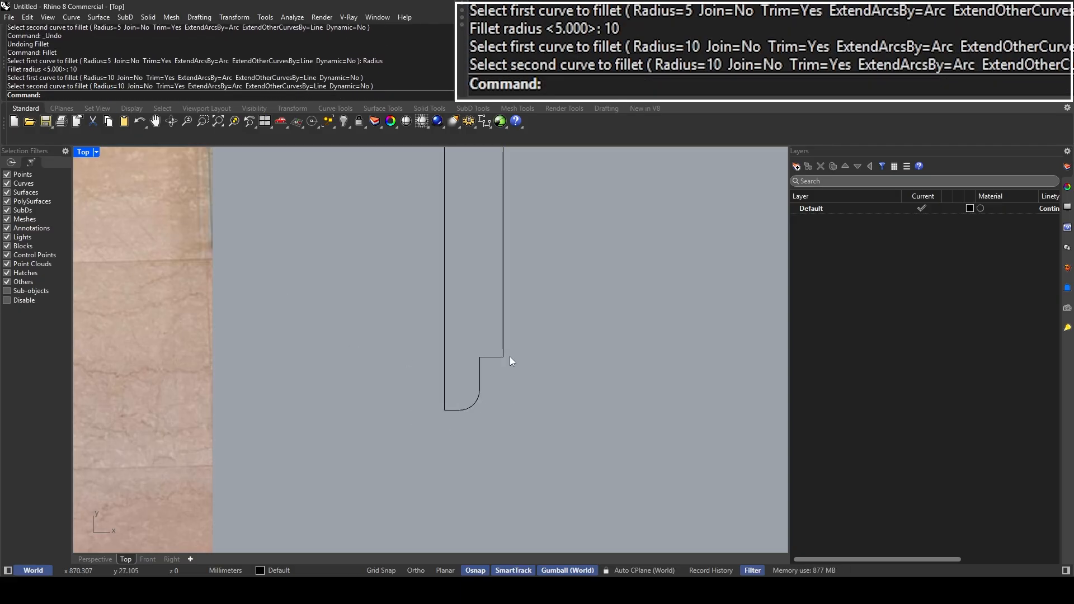
Step: Round the corner between the profile's long right edge and the step's horizontal ledge with the same 10 mm fillet
left_click(502, 350)
left_click(502, 352)
key("Return")
left_click(503, 344)
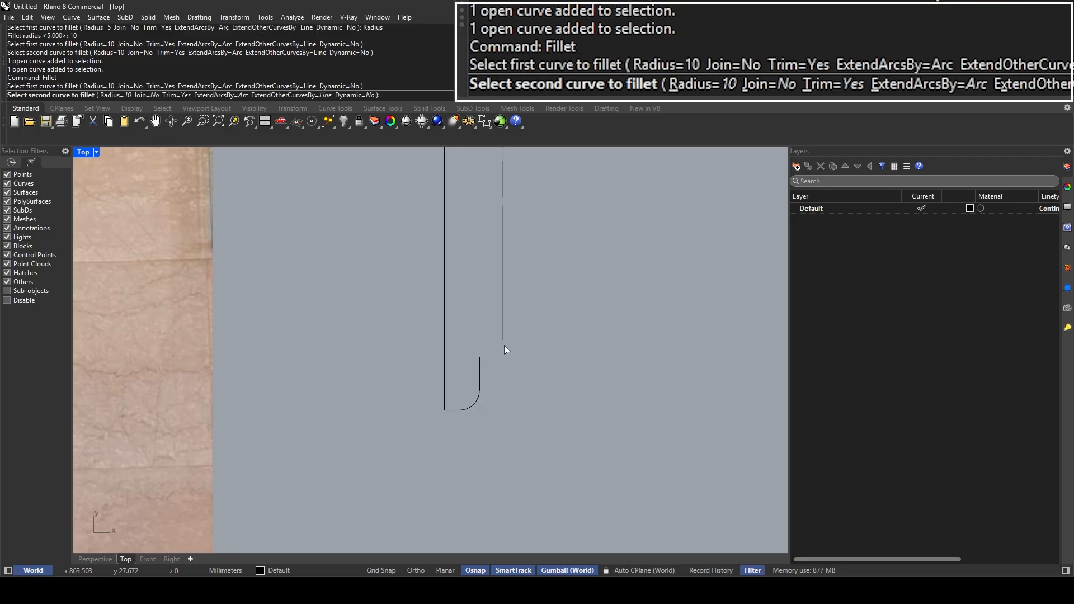
left_click(491, 357)
scroll(547, 363, "down", 3)
scroll(547, 360, "down", 2)
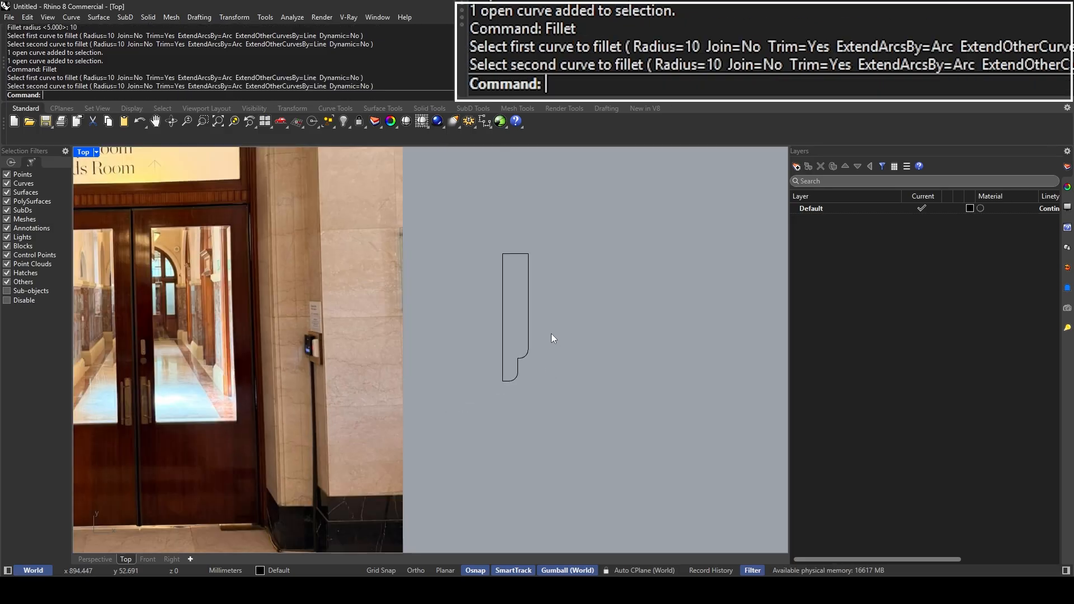
left_click_drag(480, 403, 554, 345)
scroll(554, 345, "up", 6)
left_click_drag(427, 457, 558, 331)
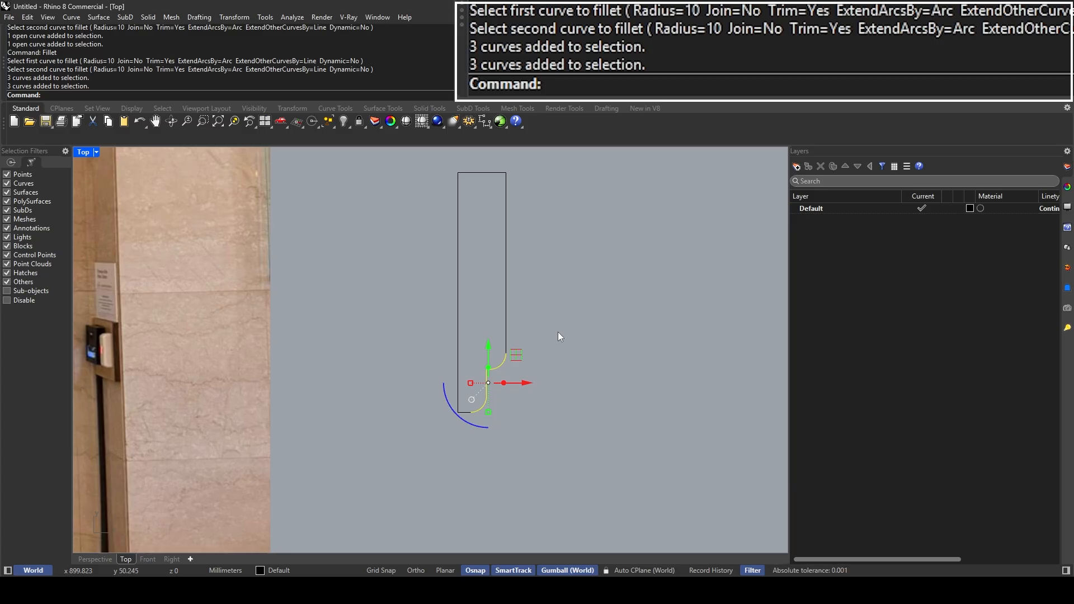
left_click(558, 337)
scroll(574, 323, "down", 2)
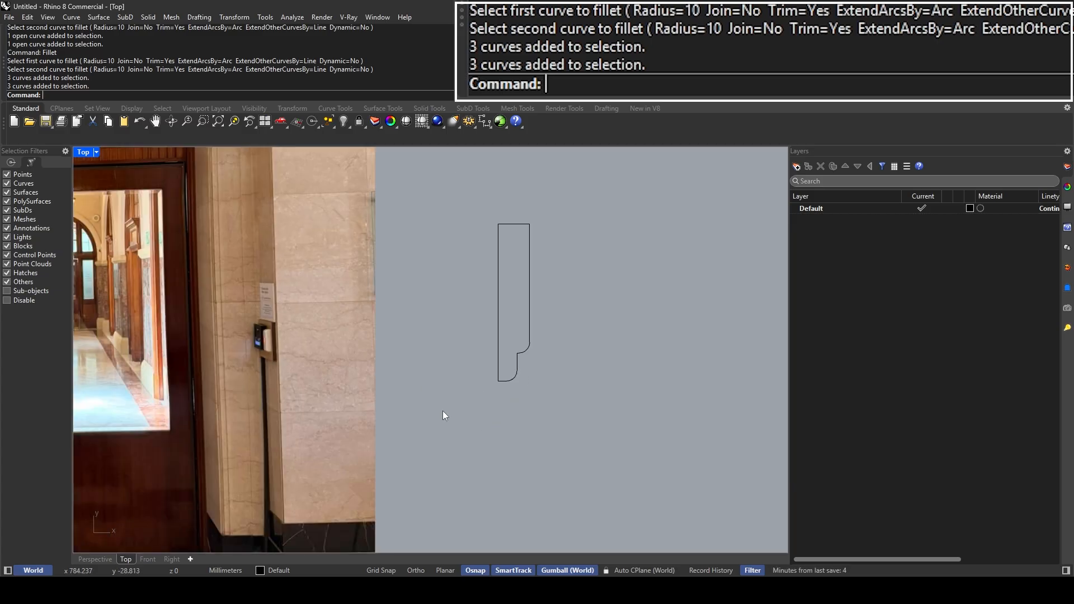
right_click_drag(321, 344, 395, 382)
left_click_drag(591, 401, 646, 357)
scroll(646, 357, "up", 4)
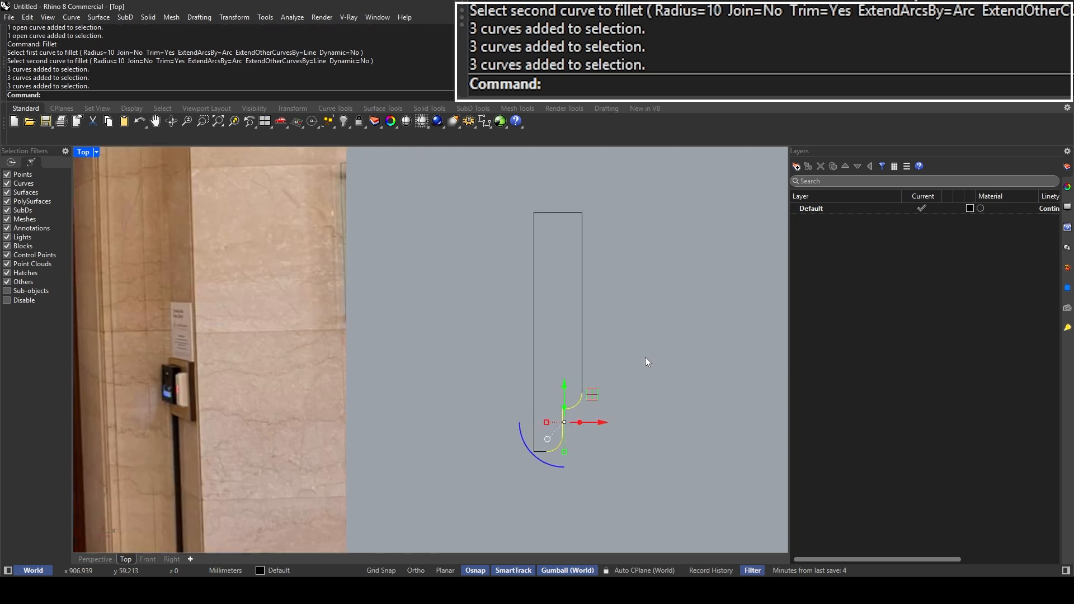
right_click_drag(646, 380, 592, 373)
left_click_drag(428, 472, 587, 364)
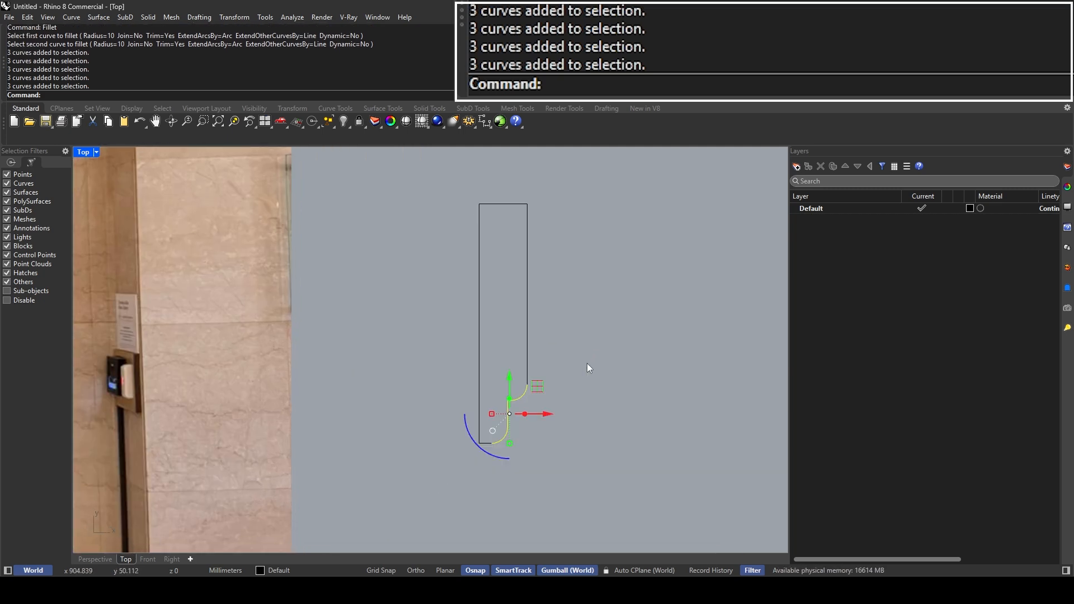
left_click(588, 366)
Step: Mirror a copy of the lower filleted step to the profile's upper end, across a horizontal line through the left edge's midpoint
left_click_drag(411, 479, 559, 370)
left_click(427, 459)
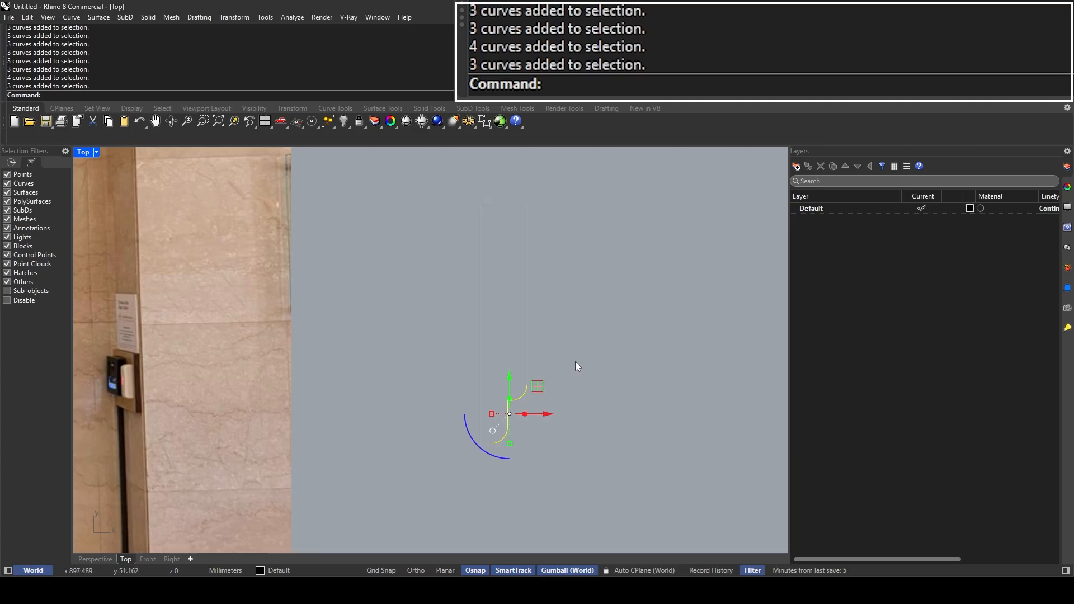
type("Mirror")
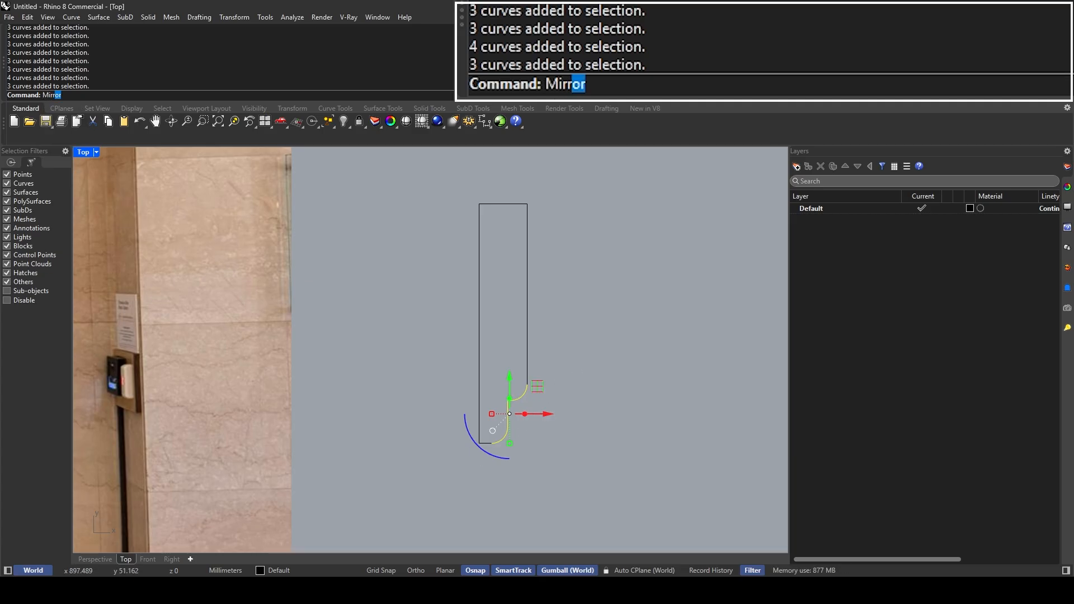
key("Return")
left_click(479, 323)
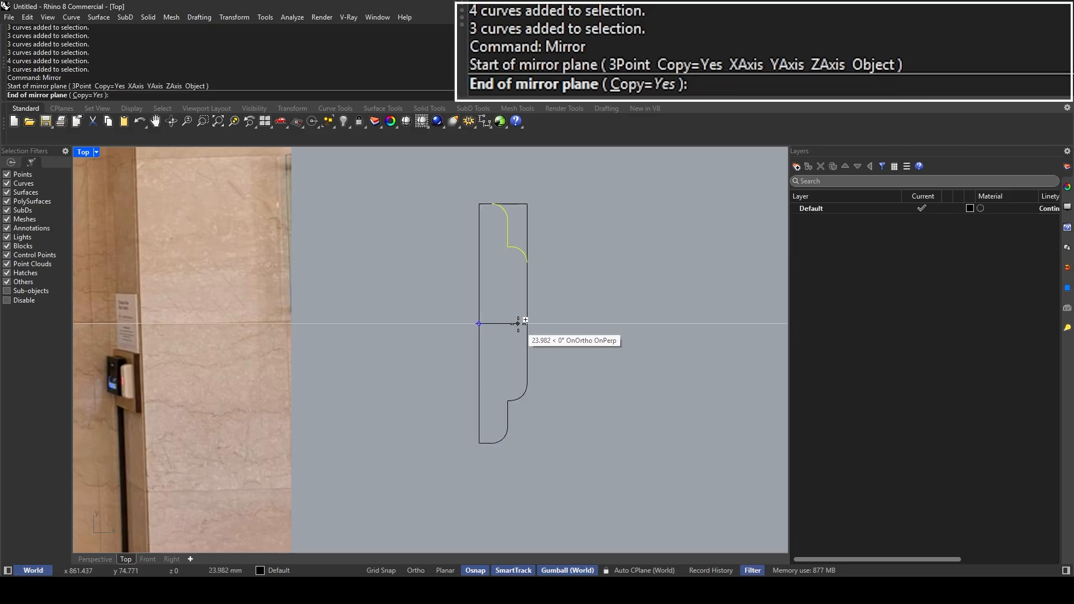
left_click(562, 324)
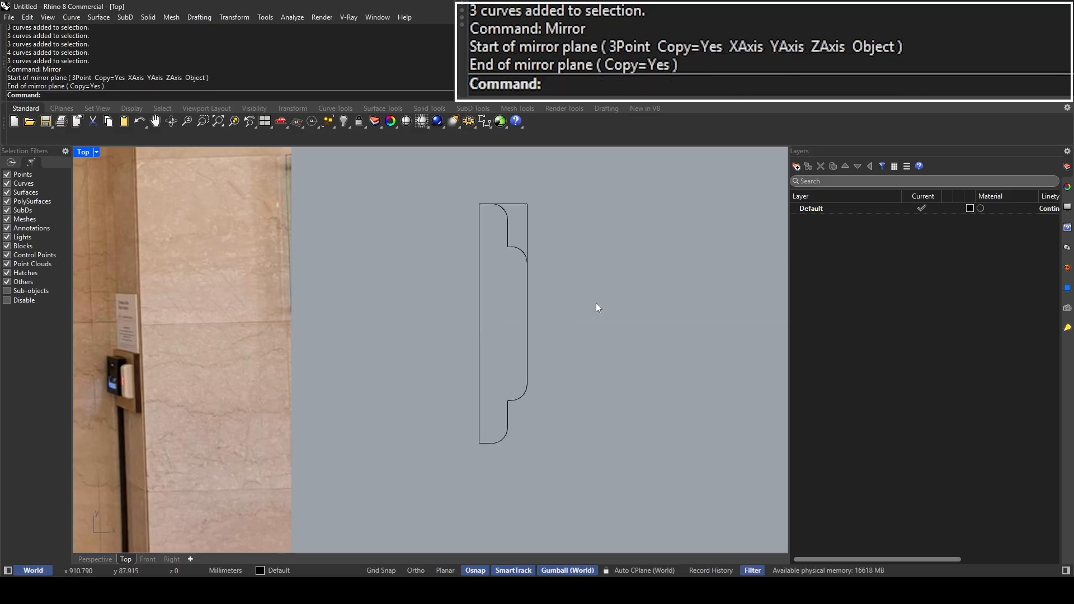
Step: Trim away the square upper-right corner outside the mirrored step curves
type("Trim")
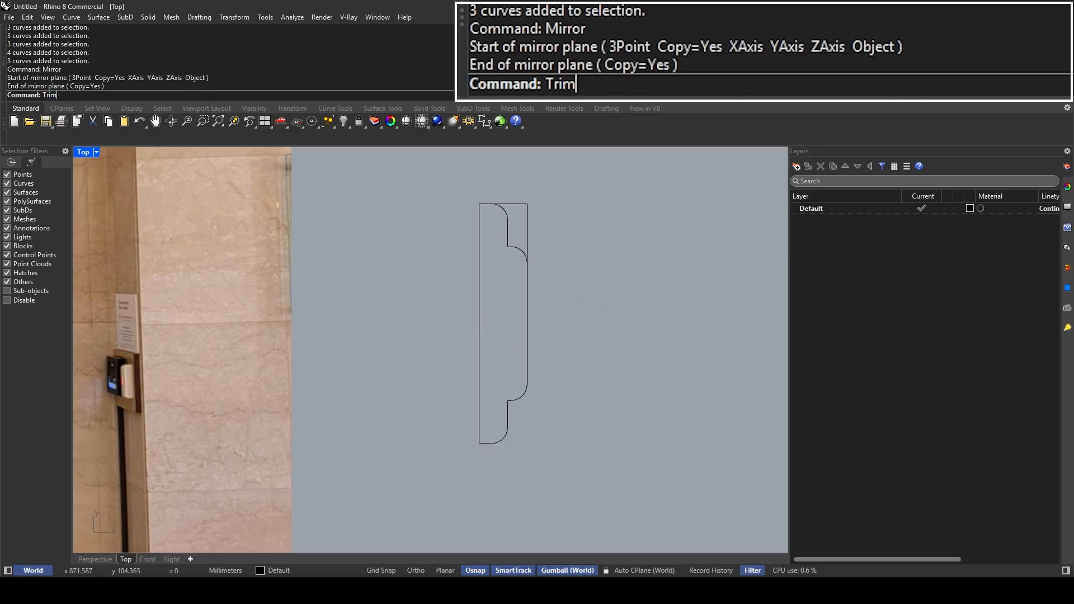
key("Return")
left_click_drag(567, 246, 461, 190)
key("Return")
left_click(526, 216)
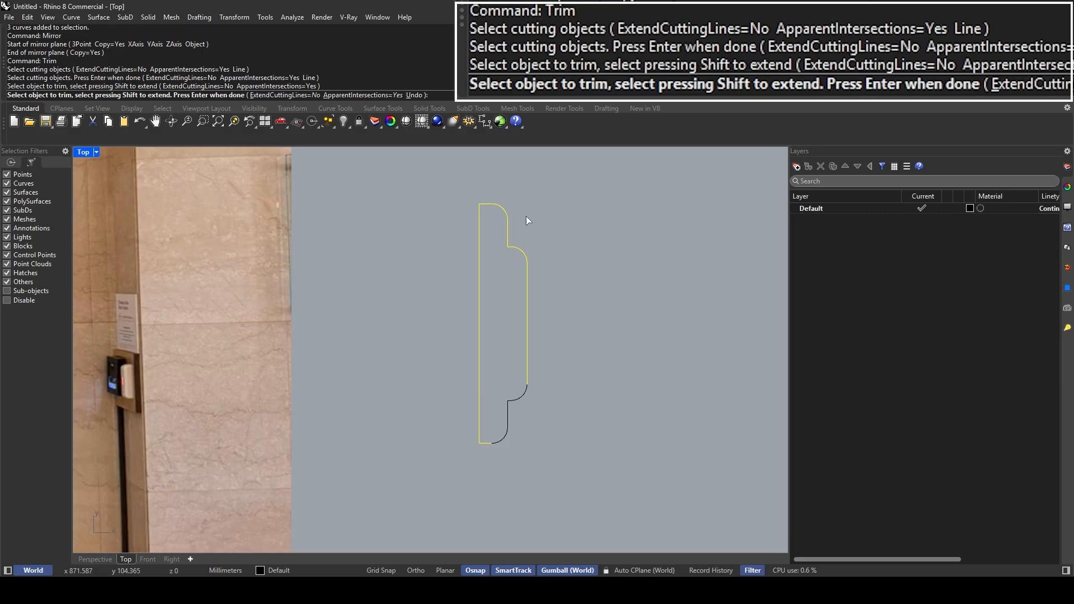
key("Return")
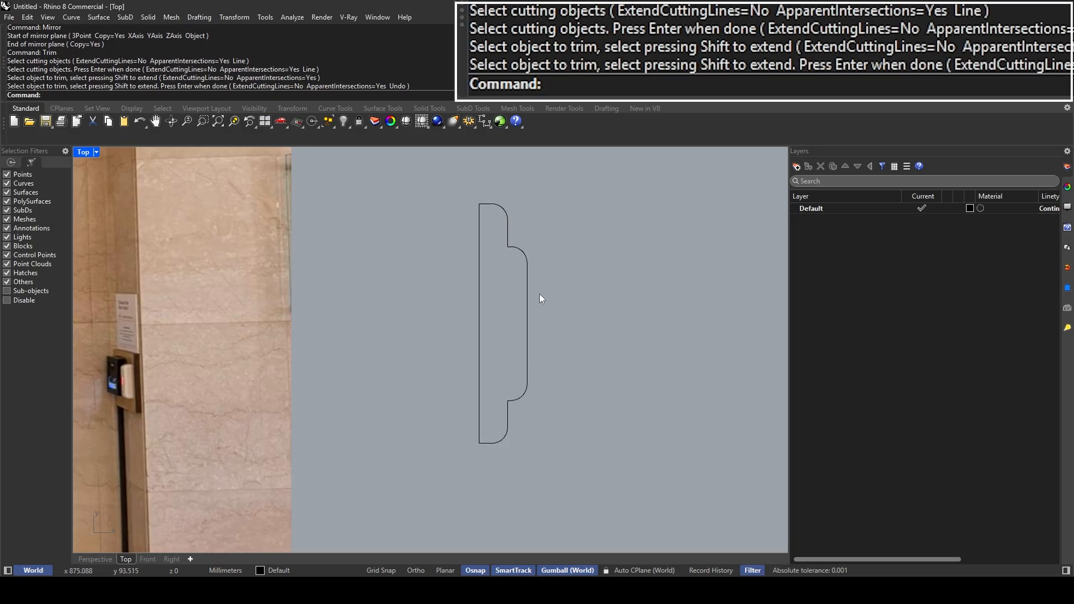
Step: Select all curves of the door frame profile and join them into one closed curve
scroll(553, 309, "down", 15)
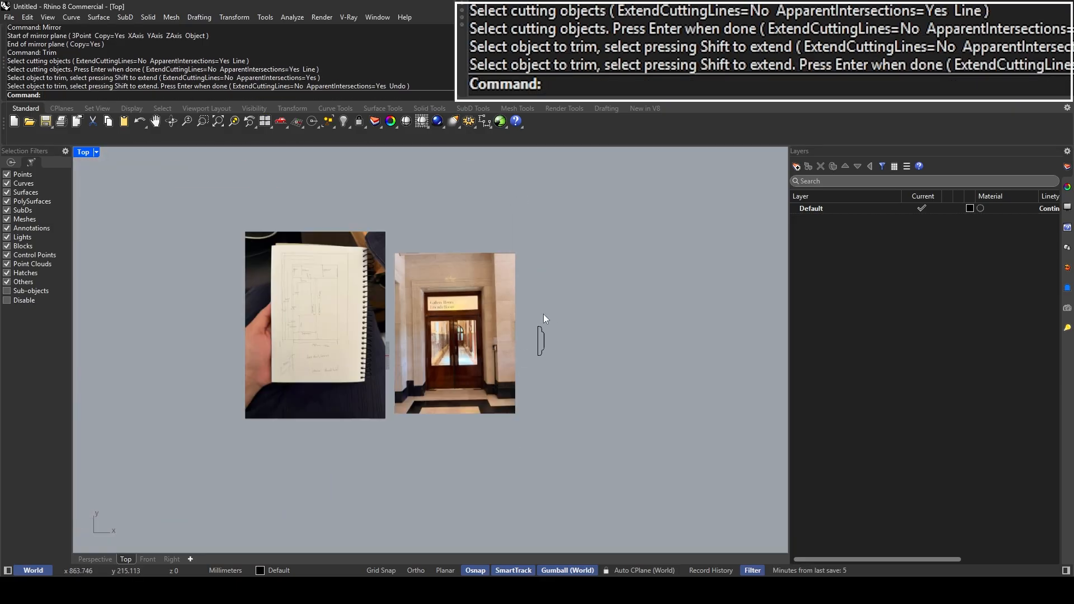
scroll(544, 321, "up", 3)
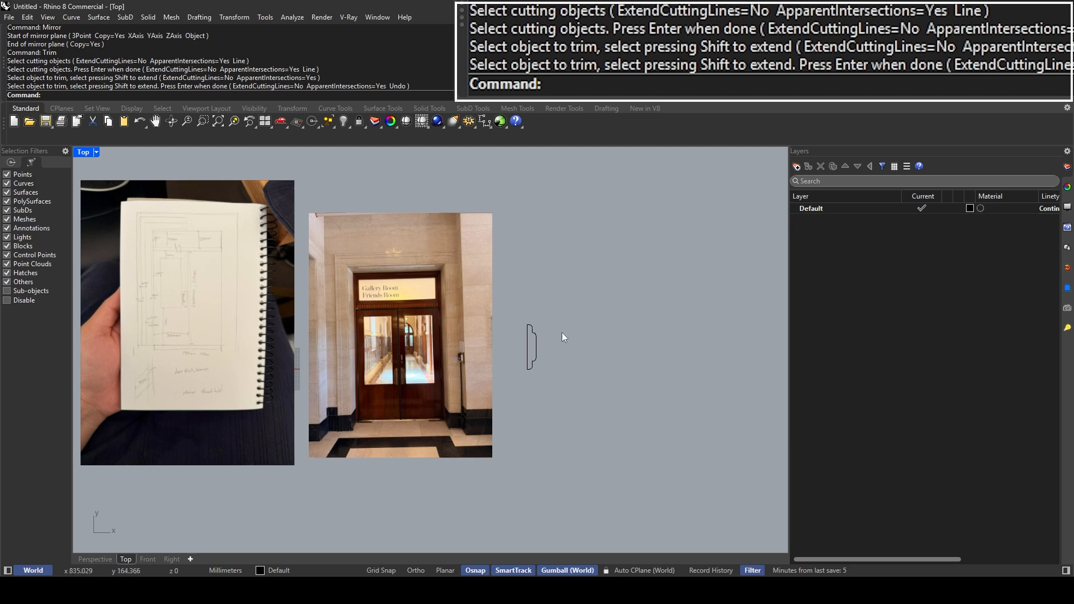
scroll(561, 336, "up", 3)
left_click_drag(506, 411, 570, 313)
scroll(570, 317, "up", 3)
left_click(477, 487)
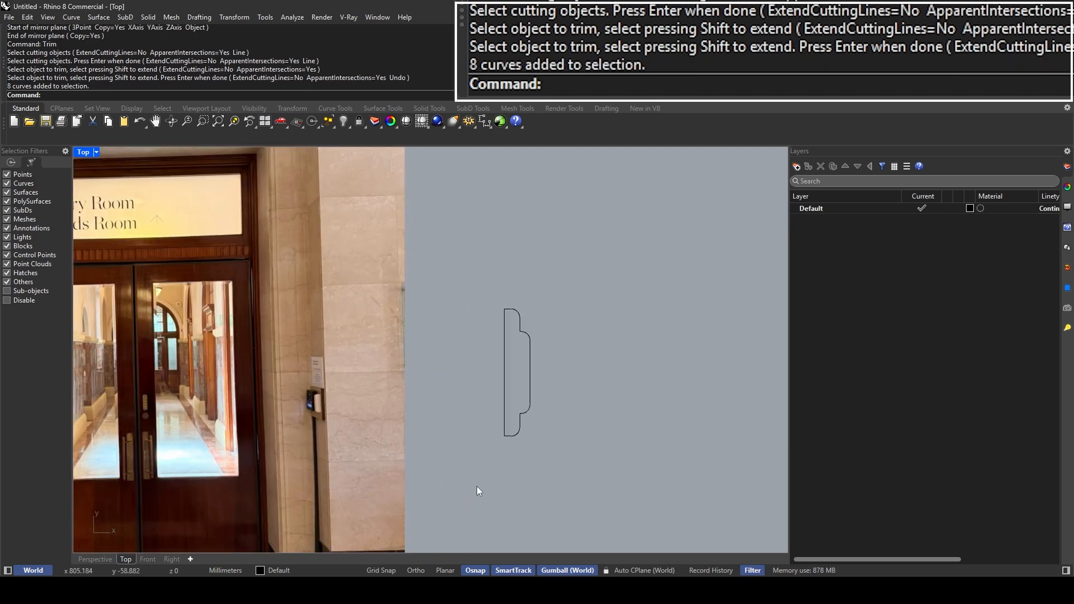
left_click_drag(467, 467, 562, 293)
left_click_drag(460, 465, 578, 286)
type("Join")
key("Return")
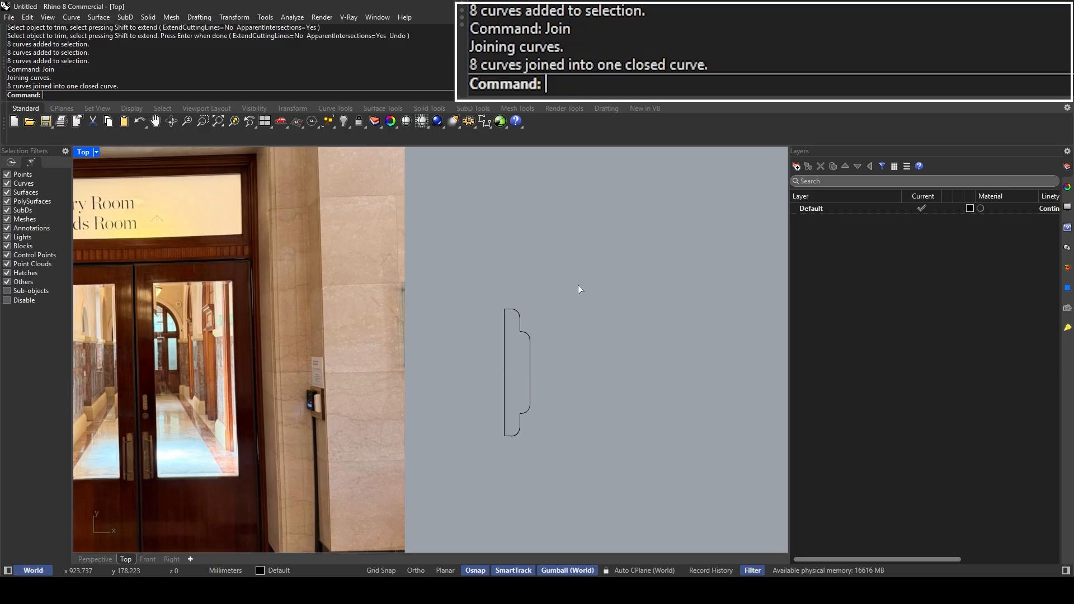
key("Escape")
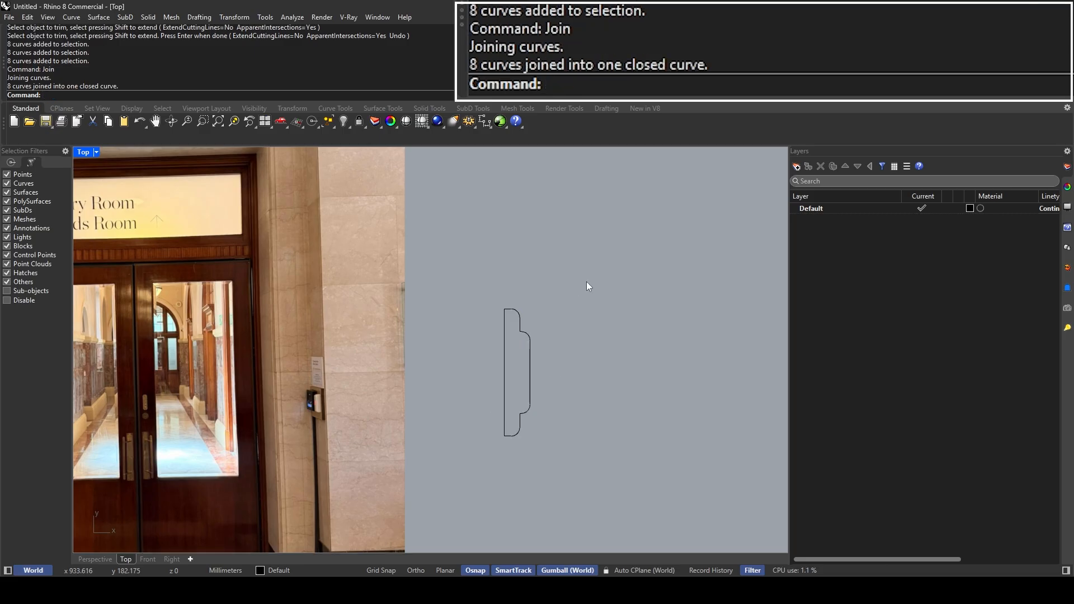
Step: Switch from the maximized Top view to a maximized Perspective view
scroll(565, 307, "down", 4)
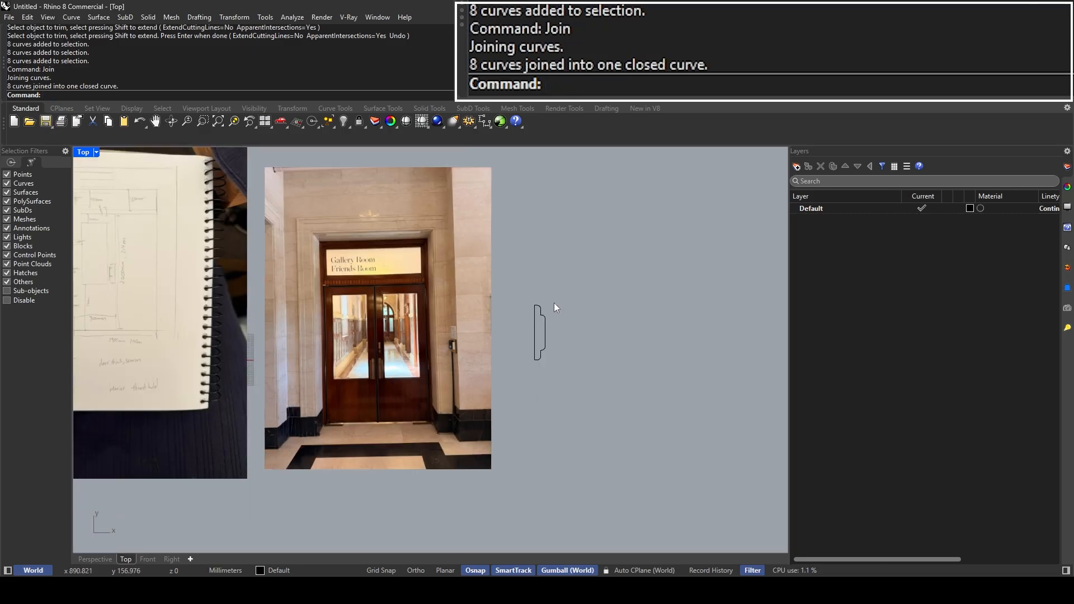
double_click(84, 156)
double_click(461, 152)
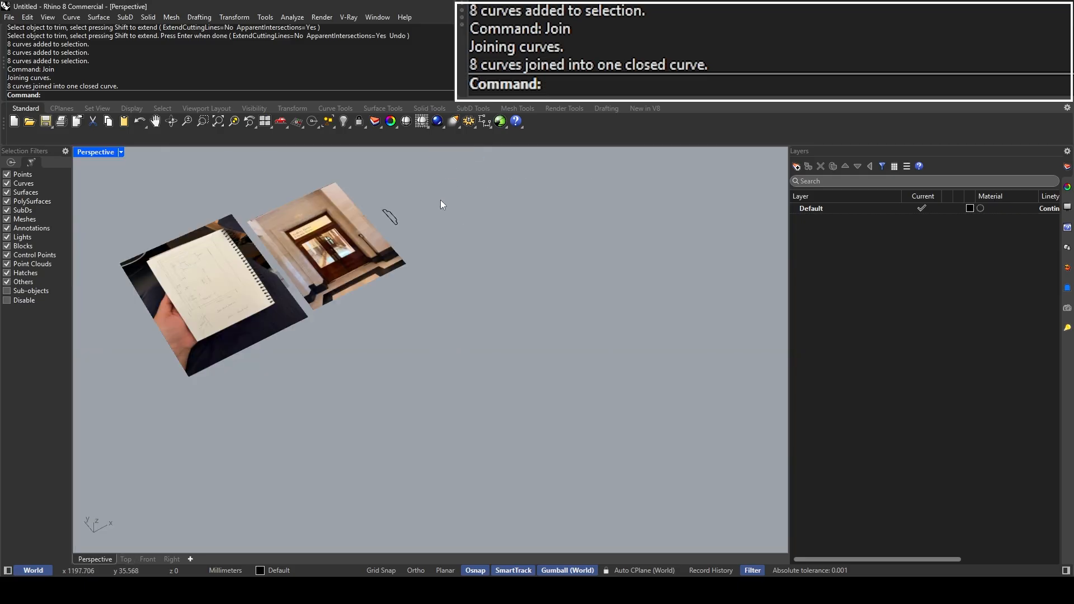
Step: Try extruding the closed door frame profile straight up with the gumball
scroll(440, 200, "up", 3)
left_click(456, 354)
right_click_drag(508, 368, 545, 326)
left_click_drag(533, 334, 606, 183)
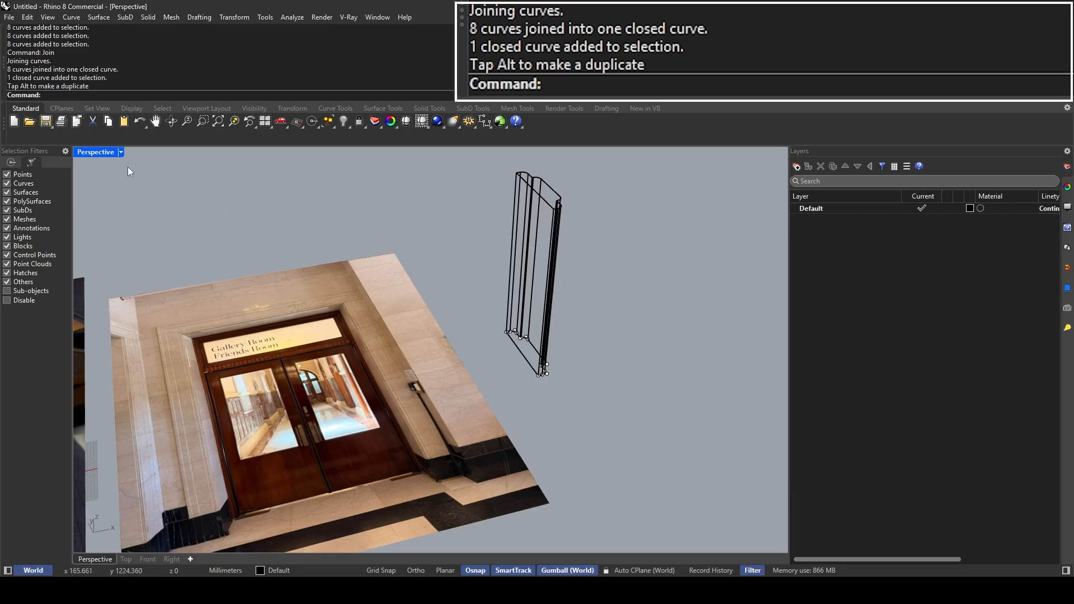
Step: Set the Perspective view's display mode to Shaded and view the extruded frame piece from the side
left_click(120, 151)
left_click(145, 166)
mouse_move(599, 256)
right_mouse_down()
mouse_move(480, 242)
mouse_move(535, 254)
right_mouse_up()
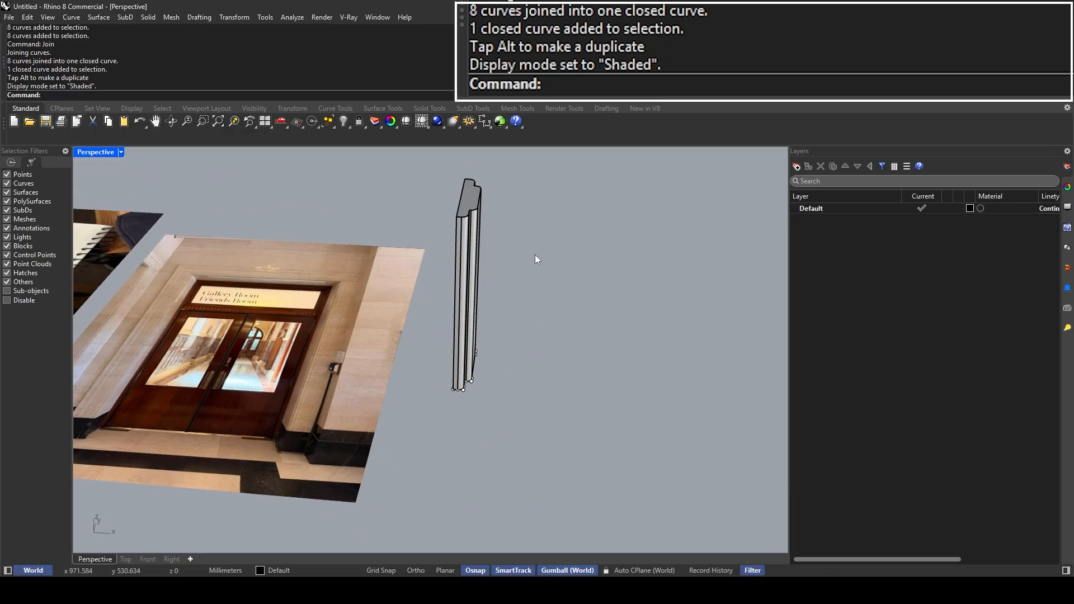
Step: Undo the gumball extrusion, and examine the dimensions in the notebook sketch and the door frame in the photo
key("ctrl+z")
mouse_move(509, 293)
right_mouse_down()
mouse_move(464, 301)
mouse_move(459, 288)
mouse_move(525, 342)
right_mouse_up()
scroll(289, 368, "up", 4)
mouse_move(290, 368)
right_mouse_down("shift")
mouse_move(424, 407)
mouse_move(391, 351)
right_mouse_up("shift")
scroll(407, 391, "up", 5)
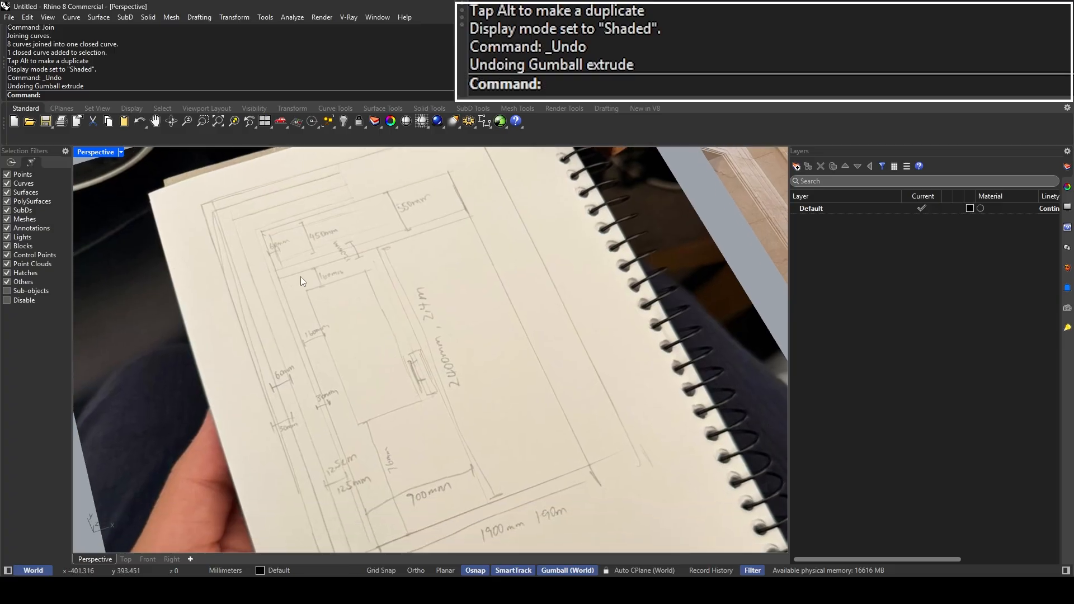
scroll(455, 298, "down", 5)
scroll(458, 297, "up", 6)
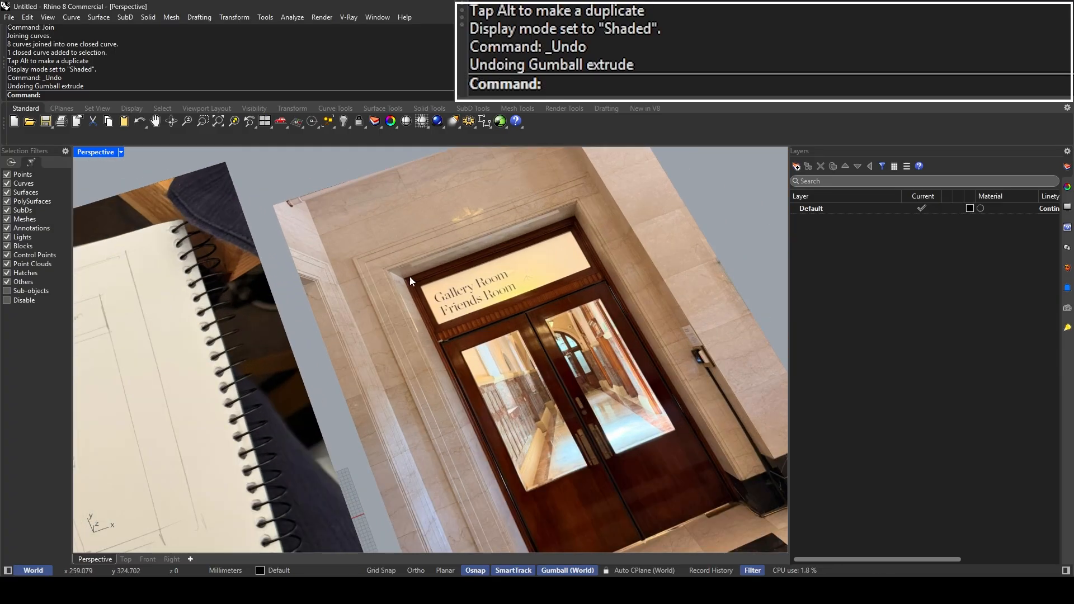
Step: Examine the height and width dimensions of the door and its frame in the notebook sketch beside the photo
right_click_drag(452, 342, 454, 415, "shift")
scroll(390, 264, "up", 3)
scroll(400, 259, "down", 5)
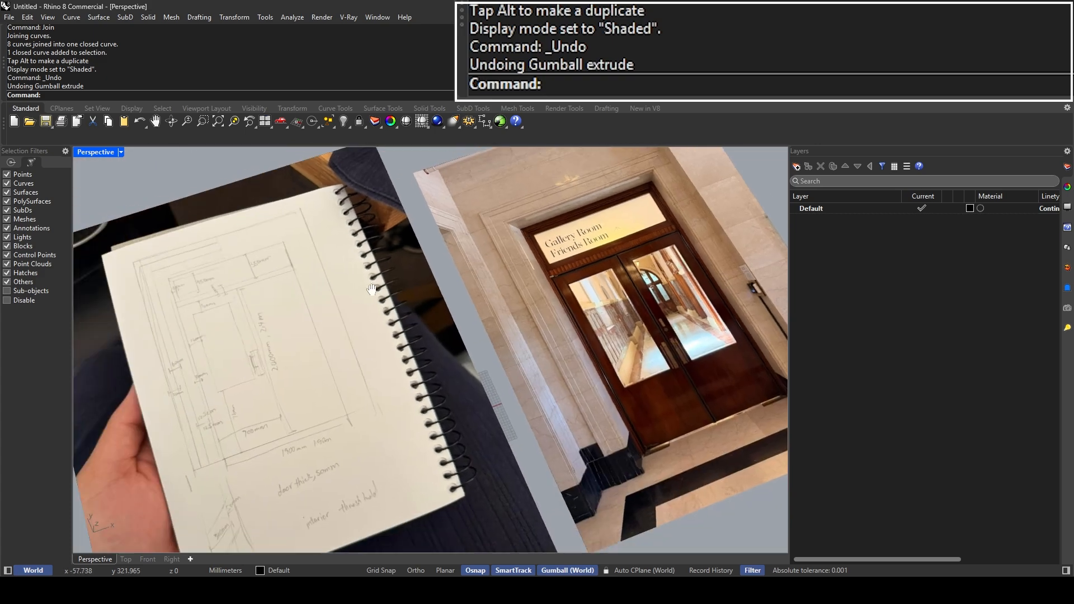
scroll(246, 288, "up", 6)
scroll(362, 230, "up", 2)
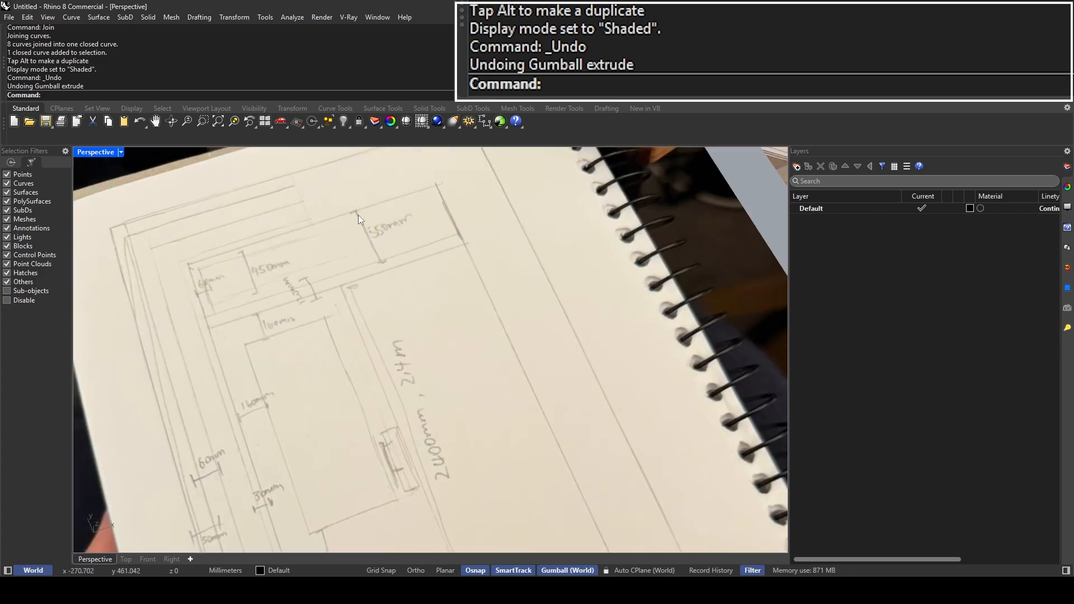
scroll(297, 303, "up", 3)
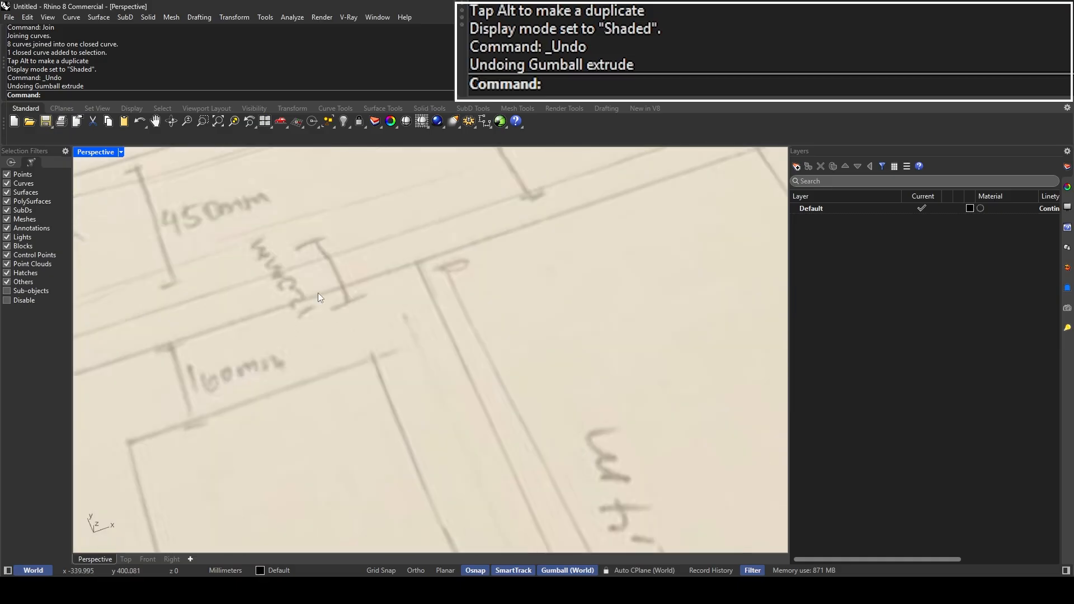
scroll(290, 293, "down", 4)
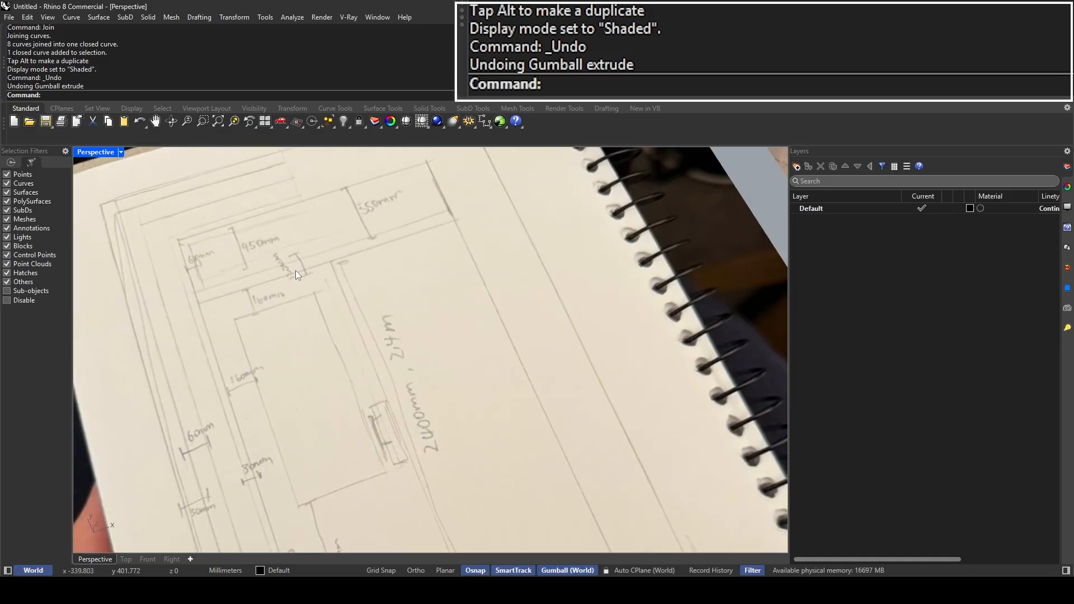
right_click_drag(378, 413, 387, 321, "shift")
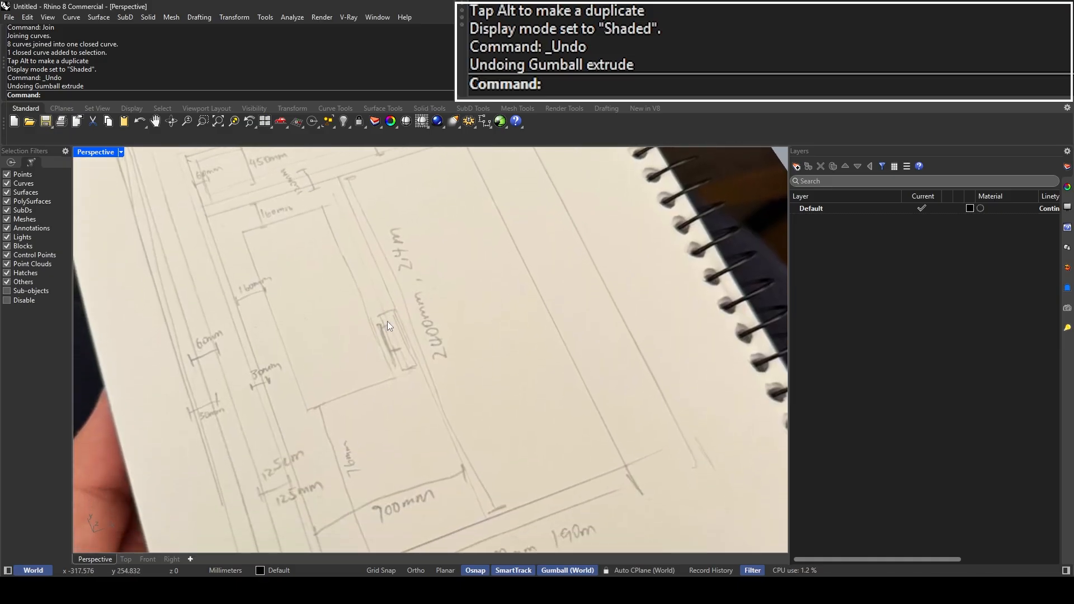
Step: Switch to the Calculator and record the sketch heights 550 and 120 as separate entries
key("super")
type("ca")
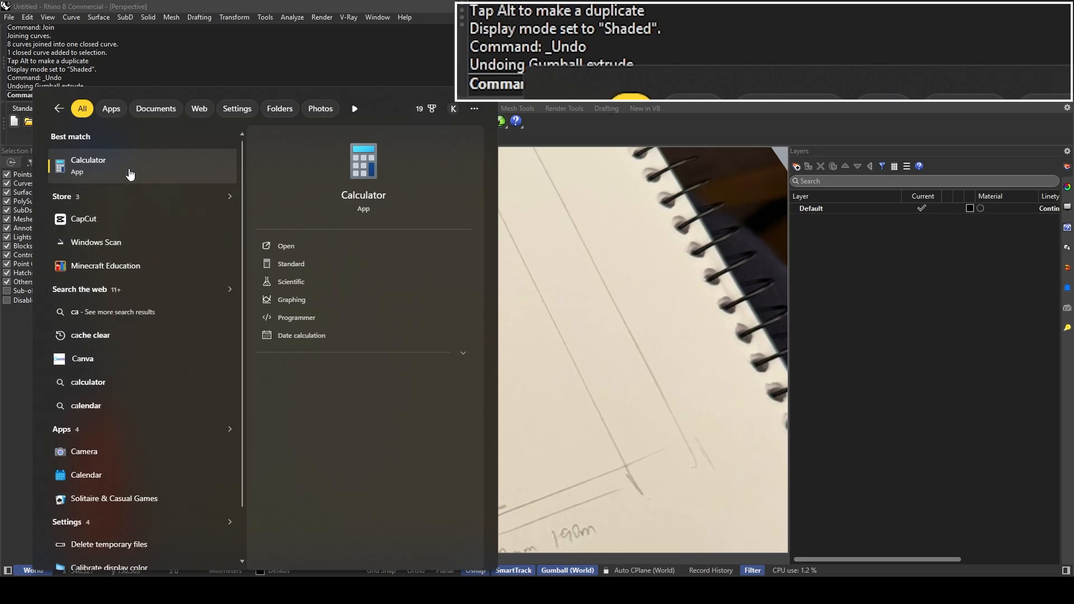
left_click(128, 174)
left_click(1035, 9)
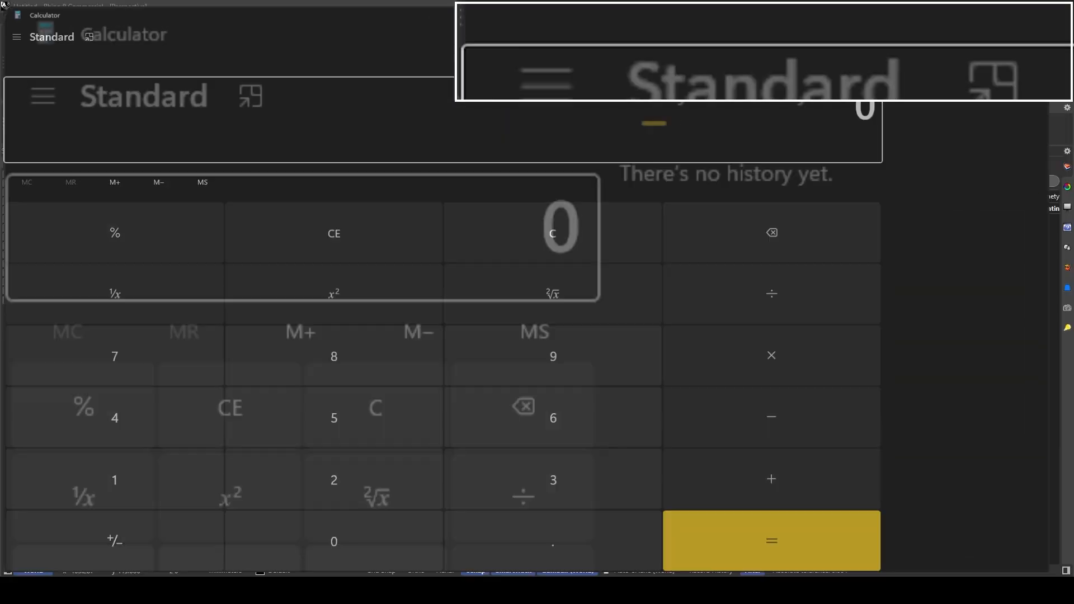
left_click(174, 388)
left_click(174, 391)
left_click(162, 445)
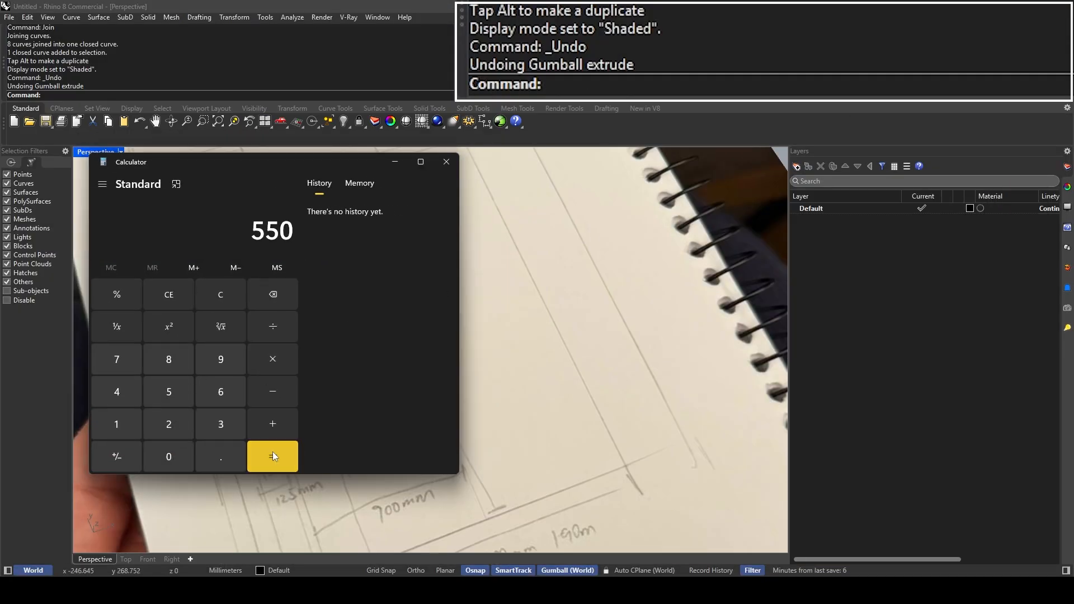
left_click(273, 453)
left_click(122, 423)
left_click(168, 424)
left_click(166, 445)
left_click(273, 456)
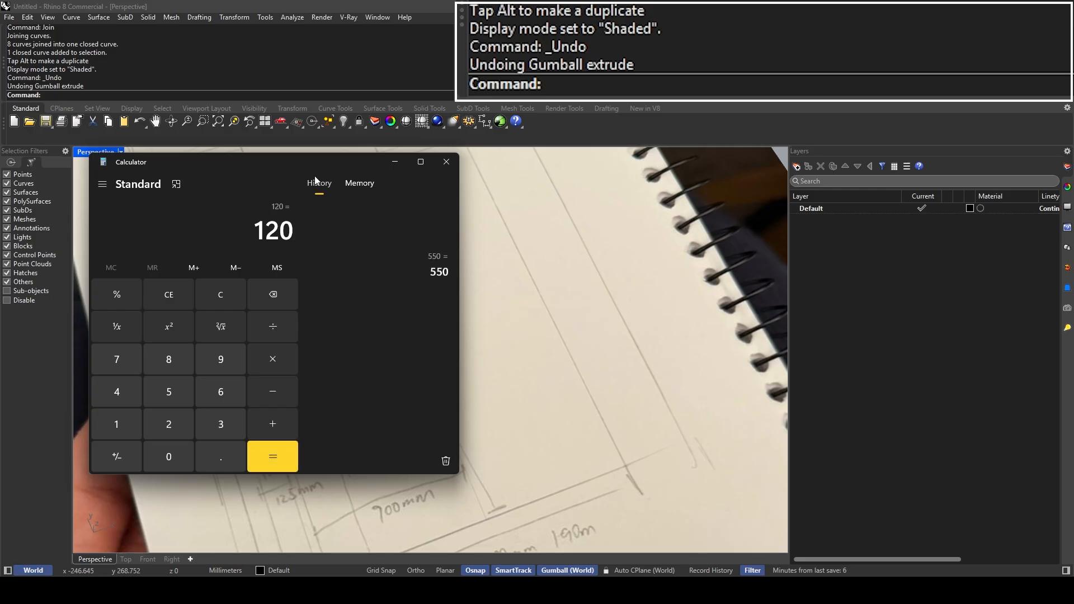
Step: Move the Calculator clear of the notebook sketch and record 2400 as a further entry
left_click_drag(274, 199, 764, 179)
left_click(666, 400)
left_click(610, 374)
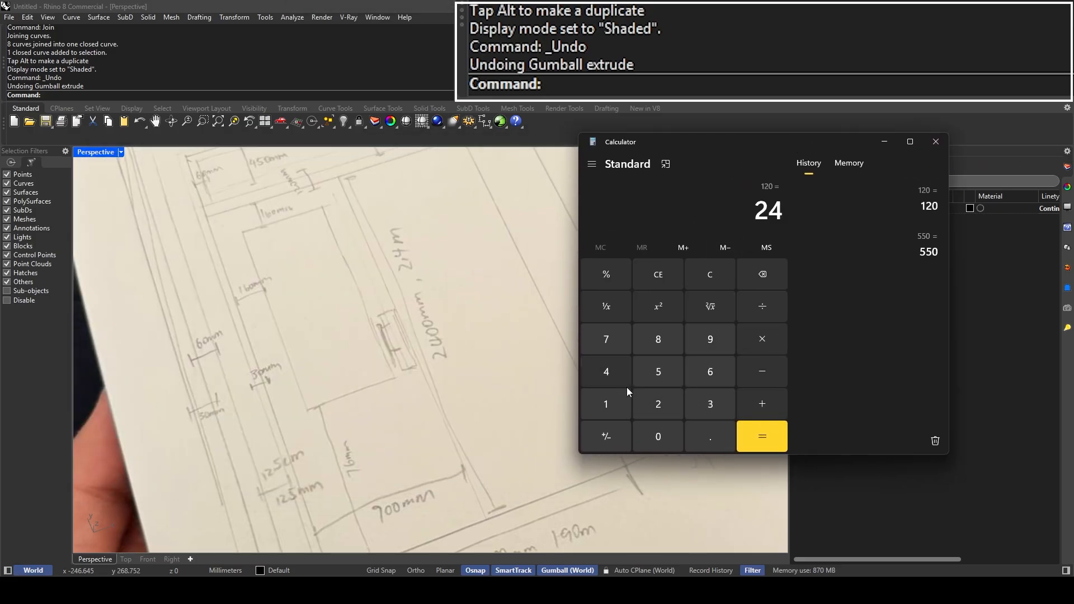
double_click(659, 436)
left_click(761, 437)
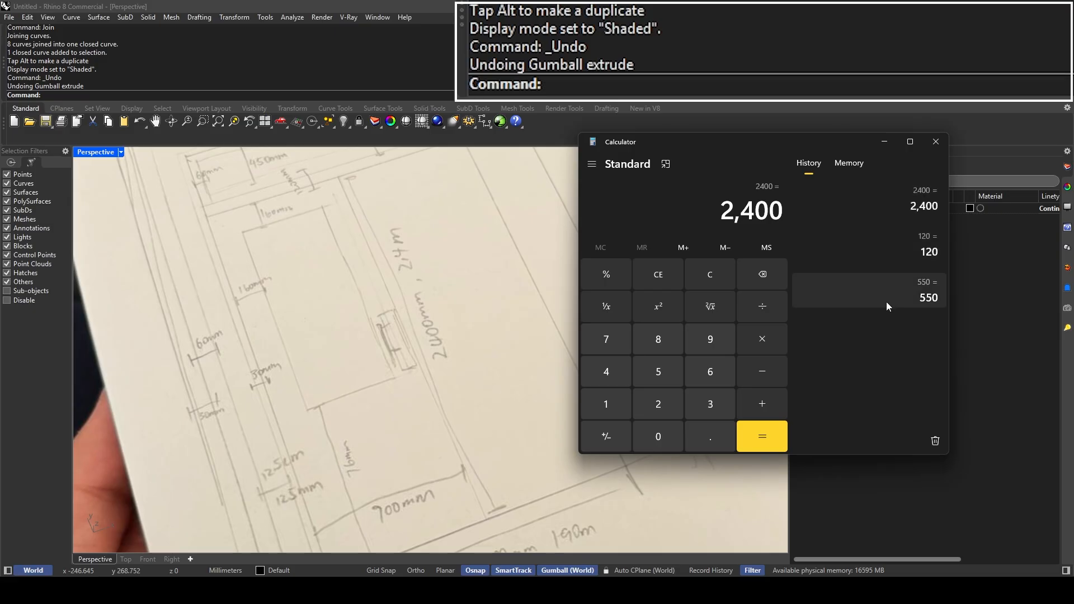
Step: Add the heights 550, 120 and 2400 in the Calculator and put it away to return to the model
left_click(710, 274)
double_click(659, 377)
left_click(658, 436)
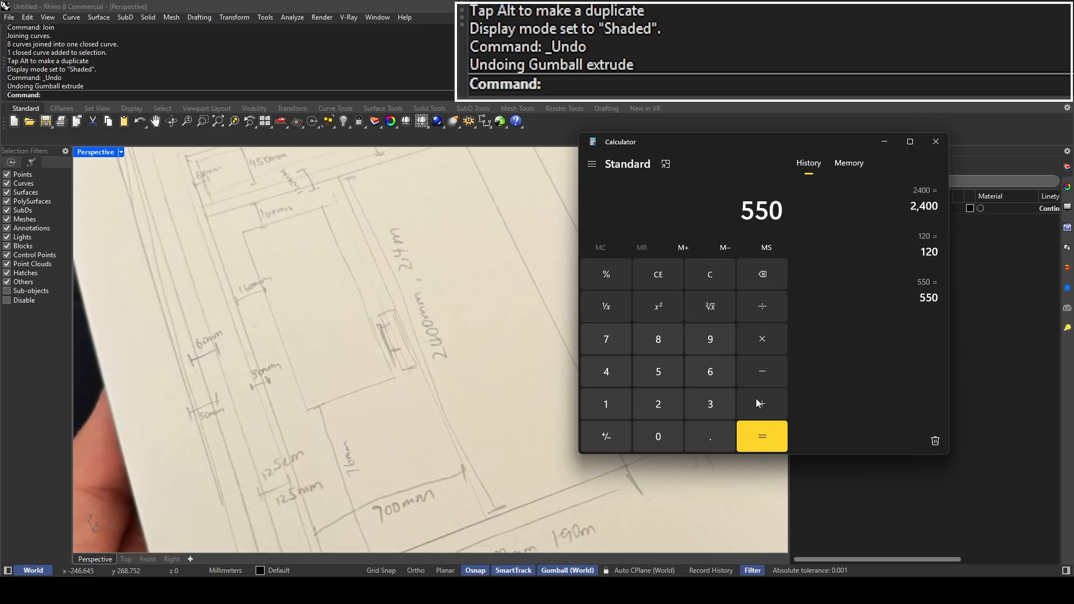
left_click(756, 398)
left_click(606, 403)
left_click(658, 404)
left_click(657, 436)
left_click(760, 401)
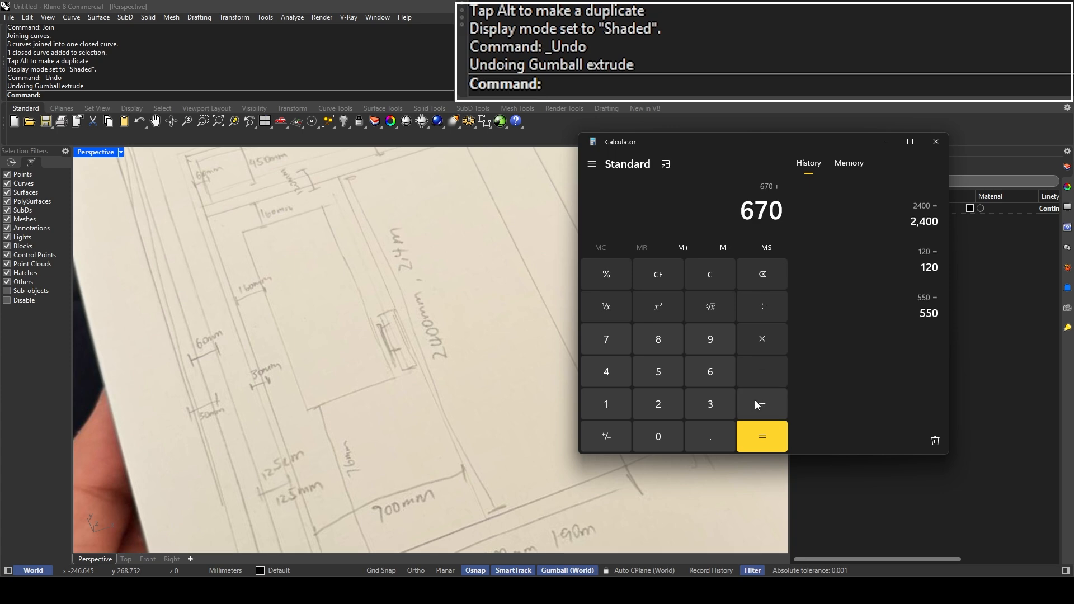
left_click(658, 436)
left_click(658, 436)
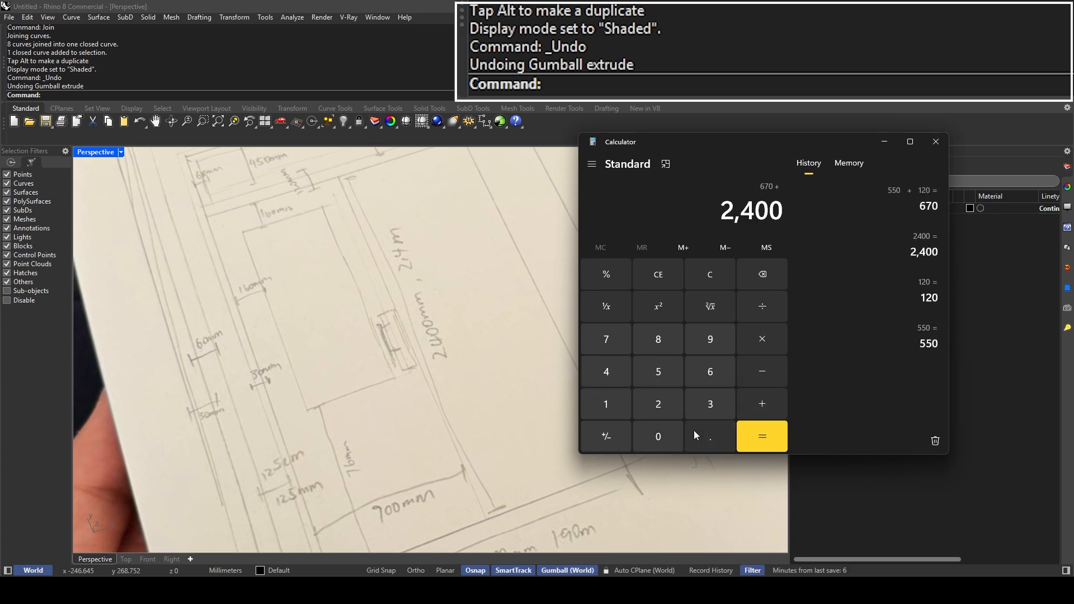
left_click(762, 436)
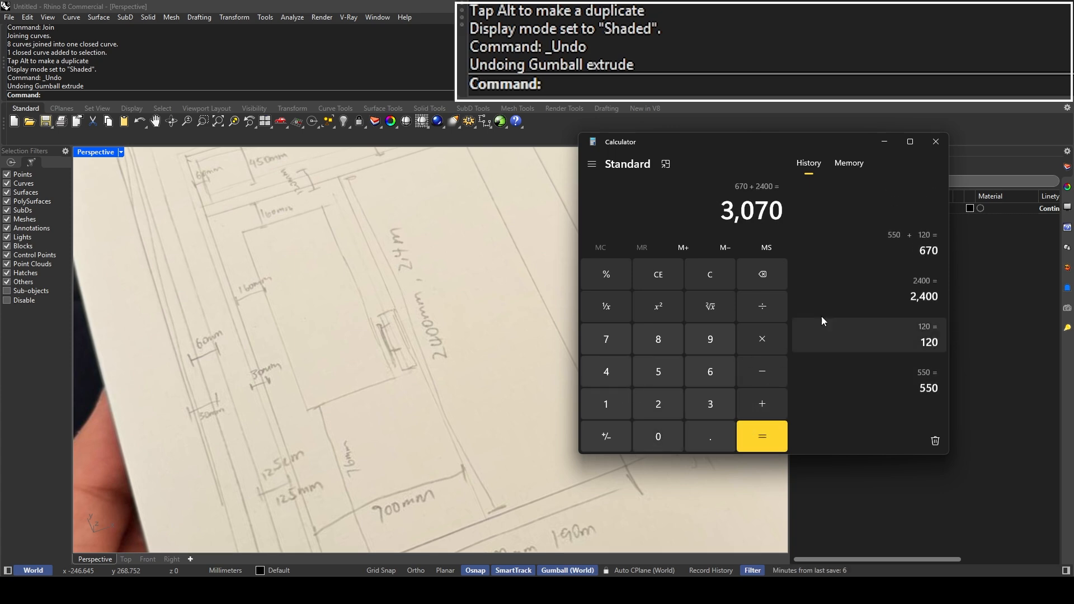
left_click(883, 143)
Step: Select the closed frame profile, and examine the notebook sketch against the upper corner of the door frame in the photo
scroll(360, 324, "down", 5)
mouse_move(568, 286)
right_mouse_down()
mouse_move(524, 349)
mouse_move(523, 316)
mouse_move(494, 260)
right_mouse_up()
left_click(517, 313)
scroll(186, 373, "up", 5)
scroll(186, 374, "up", 2)
right_click_drag(185, 374, 241, 323, "shift")
scroll(253, 299, "down", 5)
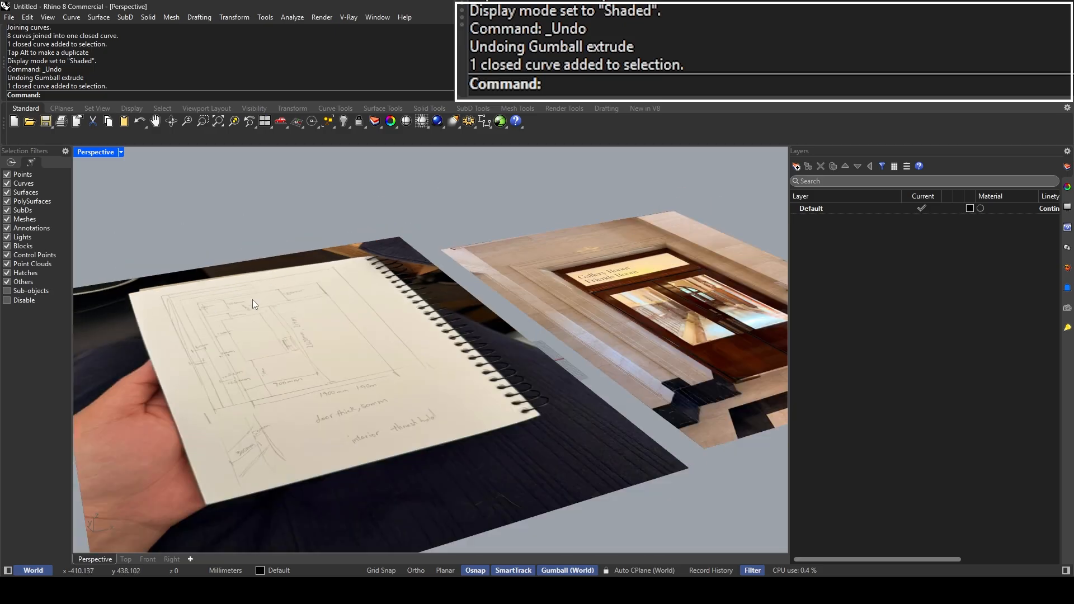
scroll(584, 263, "up", 4)
right_click_drag(583, 263, 418, 347, "shift")
scroll(349, 334, "up", 5)
scroll(349, 334, "down", 10)
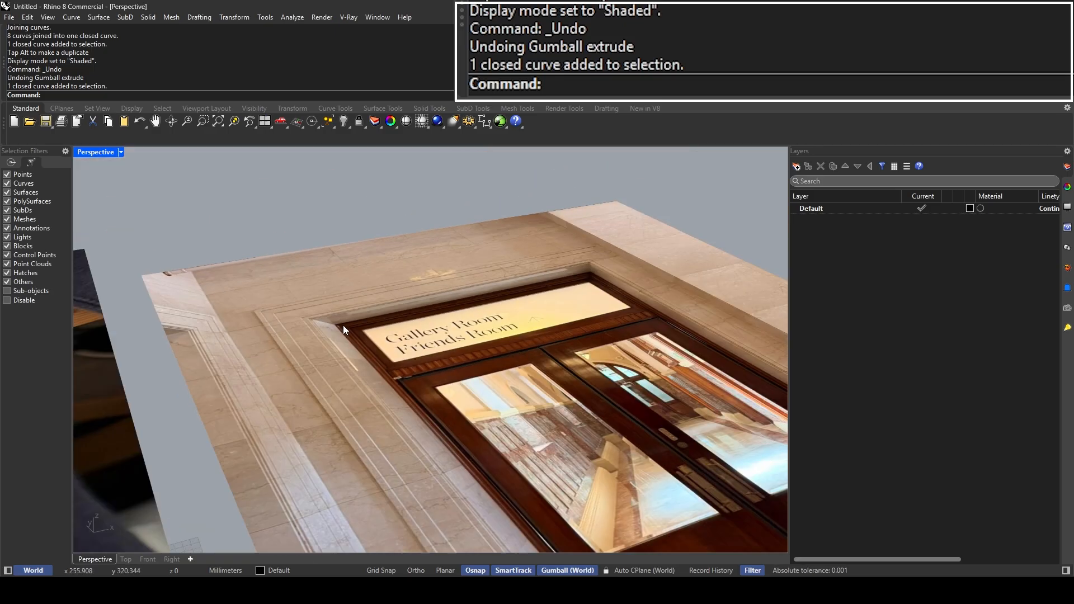
scroll(345, 393, "up", 1)
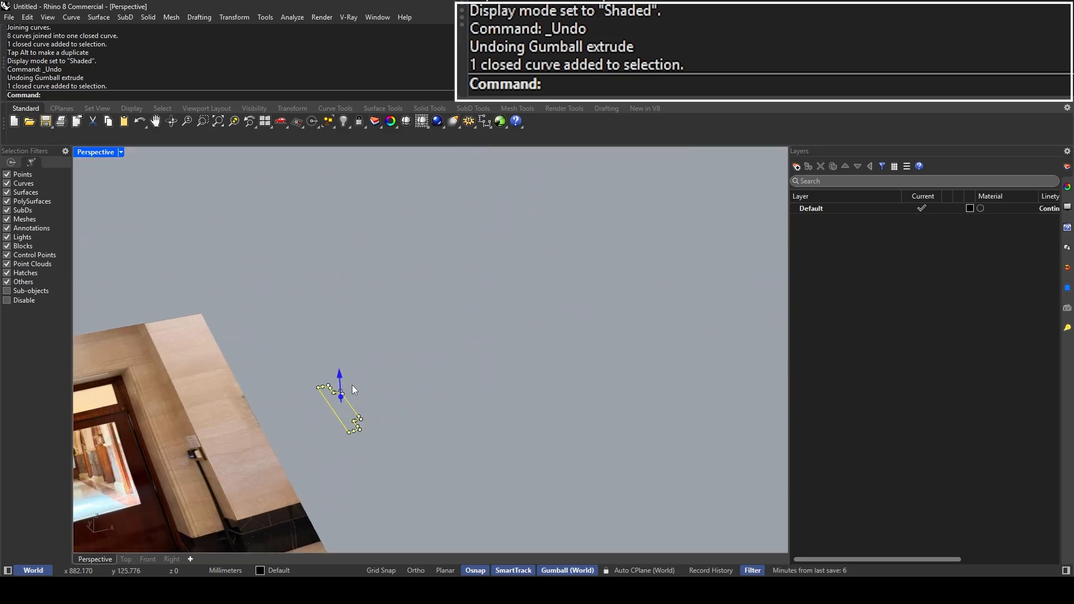
Step: Try extruding the closed frame profile straight up freehand with the gumball, and undo the extrusion
right_click_drag(414, 341, 454, 327)
left_click_drag(390, 387, 409, 215)
right_click_drag(469, 235, 508, 252, "shift")
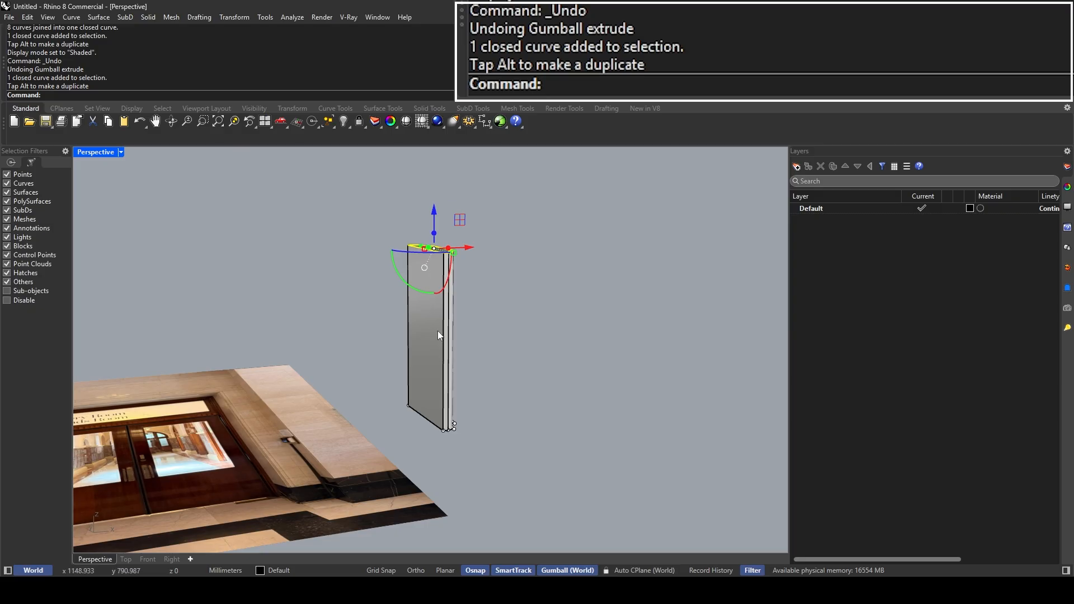
key("ctrl+z")
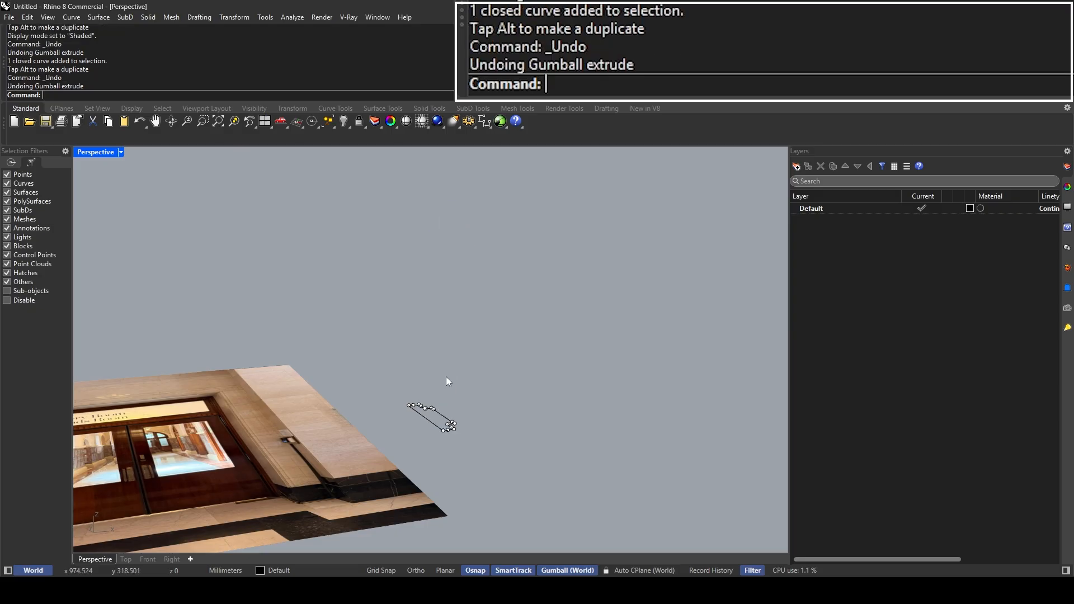
Step: Extrude the closed frame profile 3070 mm straight up with the gumball and deselect it
left_click(442, 413)
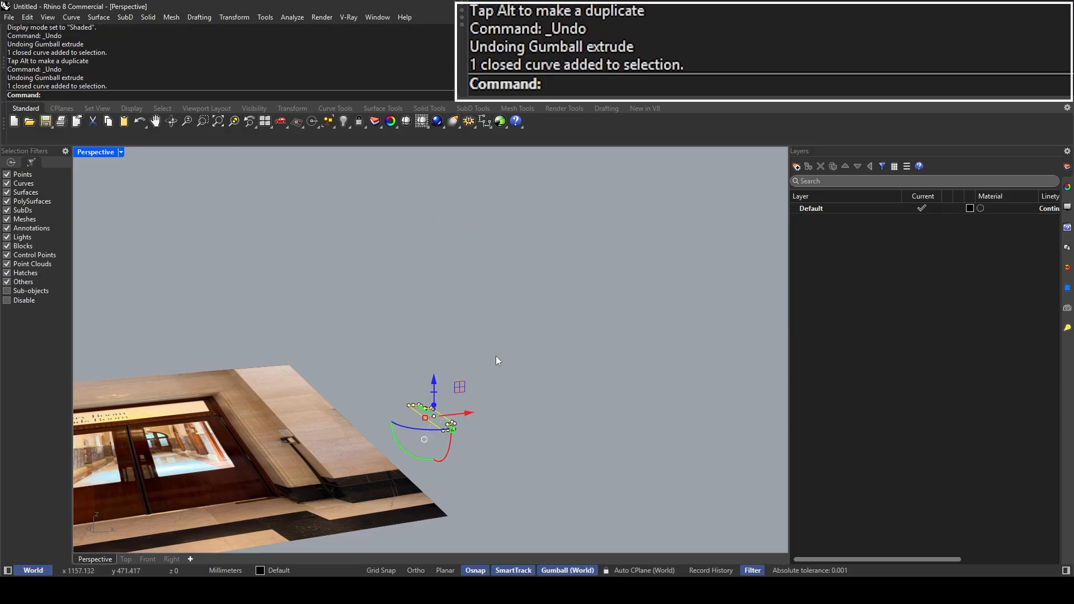
scroll(468, 408, "up", 2)
left_click(446, 400)
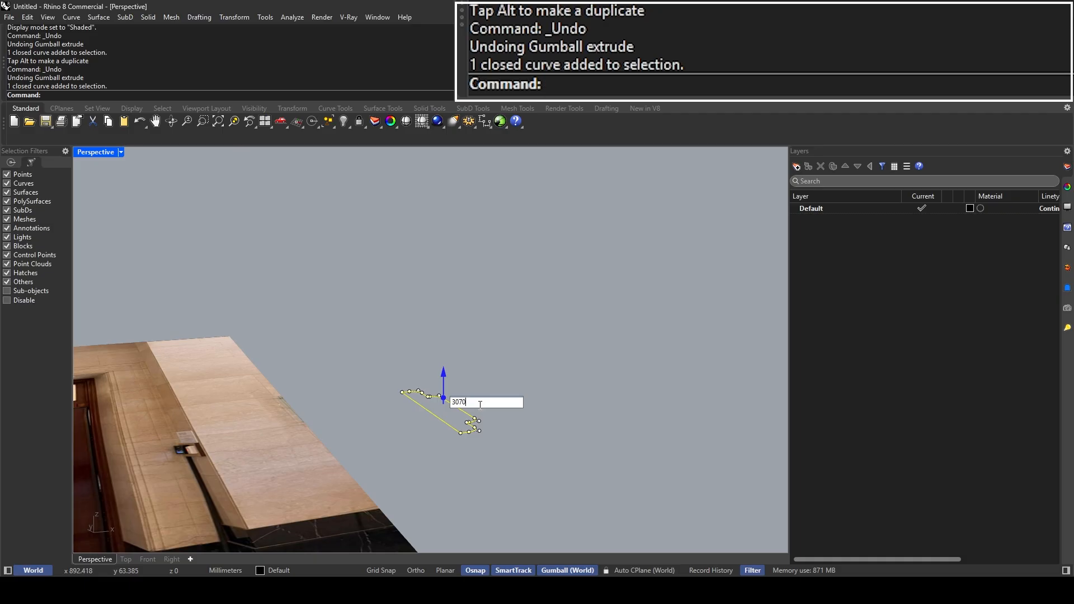
type("3070")
key("Return")
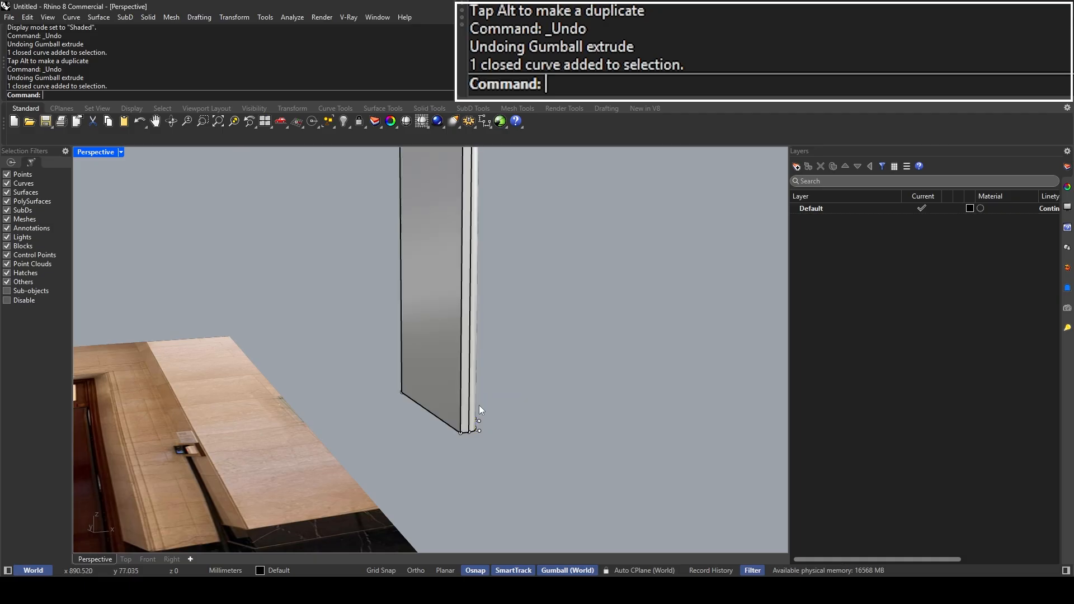
scroll(478, 405, "down", 8)
right_click_drag(479, 404, 407, 375)
scroll(450, 311, "down", 4)
key("Escape")
Step: Examine the notebook sketch and the photo for how the frame's upright meets its horizontal head piece
scroll(316, 482, "up", 8)
right_click_drag(317, 482, 417, 405)
scroll(265, 395, "up", 8)
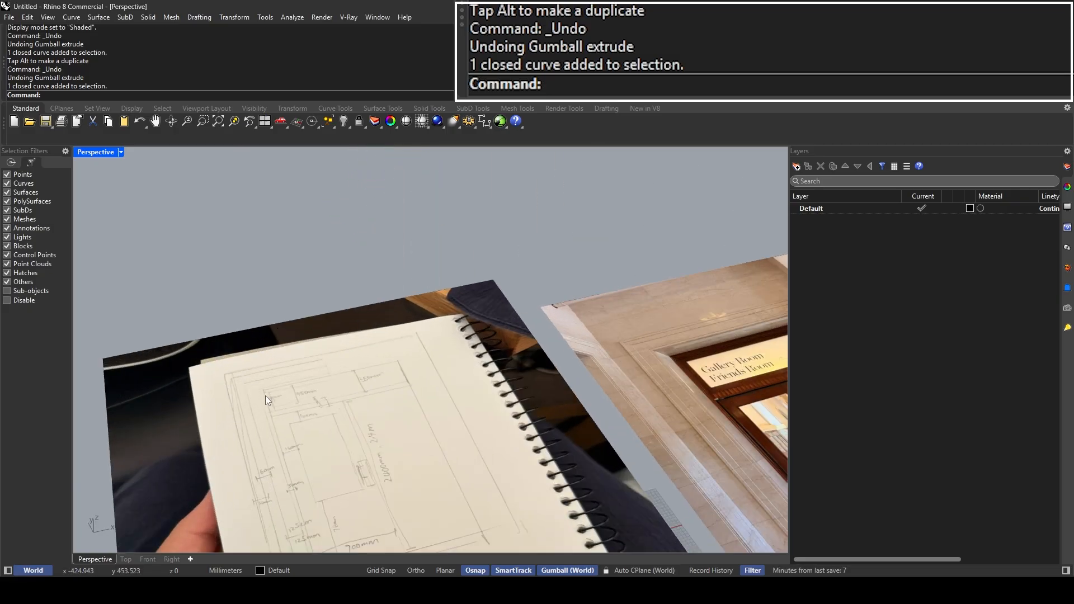
scroll(284, 412, "up", 3)
scroll(289, 408, "down", 6)
scroll(218, 322, "up", 7)
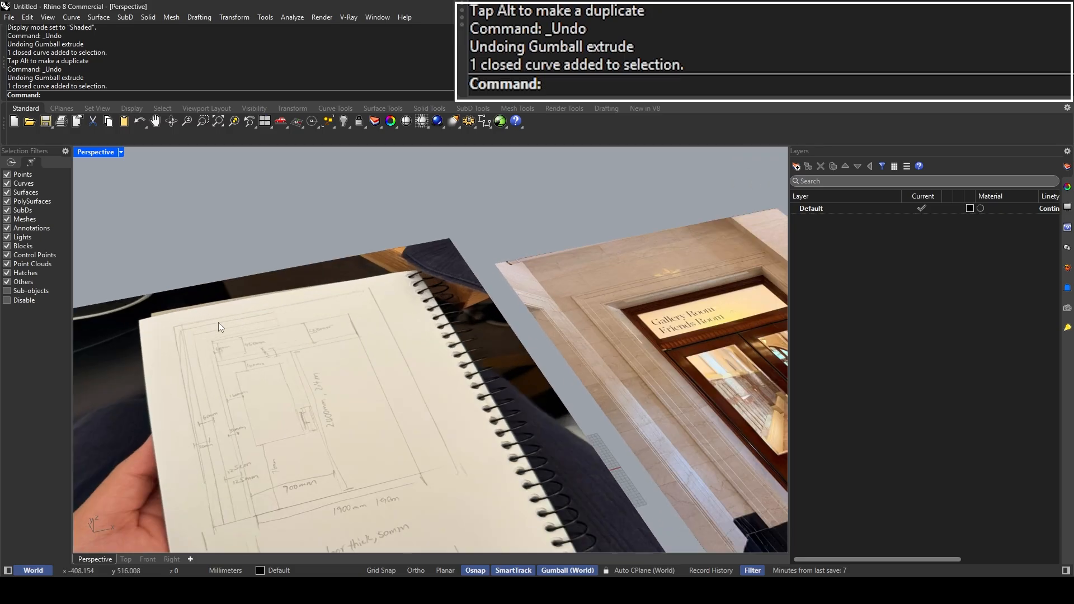
right_click_drag(324, 407, 130, 355, "shift")
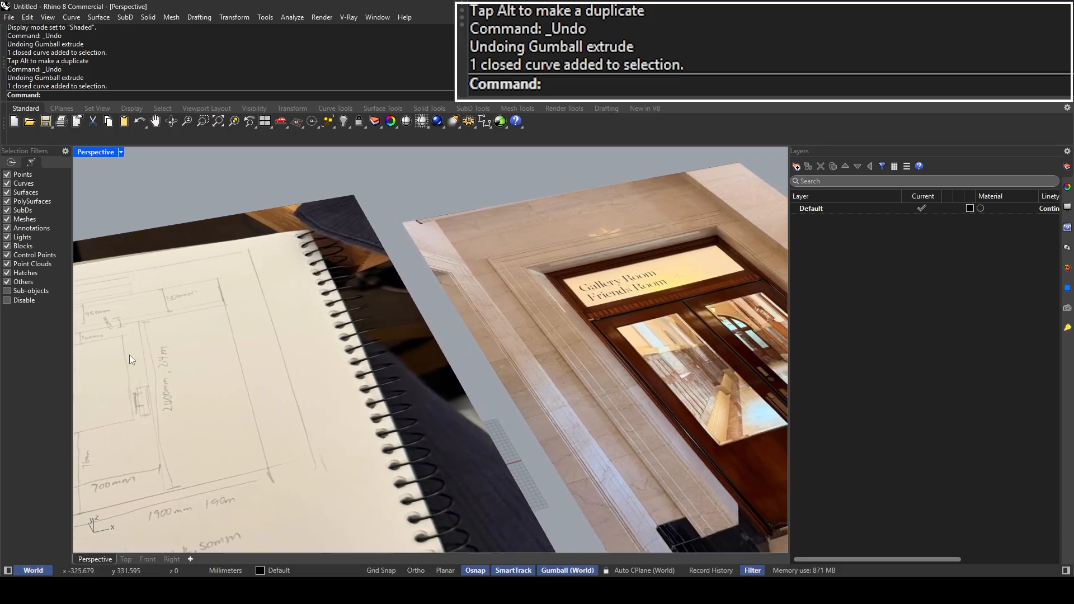
right_click_drag(537, 314, 397, 320, "shift")
scroll(447, 276, "up", 5)
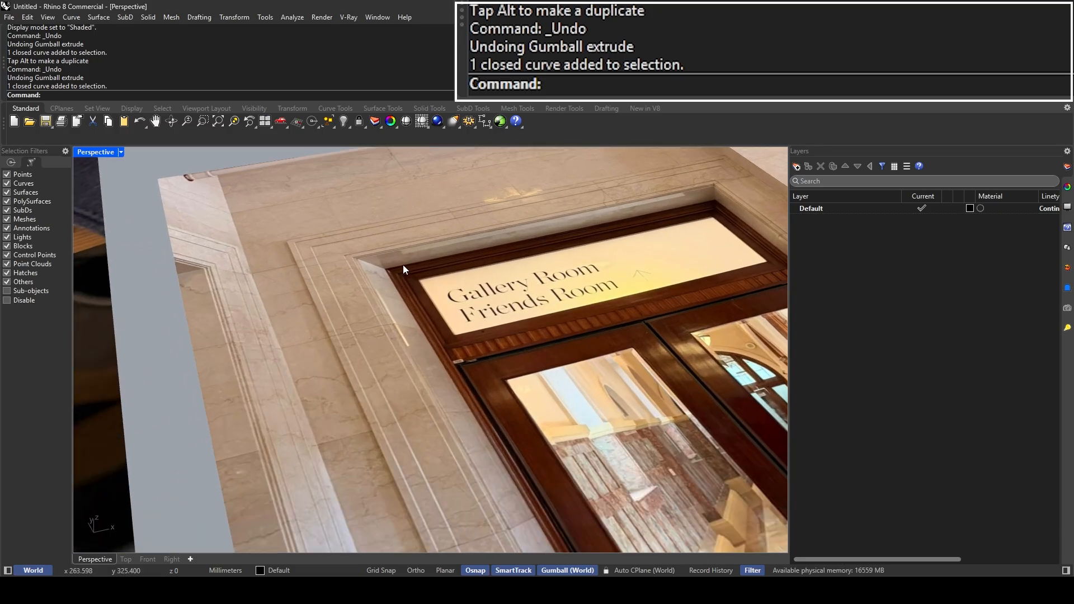
scroll(511, 250, "down", 5)
right_click_drag(699, 240, 419, 375, "shift")
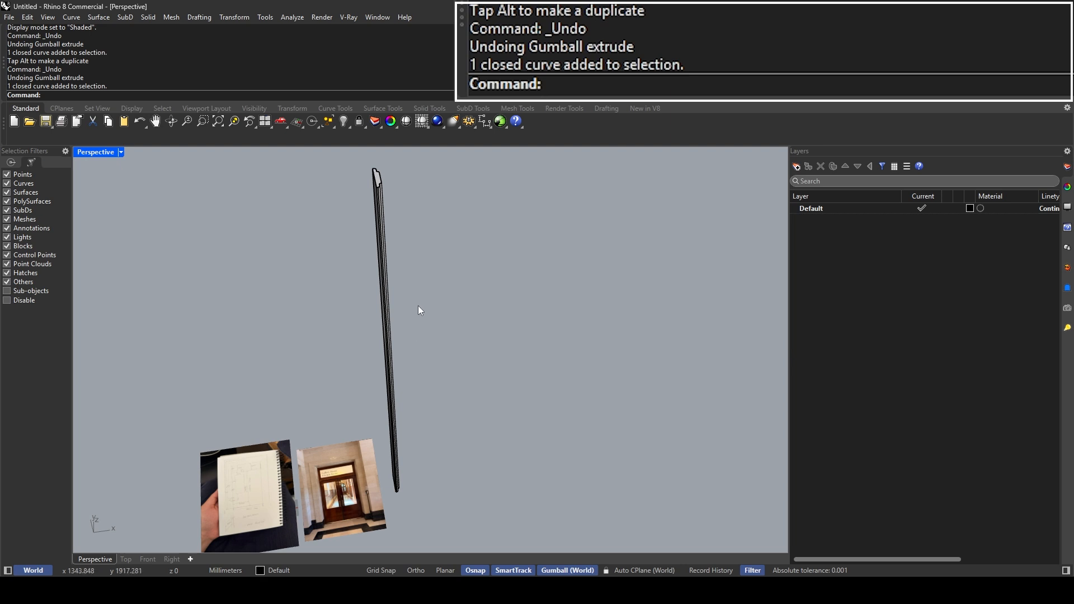
Step: Duplicate the extruded upright frame piece sideways along the X axis with the gumball
right_click_drag(418, 306, 390, 408)
left_click(391, 408)
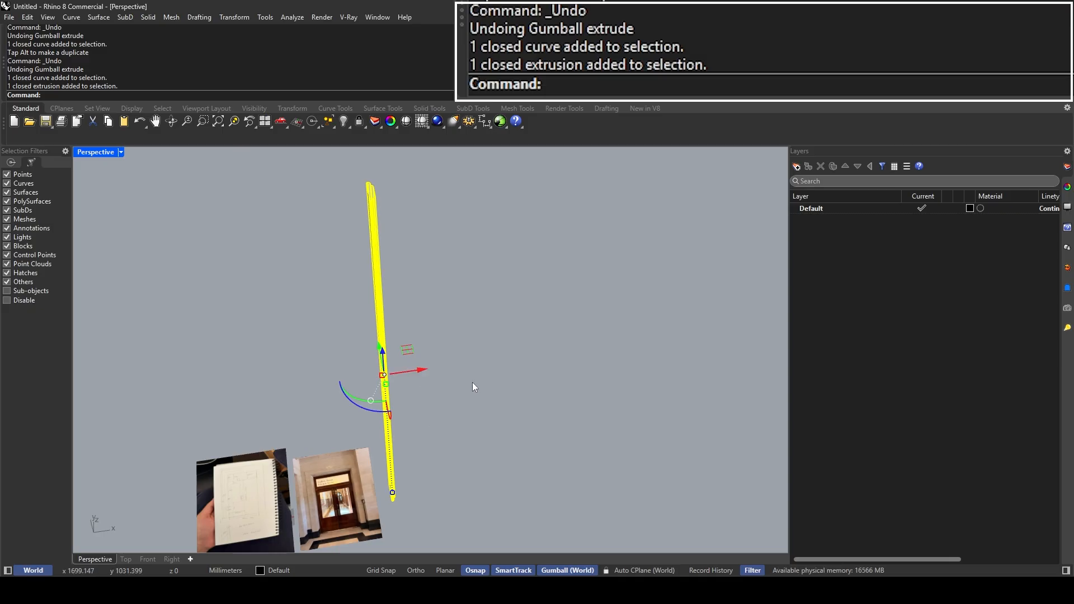
left_click_drag(424, 370, 467, 363)
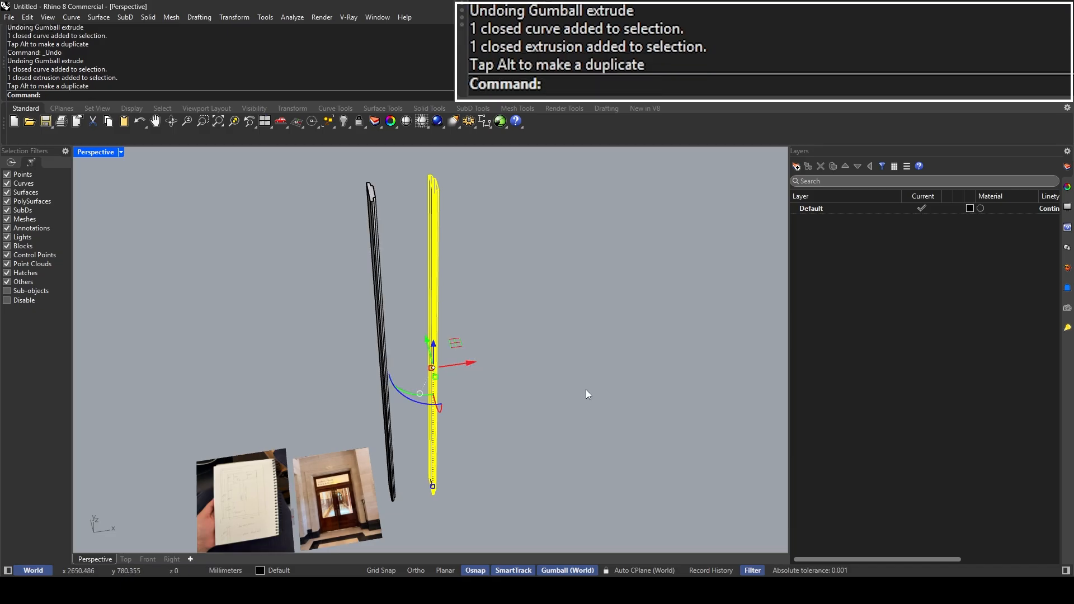
Step: Rotate the duplicated frame piece a quarter turn so that it lies horizontally across the upright, and deselect it
right_click_drag(437, 379, 417, 343)
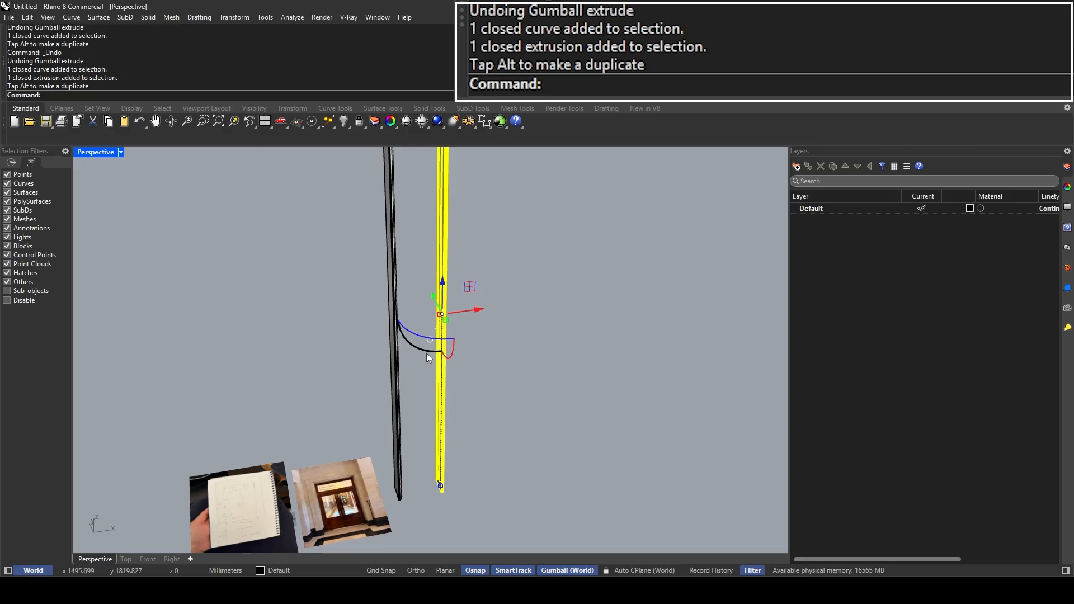
left_click_drag(426, 354, 396, 305)
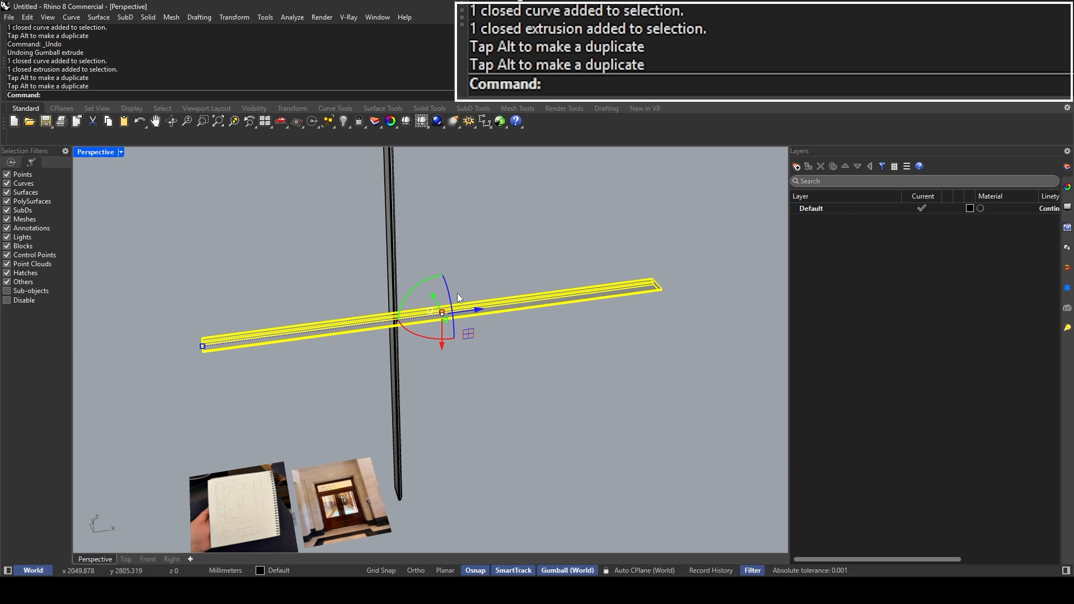
left_click(494, 274)
Step: Raise the horizontal frame piece along the Z axis with the gumball to the top end of the upright
right_click_drag(495, 240, 465, 331)
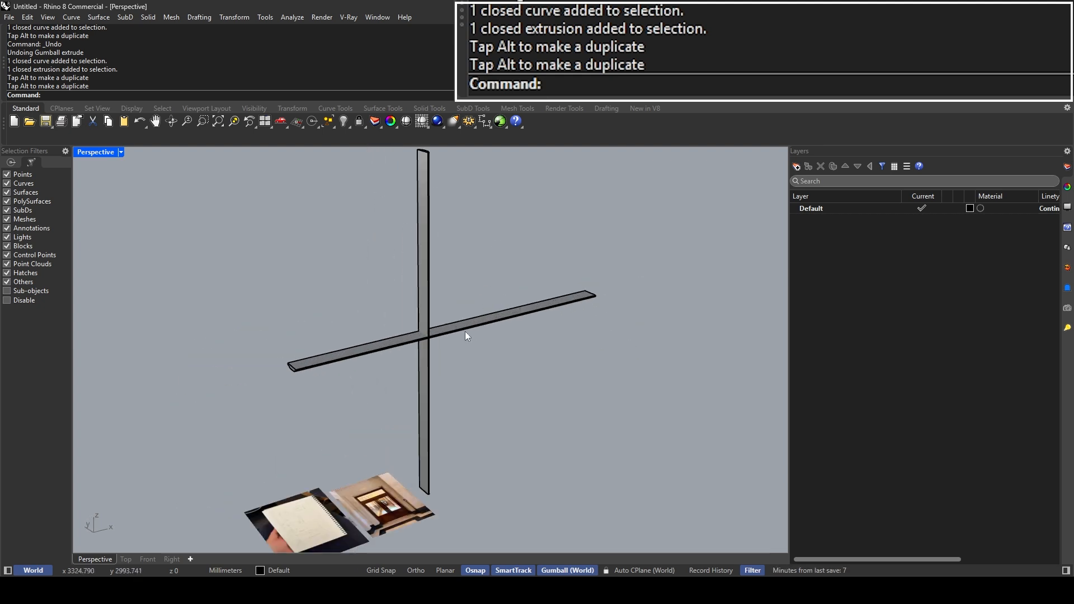
left_click(464, 330)
left_click_drag(456, 301, 457, 170)
right_click_drag(458, 170, 446, 240, "shift")
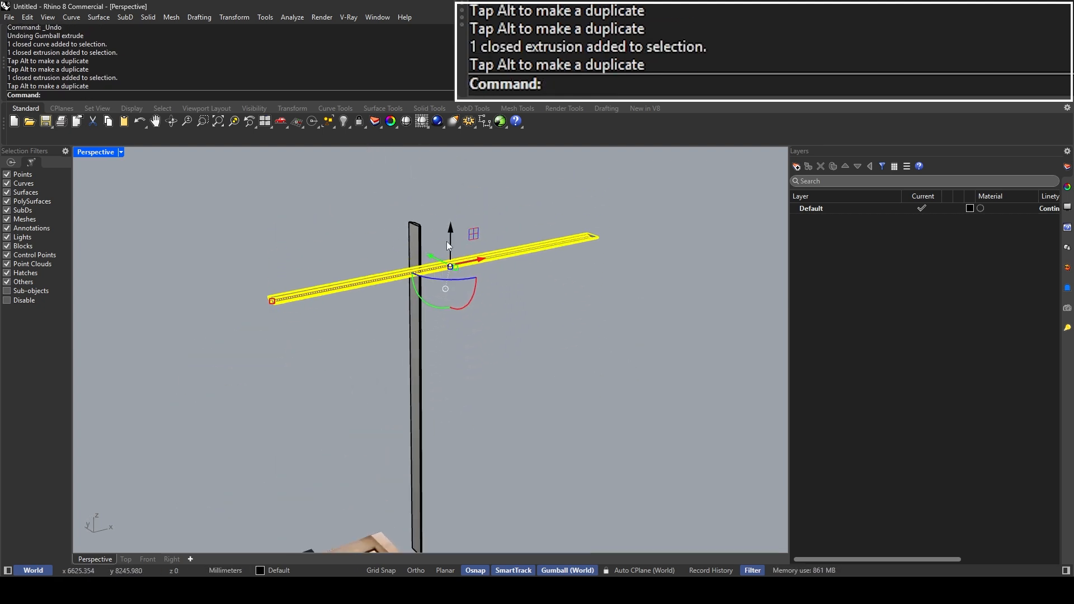
left_click_drag(452, 229, 455, 190)
scroll(419, 207, "up", 8)
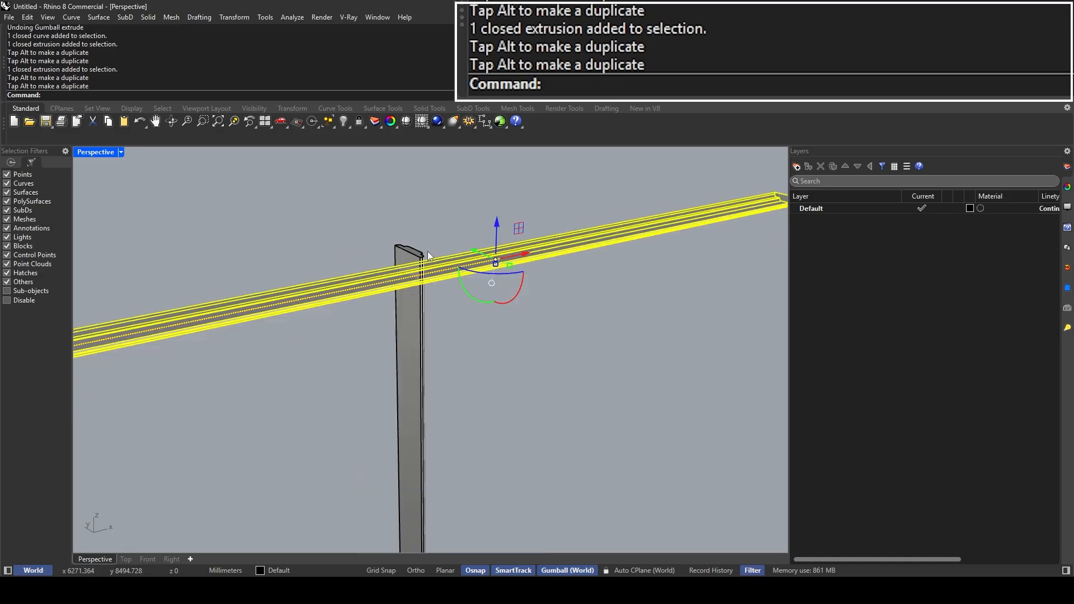
scroll(427, 251, "down", 3)
left_click_drag(479, 235, 479, 208)
scroll(423, 254, "up", 8)
scroll(422, 255, "down", 10)
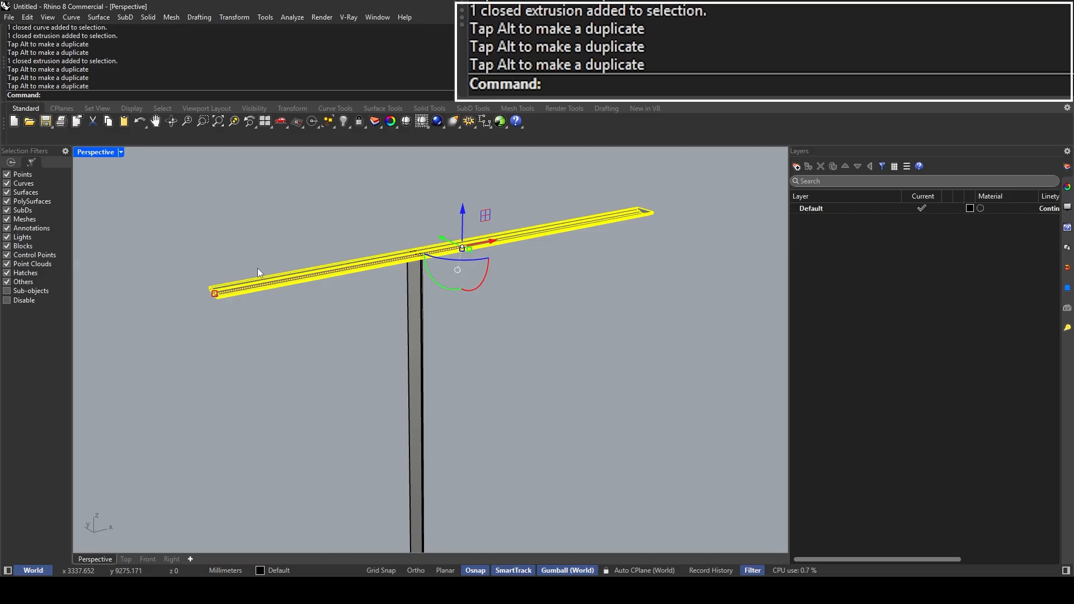
Step: Move the horizontal head piece by its end corner onto the top corner of the upright using the Move command
type("Move")
key("Return")
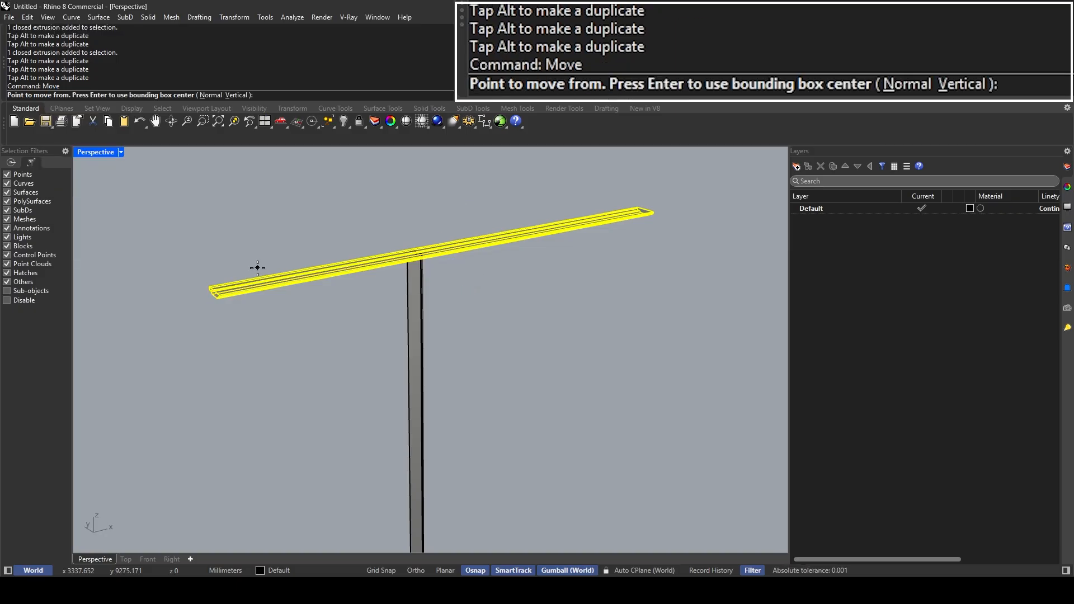
scroll(230, 294, "up", 3)
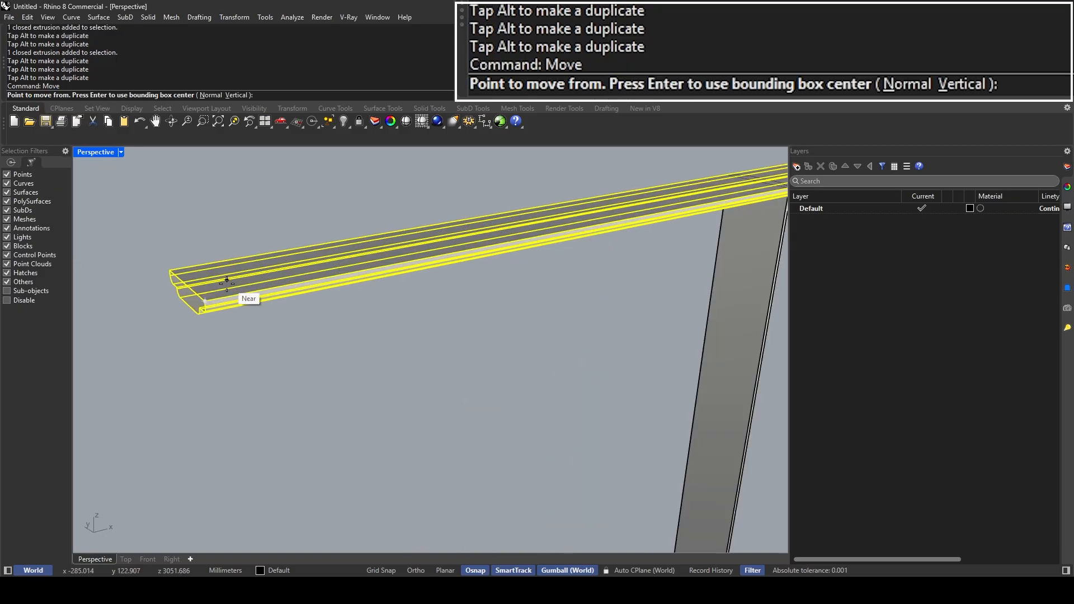
left_click(205, 301)
scroll(205, 300, "down", 3)
scroll(514, 269, "up", 6)
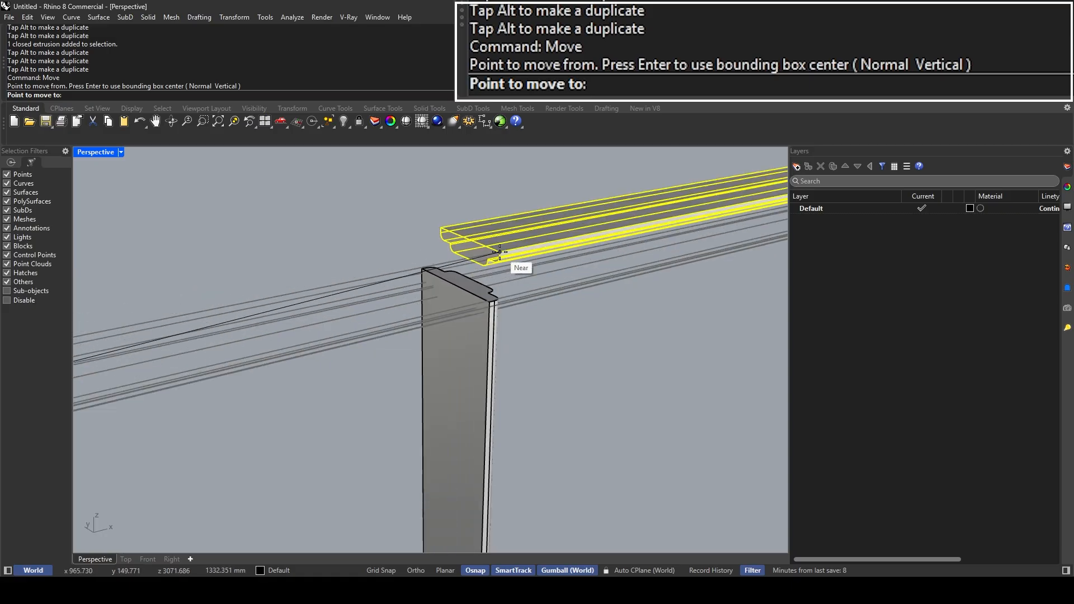
scroll(517, 295, "up", 5)
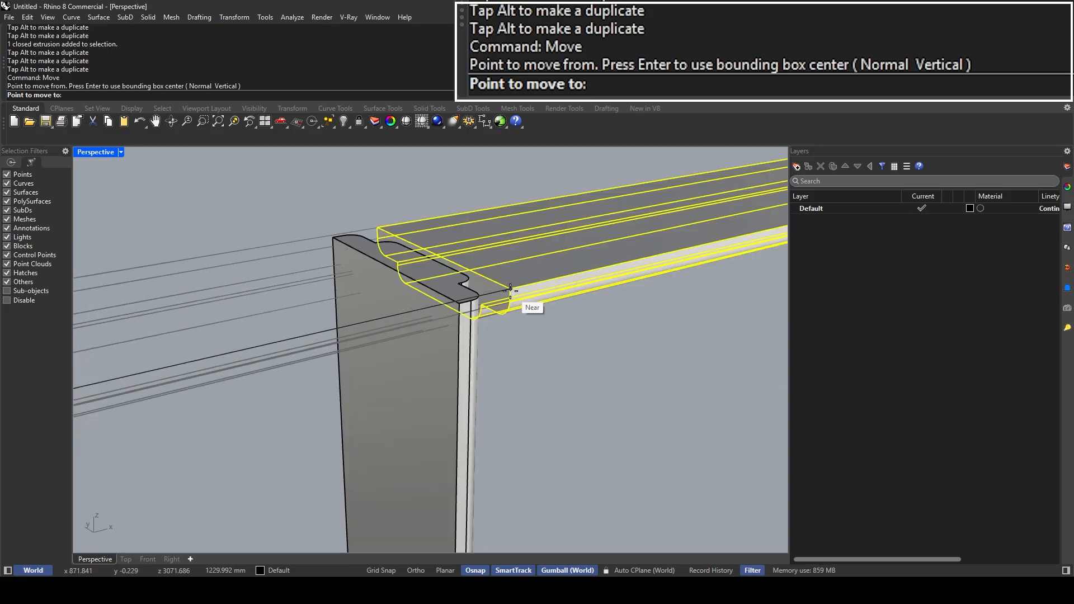
left_click(462, 303)
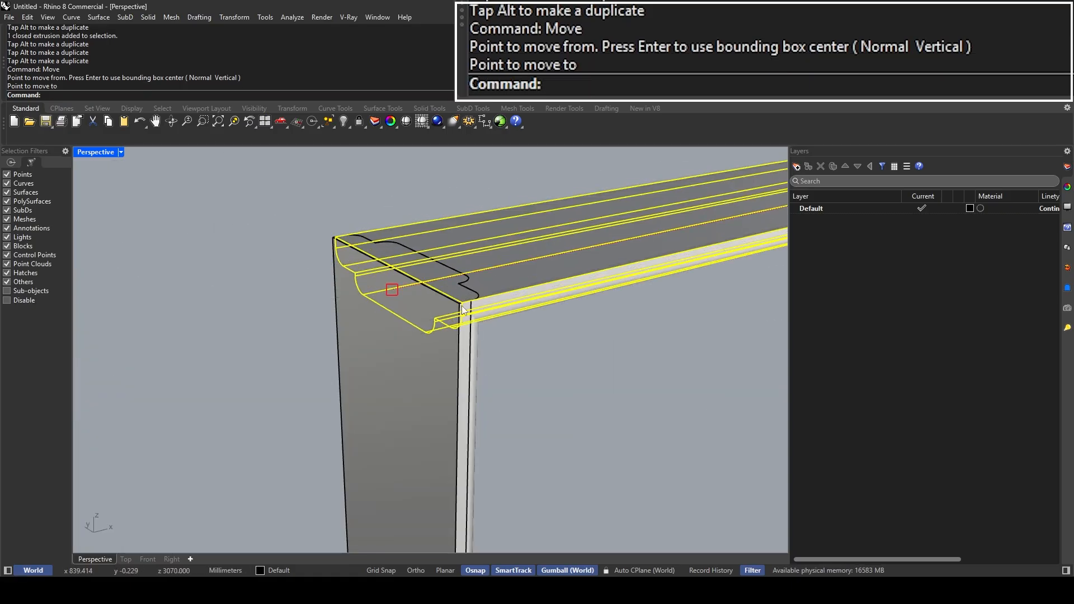
Step: Move the head piece again by its end corner so it snaps exactly onto the upright's outer top corner, and deselect it
scroll(462, 312, "up", 5)
scroll(462, 308, "down", 5)
scroll(462, 303, "up", 5)
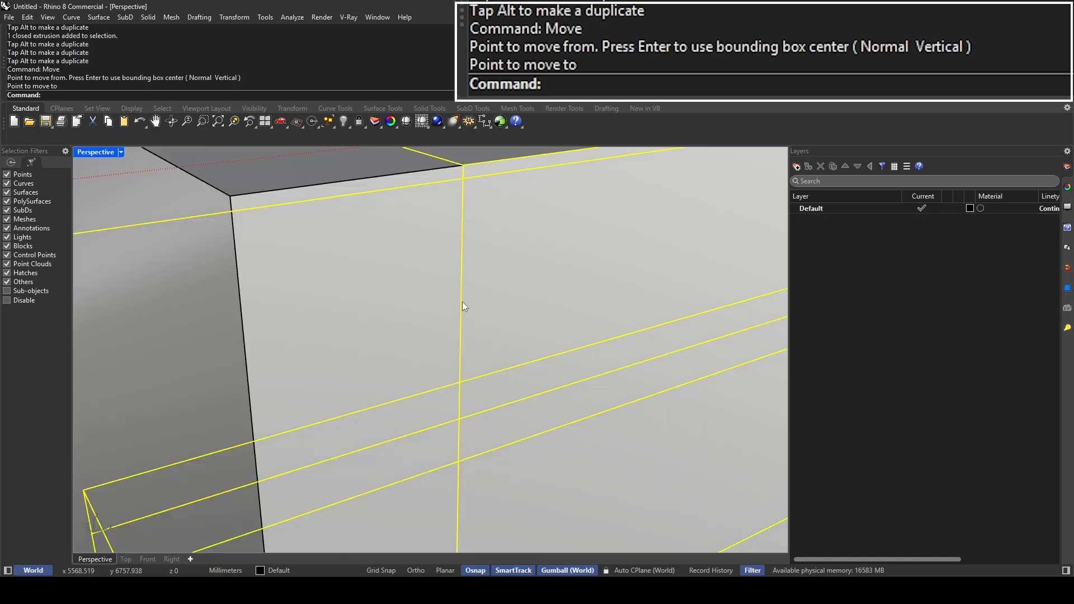
scroll(462, 302, "down", 5)
type("Zoom")
key("Return")
left_click_drag(501, 366, 434, 290)
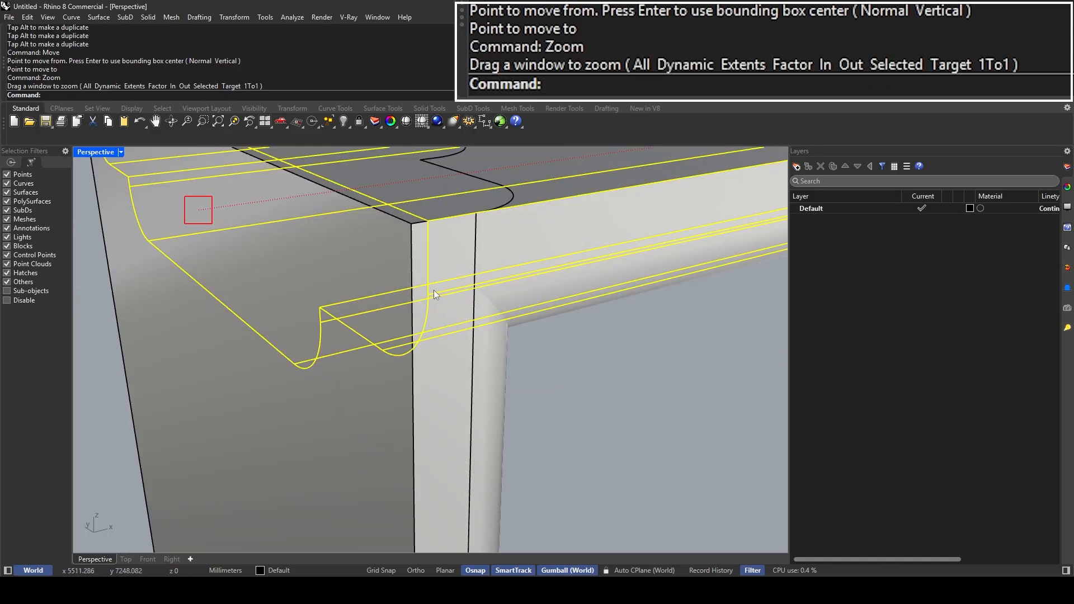
scroll(435, 290, "down", 5)
right_click_drag(435, 290, 330, 259)
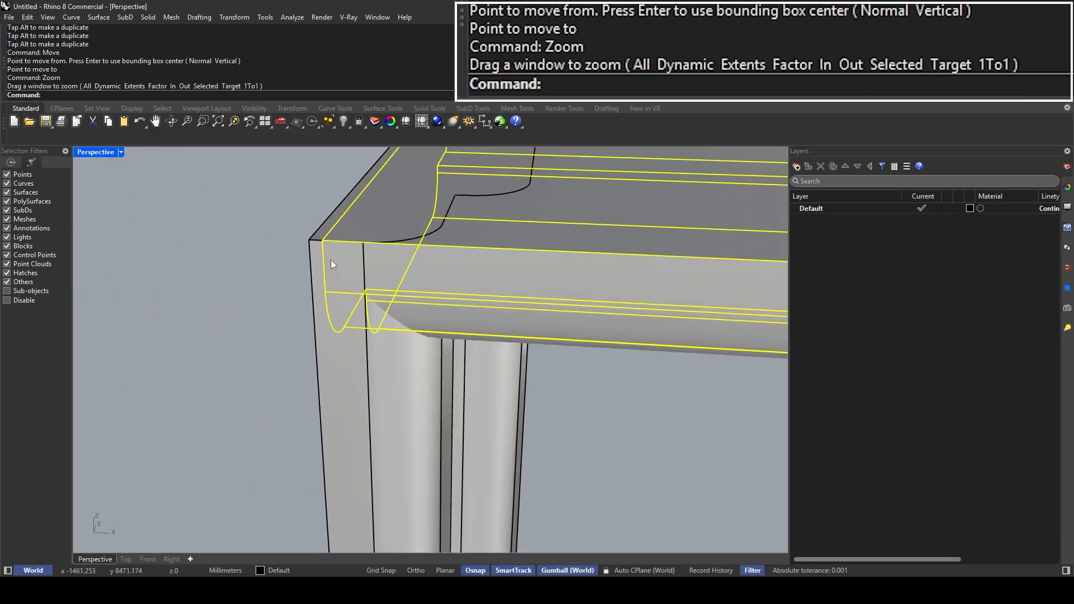
type("Move")
key("Return")
left_click(323, 240)
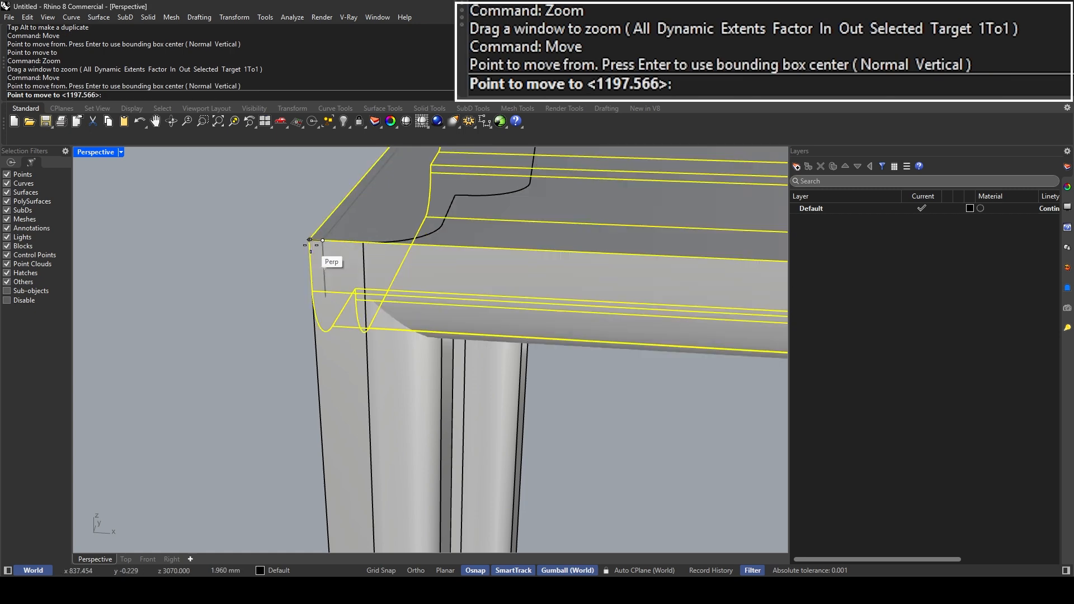
left_click(309, 240)
scroll(348, 354, "down", 4)
mouse_move(347, 354)
right_mouse_down()
mouse_move(354, 235)
mouse_move(307, 211)
mouse_move(418, 381)
right_mouse_up()
key("Escape")
Step: Examine the notebook sketch for the width of the door opening between the frame's uprights
scroll(370, 315, "down", 10)
scroll(422, 358, "up", 9)
scroll(296, 312, "up", 9)
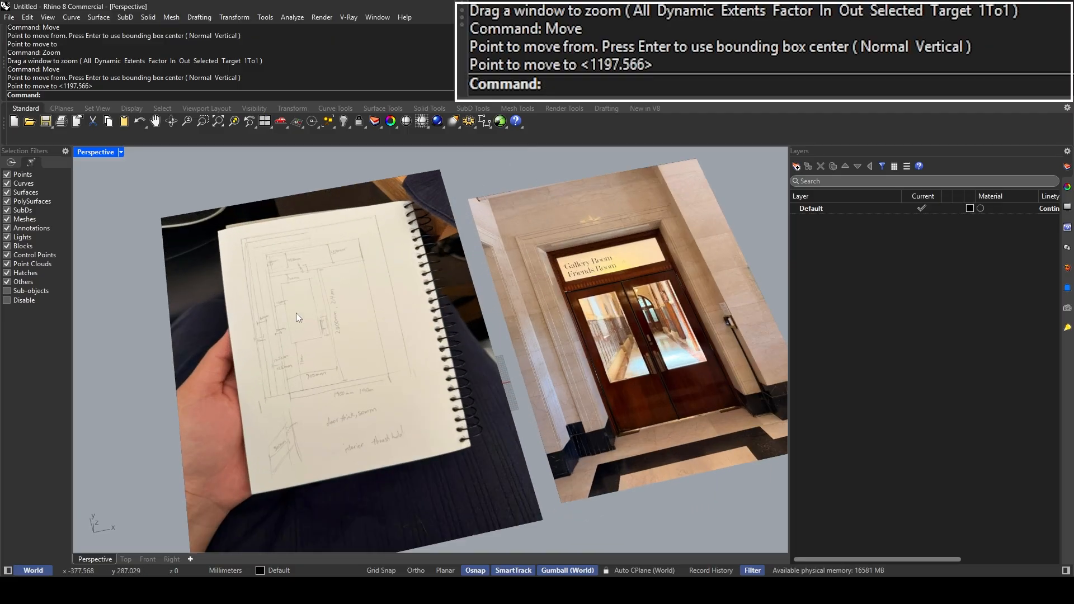
type("zoom")
key("Return")
left_click_drag(295, 246, 431, 426)
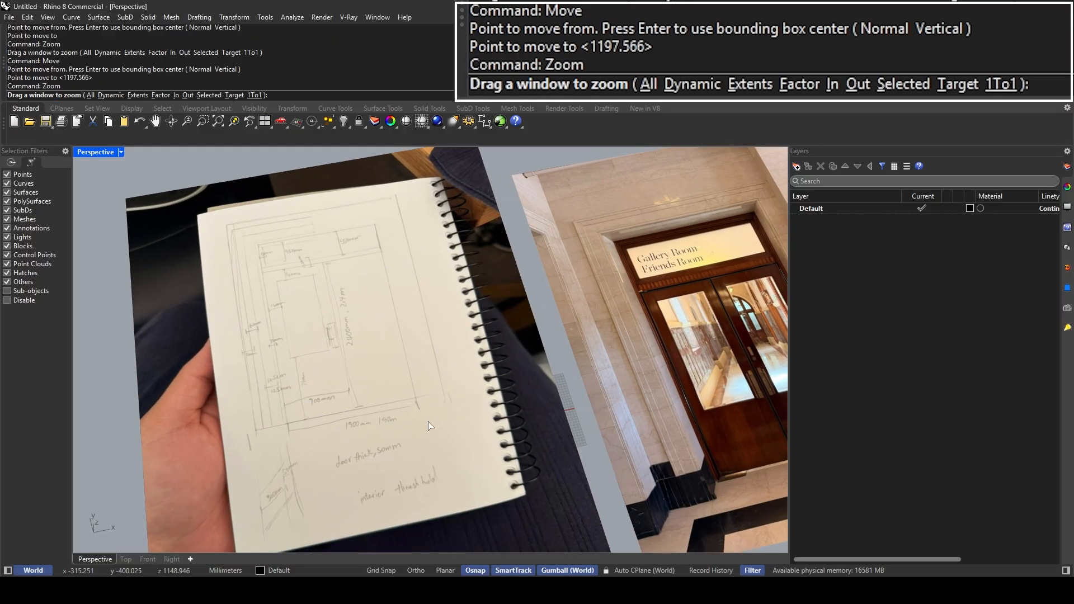
scroll(398, 386, "down", 5)
scroll(391, 408, "up", 3)
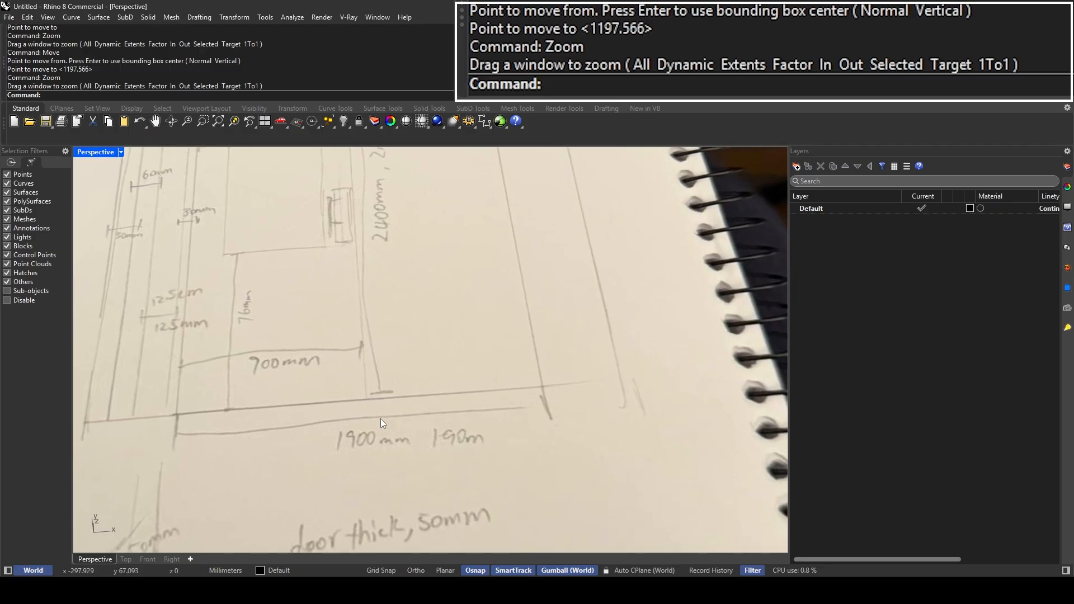
scroll(381, 418, "down", 3)
scroll(335, 268, "up", 3)
scroll(296, 240, "down", 5)
scroll(276, 330, "up", 6)
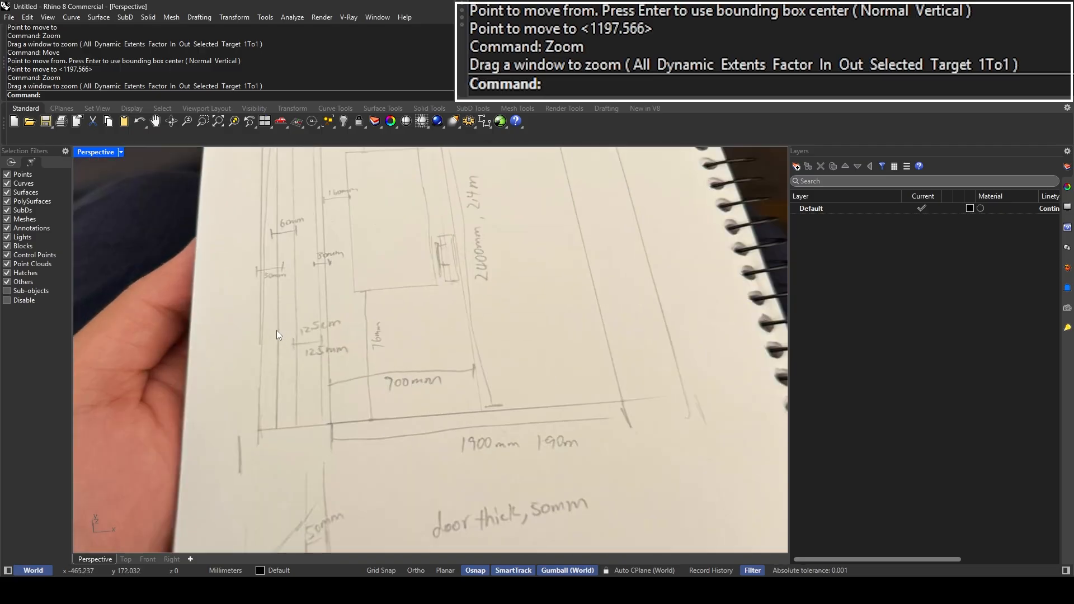
scroll(337, 280, "down", 8)
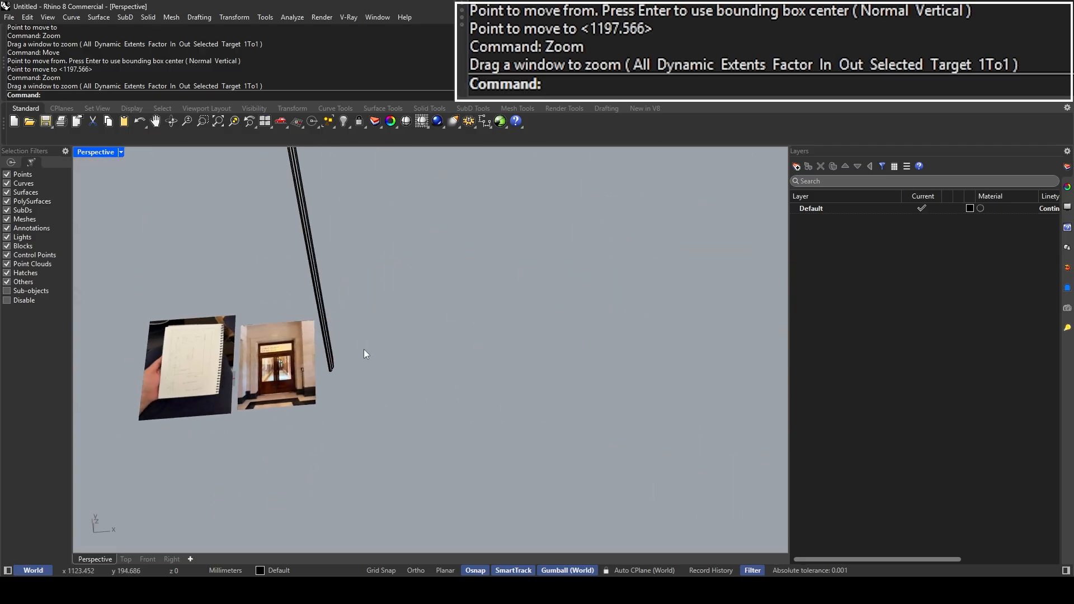
scroll(361, 351, "up", 2)
scroll(326, 358, "up", 2)
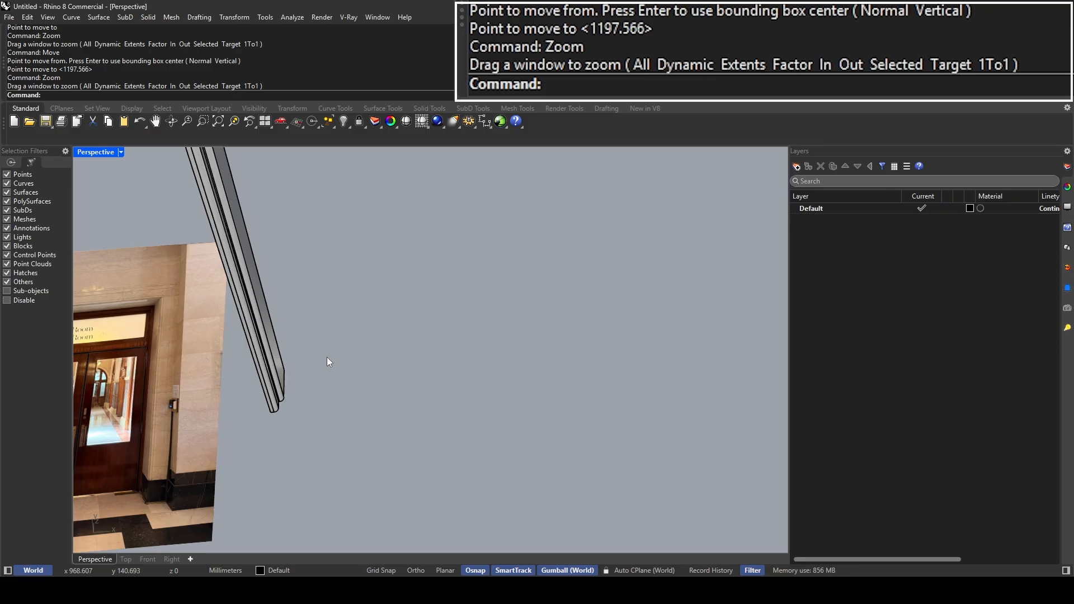
type("Line")
key("Return")
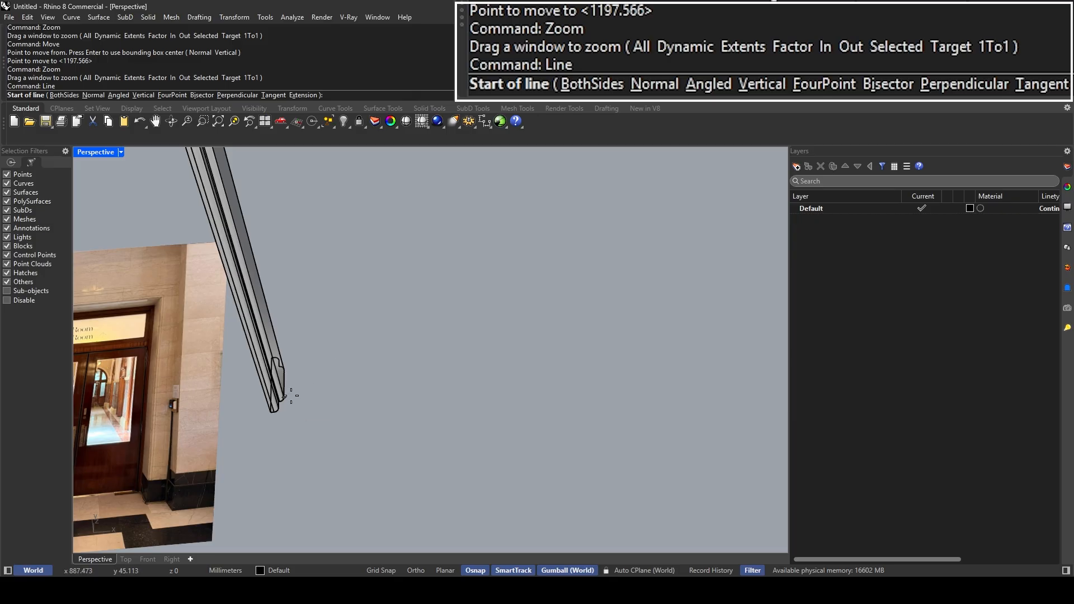
left_click(288, 396)
scroll(313, 400, "up", 2)
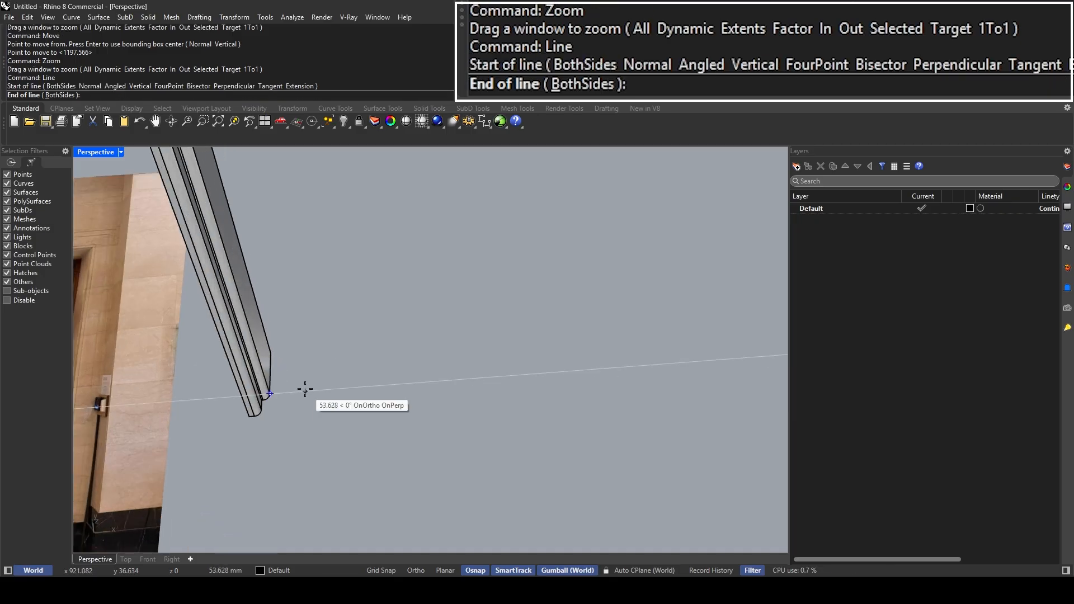
key("Escape")
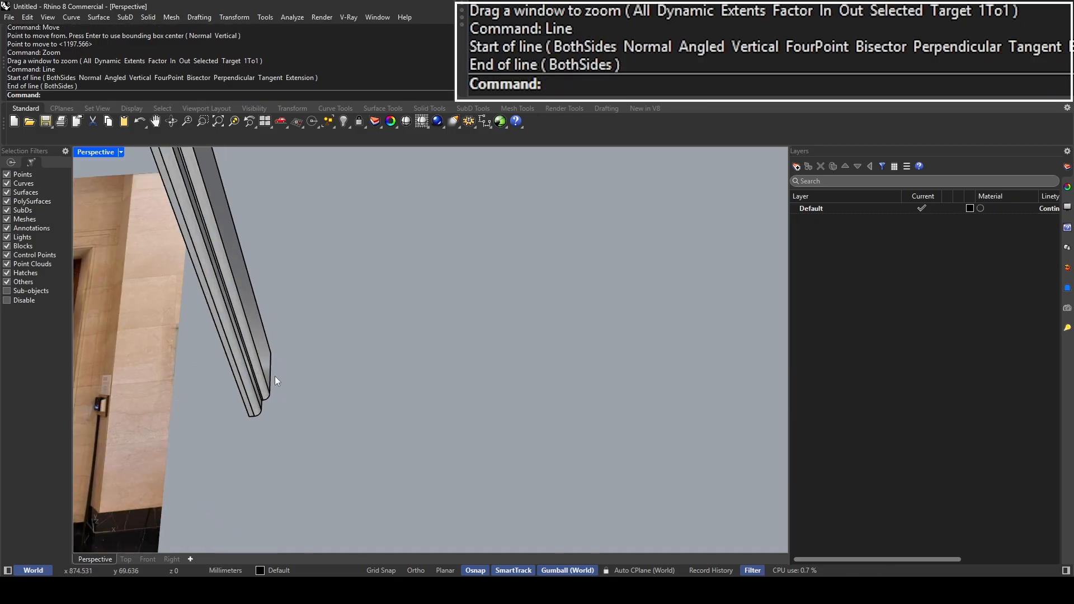
key("Return")
key("Escape")
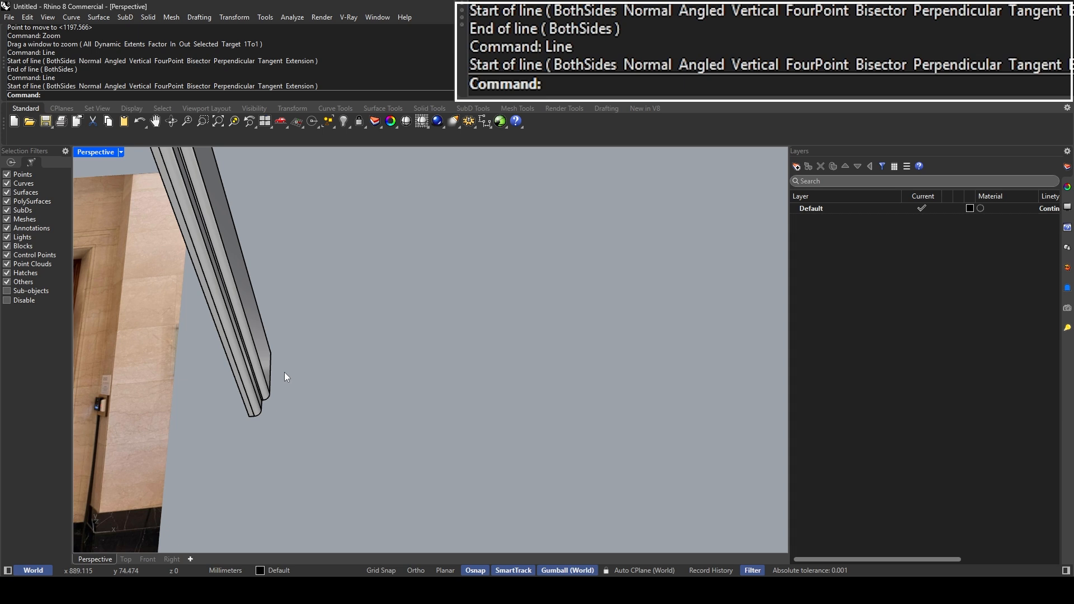
Step: Start a line at the inner corner of the upright's bottom end, heading across the door opening
type("L")
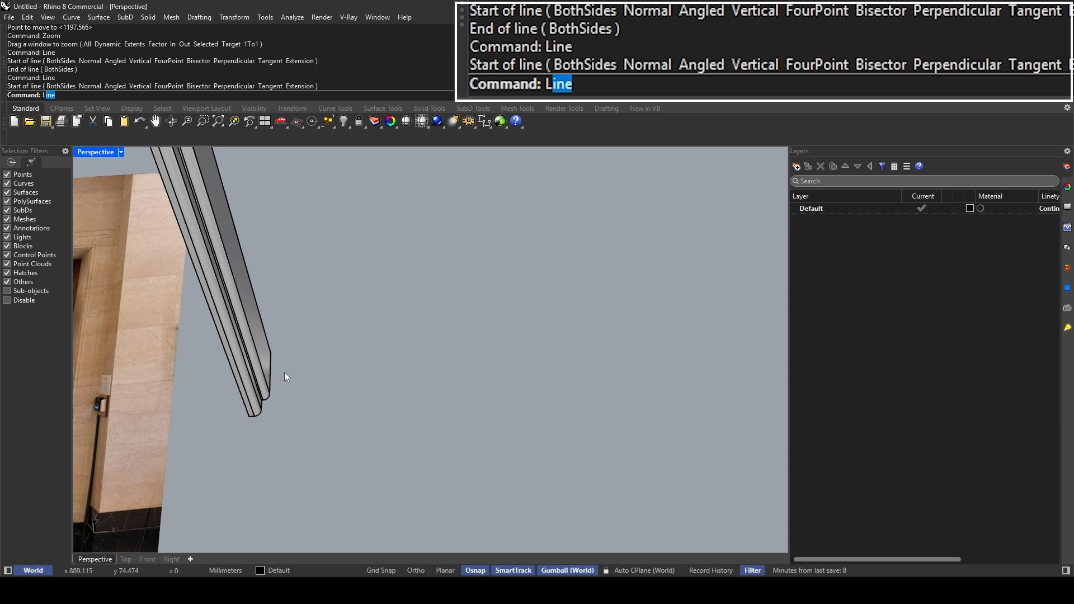
type("ine")
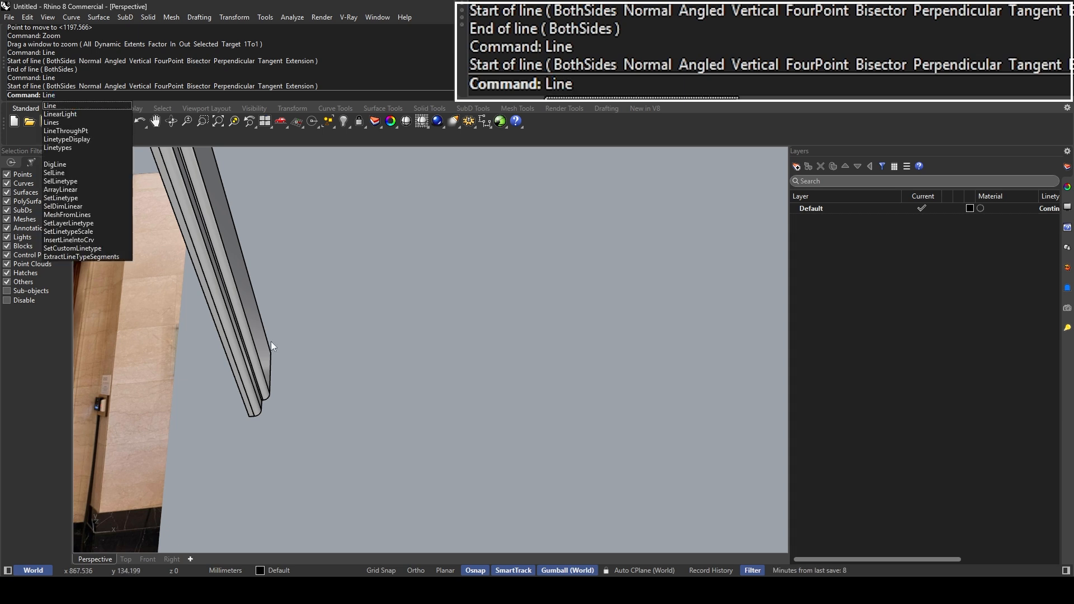
key("Return")
right_click_drag(343, 297, 306, 297)
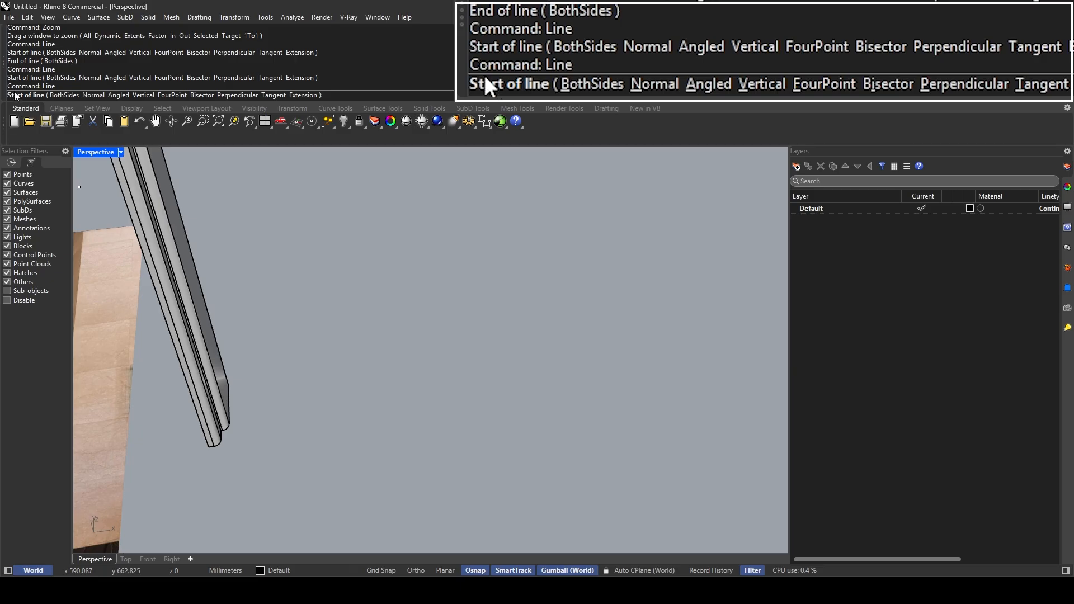
left_click(232, 420)
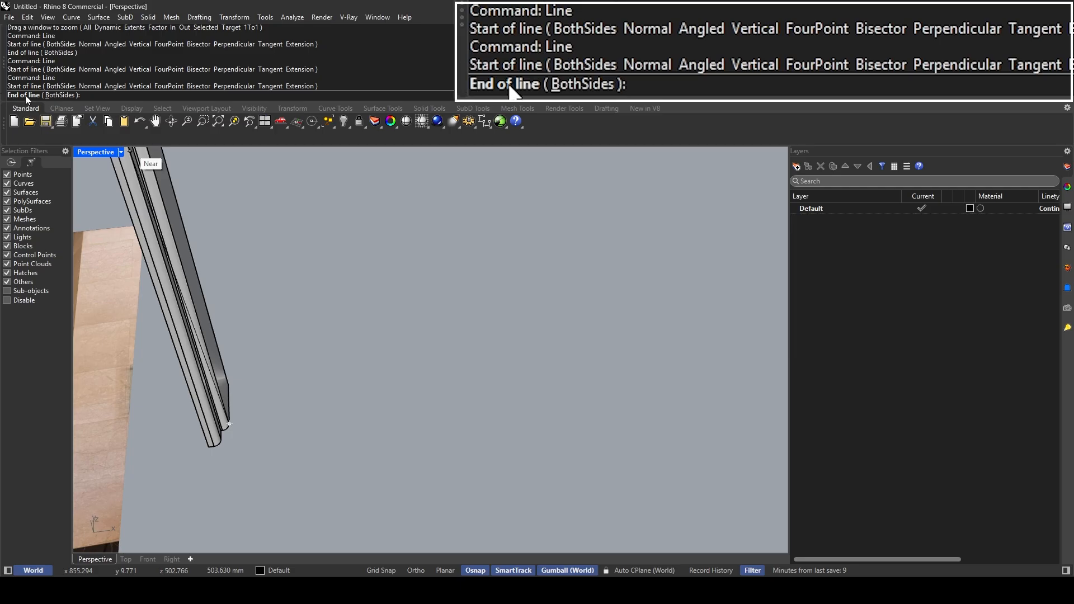
scroll(391, 293, "down", 2)
scroll(379, 288, "down", 2)
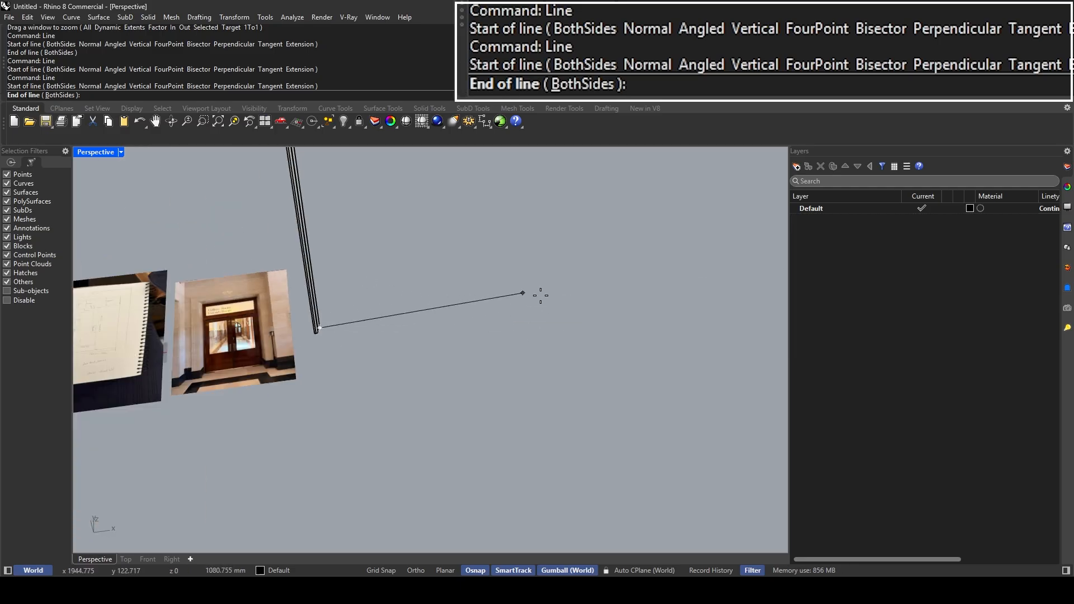
scroll(492, 257, "down", 2)
scroll(503, 257, "up", 3)
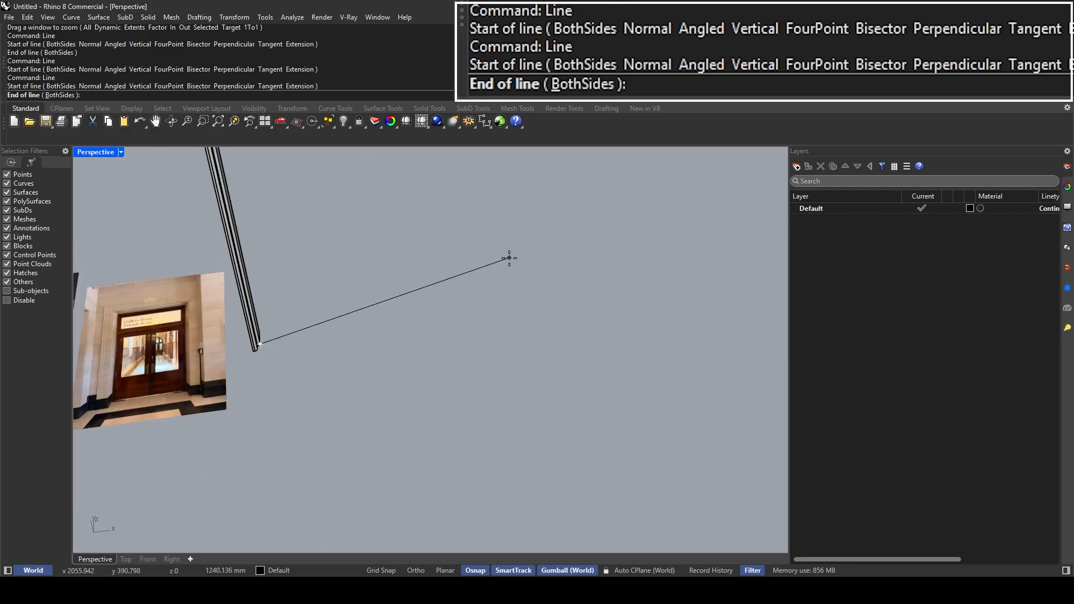
scroll(559, 256, "down", 2)
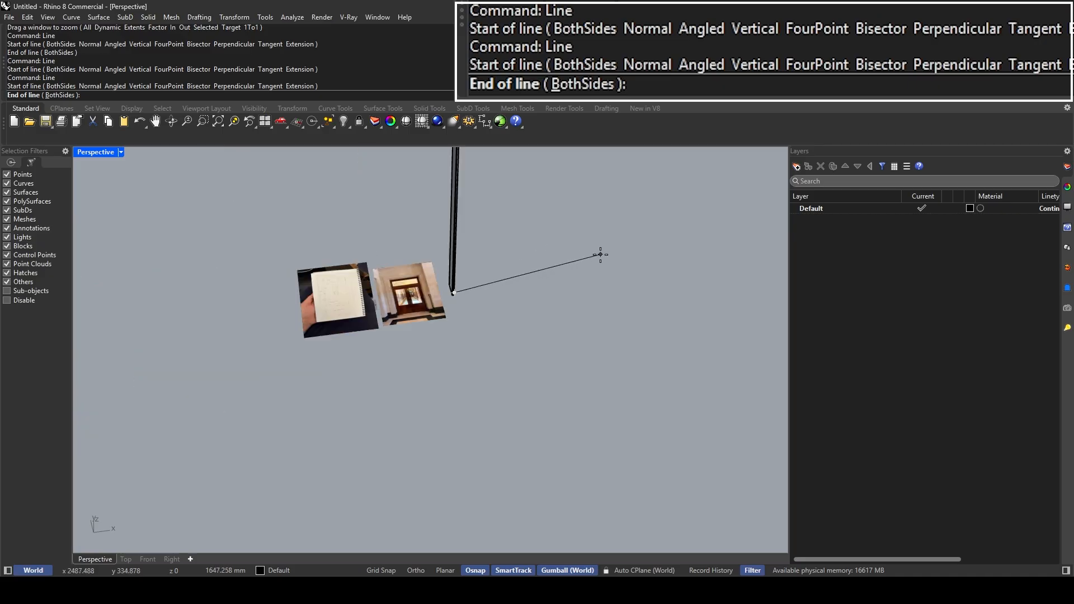
Step: Set the line's length to 1900 mm and finish it along the X axis with Ortho turned on
scroll(340, 307, "up", 7)
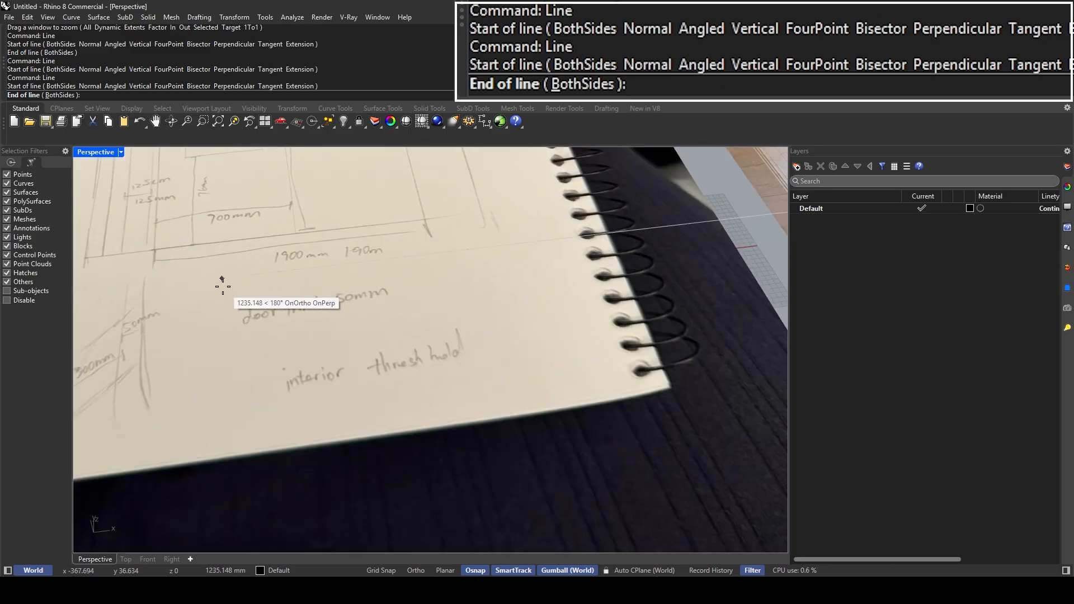
scroll(221, 288, "down", 6)
scroll(586, 225, "up", 2)
scroll(586, 225, "up", 1)
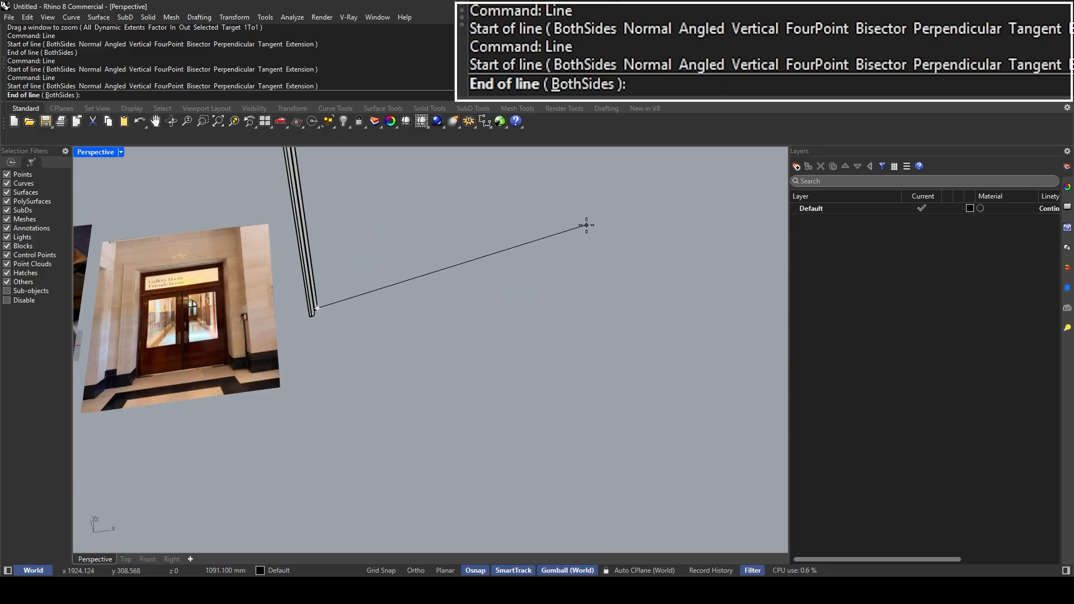
type("1900")
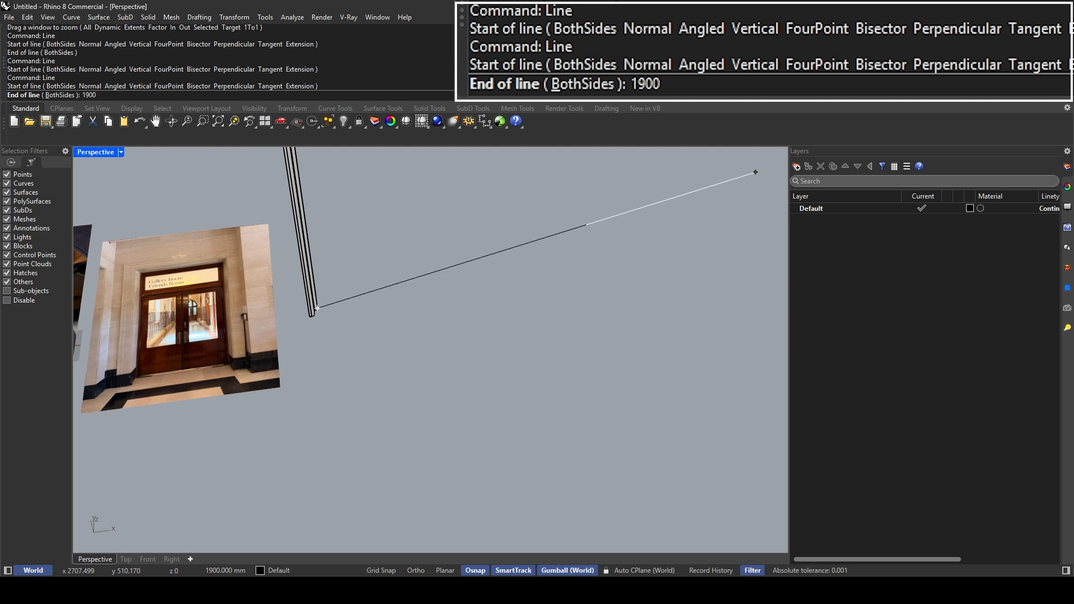
key("F8")
scroll(391, 289, "down", 2)
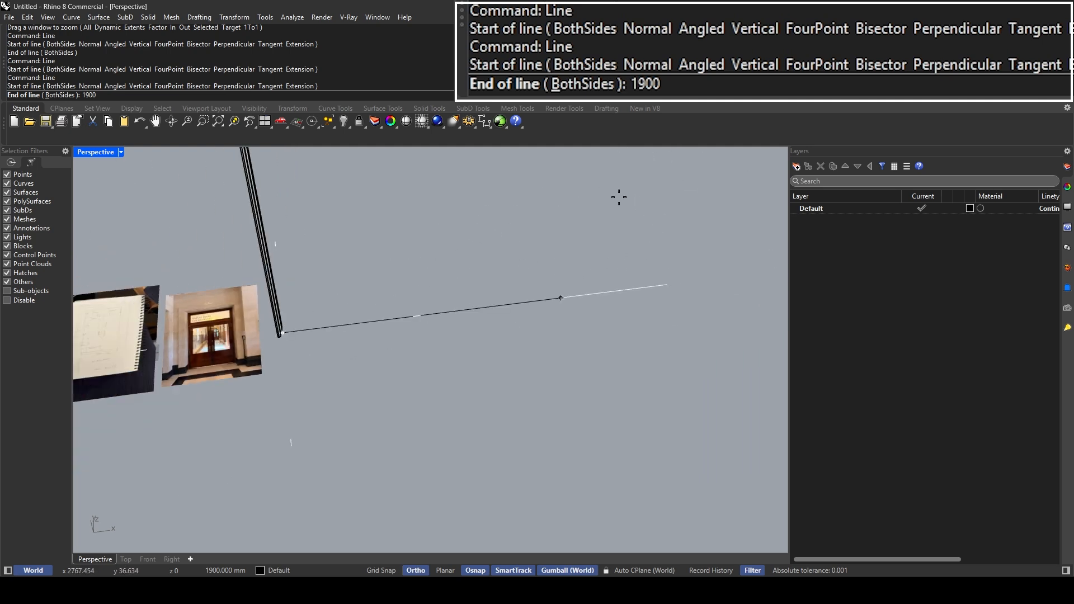
key("F8")
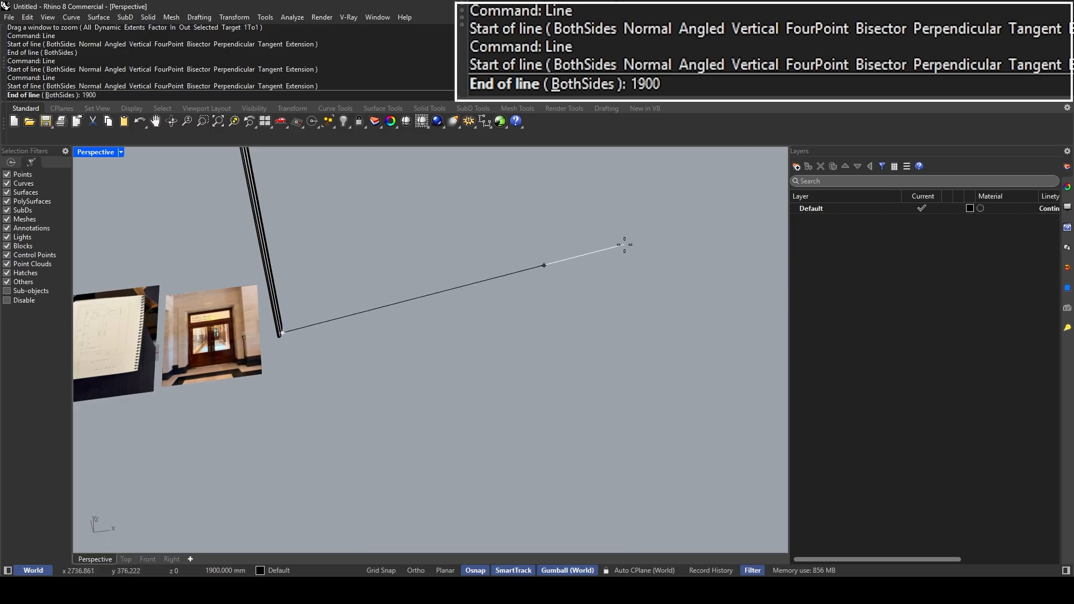
key("F8")
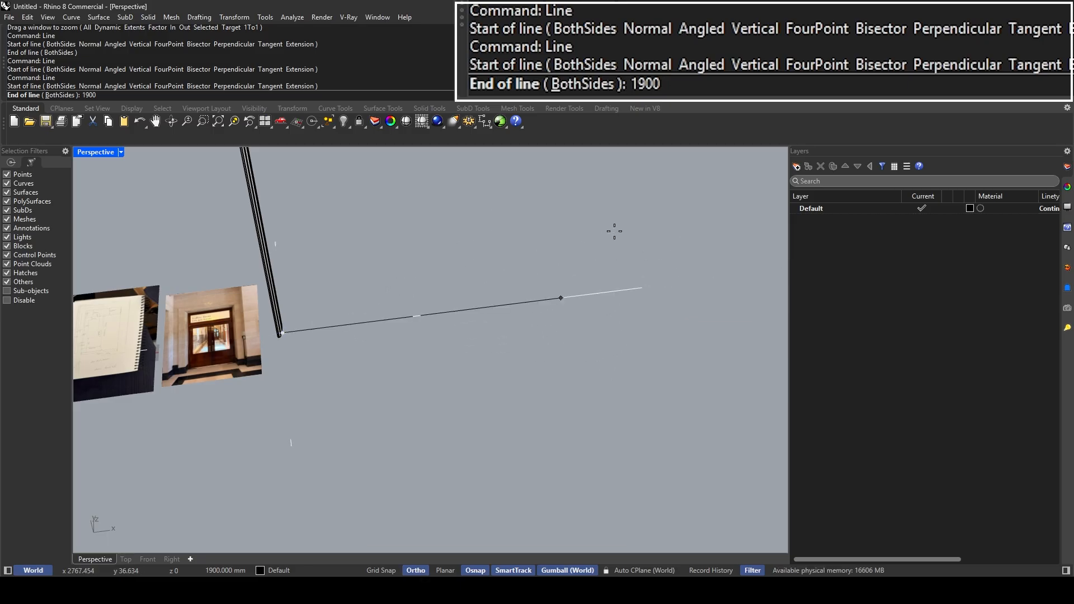
left_click(658, 248)
right_click_drag(487, 242, 478, 280, "shift")
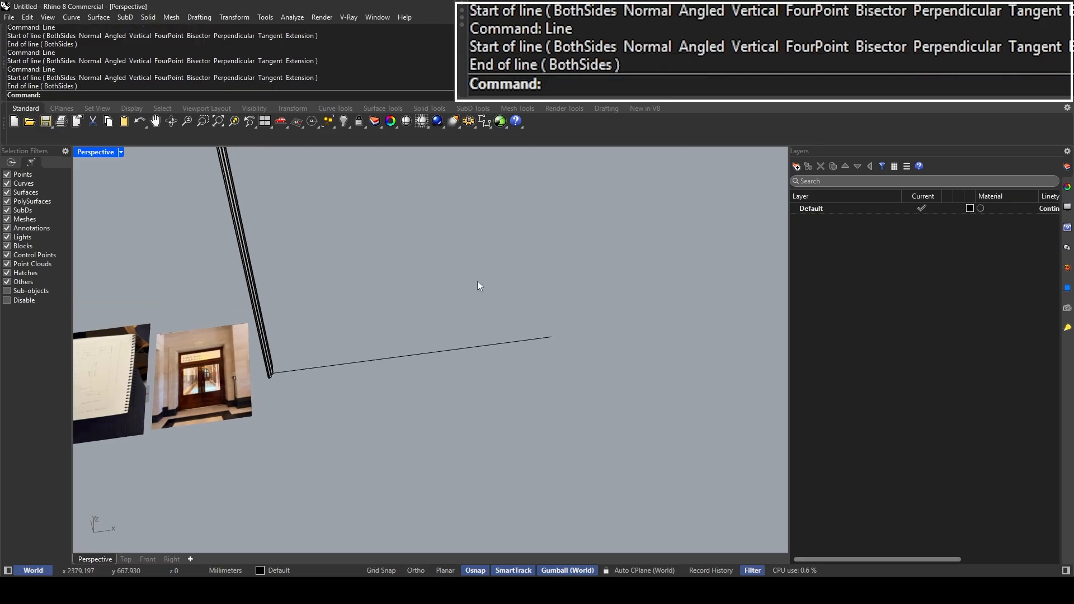
scroll(520, 314, "down", 2)
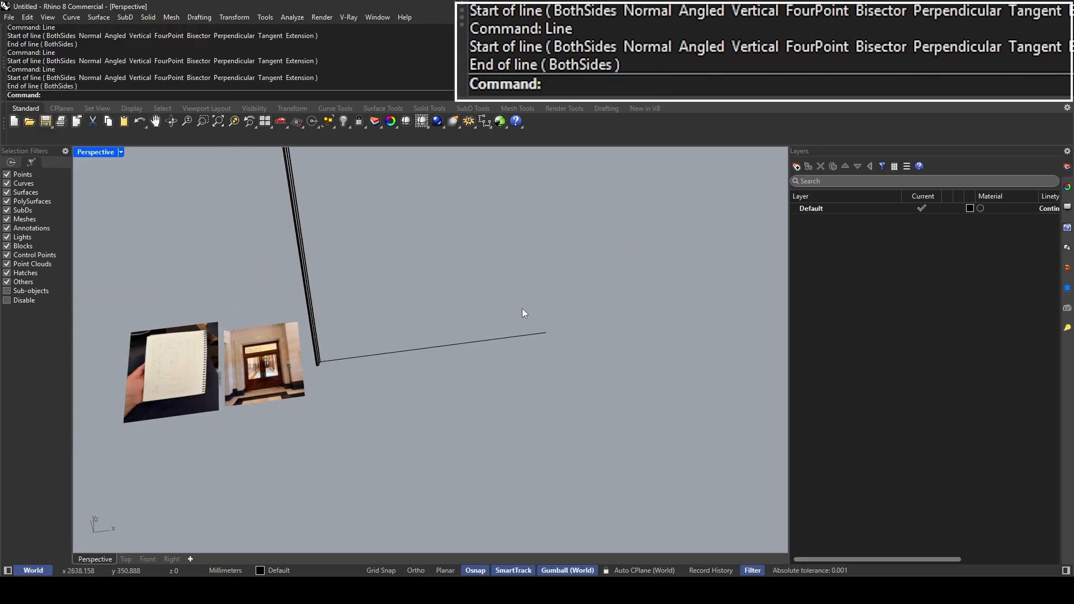
right_click_drag(490, 282, 458, 358, "shift")
scroll(458, 358, "down", 4)
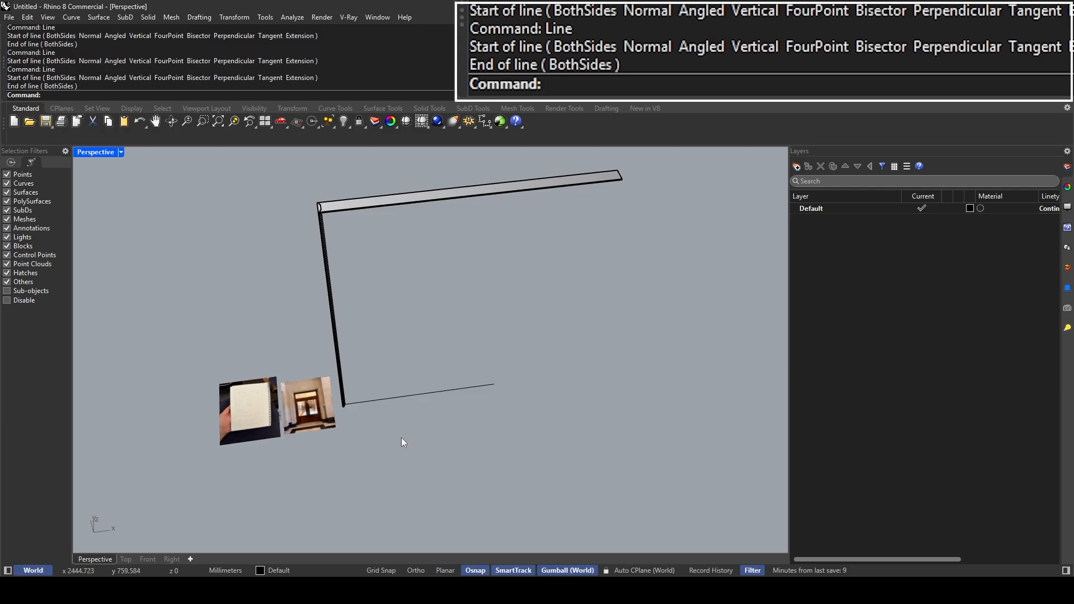
type("Line")
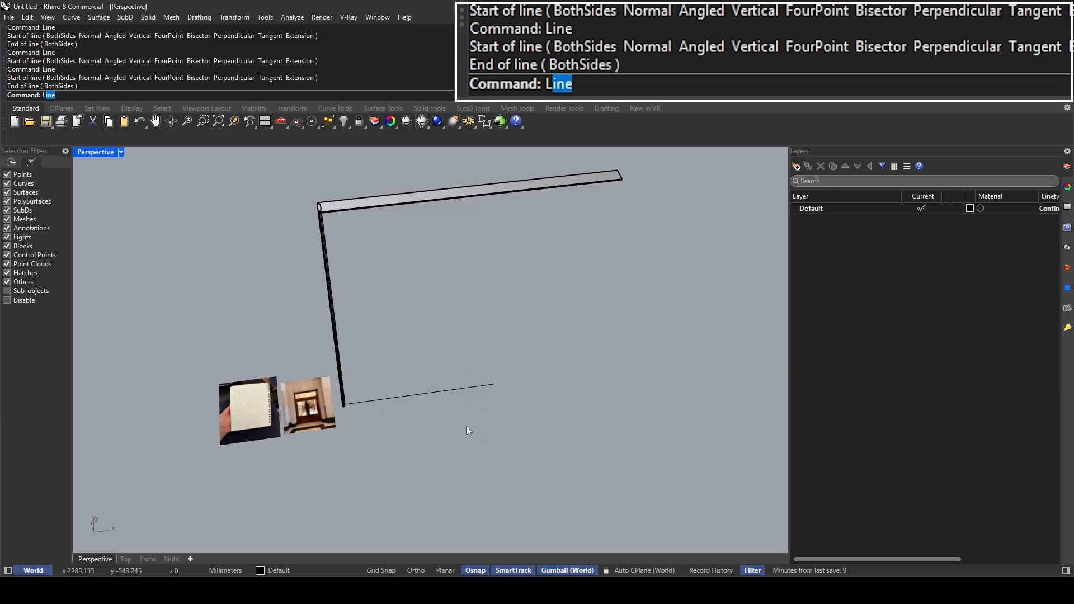
key("Return")
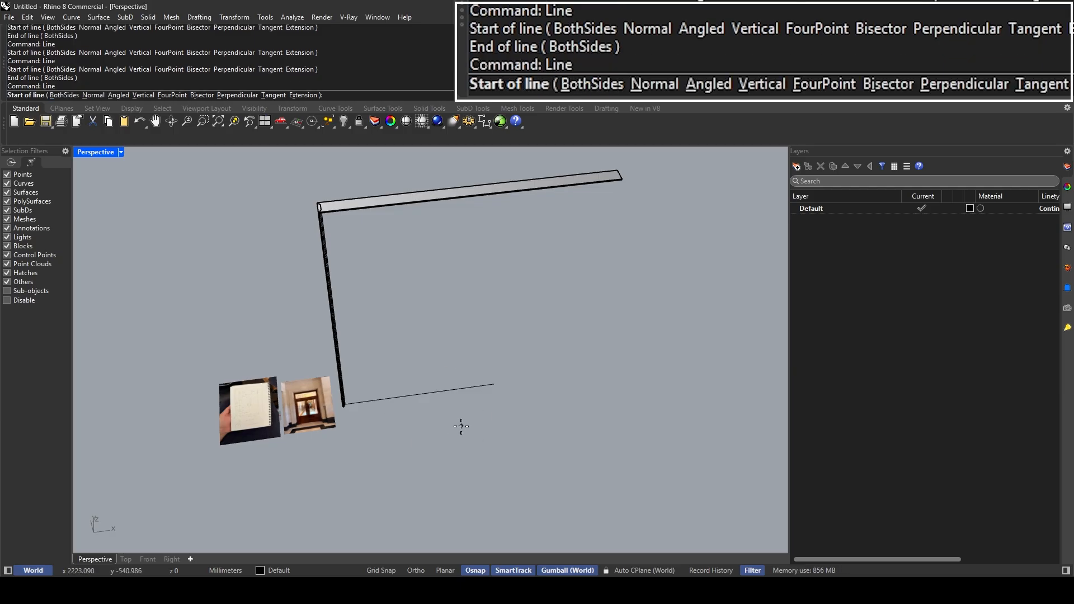
mouse_move(419, 389)
right_mouse_down()
mouse_move(415, 377)
mouse_move(423, 391)
right_mouse_up()
key("Escape")
right_click(423, 392)
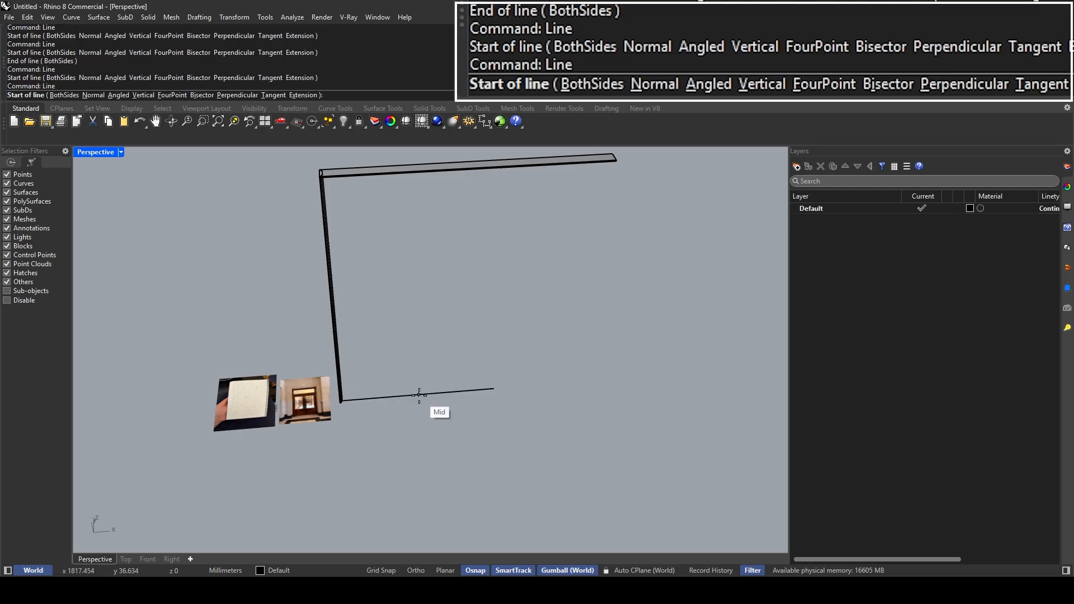
left_click(418, 395)
right_click(421, 404)
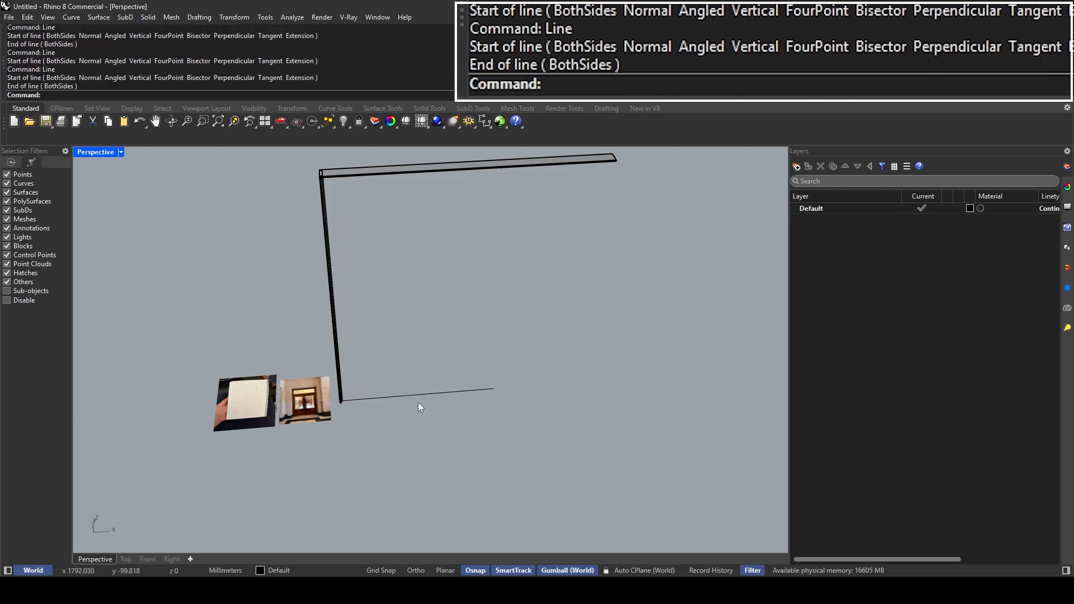
right_click(422, 395)
right_click(429, 384)
right_click_drag(428, 383, 465, 347, "shift")
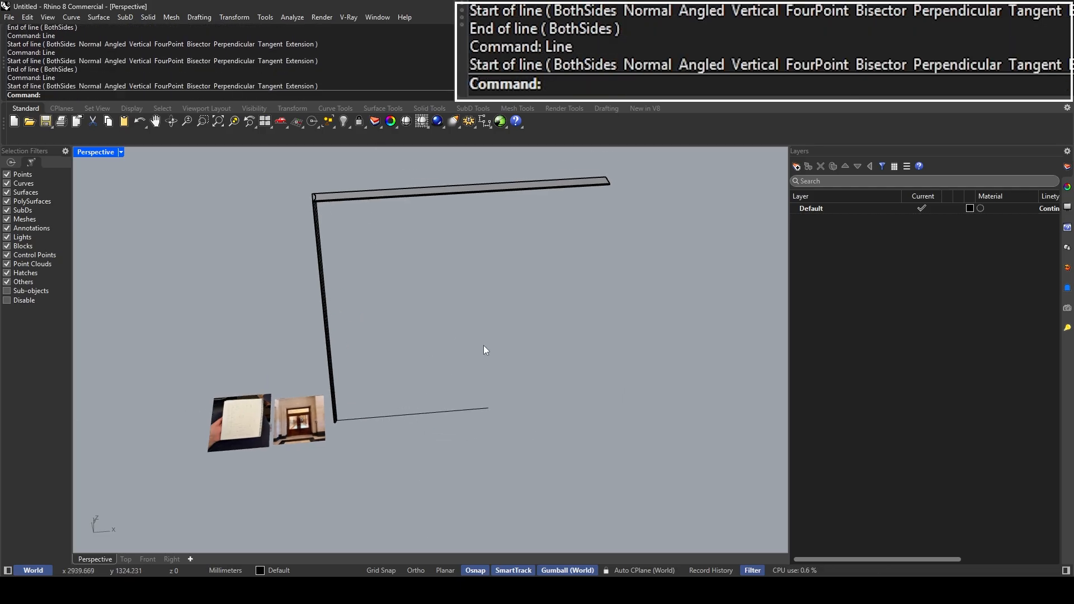
left_click(358, 418)
key("Escape")
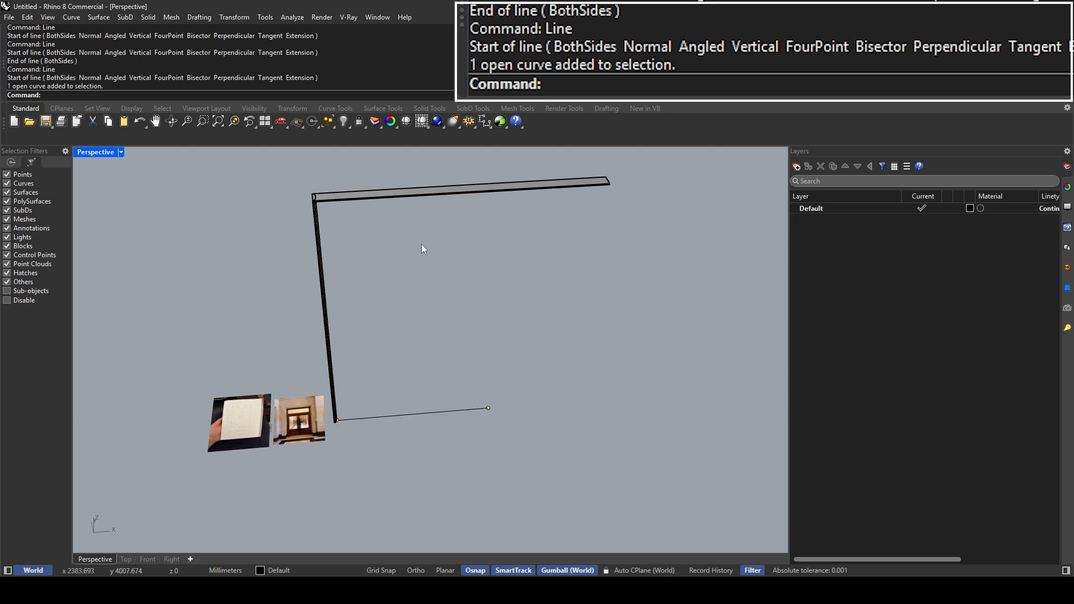
Step: Mirror a copy of the upright across a plane through the 1900 mm line's midpoint, perpendicular to the line, and deselect everything
left_click(401, 196)
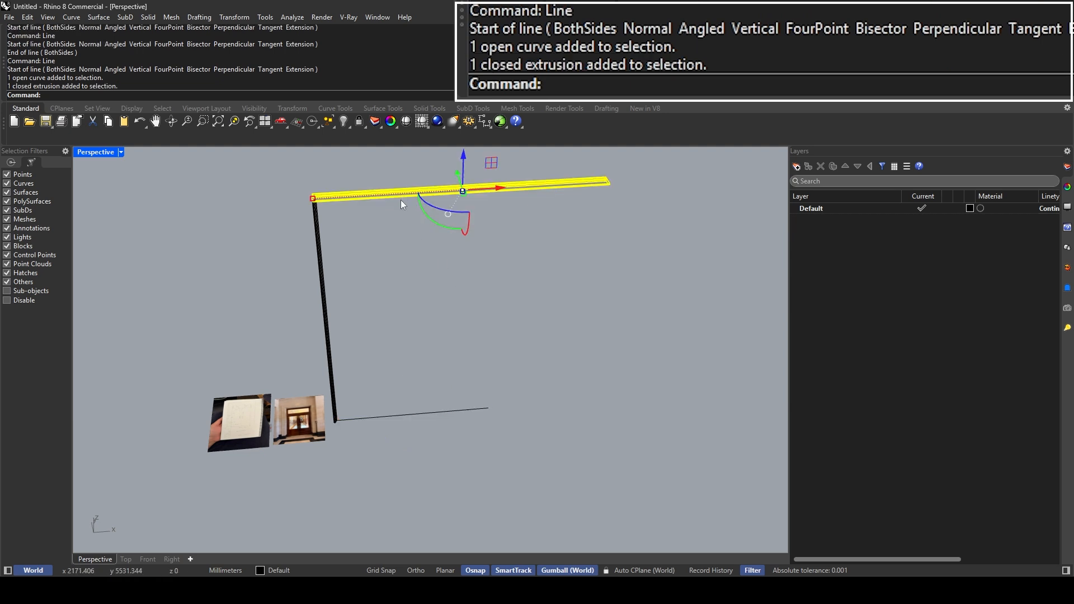
left_click(324, 348)
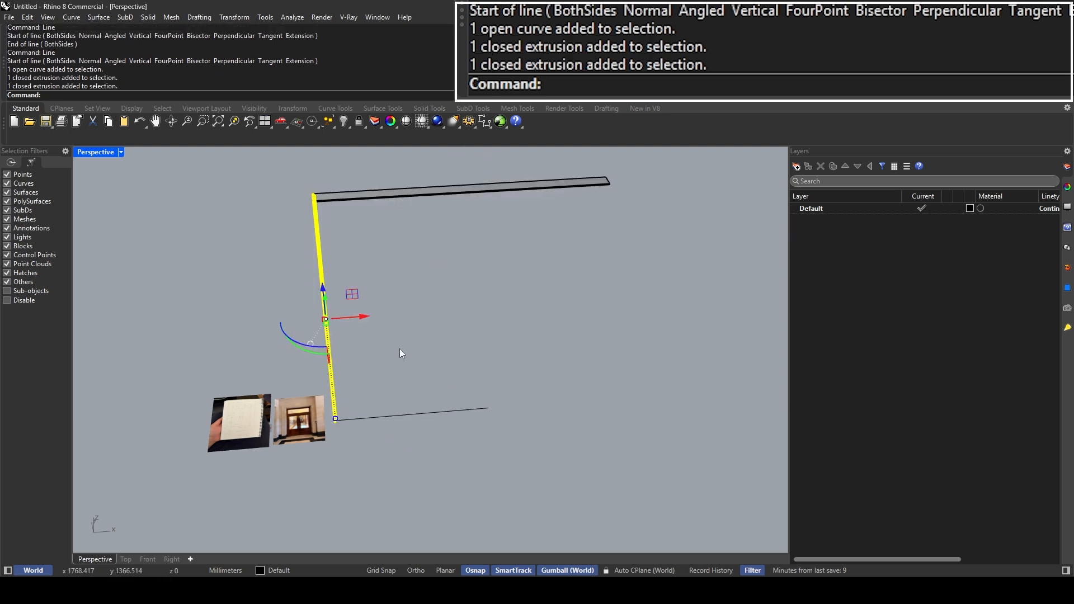
type("Mirror")
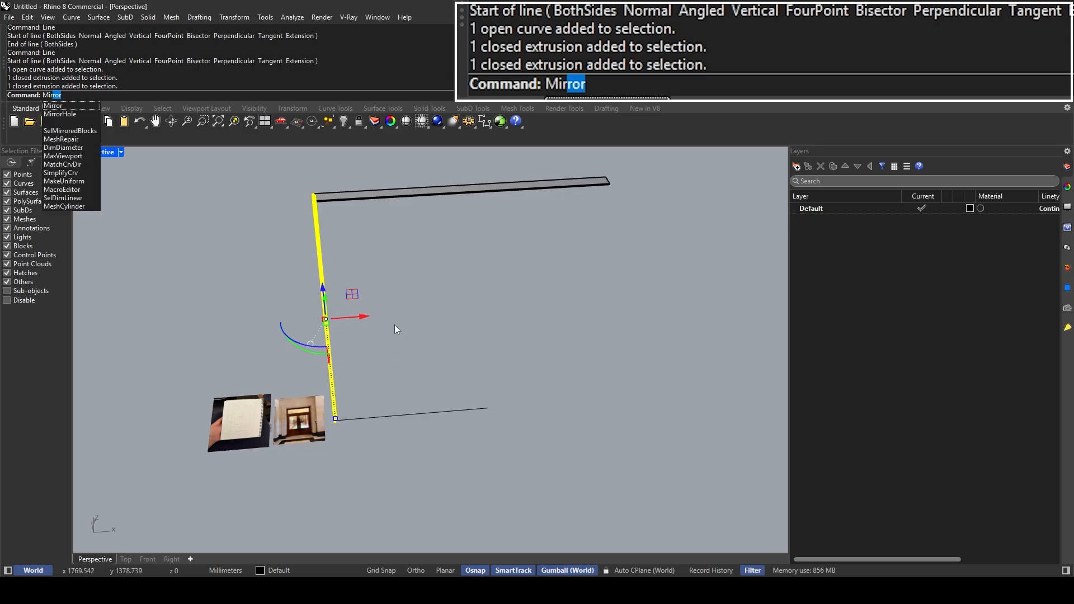
key("Return")
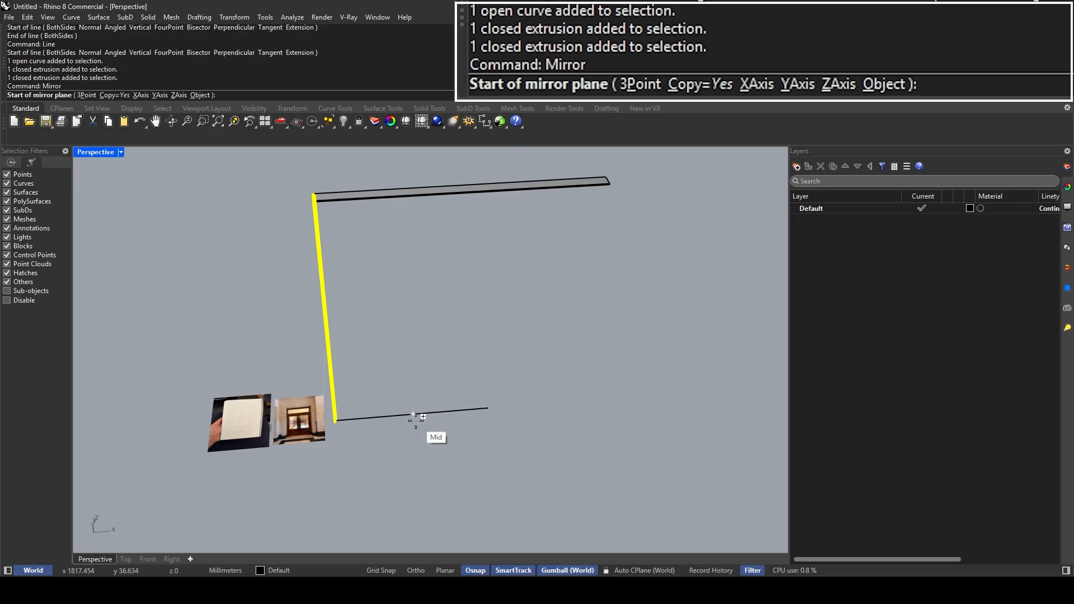
left_click(413, 415)
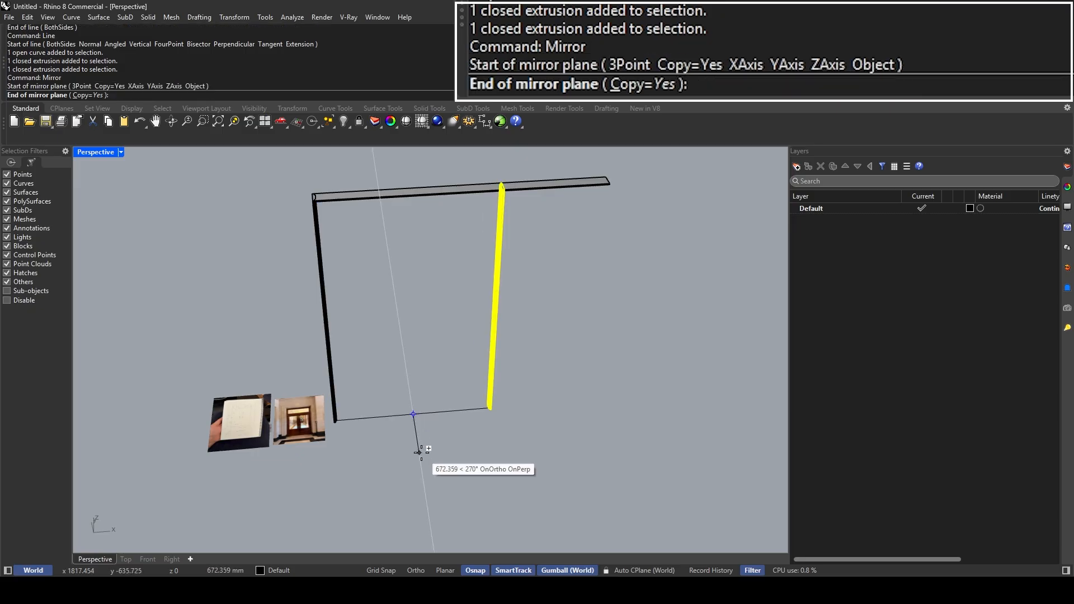
left_click(421, 451)
left_click(378, 399)
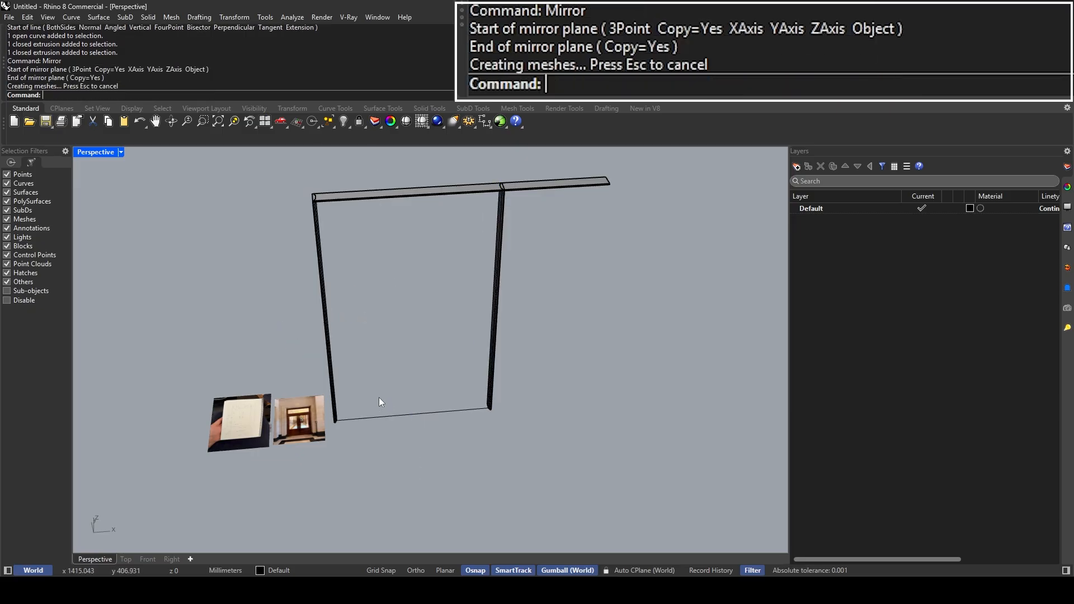
left_click(325, 306)
key("Return")
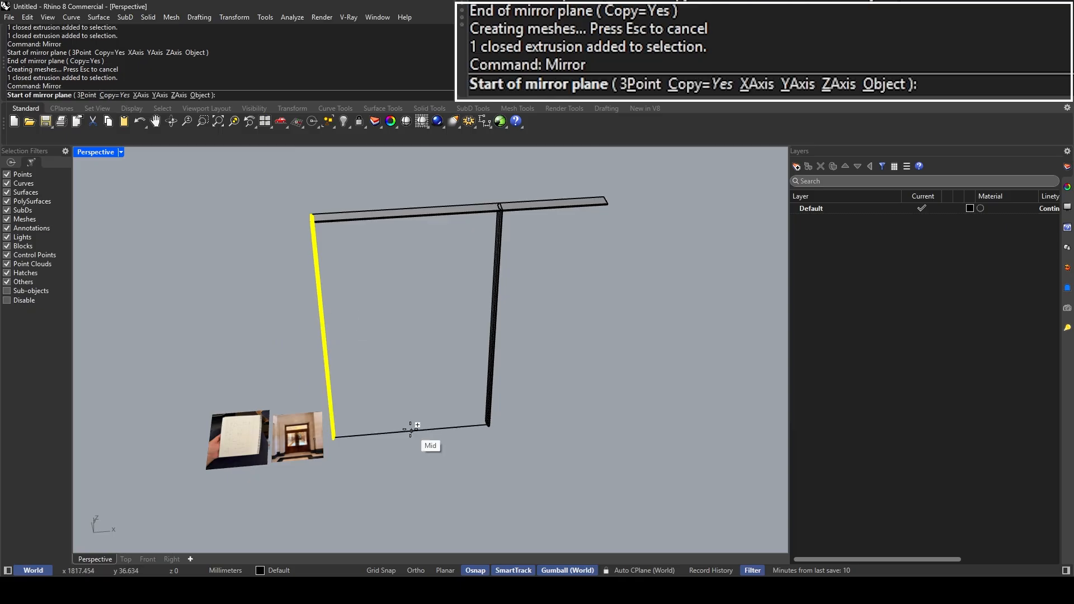
key("Escape")
Step: Try to scale the overlong head piece in one direction with Scale1D to fit the mirrored upright
right_click_drag(467, 371, 507, 255)
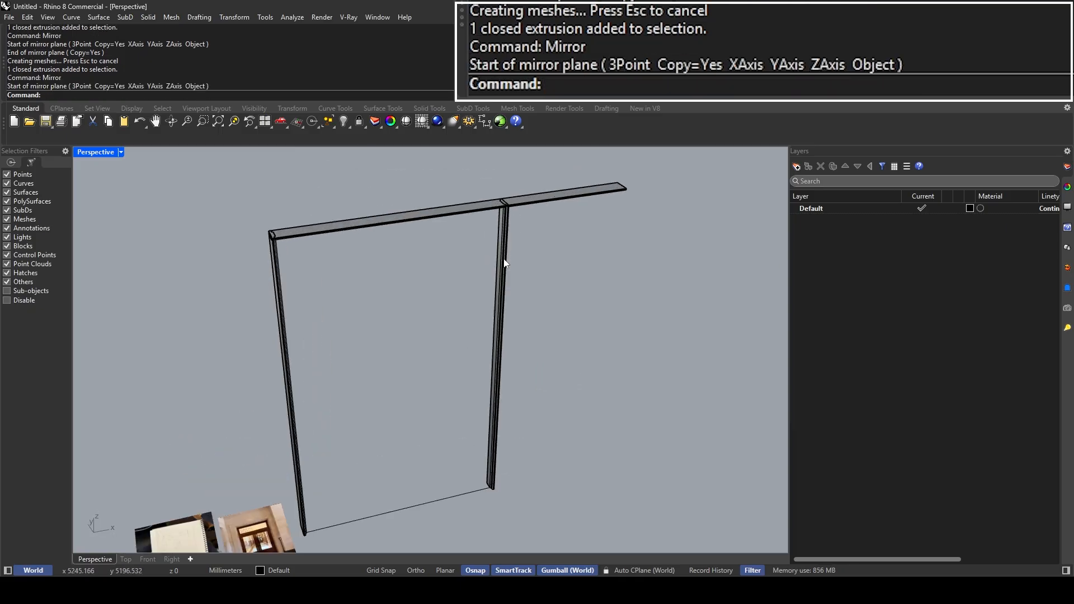
left_click(504, 246)
key("Escape")
scroll(533, 207, "up", 8)
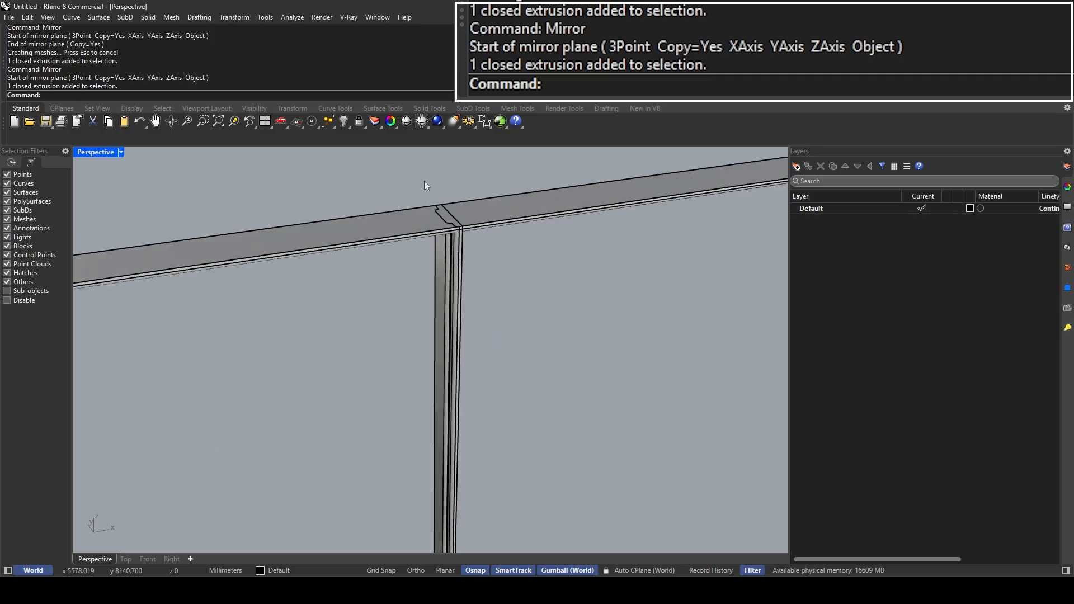
scroll(529, 221, "down", 8)
left_click(541, 220)
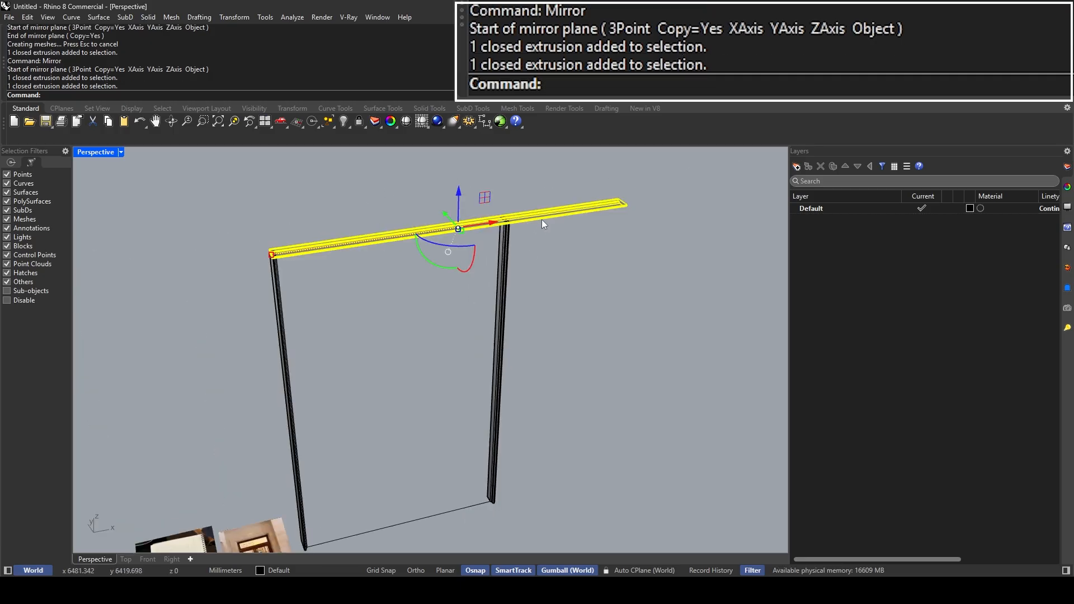
type("Scale1D")
key("Return")
right_click_drag(295, 230, 330, 242)
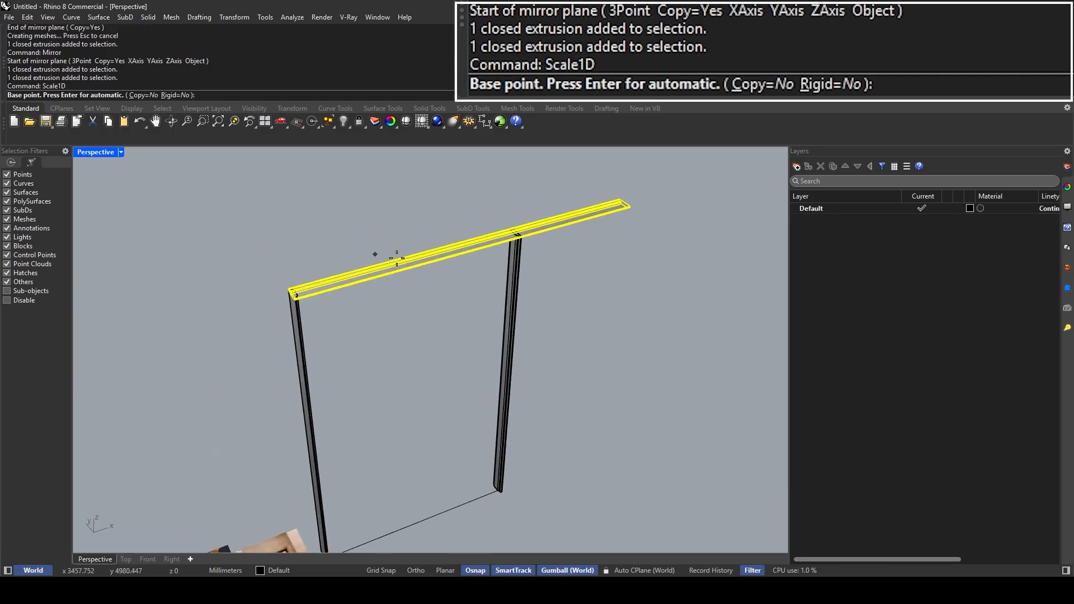
scroll(518, 232, "up", 9)
scroll(520, 229, "up", 5)
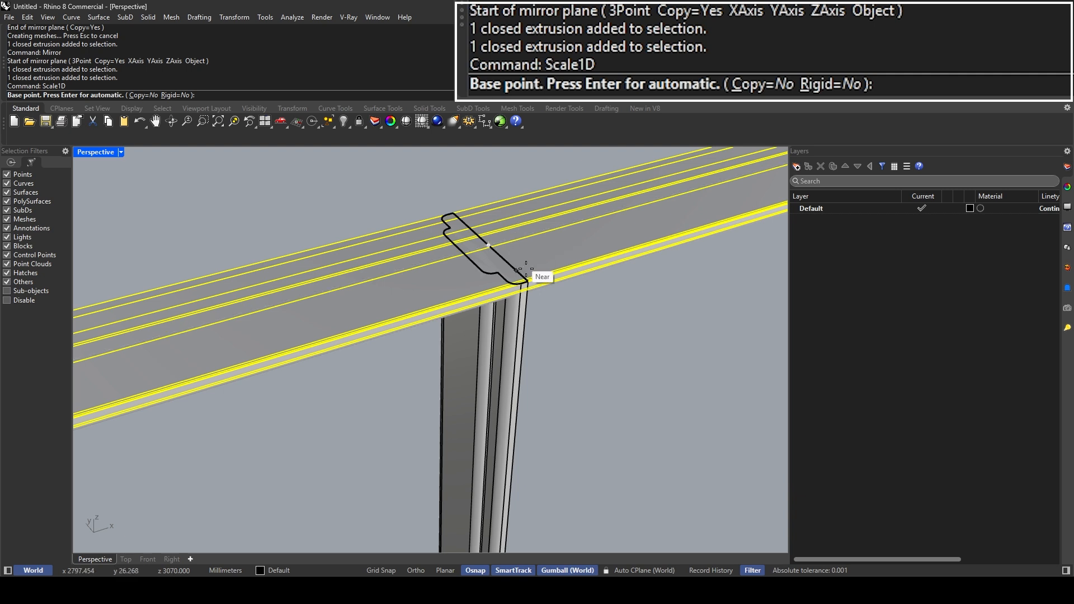
key("Escape")
scroll(510, 301, "down", 6)
right_click_drag(525, 305, 528, 306)
scroll(520, 291, "down", 5)
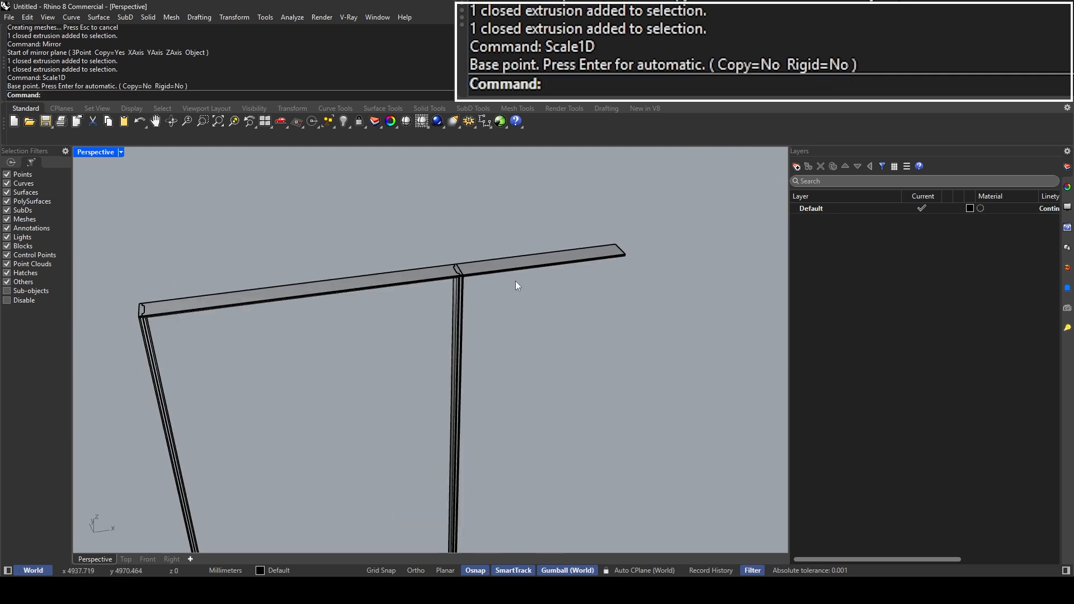
Step: Subtract the mirrored upright from the overlong head piece with BooleanDifference, keeping the upright
left_click(581, 256)
right_click_drag(606, 261, 532, 284)
scroll(520, 283, "up", 3)
key("Escape")
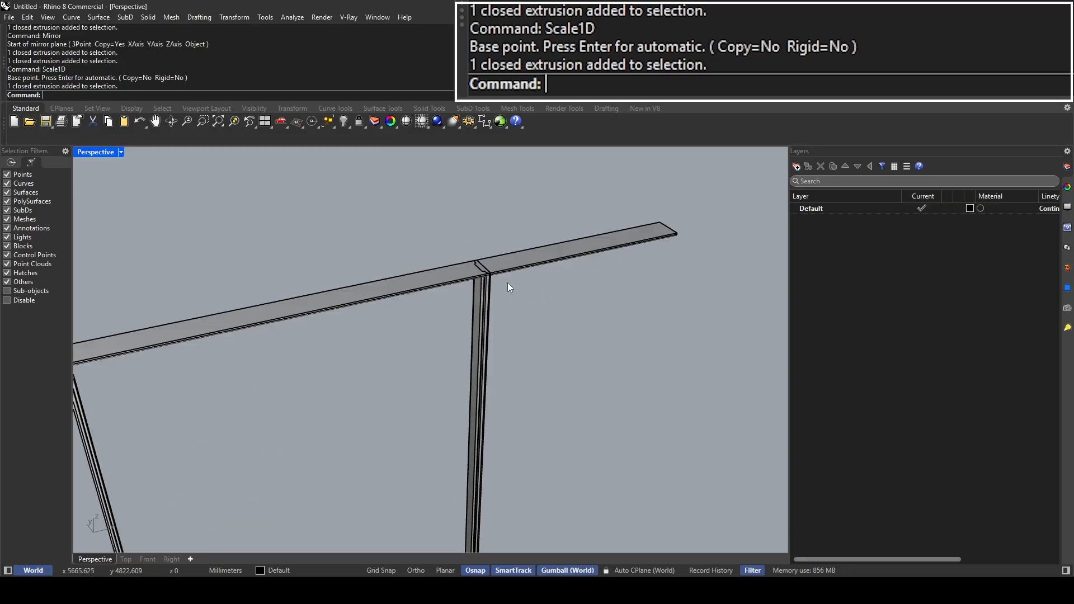
type("BooleanDifference")
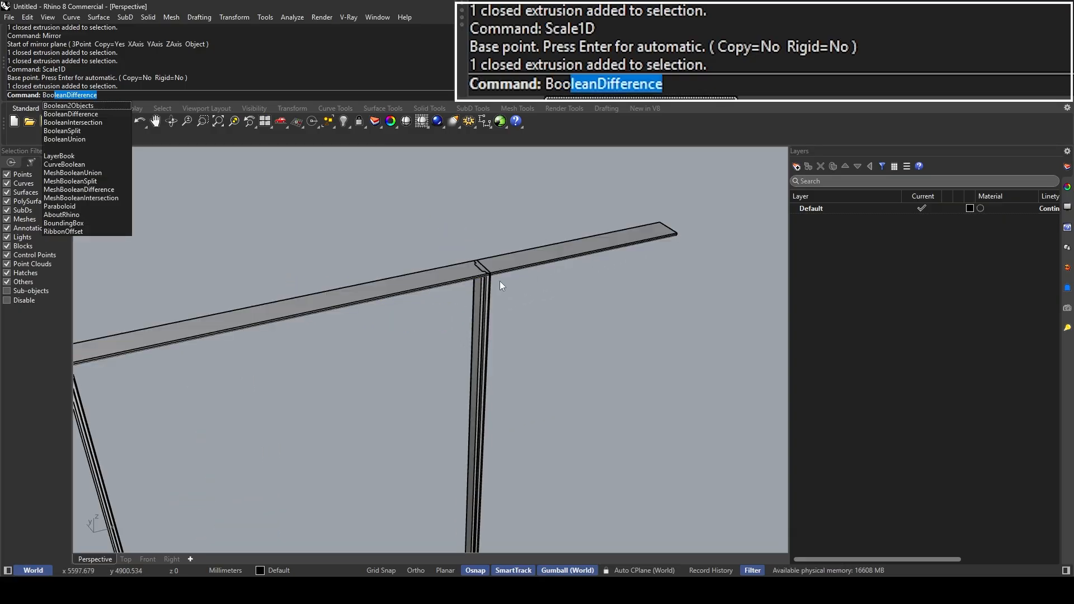
key("Return")
left_click(473, 279)
key("Return")
left_click(488, 299)
key("Return")
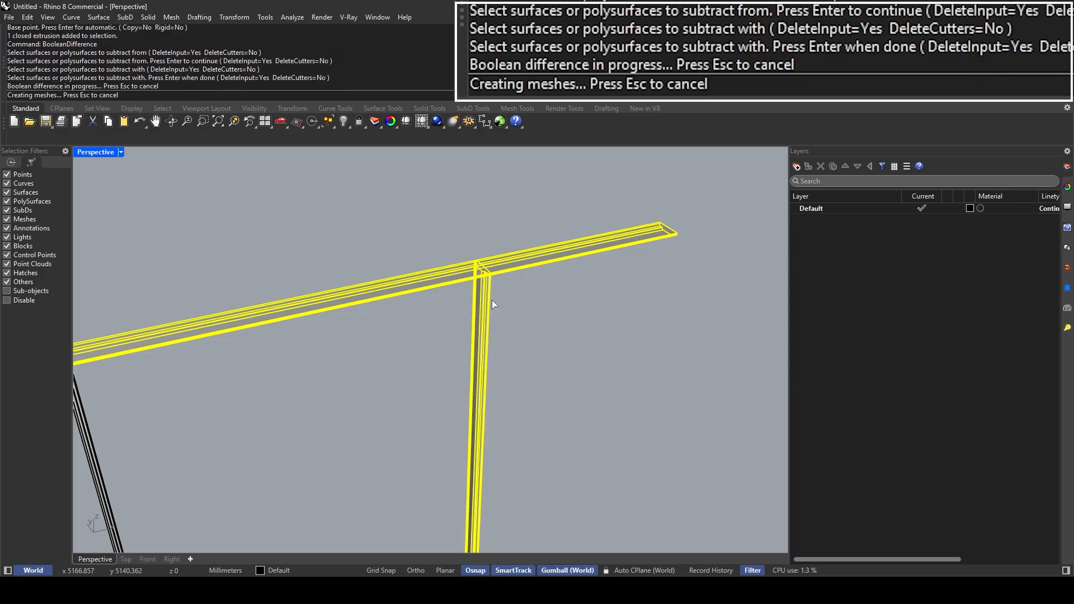
Step: Delete the head piece's cut-off overhang beyond the mirrored upright and inspect the remaining corner joint
key("Delete")
scroll(542, 210, "up", 5)
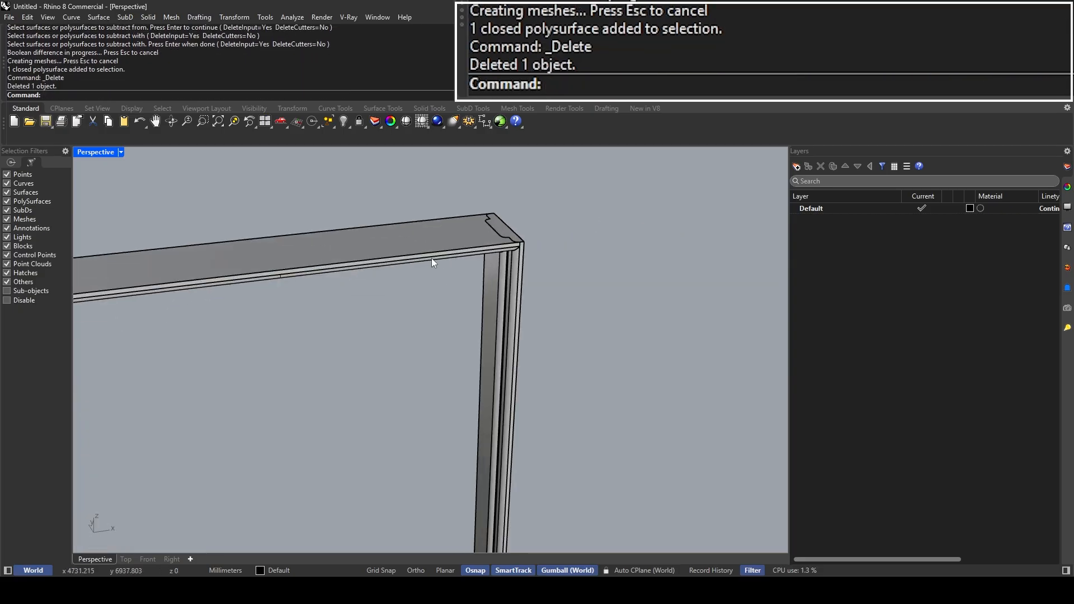
right_click_drag(542, 207, 525, 244, "shift")
left_click(508, 283)
key("Escape")
scroll(503, 288, "down", 6)
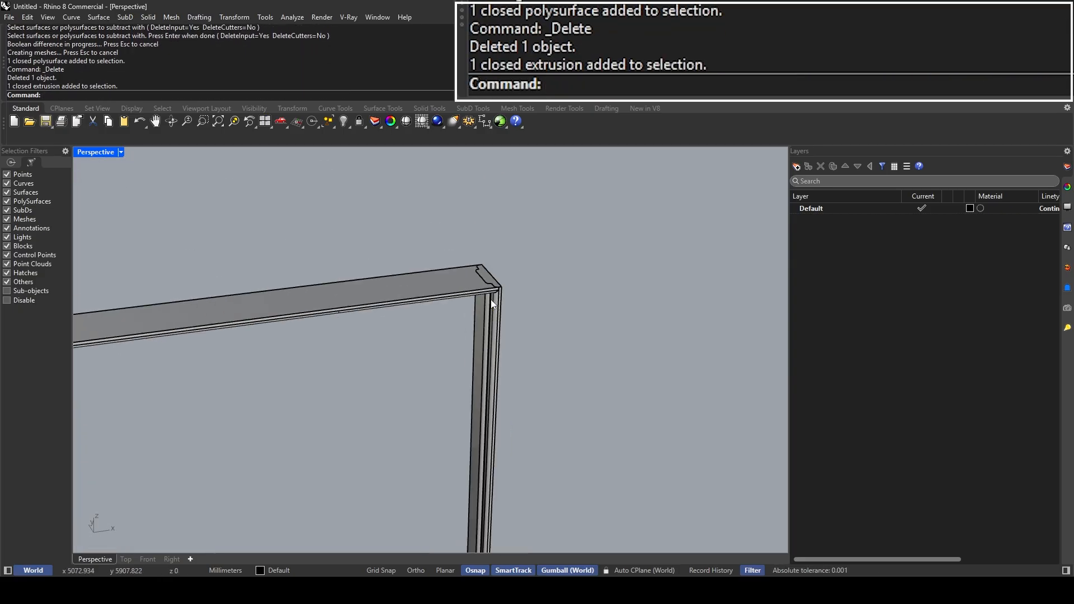
right_click_drag(492, 300, 438, 173)
scroll(438, 172, "up", 9)
left_click(457, 202)
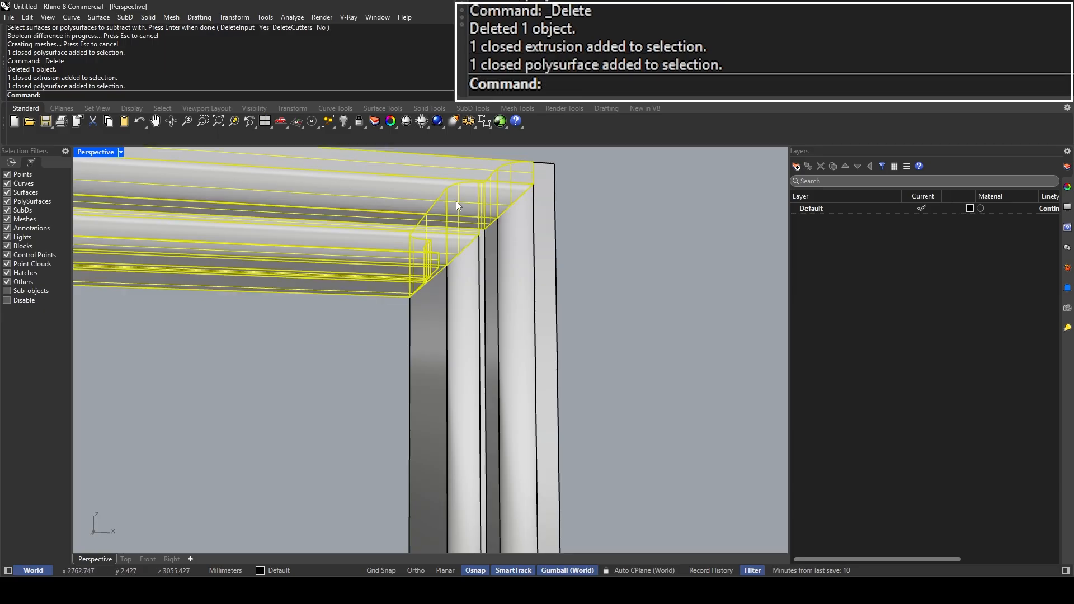
key("Escape")
scroll(569, 259, "down", 8)
Step: Undo the overhang deletion and the Boolean difference on the head piece
key("ctrl+z")
key("Escape")
scroll(533, 271, "down", 3)
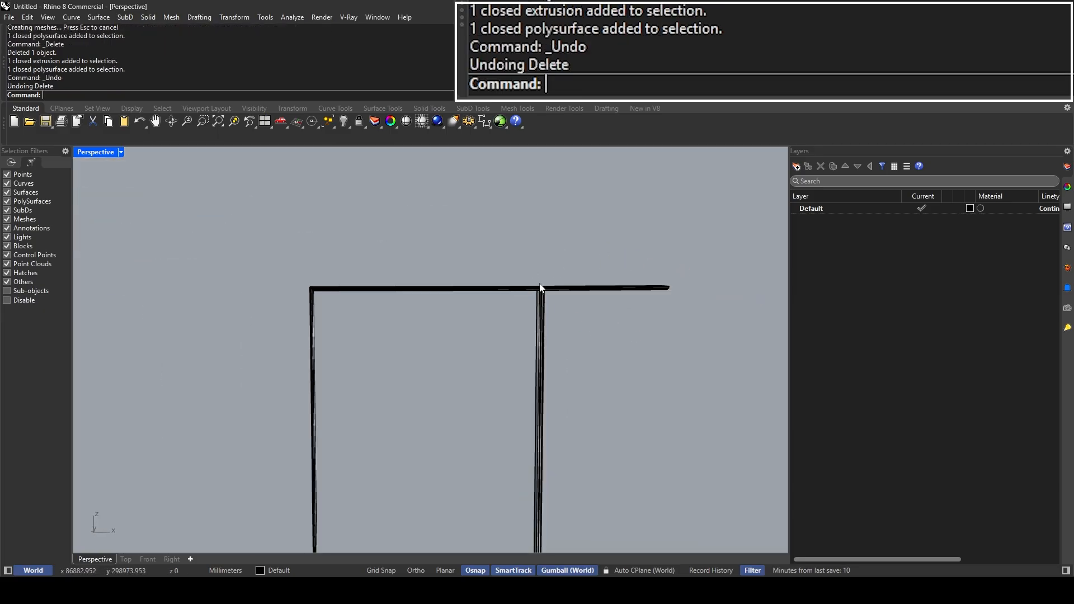
left_click(593, 291)
key("ctrl+z")
Step: Scale the head piece with Scale1D from its corner over the original upright so its far end meets the mirrored upright's outer corner
left_click(588, 290)
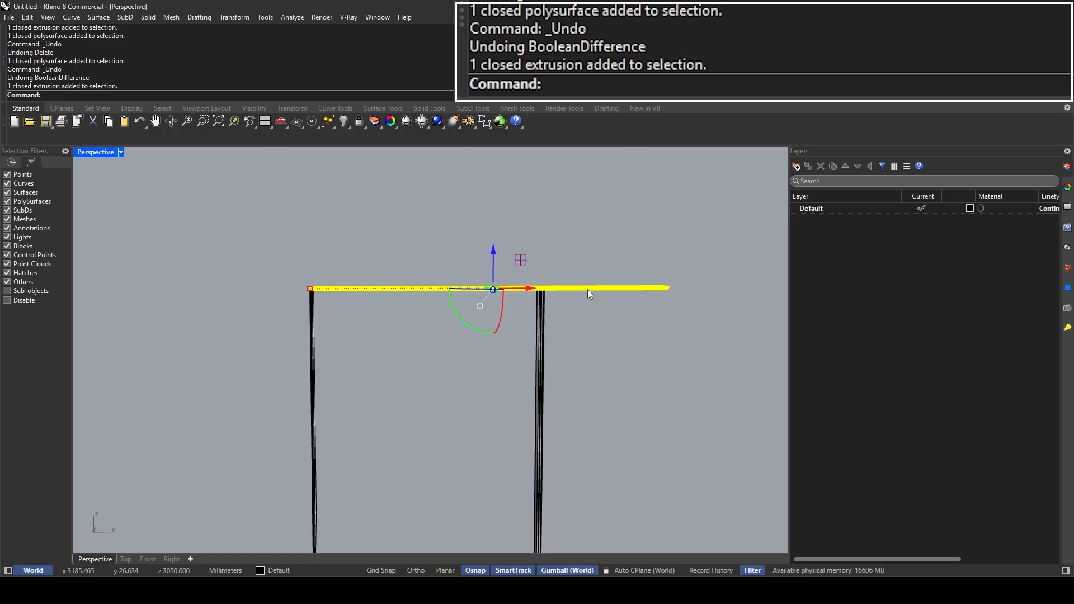
right_click_drag(587, 290, 506, 317)
type("Scale1D")
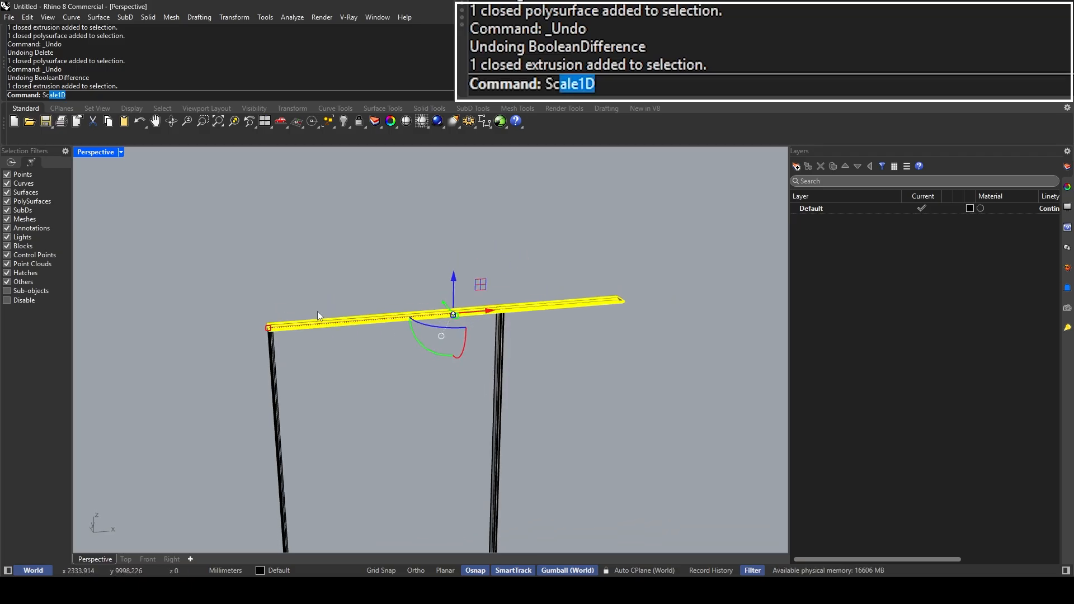
key("Return")
right_click_drag(304, 316, 291, 386)
scroll(280, 380, "up", 10)
left_click(223, 351)
scroll(300, 338, "down", 5)
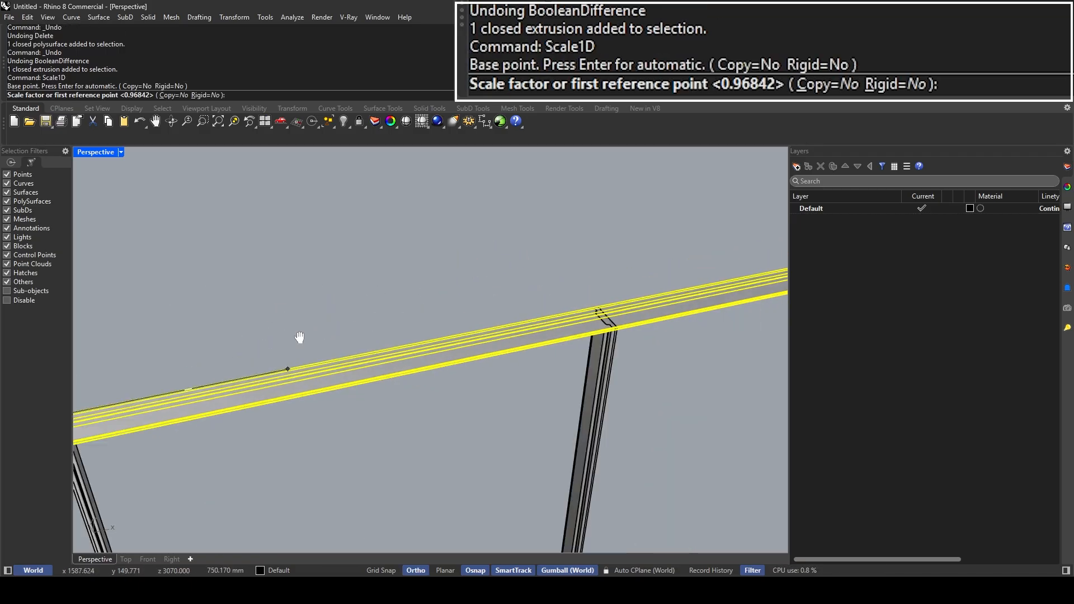
scroll(575, 319, "up", 10)
left_click(483, 347)
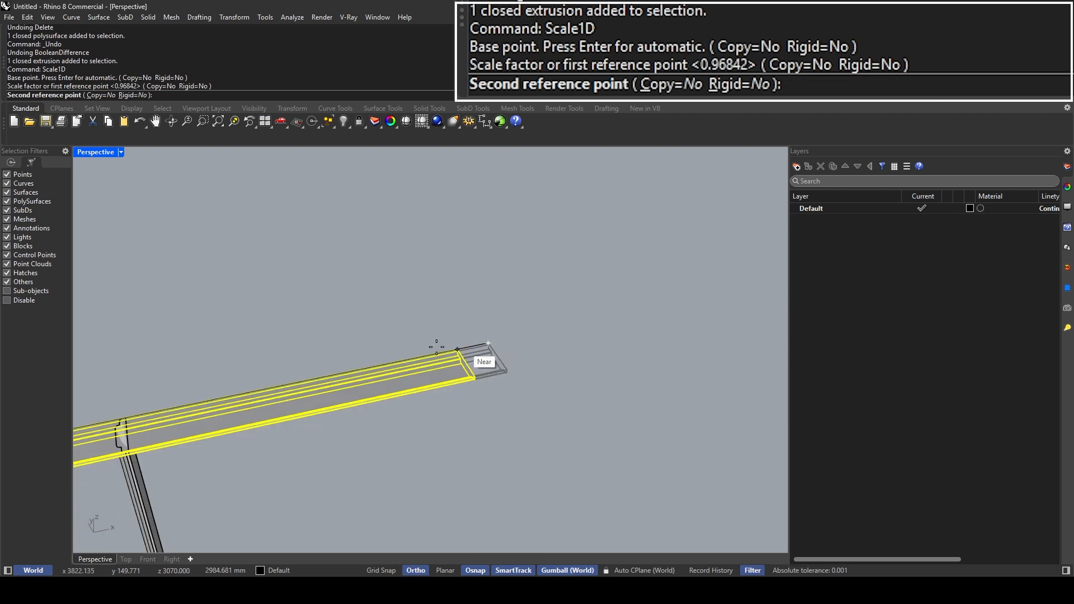
scroll(484, 348, "down", 5)
scroll(343, 369, "up", 8)
left_click(343, 369)
Step: Examine how the scaled head piece meets the uprights at both upper corners of the frame
right_click_drag(343, 368, 453, 273)
key("Escape")
scroll(449, 271, "down", 4)
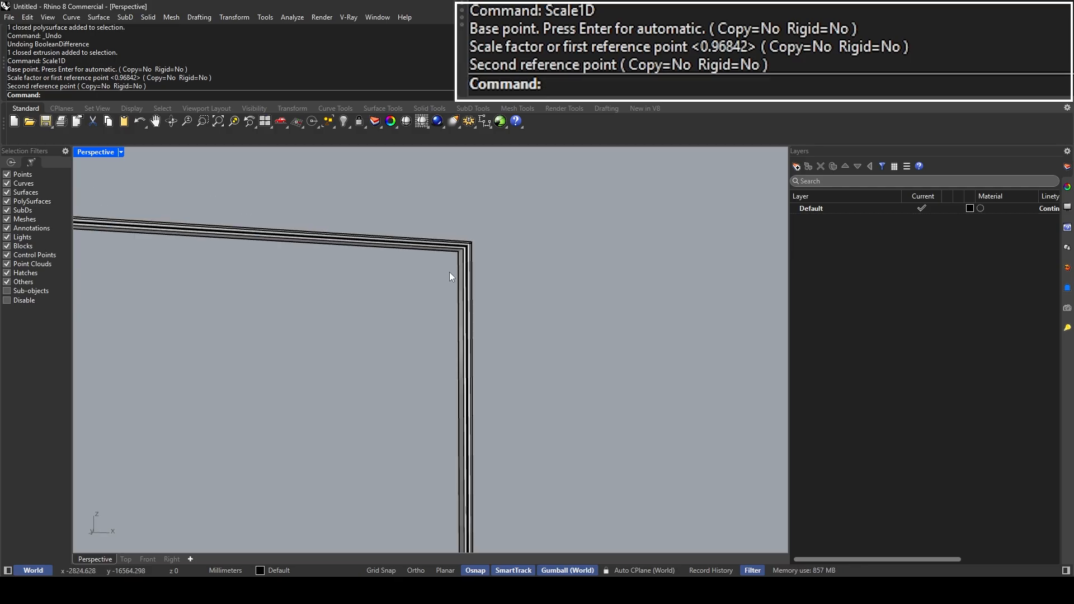
scroll(449, 250, "up", 4)
left_click(468, 254)
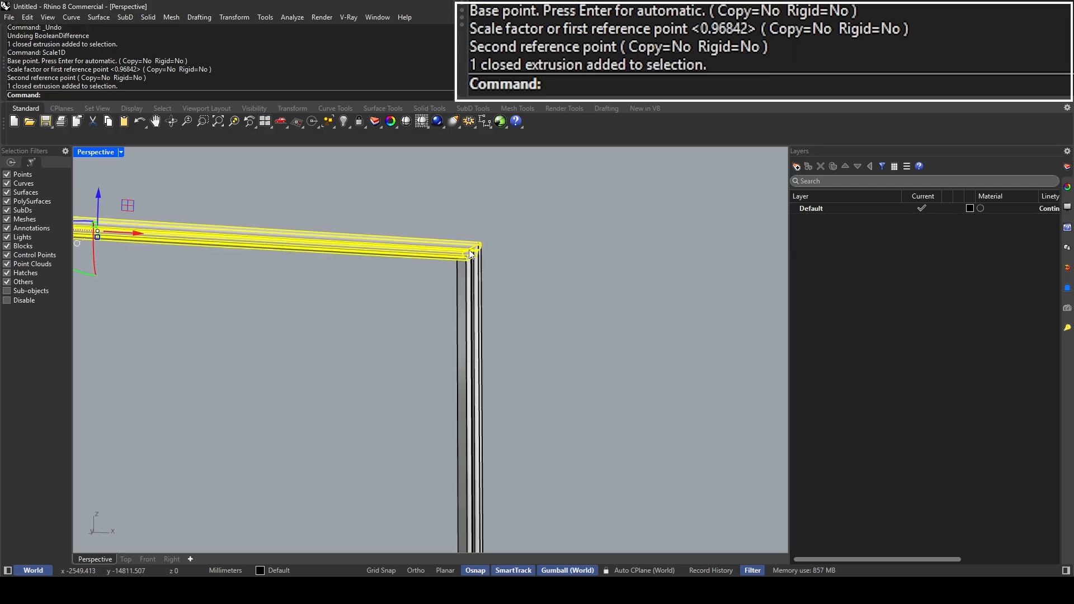
scroll(468, 255, "down", 5)
right_click_drag(462, 249, 408, 247)
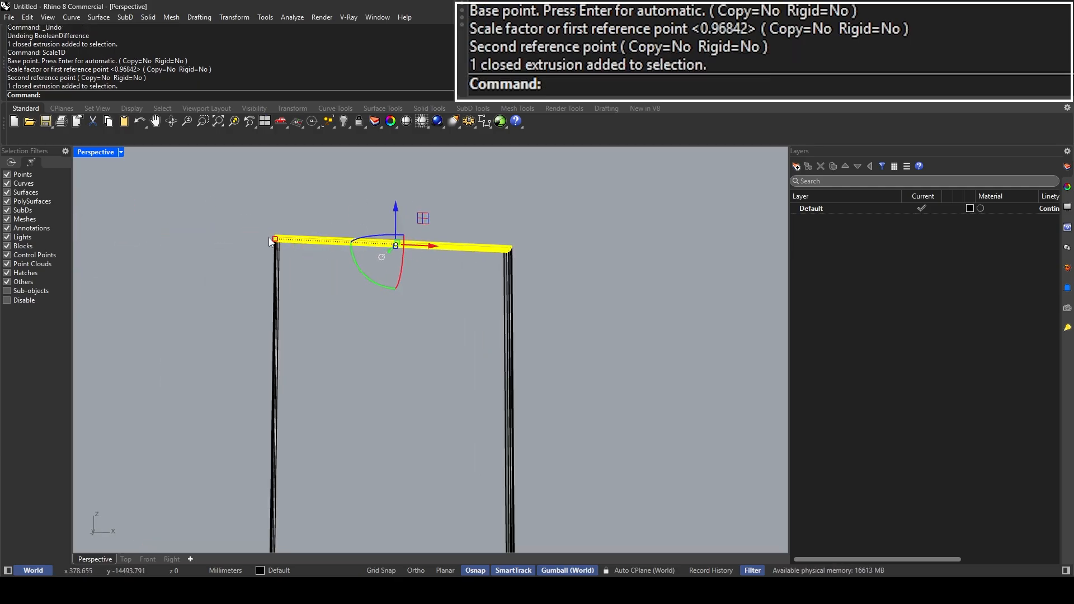
key("Escape")
scroll(510, 260, "up", 5)
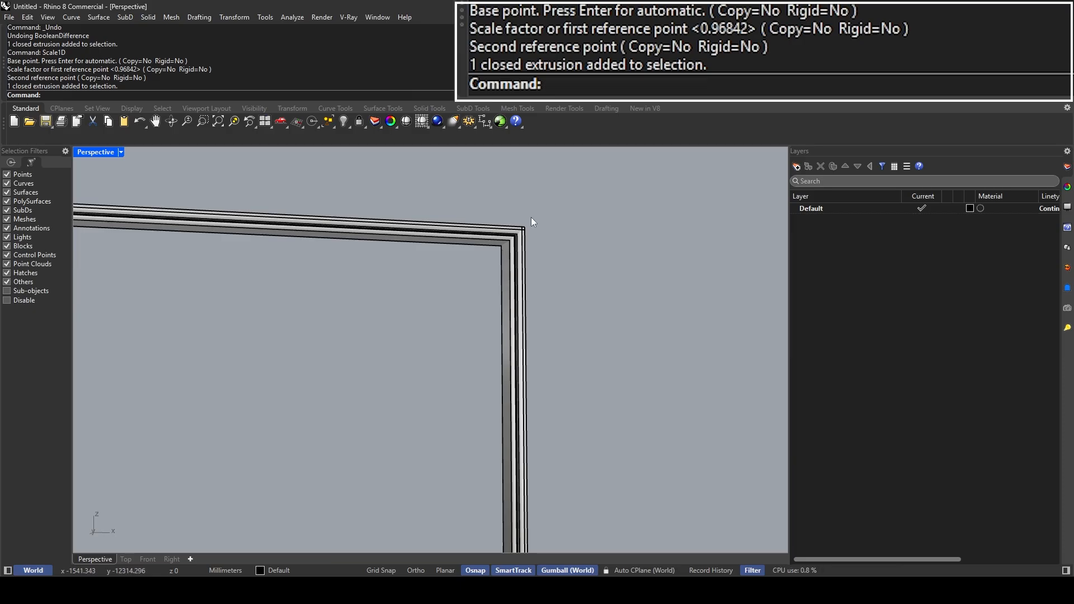
Step: Join the head piece and the mirrored upright with BooleanUnion and inspect the merged corner
type("BooleanDifference")
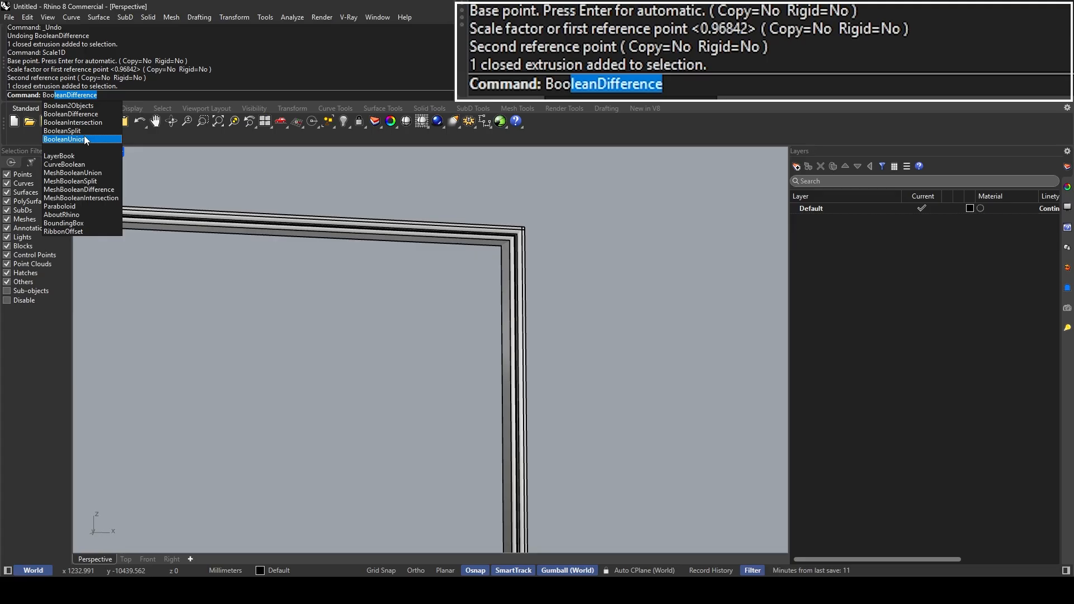
left_click(85, 140)
left_click(462, 239)
left_click(509, 281)
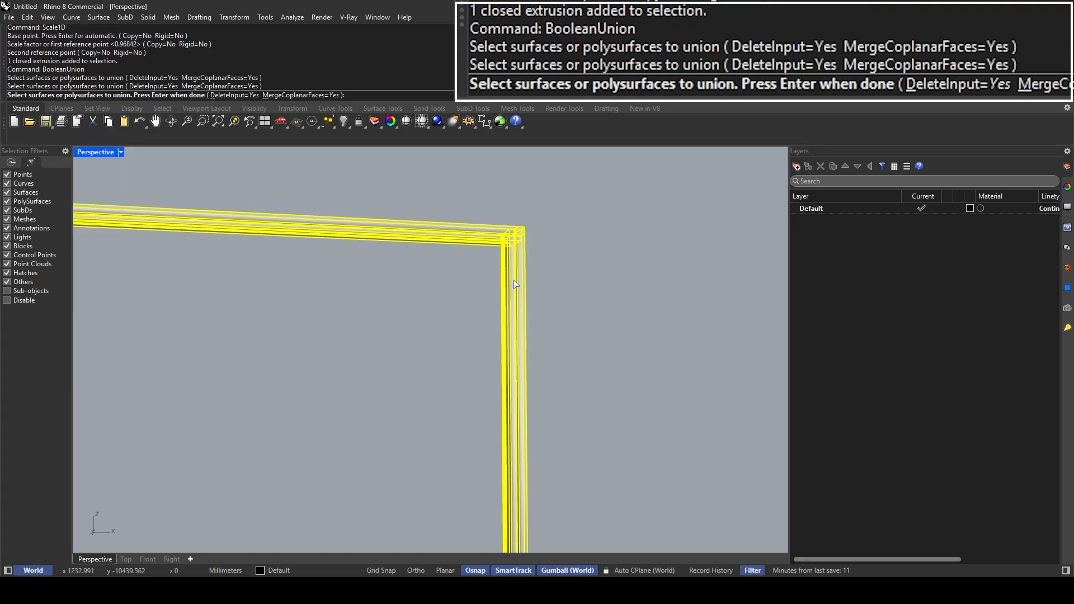
key("Return")
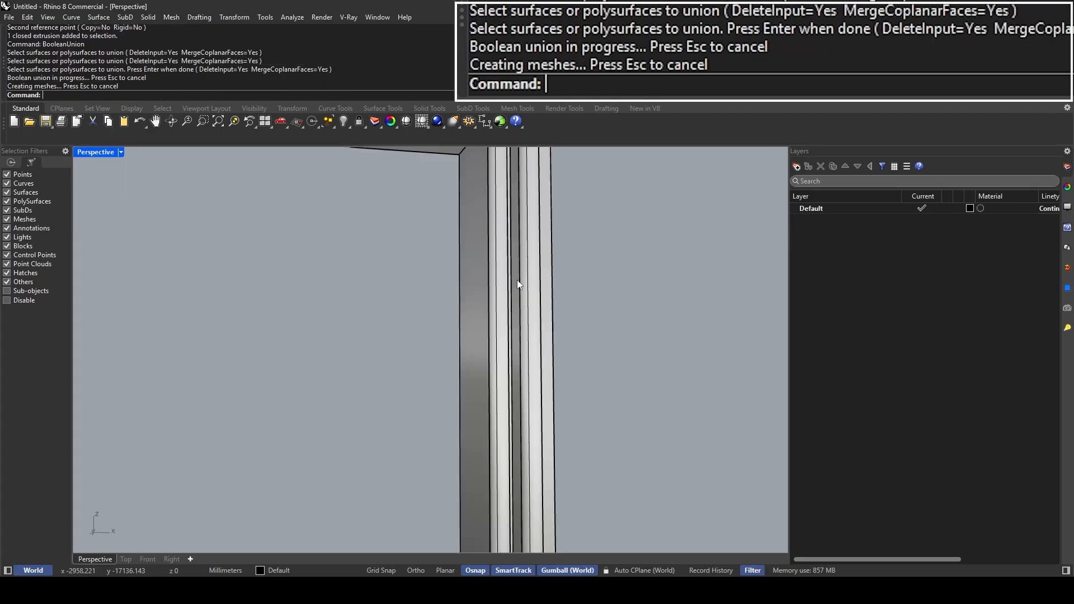
left_click(518, 282)
key("Escape")
scroll(512, 263, "down", 3)
scroll(509, 252, "down", 3)
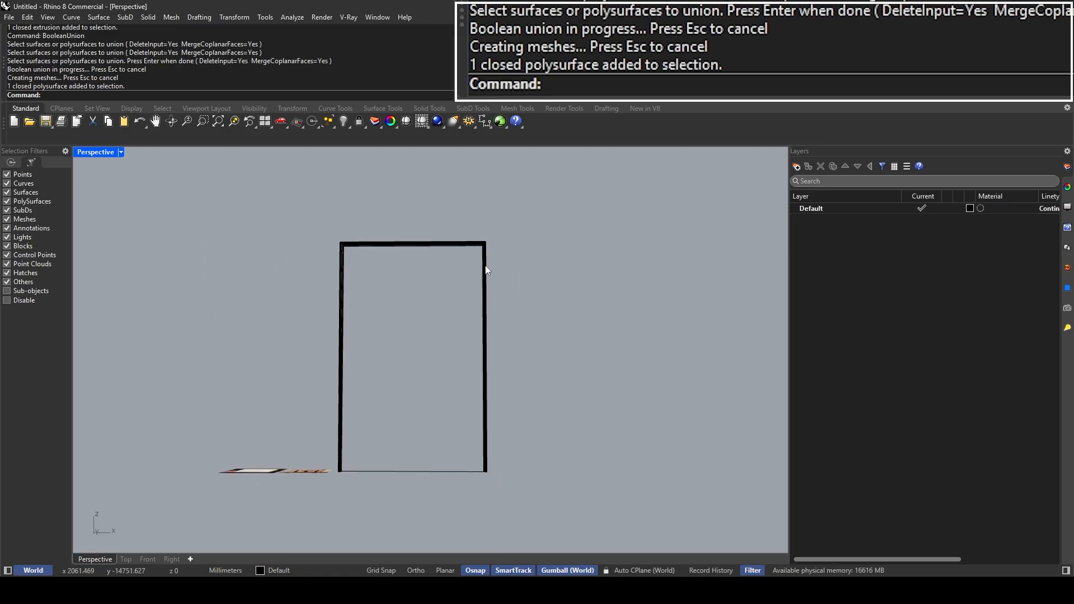
scroll(506, 260, "up", 8)
scroll(526, 215, "up", 3)
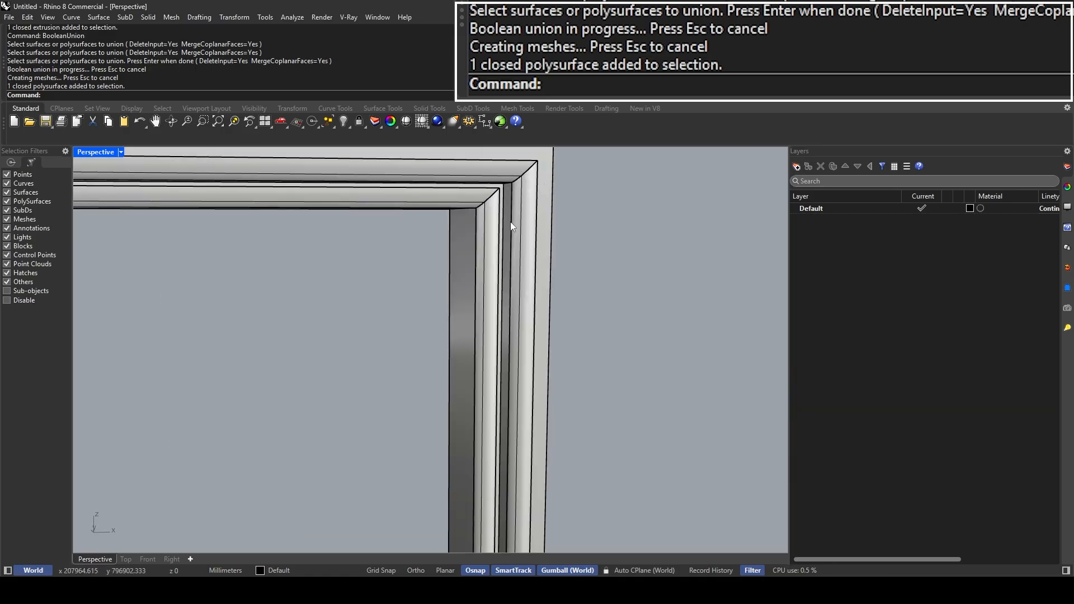
scroll(576, 221, "down", 8)
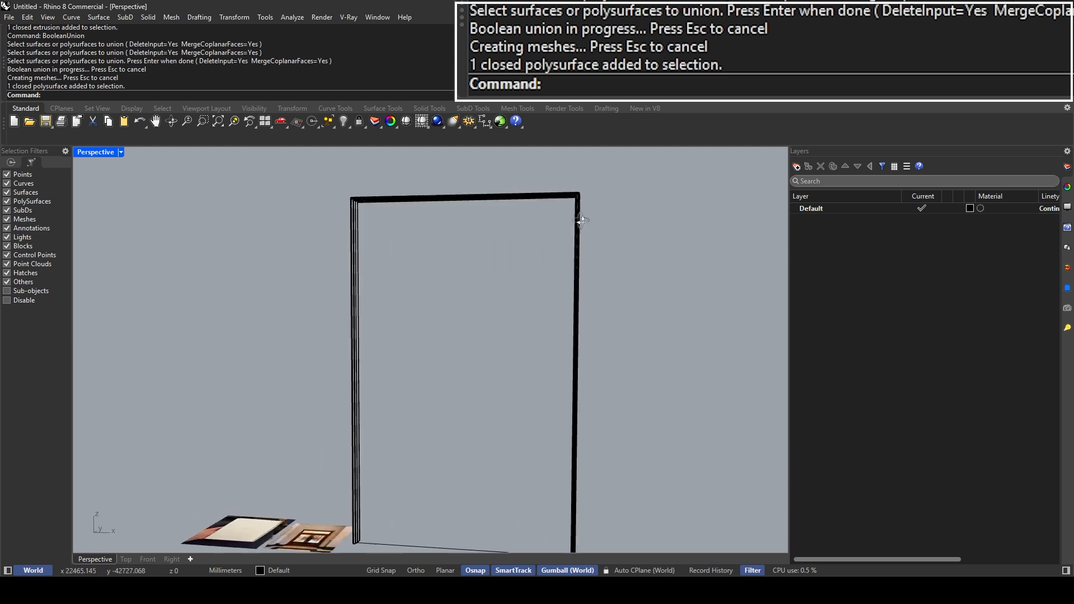
right_click_drag(581, 220, 526, 231)
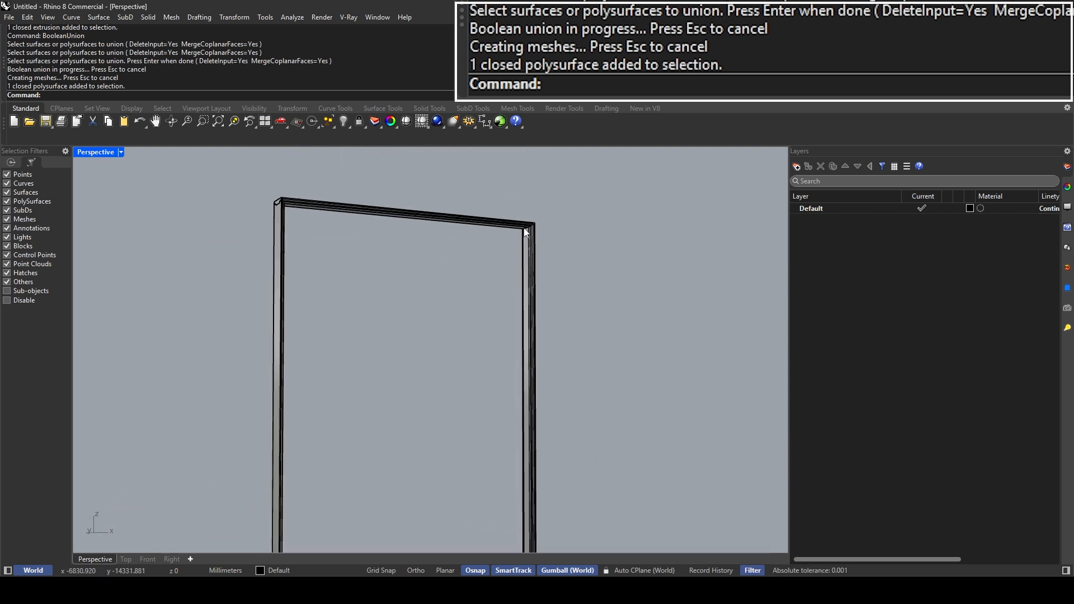
Step: Undo the Boolean union of the head piece and the mirrored upright, and leave nothing selected
left_click(526, 231)
left_click(585, 266)
right_click_drag(586, 267, 533, 285)
key("ctrl+z")
left_click(523, 277)
left_click(459, 368)
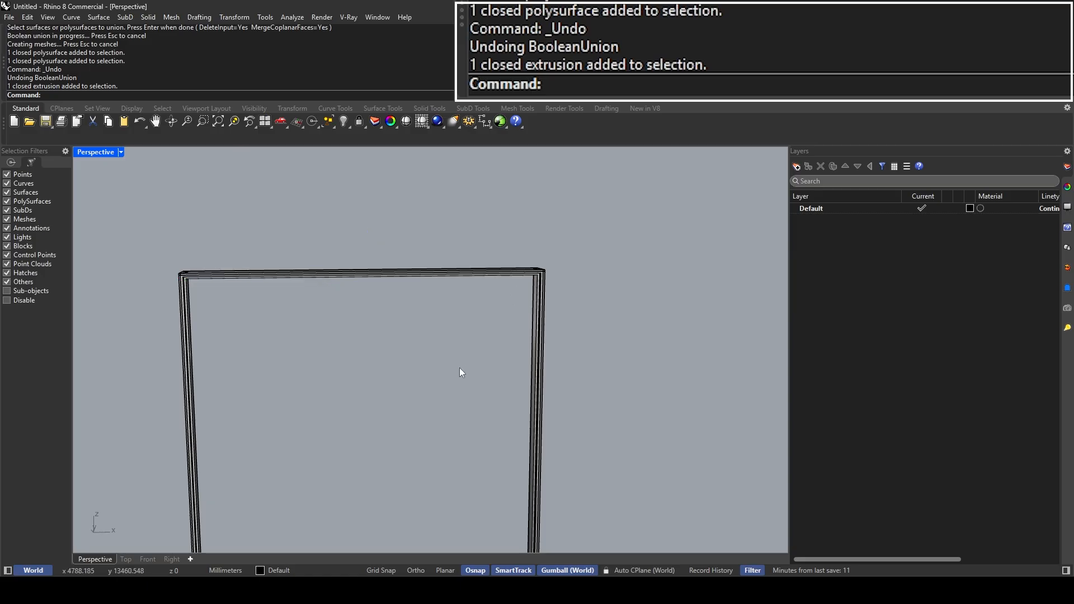
Step: Move the head piece with the Gumball, undo the move and deselect the piece
scroll(459, 367, "down", 6)
right_click_drag(463, 353, 483, 274)
right_click_drag(510, 381, 423, 269, "shift")
left_click(408, 231)
scroll(425, 224, "up", 3)
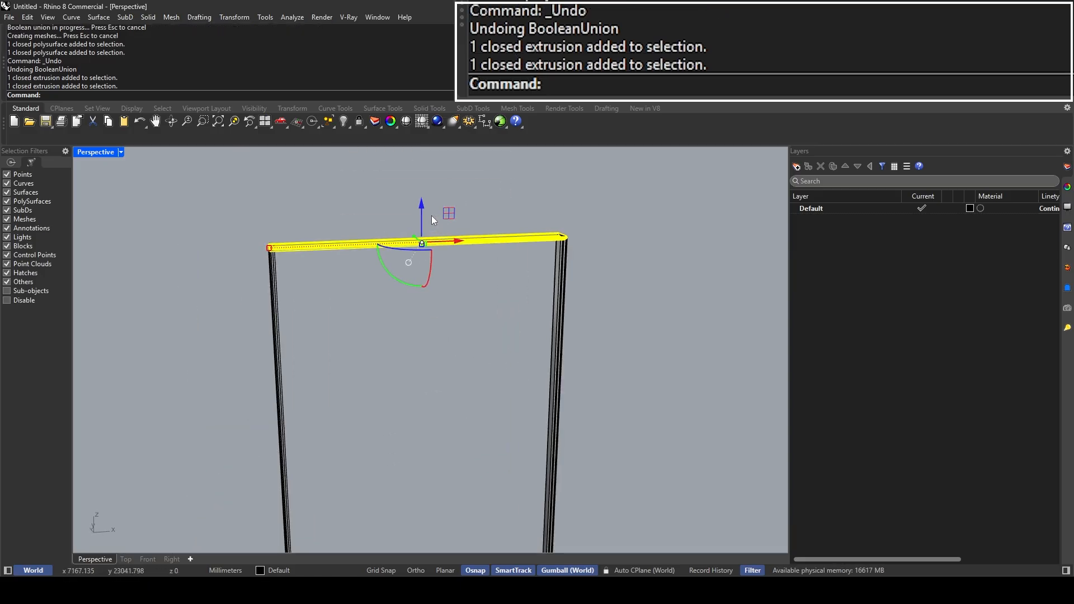
left_click_drag(451, 240, 486, 224)
key("ctrl+z")
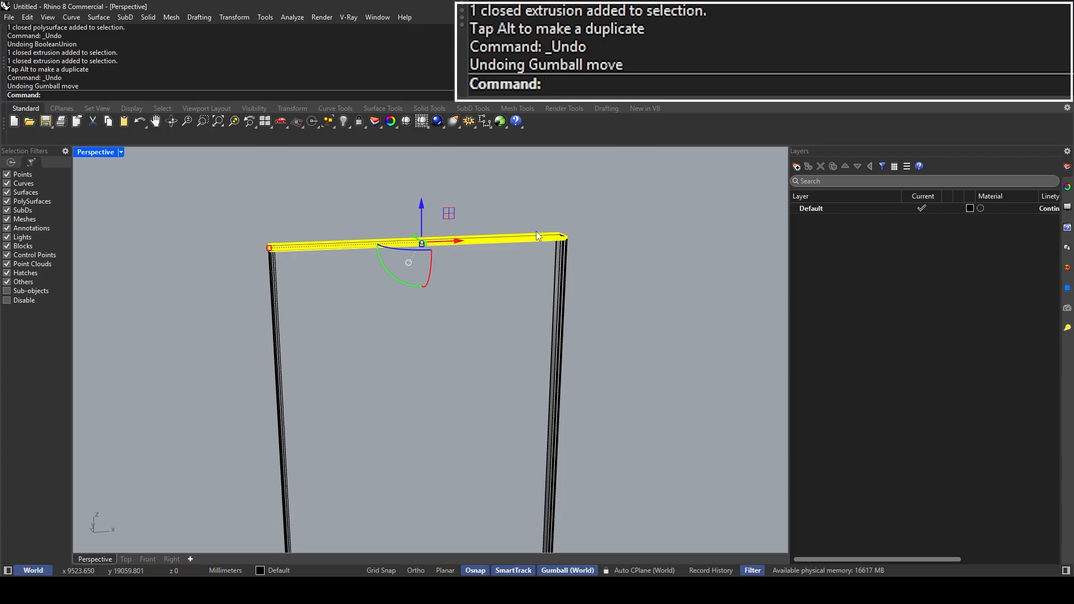
left_click(516, 207)
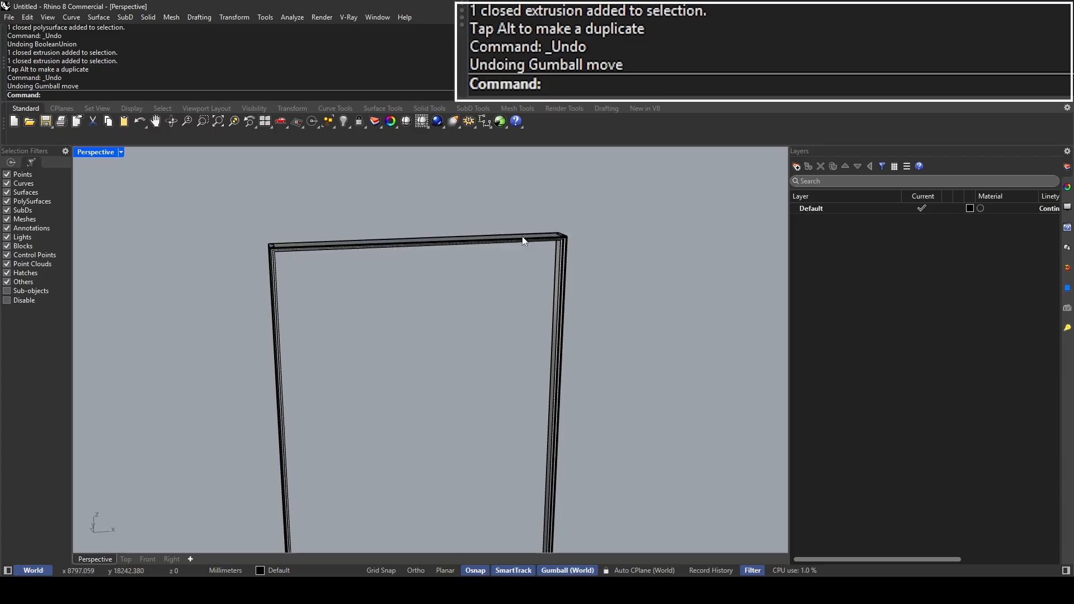
left_click_drag(675, 312, 191, 200)
left_click(514, 293)
left_click_drag(230, 329, 596, 227)
left_click(596, 227)
scroll(491, 262, "down", 5)
right_click_drag(491, 264, 487, 332)
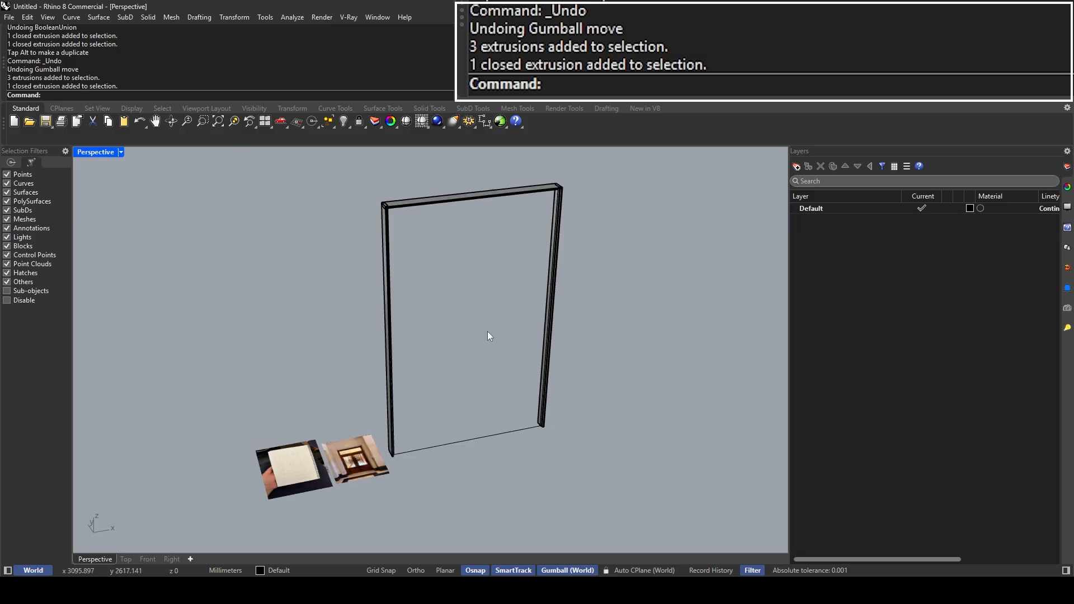
Step: Examine the door photo's sign panel, the wooden frame around it and the fluted strip above the doors
type("Zoom")
key("Return")
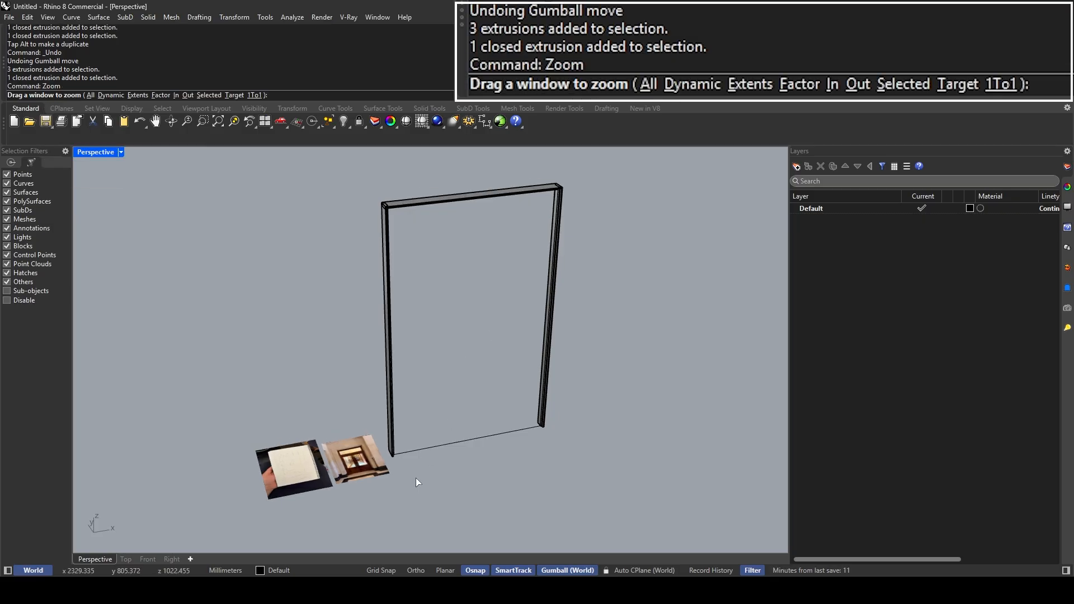
left_click_drag(312, 495, 394, 422)
right_click_drag(460, 405, 527, 365)
scroll(433, 405, "down", 5)
scroll(433, 404, "down", 5)
scroll(406, 398, "up", 14)
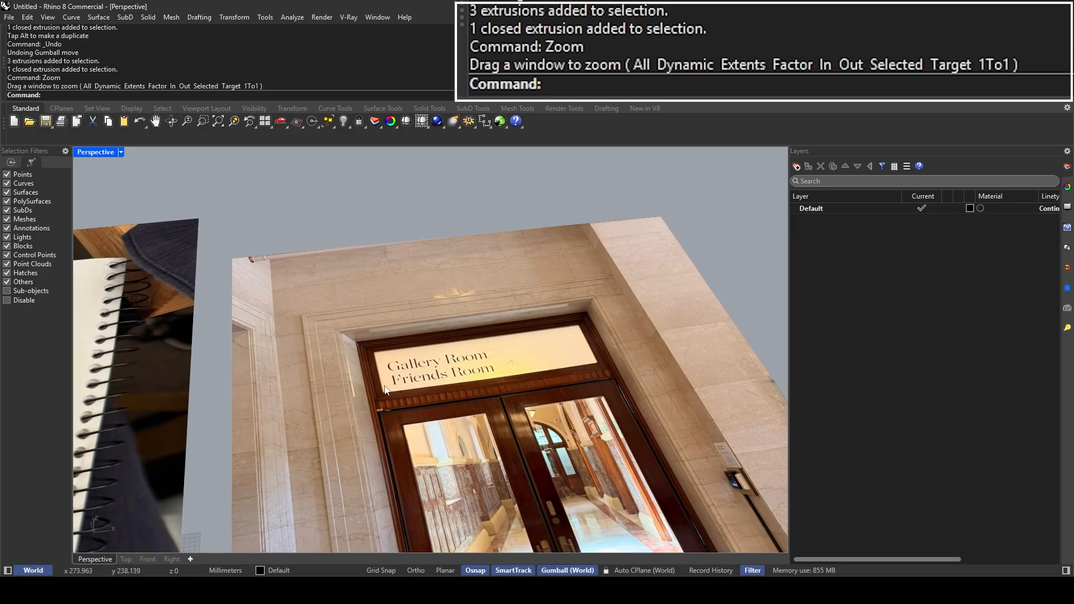
scroll(385, 390, "down", 5)
right_click_drag(385, 390, 431, 320)
key("Return")
left_click_drag(514, 357, 391, 320)
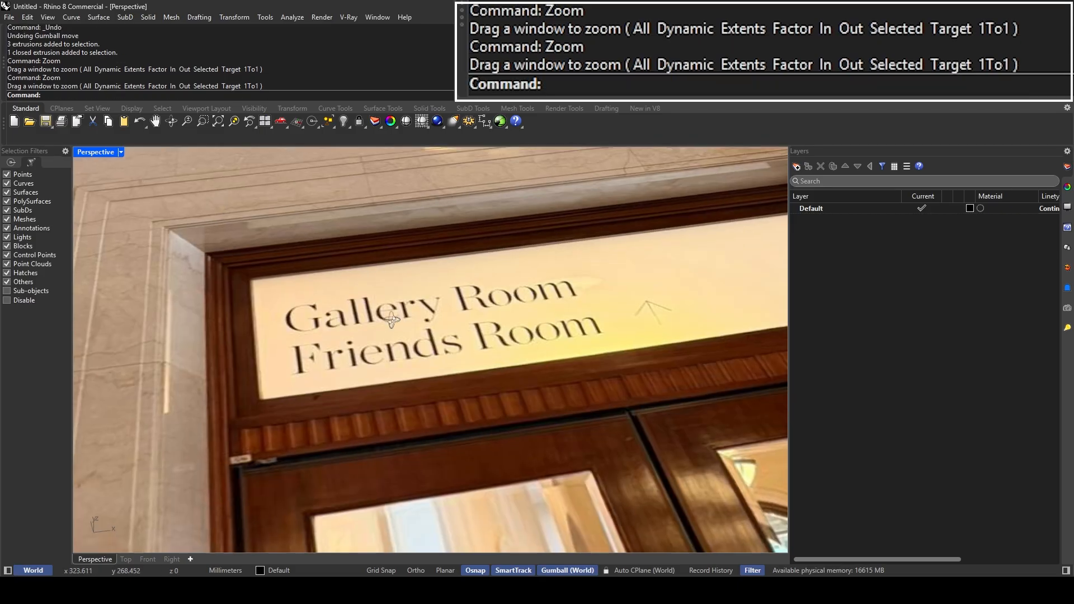
scroll(391, 320, "down", 3)
scroll(387, 372, "down", 2)
right_click_drag(463, 418, 390, 280, "shift")
scroll(249, 253, "up", 5)
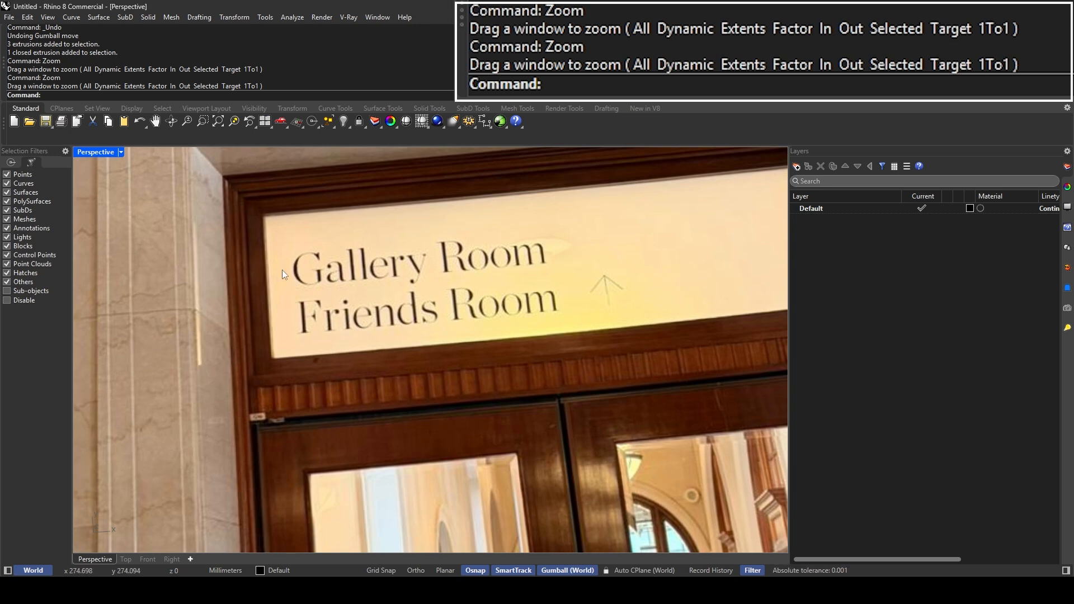
right_click_drag(282, 270, 223, 282)
right_click_drag(696, 347, 608, 332)
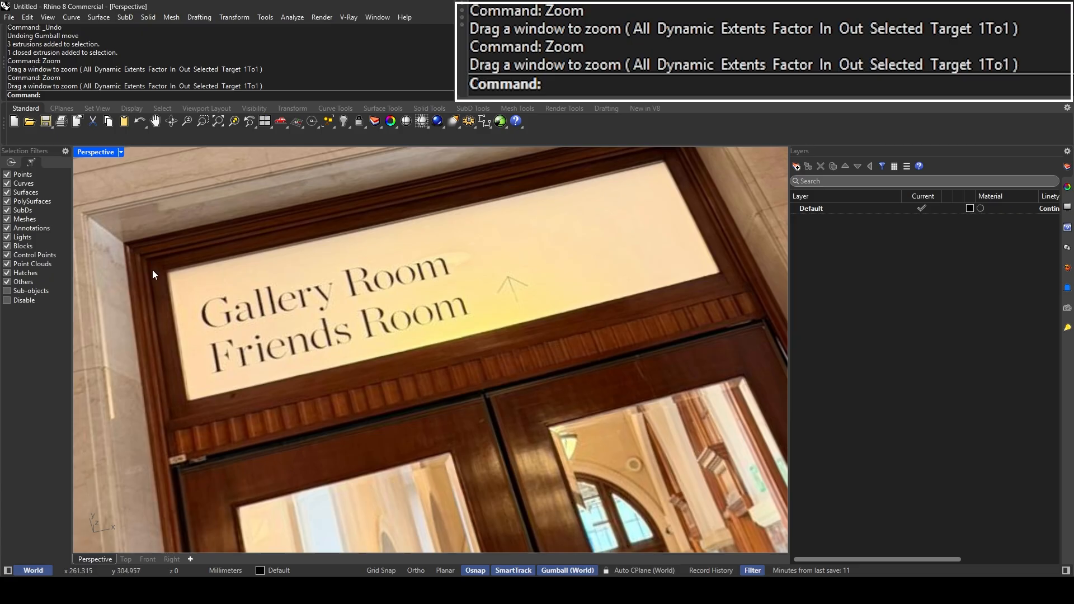
right_click_drag(169, 421, 176, 443)
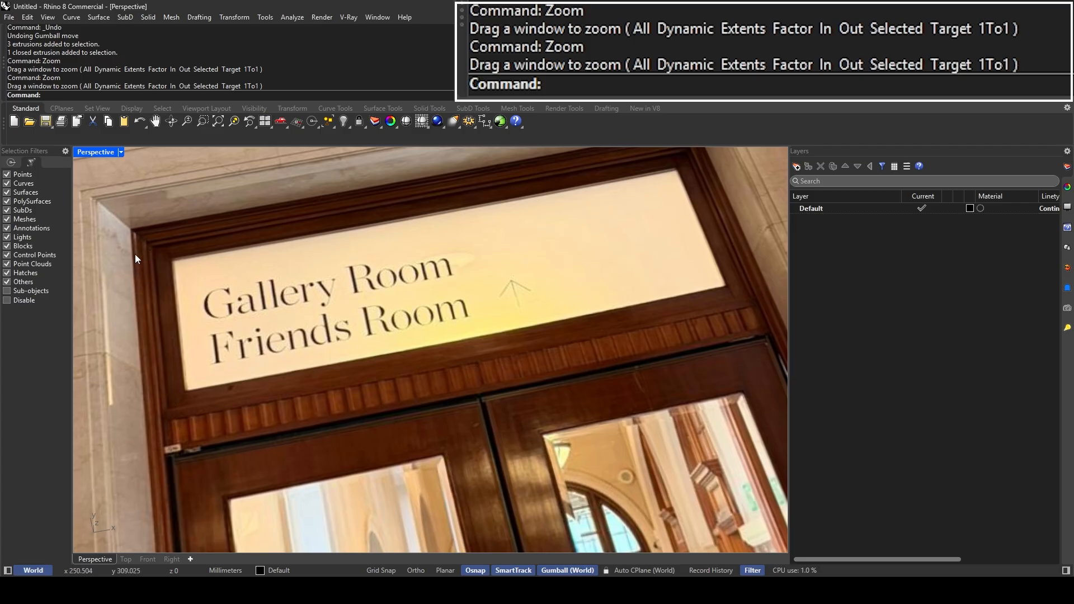
Step: Switch to a maximized Top view and frame the door photo's upper corner beside the sign panel
double_click(86, 153)
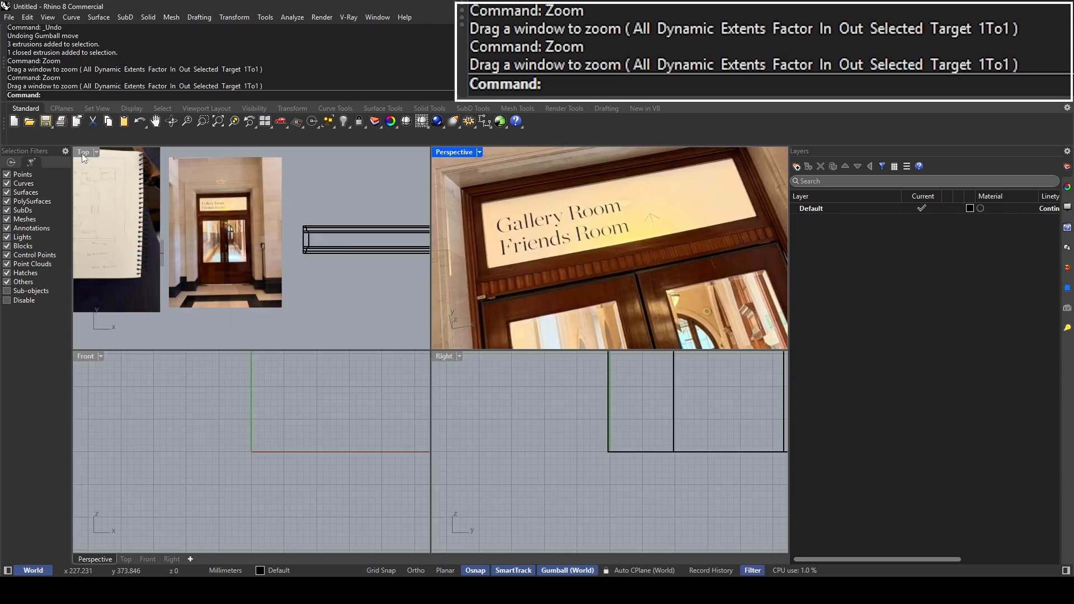
double_click(82, 153)
scroll(234, 248, "up", 5)
right_click_drag(233, 281, 205, 243)
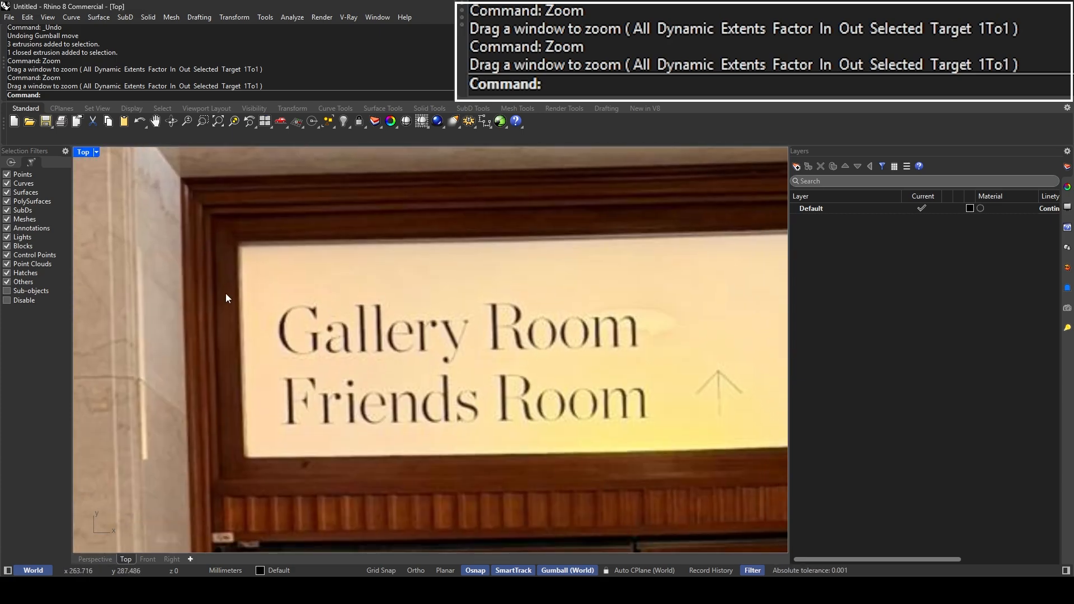
Step: Examine the door photo's sign panel corners, the wooden frame around it and the fluted strip above the doors
right_click_drag(226, 414, 226, 347)
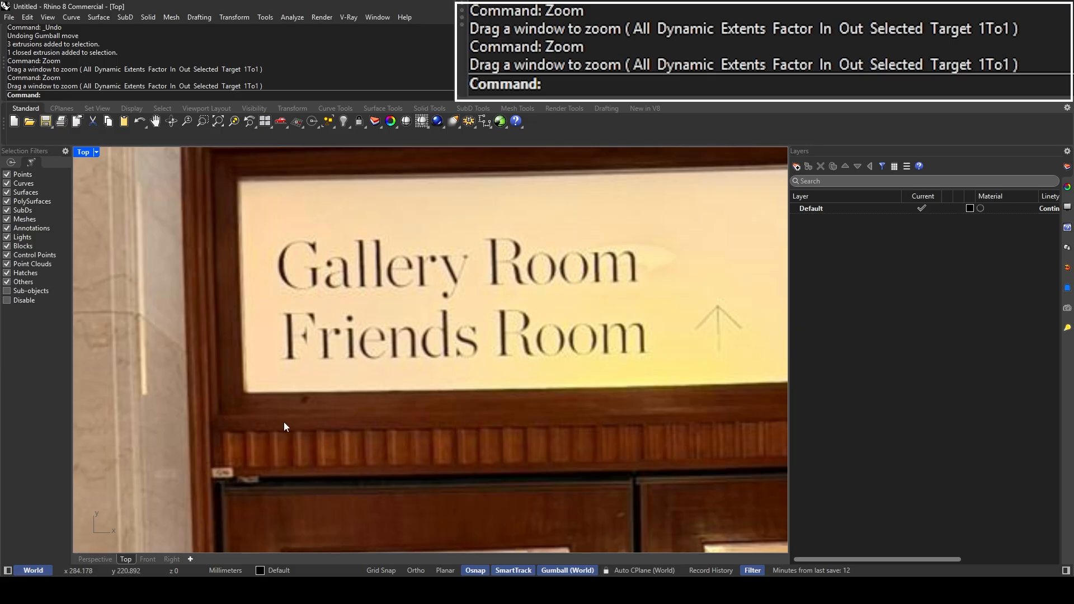
right_click_drag(237, 423, 216, 401)
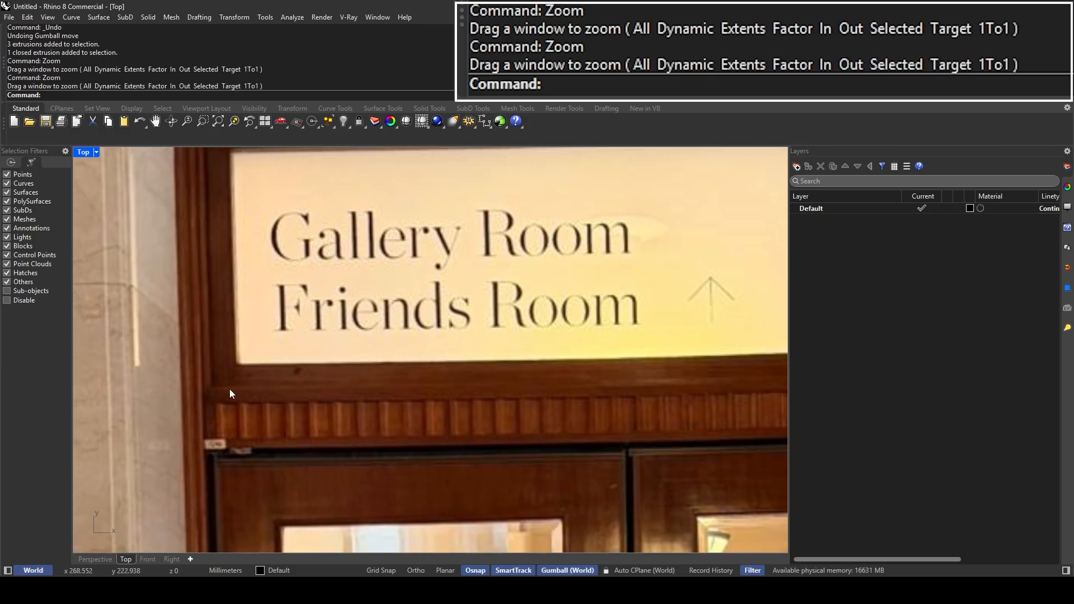
scroll(209, 441, "down", 2)
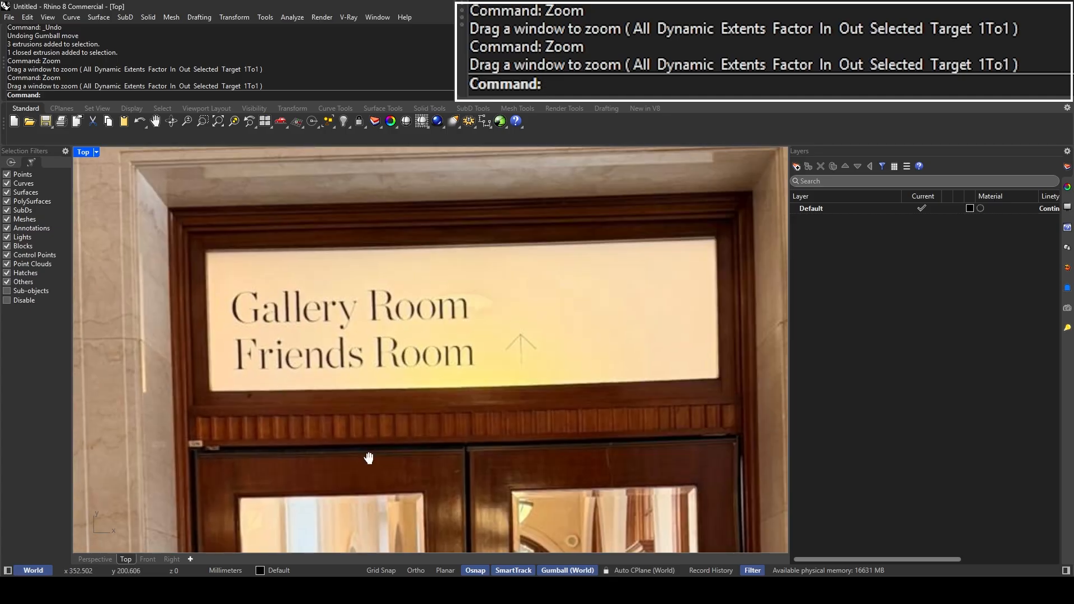
scroll(643, 400, "up", 2)
scroll(679, 445, "down", 1)
right_click_drag(372, 461, 580, 449)
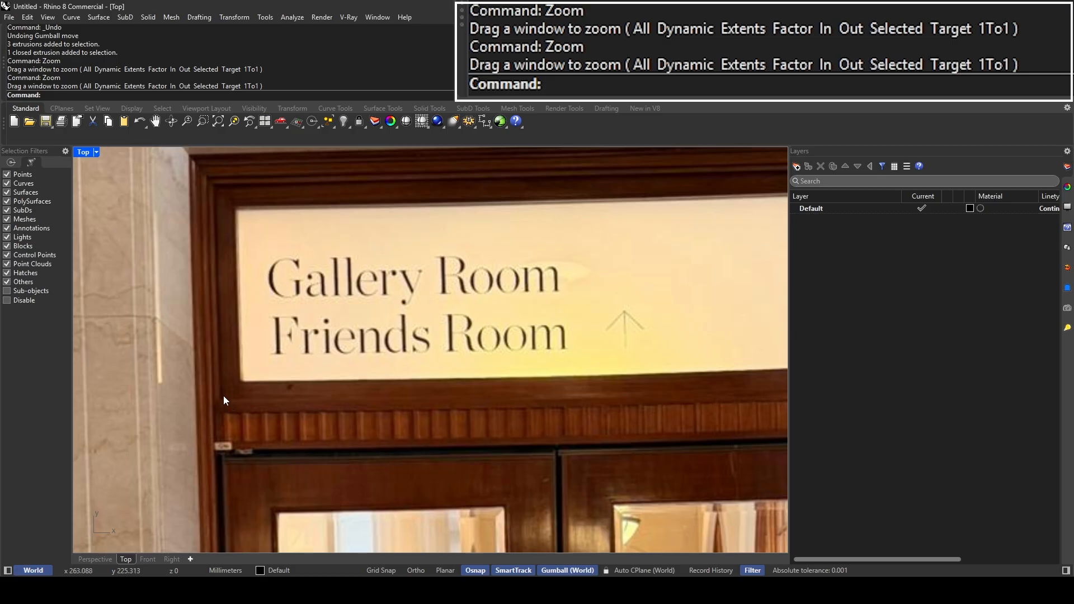
right_click_drag(223, 395, 230, 453)
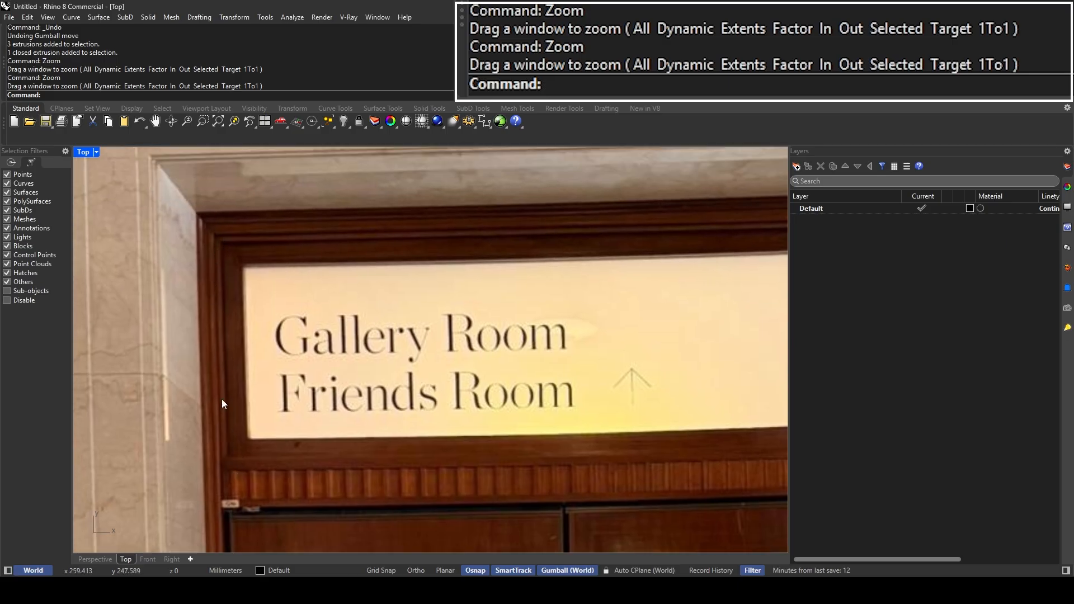
right_click_drag(222, 403, 223, 235, "ctrl")
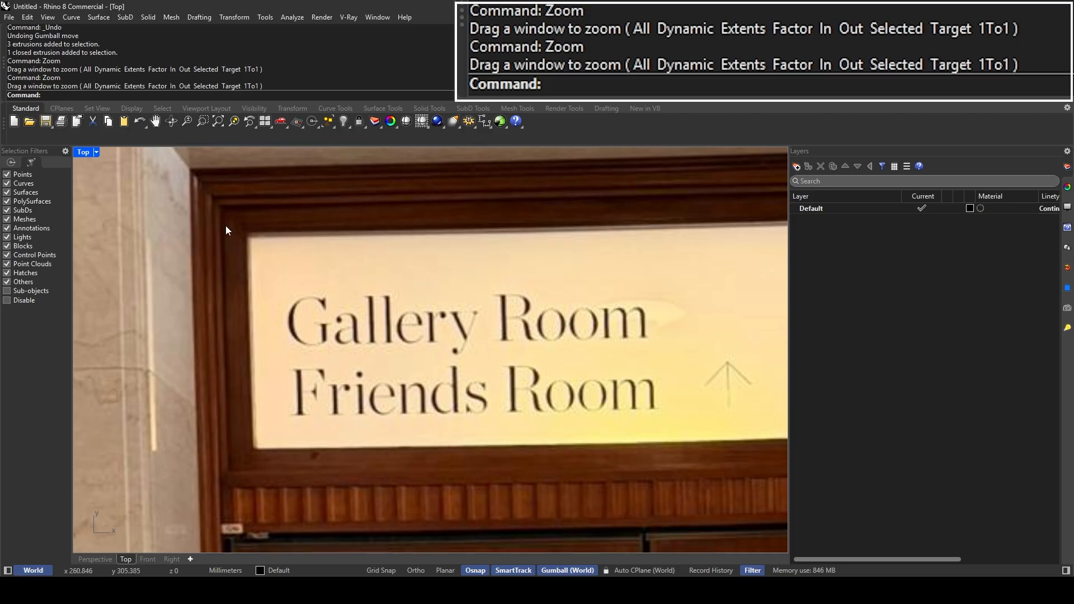
scroll(226, 461, "up", 2)
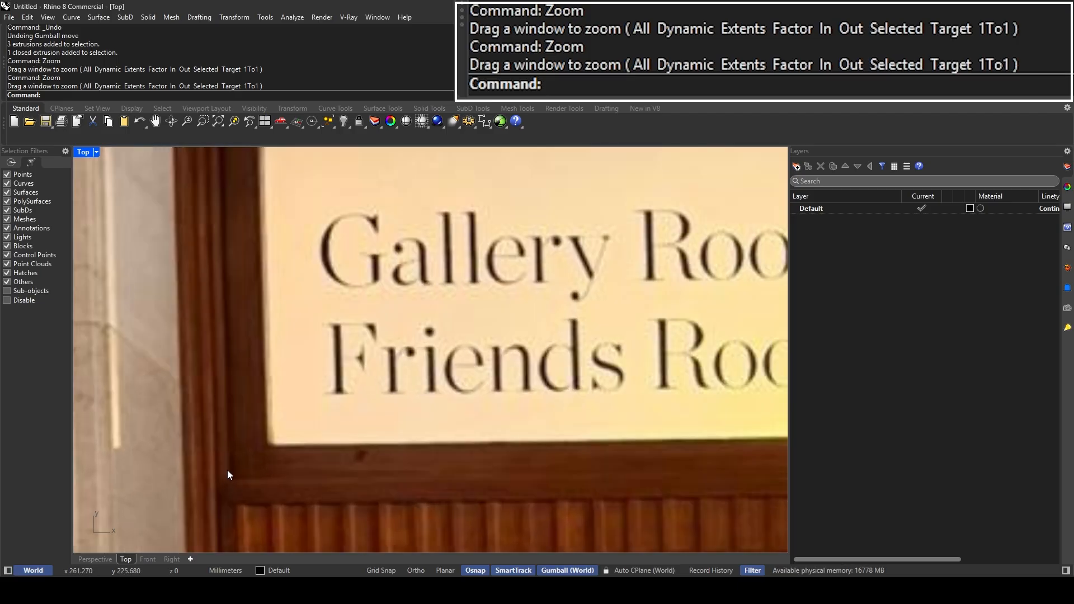
scroll(229, 465, "down", 2)
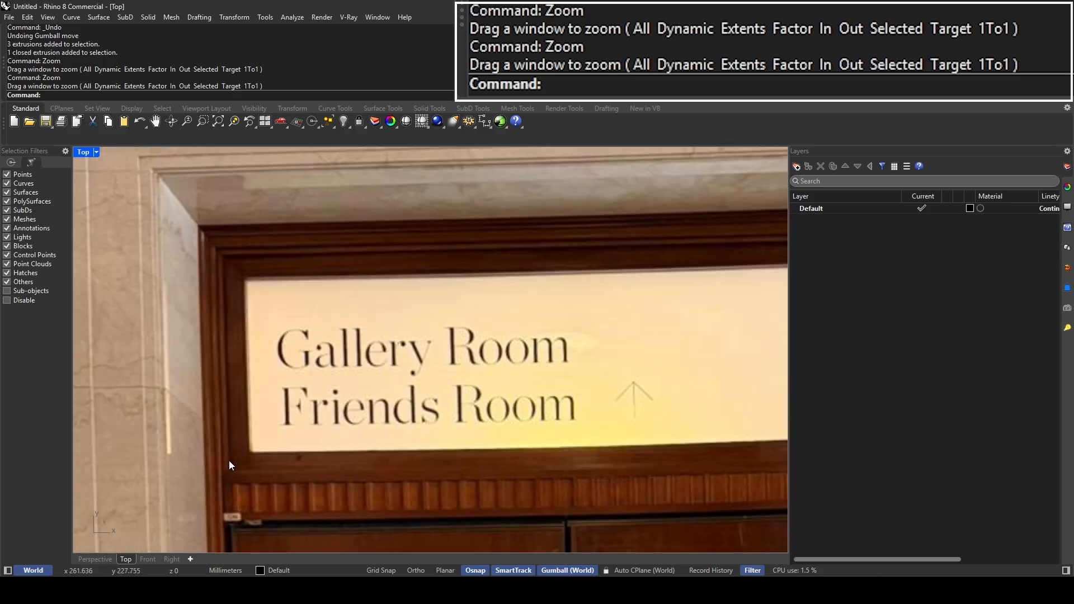
right_click_drag(404, 256, 140, 261)
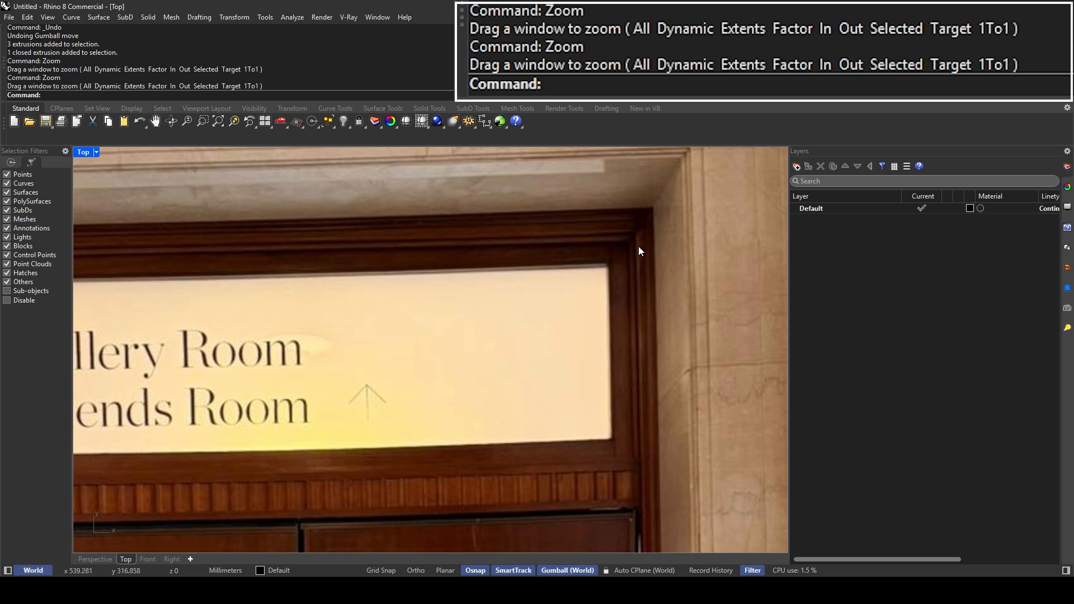
right_click_drag(347, 477, 606, 392)
scroll(249, 385, "up", 4)
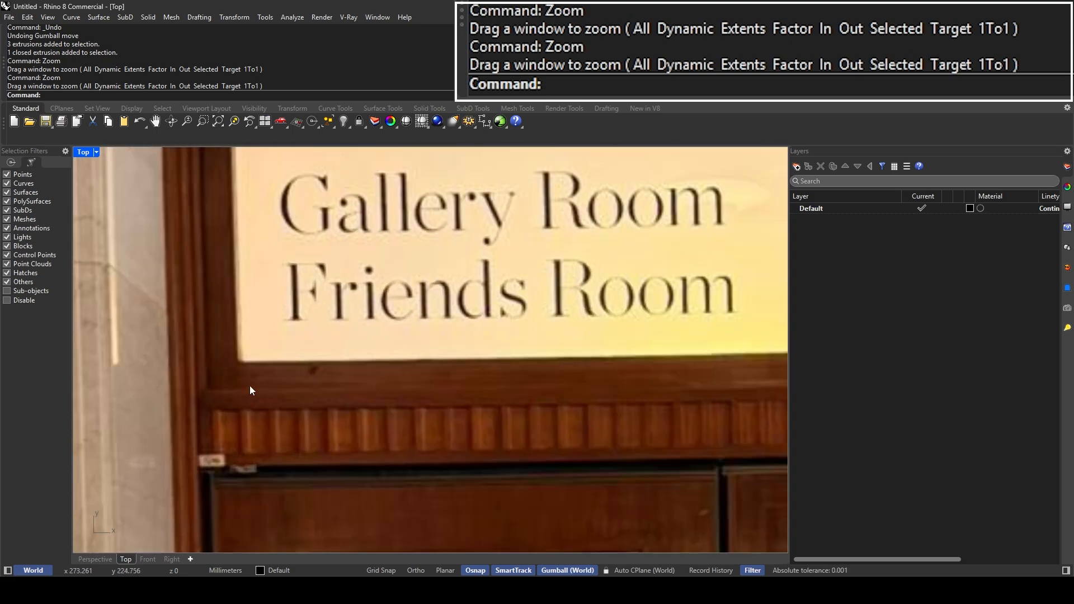
Step: Examine the notebook sketch's dimensions for the upper panel, the rail beneath it and the door leaf, comparing them with the door photo
scroll(250, 385, "down", 6)
scroll(319, 270, "down", 12)
right_click_drag(185, 280, 322, 300)
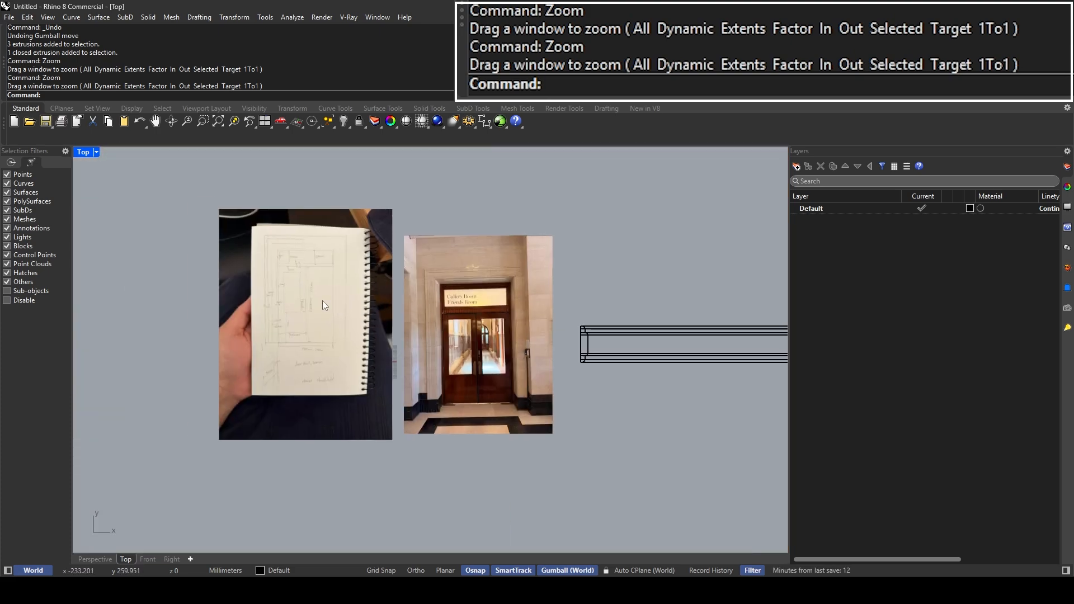
scroll(319, 298, "up", 8)
scroll(336, 232, "up", 4)
scroll(327, 237, "up", 2)
scroll(305, 242, "down", 6)
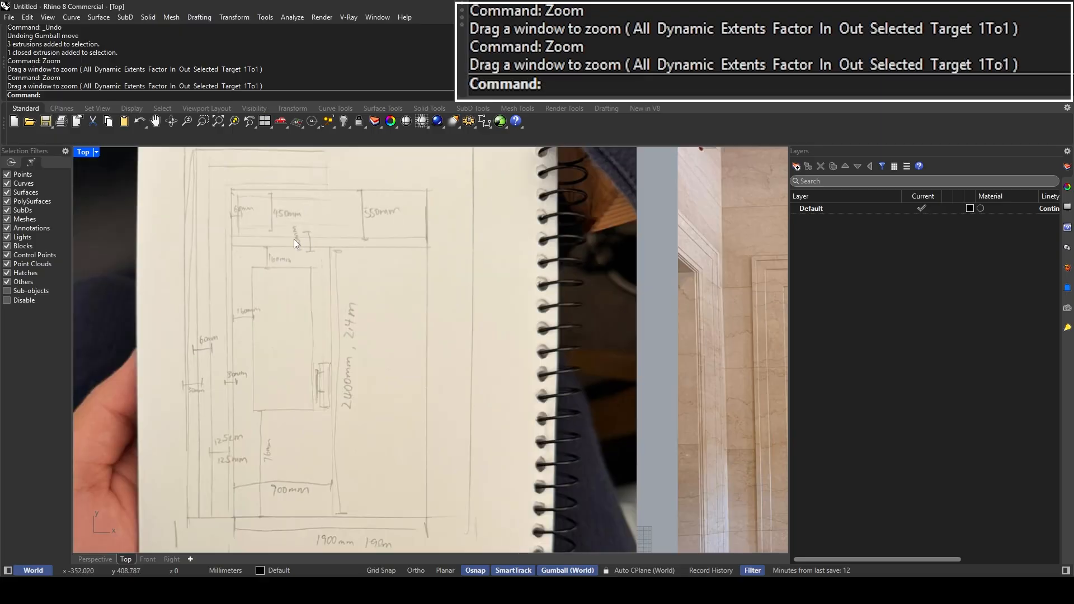
scroll(288, 232, "up", 4)
scroll(294, 242, "down", 6)
right_click_drag(497, 247, 311, 259)
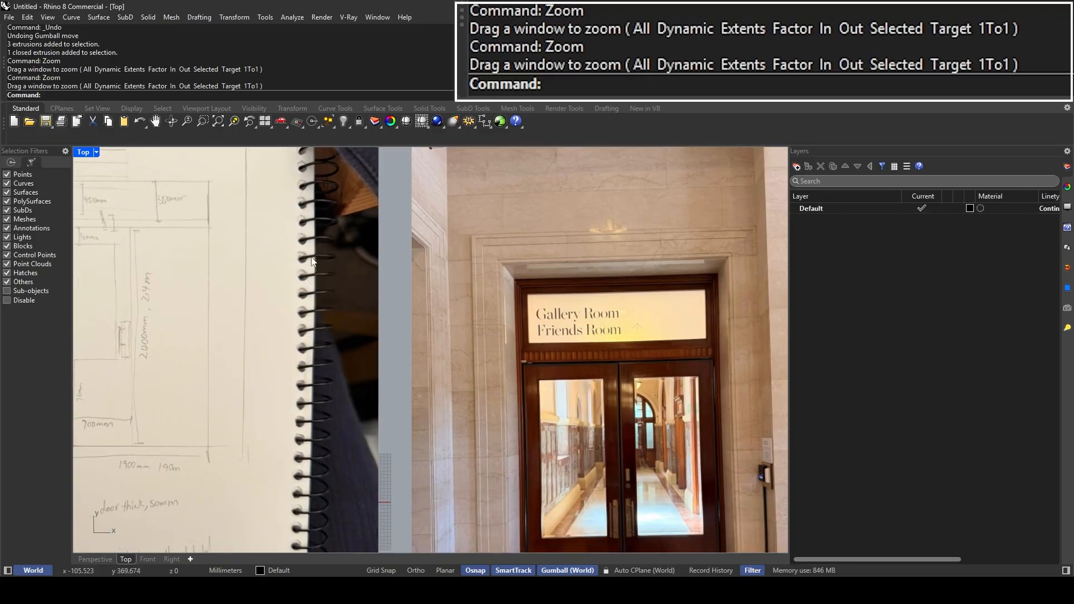
scroll(549, 362, "up", 5)
mouse_move(120, 296)
right_mouse_down()
mouse_move(283, 300)
mouse_move(386, 336)
right_mouse_up()
scroll(290, 246, "up", 4)
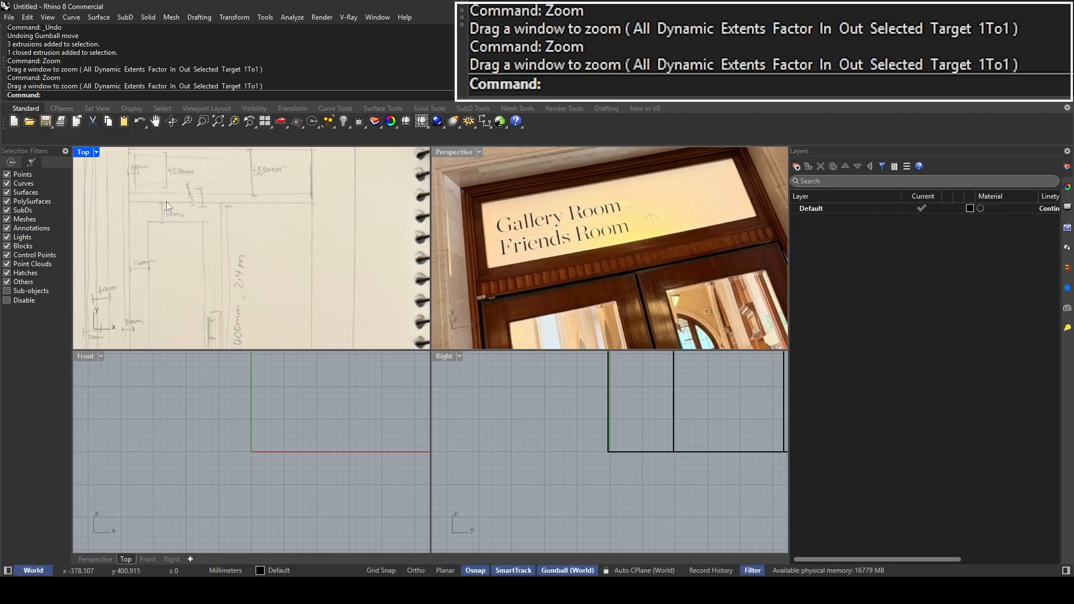
scroll(238, 284, "down", 3)
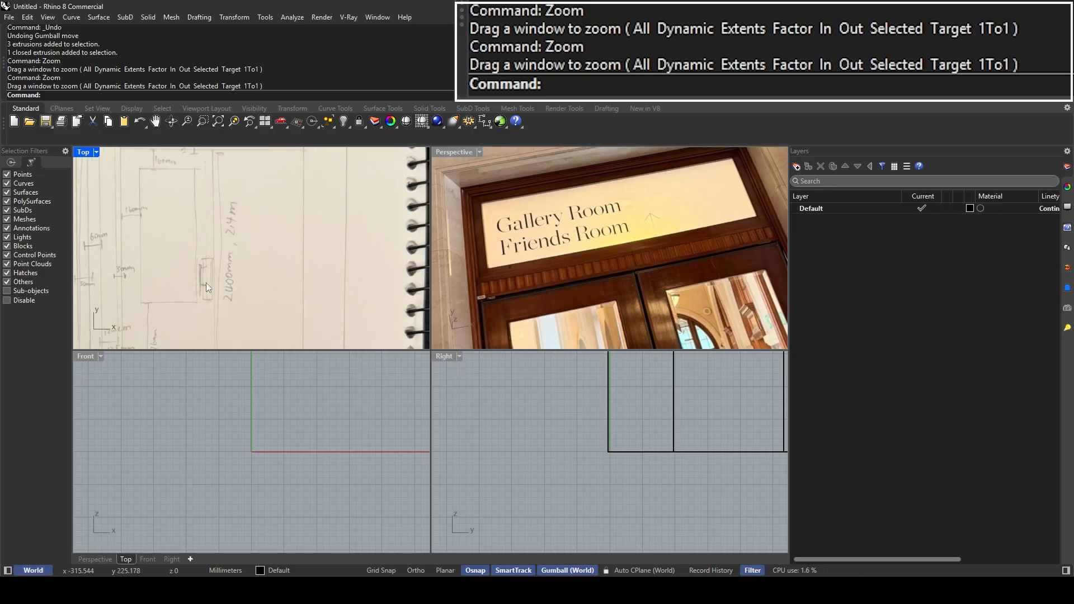
scroll(206, 282, "up", 2)
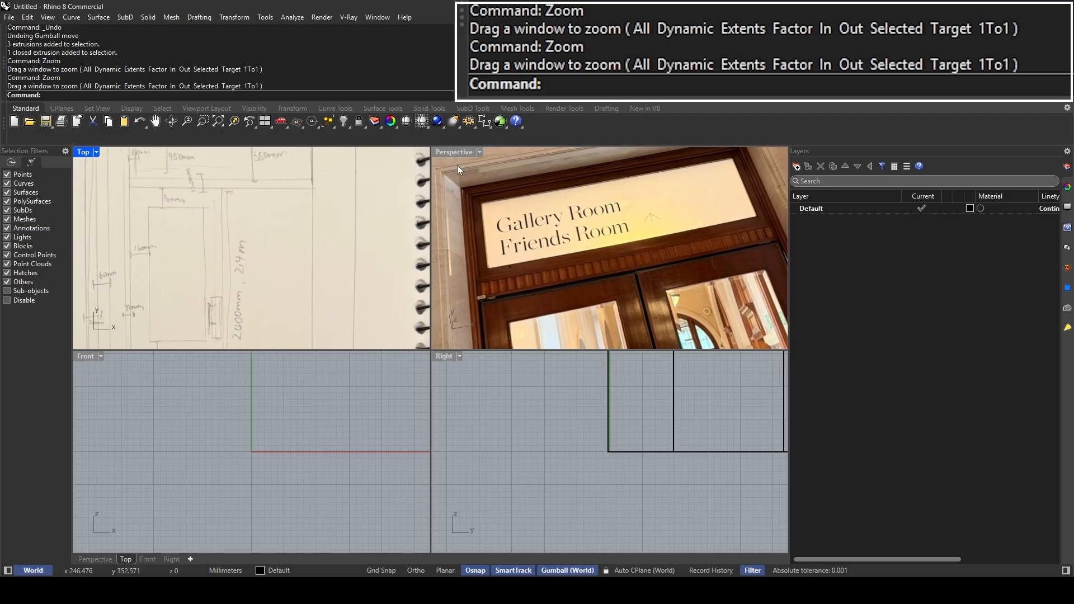
Step: Start a box in a maximized Perspective view, with its base spanning between the inner feet of the two uprights
double_click(457, 151)
scroll(270, 248, "down", 3)
right_click_drag(270, 249, 398, 368)
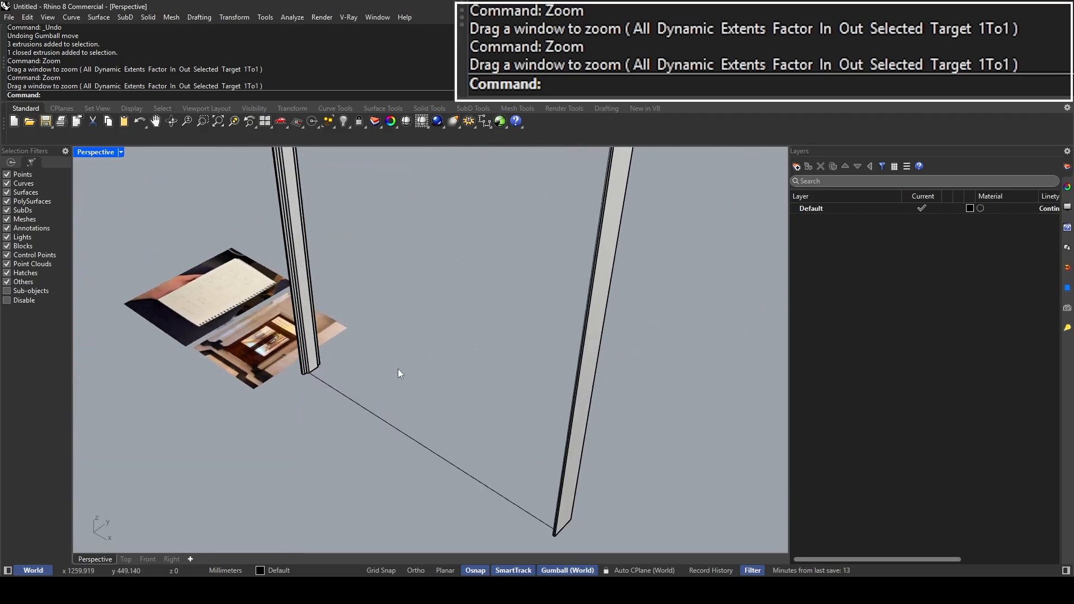
type("Box")
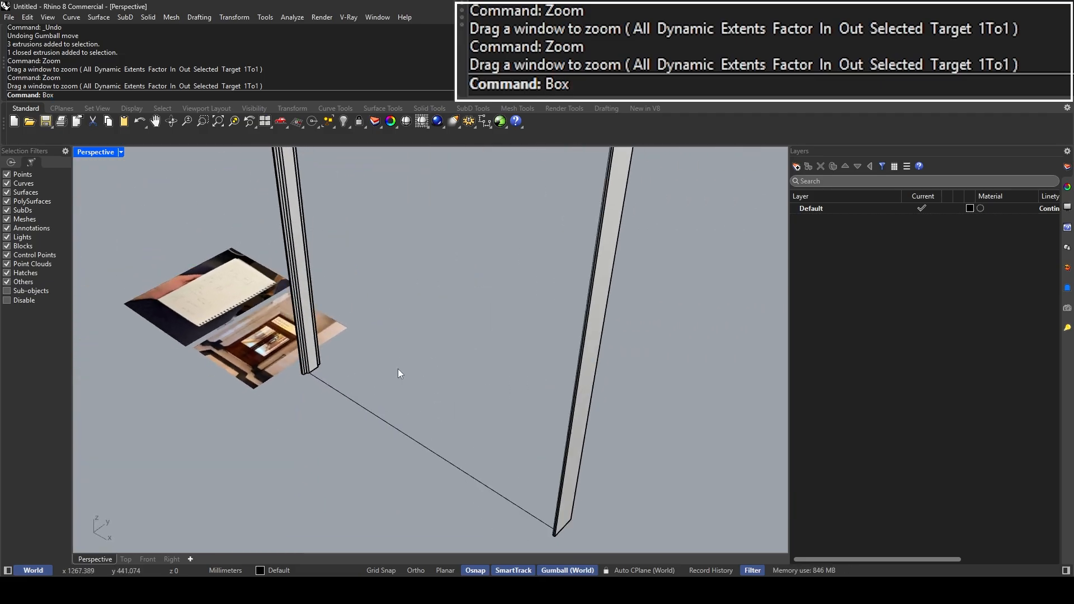
key("Return")
right_click_drag(404, 366, 389, 349)
scroll(313, 372, "up", 8)
left_click(273, 388)
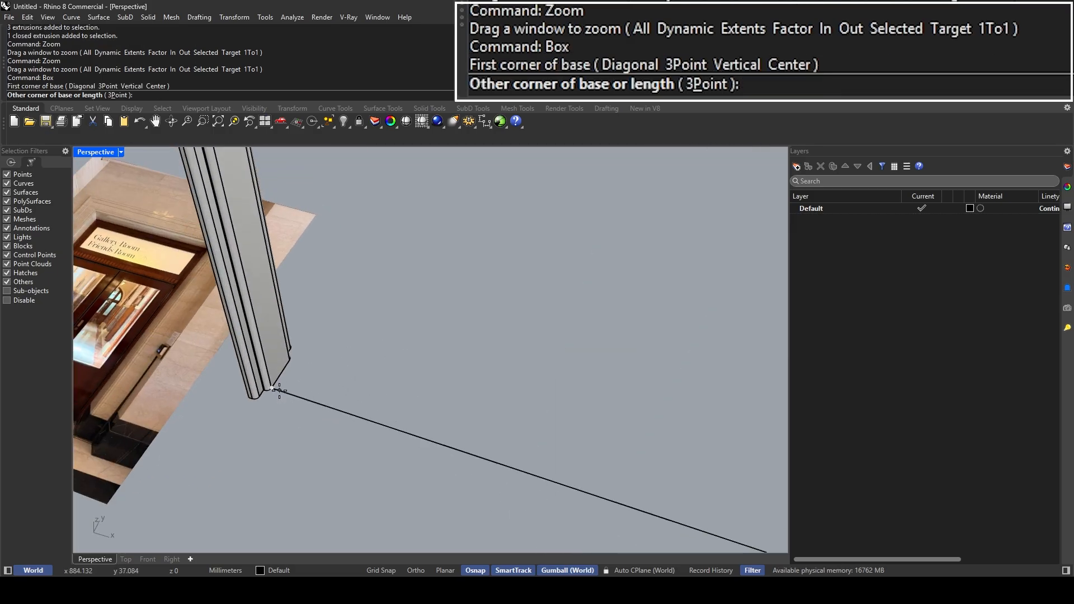
right_click_drag(280, 386, 539, 355)
scroll(515, 346, "up", 5)
scroll(515, 346, "up", 2)
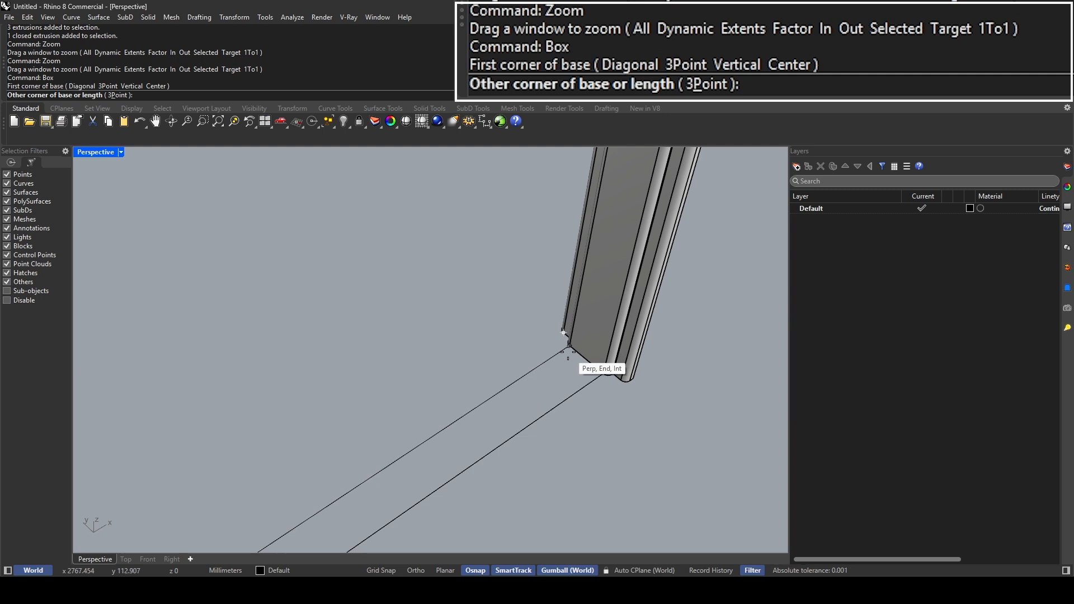
left_click(568, 347)
Step: Give the box between the uprights a height of 120 mm
right_click_drag(546, 355, 434, 309)
scroll(434, 309, "down", 7)
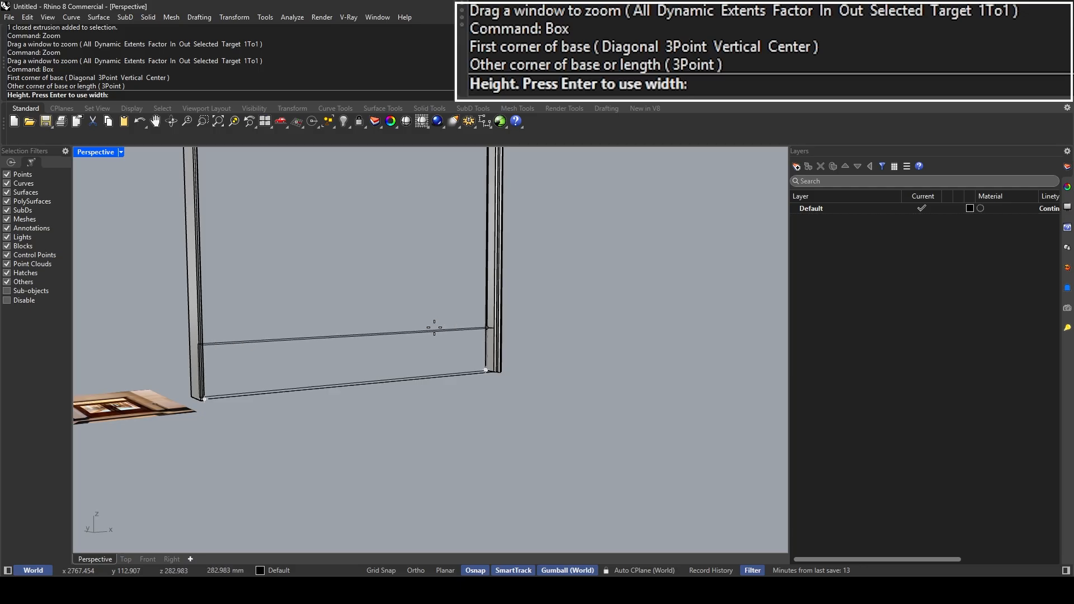
scroll(434, 327, "up", 3)
scroll(437, 341, "down", 1)
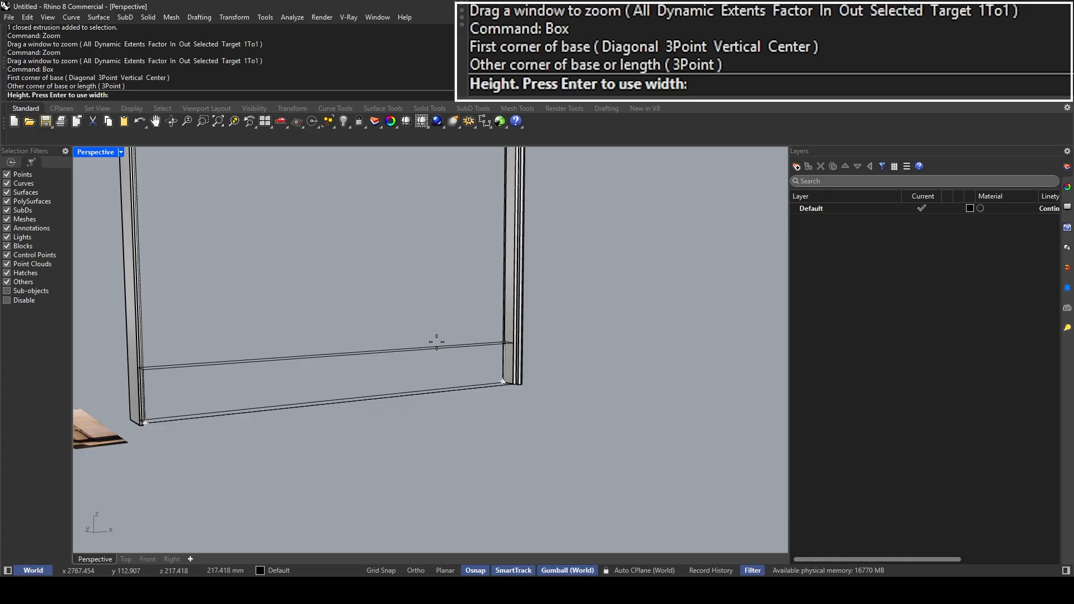
type("120")
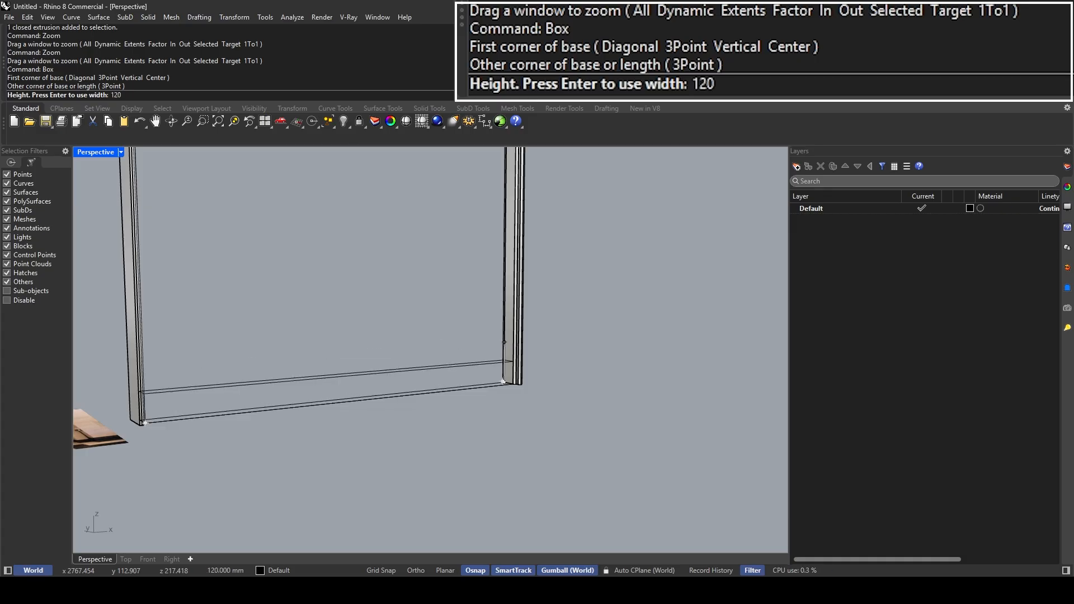
key("Return")
Step: Move the crosspiece box up 2400 mm between the uprights with the Gumball and deselect it
right_click_drag(436, 335, 428, 387)
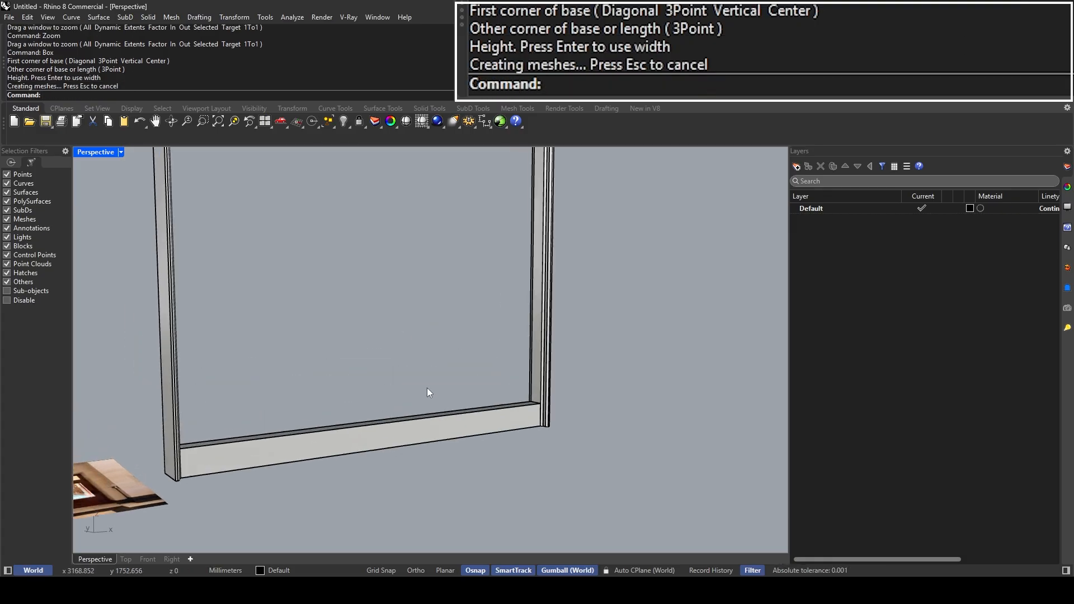
left_click(417, 419)
left_click(380, 402)
type("2400")
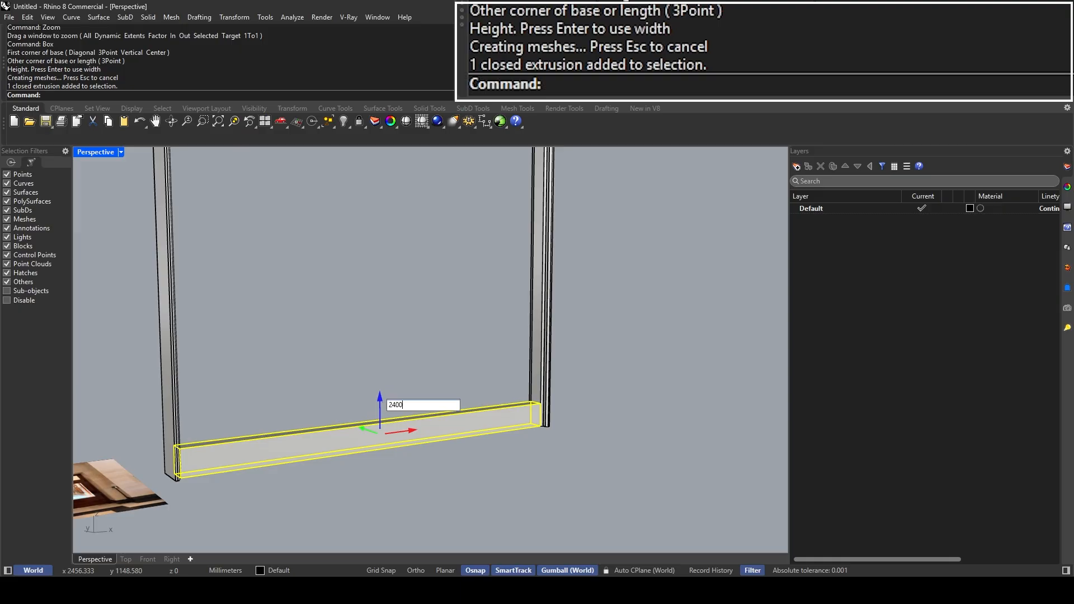
key("Return")
scroll(391, 310, "down", 5)
scroll(388, 309, "up", 3)
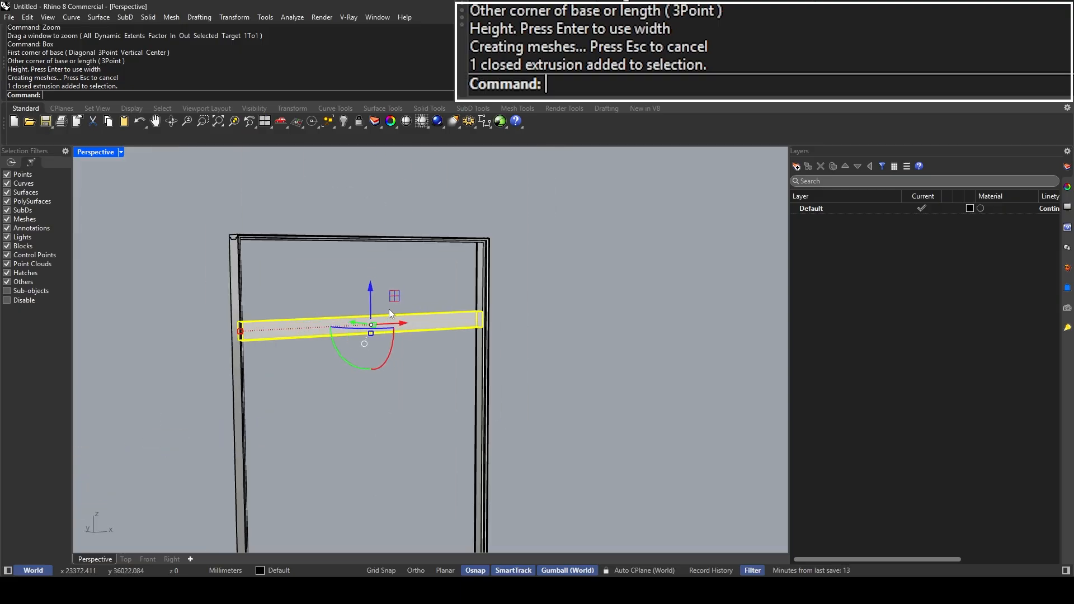
key("Escape")
Step: Compare the door photo's sign panel and fluted strip with the modelled frame's upper opening and crosspiece
right_click_drag(388, 309, 336, 445)
scroll(446, 277, "down", 3)
scroll(352, 435, "up", 10)
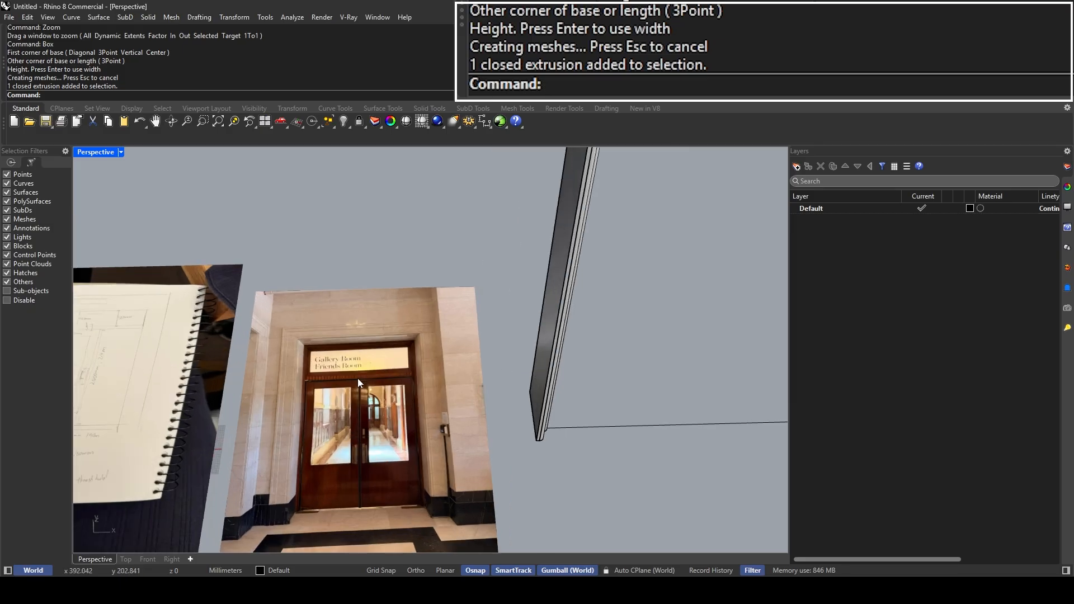
scroll(276, 378, "down", 3)
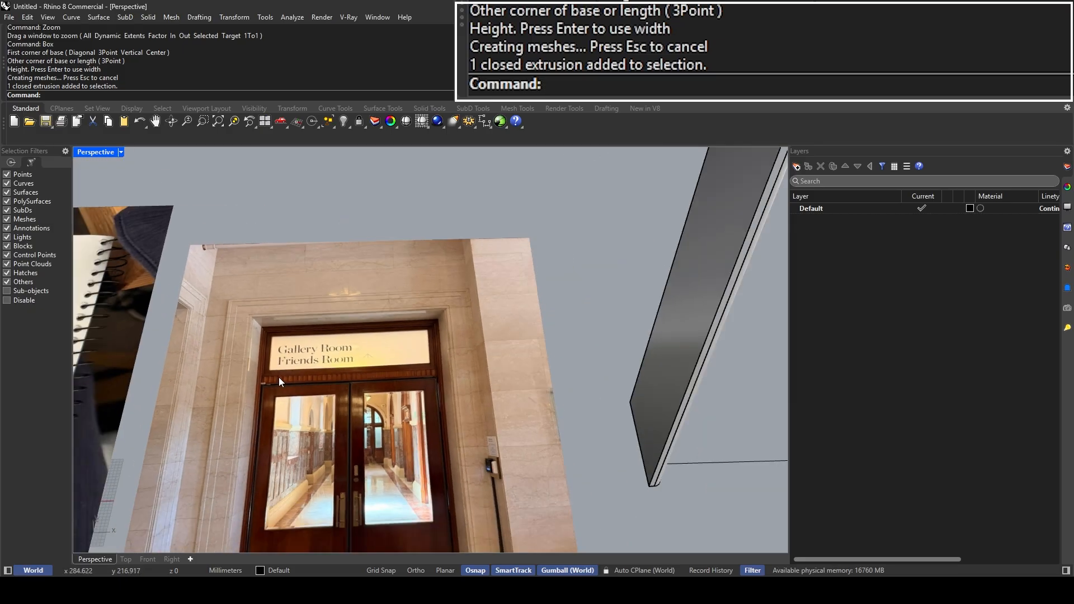
type("z")
key("Return")
left_click_drag(278, 377, 241, 361)
scroll(367, 357, "down", 6)
right_click_drag(485, 355, 565, 363, "shift")
scroll(367, 357, "down", 3)
scroll(375, 387, "up", 4)
scroll(352, 364, "down", 8)
scroll(296, 347, "down", 5)
right_click_drag(296, 347, 240, 296, "shift")
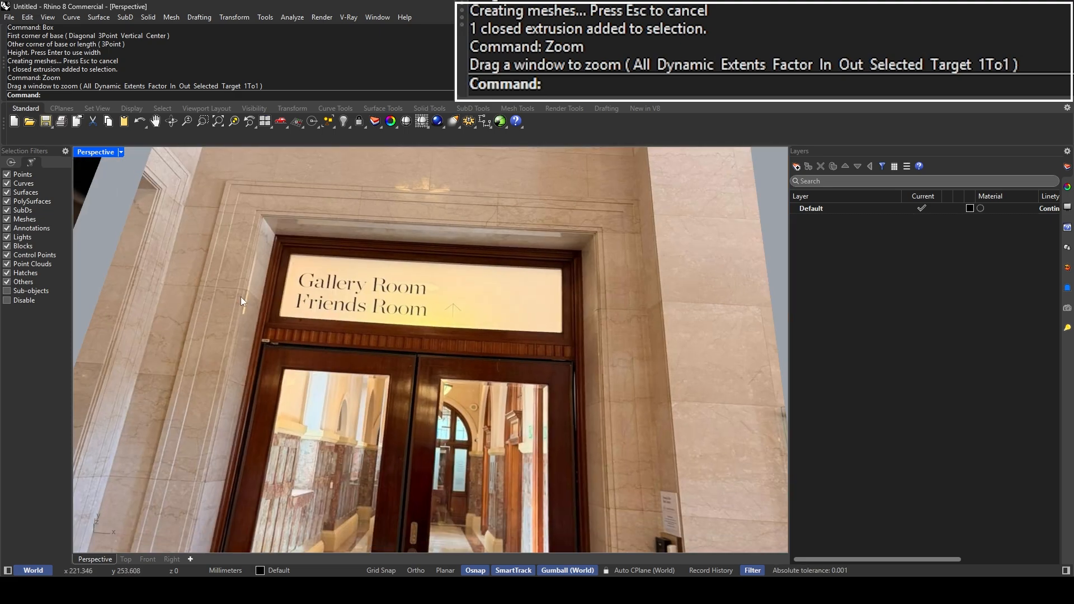
scroll(279, 319, "up", 5)
scroll(264, 344, "down", 10)
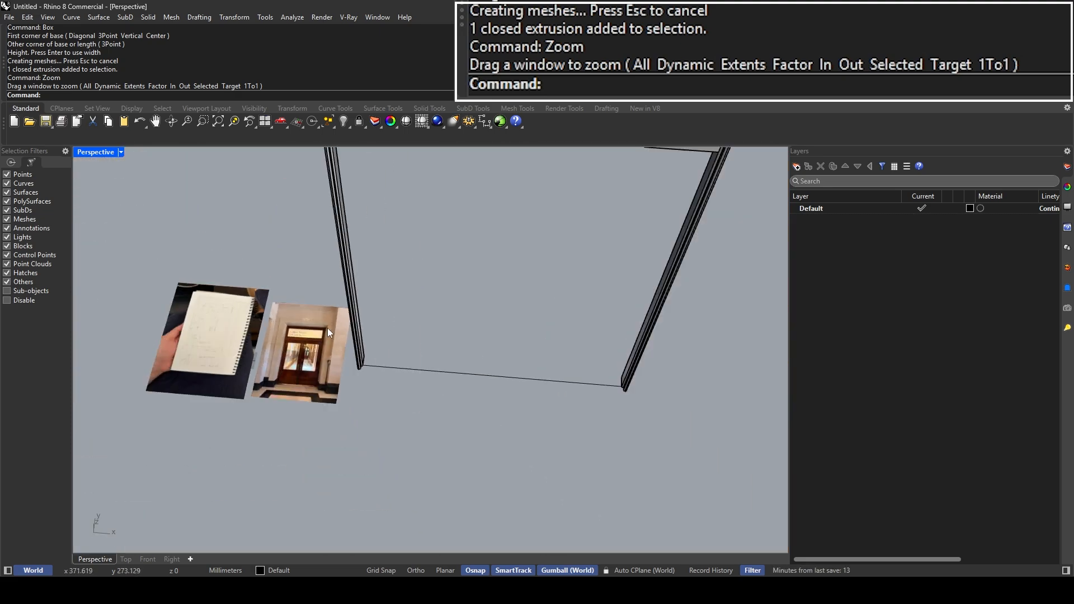
scroll(382, 354, "down", 3)
right_click_drag(382, 355, 351, 355)
scroll(323, 292, "up", 6)
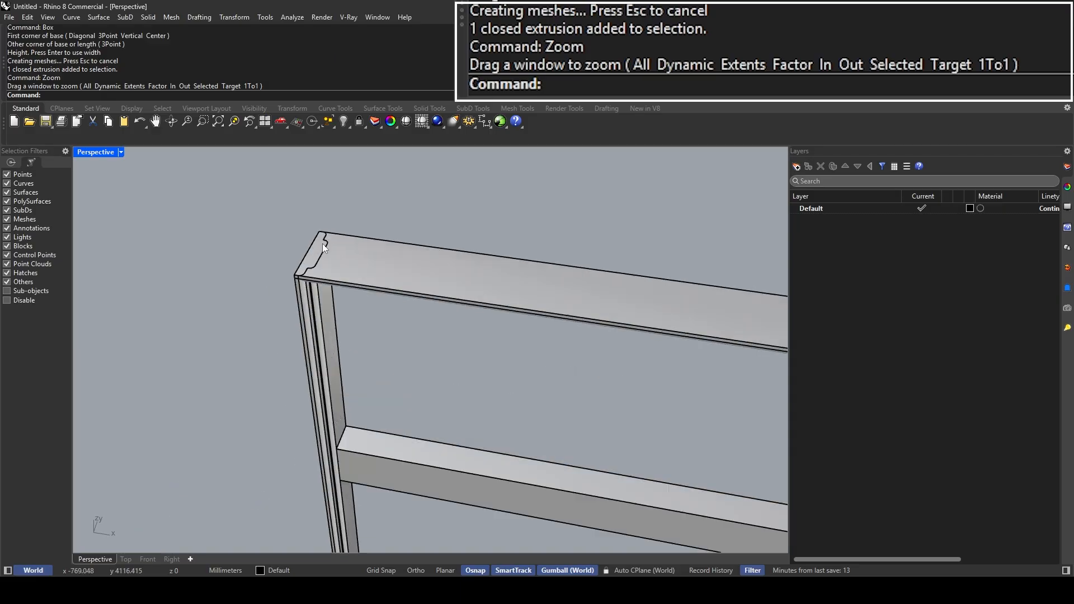
right_click_drag(373, 434, 358, 321, "shift")
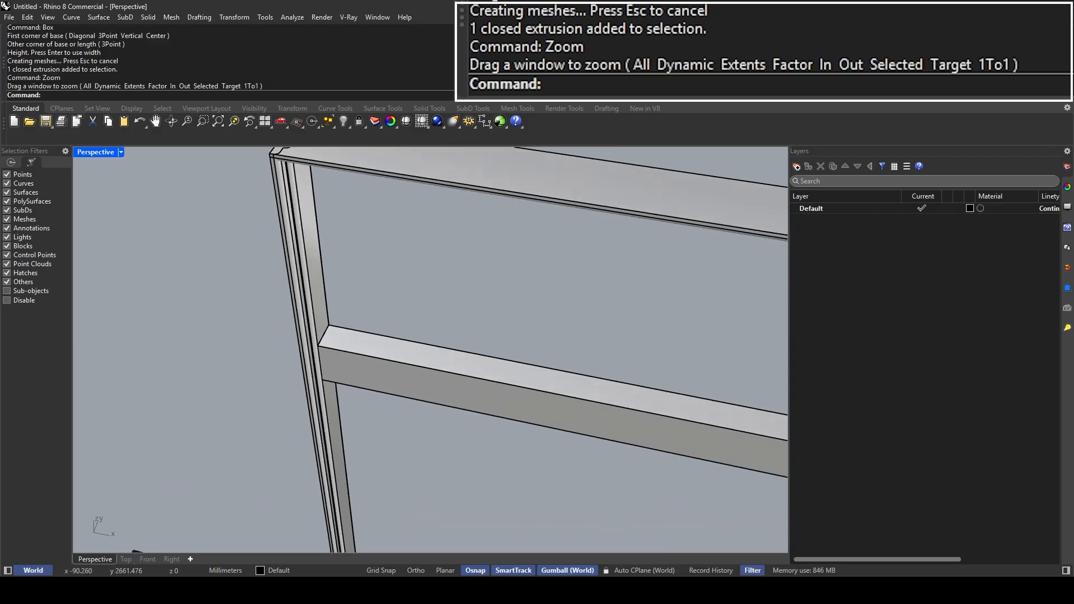
type("rec")
key("Return")
key("Escape")
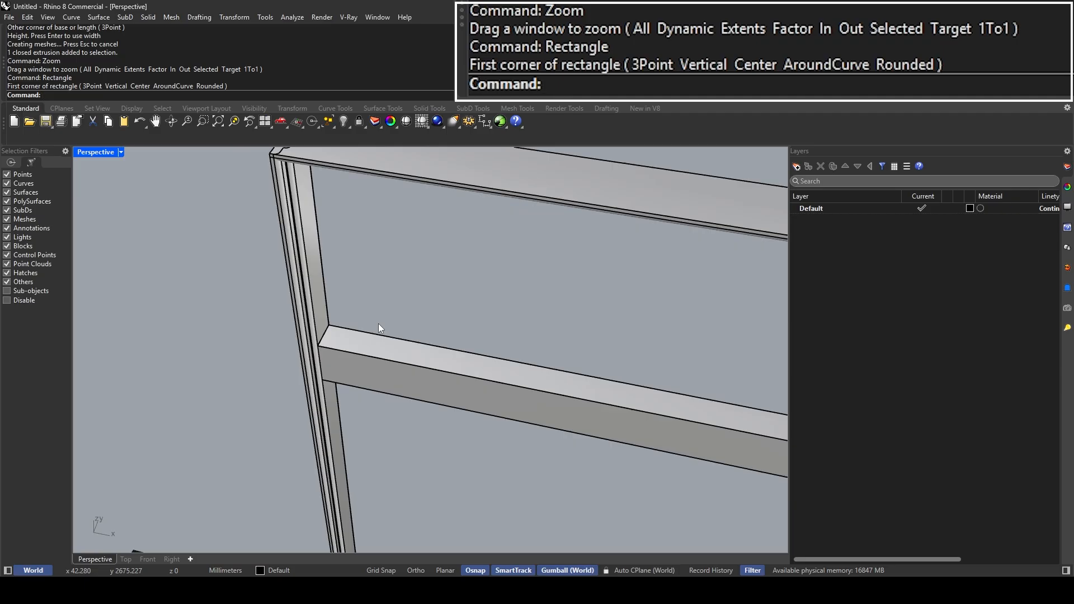
Step: Draw a narrow rectangle across the full depth of the crosspiece's top face, against the upright, and select it
type("rec")
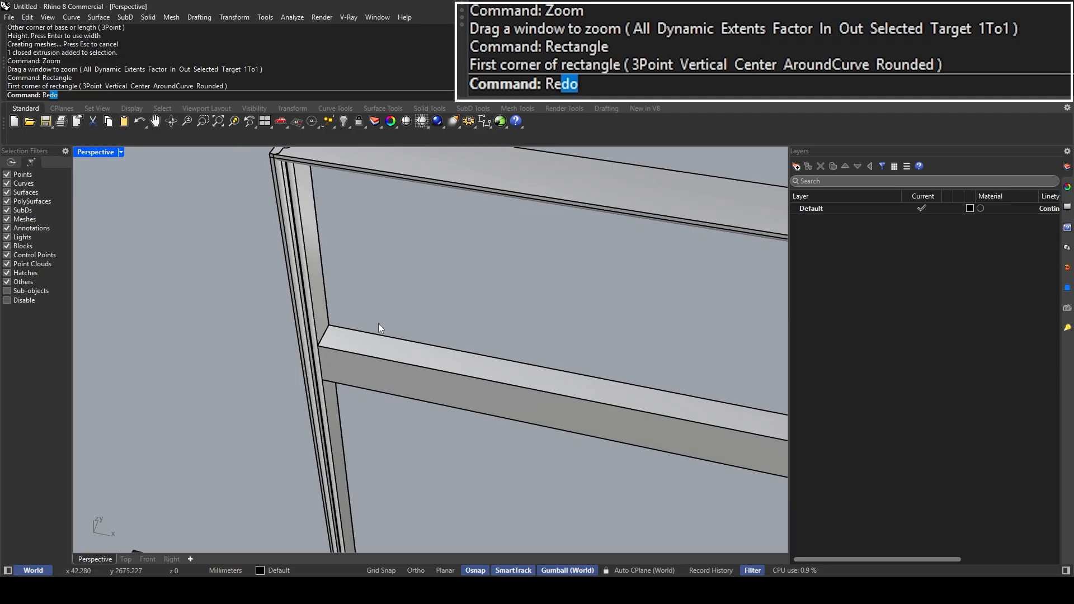
key("Return")
left_click(329, 325)
scroll(324, 335, "up", 4)
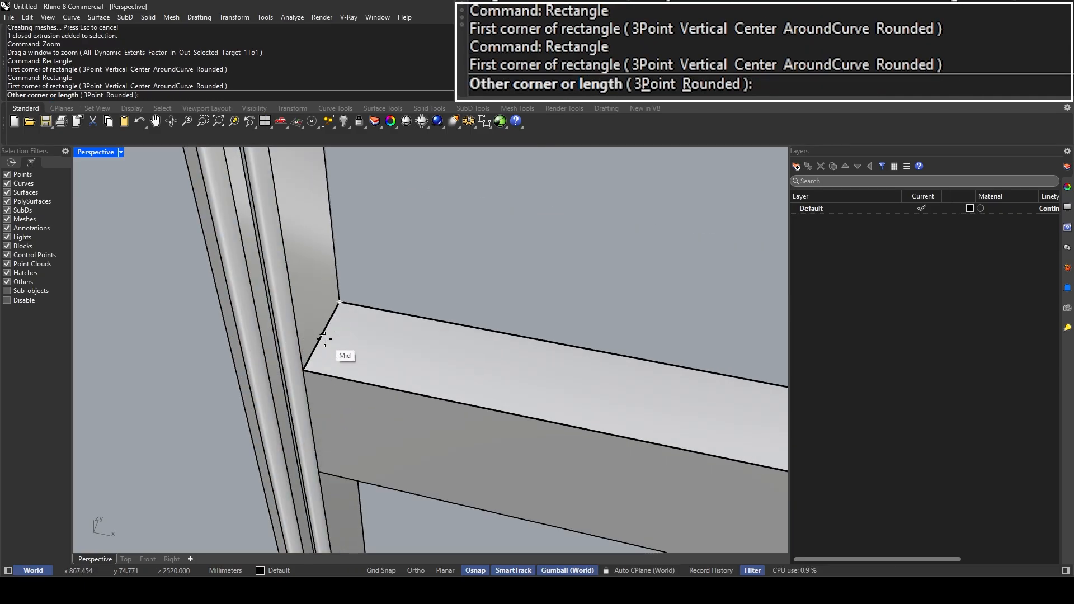
left_click(324, 375)
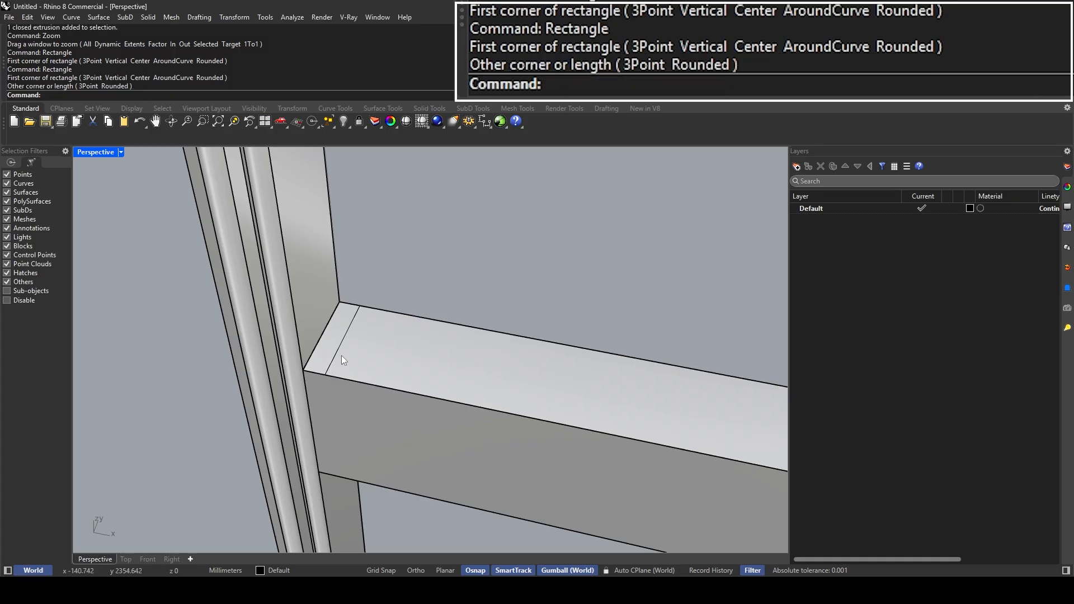
left_click(339, 353)
left_click(339, 353)
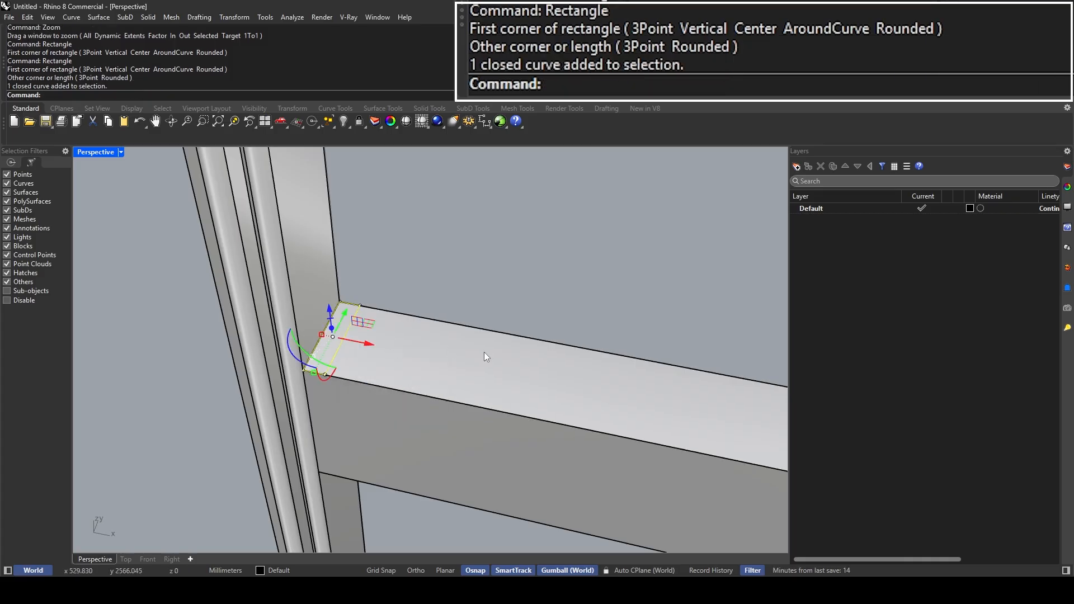
Step: Examine the door photo's wooden frame around the sign panel and the fluted strip beneath it
scroll(484, 351, "down", 5)
scroll(404, 410, "up", 10)
scroll(397, 367, "up", 8)
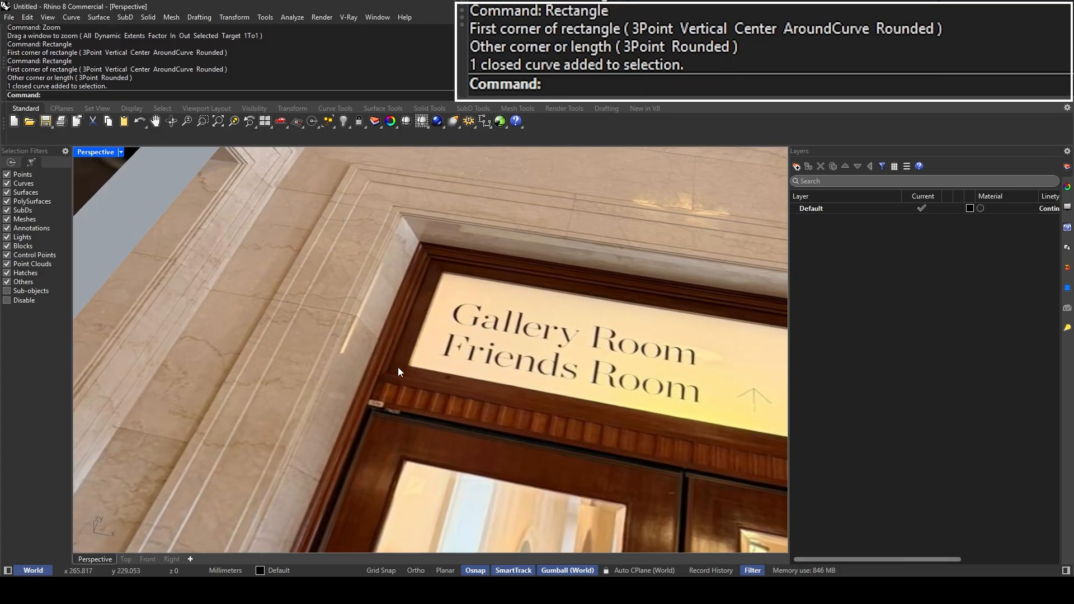
scroll(358, 373, "up", 4)
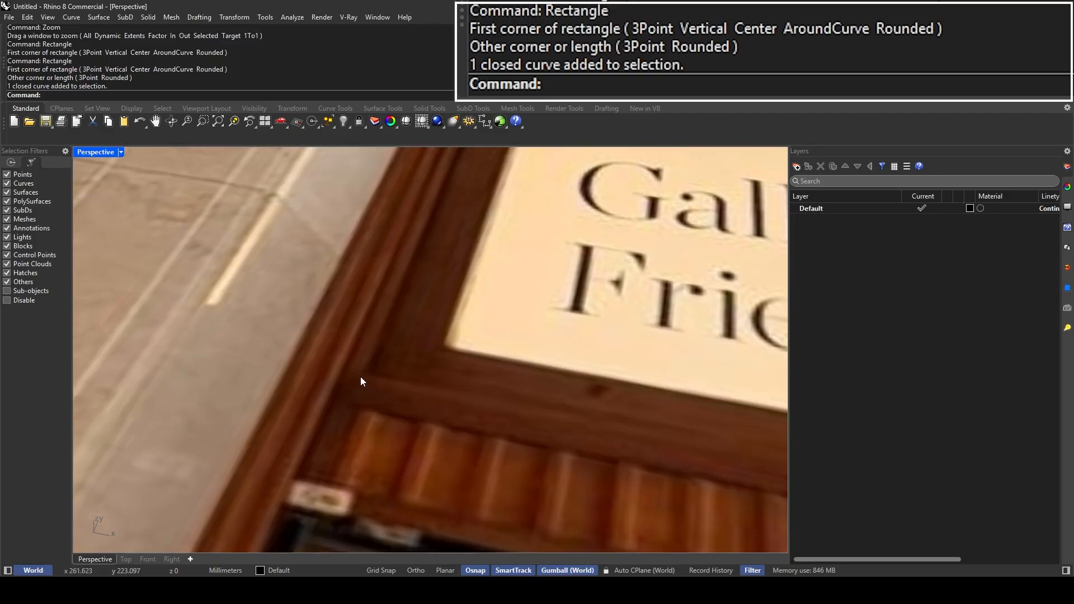
scroll(288, 362, "down", 6)
scroll(333, 371, "up", 8)
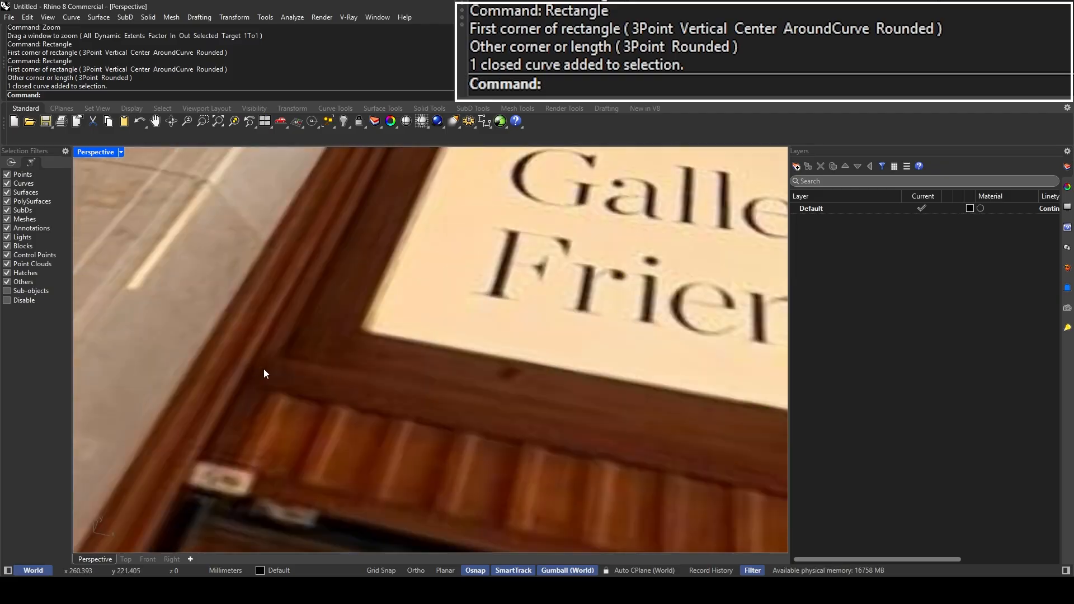
scroll(280, 360, "down", 6)
scroll(267, 376, "up", 3)
scroll(271, 378, "down", 6)
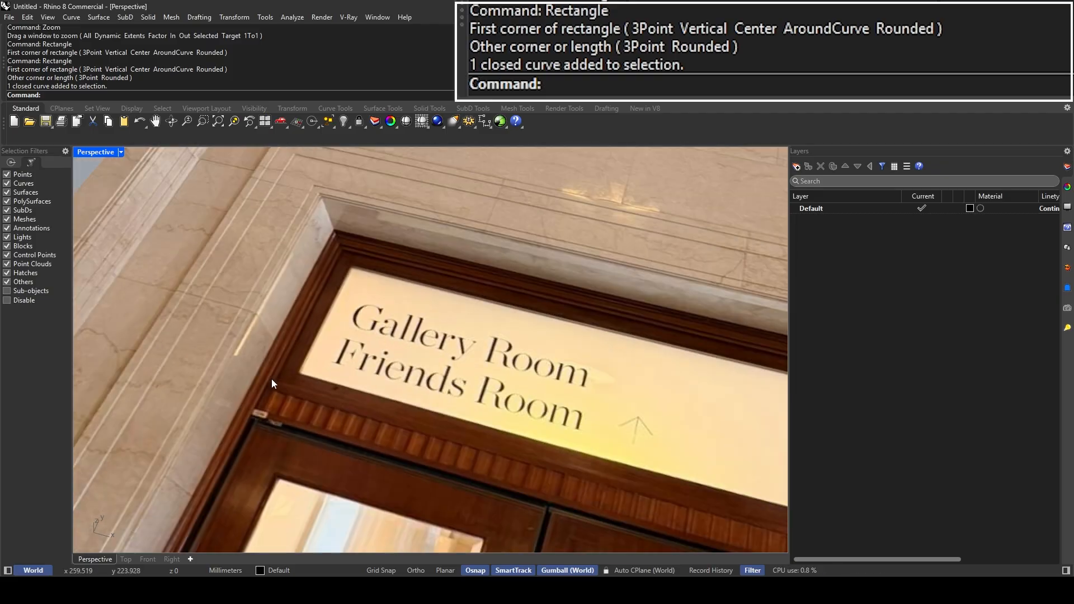
scroll(277, 374, "down", 8)
scroll(307, 280, "up", 8)
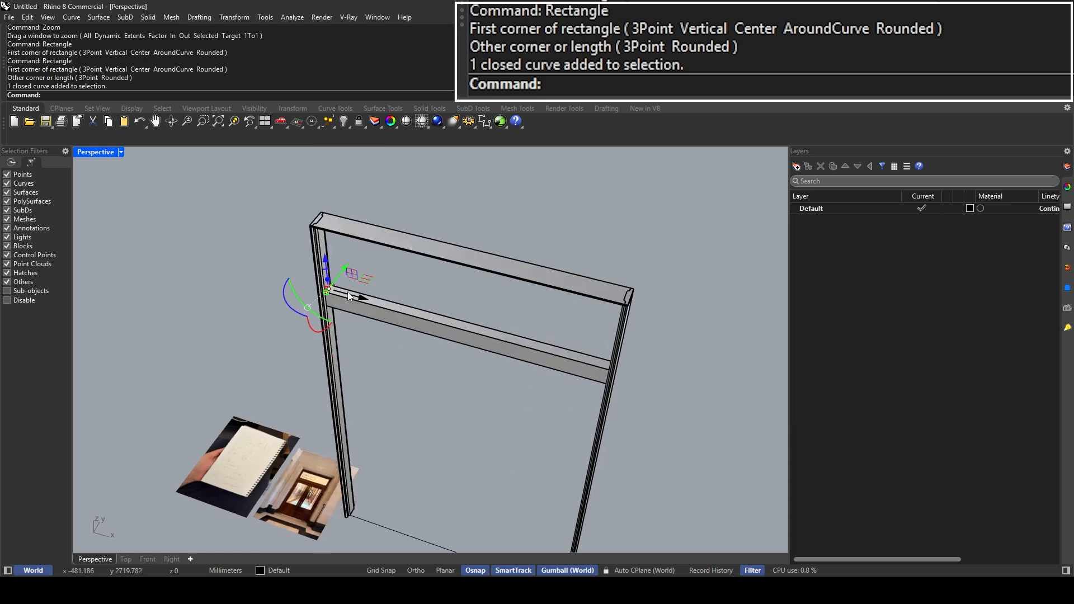
Step: Raise the rectangle above the crosspiece along the upright's inner face and widen it to 60 mm with Scale1D
right_click_drag(311, 272, 335, 280)
left_click_drag(340, 305, 331, 237)
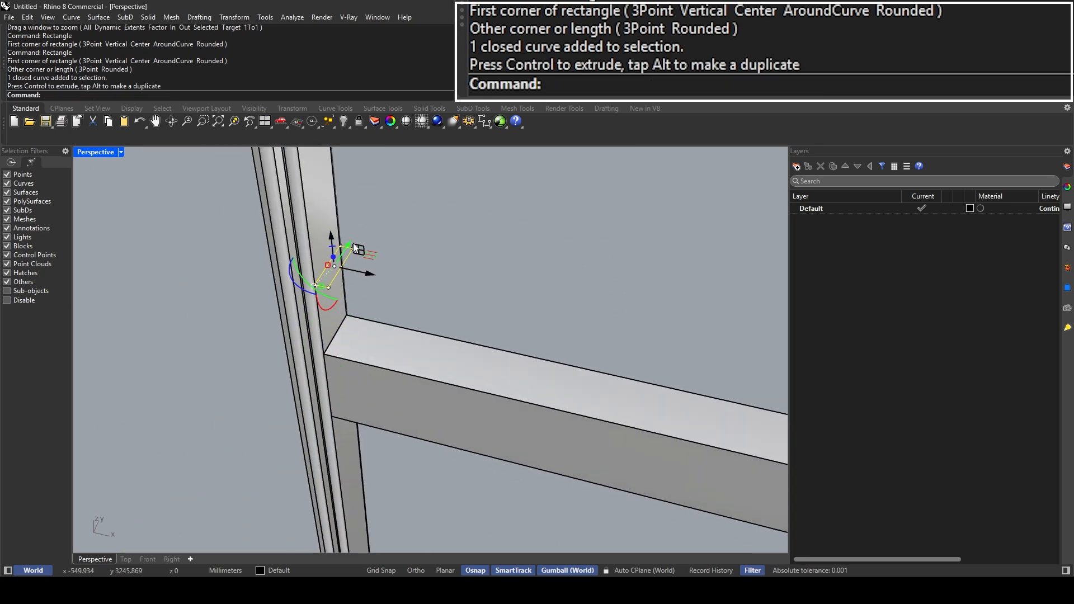
type("Scale1D")
key("Return")
left_click(341, 246)
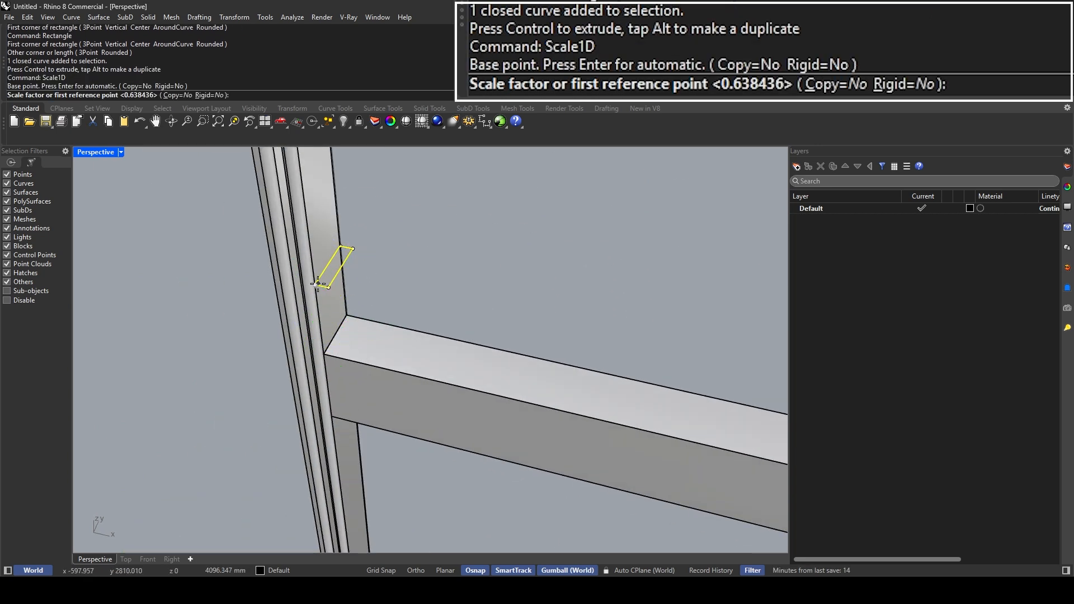
left_click(328, 286)
type("60")
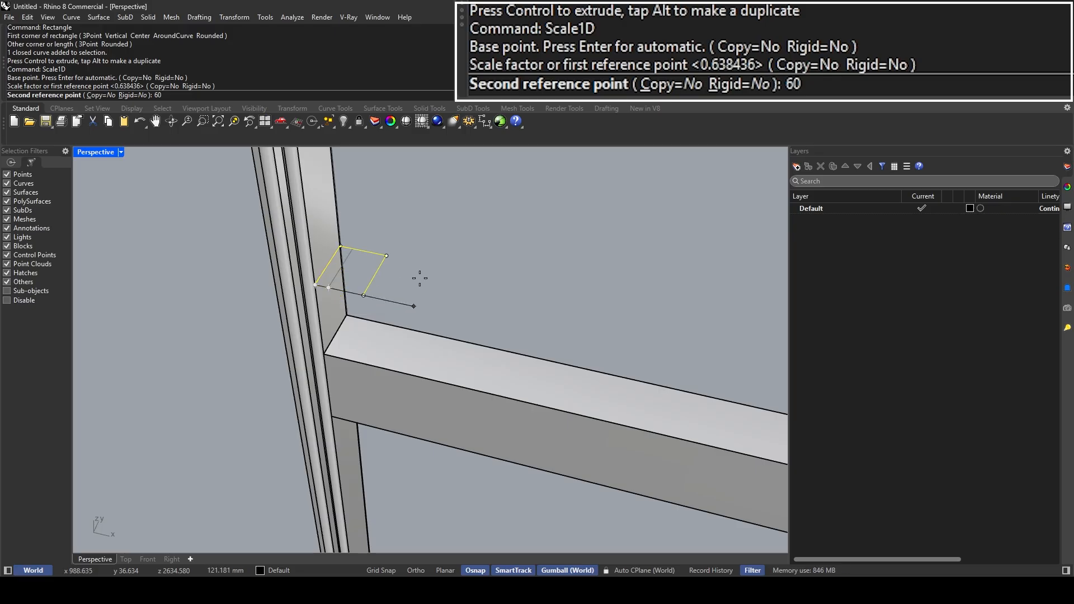
key("Return")
key("Escape")
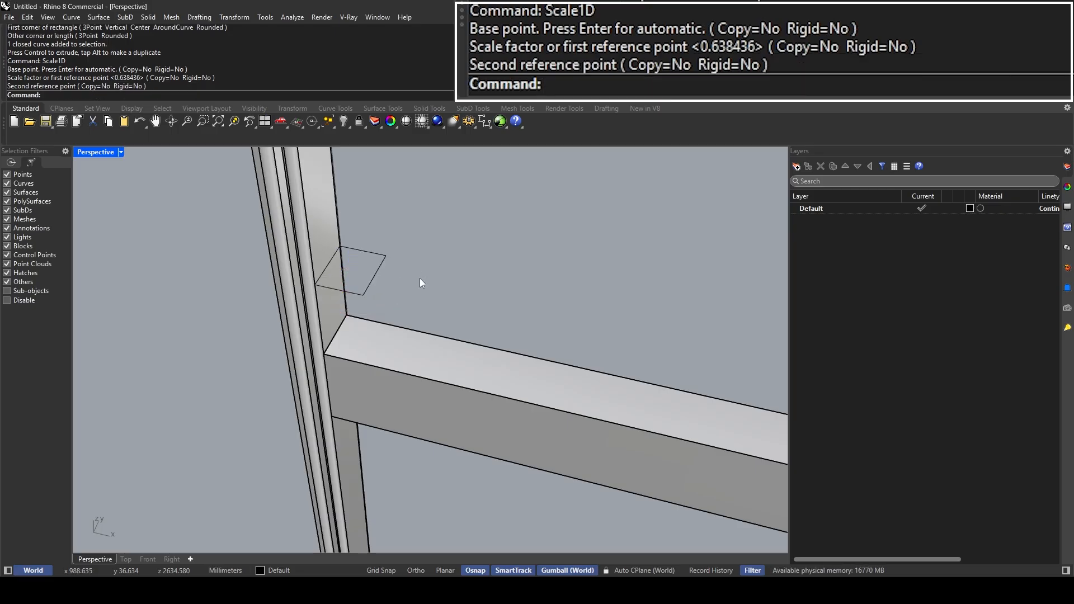
Step: Inspect the wooden border between the outer moulding and the sign panel in the door photo
scroll(420, 277, "down", 10)
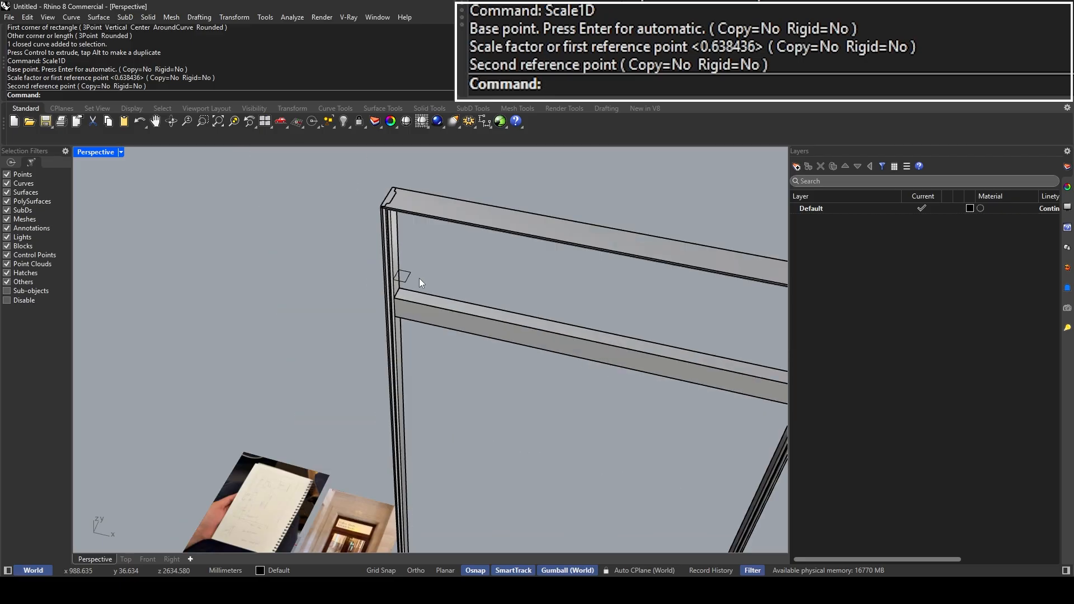
right_click_drag(419, 277, 424, 224)
scroll(373, 466, "up", 4)
scroll(369, 476, "up", 6)
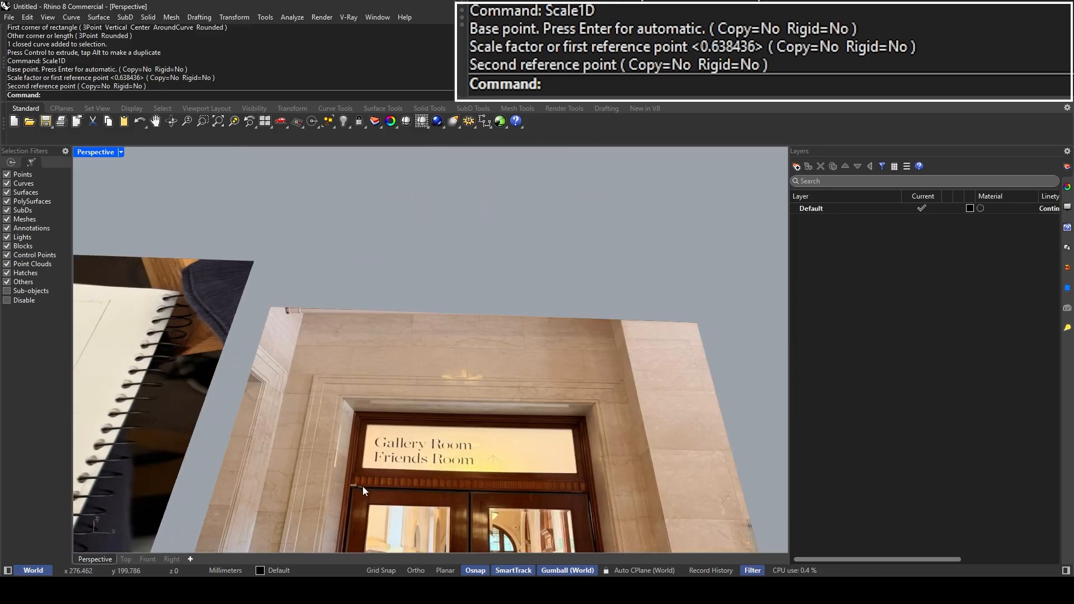
type("dis")
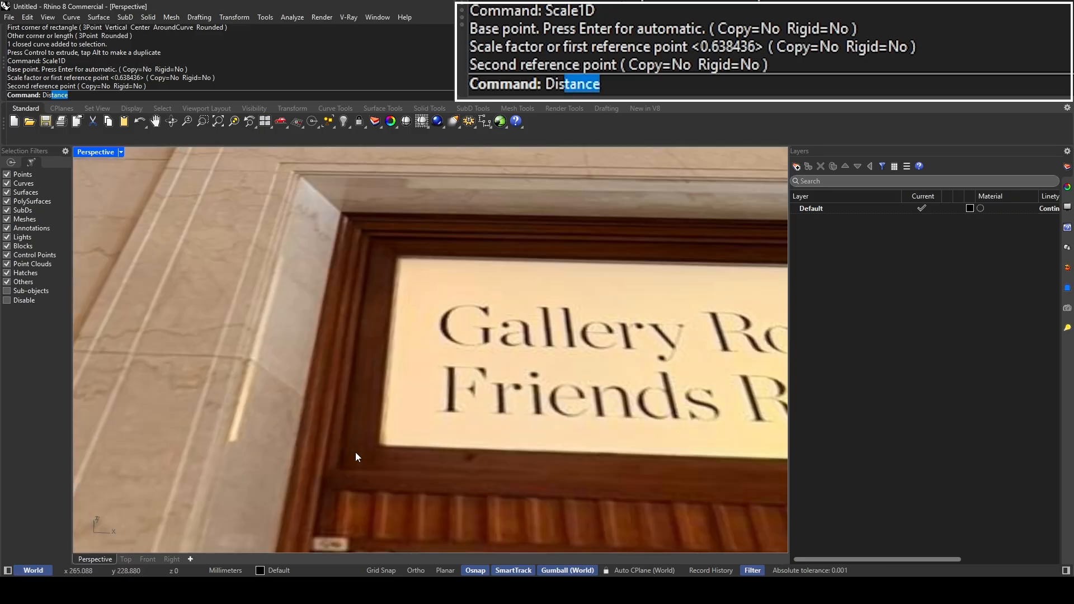
key("Return")
key("Escape")
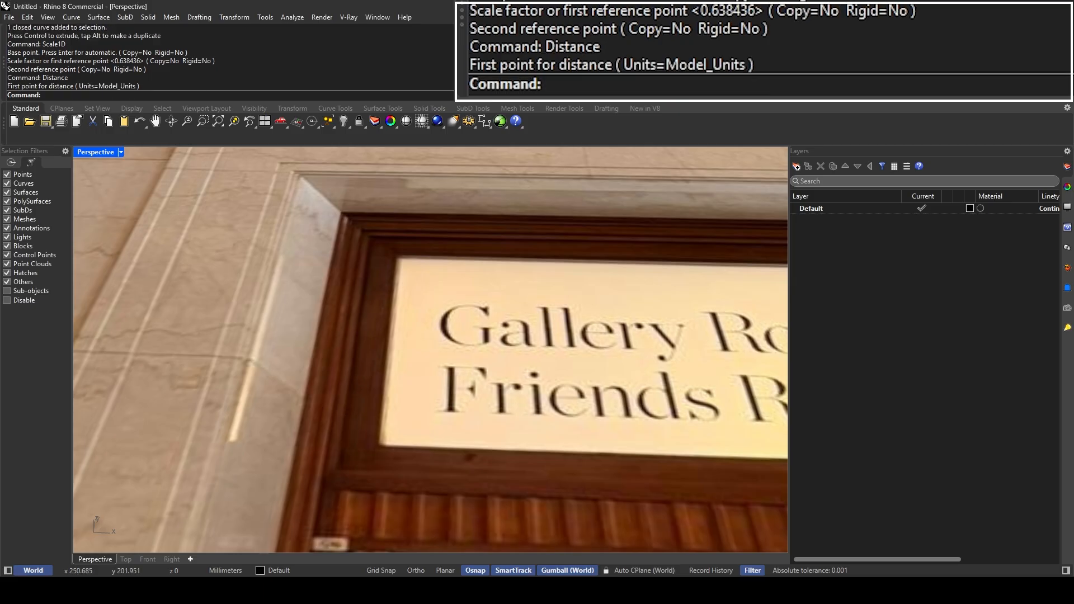
Step: Switch to Snipping Tool, capture the photo's sign panel corner and maximize the snip window
key("super")
type("snipping tool")
left_click(119, 167)
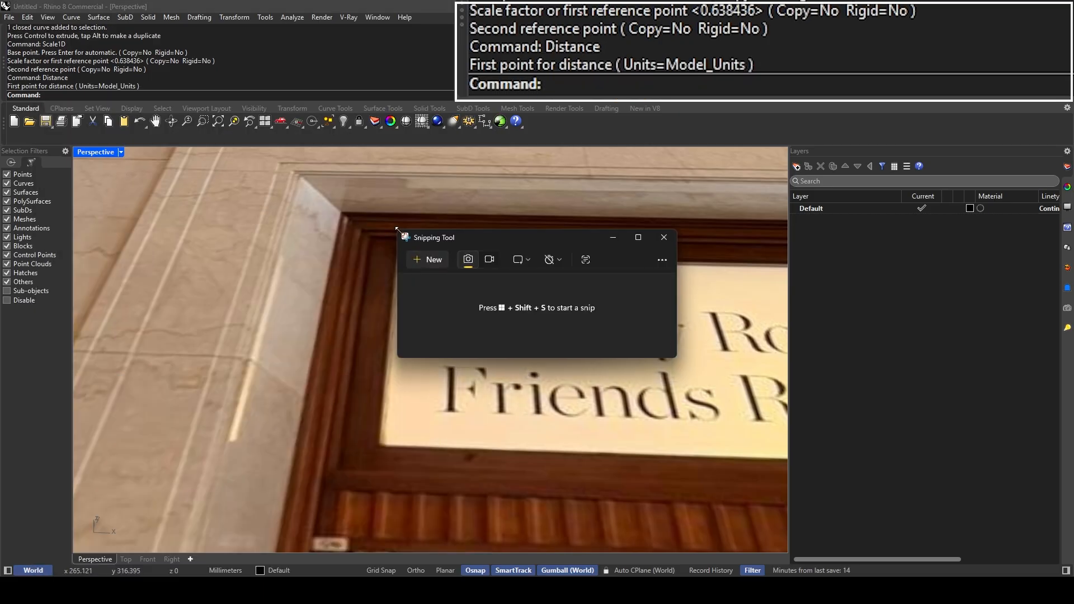
left_click(427, 256)
left_click_drag(111, 186, 755, 534)
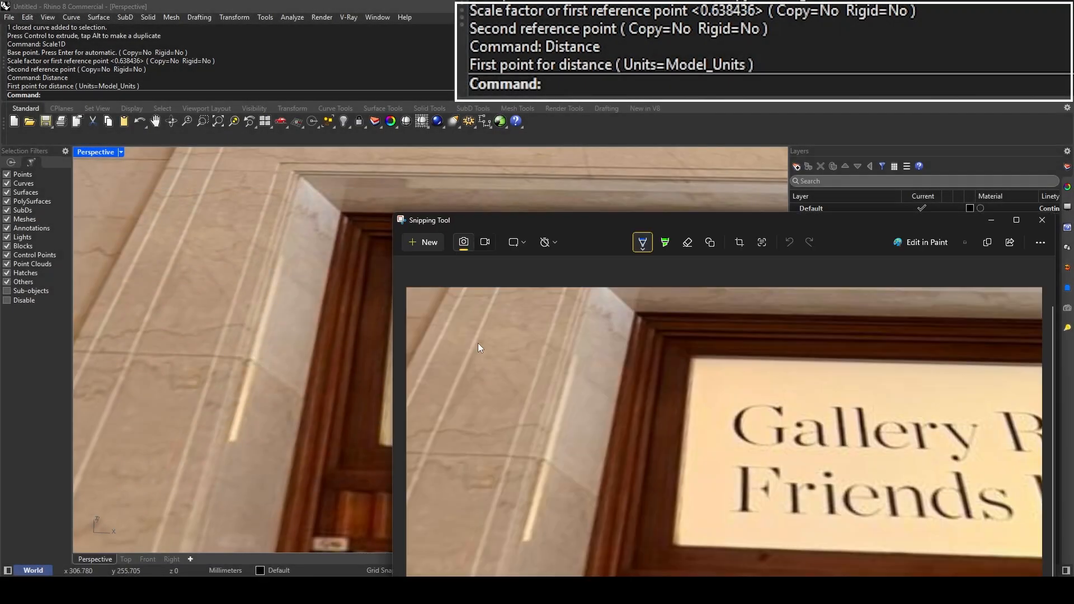
left_click(1026, 220)
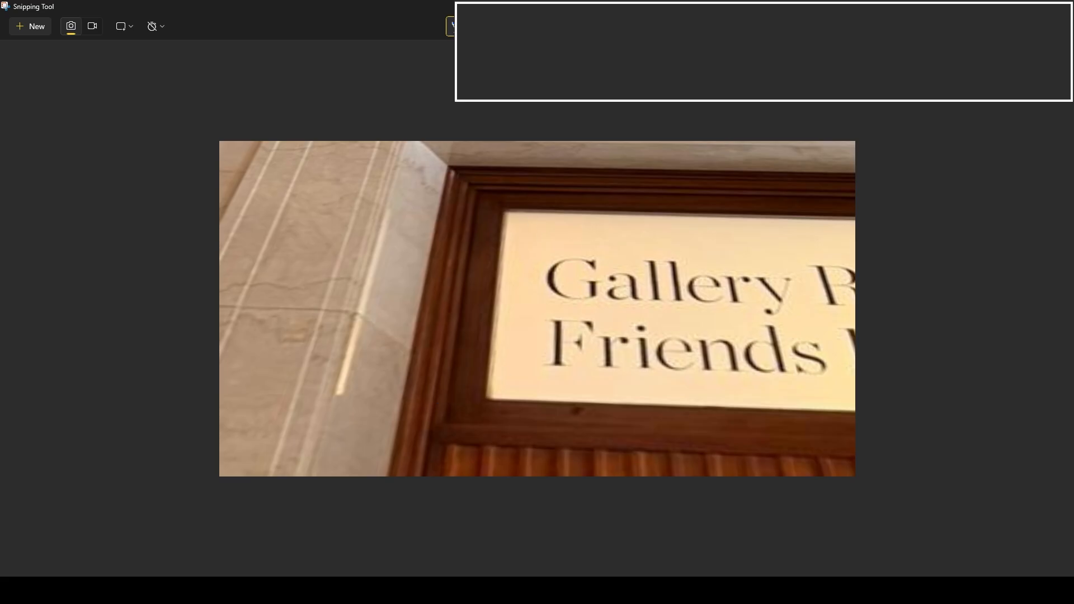
Step: Annotate the snip with green pen strokes on the moulding edge and the inner border beside the sign panel
left_click(451, 25)
left_click(453, 343)
left_click_drag(472, 342, 477, 338)
left_click(487, 331)
key("ctrl+z")
key("ctrl+z")
key("ctrl+z")
key("ctrl+z")
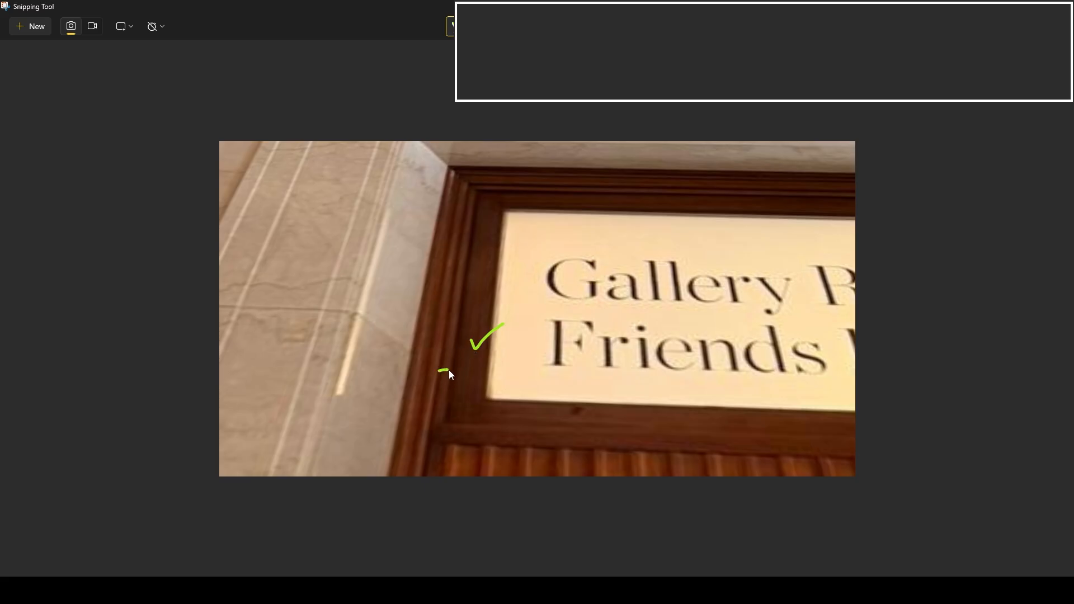
left_click_drag(444, 369, 447, 360)
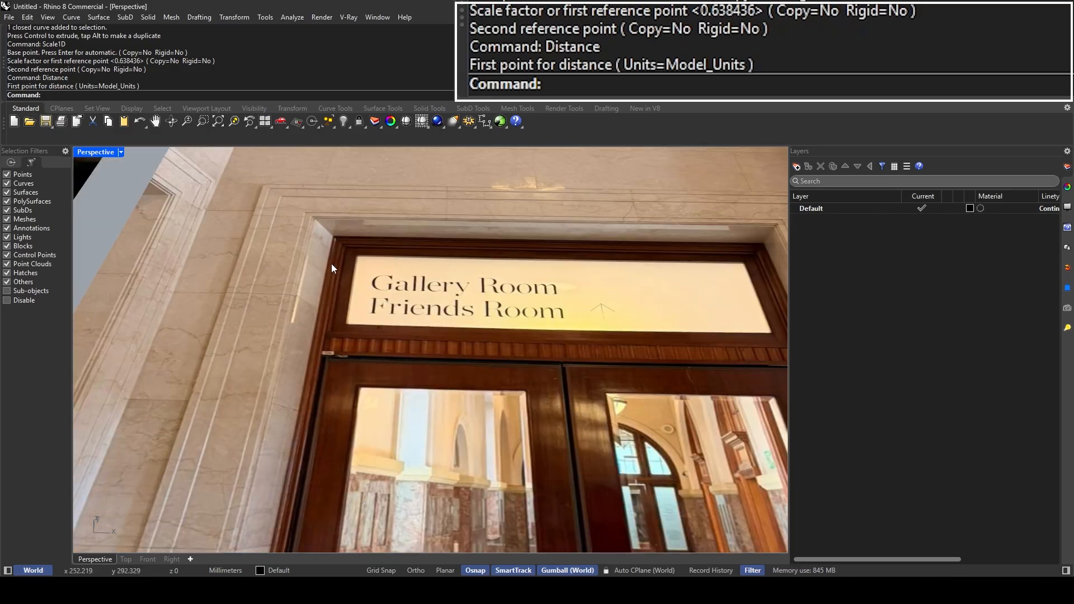
Step: Return to Rhino and set the width of the rectangle above the crosspiece to 30 mm with Scale1D
scroll(331, 268, "down", 15)
right_click_drag(321, 270, 438, 287, "shift")
scroll(442, 256, "up", 6)
left_click(423, 245)
type("Scale1D")
key("Return")
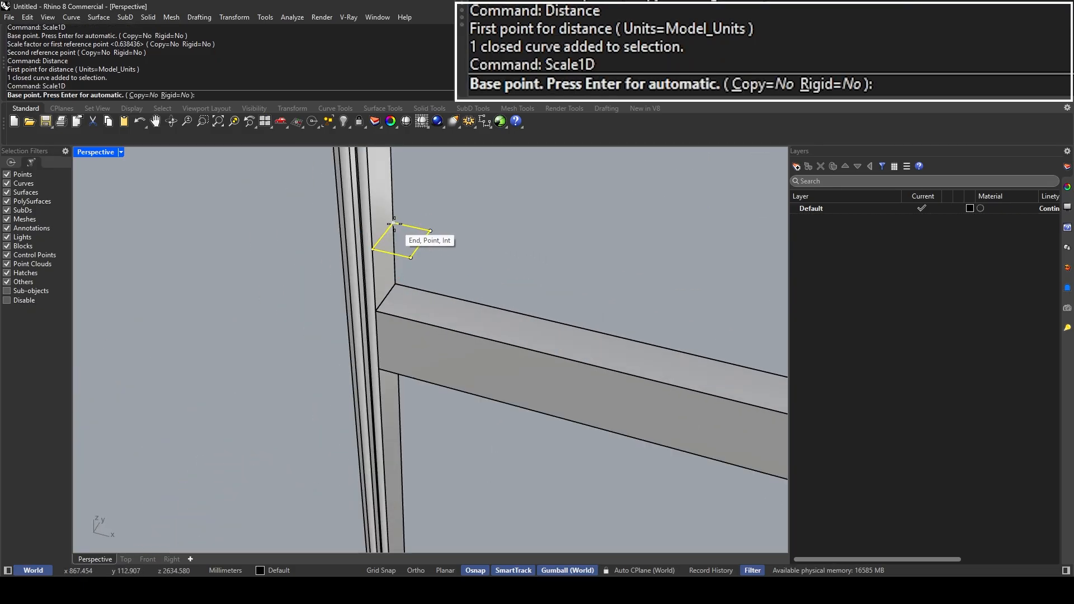
left_click(393, 222)
left_click(430, 230)
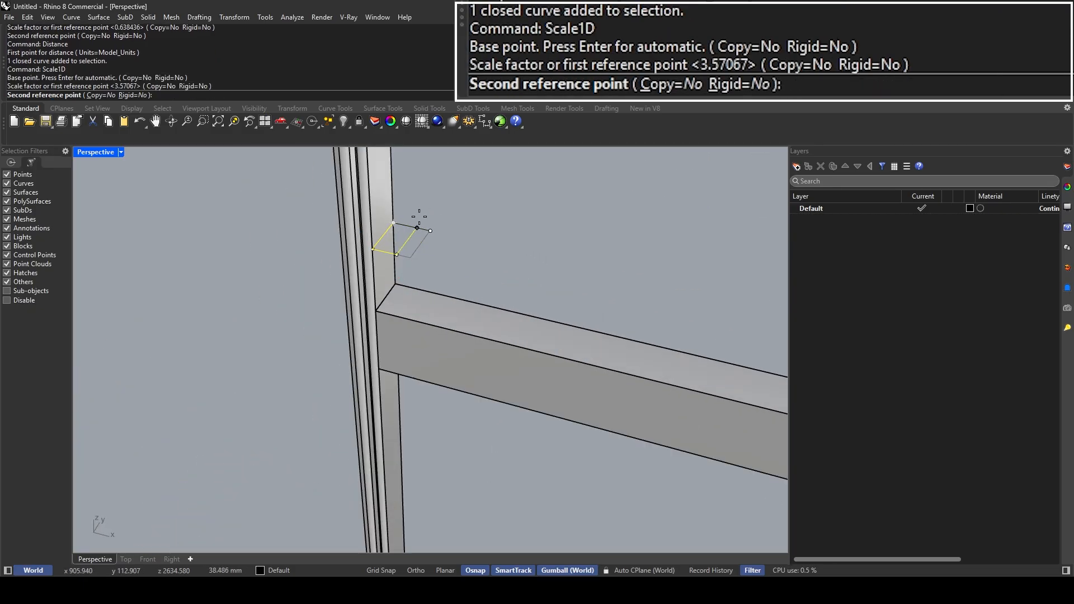
type("20")
key("BackSpace")
key("BackSpace")
type("30")
key("Return")
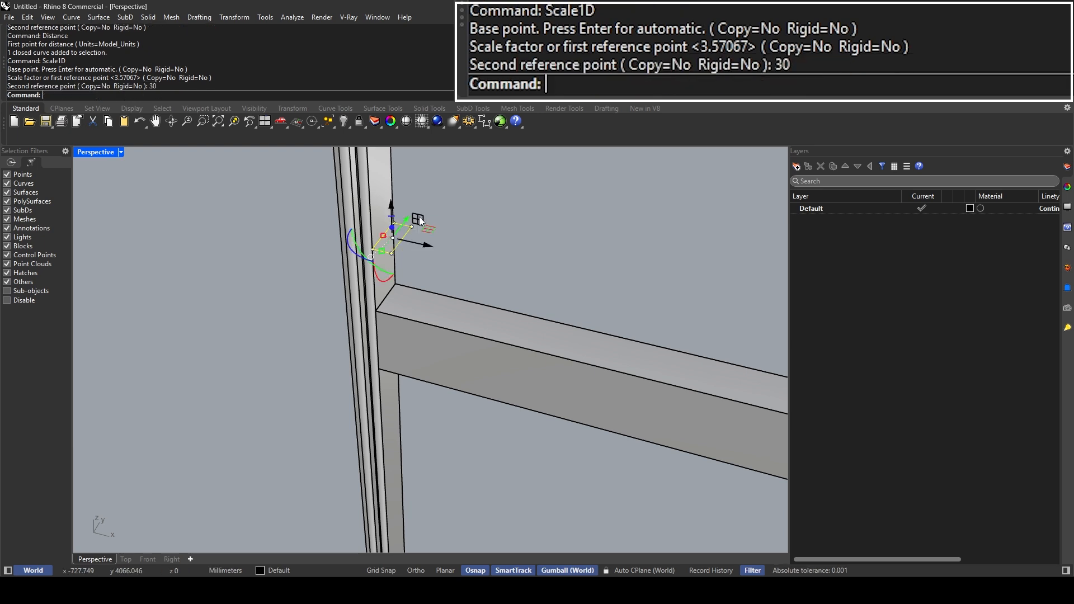
Step: Try to fillet the rectangle's outer rear corner with a 10 mm radius and undo the fillet
right_click_drag(445, 215, 452, 253, "shift")
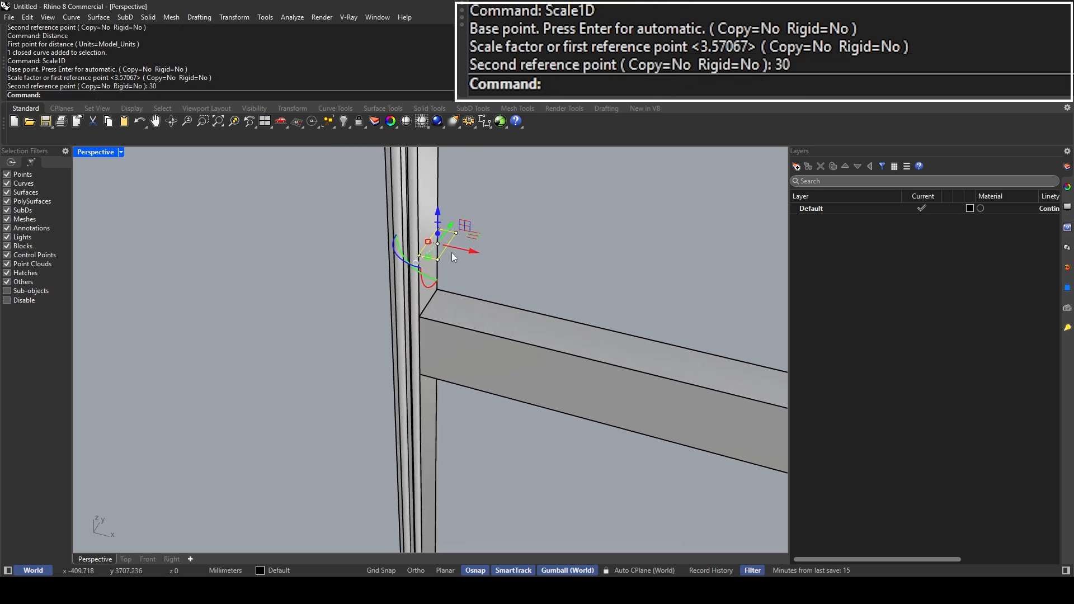
type("Fil")
key("Return")
scroll(451, 240, "up", 3)
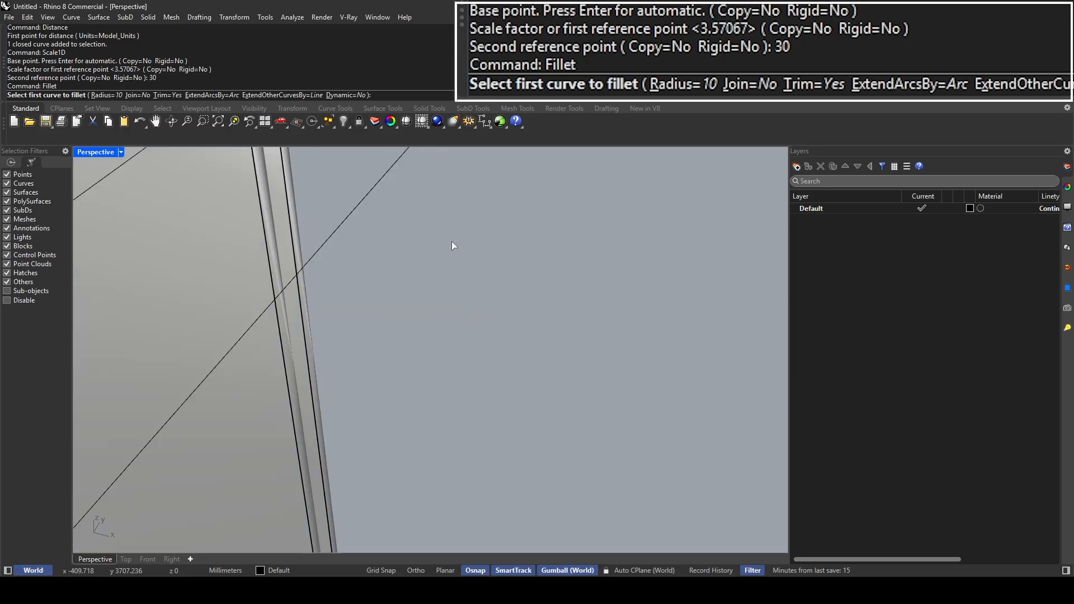
left_click(436, 227)
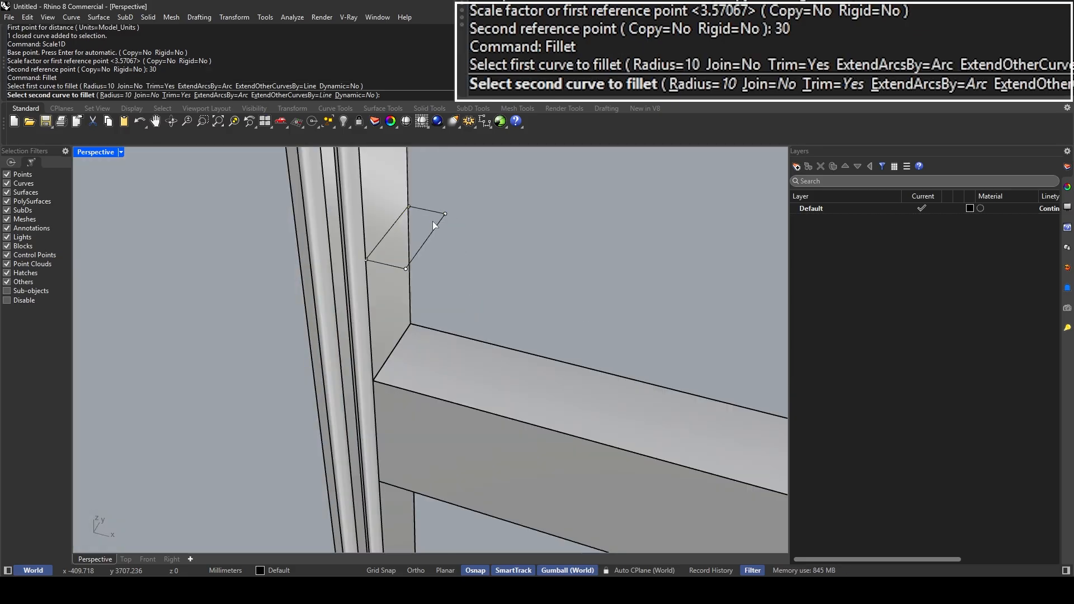
left_click(425, 210)
key("ctrl+z")
Step: Try a 20 mm radius fillet on the rectangle's outer rear corner and undo it
key("Return")
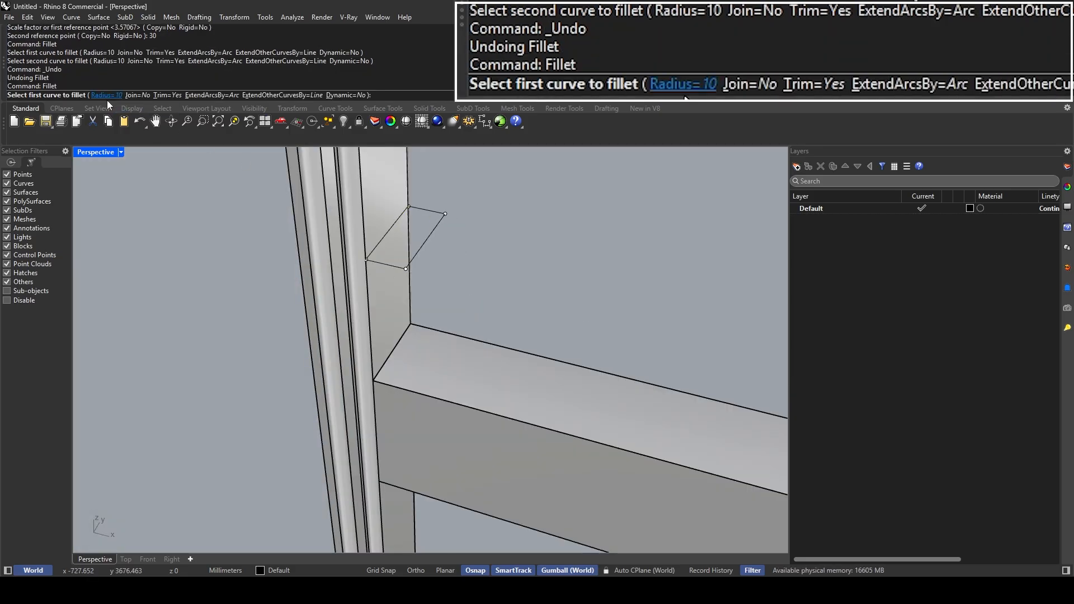
left_click(106, 95)
type("20")
key("Return")
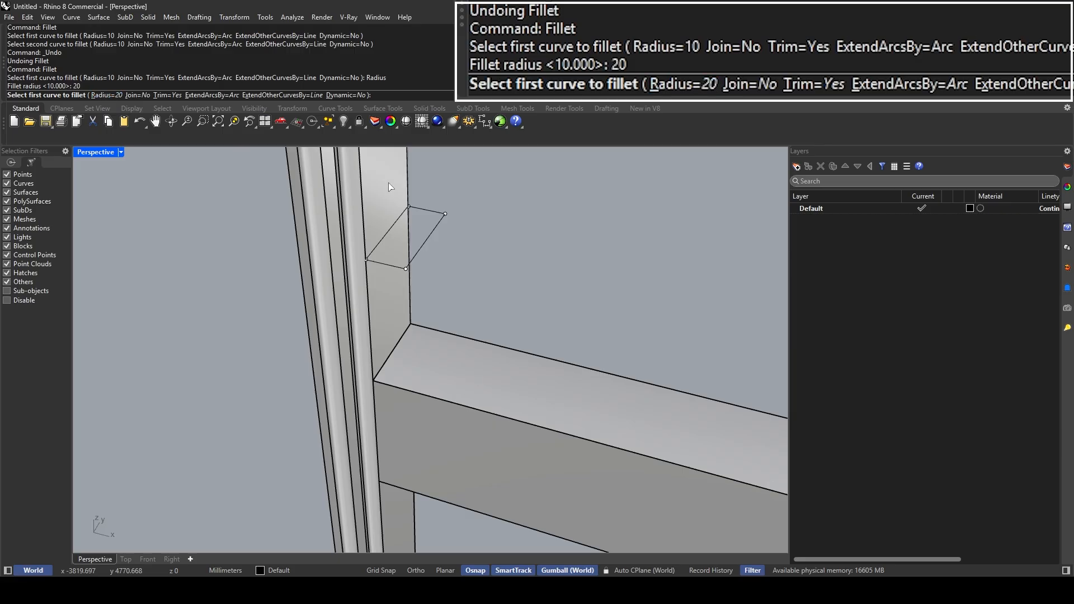
left_click(439, 226)
left_click(433, 213)
left_click(413, 266)
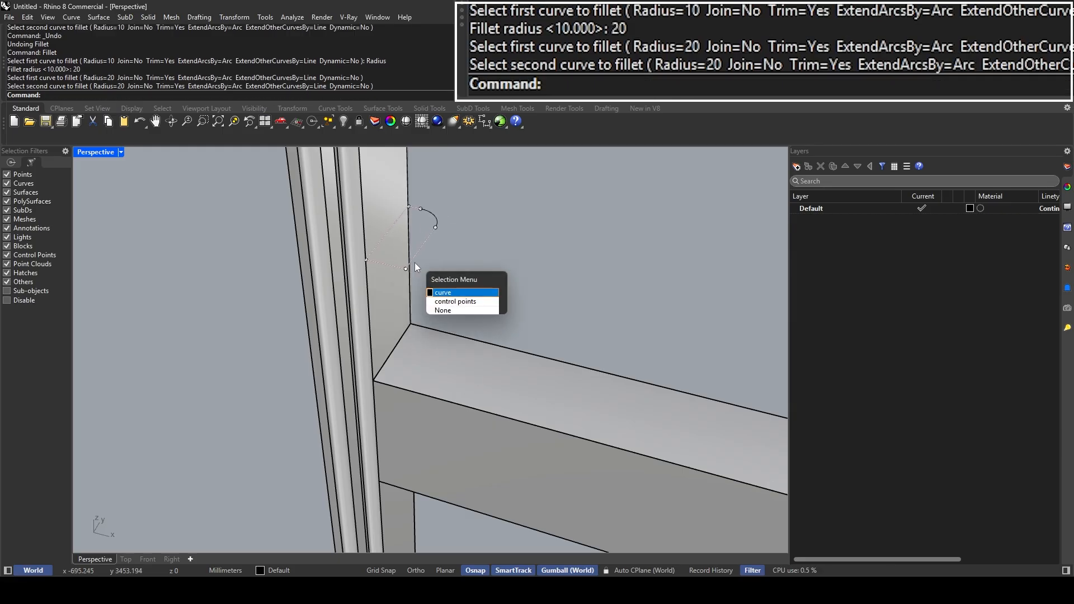
left_click(442, 289)
key("Escape")
key("ctrl+z")
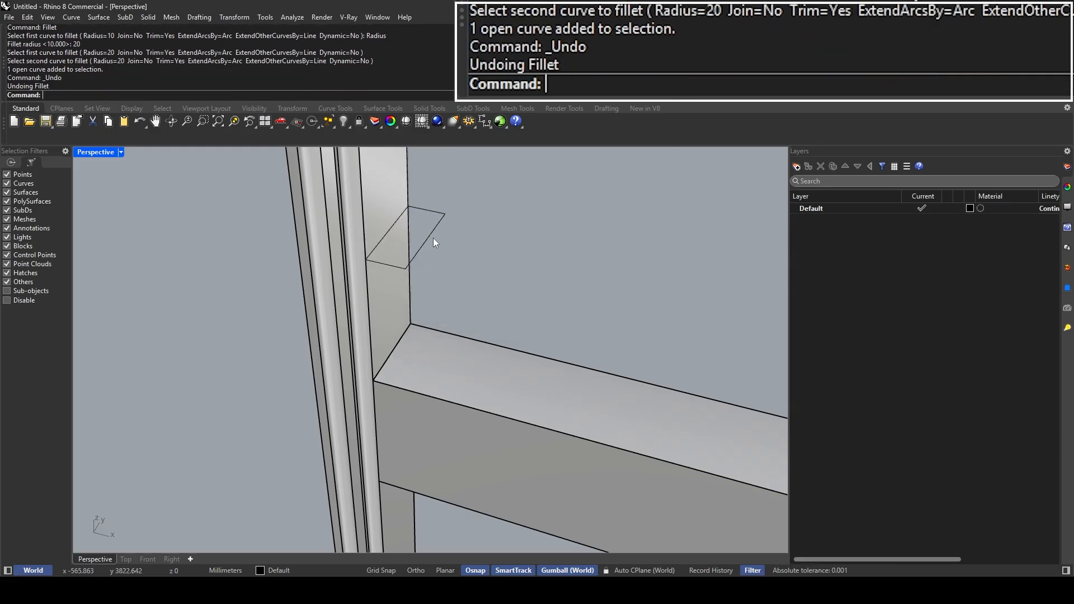
Step: Reduce the width of the rectangle above the crosspiece to 10 mm with Scale1D, keeping the frame-side edge fixed
left_click(429, 239)
type("Scale1D")
key("Return")
left_click(405, 269)
left_click(406, 269)
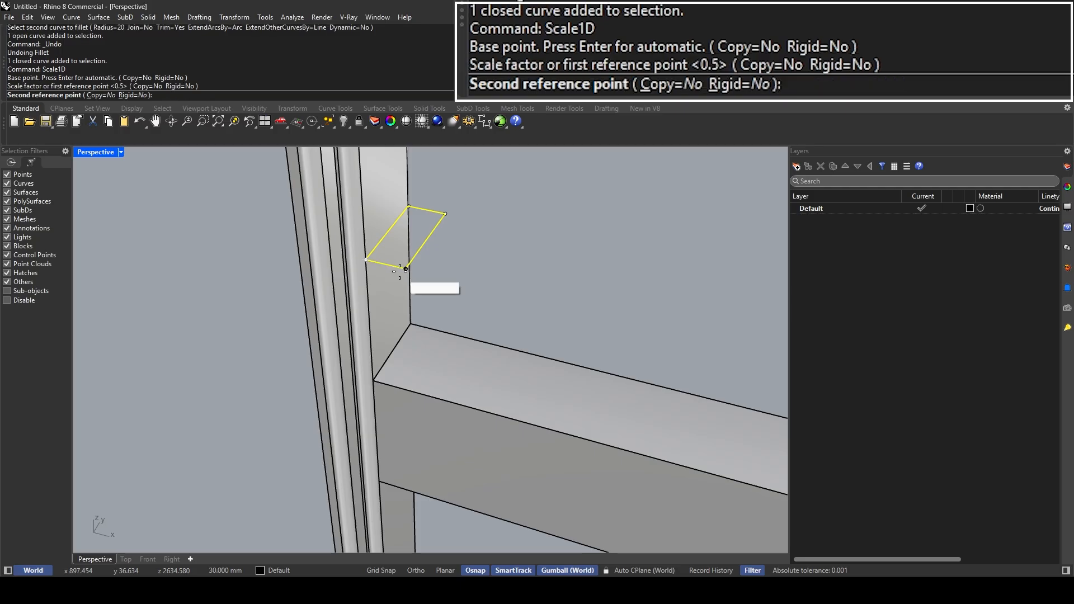
type("20")
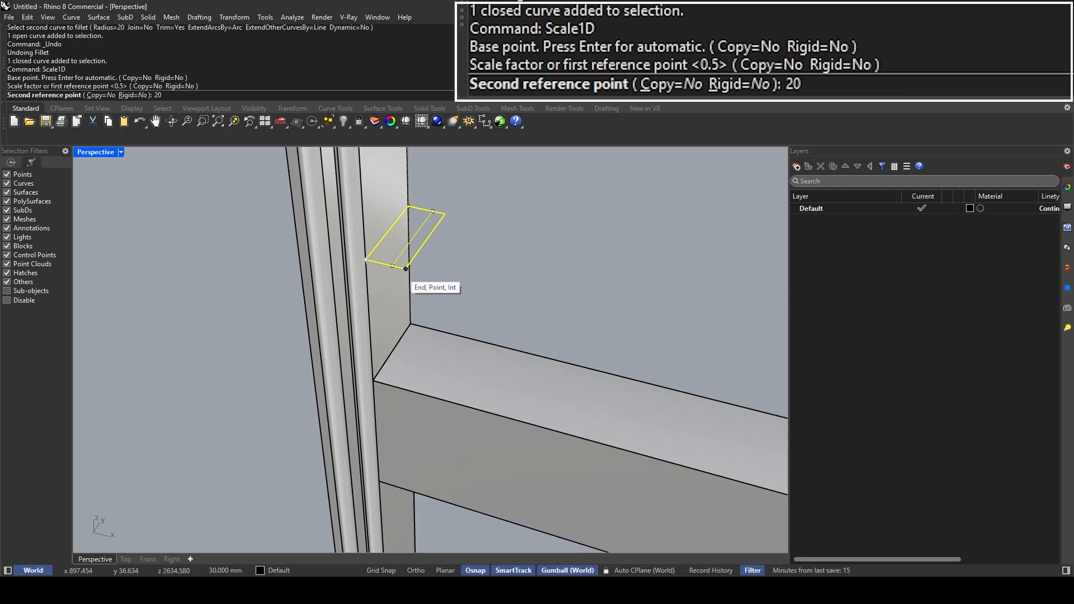
key("BackSpace")
key("BackSpace")
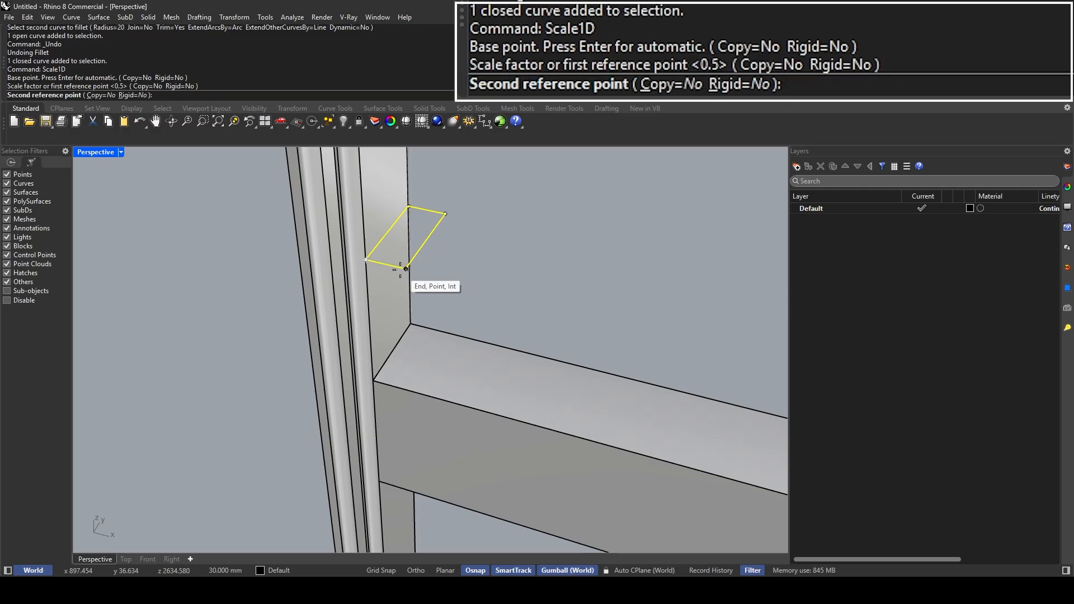
type("10")
key("Return")
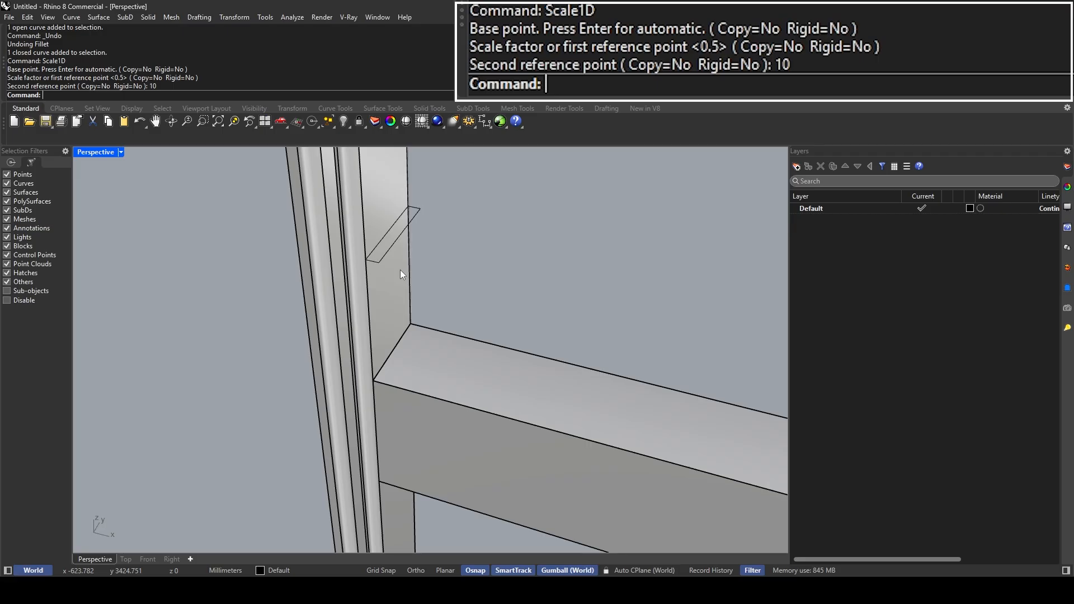
Step: Fillet the rectangle's outer corner nearest the frame moulding with a 10 mm radius
type("Fillet")
key("Return")
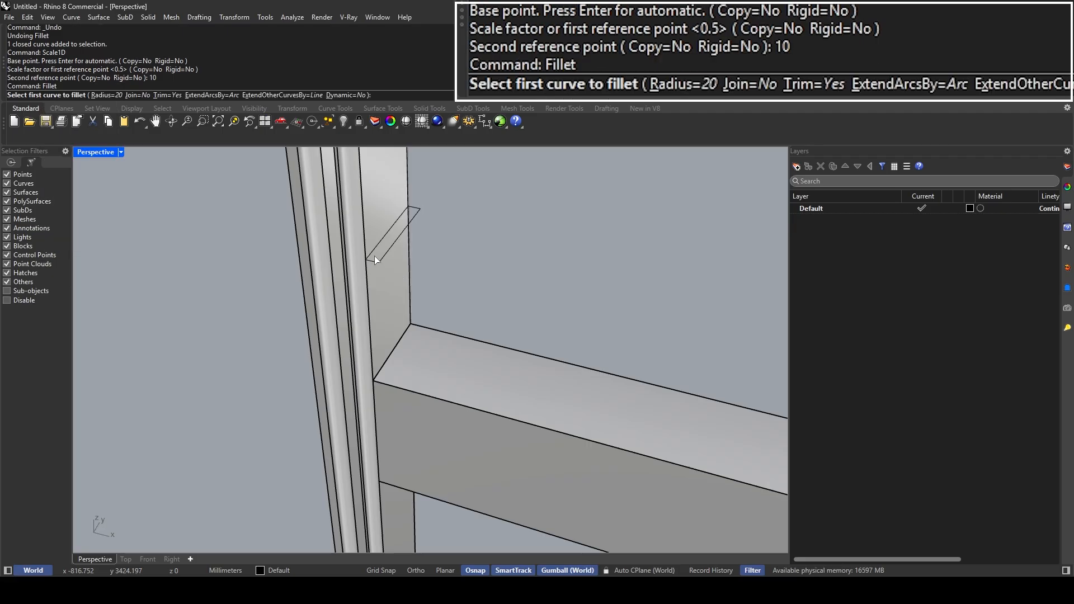
left_click(106, 96)
type("10")
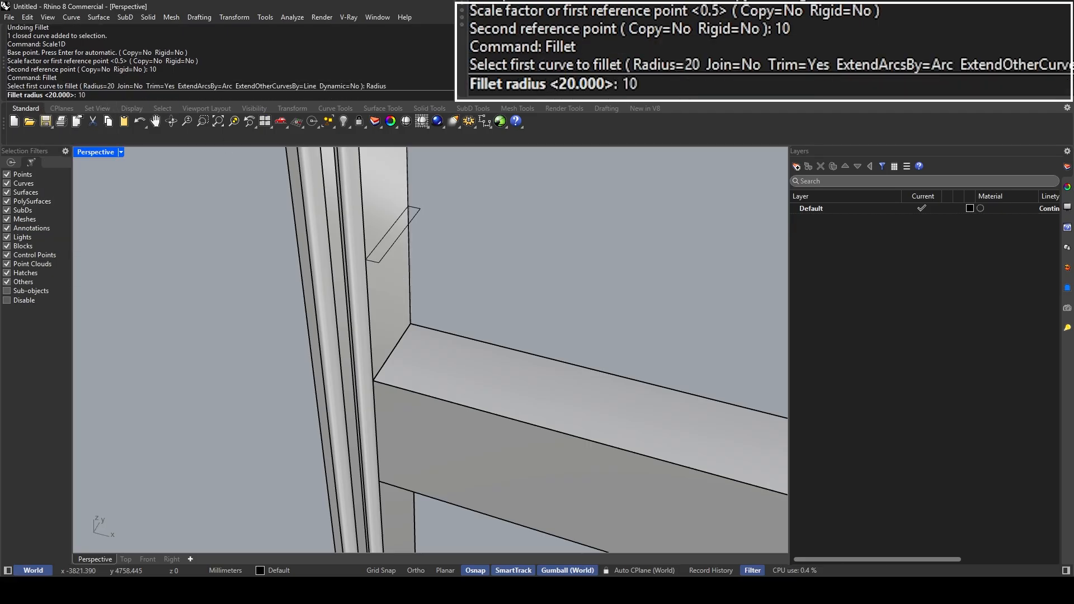
key("Return")
scroll(378, 255, "up", 3)
scroll(381, 291, "down", 2)
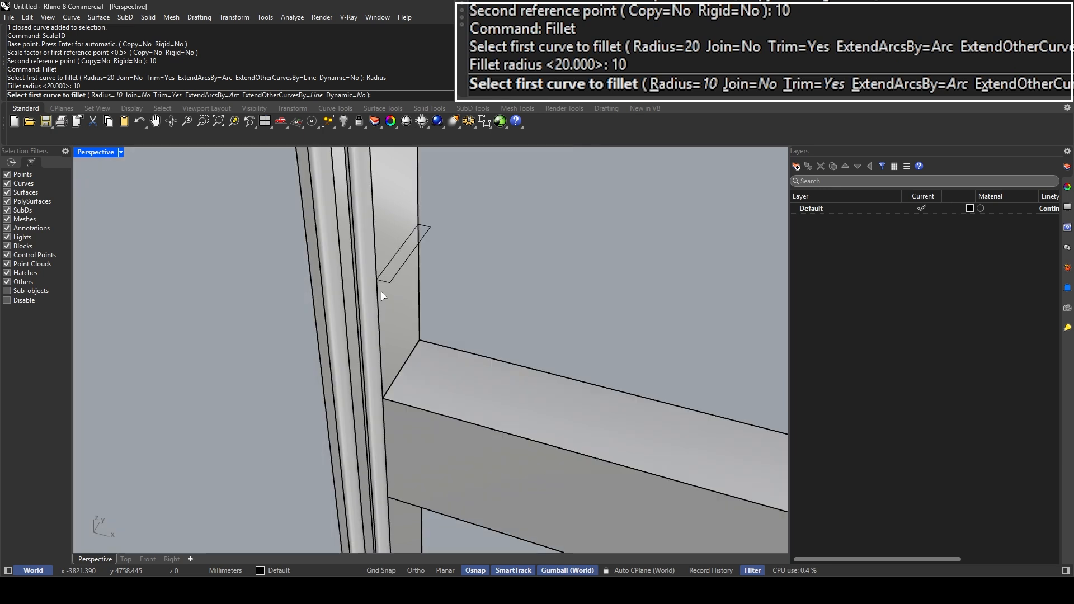
left_click(386, 282)
left_click(391, 279)
scroll(395, 274, "up", 4)
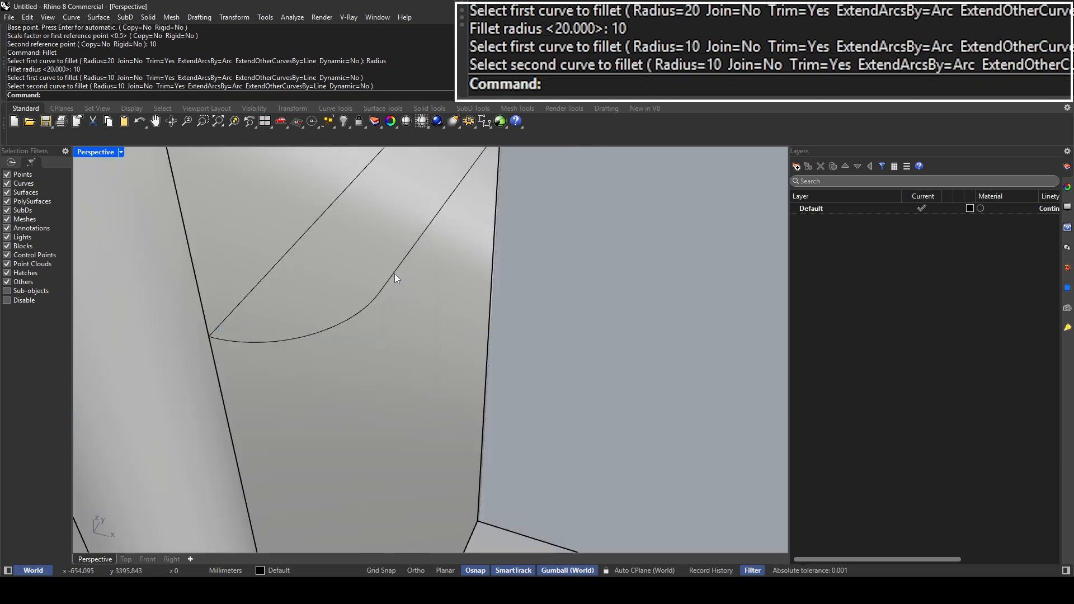
Step: Fillet the rectangle's other outer corner at the far end with the same 10 mm radius
scroll(397, 271, "down", 5)
left_click(386, 185)
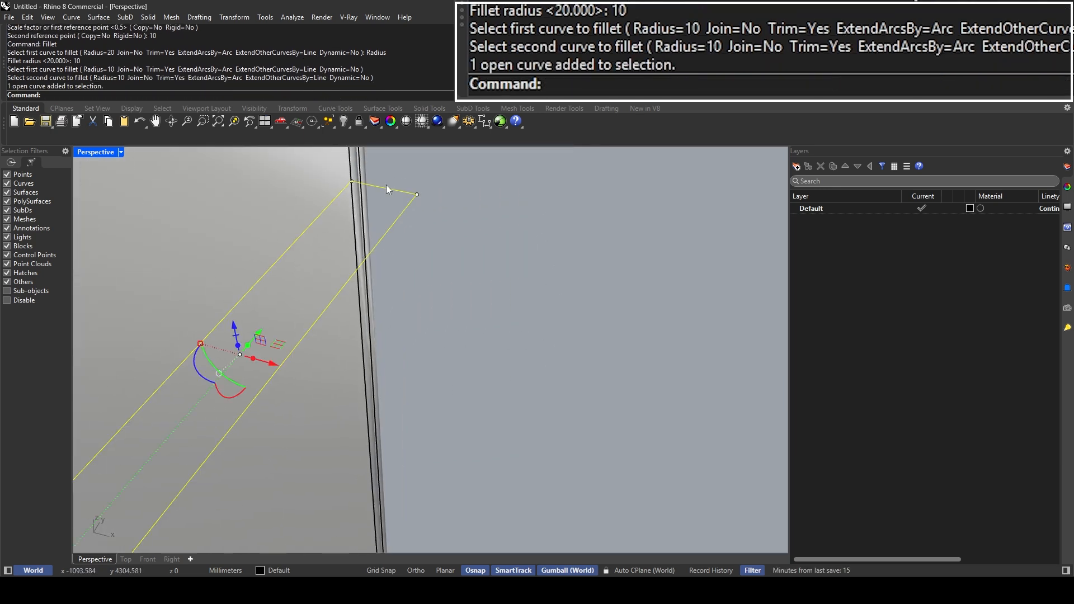
right_click(405, 203)
left_click(406, 204)
type("Fillet")
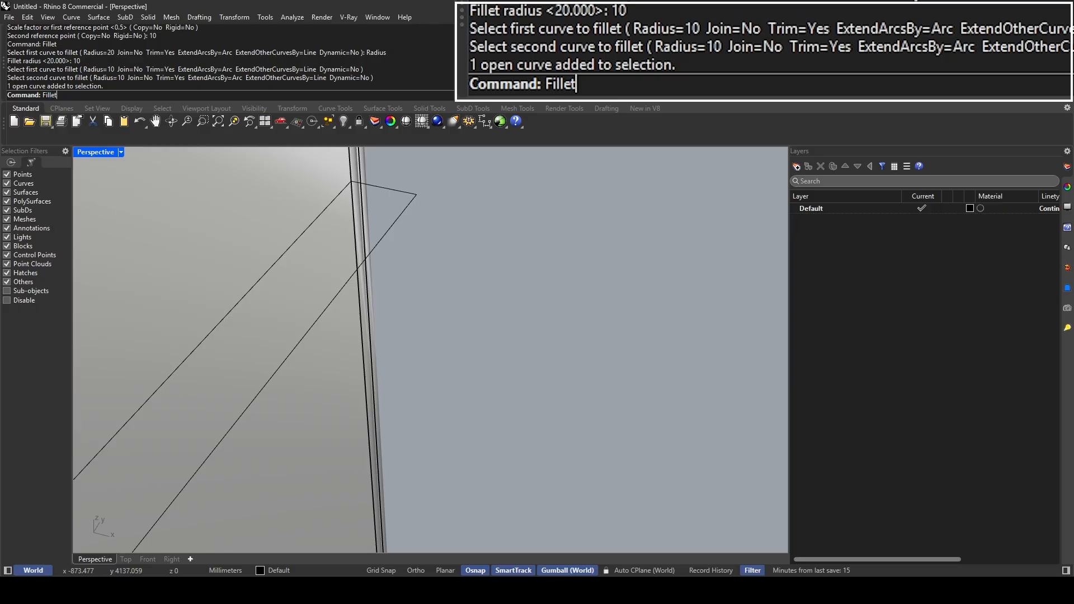
key("Return")
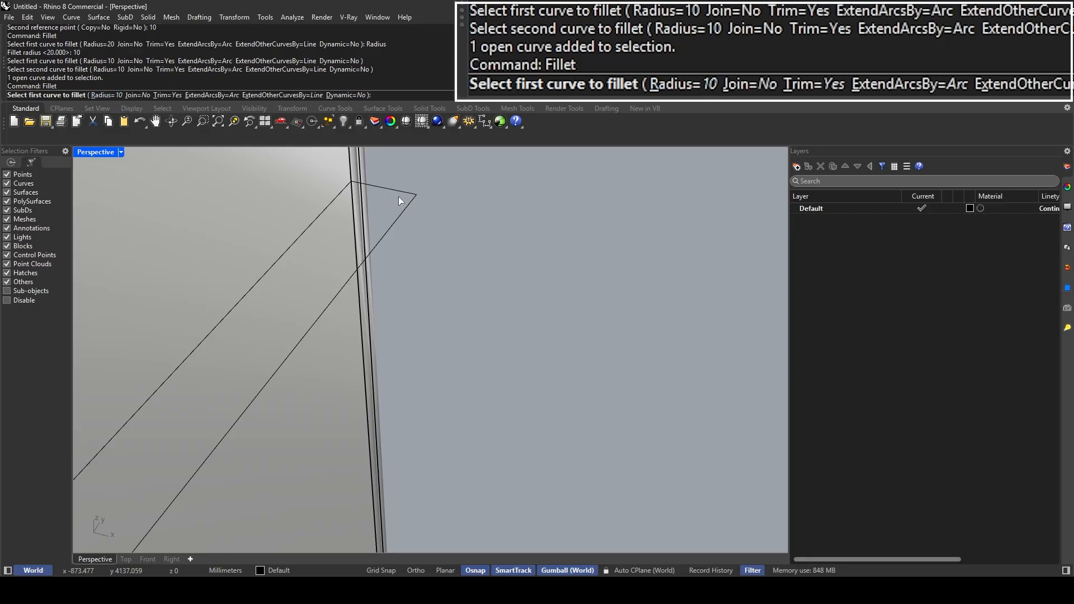
left_click(401, 203)
left_click(396, 206)
scroll(419, 201, "down", 4)
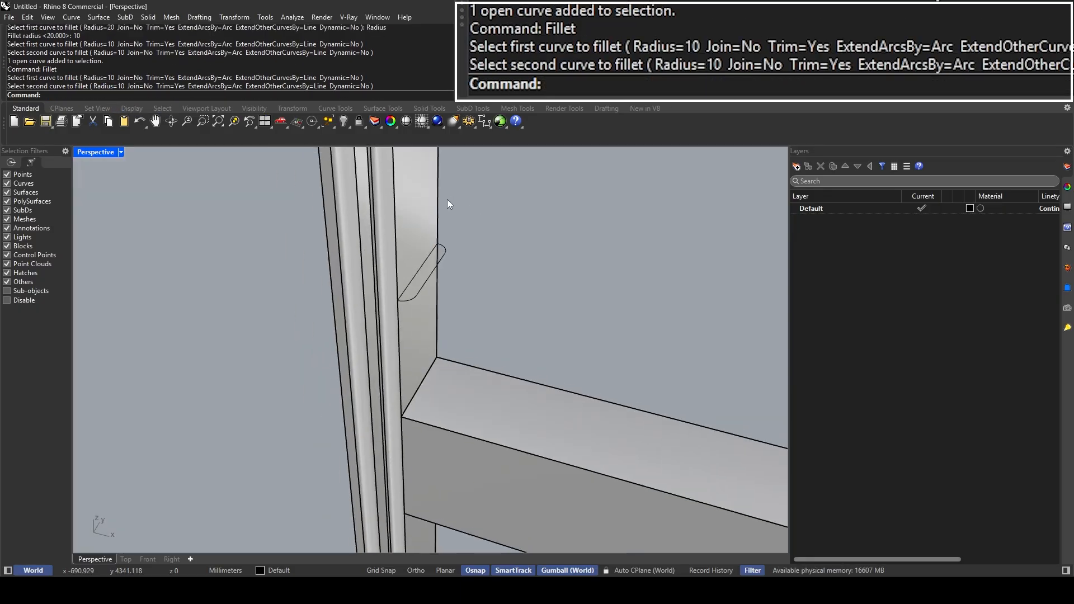
right_click_drag(515, 270, 458, 250, "shift")
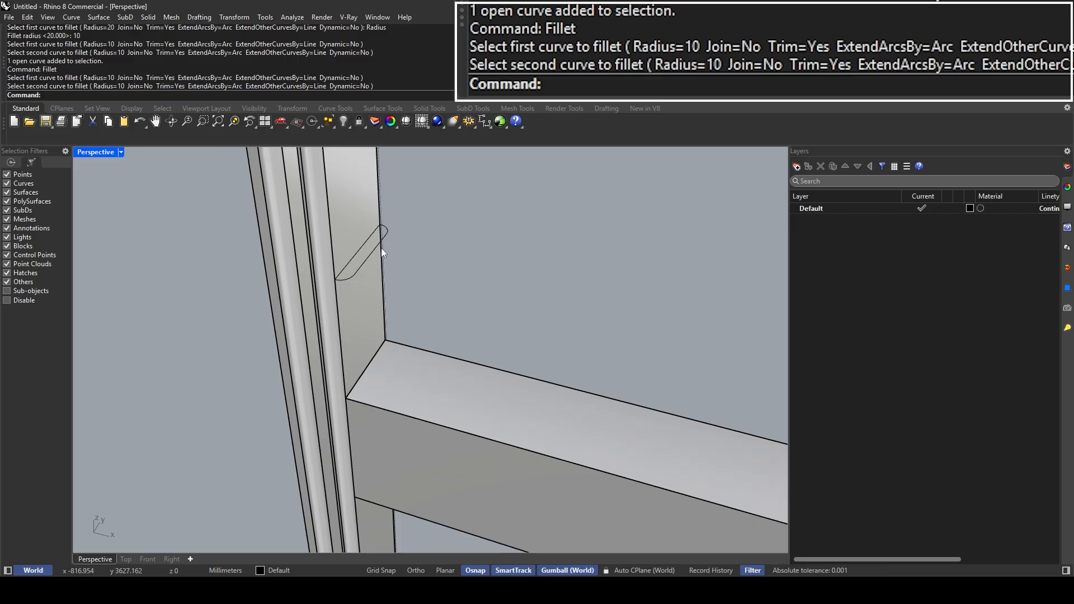
Step: Try Sweep1 with the left post's inner edge as the rail and the crosspiece's upper edge as a sweep shape
type("Sweep1")
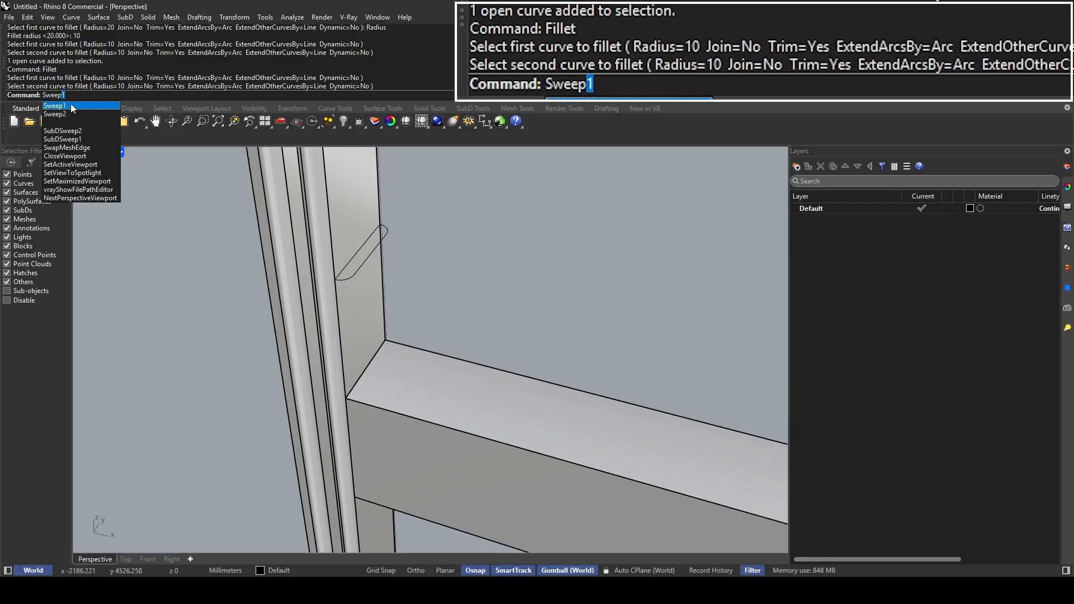
left_click(70, 103)
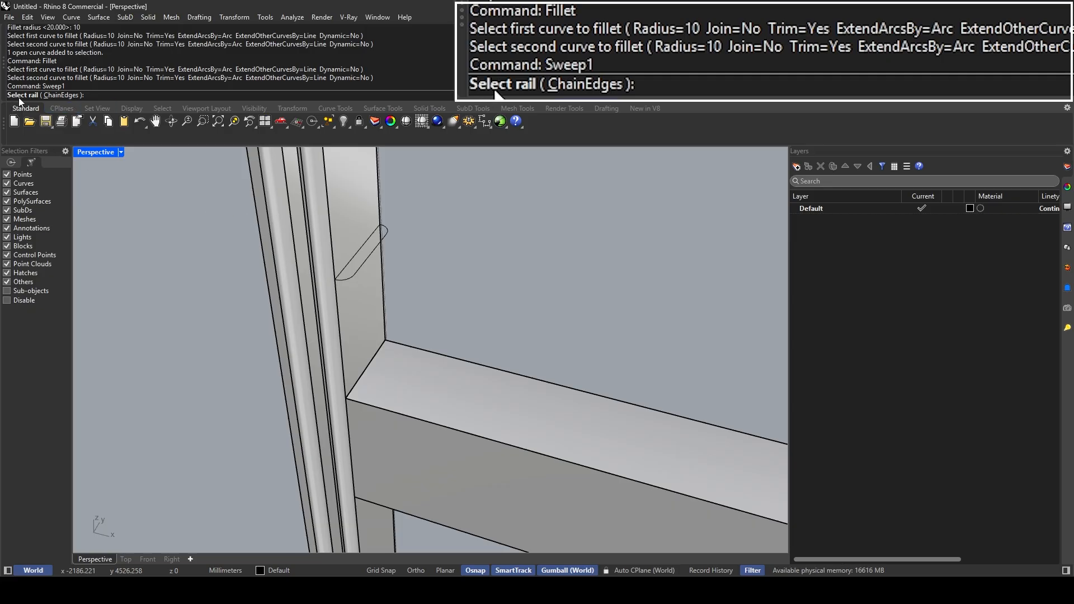
scroll(336, 291, "down", 6)
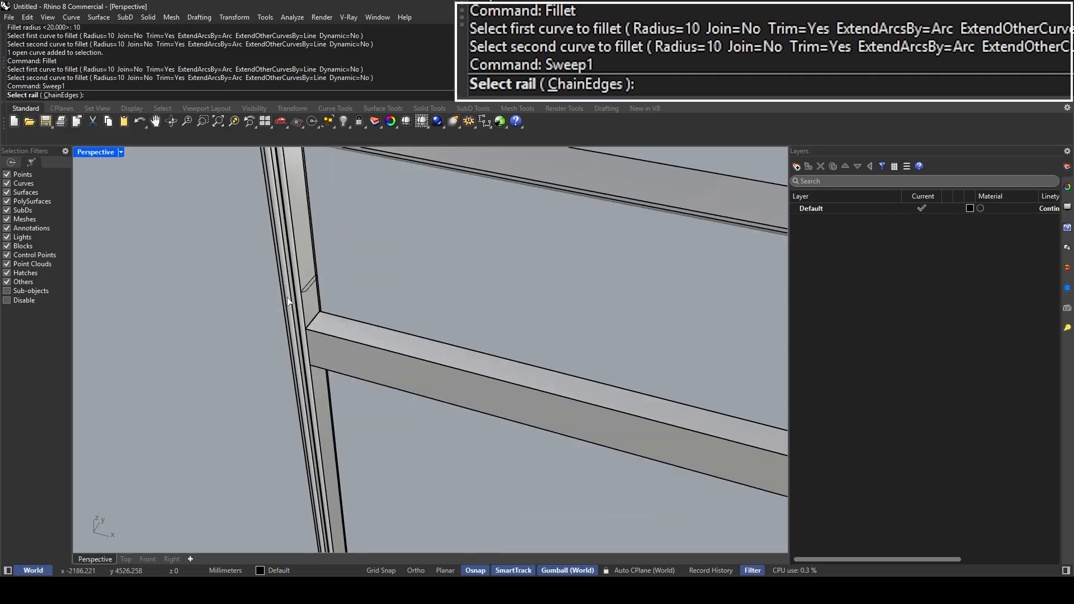
scroll(353, 231, "up", 3)
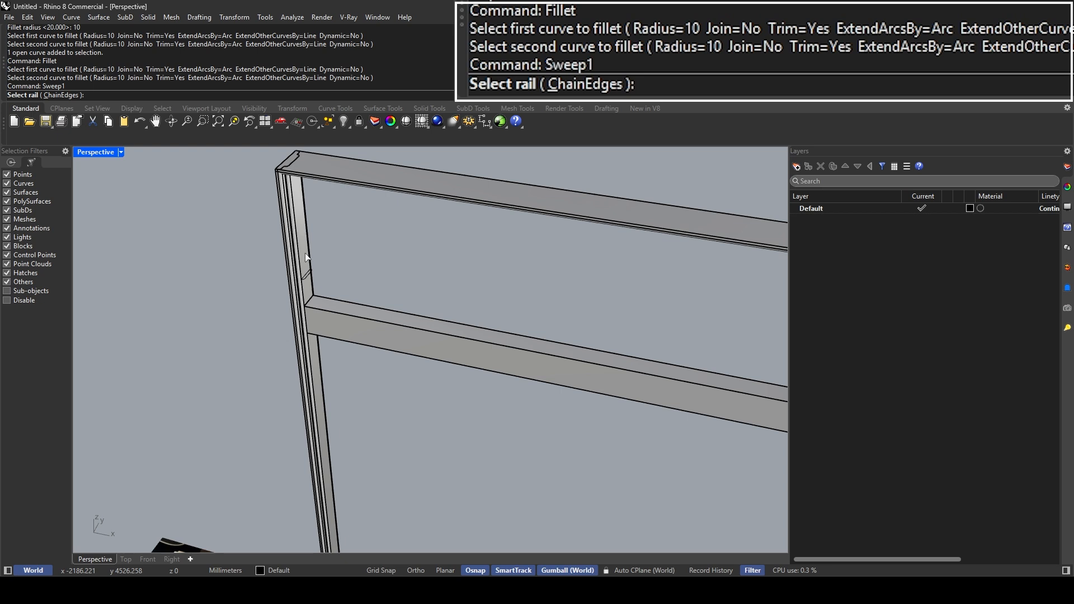
scroll(306, 257, "up", 2)
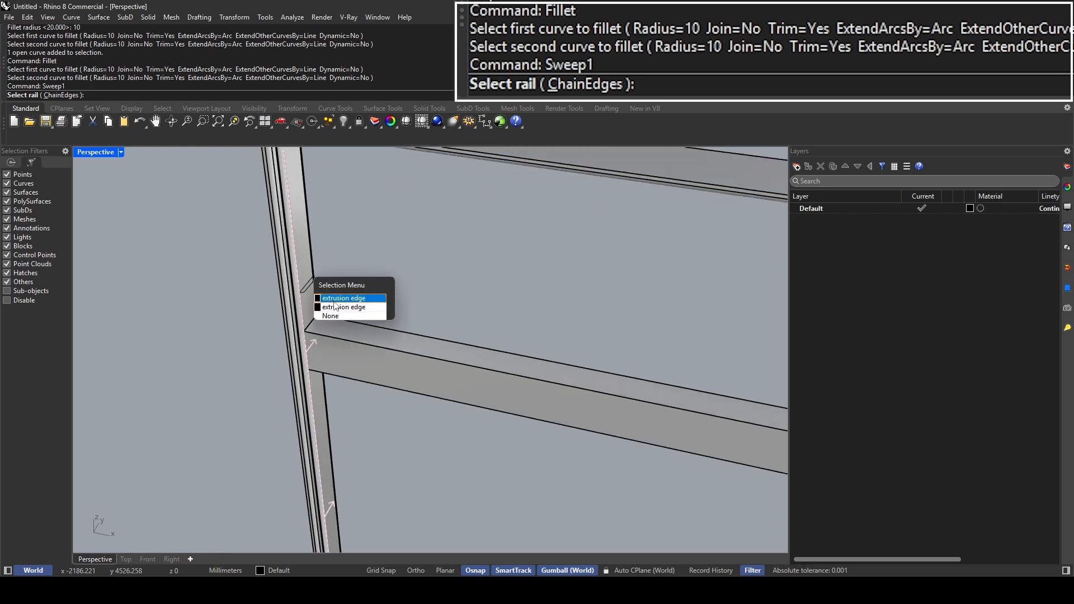
left_click(334, 301)
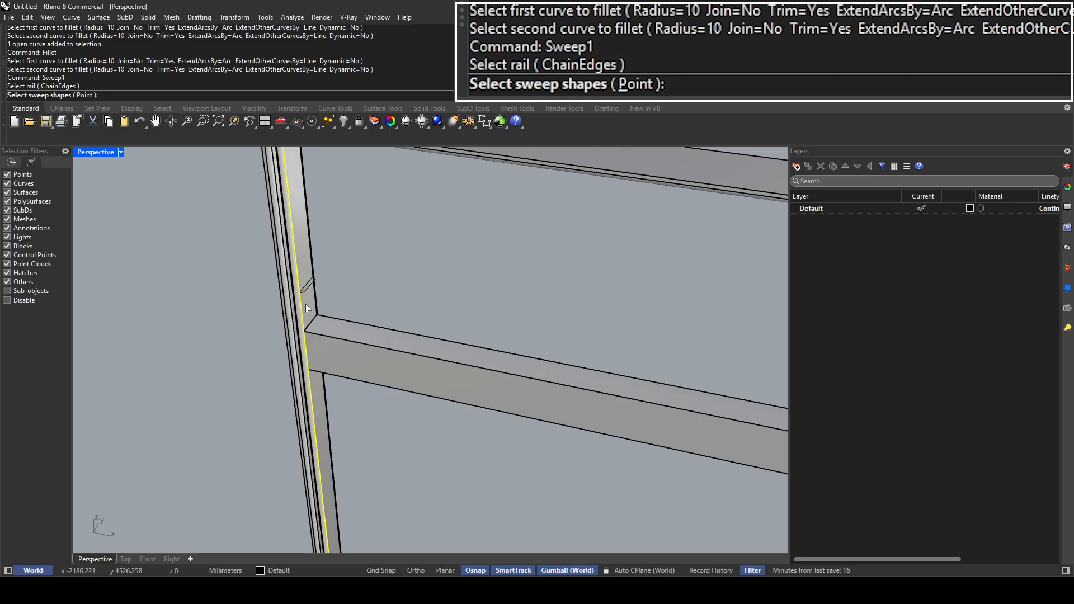
scroll(306, 308, "down", 5)
left_click(322, 325)
scroll(284, 230, "down", 1)
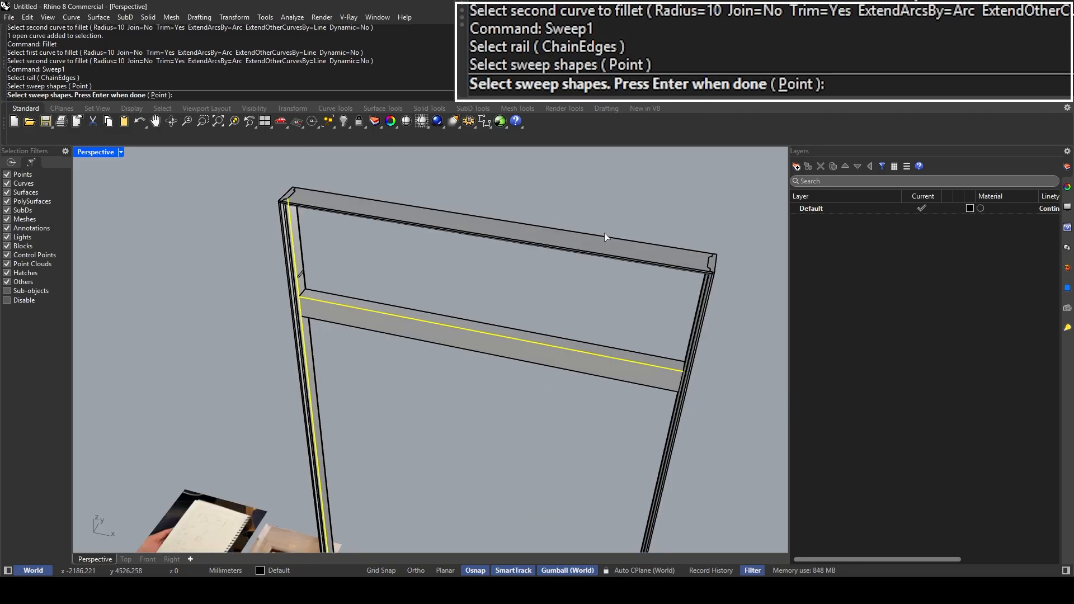
Step: Try adding the right post's and top beam's inner edges as sweep shapes, preview the freeform sweep, and close its options
right_click_drag(604, 232, 601, 295)
scroll(643, 247, "up", 5)
left_click(660, 225)
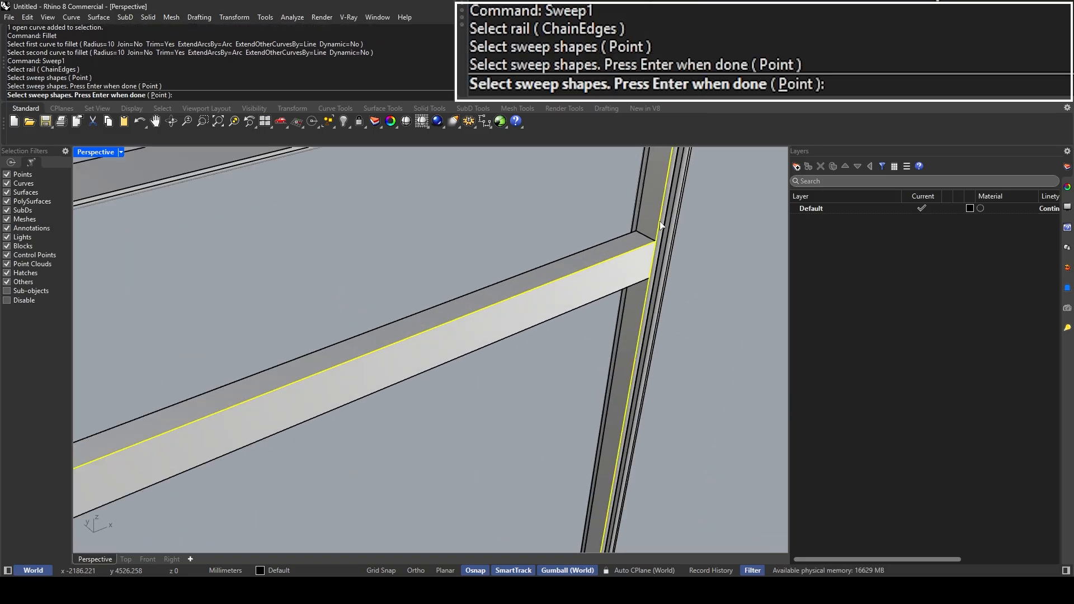
scroll(660, 226, "down", 5)
right_click_drag(565, 361, 582, 280)
scroll(575, 236, "up", 6)
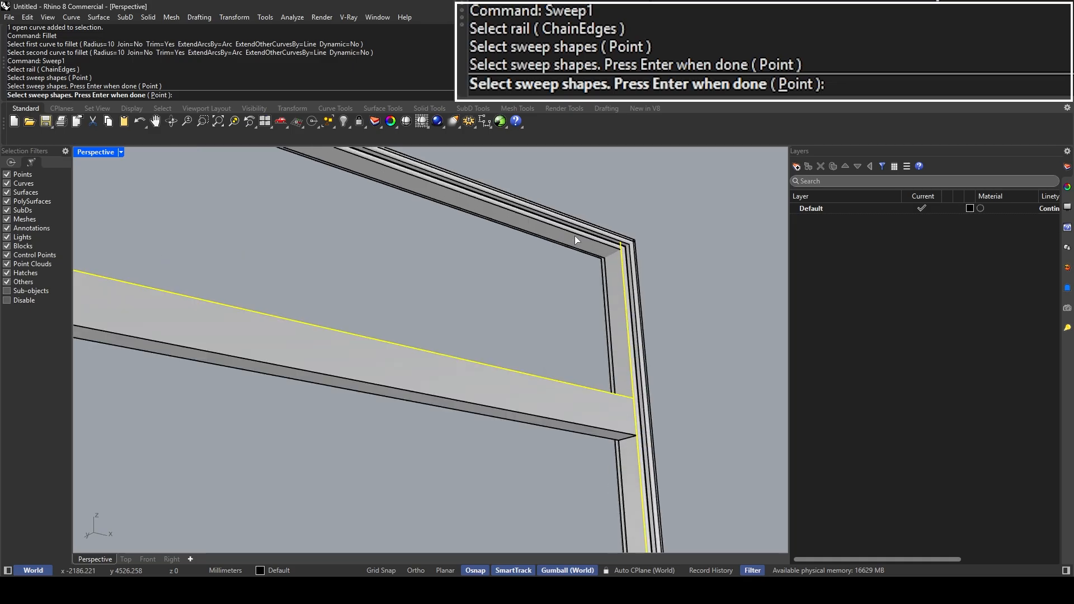
right_click_drag(575, 236, 577, 253)
left_click(578, 243)
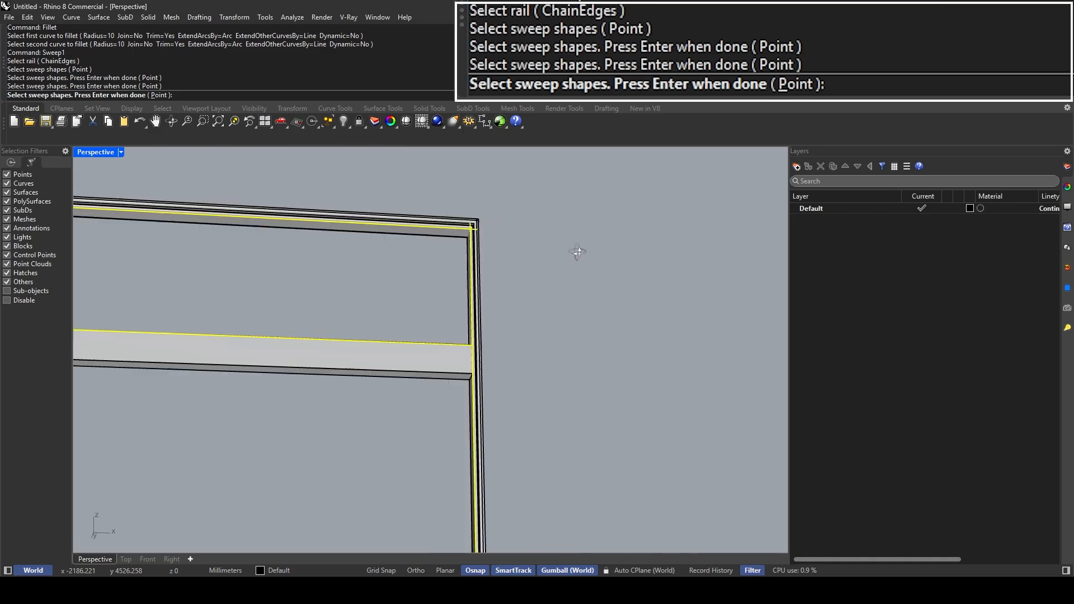
scroll(577, 252, "down", 5)
right_click_drag(615, 285, 356, 331)
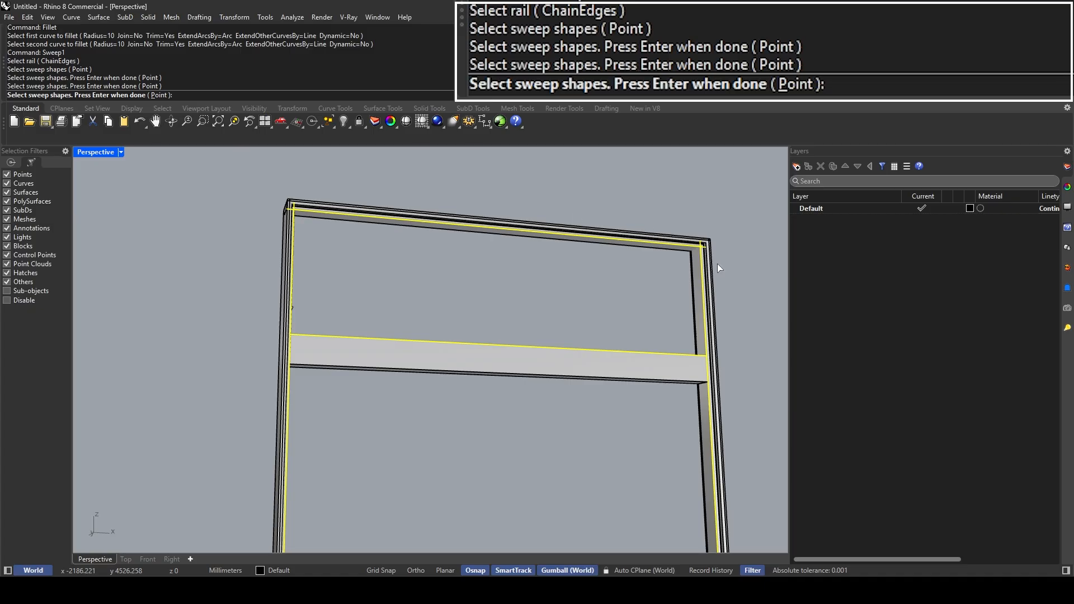
key("Return")
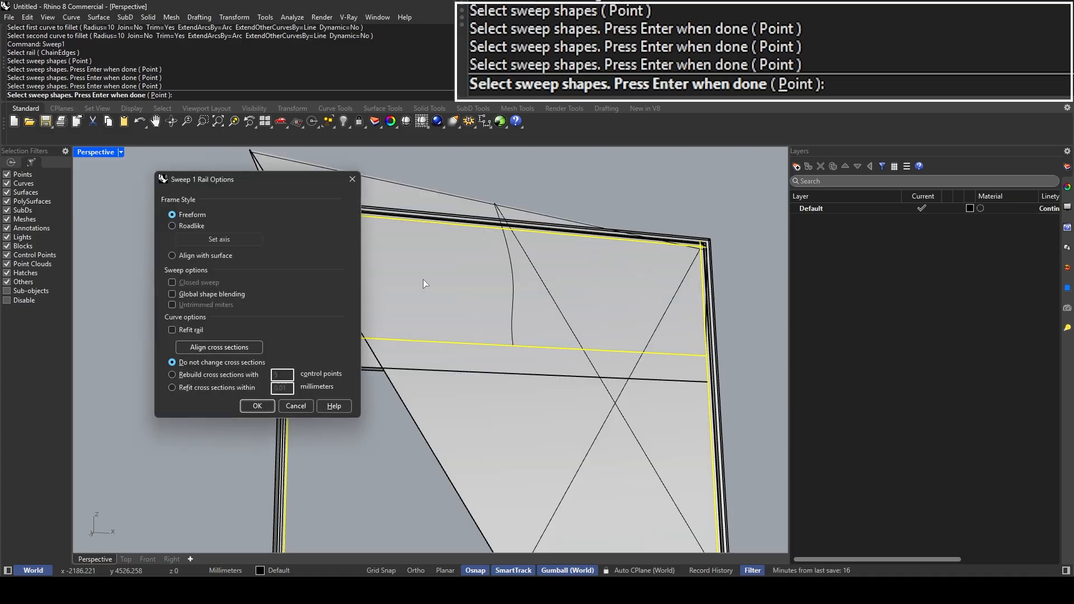
key("Return")
scroll(427, 276, "down", 4)
right_click_drag(430, 276, 448, 331)
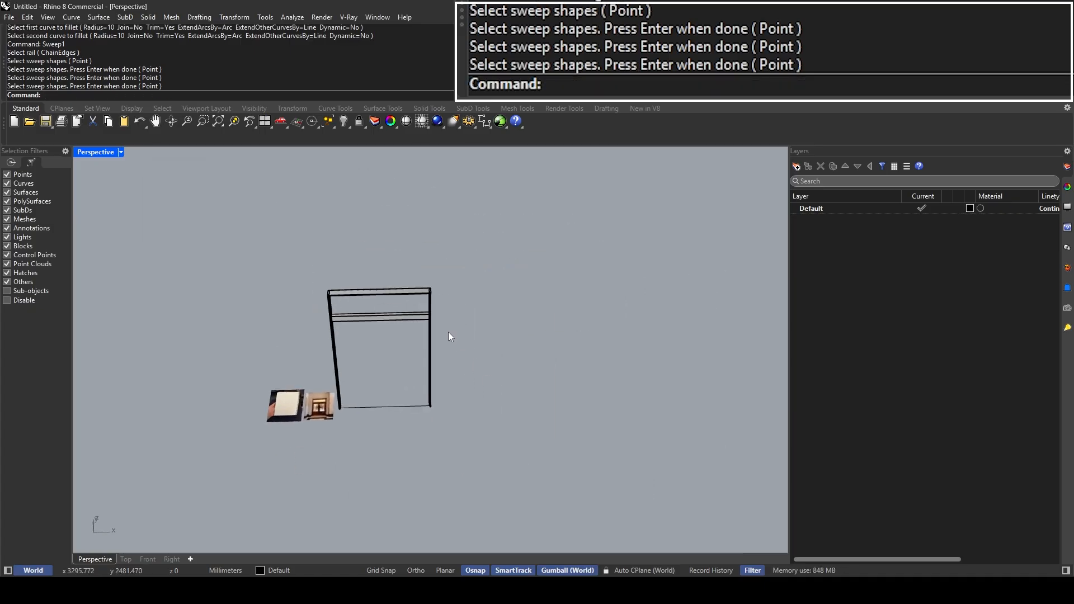
Step: Draw a wavy degree 2 curve with six control points on the ground beside the door frame
type("Curve")
key("Return")
left_click(664, 274)
left_click(643, 330)
left_click(531, 354)
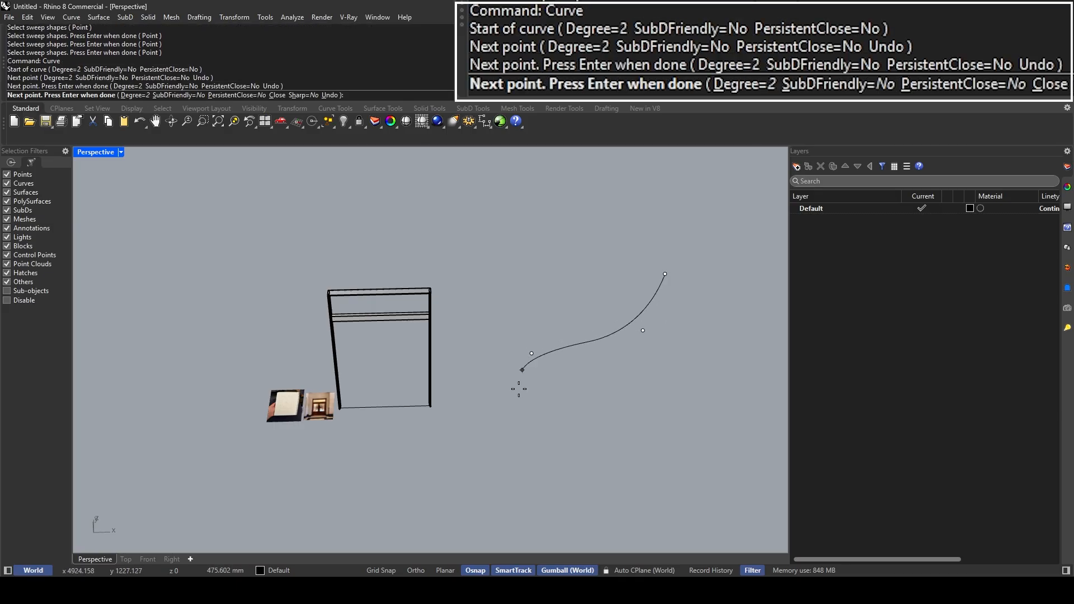
left_click(515, 404)
left_click(503, 459)
left_click(466, 489)
key("Return")
scroll(520, 475, "down", 2)
right_click_drag(531, 433, 543, 316)
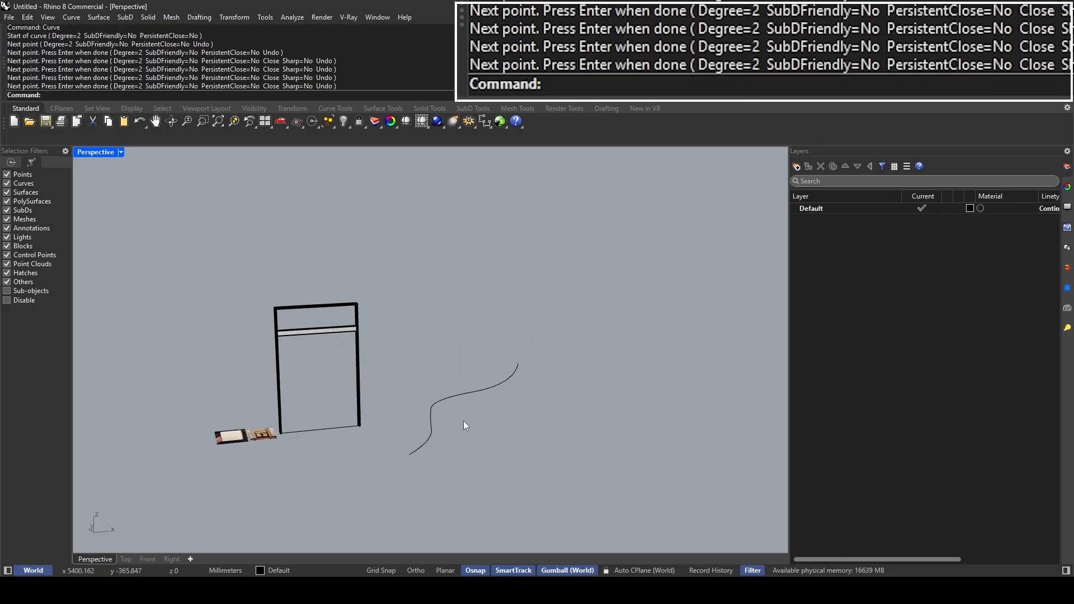
scroll(463, 422, "up", 4)
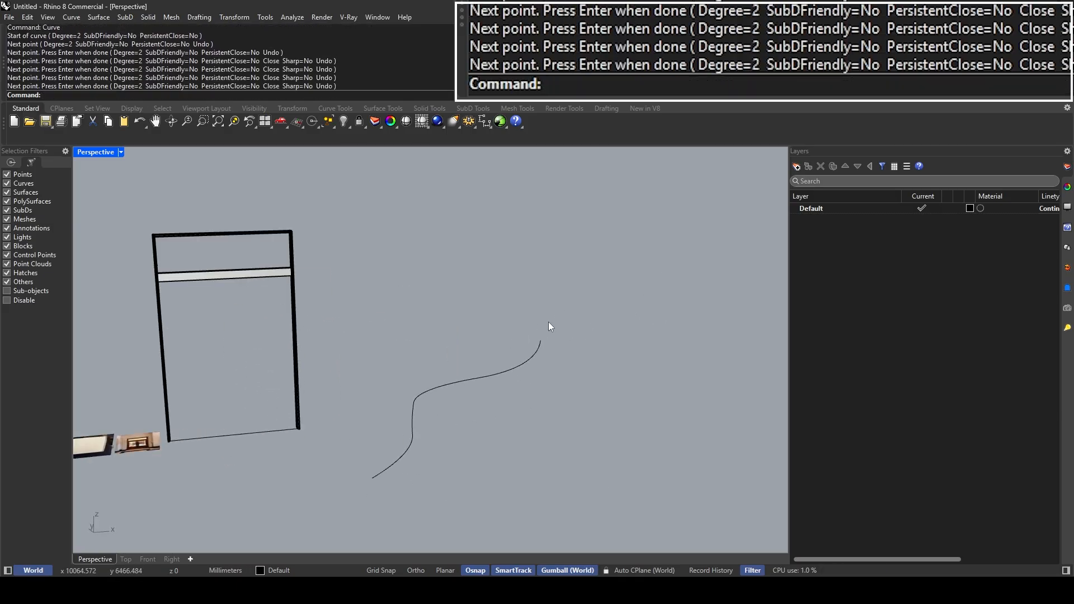
Step: Draw a small rectangle starting at the near end of the wavy curve
type("Rectangle")
key("Return")
left_click(373, 479)
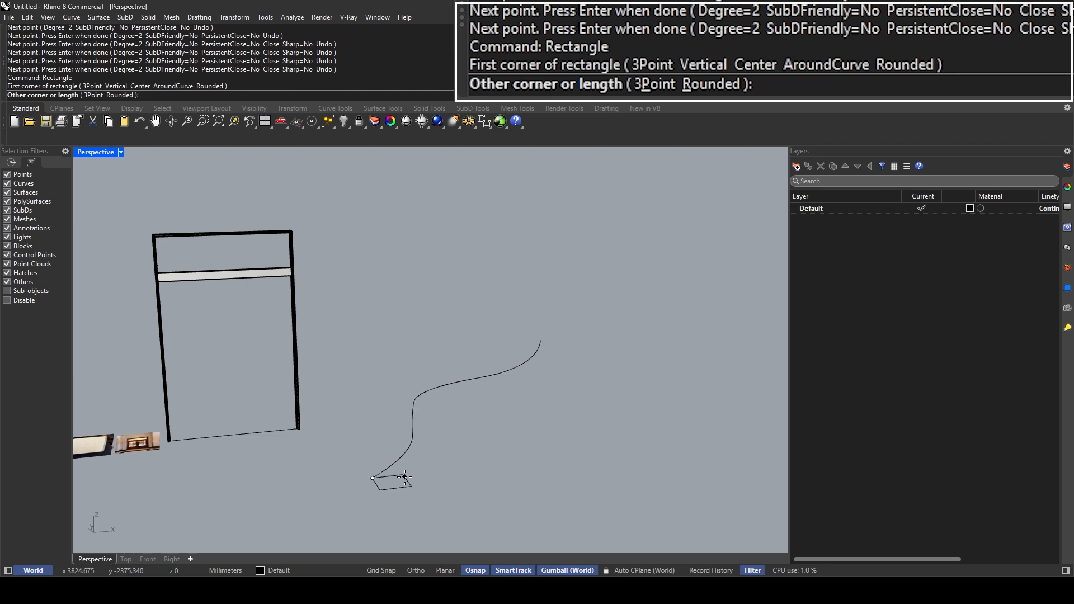
left_click(411, 486)
Step: Rotate the small rectangle upright and across the wavy curve, and move it onto the curve near its end
left_click_drag(374, 524, 416, 503)
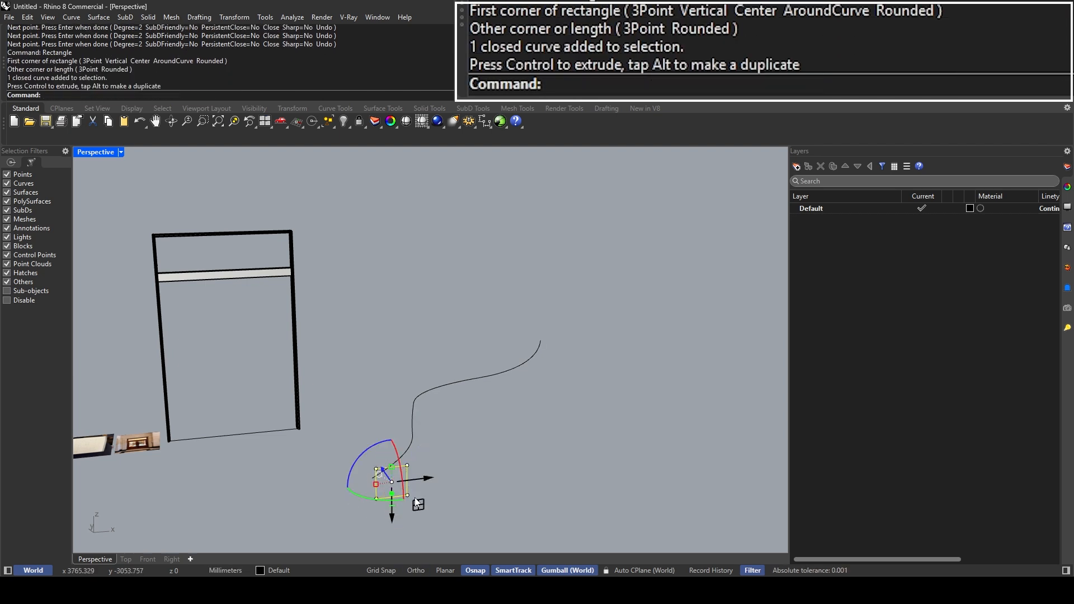
left_click_drag(356, 457, 367, 448)
left_click_drag(427, 491, 404, 487)
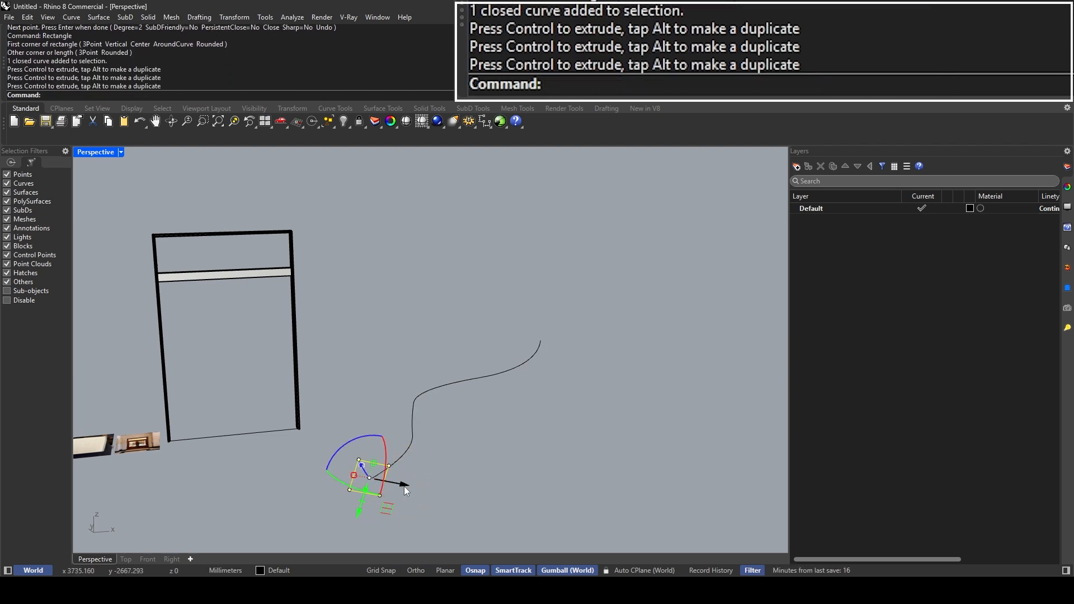
right_click_drag(354, 488, 316, 492)
left_click(216, 454)
scroll(216, 454, "up", 3)
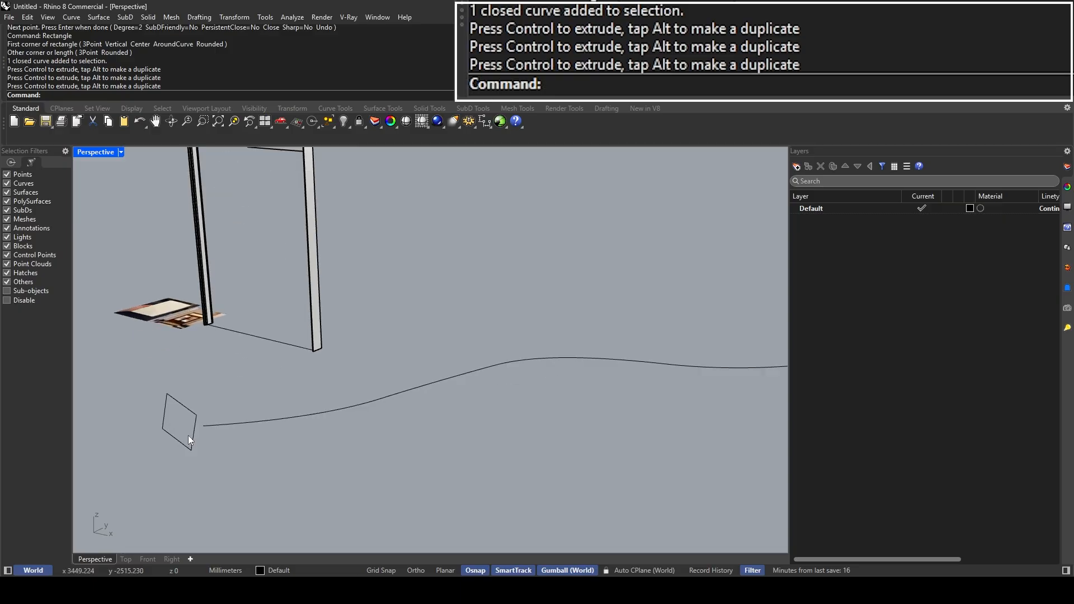
left_click(192, 436)
left_click_drag(209, 411, 253, 422)
left_click(290, 425)
Step: Sweep the small rectangle along the wavy curve with Sweep1 and view the resulting tube
type("Sweep1")
key("Return")
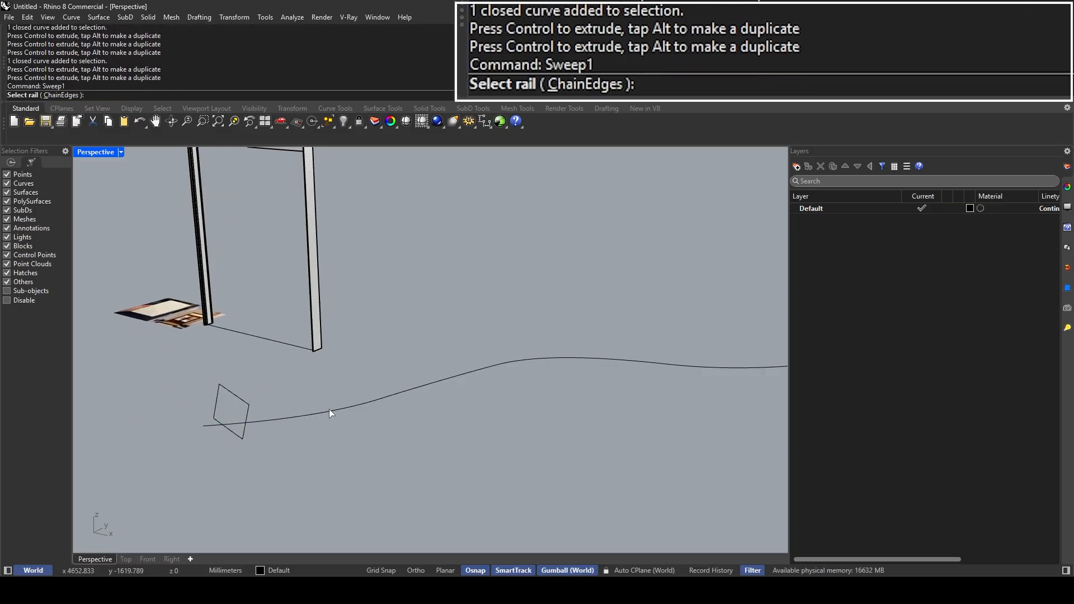
left_click(329, 409)
left_click(240, 401)
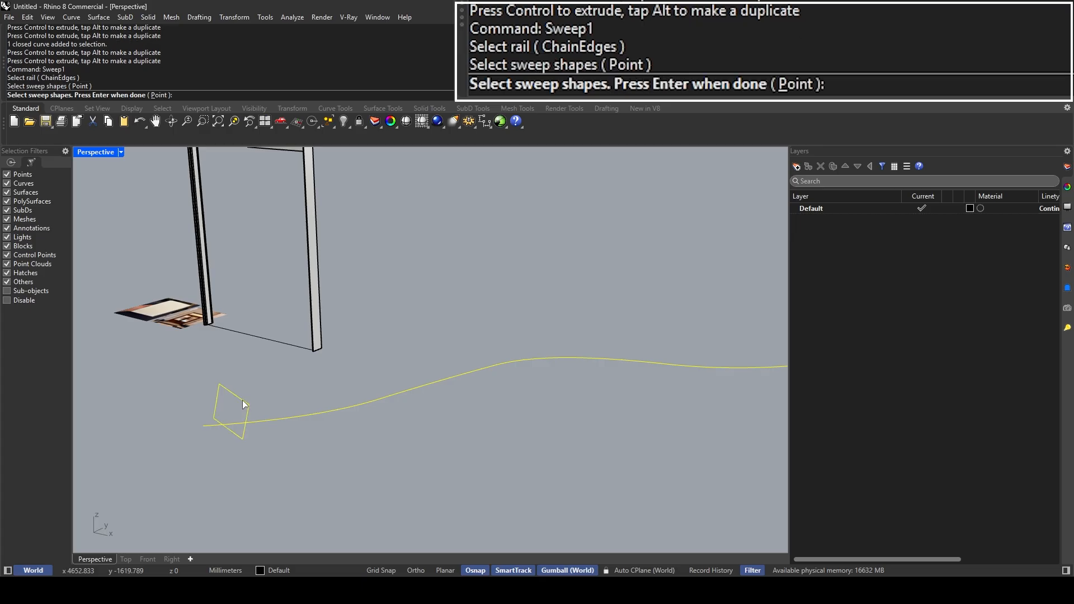
key("Return")
key("Return")
left_click(245, 398)
right_click_drag(245, 398, 210, 461)
scroll(215, 451, "down", 2)
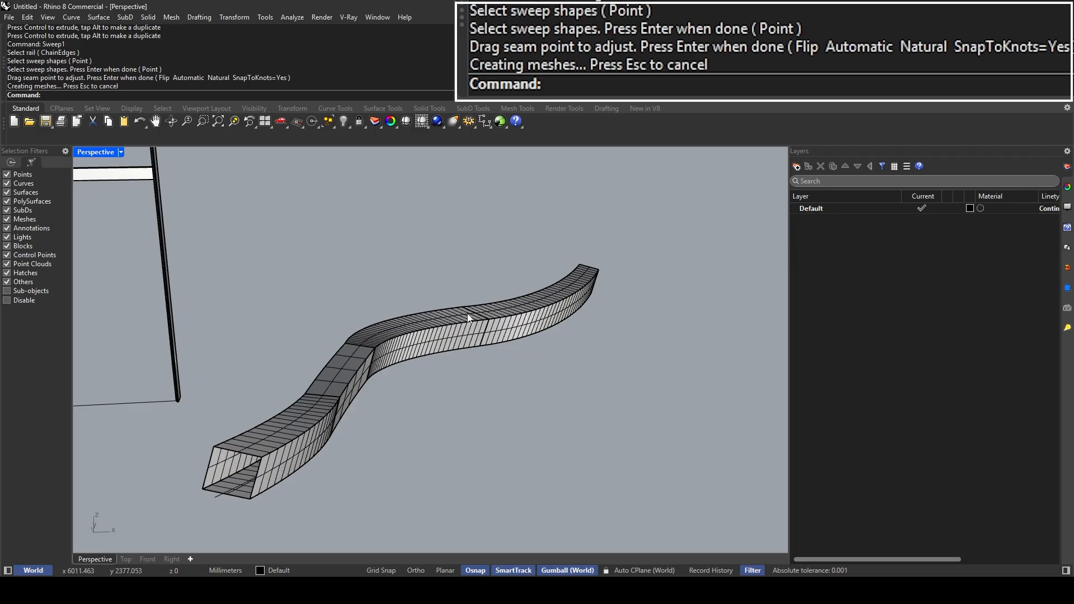
mouse_move(596, 323)
right_mouse_down()
mouse_move(640, 280)
mouse_move(609, 316)
right_mouse_up()
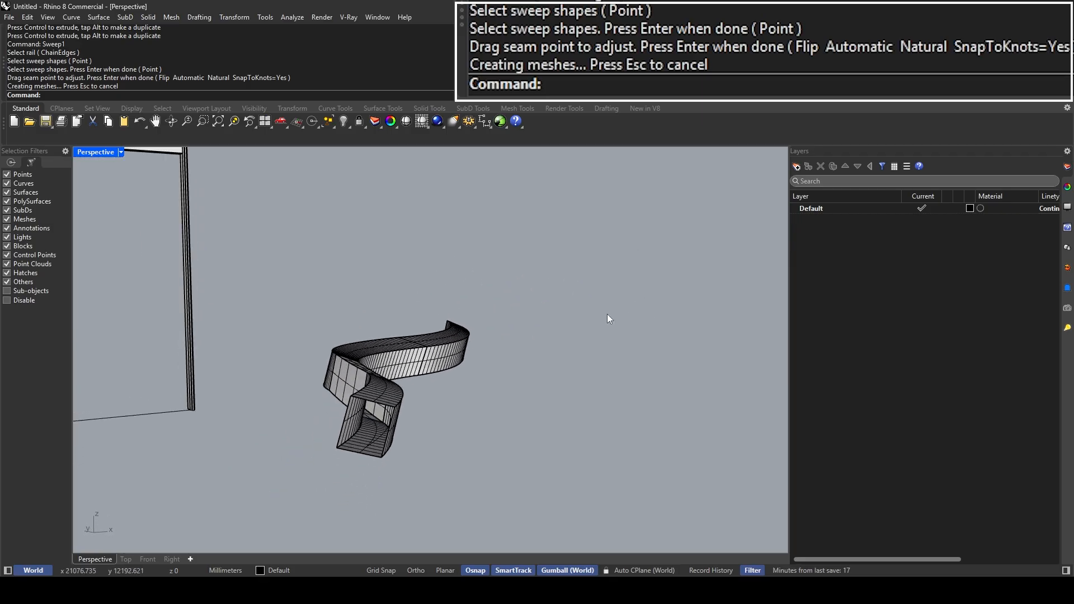
Step: Delete the sample swept tube, the wavy curve and the small rectangle beside the door frame
left_click(455, 358)
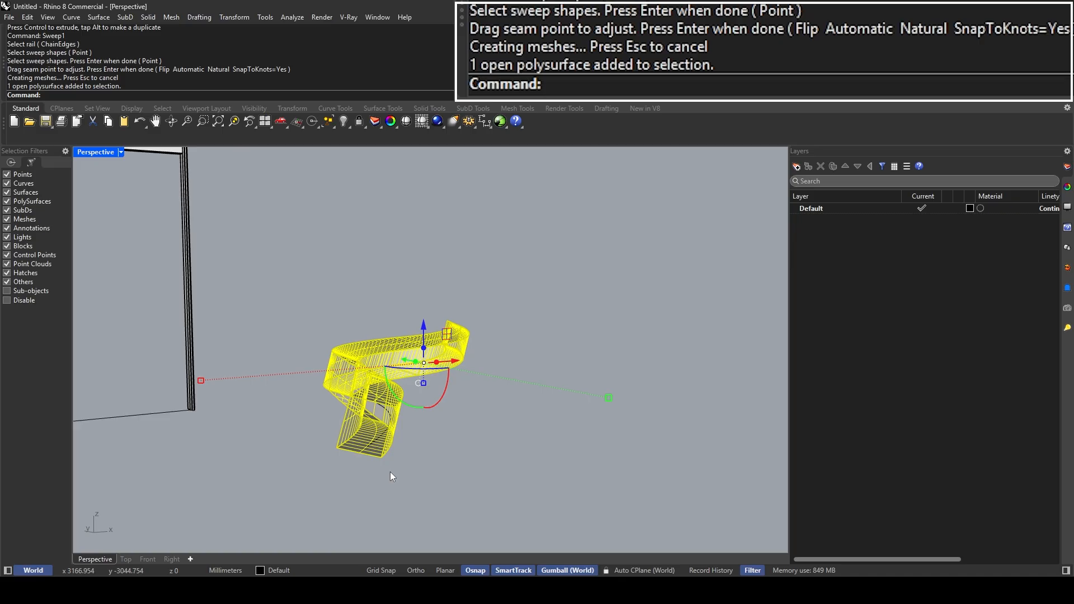
right_click_drag(425, 452, 413, 438)
key("Delete")
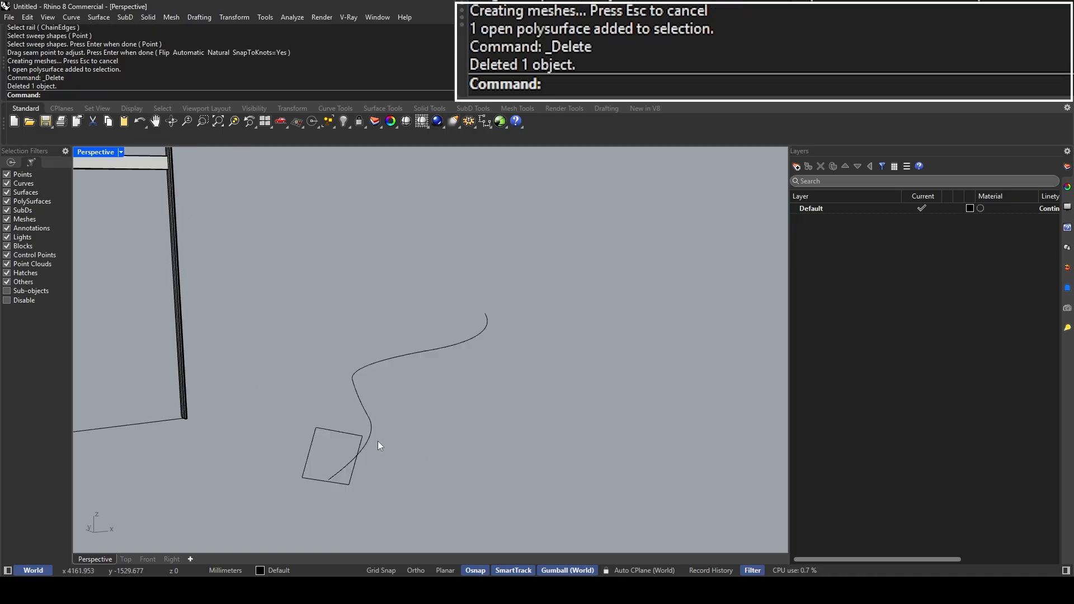
left_click(354, 399)
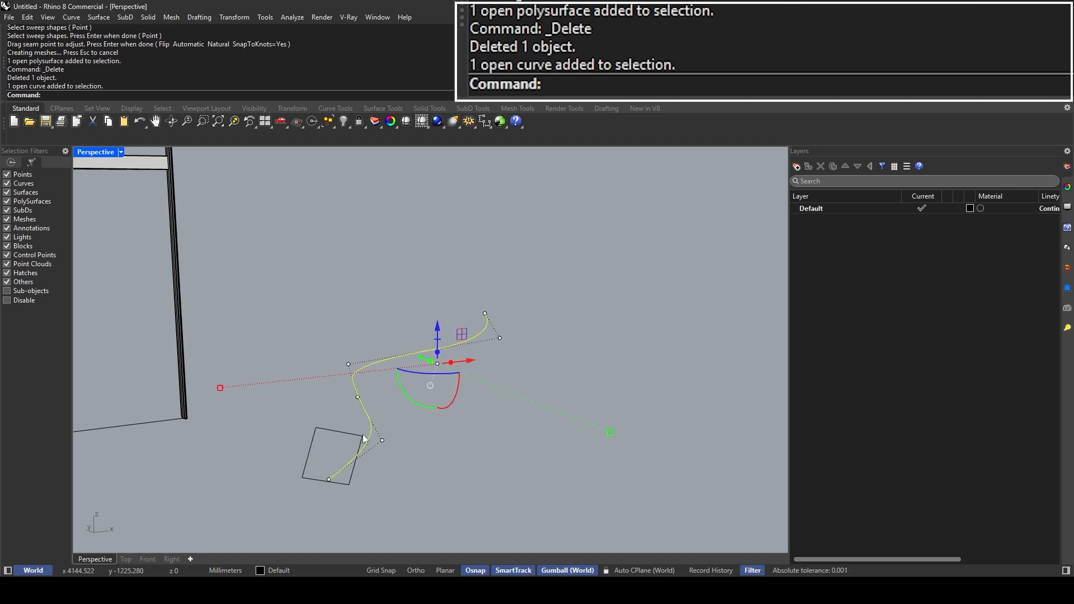
left_click(401, 458)
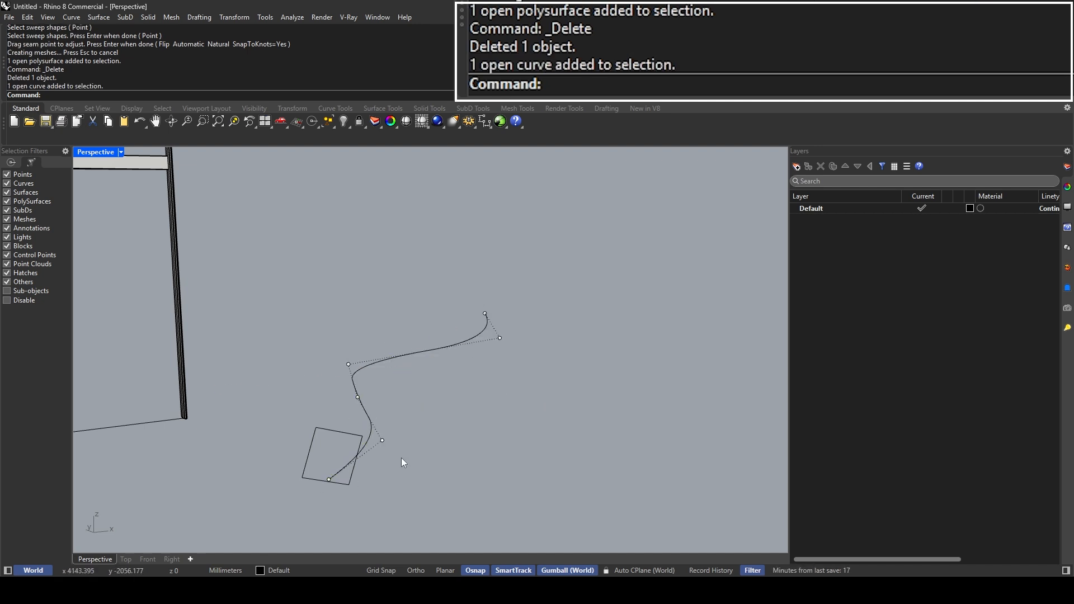
left_click(340, 433)
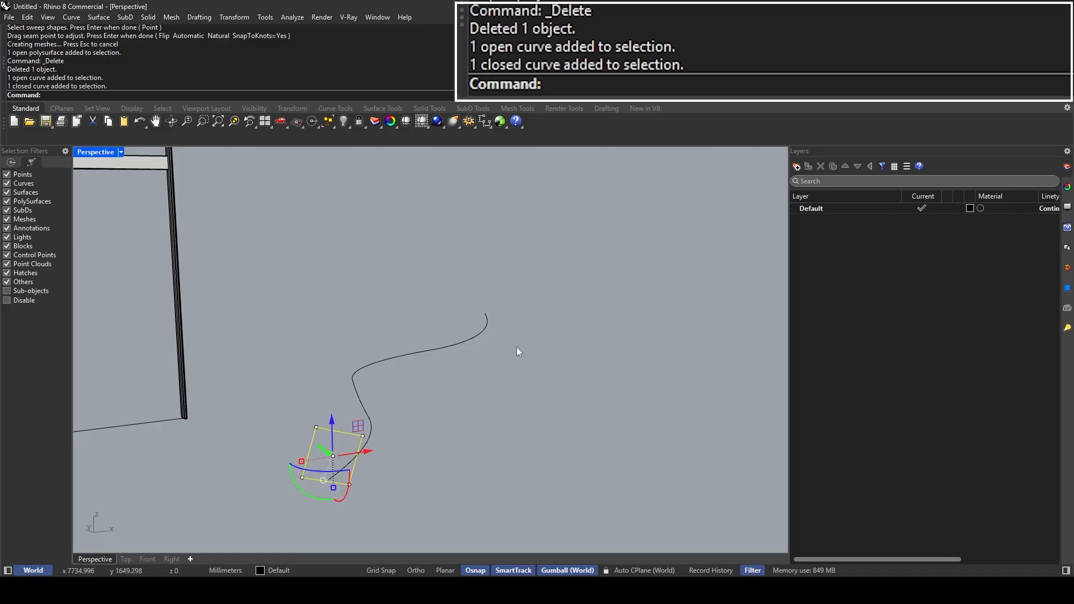
left_click_drag(441, 484, 335, 418)
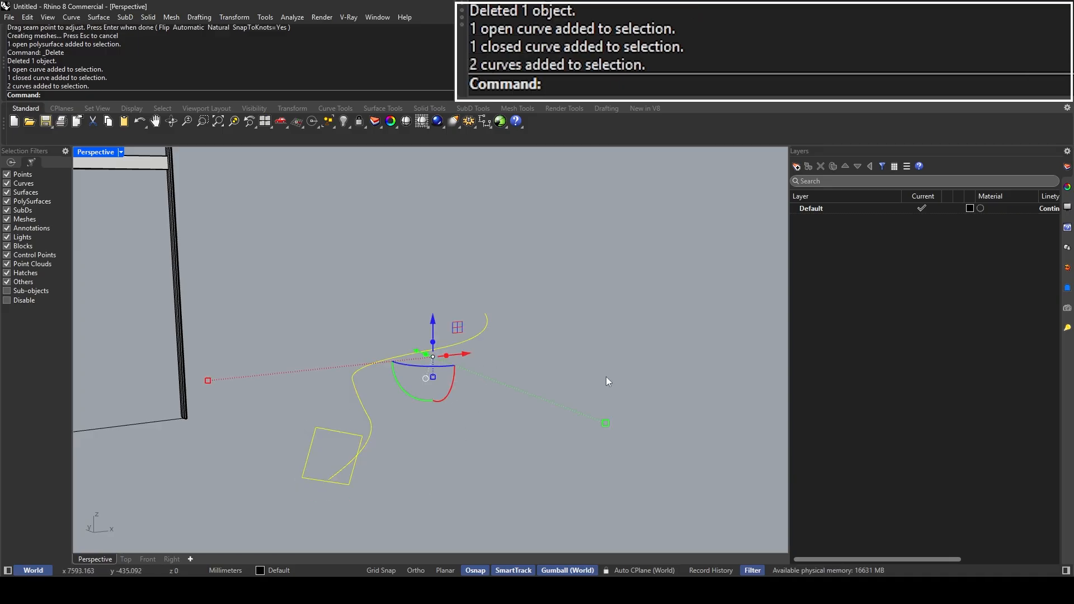
scroll(605, 377, "down", 3)
key("Delete")
scroll(228, 258, "up", 2)
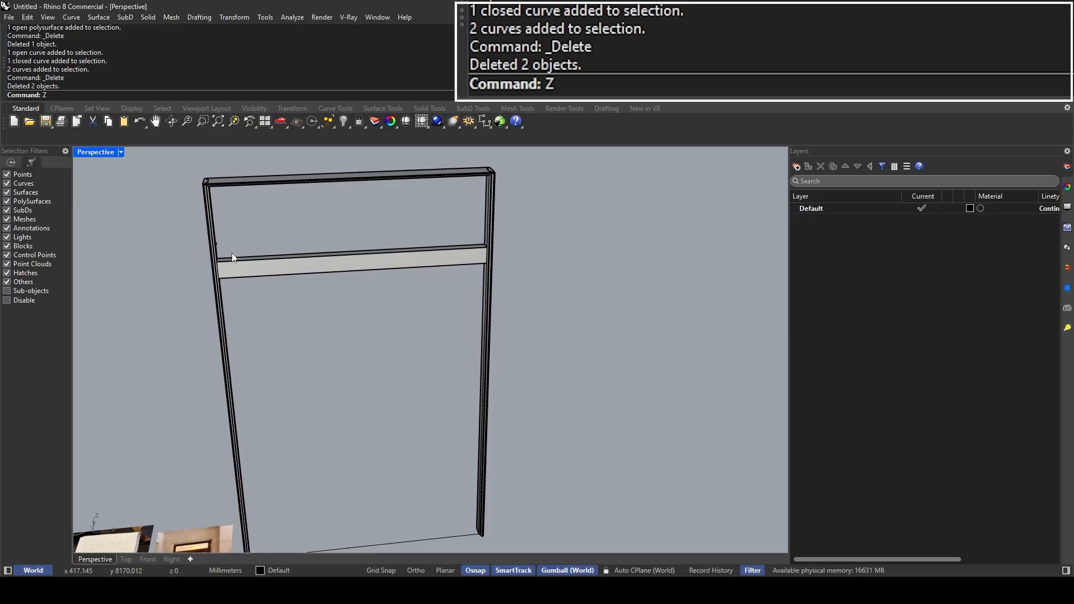
Step: Start a polyline along the crosspiece's upper front edge, running from the left post to the right post
type("Z")
key("Return")
left_click_drag(233, 256, 296, 313)
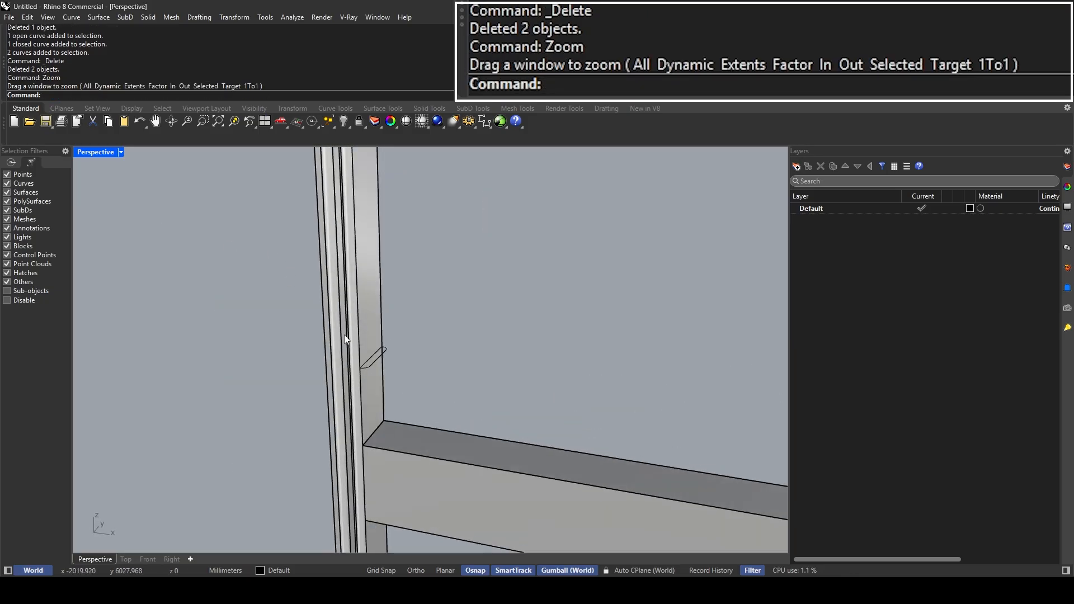
scroll(288, 374, "down", 2)
right_click_drag(176, 270, 232, 326)
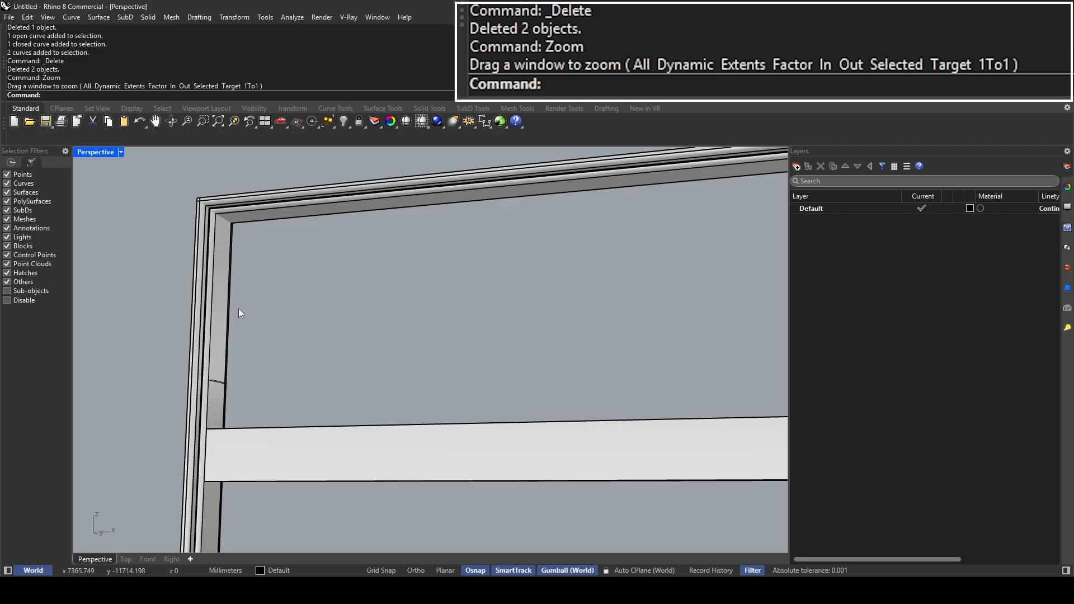
type("Polyline")
key("Return")
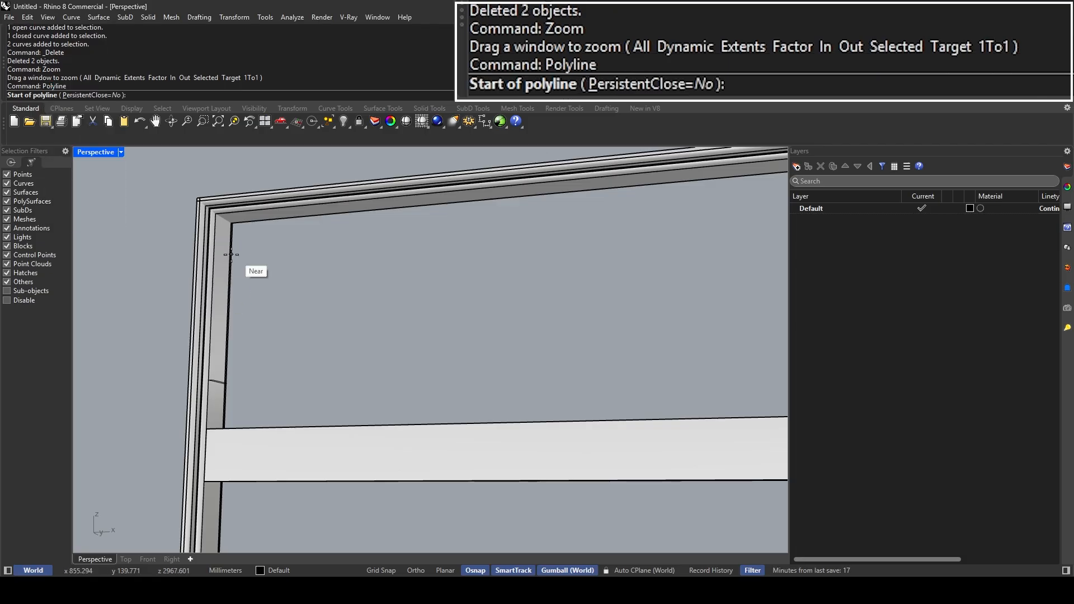
right_click_drag(231, 254, 501, 376)
left_click(235, 482)
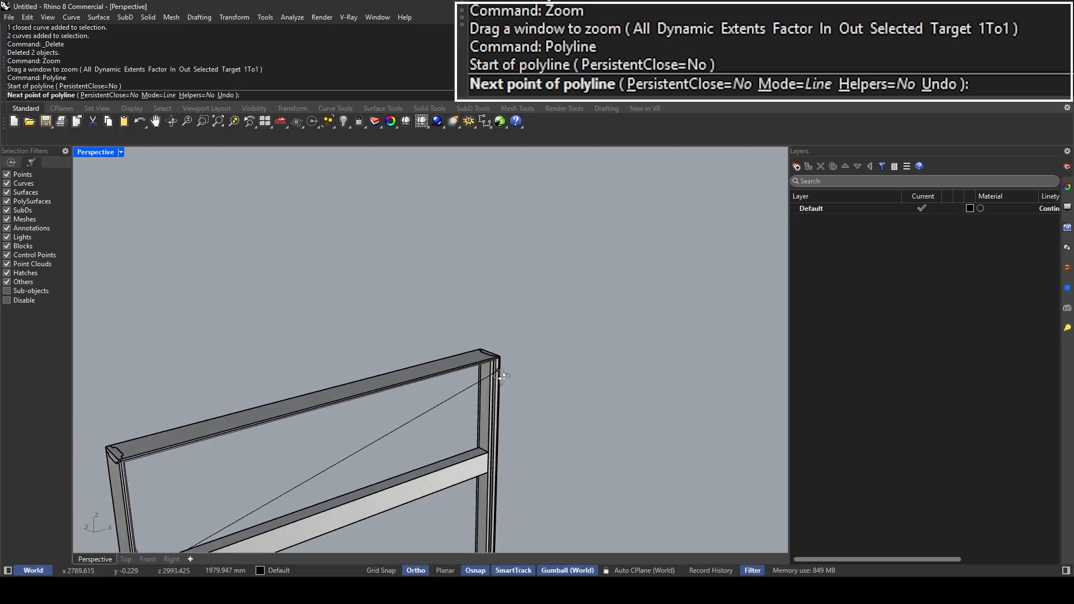
scroll(503, 425, "up", 6)
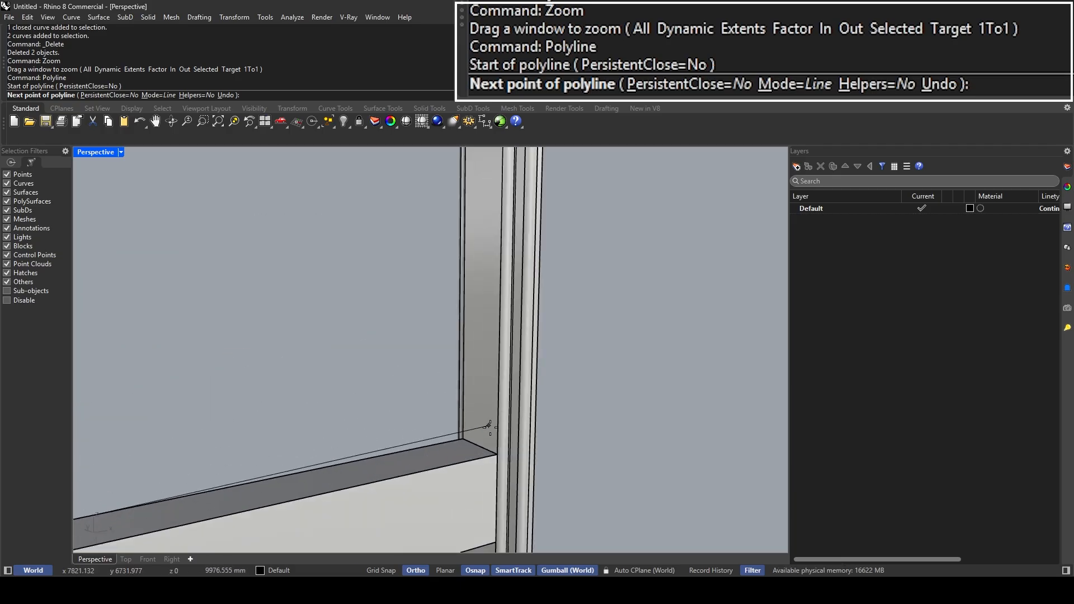
left_click(511, 460)
Step: Continue the polyline through both upper inner front corners of the frame and close it at its starting point
right_click_drag(510, 460, 504, 285)
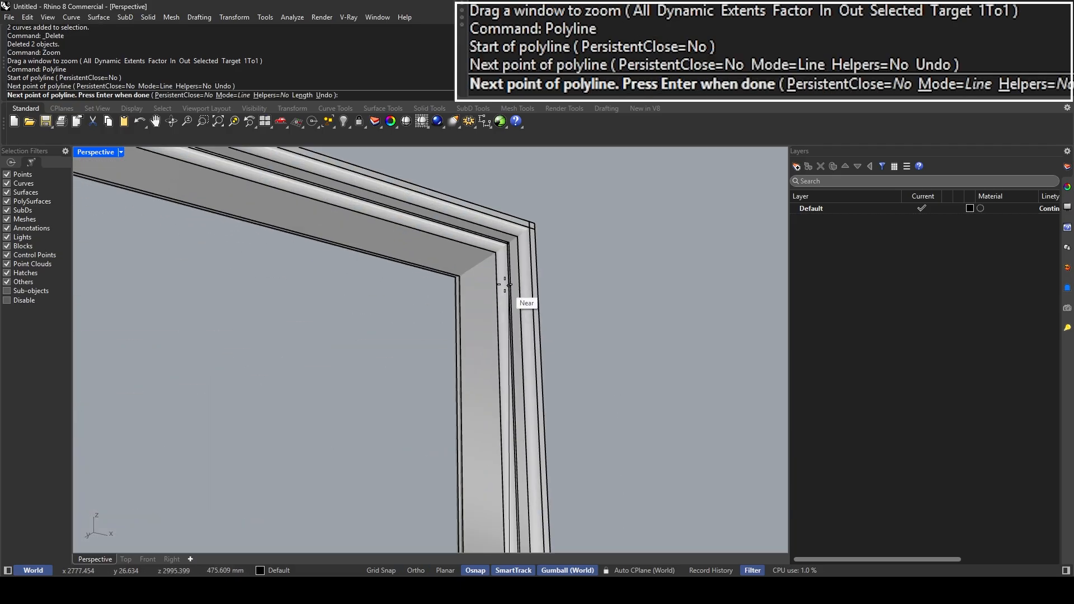
scroll(492, 258, "up", 2)
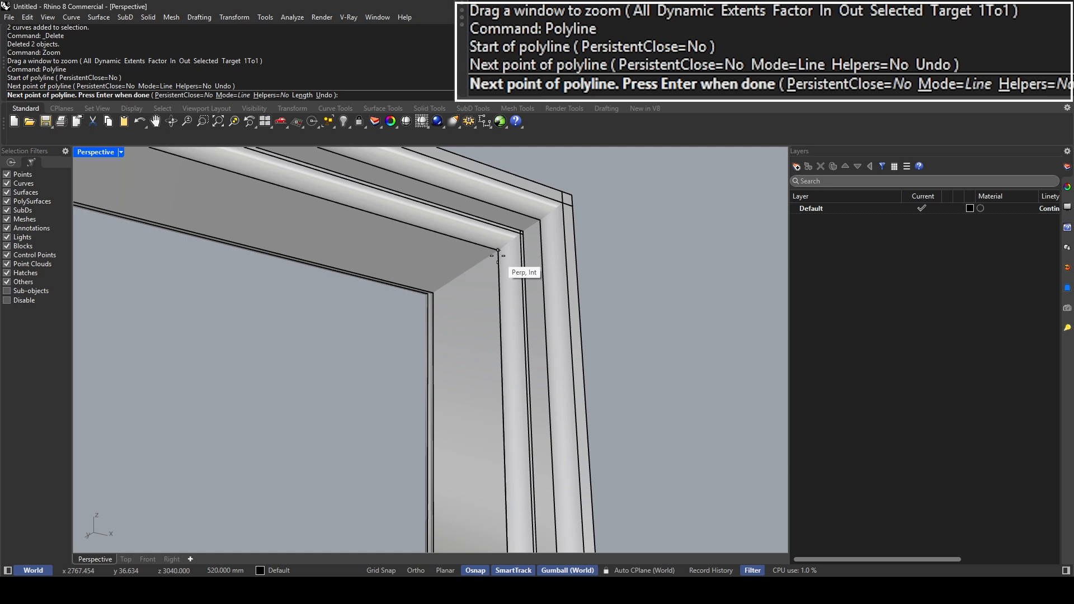
left_click(497, 254)
right_click_drag(497, 253, 246, 310)
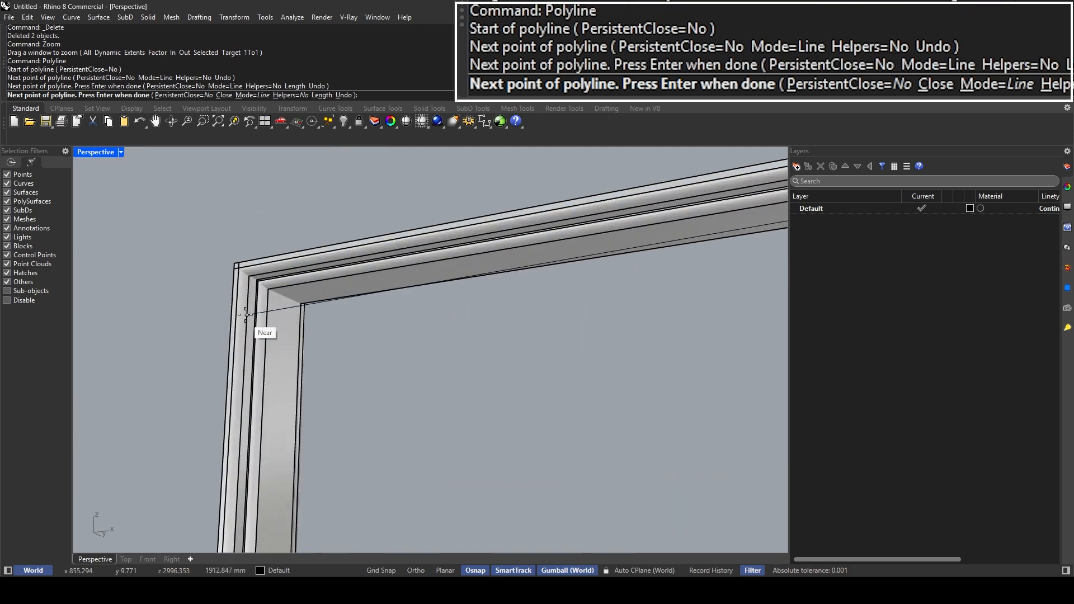
left_click(267, 291)
right_click_drag(267, 291, 445, 334)
left_click(283, 456)
Step: Try pulling the closed polyline out in front of the frame to inspect it, and undo the move
left_click(300, 459)
left_click(330, 491)
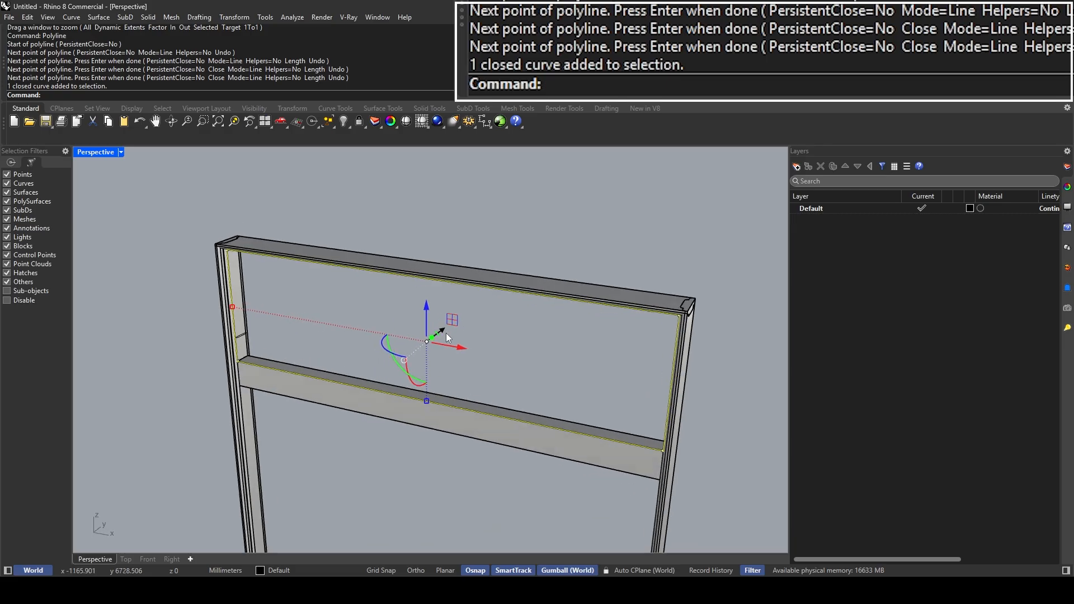
left_click_drag(441, 333, 411, 354)
right_click_drag(402, 353, 315, 311)
right_click_drag(250, 279, 443, 258)
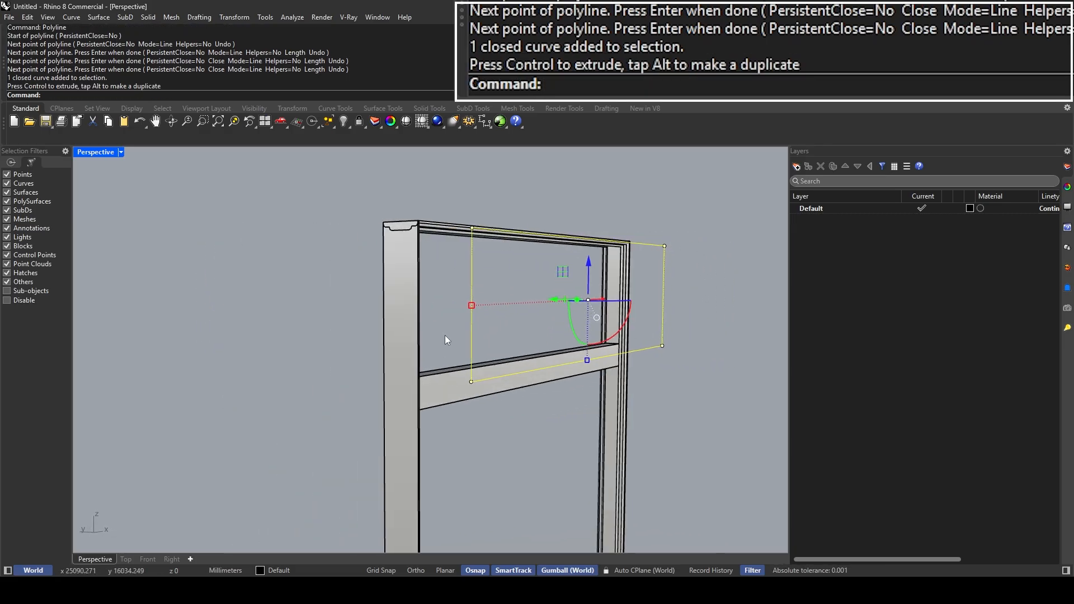
key("ctrl+z")
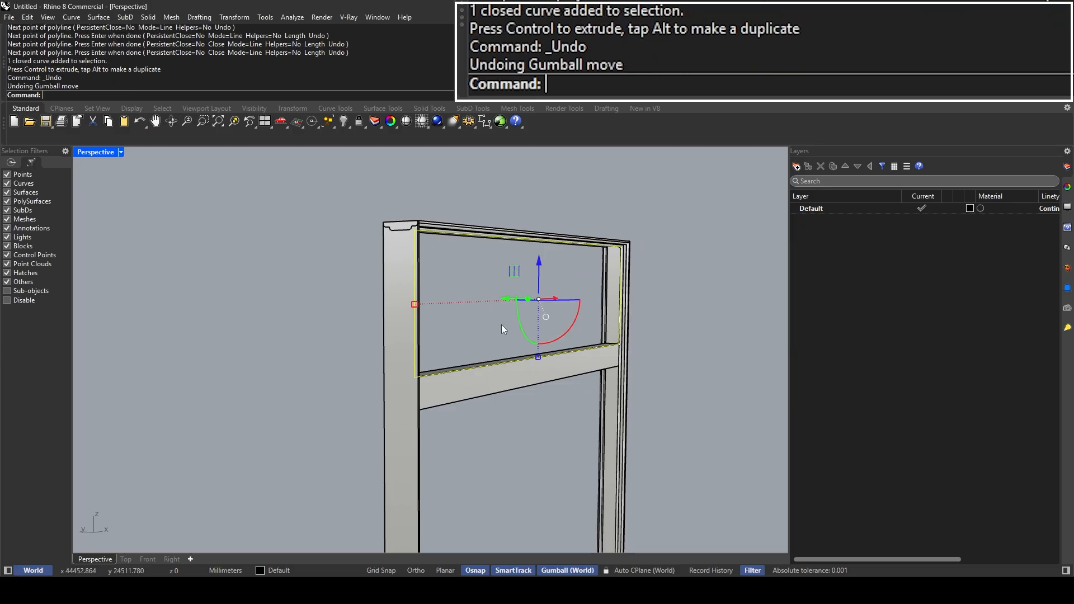
right_click_drag(494, 360, 270, 346)
key("Escape")
scroll(242, 328, "up", 2)
scroll(270, 346, "up", 5)
type("Sweep1")
key("Return")
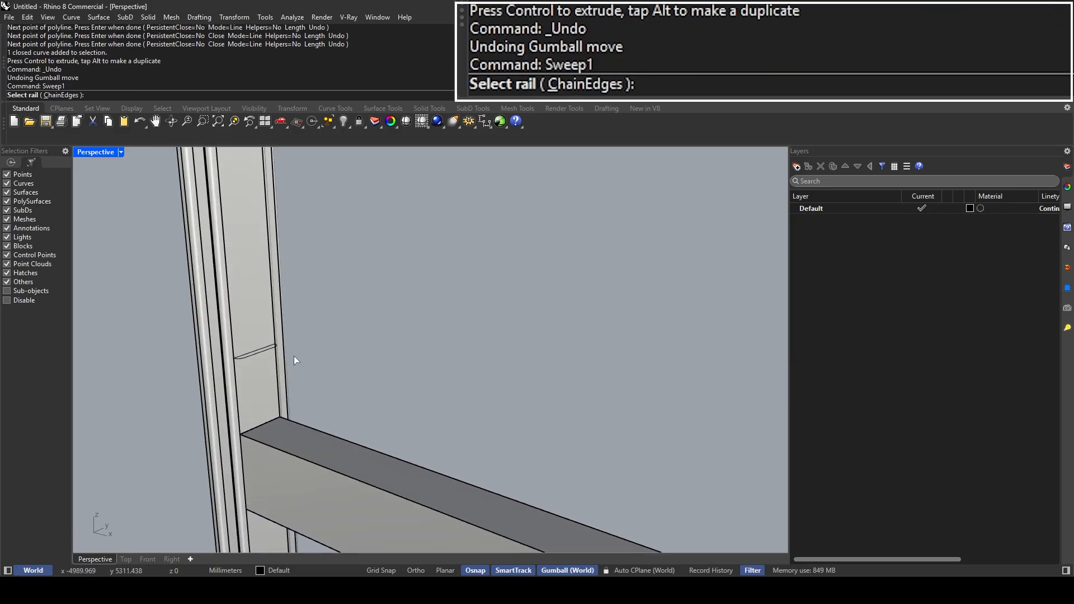
left_click(236, 351)
left_click(277, 375)
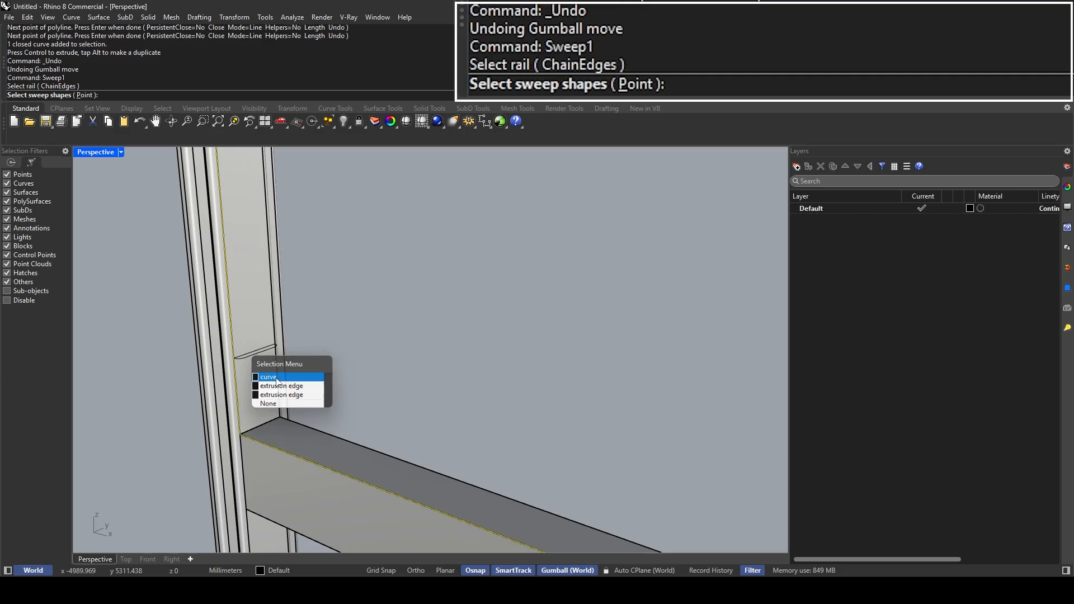
left_click(247, 358)
scroll(246, 358, "up", 2)
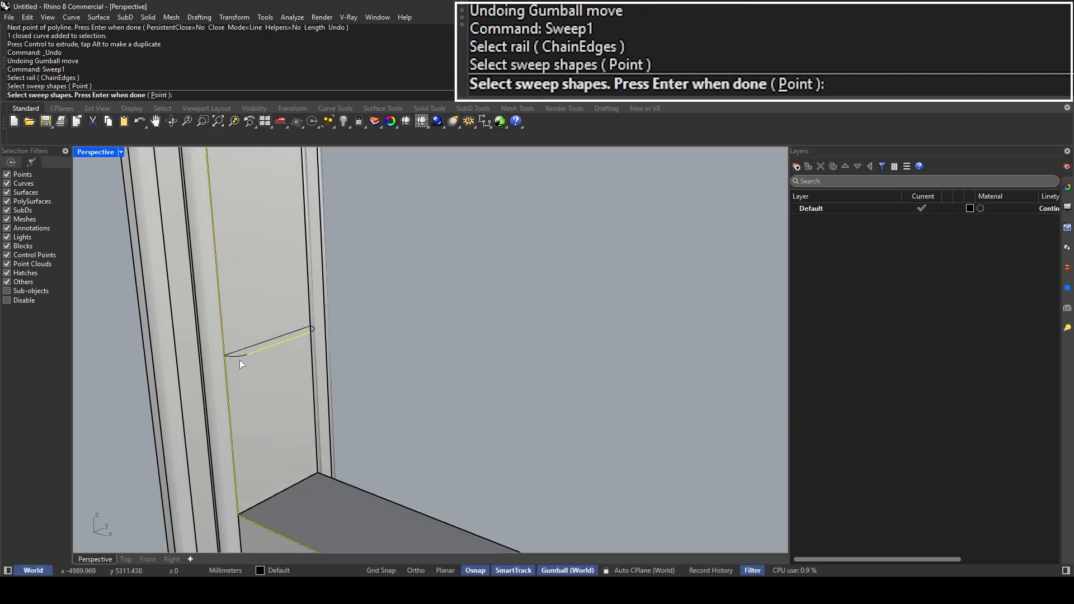
key("Escape")
left_click(240, 357)
key("Escape")
Step: Join the four border profile curves on the left post into one closed curve
right_click_drag(305, 353, 426, 320)
left_click_drag(205, 374, 455, 269)
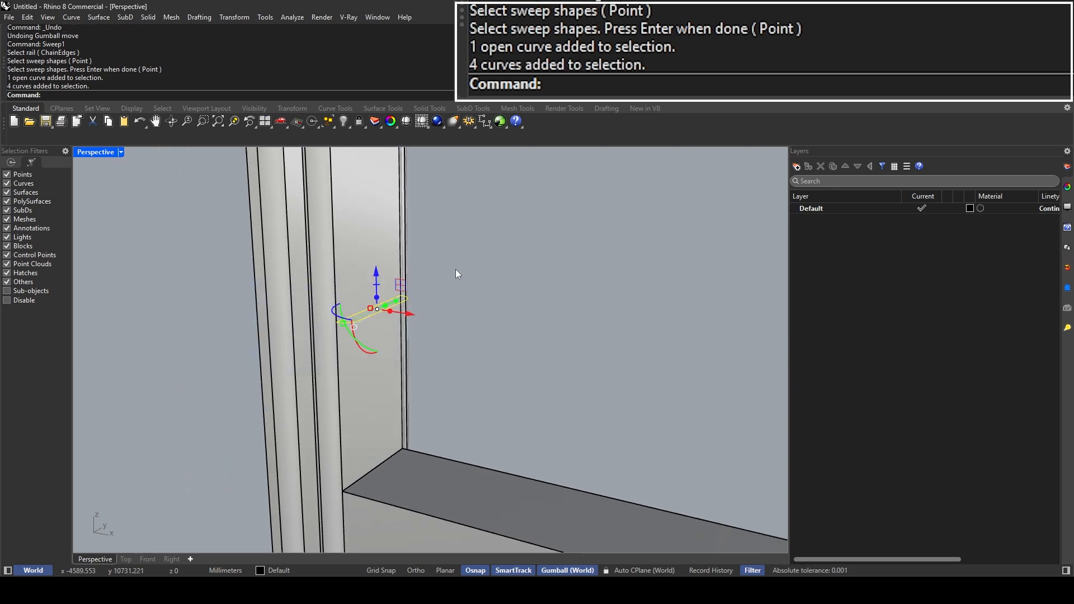
type("Join")
key("Return")
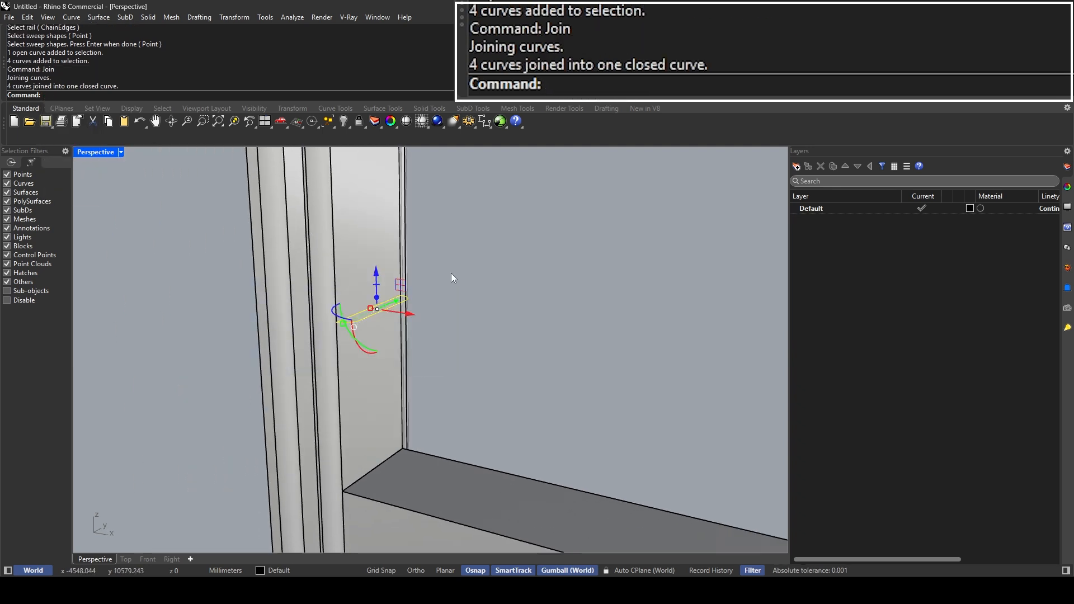
left_click(380, 310)
key("Escape")
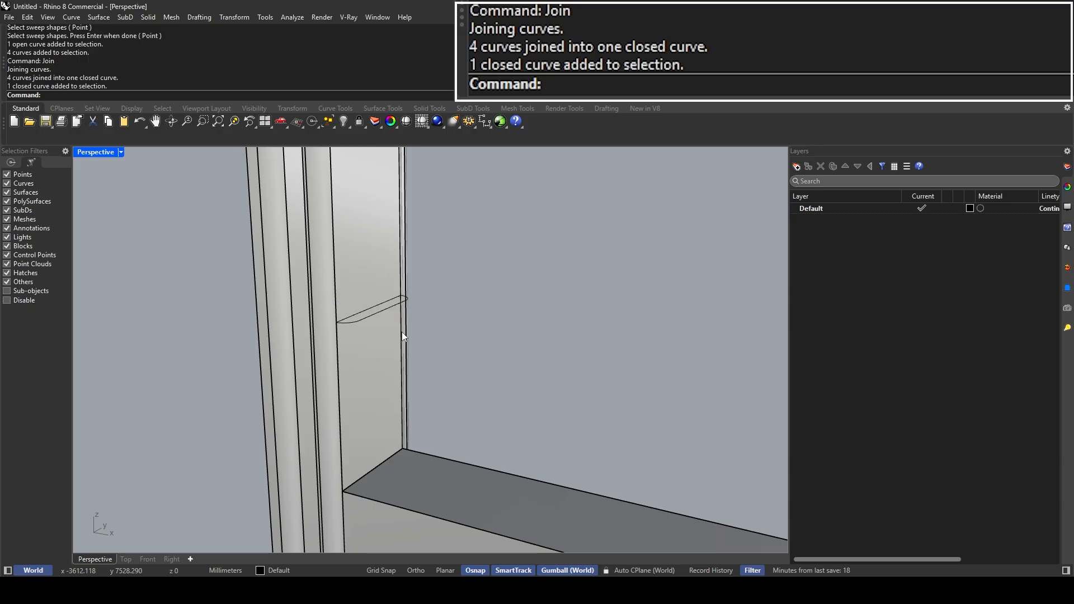
Step: Sweep the joined profile around the upper opening's closed polyline with Sweep1, using the Freeform style and unchanged cross sections
type("Sweep1")
key("Return")
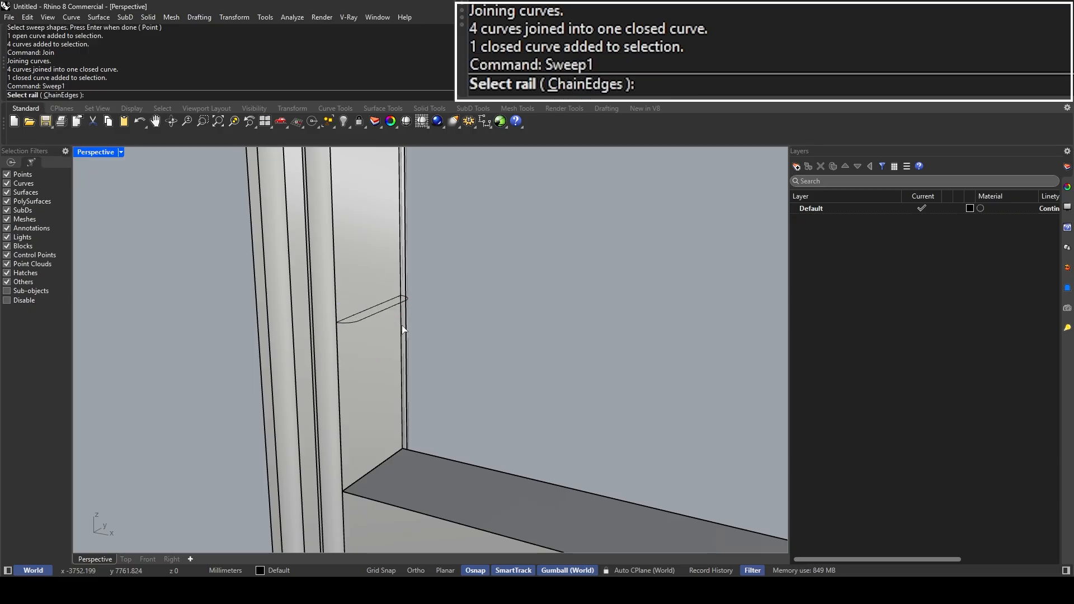
left_click(337, 343)
key("Return")
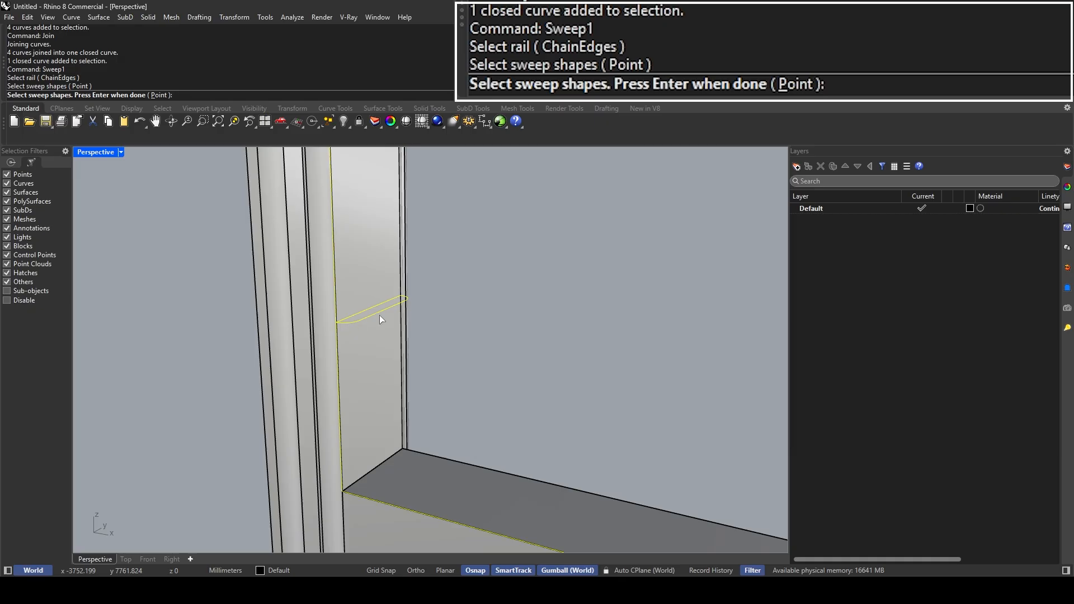
key("Return")
key("Return")
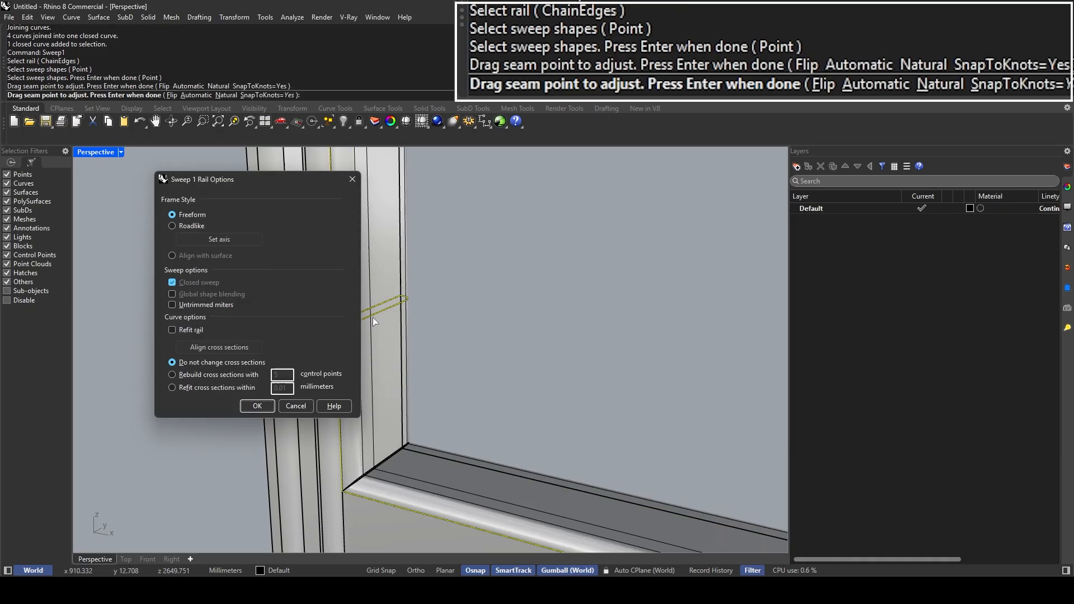
key("Return")
scroll(267, 290, "down", 4)
scroll(267, 291, "down", 5)
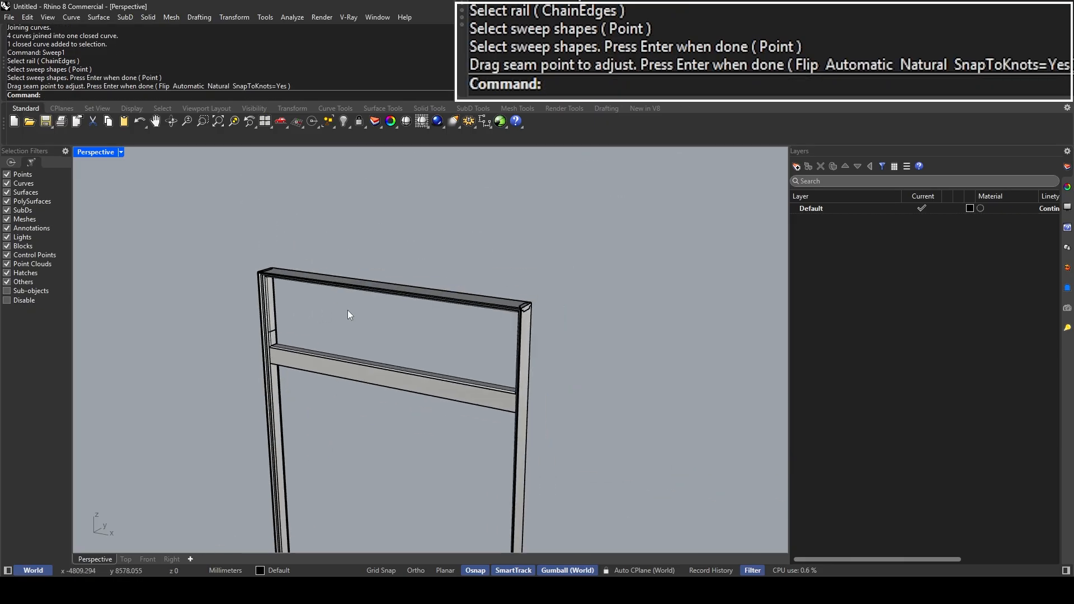
Step: Delete the leftover closed sweep curve at the left post above the crosspiece
scroll(585, 308, "up", 6)
right_click_drag(537, 299, 505, 410)
scroll(505, 410, "down", 4)
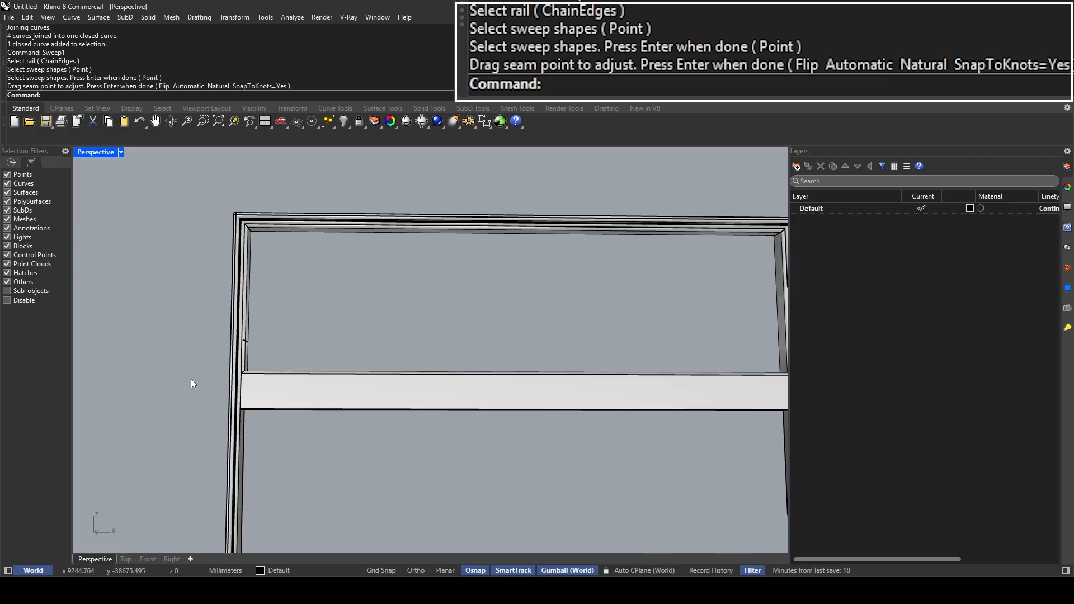
left_click(245, 343)
key("Delete")
scroll(310, 330, "down", 5)
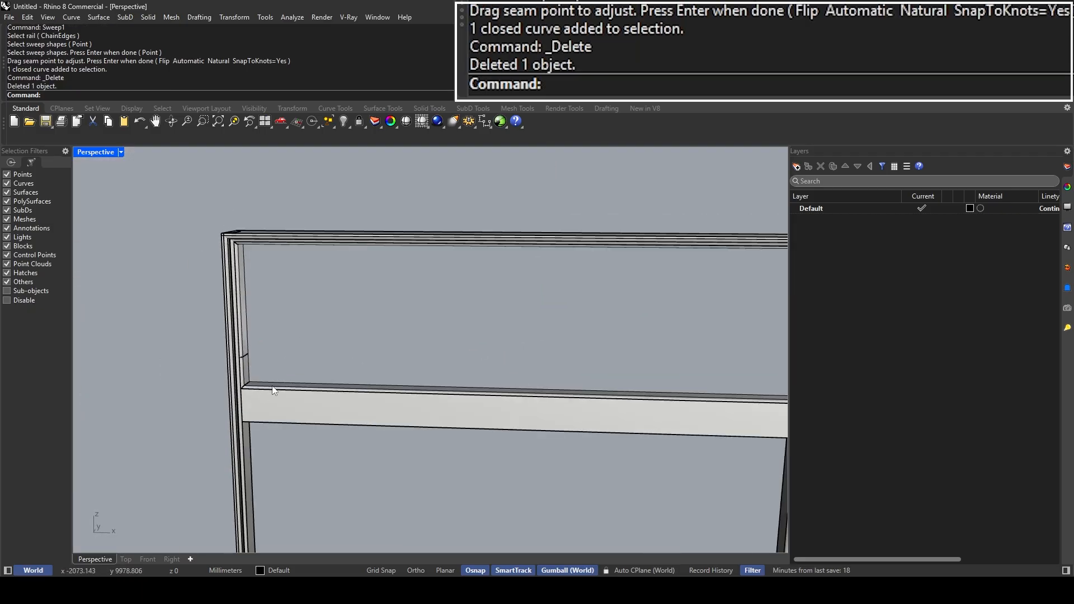
right_click_drag(349, 354, 349, 393)
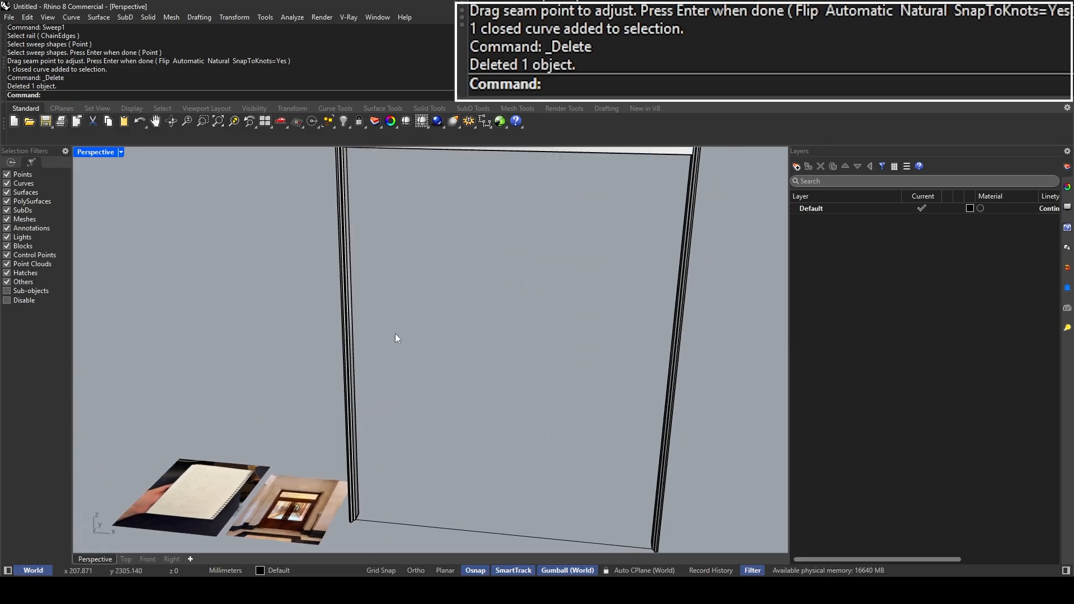
Step: Offset the closed curve along the upper opening's inner border inward by 70 mm with sharp corners
right_click_drag(395, 334, 358, 341)
scroll(357, 337, "up", 3)
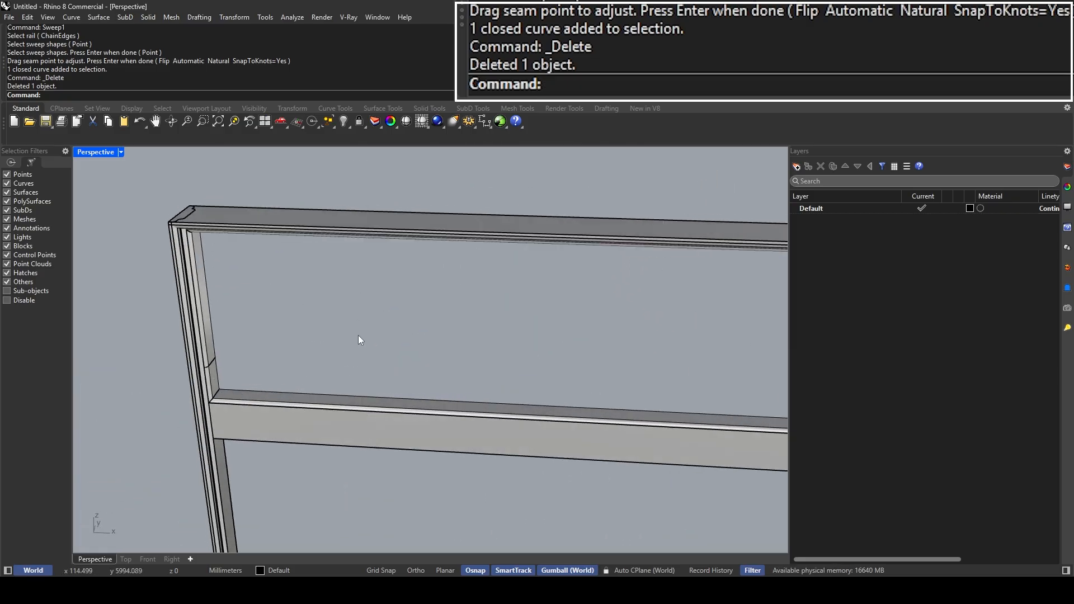
type("B")
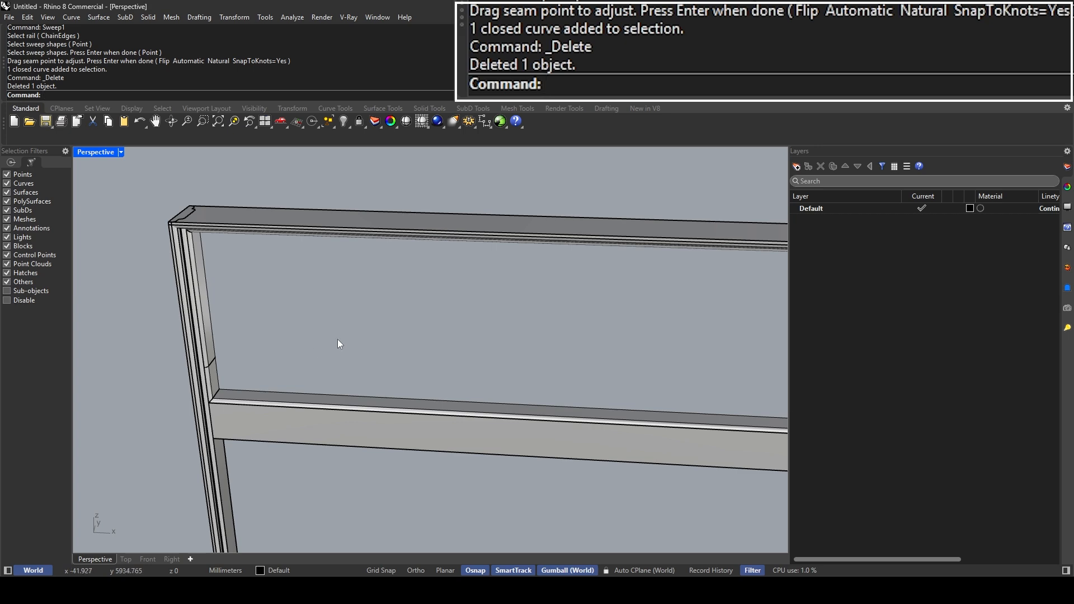
left_click(223, 404)
left_click(223, 404)
left_click(257, 439)
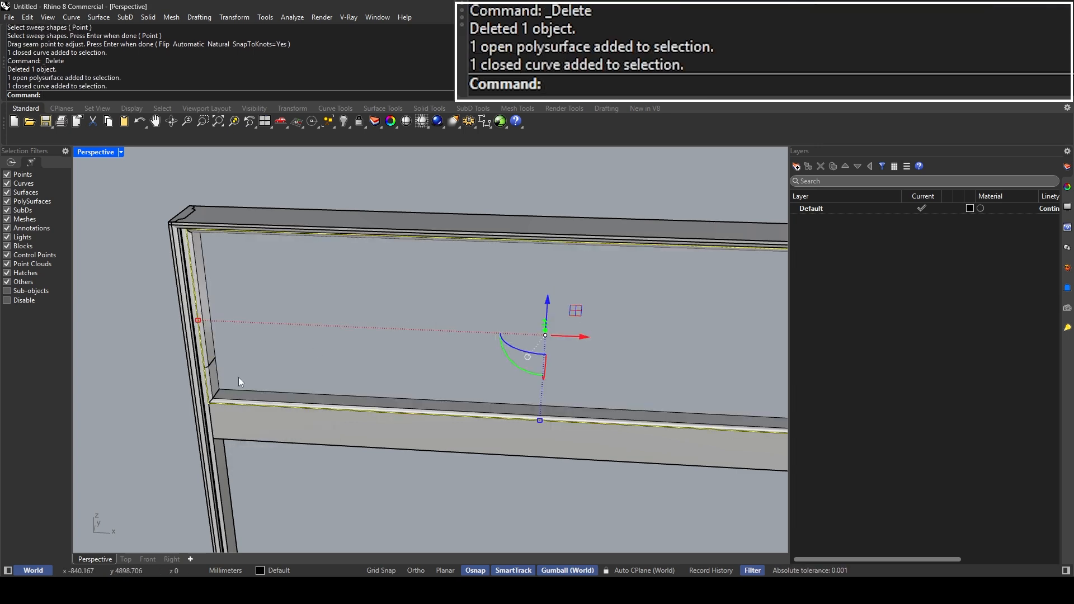
mouse_move(238, 377)
right_mouse_down()
mouse_move(272, 341)
mouse_move(283, 347)
mouse_move(177, 229)
right_mouse_up()
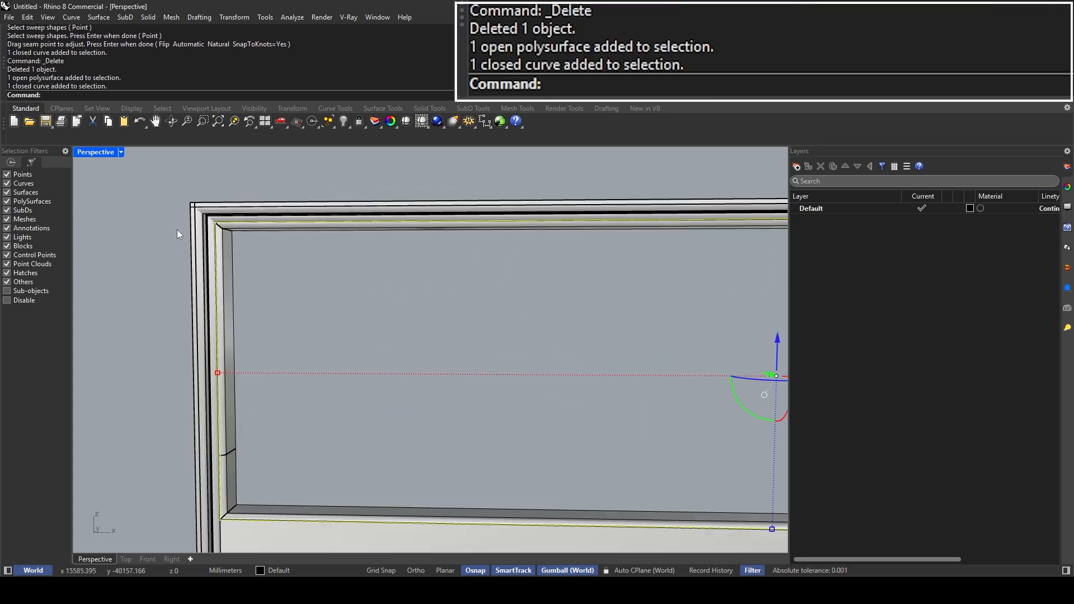
scroll(216, 274, "down", 2)
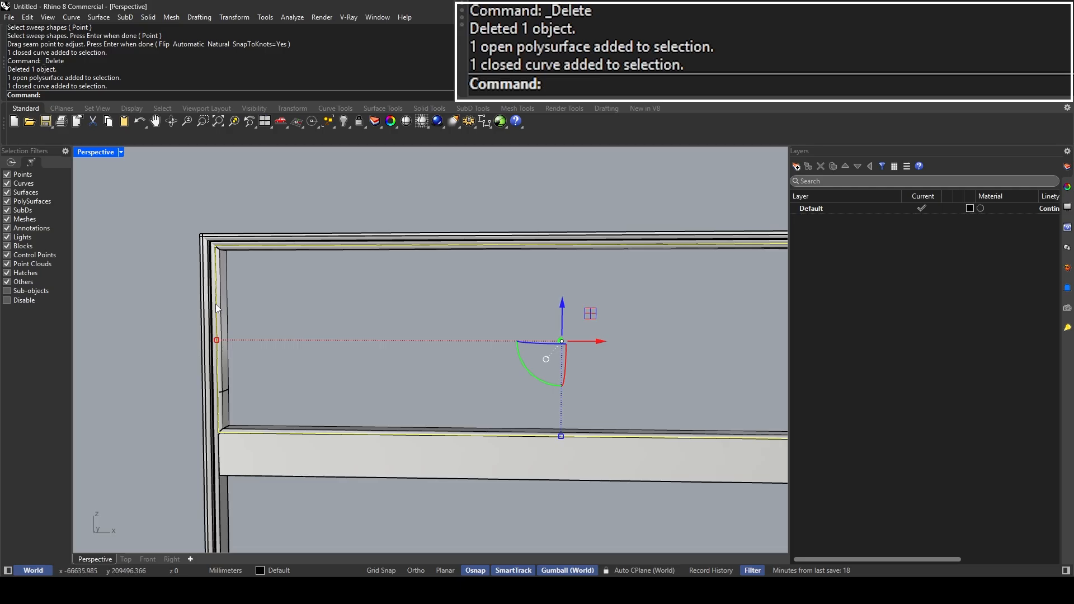
right_click_drag(217, 304, 256, 323)
type("O")
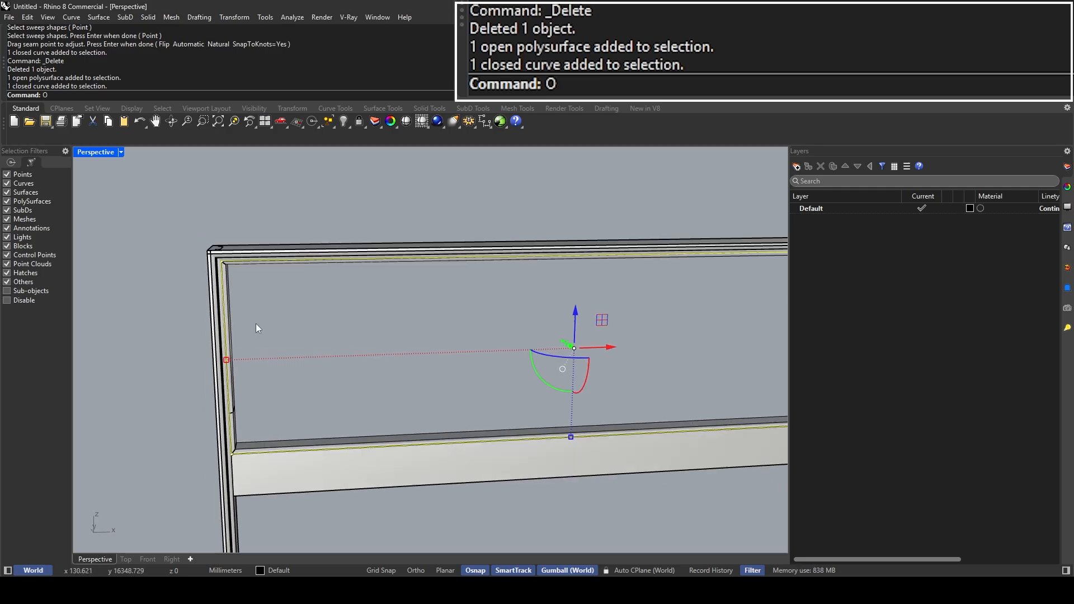
type("ffset")
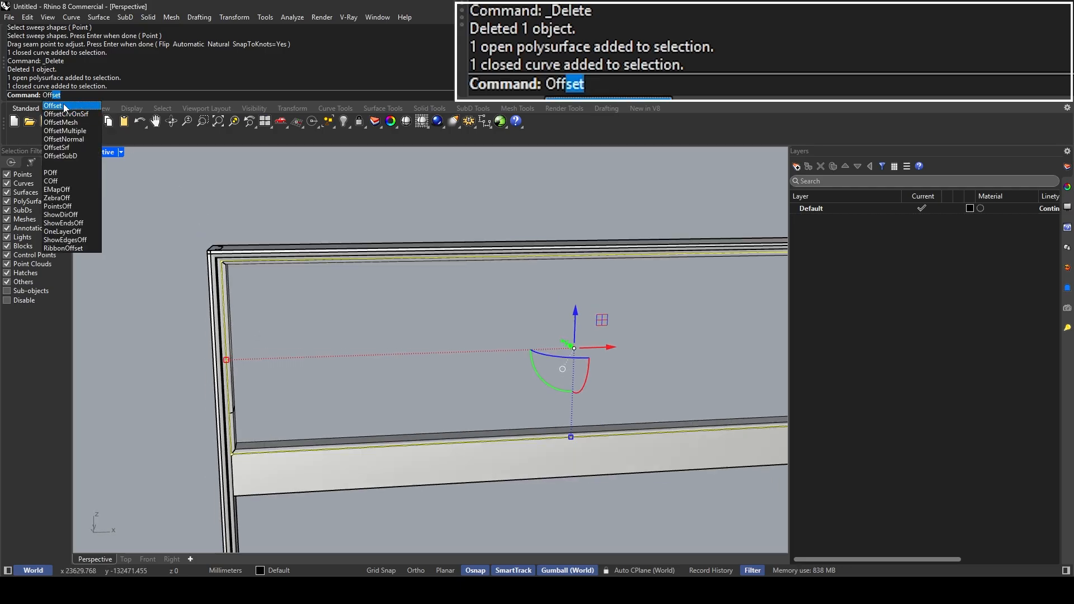
left_click(53, 105)
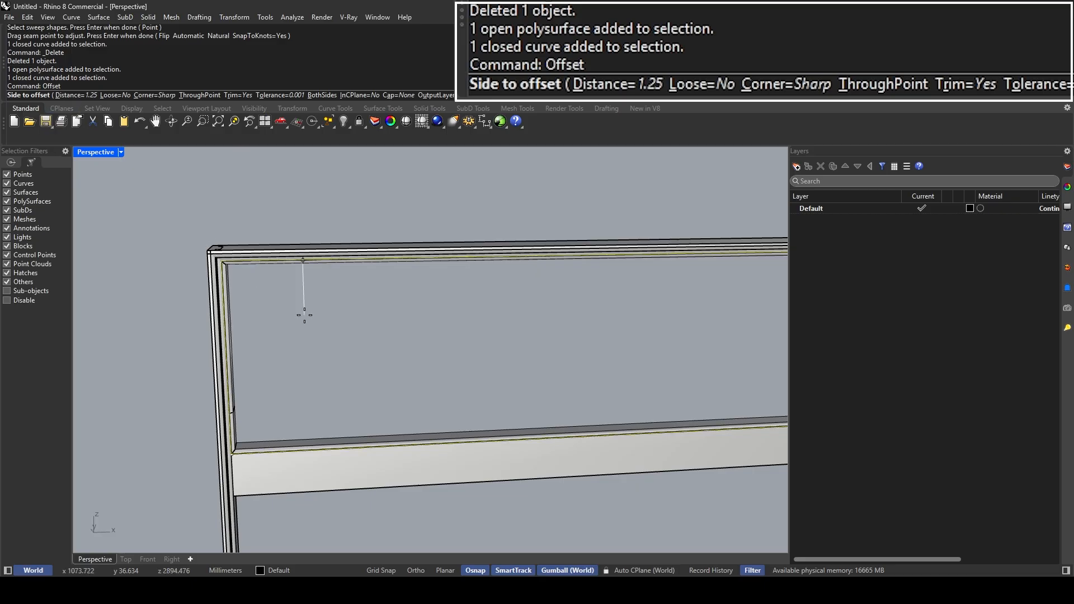
scroll(270, 302, "up", 2)
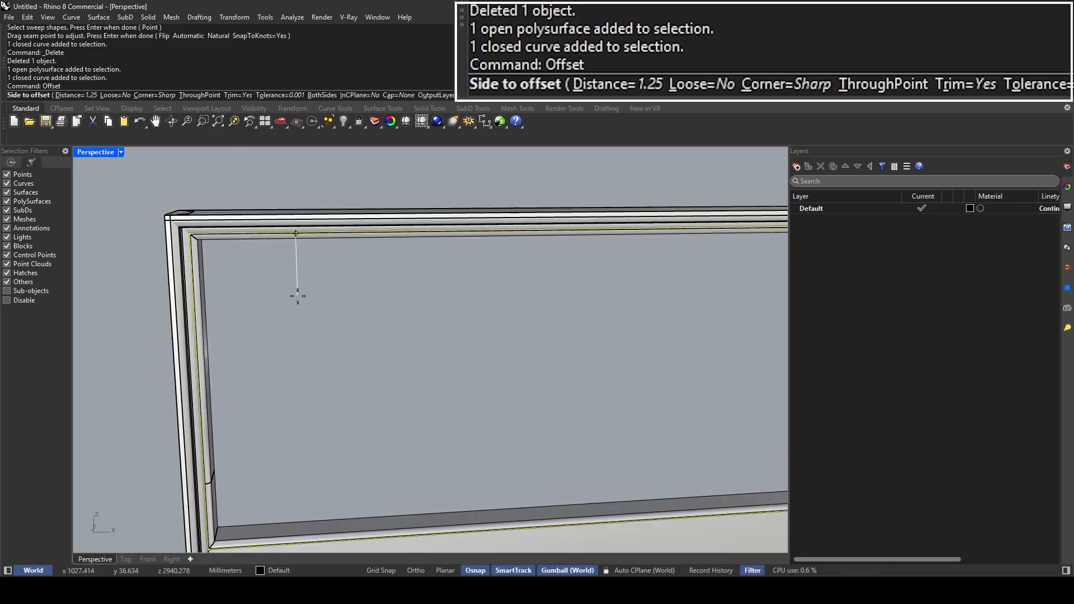
type("10")
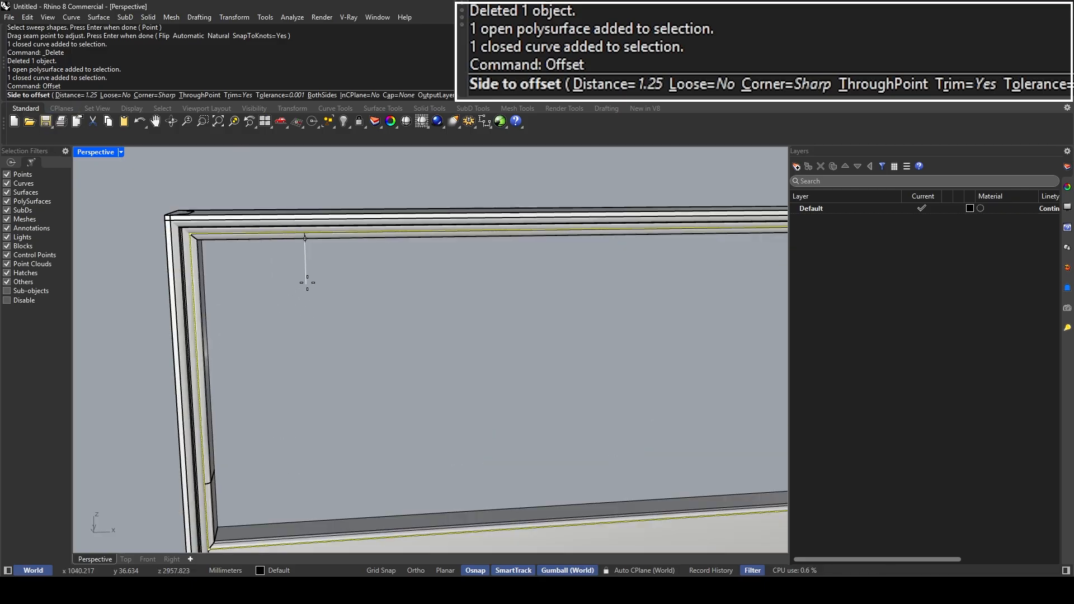
key("Return")
scroll(240, 293, "up", 2)
scroll(209, 233, "down", 2)
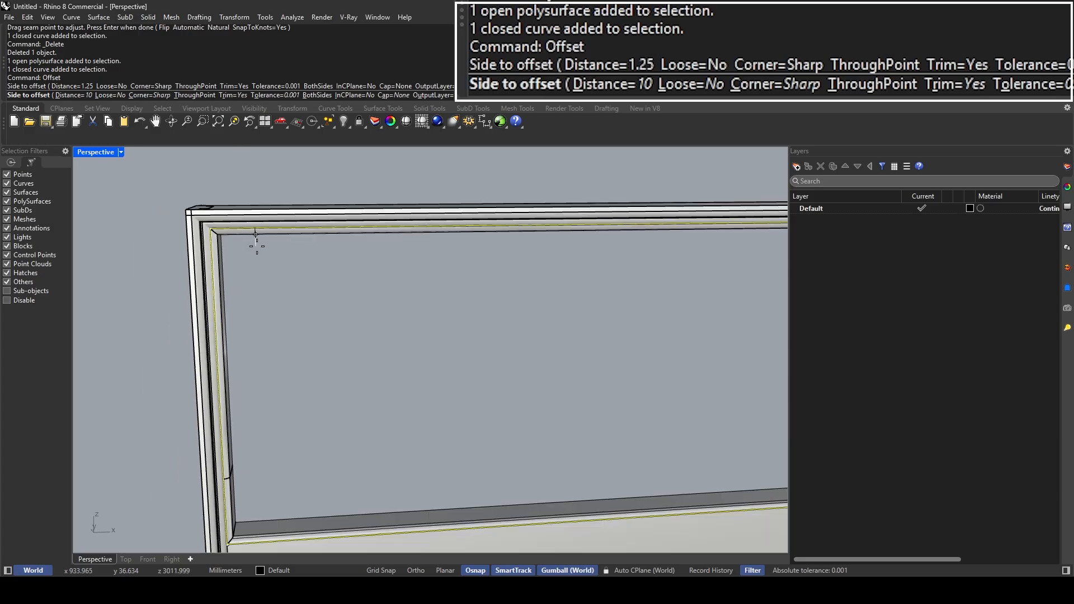
scroll(256, 246, "up", 2)
scroll(253, 249, "down", 2)
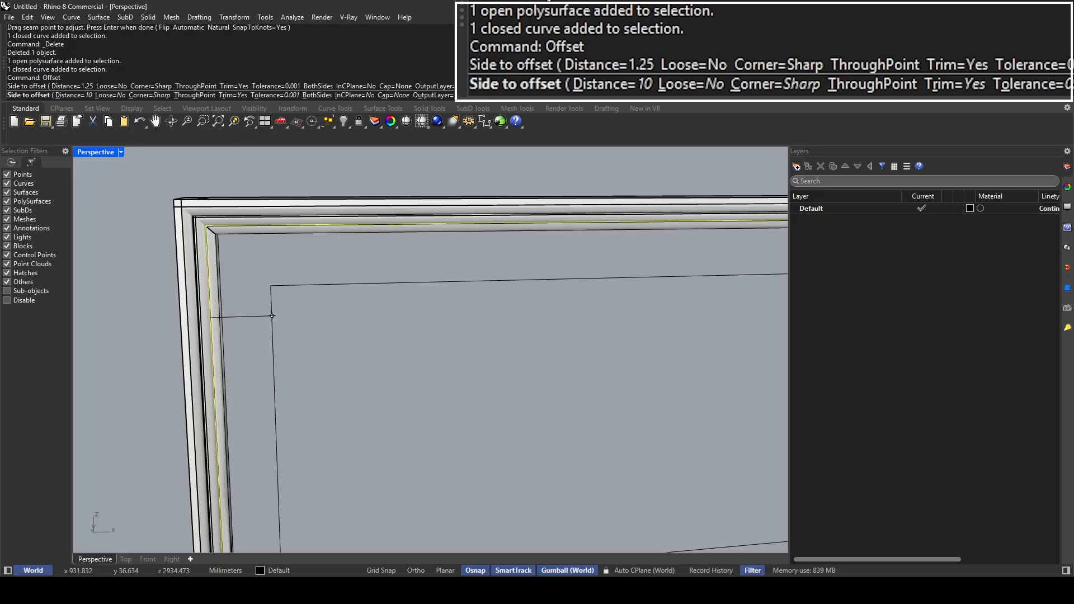
scroll(311, 313, "down", 3)
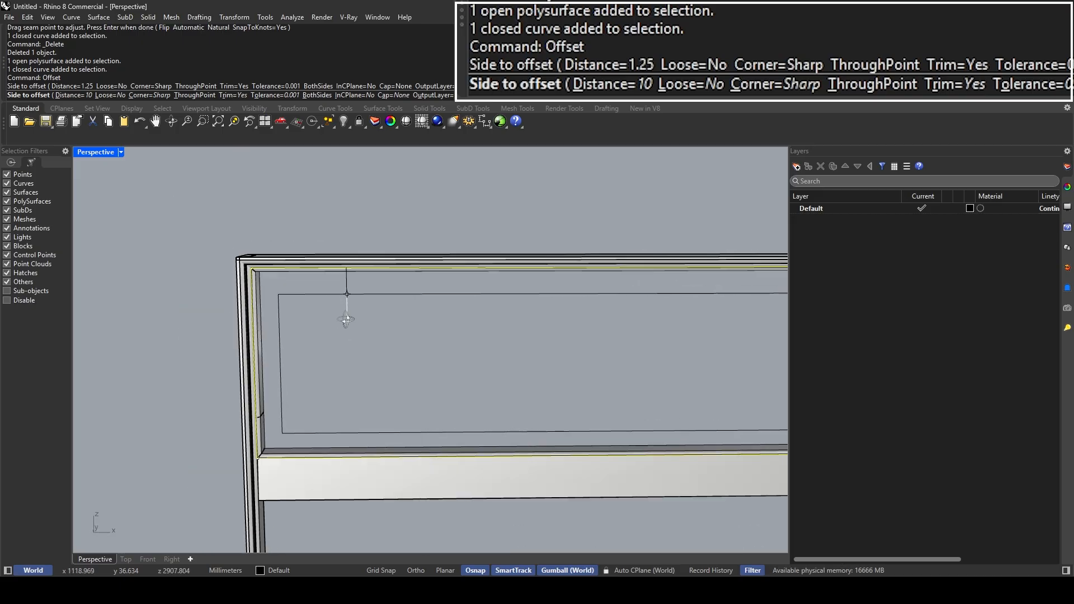
scroll(319, 324, "down", 2)
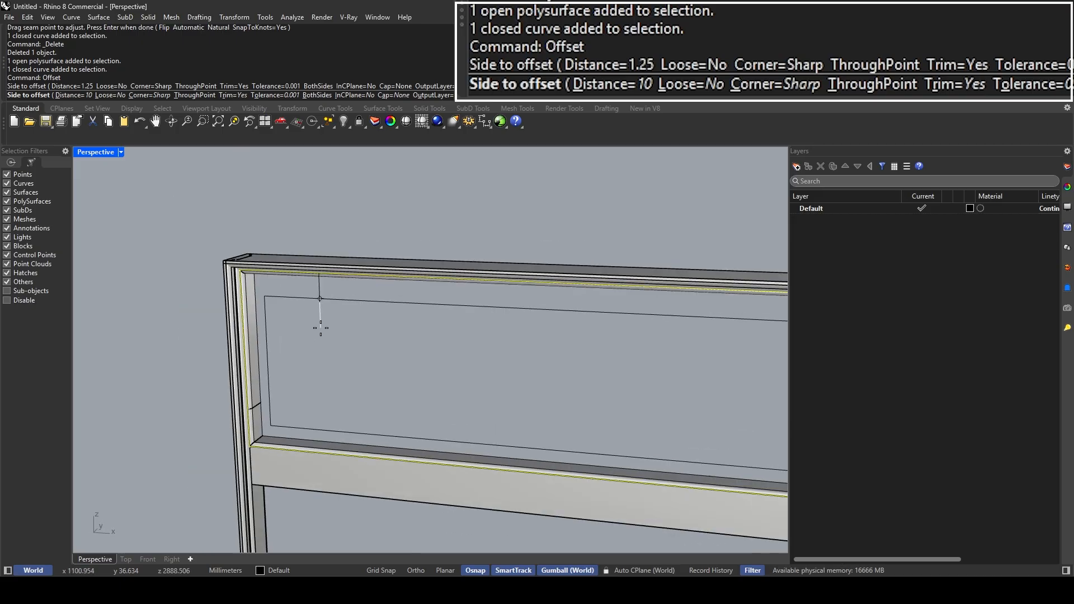
left_click(320, 327)
Step: Offset the same closed border curve of the upper opening inward by 10 mm
right_click_drag(314, 296, 282, 274)
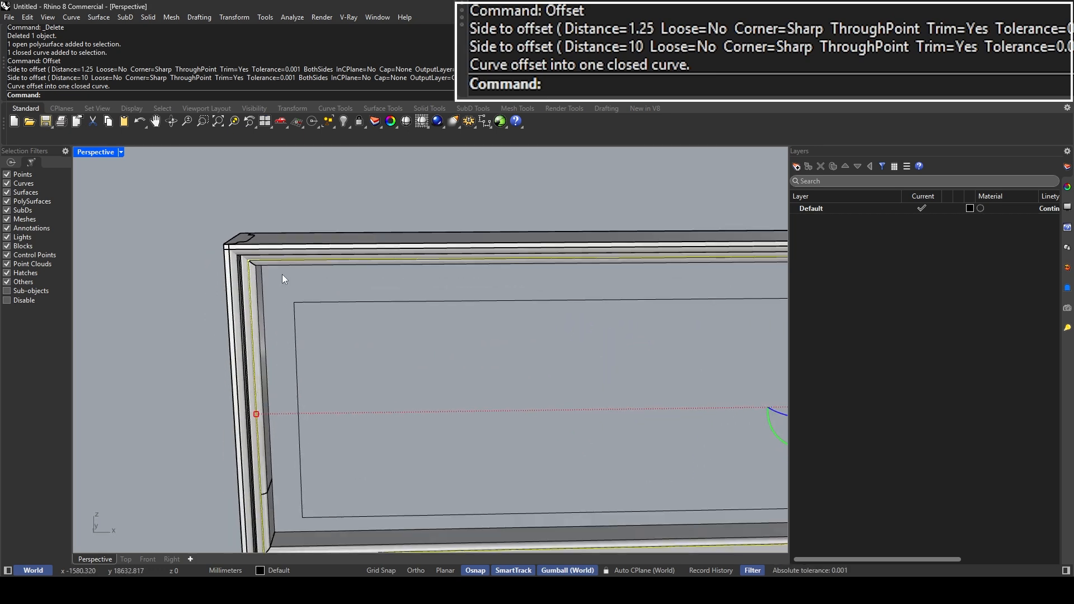
type("Offset")
key("Return")
left_click(76, 95)
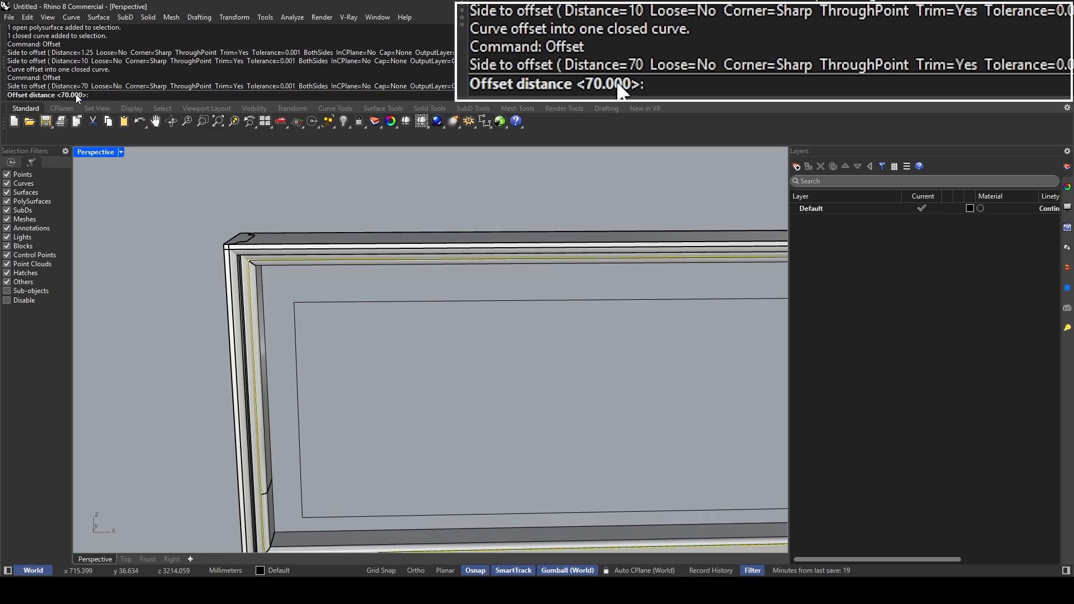
type("10")
key("Return")
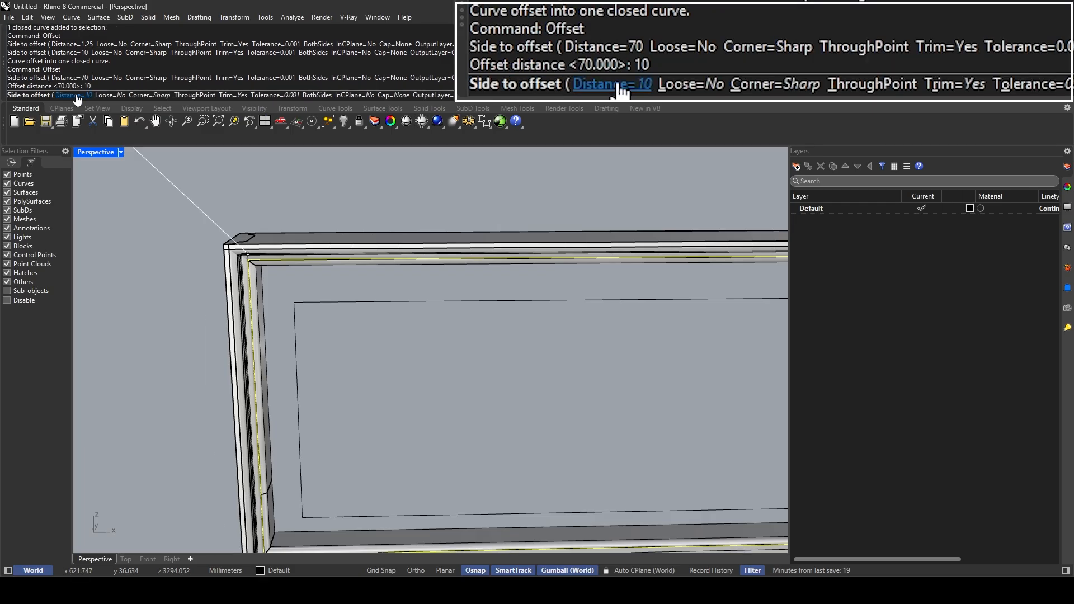
left_click(299, 289)
scroll(274, 254, "up", 2)
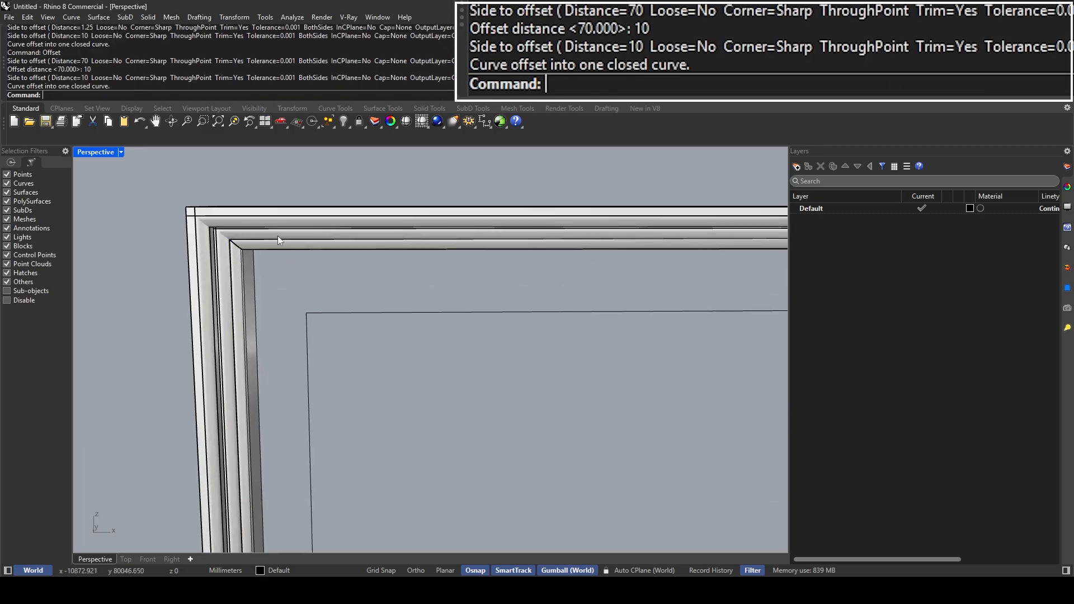
Step: Move the two offset curves together from the outer curve's upper corner to the adjacent corner where the frame's rounded border ends
left_click(274, 250)
left_click(319, 311, "shift")
scroll(319, 311, "down", 8)
right_click_drag(319, 311, 210, 289)
scroll(288, 285, "up", 6)
right_click_drag(287, 285, 472, 303)
scroll(324, 273, "up", 5)
mouse_move(298, 263)
right_mouse_down()
mouse_move(367, 276)
mouse_move(313, 272)
right_mouse_up()
type("Move")
key("Return")
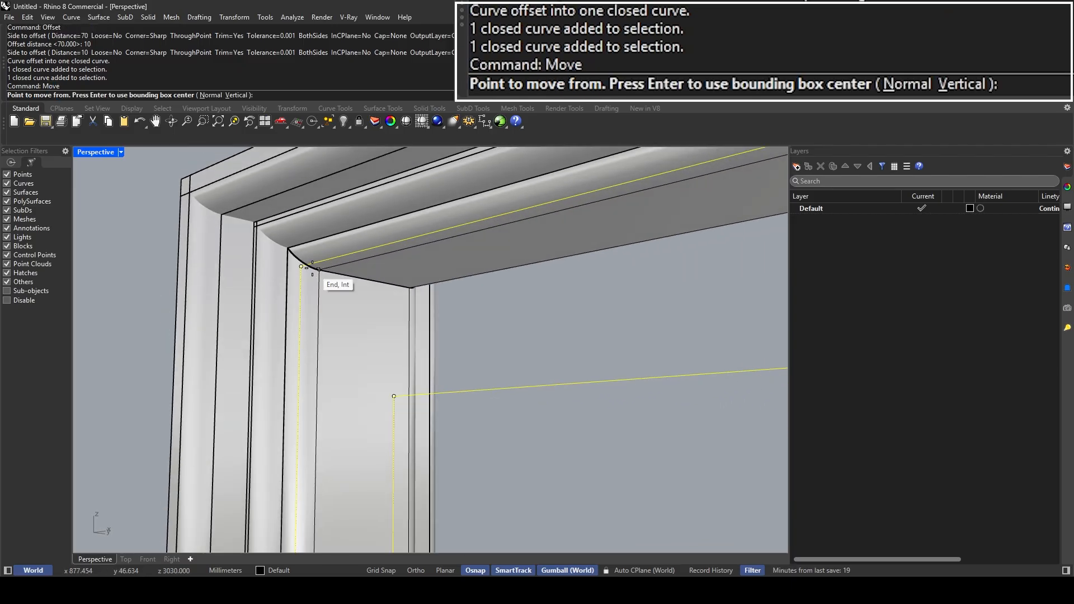
left_click(301, 266)
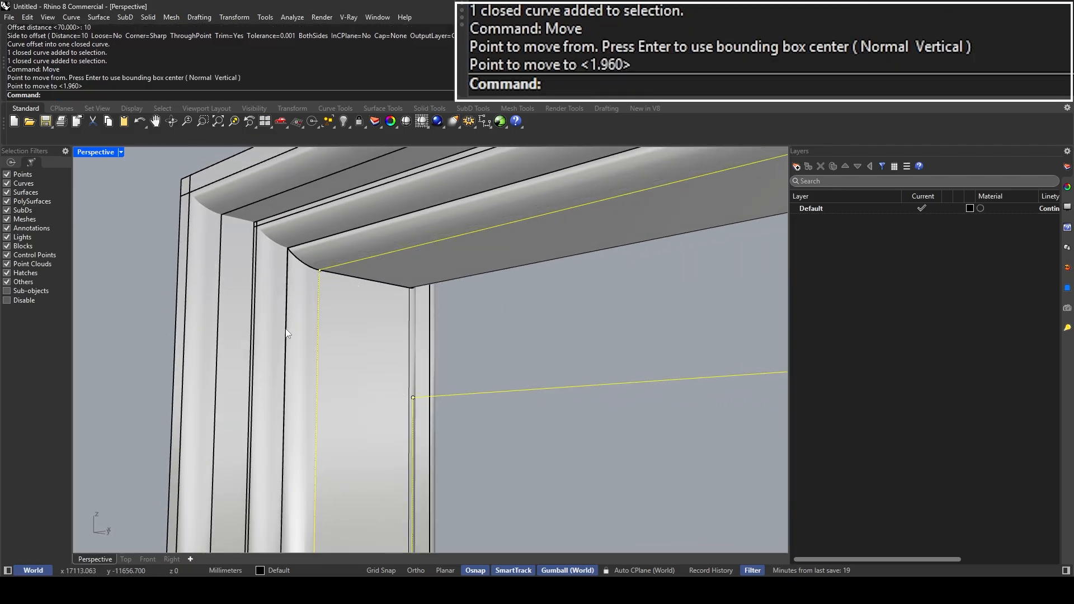
scroll(286, 334, "down", 5)
right_click_drag(287, 334, 354, 315)
type("ExtractSrf")
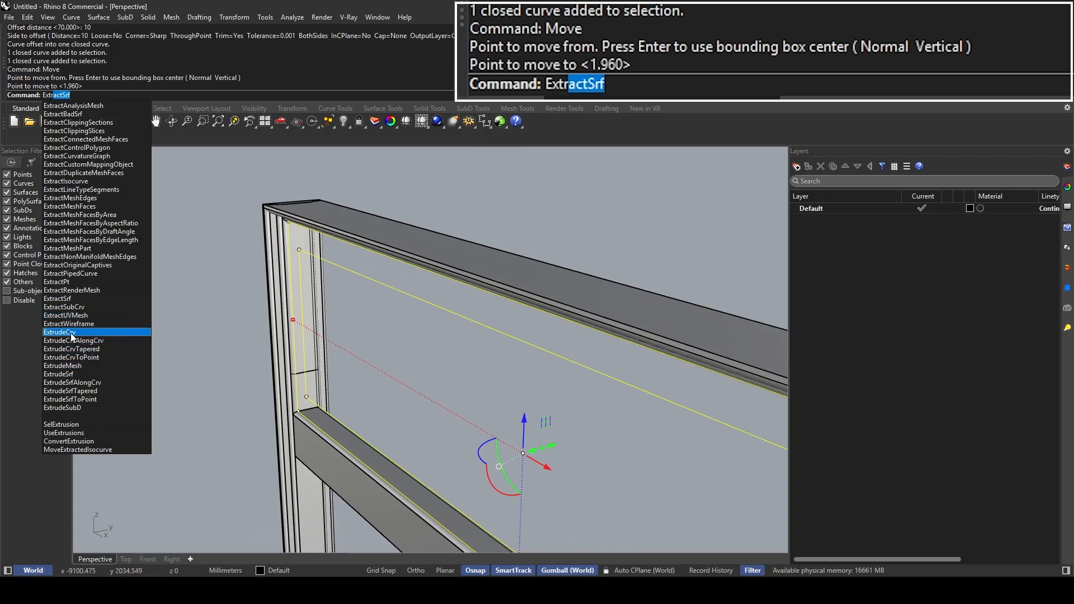
left_click(71, 332)
right_click_drag(357, 347, 546, 342)
scroll(414, 352, "up", 3)
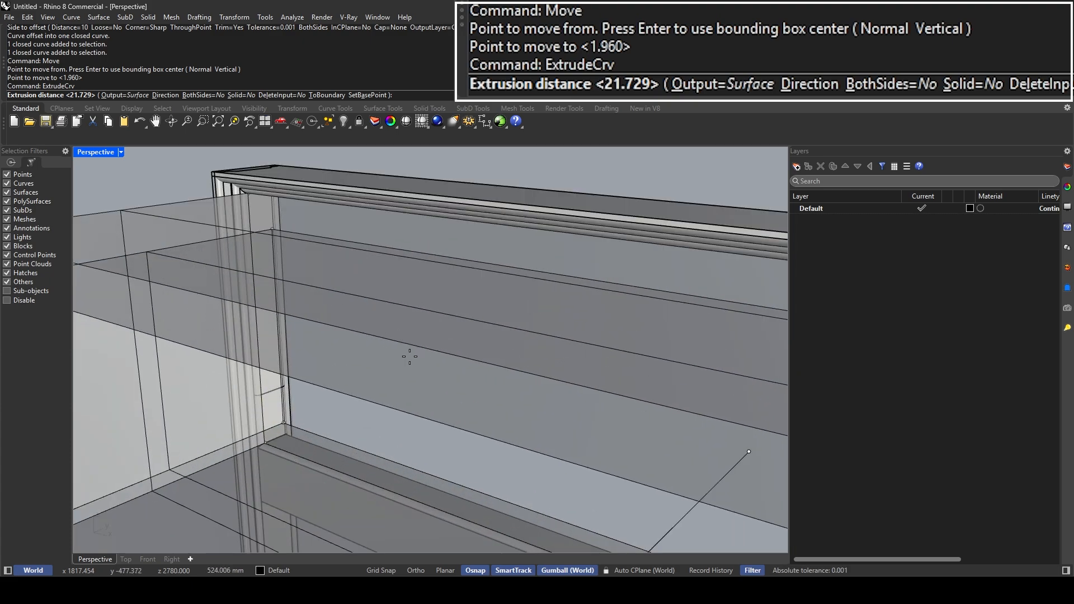
scroll(409, 356, "down", 5)
right_click_drag(414, 358, 364, 350)
scroll(269, 413, "up", 3)
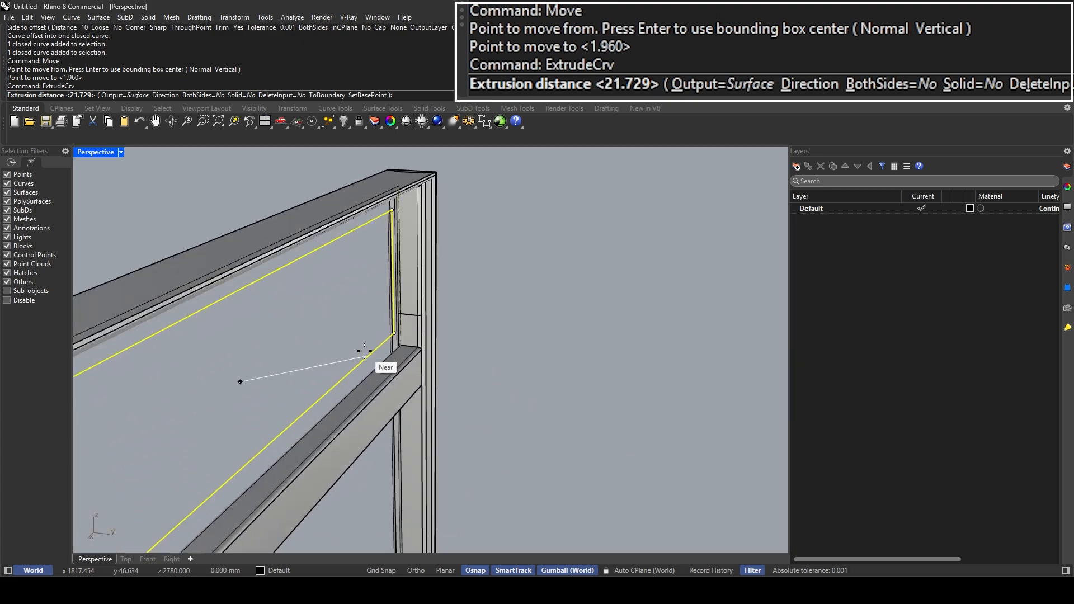
scroll(394, 350, "up", 5)
scroll(423, 359, "down", 5)
left_click(422, 356)
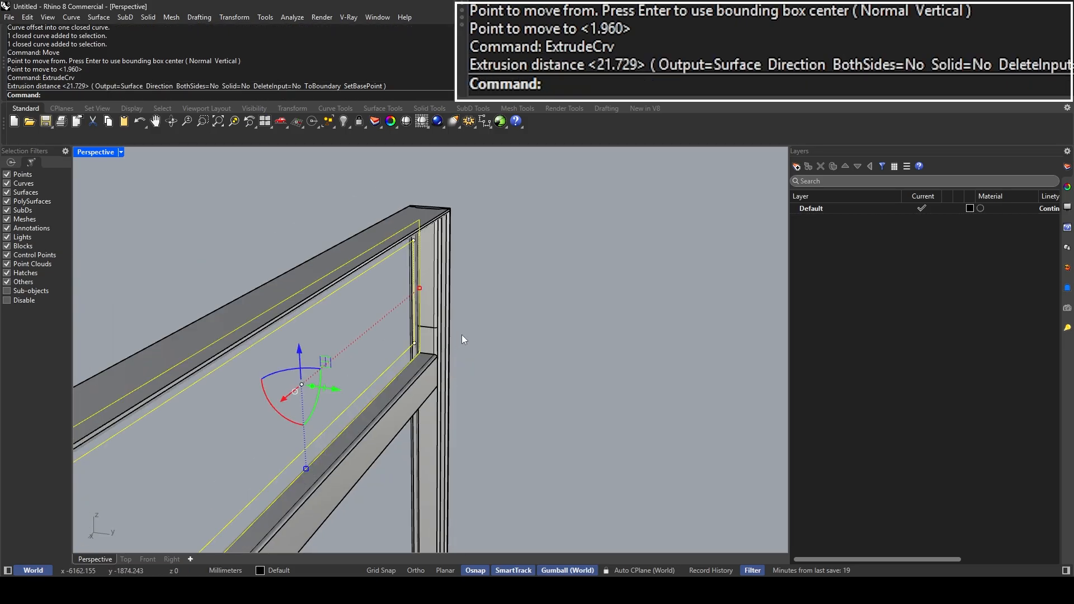
Step: Measure the distance across the crosspiece's flat upper face, from the outer offset curve's lower corner to the far border edge
right_click_drag(461, 334, 540, 313)
scroll(354, 413, "up", 4)
scroll(324, 376, "up", 4)
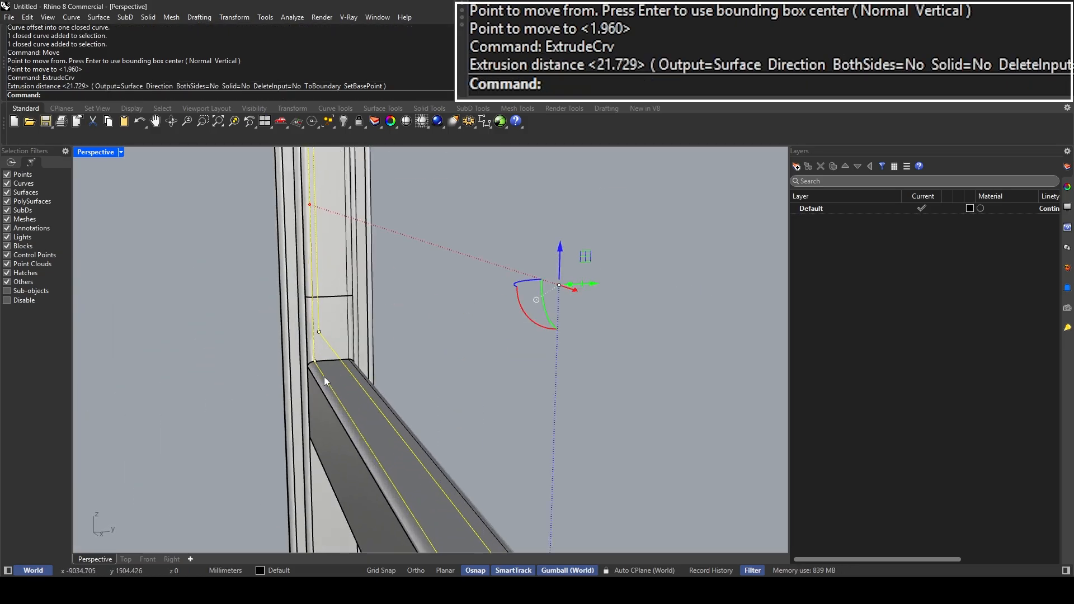
type("dis")
key("Return")
scroll(323, 376, "up", 1)
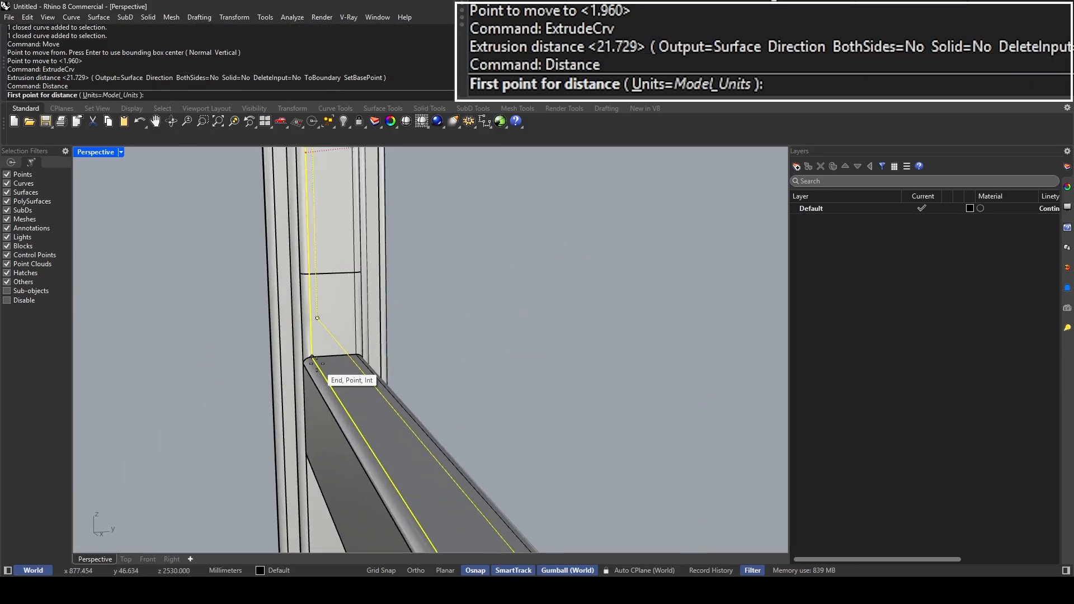
left_click(323, 359)
right_click_drag(323, 358, 341, 319)
left_click(364, 302)
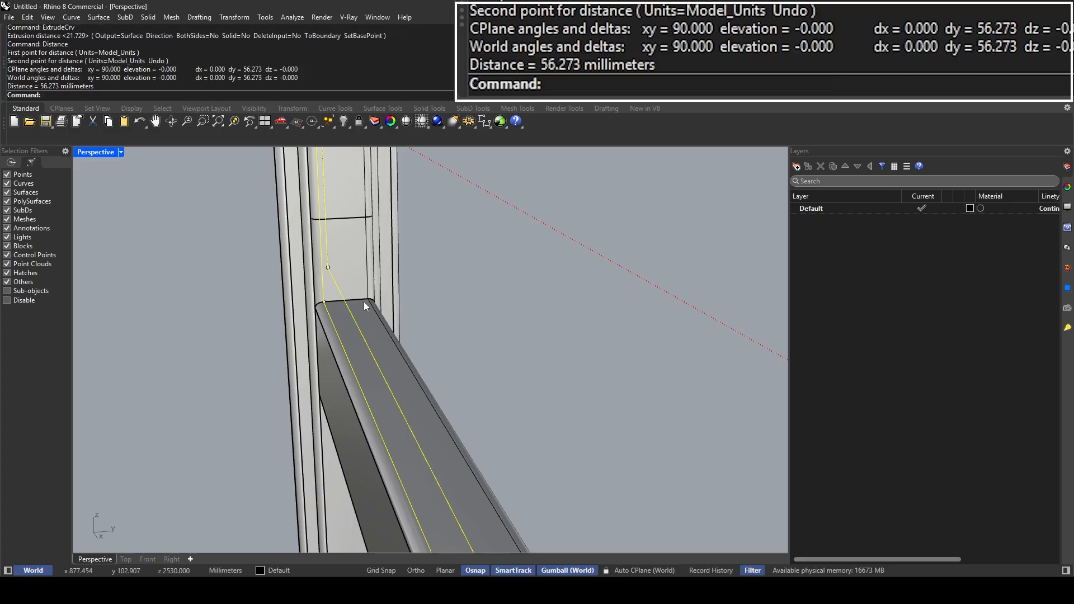
scroll(361, 302, "up", 1)
scroll(336, 302, "up", 2)
right_click(321, 302)
left_click(319, 302)
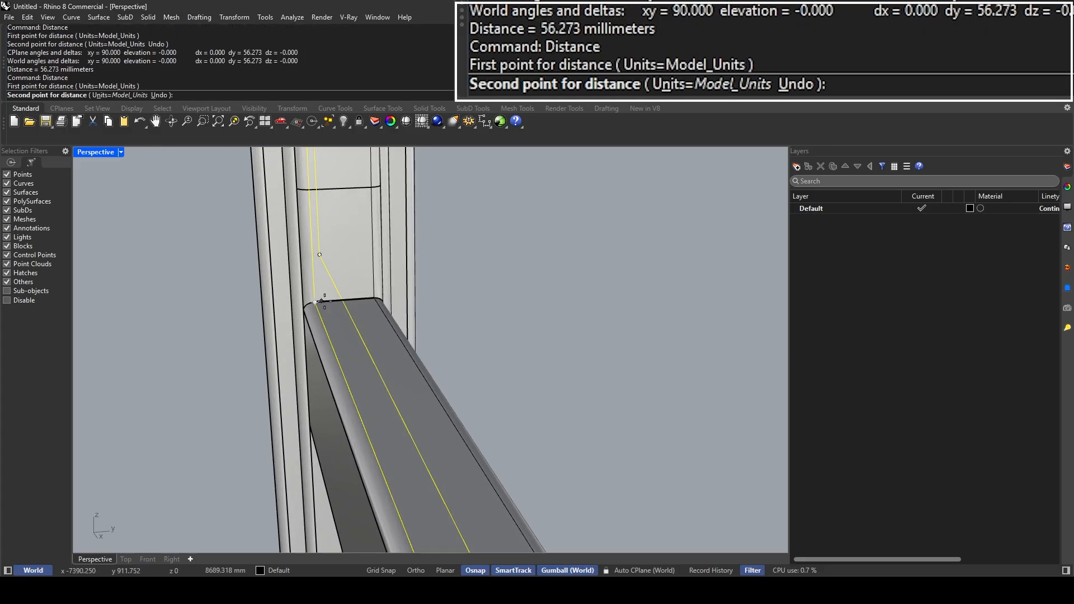
left_click(368, 297)
right_click(317, 303)
left_click(315, 302)
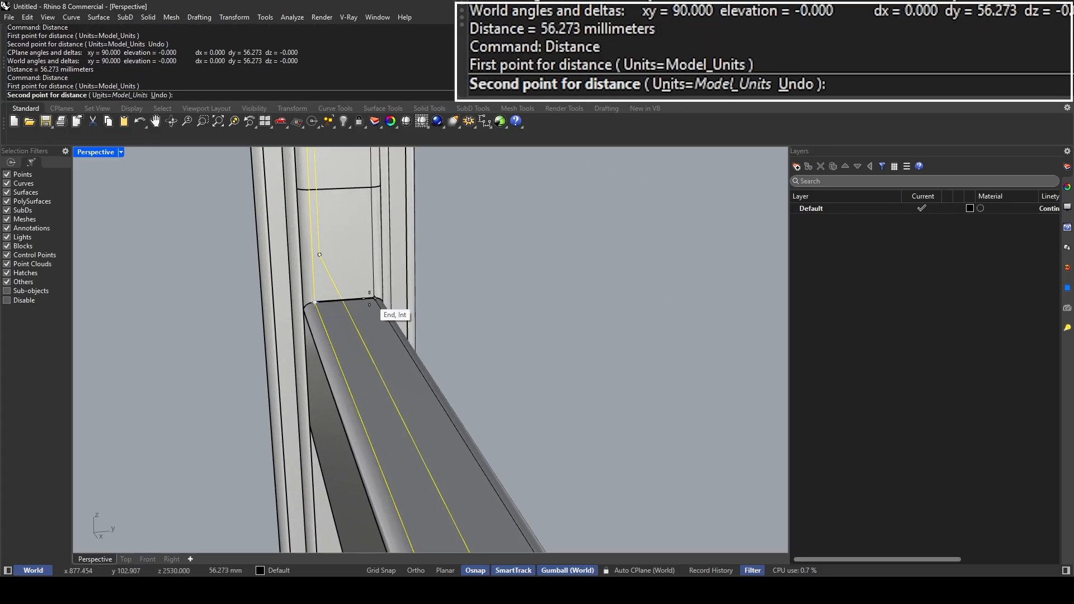
left_click(373, 298)
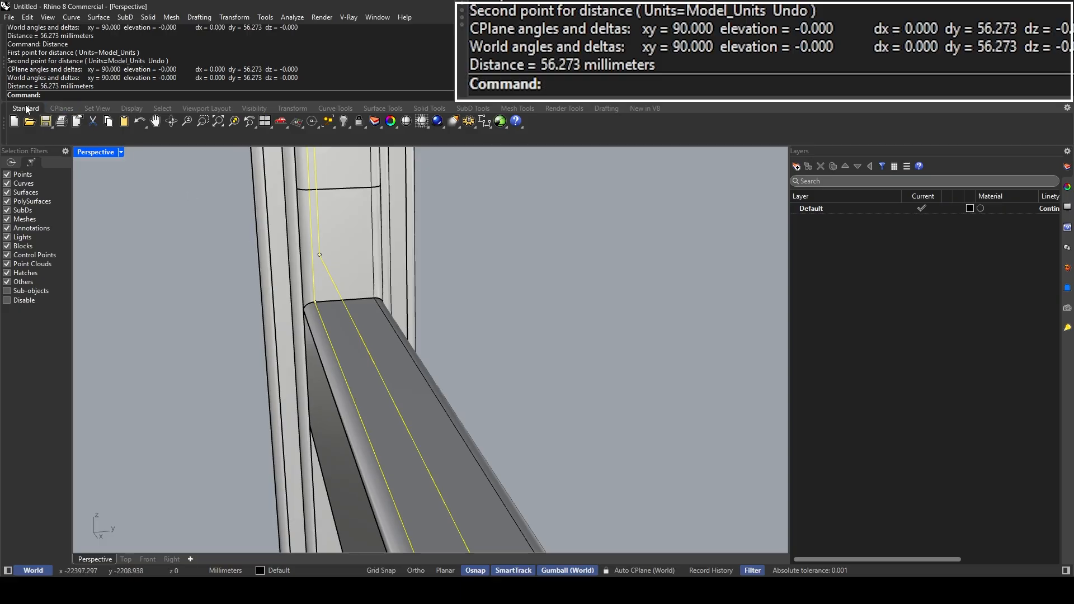
Step: Extrude the two offset curves together along the Y axis into the frame's depth
scroll(321, 277, "down", 6)
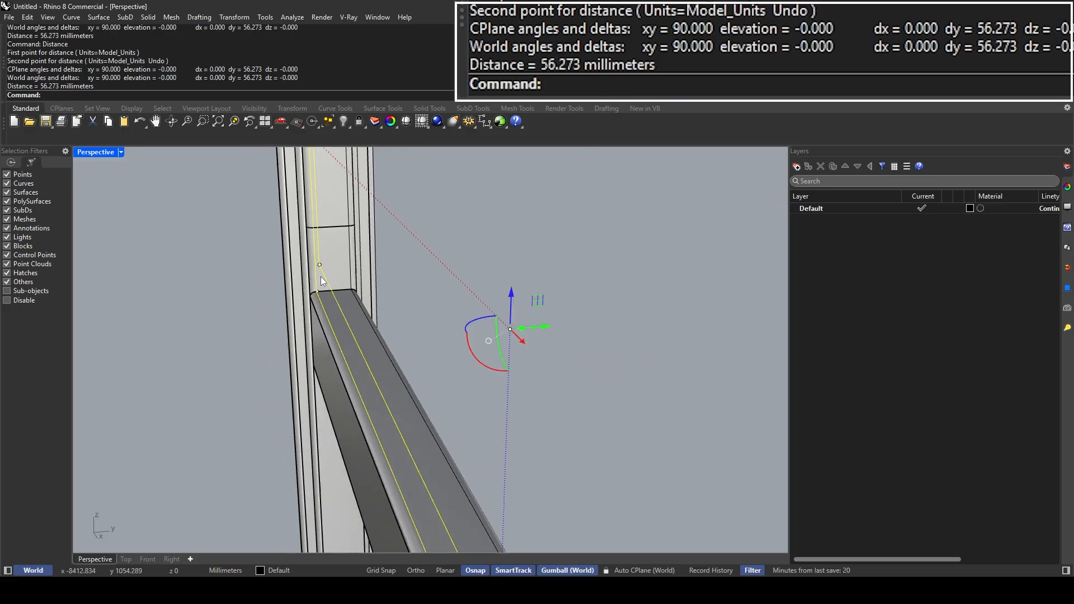
scroll(340, 284, "down", 5)
right_click_drag(340, 284, 373, 297)
left_click(424, 327)
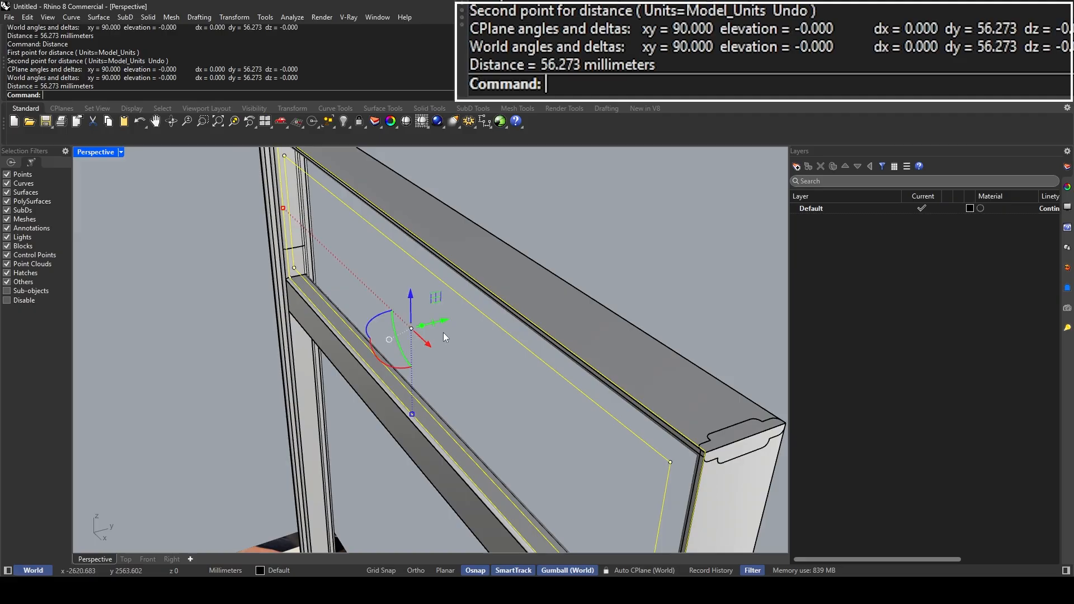
right_click_drag(443, 334, 428, 312)
right_click_drag(396, 279, 407, 318)
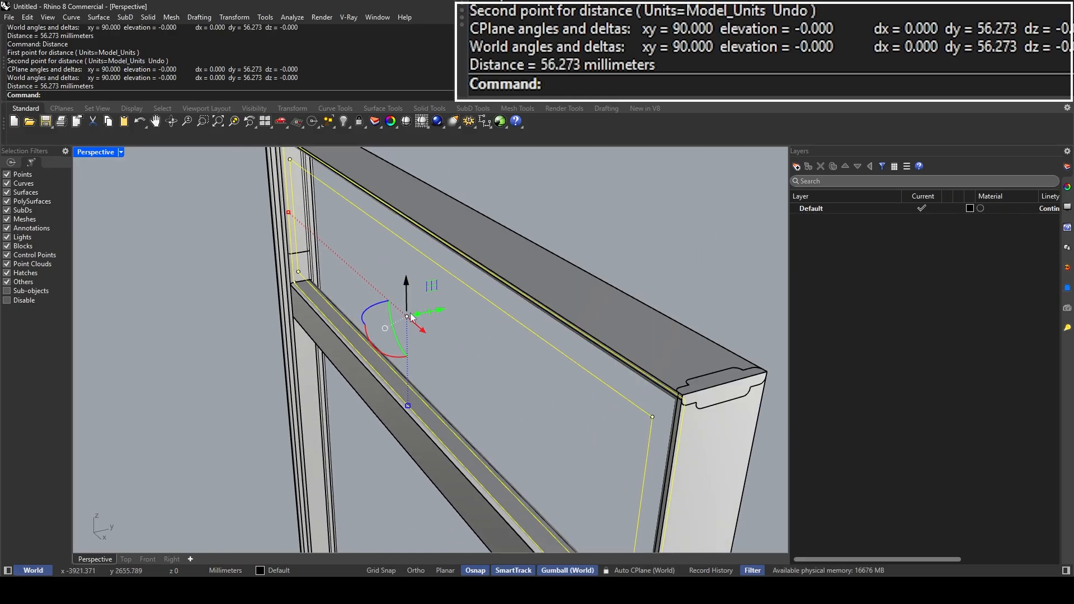
left_click(417, 314)
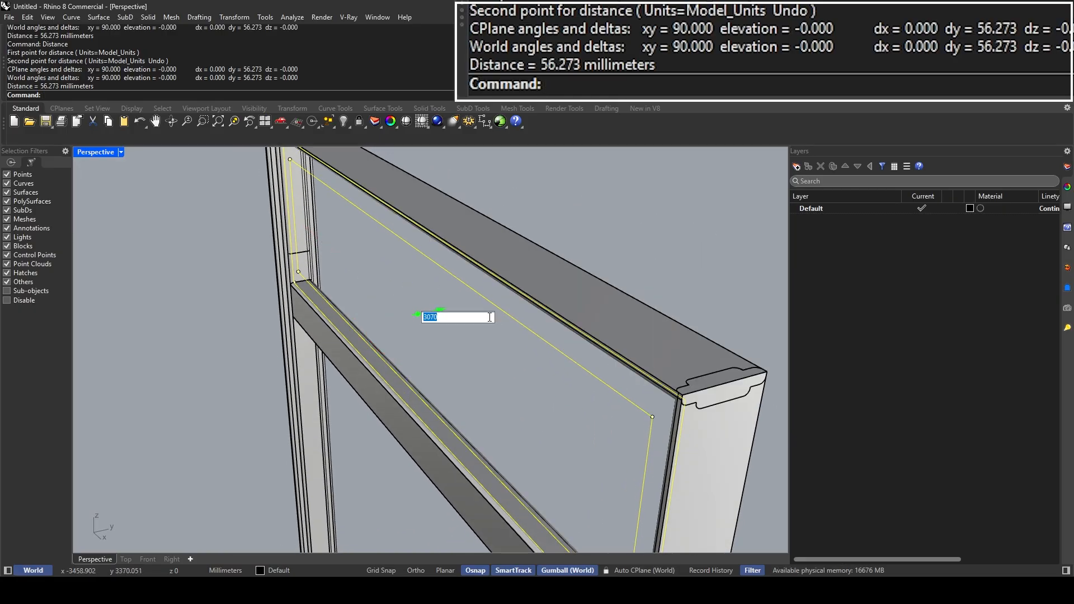
key("Return")
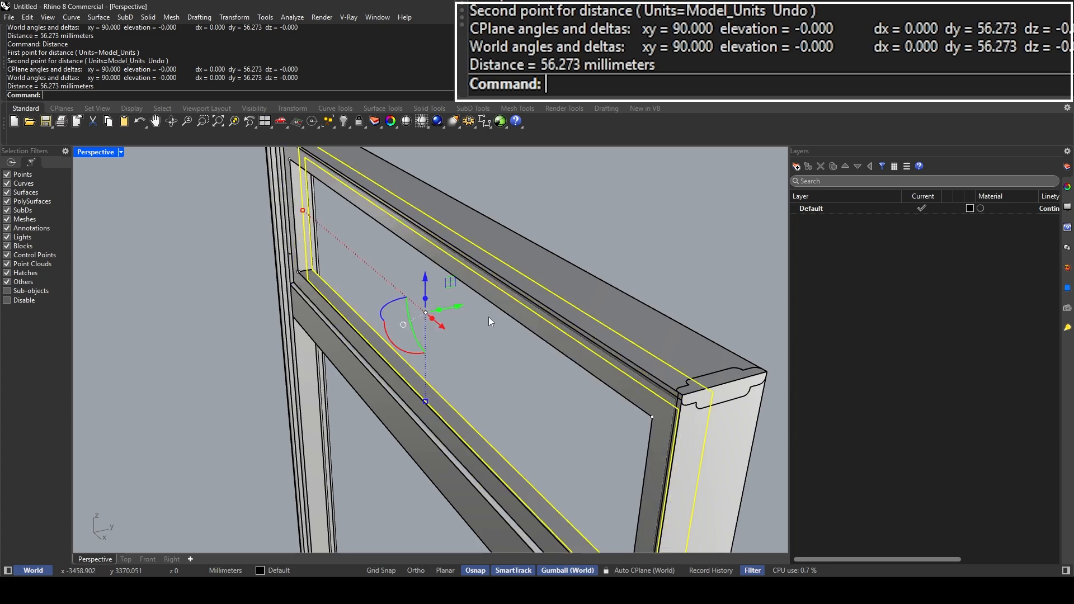
Step: Select the extruded window frame in the upper opening and switch the Perspective viewport to Ghosted display
left_click(488, 316)
right_click_drag(489, 304, 458, 329)
left_click(333, 230)
scroll(436, 427, "up", 3)
right_click_drag(436, 427, 299, 415)
right_click_drag(489, 379, 346, 346)
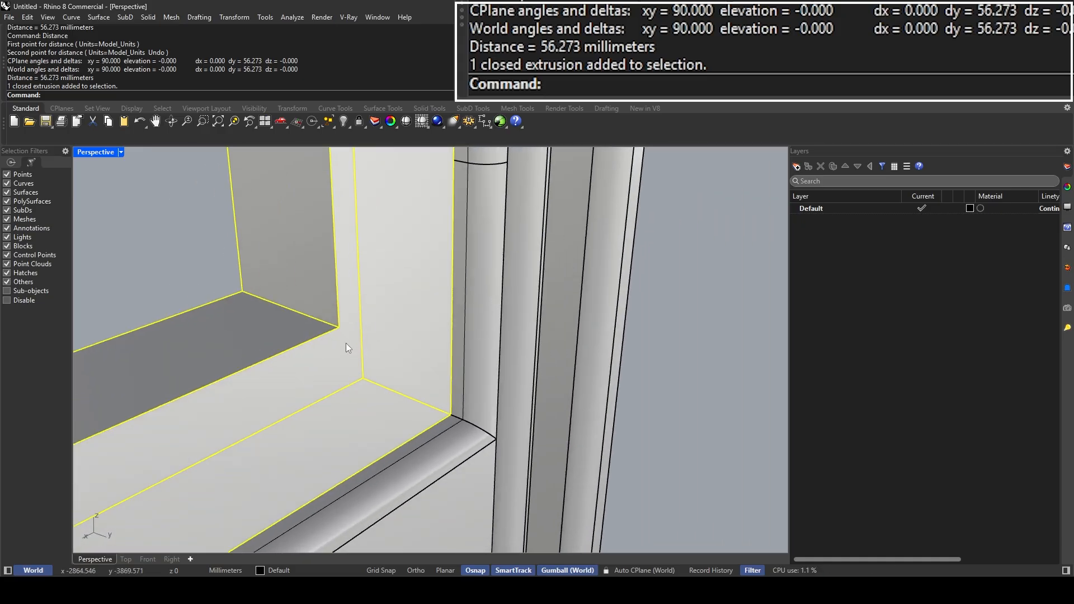
left_click(120, 152)
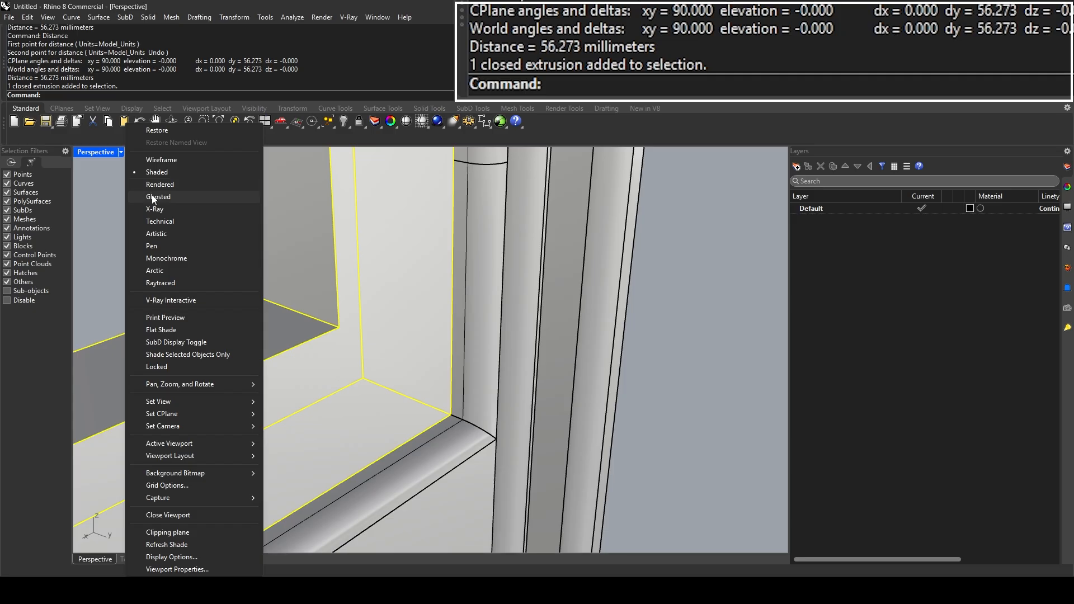
left_click(154, 196)
right_click_drag(427, 274, 409, 324)
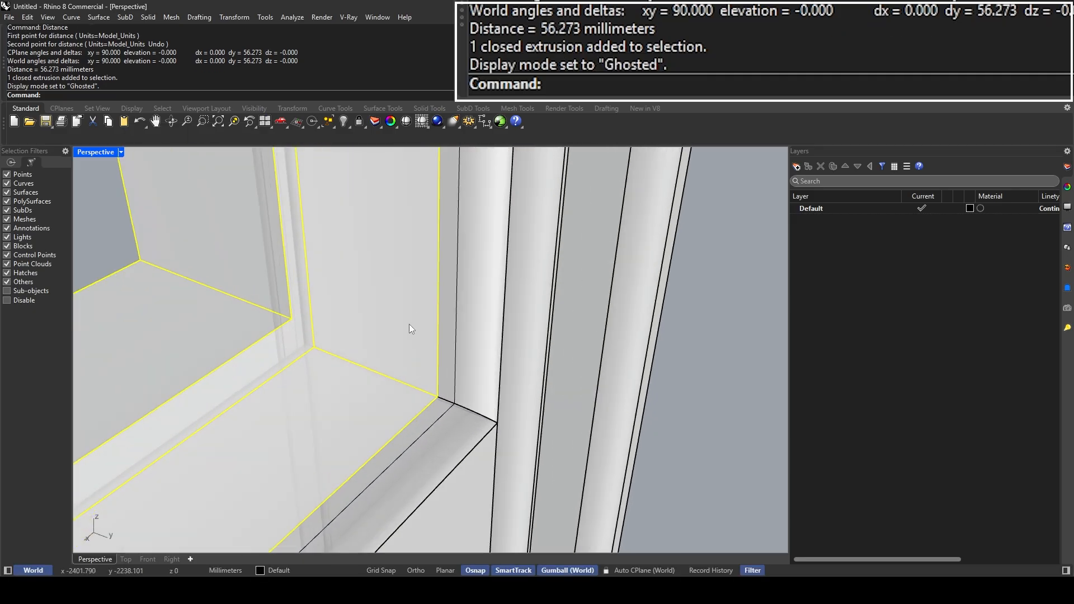
Step: Try to move the window frame from the midpoint of its lower corner edge to the midpoint of the crosspiece's upper edge
type("Move")
key("Return")
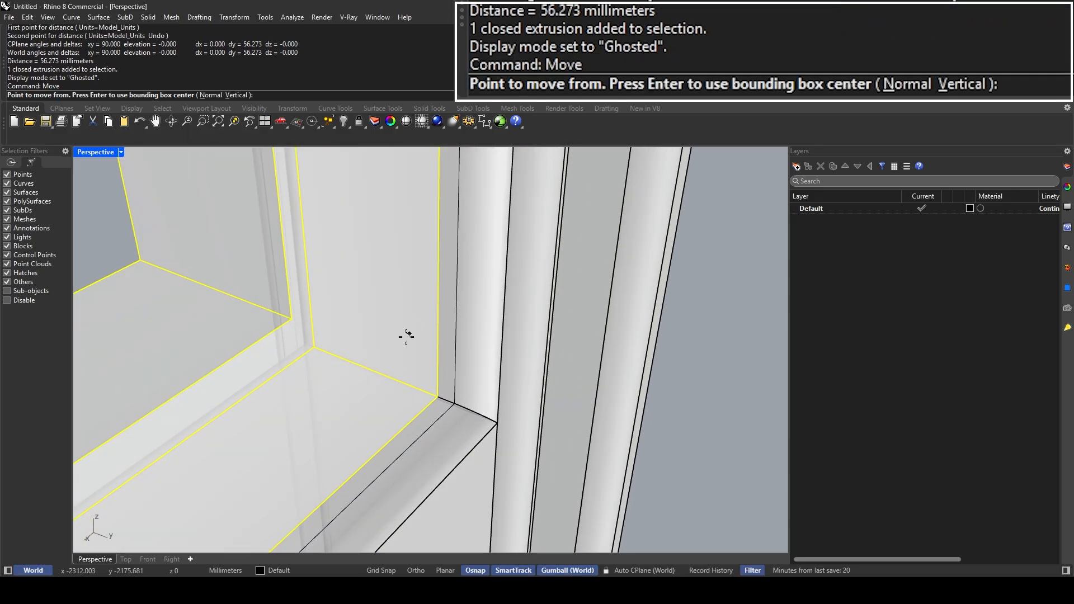
left_click(374, 369)
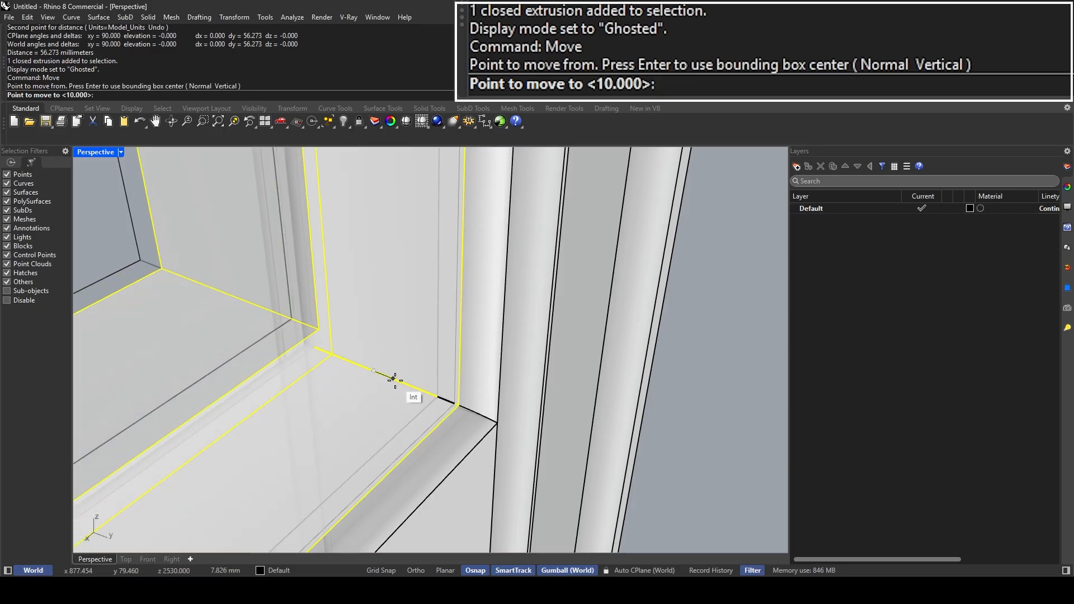
left_click(403, 384)
right_click_drag(403, 384, 369, 385)
right_click(492, 392)
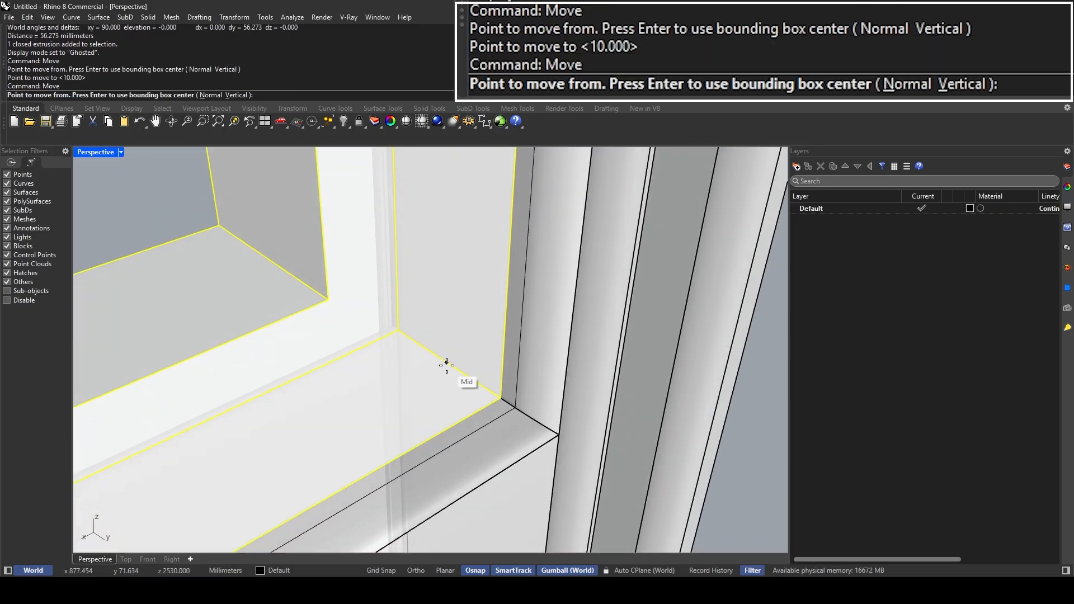
left_click(441, 360)
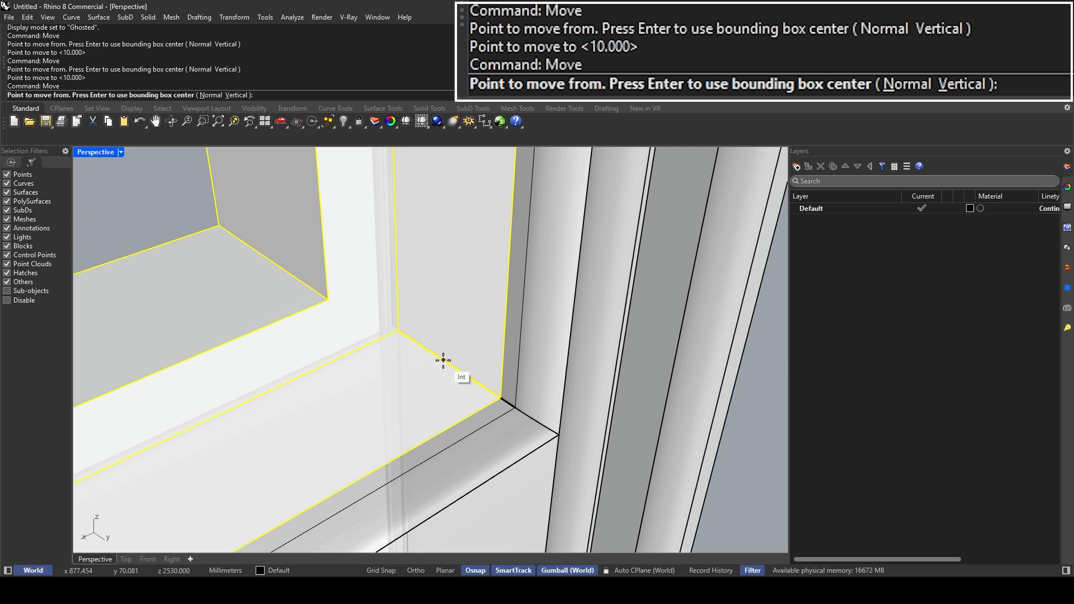
left_click(443, 360)
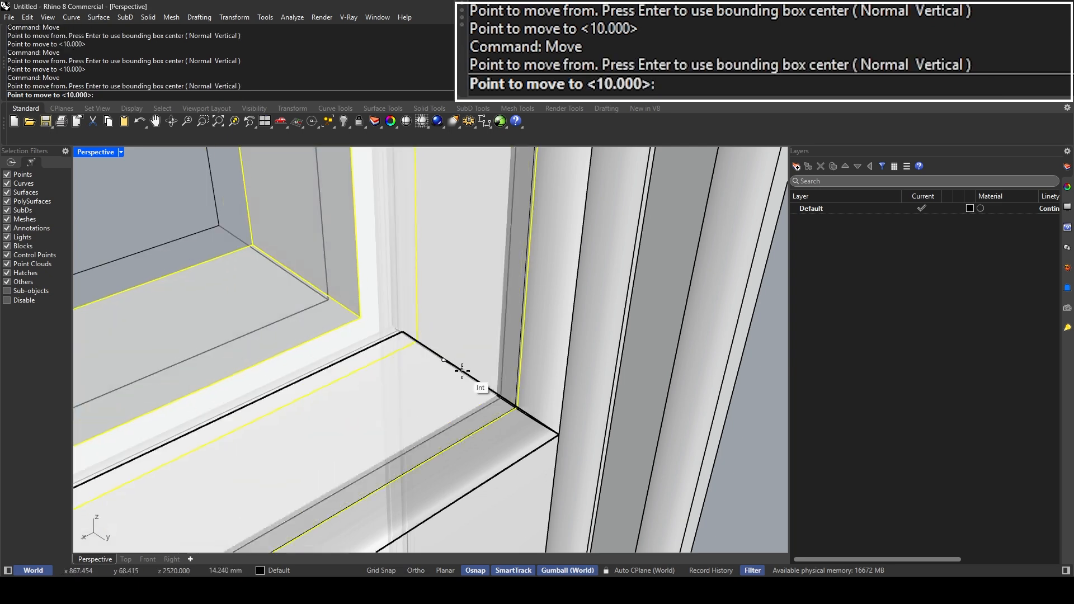
left_click(455, 371)
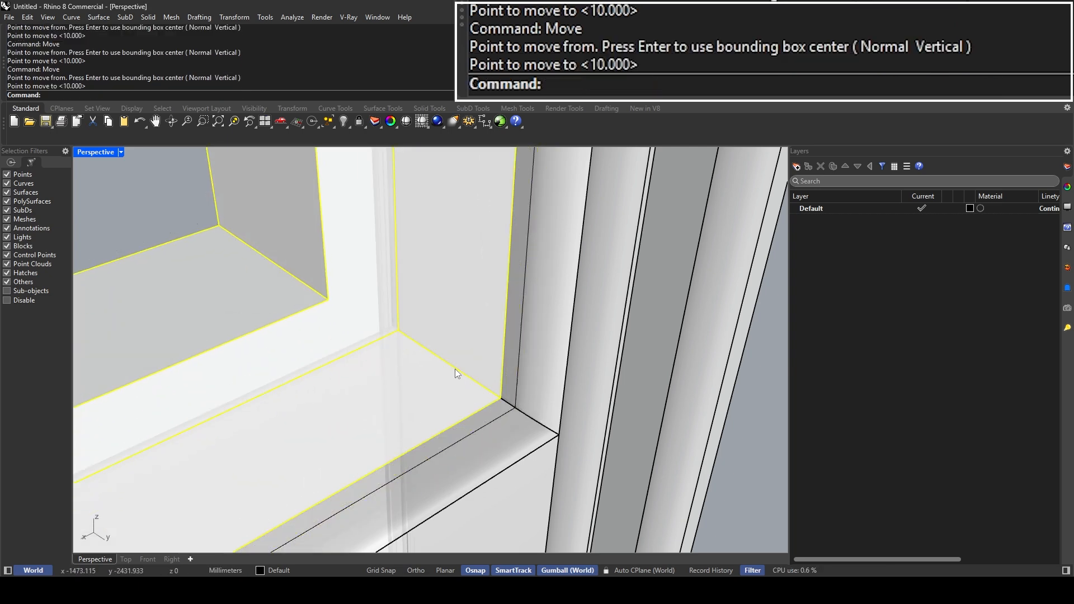
right_click_drag(455, 368, 408, 351)
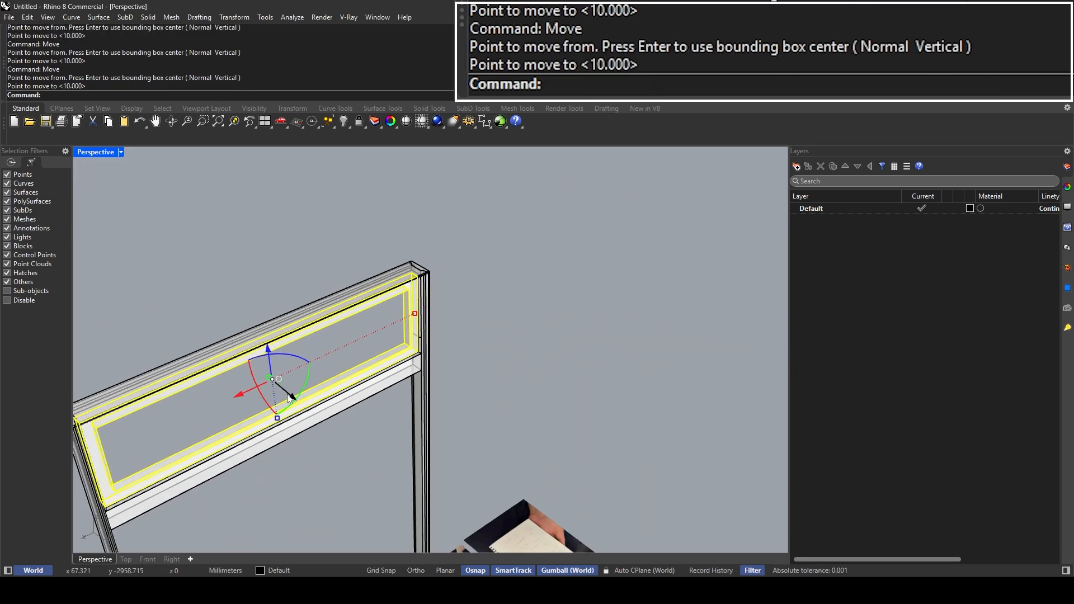
Step: Pull the window frame out of the upper opening along the Y axis, clear of the door frame
left_click_drag(289, 396, 320, 371)
scroll(430, 350, "up", 5)
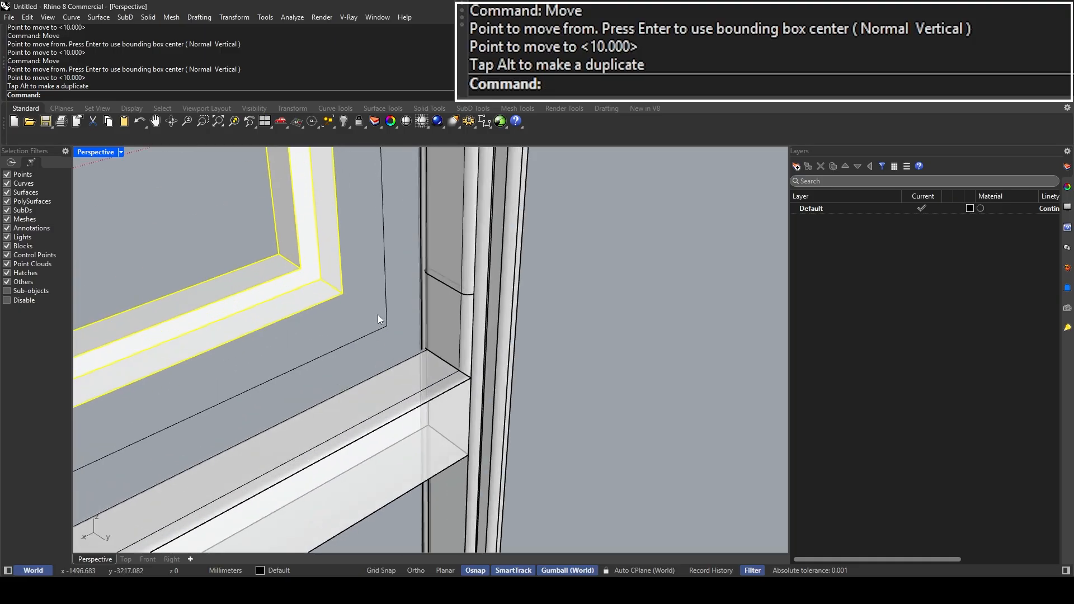
scroll(378, 314, "up", 5)
right_click_drag(381, 320, 341, 311)
scroll(270, 307, "up", 2)
right_click_drag(270, 307, 249, 319)
scroll(250, 319, "down", 3)
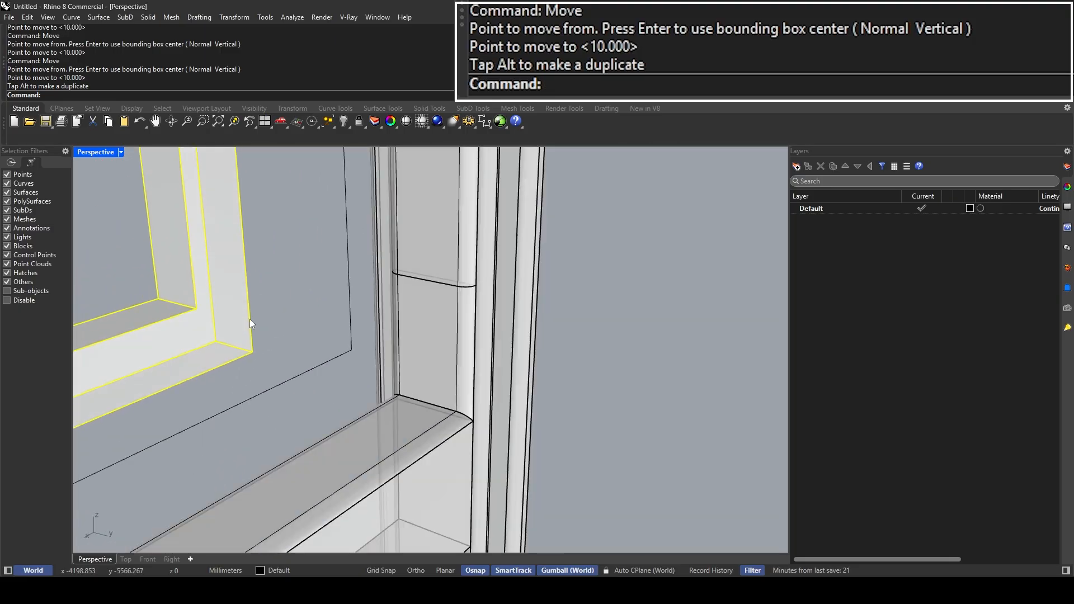
scroll(235, 324, "down", 2)
Step: Move the window frame from the midpoint of its lower corner edge to the midpoint of the crosspiece's upper end edge, centring it in depth
key("Return")
left_click(216, 318)
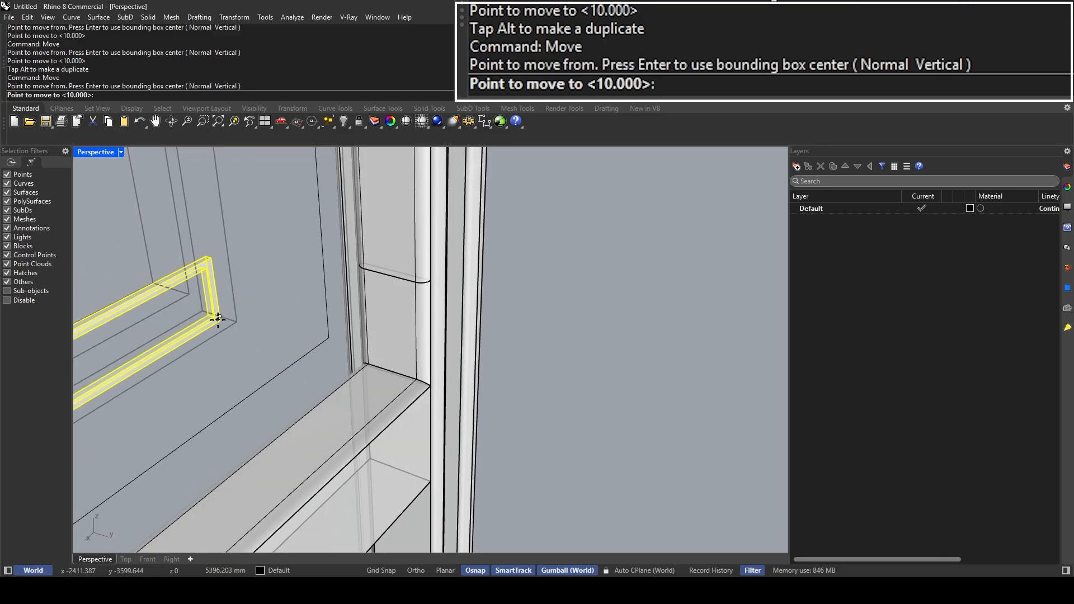
left_click(218, 318)
key("Return")
left_click(221, 317)
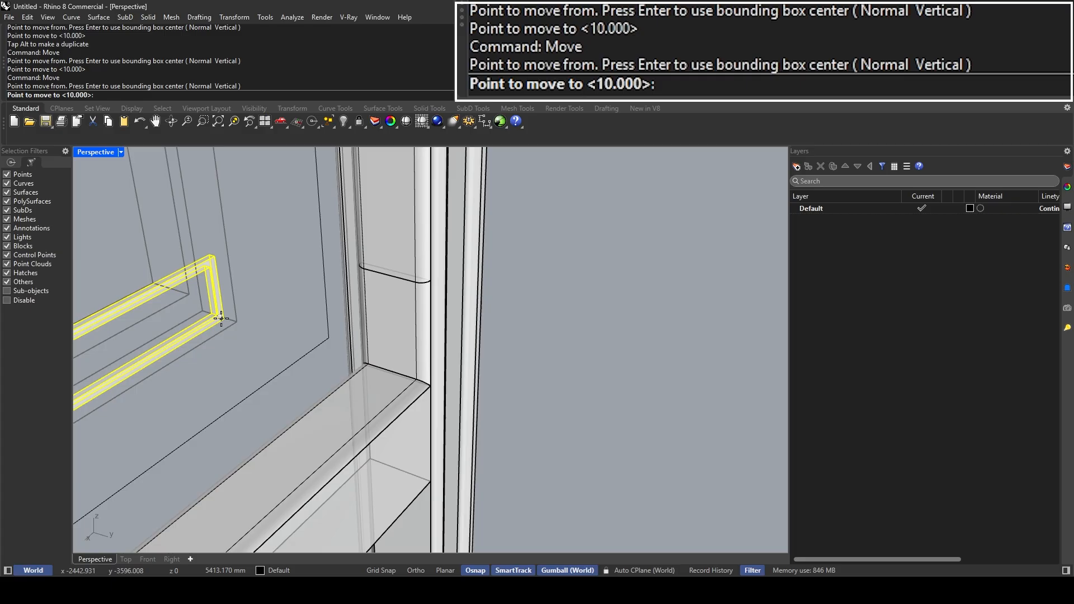
left_click(391, 372)
scroll(414, 370, "down", 5)
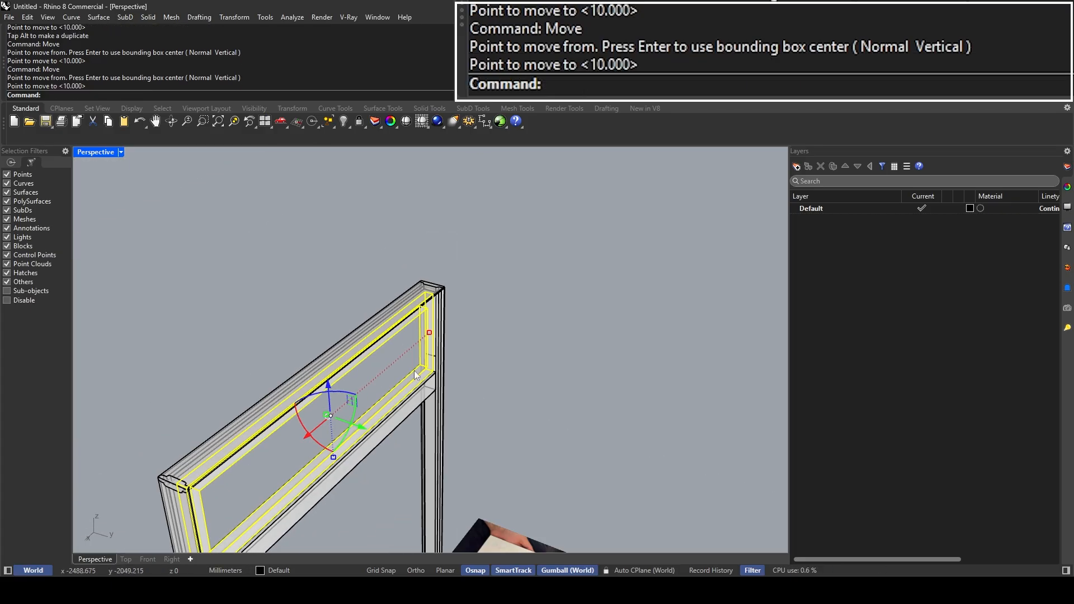
key("Escape")
Step: Switch the viewport to Shaded and on to Rendered display to check the window frame in the door from the front
scroll(467, 373, "up", 3)
left_click(120, 151)
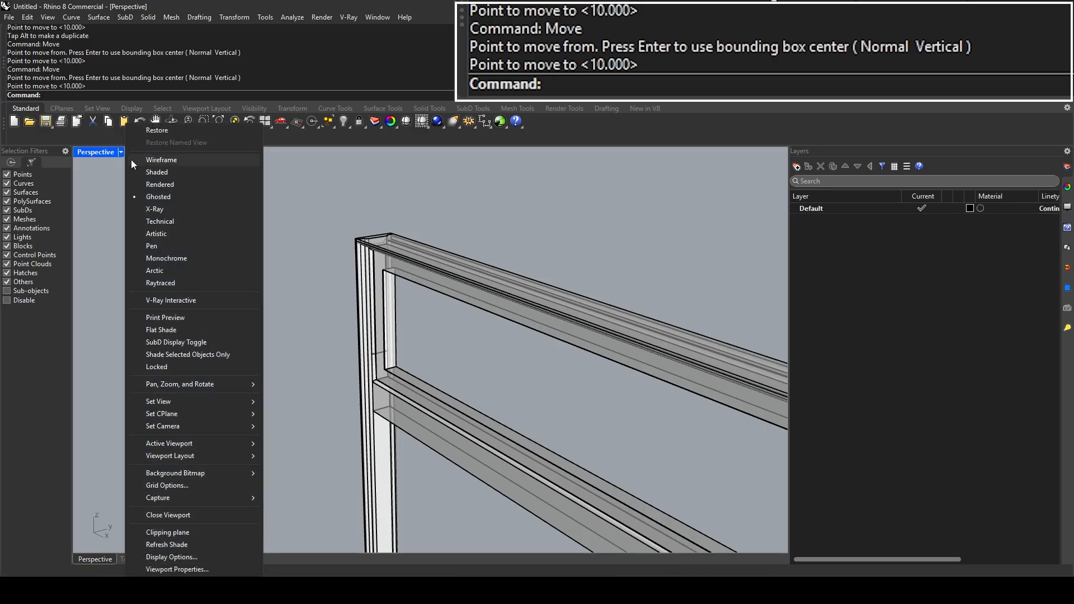
left_click(140, 173)
mouse_move(317, 263)
right_mouse_down()
mouse_move(367, 361)
mouse_move(460, 325)
mouse_move(425, 334)
mouse_move(360, 295)
mouse_move(457, 296)
right_mouse_up()
scroll(451, 322, "down", 4)
left_click(122, 151)
left_click(151, 183)
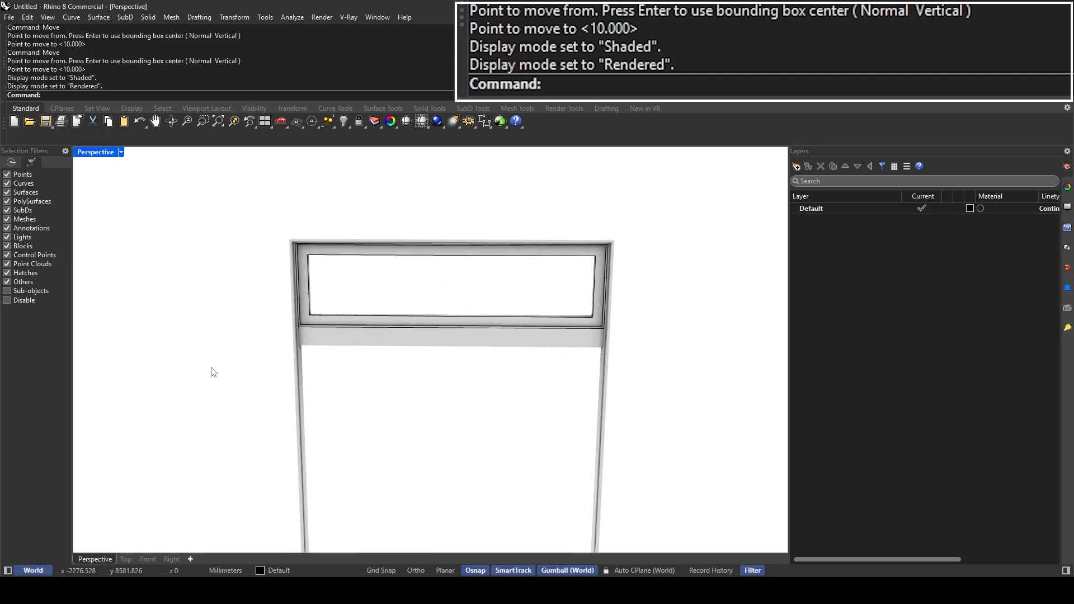
Step: Delete the three leftover construction curves around the upper window frame and crosspiece
left_click_drag(211, 369, 653, 231)
left_click(670, 252)
right_click_drag(582, 282, 626, 293)
scroll(628, 298, "up", 14)
left_click(626, 304)
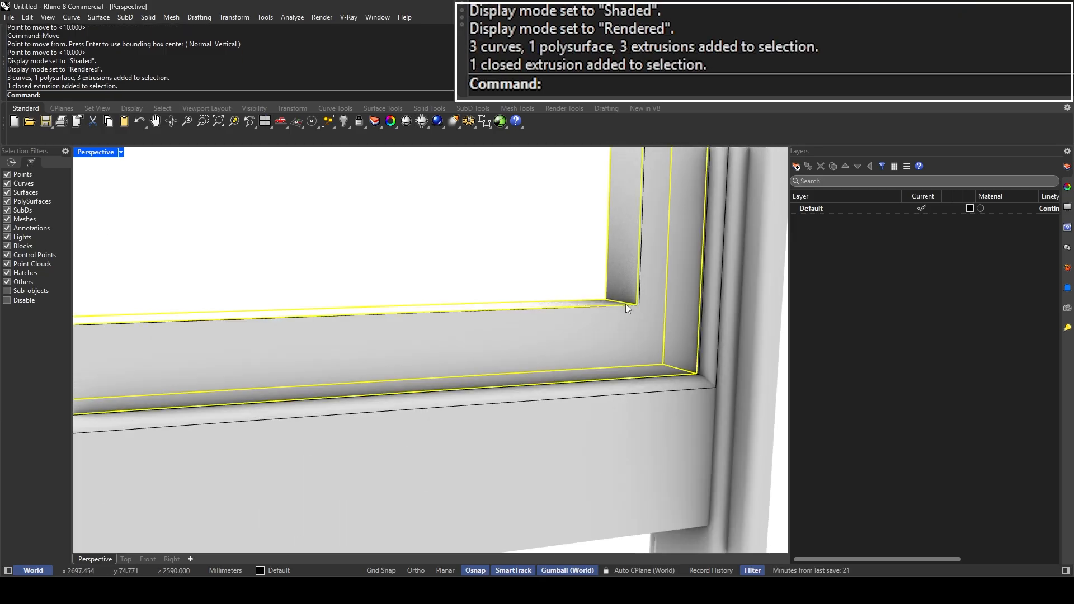
left_click(643, 307)
left_click(652, 343)
key("Delete")
left_click(666, 377)
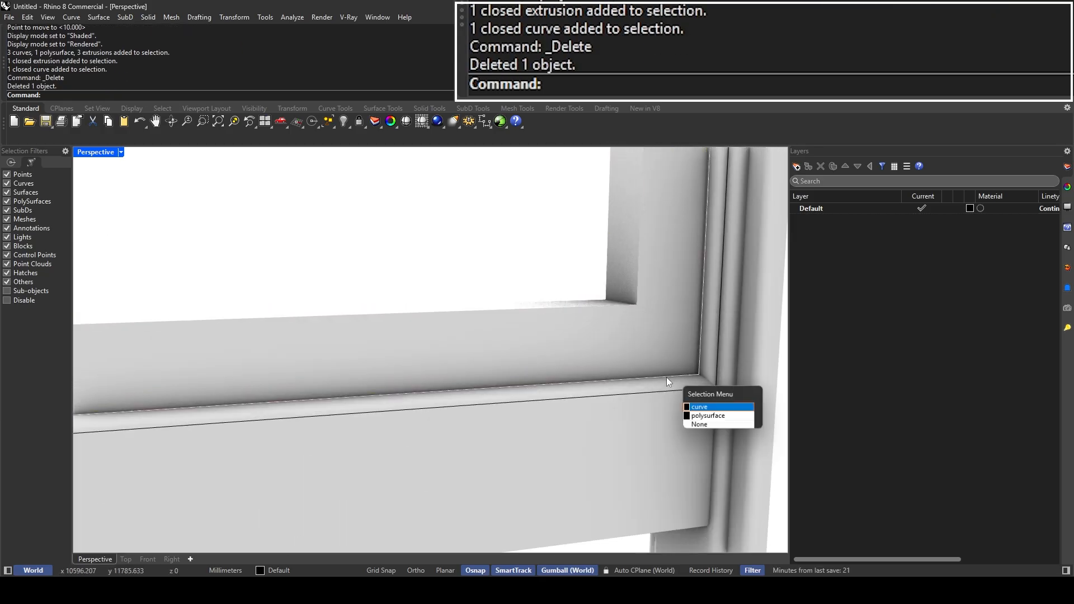
left_click(695, 405)
key("Delete")
left_click(672, 391)
left_click(698, 420)
key("Delete")
Step: Check the whole door frame and examine the upper window's dimensions on the sketch in the Top viewport
scroll(609, 370, "down", 8)
scroll(593, 361, "down", 6)
right_click_drag(559, 353, 403, 330)
right_click_drag(403, 330, 487, 330, "shift")
scroll(487, 330, "down", 6)
double_click(84, 152)
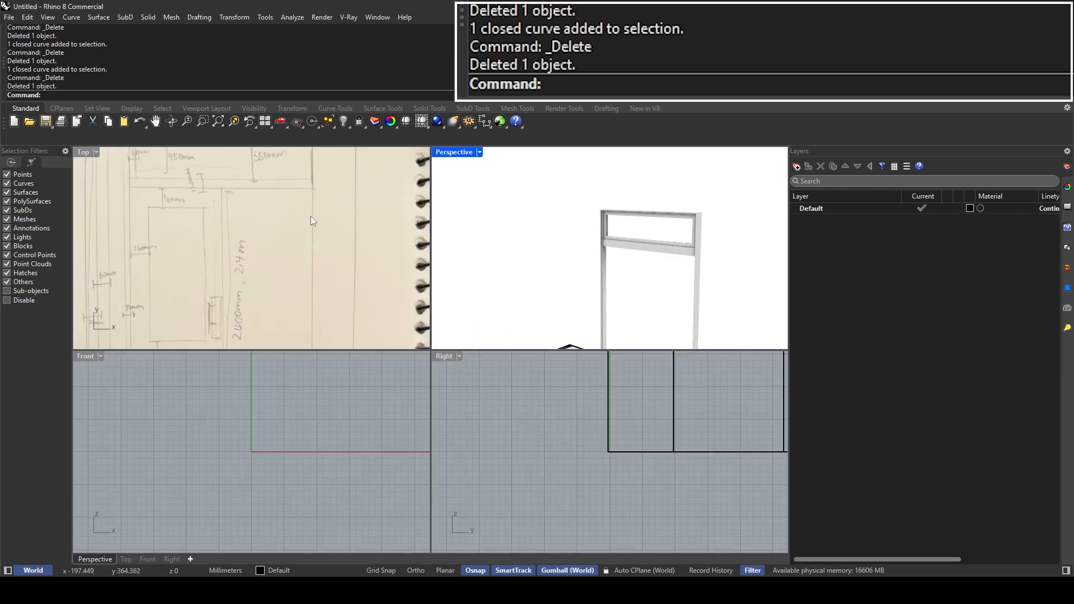
scroll(185, 224, "up", 4)
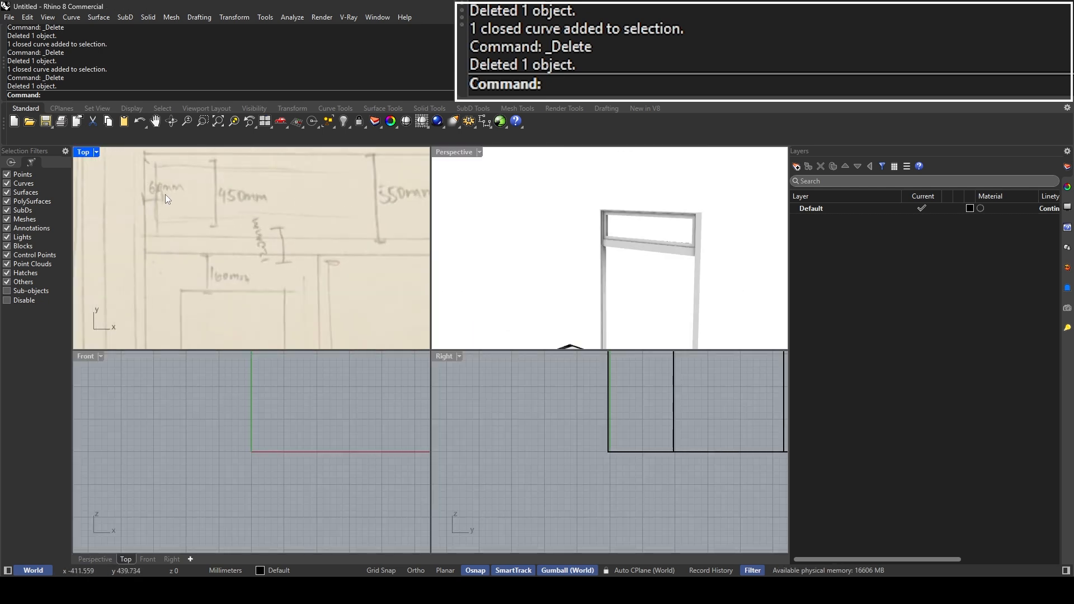
mouse_move(217, 204)
right_mouse_down()
mouse_move(196, 220)
mouse_move(228, 211)
mouse_move(191, 218)
right_mouse_up()
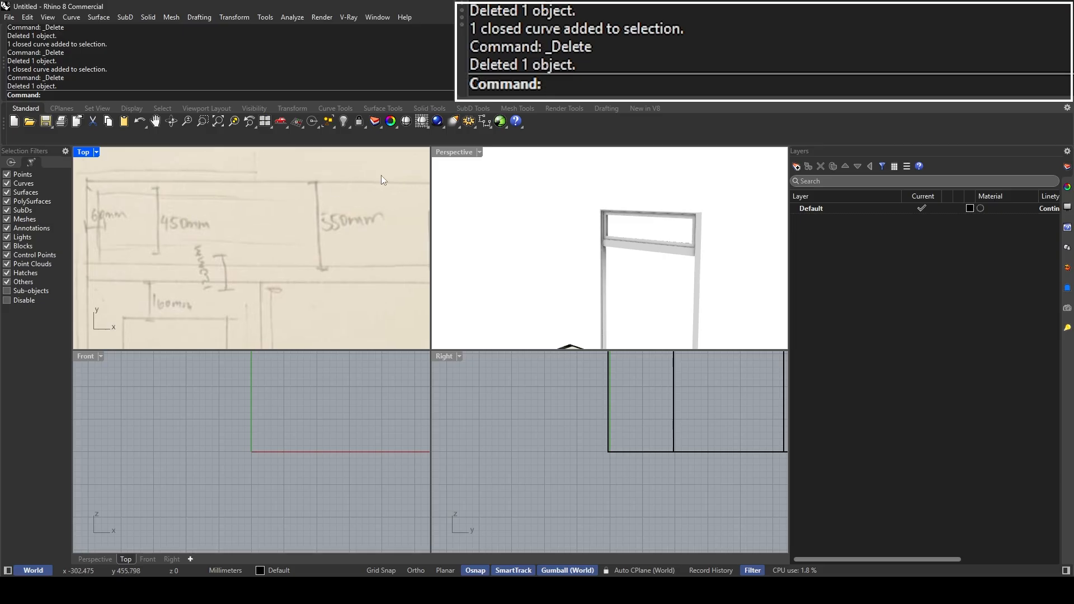
Step: Maximize the Perspective viewport and set its display to Shaded
double_click(455, 153)
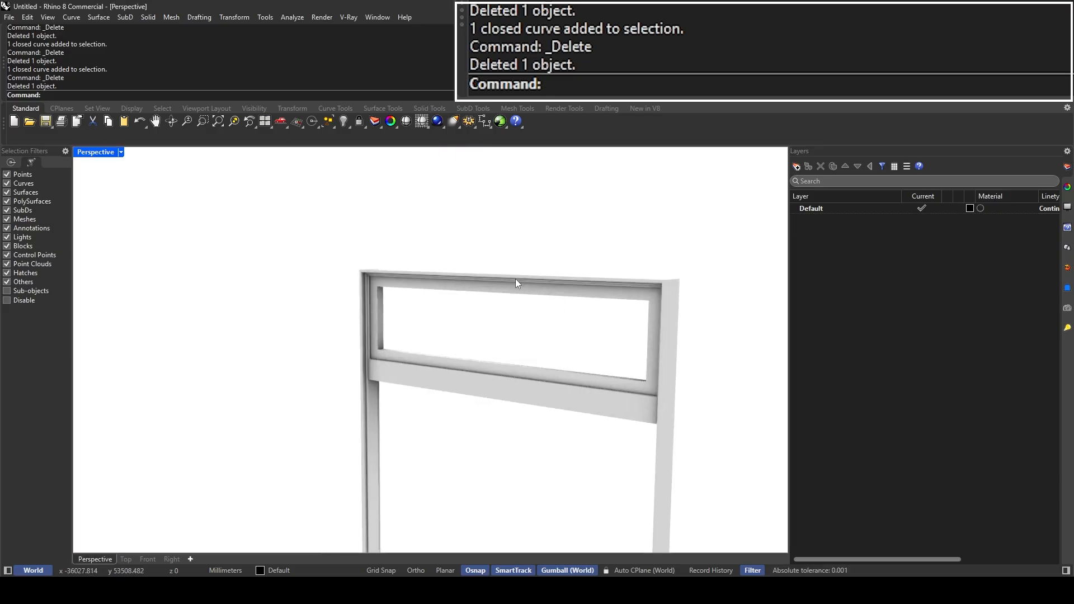
left_click(121, 152)
left_click(149, 166)
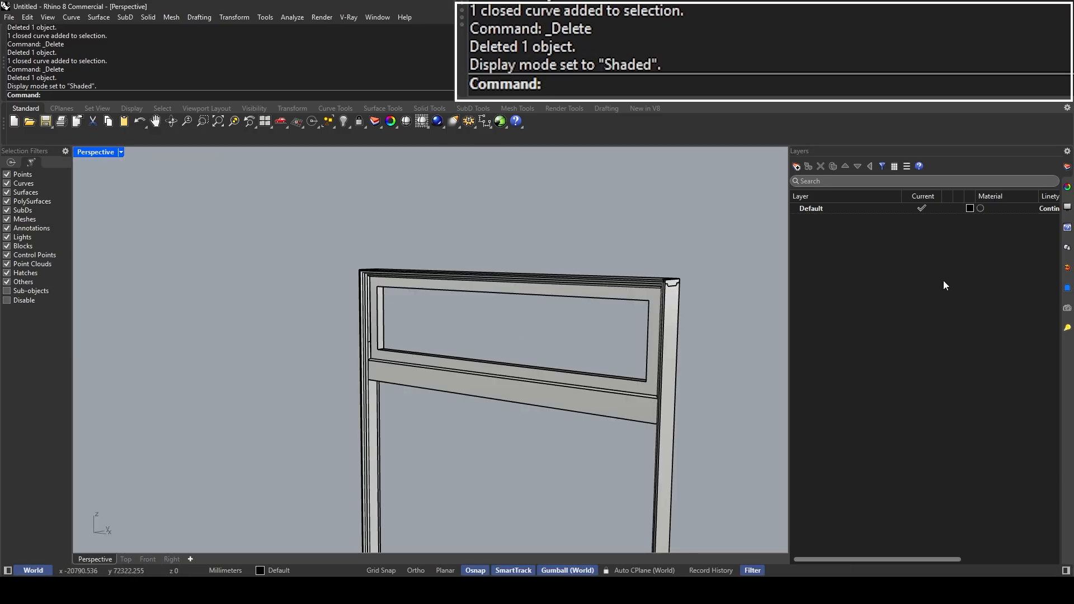
Step: Create a new layer named Glass and set its colour to Turquoise
right_click(883, 258)
left_click(890, 266)
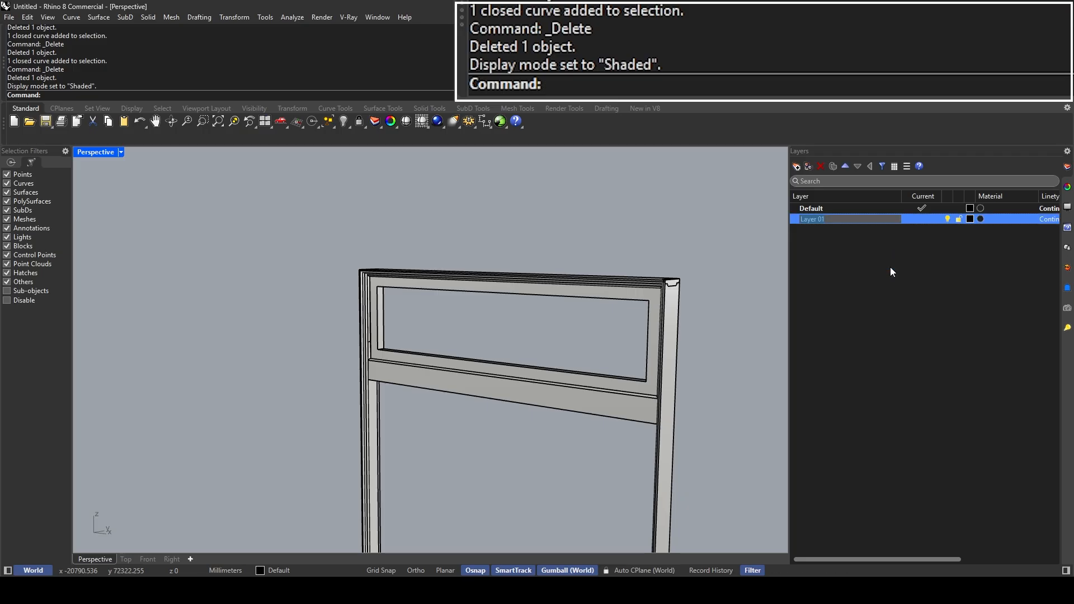
type("Glass")
key("Return")
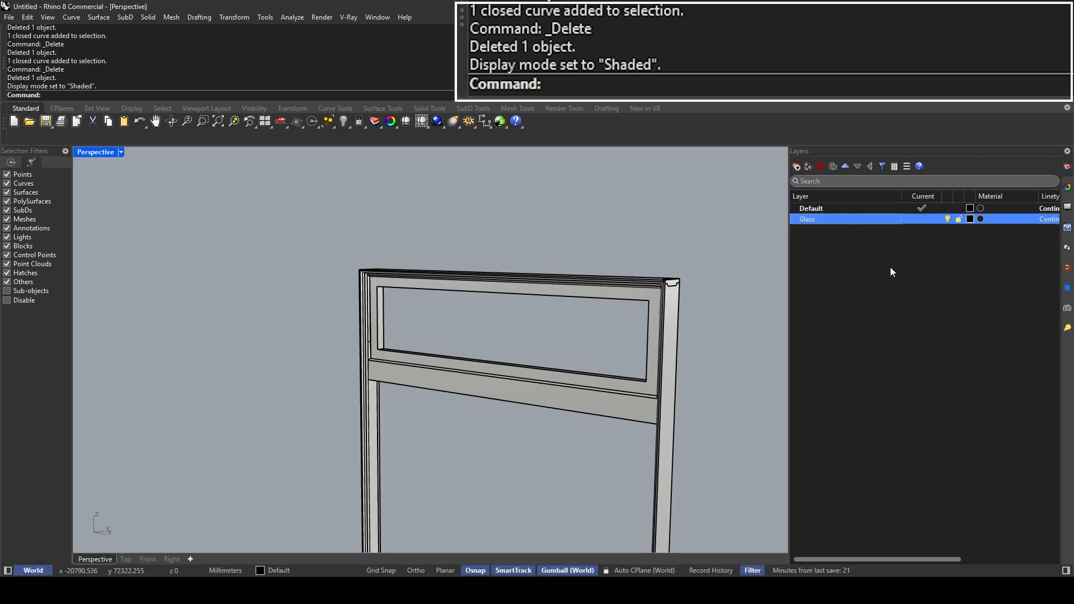
left_click(970, 219)
left_click(596, 333)
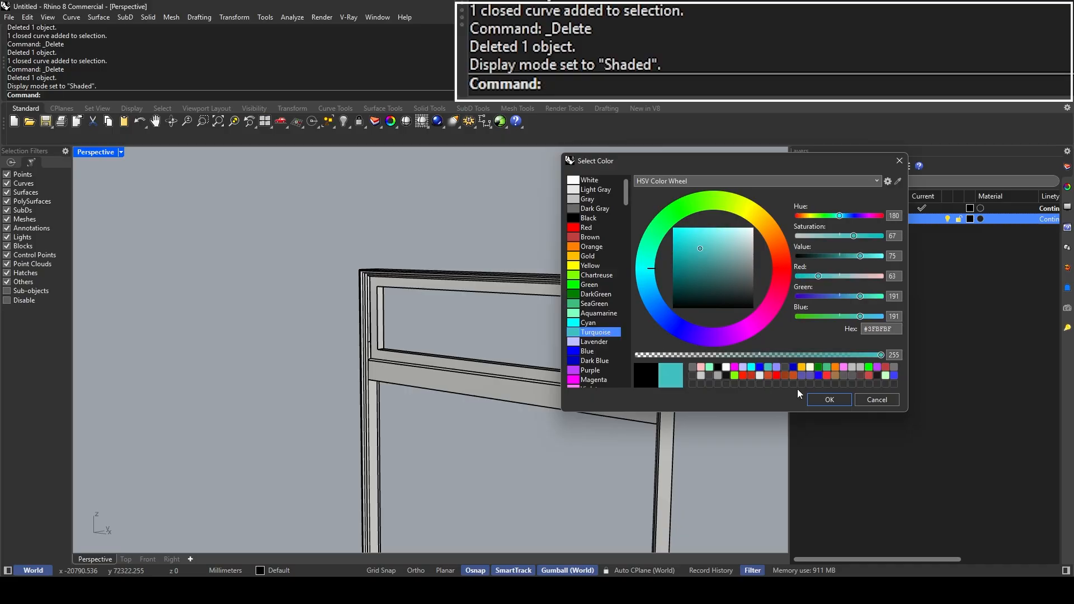
left_click(815, 399)
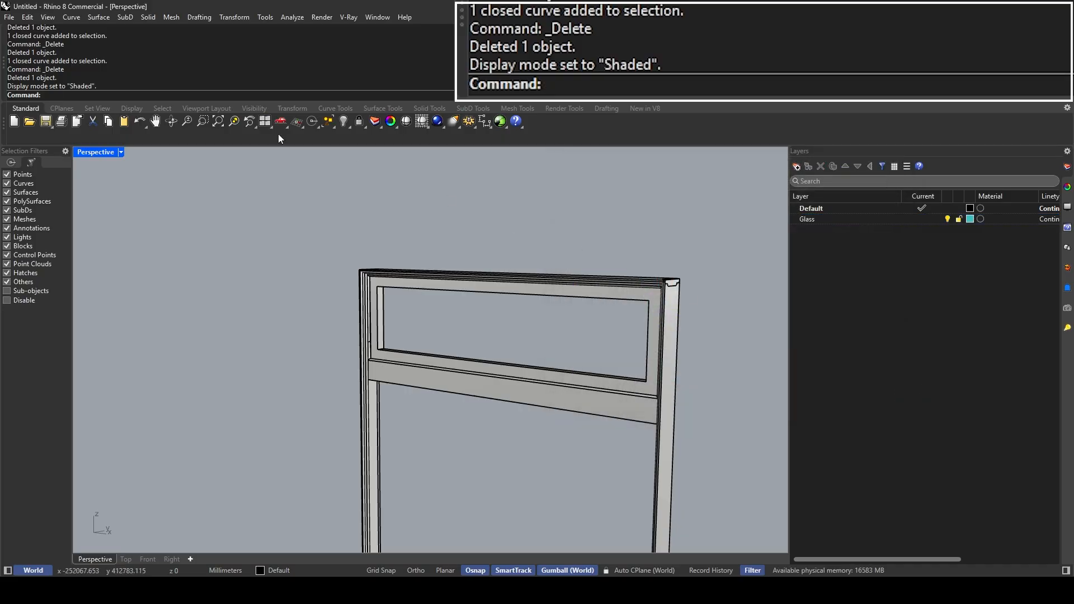
Step: Start saving the model as a new file and browse from the Desktop location to the 260328 client project folder
left_click(9, 17)
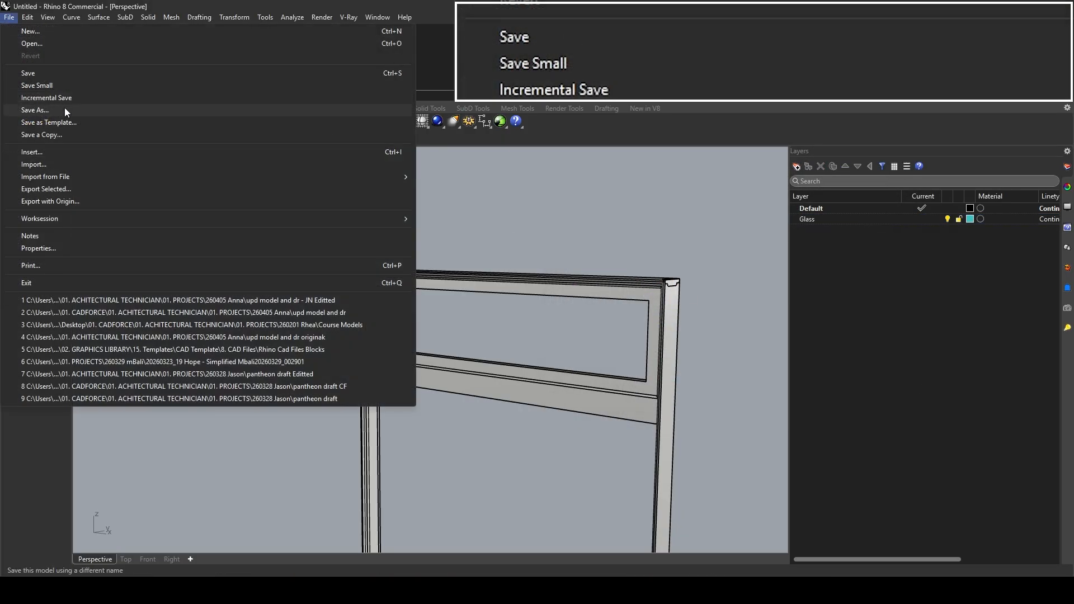
left_click(65, 107)
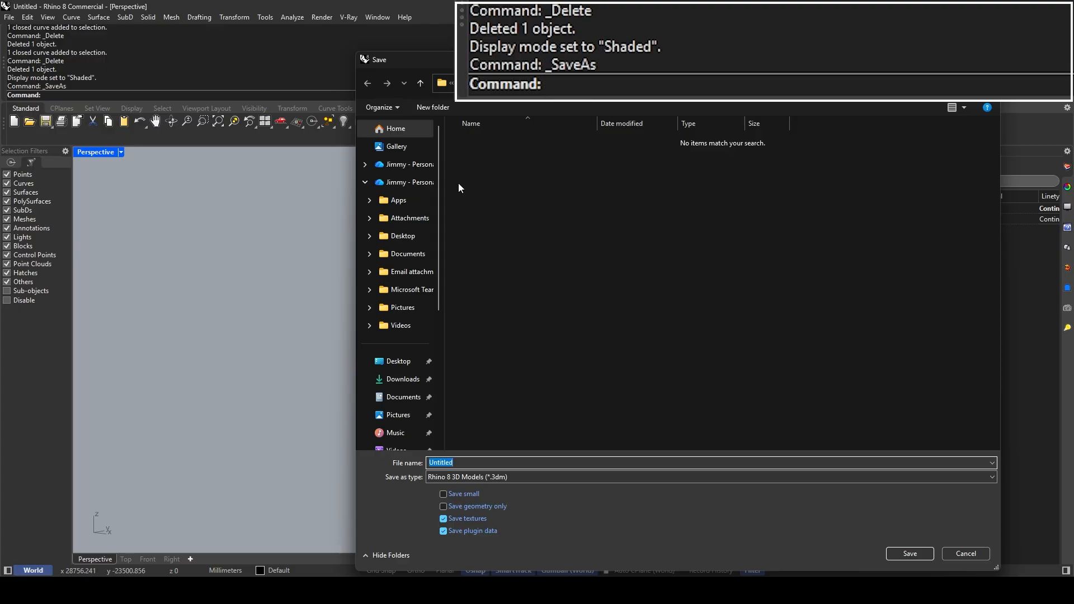
left_click(399, 361)
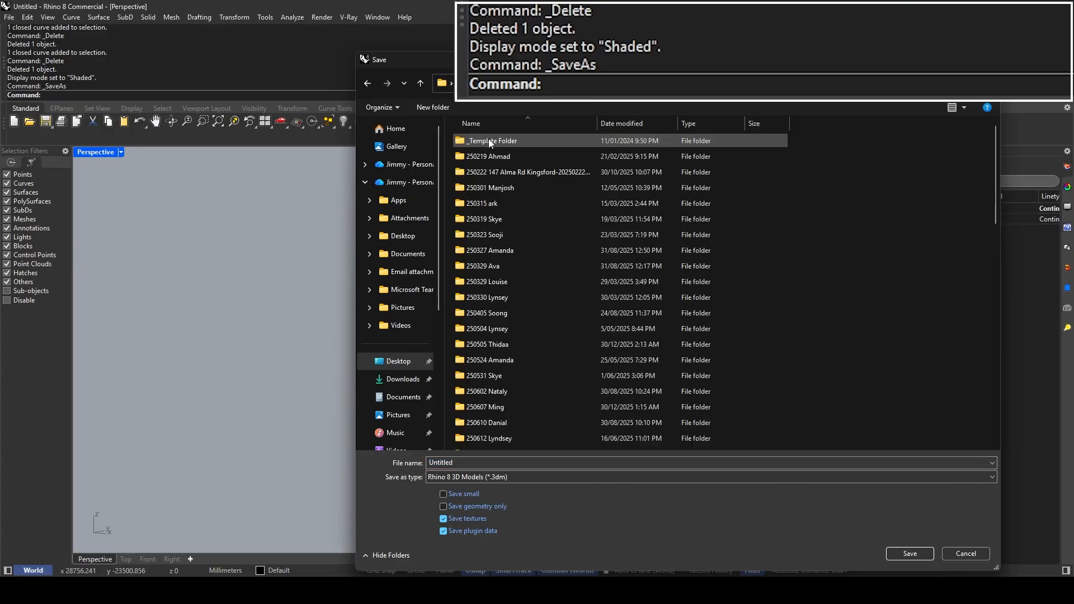
scroll(576, 204, "down", 15)
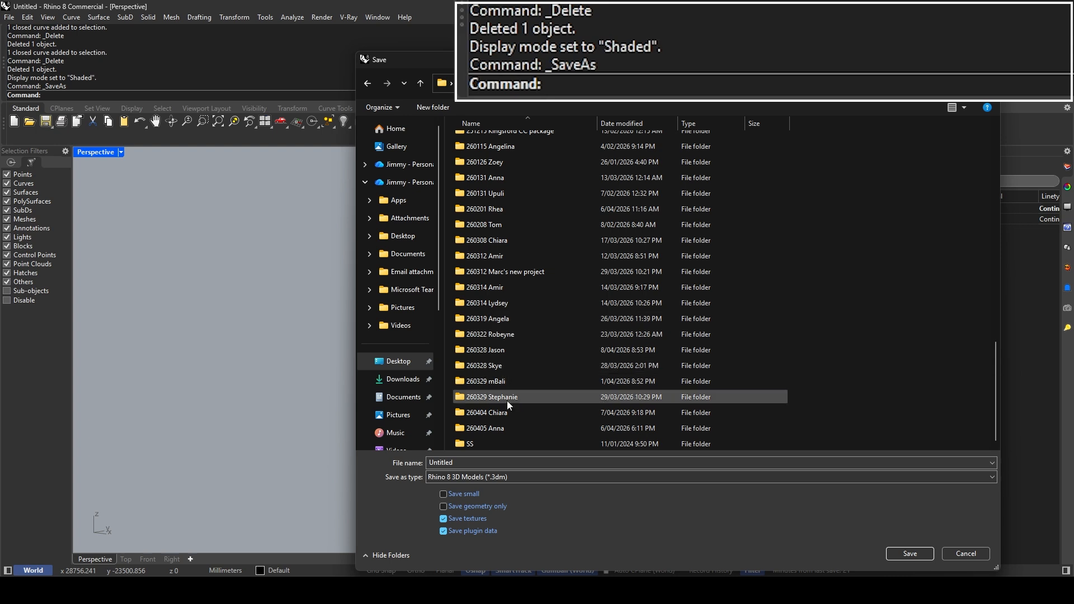
double_click(501, 351)
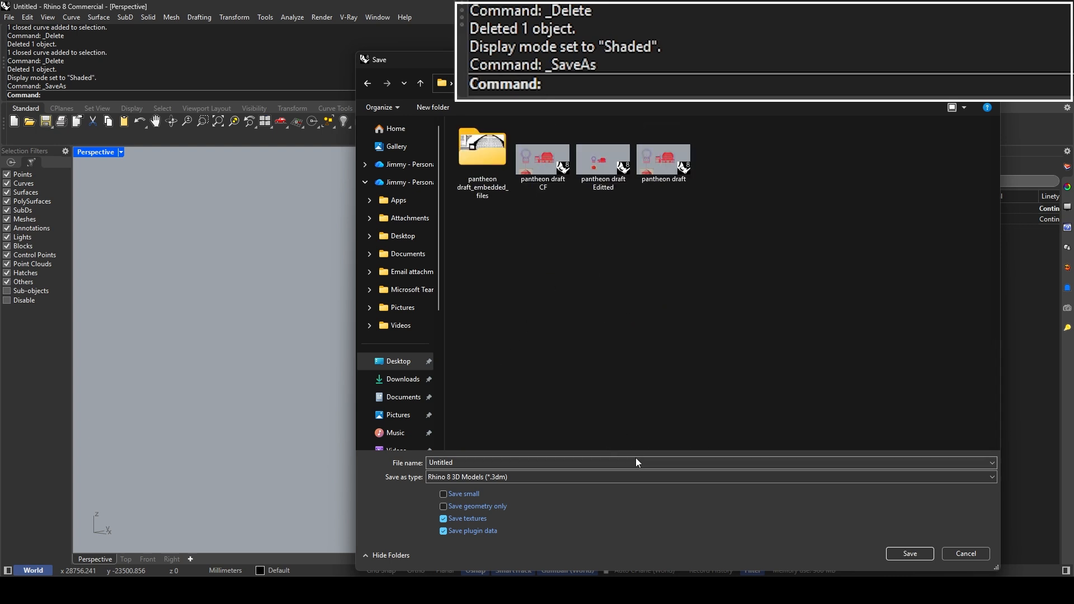
Step: Save the model as a Rhino 8 file named Threshold
left_click(481, 464)
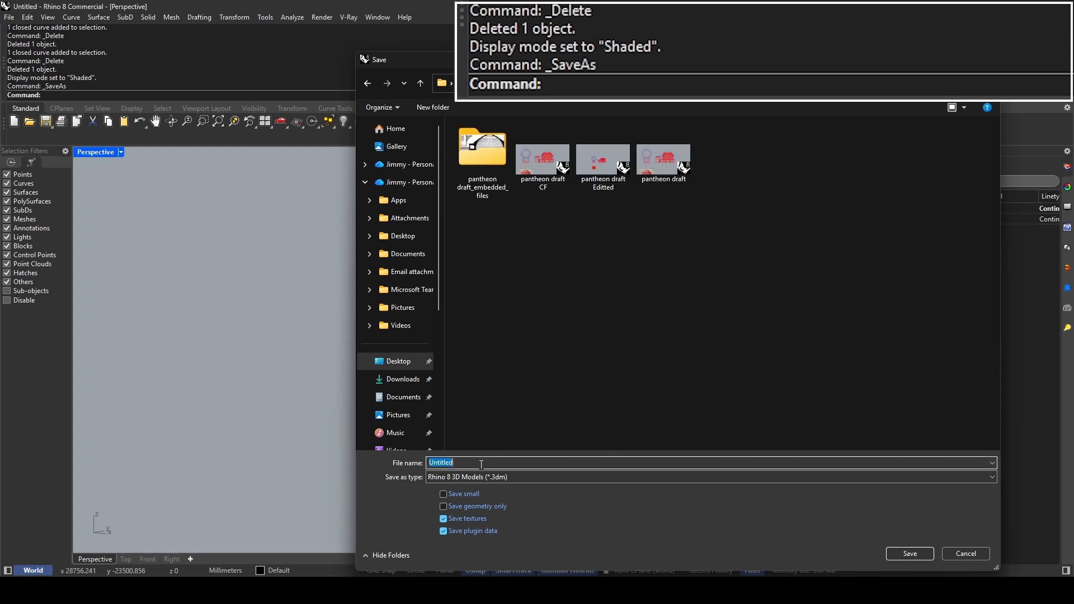
type("Threshold")
key("Return")
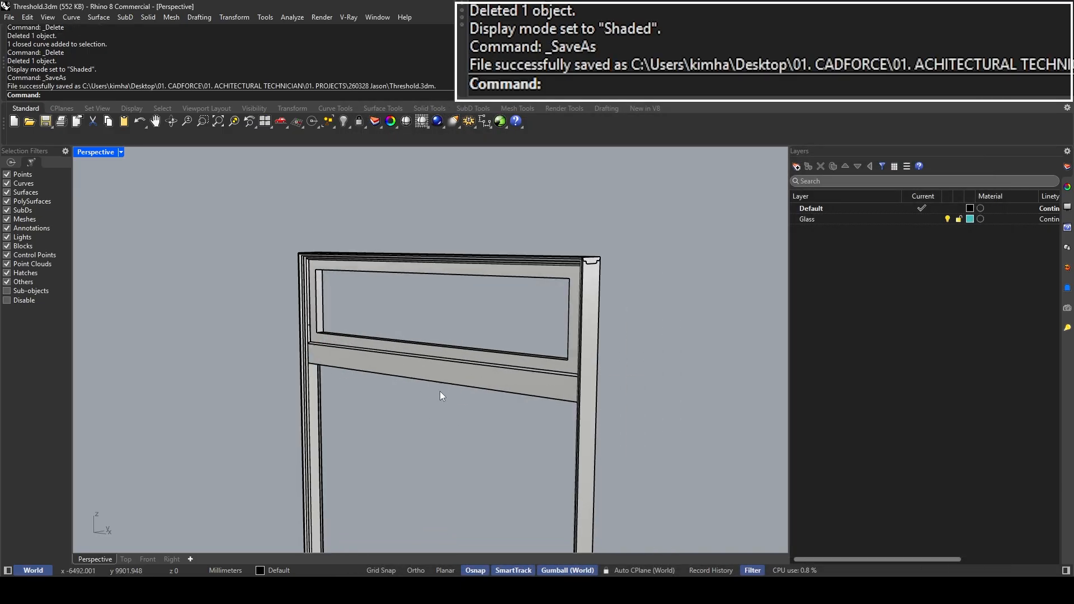
Step: Make Glass the current layer and draw a box that fills the transom opening from its lower corners to its upper edge
left_click(917, 219)
right_click_drag(670, 264, 378, 346)
type("Box")
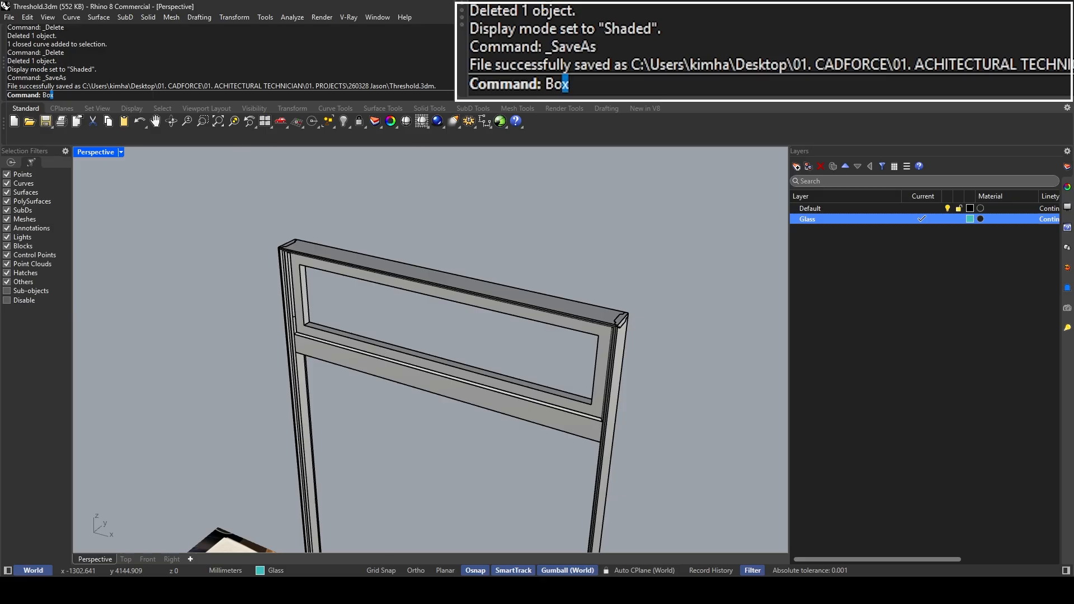
key("Return")
scroll(300, 329, "up", 5)
left_click(297, 328)
scroll(498, 319, "down", 5)
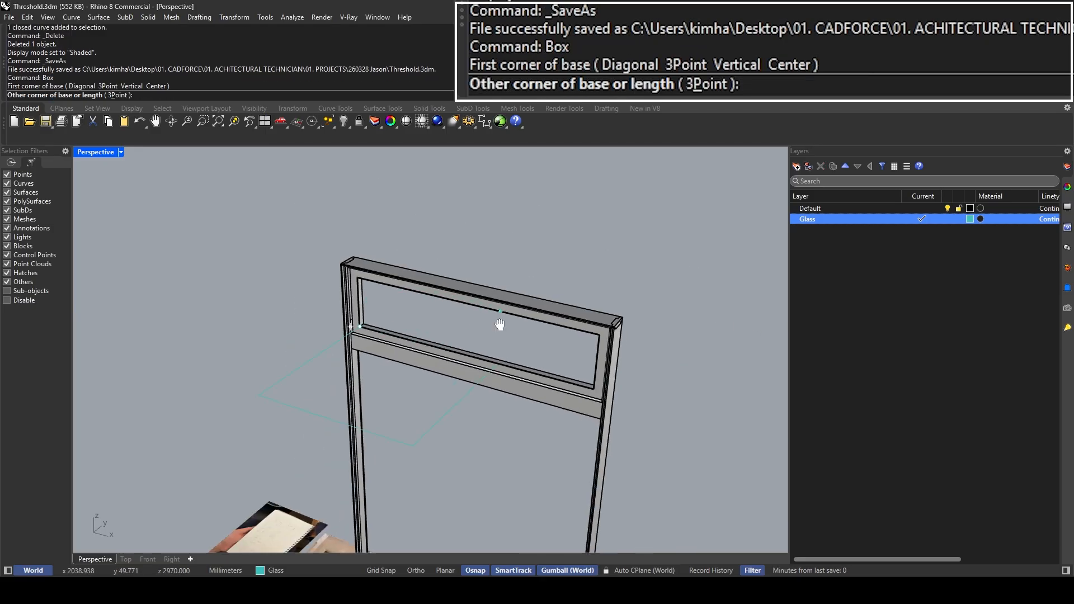
scroll(523, 348, "up", 6)
left_click(492, 378)
scroll(492, 369, "down", 3)
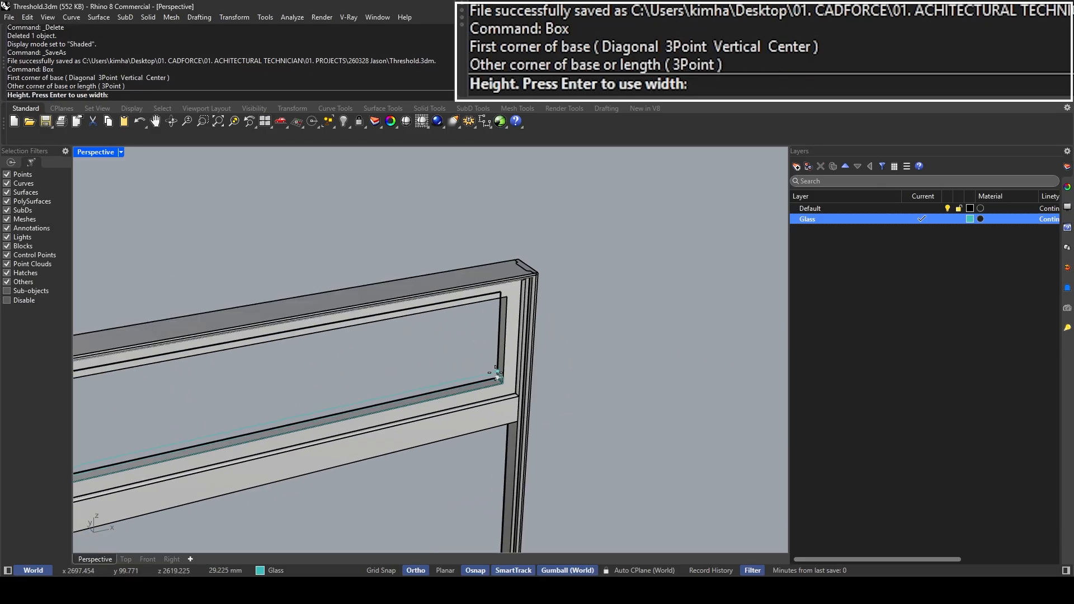
scroll(513, 318, "up", 4)
left_click(513, 277)
scroll(511, 277, "down", 4)
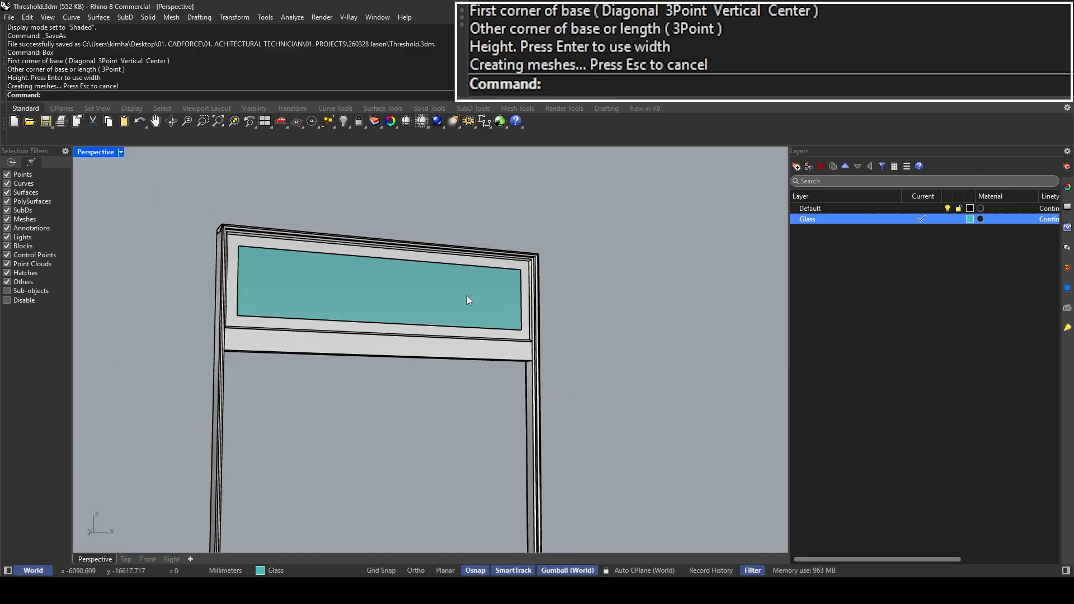
Step: Scale the transom glass box down in thickness with the gumball and save the file
left_click(467, 296)
right_click_drag(466, 296, 330, 321)
scroll(330, 321, "up", 5)
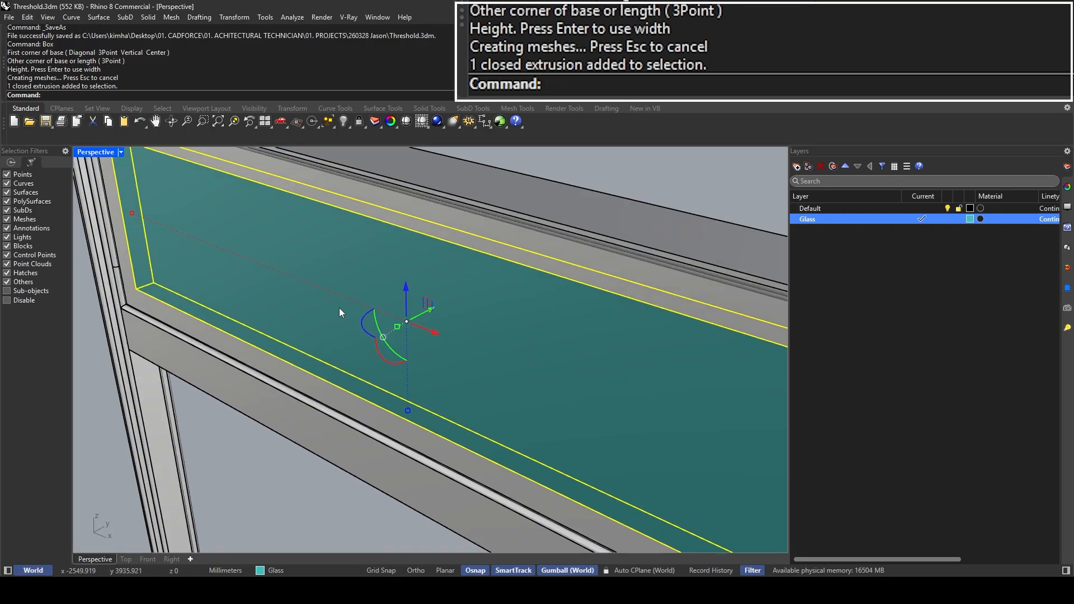
mouse_move(400, 327)
left_mouse_down()
mouse_move(409, 323)
mouse_move(388, 331)
mouse_move(412, 318)
left_mouse_up()
key("Escape")
scroll(412, 315, "down", 4)
right_click_drag(413, 316, 476, 282)
scroll(414, 242, "down", 2)
scroll(438, 246, "down", 5)
key("ctrl+s")
Step: Examine the fluted moulding on the rail between the sign panel and the doors in the reference photo, including from the Top view
scroll(448, 337, "up", 15)
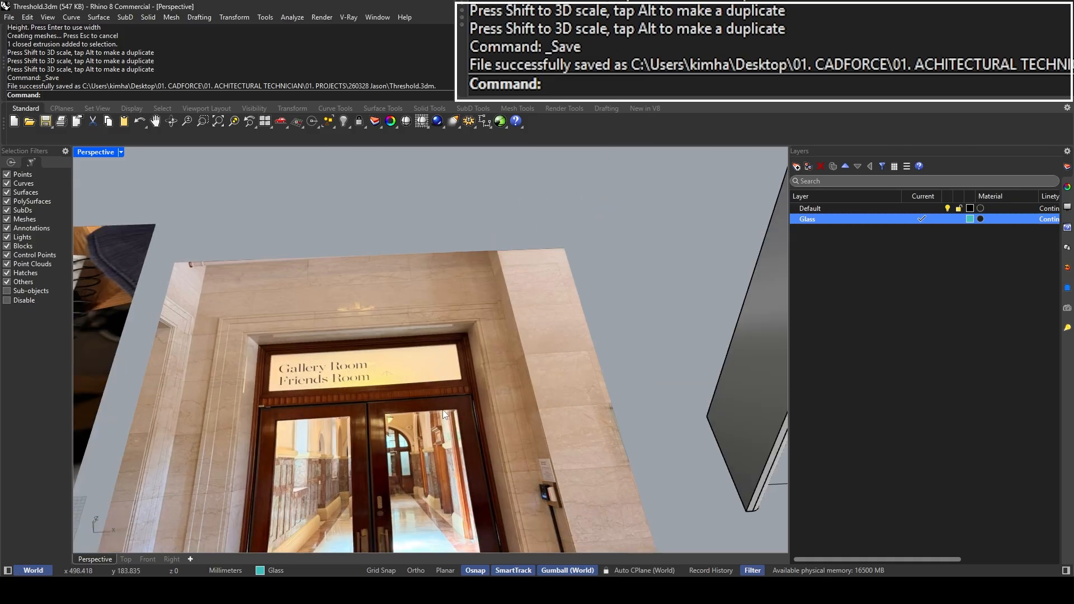
scroll(341, 344, "up", 3)
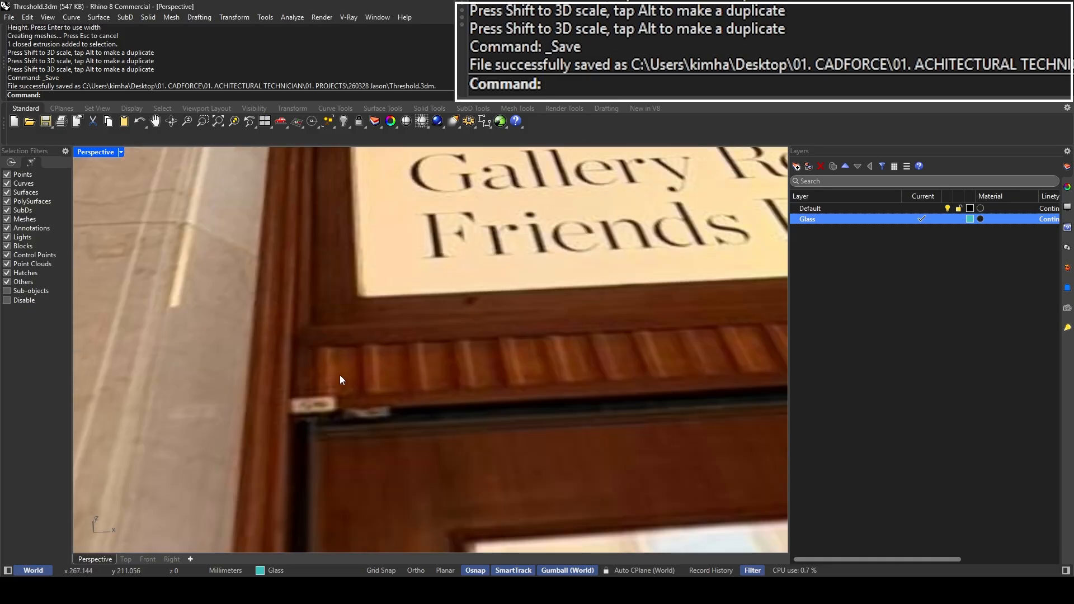
scroll(333, 369, "down", 12)
mouse_move(266, 358)
right_mouse_down("shift")
mouse_move(324, 347)
mouse_move(214, 311)
mouse_move(134, 307)
right_mouse_up("shift")
scroll(442, 326, "up", 4)
scroll(514, 313, "up", 5)
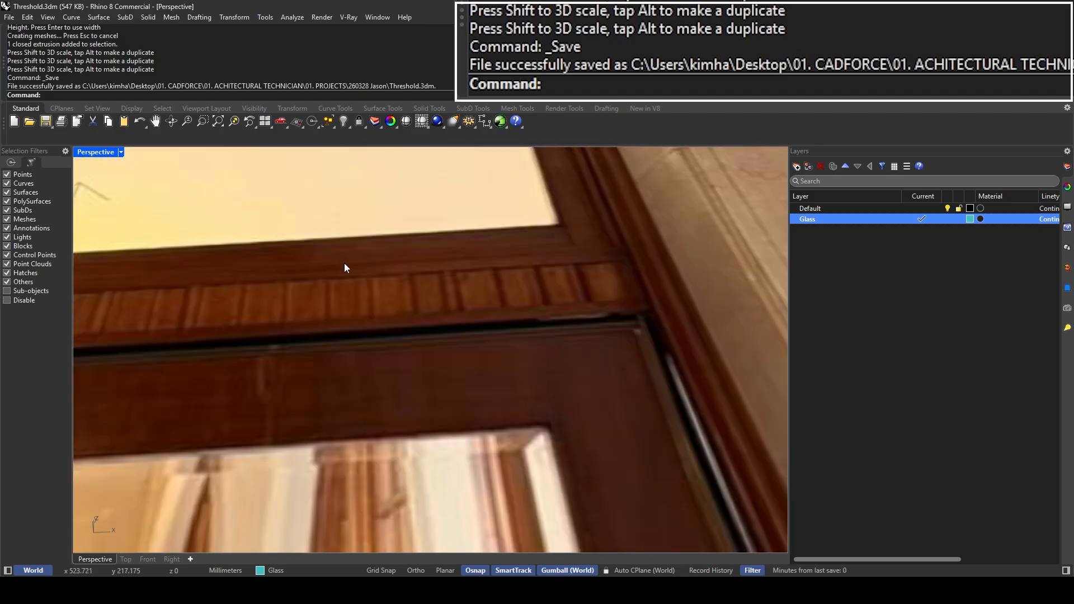
double_click(88, 155)
double_click(88, 154)
scroll(481, 288, "down", 20)
right_click_drag(351, 288, 387, 333)
scroll(498, 333, "down", 2)
right_click_drag(498, 332, 435, 312)
scroll(573, 383, "up", 15)
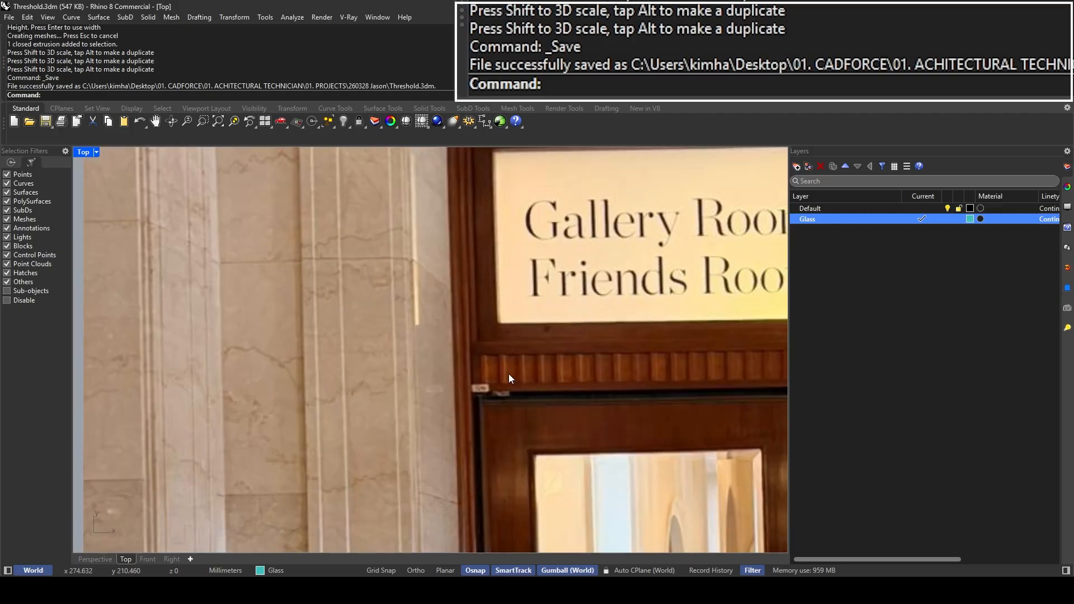
scroll(492, 358, "up", 6)
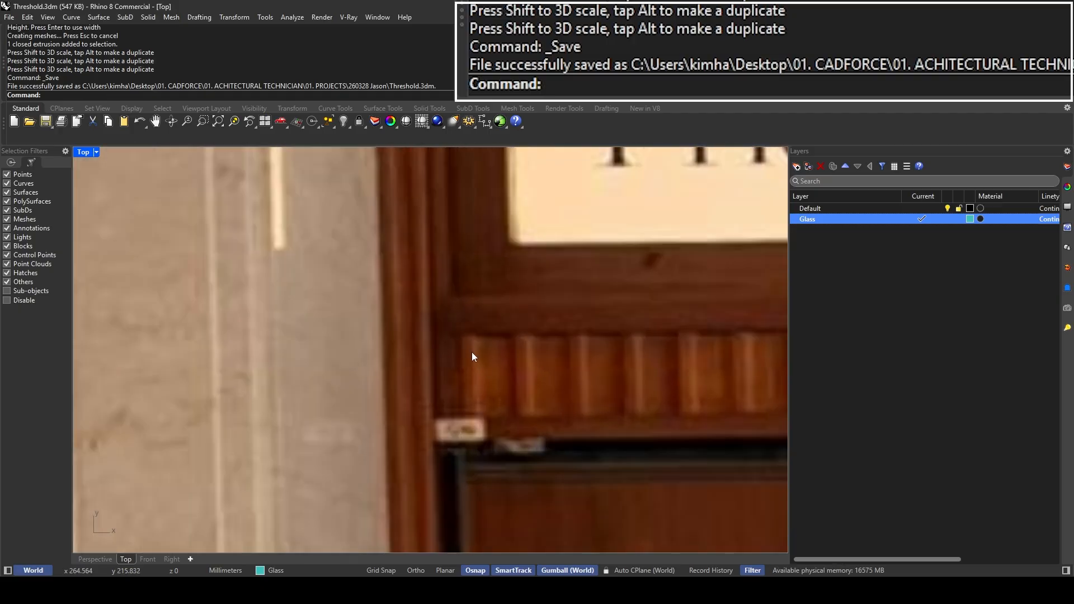
right_click_drag(472, 357, 337, 350)
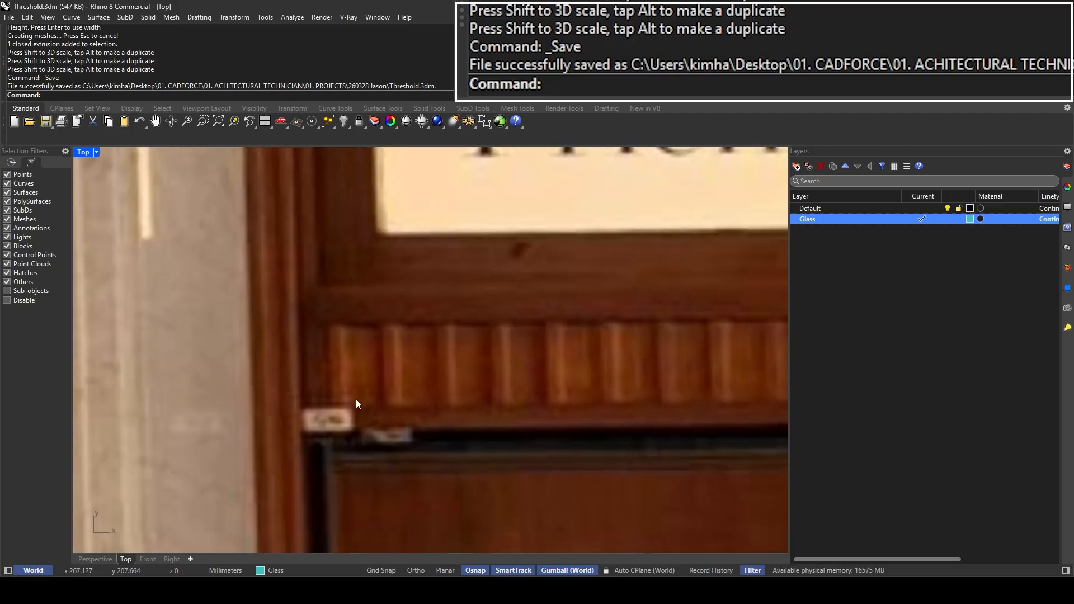
scroll(345, 382, "down", 5)
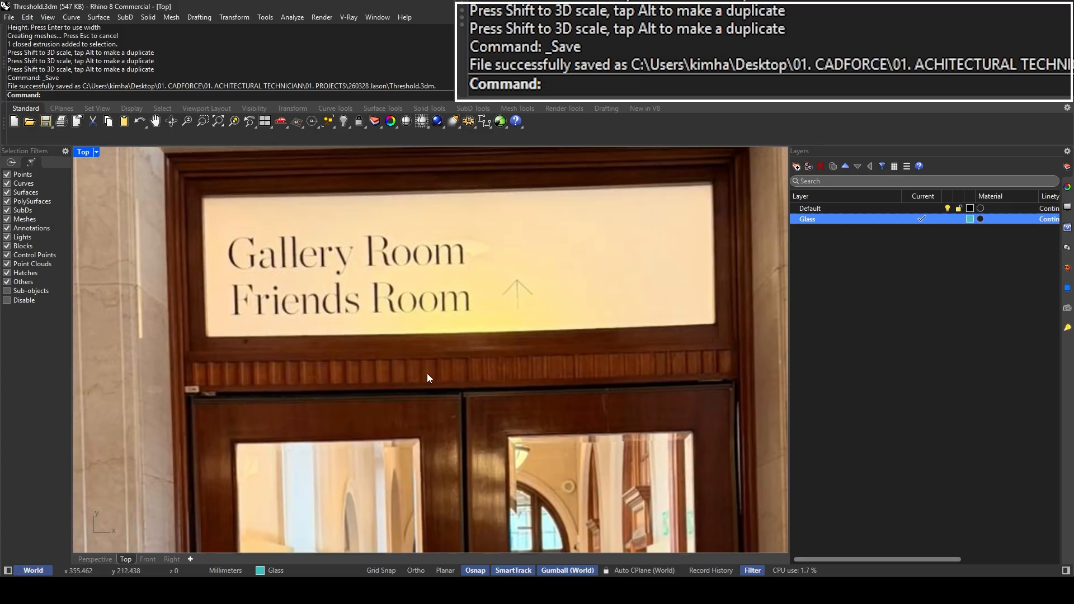
scroll(427, 373, "up", 8)
scroll(440, 375, "down", 5)
right_click_drag(313, 384, 548, 371)
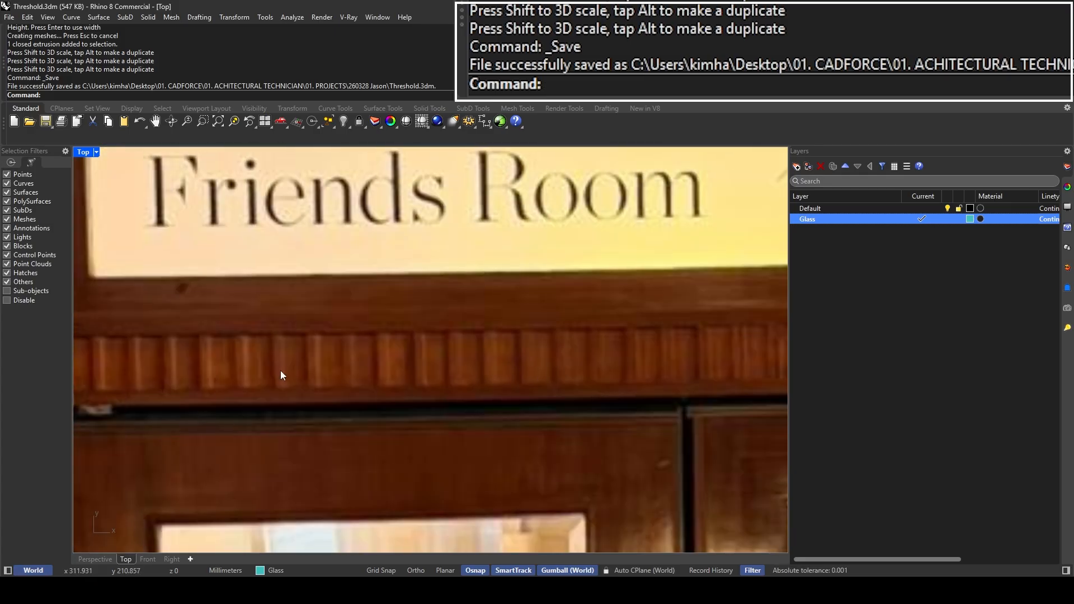
right_click_drag(145, 379, 358, 367)
scroll(310, 355, "up", 5)
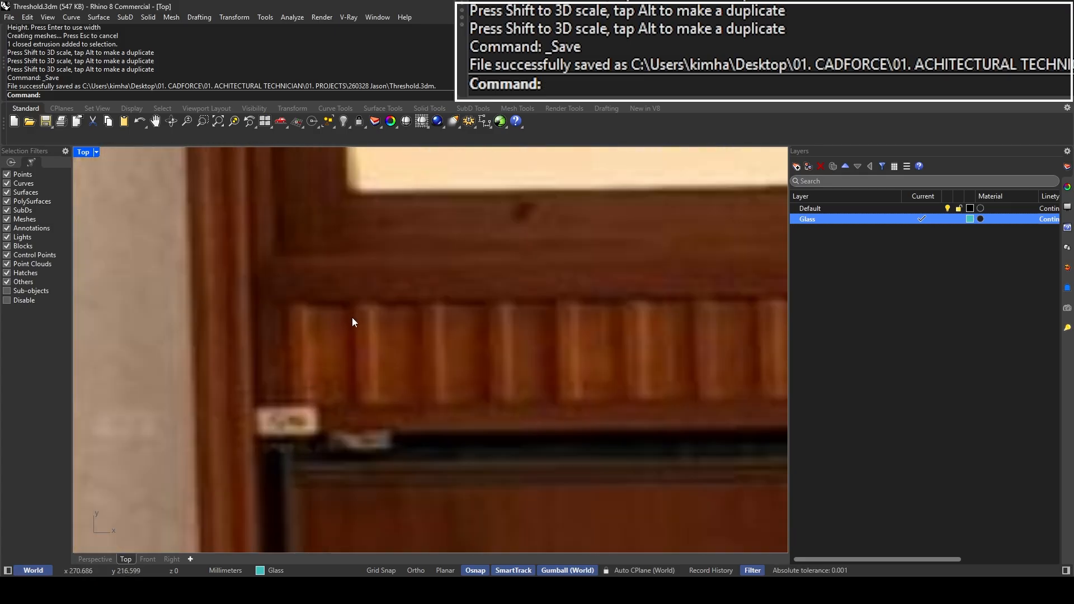
scroll(287, 302, "down", 7)
right_click_drag(366, 304, 284, 304)
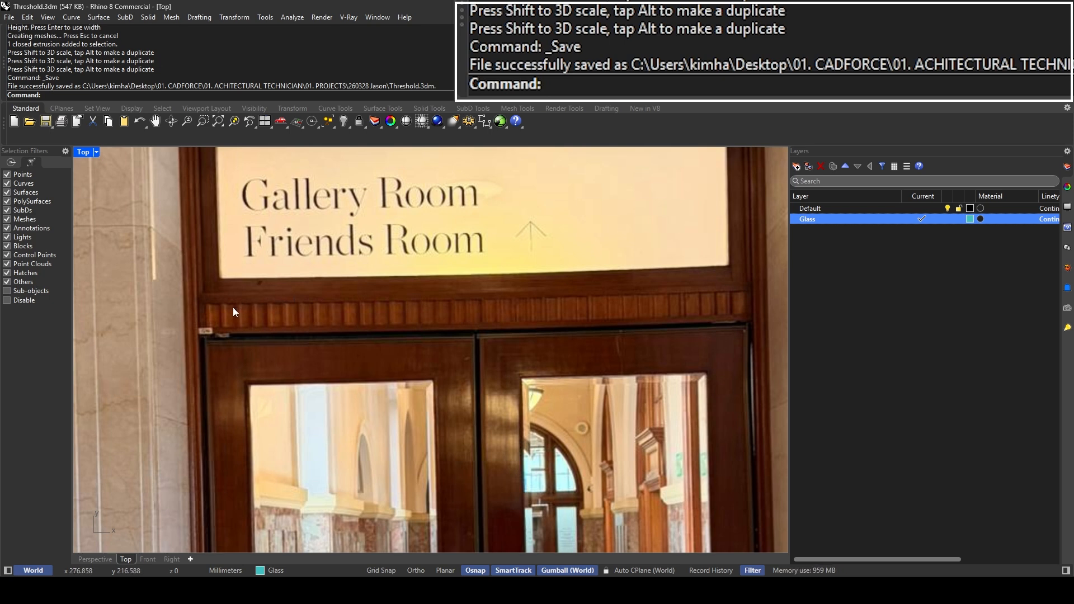
scroll(201, 312, "up", 3)
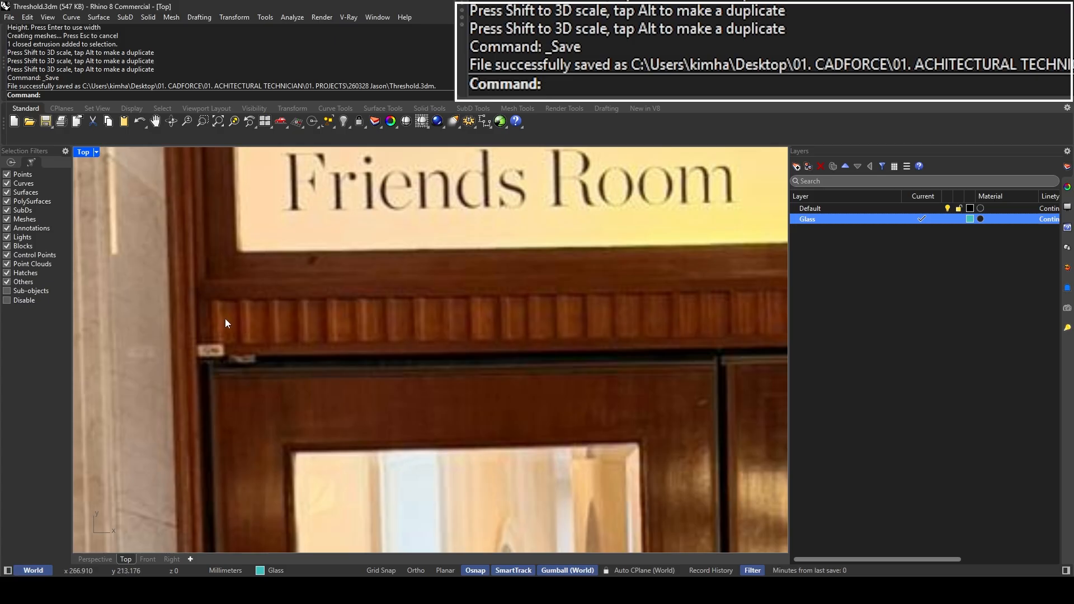
scroll(213, 335, "down", 4)
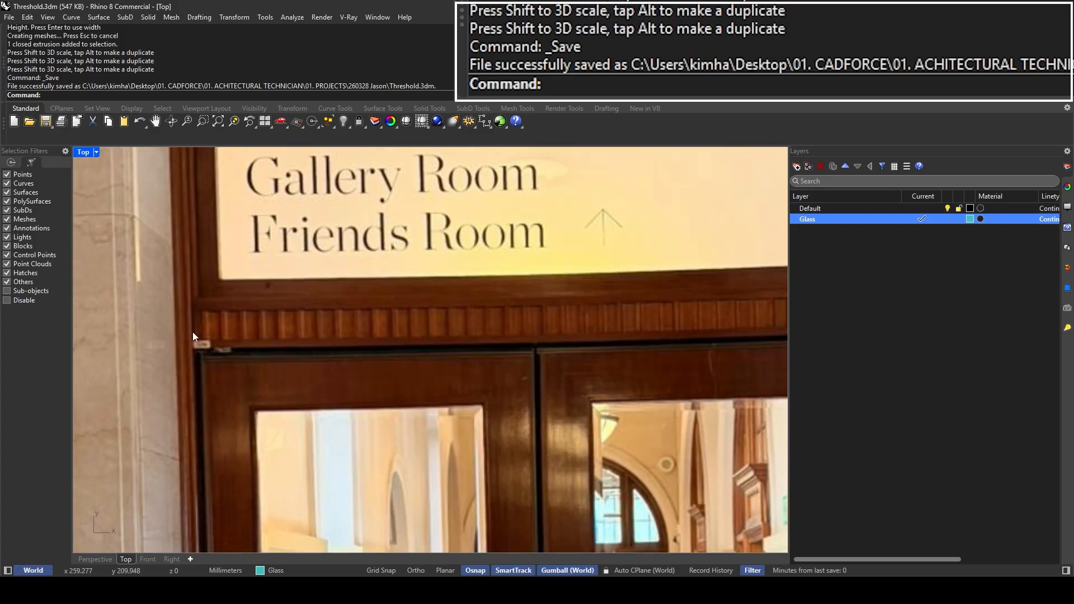
scroll(205, 331, "up", 5)
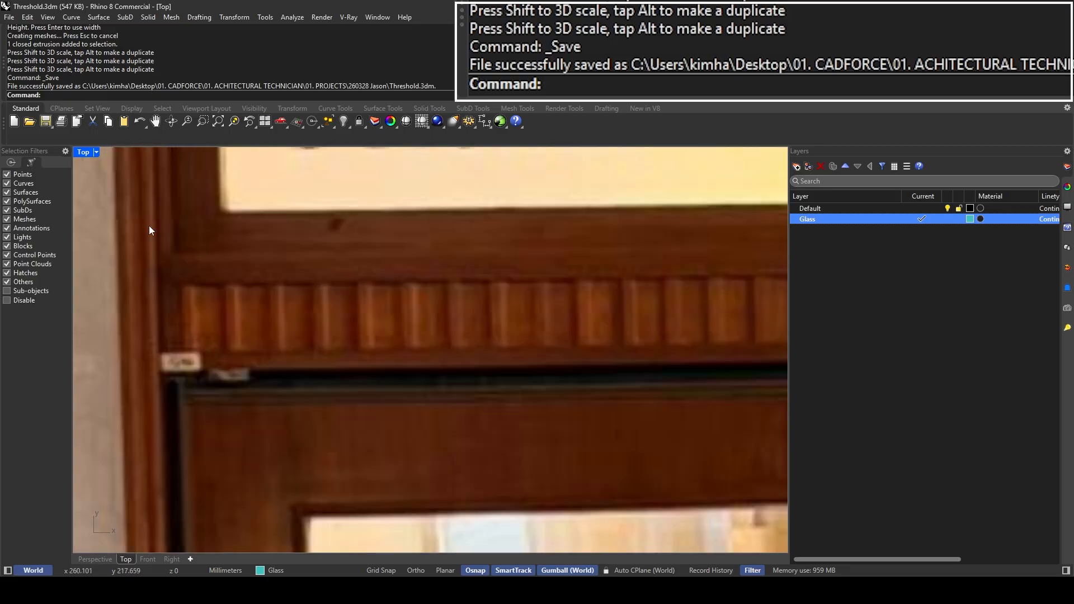
Step: Maximize the Perspective viewport and frame the modelled rail below the transom glass
double_click(83, 152)
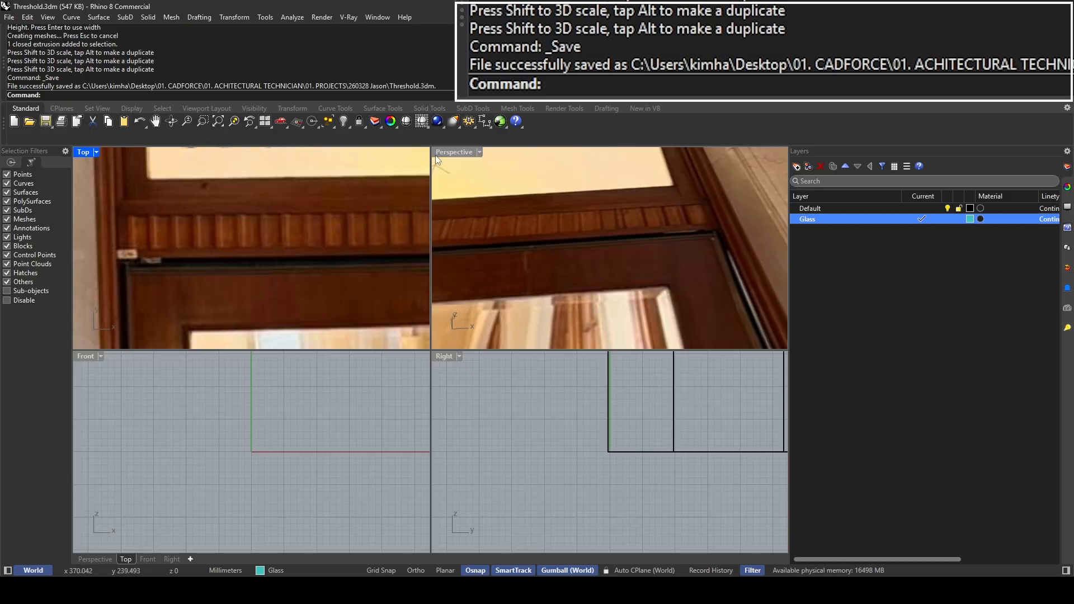
double_click(442, 152)
scroll(361, 305, "down", 3)
scroll(369, 299, "down", 3)
right_click_drag(381, 294, 417, 336)
type("zoom")
key("Return")
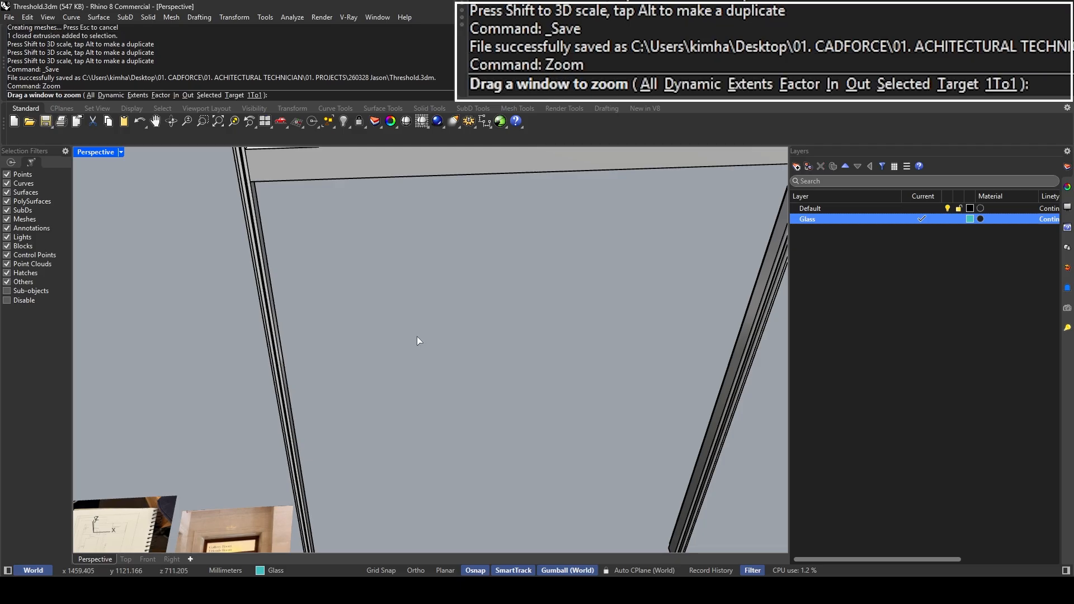
left_click_drag(417, 342, 389, 364)
scroll(335, 391, "down", 2)
right_click_drag(301, 410, 297, 380)
left_click(293, 381)
type("Box")
key("Return")
key("Escape")
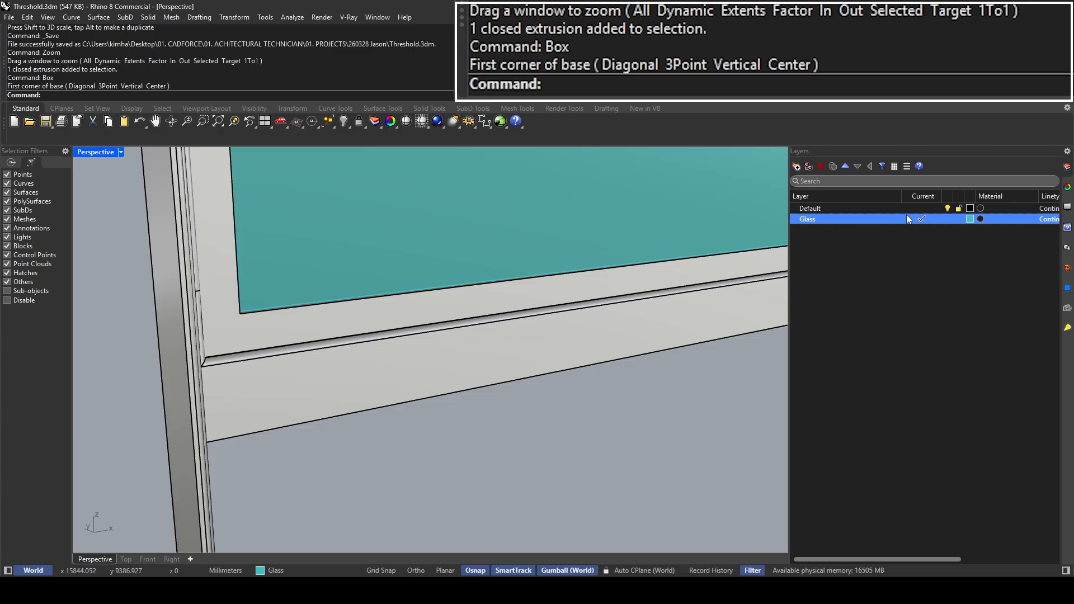
Step: Make Default the current layer
double_click(886, 212)
right_click_drag(392, 335, 365, 364)
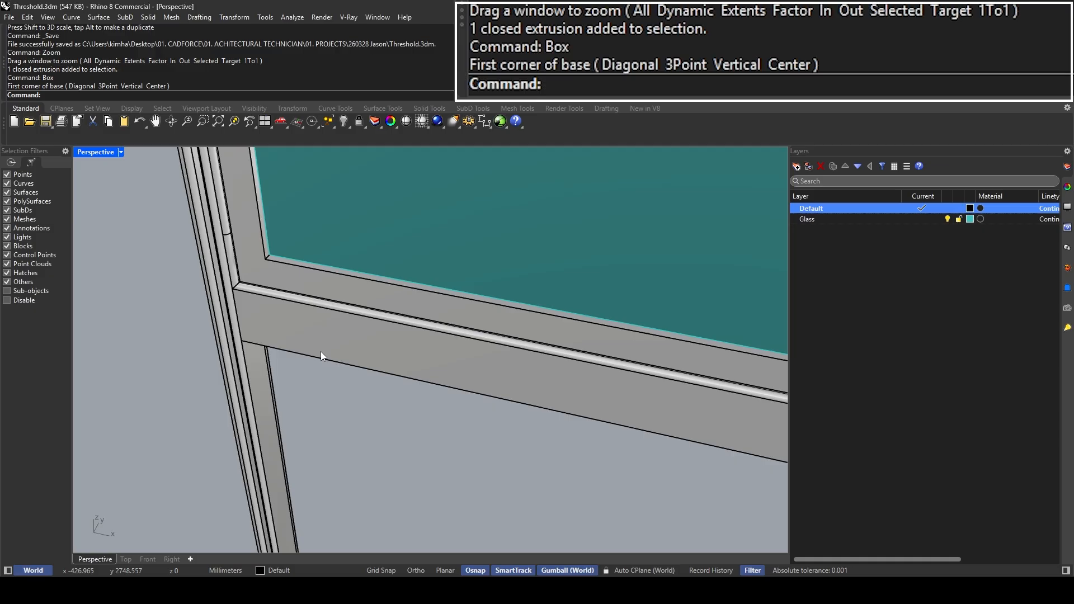
type("ExtractSrf")
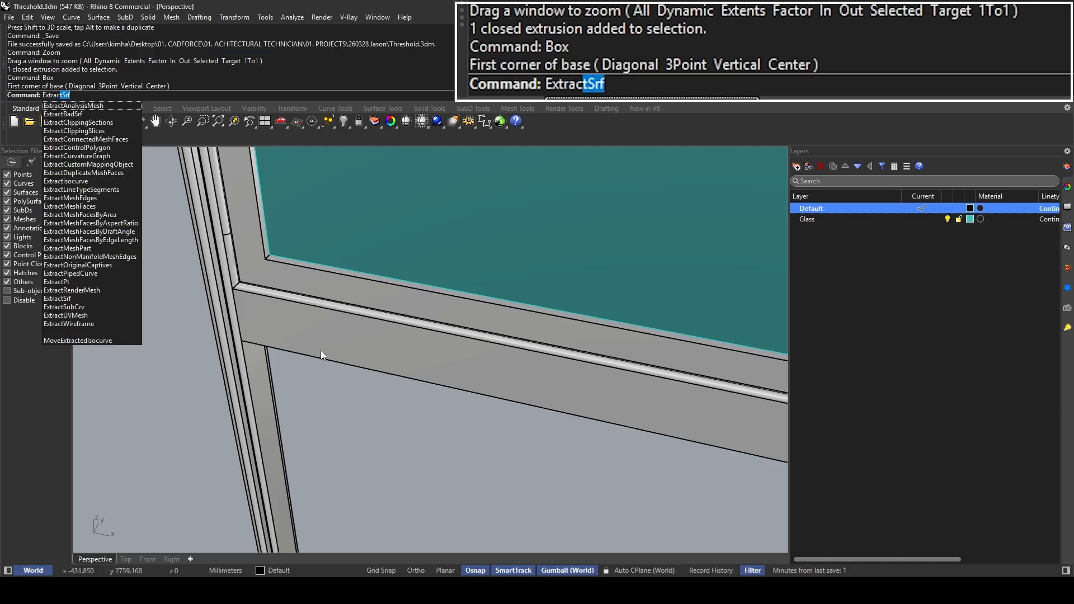
left_click(71, 291)
key("Escape")
Step: Extract a copy of the front face of the rail below the glass with ExtractSrf
type("Extract")
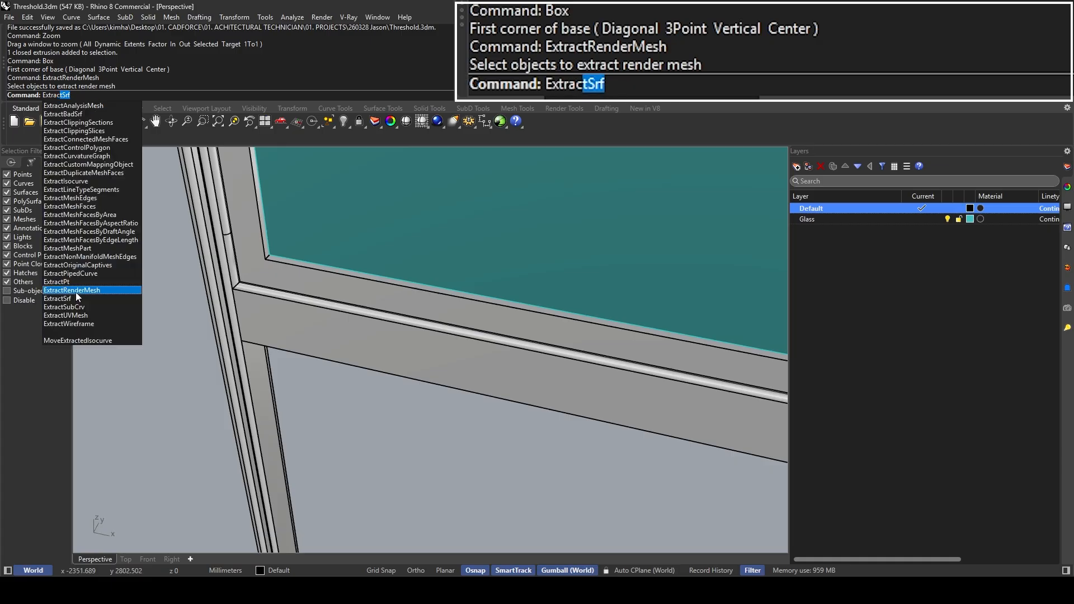
key("Return")
scroll(274, 334, "down", 5)
left_click(292, 338)
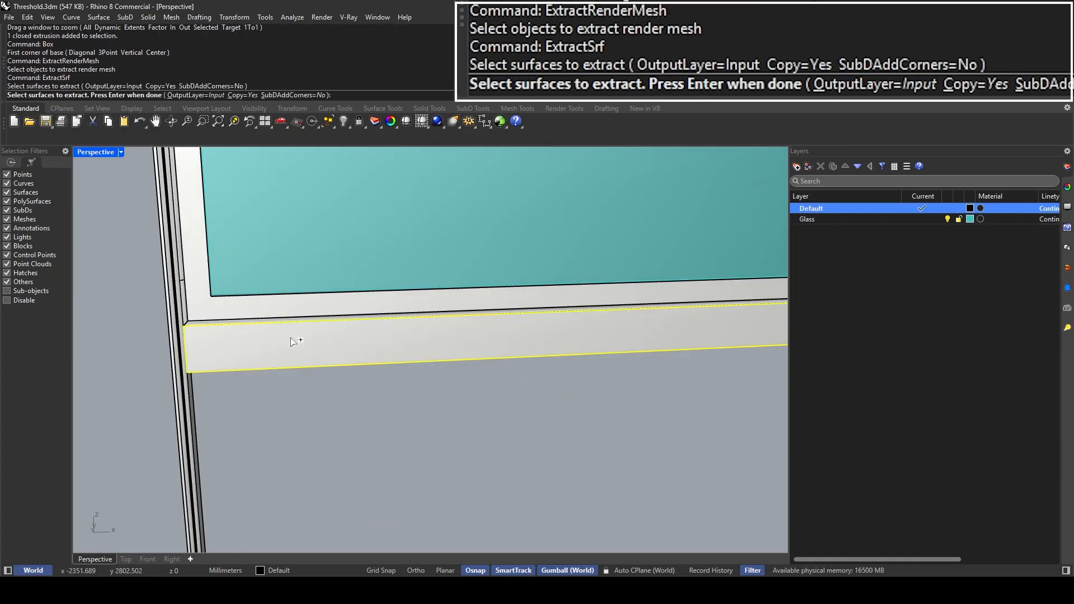
scroll(295, 332, "down", 5)
right_click_drag(296, 332, 478, 306)
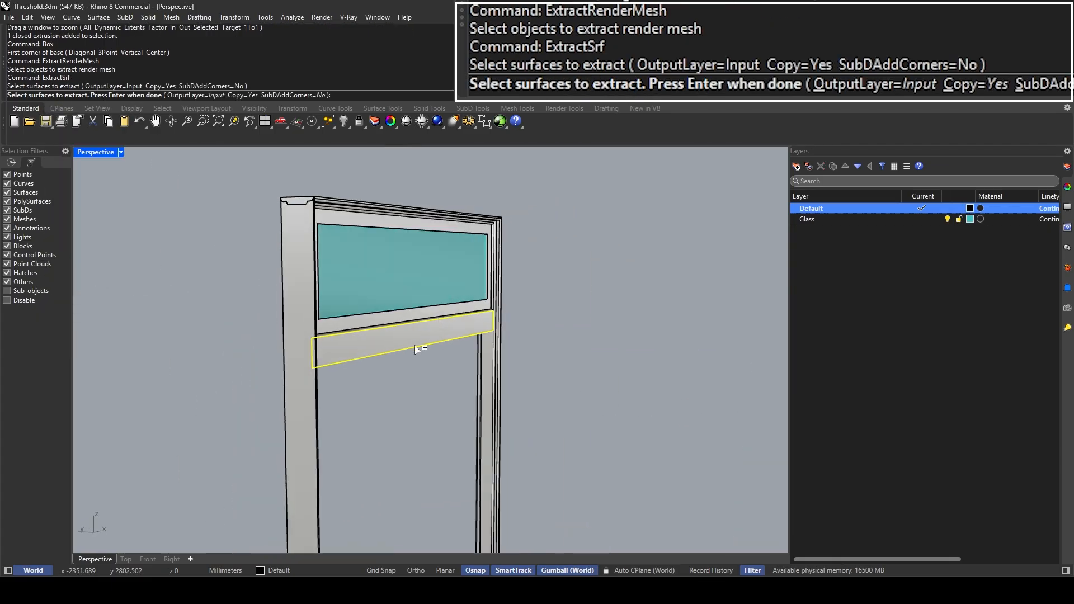
scroll(415, 343, "up", 1)
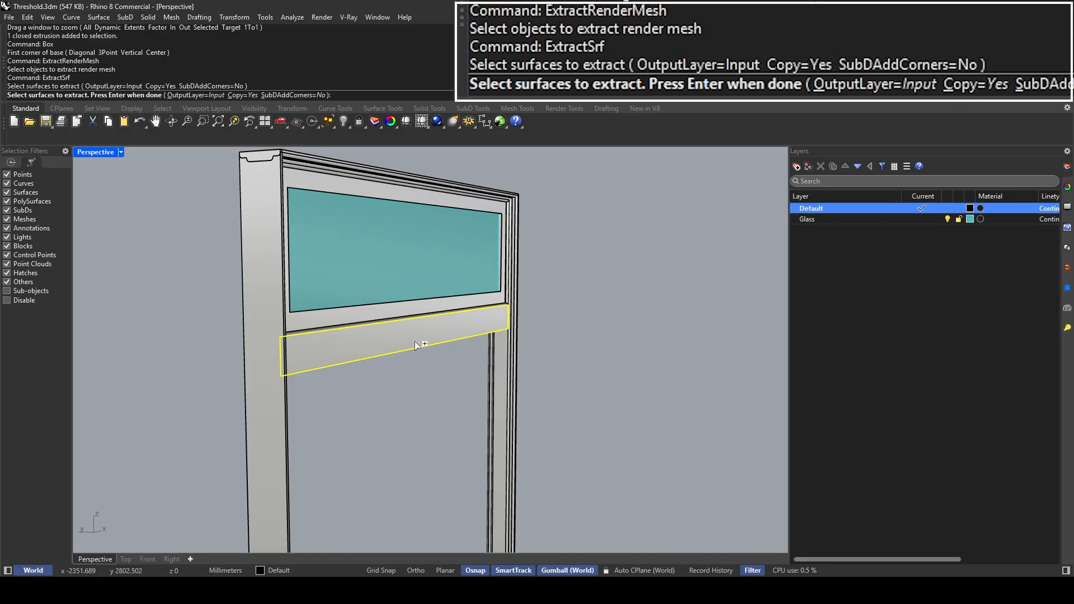
key("Return")
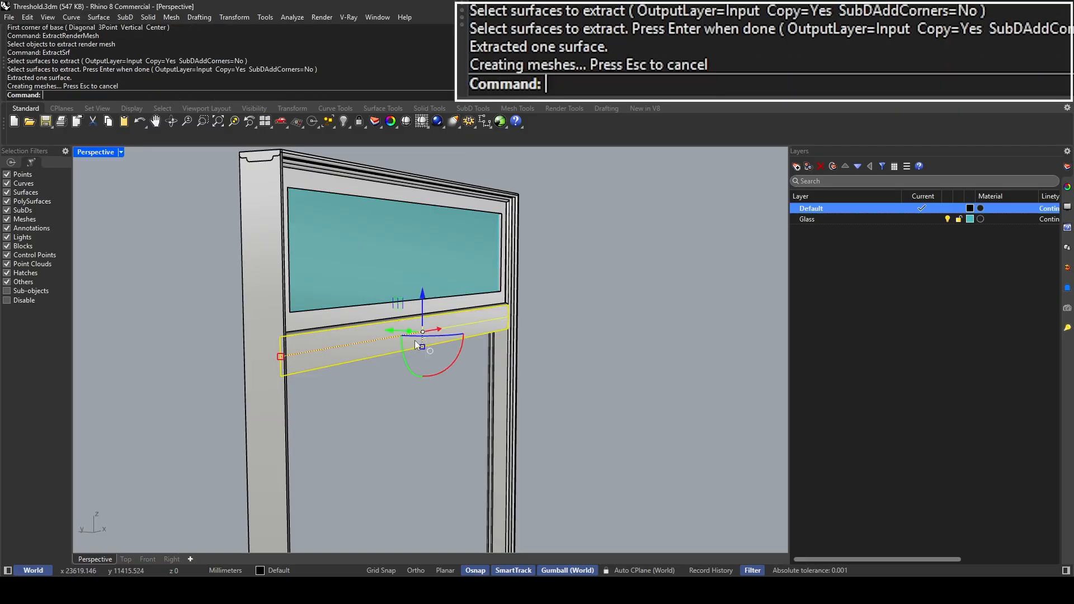
Step: Try moving the extracted rail surface away from the frame with the gumball, and undo the move
left_click(388, 331)
right_click_drag(388, 331, 266, 300)
scroll(268, 423, "up", 5)
key("ctrl+z")
scroll(267, 301, "down", 6)
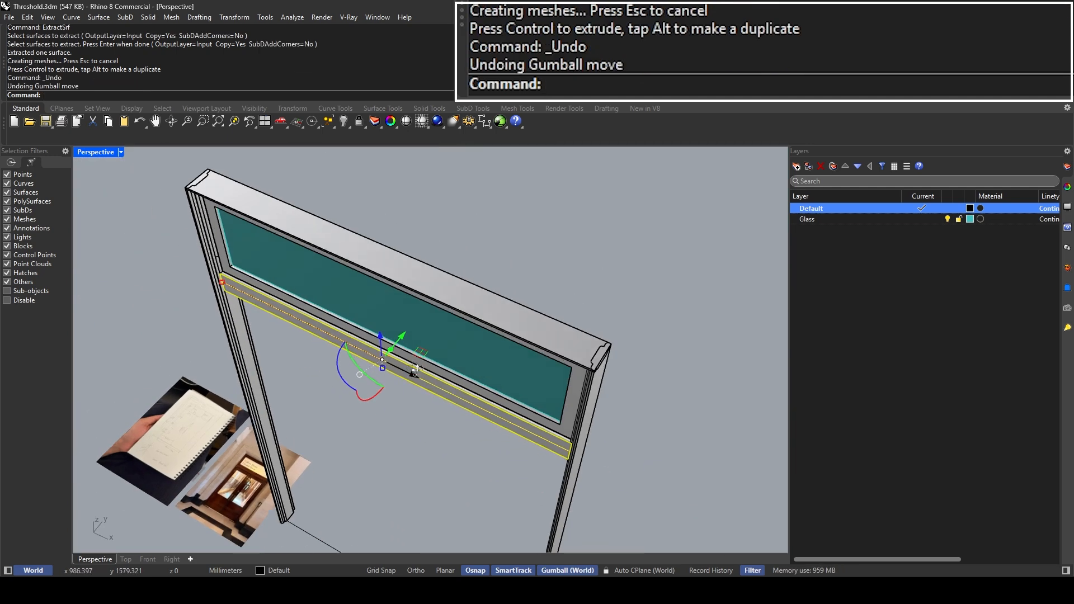
Step: Create silhouette curves from the extracted rail surface
scroll(359, 340, "up", 4)
right_click_drag(314, 330, 455, 306)
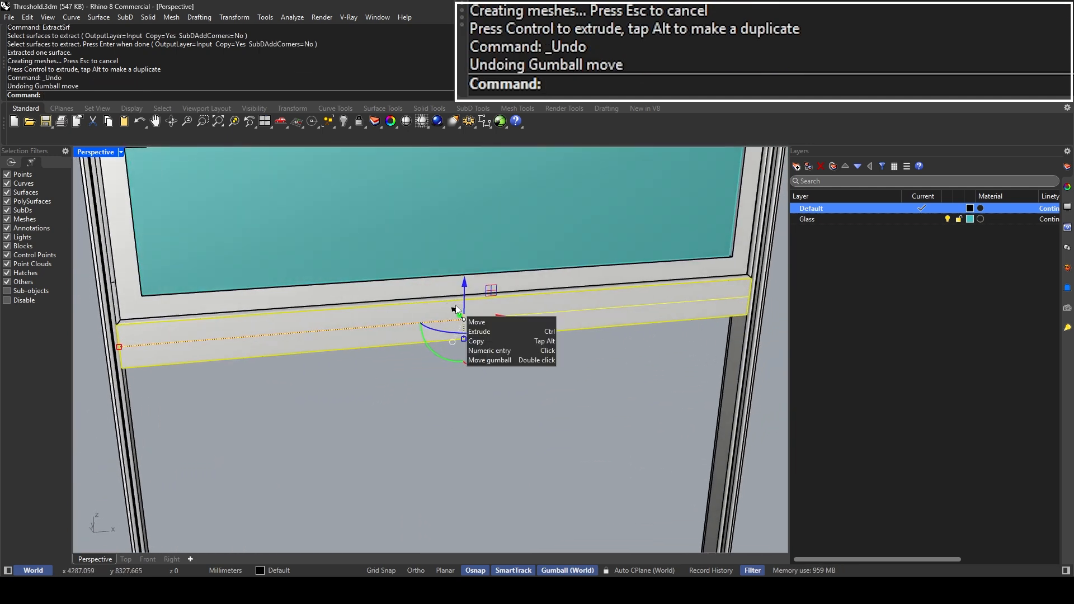
type("Silhouette")
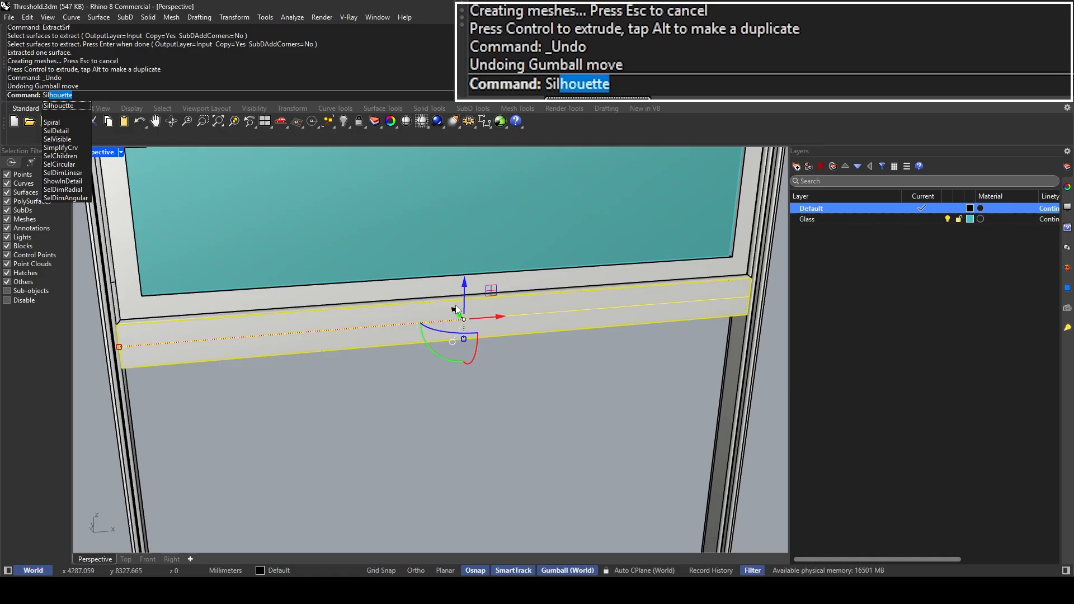
key("Return")
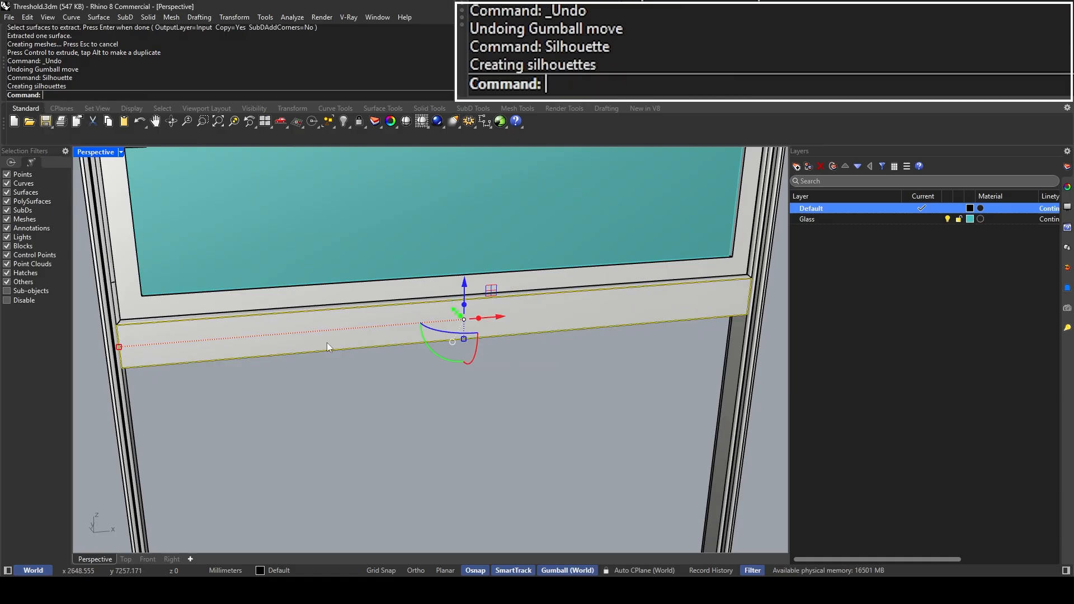
Step: Undo the silhouette curves created from the extracted rail surface
scroll(119, 339, "up", 5)
left_click(104, 264)
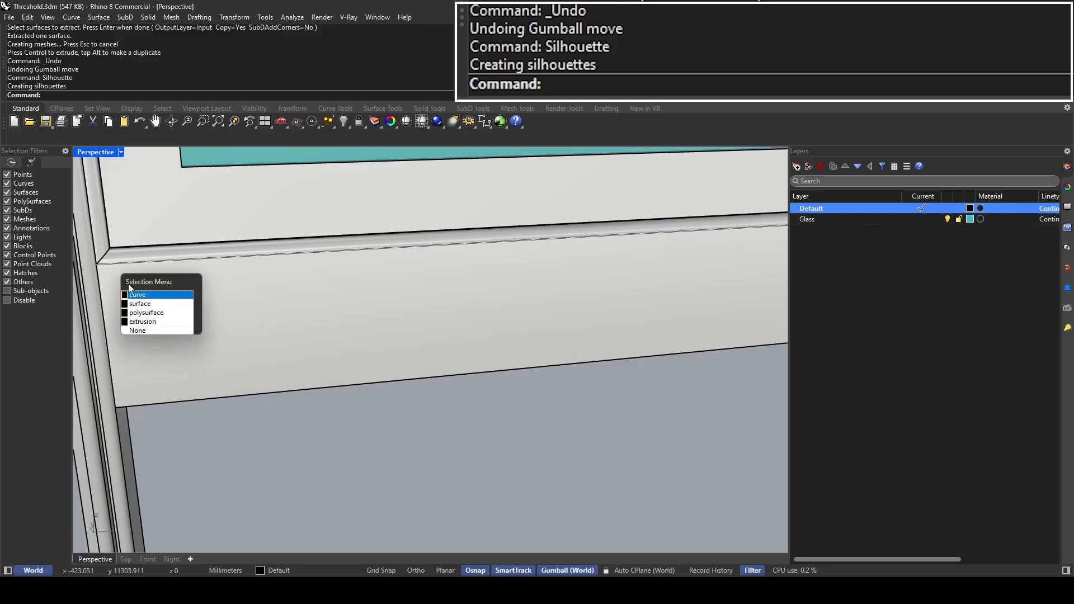
left_click(133, 299)
right_click_drag(132, 296, 103, 304)
key("Escape")
right_click_drag(148, 354, 223, 319, "shift")
left_click(166, 315)
key("Escape")
key("ctrl+z")
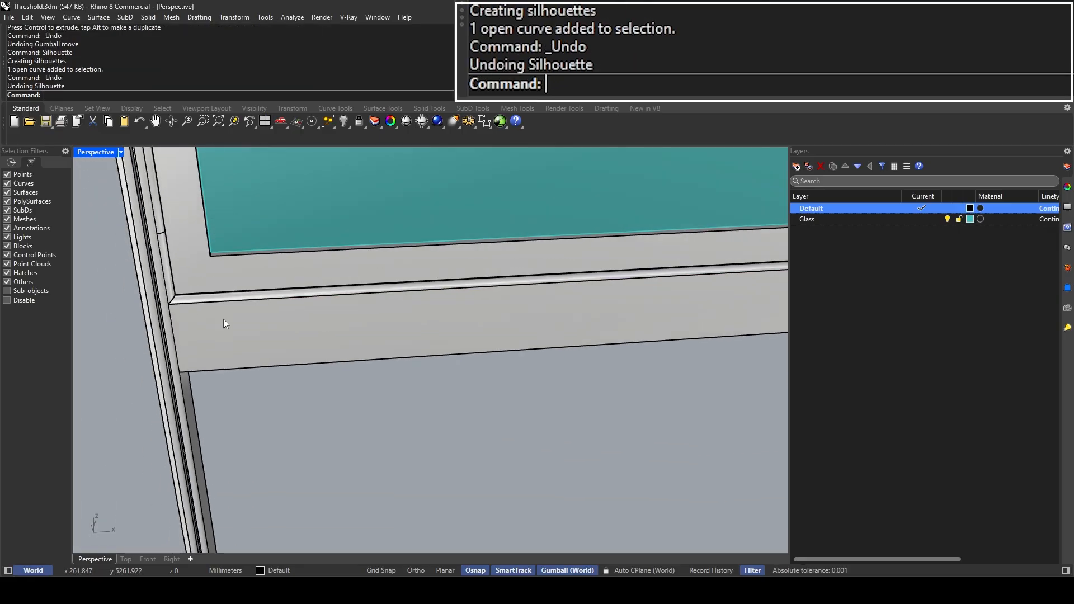
Step: Create silhouette curves from the extracted rail surface and join them into one closed curve
left_click(223, 320)
key("Return")
type("Silhouette")
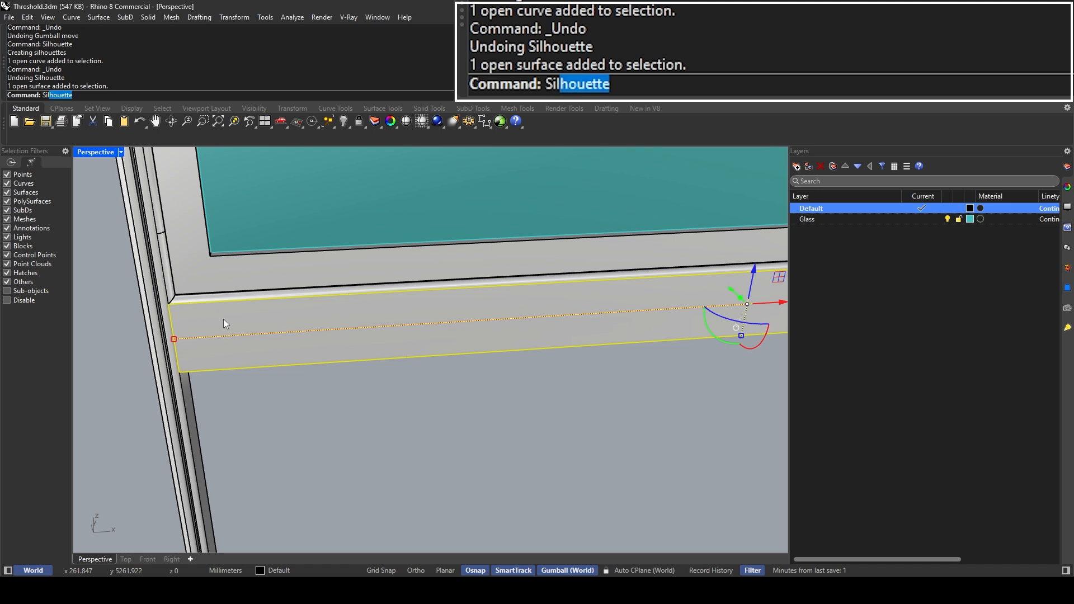
key("Return")
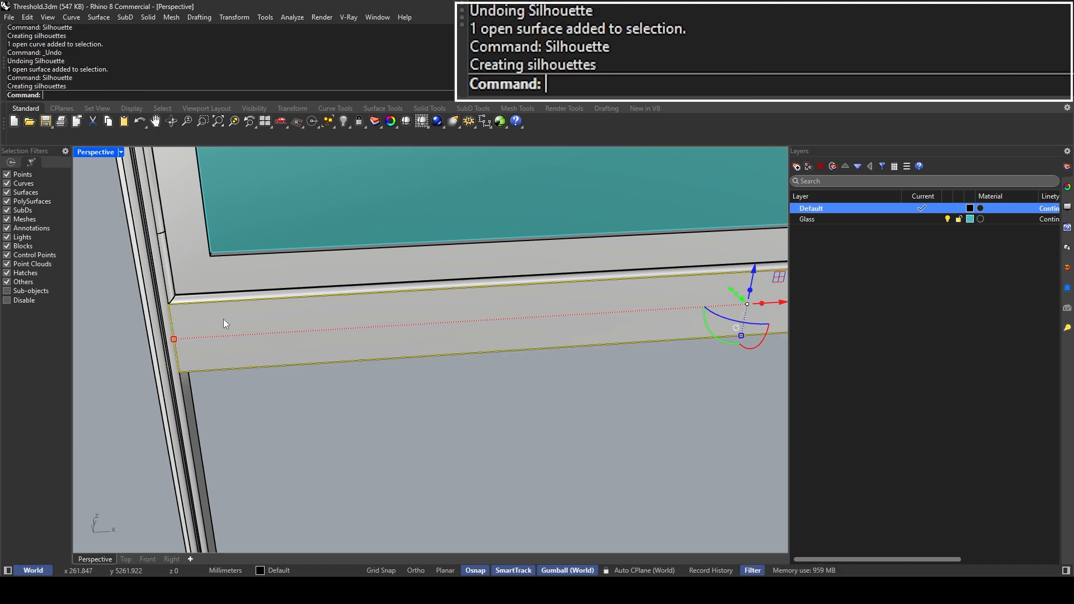
type("join")
scroll(173, 318, "up", 5)
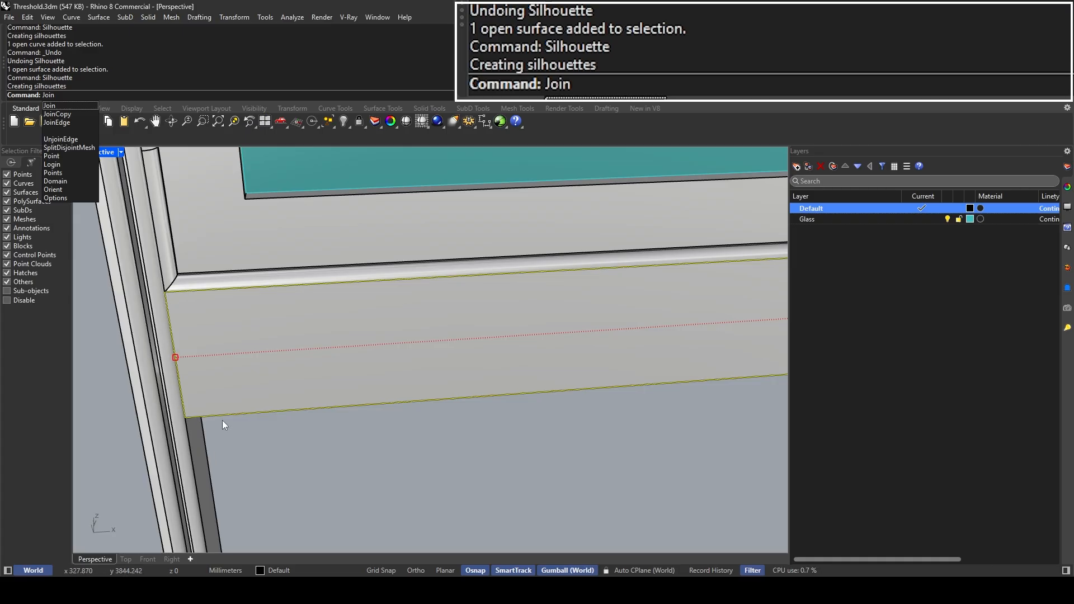
scroll(172, 317, "down", 7)
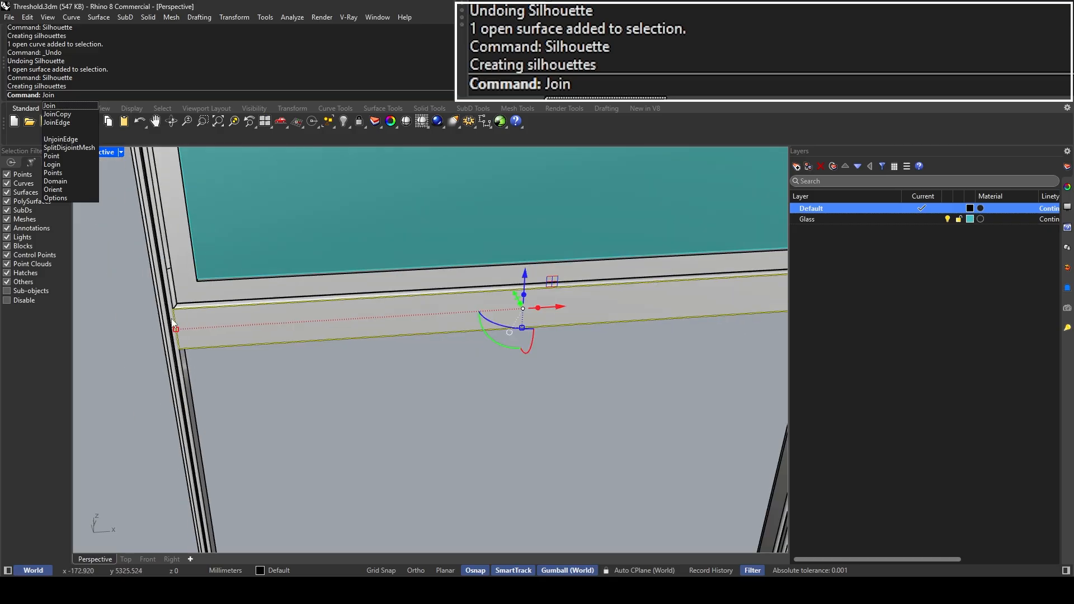
scroll(235, 296, "down", 6)
scroll(535, 289, "up", 6)
scroll(535, 288, "up", 3)
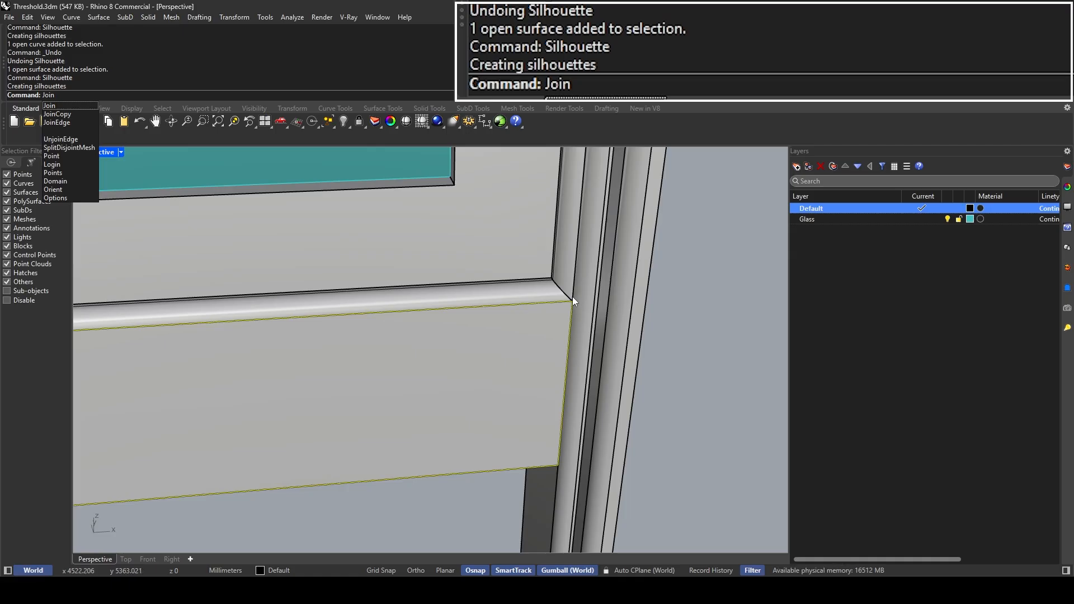
key("Return")
scroll(521, 278, "down", 2)
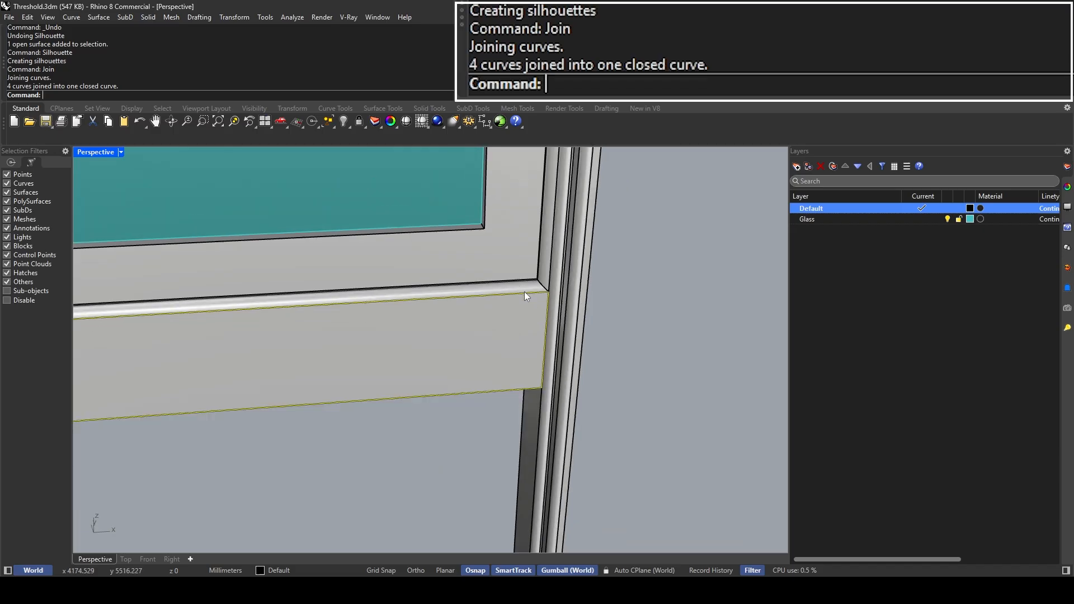
Step: Delete the extracted front surface of the rail, keeping the joined outline curve
left_click(528, 292)
left_click(570, 330)
scroll(571, 318, "down", 3)
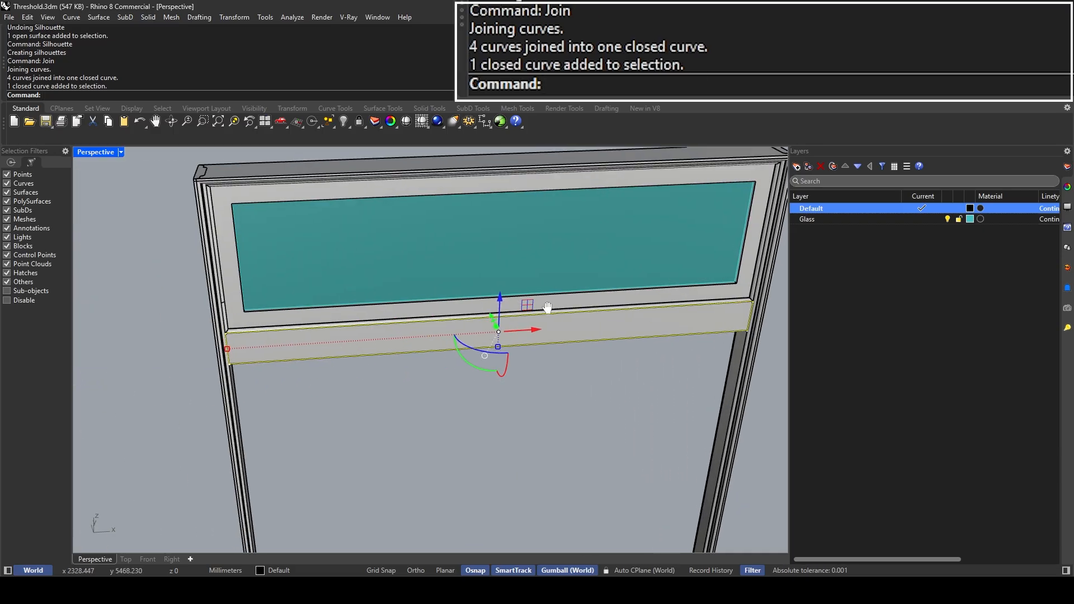
scroll(150, 325, "up", 5)
scroll(203, 417, "down", 5)
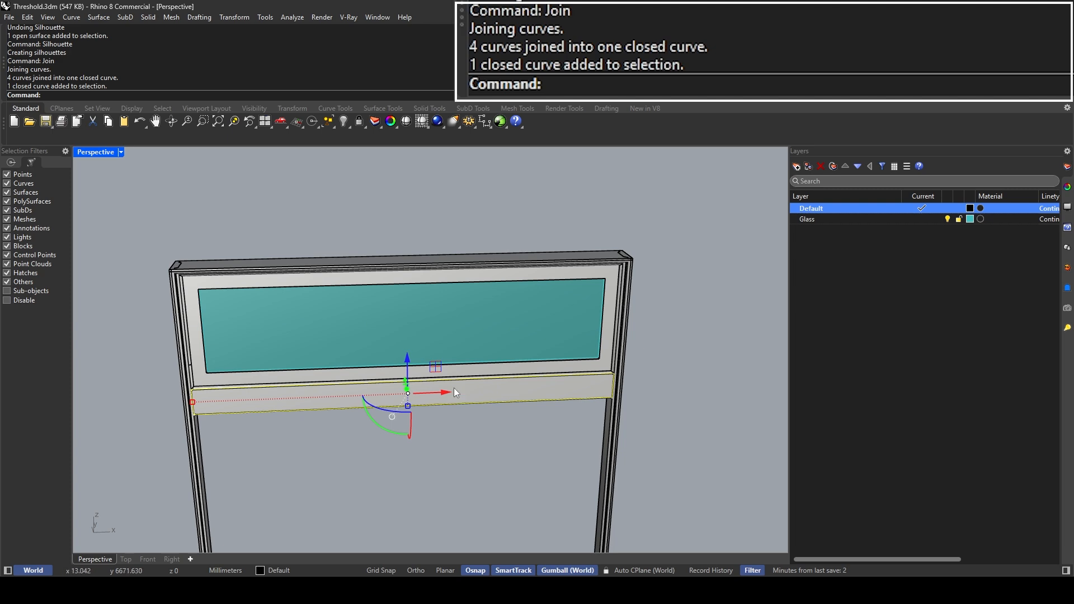
scroll(579, 380, "up", 5)
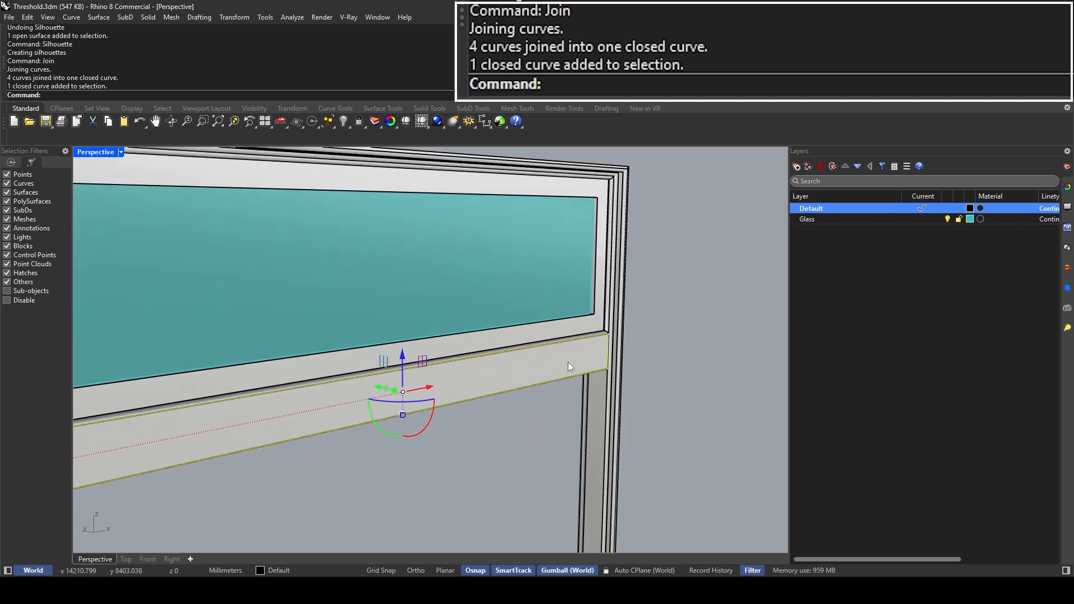
left_click(568, 361)
key("Delete")
Step: Offset the joined rail outline inward by 10 mm with sharp corners
left_click(571, 357)
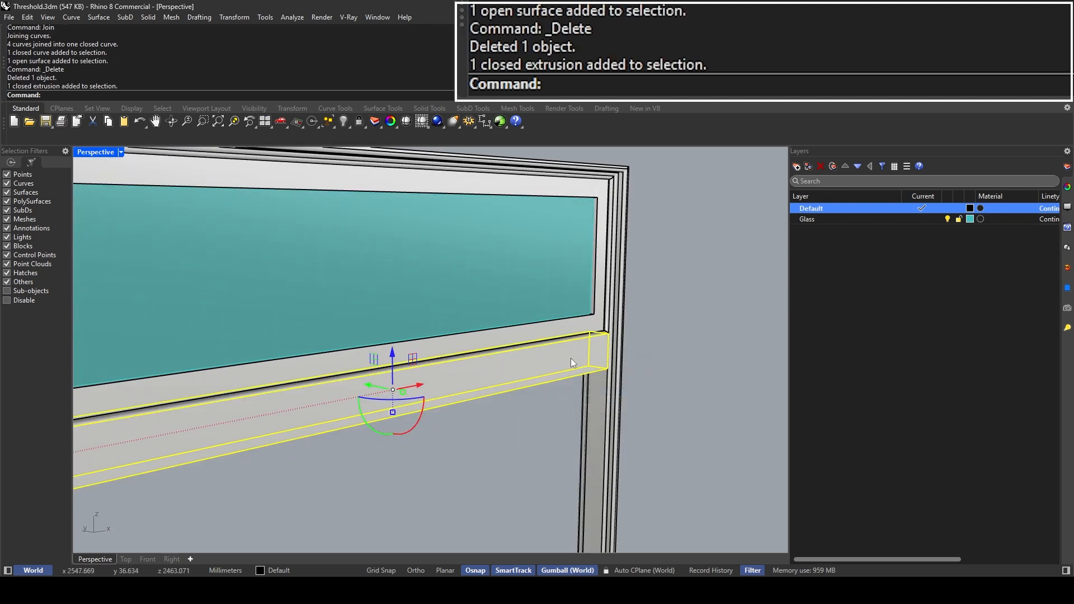
key("Escape")
left_click(586, 343)
key("Escape")
left_click(594, 336)
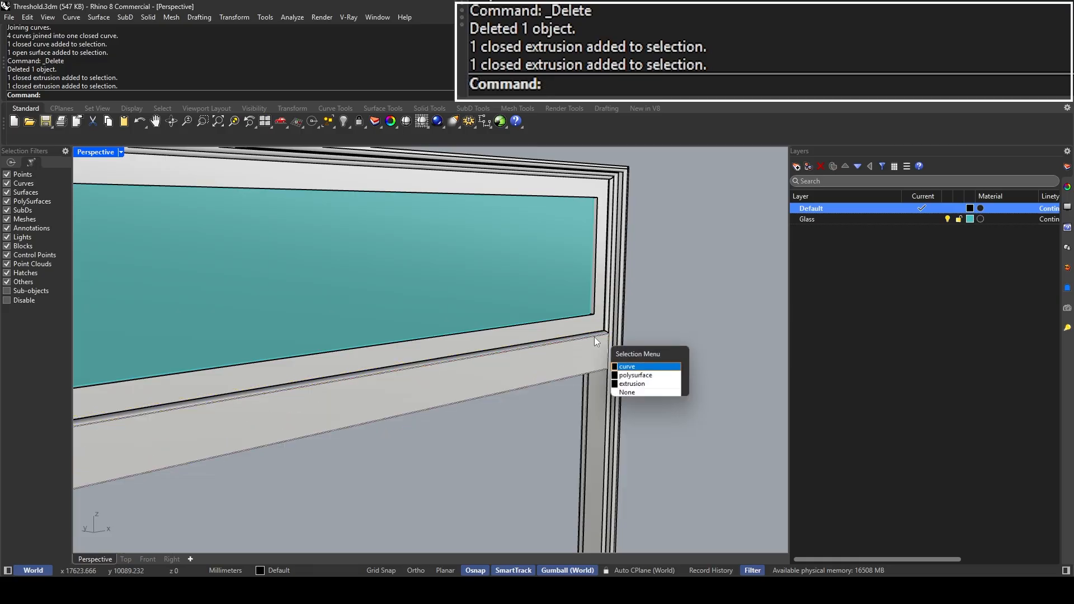
left_click(627, 366)
scroll(628, 364, "down", 5)
scroll(300, 374, "up", 5)
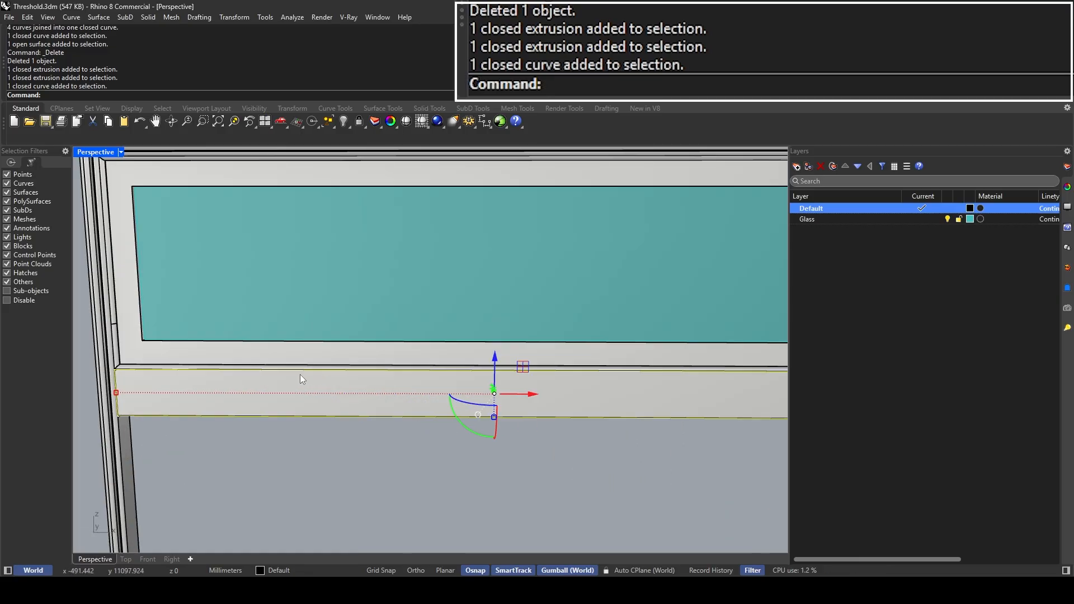
right_click_drag(164, 371, 226, 361, "shift")
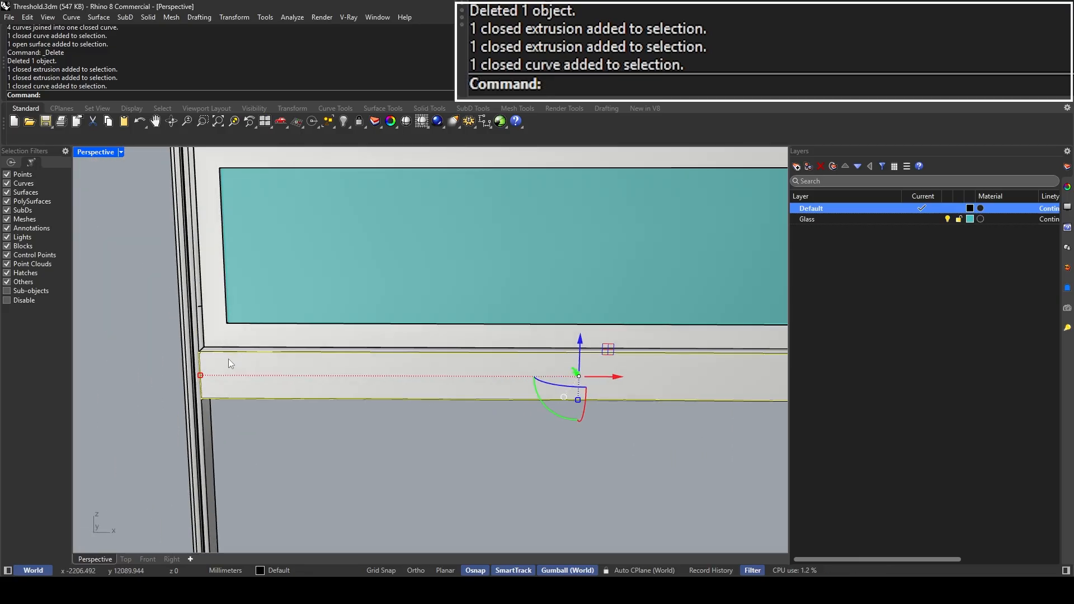
type("Offset")
key("Return")
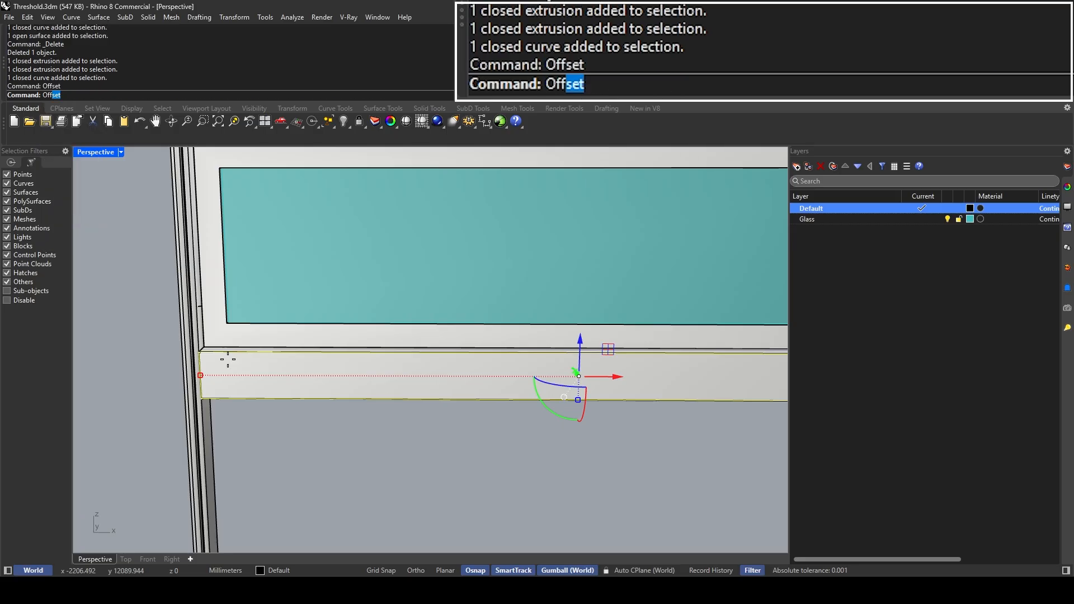
scroll(228, 358, "up", 2)
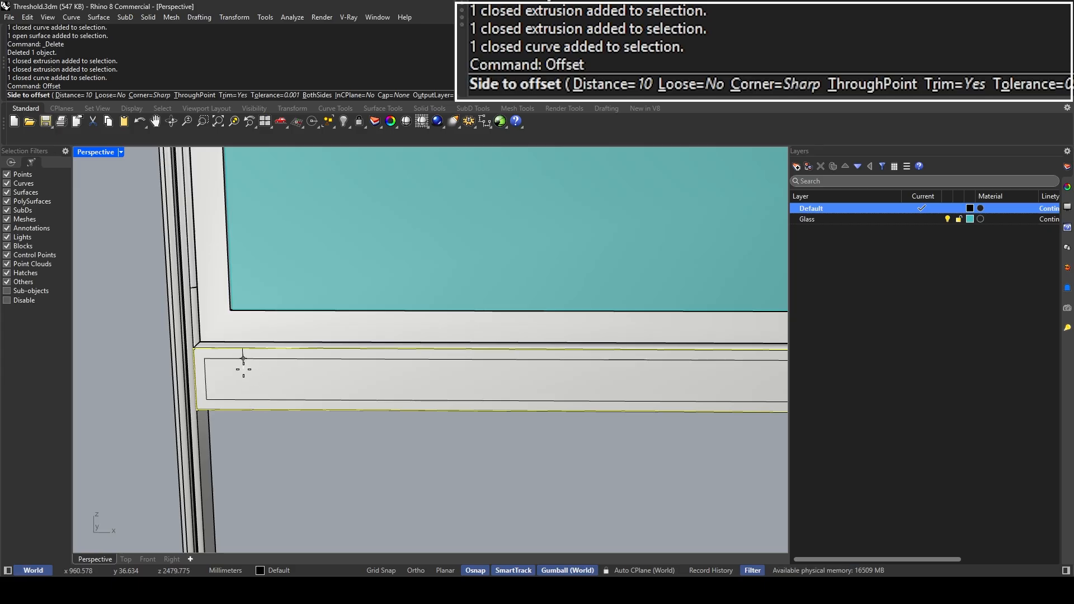
left_click(243, 369)
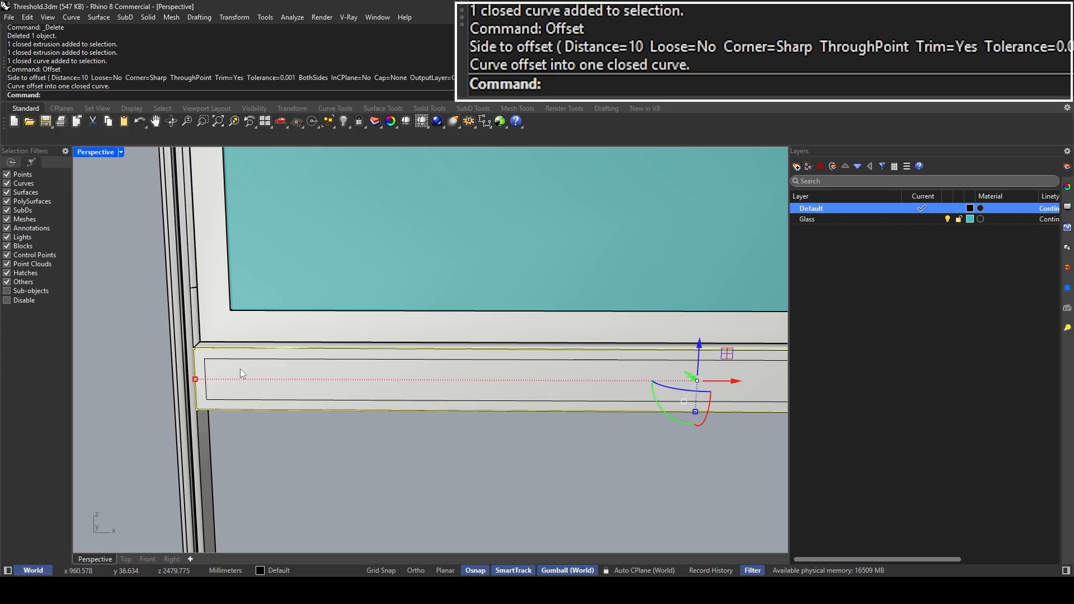
Step: Try cutting the inset outline into the rail with the gumball, and undo the cut
left_click(241, 360)
scroll(404, 369, "down", 5)
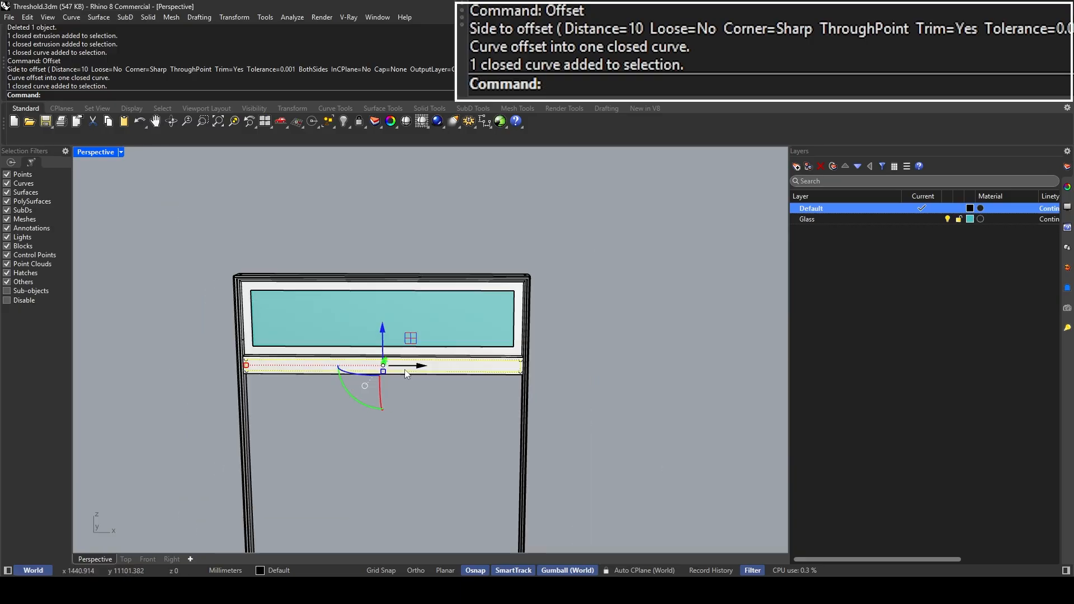
mouse_move(404, 369)
right_mouse_down()
mouse_move(274, 372)
mouse_move(393, 377)
right_mouse_up()
scroll(447, 351, "up", 3)
scroll(446, 352, "up", 2)
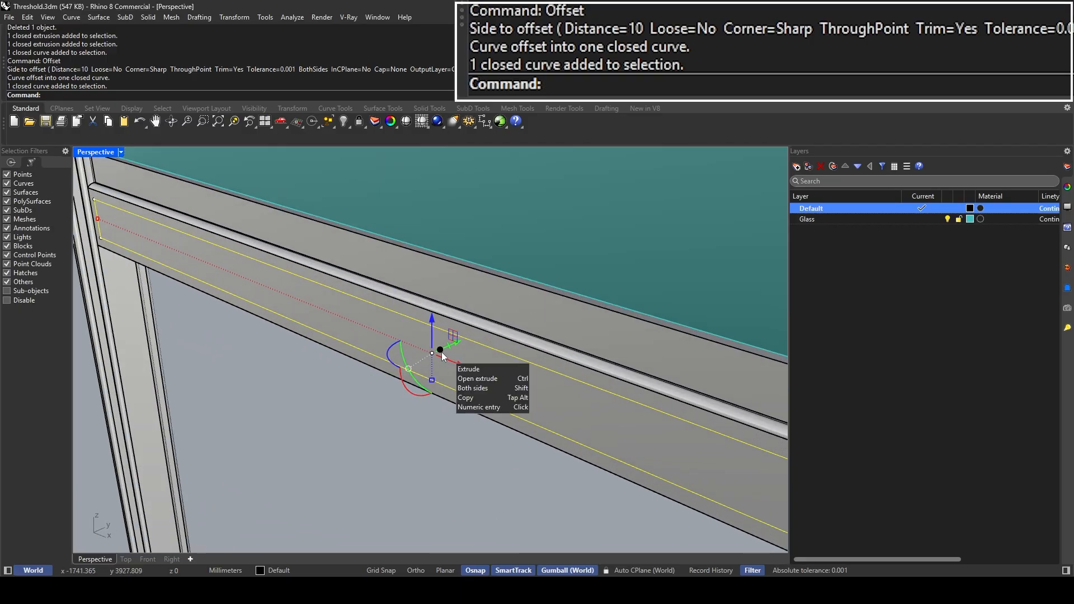
left_click_drag(448, 349, 458, 347)
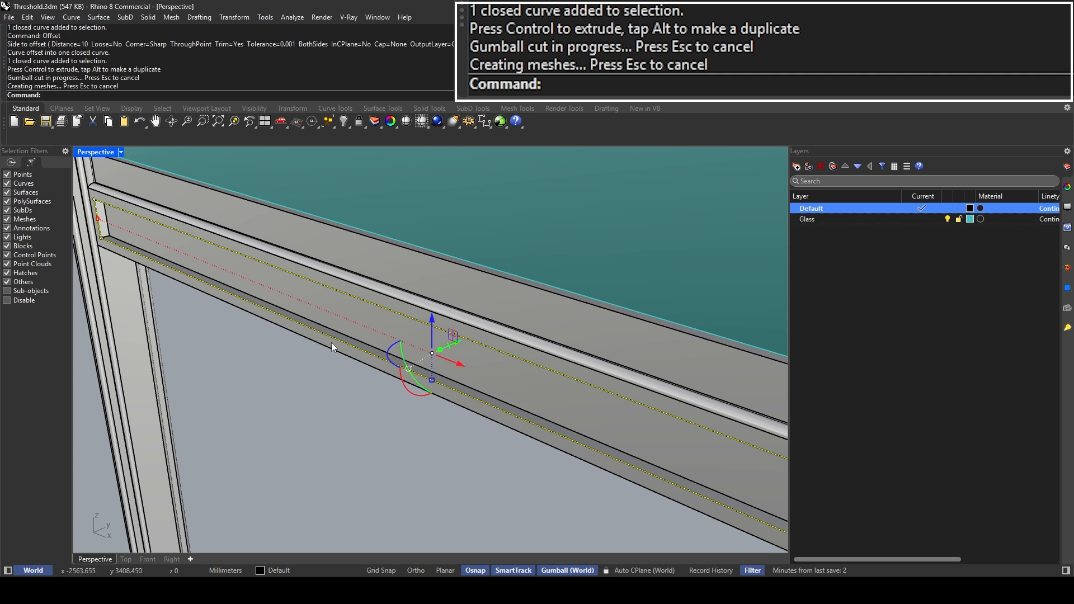
key("ctrl+z")
key("Escape")
scroll(230, 281, "down", 3)
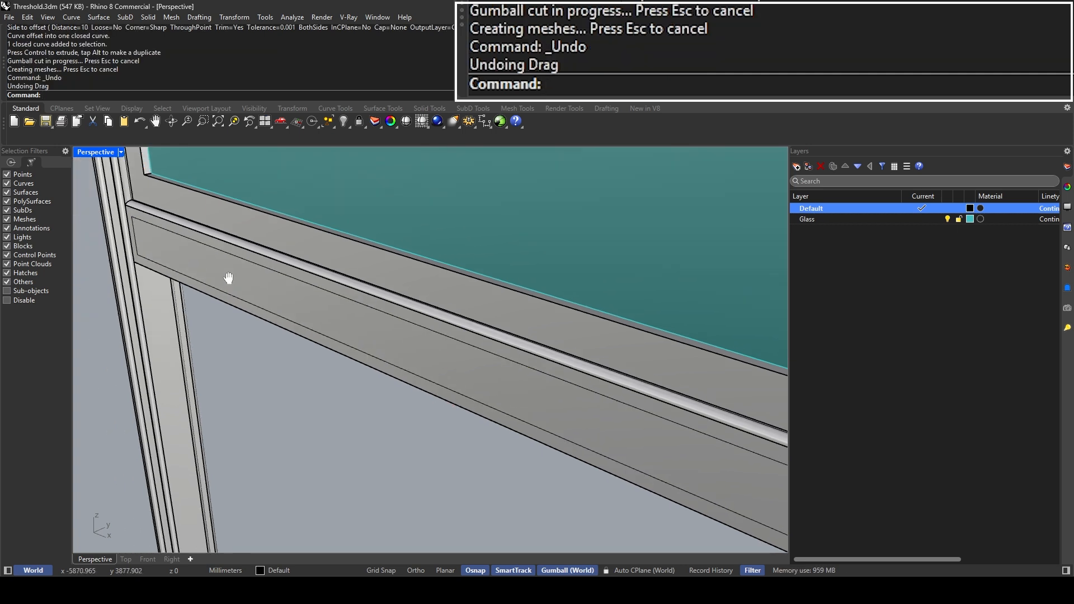
Step: Delete the outer outline curve on the rail's front face, keeping the inset curve
left_click(216, 241)
key("Return")
key("Delete")
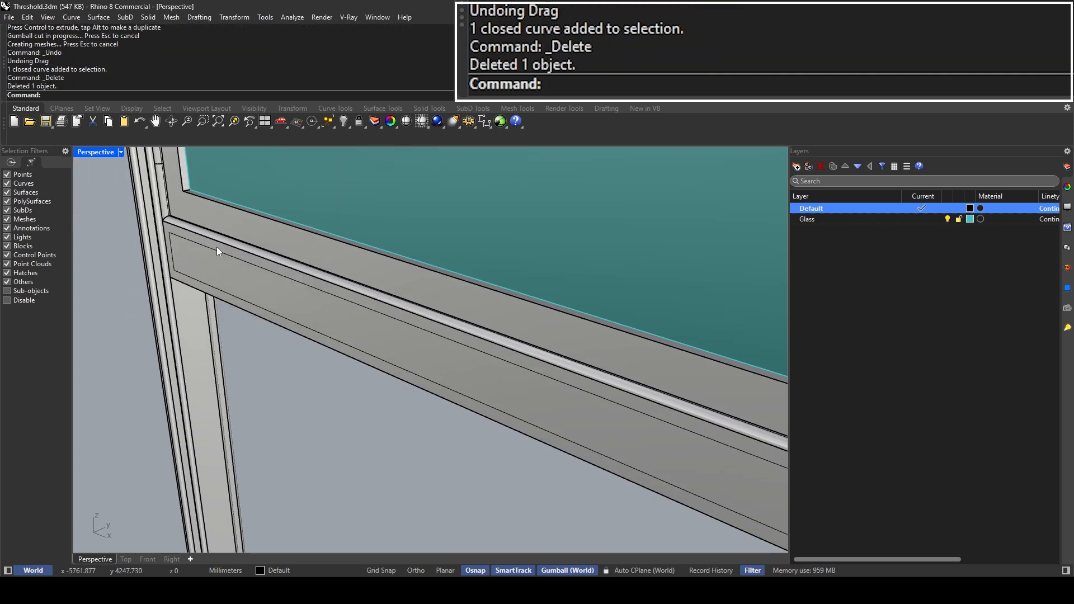
Step: Isolate the inset curve and the rail solid below the glass
left_click(213, 249)
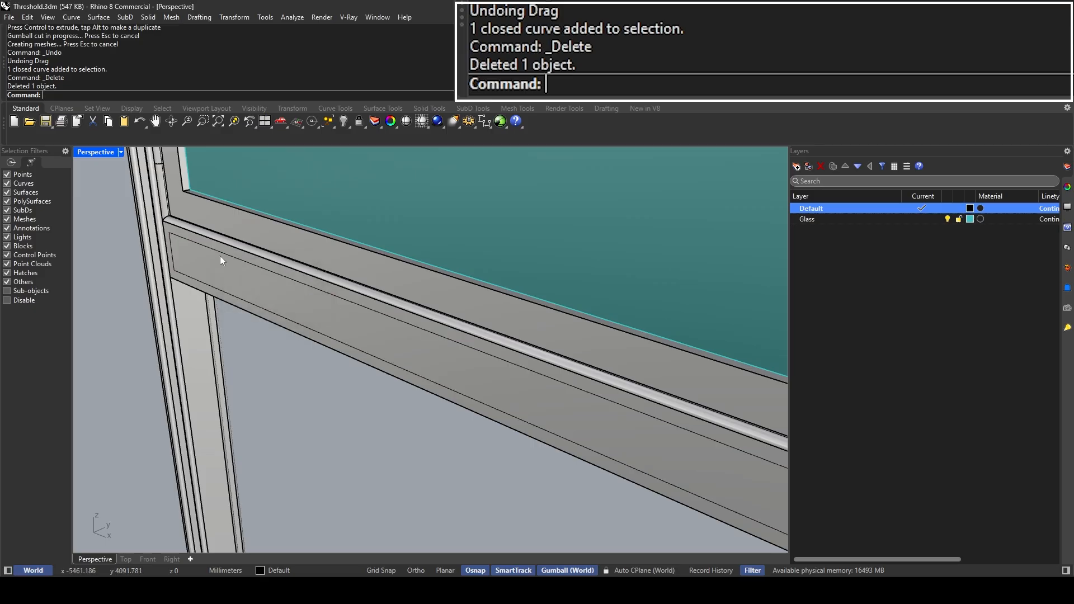
left_click(221, 253)
left_click(247, 277, "shift")
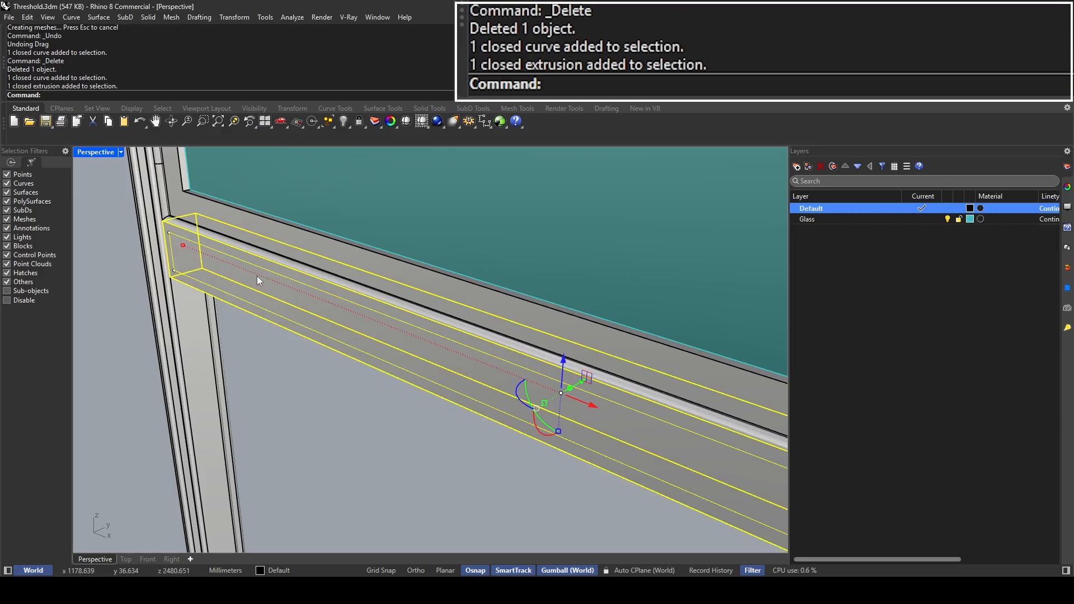
type("Isolate")
key("Return")
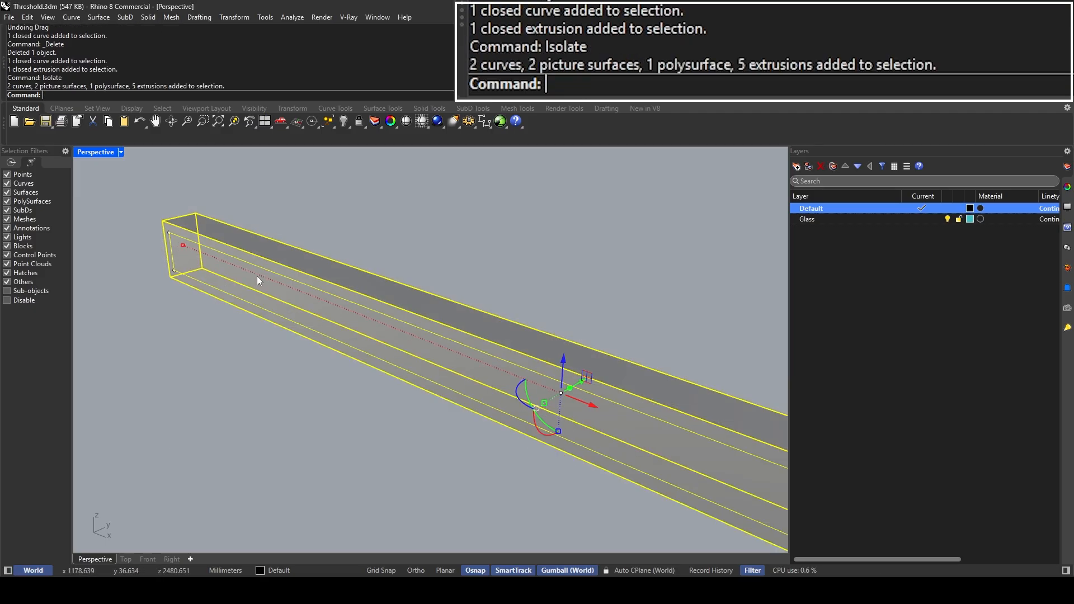
Step: Move the inset curve out in front of the rail with the gumball
left_click(204, 286)
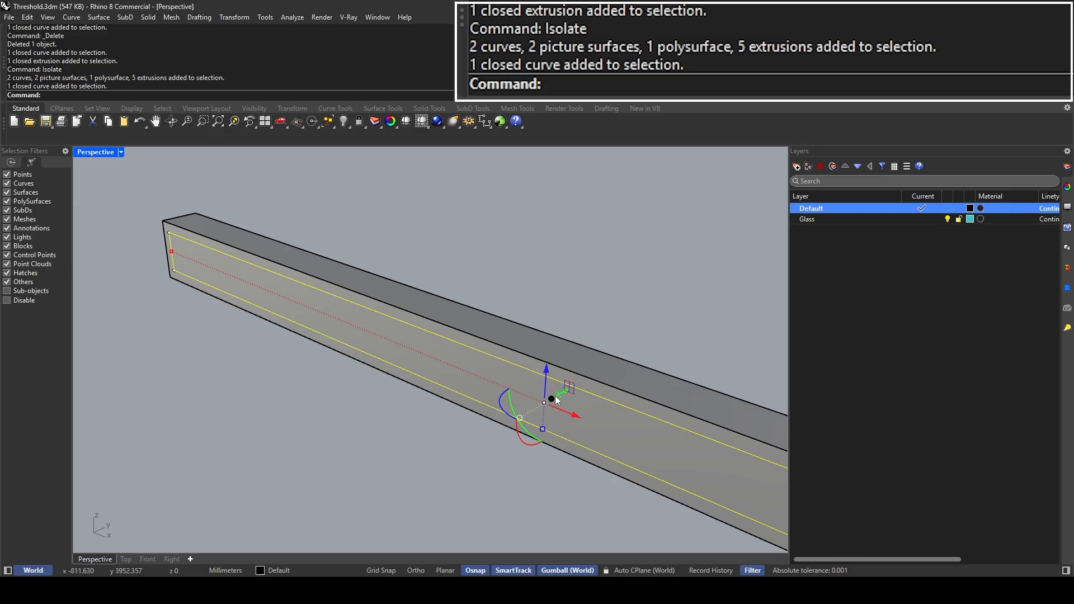
right_click_drag(555, 395, 553, 432)
left_click_drag(540, 426, 387, 294)
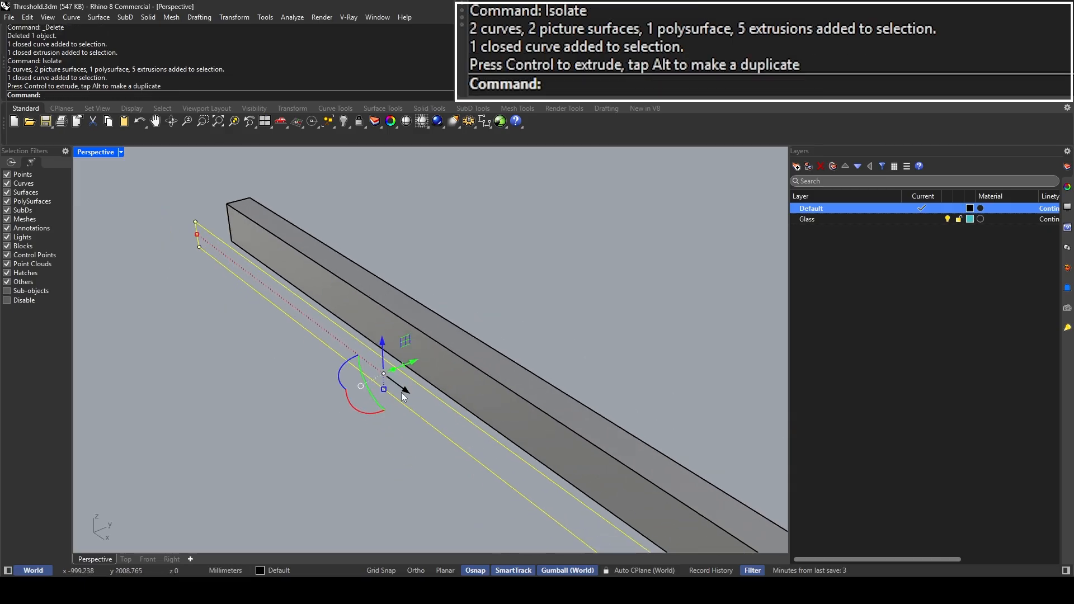
Step: Try cutting all the way through the rail with the inset curve, and undo the cut
scroll(406, 376, "up", 2)
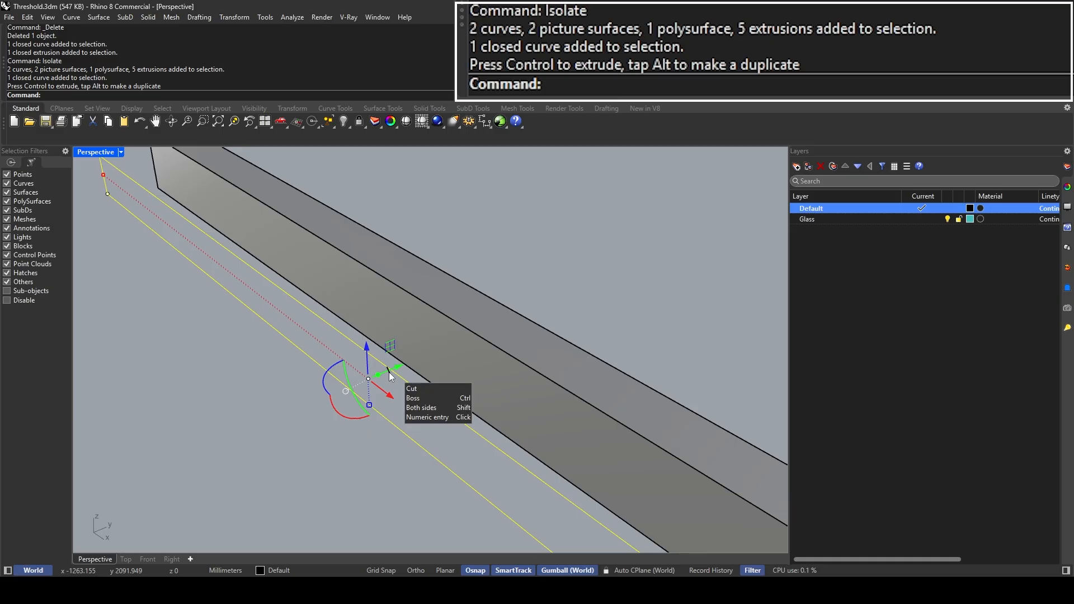
left_click_drag(389, 372, 626, 297)
scroll(626, 298, "down", 3)
right_click_drag(626, 297, 369, 280)
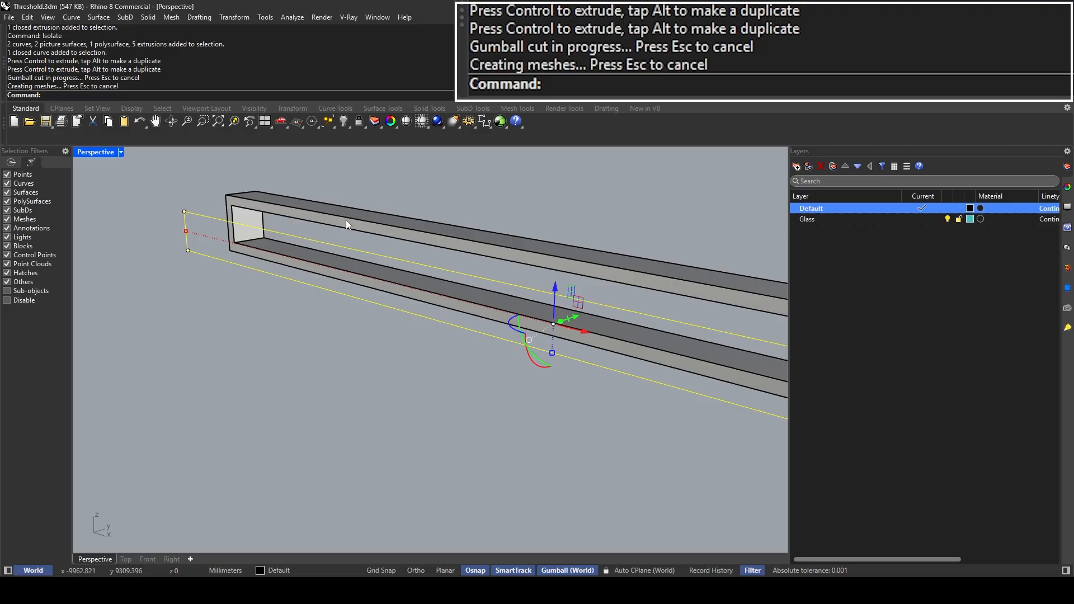
key("ctrl+z")
Step: Try two shallower gumball cuts into the rail's front face with the inset curve, undoing each one
right_click_drag(364, 227, 367, 452)
left_click_drag(358, 454, 446, 450)
right_click_drag(446, 449, 339, 295)
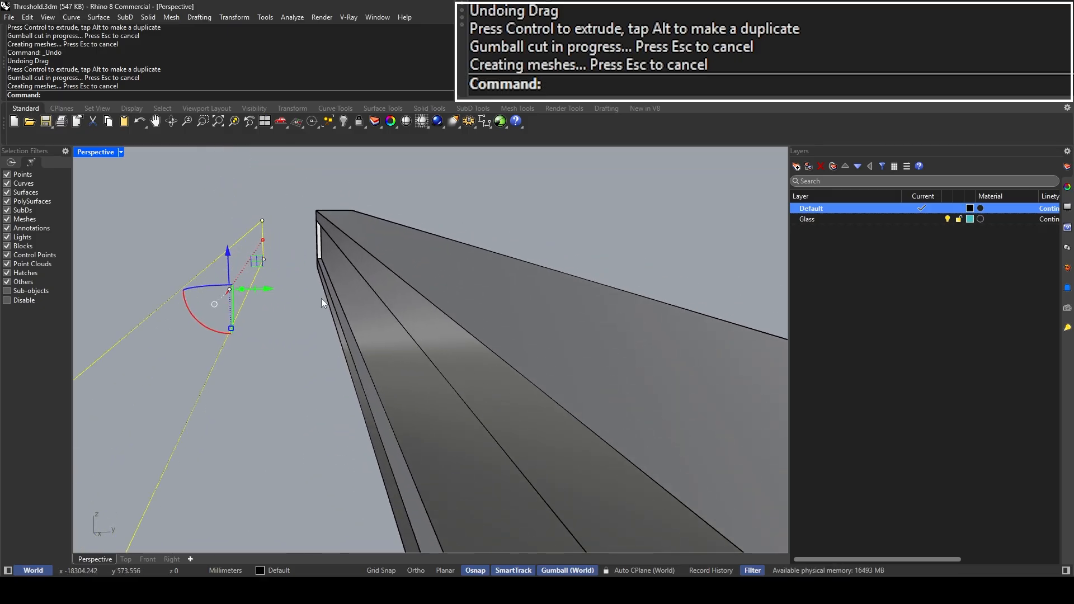
key("ctrl+z")
left_click_drag(252, 290, 374, 303)
scroll(374, 303, "down", 5)
mouse_move(374, 303)
right_mouse_down()
mouse_move(355, 296)
mouse_move(379, 307)
right_mouse_up()
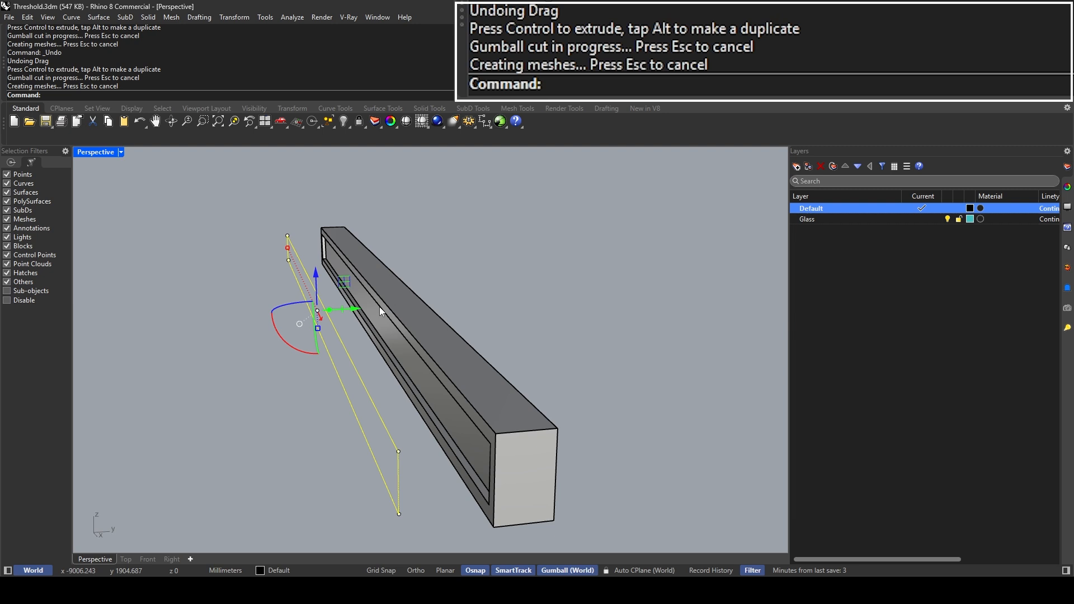
key("ctrl+z")
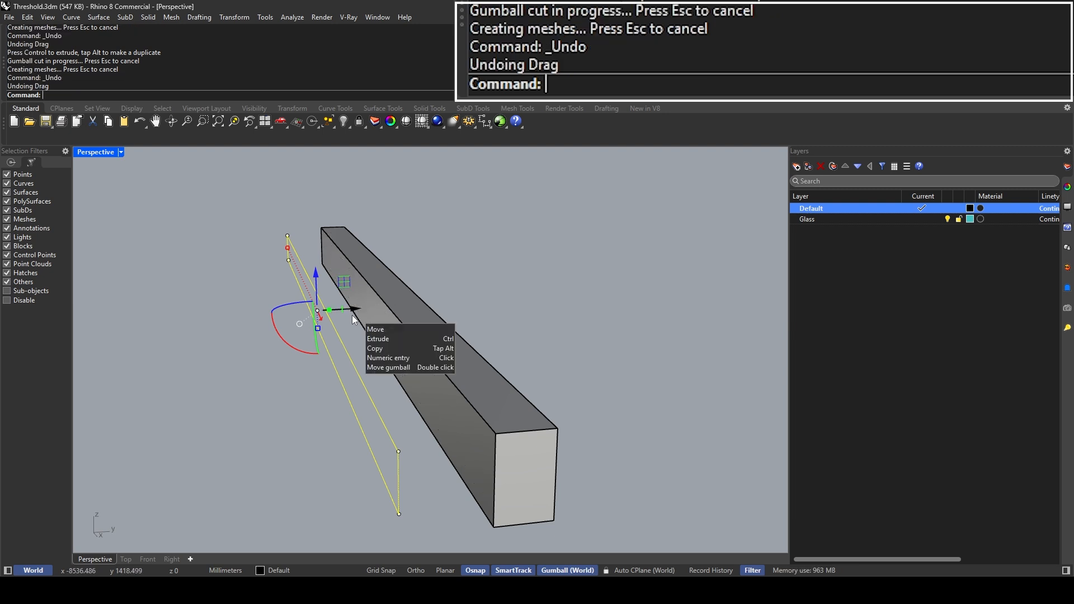
Step: Cut an opening deep into the rail's front face by extruding the inset curve with the gumball
key("Escape")
left_click(335, 335)
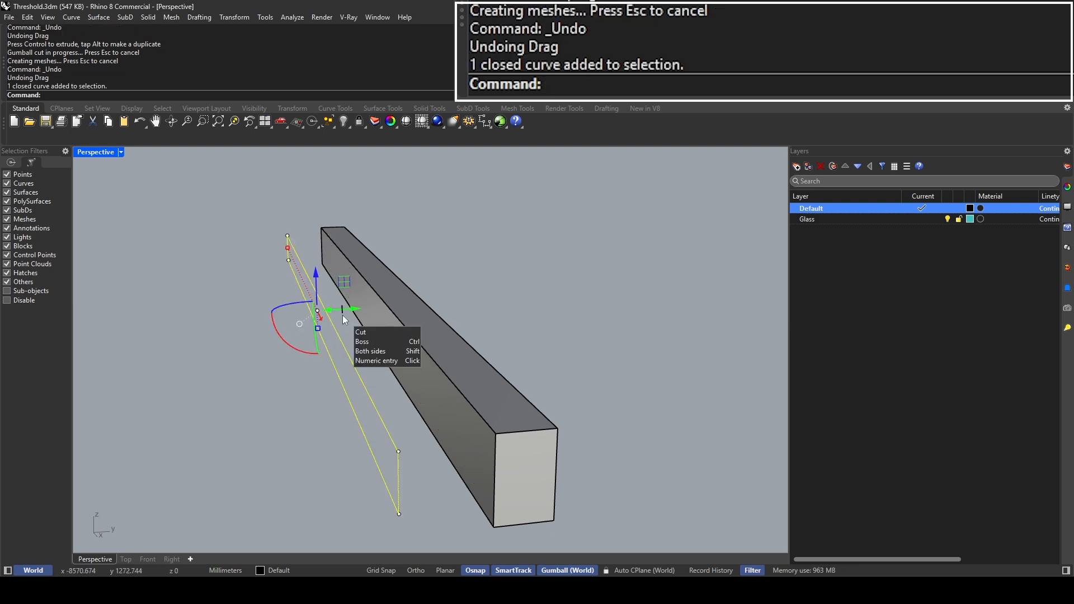
left_click_drag(343, 317, 586, 327)
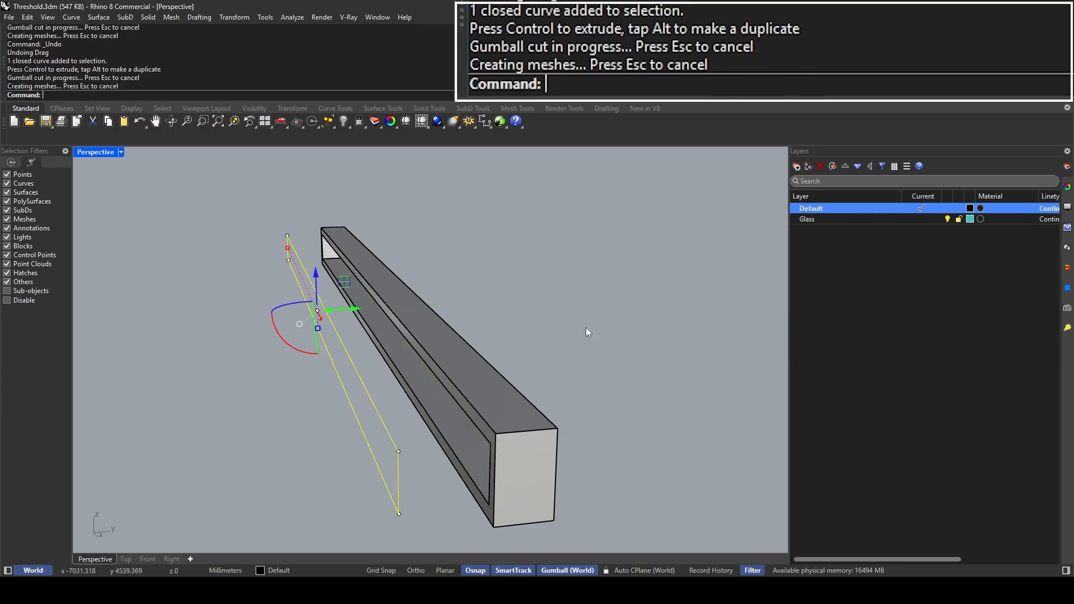
Step: Draw a box that fills the rail's opening from one end to the other at the opening's full height
type("Box")
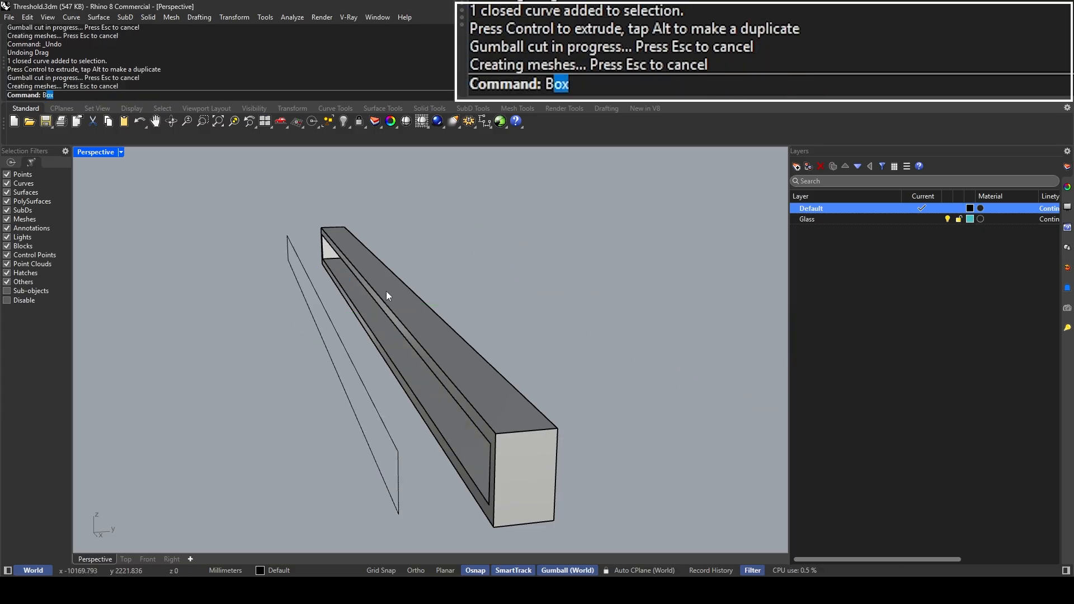
key("Return")
scroll(316, 272, "up", 4)
key("Escape")
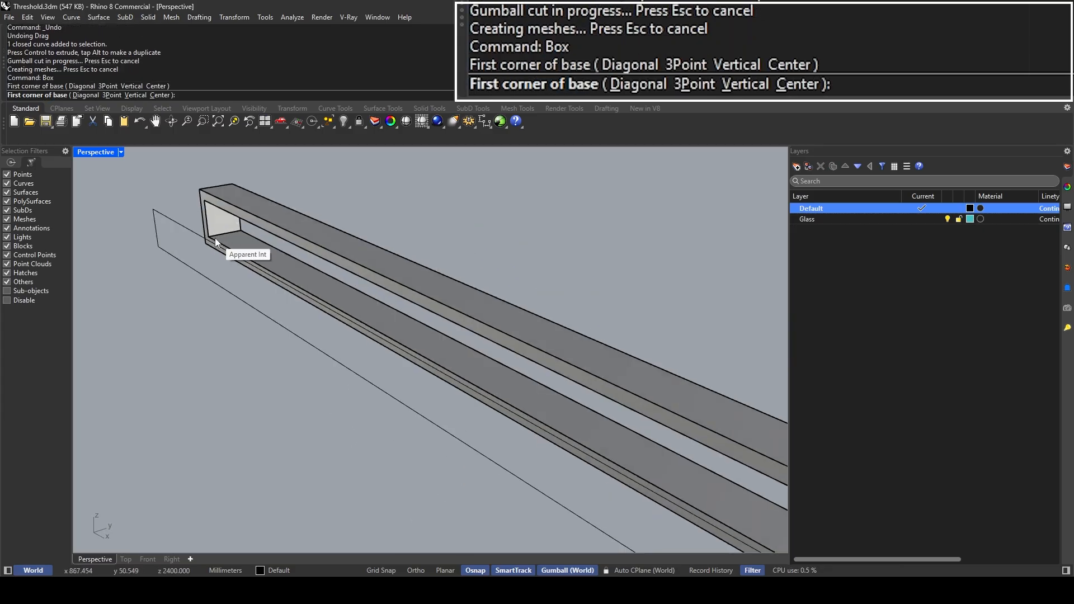
key("Return")
left_click(209, 222)
scroll(358, 251, "down", 5)
right_click_drag(347, 249, 498, 256)
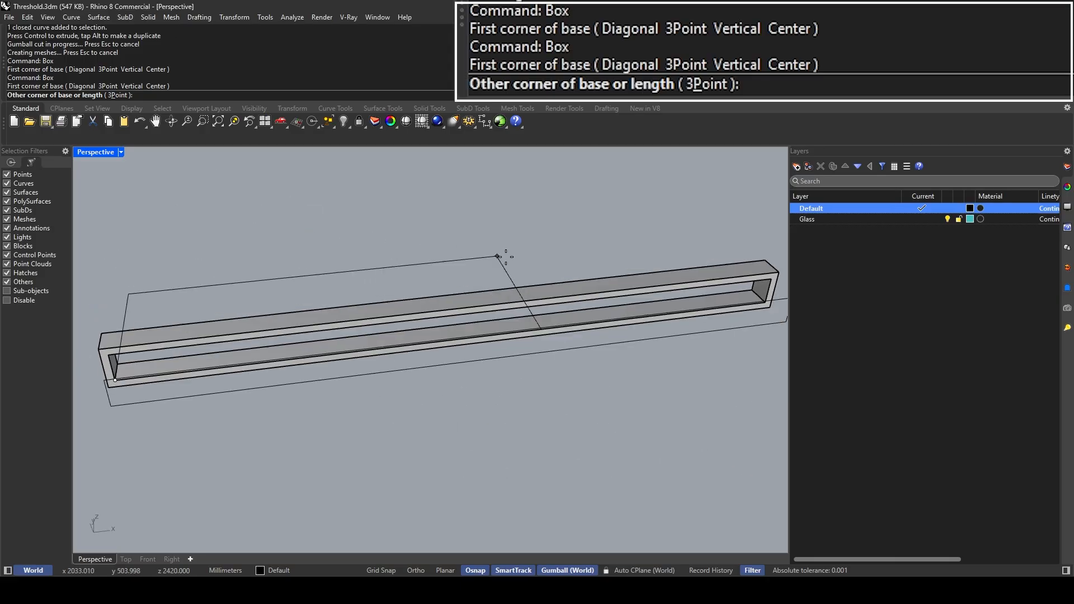
right_click_drag(710, 293, 359, 440, "shift")
scroll(567, 301, "up", 5)
left_click(615, 295)
left_click(619, 259)
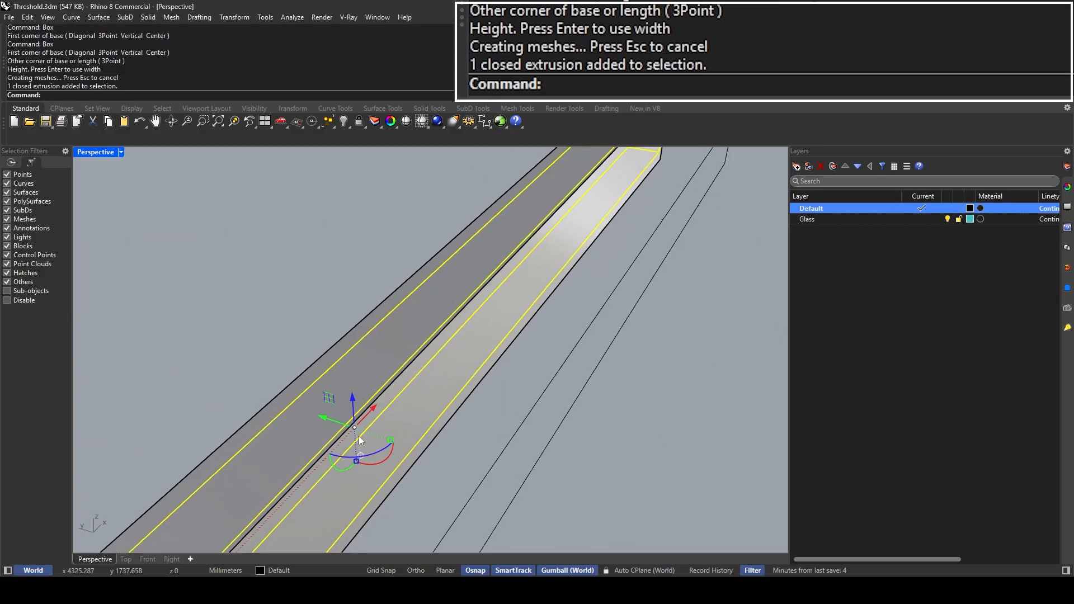
Step: Scale the new box down in depth with the gumball to form a thinner backing panel inside the rail
left_click_drag(381, 437, 371, 437)
scroll(371, 437, "down", 5)
right_click_drag(371, 437, 465, 381)
scroll(511, 284, "up", 5)
scroll(512, 284, "down", 4)
left_click_drag(500, 363, 498, 365)
Step: Delete the inset curve in front of the rail
scroll(499, 365, "down", 10)
left_click_drag(643, 404, 553, 344)
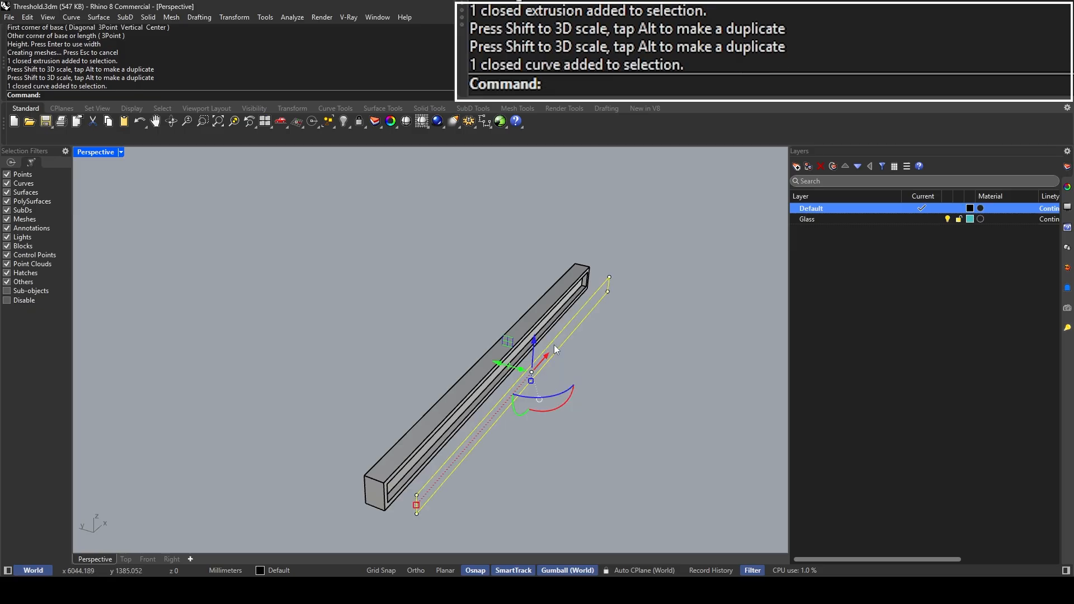
key("Delete")
right_click_drag(554, 367, 505, 347)
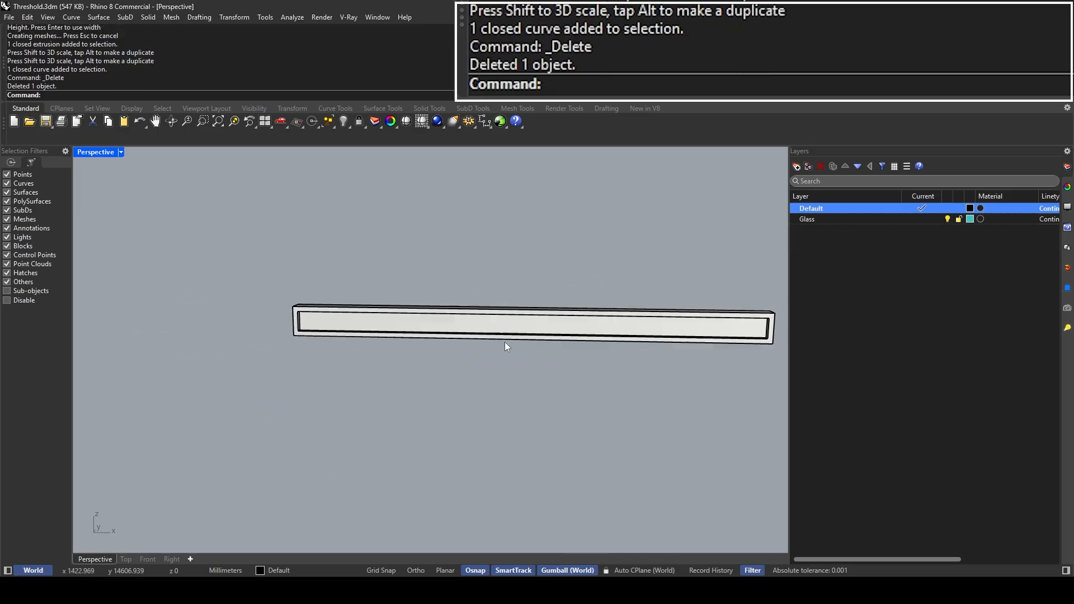
Step: Show all the hidden parts of the door frame again
type("What")
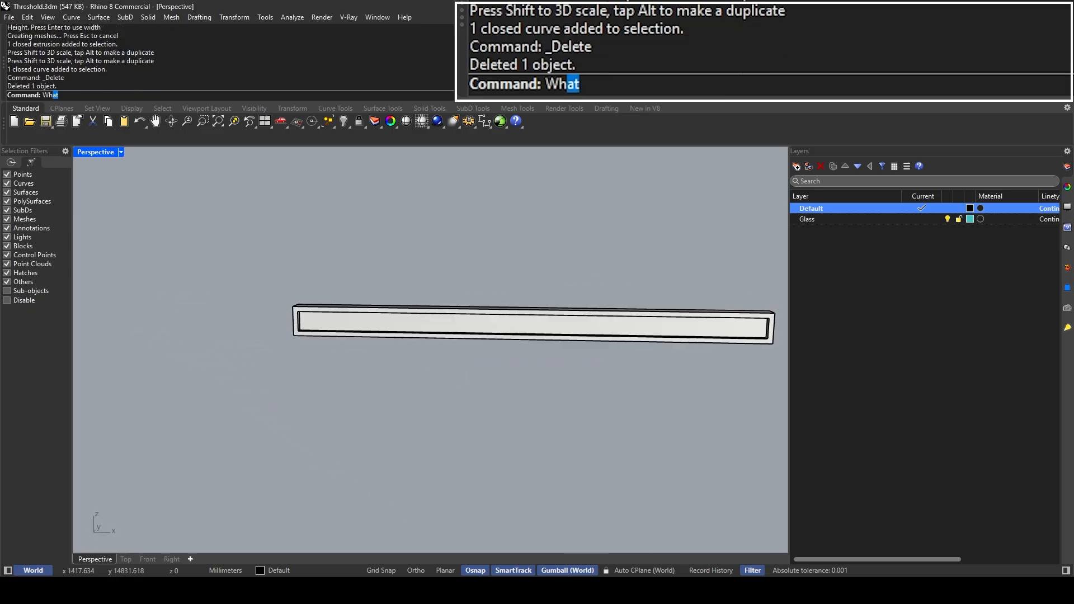
key("Escape")
type("Show")
key("Return")
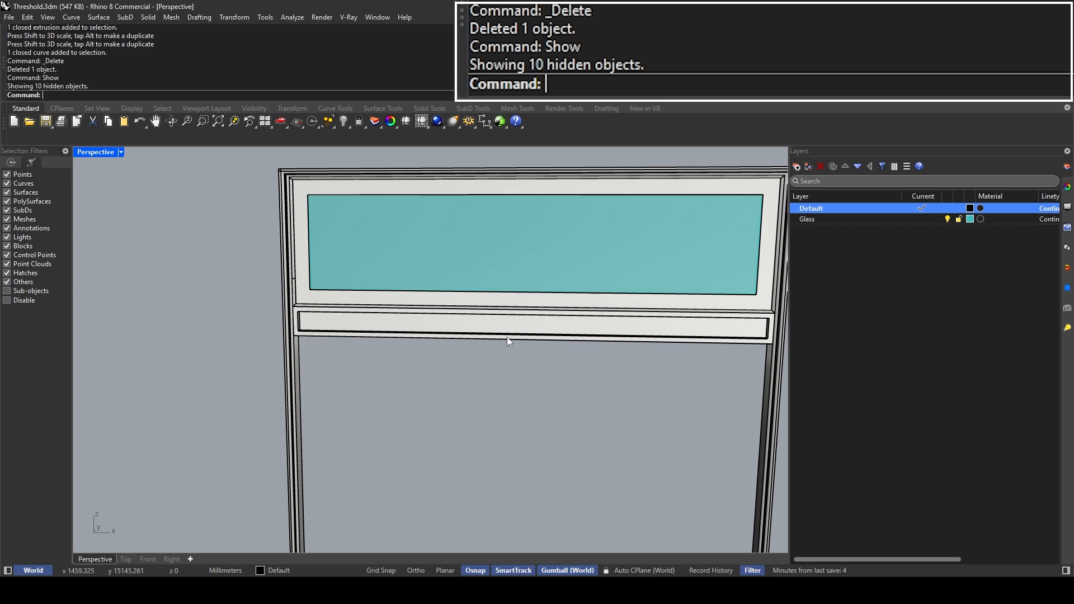
right_click_drag(507, 336, 410, 336)
Step: Adjust the depth of the backing panel inside the rail's recess with a slight gumball scale
scroll(287, 307, "up", 5)
left_click(287, 308)
key("Escape")
right_click_drag(287, 308, 217, 246)
left_click(289, 305)
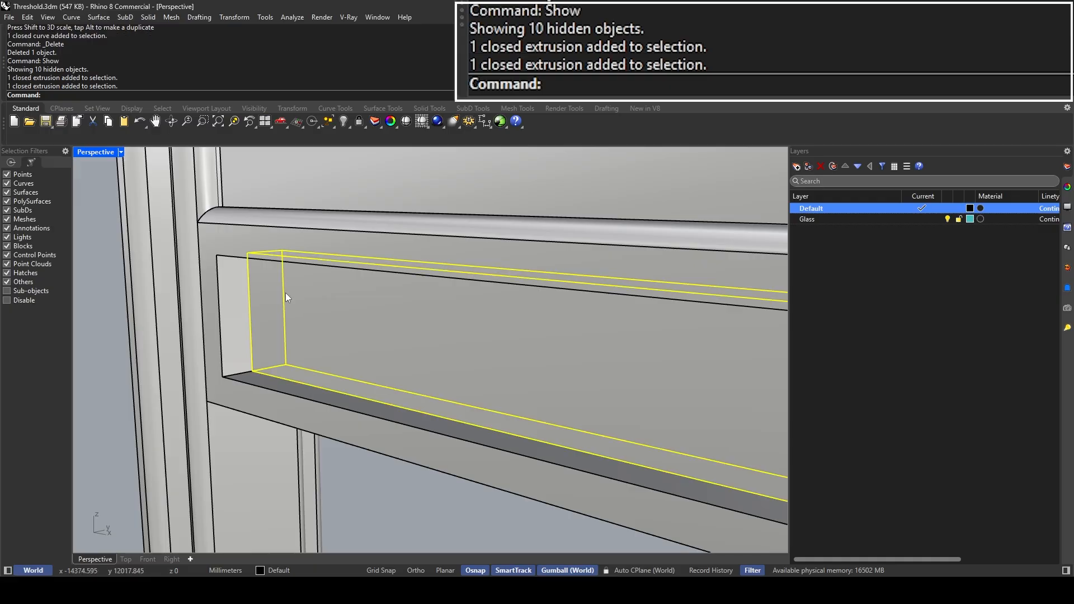
key("Escape")
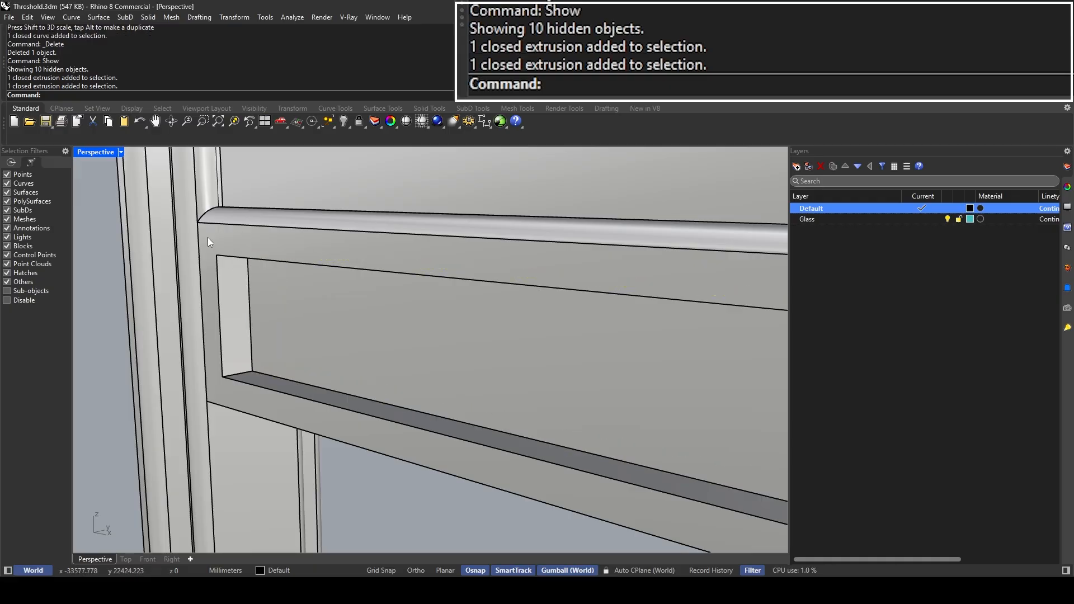
scroll(302, 319, "down", 5)
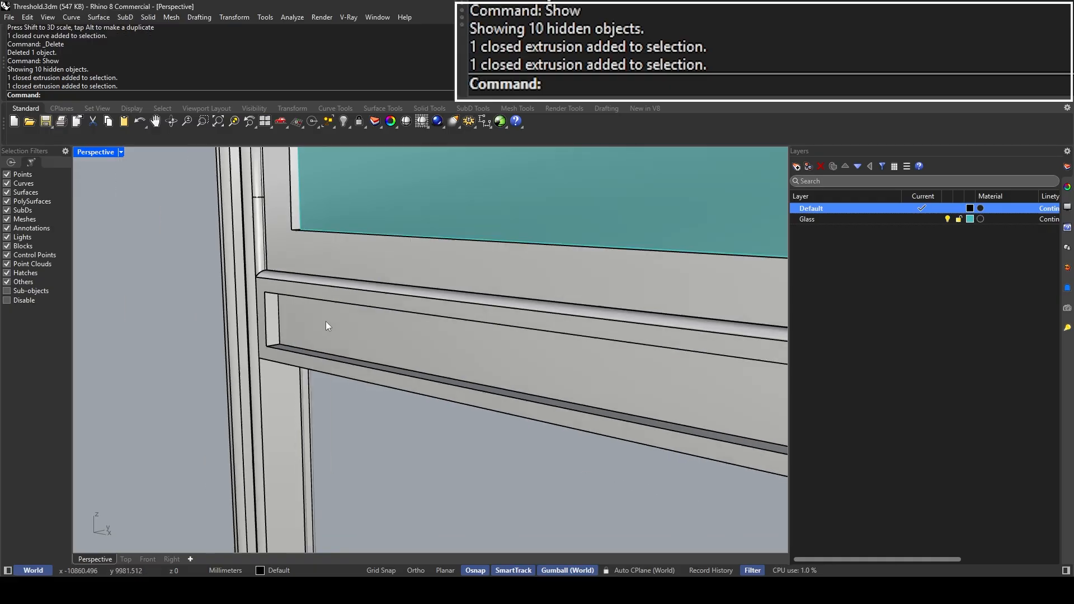
left_click(329, 321)
scroll(413, 329, "down", 3)
right_click_drag(414, 329, 330, 341)
scroll(314, 362, "up", 3)
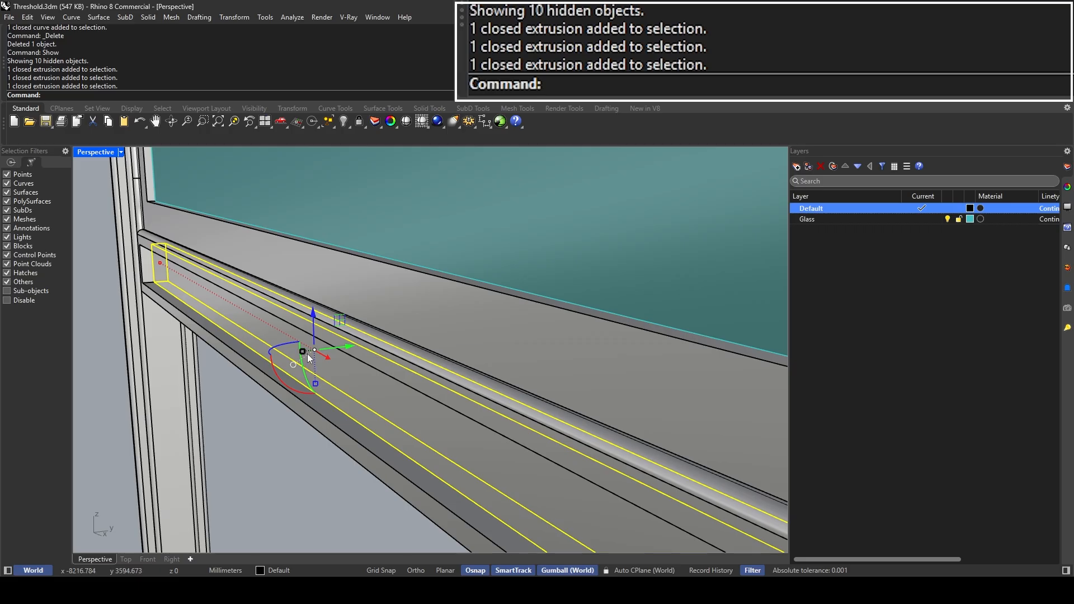
left_click_drag(302, 352, 300, 352)
key("Escape")
right_click_drag(300, 351, 447, 351)
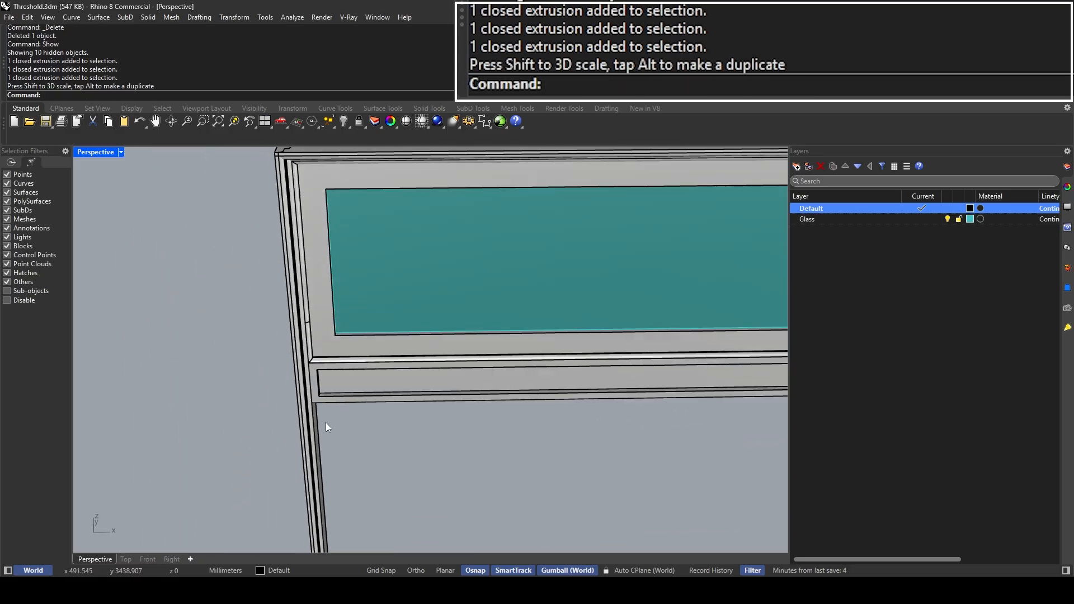
Step: Check the fluted moulding in the reference photo and draw a box for the first flute at the left end of the rail's recess
double_click(83, 152)
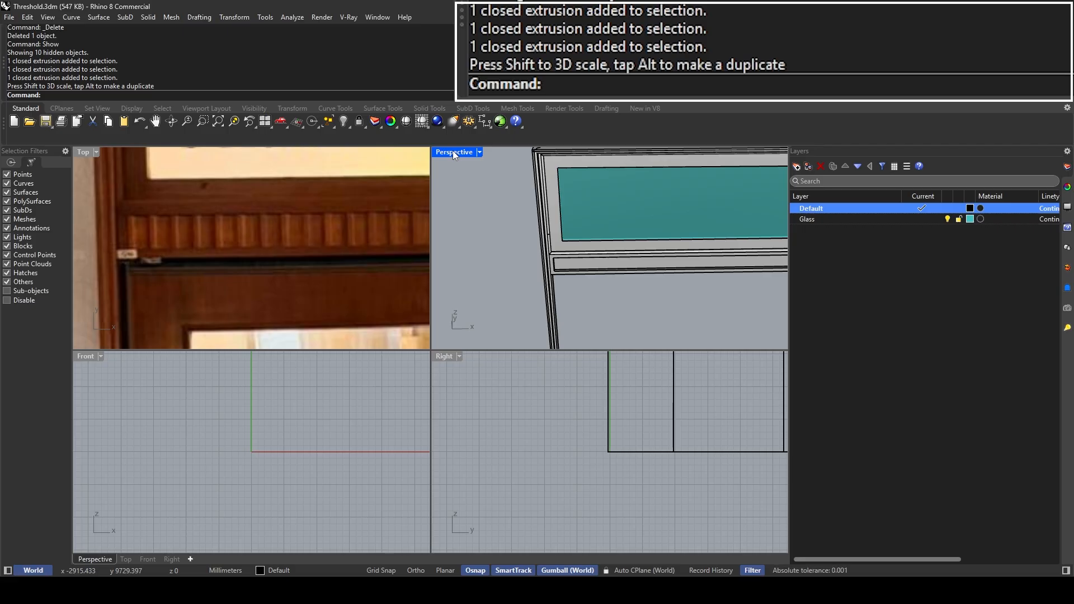
double_click(77, 155)
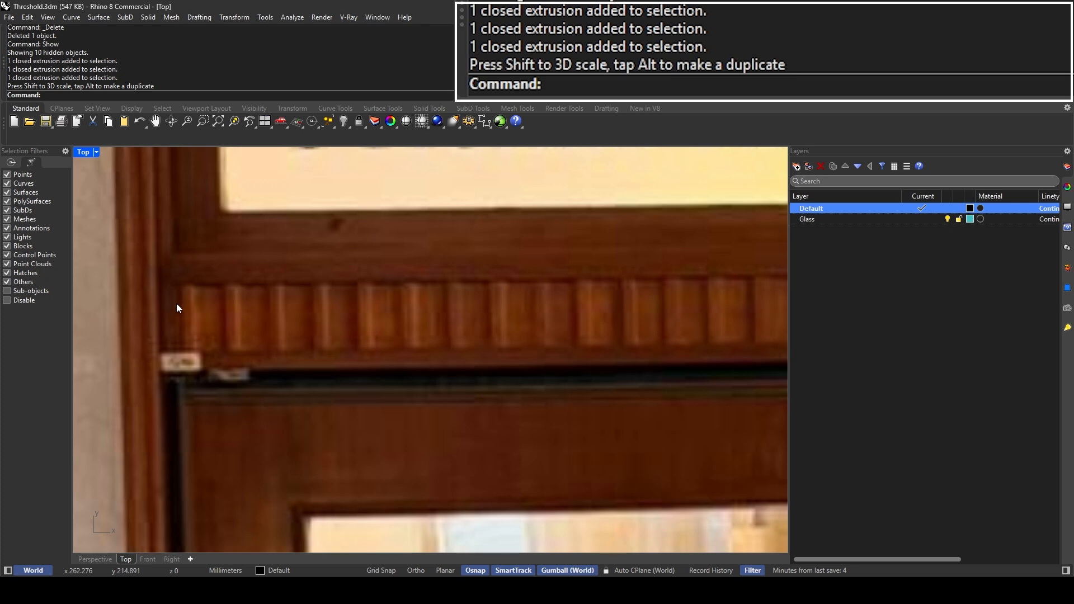
double_click(84, 153)
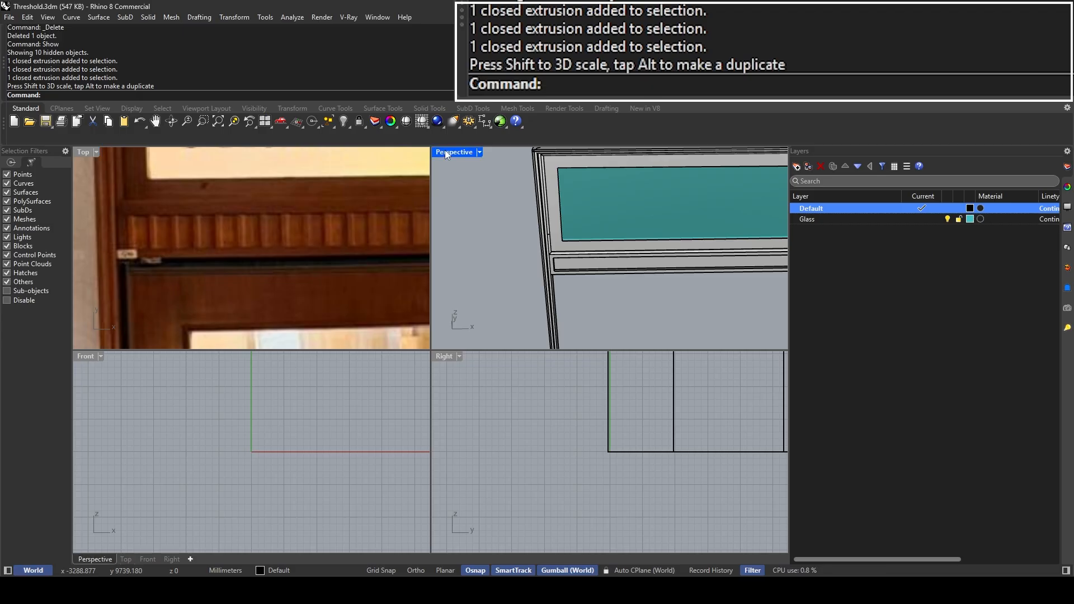
double_click(445, 150)
scroll(421, 418, "up", 3)
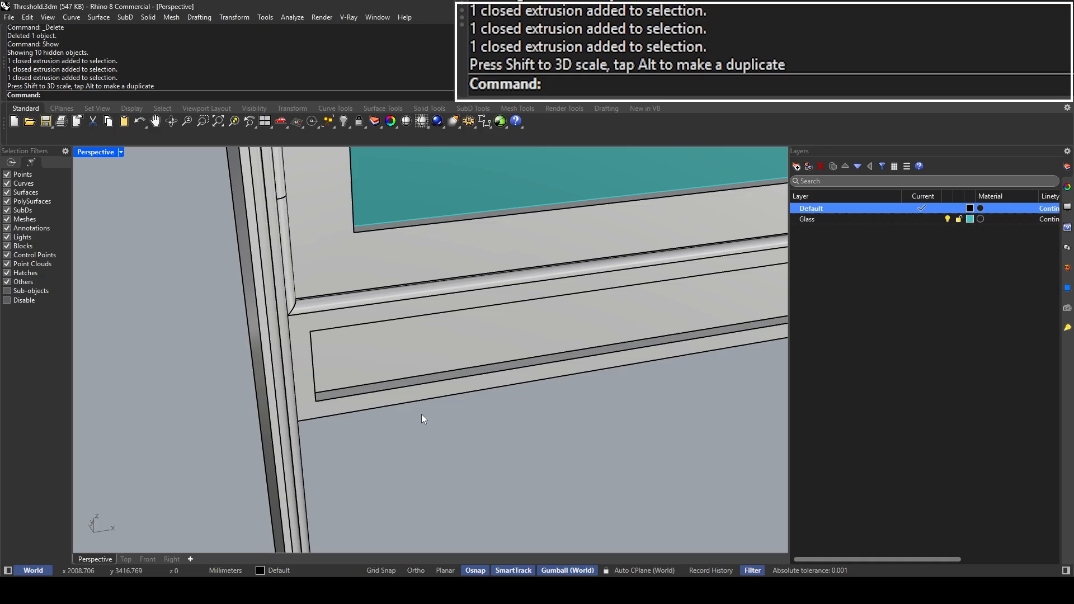
type("Box")
key("Return")
left_click(316, 403)
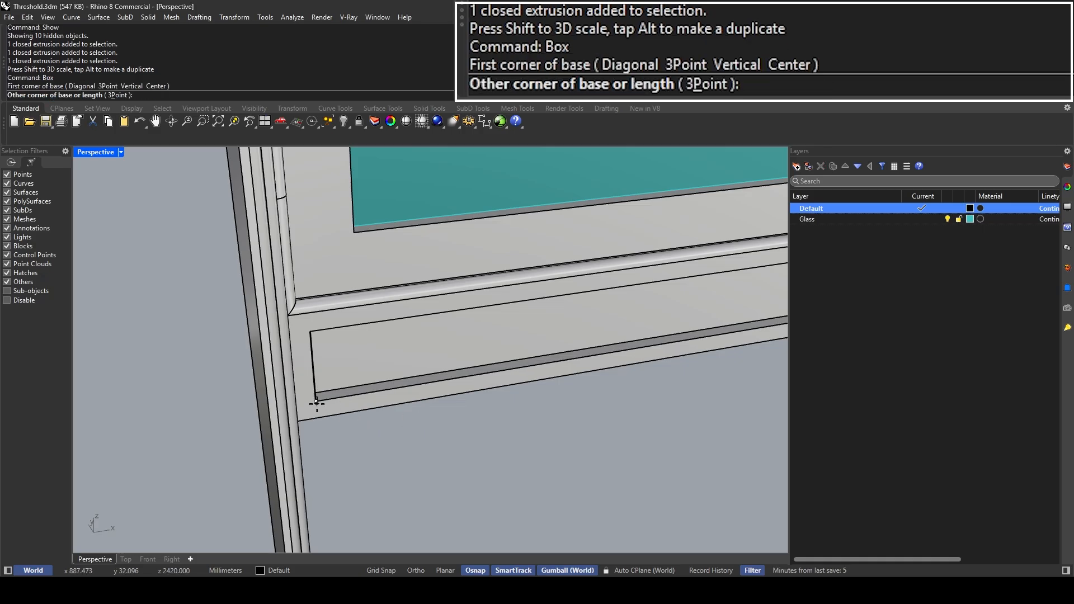
left_click(377, 383)
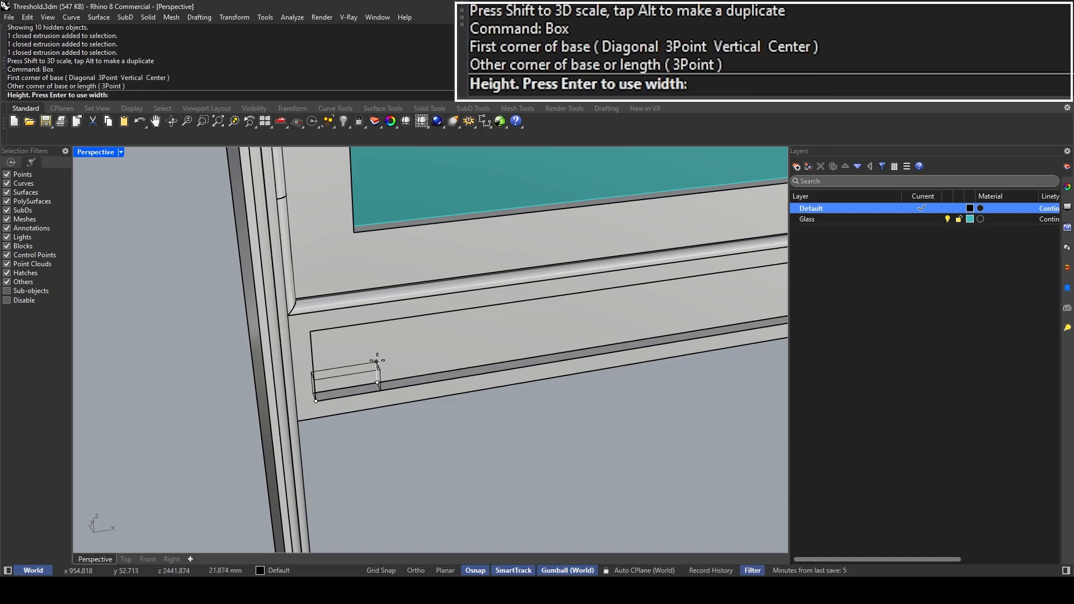
left_click(376, 314)
Step: Scale the flute block down slightly in height and shift it slightly away from the recess's left end
scroll(365, 352, "up", 1)
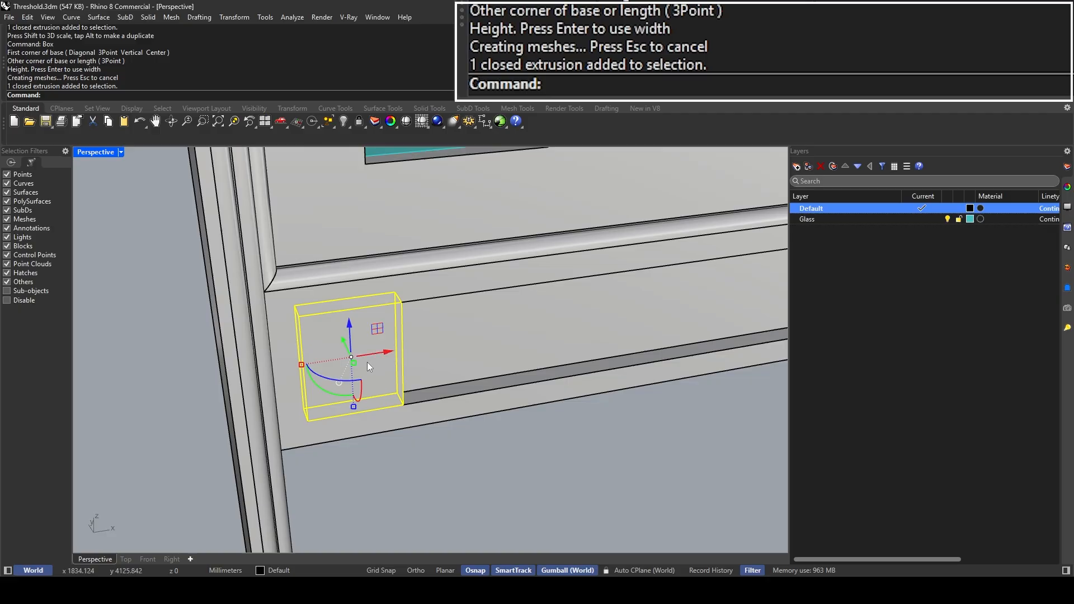
scroll(385, 354, "up", 1)
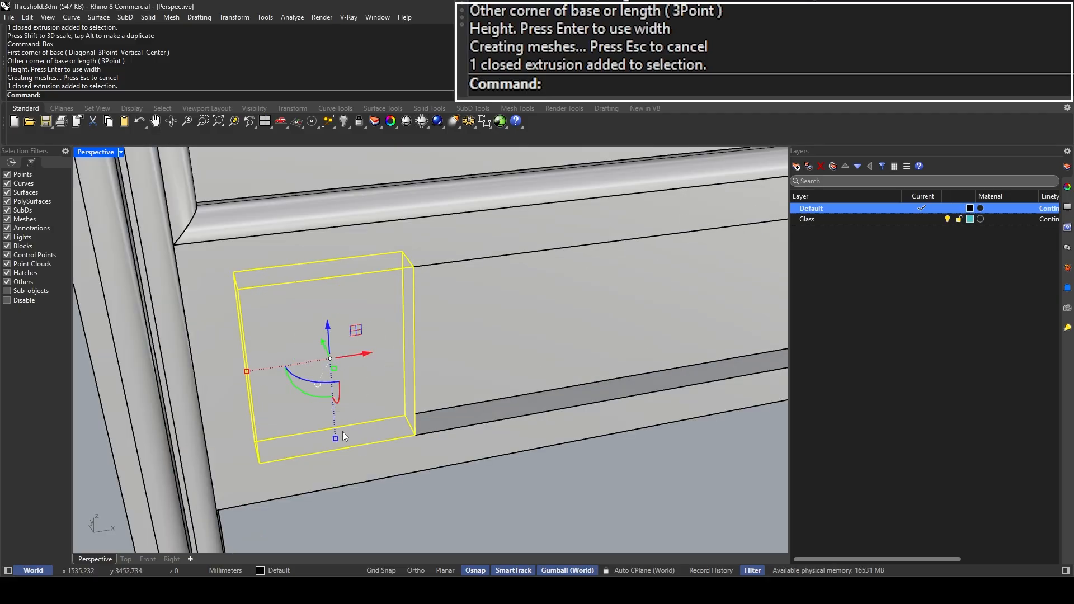
left_click_drag(335, 437, 336, 435)
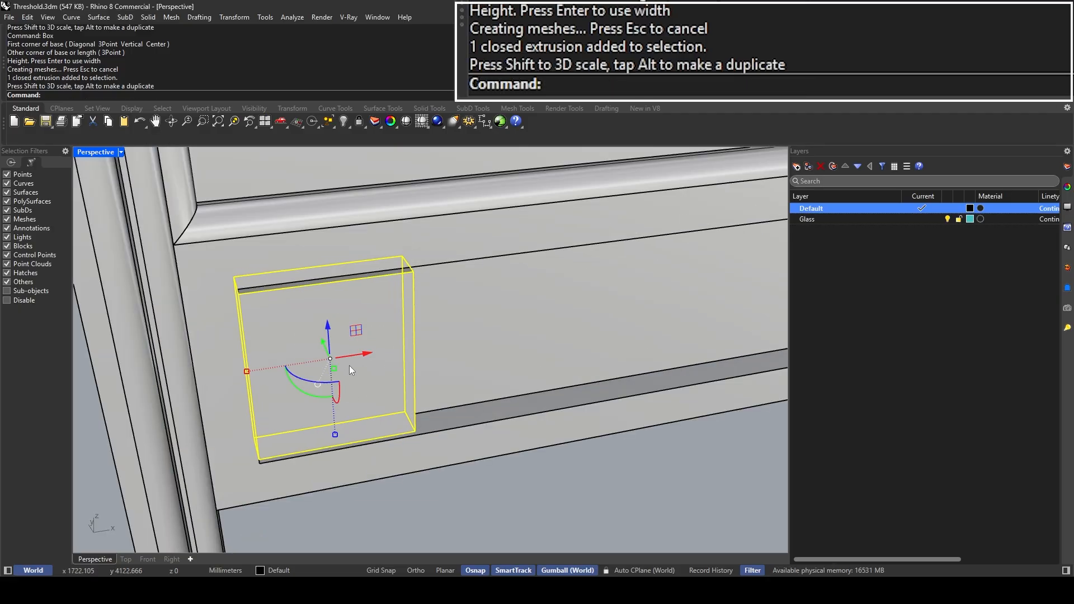
left_click_drag(349, 365, 342, 313)
key("Escape")
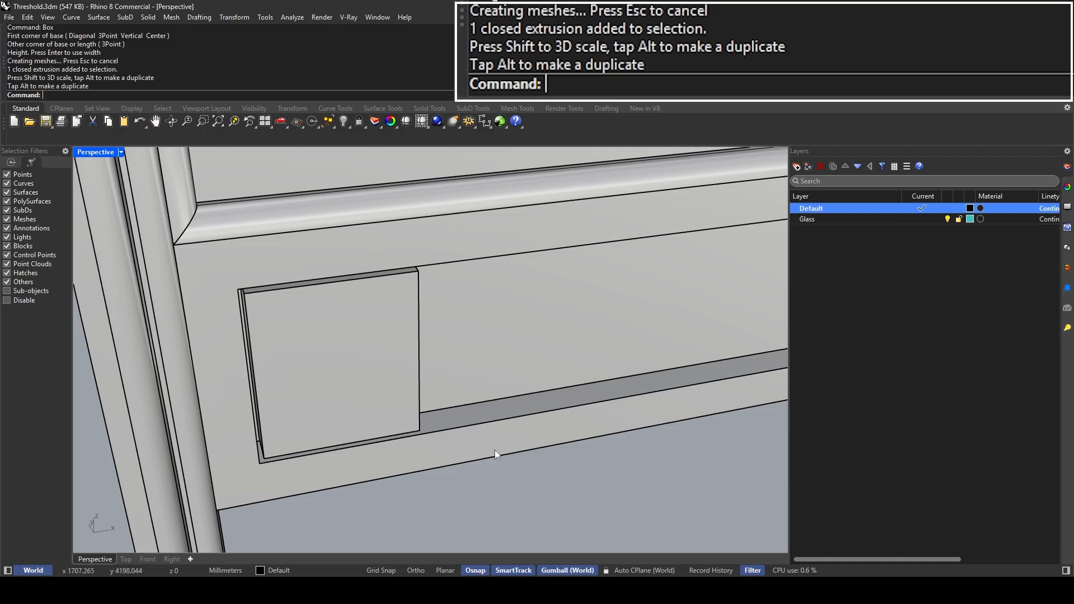
Step: Turn on the flute block's solid points and move the two front points of its right edge back to taper it
left_click(412, 399)
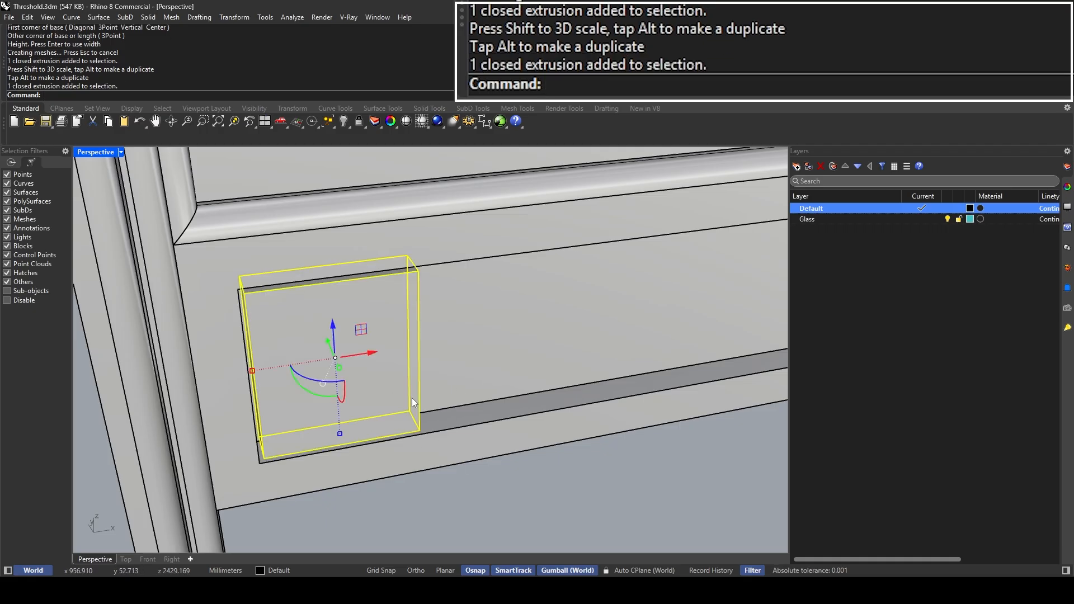
key("Escape")
left_click(407, 397)
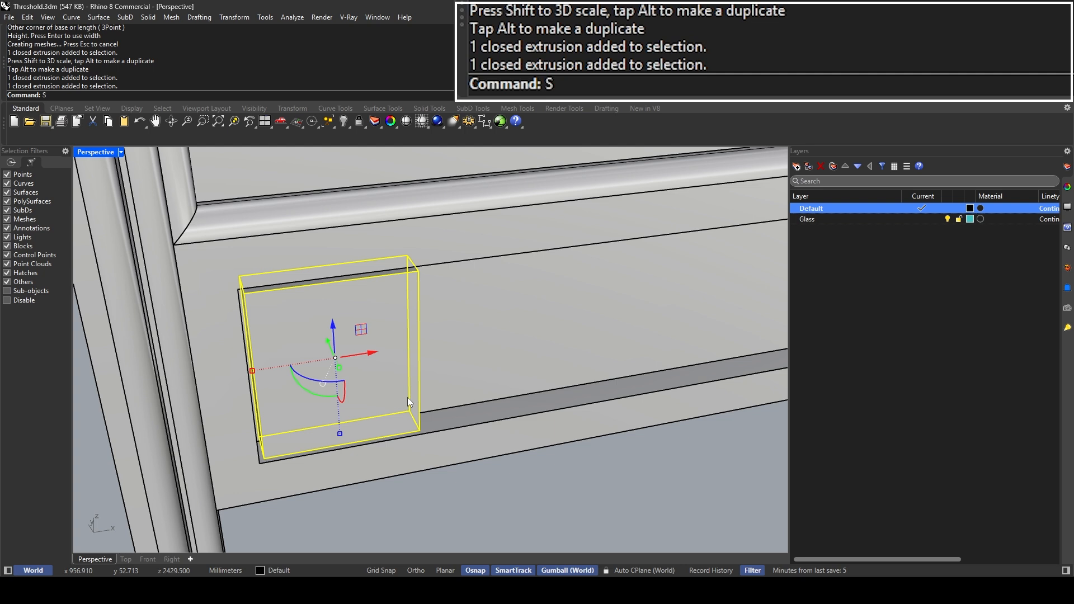
type("S")
key("Return")
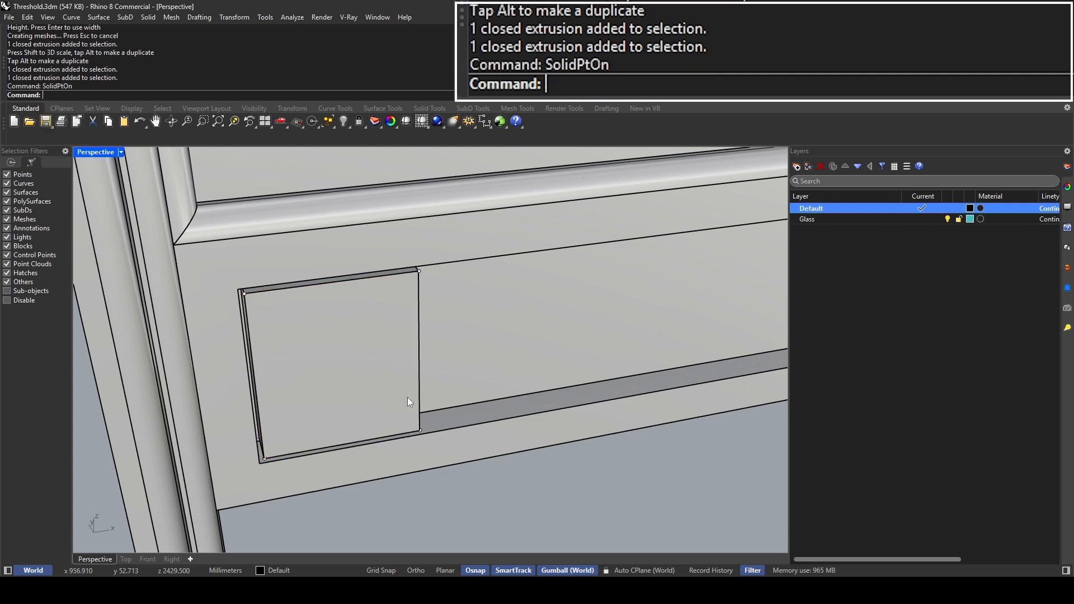
left_click(419, 272)
left_click(421, 430, "shift")
right_click(440, 411)
scroll(439, 412, "down", 5)
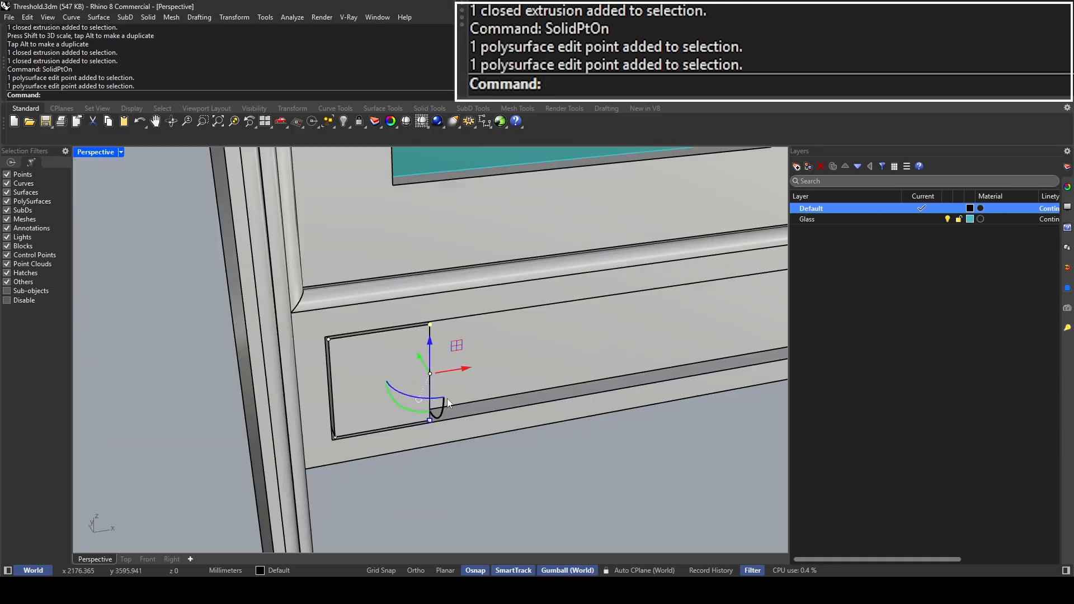
right_click_drag(442, 407, 308, 390)
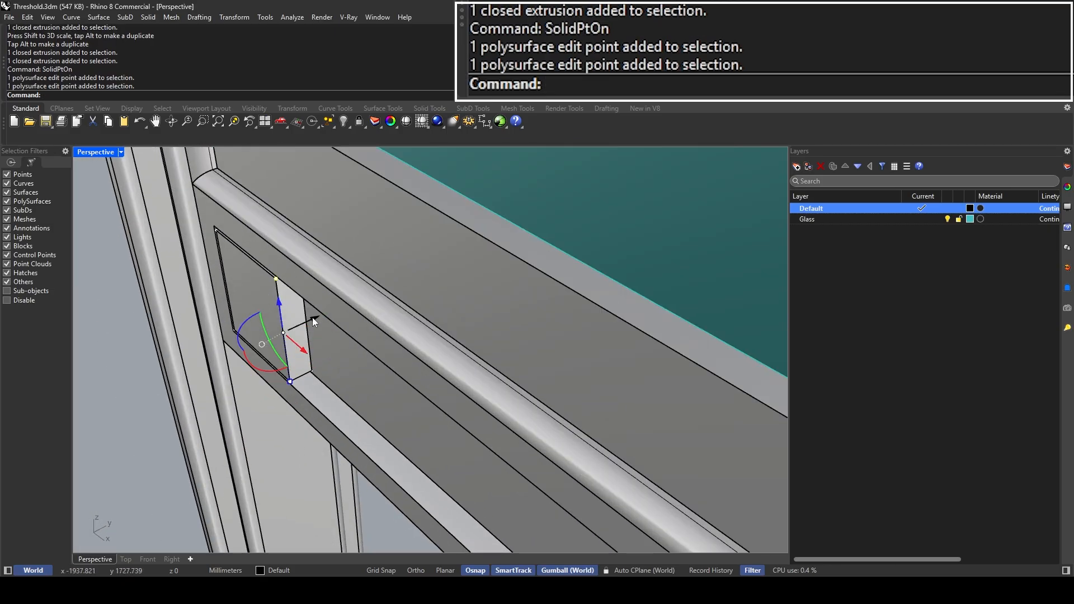
left_click_drag(312, 318, 330, 315)
scroll(330, 314, "down", 5)
right_click_drag(331, 314, 370, 437)
scroll(427, 289, "up", 6)
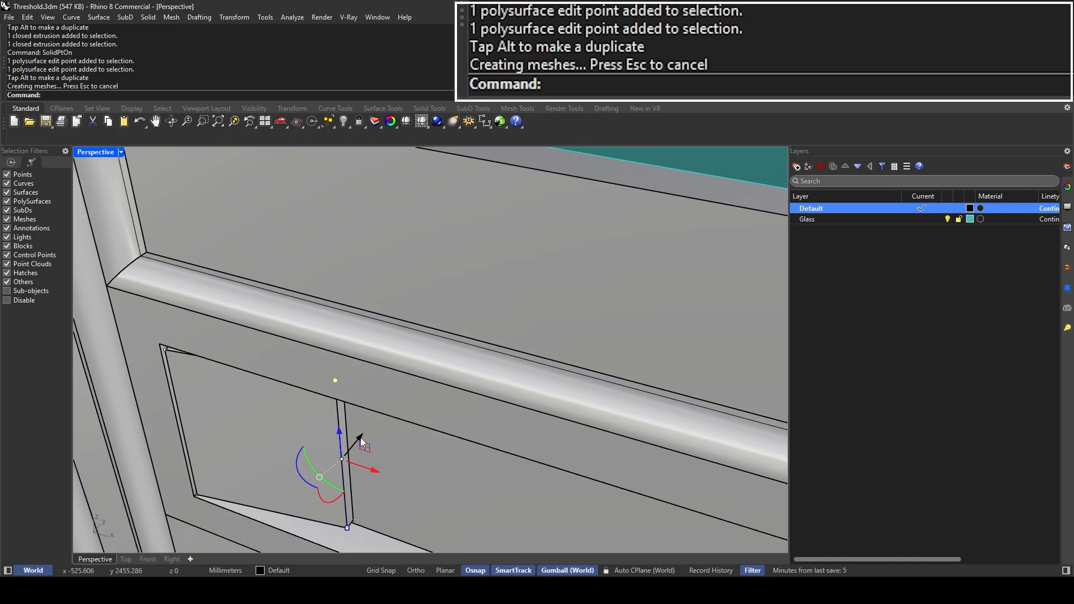
Step: Try pushing the two edge points farther back, isolate the block to check its shape, and undo the isolation and the move
left_click_drag(360, 437, 369, 426)
right_click_drag(369, 426, 333, 513)
left_click(238, 463)
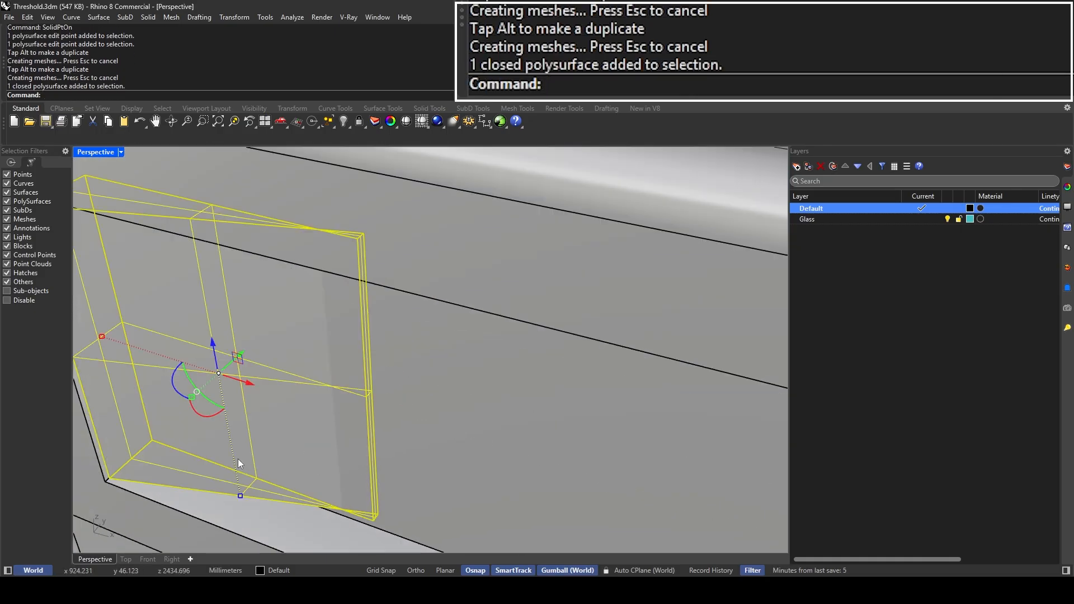
type("Isolate")
key("Return")
key("Escape")
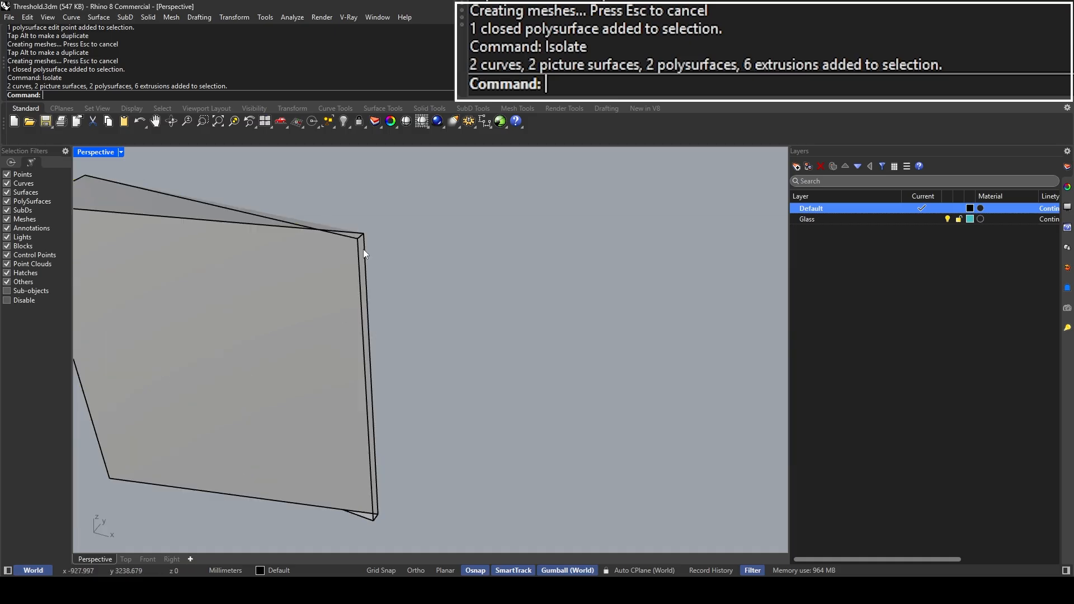
right_click_drag(397, 265, 400, 278)
key("ctrl+z")
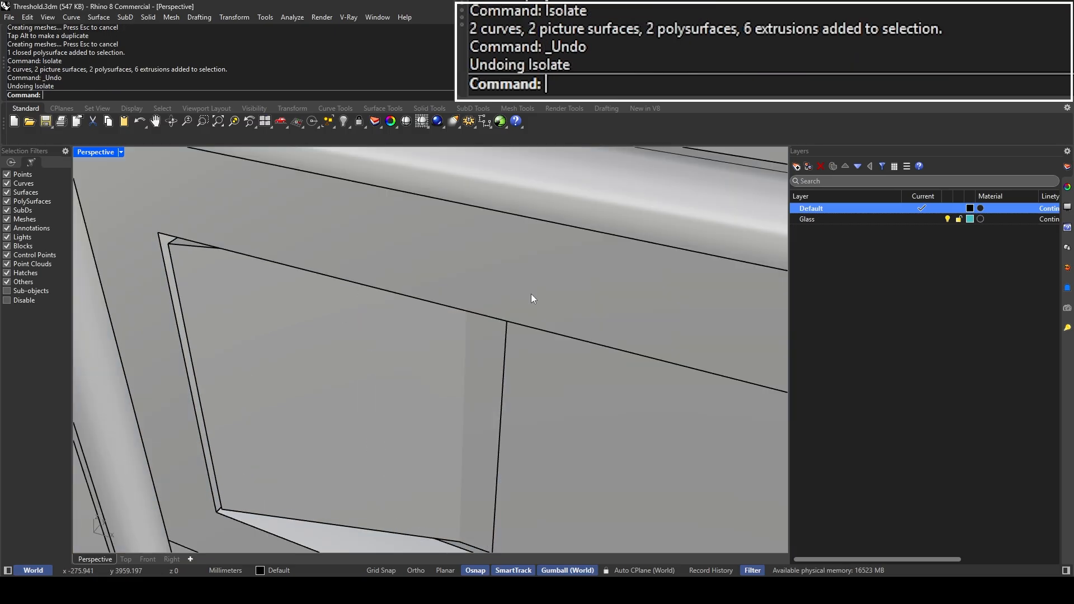
key("ctrl+z")
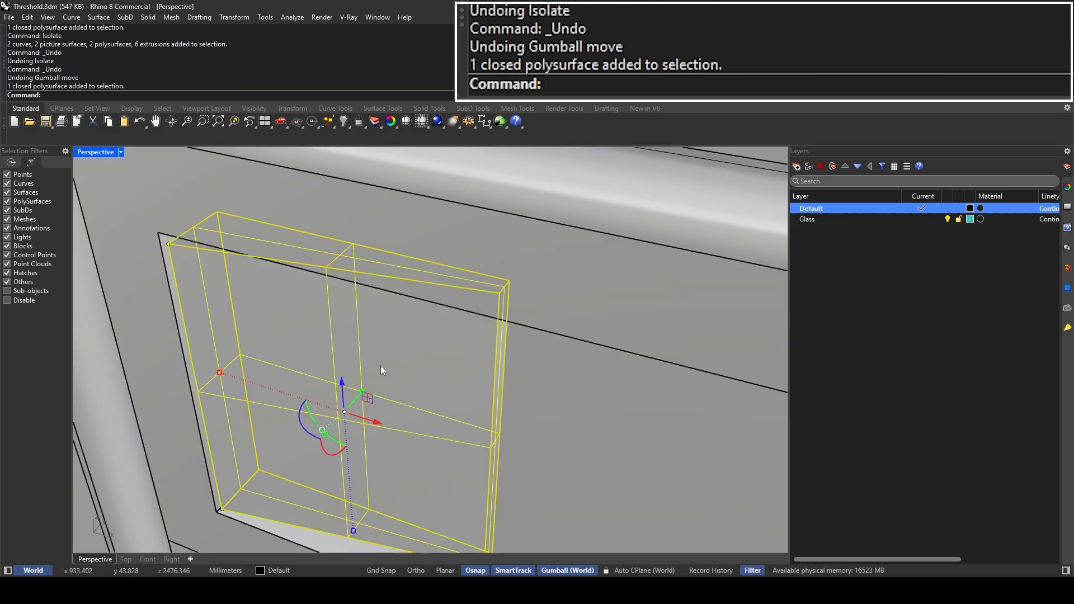
Step: Isolate the flute block and turn on its solid points
key("Return")
key("Escape")
left_click(503, 305)
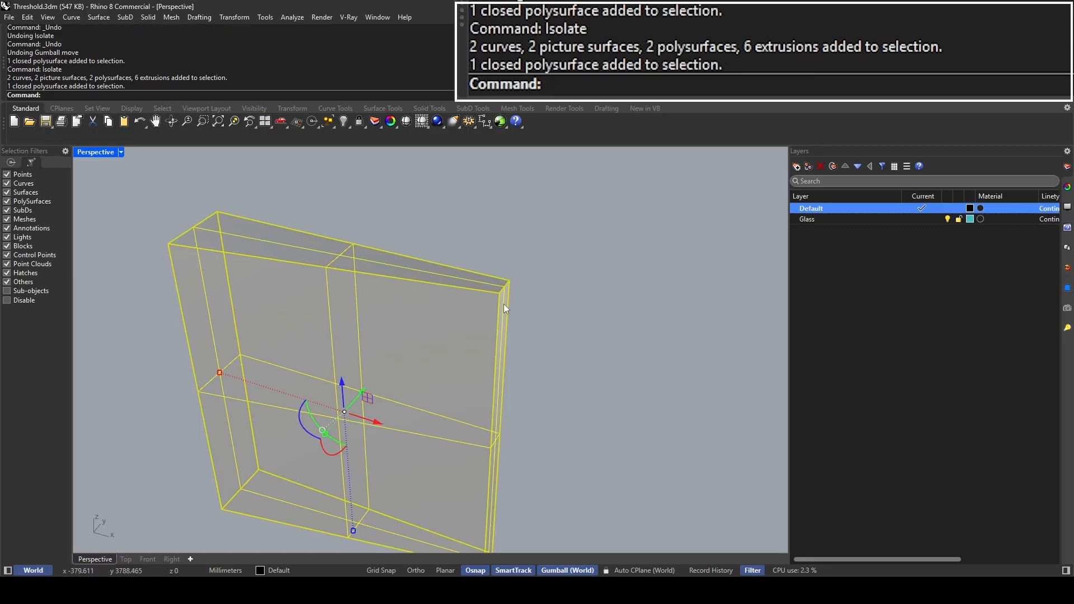
type("SolidPtOn")
key("Return")
type("SelBrushPoints")
key("Return")
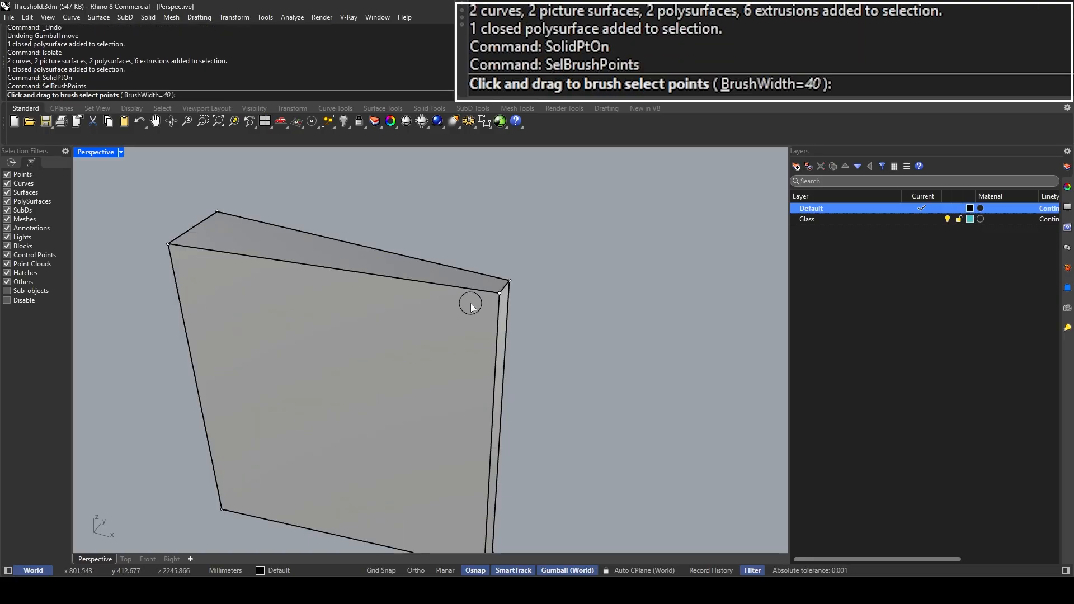
left_click_drag(472, 301, 500, 307)
scroll(499, 304, "down", 8)
left_click(479, 409)
key("Escape")
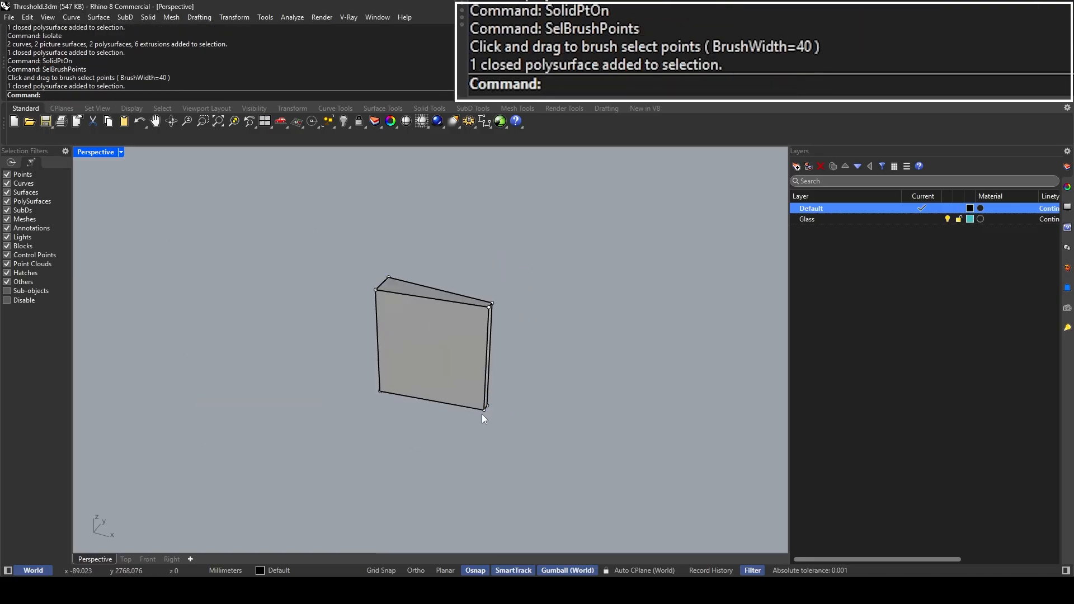
Step: Move the two front points of the flute block's right edge farther back, leaving only a thin right side
left_click(482, 411)
left_click(489, 308, "shift")
scroll(506, 338, "up", 7)
right_click_drag(480, 336, 429, 370)
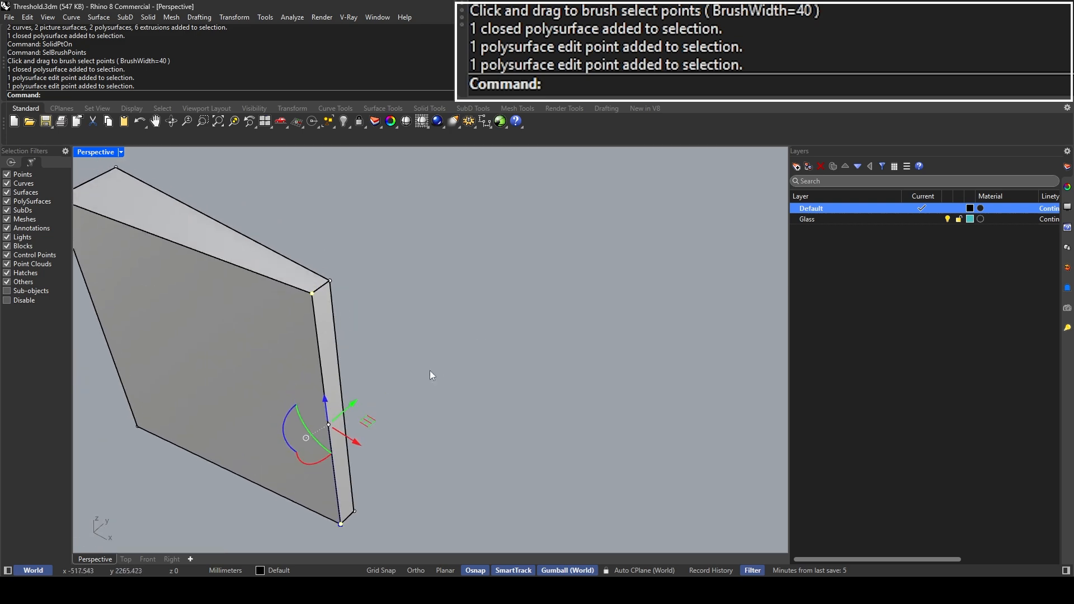
left_click_drag(352, 401, 358, 398)
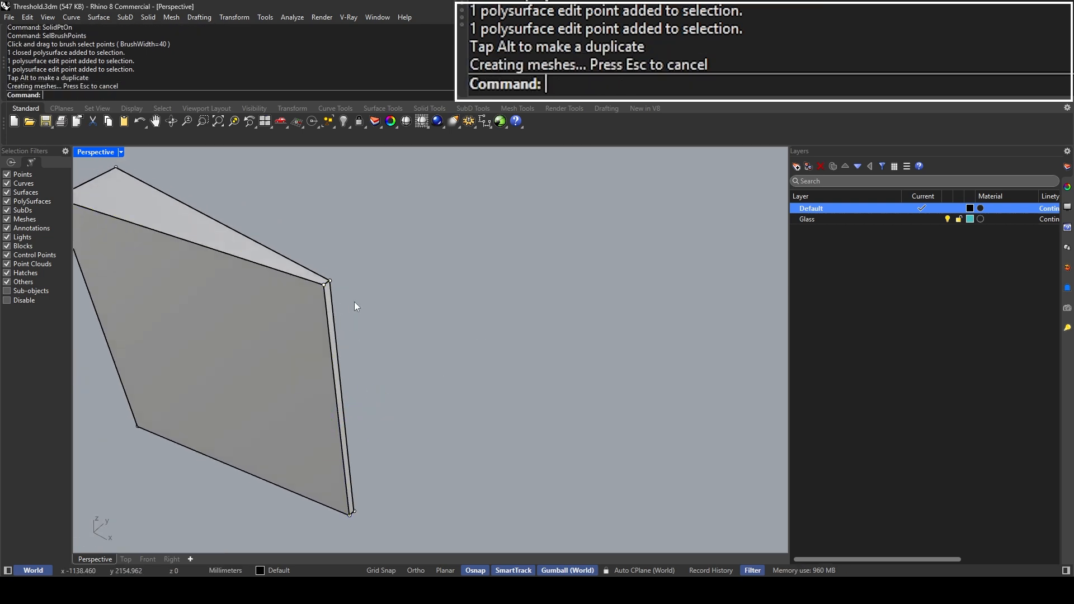
Step: Show the hidden door frame objects again and check how the tapered flute block sits in the rail's recess
left_click(286, 334)
type("Show")
key("Return")
key("Escape")
scroll(337, 284, "down", 6)
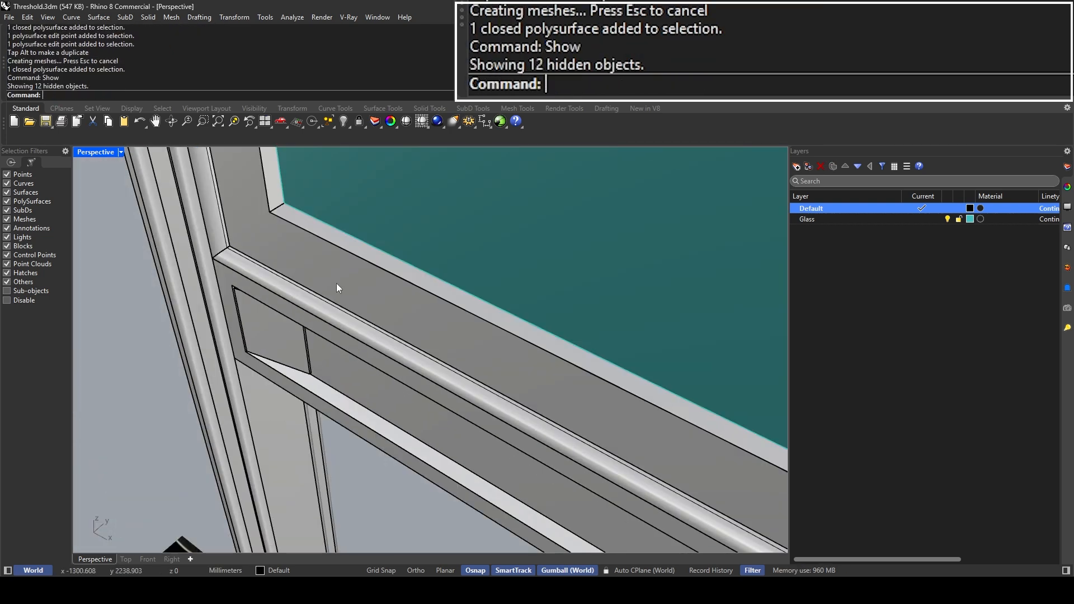
right_click_drag(337, 284, 397, 324)
scroll(472, 216, "up", 4)
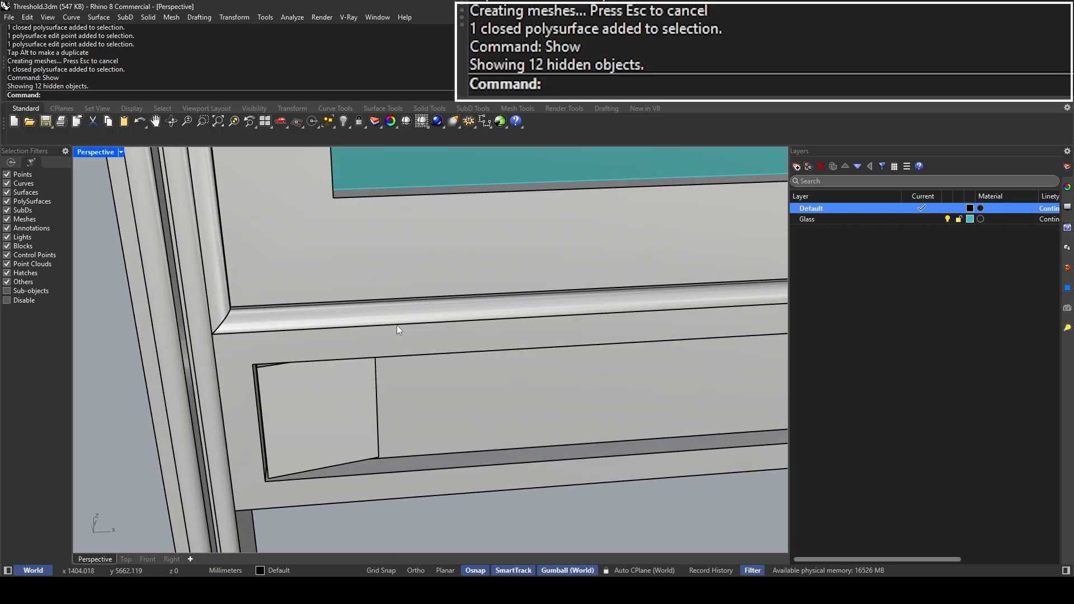
scroll(330, 356, "up", 3)
left_click(329, 353)
right_click_drag(329, 353, 402, 399)
scroll(403, 401, "up", 2)
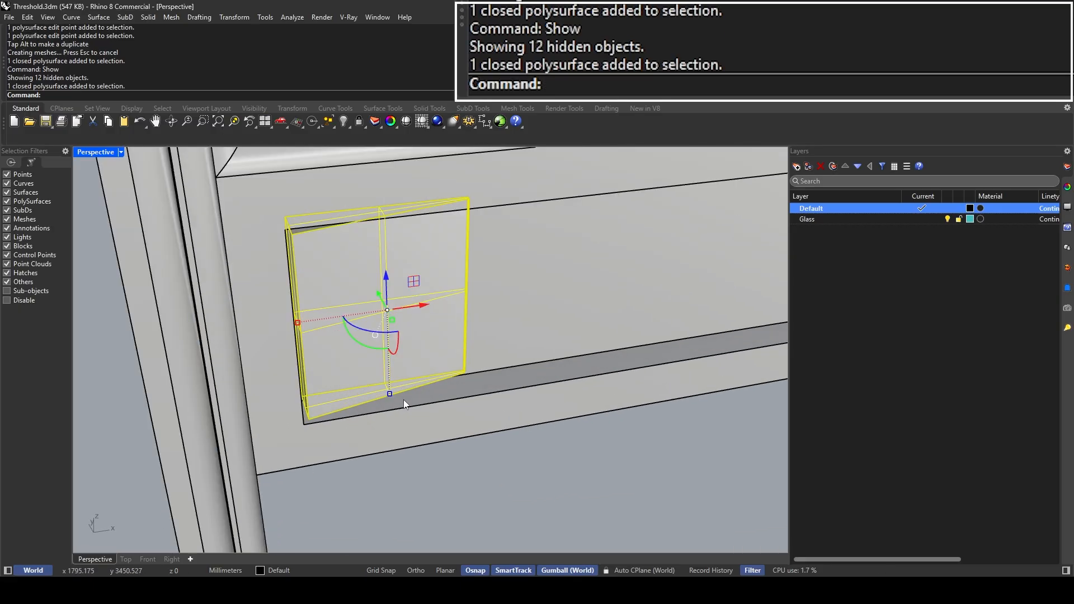
type("Copy")
key("Return")
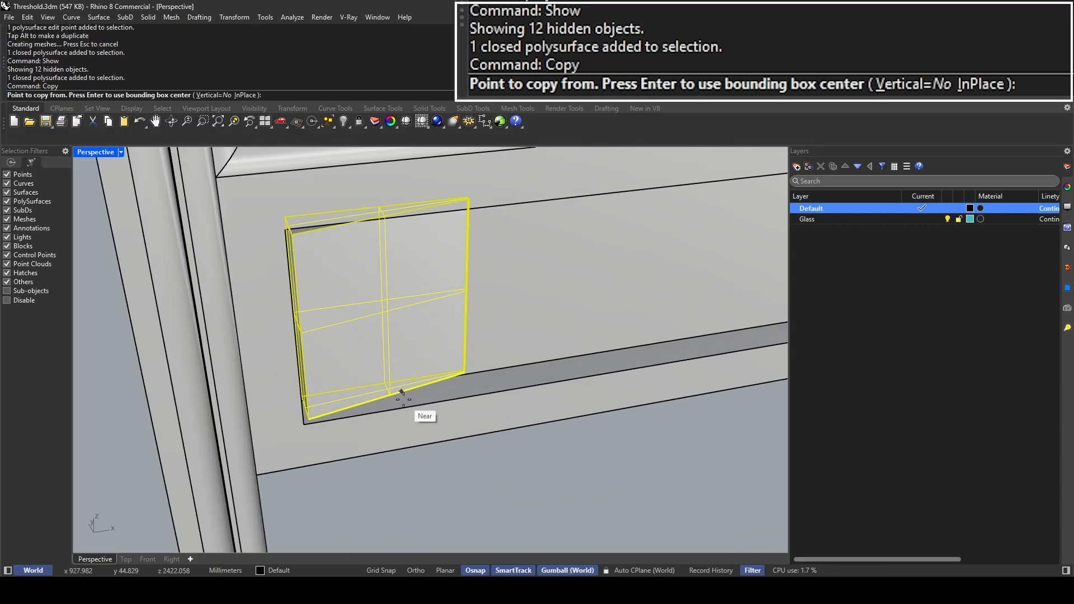
right_click_drag(402, 396, 216, 405)
scroll(314, 431, "up", 2)
key("Escape")
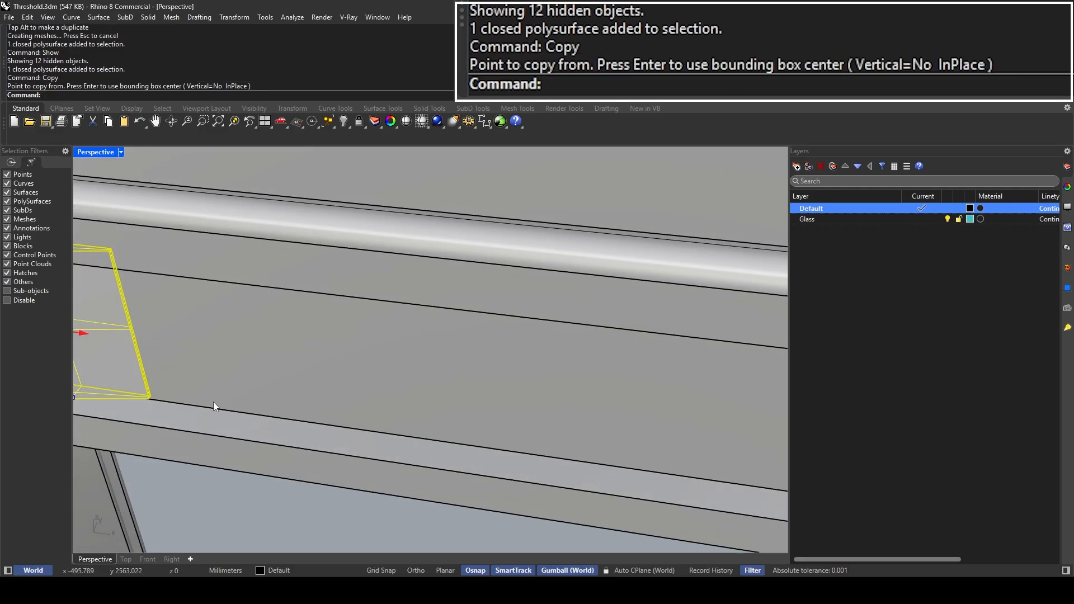
Step: Copy the flute block twice along the recess from its back lower-left corner, placing the copies side by side with Ortho on
scroll(295, 397, "down", 3)
right_click_drag(295, 397, 229, 341)
scroll(230, 341, "up", 3)
scroll(253, 311, "up", 3)
left_click(254, 311)
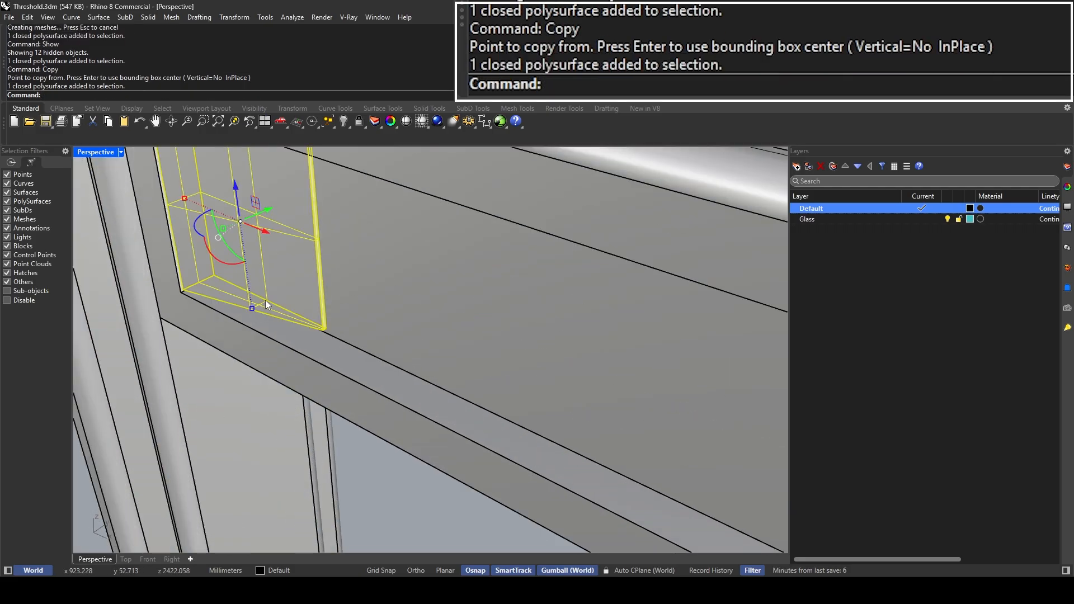
type("Copy")
key("Return")
scroll(183, 291, "up", 5)
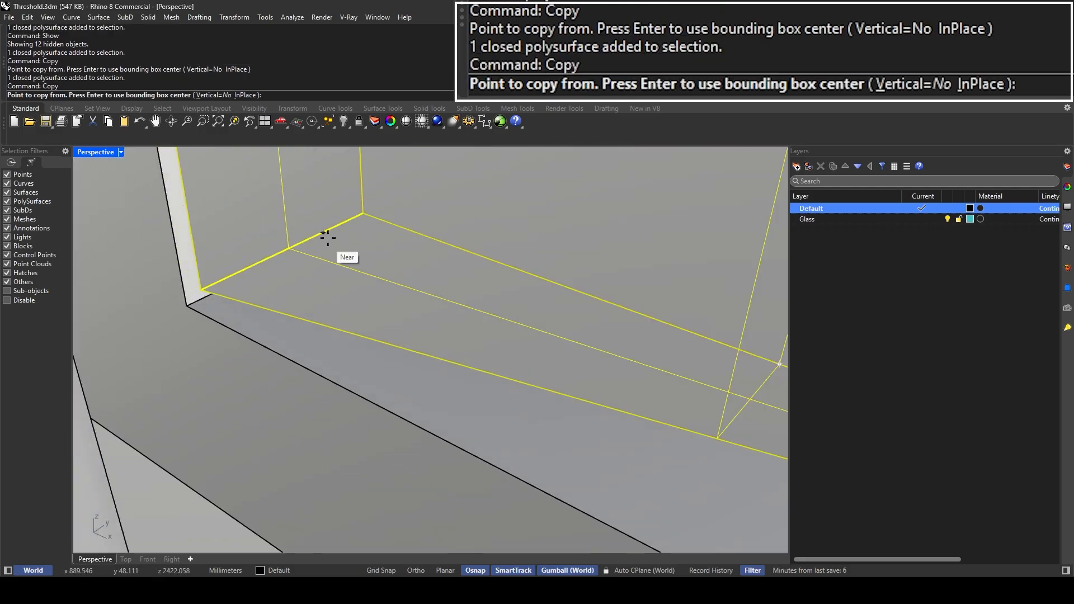
scroll(328, 228, "down", 2)
left_click(346, 222)
scroll(347, 221, "down", 3)
key("F8")
scroll(479, 376, "up", 3)
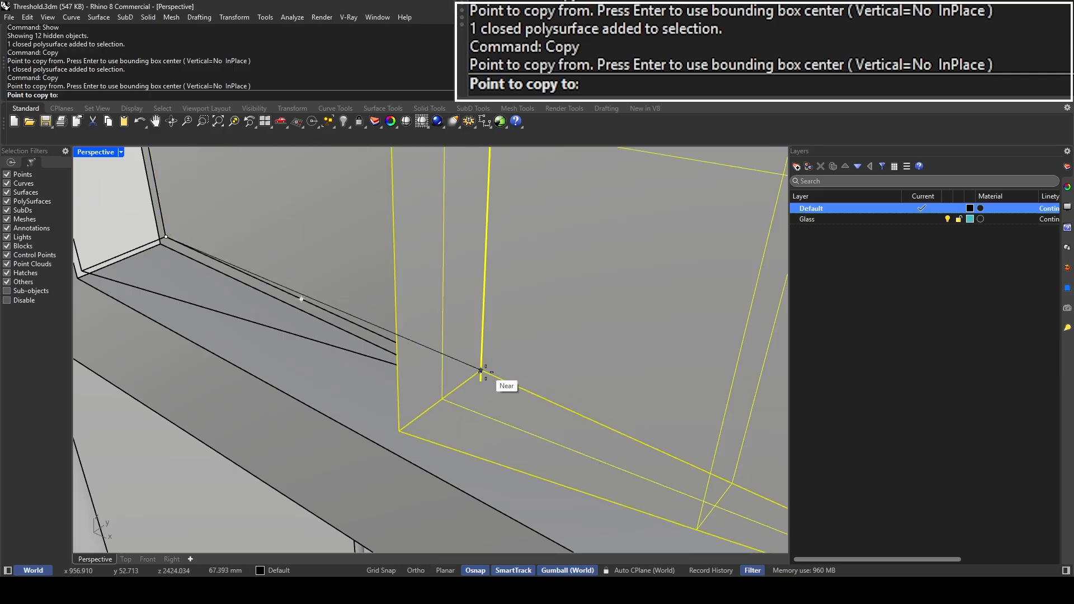
left_click(480, 380)
scroll(479, 380, "down", 3)
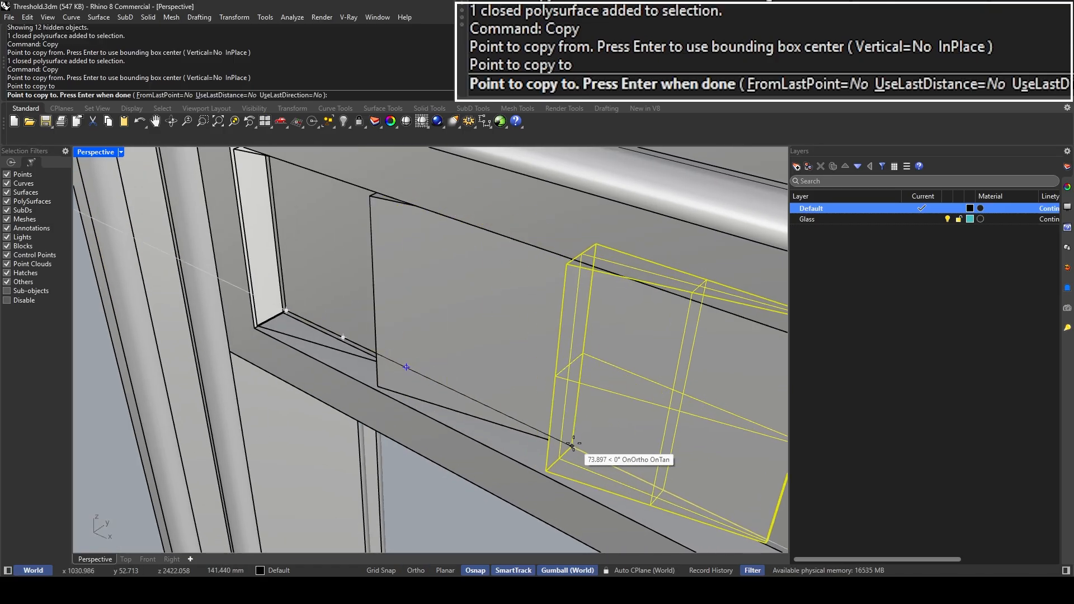
left_click(496, 434)
key("F8")
scroll(444, 371, "up", 3)
key("Return")
Step: Delete the two copied flute blocks, keeping only the first one at the recess's left end
scroll(428, 358, "down", 4)
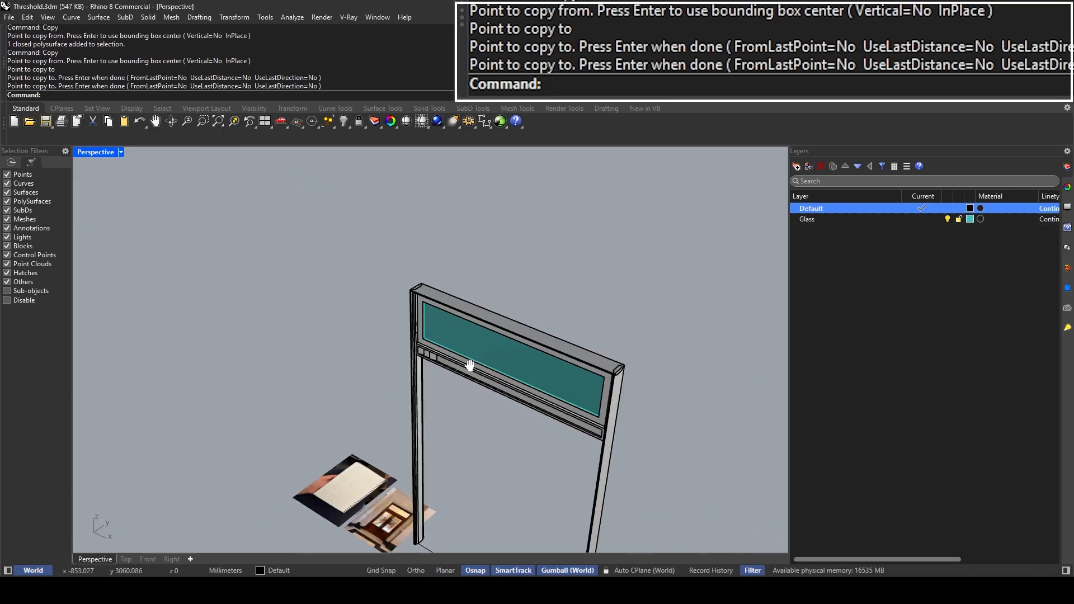
scroll(371, 314, "up", 4)
scroll(388, 292, "up", 5)
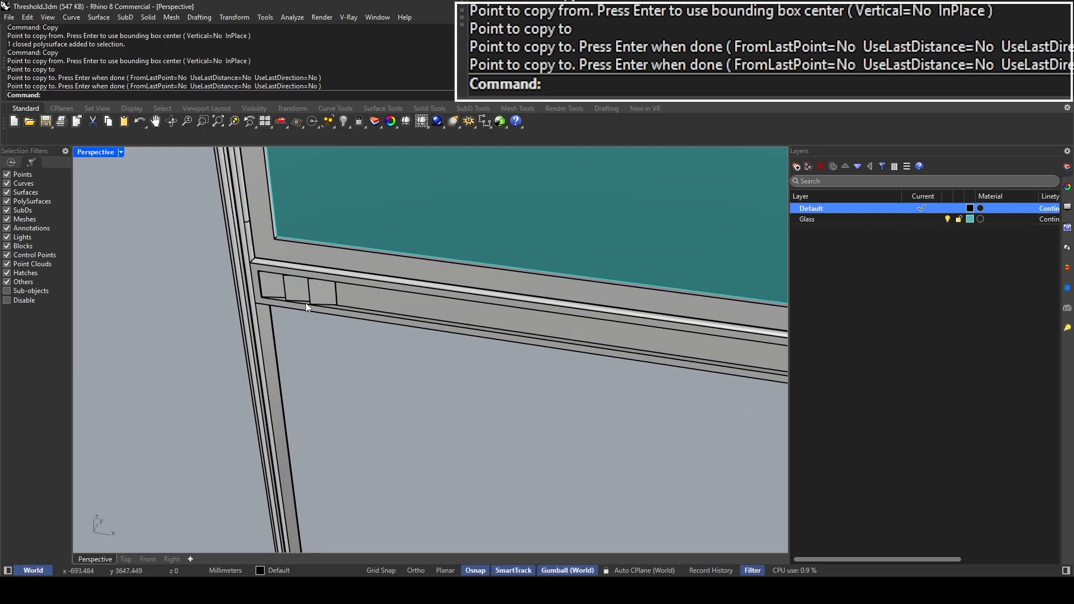
scroll(414, 290, "up", 2)
left_click(450, 282)
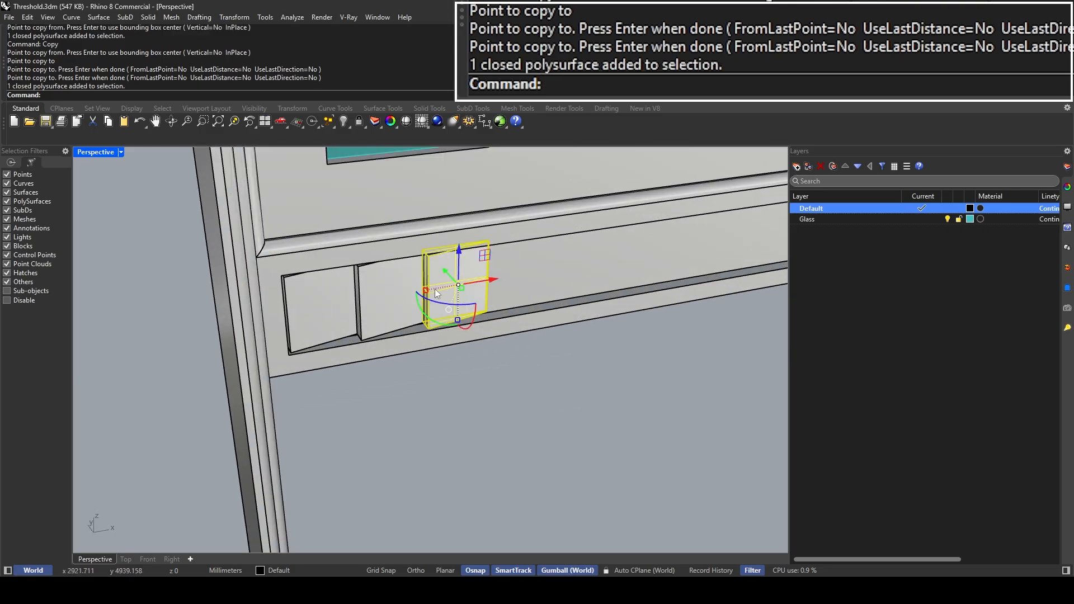
left_click(379, 294, "shift")
key("Delete")
Step: Array the flute block linearly along the recess with 20 items, using its back lower-left corner and lower-right end as spacing reference points
left_click(315, 303)
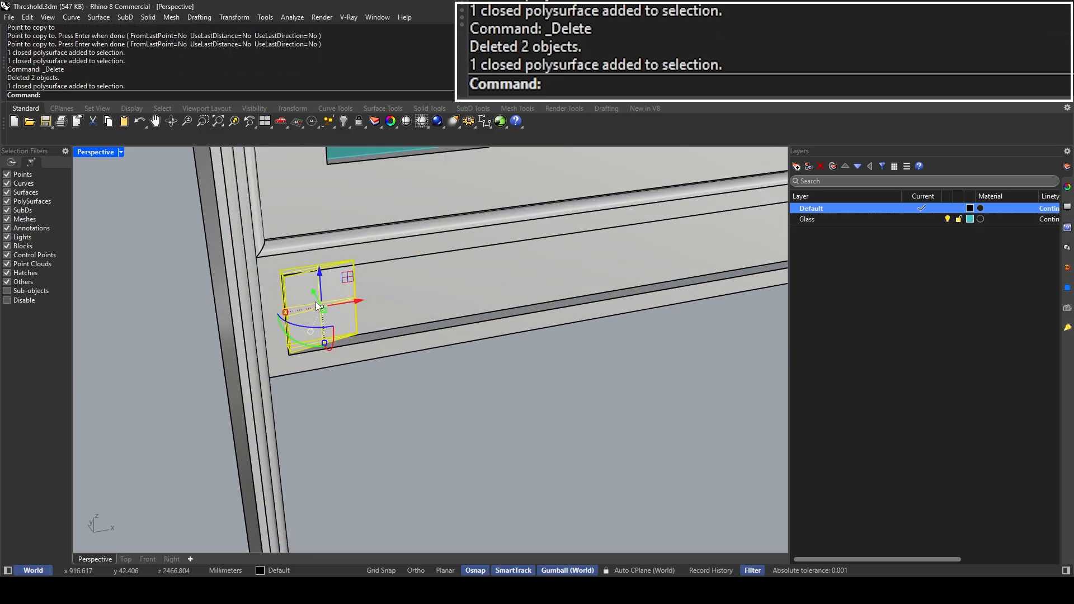
type("ArrayCrv")
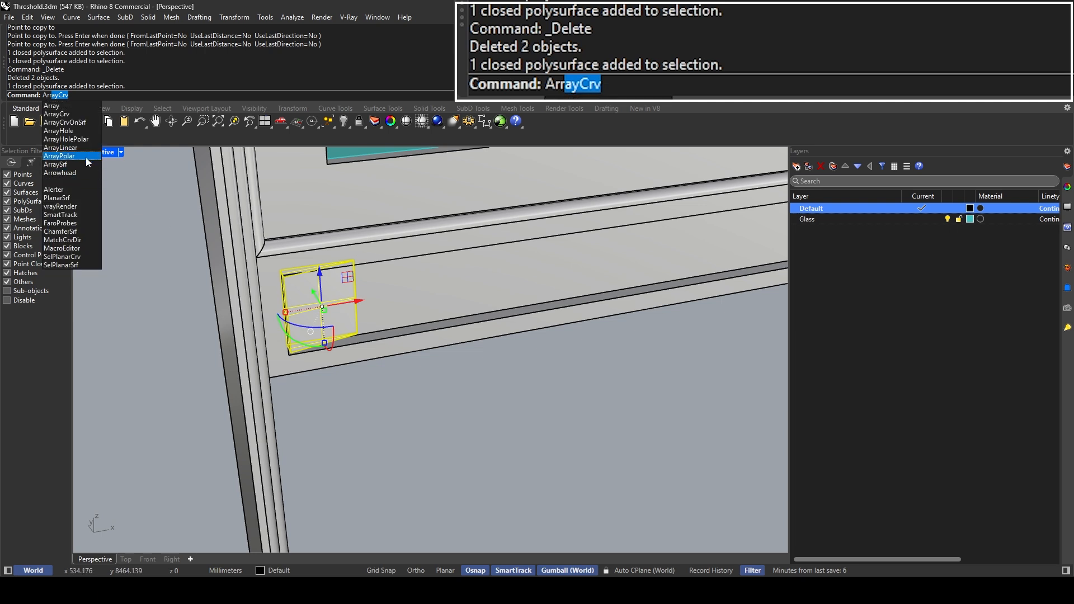
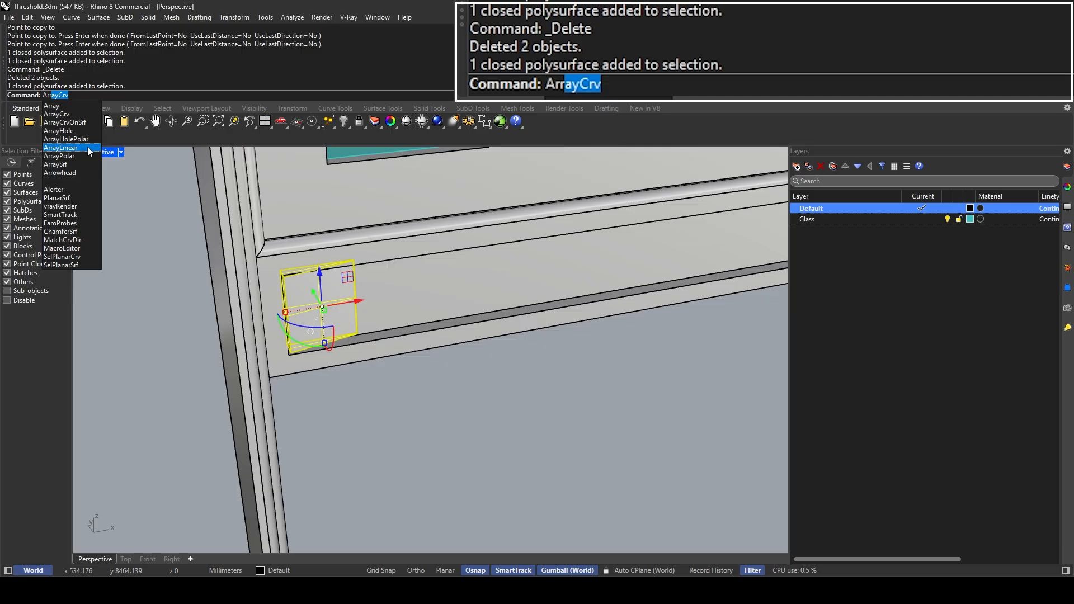
left_click(87, 146)
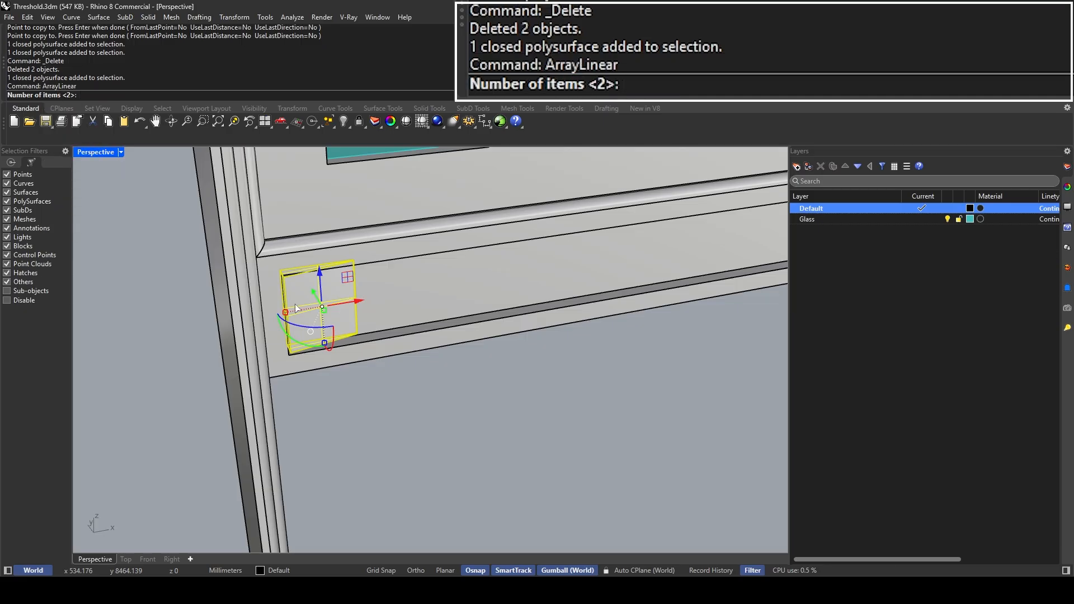
scroll(297, 307, "down", 4)
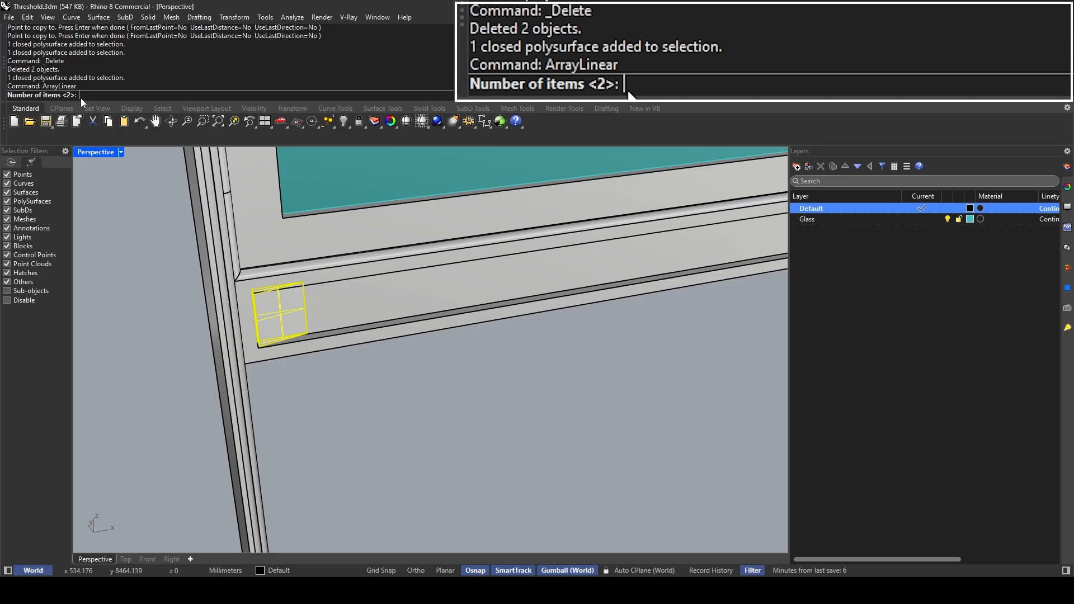
scroll(238, 332, "down", 6)
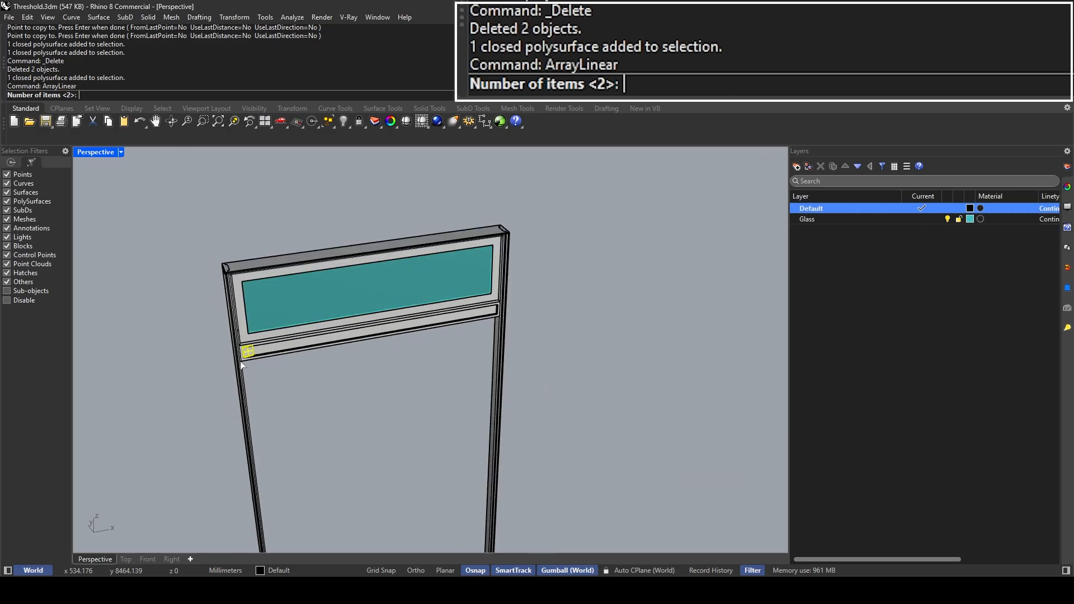
scroll(238, 331, "up", 2)
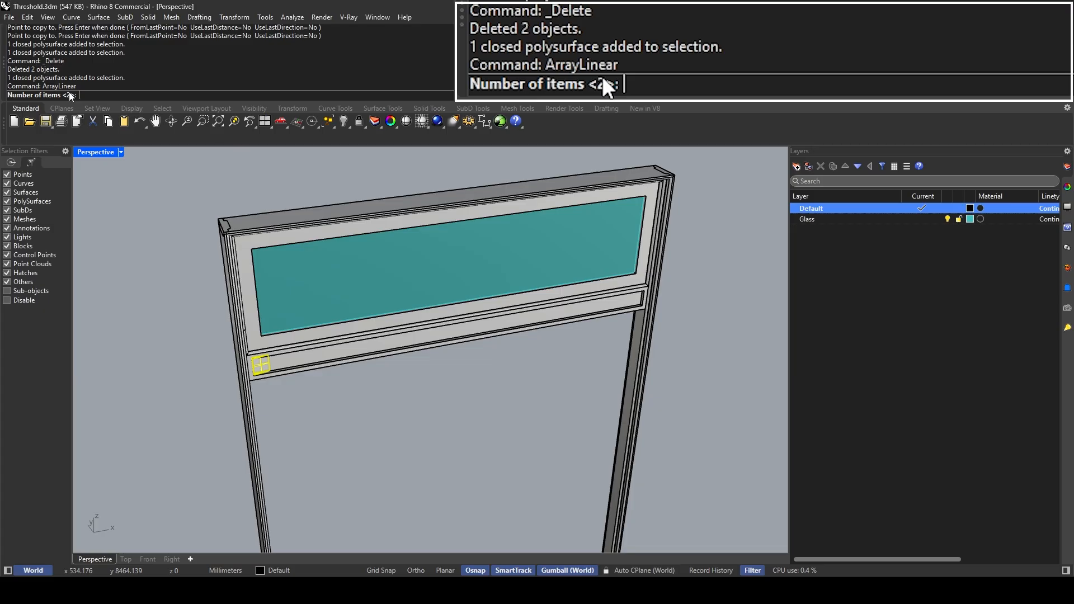
type("20")
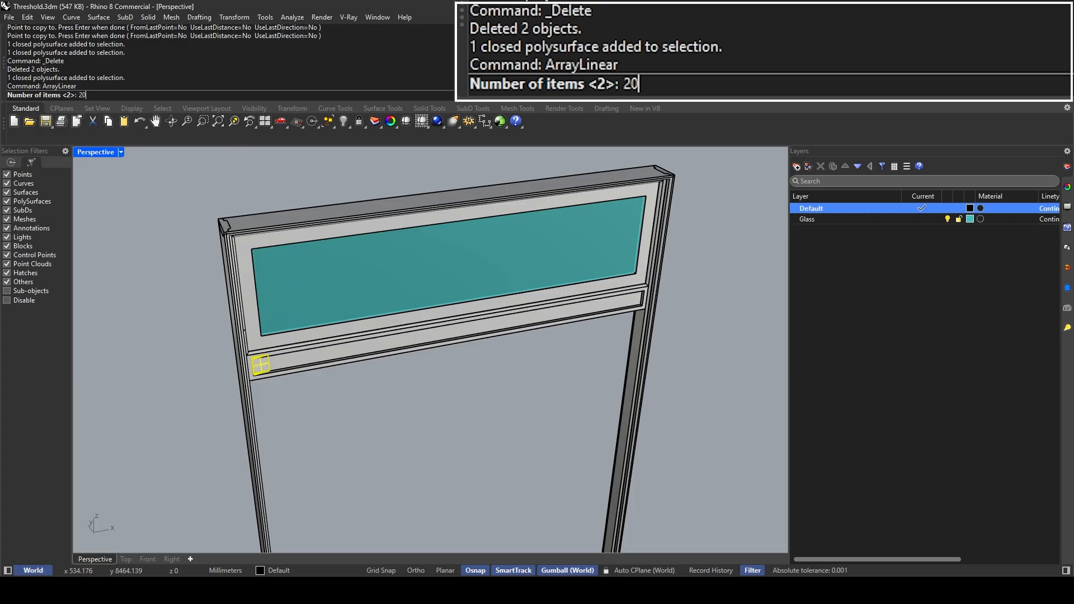
key("Return")
right_click_drag(289, 249, 229, 355)
scroll(230, 354, "up", 6)
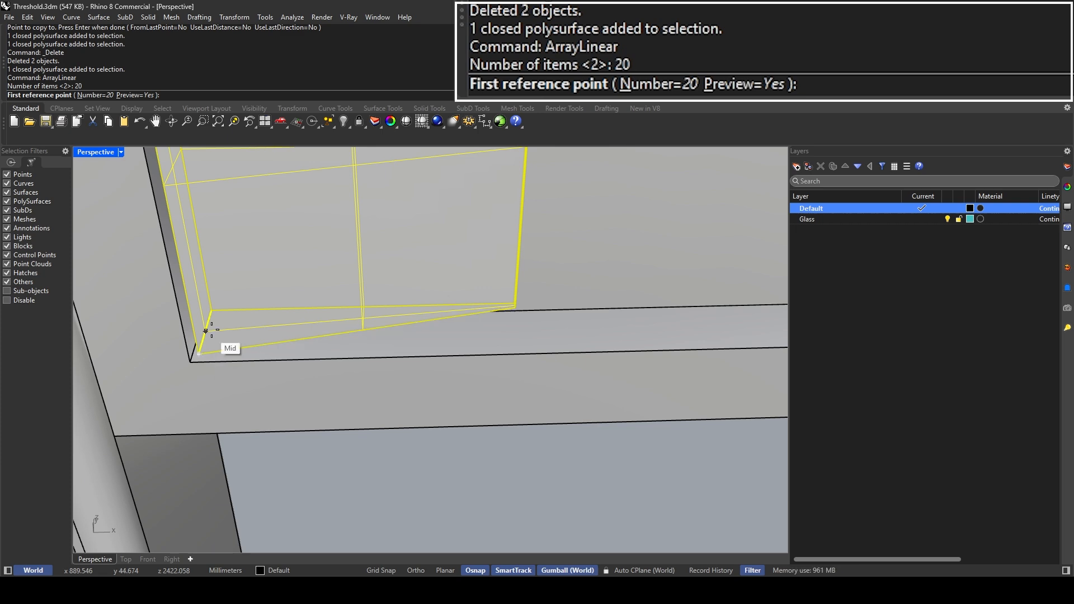
right_click_drag(220, 311, 330, 296, "shift")
scroll(183, 247, "up", 2)
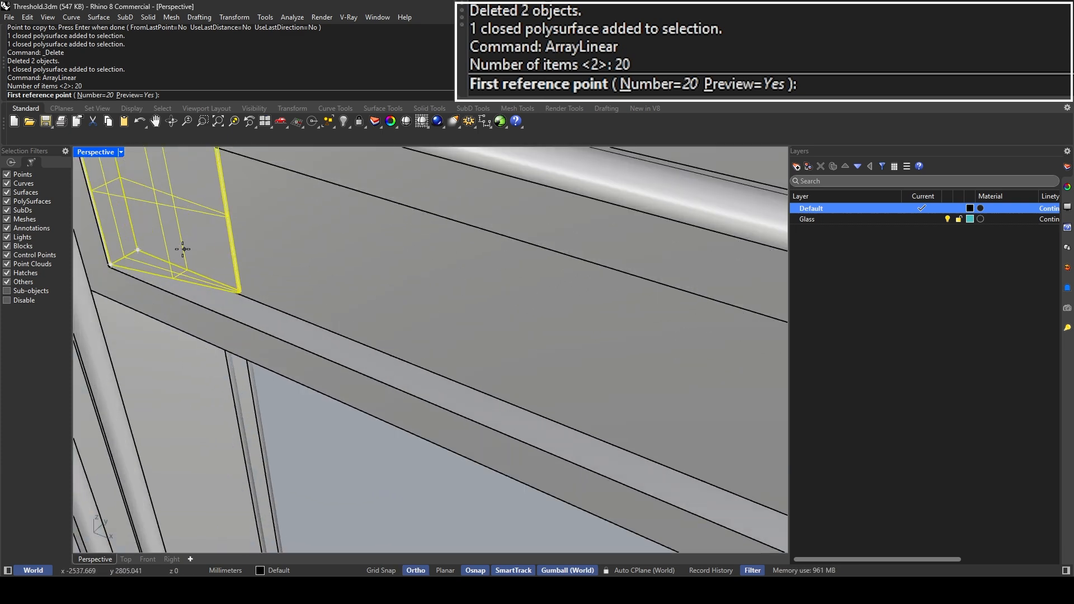
scroll(134, 243, "up", 3)
left_click(144, 253)
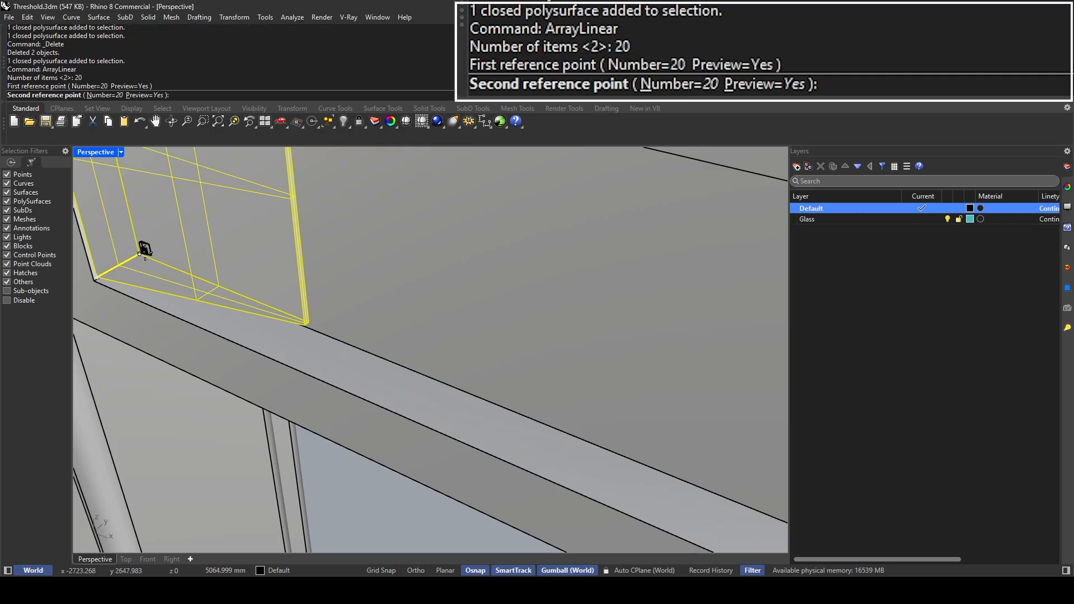
left_click(312, 323)
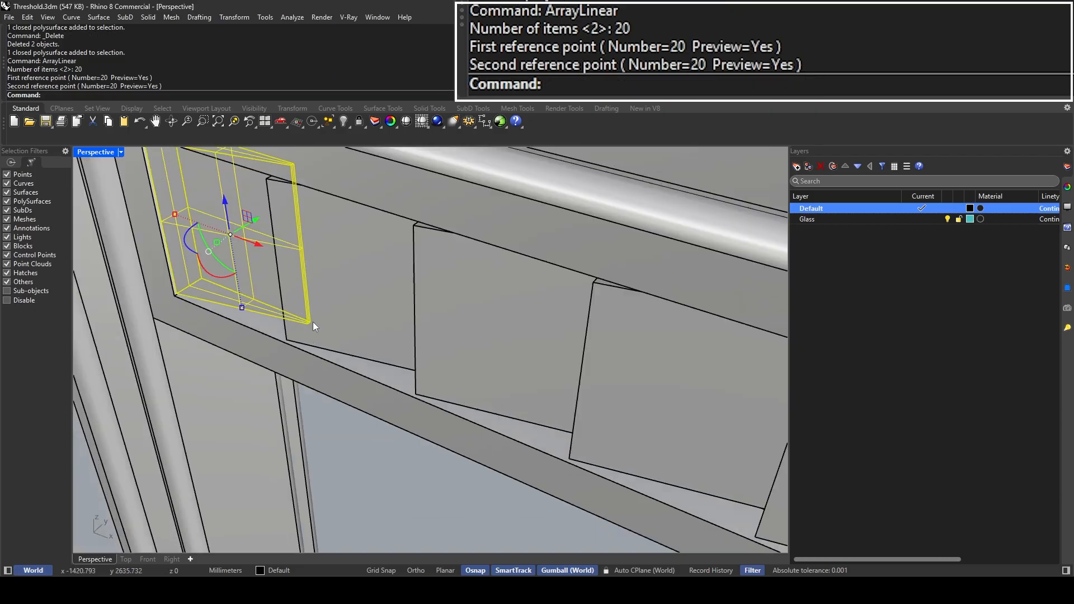
scroll(311, 324, "down", 10)
scroll(434, 393, "up", 3)
right_click_drag(434, 394, 480, 372)
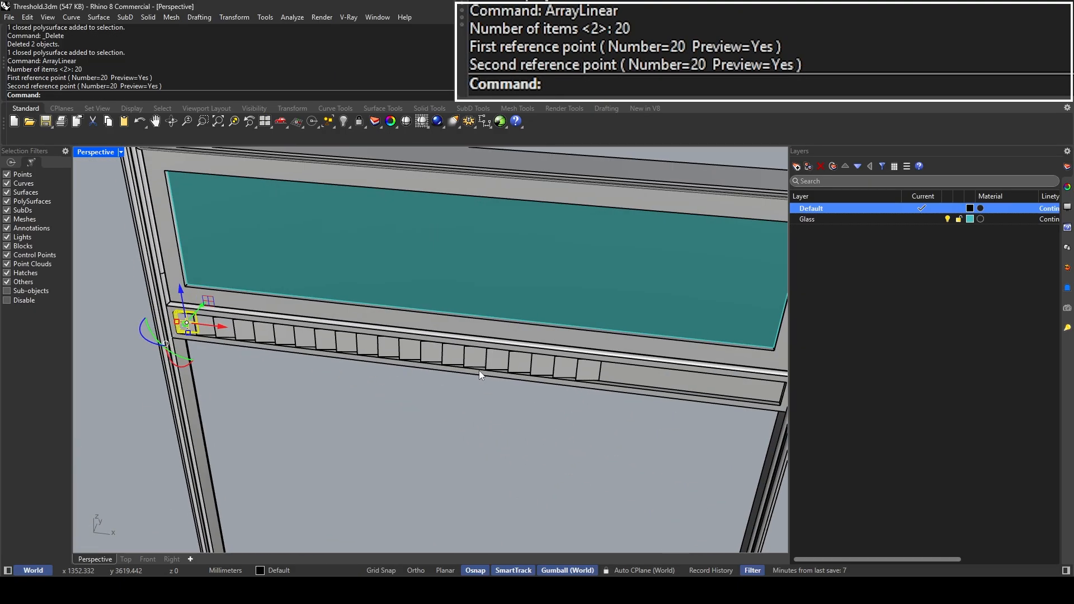
key("Escape")
scroll(475, 367, "up", 5)
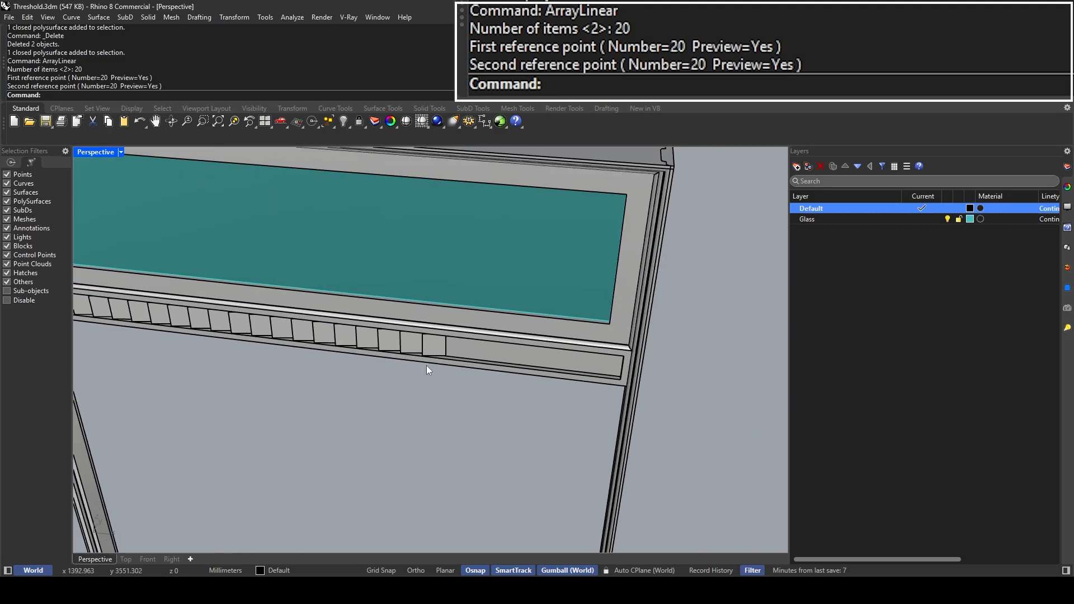
left_click(435, 336)
scroll(414, 352, "up", 3)
key("Return")
scroll(400, 360, "up", 5)
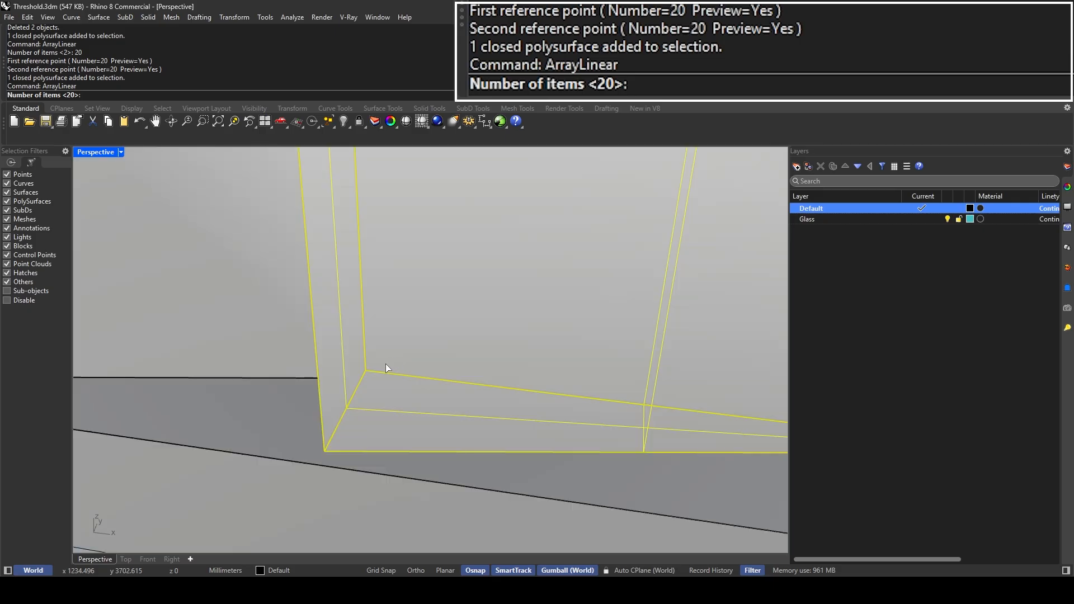
key("Escape")
scroll(389, 356, "down", 10)
scroll(298, 346, "up", 4)
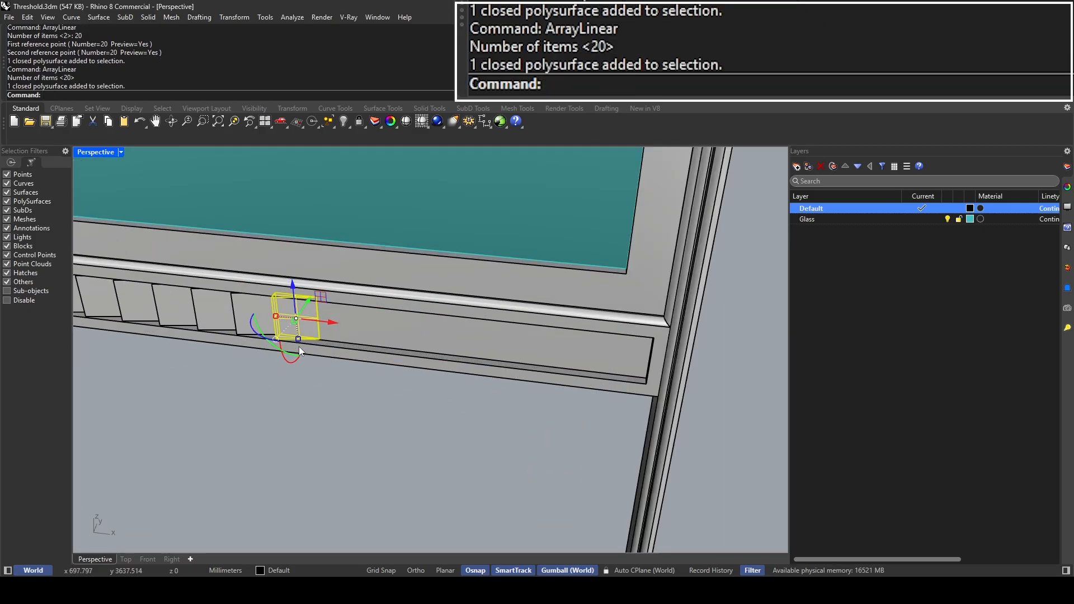
type("Sc")
Step: Array the last flute block in the row linearly with 20 items, using its back lower-left corner and lower-right end as spacing references
left_click(305, 332)
key("Up")
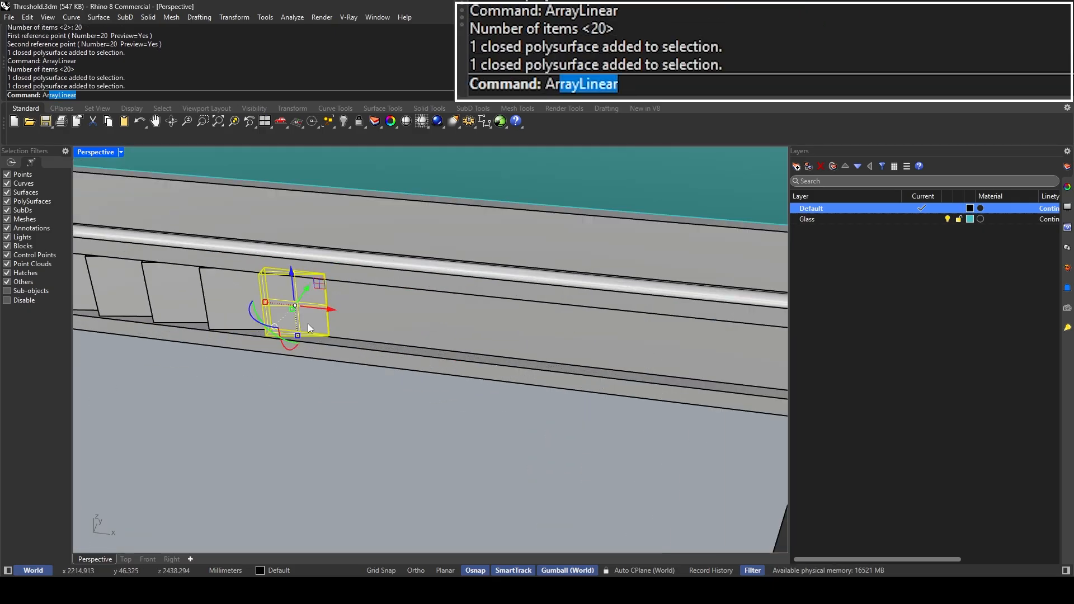
key("Return")
scroll(307, 323, "up", 3)
key("Return")
left_click(255, 332)
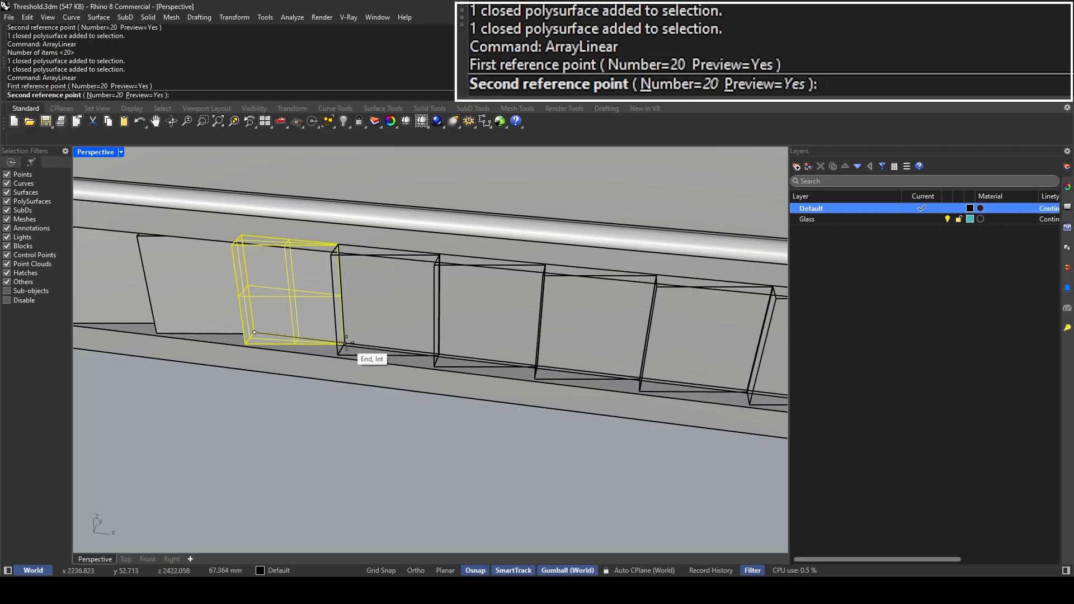
scroll(357, 335, "up", 5)
left_click(329, 345)
scroll(328, 344, "down", 8)
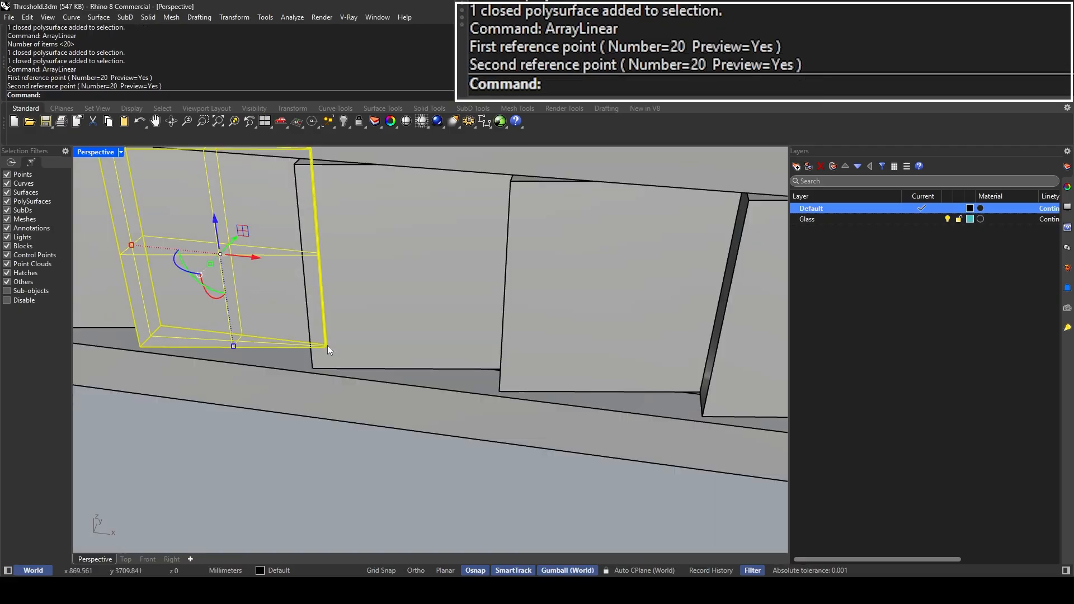
Step: Delete the surplus flute blocks running past the recess's right end, keeping the block that overlaps the recess edge
key("Escape")
left_click_drag(656, 380, 456, 327)
key("Delete")
scroll(444, 346, "up", 3)
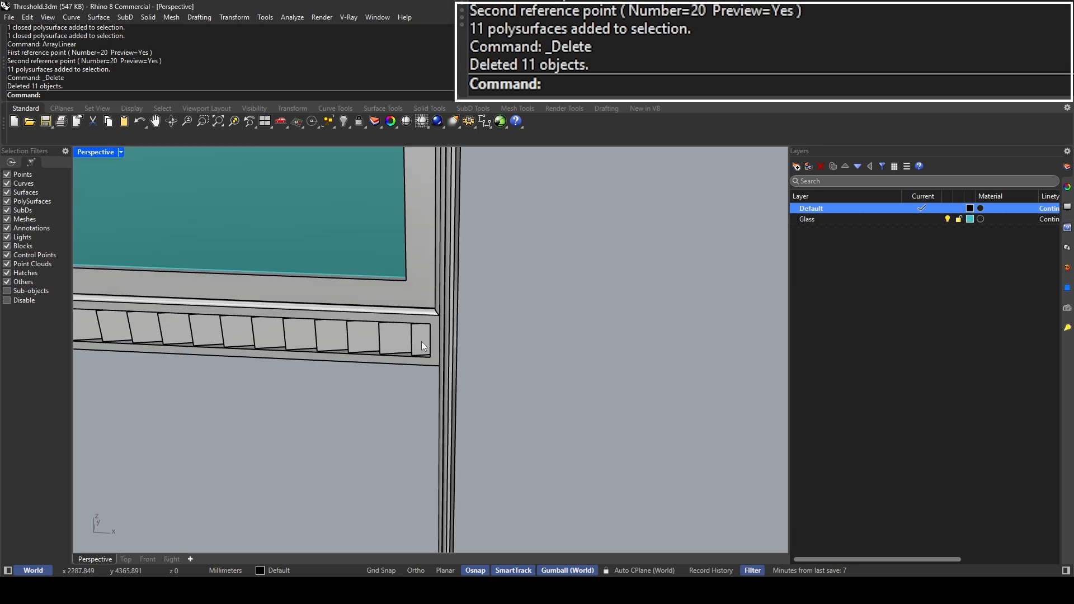
left_click(421, 341)
scroll(546, 340, "down", 6)
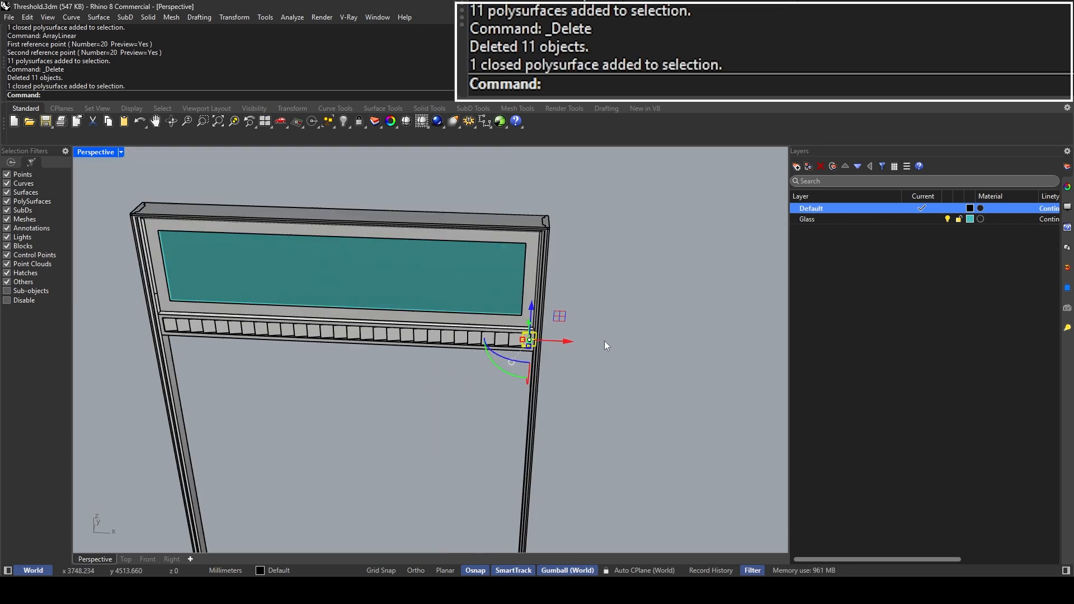
key("Escape")
scroll(547, 357, "up", 4)
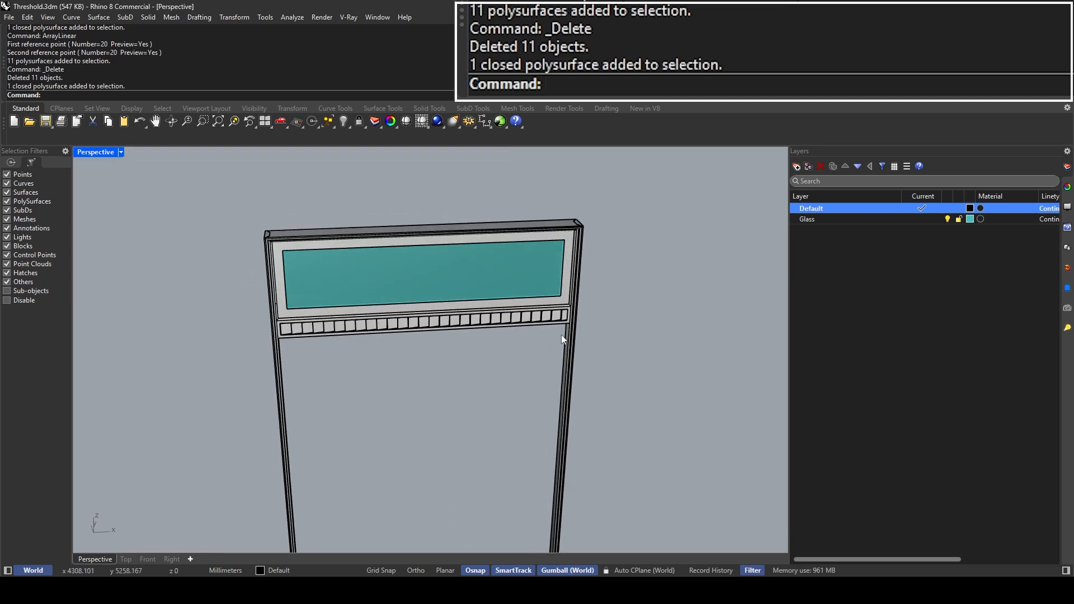
scroll(519, 330, "down", 2)
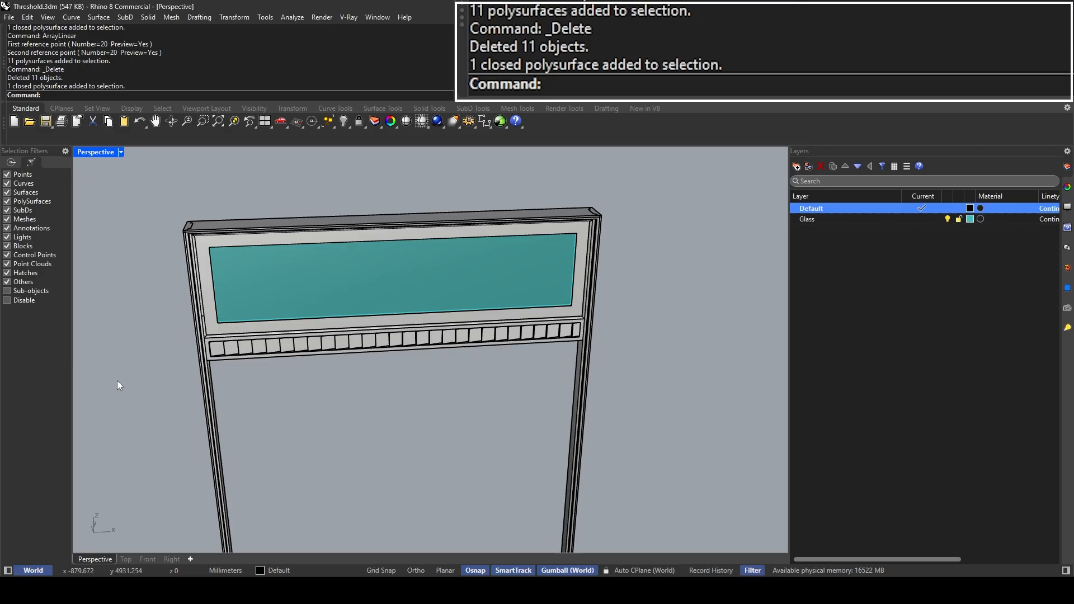
Step: Select the whole row of flute blocks, leaving out the neighbouring extrusion, and inspect its fit at both recess ends
left_click_drag(116, 377, 598, 323)
scroll(565, 334, "up", 5)
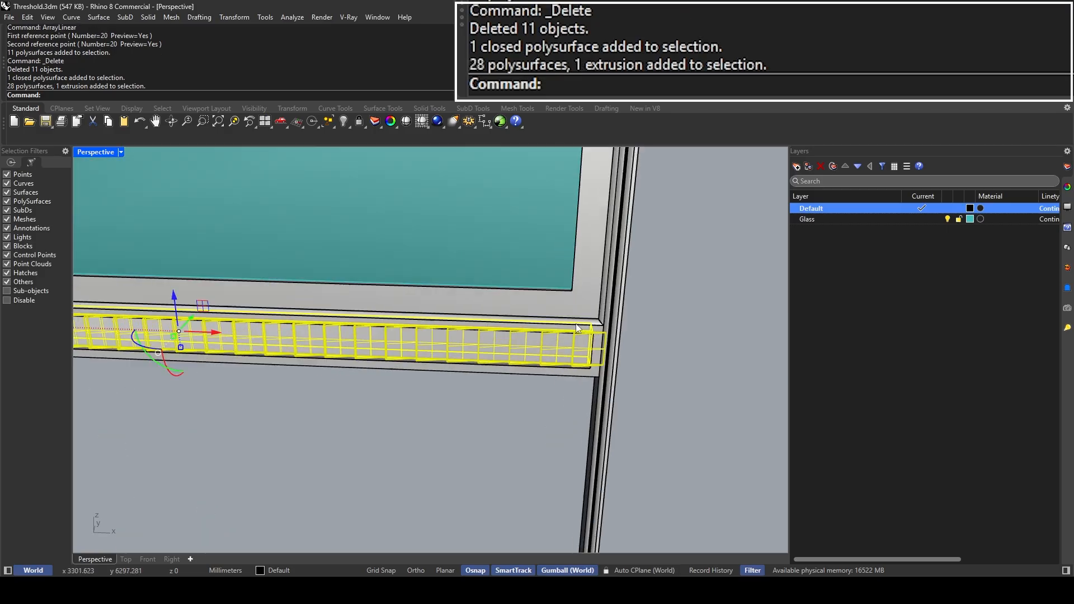
left_click(607, 335, "ctrl")
scroll(606, 330, "down", 3)
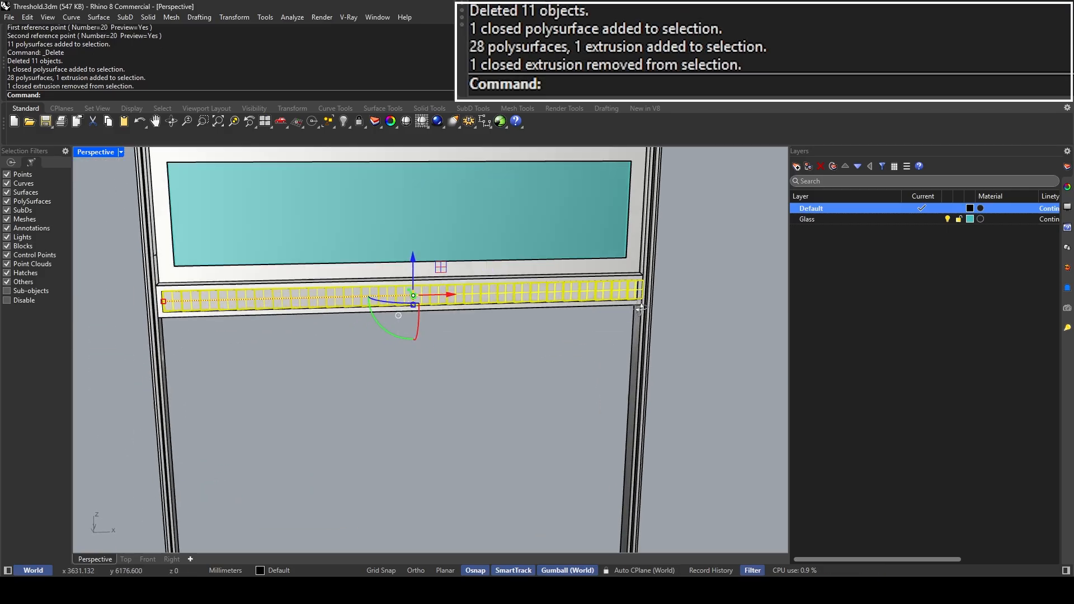
scroll(682, 270, "up", 3)
right_click_drag(640, 308, 590, 305)
scroll(662, 253, "up", 2)
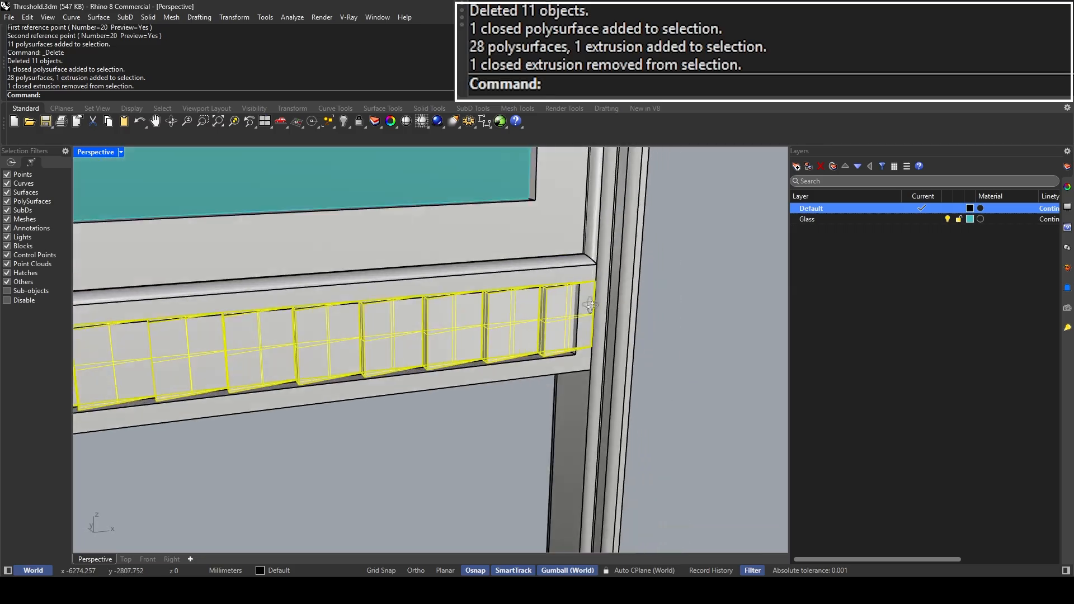
scroll(571, 337, "up", 3)
scroll(576, 384, "down", 10)
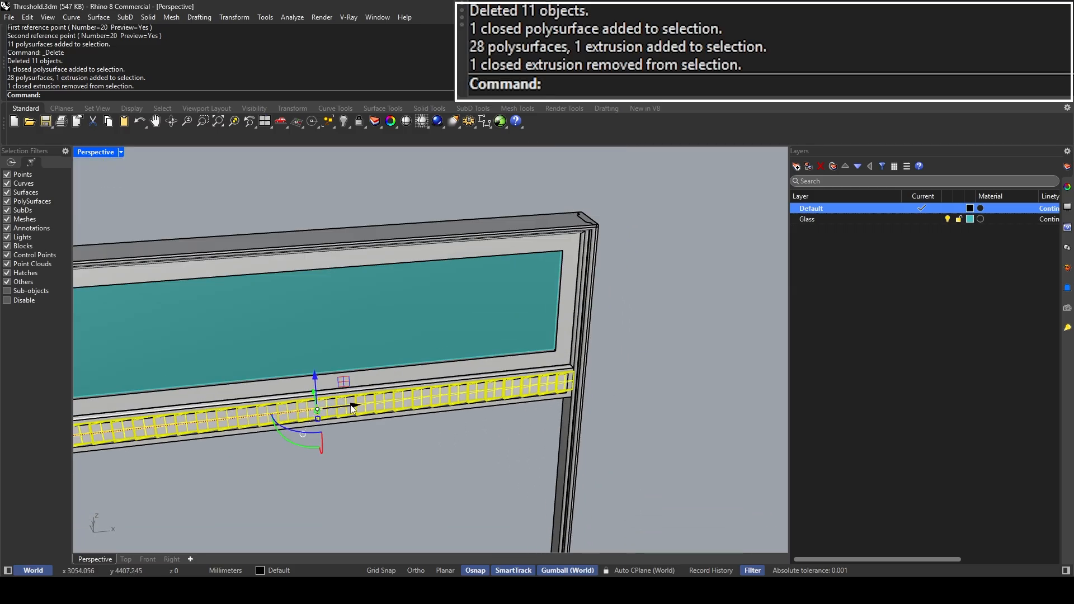
right_click_drag(187, 393, 409, 349, "shift")
scroll(249, 405, "up", 6)
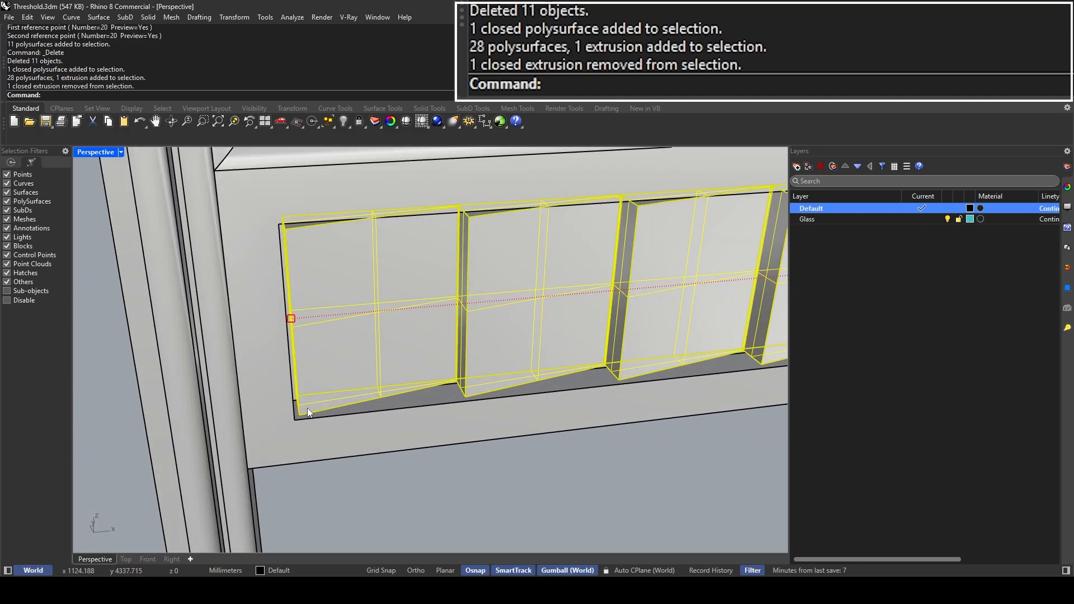
Step: Move the flute row about 2.1 mm from its back lower-left corner to meet the recess's left wall
right_click_drag(307, 408, 297, 388)
type("Move")
key("Return")
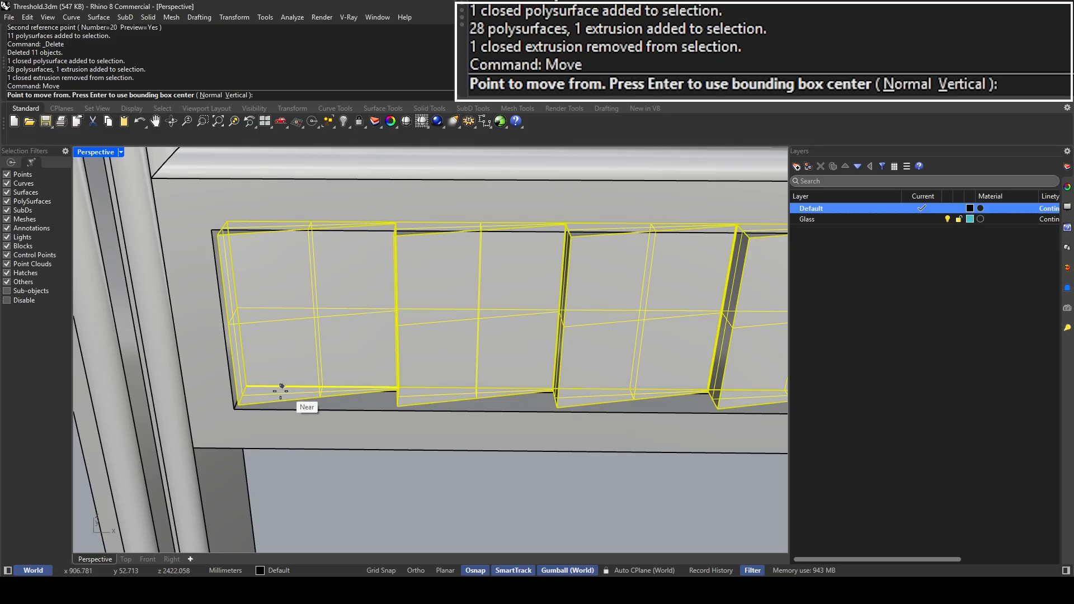
scroll(236, 408, "up", 8)
key("Escape")
key("space")
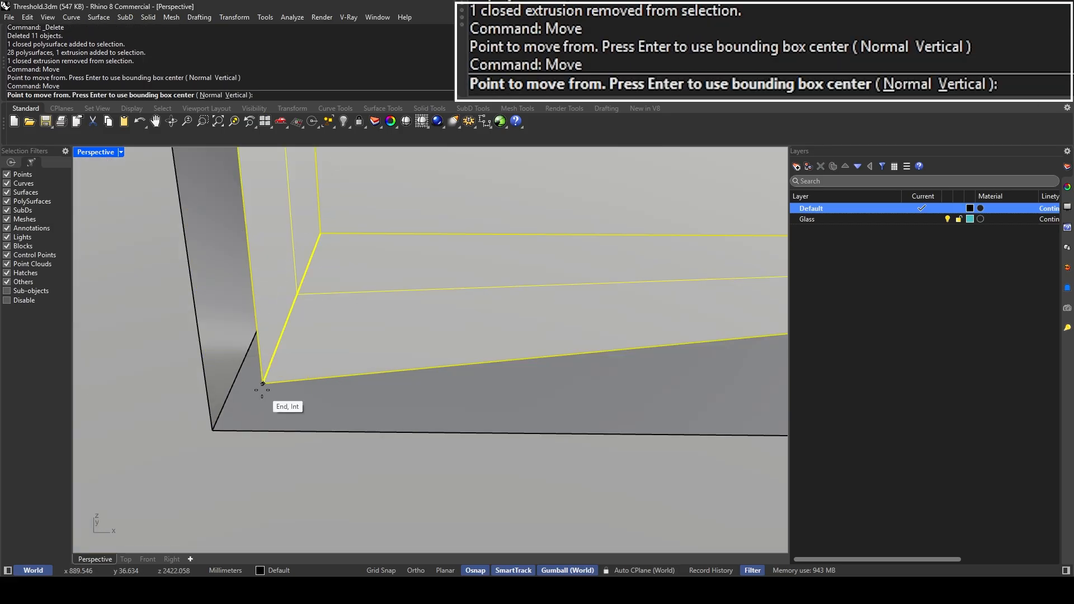
left_click(262, 383)
key("Escape")
key("space")
left_click(321, 234)
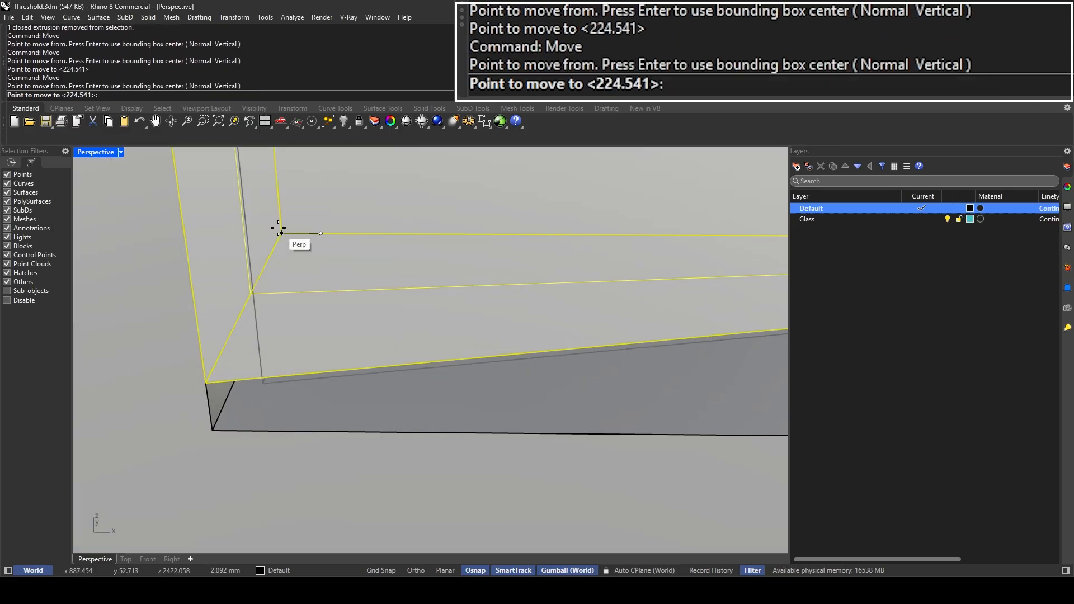
left_click(286, 233)
scroll(294, 279, "down", 8)
Step: Scale the flute row in one direction with Scale1D from its back lower-left corner, fitting its right end to the recess's right edge
type("Scale1D")
key("Return")
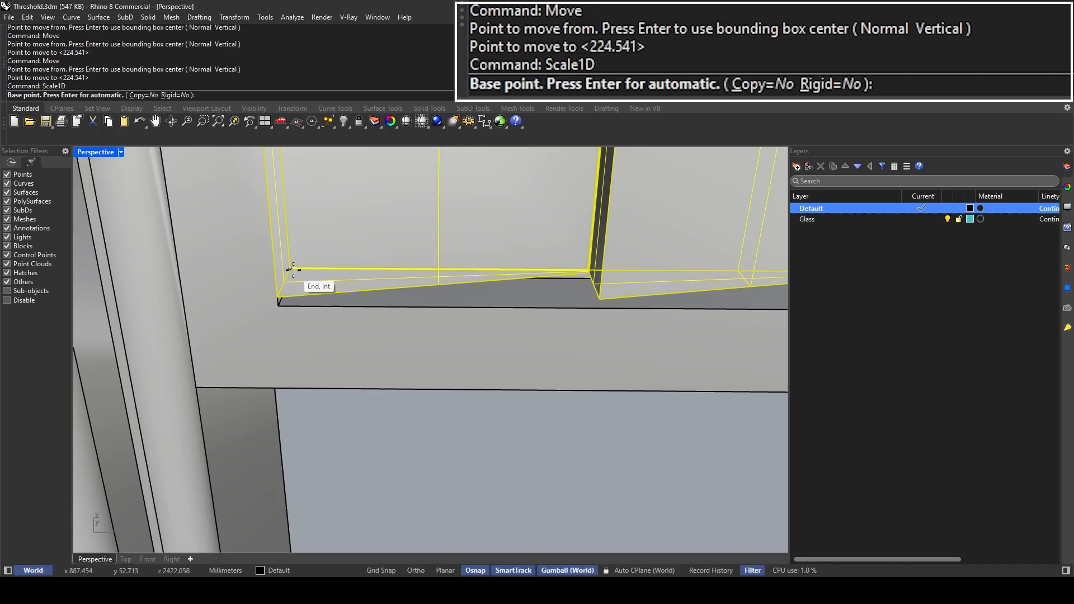
left_click(292, 272)
scroll(293, 273, "down", 12)
right_click_drag(495, 288, 426, 300, "shift")
scroll(513, 307, "up", 10)
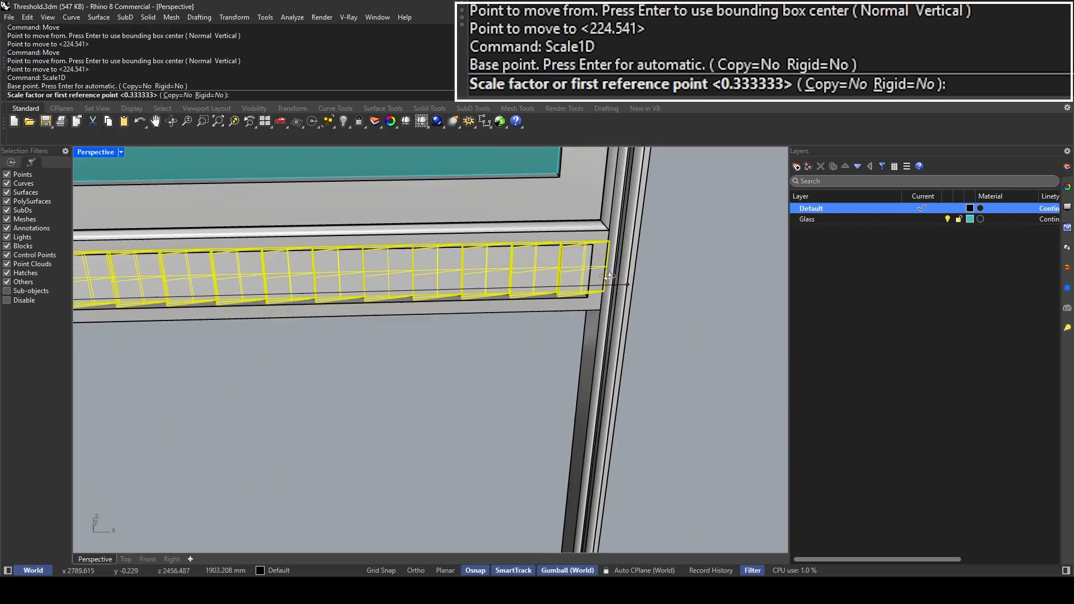
scroll(642, 360, "up", 5)
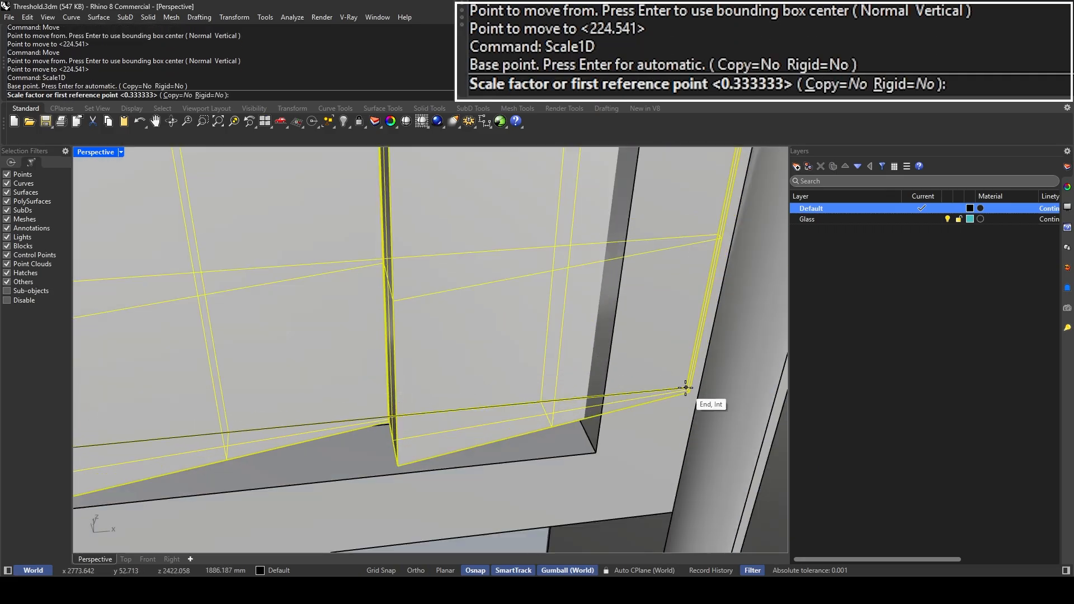
left_click(654, 384)
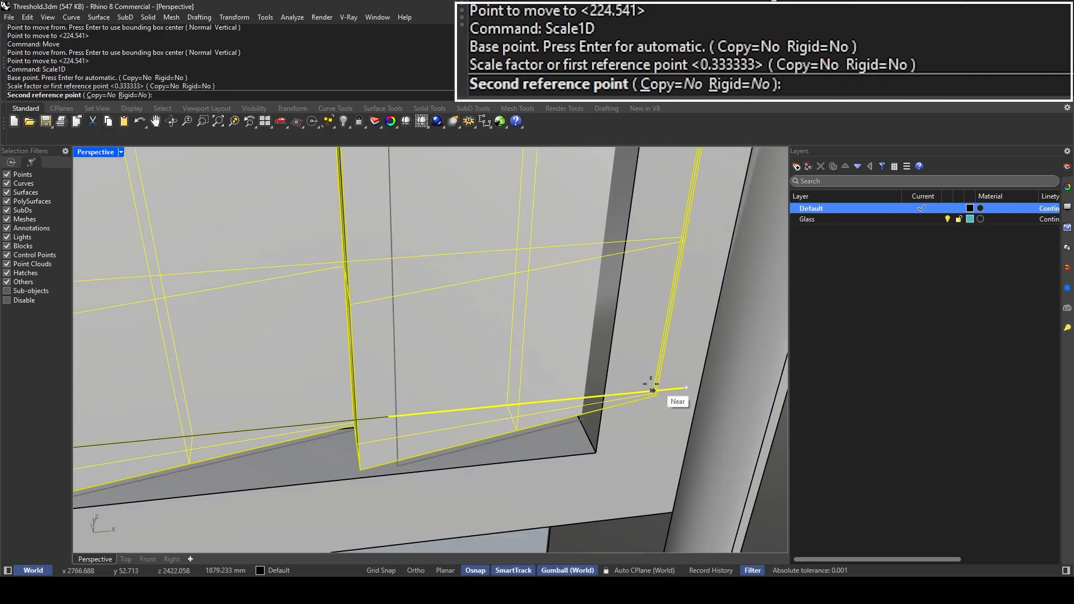
left_click(595, 451)
scroll(660, 459, "down", 5)
scroll(660, 458, "down", 8)
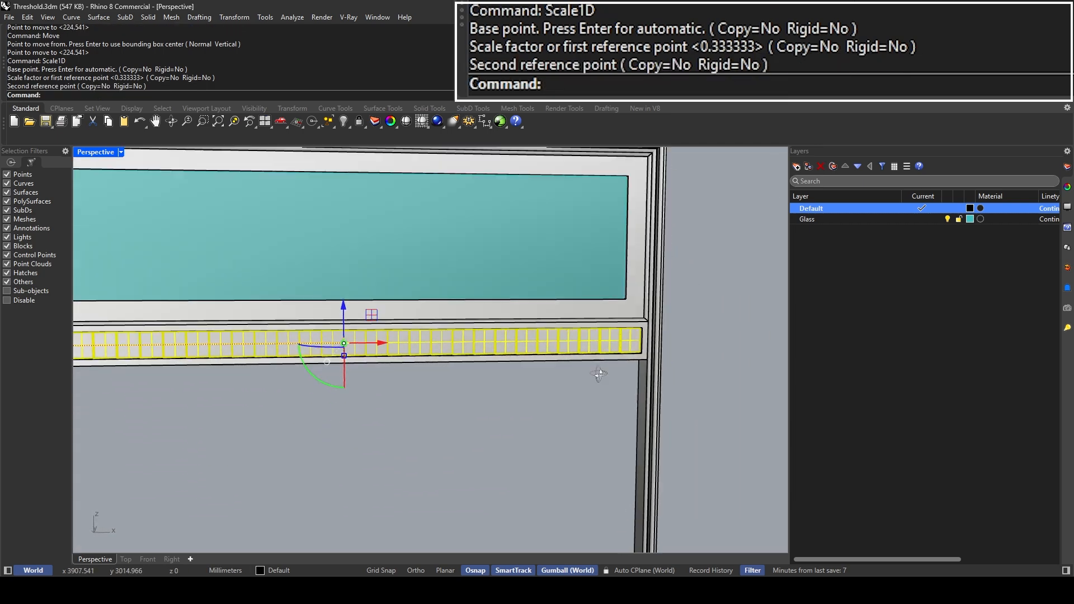
scroll(537, 387, "up", 10)
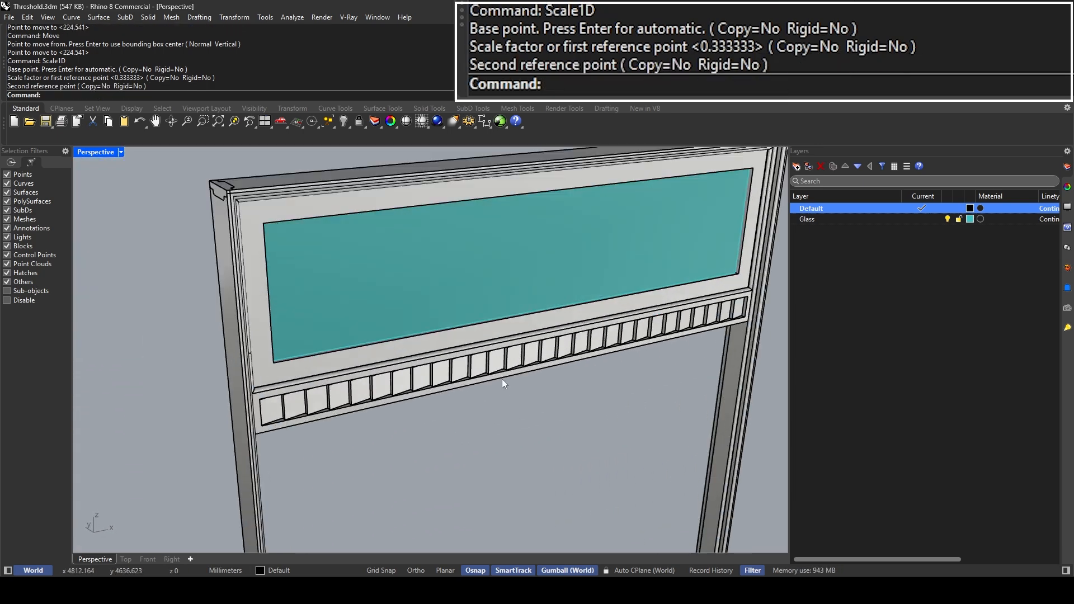
Step: Inspect the fluted rail beneath the transom in Rendered display mode and return the viewport to Shaded
left_click(120, 152)
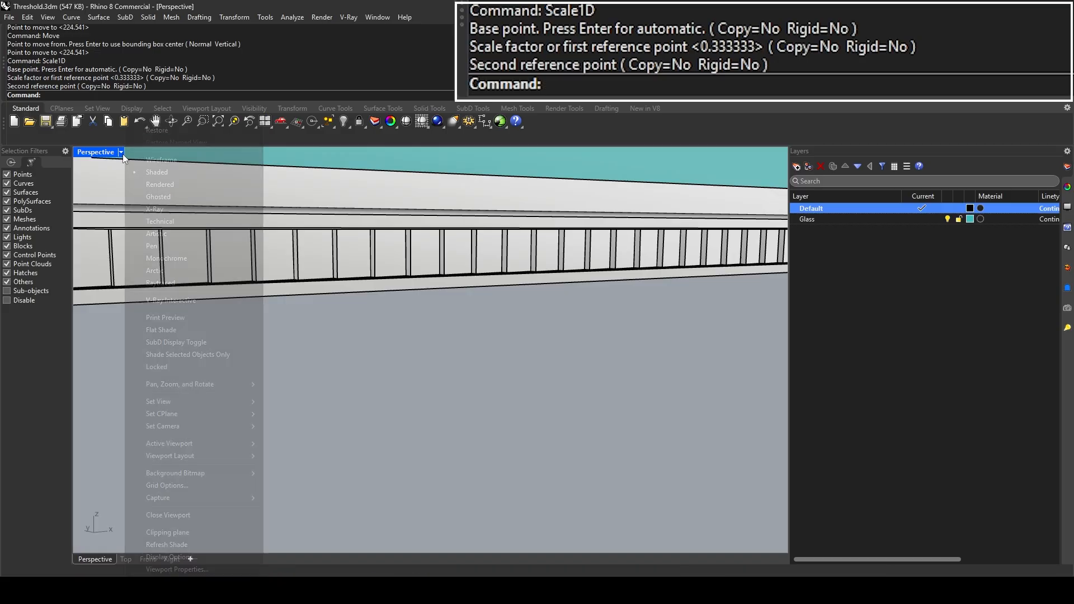
left_click(149, 184)
scroll(392, 300, "down", 4)
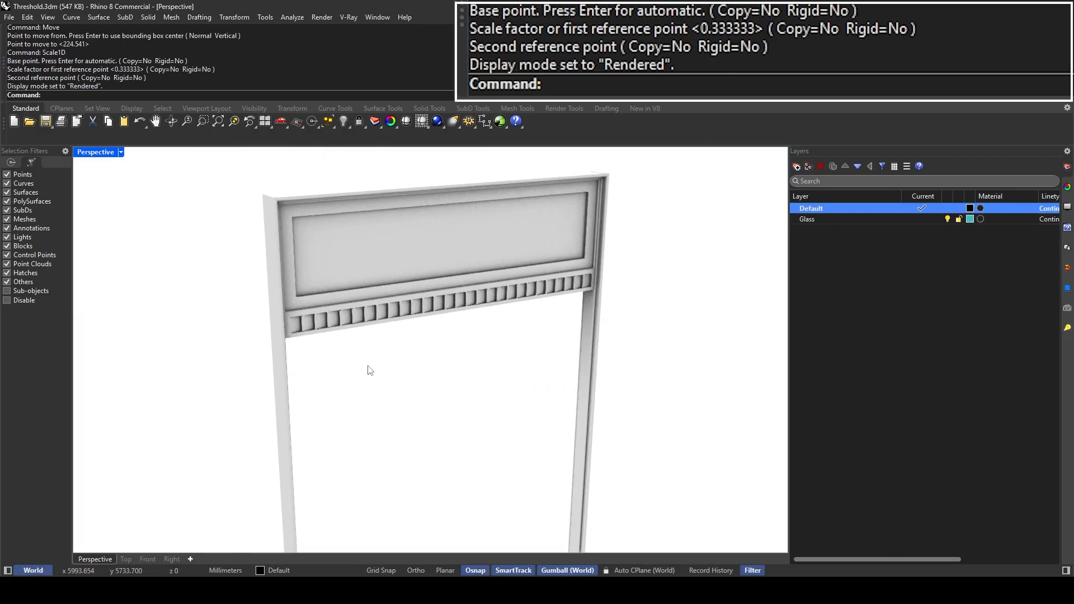
scroll(425, 319, "up", 2)
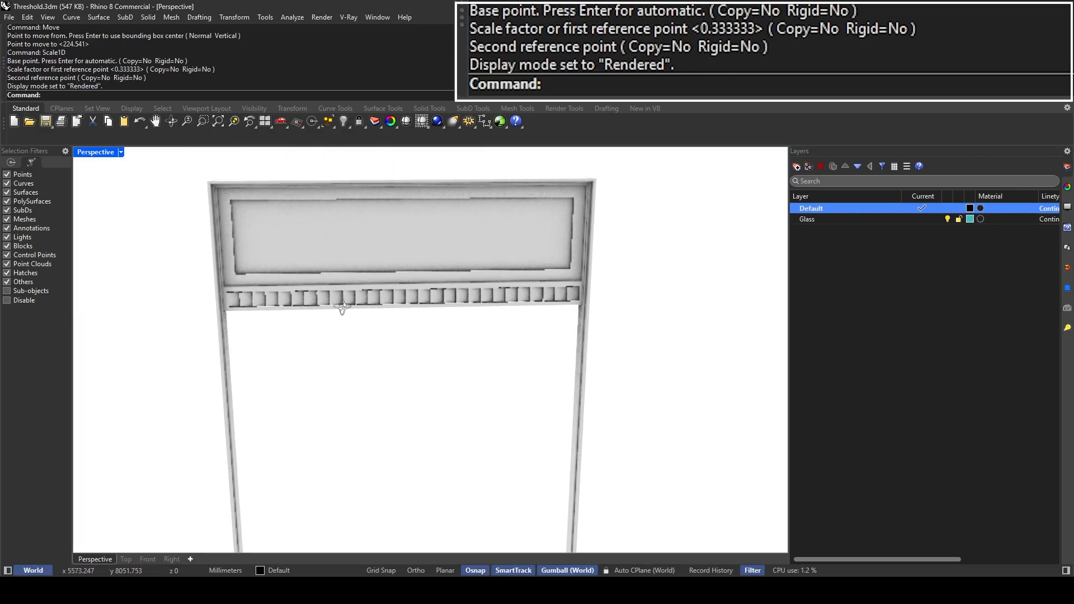
left_click(121, 152)
left_click(148, 172)
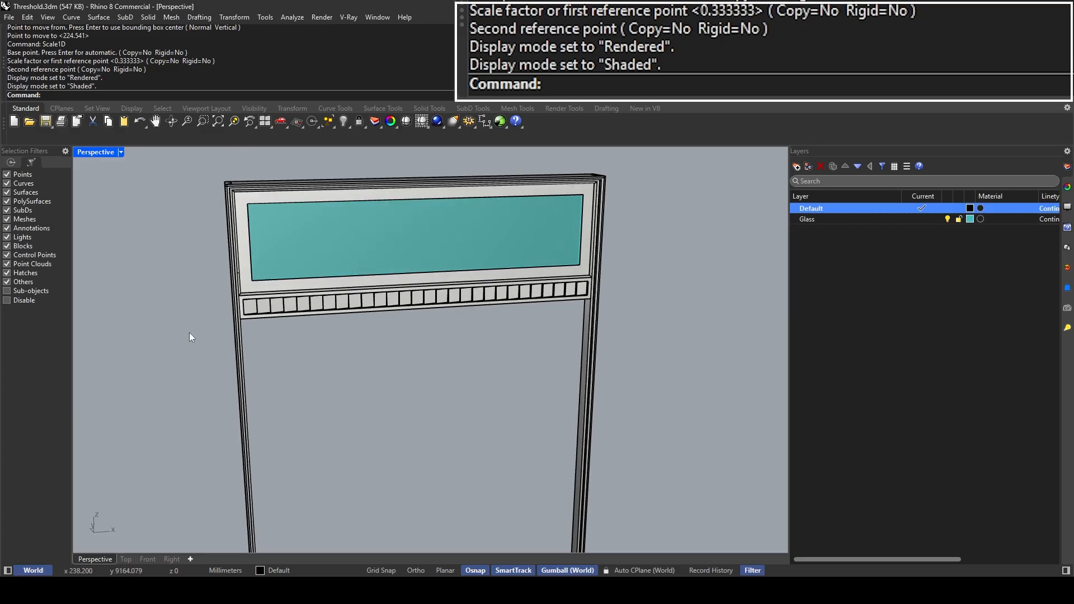
Step: Select all the flute blocks in the recess, leaving out the rail polysurface and the adjoining extrusion
mouse_move(189, 332)
left_mouse_down()
mouse_move(587, 288)
mouse_move(595, 273)
left_mouse_up()
scroll(595, 273, "up", 5)
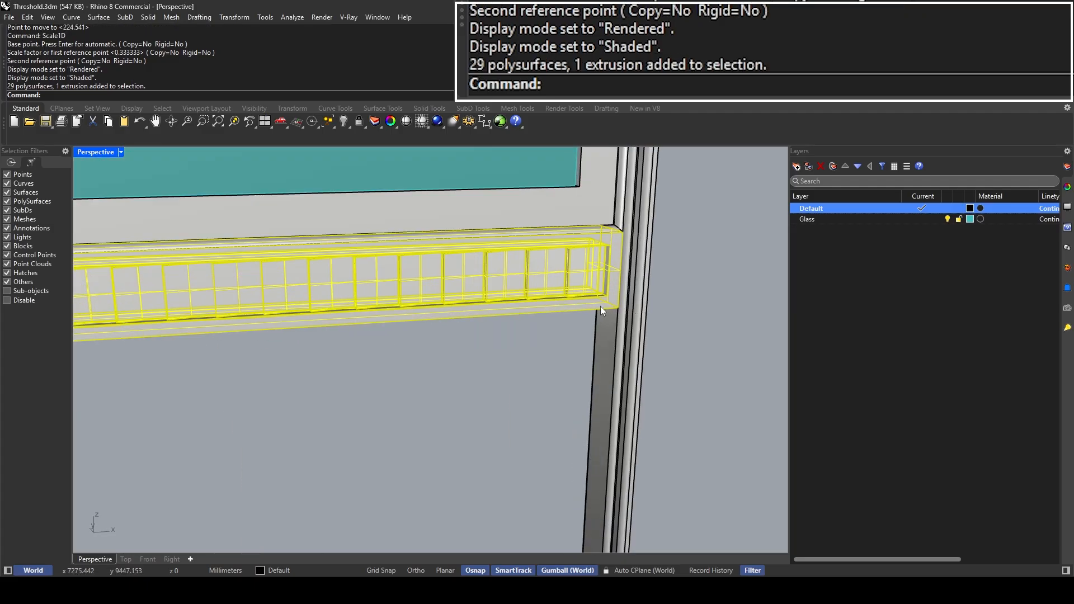
left_click(600, 303, "ctrl")
scroll(621, 297, "up", 1)
scroll(622, 296, "up", 4)
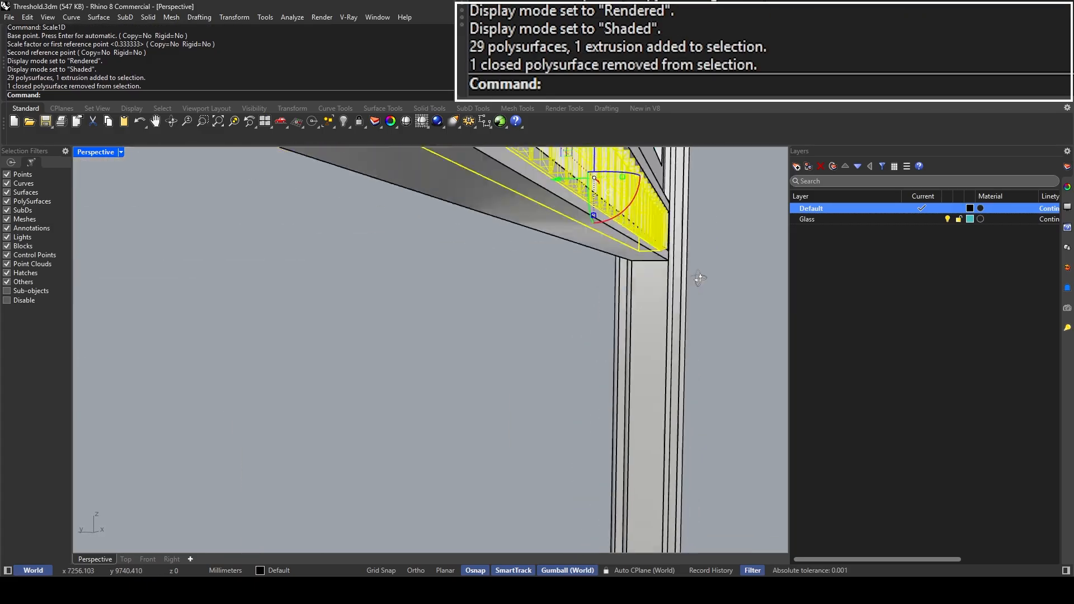
left_click(651, 250, "ctrl")
scroll(617, 246, "up", 3)
scroll(489, 229, "down", 5)
right_click_drag(488, 230, 424, 247)
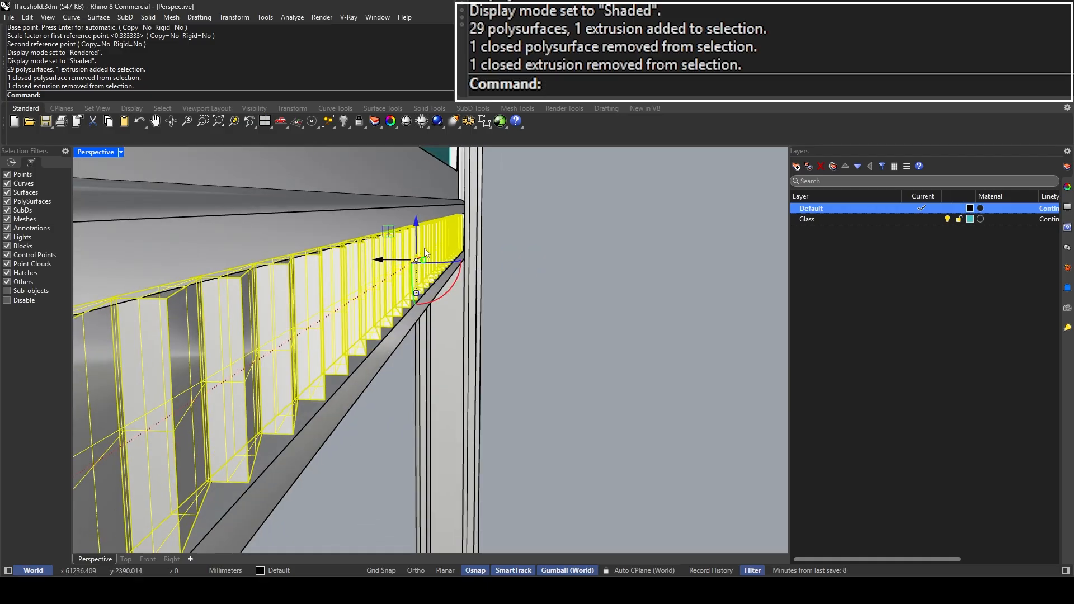
scroll(420, 241, "up", 5)
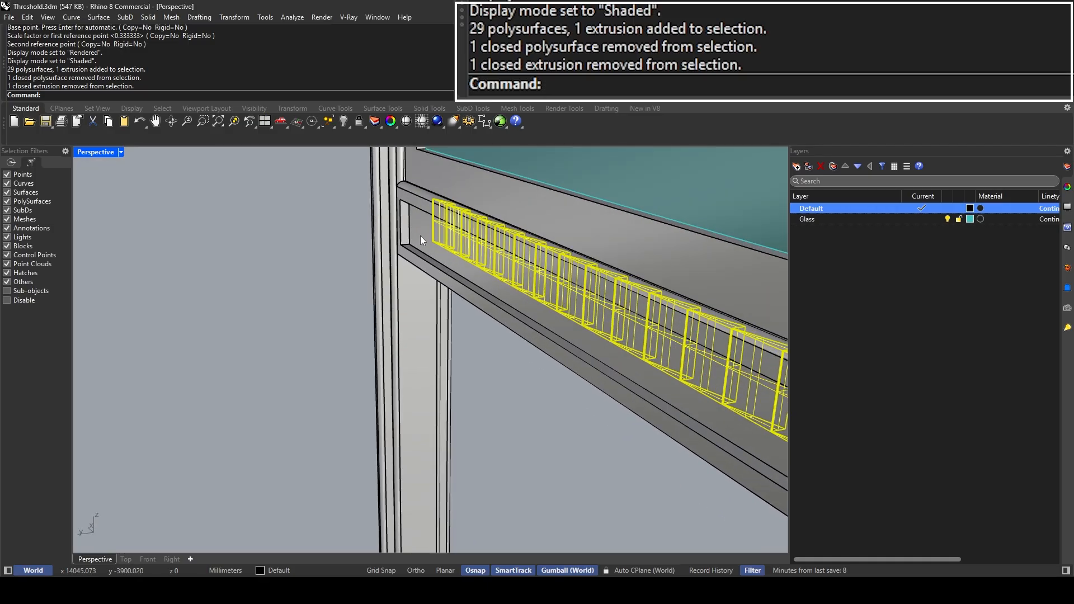
Step: Mirror the selected flute blocks to the rail's other side about the midpoint of the recess's short bottom edge, along the rail's length, using Ghosted display
type("Mirror")
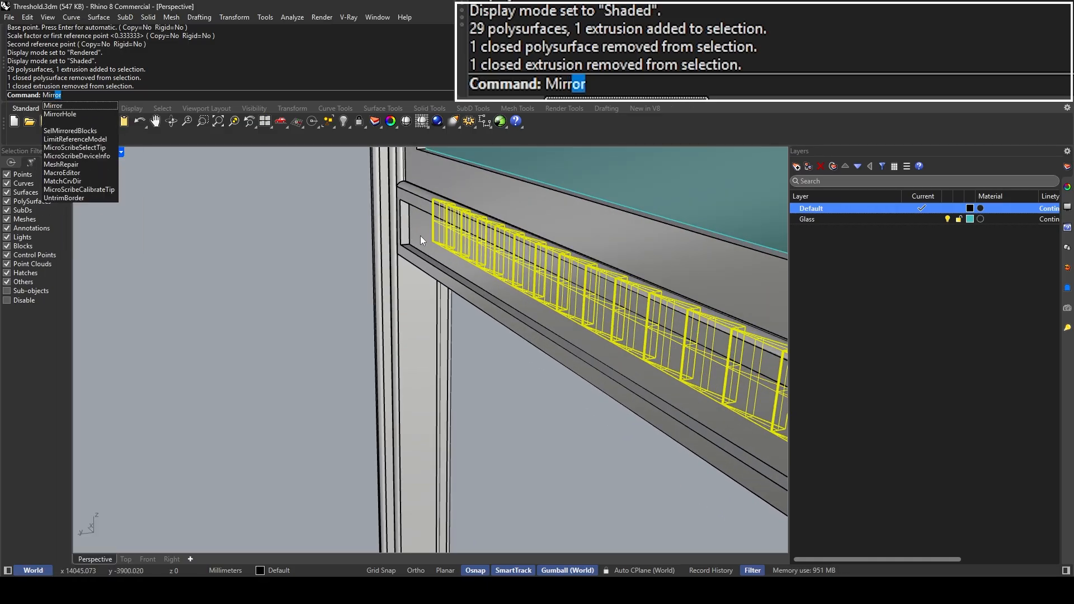
key("Return")
right_click_drag(420, 236, 235, 168, "shift")
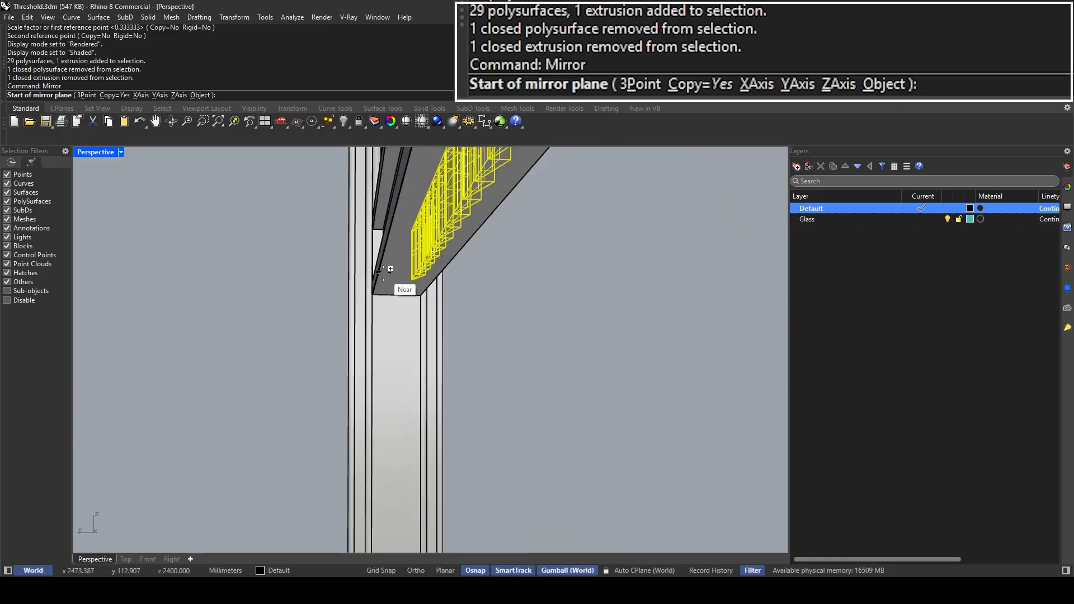
scroll(390, 269, "up", 5)
right_click_drag(148, 171, 359, 247)
scroll(366, 334, "up", 2)
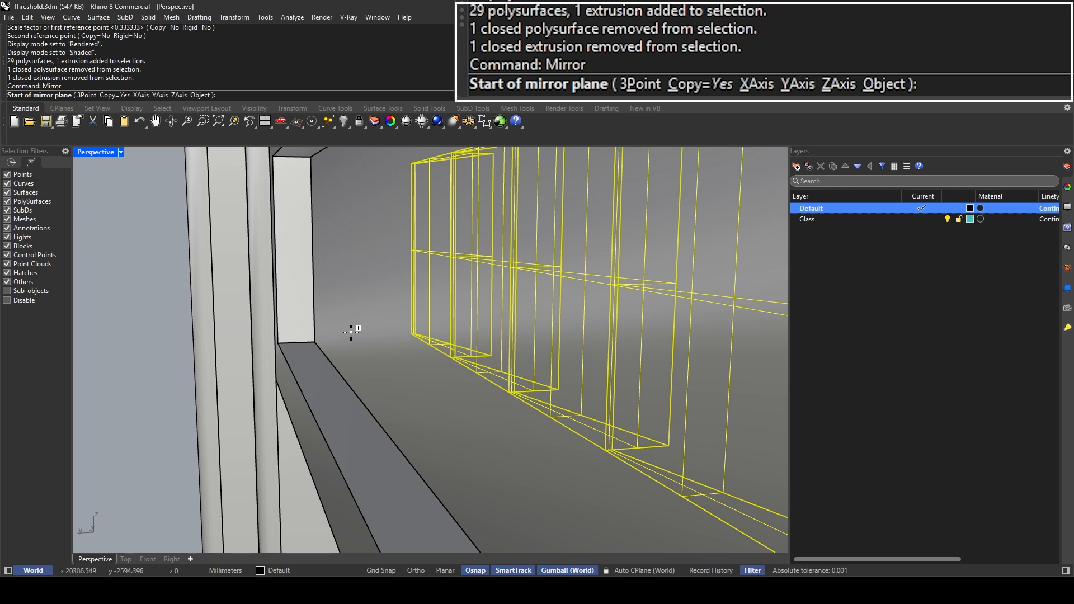
scroll(355, 331, "down", 4)
scroll(352, 333, "up", 3)
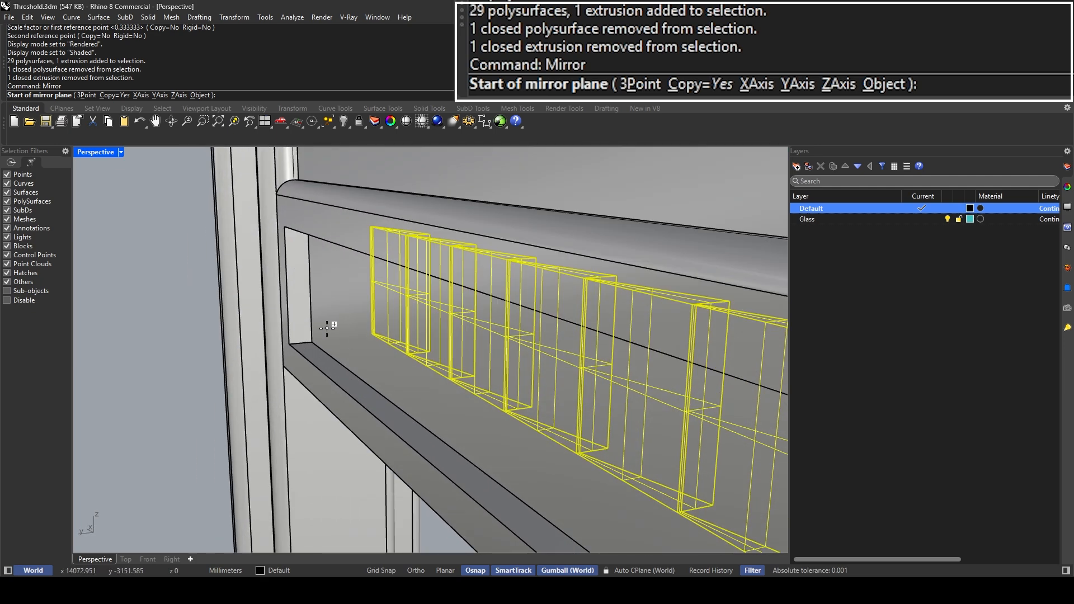
left_click(121, 152)
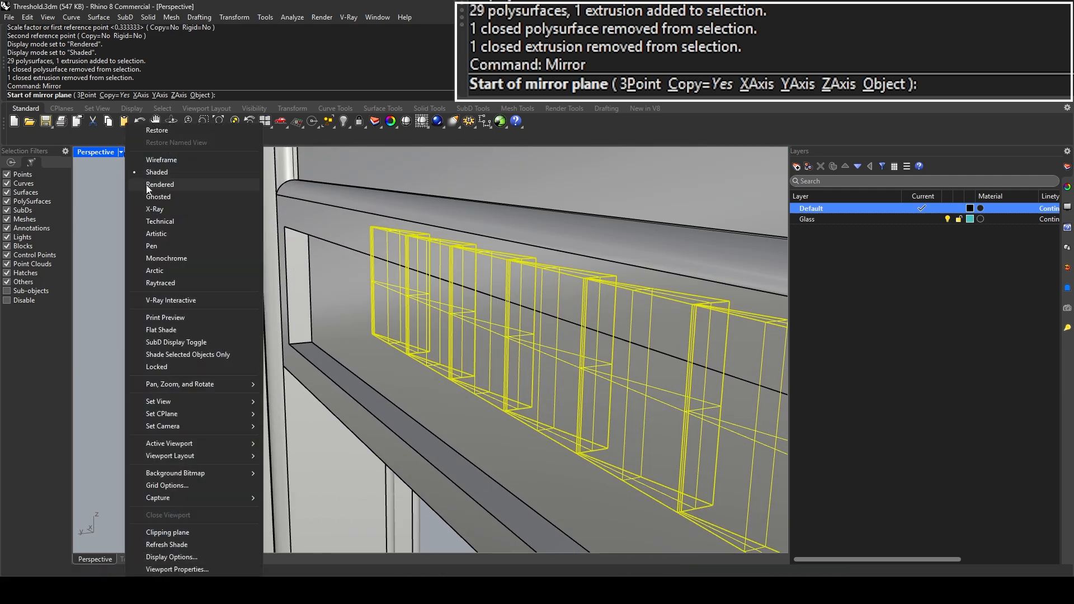
left_click(159, 196)
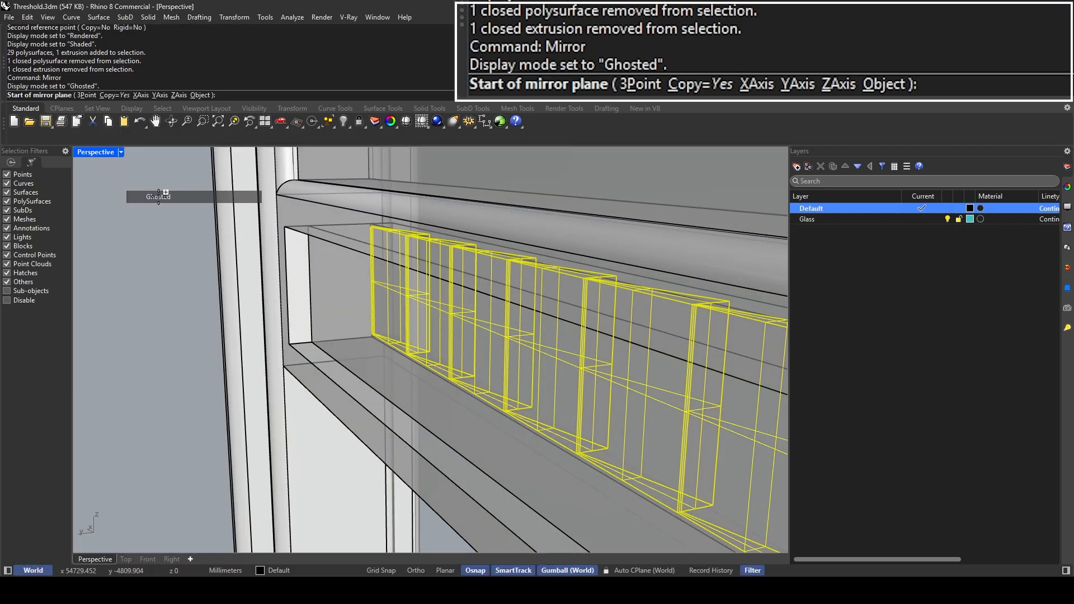
scroll(324, 307, "up", 3)
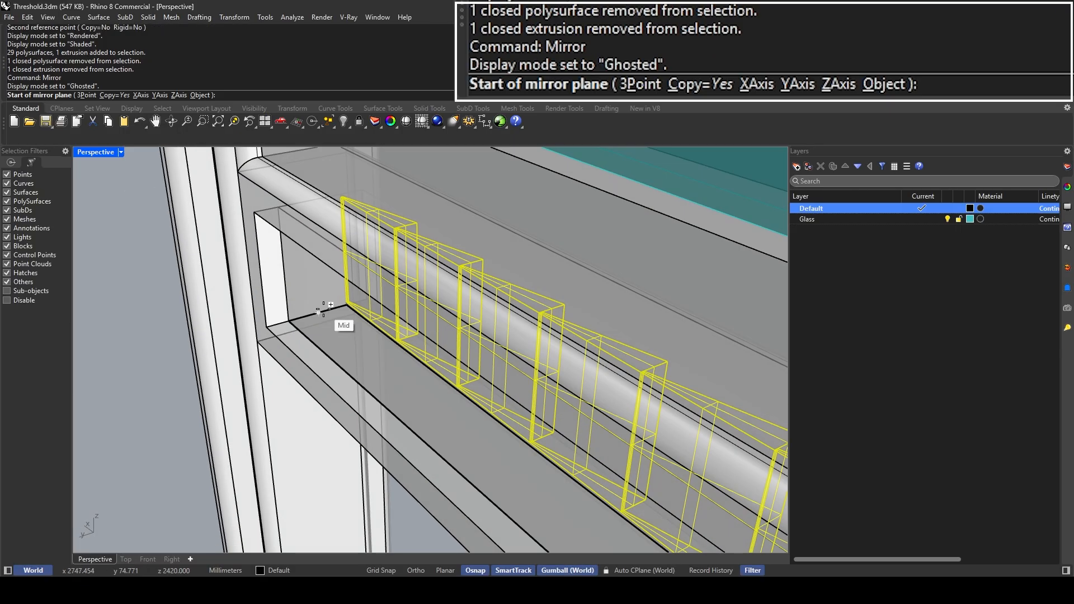
left_click(323, 309)
scroll(280, 274, "down", 3)
scroll(179, 227, "up", 3)
key("F8")
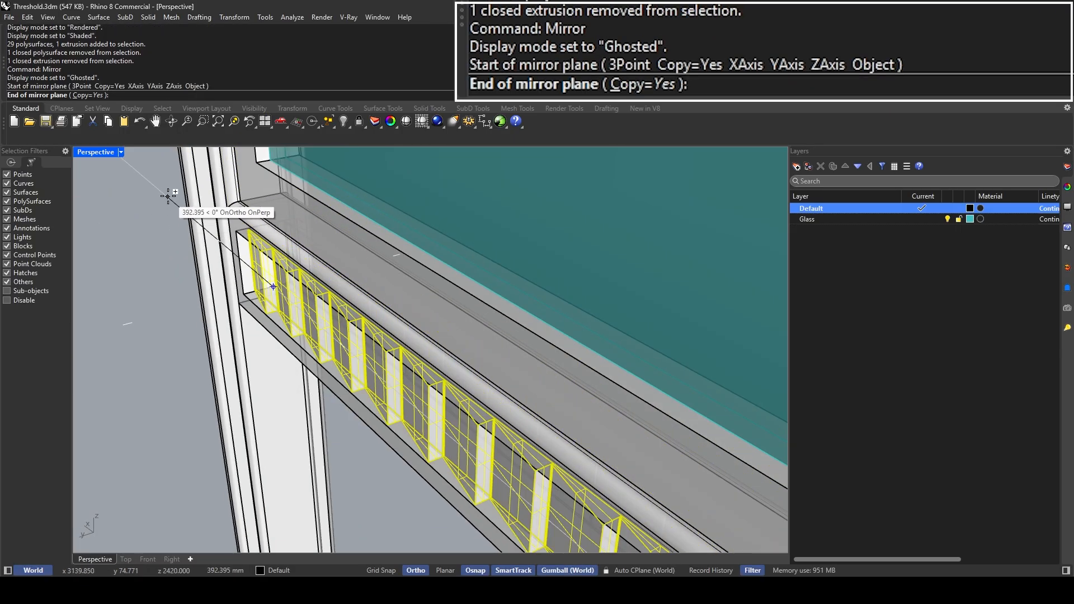
left_click(150, 198)
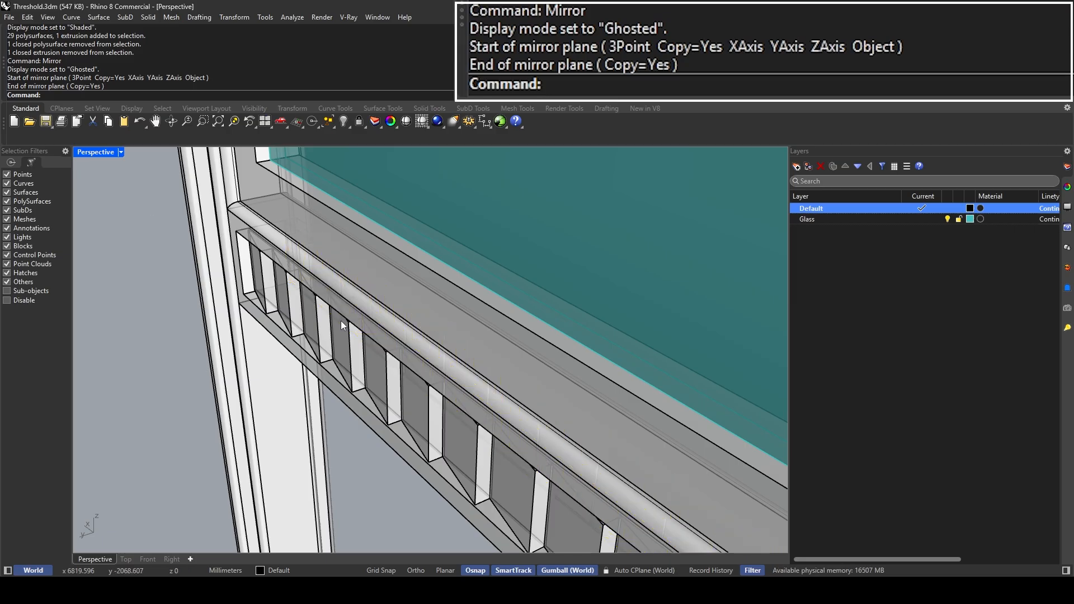
Step: Return the viewport to Shaded display mode, check the mirrored flutes on the rail's other side, and save the file
scroll(341, 324, "down", 5)
right_click_drag(397, 283, 155, 221)
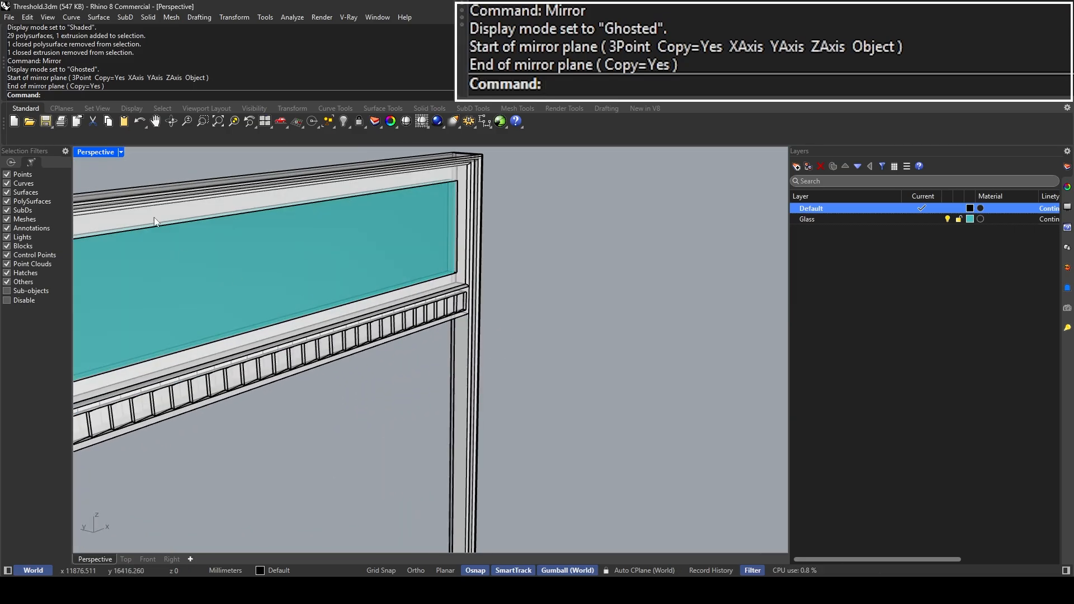
left_click(120, 152)
left_click(149, 182)
right_click_drag(378, 322, 398, 476)
key("ctrl+s")
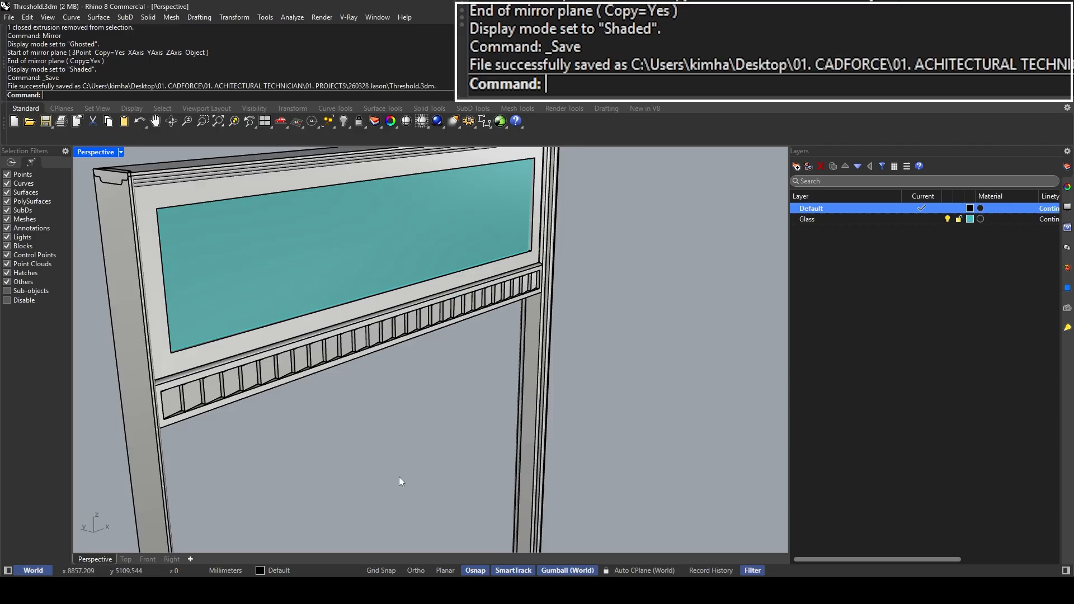
Step: Merge all coplanar faces of the moulding polysurface that runs around the transom frame
scroll(419, 325, "down", 3)
right_click_drag(418, 325, 422, 303)
scroll(420, 302, "down", 3)
scroll(321, 276, "up", 5)
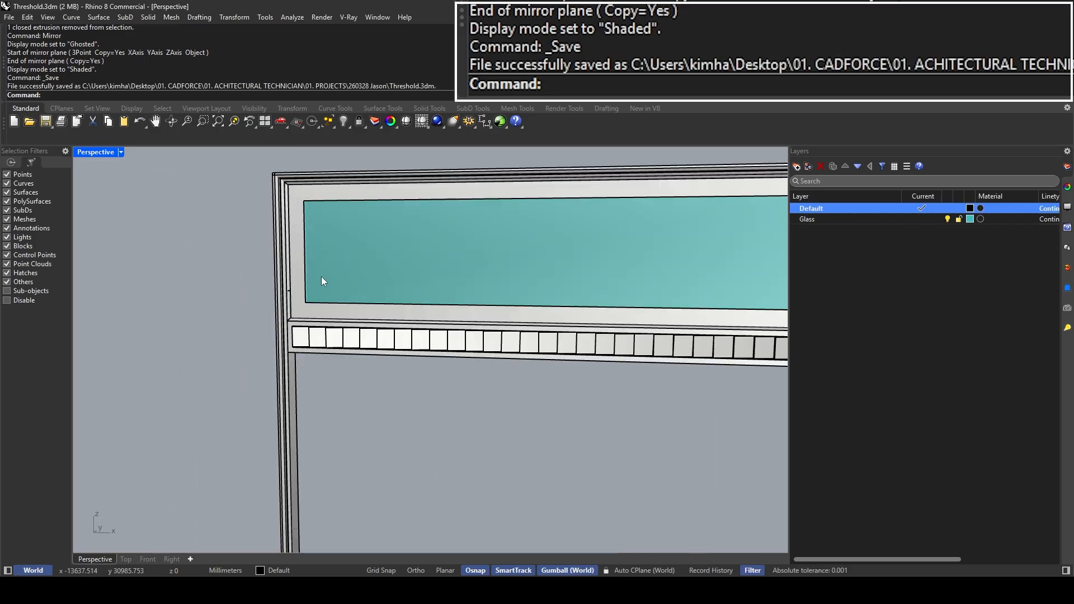
scroll(290, 286, "up", 3)
left_click(289, 302)
left_click(291, 302)
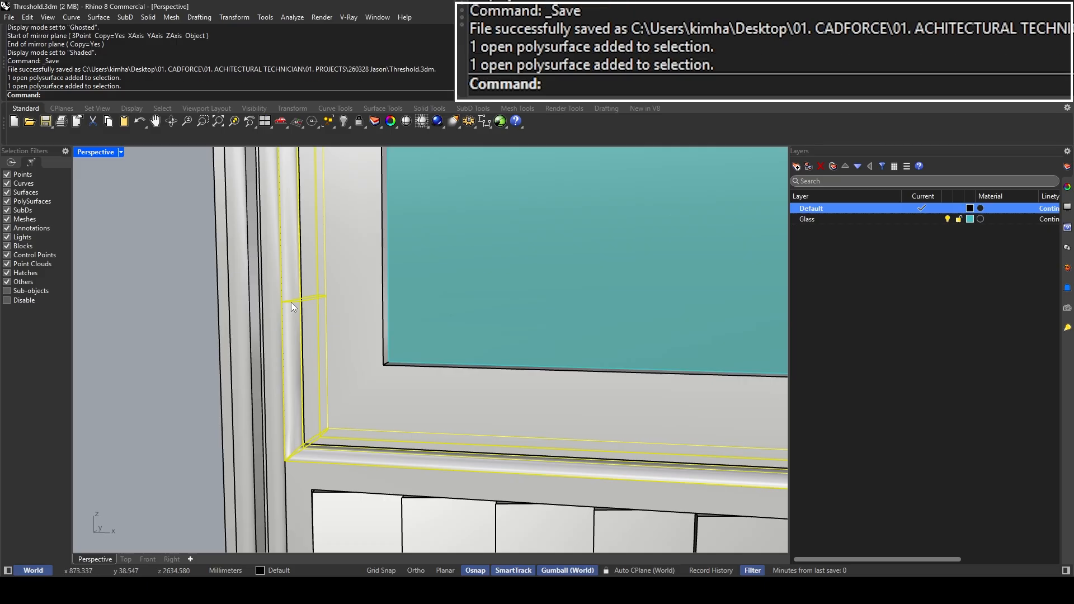
left_click(292, 309)
type("MergeAllCoplanarFaces")
key("Return")
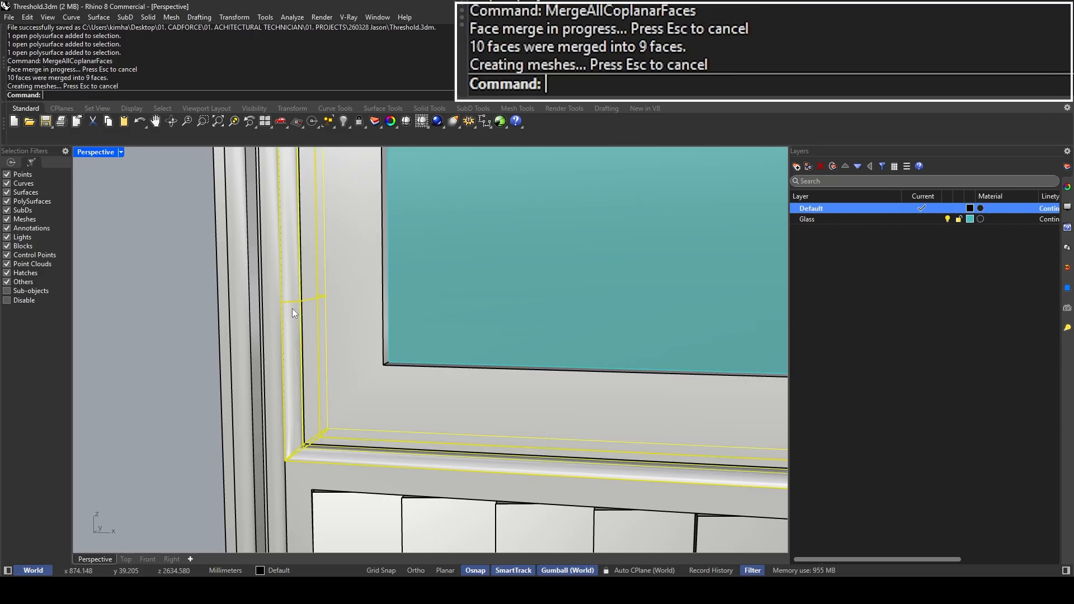
Step: Compare the fluted rail with the reference photo in the Top view, examining the double doors from transom down to floor
scroll(295, 310, "down", 3)
scroll(296, 307, "down", 5)
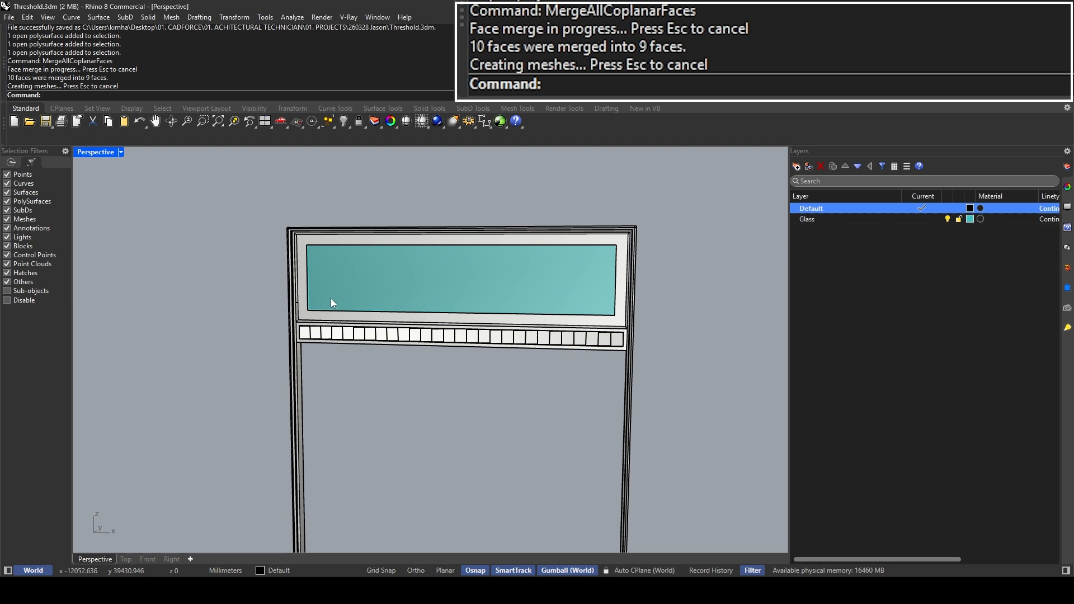
scroll(398, 337, "up", 5)
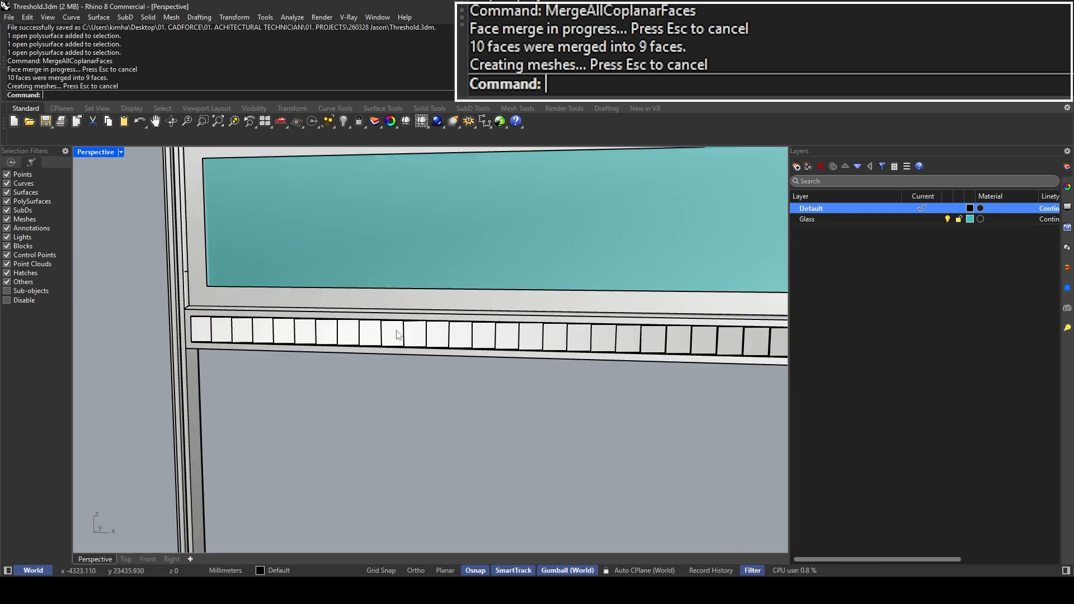
right_click_drag(398, 337, 469, 340)
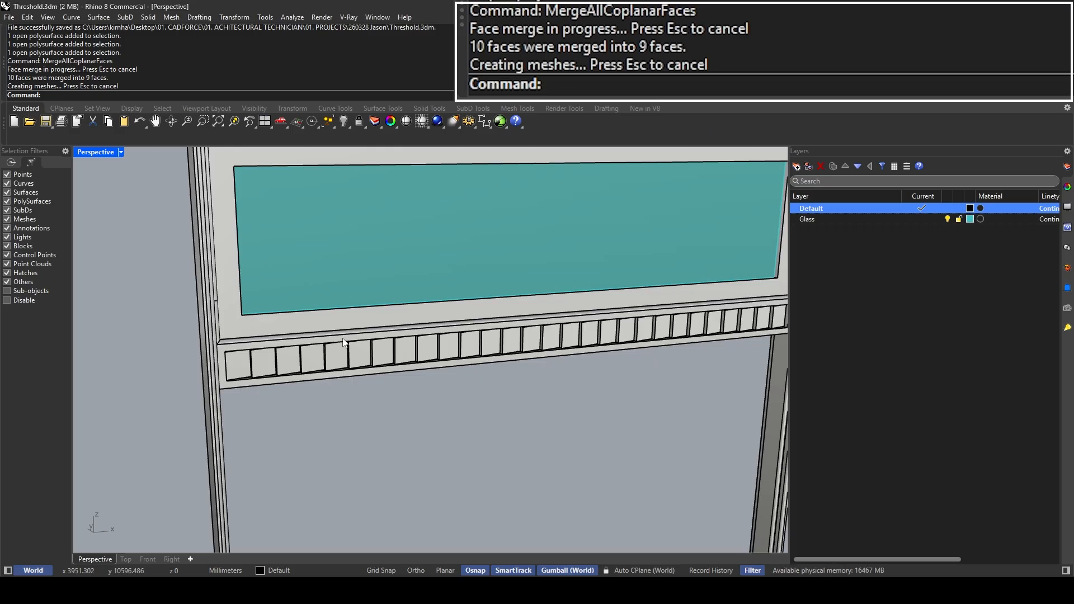
double_click(84, 153)
double_click(79, 152)
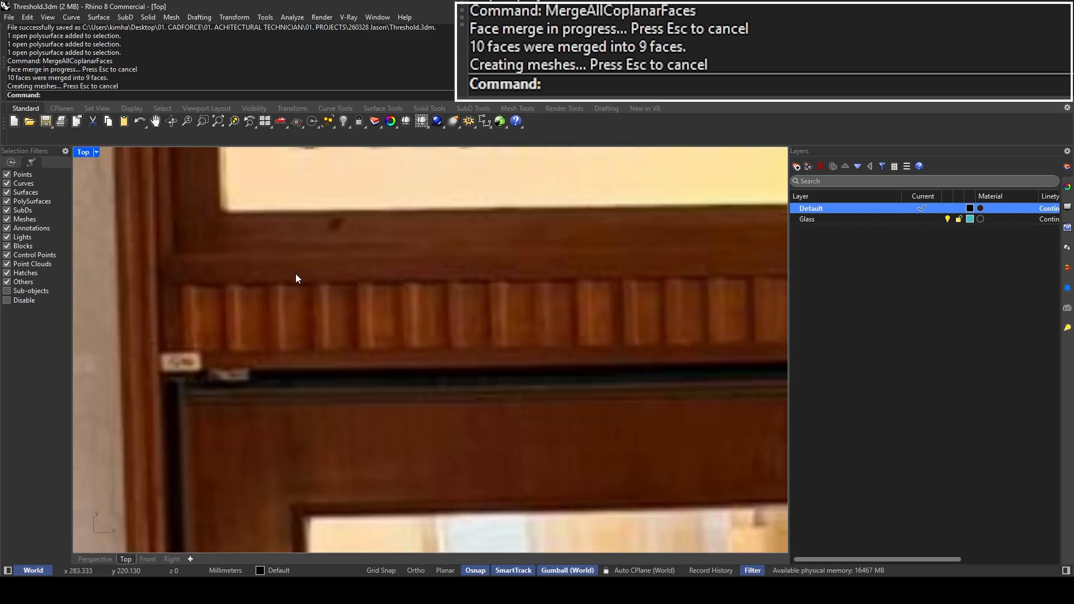
scroll(293, 273, "down", 4)
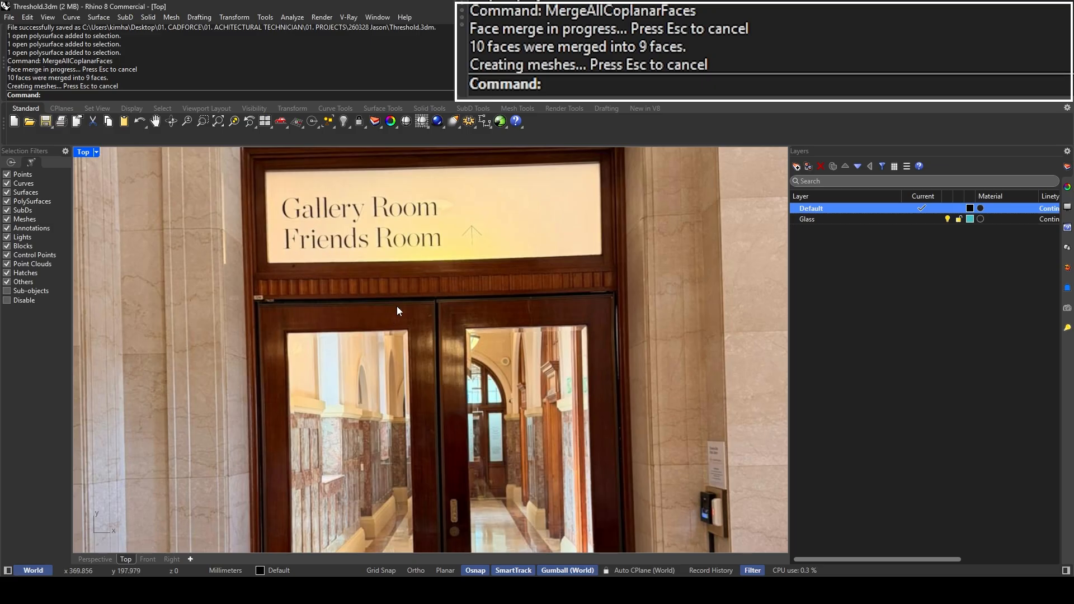
scroll(397, 306, "down", 3)
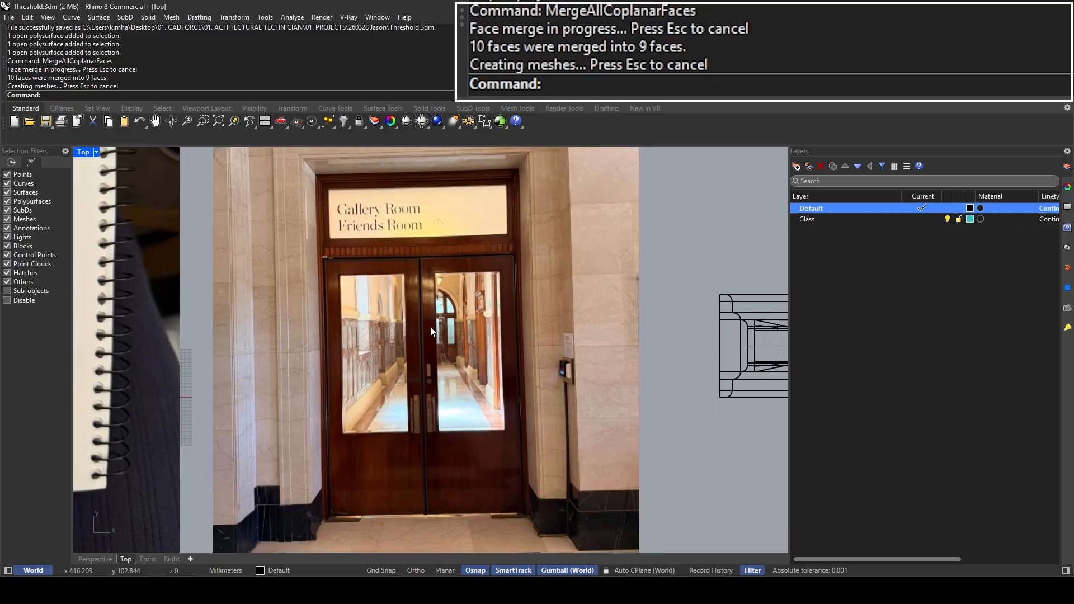
scroll(427, 457, "up", 5)
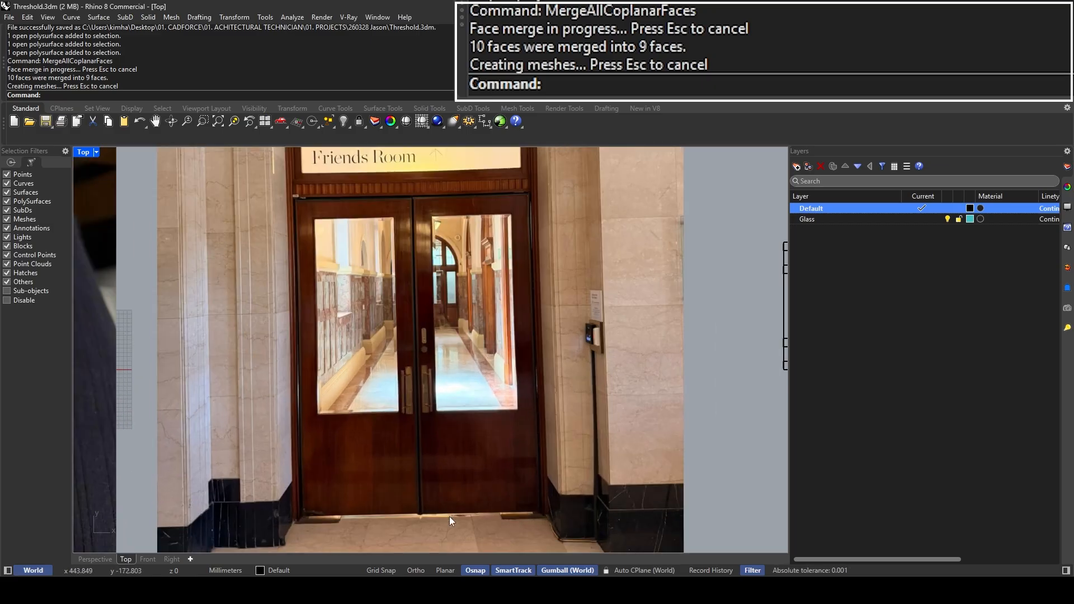
scroll(392, 280, "up", 2)
scroll(337, 337, "down", 3)
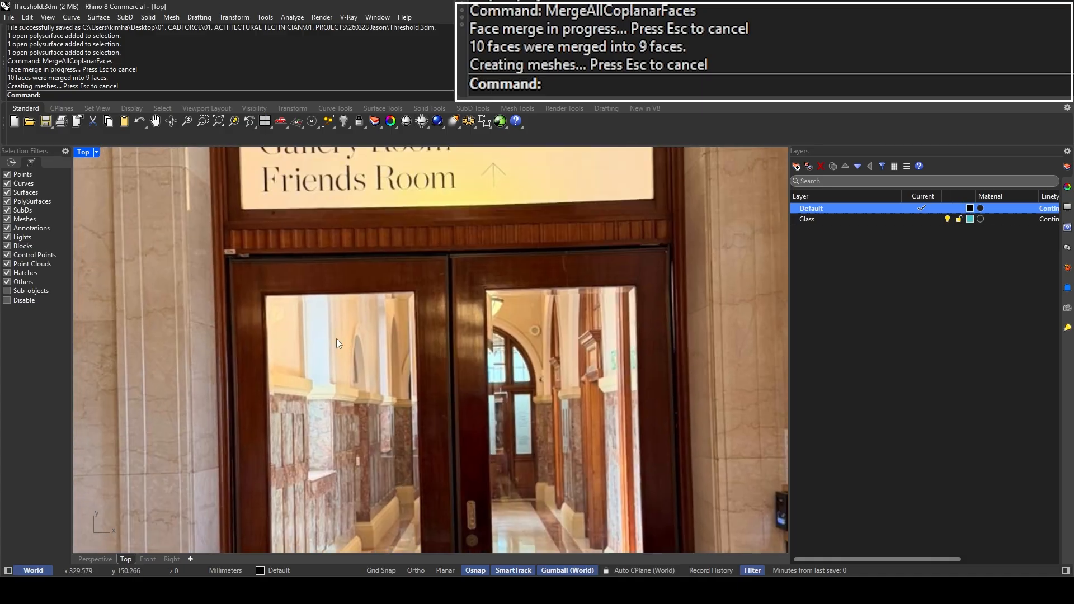
scroll(219, 254, "up", 2)
scroll(369, 288, "down", 2)
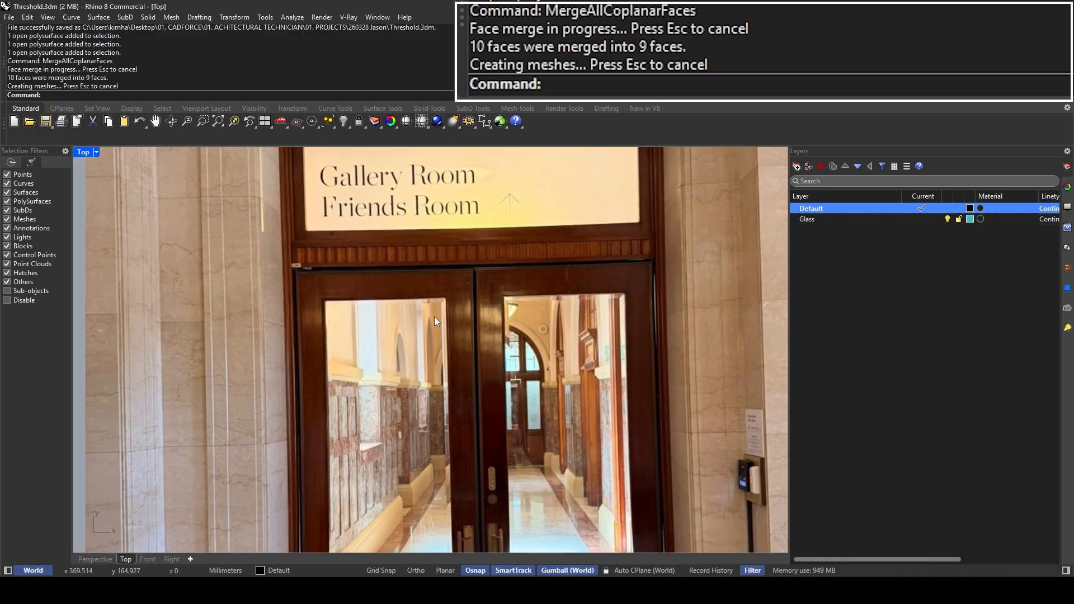
scroll(434, 317, "down", 3)
scroll(443, 354, "up", 5)
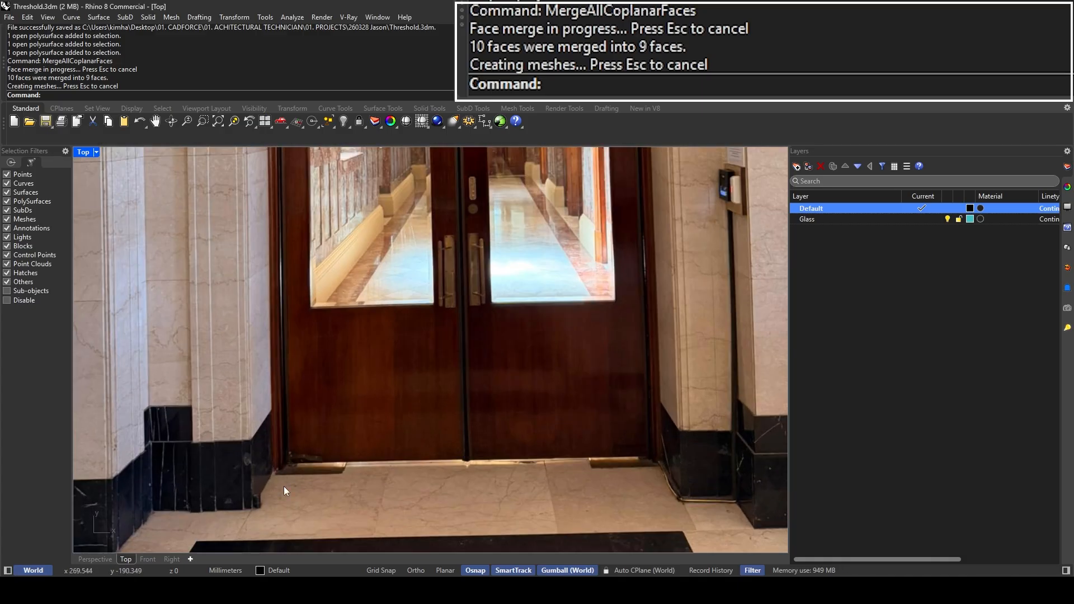
scroll(325, 432, "up", 4)
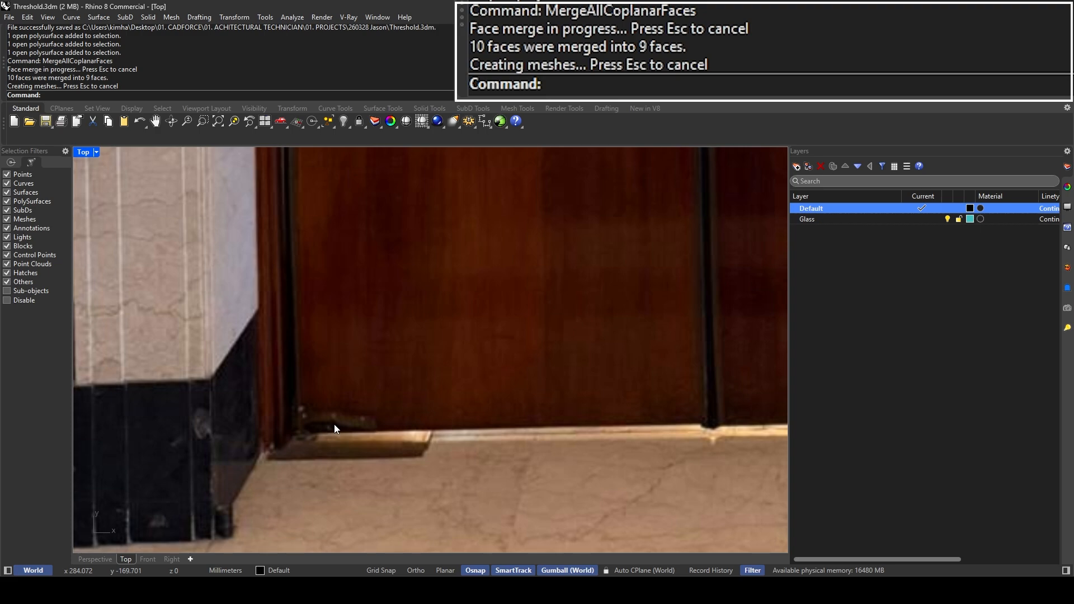
scroll(334, 424, "down", 6)
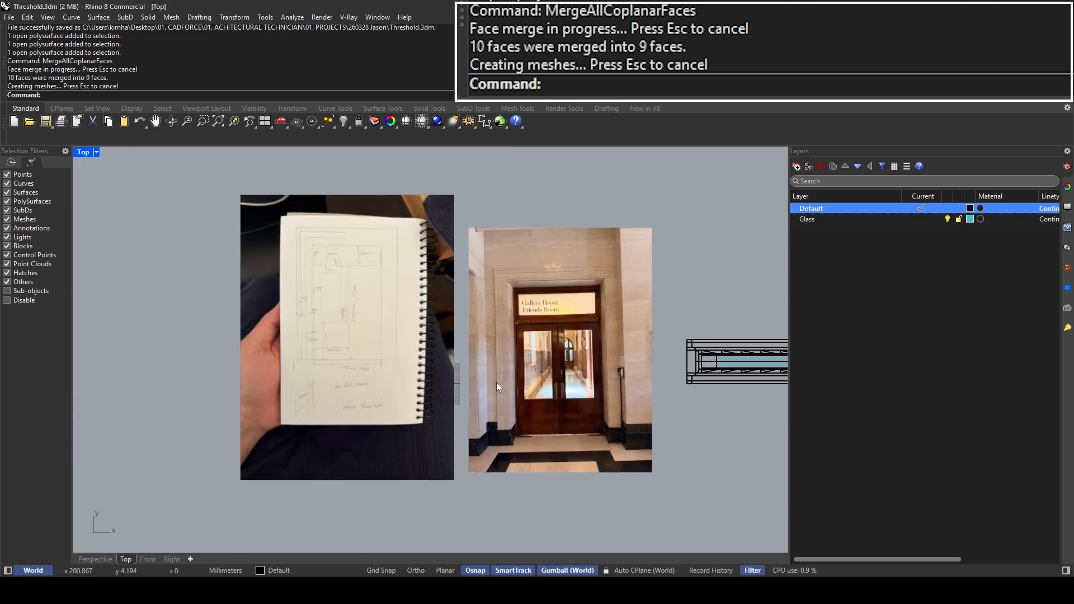
Step: Examine the door leaves in the reference photo up close: the top gap beneath the fluted rail, the centre gap, glazing and handles
scroll(353, 311, "up", 6)
right_click_drag(537, 366, 220, 244)
mouse_move(586, 266)
right_mouse_down()
mouse_move(396, 209)
mouse_move(295, 256)
right_mouse_up()
scroll(392, 196, "up", 4)
scroll(257, 259, "up", 3)
scroll(634, 264, "up", 3)
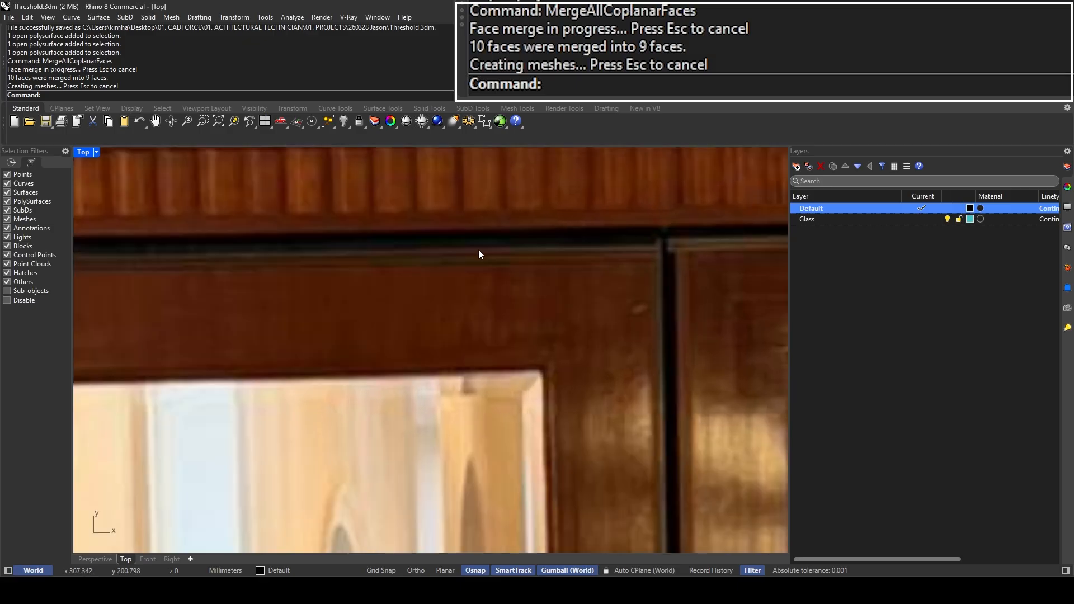
scroll(479, 254, "down", 2)
scroll(212, 257, "down", 1)
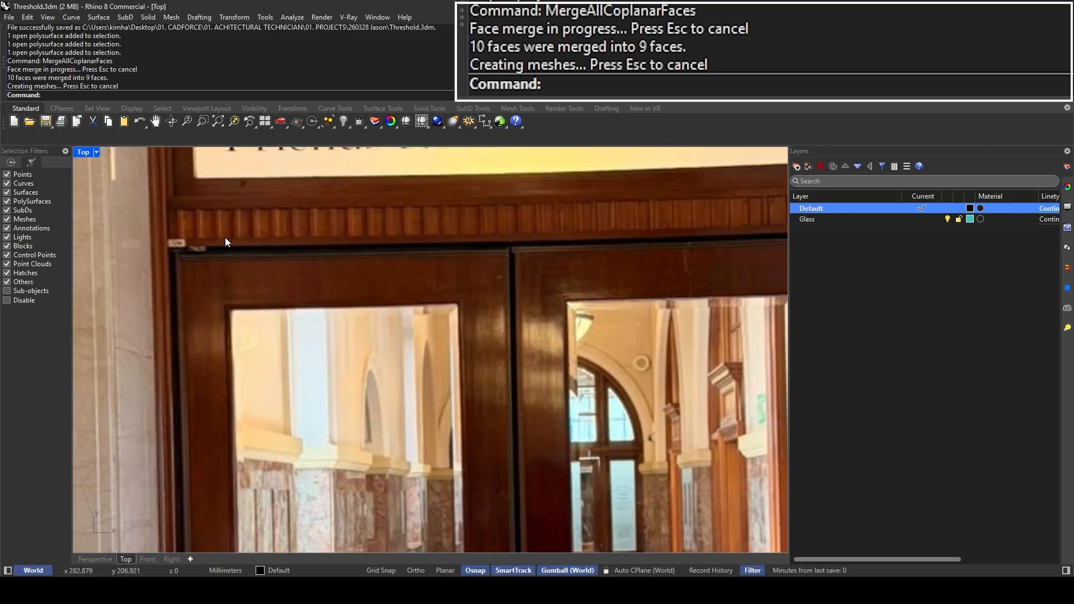
scroll(187, 257, "up", 1)
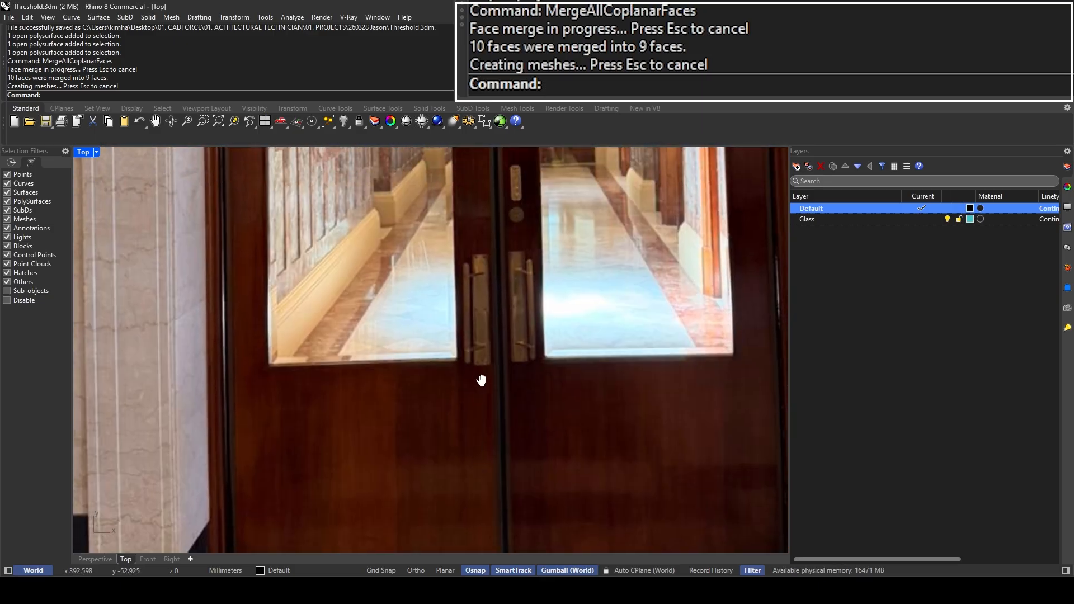
scroll(463, 494, "up", 4)
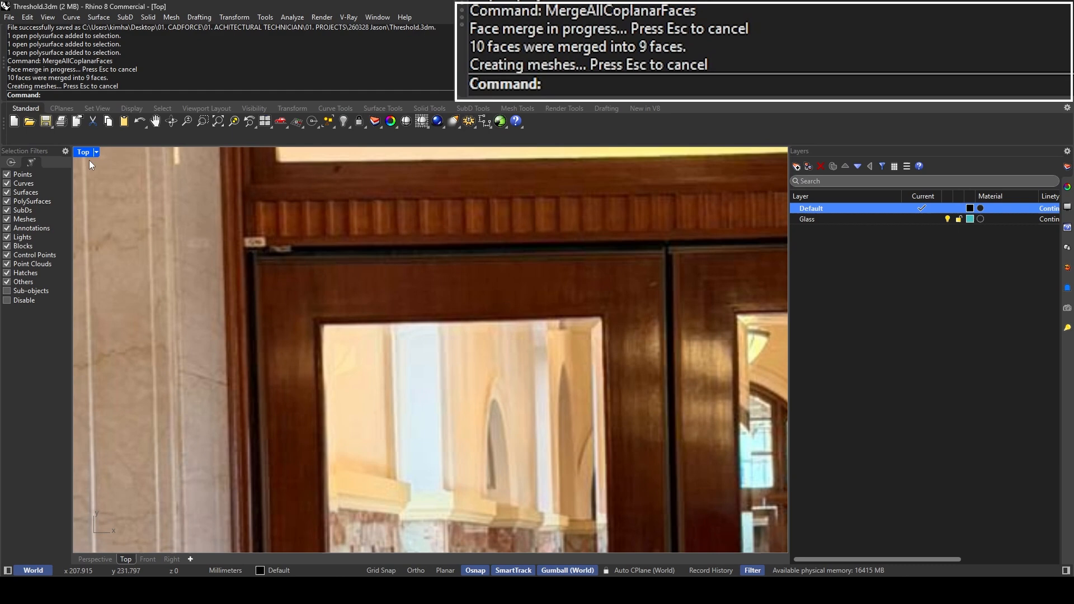
Step: Create a box for the left door leaf, from the jamb to the opening's midpoint and up to the fluted rail's underside
double_click(87, 154)
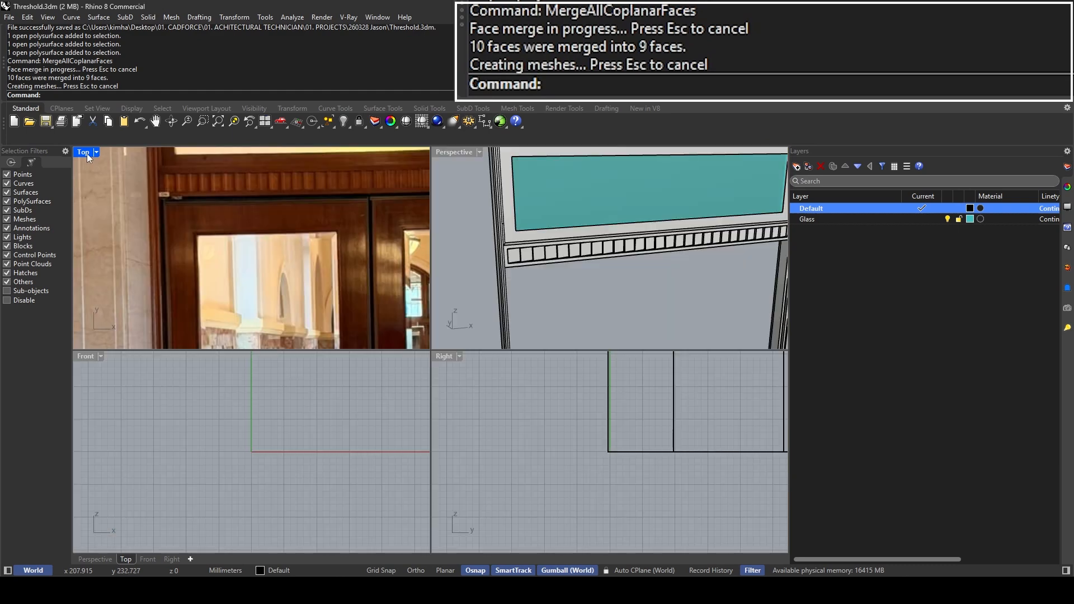
double_click(450, 152)
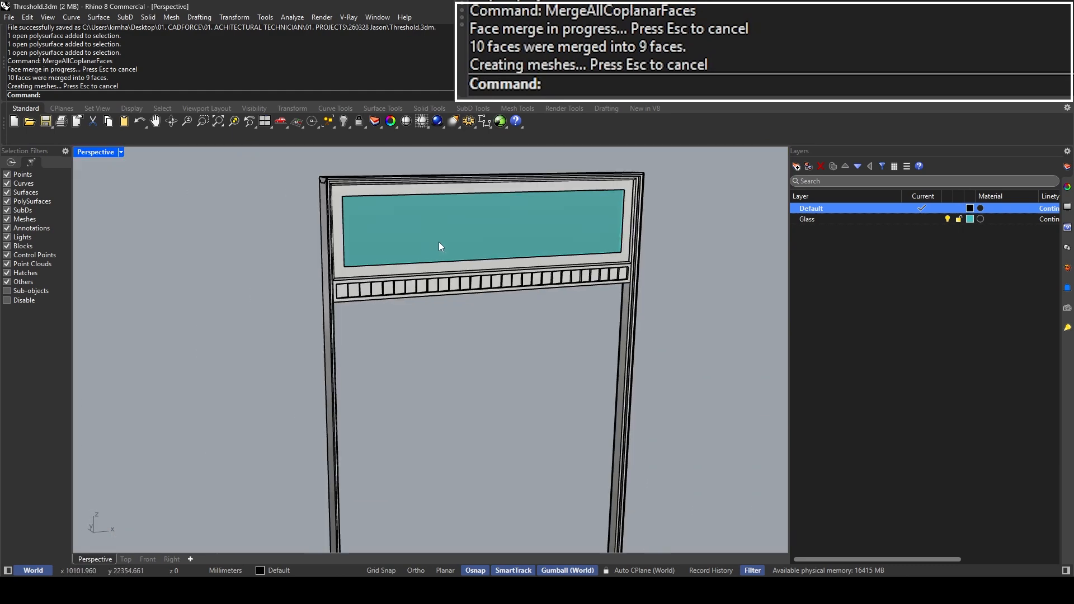
right_click_drag(438, 244, 383, 328)
type("Box")
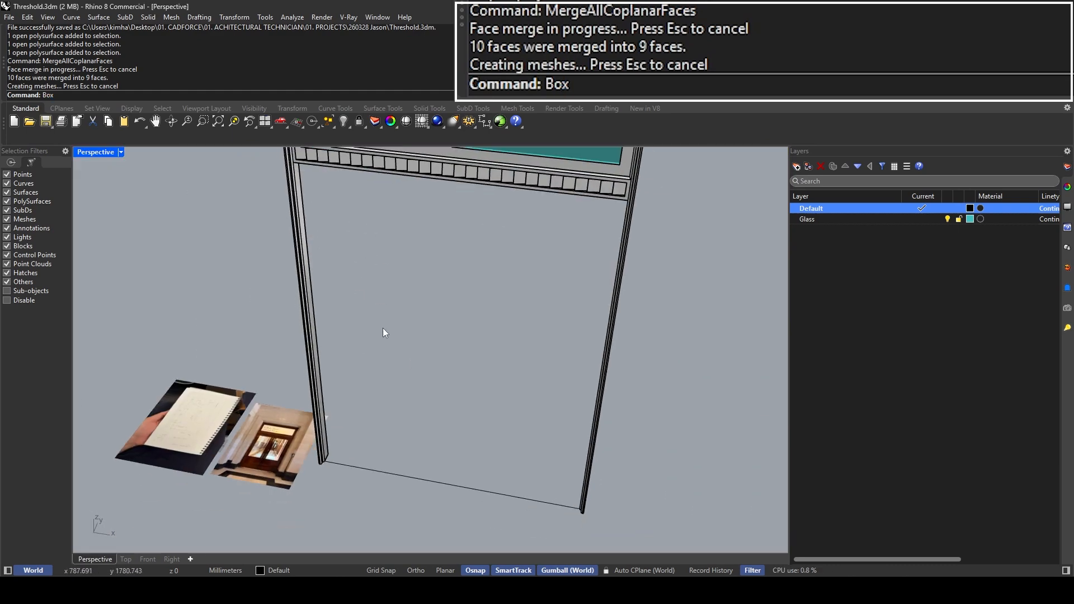
key("Return")
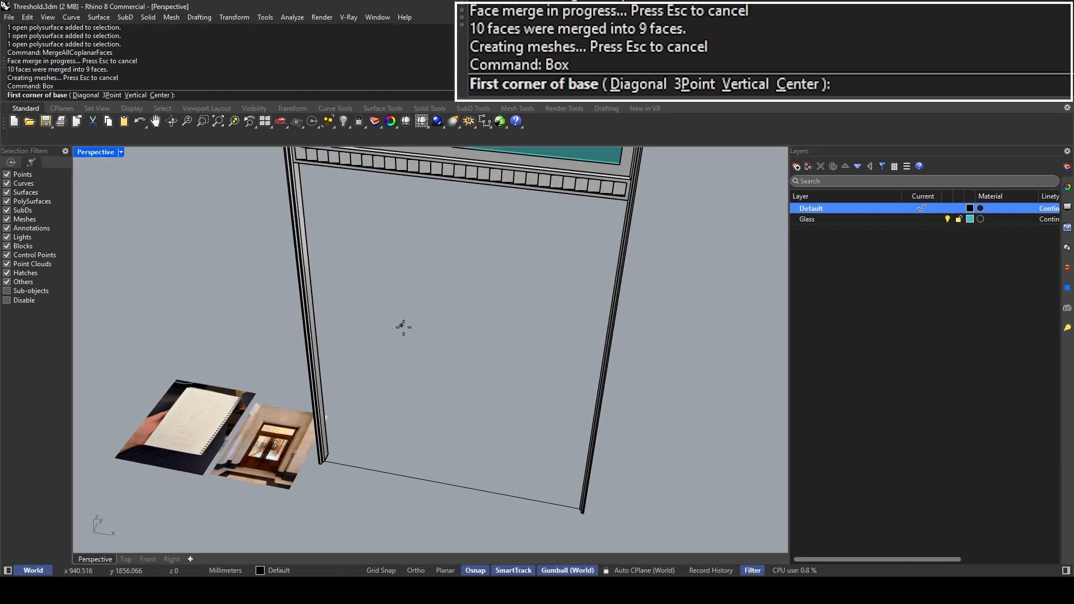
left_click(444, 482)
scroll(350, 461, "up", 3)
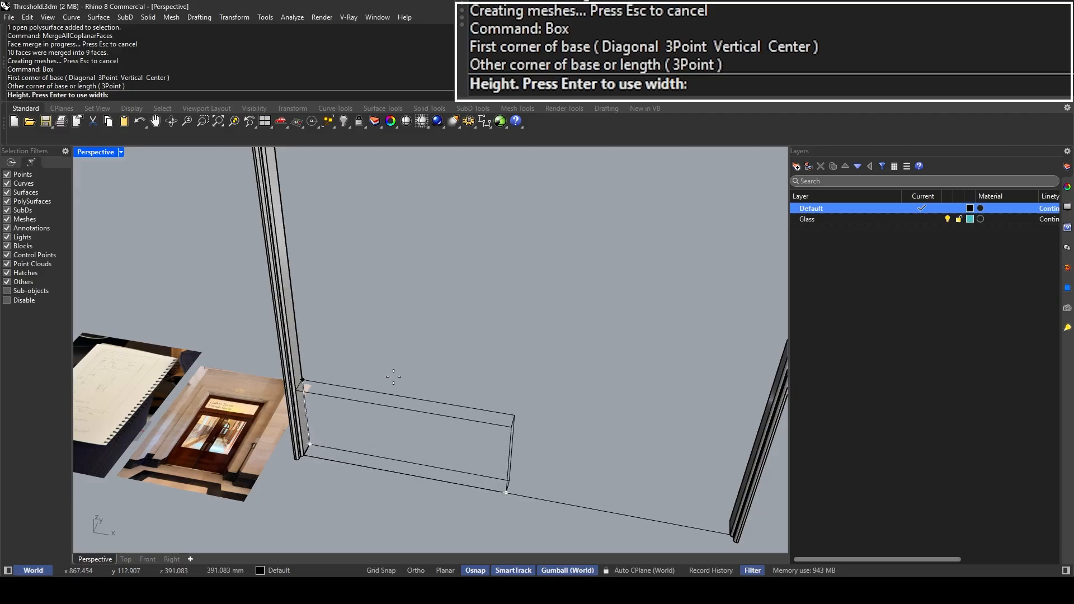
right_click_drag(459, 425, 513, 288)
left_click(479, 283)
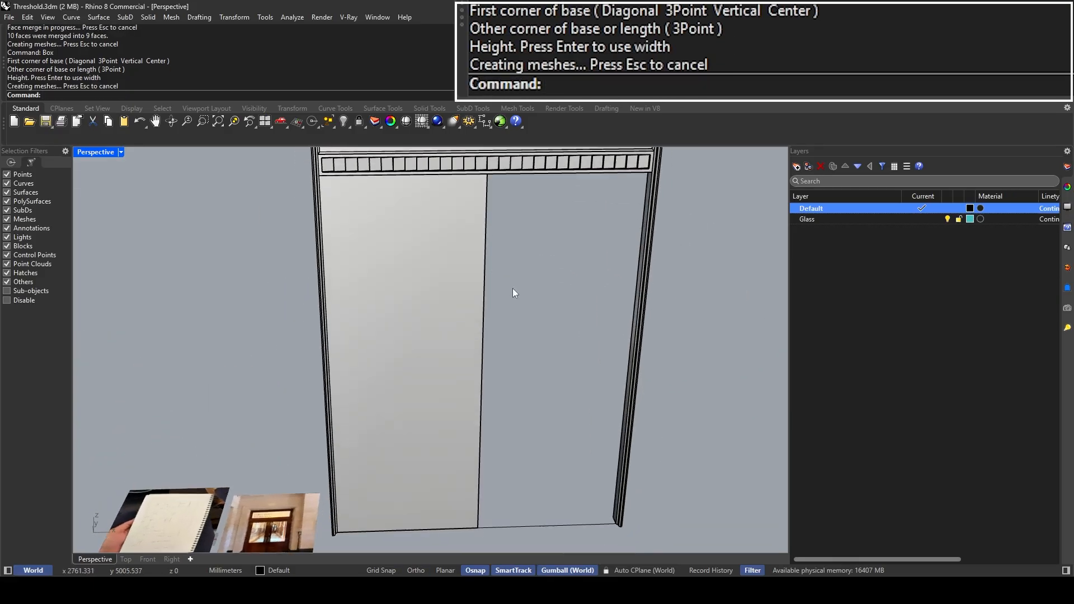
Step: Try to narrow the left door leaf by scaling it horizontally with the gumball, and undo the scaling
left_click(472, 324)
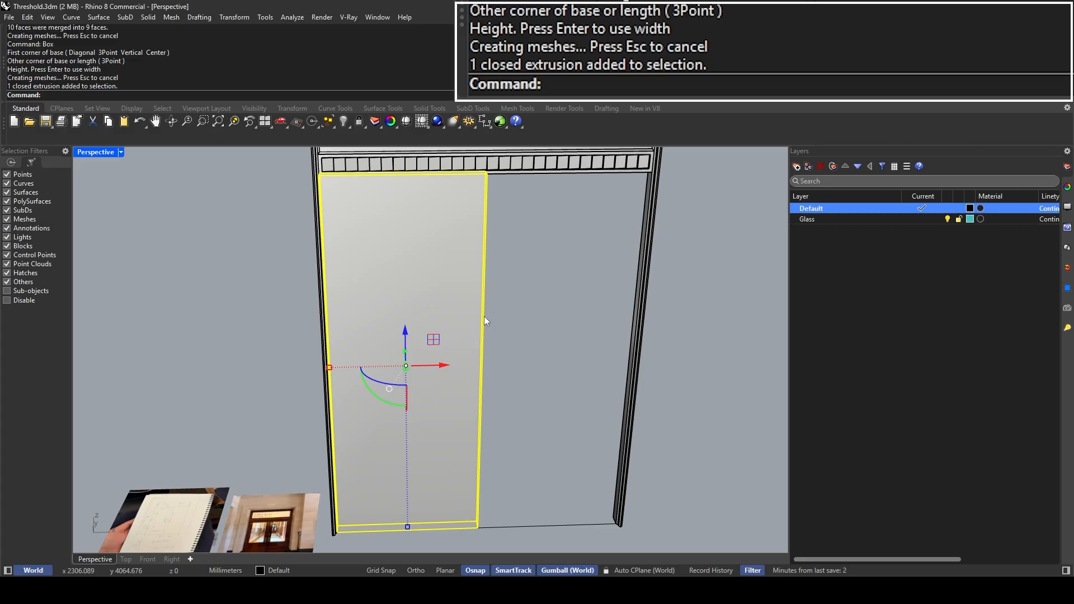
right_click_drag(446, 313, 485, 297)
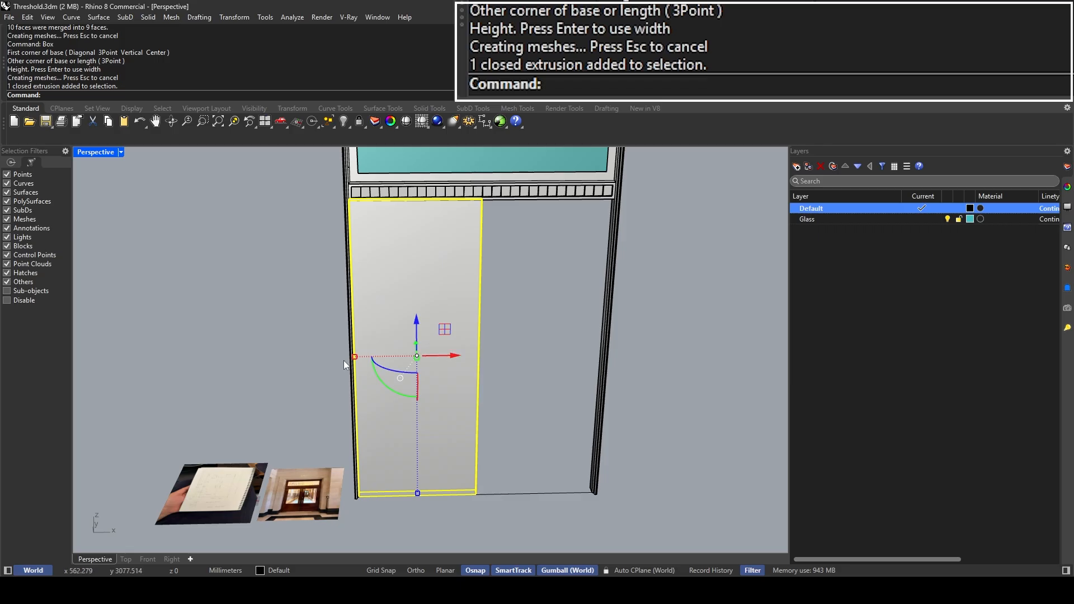
left_click_drag(354, 358, 361, 358)
key("ctrl+z")
scroll(358, 356, "up", 4)
key("ctrl+z")
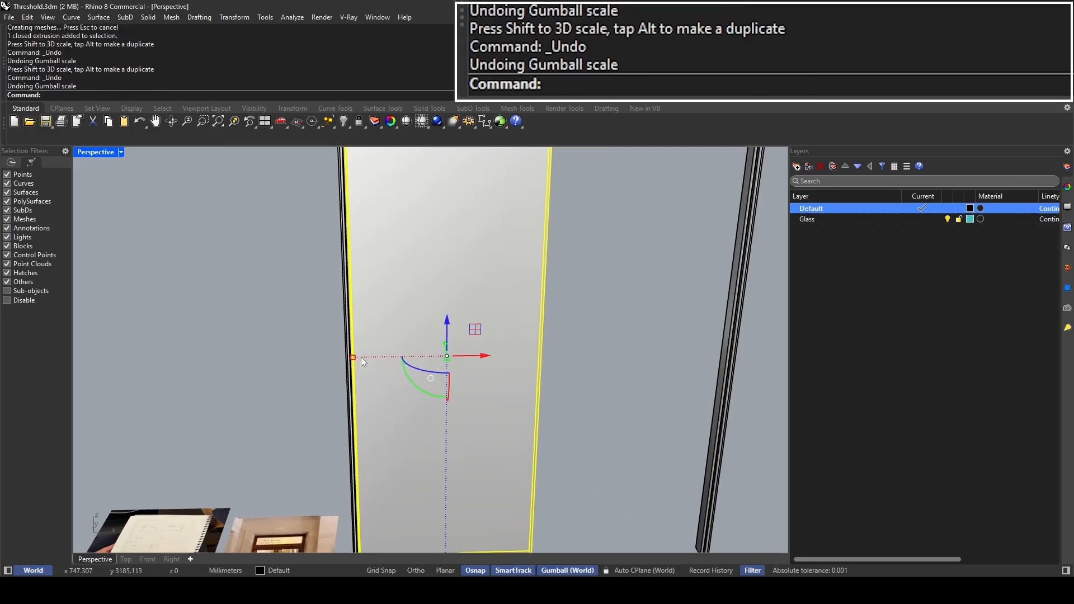
scroll(358, 344, "down", 4)
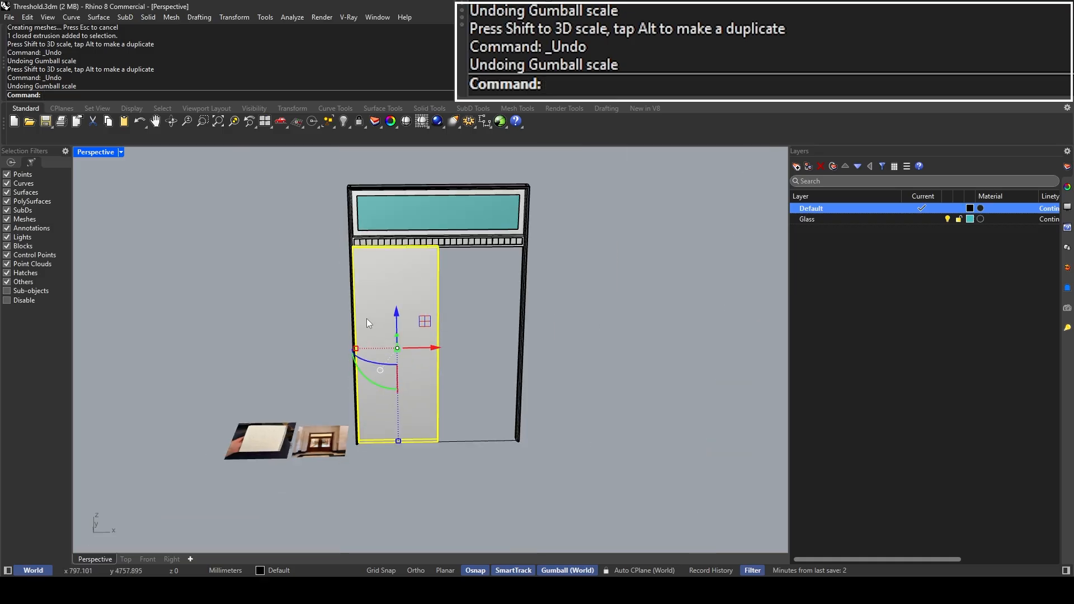
Step: Try to pull the leaf's upper jamb-side corner inward with SolidPtOn, moving a single edit point, and undo the move
type("SolidPtOn")
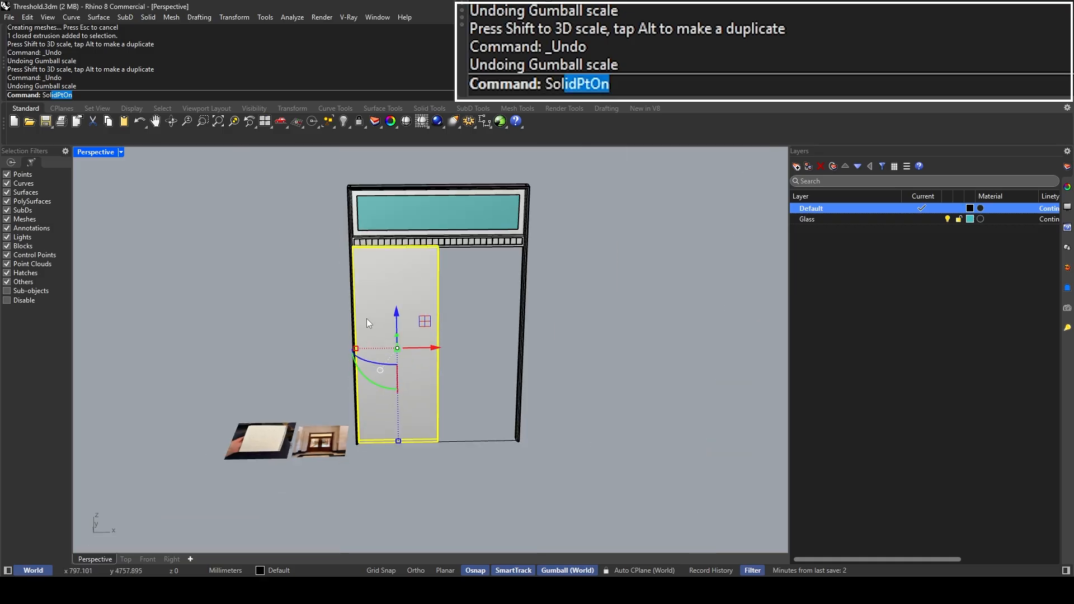
key("Return")
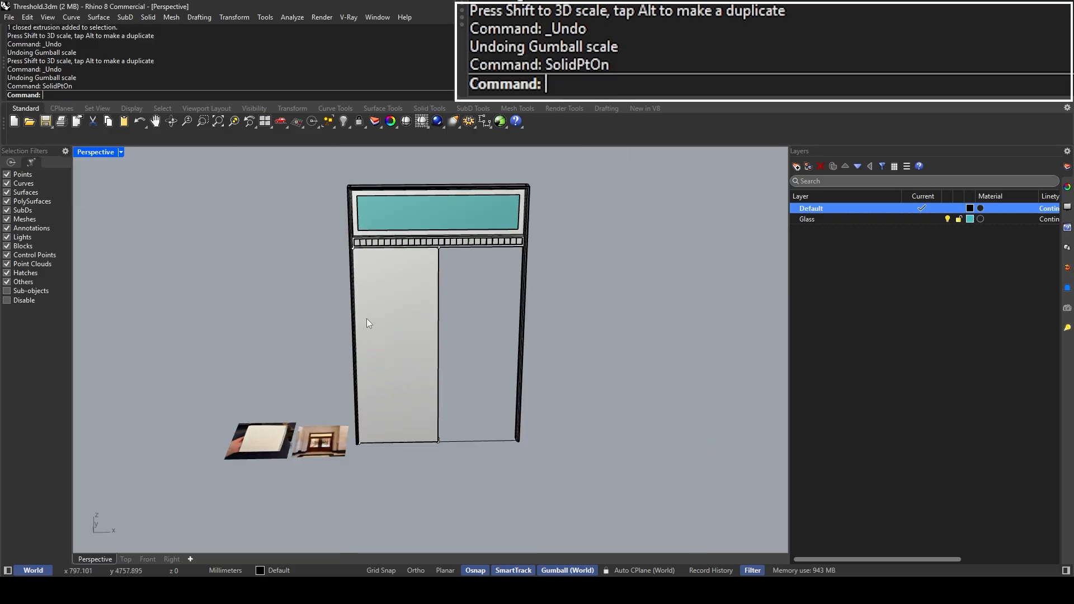
scroll(366, 317, "up", 4)
scroll(335, 207, "down", 5)
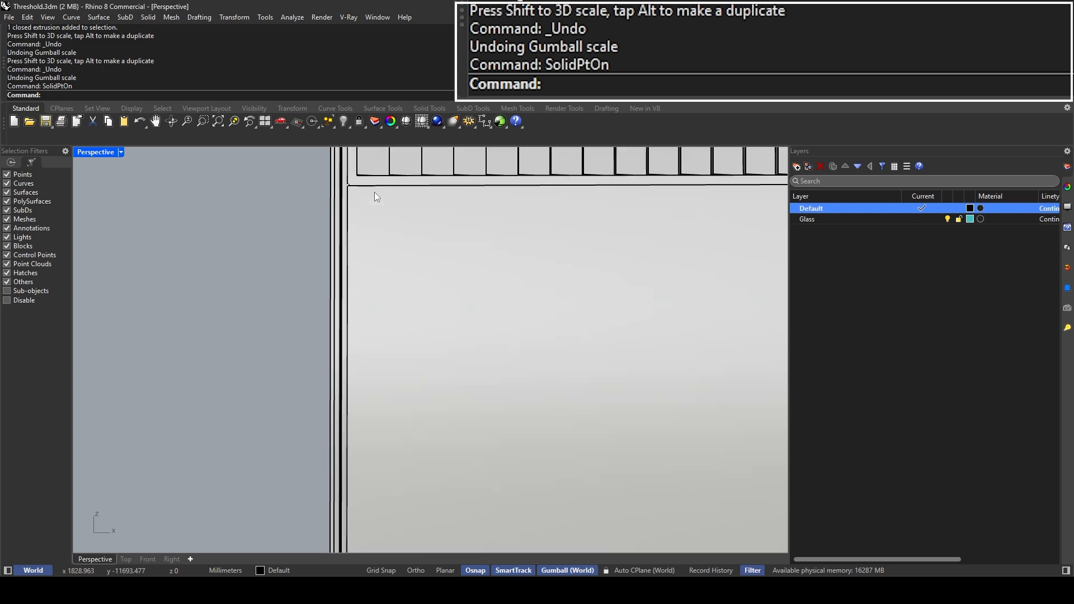
scroll(308, 210, "up", 6)
right_click_drag(341, 208, 292, 211)
scroll(552, 258, "up", 3)
left_click(304, 159)
left_click_drag(327, 206, 436, 211)
right_click_drag(420, 226, 415, 232)
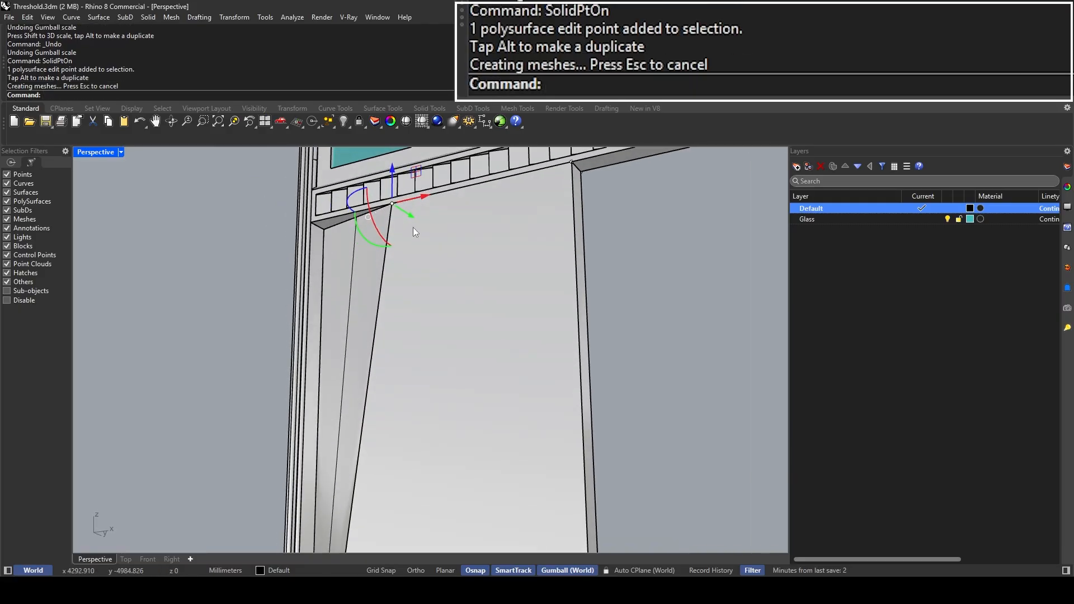
key("ctrl+z")
key("Escape")
Step: Turn on the solid edit points of the left door leaf with SolidPtOn
left_click(387, 246)
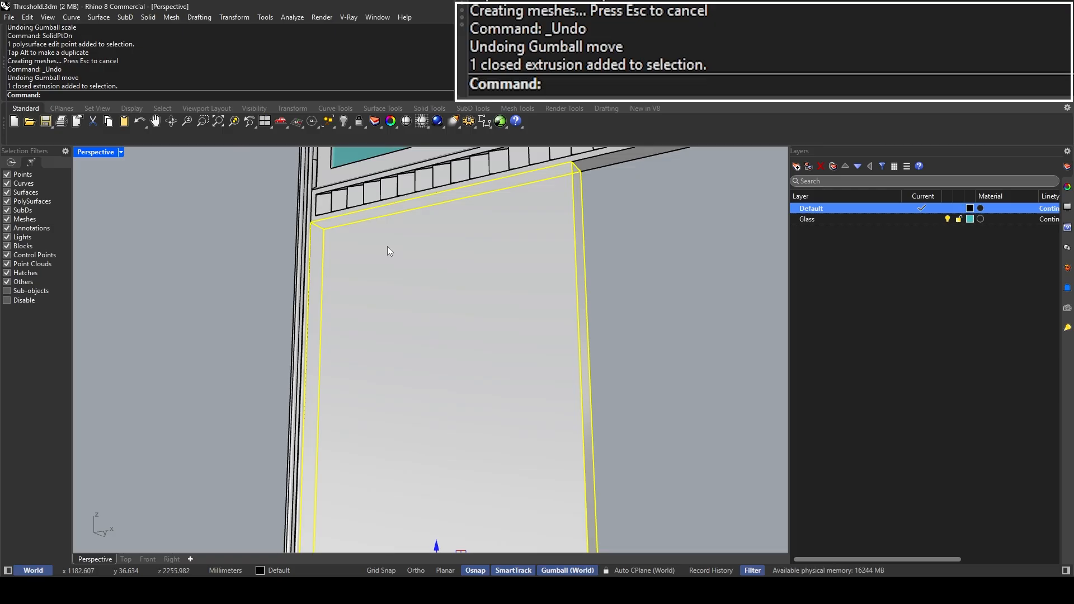
scroll(397, 241, "down", 3)
type("SolidPtOn")
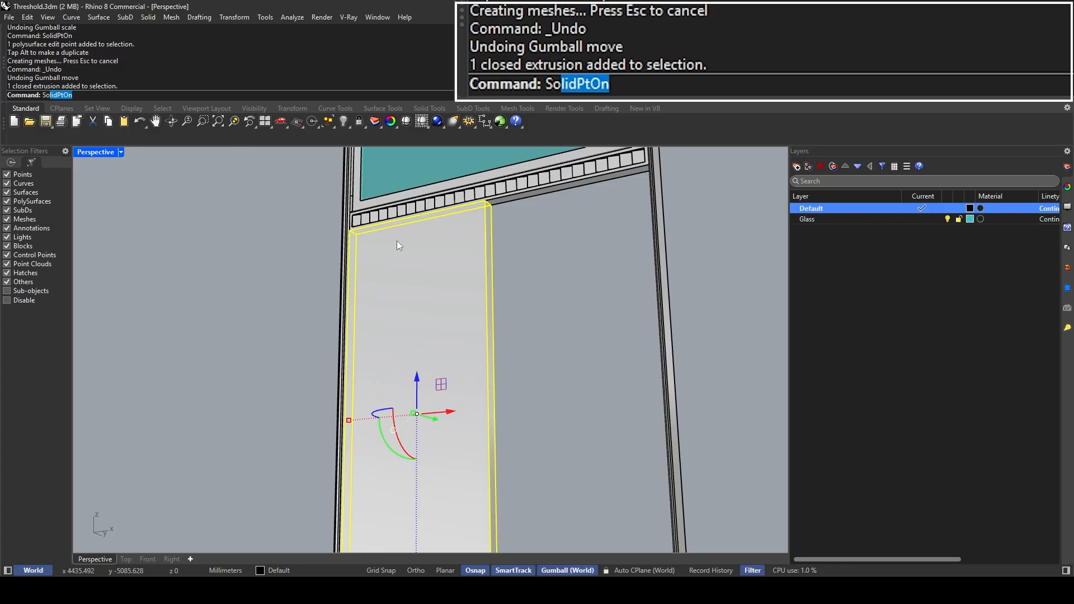
key("Return")
scroll(360, 257, "up", 3)
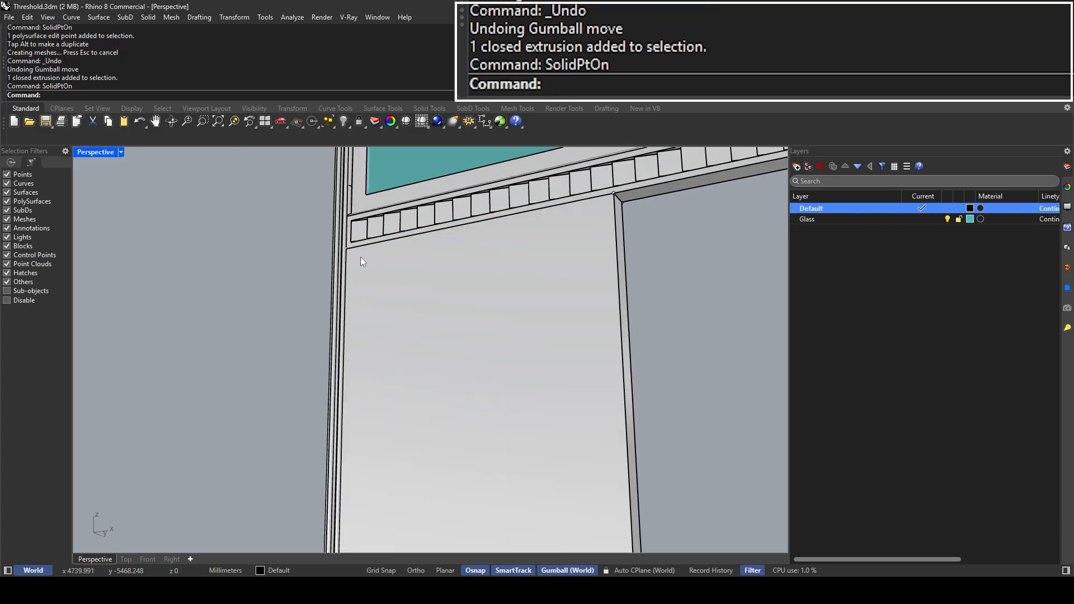
scroll(340, 249, "down", 3)
scroll(342, 245, "down", 5)
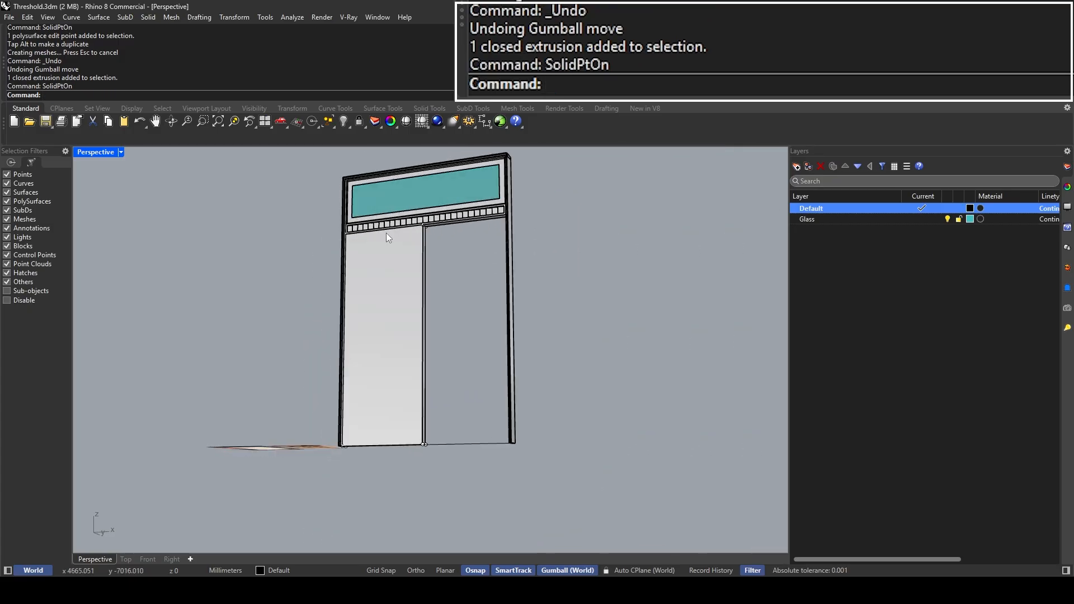
Step: Select the leaf's jamb-side points with SelBrushPoints and move them 10 mm along X toward the opening's centre
type("SelBrushPoints")
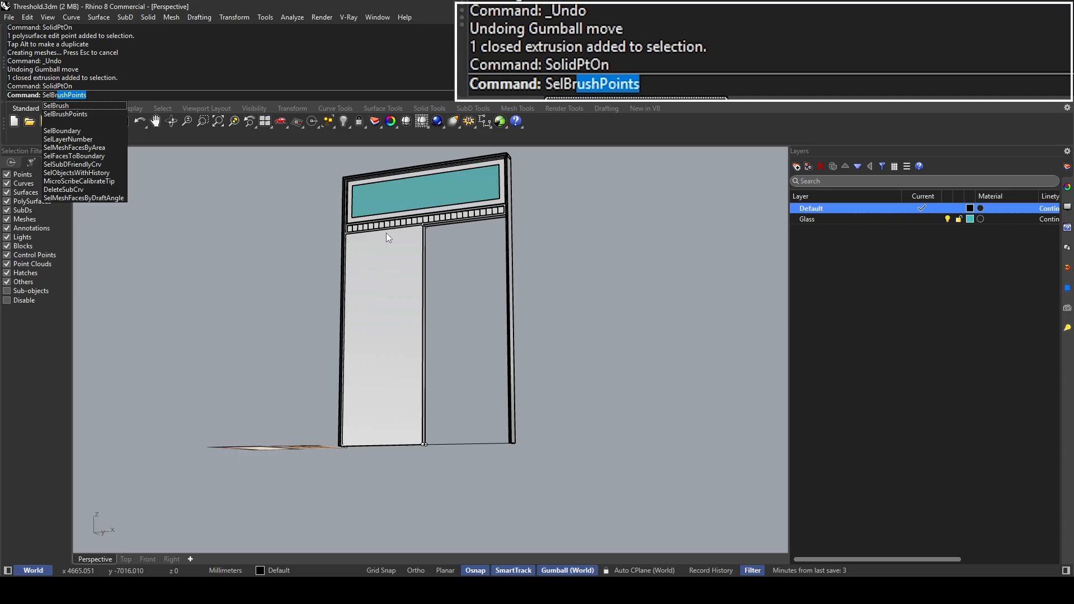
key("Return")
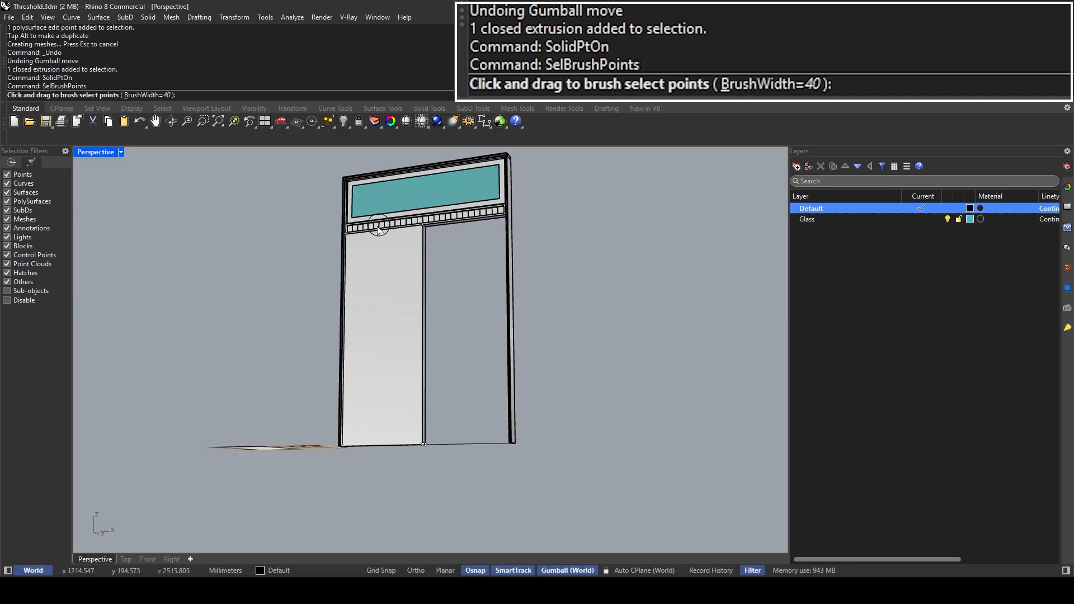
mouse_move(378, 229)
left_mouse_down()
mouse_move(352, 233)
mouse_move(343, 264)
mouse_move(347, 436)
mouse_move(345, 239)
mouse_move(343, 414)
mouse_move(351, 234)
mouse_move(352, 431)
mouse_move(354, 241)
left_mouse_up()
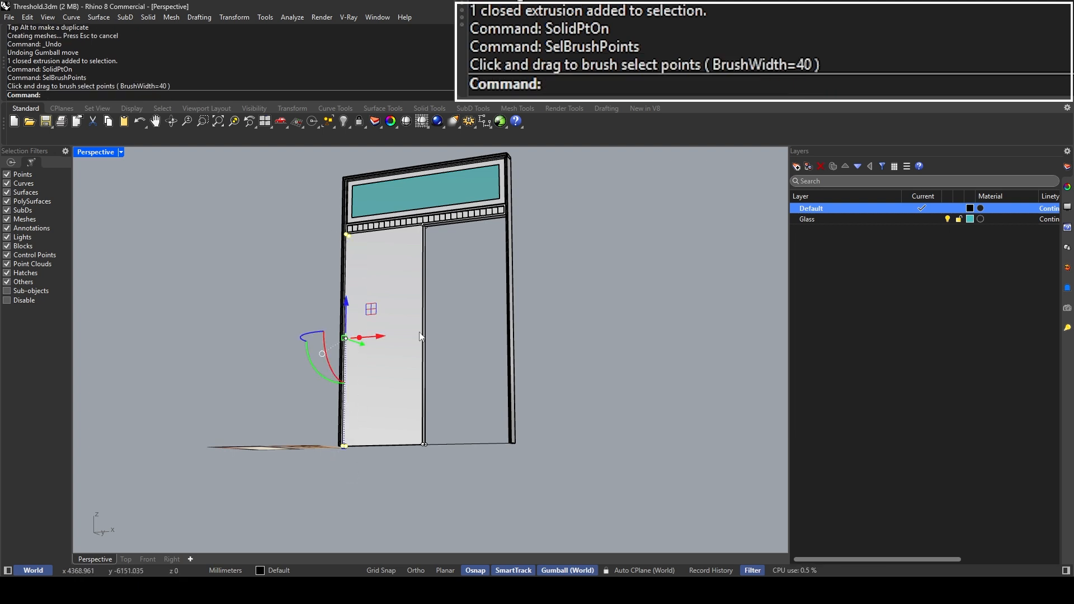
right_click_drag(422, 336, 434, 371)
left_click(390, 348)
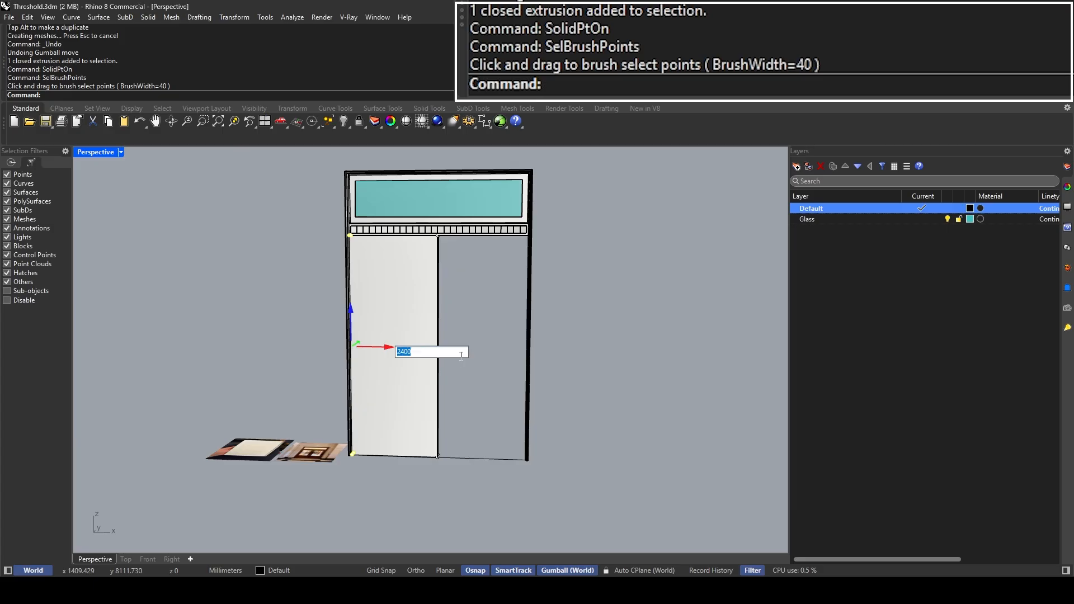
type("10")
key("Return")
Step: Select the leaf's top corner points with SelBrushPoints and move them down to leave a gap beneath the fluted rail
scroll(405, 287, "up", 3)
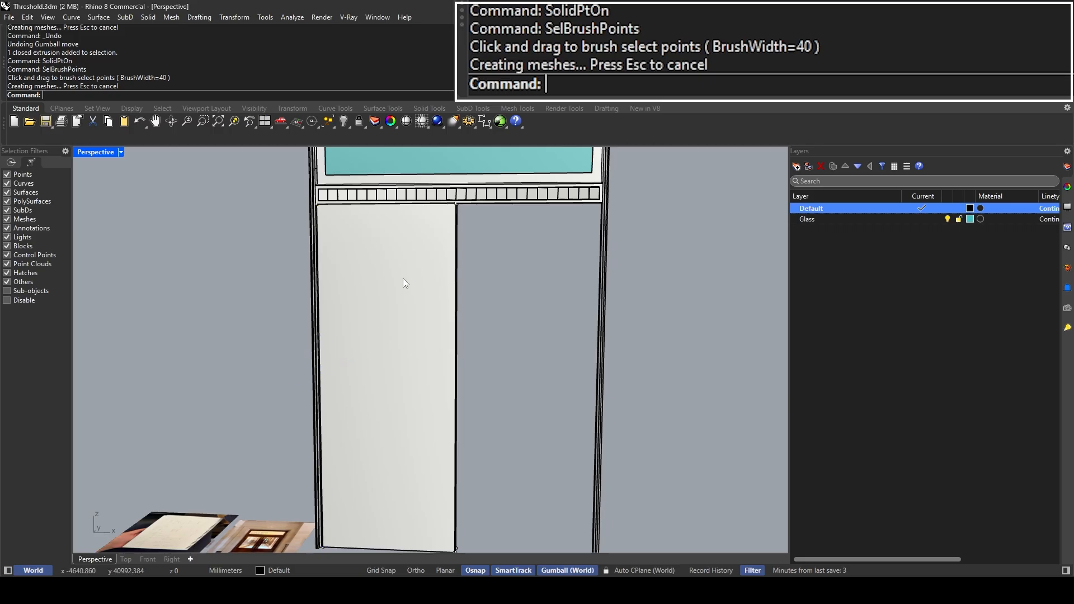
type("SelBrushPoints")
key("Return")
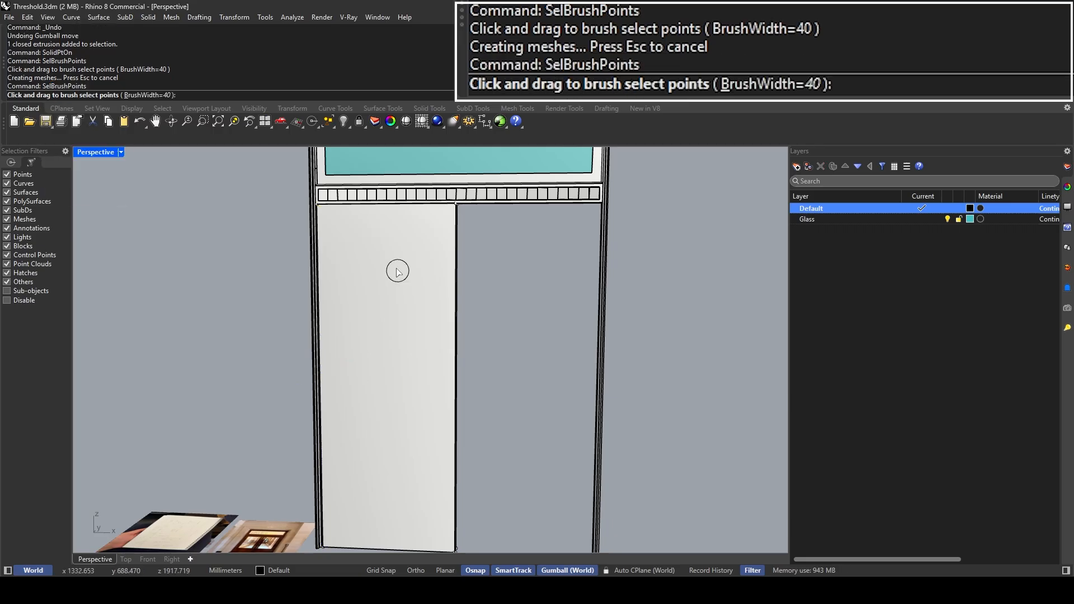
scroll(397, 272, "down", 4)
mouse_move(314, 210)
left_mouse_down()
mouse_move(407, 208)
mouse_move(314, 206)
left_mouse_up()
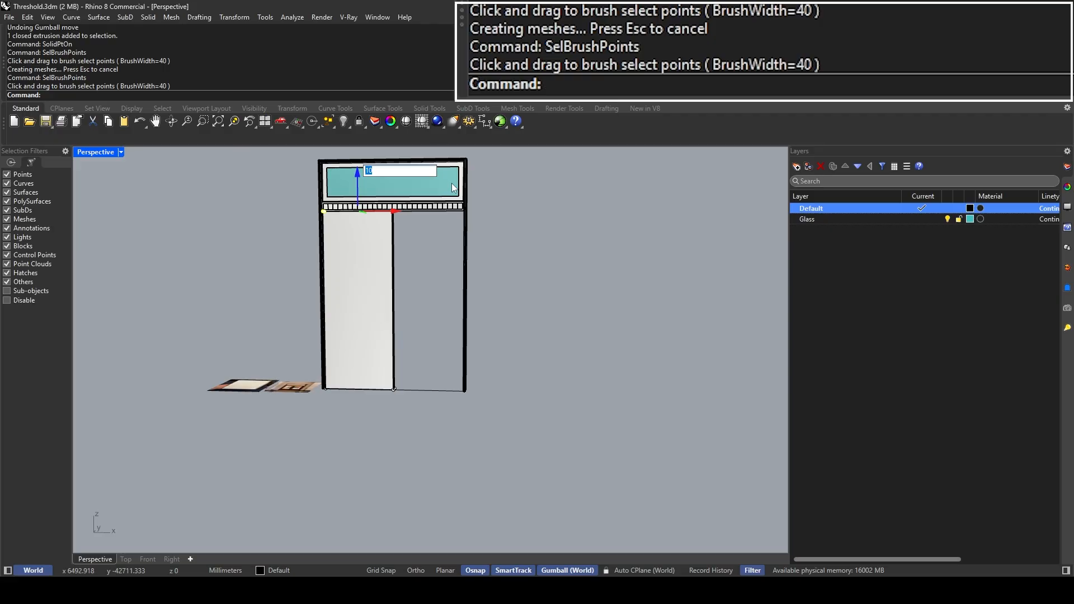
key("Return")
Step: Examine the leaf's gaps at the jamb and beneath the fluted rail, and the centre gap between leaves in the reference photo
scroll(384, 210, "up", 5)
scroll(384, 210, "up", 10)
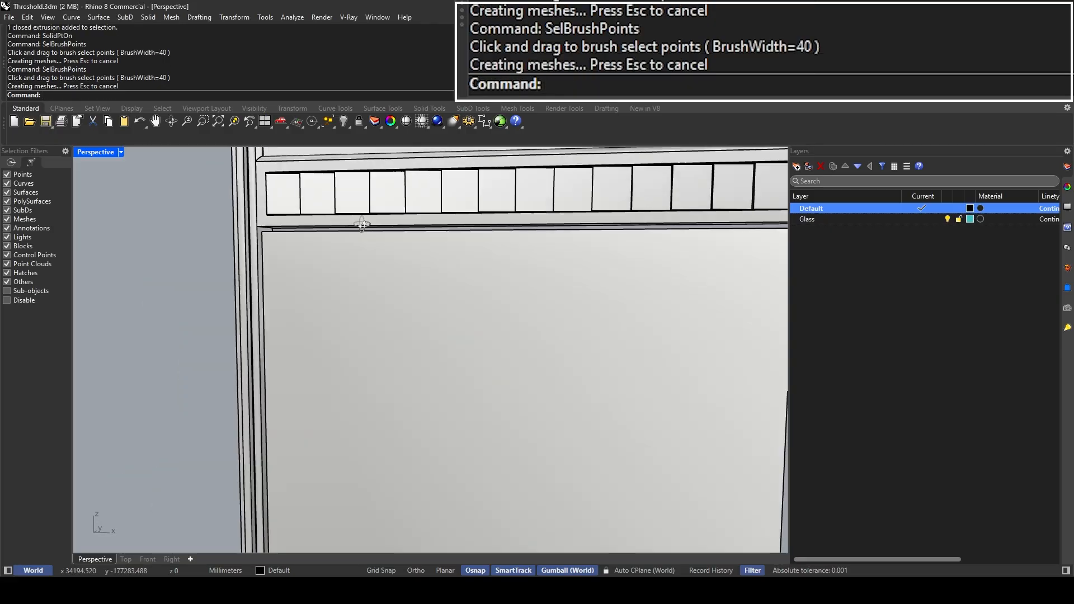
right_click_drag(362, 225, 315, 223)
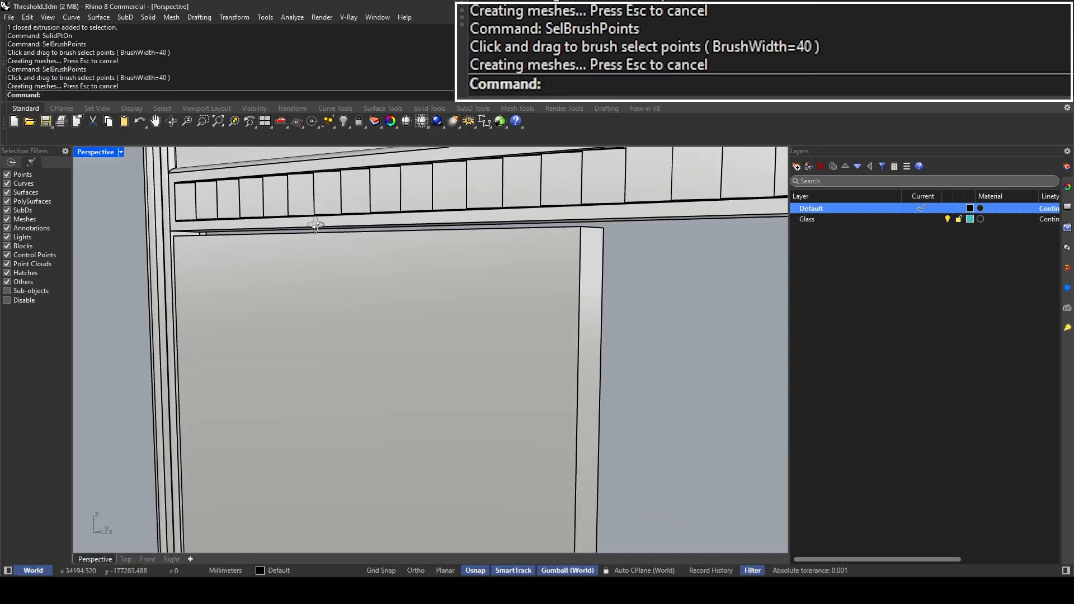
scroll(351, 246, "down", 6)
scroll(448, 239, "up", 5)
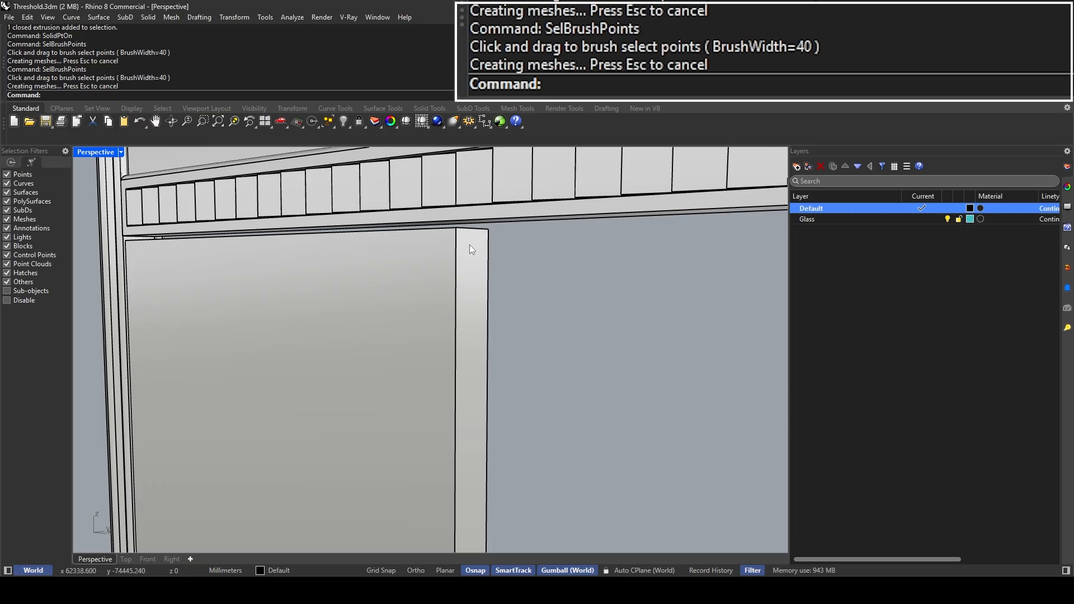
scroll(470, 246, "down", 3)
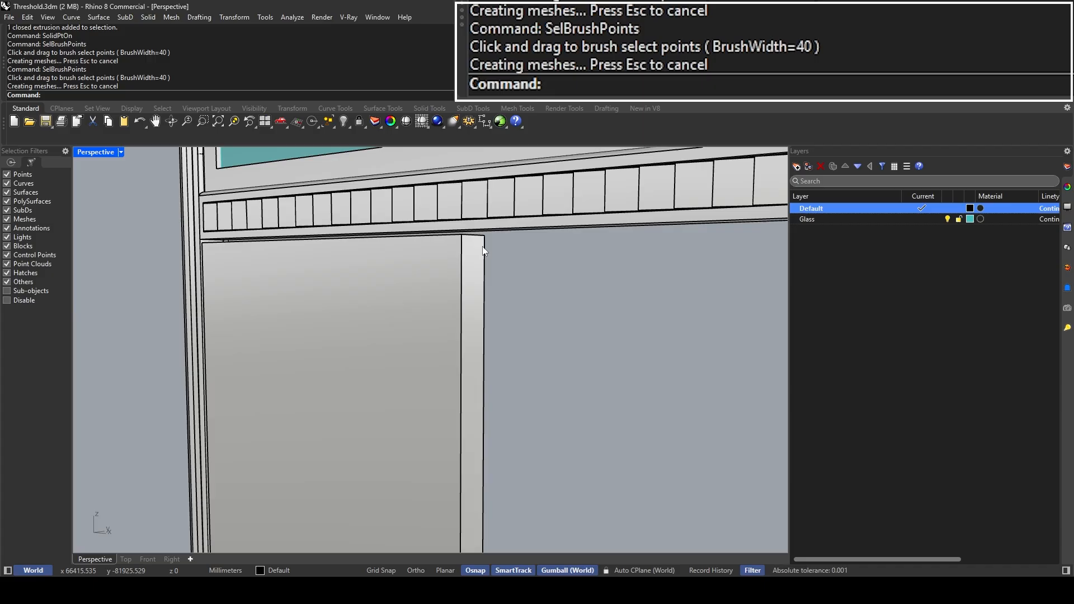
scroll(485, 251, "down", 5)
left_click(468, 252)
right_click_drag(468, 253, 452, 207)
key("Escape")
scroll(453, 206, "up", 7)
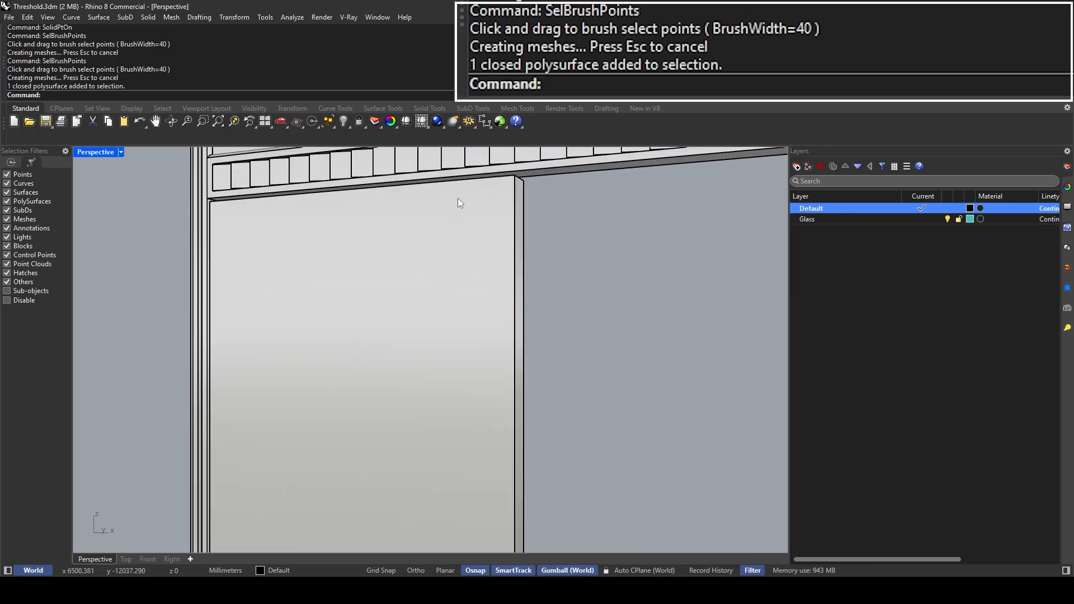
double_click(83, 151)
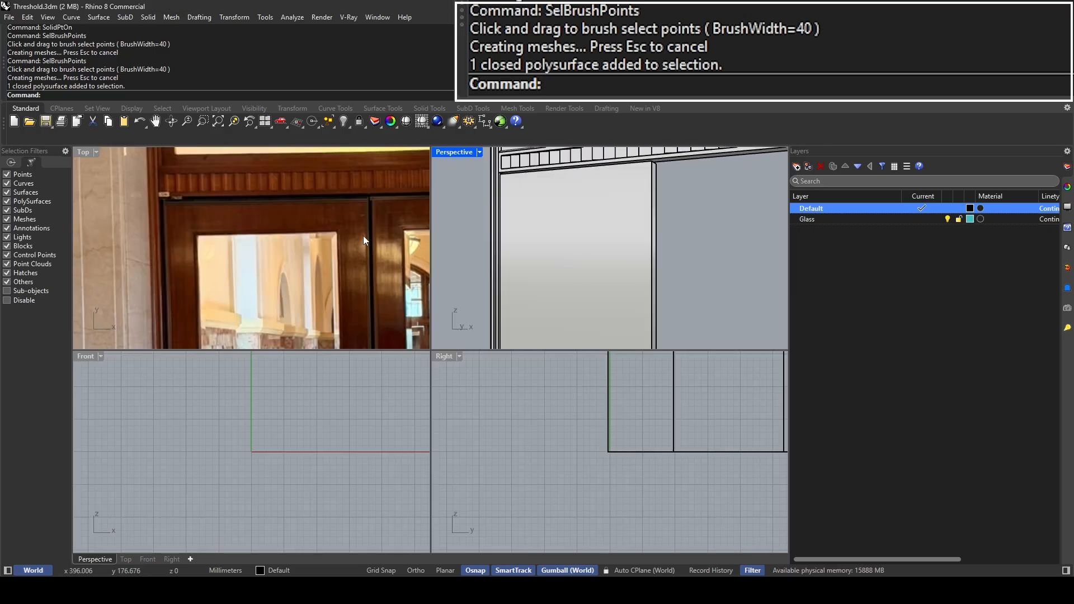
scroll(374, 206, "up", 3)
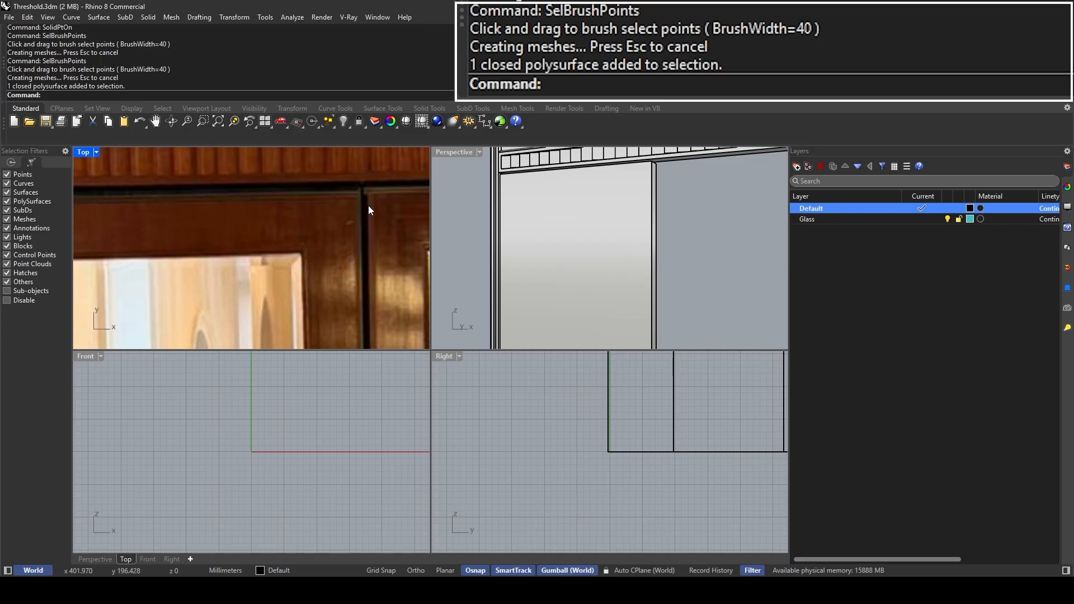
Step: Turn on the solid edit points of the left door leaf in the Perspective view with SolidPtOn
double_click(447, 151)
scroll(451, 274, "down", 2)
left_click(451, 274)
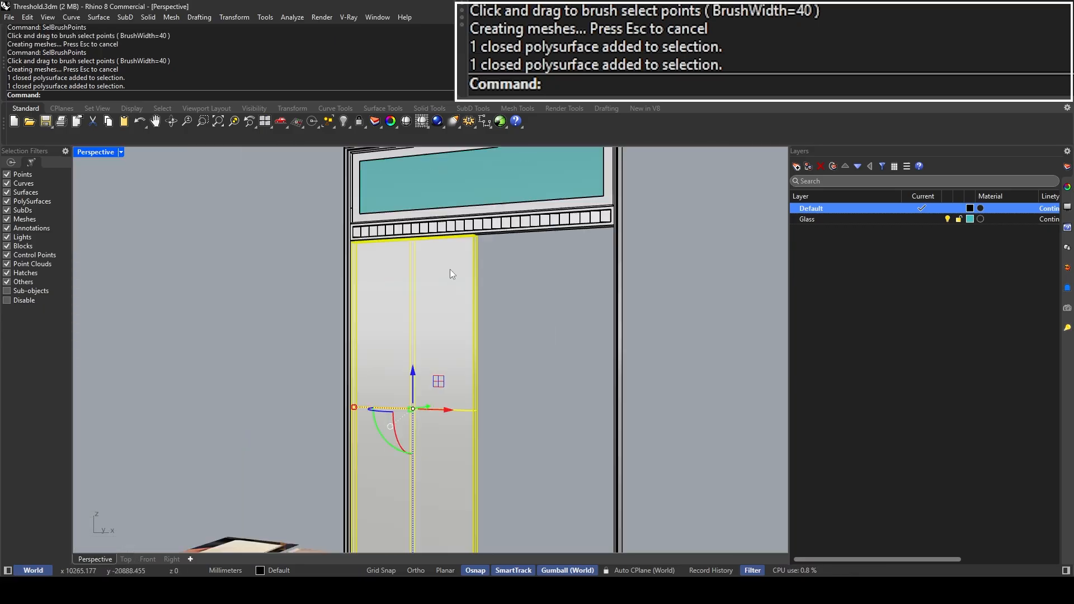
scroll(450, 269, "down", 3)
type("SolidPtOn")
key("Return")
Step: Select the leaf's points along its centre-side edge with SelBrushPoints and move them -5 mm along X
type("SelBrushPoints")
key("Return")
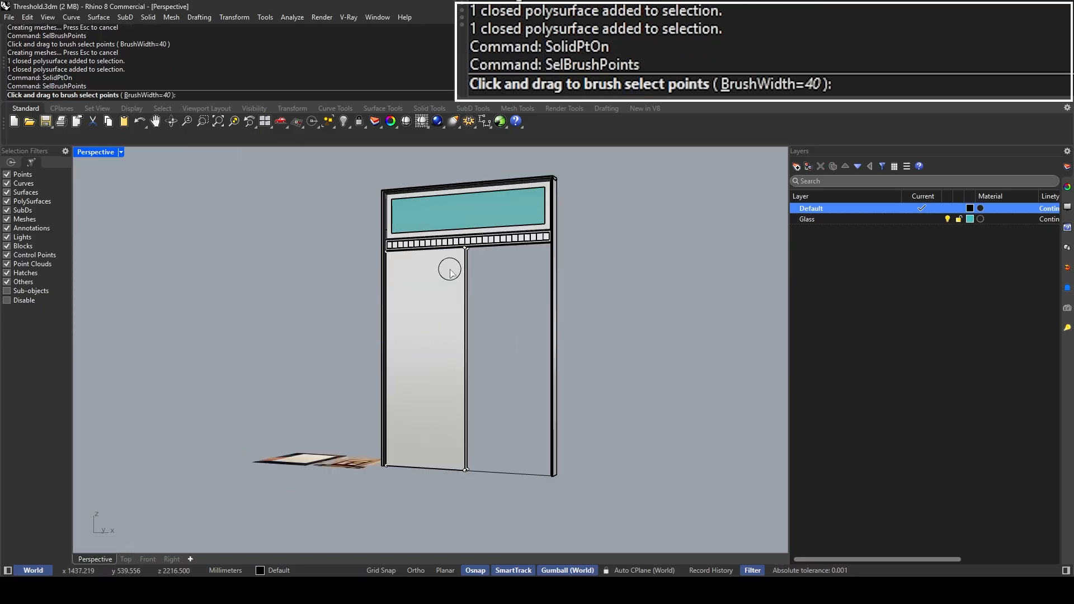
left_click_drag(470, 254, 475, 481)
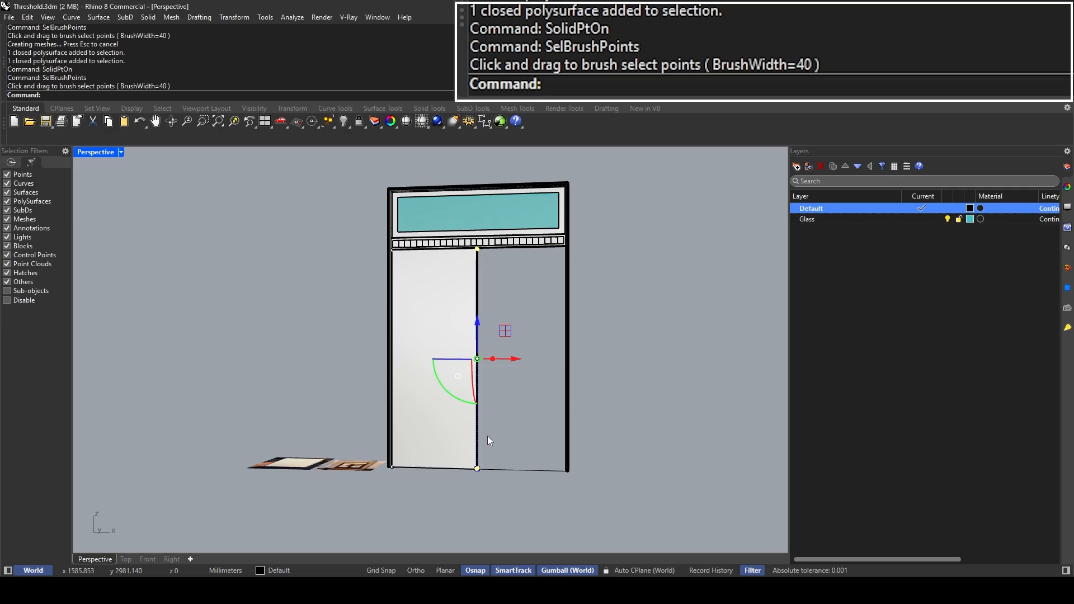
left_click(515, 360)
type("-")
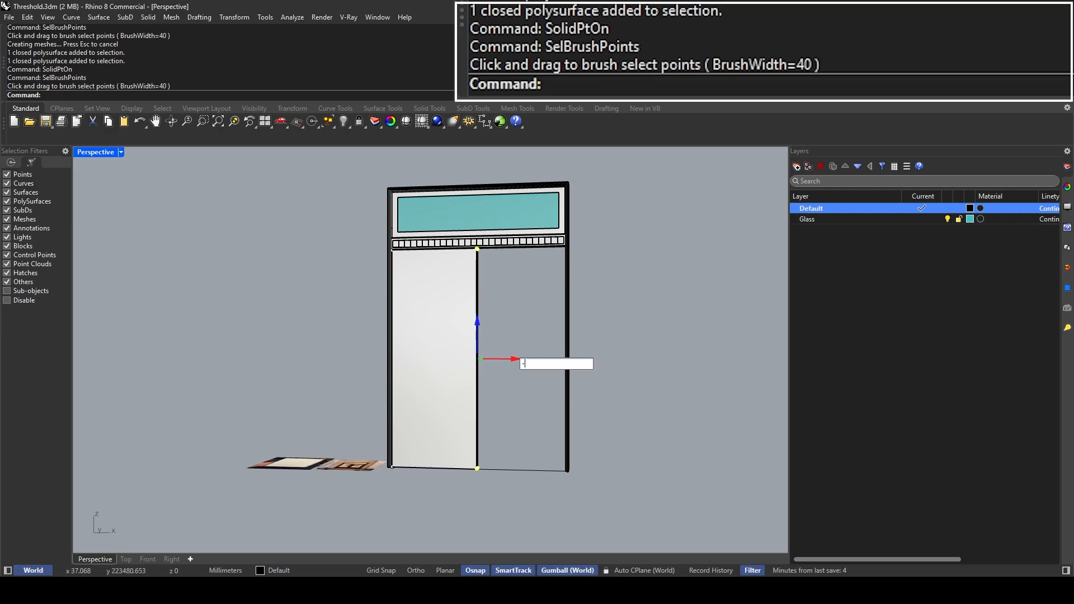
type("5")
key("Return")
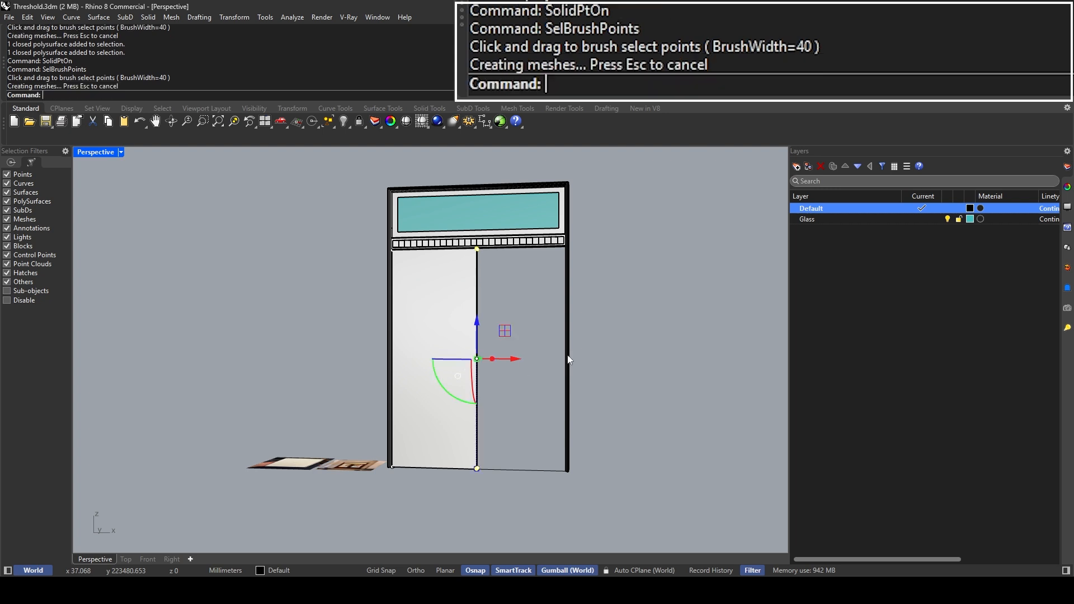
Step: Try drawing a degree-2 arched curve across the upper end of the leaf's centre-side face, and delete it
scroll(484, 258, "up", 5)
scroll(469, 260, "up", 3)
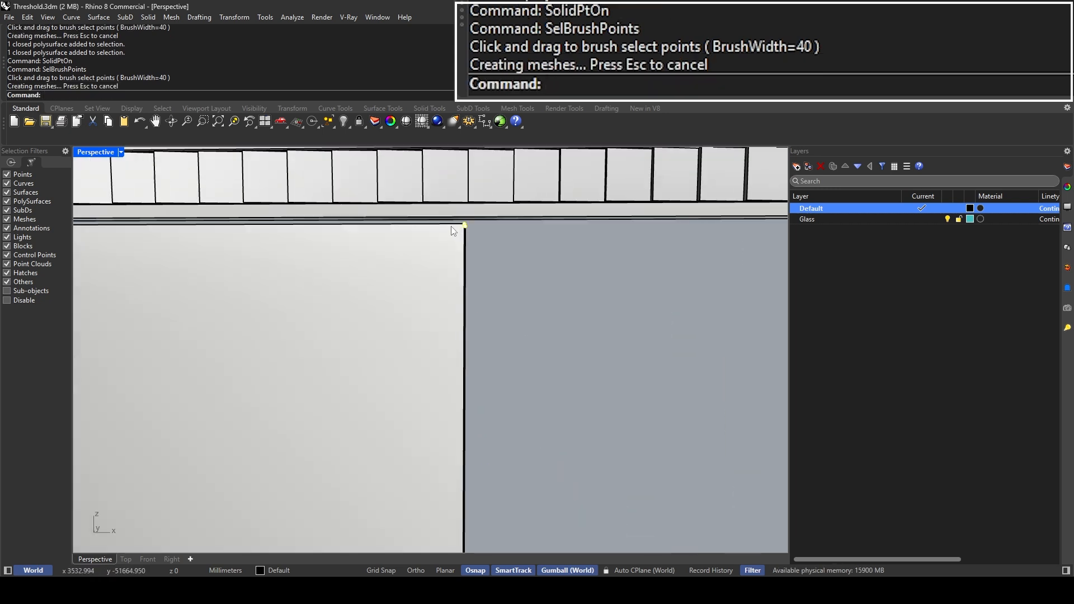
scroll(453, 231, "down", 3)
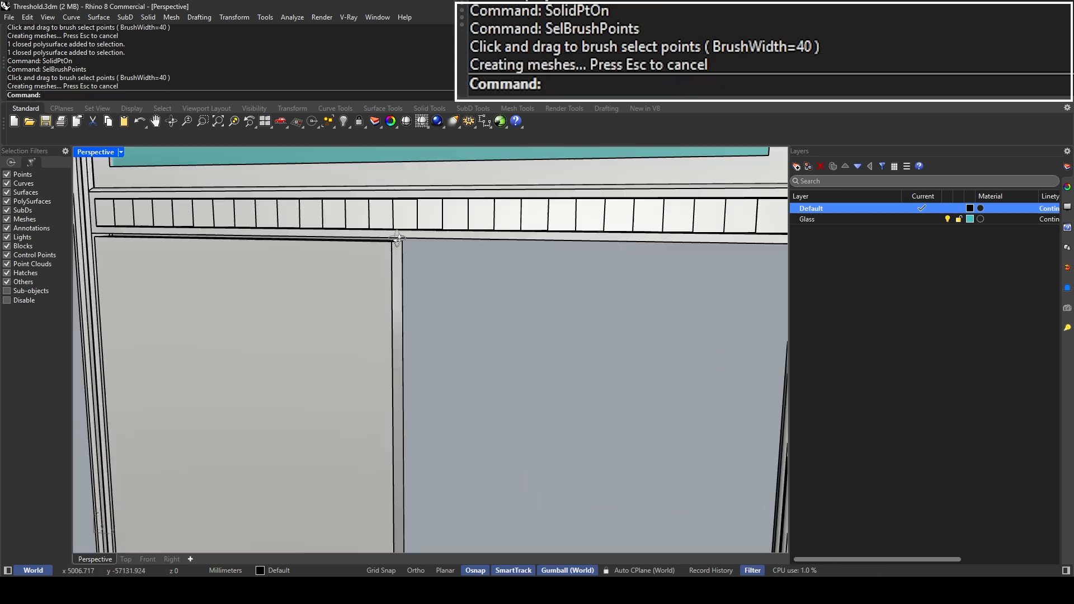
right_click_drag(450, 240, 370, 267)
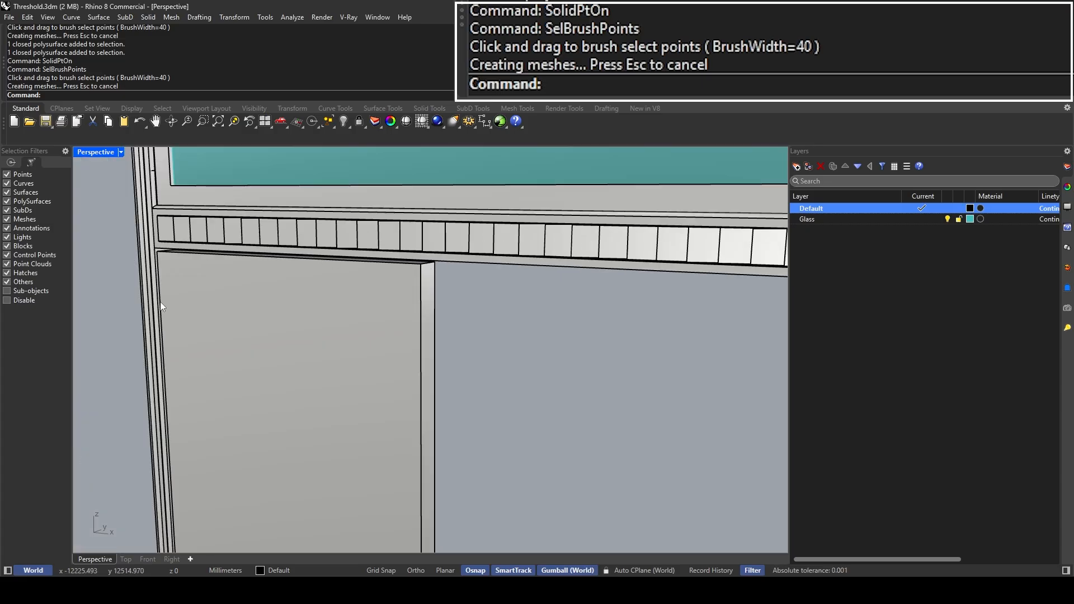
right_click_drag(468, 269, 404, 258)
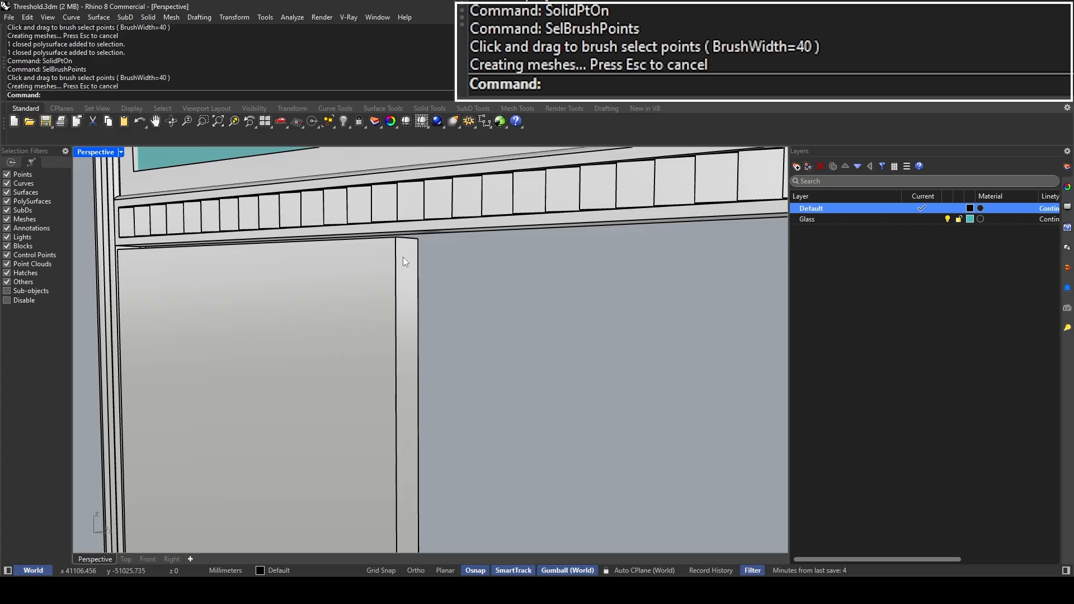
right_click_drag(403, 257, 405, 274)
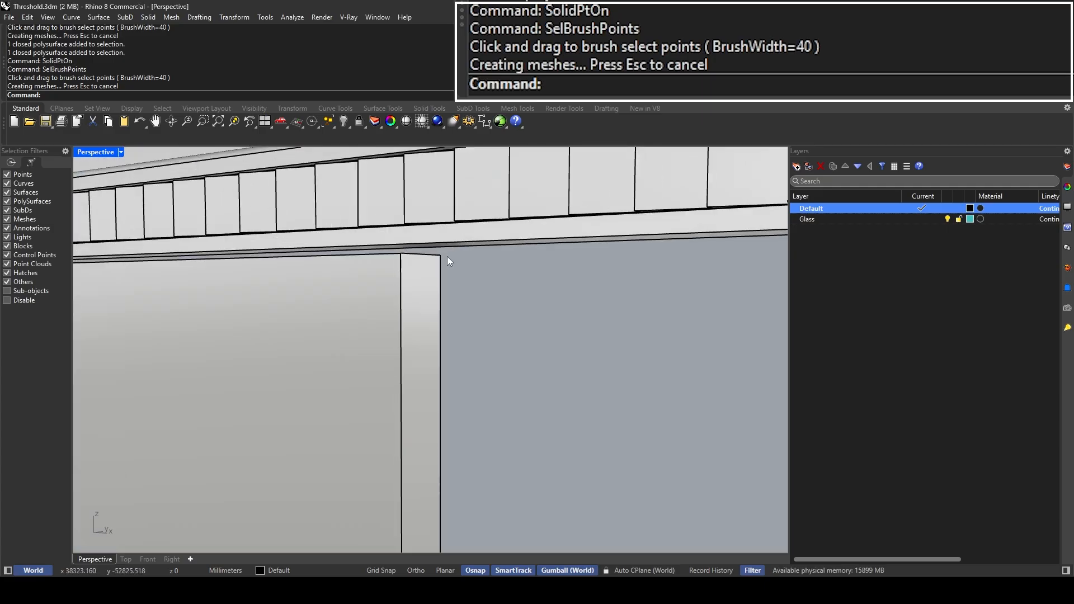
type("urve")
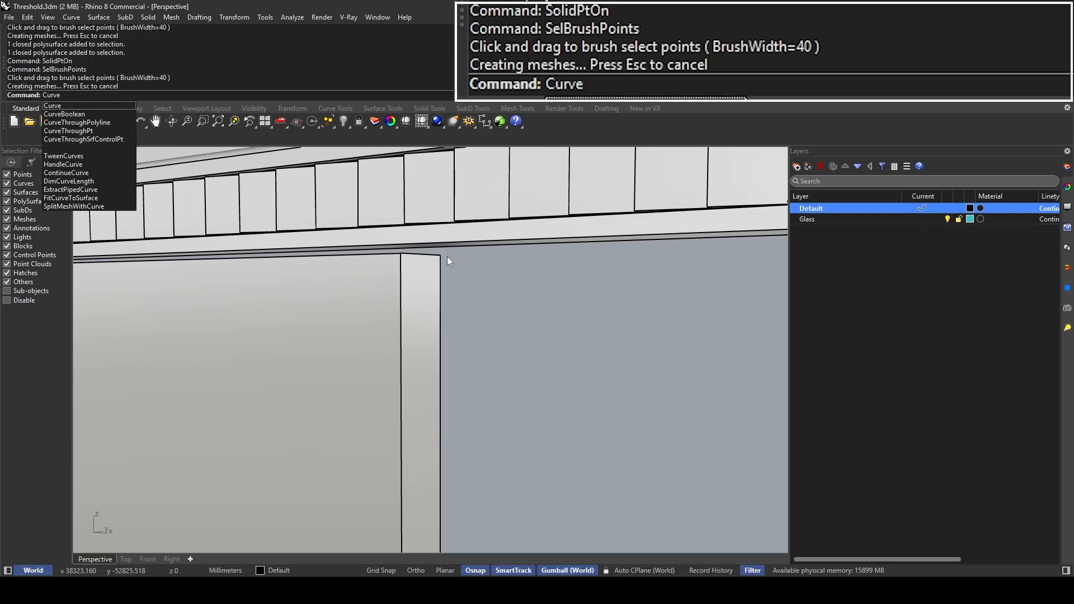
key("Return")
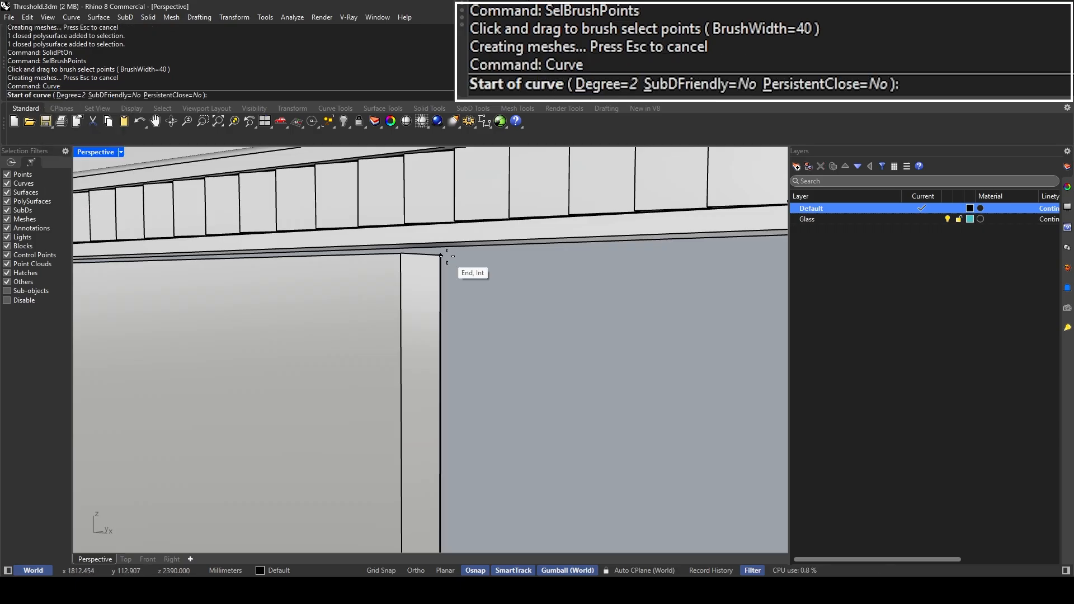
right_click_drag(403, 291, 396, 298)
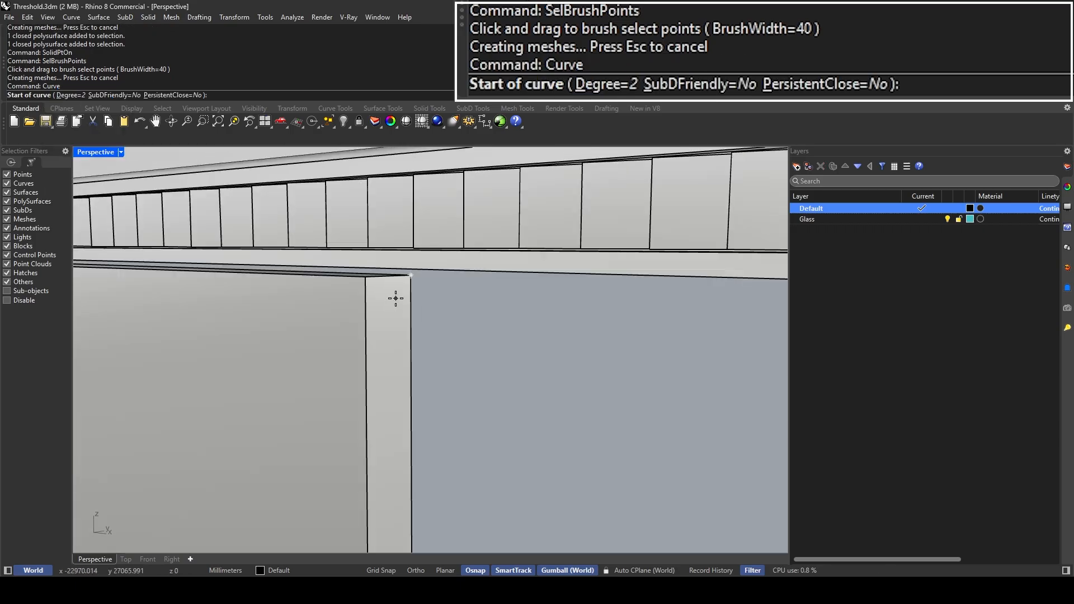
left_click(365, 307)
left_click(366, 276)
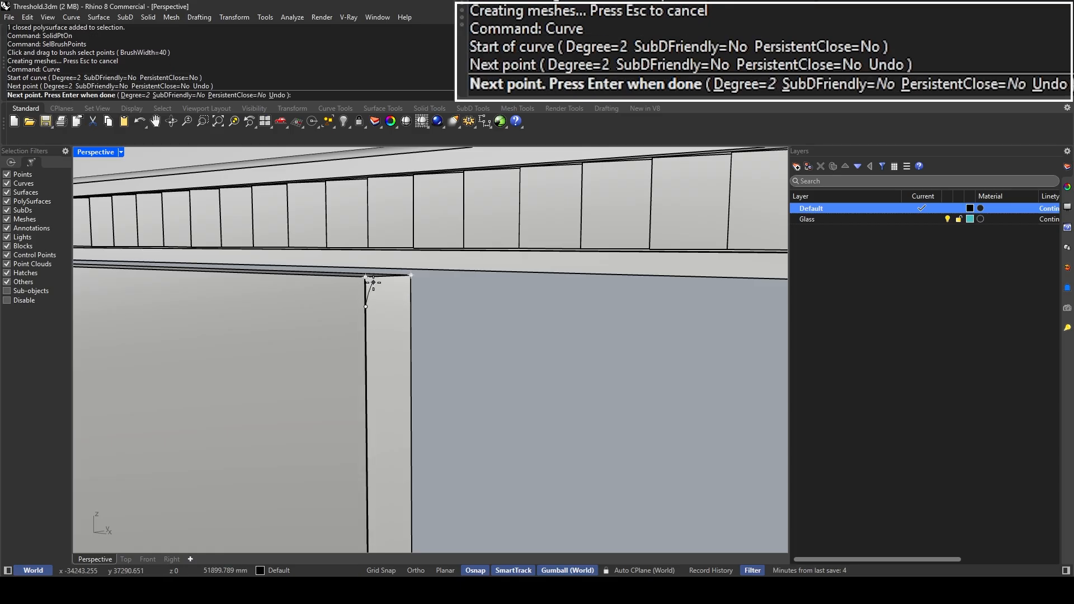
left_click(409, 276)
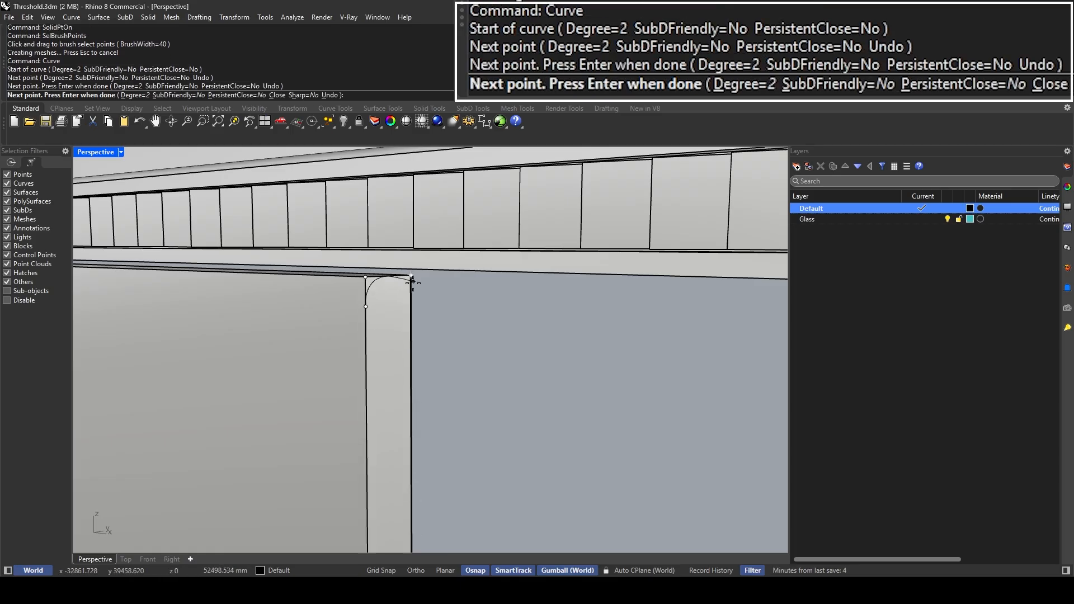
left_click(409, 309)
key("Return")
left_click(408, 291)
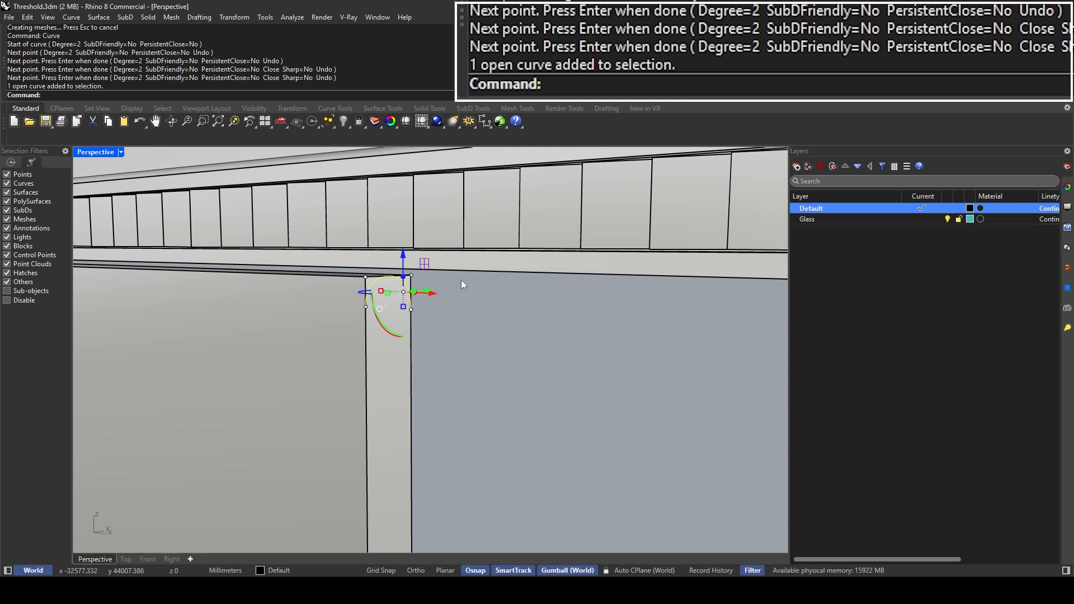
key("Escape")
left_click(407, 284)
key("Delete")
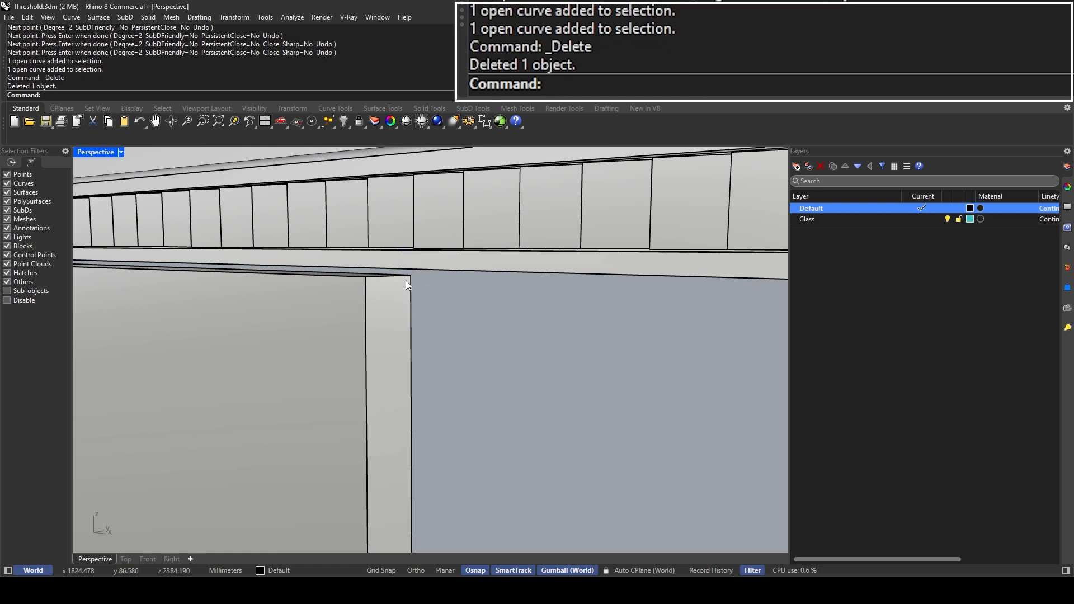
Step: Draw a degree-2 arched curve on the leaf's centre-side face, from its front edge through both upper corners to its back edge
key("Return")
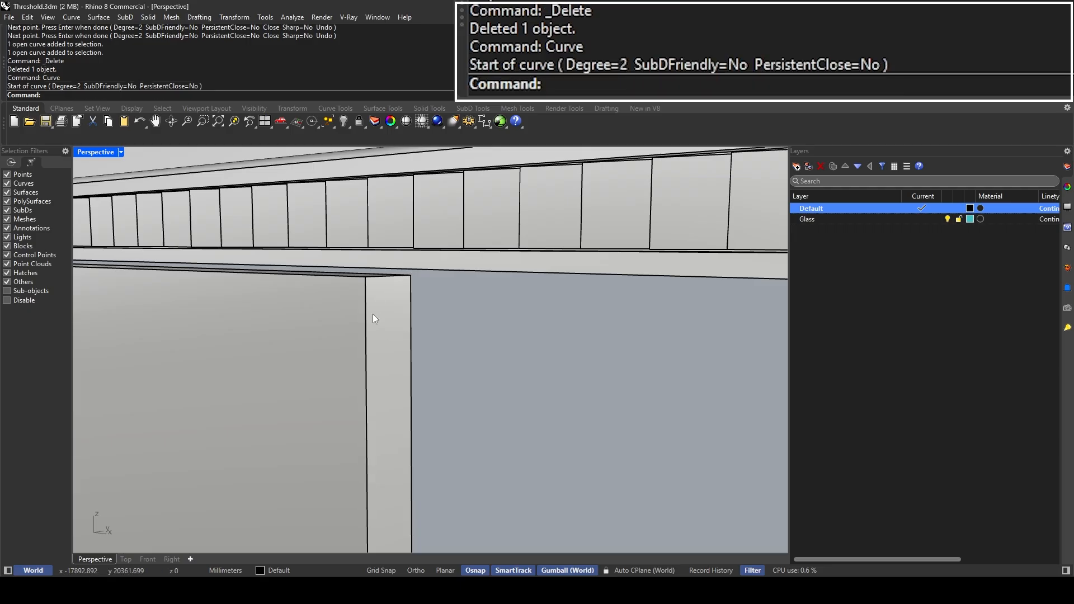
key("Return")
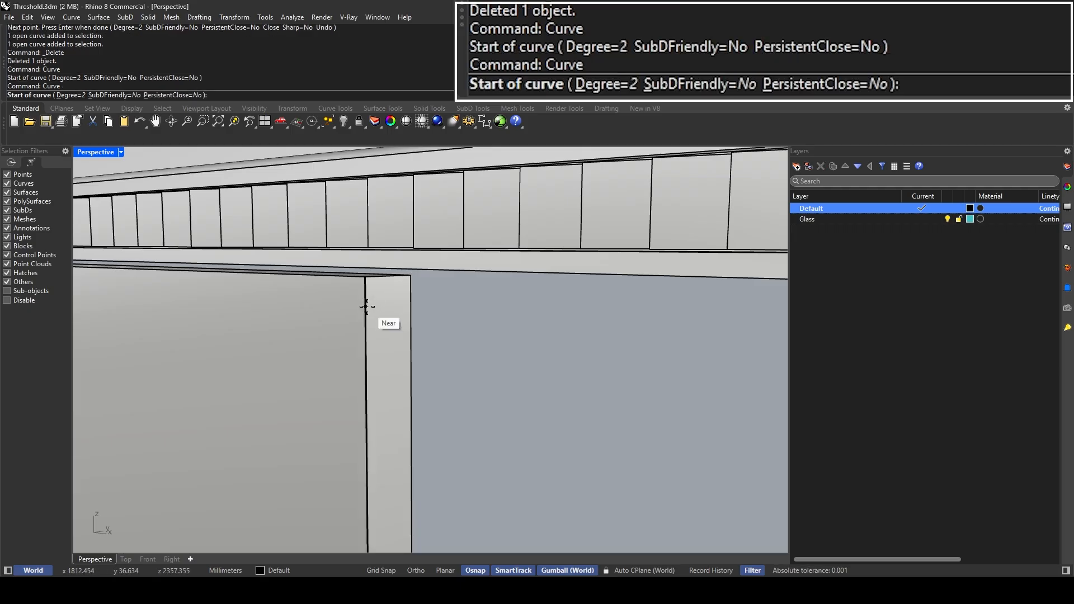
left_click(366, 307)
left_click(367, 277)
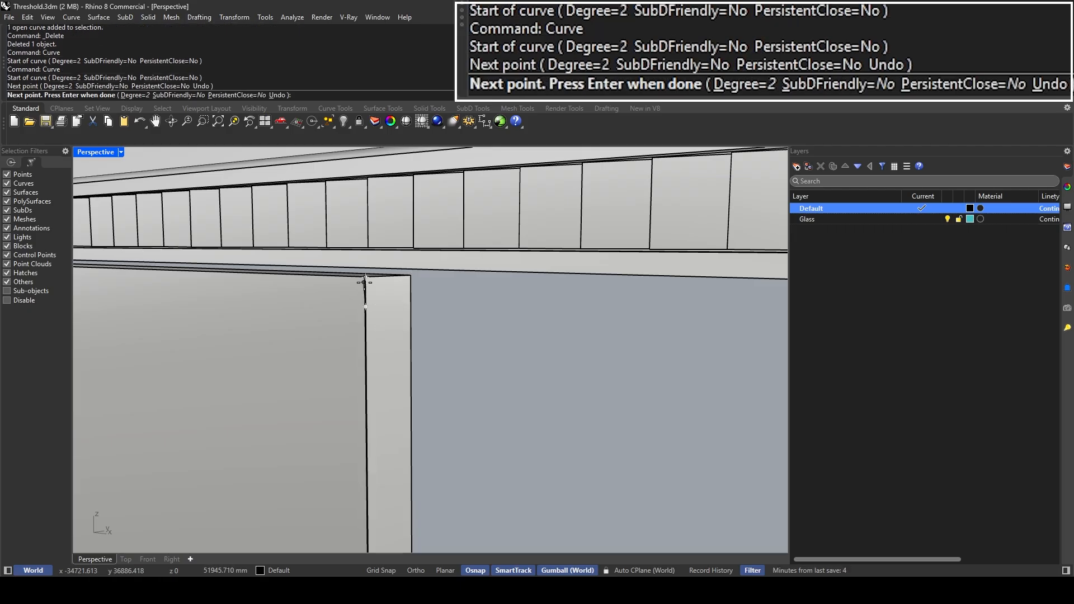
left_click(412, 275)
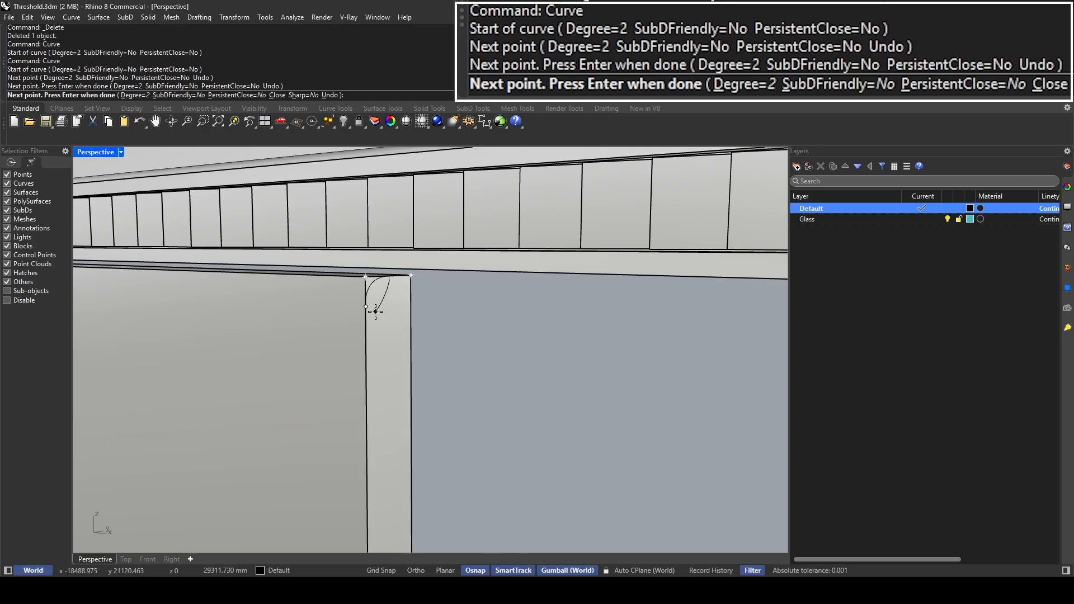
left_click(410, 303)
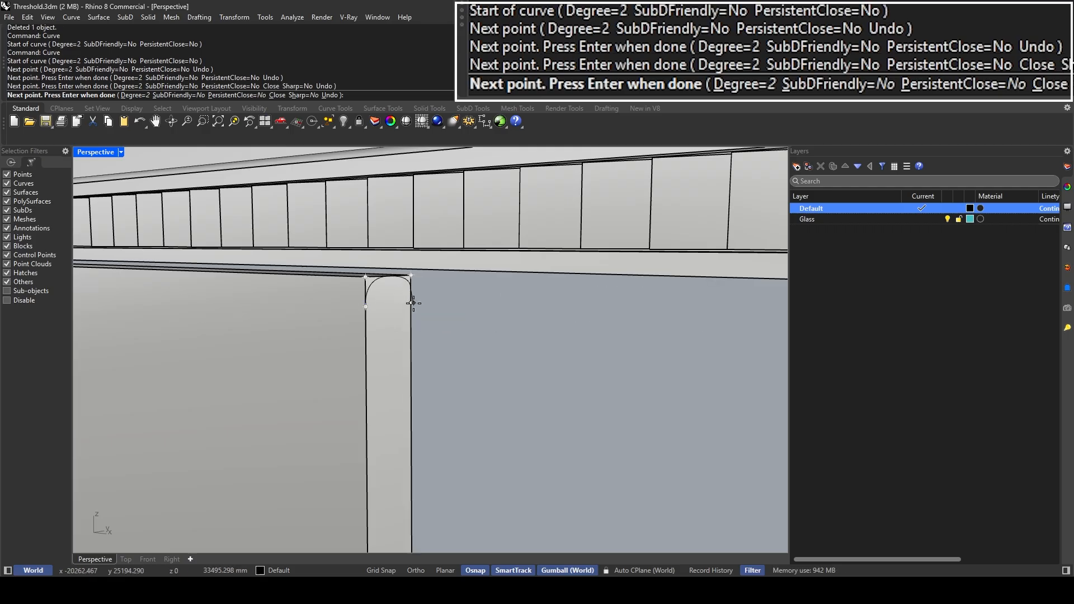
key("Return")
scroll(414, 303, "up", 2)
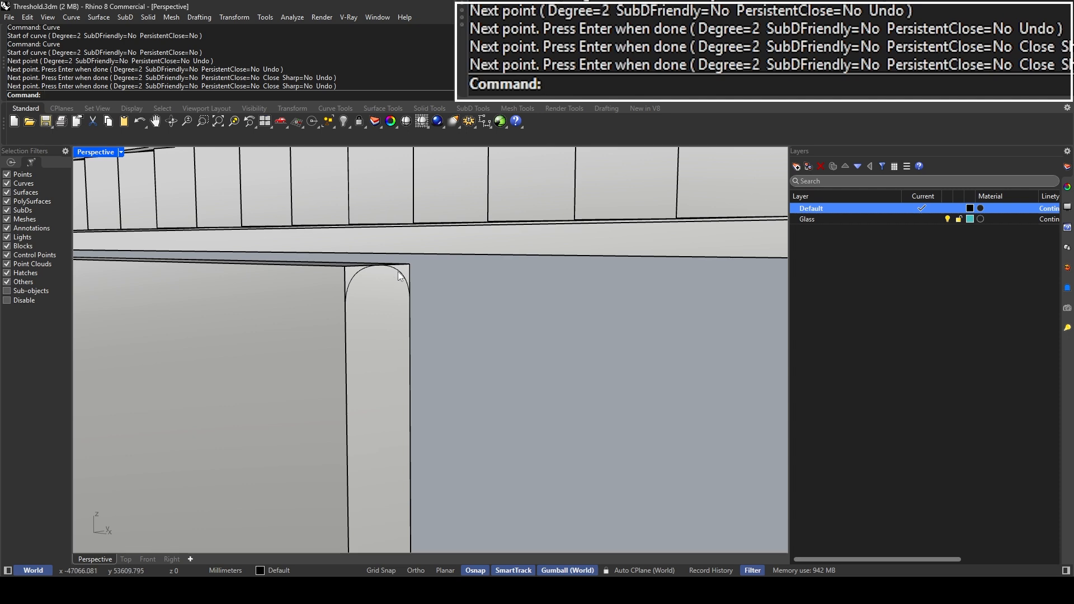
Step: Select the left door leaf together with the arched profile curve and isolate them from the rest of the model
left_click(426, 301)
right_click_drag(431, 297, 367, 271)
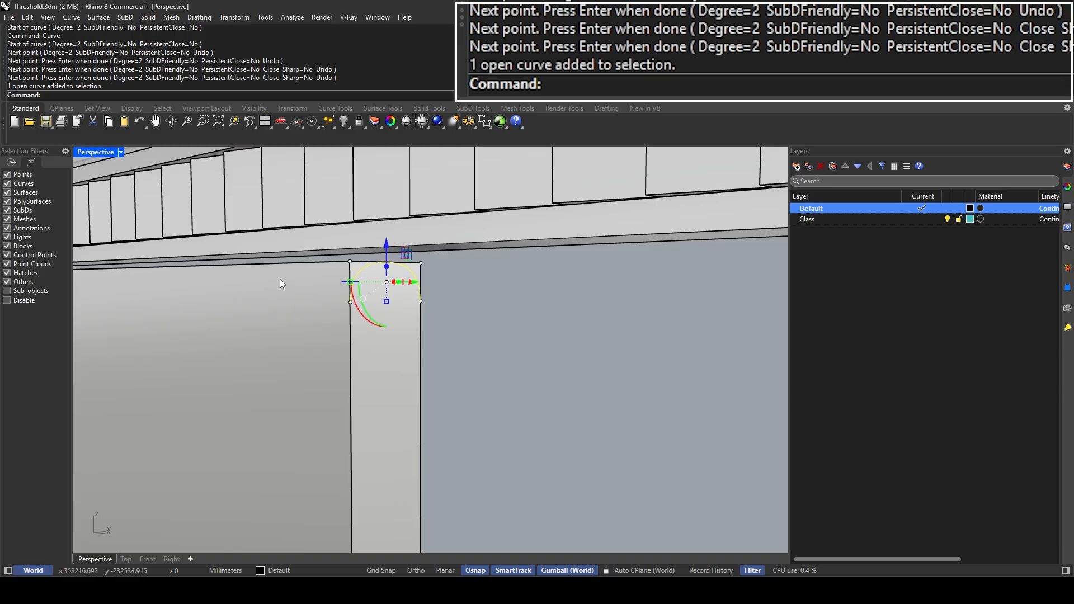
right_click_drag(280, 278, 311, 277)
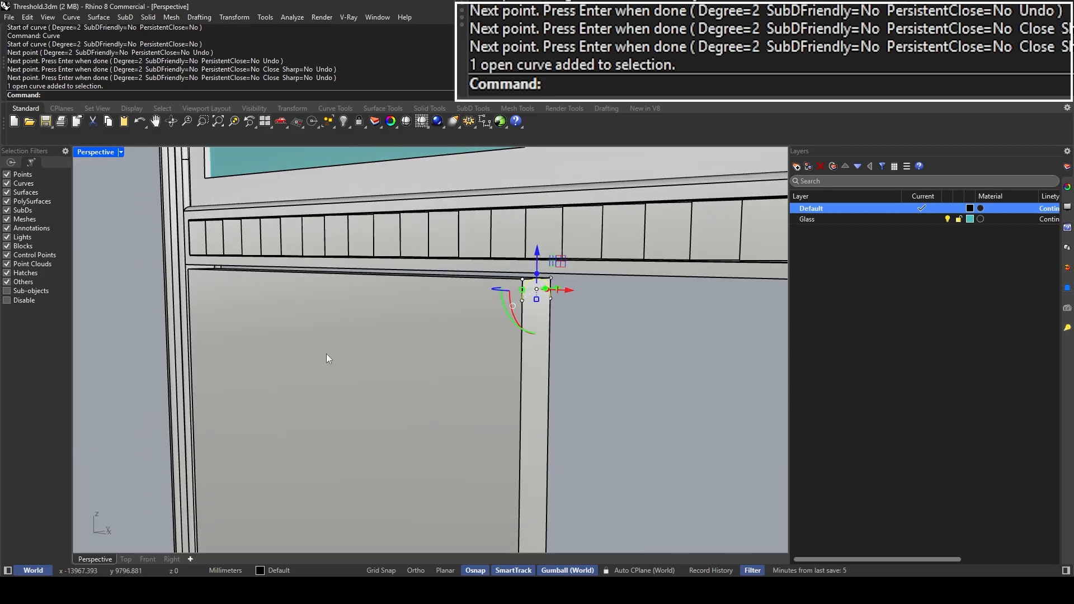
scroll(326, 354, "down", 6)
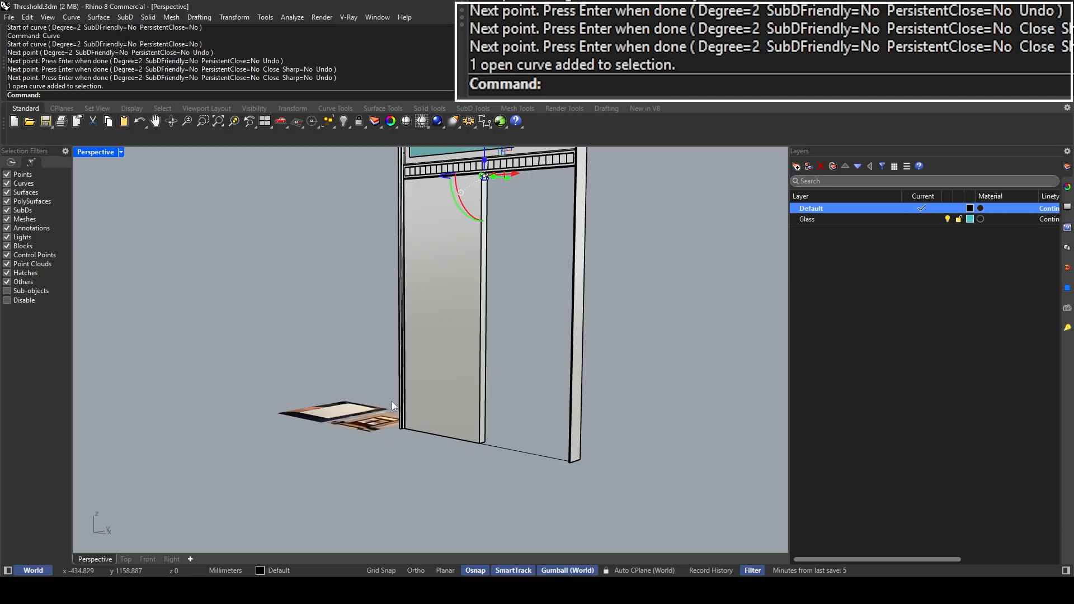
scroll(486, 169, "up", 10)
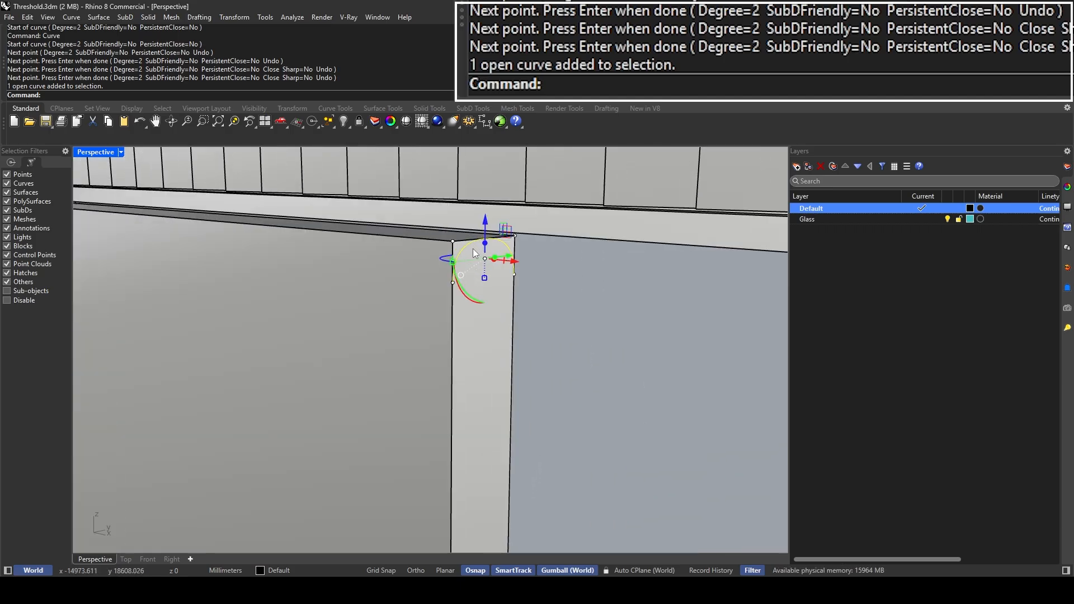
right_click_drag(459, 251, 425, 247)
left_click(424, 254)
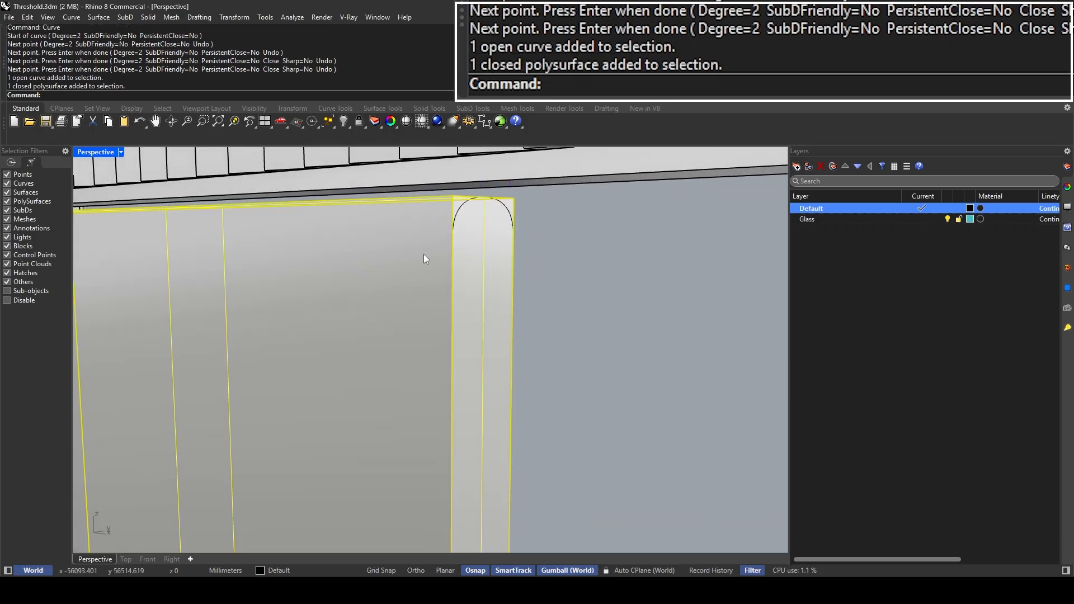
left_click(508, 219, "shift")
type("isol")
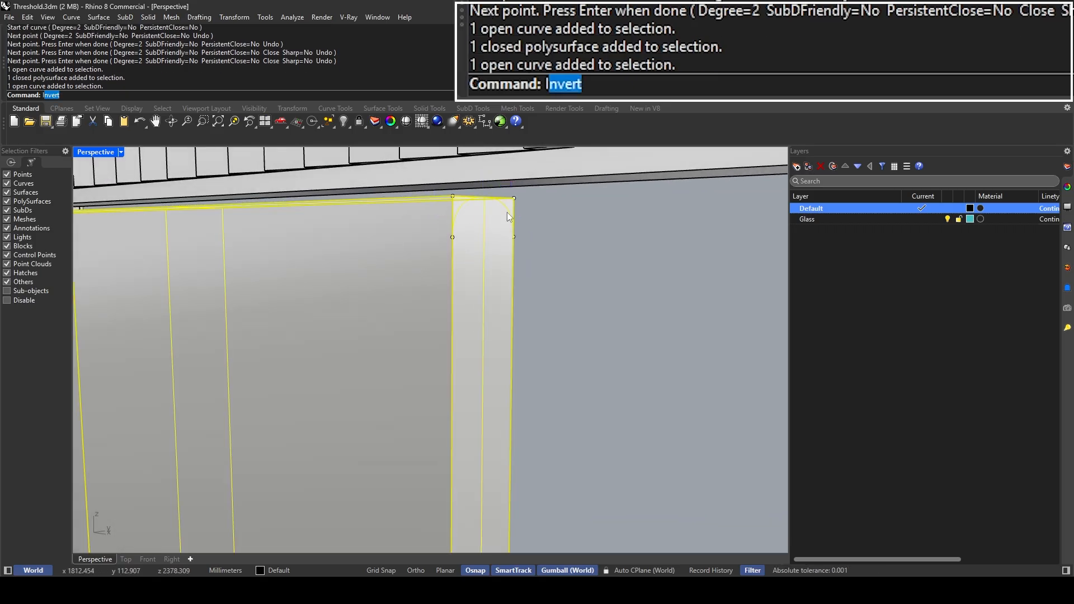
key("Return")
right_click_drag(508, 215, 472, 234)
left_click(471, 235)
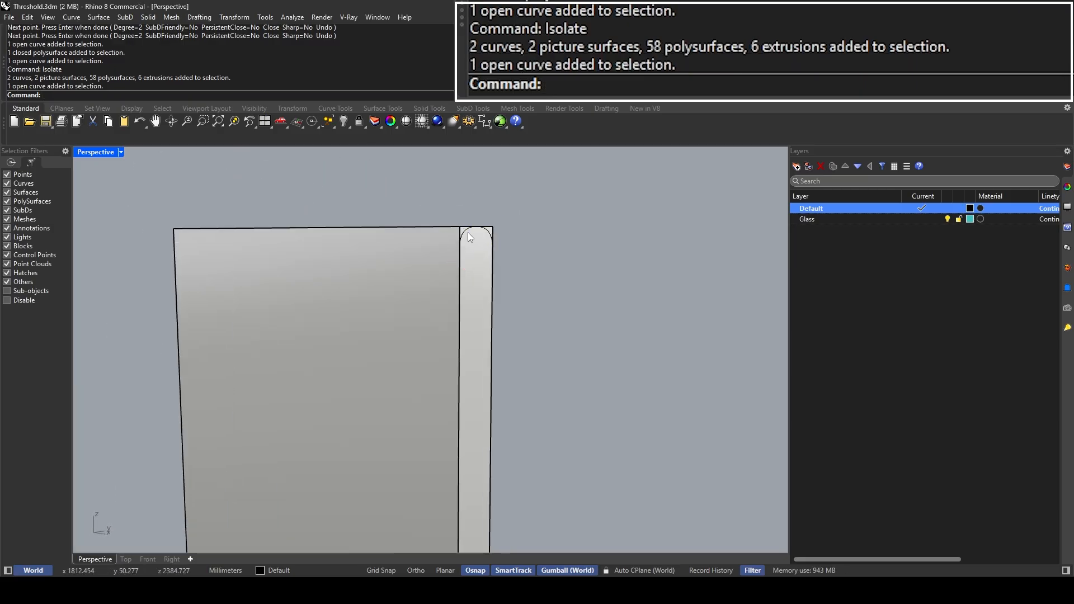
type("Sweep1")
key("Return")
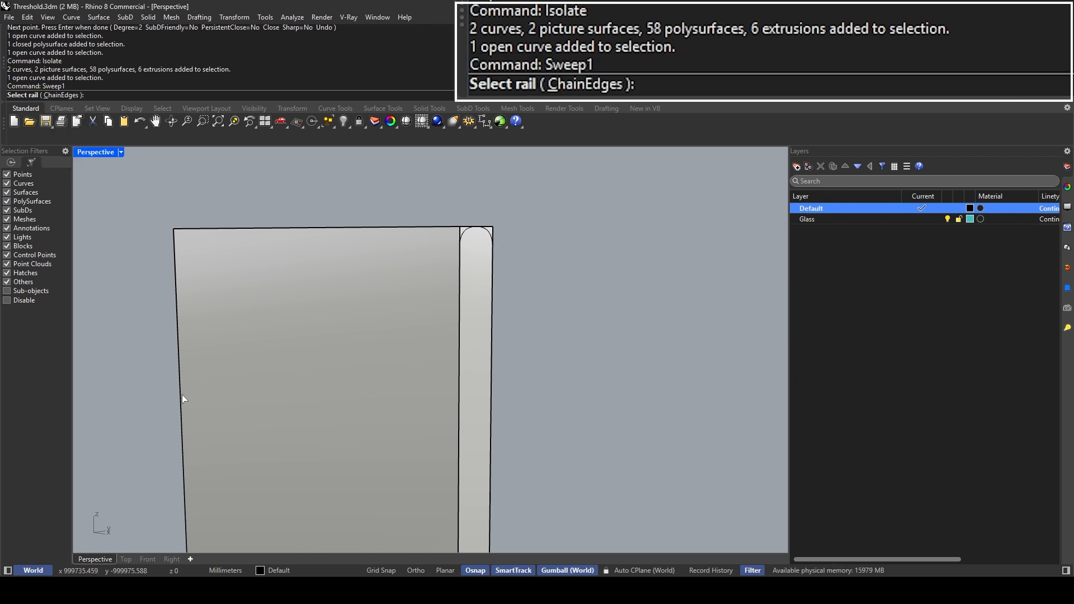
scroll(206, 358, "down", 3)
scroll(297, 301, "up", 2)
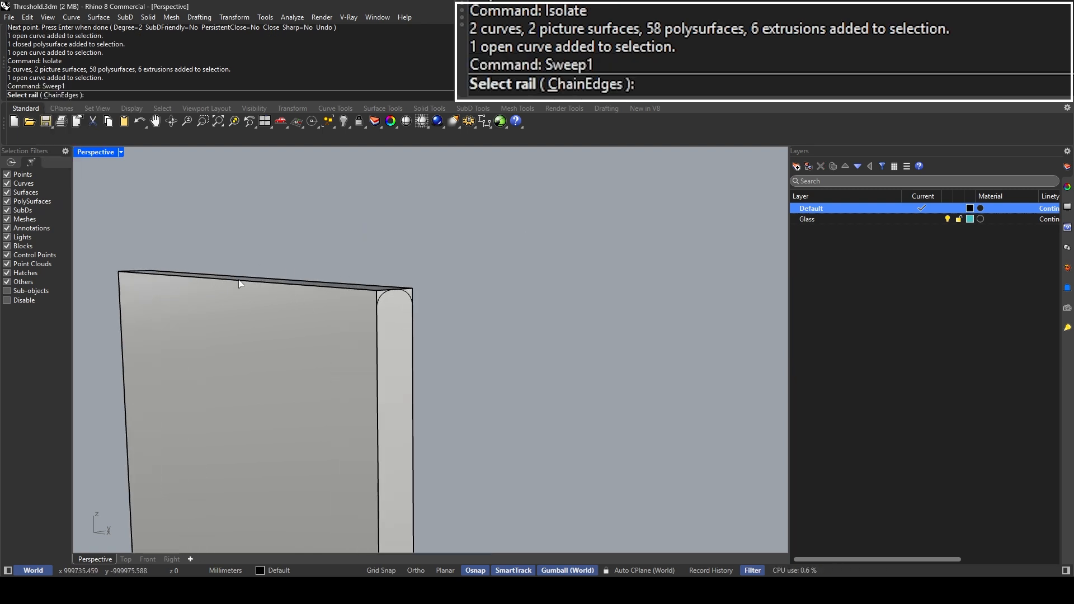
key("Escape")
Step: Move the arched profile curve up from its front lower end to the leaf's upper front corner
left_click(384, 294)
left_click(425, 324)
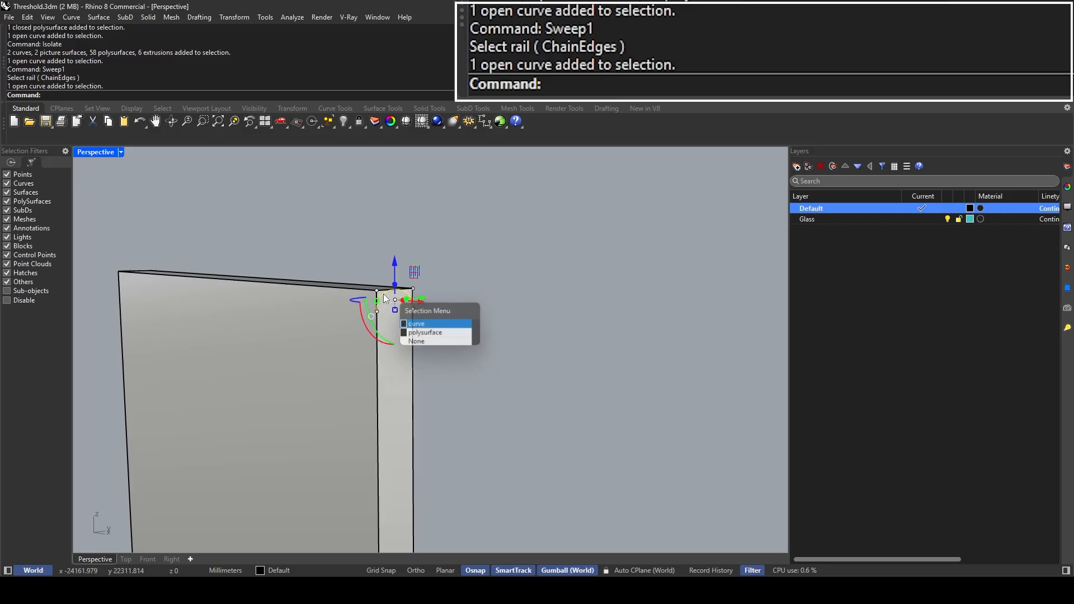
type("Move")
key("Return")
left_click(377, 311)
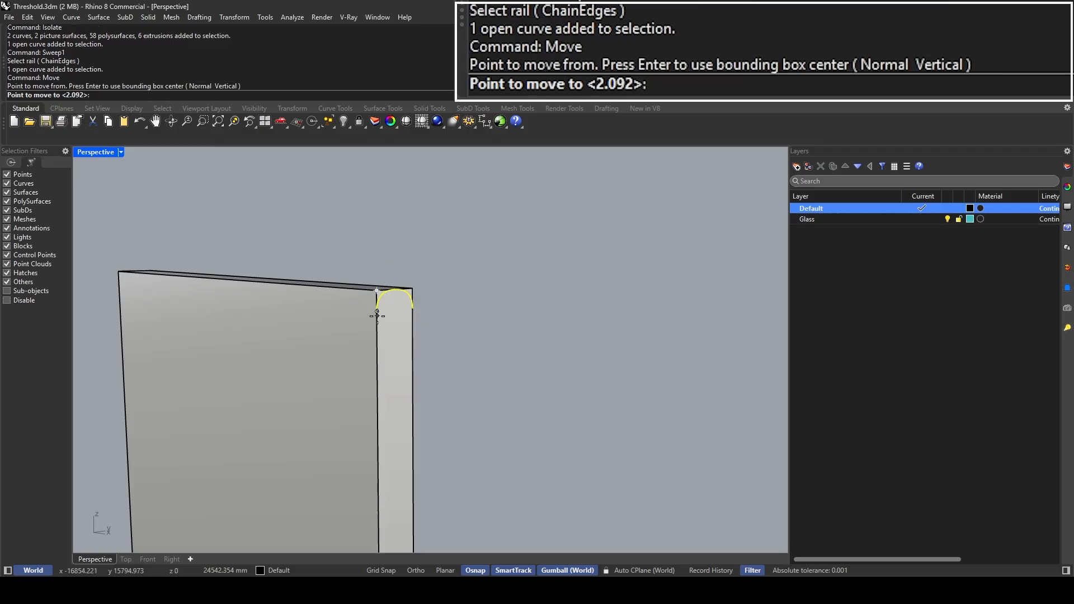
left_click(377, 291)
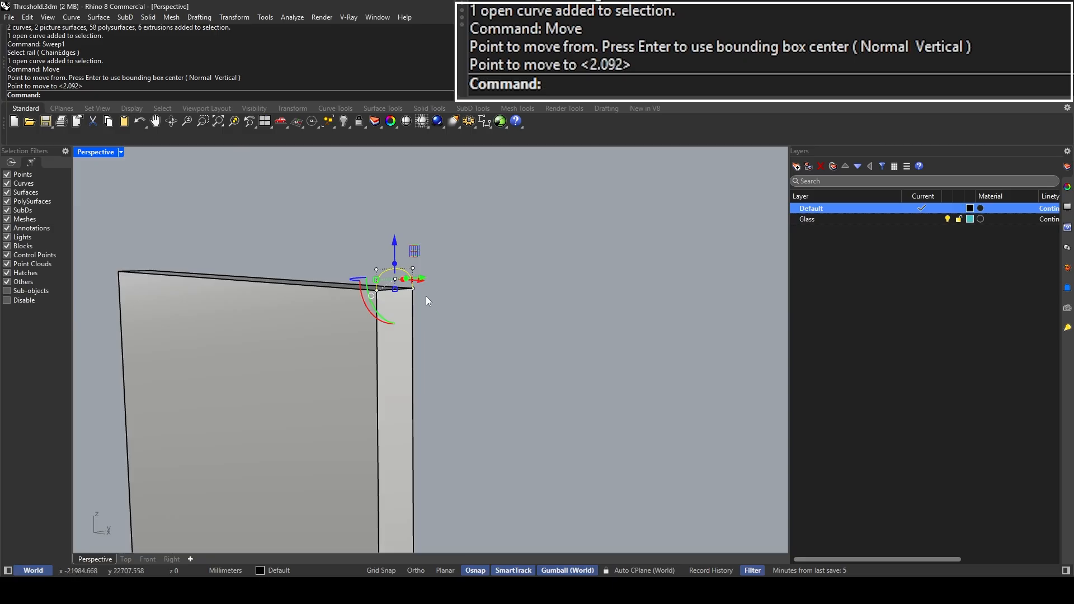
Step: Undo the last move of the arched profile curve on the leaf's centre-side face
left_click(393, 278)
key("Escape")
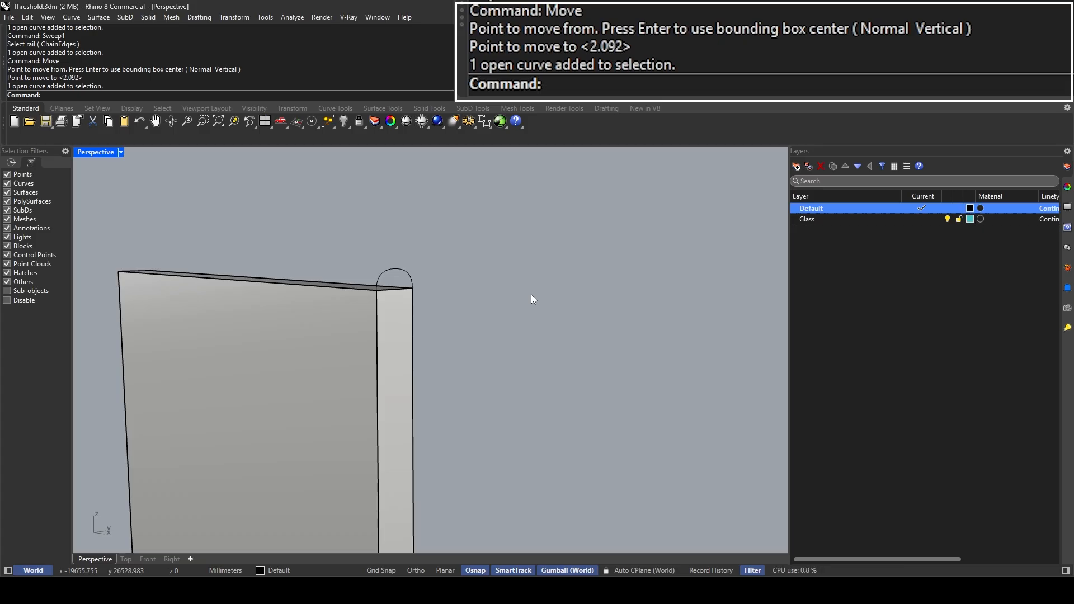
key("ctrl+z")
key("Escape")
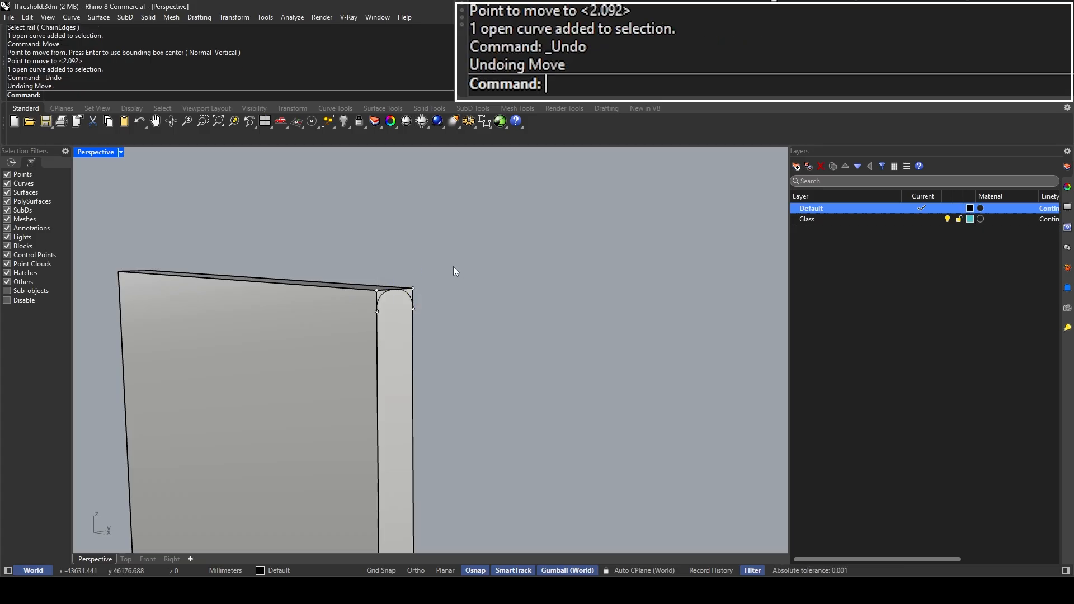
scroll(385, 293, "up", 4)
scroll(387, 288, "up", 4)
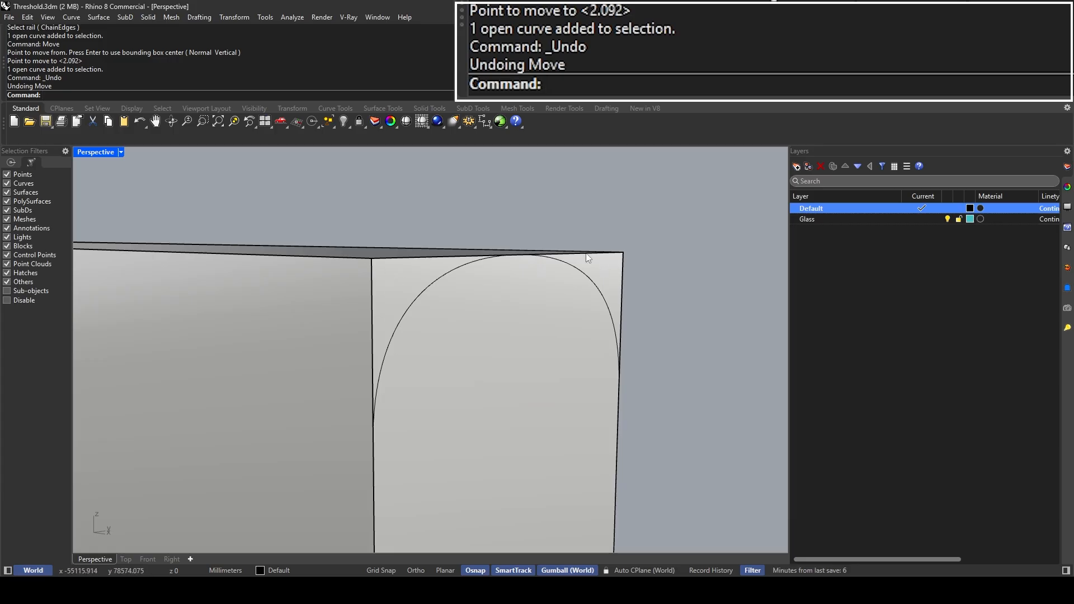
scroll(604, 258, "down", 4)
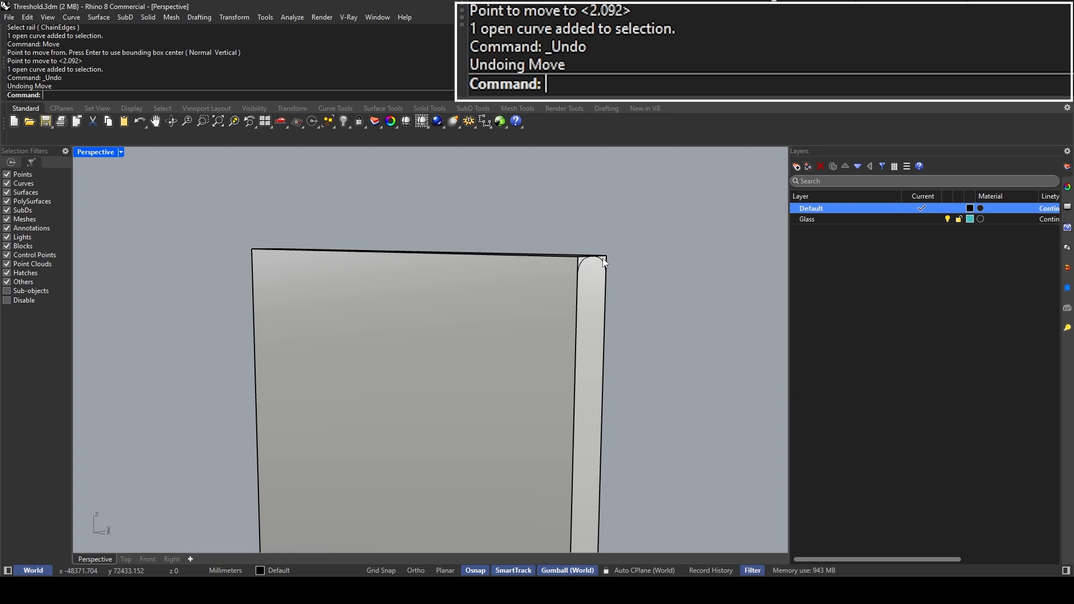
Step: Show all hidden objects, and isolate the left door leaf with its arched profile curve again
type("Show")
key("Return")
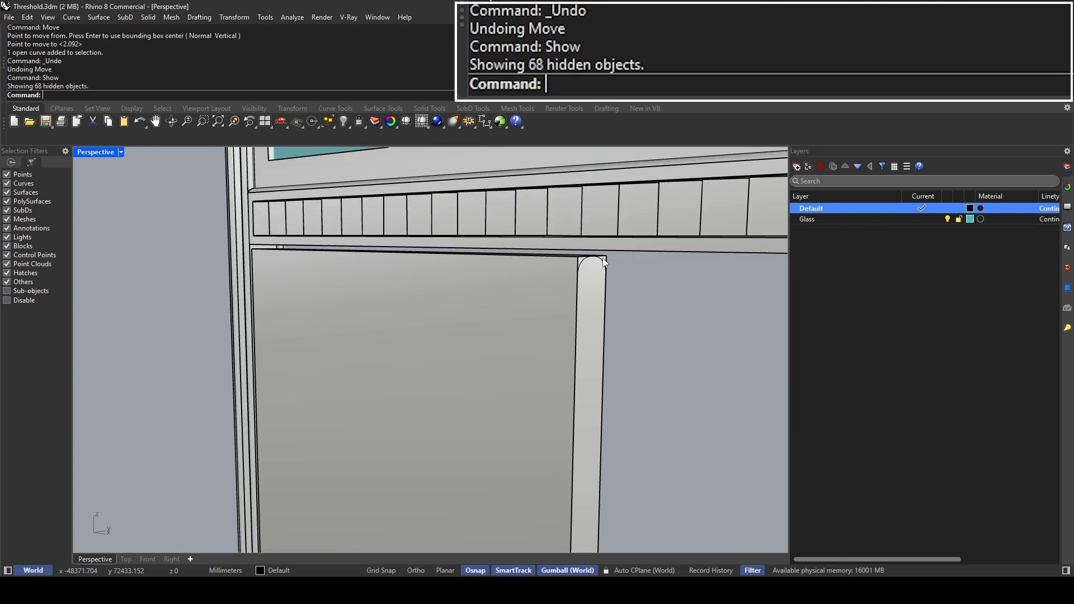
key("ctrl+y")
key("ctrl+y")
key("ctrl+y")
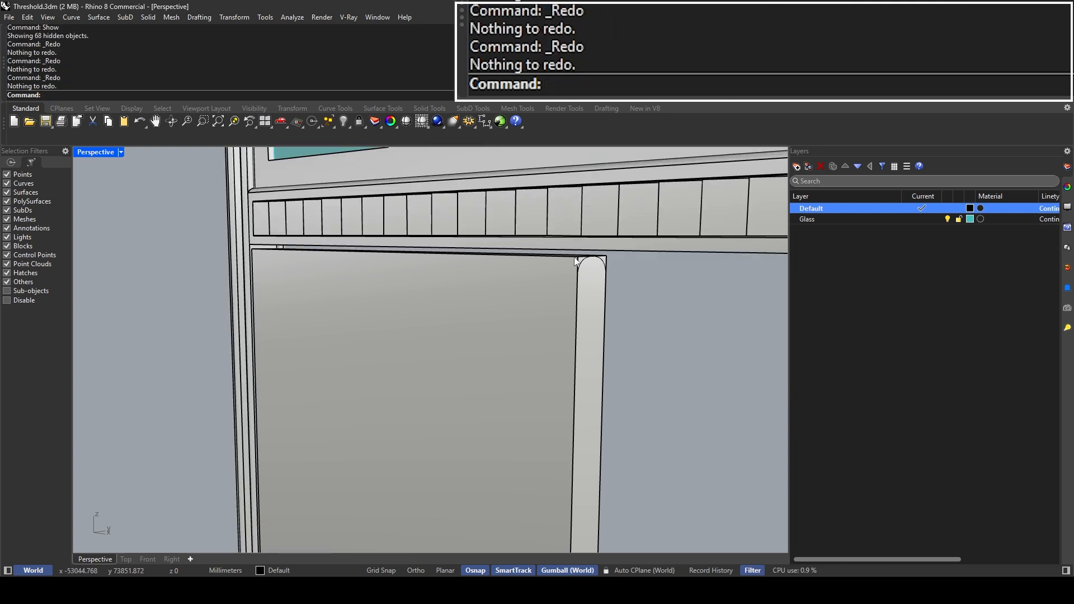
left_click_drag(633, 284, 563, 256)
key("Escape")
left_click_drag(658, 277, 566, 255)
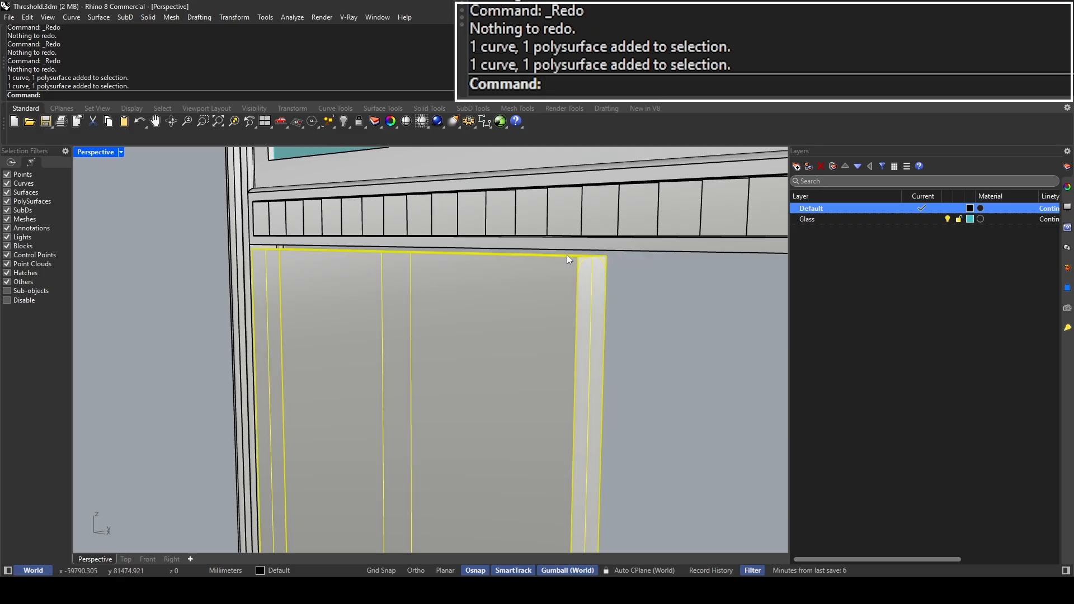
type("Isolate")
key("Return")
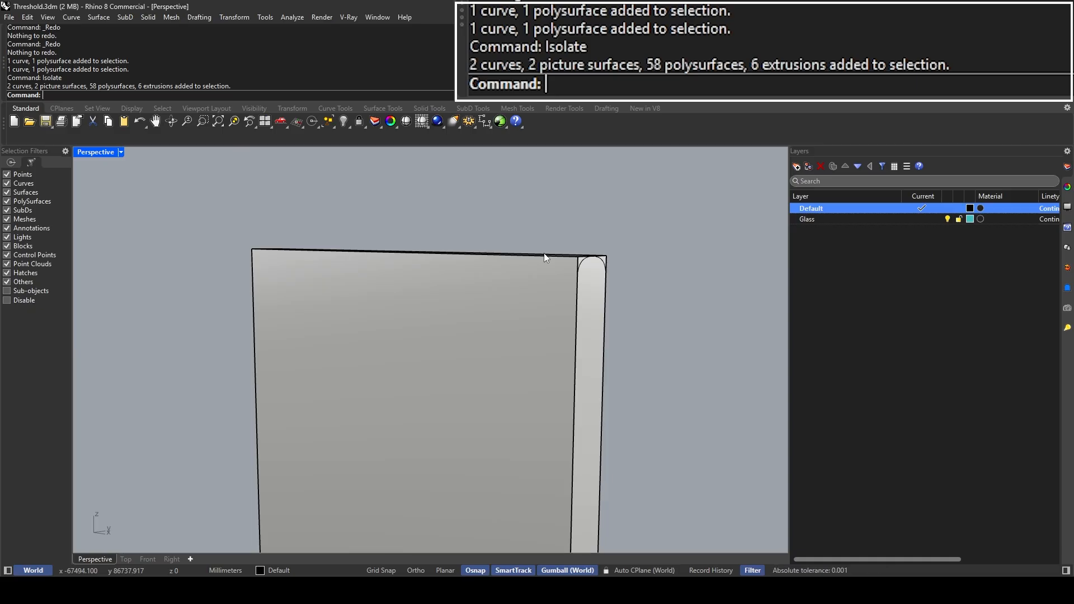
scroll(582, 260, "up", 1)
left_click(580, 262)
key("Return")
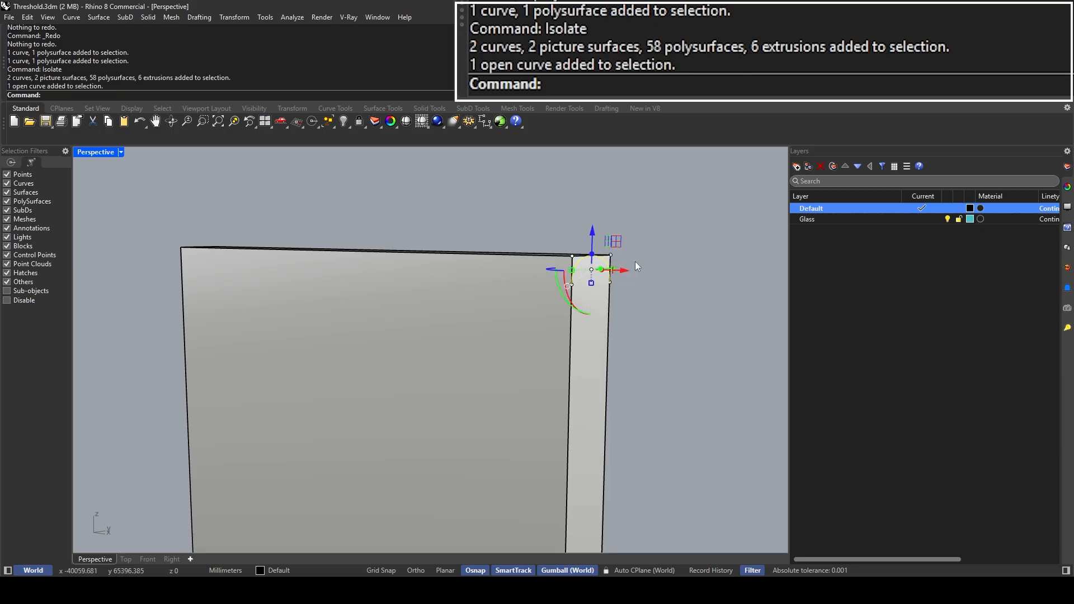
left_click(582, 261)
type("Sweep1")
key("Return")
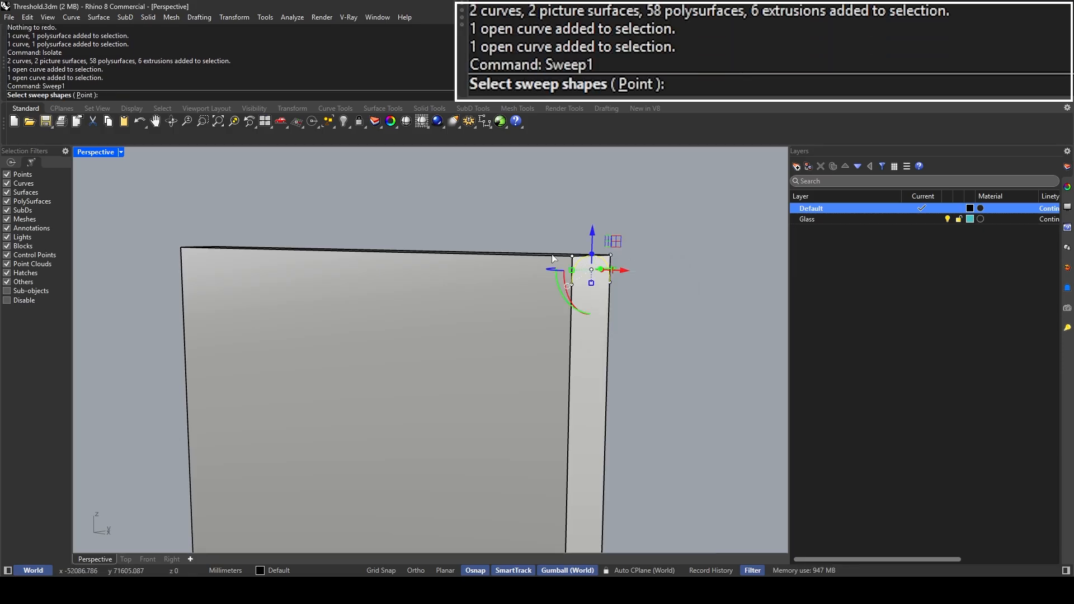
scroll(435, 251, "down", 2)
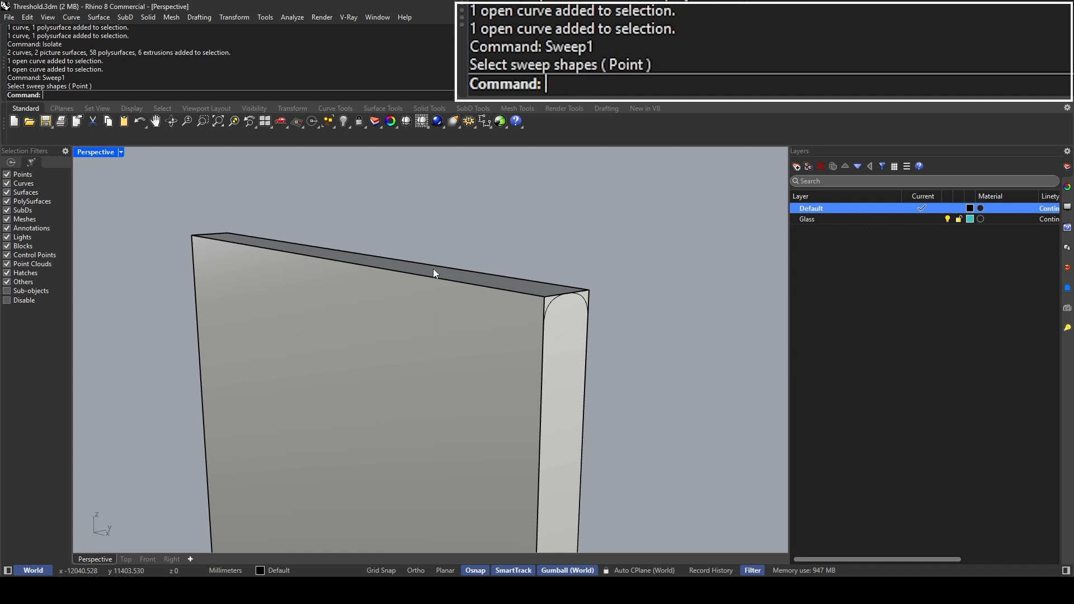
key("Return")
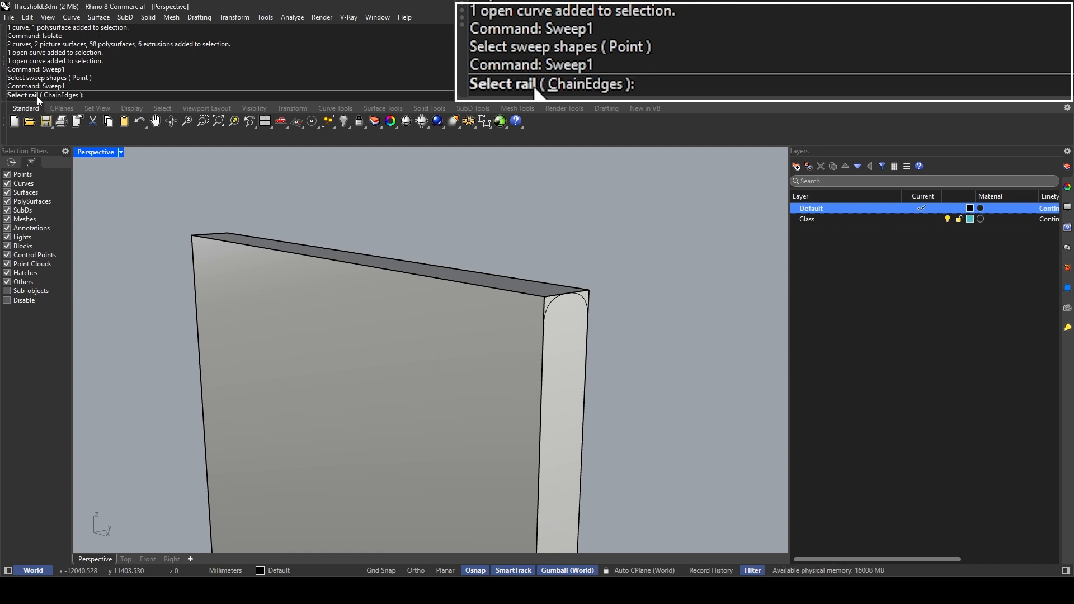
left_click(437, 276)
key("Return")
key("Escape")
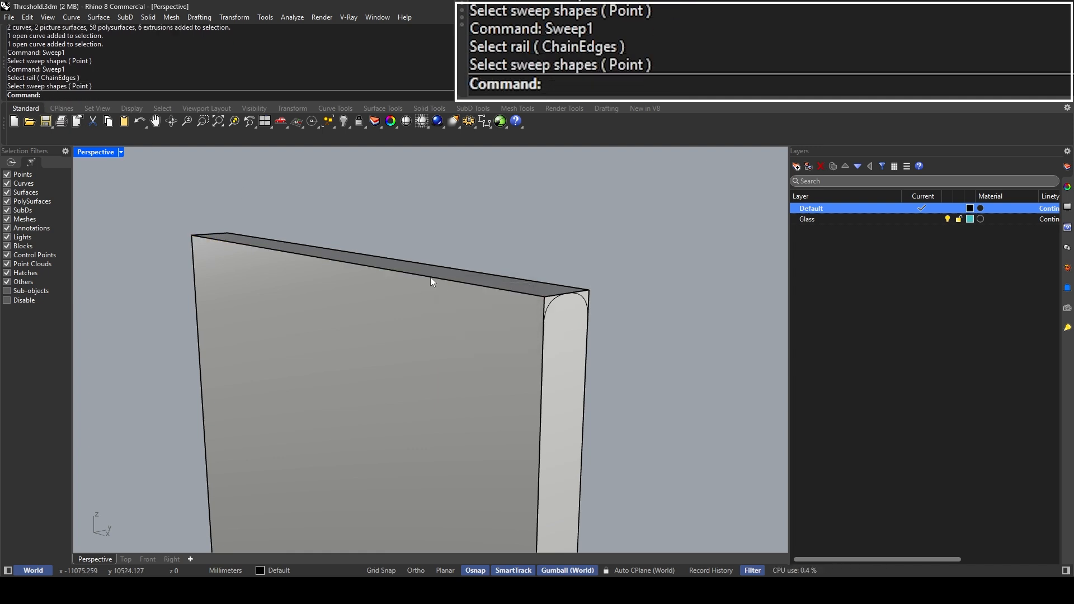
left_click(461, 285)
key("Escape")
key("Return")
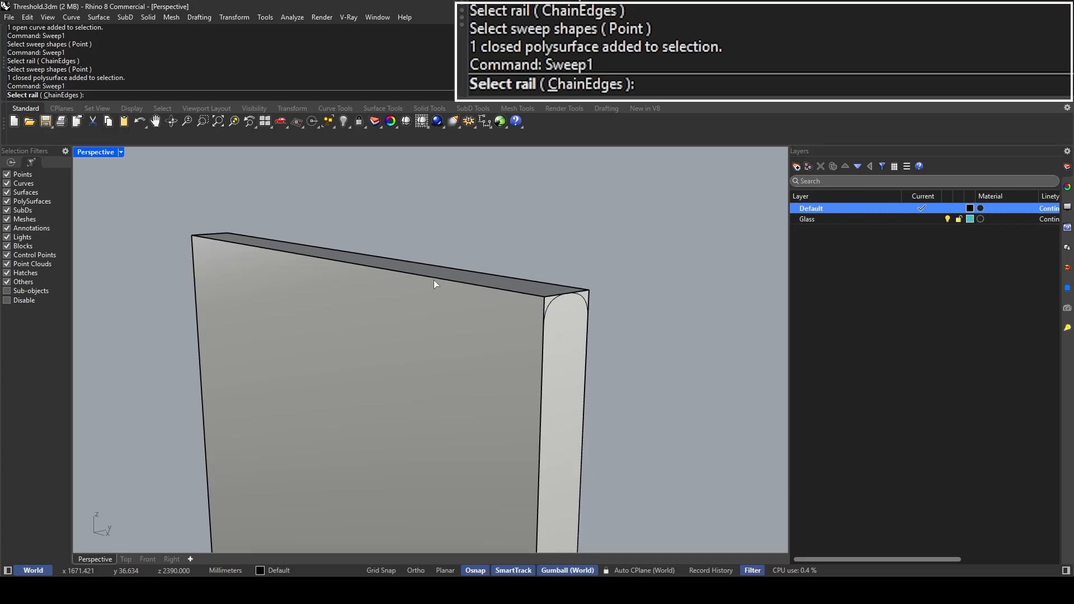
scroll(436, 283, "down", 3)
left_click(381, 271)
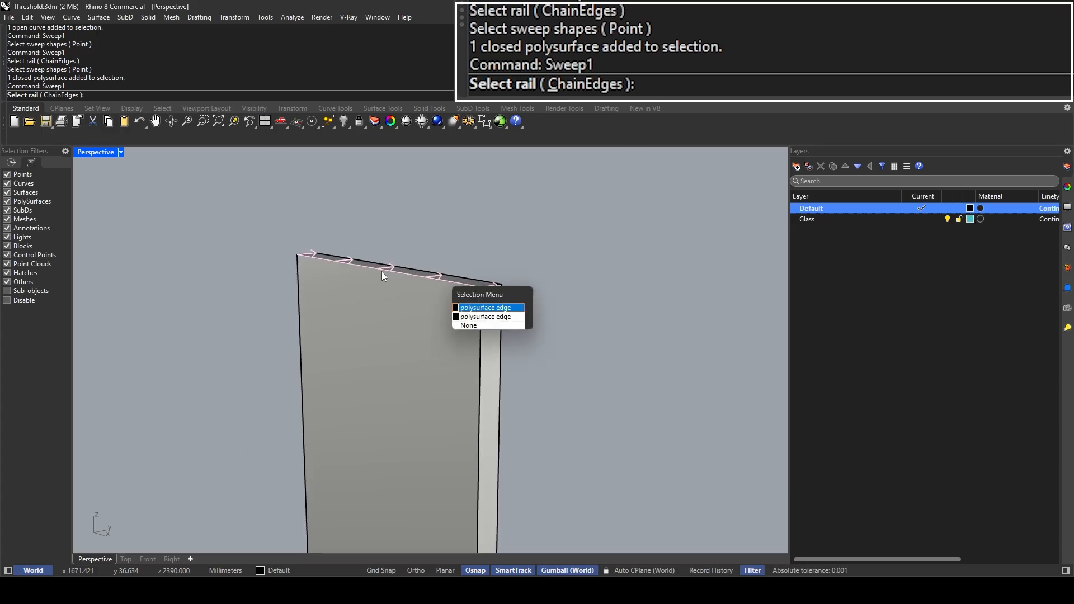
left_click(484, 317)
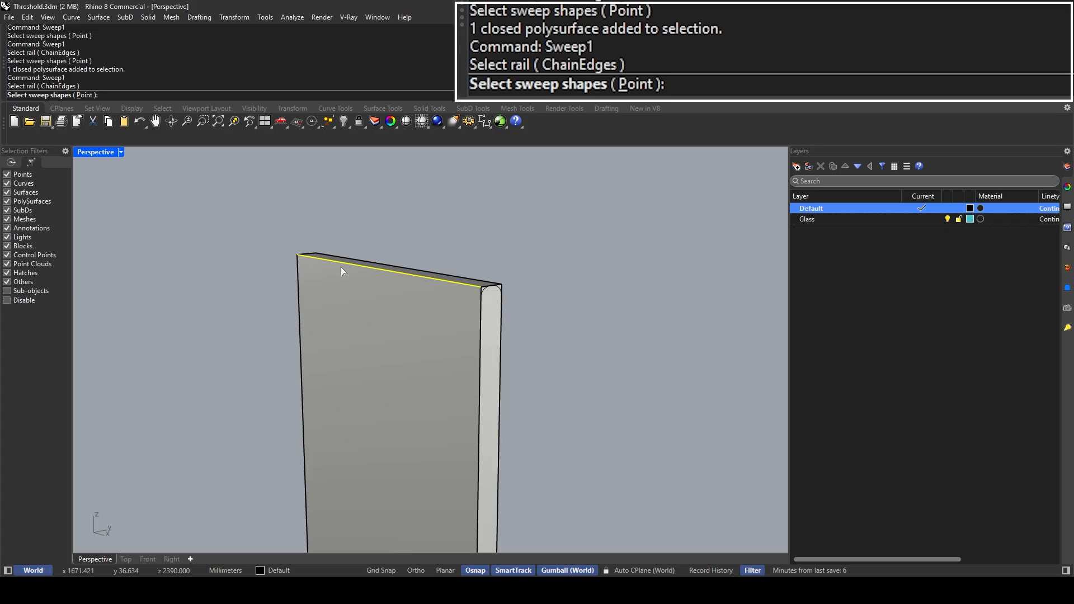
key("Escape")
Step: Draw a polyline on the leaf's front face from the centre-side upper corner to the outer upper corner and down to the outer lower corner
type("Polyline")
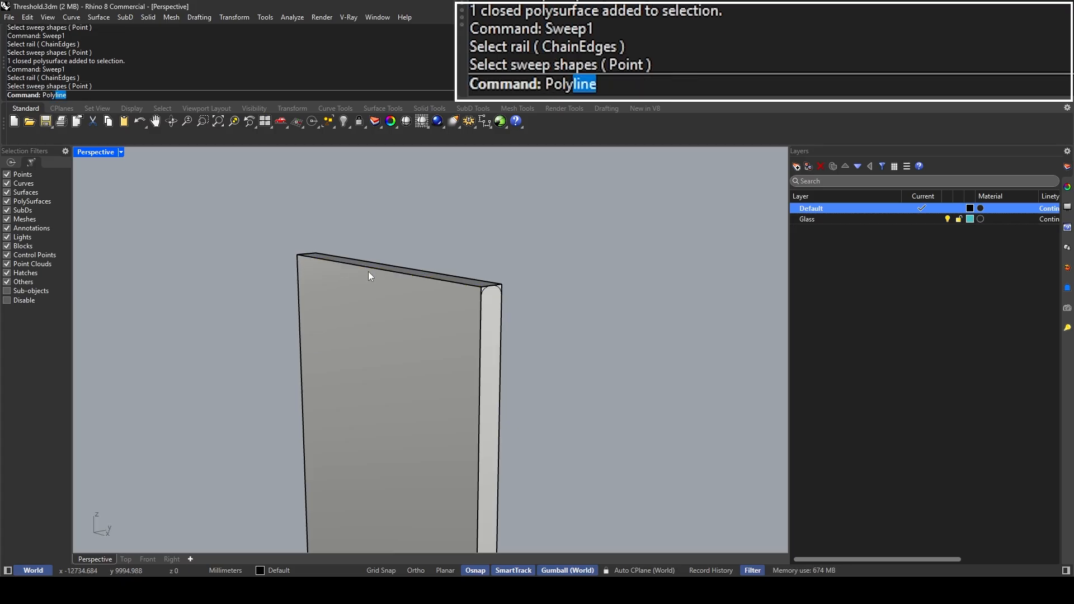
key("Return")
scroll(475, 290, "up", 3)
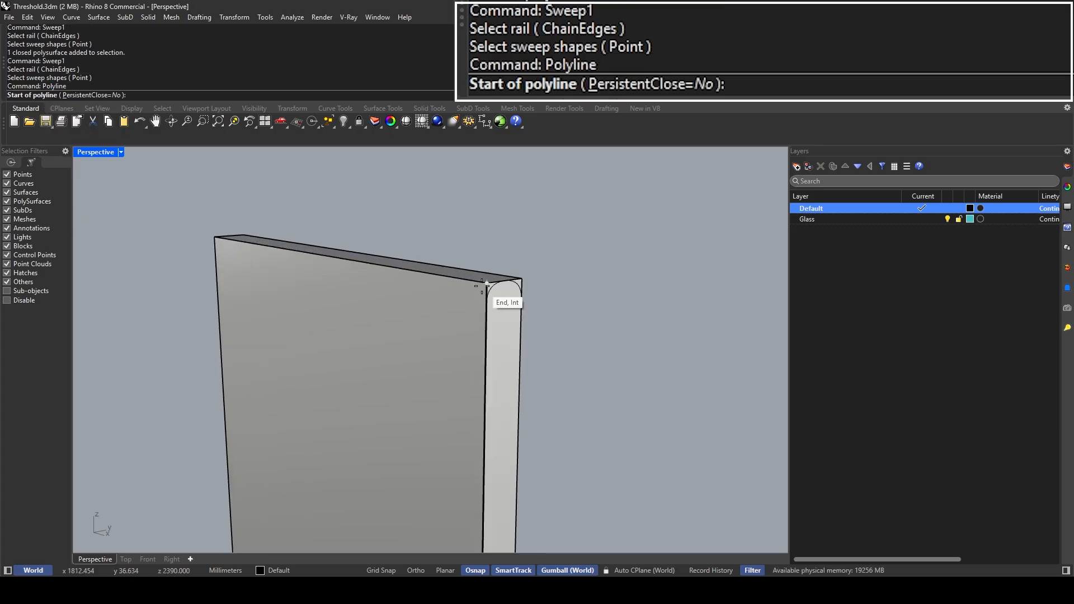
left_click(481, 285)
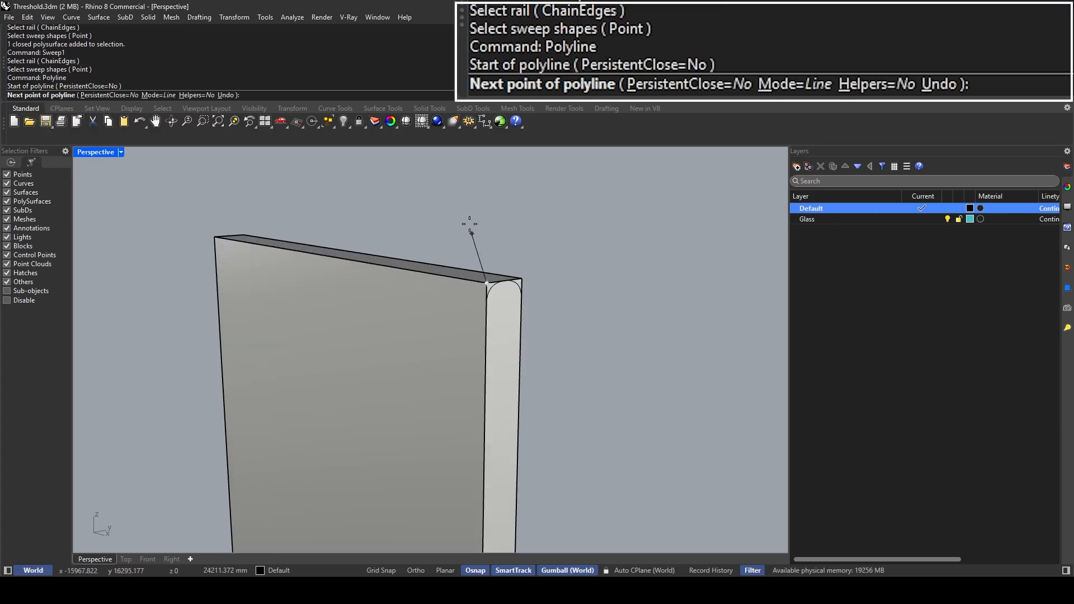
left_click(215, 237)
scroll(344, 274, "down", 5)
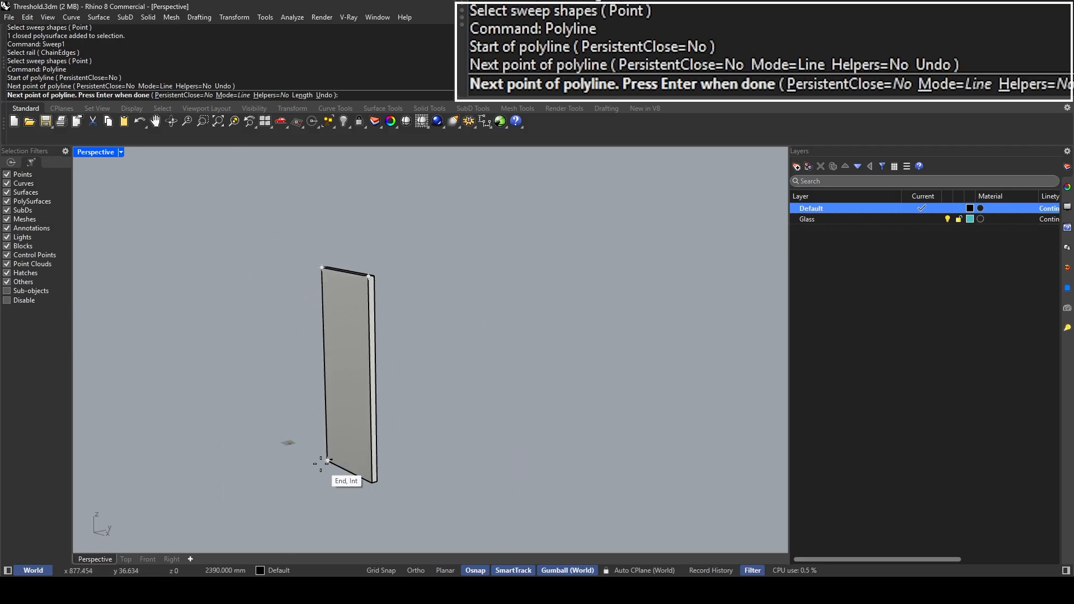
left_click(327, 461)
key("Return")
scroll(343, 300, "up", 3)
left_click(319, 247)
key("Return")
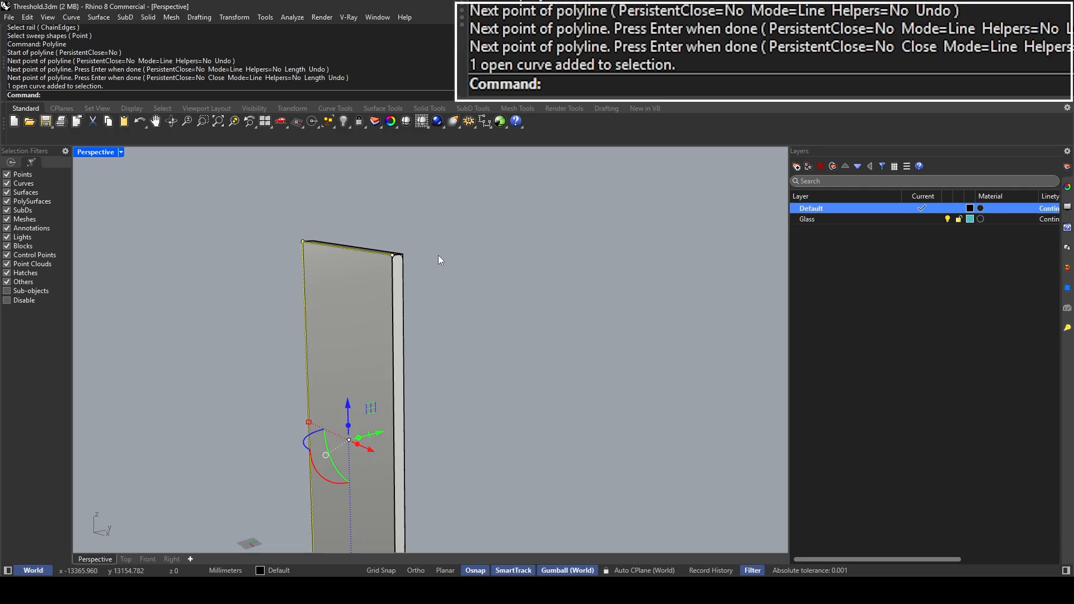
scroll(438, 255, "down", 2)
key("Escape")
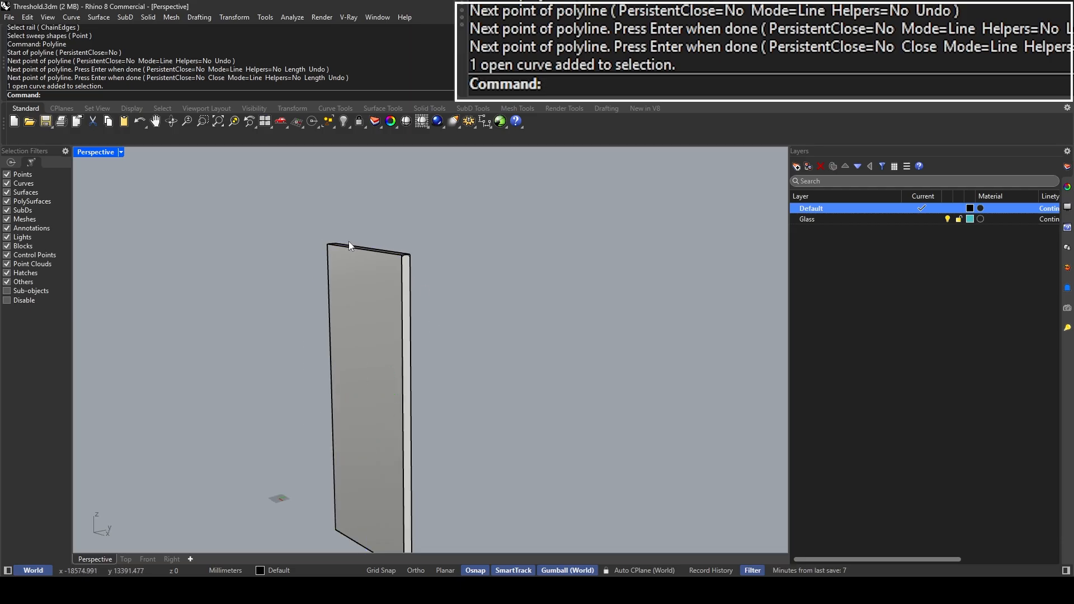
Step: Sweep the arched profile curve along the polyline rail with Sweep1, using the Freeform frame style and unchanged cross sections
scroll(348, 241, "up", 2)
type("Sweep1")
key("Return")
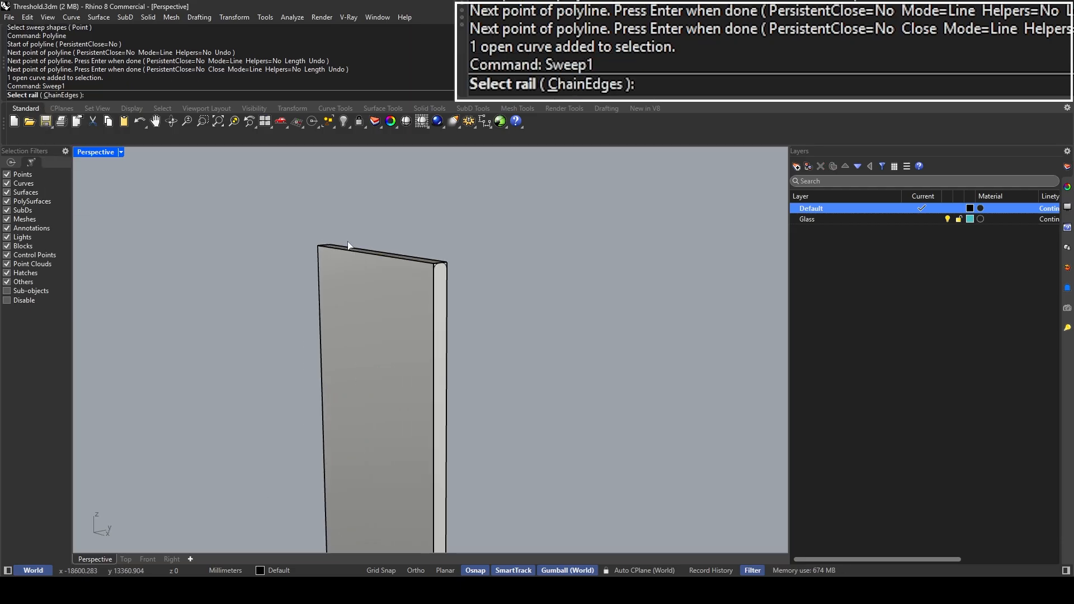
key("Escape")
key("Return")
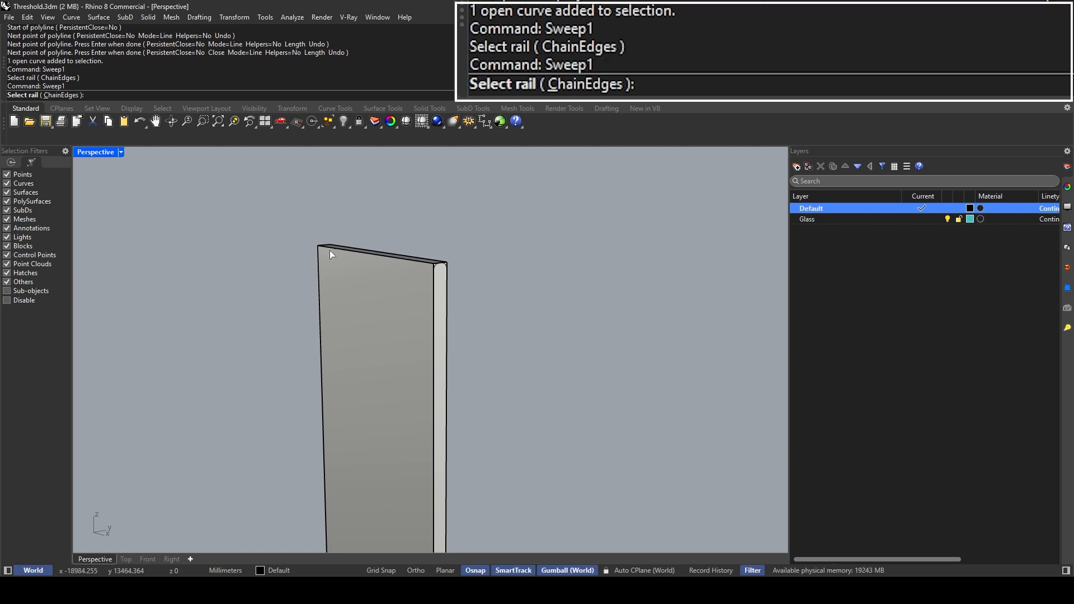
left_click(415, 263)
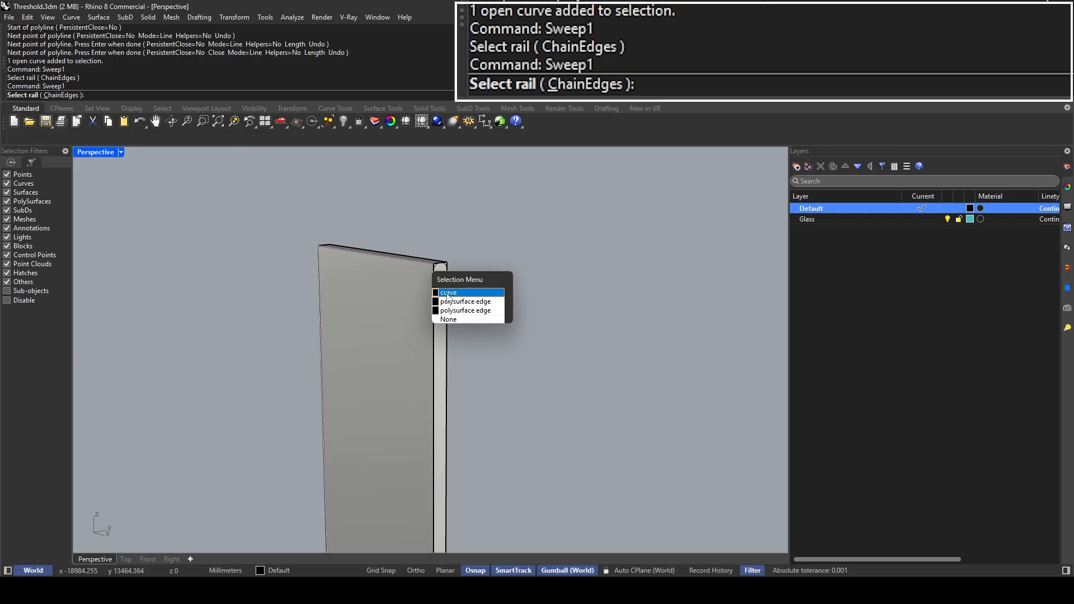
left_click(447, 294)
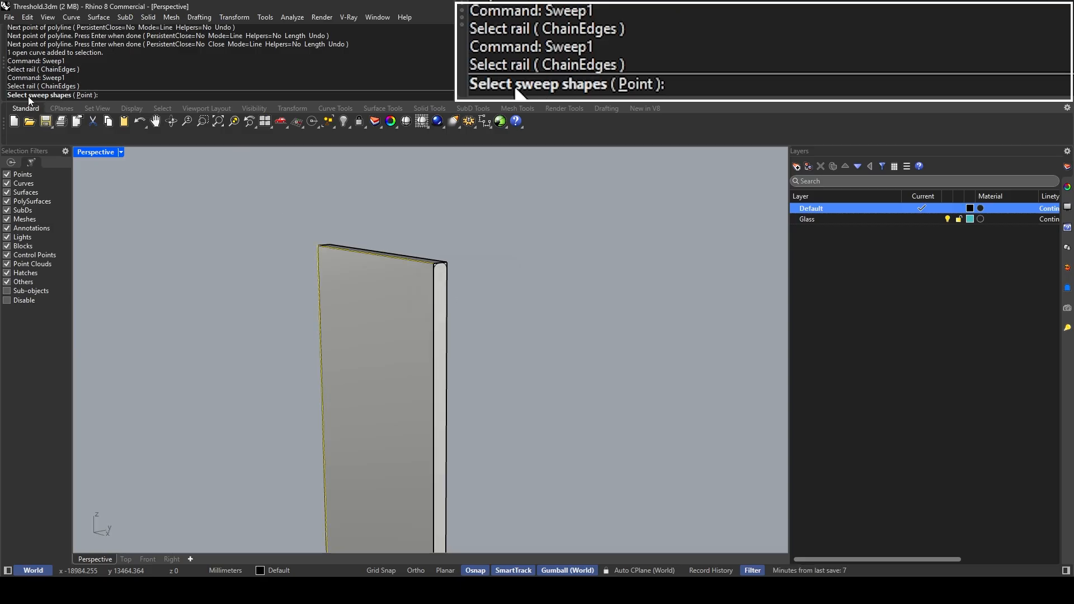
scroll(426, 271, "up", 5)
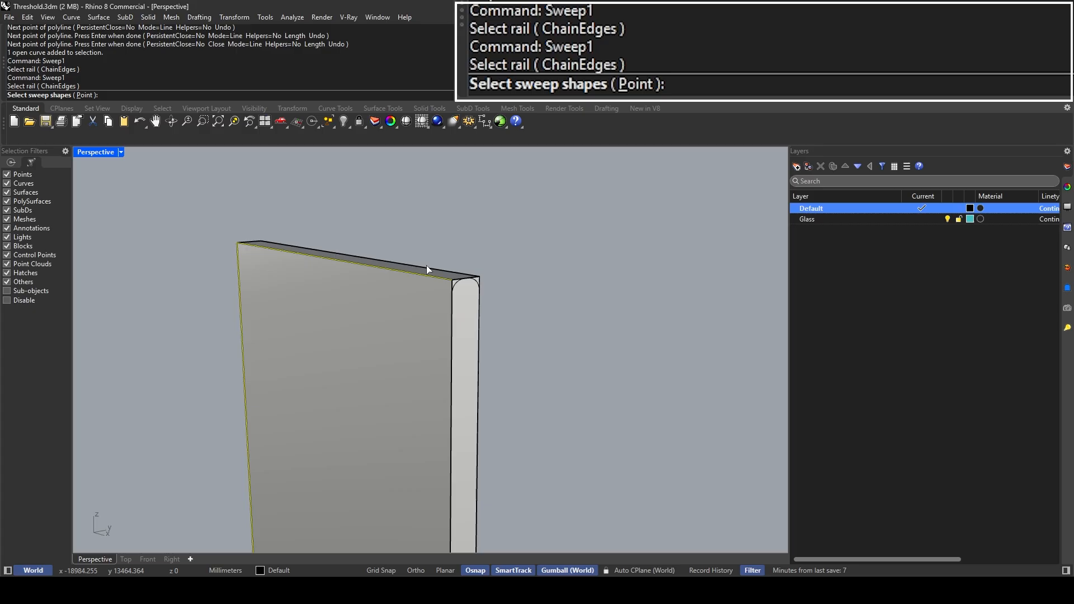
left_click(467, 293)
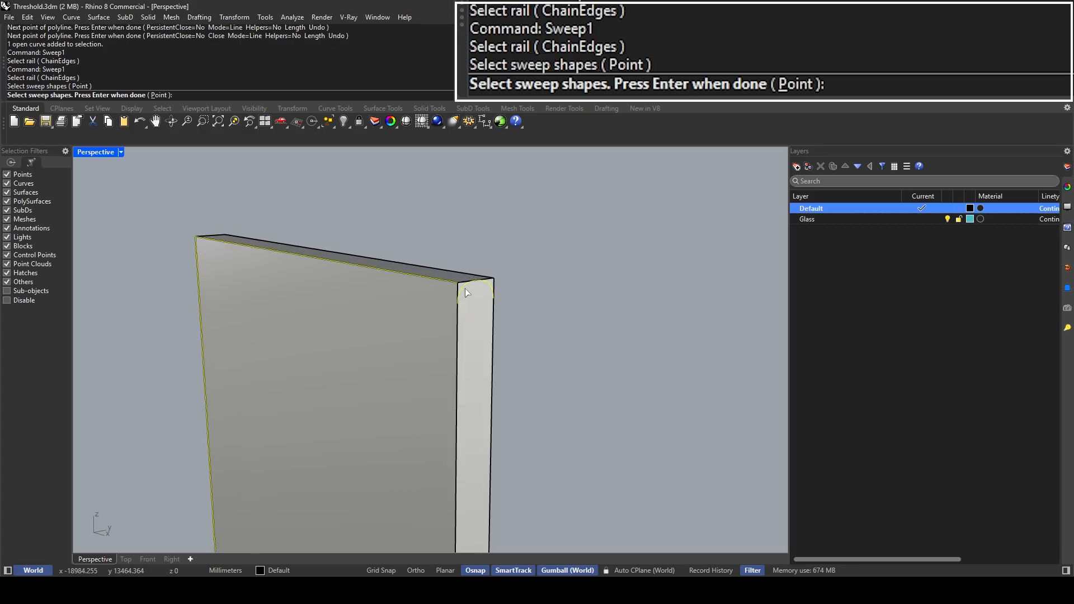
key("Return")
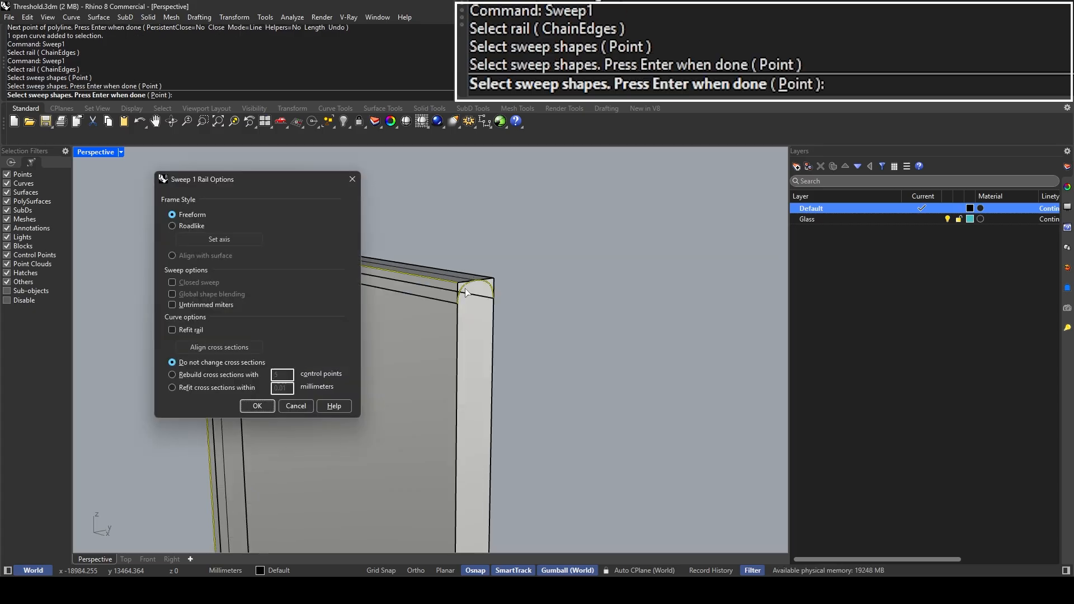
key("Return")
Step: Trim away the leaf's square corners outside the swept rounded surface, using that surface as the cutting object
scroll(422, 280, "down", 5)
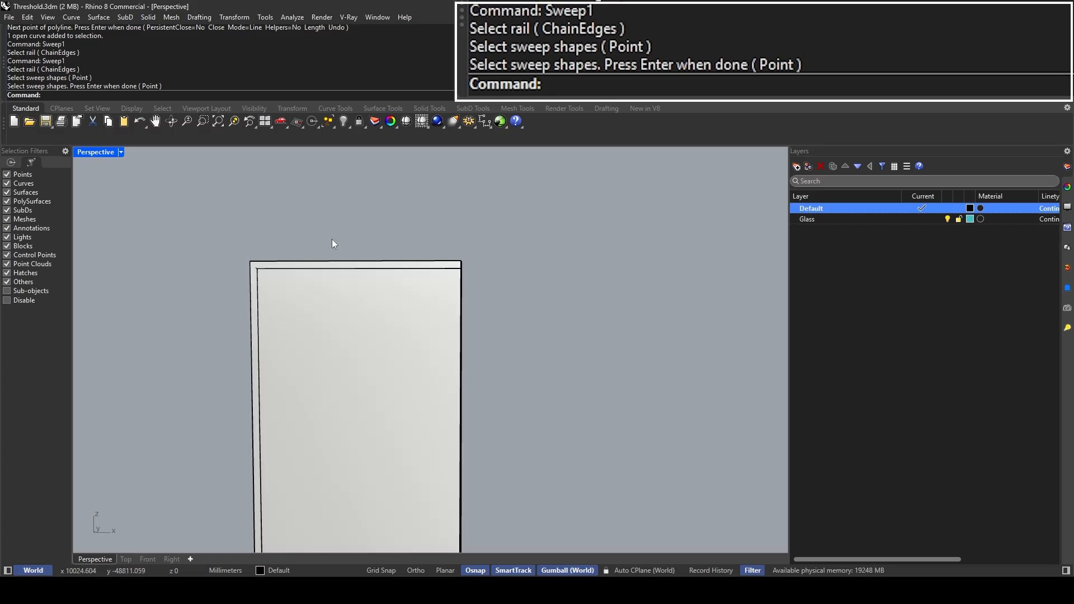
right_click_drag(333, 240, 434, 250)
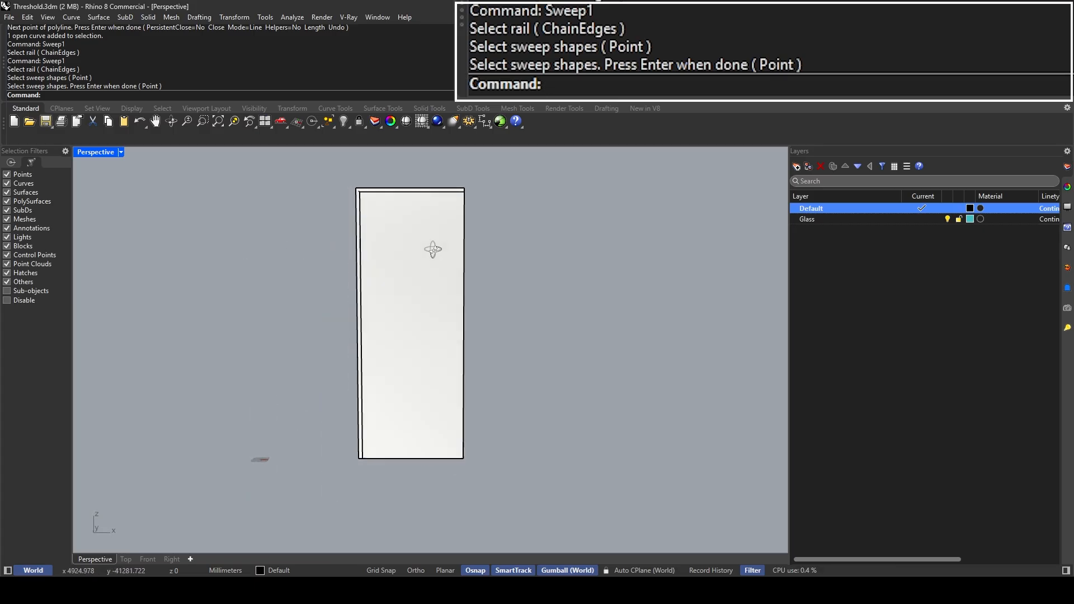
scroll(398, 204, "up", 6)
right_click_drag(374, 218, 517, 217)
left_click(514, 210)
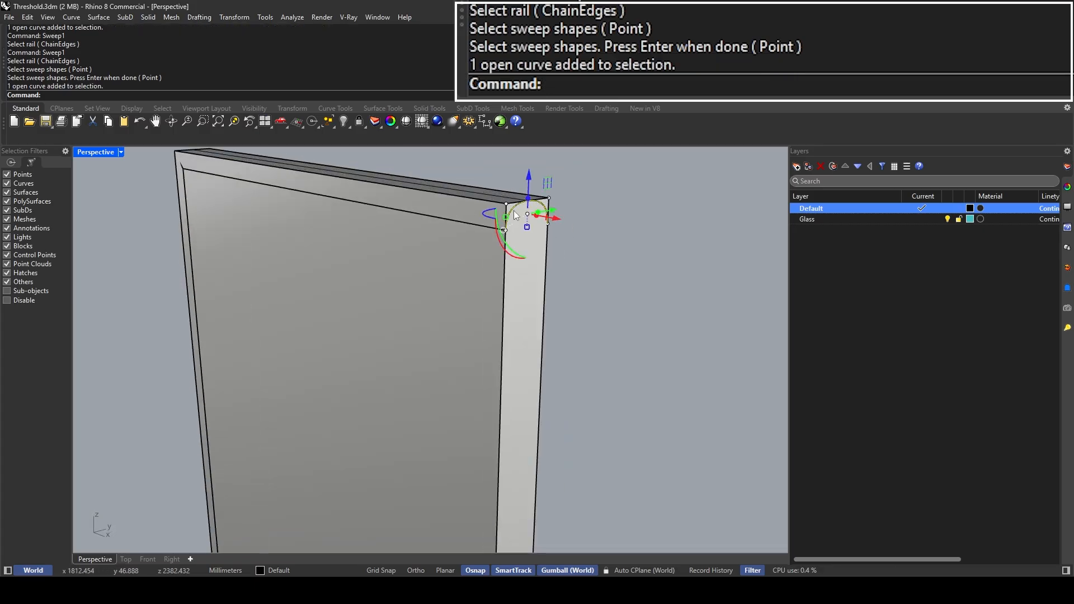
left_click(491, 233)
left_click(493, 229)
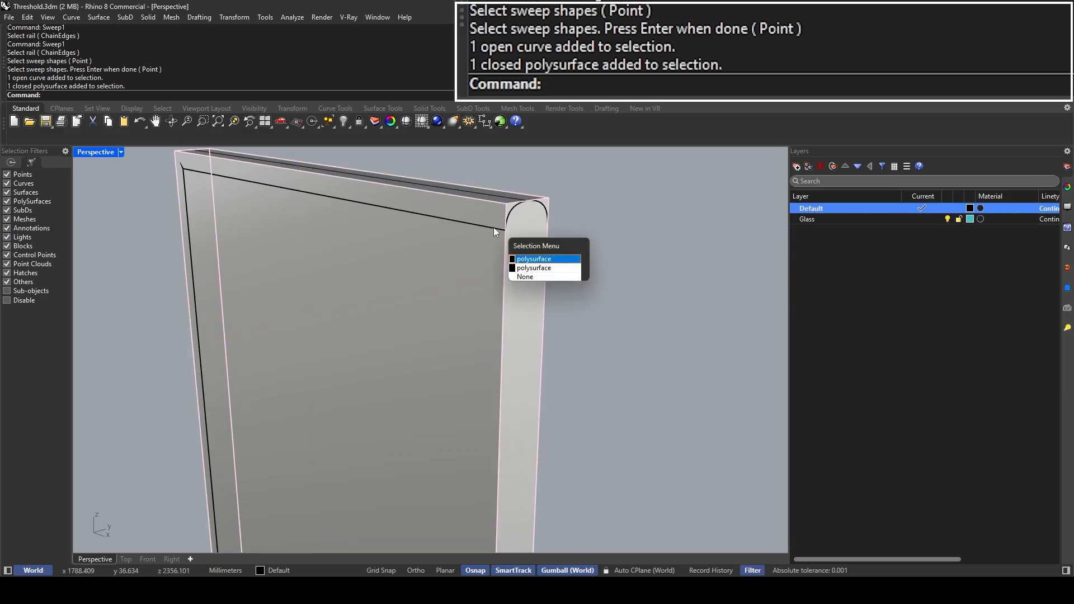
left_click(525, 264)
mouse_move(490, 263)
right_mouse_down()
mouse_move(366, 280)
mouse_move(414, 235)
right_mouse_up()
type("Trim")
key("Return")
left_click(417, 231)
left_click(459, 271)
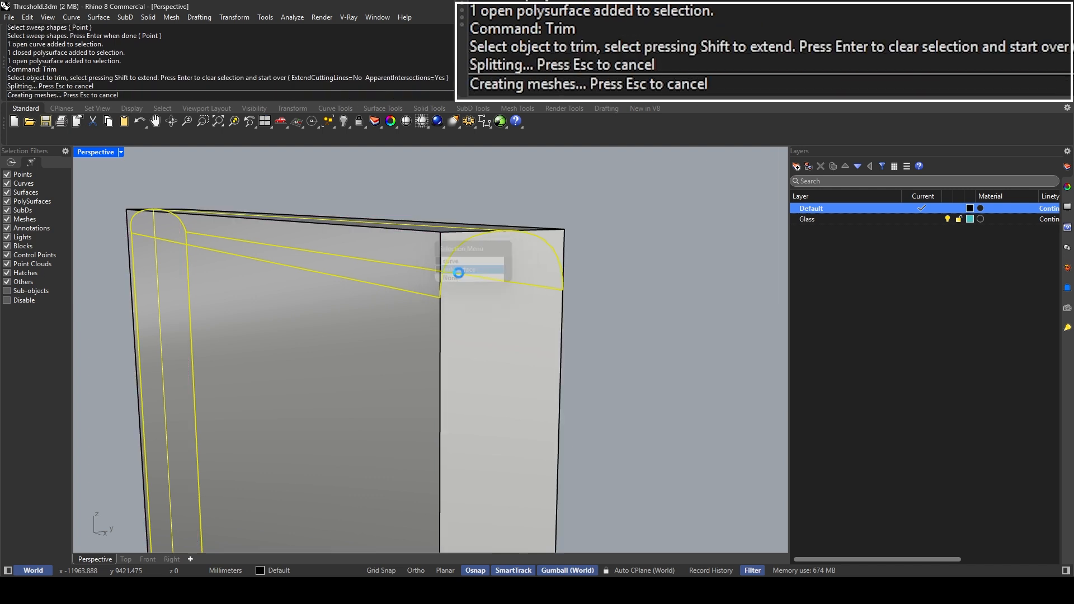
right_click_drag(459, 273, 275, 283)
left_click(402, 288)
scroll(257, 267, "up", 2)
scroll(283, 269, "down", 4)
key("Return")
right_click_drag(204, 221, 506, 288)
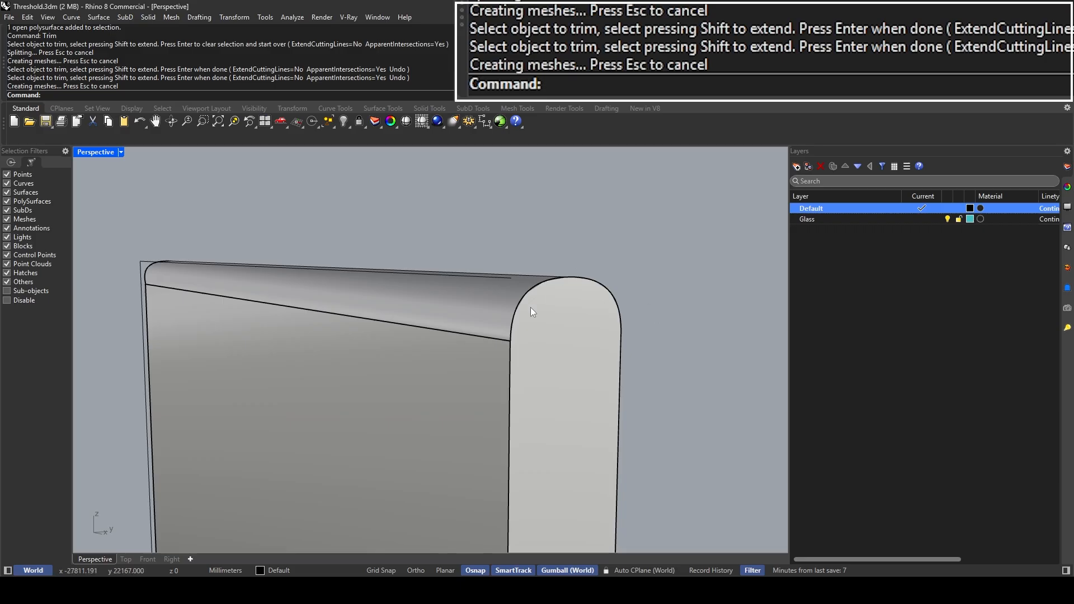
Step: Delete the leftover sweep rail polyline and join the swept rounded surface with the trimmed door leaf
left_click(141, 263)
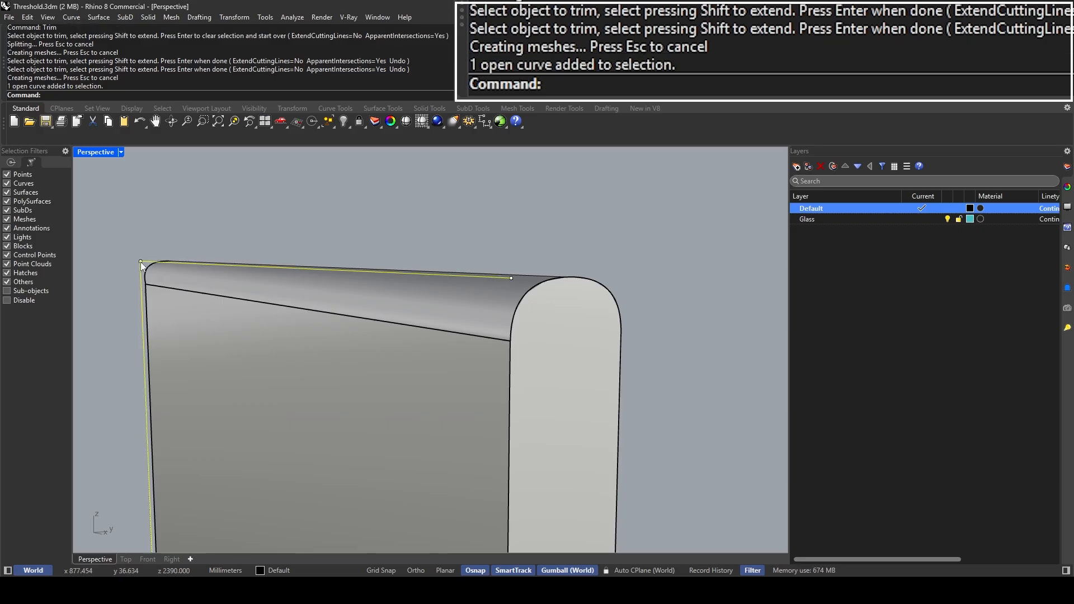
key("Delete")
right_click_drag(349, 282, 361, 309)
left_click(330, 337)
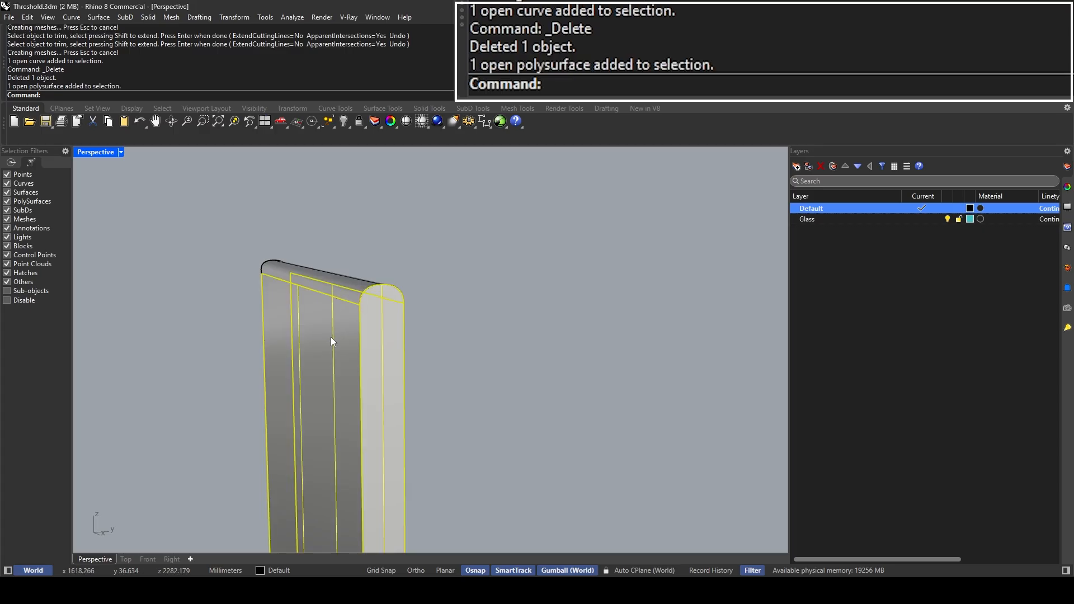
left_click(281, 269, "shift")
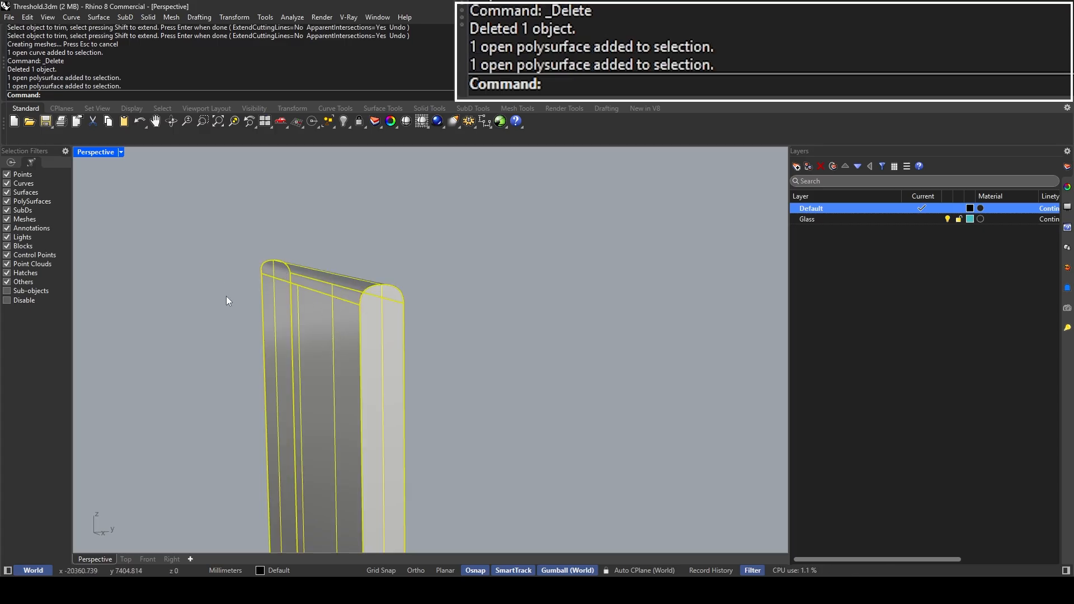
right_click_drag(226, 297, 341, 280)
key("Escape")
left_click(325, 301)
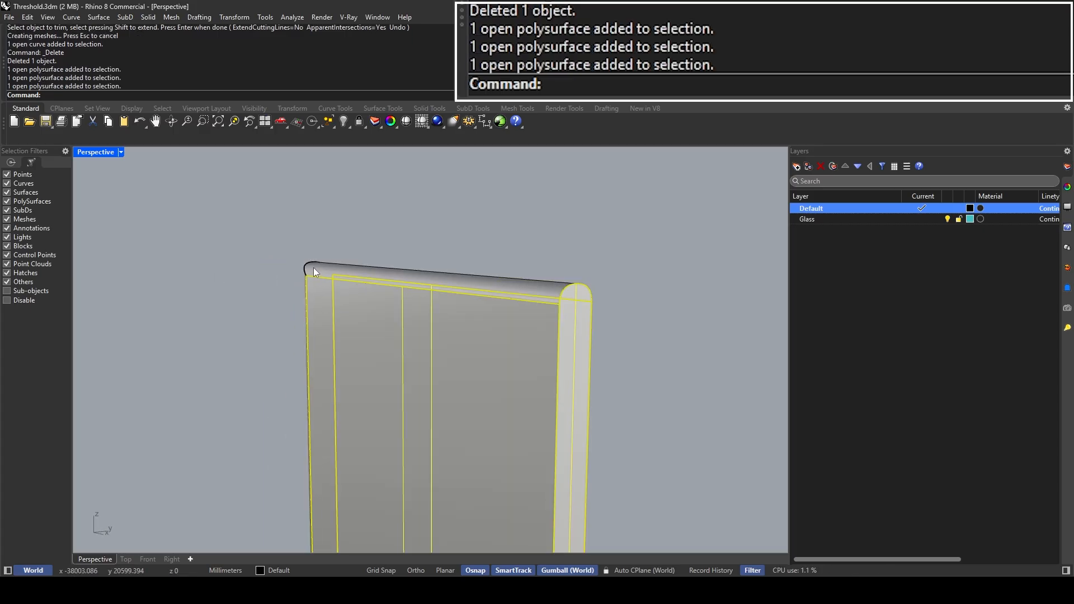
left_click(313, 267, "shift")
type("join")
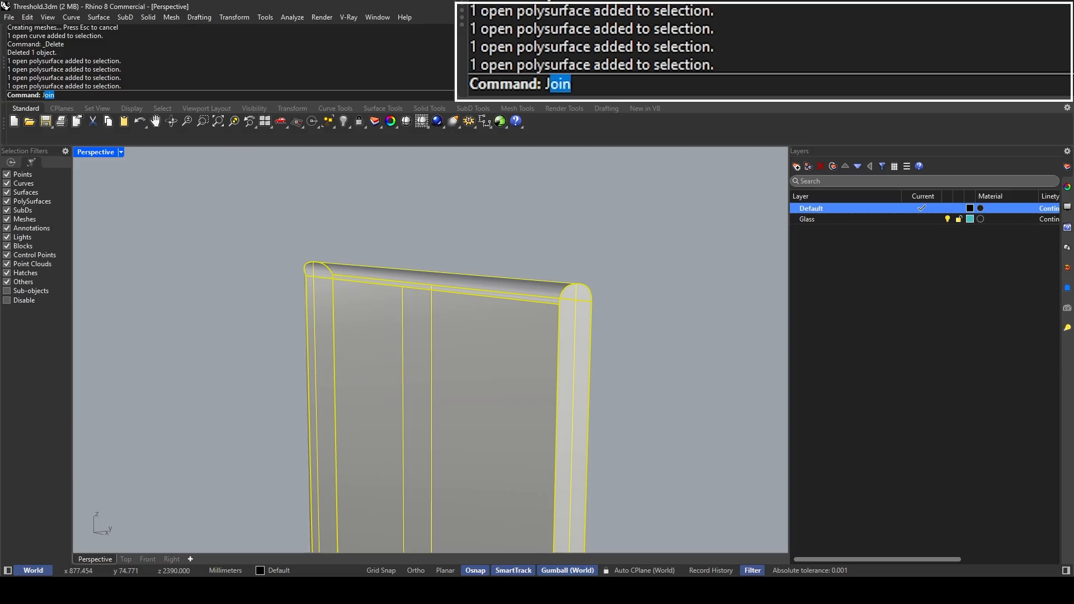
key("Return")
Step: Select the joined leaf and examine its rounded edges and corners from several angles
left_click(459, 317)
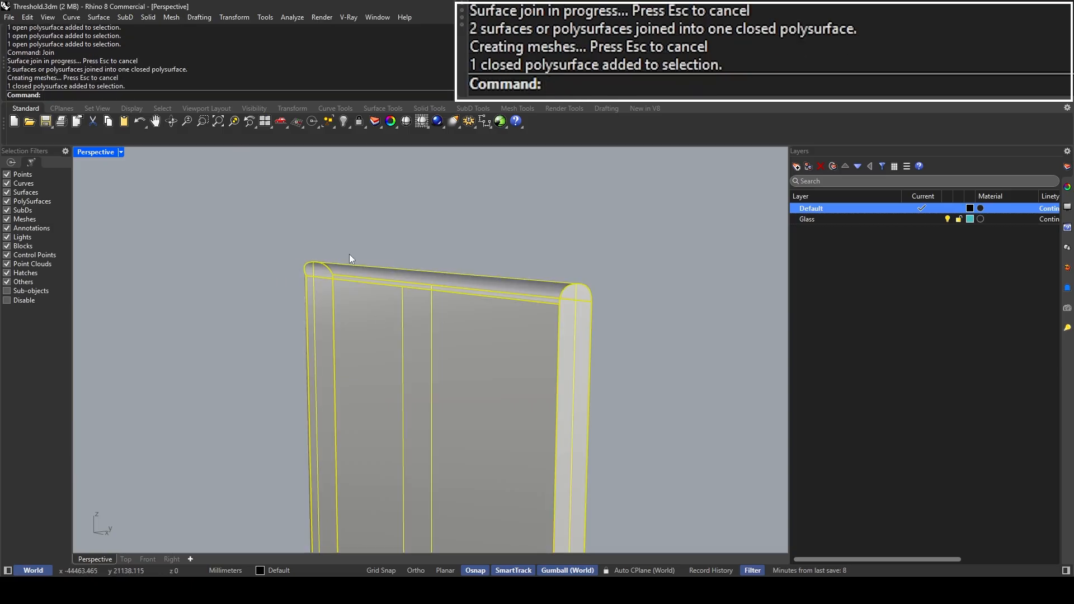
scroll(387, 227, "down", 5)
left_click(387, 228)
scroll(445, 274, "down", 2)
scroll(408, 231, "down", 4)
right_click_drag(445, 274, 478, 239, "shift")
left_click(475, 240)
key("Escape")
scroll(478, 225, "up", 2)
left_click(459, 238)
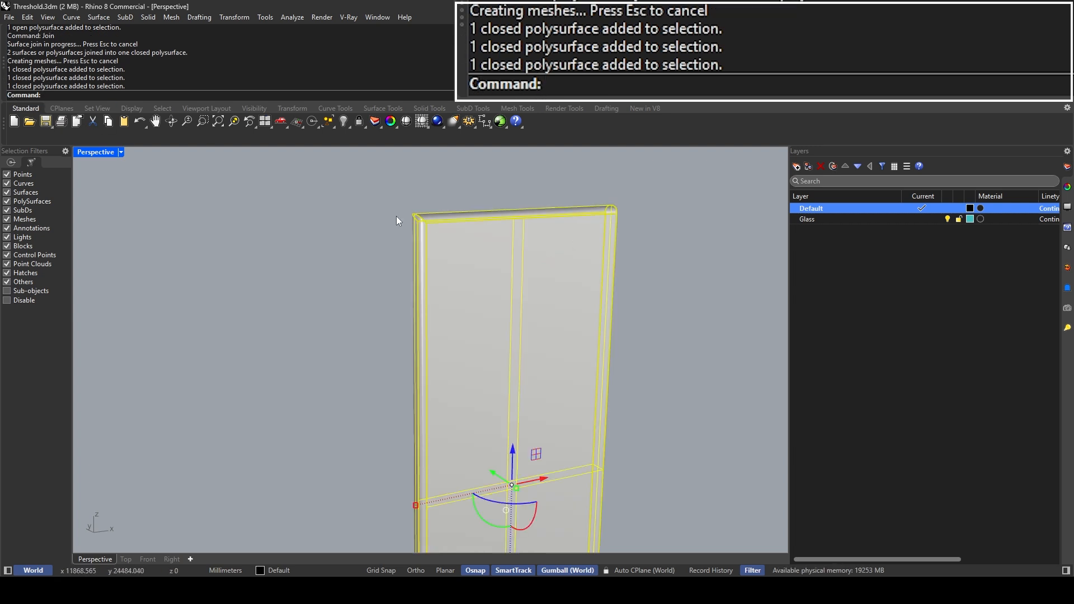
right_click_drag(396, 216, 340, 239)
left_click(340, 239)
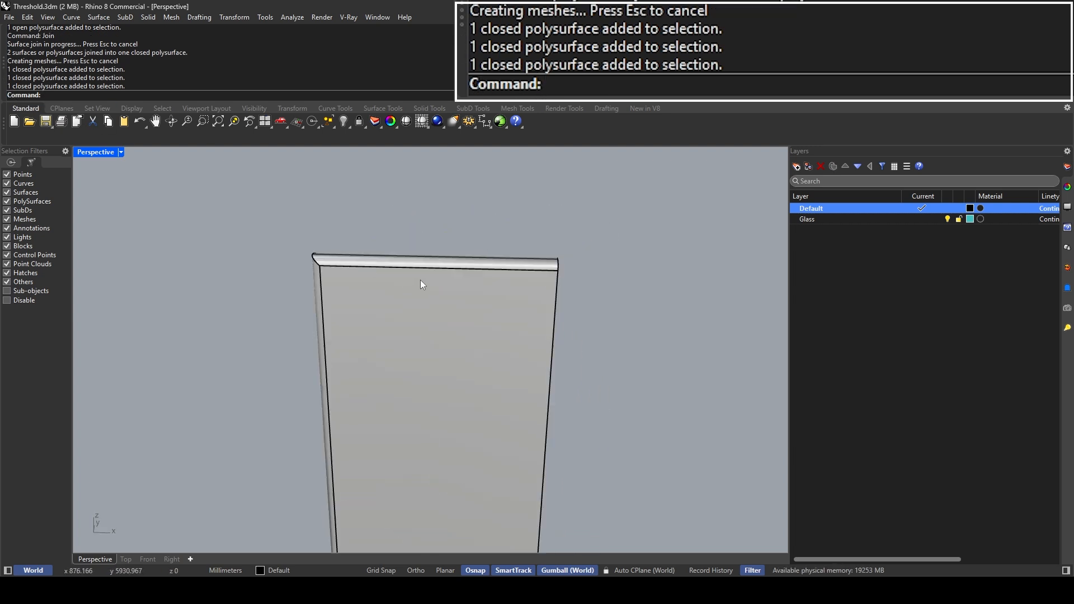
Step: Show all hidden objects to bring back the door frame and reference images around the leaf
scroll(421, 284, "down", 4)
type("Show")
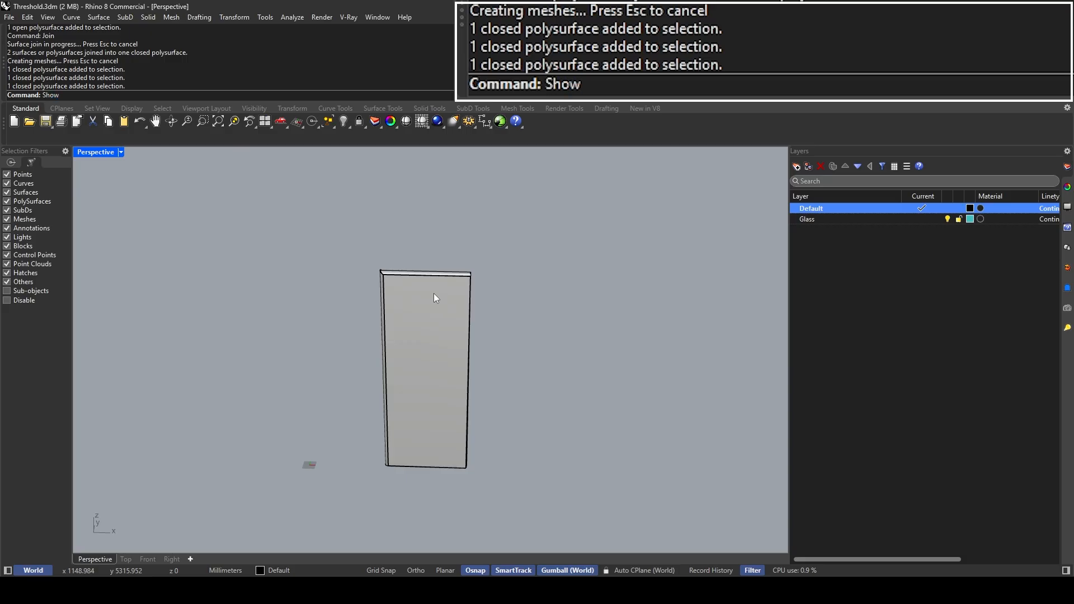
key("Return")
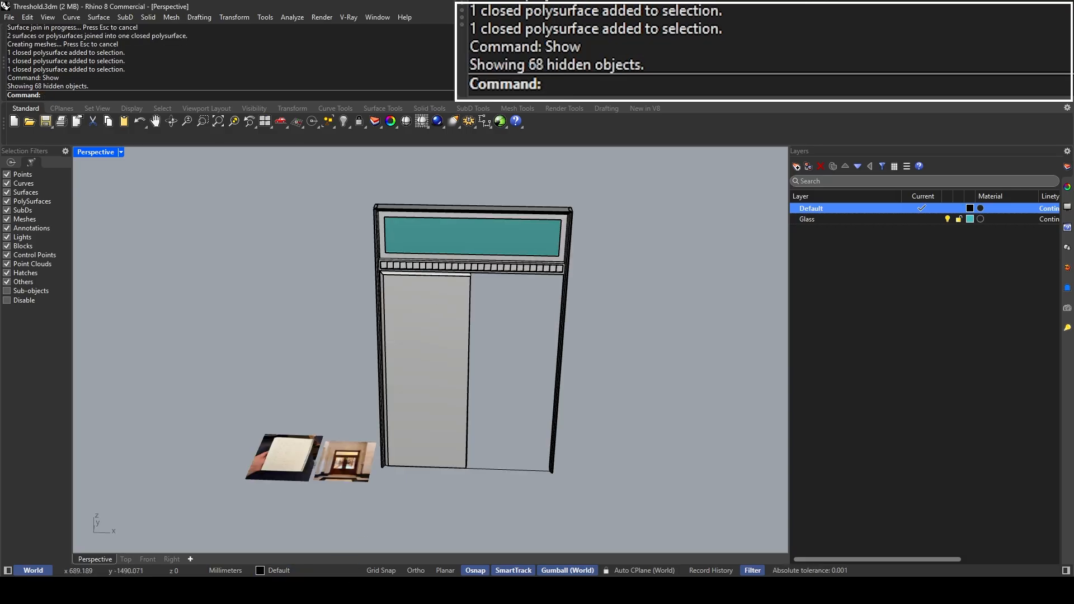
right_click_drag(491, 421, 474, 396)
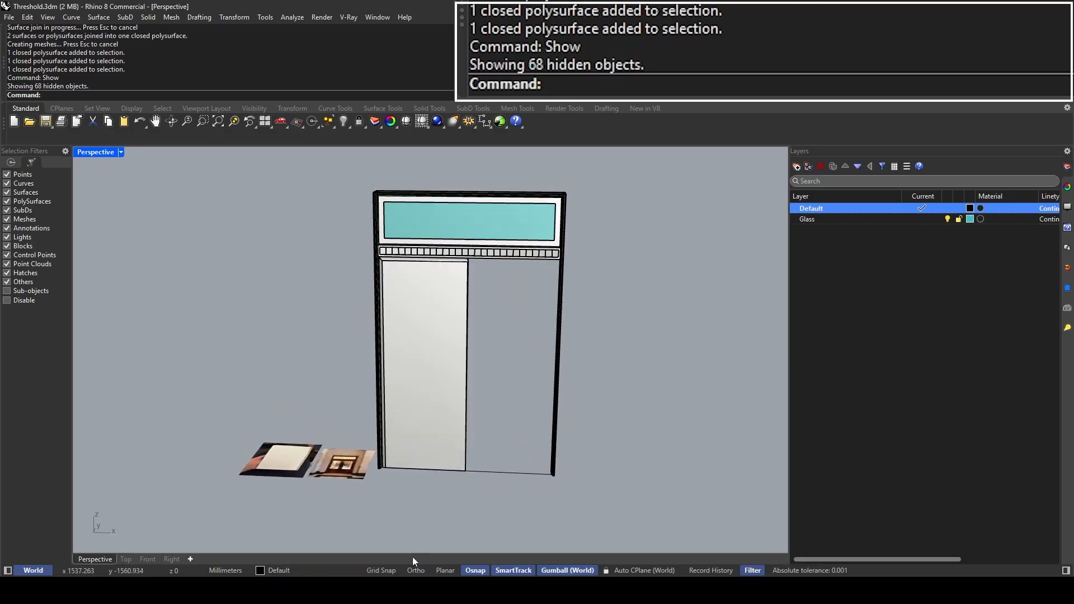
Step: Examine the notebook sketch in the Top view for the margins of the door leaf's inset panel
double_click(90, 153)
scroll(259, 264, "down", 10)
mouse_move(266, 300)
right_mouse_down()
mouse_move(244, 232)
mouse_move(333, 219)
right_mouse_up()
scroll(244, 233, "down", 5)
scroll(181, 235, "down", 5)
scroll(182, 235, "up", 4)
right_click_drag(182, 235, 224, 241)
scroll(224, 241, "up", 10)
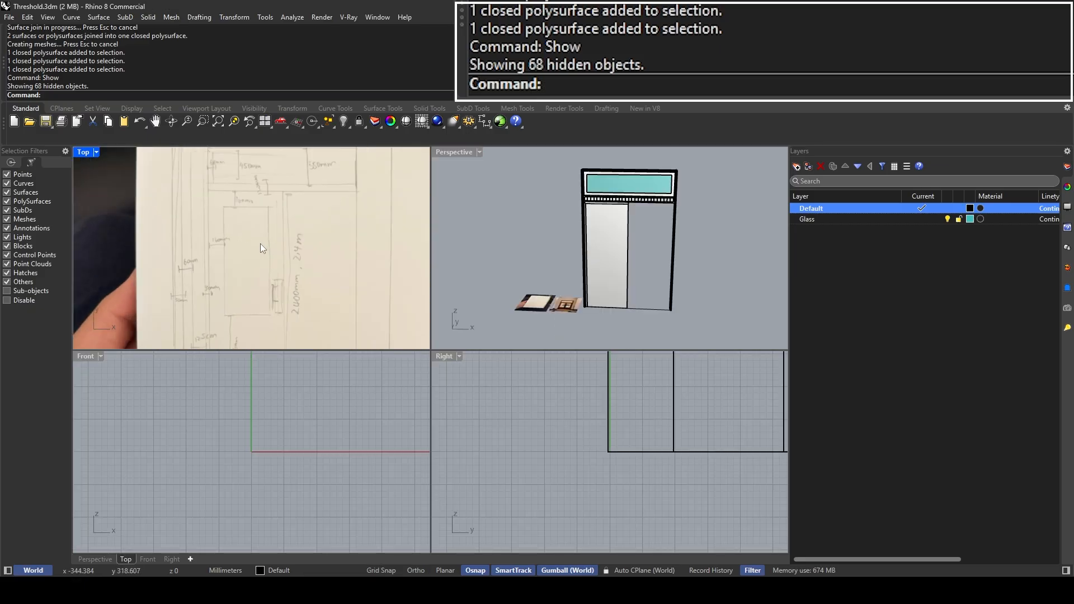
scroll(211, 233, "down", 5)
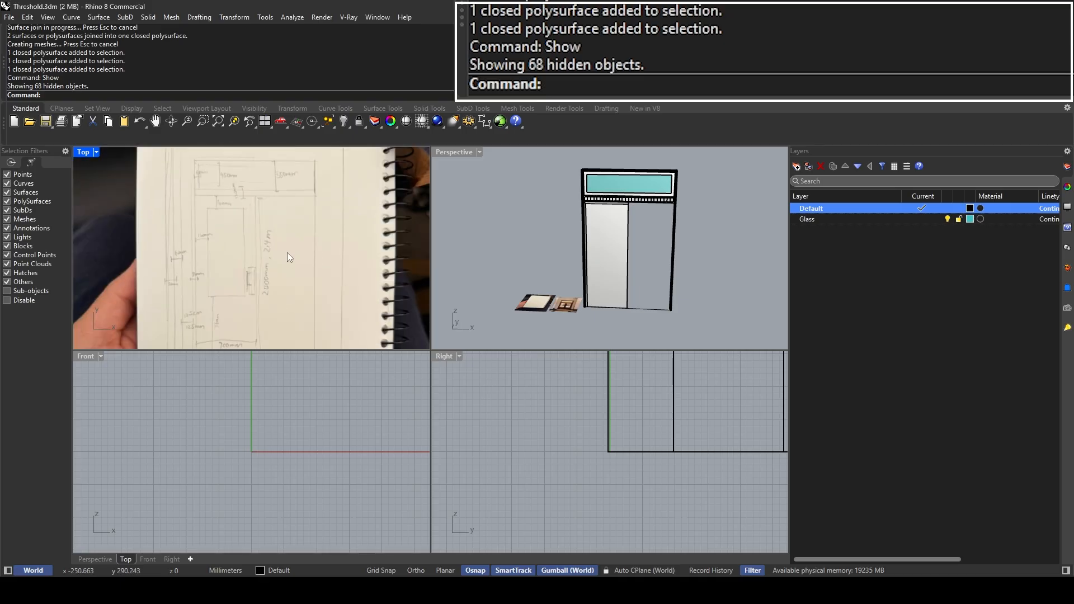
scroll(334, 257, "up", 12)
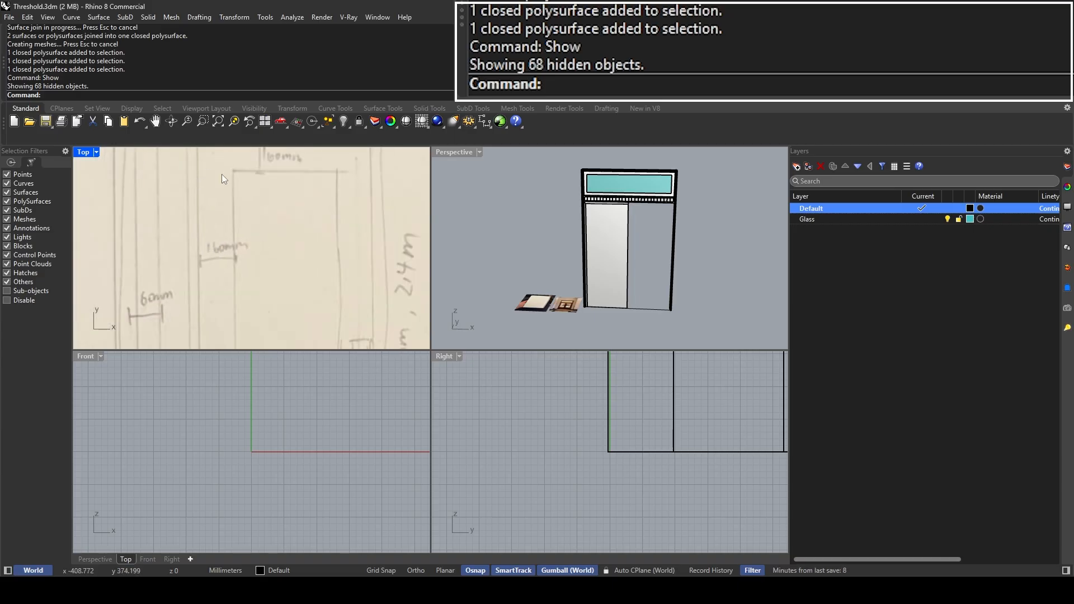
Step: Extract a copy of the left leaf's front face in the Perspective view with ExtractSrf
double_click(445, 152)
scroll(447, 319, "up", 5)
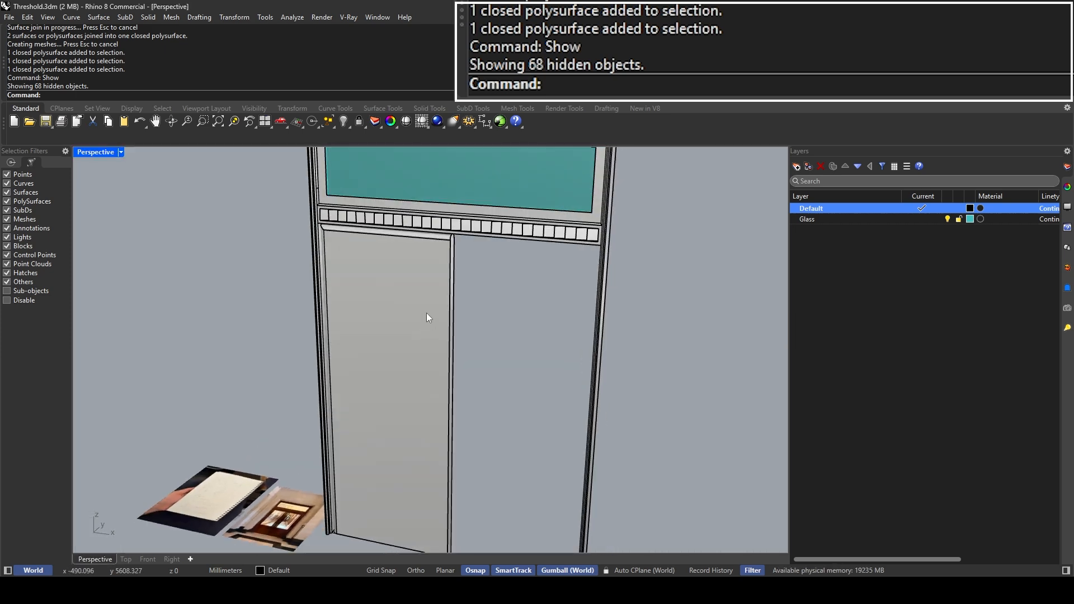
left_click(426, 315)
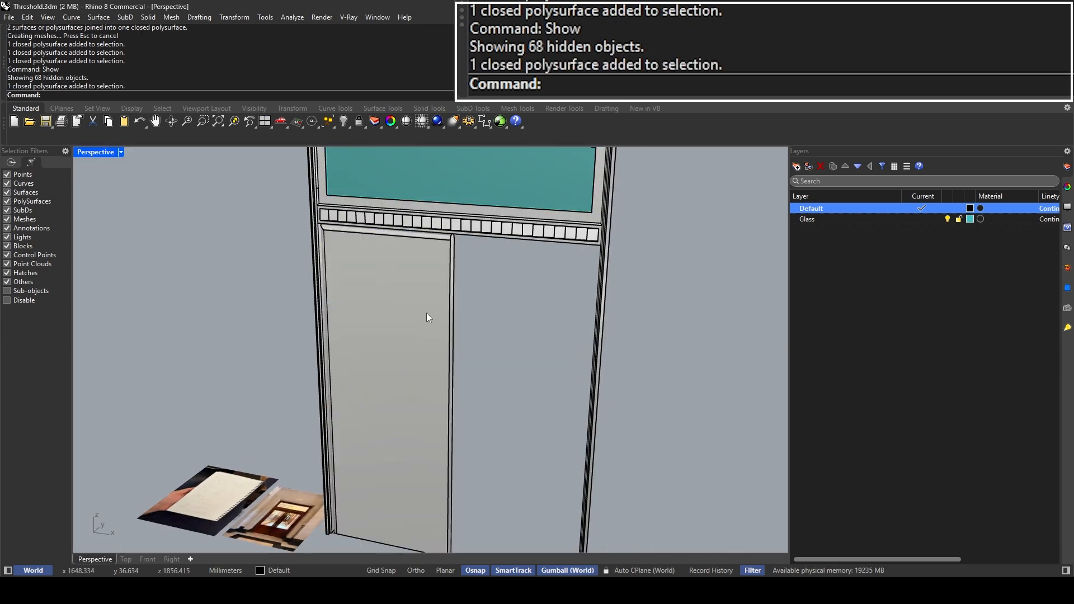
right_click_drag(427, 317, 394, 295)
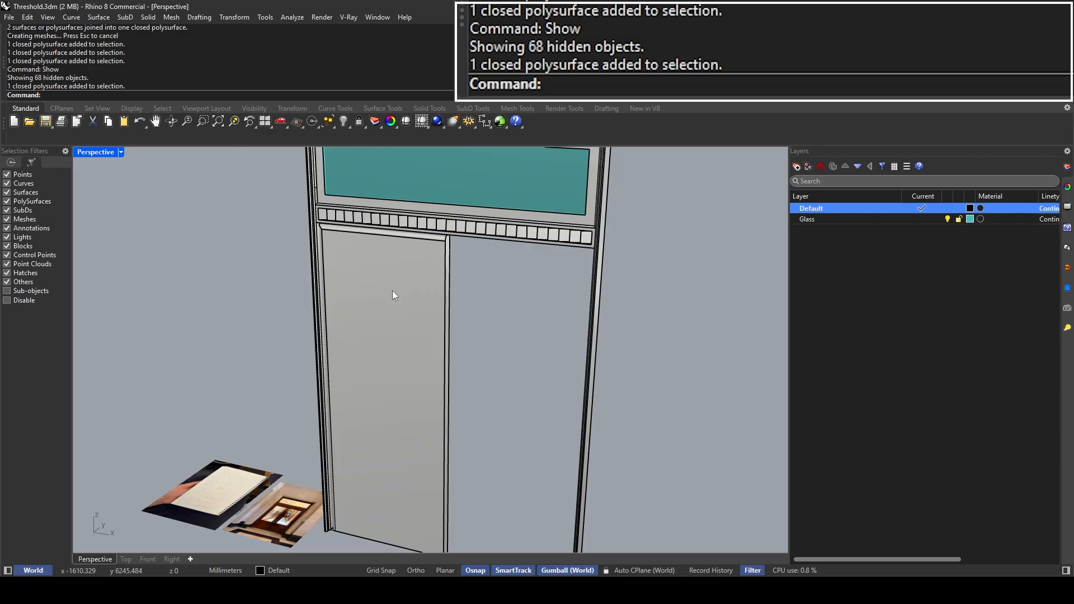
type("ExtractSrf")
key("Return")
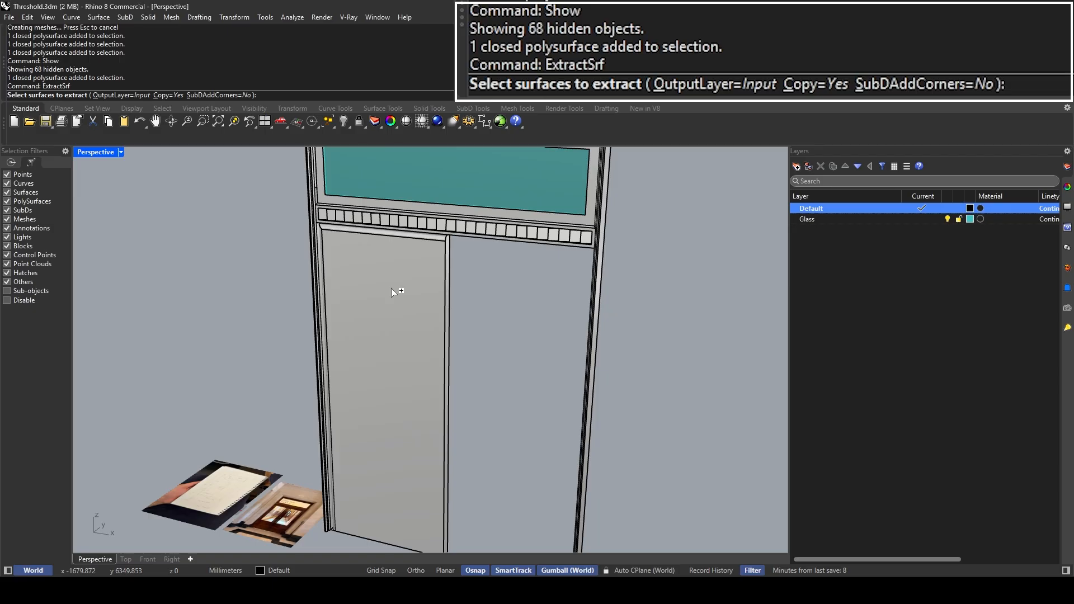
left_click(391, 289)
key("Return")
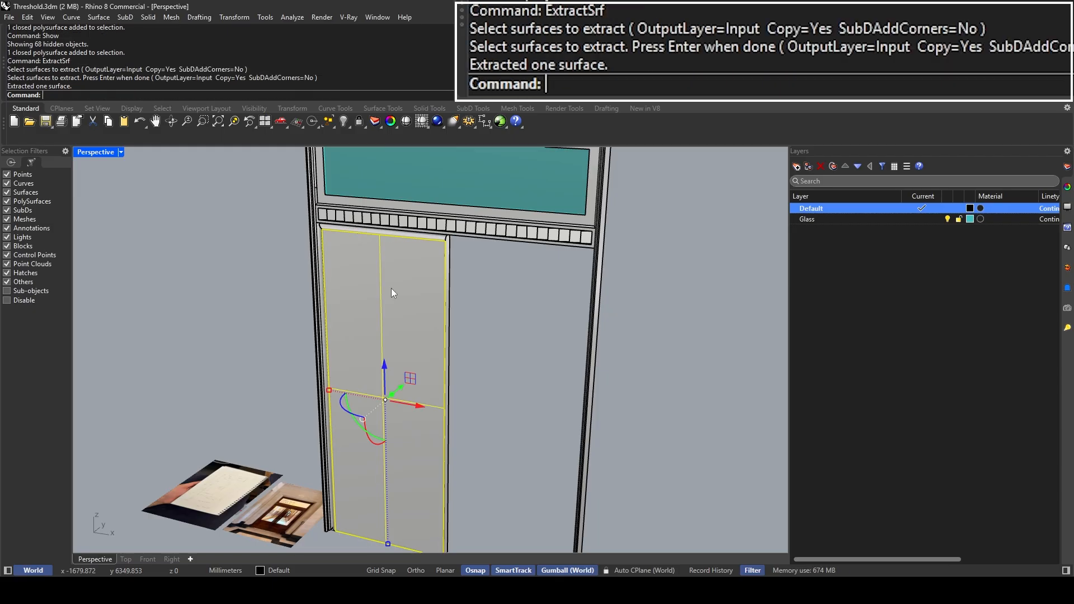
Step: Create the copied face's silhouette, join it into one closed curve, and offset it 160 mm inward
type("Silhouette")
key("Return")
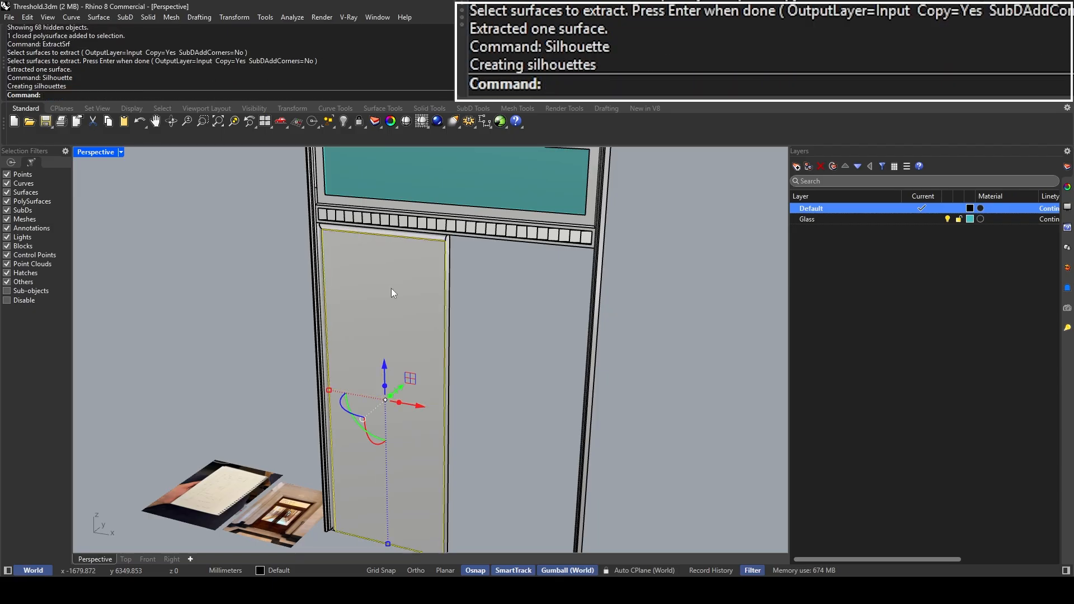
type("Join")
key("Return")
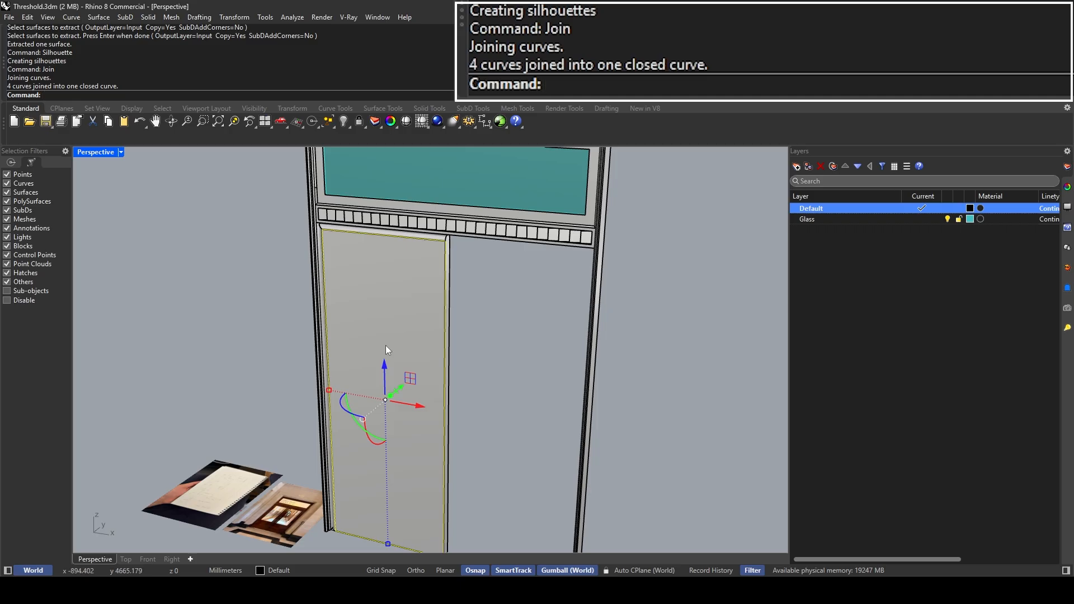
right_click_drag(393, 394, 392, 382, "shift")
type("Offset")
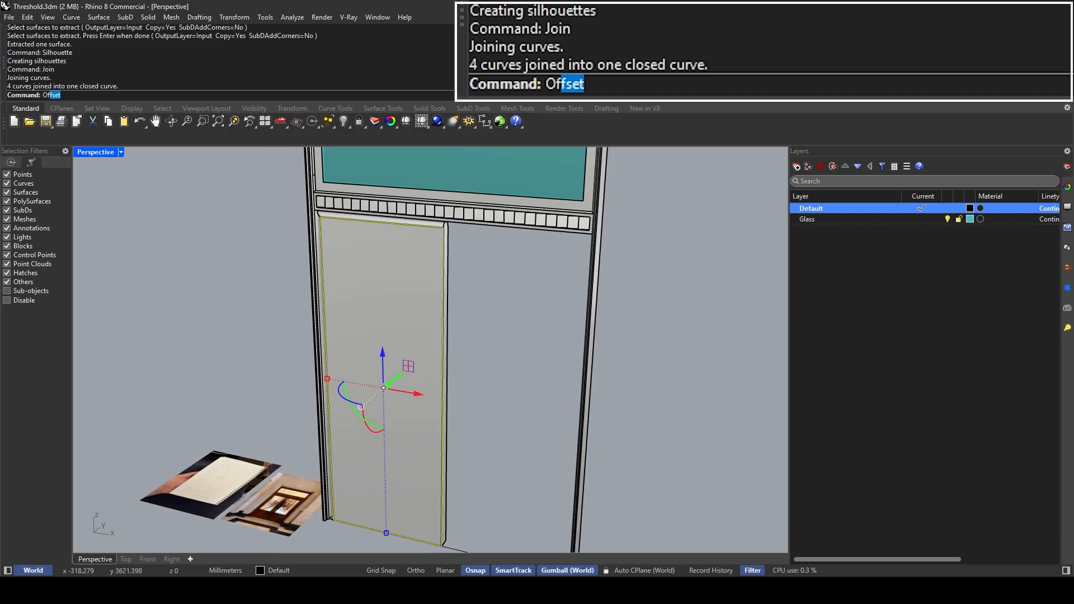
key("Return")
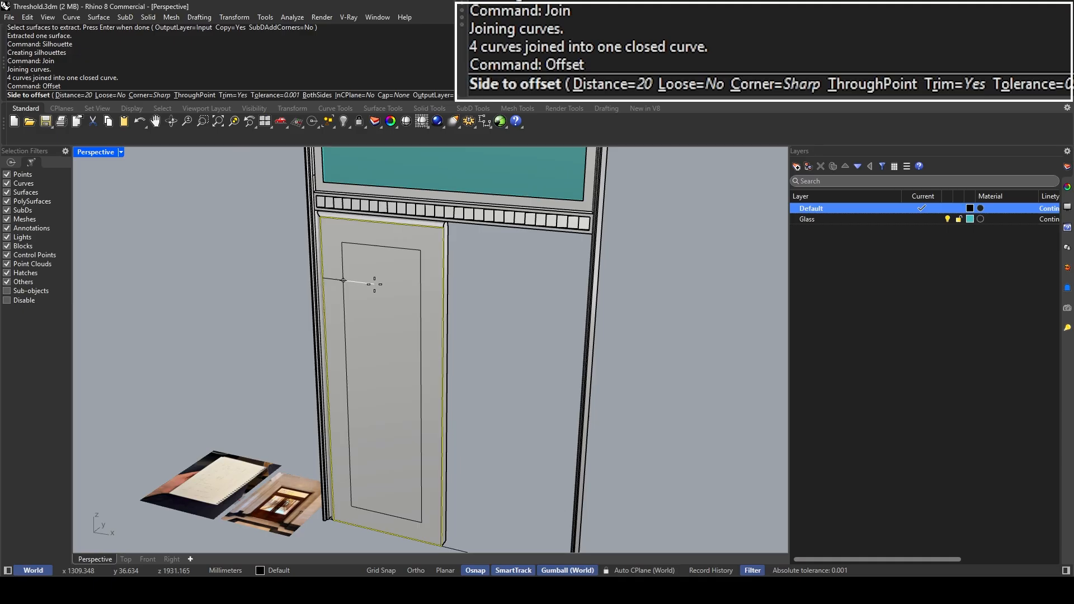
left_click(374, 284)
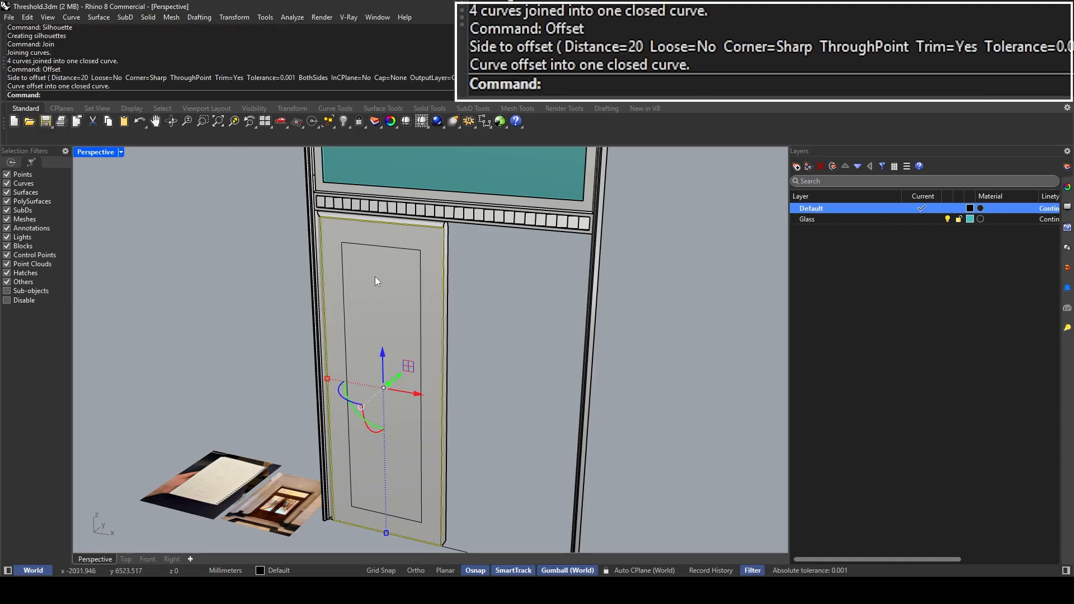
Step: Delete the copied front face, its outline curve and the offset rectangle on the left leaf
left_click(429, 258)
key("Delete")
left_click(427, 244)
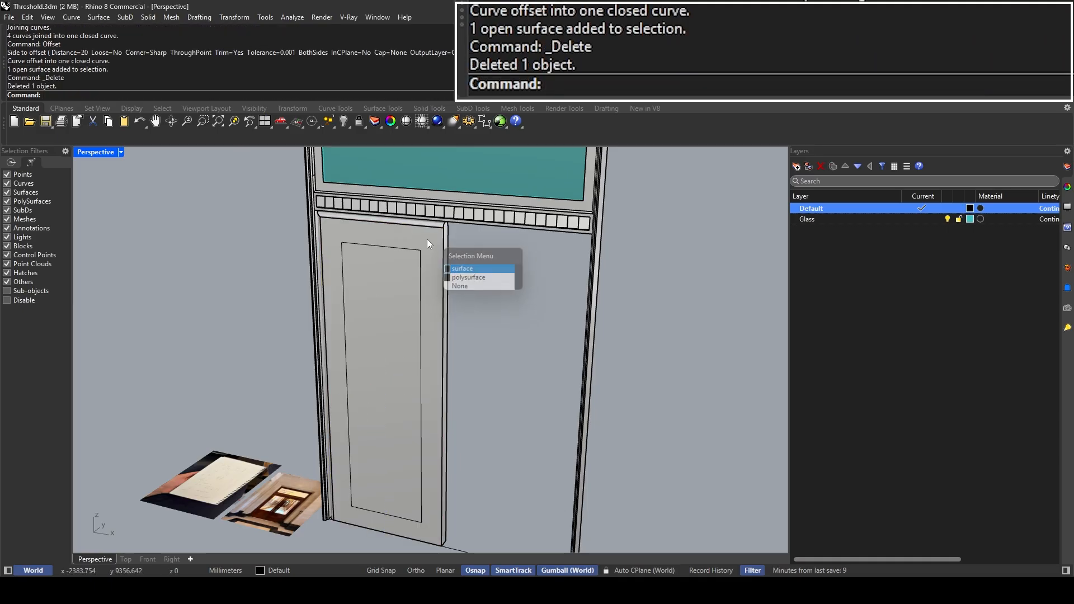
left_click(422, 228)
key("Delete")
left_click(422, 238)
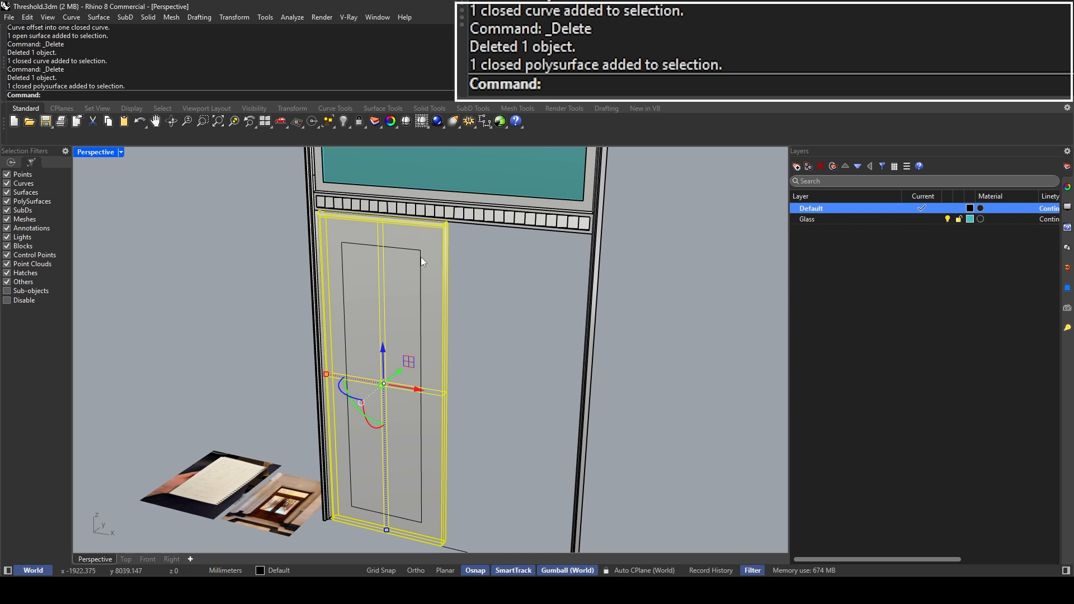
key("Escape")
left_click(422, 261)
key("Delete")
Step: Extract a new copy of the left leaf's front face and join its silhouette curves into one closed outline
type("E")
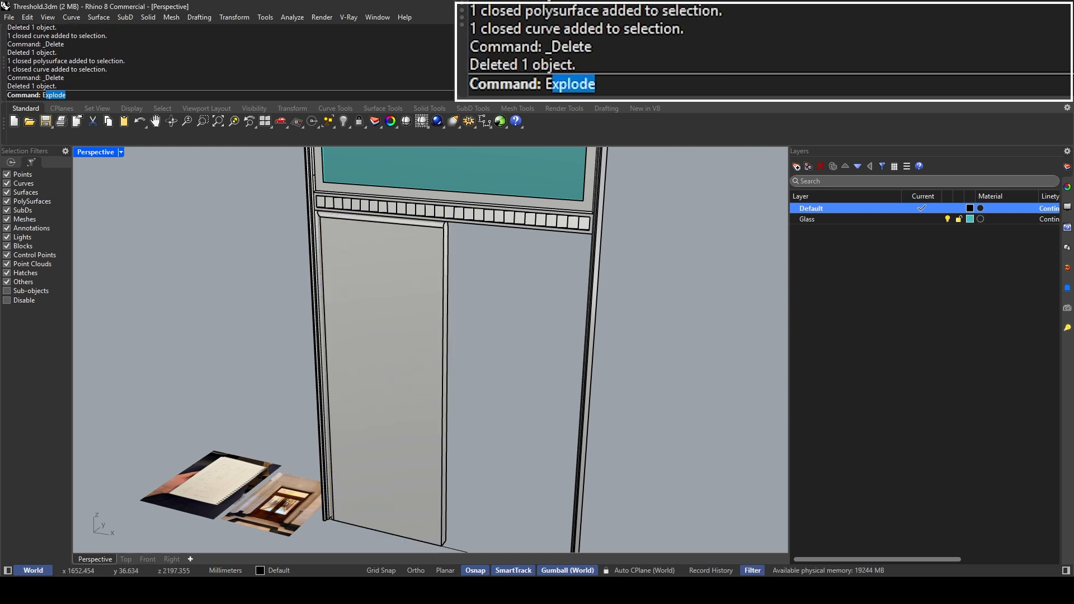
type("xtractSrf")
key("Return")
left_click(420, 258)
key("Return")
type("Silhouette")
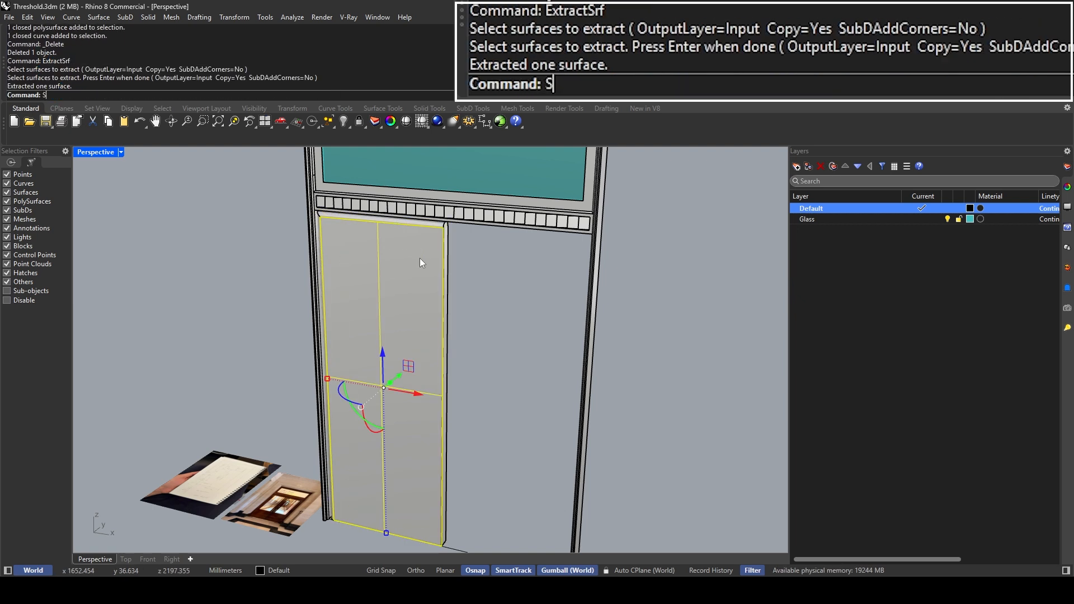
key("Return")
type("Join")
key("Return")
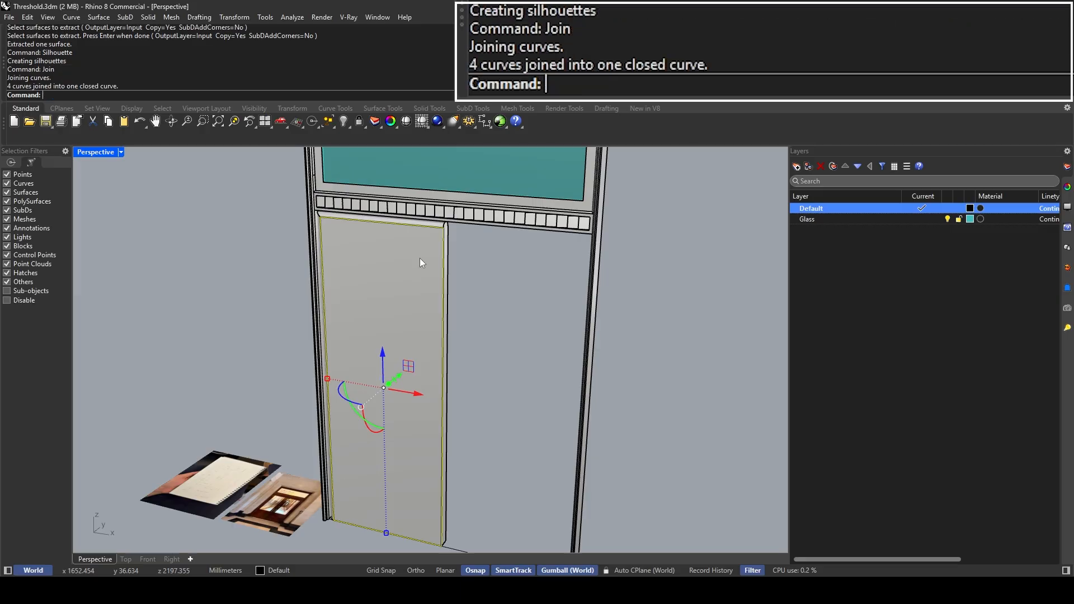
Step: Offset the leaf's front outline 160 mm inward with sharp corners and delete the copied front face
type("Offset")
key("Return")
left_click(425, 259)
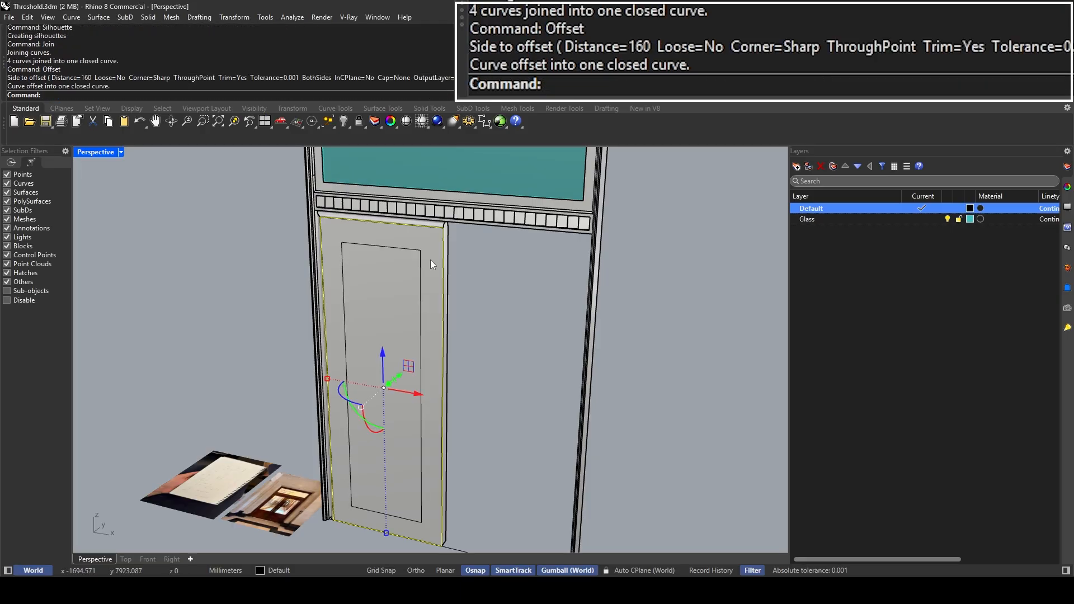
key("Escape")
left_click(439, 264)
key("Delete")
left_click(439, 263)
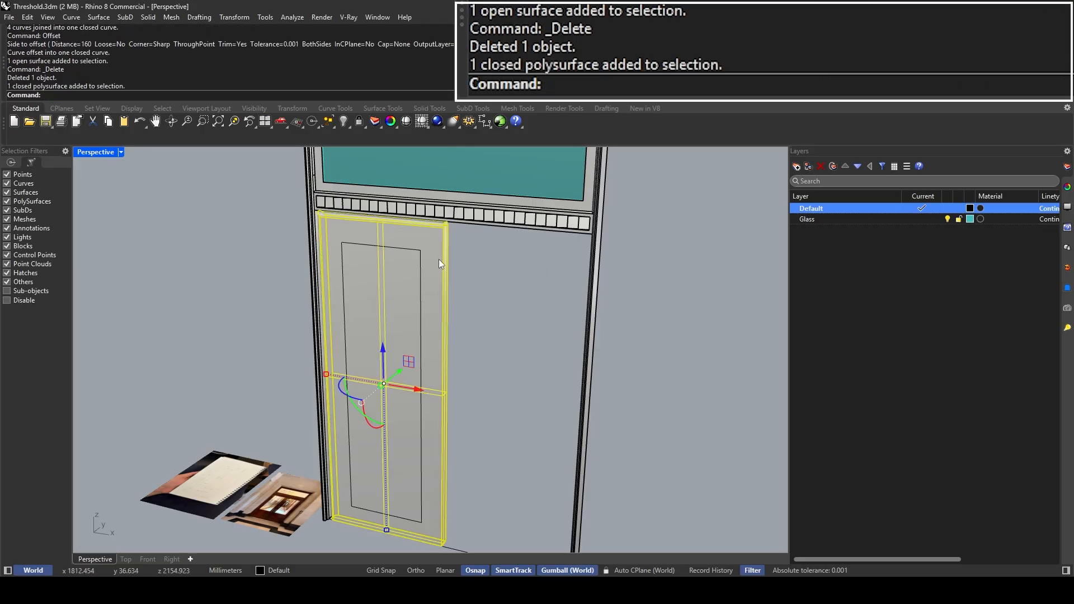
left_click(420, 264)
left_click(432, 240)
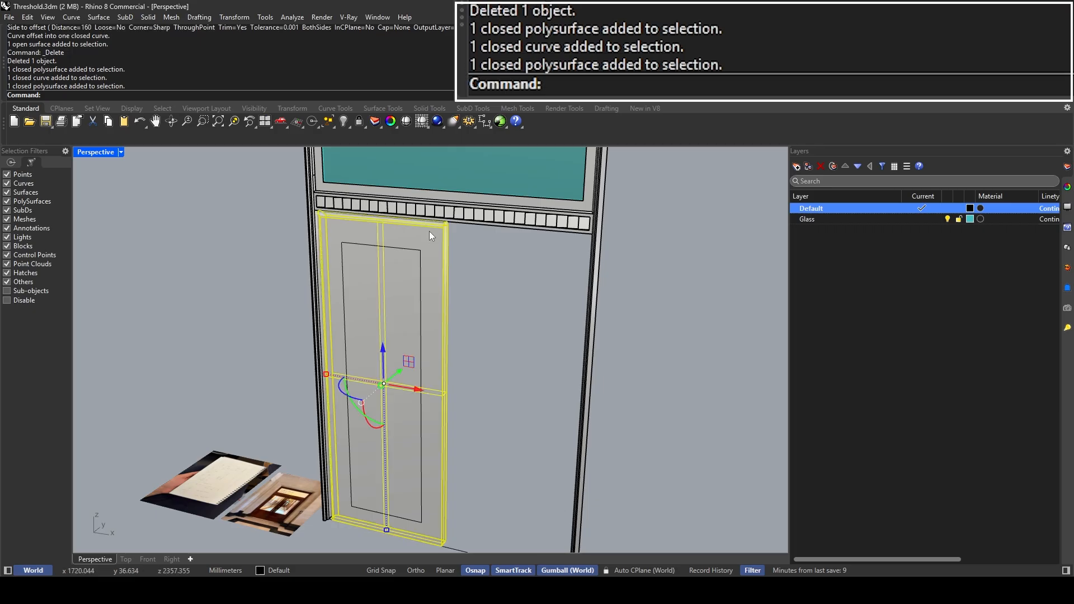
left_click(485, 269)
left_click(418, 258)
left_click(420, 259)
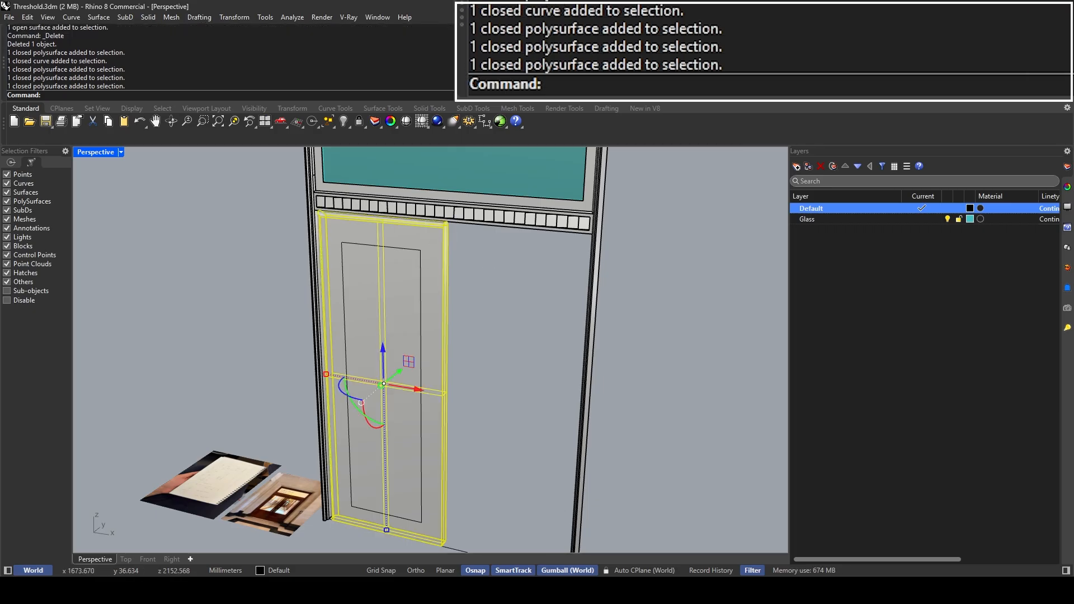
left_click(421, 262)
scroll(419, 310, "down", 3)
left_click(343, 480)
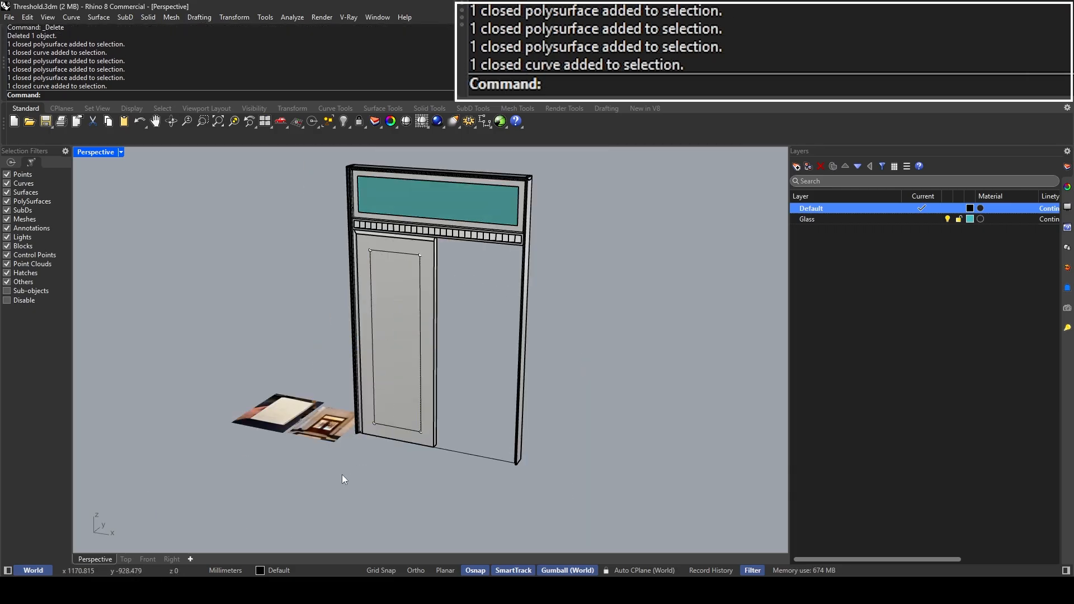
left_click_drag(343, 480, 438, 404)
key("Escape")
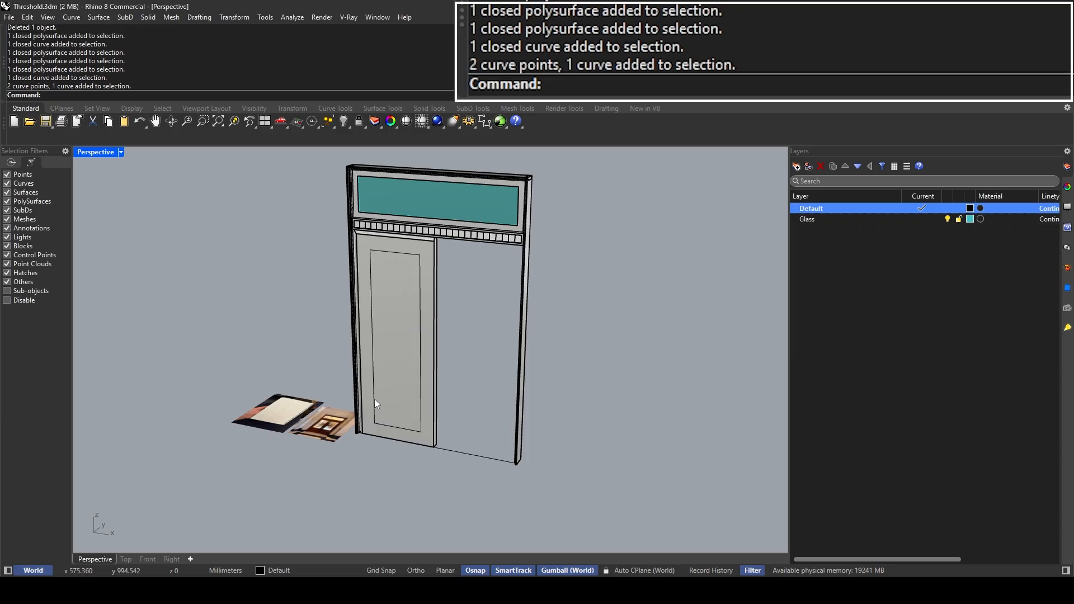
Step: Select the two bottom corner points of the inset rectangle on the left door leaf
left_click(376, 404)
left_click(412, 430)
scroll(406, 275, "up", 1)
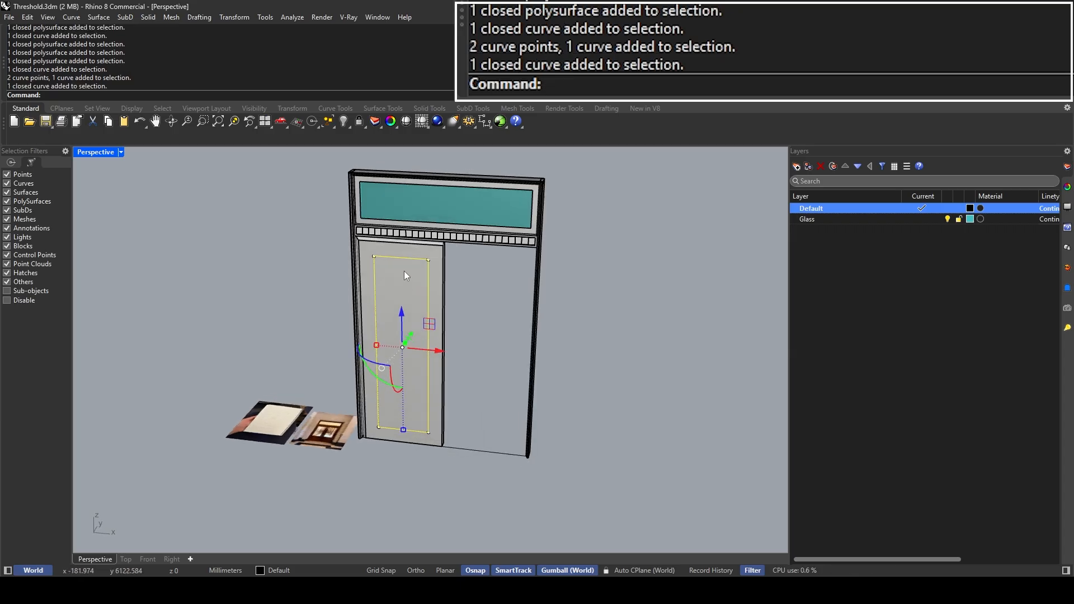
scroll(385, 272, "up", 3)
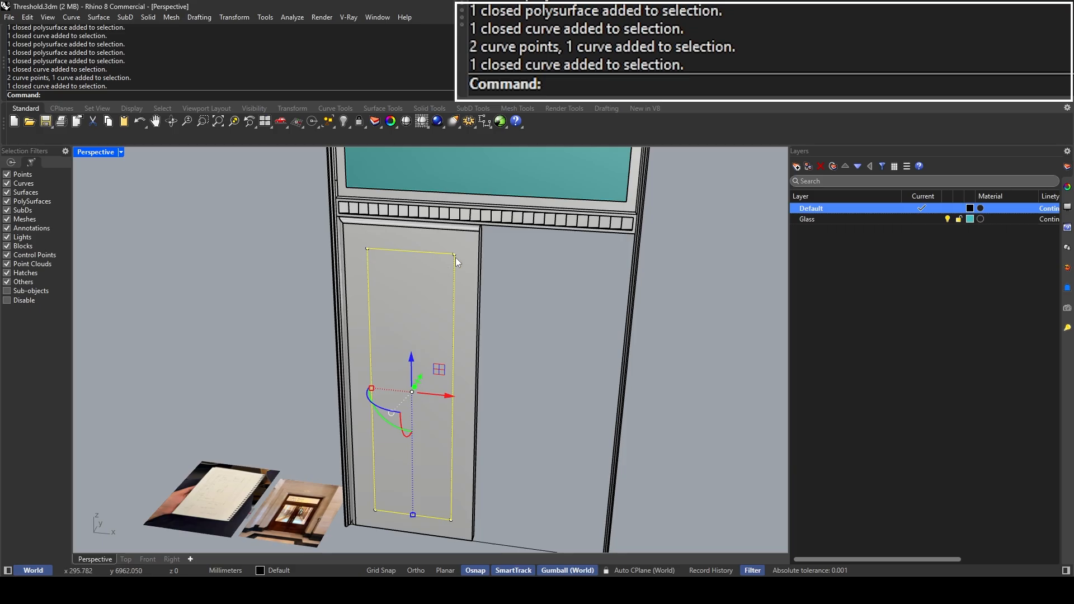
scroll(342, 406, "down", 3)
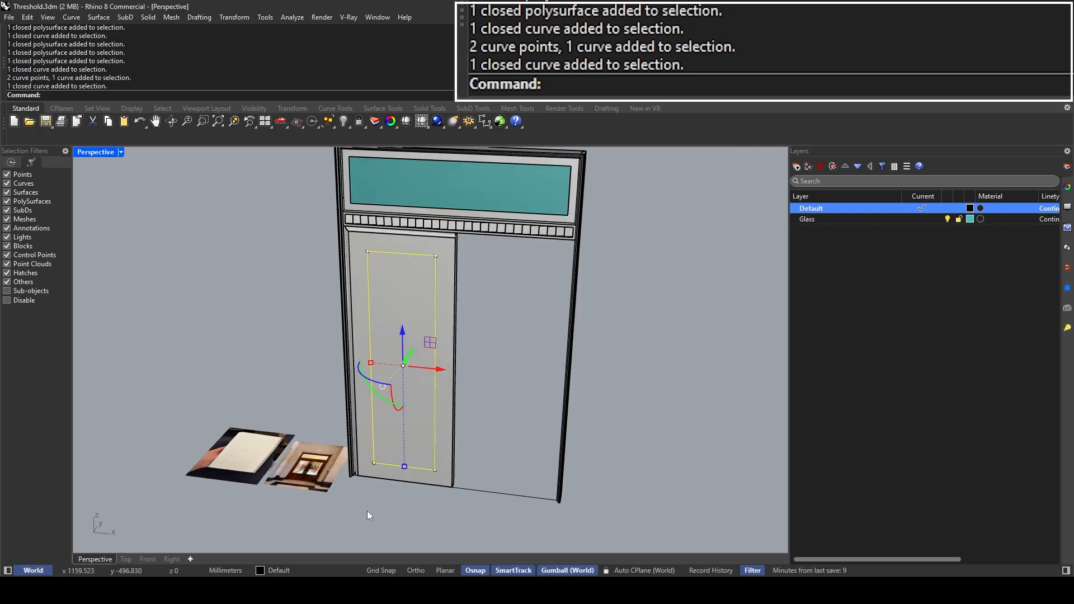
left_click_drag(363, 506, 446, 460)
Step: Try raising the selected corner points freehand, check the lower section's height in the sketch, and undo the move
left_click_drag(404, 430, 413, 332)
right_click_drag(479, 314, 449, 292)
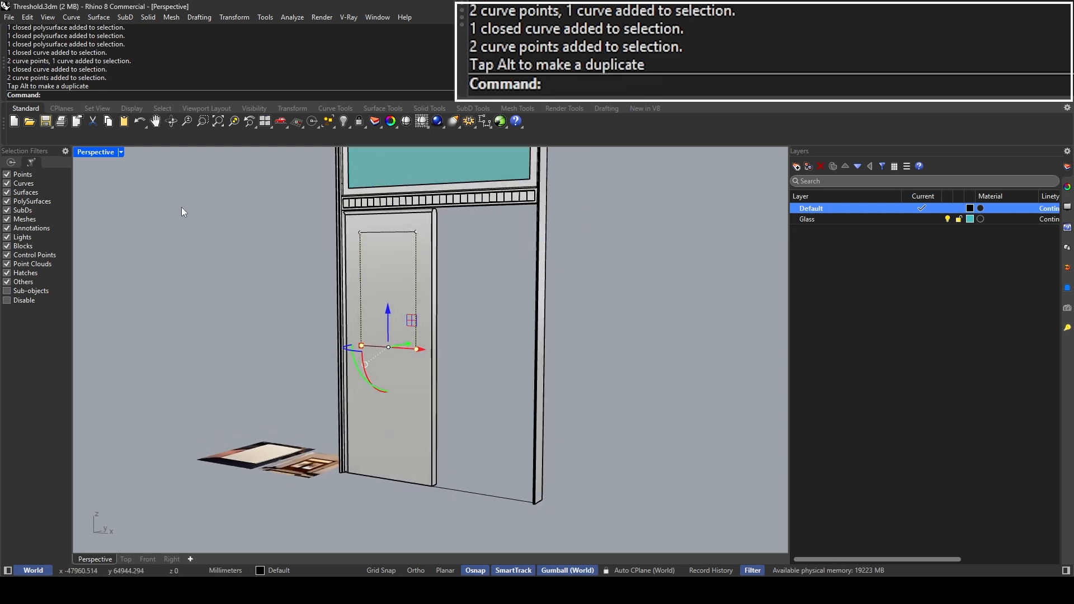
double_click(92, 153)
scroll(238, 257, "up", 5)
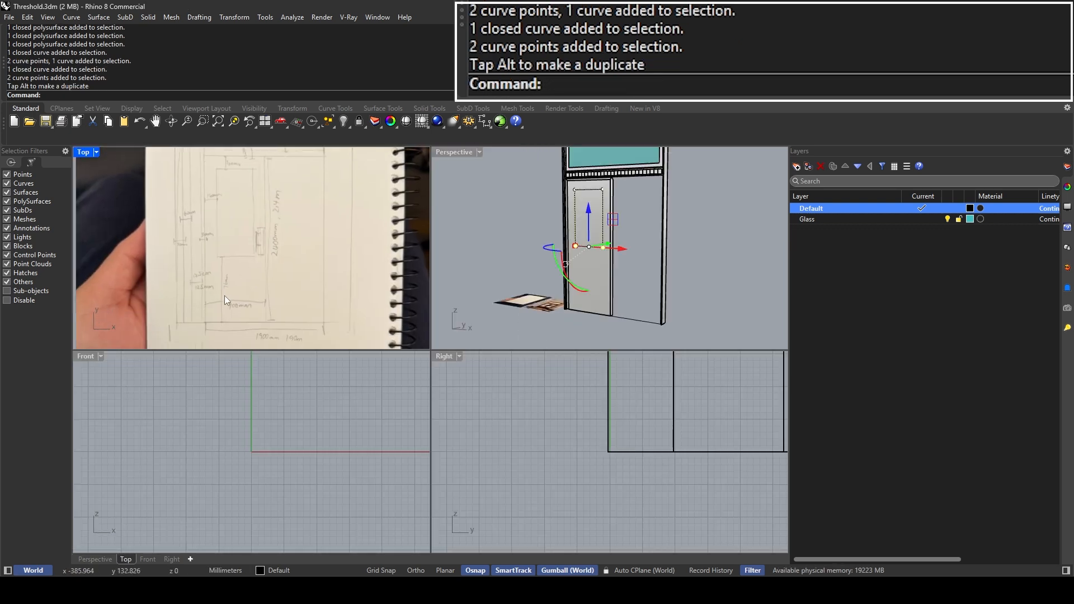
scroll(233, 280, "down", 4)
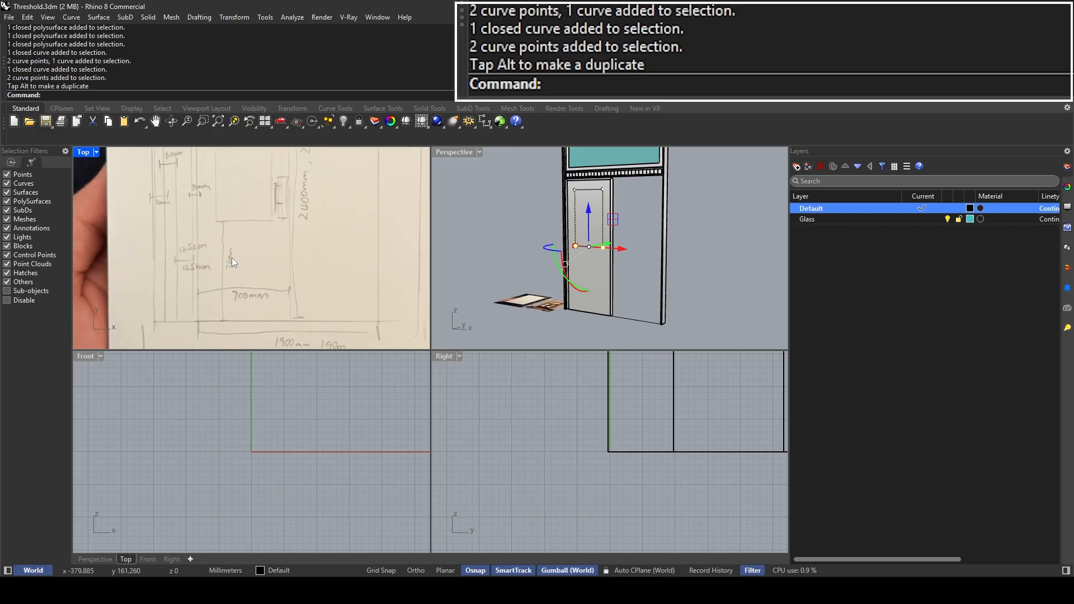
scroll(233, 266, "up", 10)
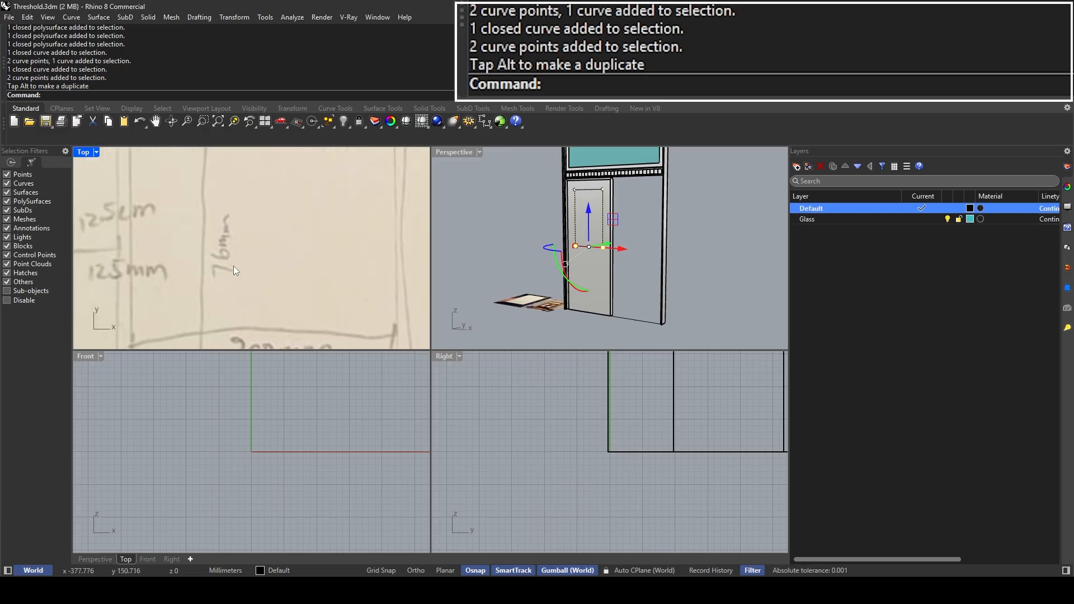
scroll(233, 266, "down", 8)
scroll(233, 266, "up", 6)
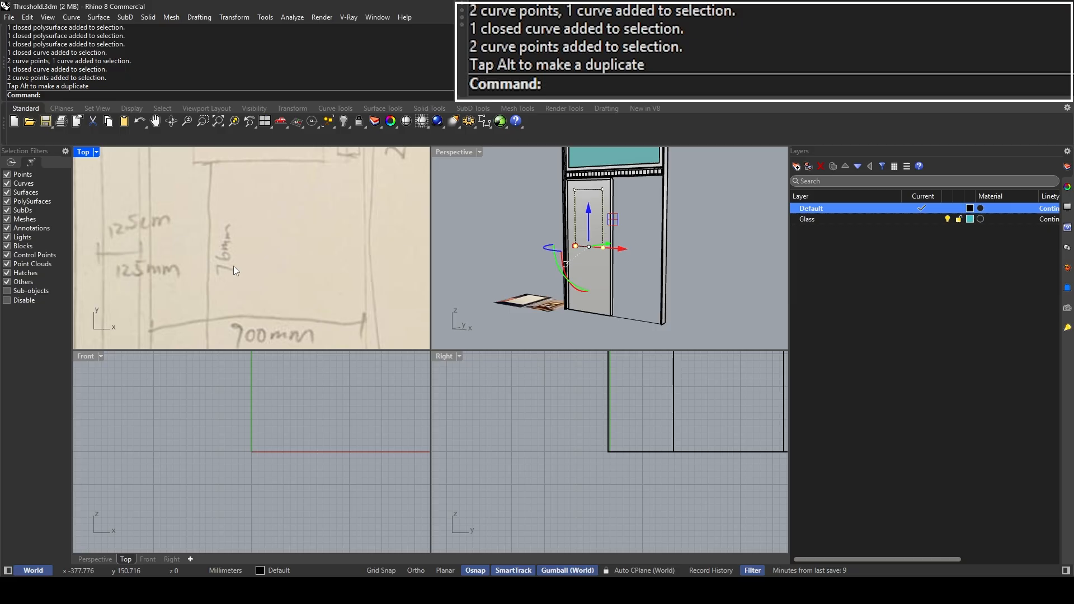
scroll(233, 266, "down", 2)
right_click_drag(640, 299, 648, 302)
key("ctrl+z")
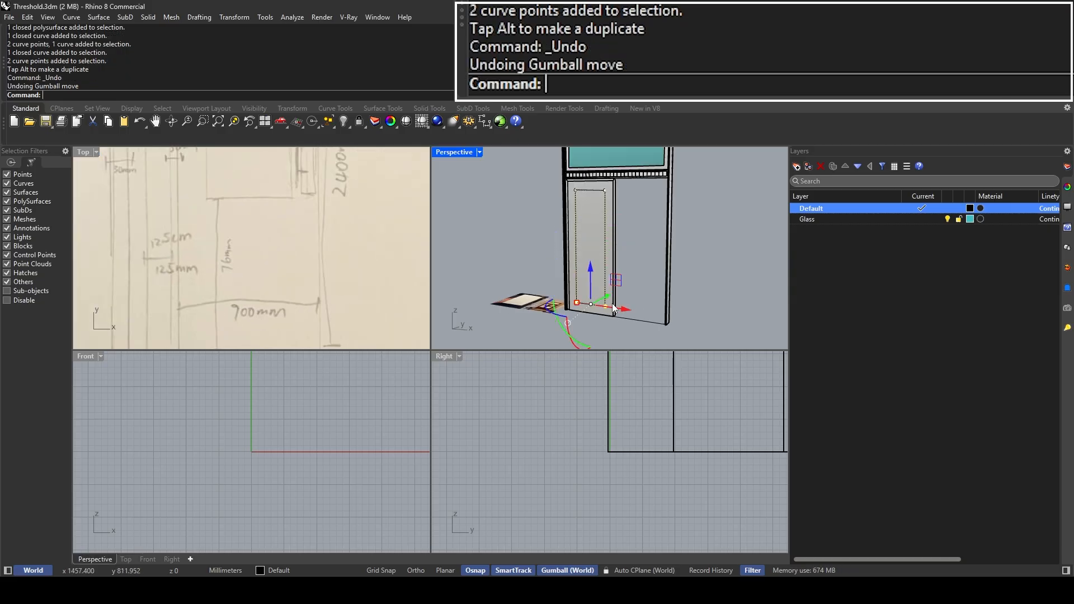
Step: Move the inset rectangle's two bottom corner points up by 600 mm and clear the selection
scroll(230, 274, "down", 3)
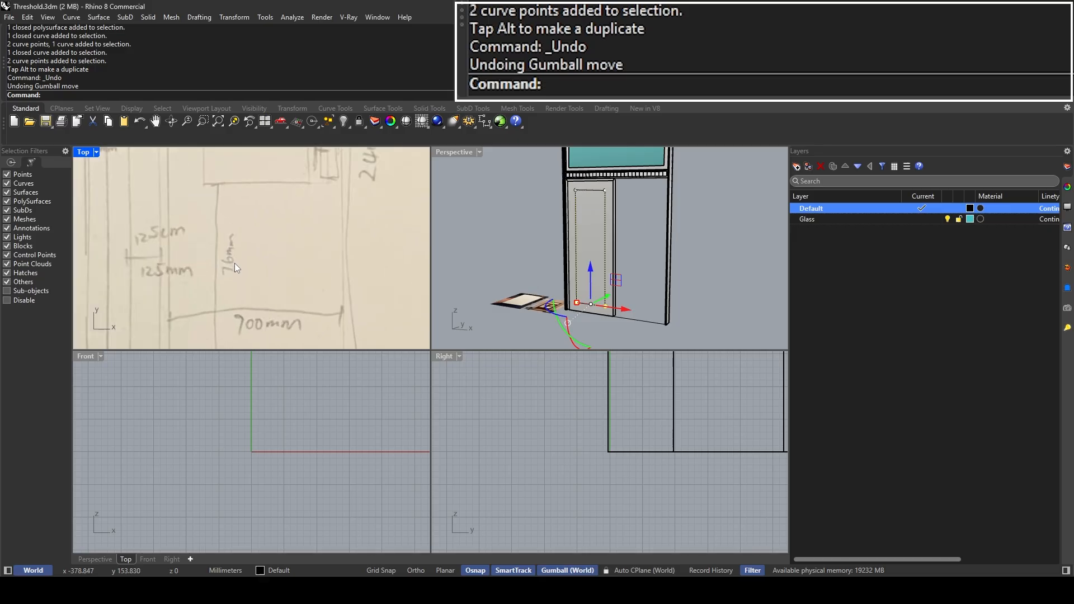
scroll(235, 268, "up", 5)
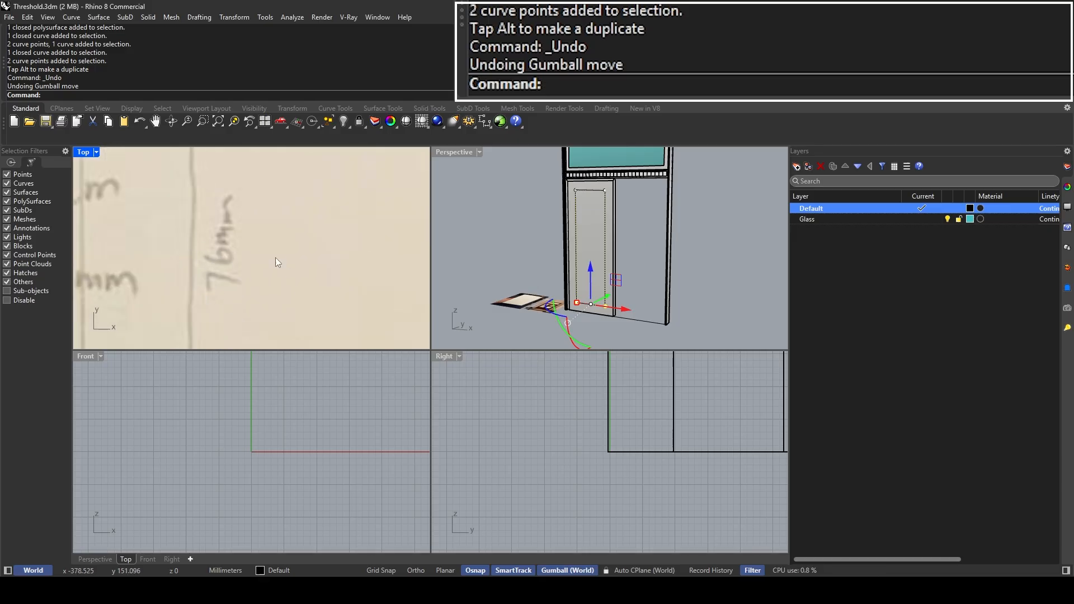
double_click(454, 152)
scroll(369, 508, "up", 2)
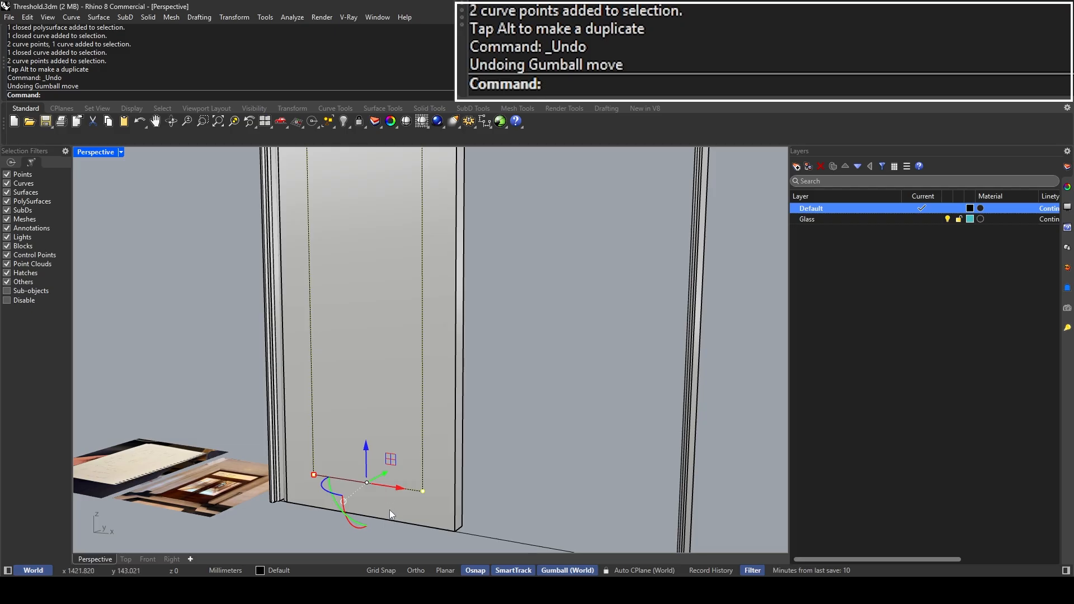
left_click(368, 449)
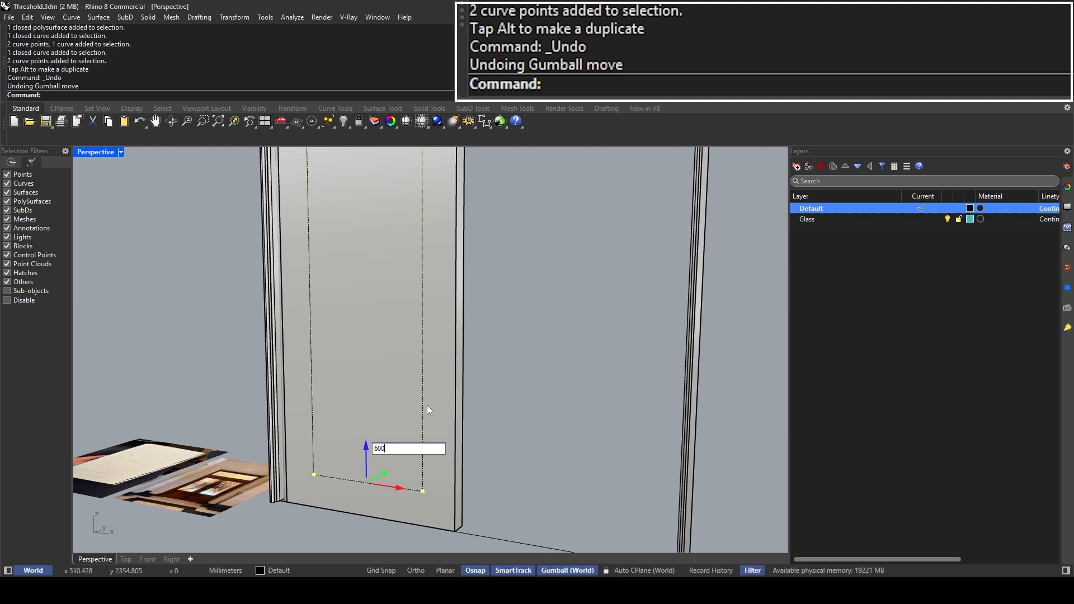
key("Return")
scroll(429, 410, "down", 5)
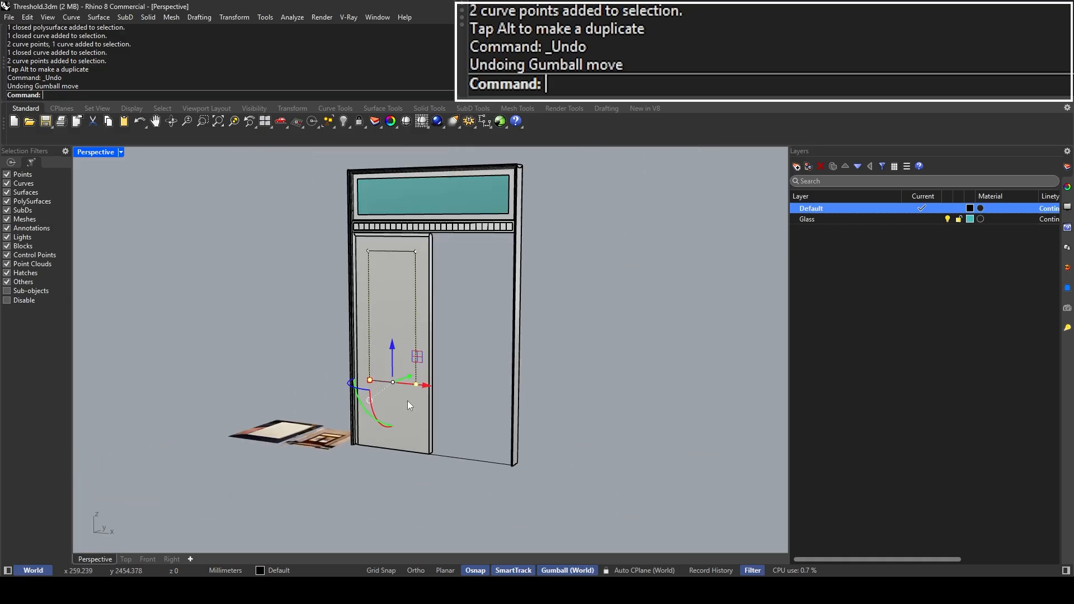
scroll(384, 447, "up", 2)
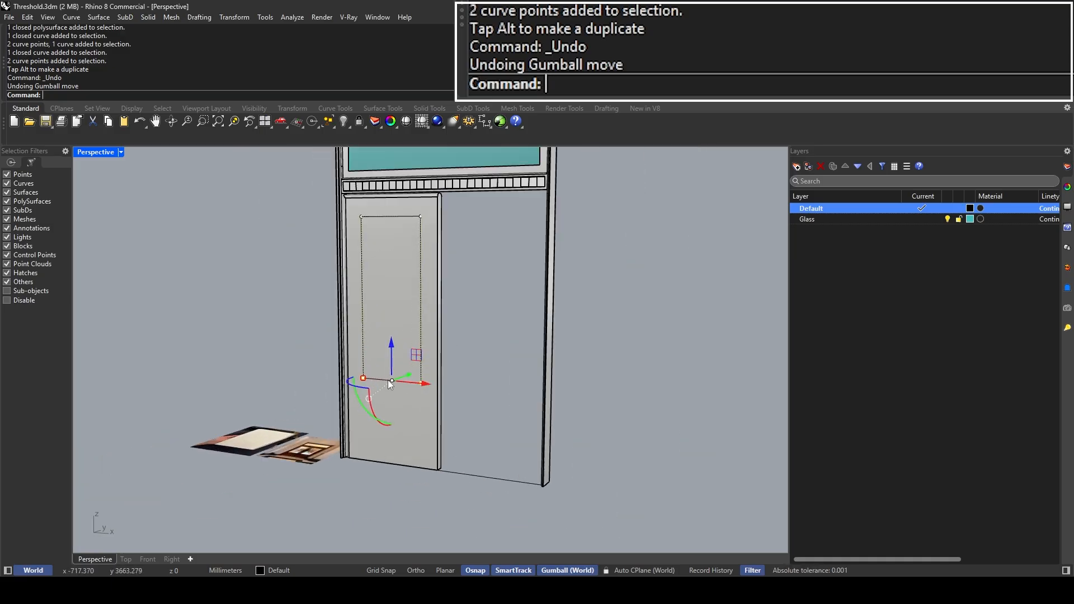
right_click_drag(441, 290, 412, 333)
key("Escape")
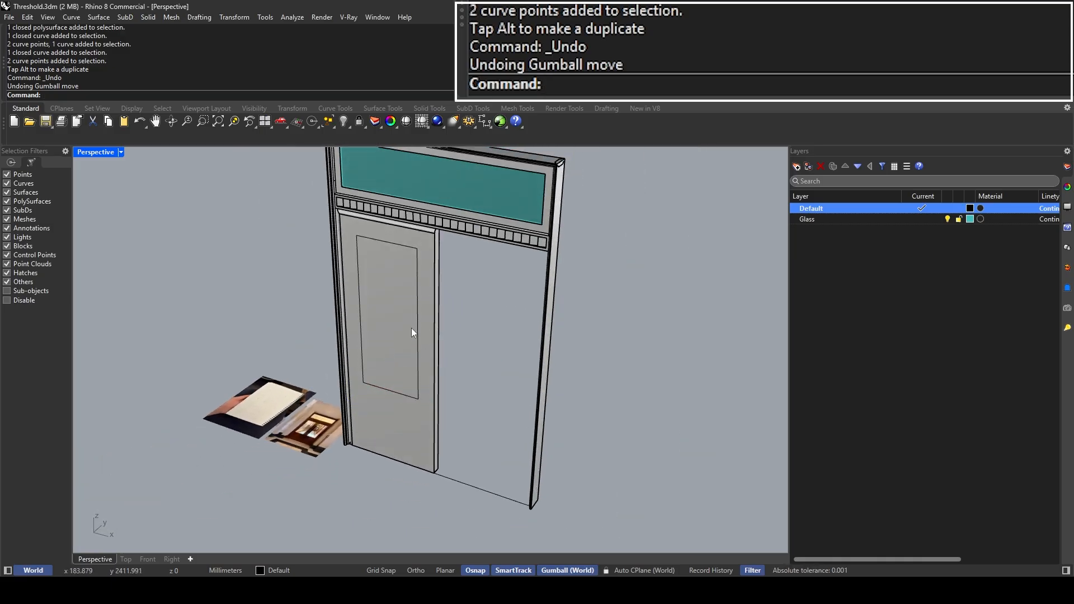
Step: Cut an opening through the full thickness of the left leaf using the inset rectangle
scroll(367, 246, "up", 3)
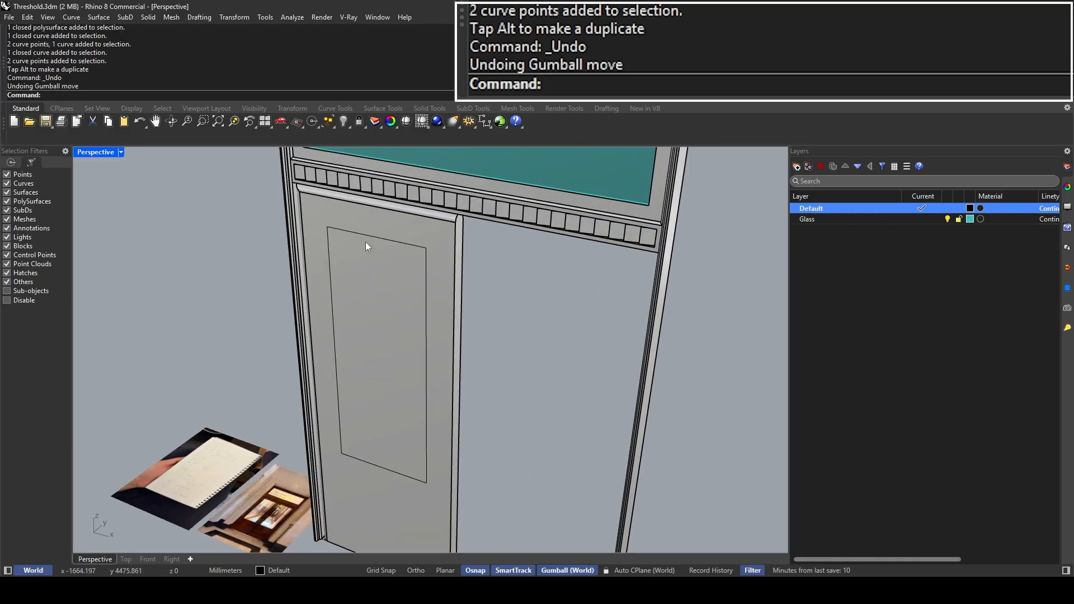
left_click(427, 294)
left_click(477, 327)
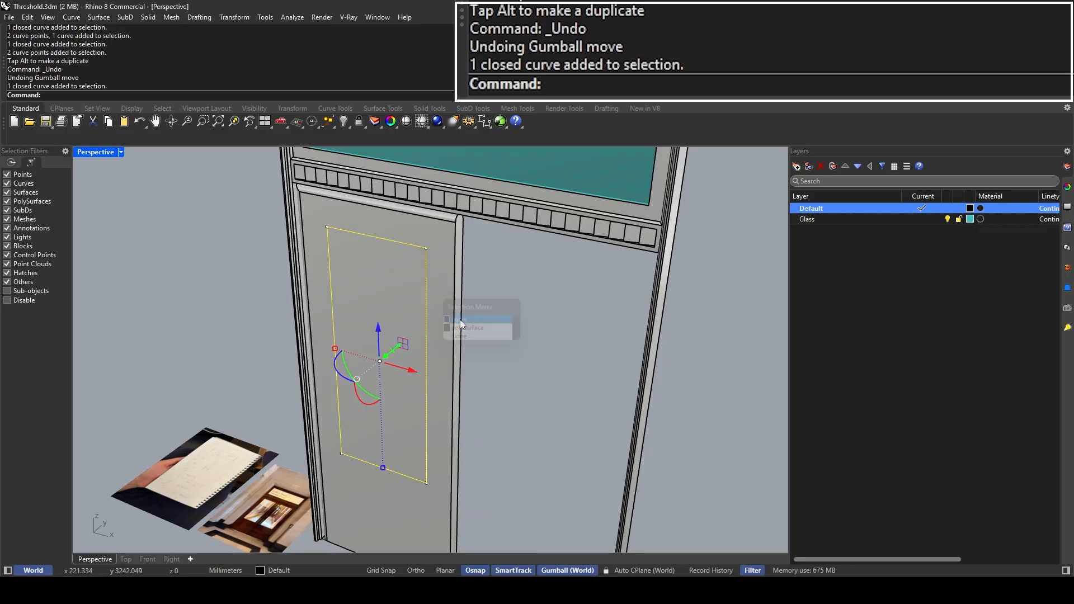
right_click_drag(476, 327, 403, 363)
scroll(403, 362, "up", 3)
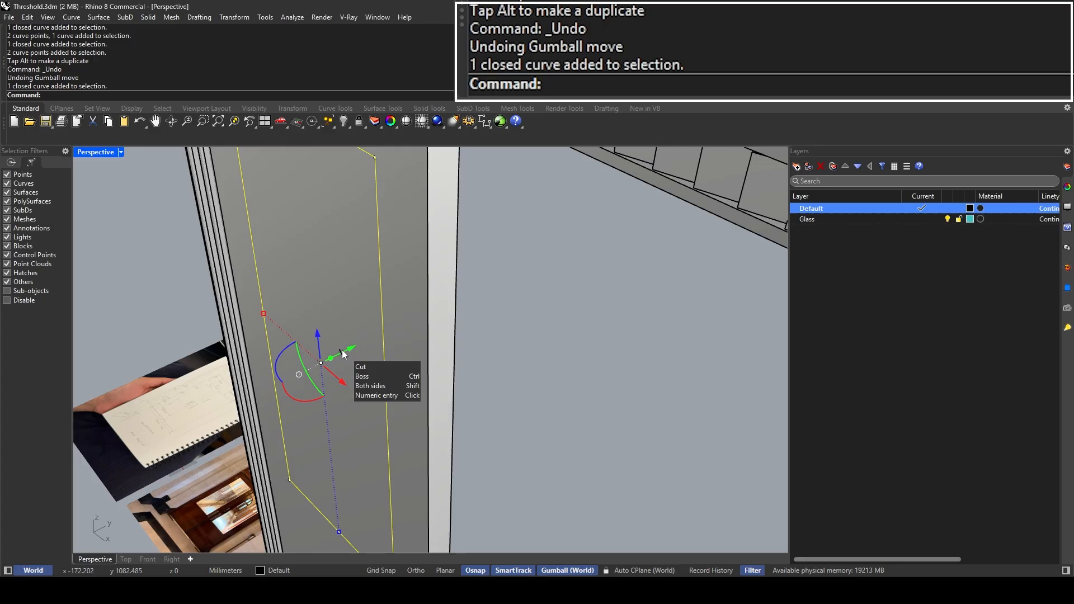
left_click_drag(343, 351, 479, 334)
scroll(480, 334, "down", 7)
right_click_drag(479, 334, 458, 397)
scroll(459, 397, "up", 4)
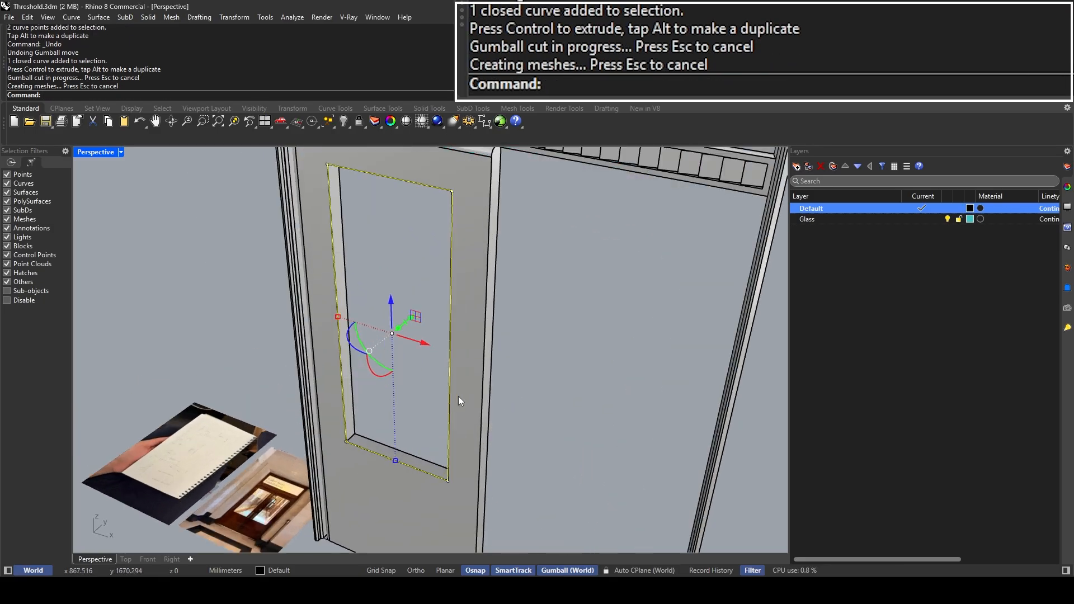
Step: Delete the inset rectangle curve around the opening in the left leaf
key("Escape")
left_click(404, 464)
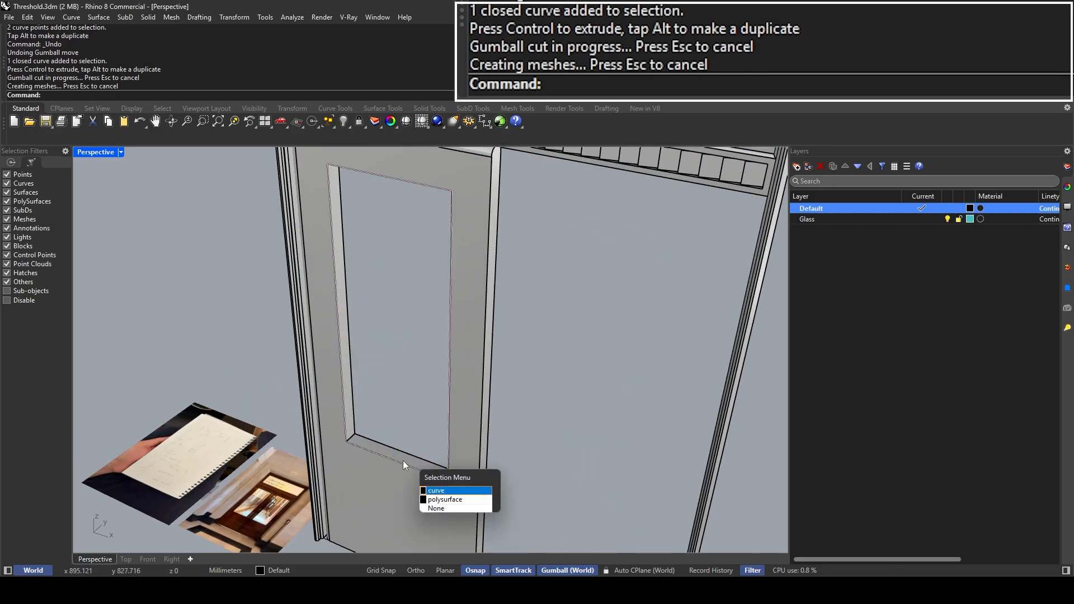
left_click(436, 491)
key("Delete")
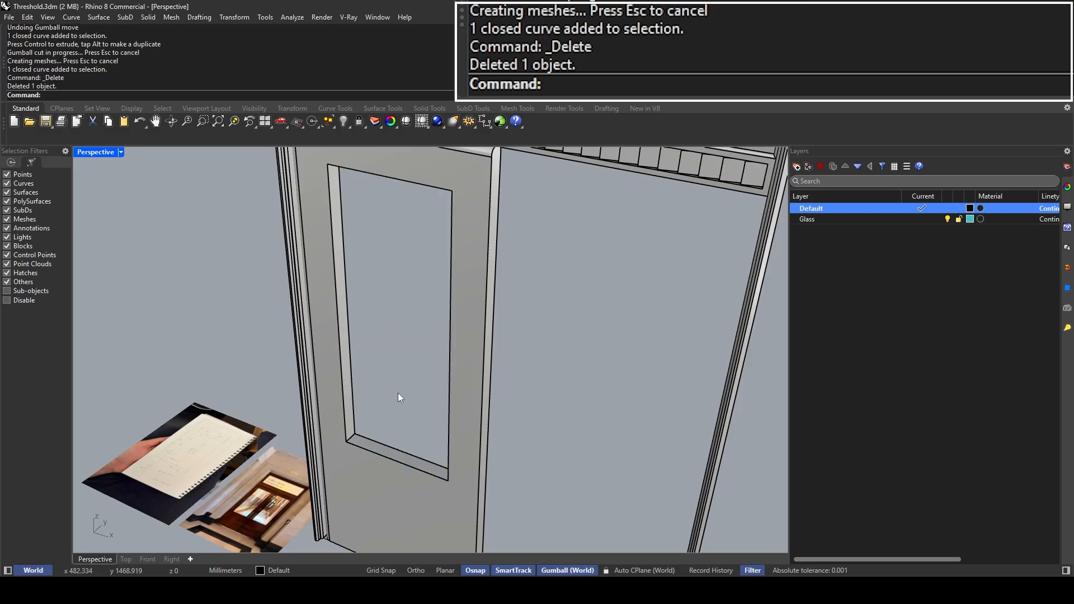
Step: Create a box that fills the left leaf's opening, with its base on the sill from corner to corner
type("Box")
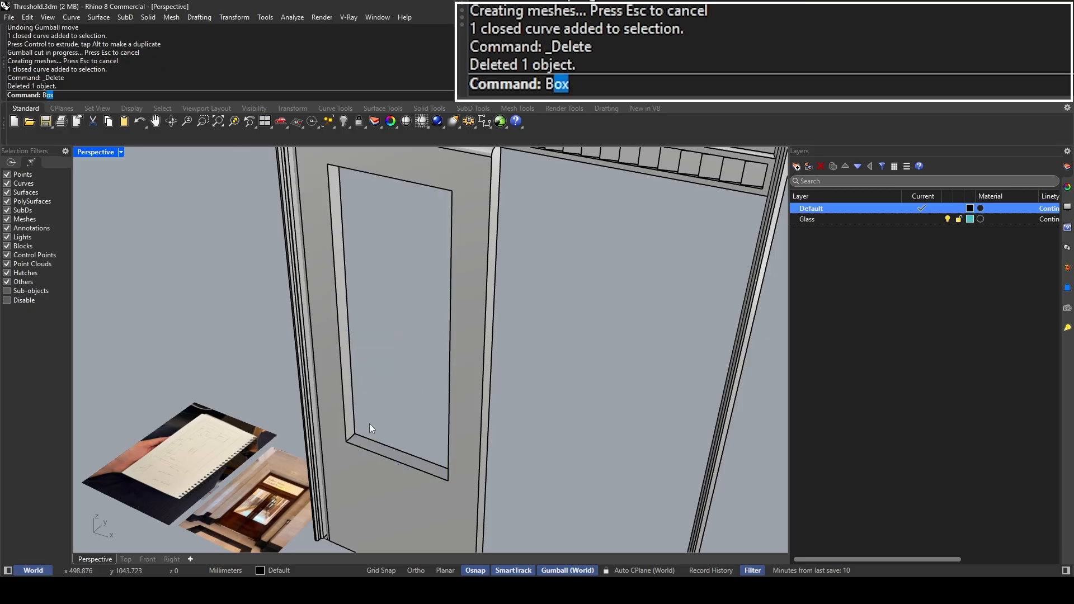
key("Return")
right_click_drag(371, 431, 399, 478)
left_click(399, 474)
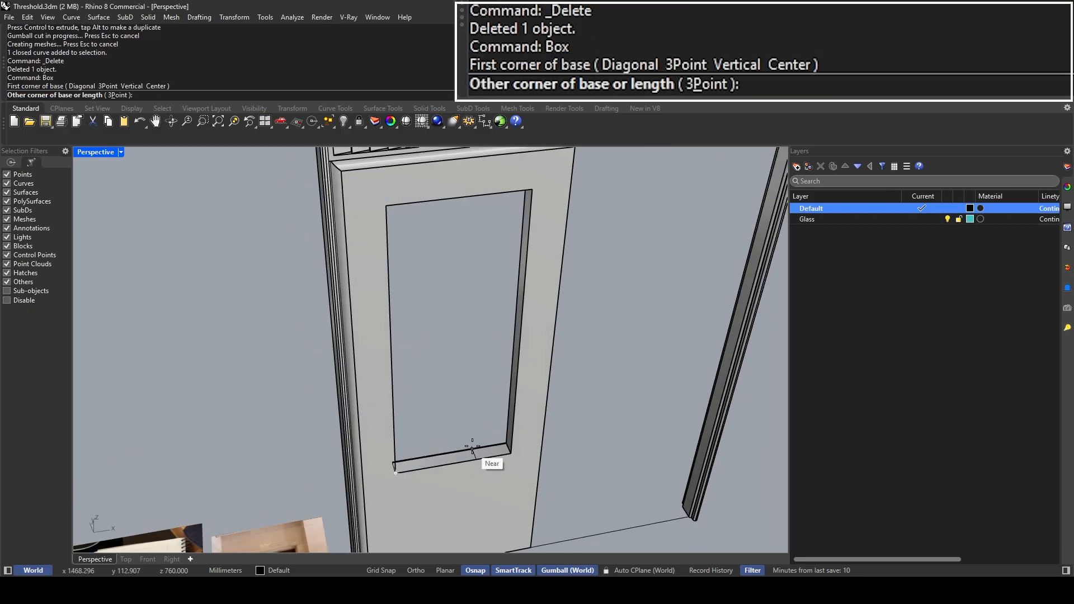
left_click(510, 453)
right_click_drag(481, 441, 419, 392)
left_click(443, 315)
Step: Scale the box in the opening along its thickness freehand to make it a thin pane
scroll(420, 391, "up", 5)
mouse_move(416, 379)
left_mouse_down()
mouse_move(400, 360)
mouse_move(417, 364)
left_mouse_up()
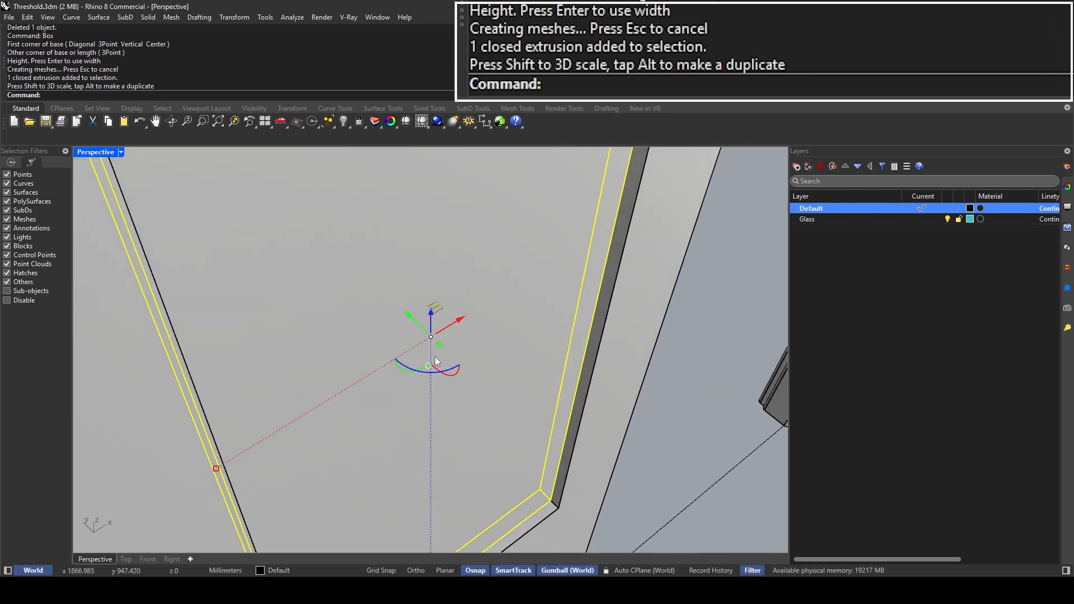
right_click_drag(416, 363, 446, 336)
left_click_drag(446, 336, 439, 321)
scroll(438, 321, "down", 12)
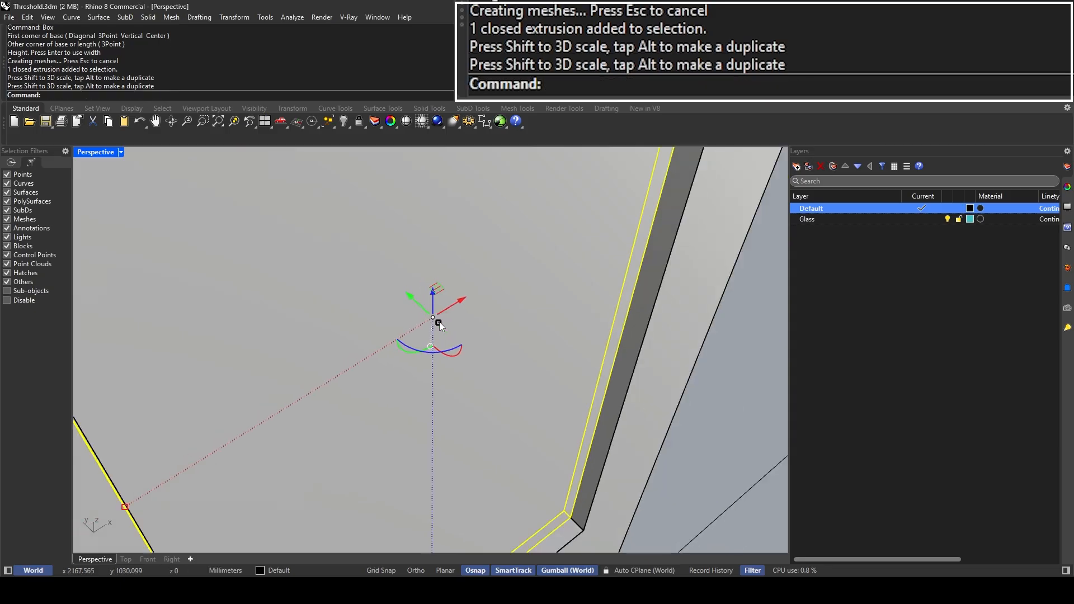
left_click(522, 324)
right_click_drag(521, 324, 490, 334)
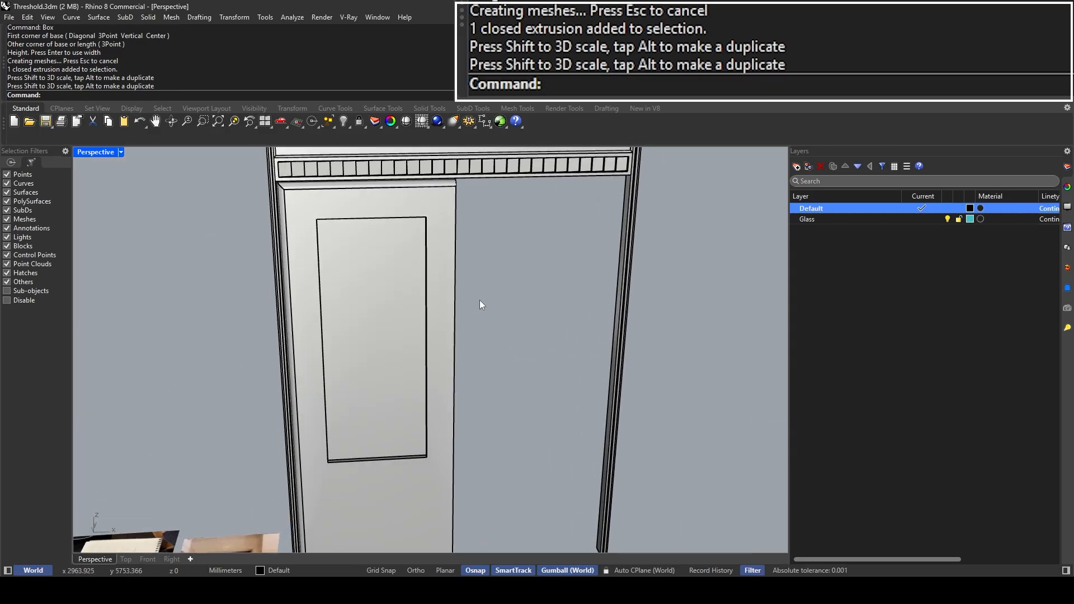
Step: Mirror a copy of the left leaf and its pane across the door's centre line to form the right leaf
left_click_drag(479, 370, 411, 352)
scroll(453, 302, "down", 3)
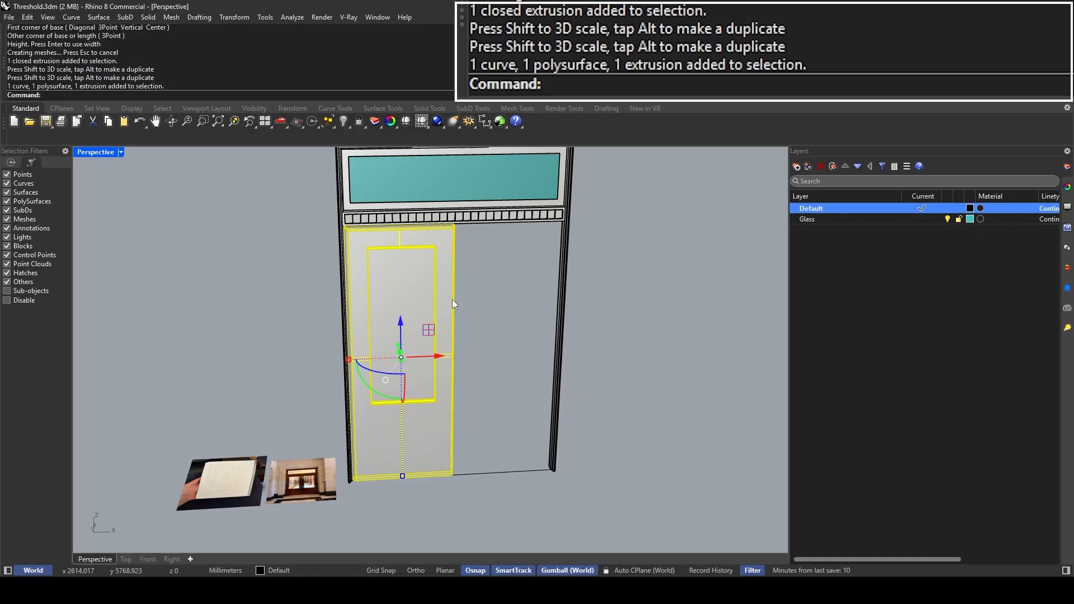
type("Mirror")
key("Return")
scroll(438, 475, "up", 8)
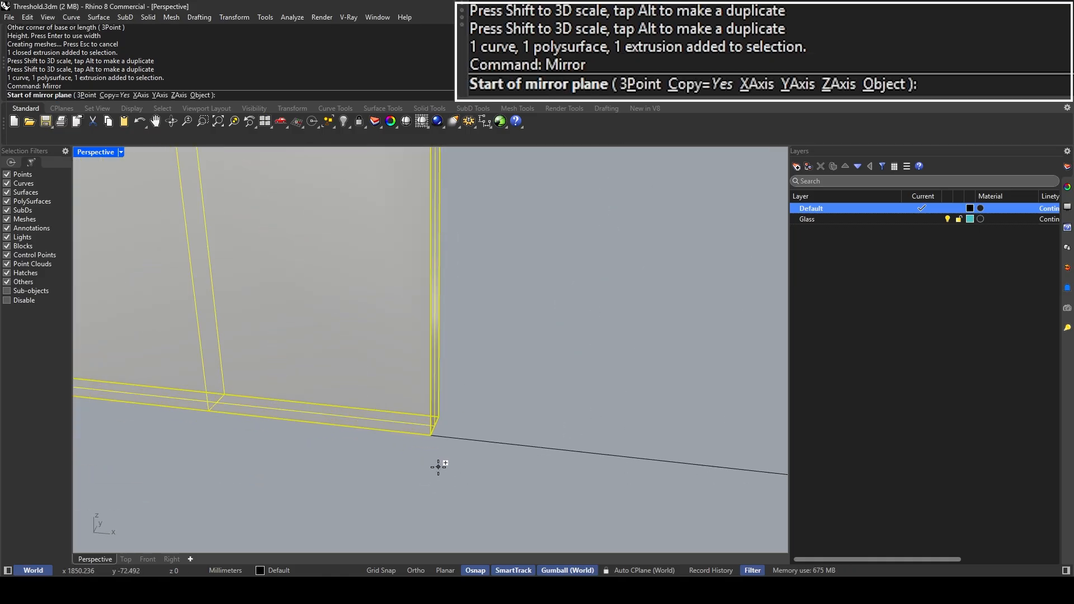
scroll(436, 456, "up", 3)
left_click(421, 434)
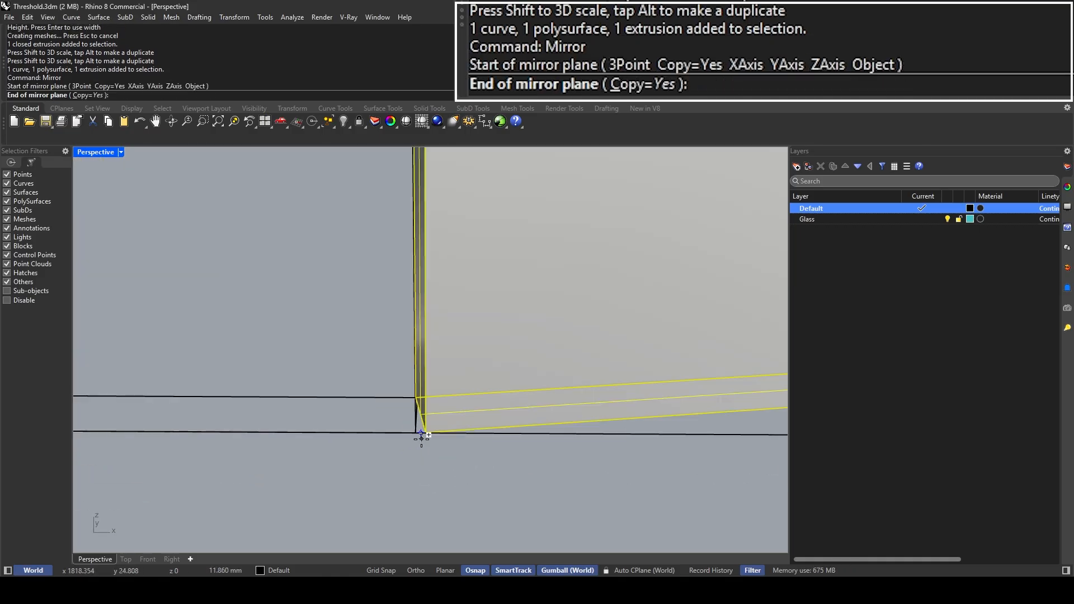
left_click(420, 447)
scroll(412, 487, "down", 10)
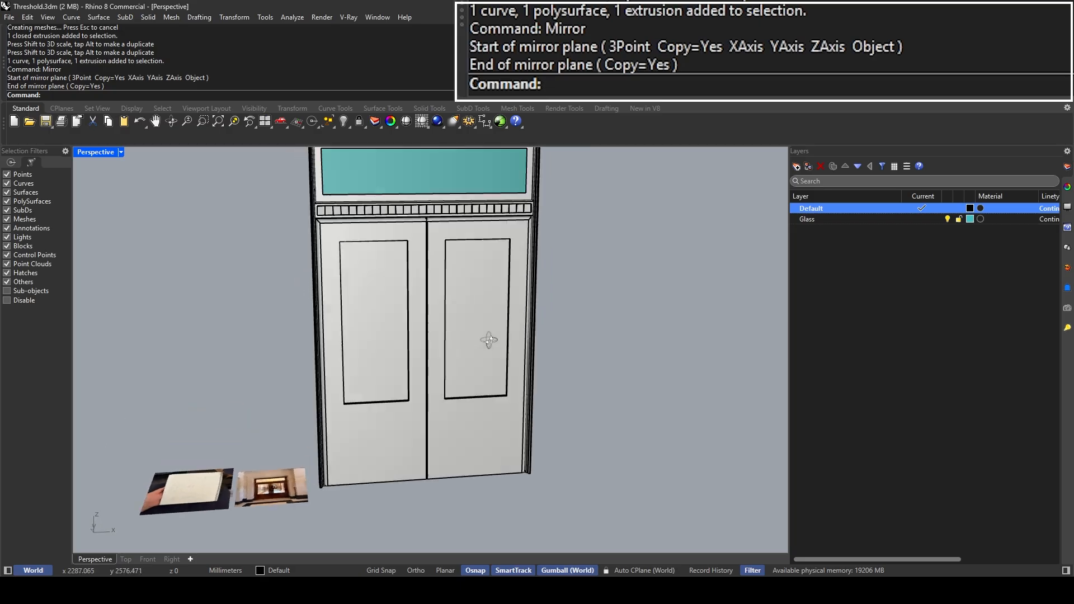
Step: Try to assign the panes of both door leaves to the Default layer
right_click_drag(488, 340, 510, 322)
left_click(493, 323)
left_click(407, 303, "shift")
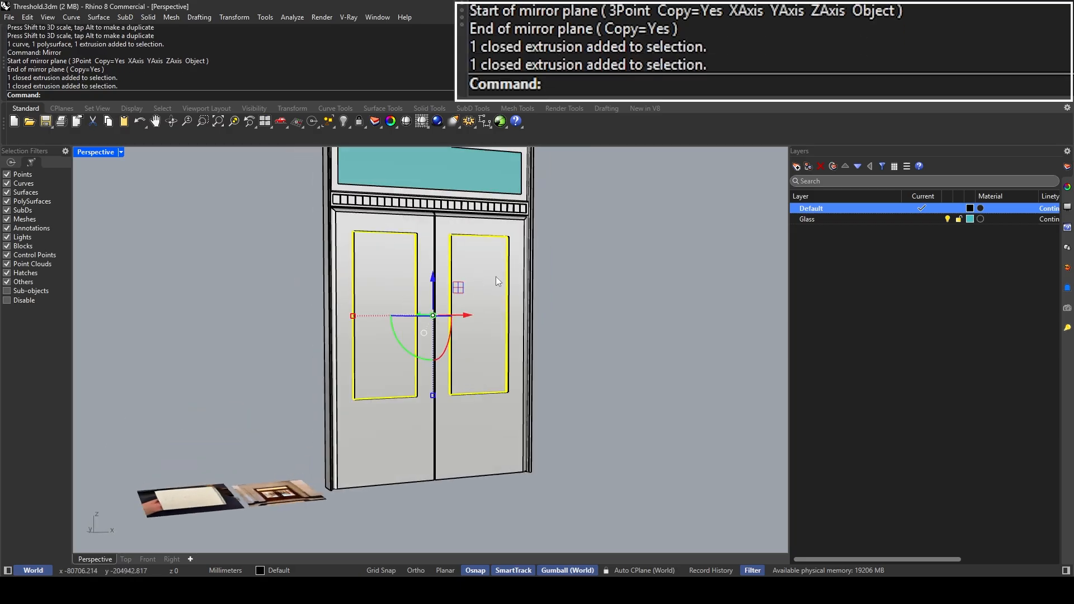
right_click(852, 210)
left_click(895, 260)
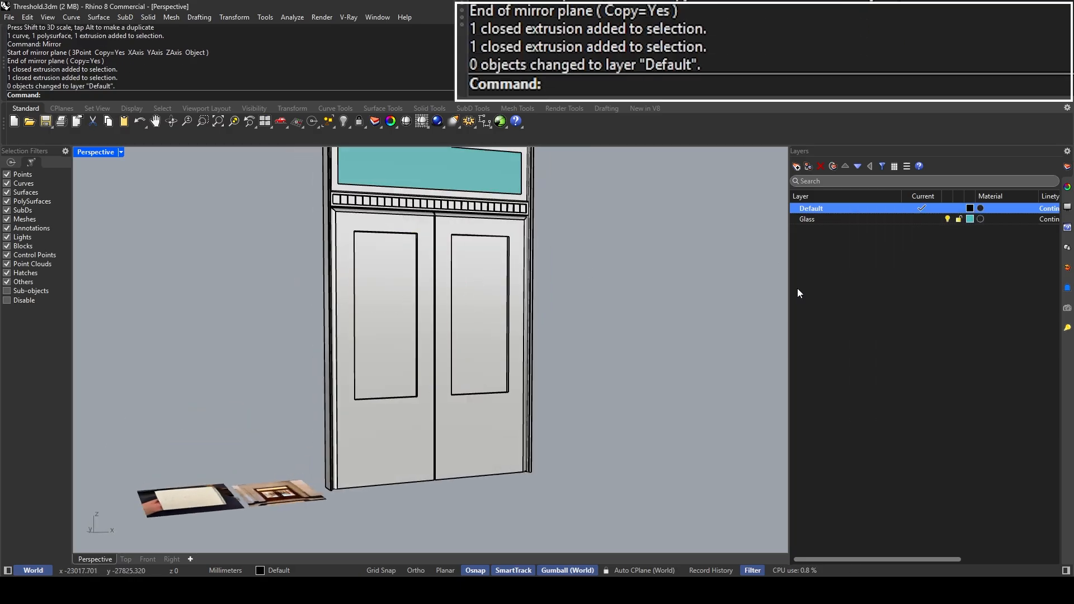
Step: Assign the panes of both door leaves to the Glass layer and save the file
left_click(469, 291)
left_click(384, 287, "shift")
right_click(814, 220)
left_click(854, 268)
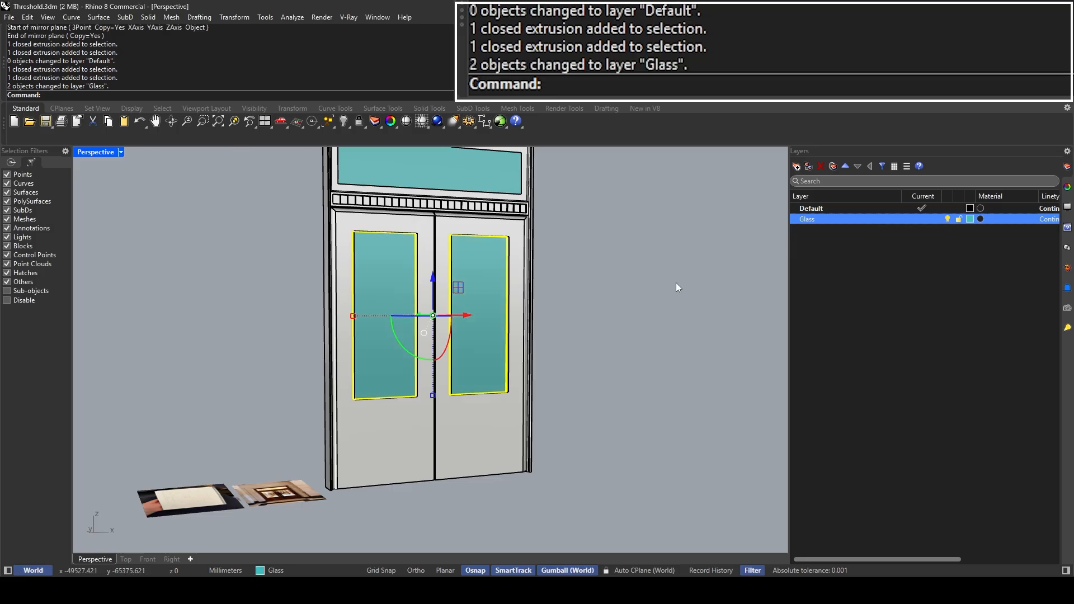
key("Escape")
key("ctrl+s")
right_click_drag(549, 240, 547, 273, "shift")
right_click_drag(391, 249, 310, 280)
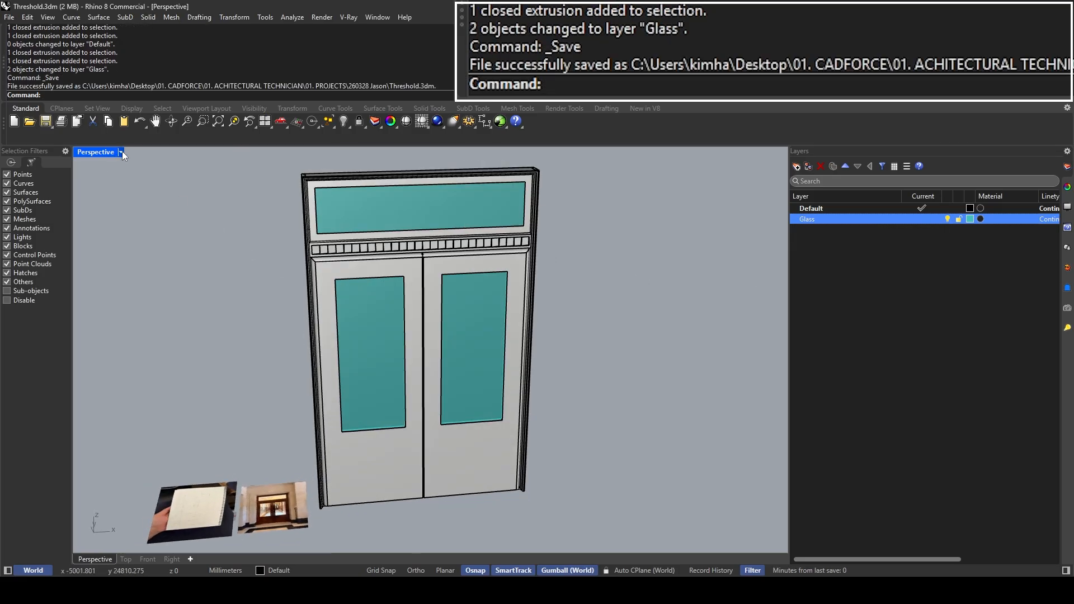
Step: Examine the dimensioned hand sketch and the door reference photo for the remaining door details
double_click(99, 152)
scroll(218, 215, "down", 3)
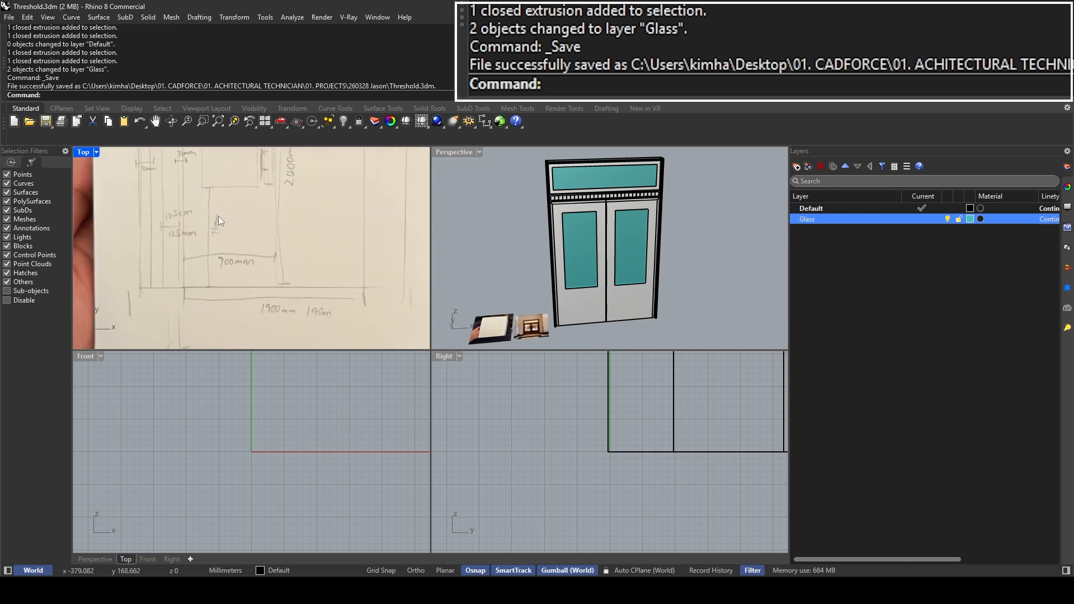
scroll(218, 216, "down", 5)
scroll(290, 254, "up", 4)
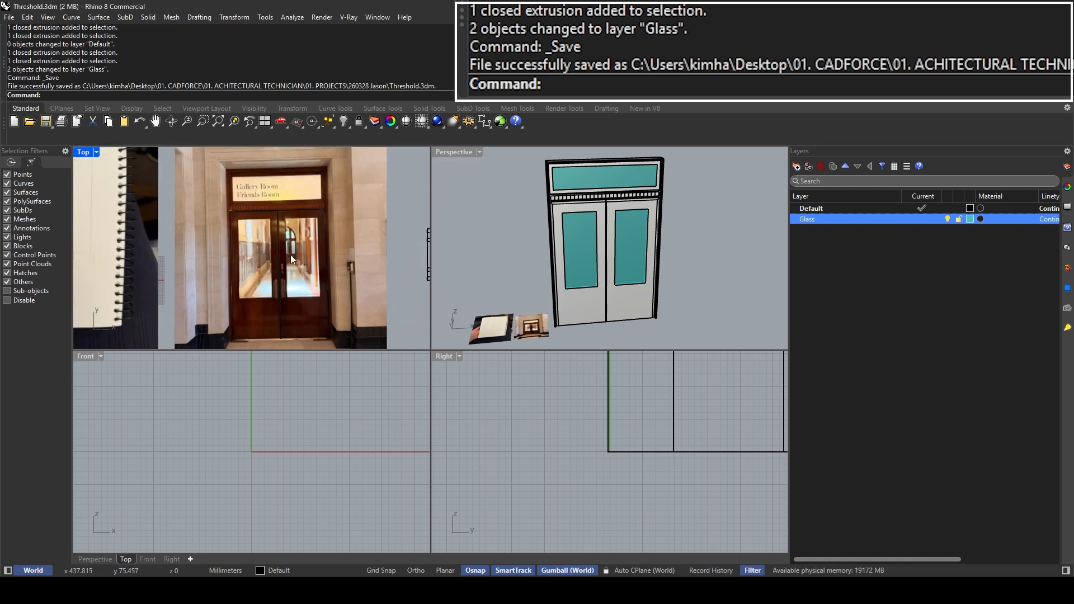
scroll(290, 254, "up", 2)
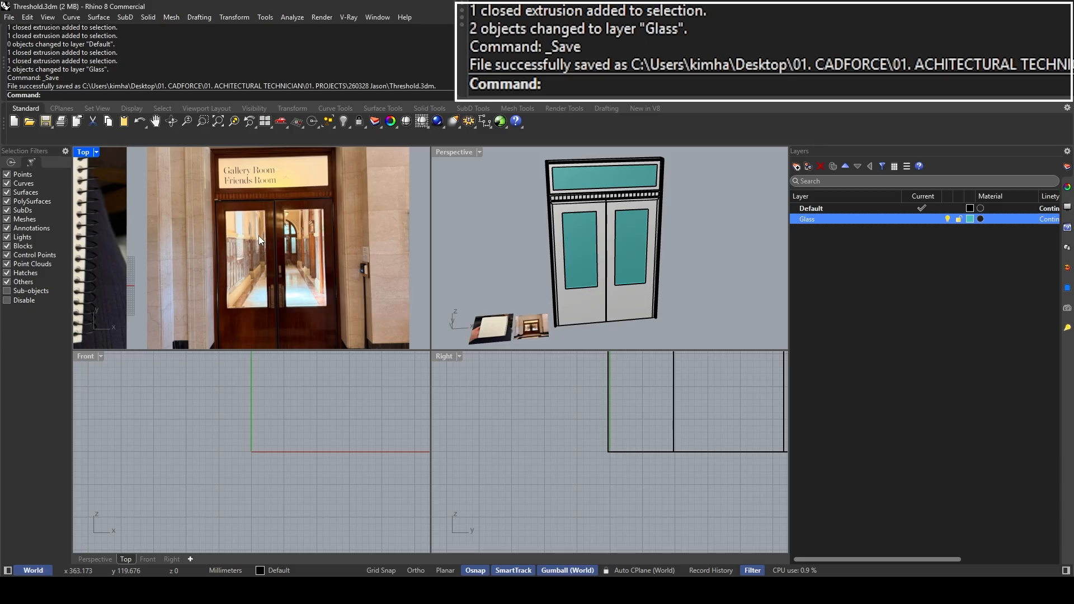
left_click(369, 594)
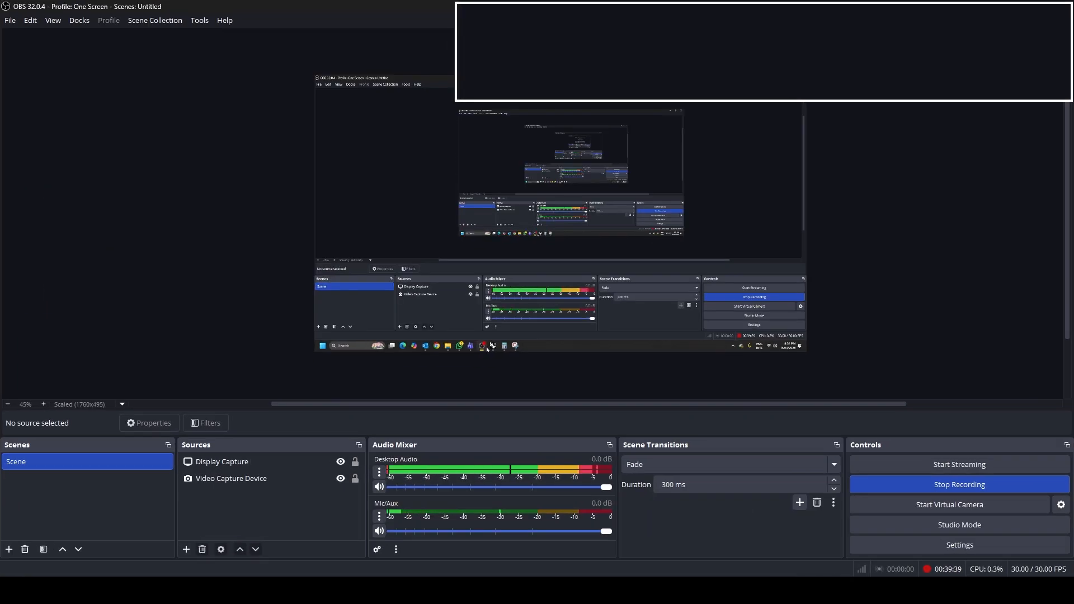
left_click(387, 593)
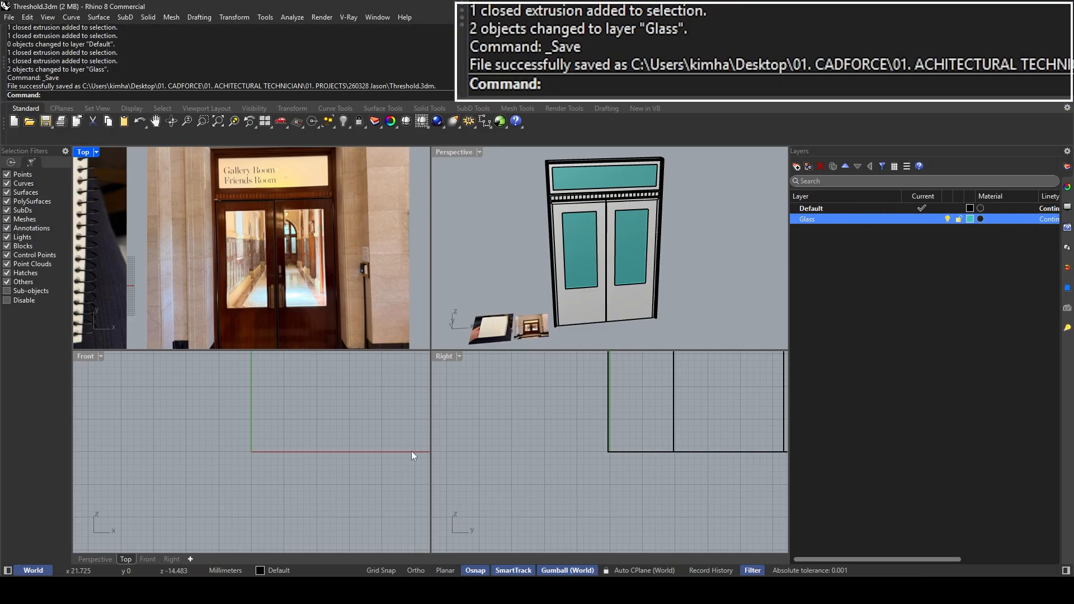
scroll(228, 216, "down", 10)
right_click_drag(125, 188, 176, 216)
scroll(177, 216, "up", 4)
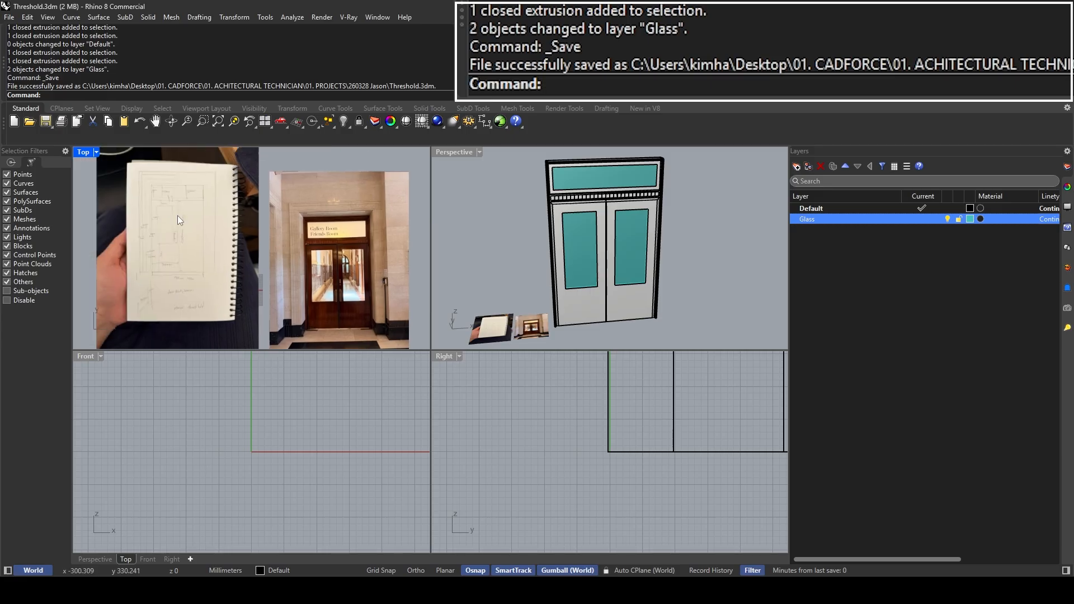
scroll(210, 219, "up", 6)
right_click_drag(242, 223, 121, 211)
double_click(87, 153)
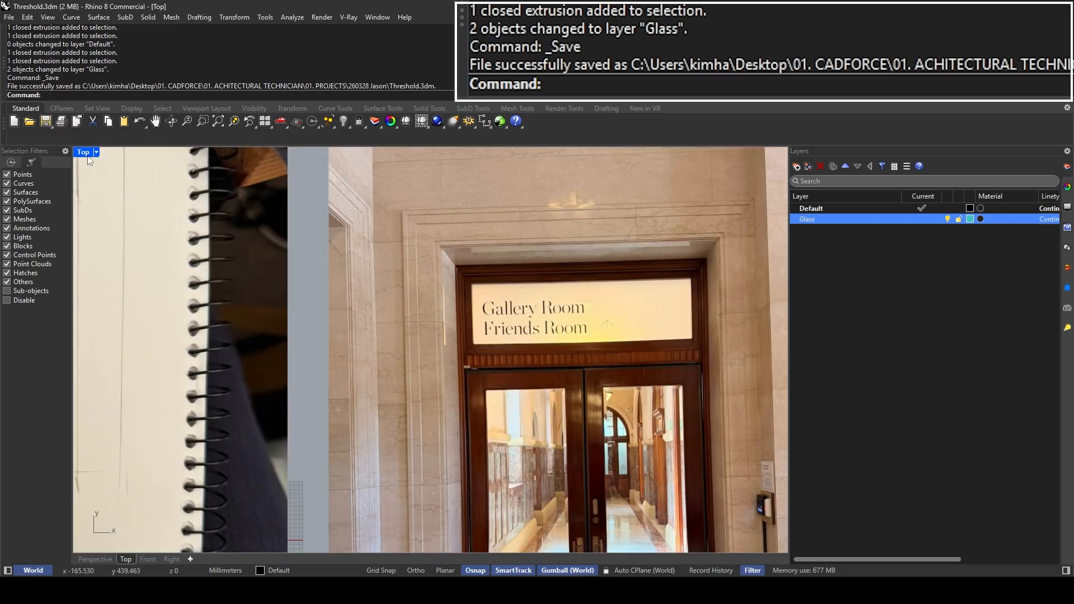
right_click_drag(188, 198, 311, 237)
scroll(311, 237, "down", 5)
scroll(341, 252, "up", 3)
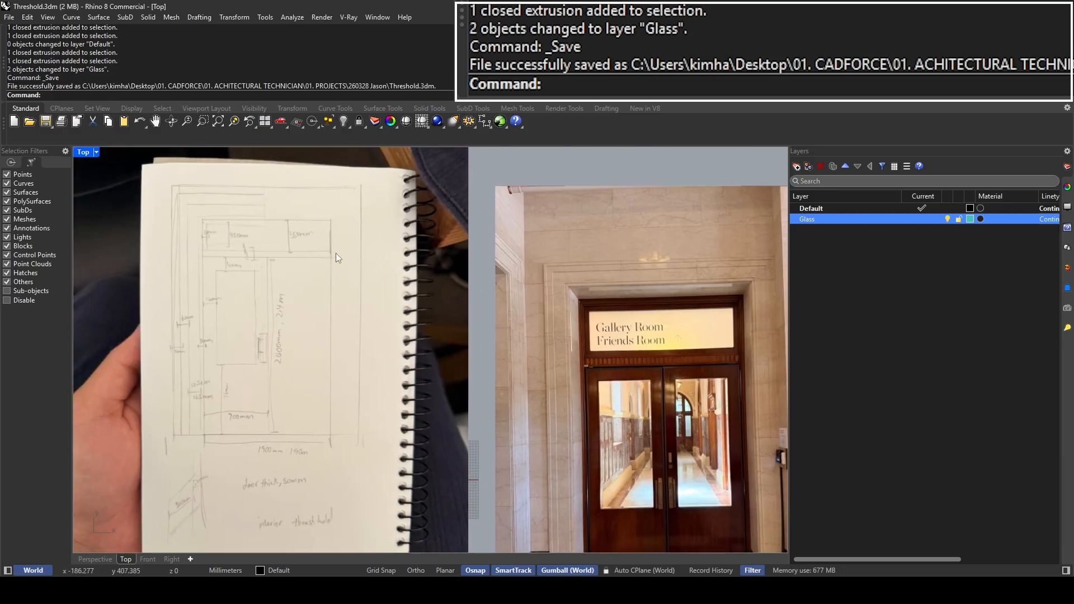
scroll(243, 302, "up", 2)
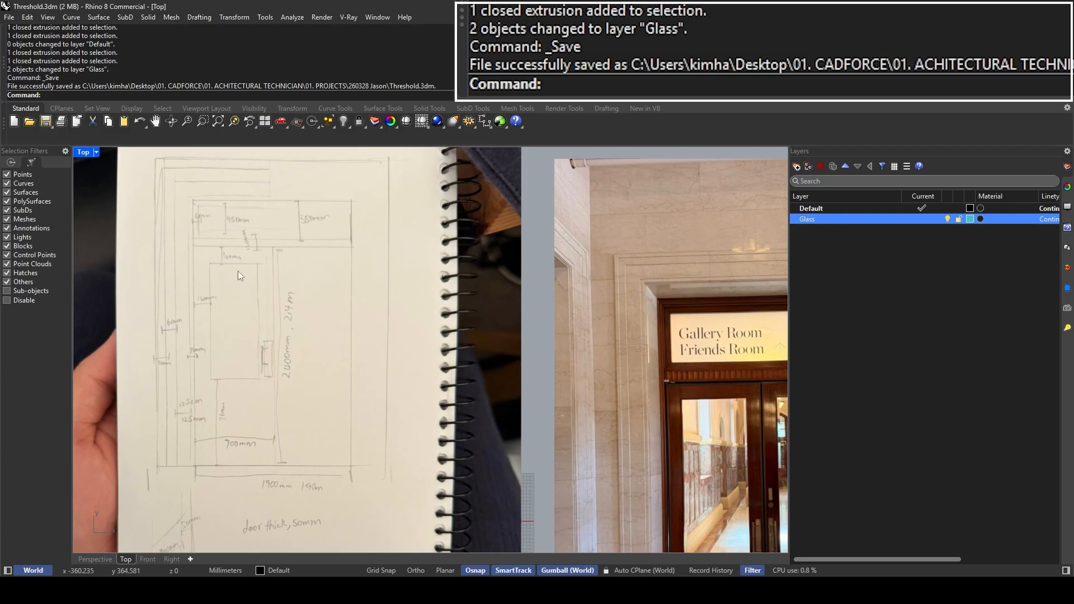
scroll(237, 271, "down", 2)
scroll(469, 247, "up", 3)
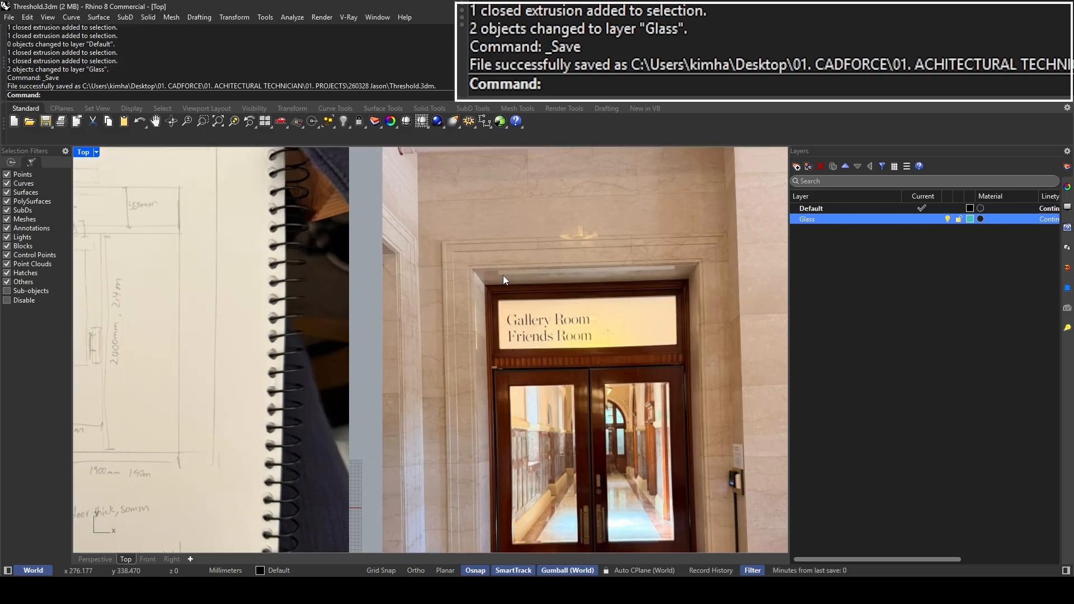
Step: Examine the pull handles and their backplates on both door leaves in the reference photo
scroll(479, 335, "up", 5)
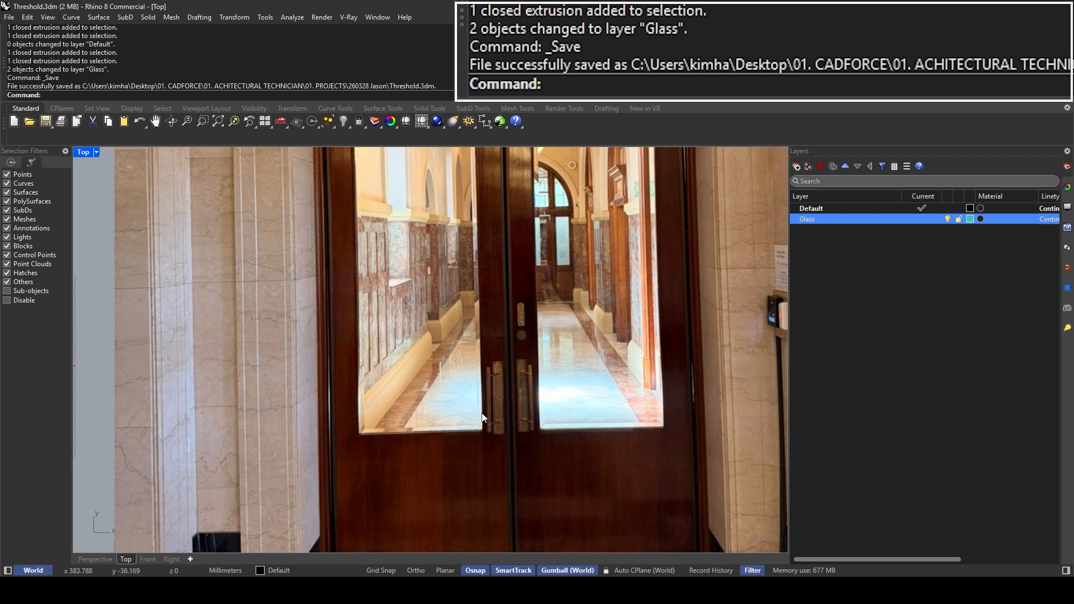
scroll(486, 358, "down", 2)
scroll(491, 351, "up", 1)
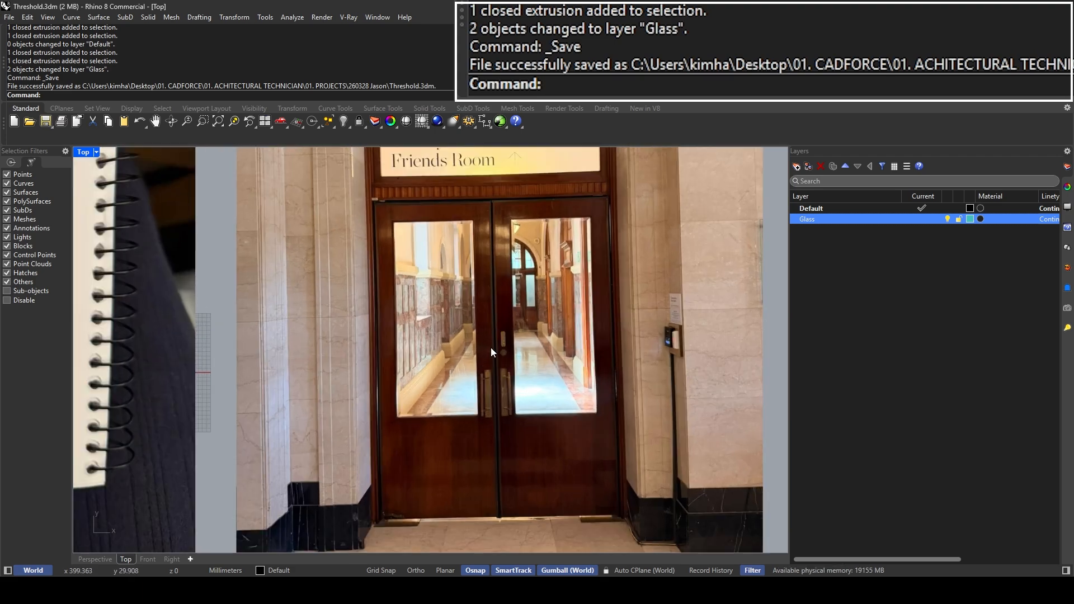
scroll(492, 335, "up", 4)
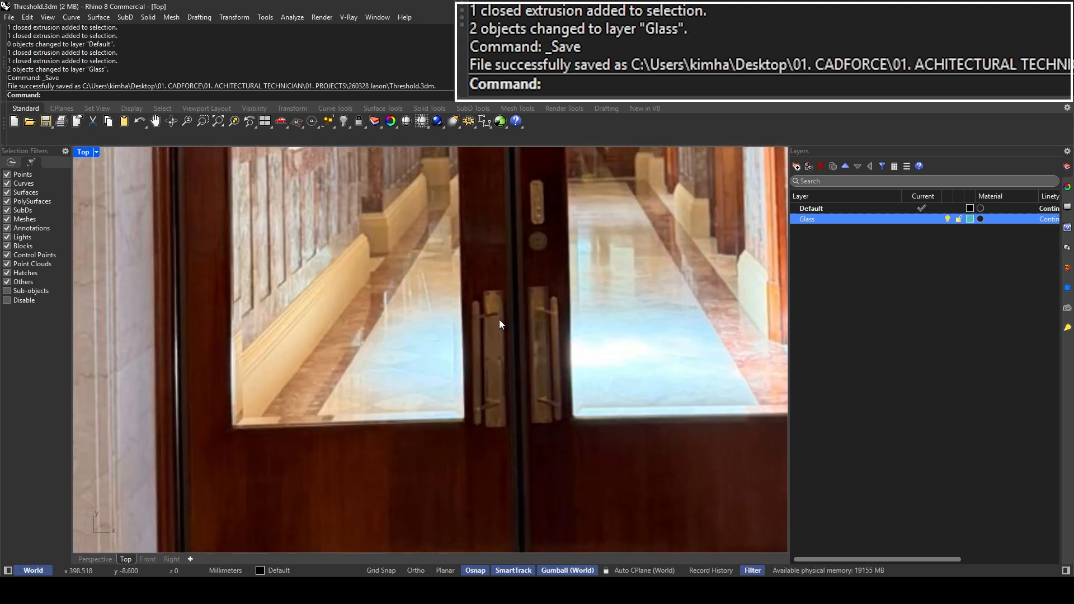
scroll(500, 311, "up", 3)
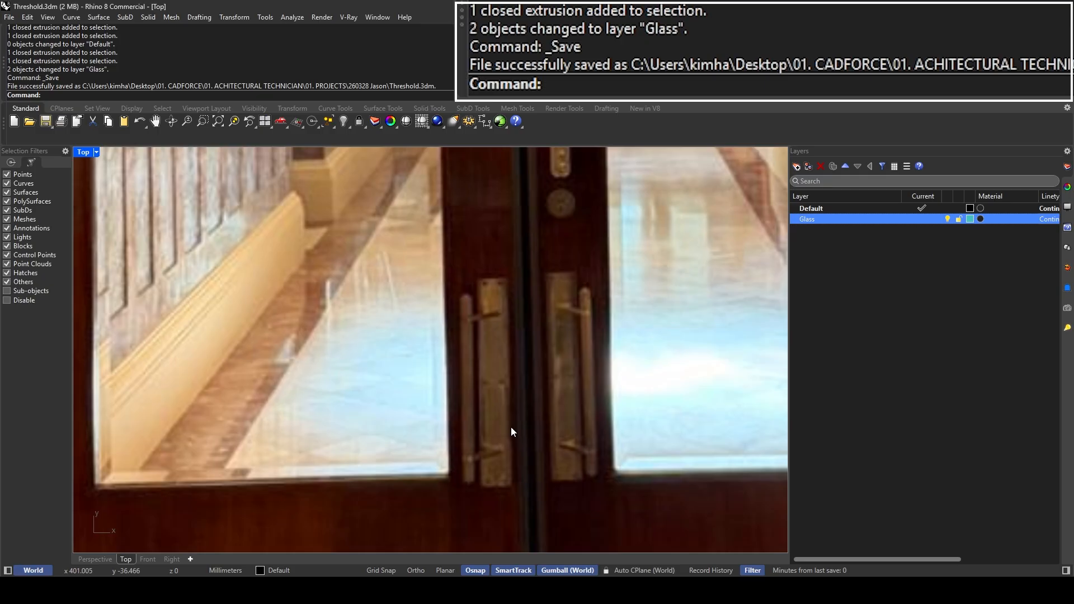
scroll(511, 427, "down", 10)
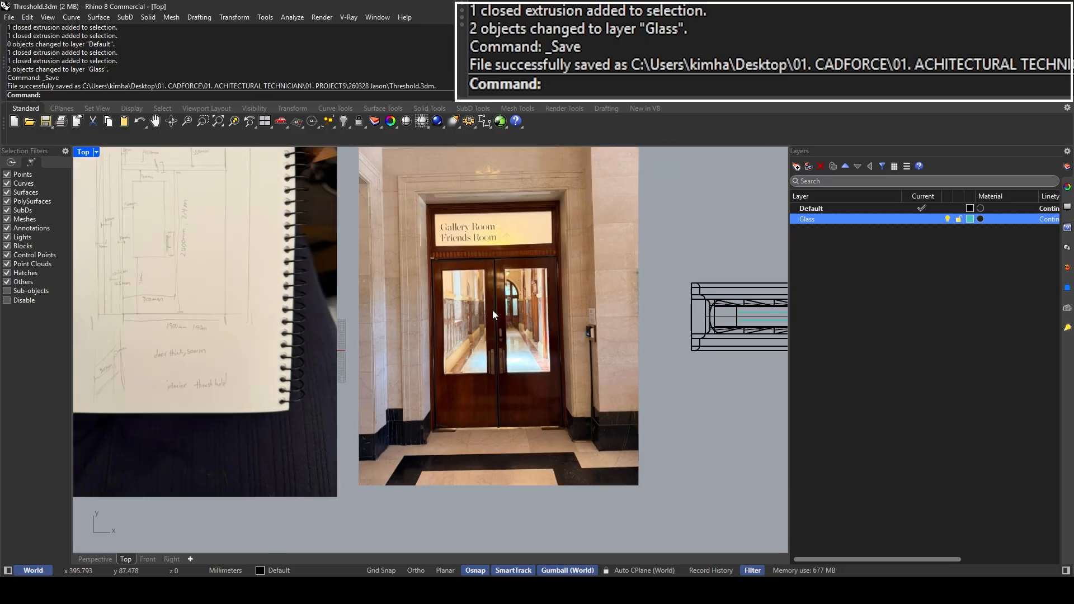
scroll(493, 311, "up", 10)
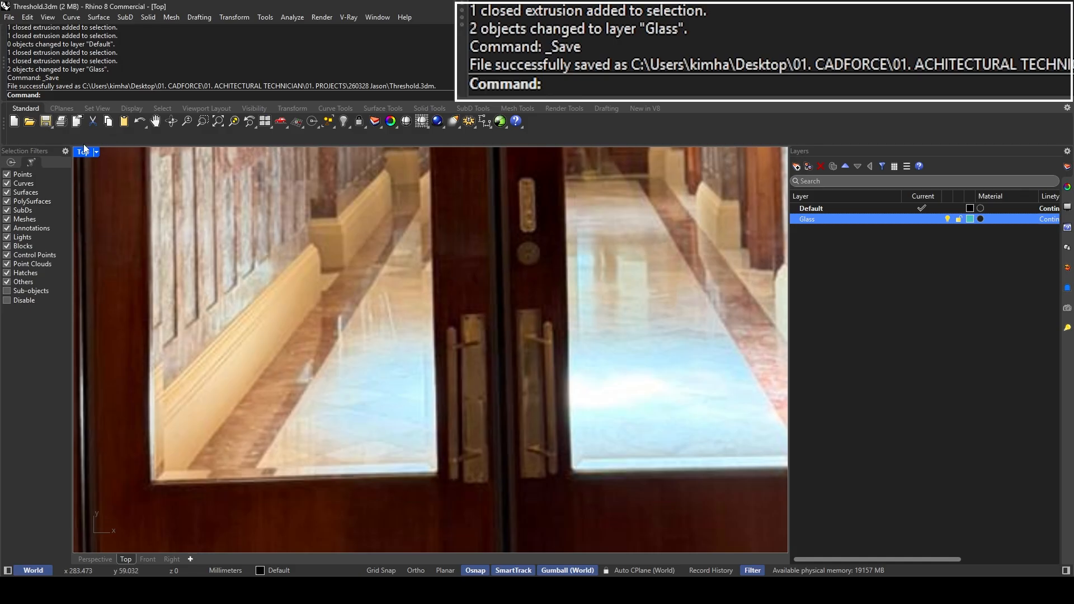
Step: Capture a screenshot of the door leaves in perspective and outline a tall handle backplate on the left leaf in Snipping Tool
double_click(82, 152)
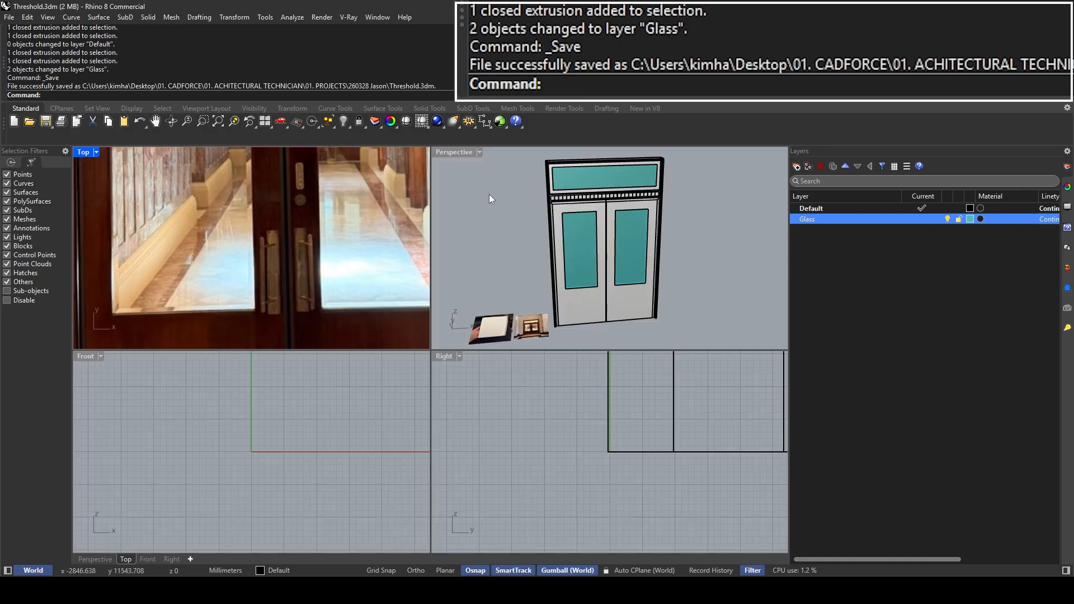
scroll(489, 194, "up", 5)
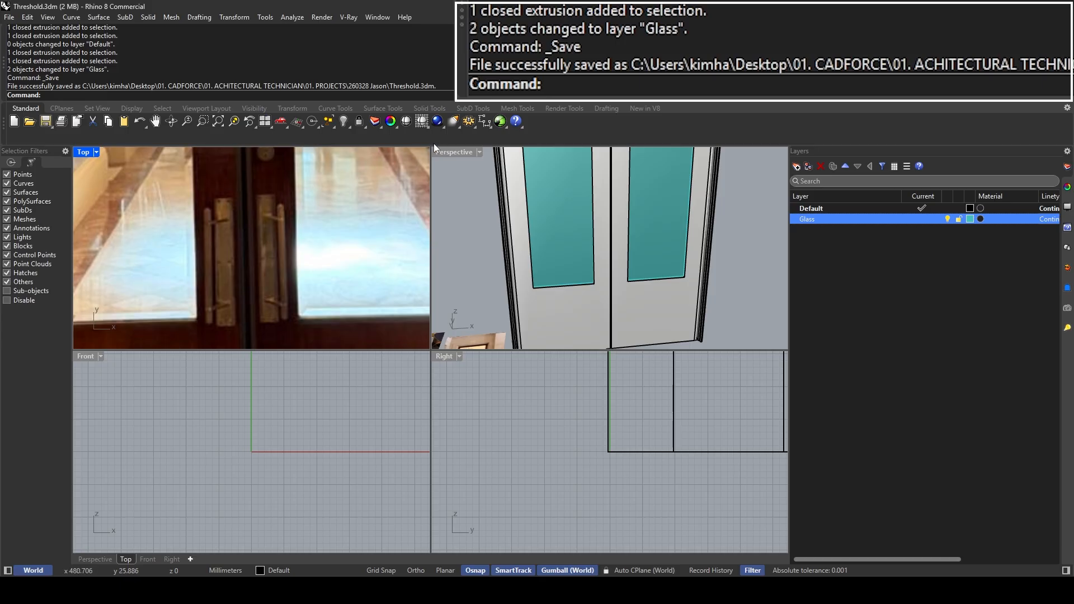
double_click(445, 151)
scroll(408, 391, "up", 6)
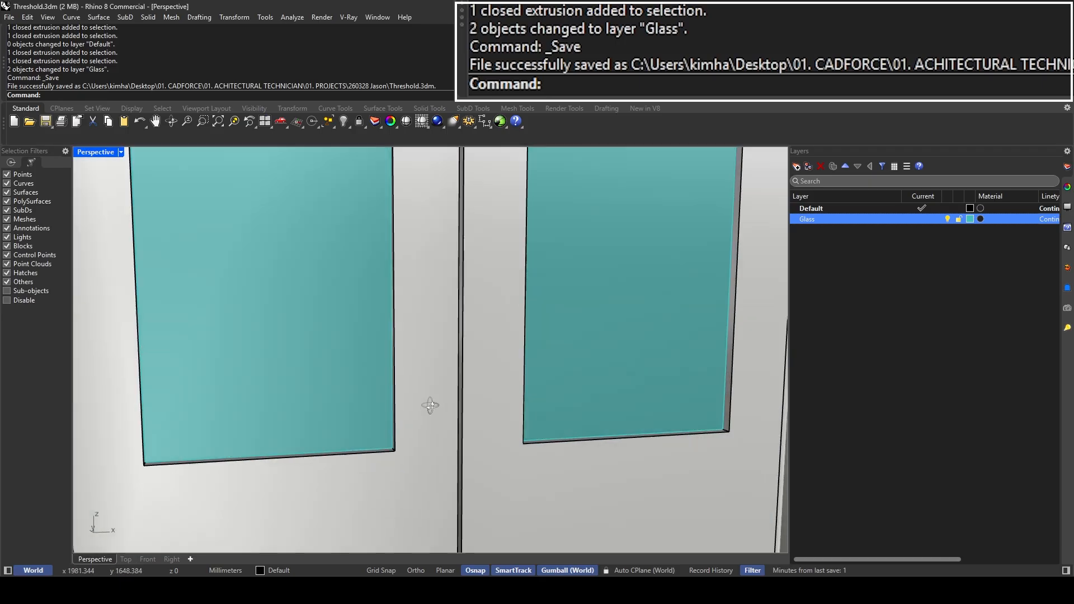
right_click_drag(430, 405, 460, 431)
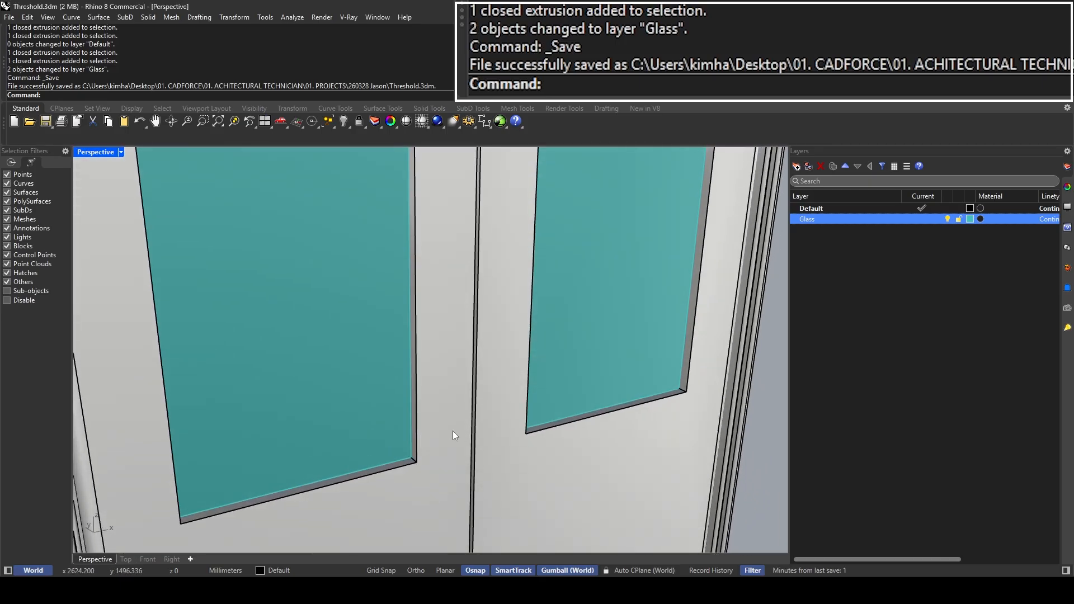
left_click(448, 420)
key("Escape")
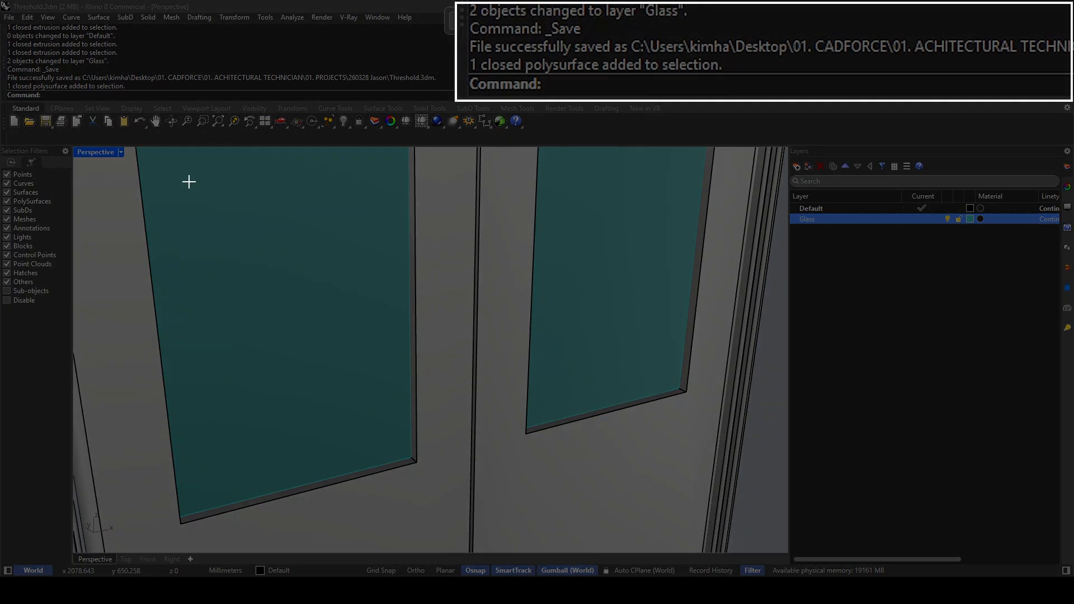
left_click_drag(167, 179, 752, 535)
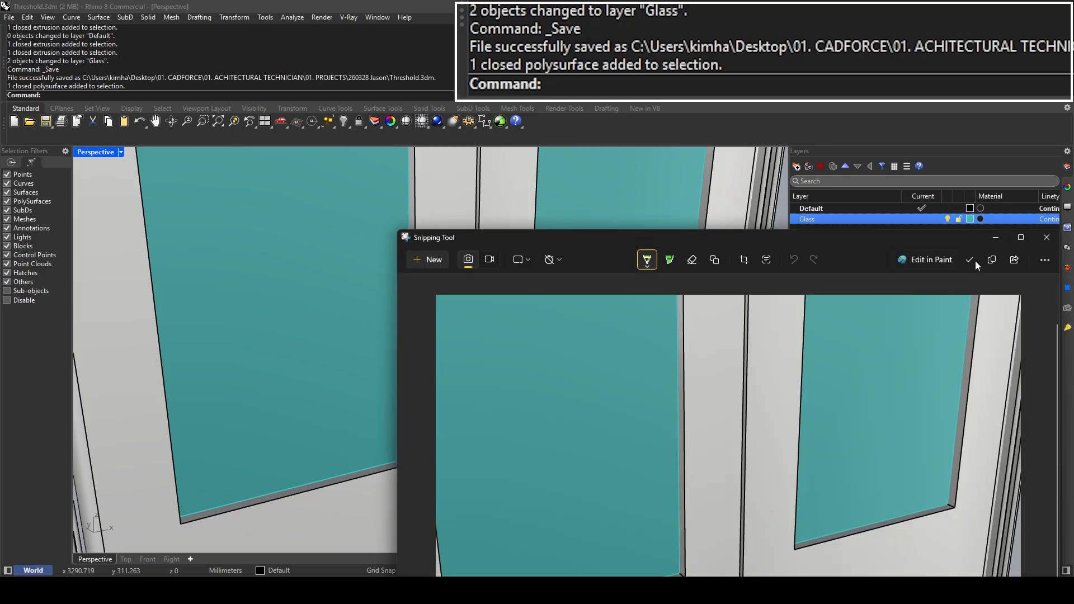
left_click_drag(957, 246, 802, 134)
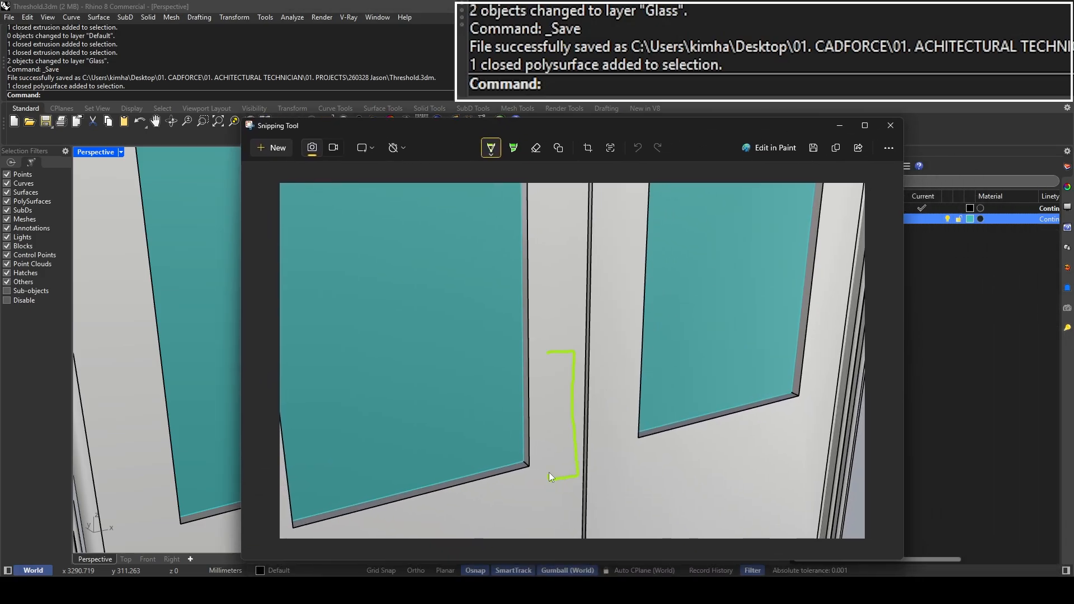
left_click_drag(542, 353, 541, 351)
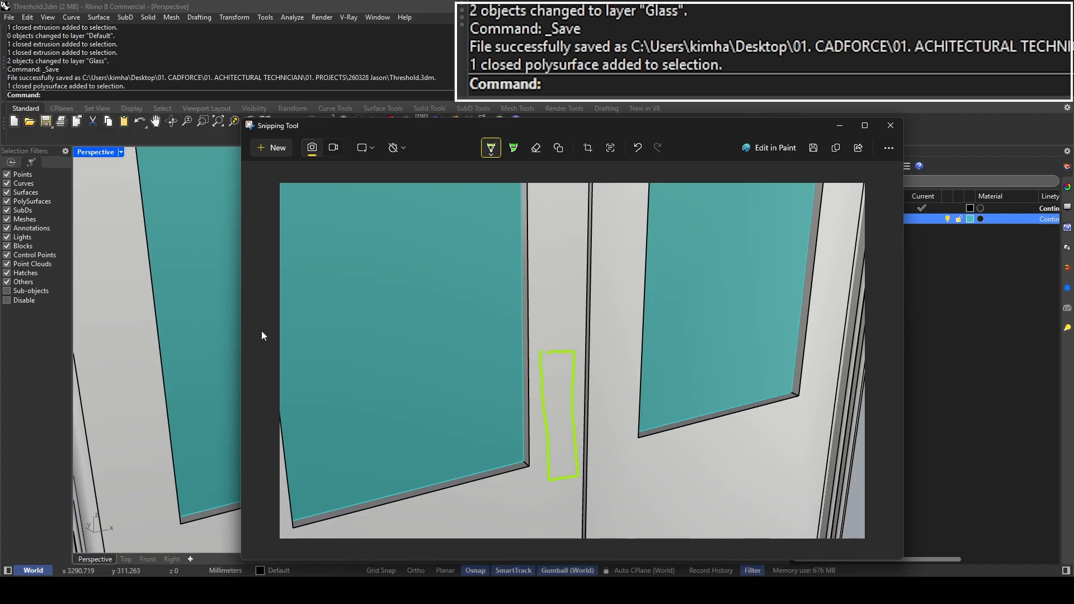
left_click(203, 334)
key("Escape")
scroll(436, 362, "down", 6)
right_click_drag(451, 387, 443, 418)
scroll(445, 408, "up", 3)
scroll(444, 404, "down", 3)
type("Rectangle")
key("Return")
left_click(443, 478)
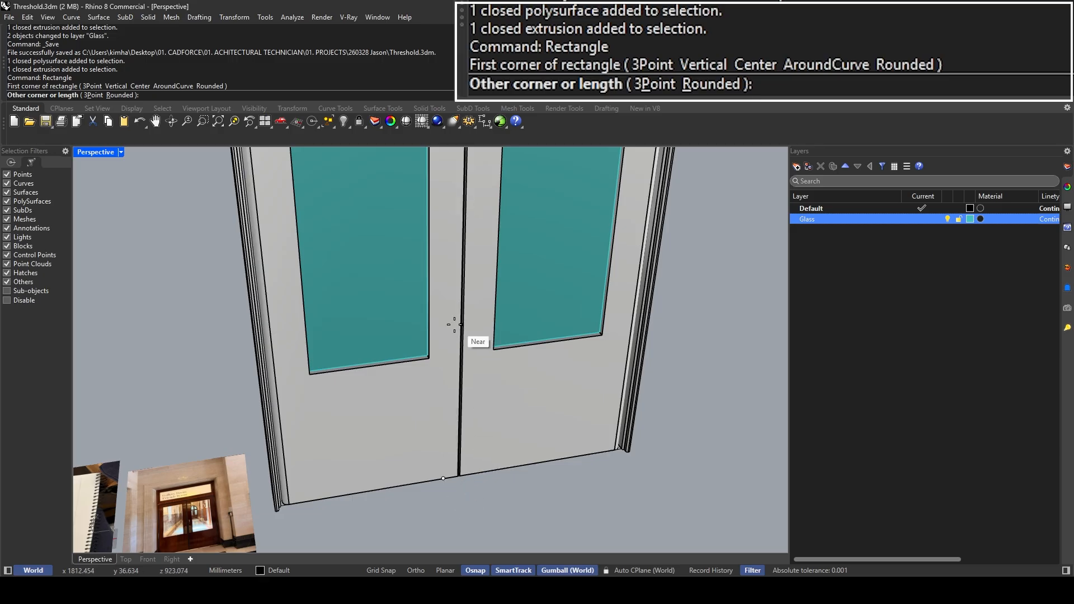
key("Escape")
Step: Draw a rectangle for the handle backplate on the left door leaf in the Rhino model
key("Return")
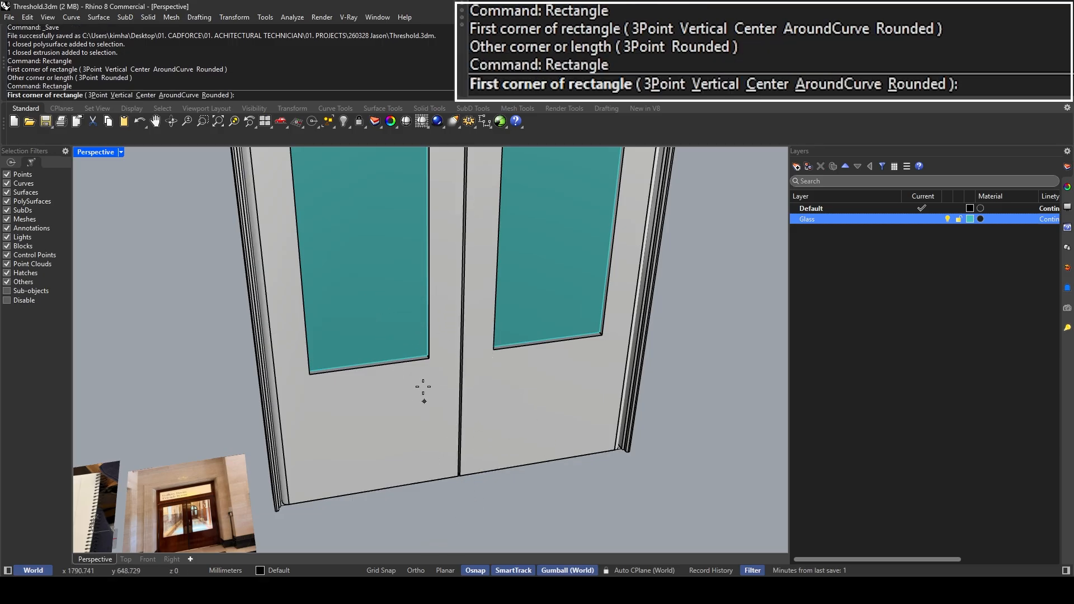
Step: Draw a small rectangle on the ground in front of the double doors and rotate it upright, parallel to the door face
left_click(440, 491)
left_click(551, 521)
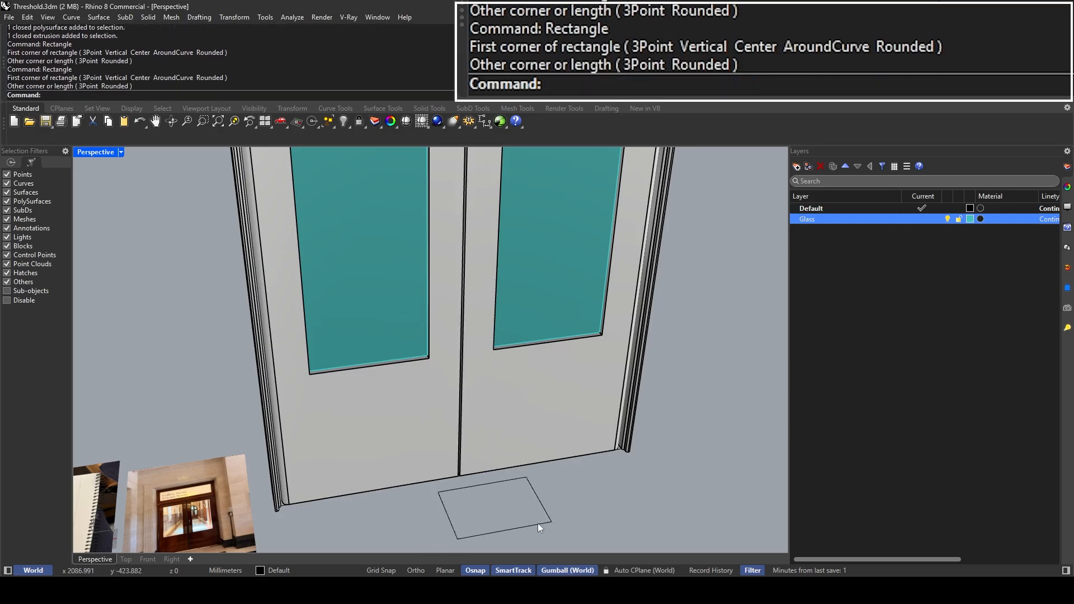
left_click(538, 523)
left_click(570, 510)
right_click_drag(571, 503, 588, 485, "shift")
left_click_drag(589, 496, 510, 456)
right_click_drag(510, 456, 629, 445)
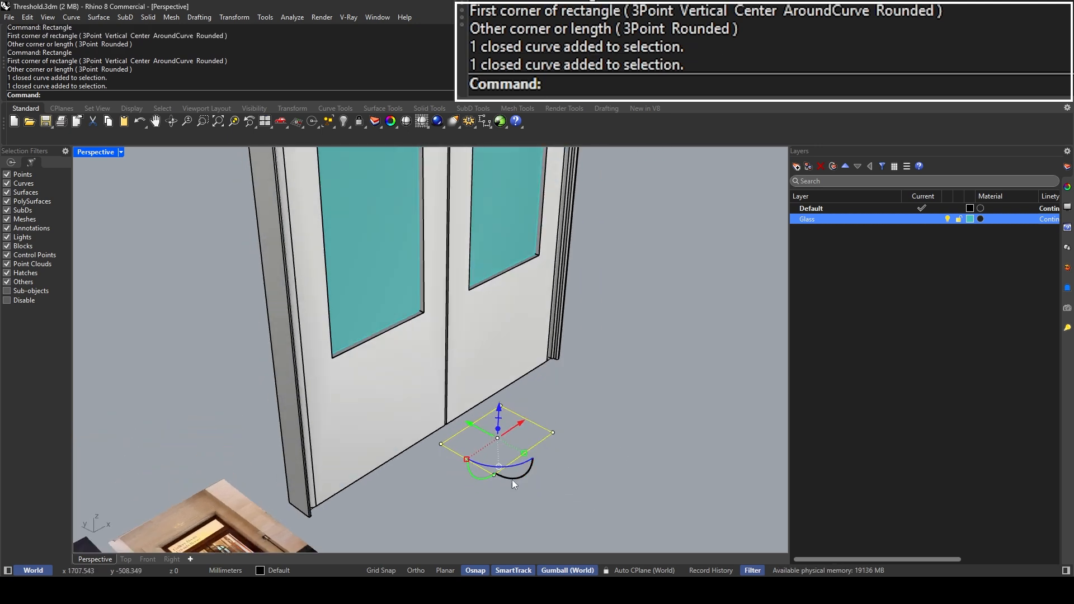
left_click_drag(515, 478, 526, 438, "shift")
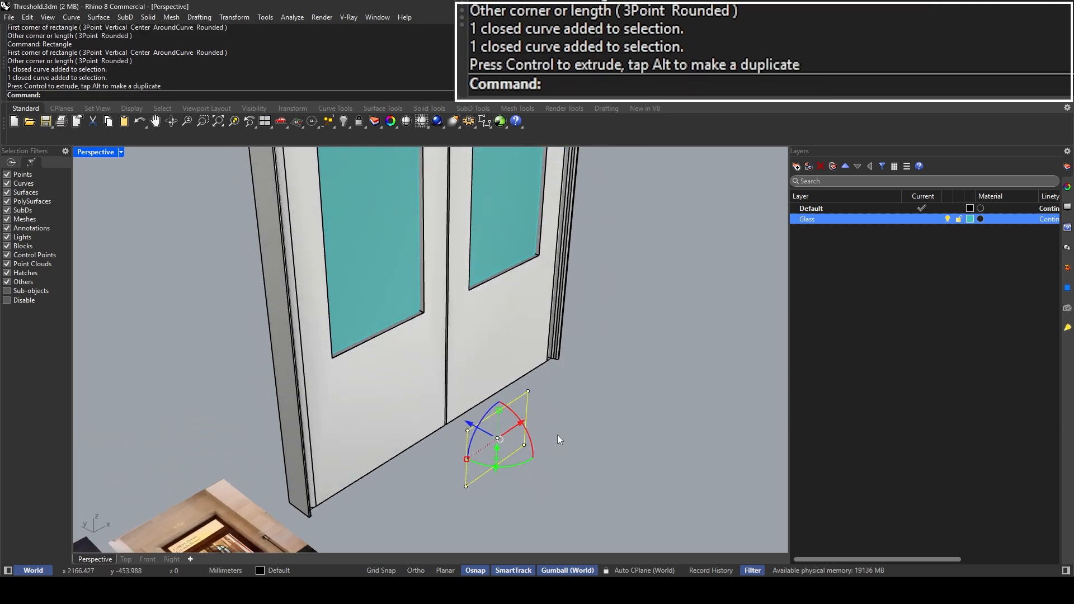
Step: Move the upright rectangle by its lower corner onto the lower inner corner of the left door's glass opening
type("move")
key("Return")
left_click(466, 486)
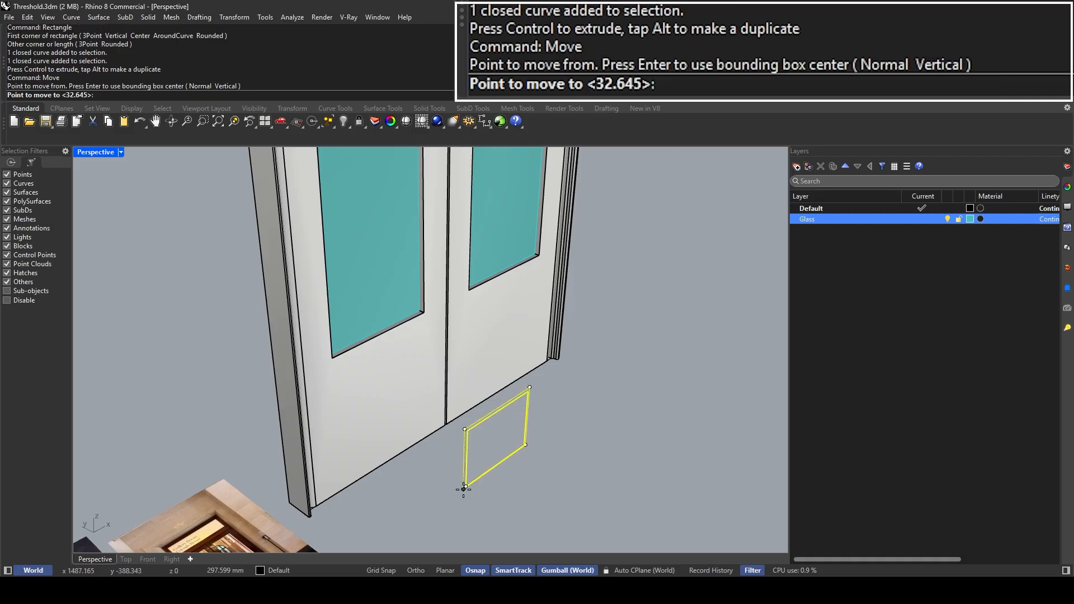
scroll(442, 386, "up", 2)
left_click(426, 314)
Step: Scale the rectangle's width in one direction so it spans from the glass opening to the left door's inner edge
type("scale1d")
key("Return")
left_click(425, 312)
scroll(499, 276, "up", 6)
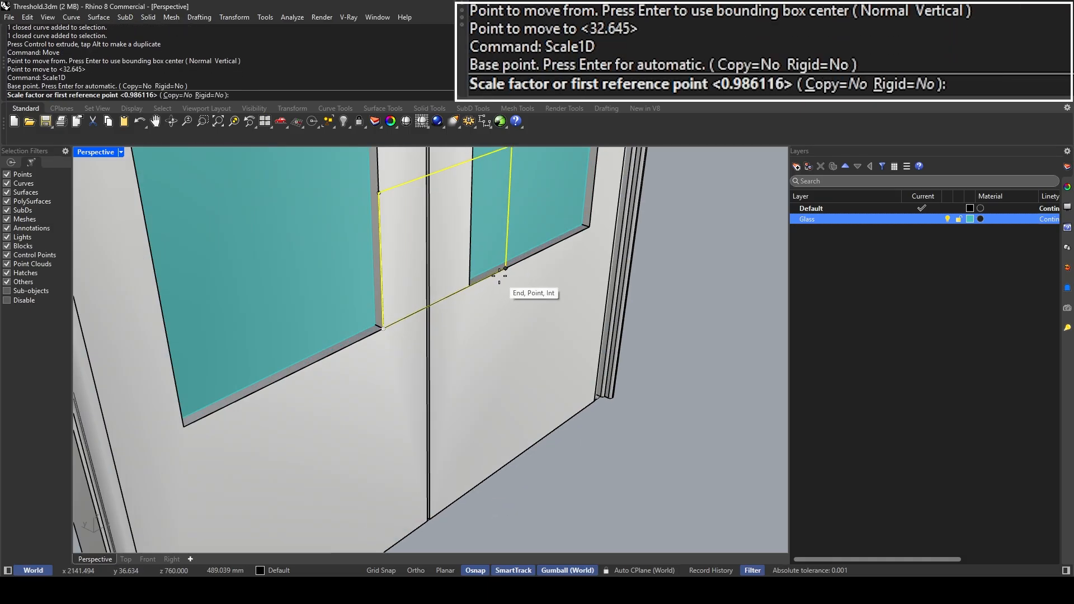
left_click(504, 270)
left_click(409, 315)
Step: Narrow the rectangle about its centre to leave a gap on both sides of the left door's inner stile
right_click_drag(410, 319, 458, 353)
scroll(416, 315, "up", 5)
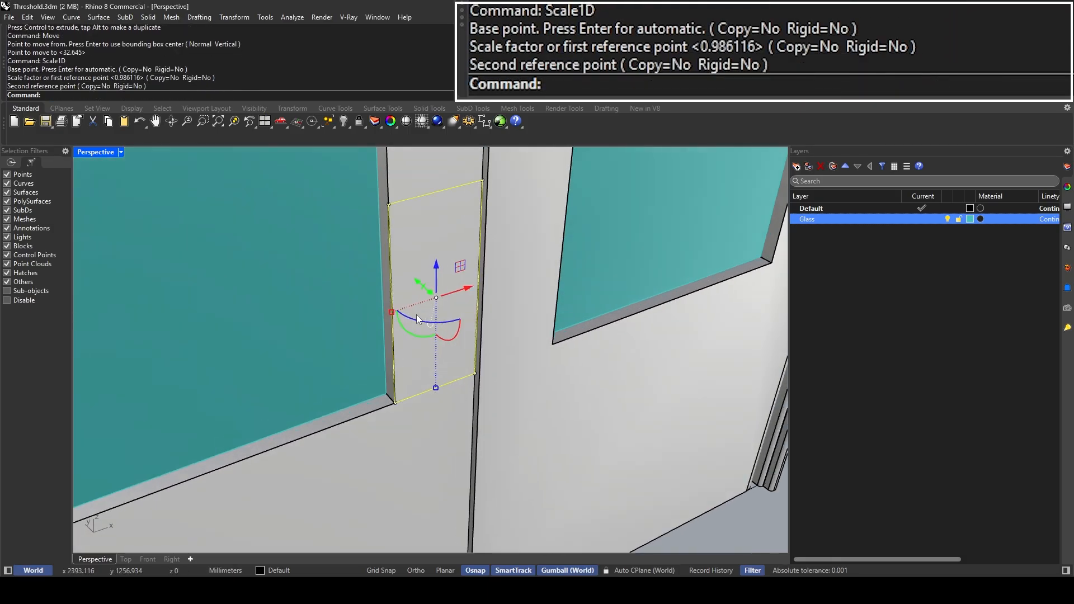
left_click_drag(387, 311, 413, 307)
right_click_drag(428, 325, 458, 381, "shift")
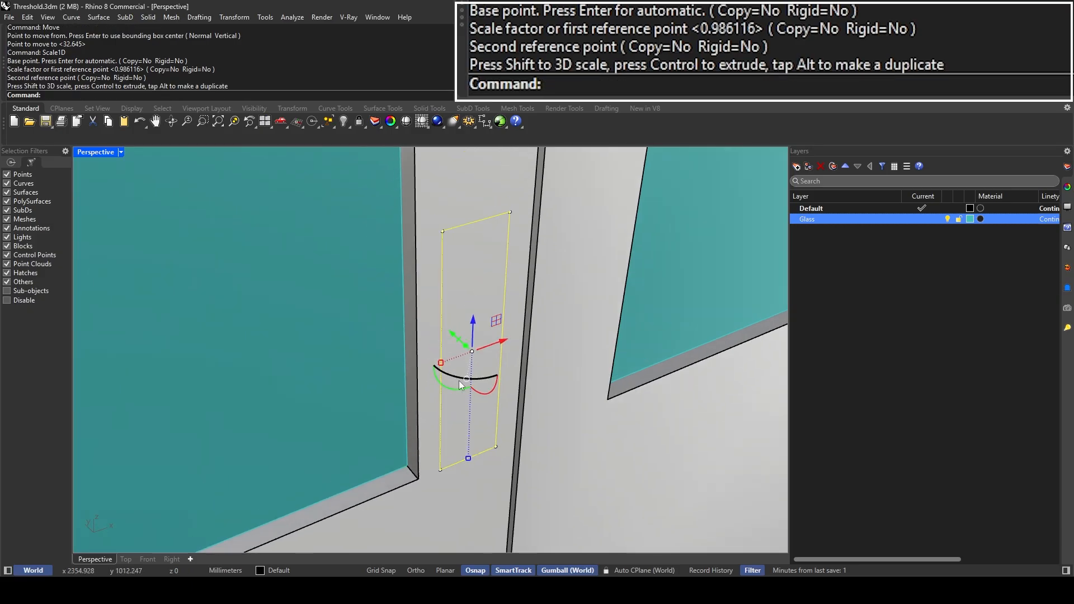
Step: Shorten the rectangle's height with Scale1D, using its lower corner as base point and its upper corner as reference
type("scale1d")
key("Return")
left_click(449, 465)
left_click(442, 231)
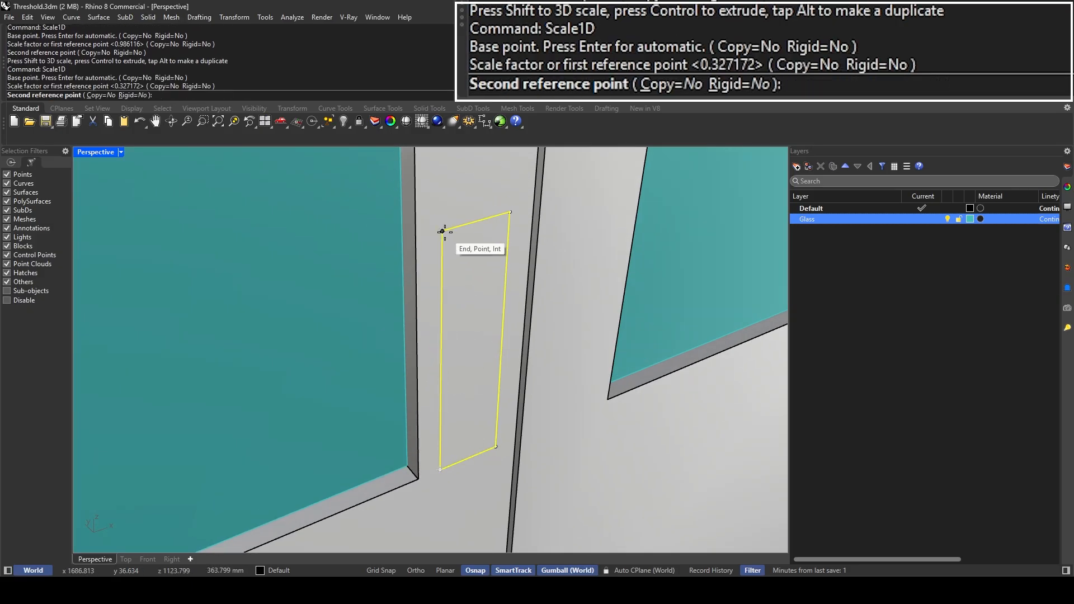
left_click(446, 298)
Step: Try to shift the rectangle with the gumball, and undo the move
scroll(449, 297, "down", 4)
left_click_drag(466, 325, 466, 308)
key("Escape")
right_click_drag(466, 308, 455, 407)
scroll(464, 289, "down", 3)
left_click(470, 286)
key("Escape")
left_click(461, 345)
key("Escape")
key("ctrl+z")
key("Escape")
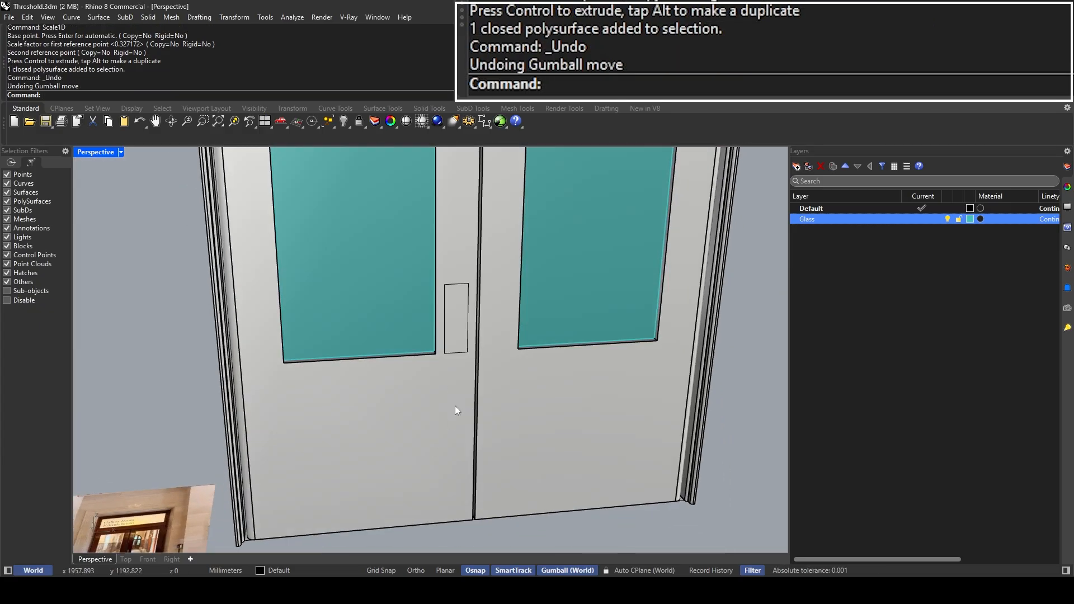
left_click(450, 371)
key("Escape")
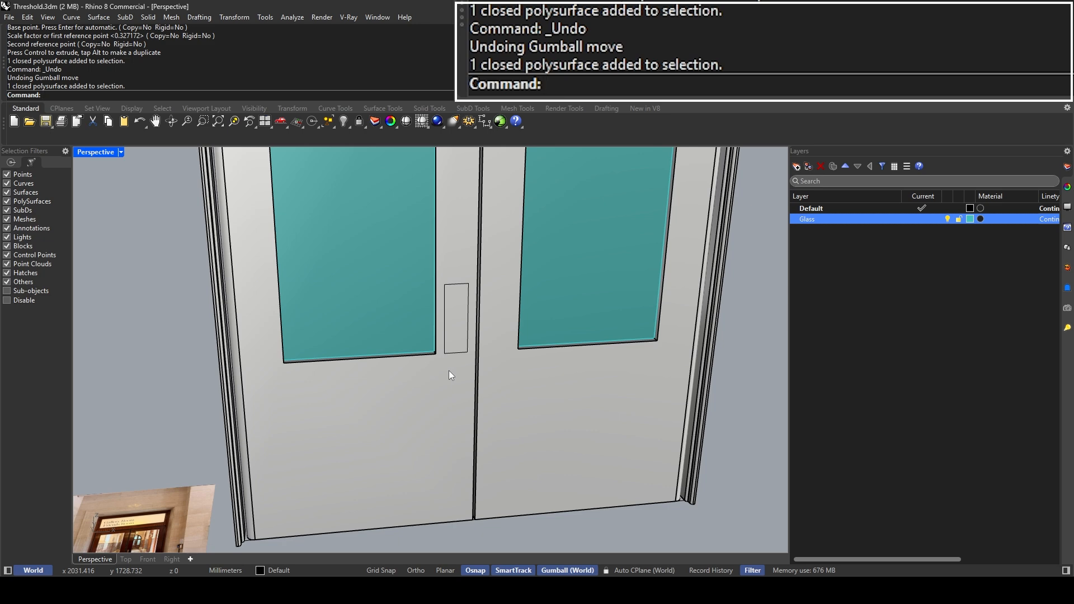
scroll(448, 371, "down", 3)
scroll(389, 287, "up", 5)
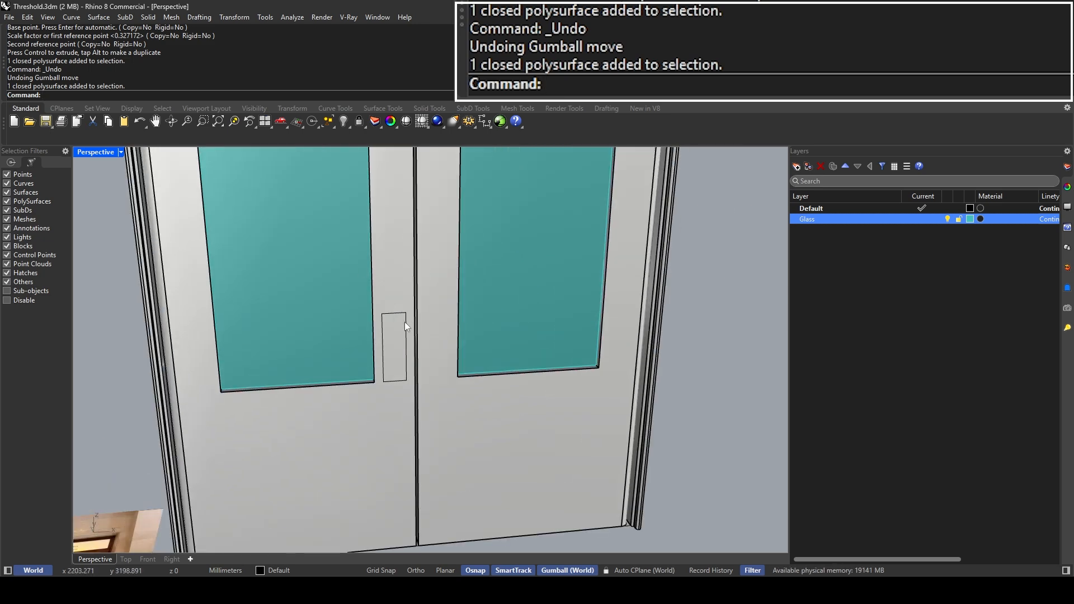
scroll(371, 420, "down", 3)
scroll(391, 378, "up", 4)
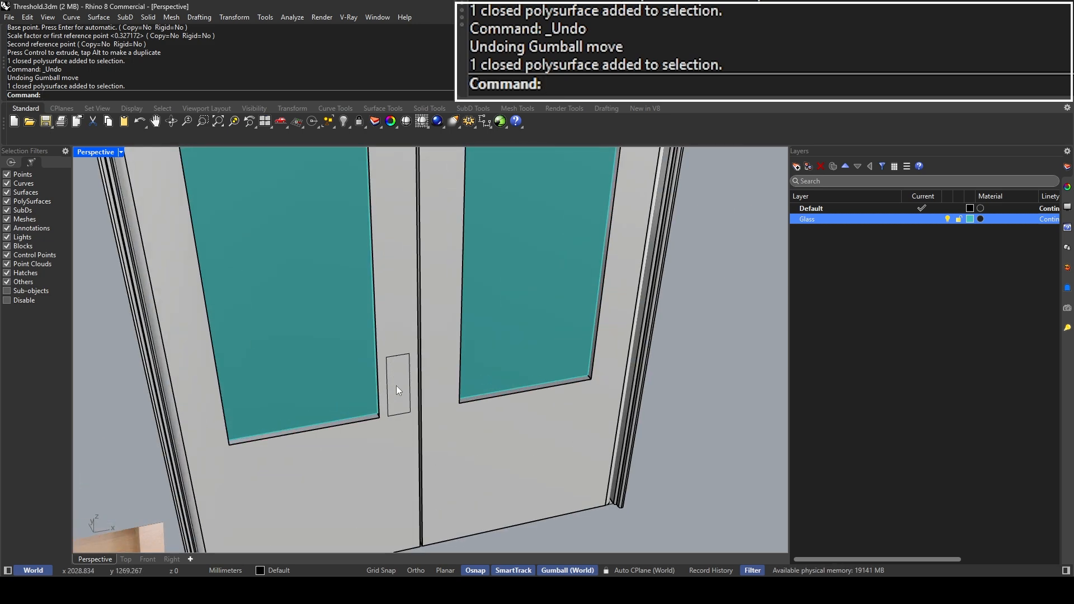
right_click_drag(396, 384, 477, 382)
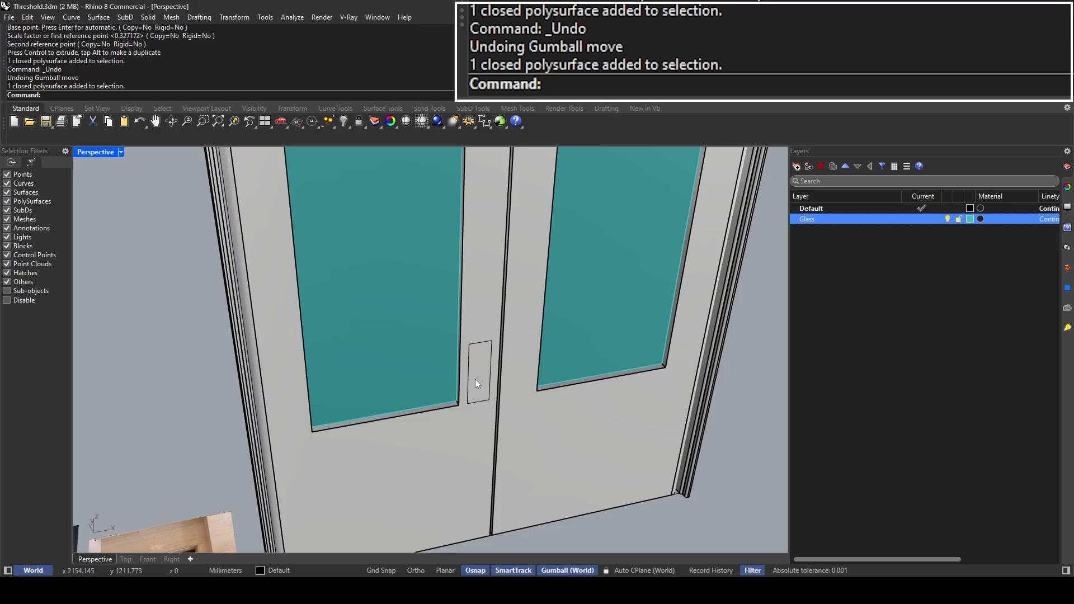
scroll(475, 397, "up", 2)
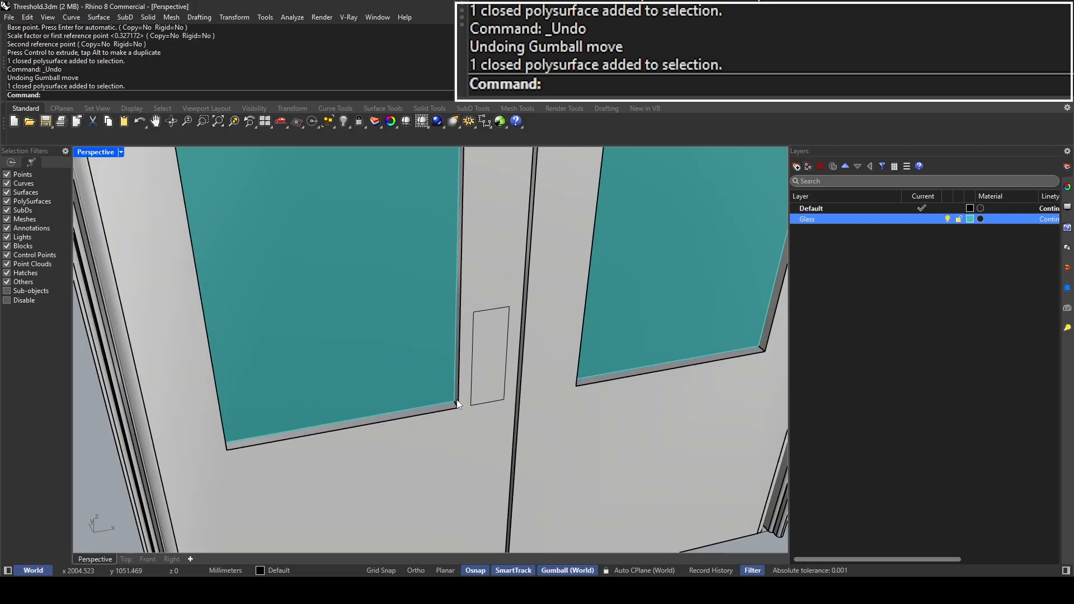
Step: Extract a copy of the left door's front face with ExtractSrf
type("ExtractSrf")
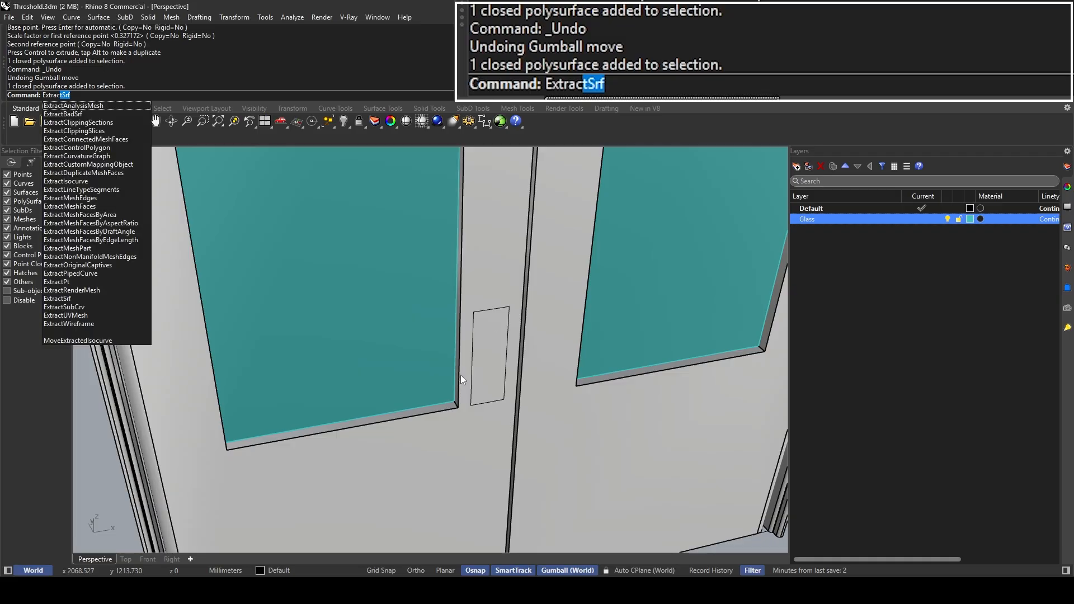
key("Return")
scroll(506, 287, "down", 3)
left_click(475, 388)
scroll(476, 388, "down", 2)
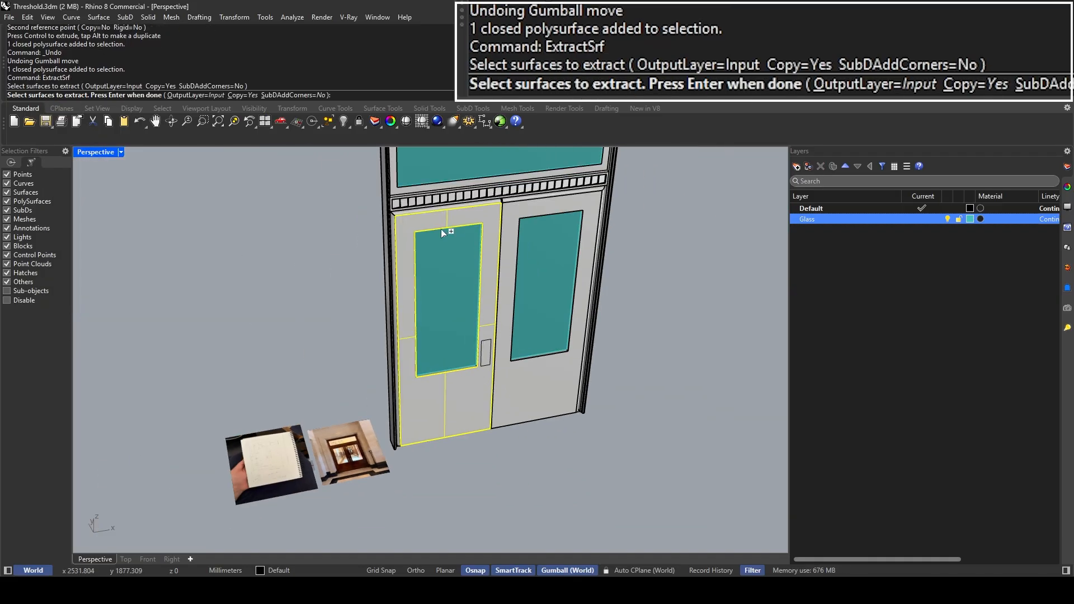
key("Return")
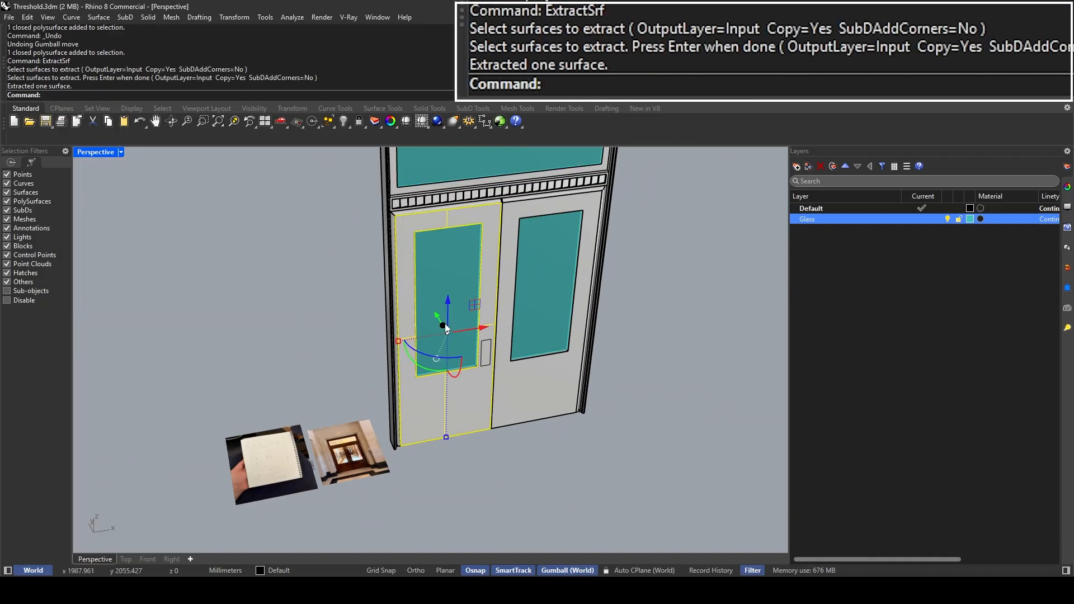
Step: Enable automatic CPlane alignment so the construction plane follows the extracted door face
scroll(445, 323, "up", 3)
scroll(433, 316, "up", 2)
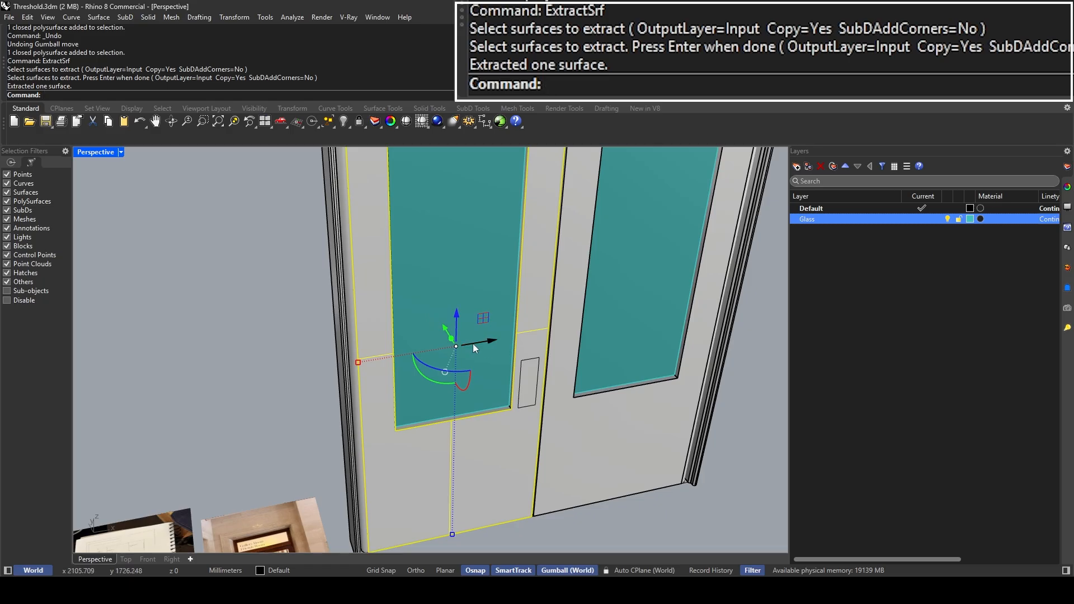
left_click(638, 573)
right_click_drag(618, 522, 579, 514, "shift")
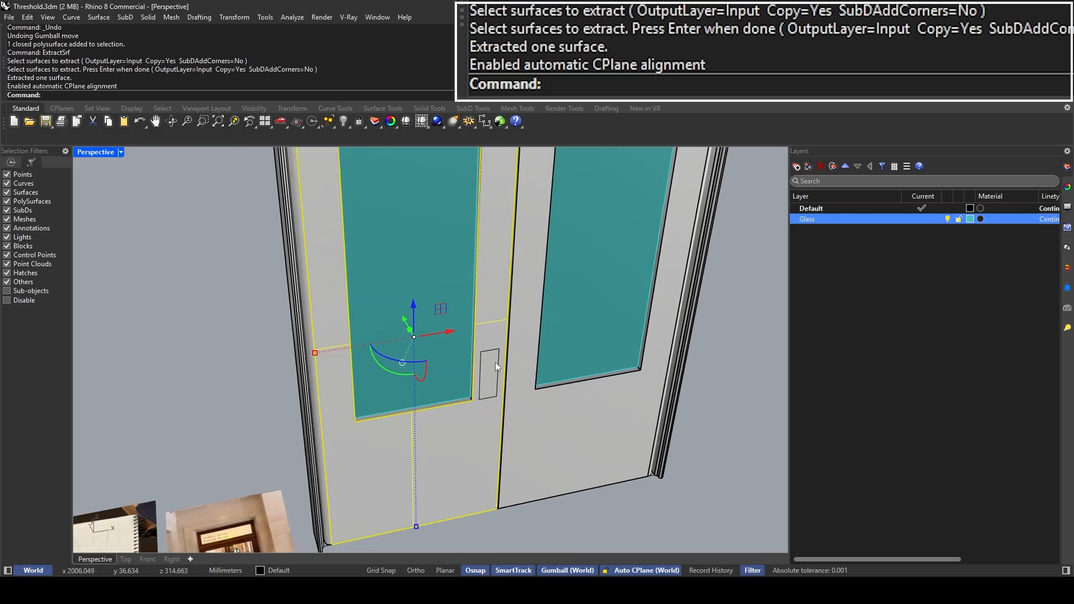
scroll(475, 290, "up", 1)
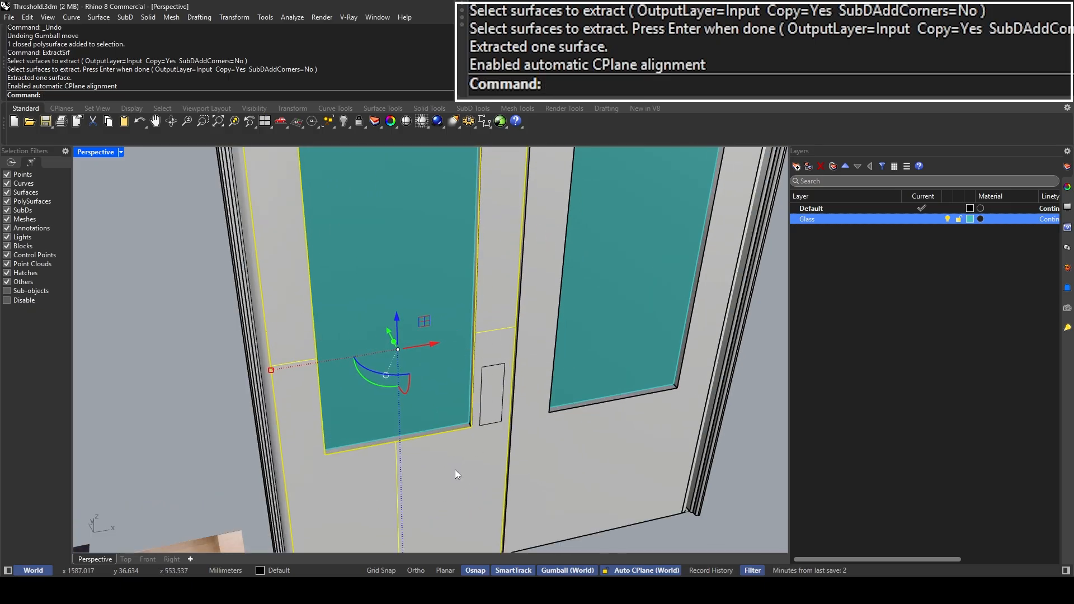
scroll(463, 443, "down", 1)
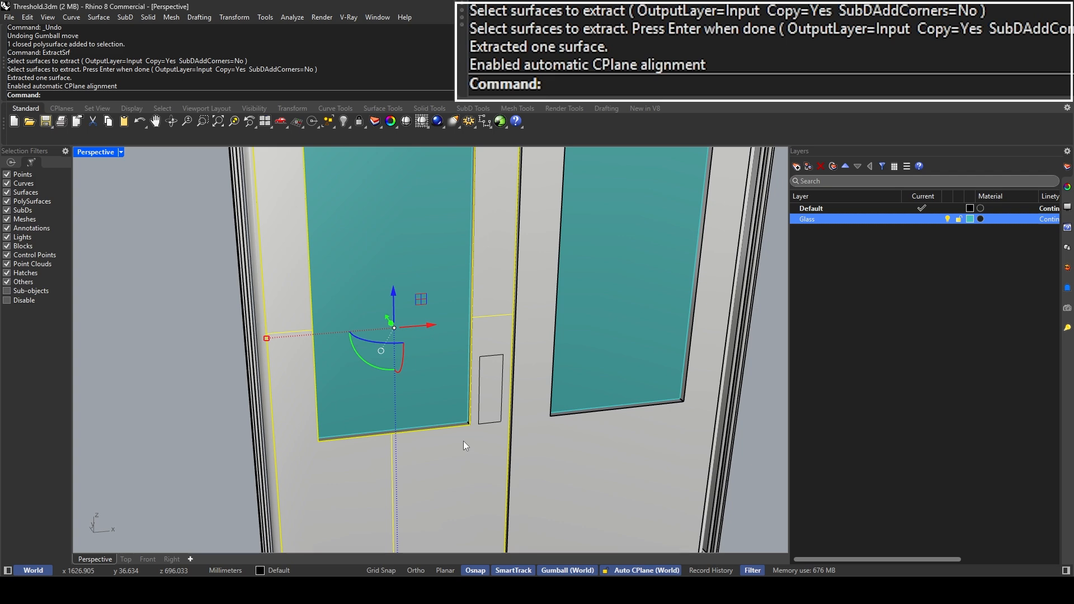
Step: Draw two overlapping rectangles directly on the left door's face below the glass
type("Rectangle")
key("Return")
left_click(469, 440)
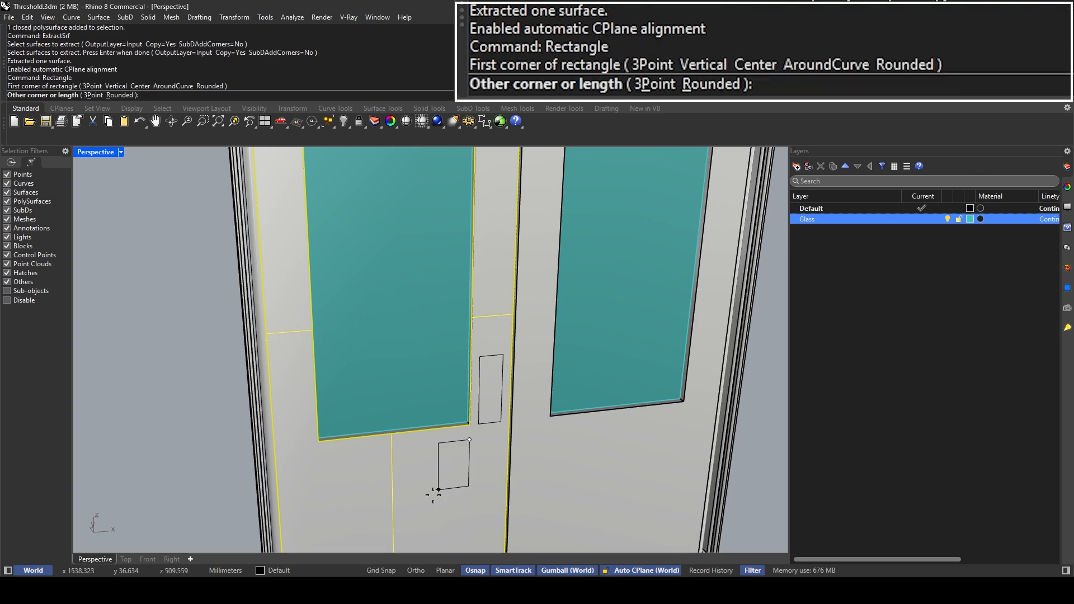
right_click_drag(433, 496, 495, 375, "shift")
left_click(401, 426)
key("Return")
left_click(513, 426)
left_click(448, 374)
Step: Draw a small rectangle near the left door's lower outer corner and another wide one overlapping those below the glass
key("Return")
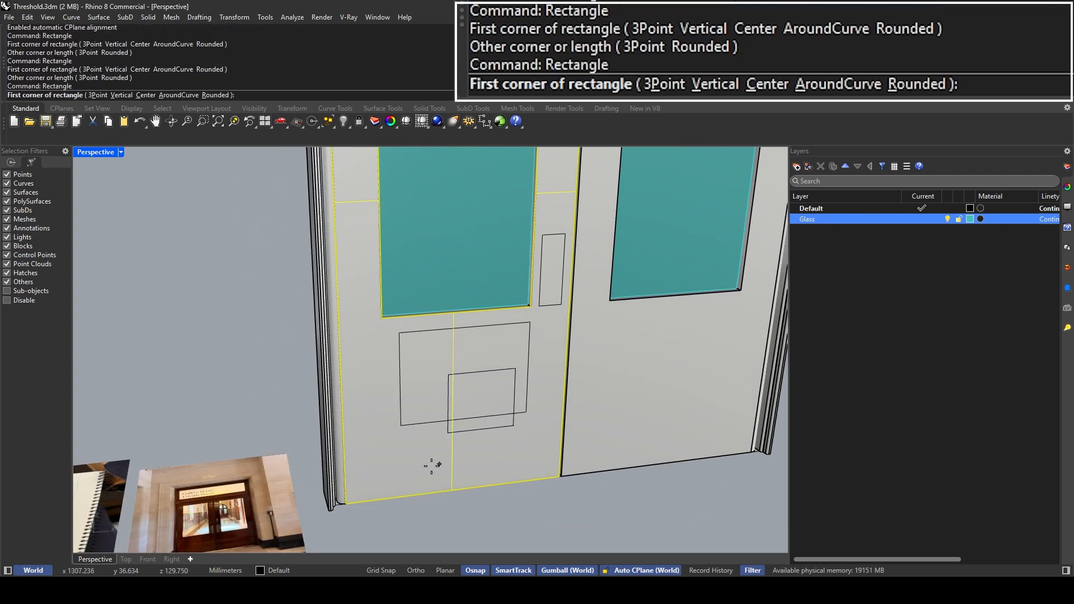
left_click(373, 469)
left_click(410, 403)
key("Return")
left_click(409, 356)
left_click(526, 395)
Step: Draw a tall, narrow rectangle on the left door's inner stile, crossing the existing plate outline
right_click_drag(550, 335, 518, 375, "shift")
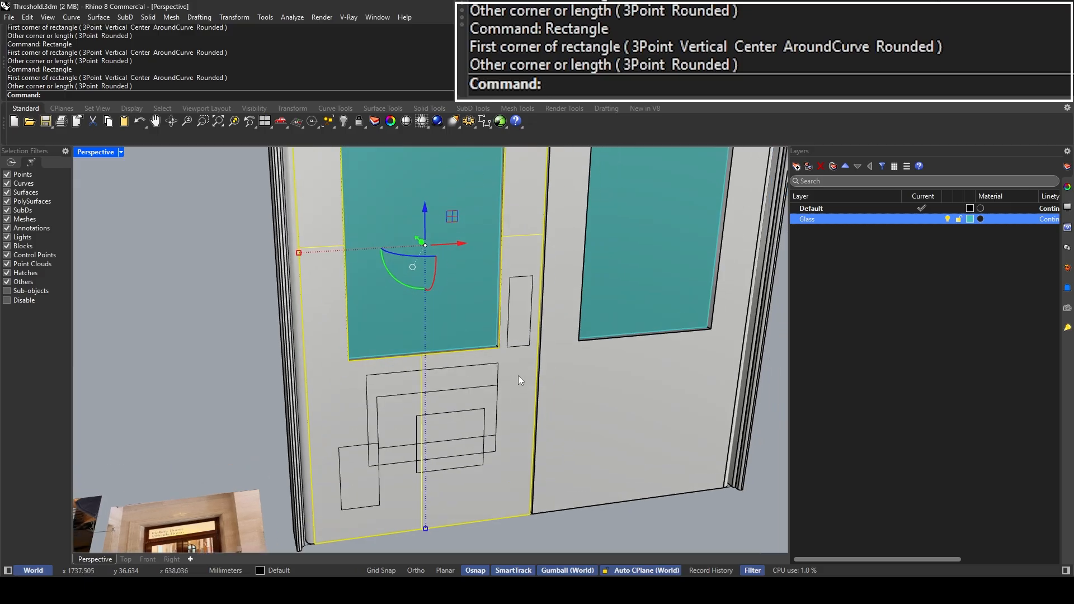
key("Return")
left_click(515, 374)
left_click(528, 246)
Step: Delete the original, shorter plate rectangle from the left door's inner stile
scroll(525, 291, "up", 2)
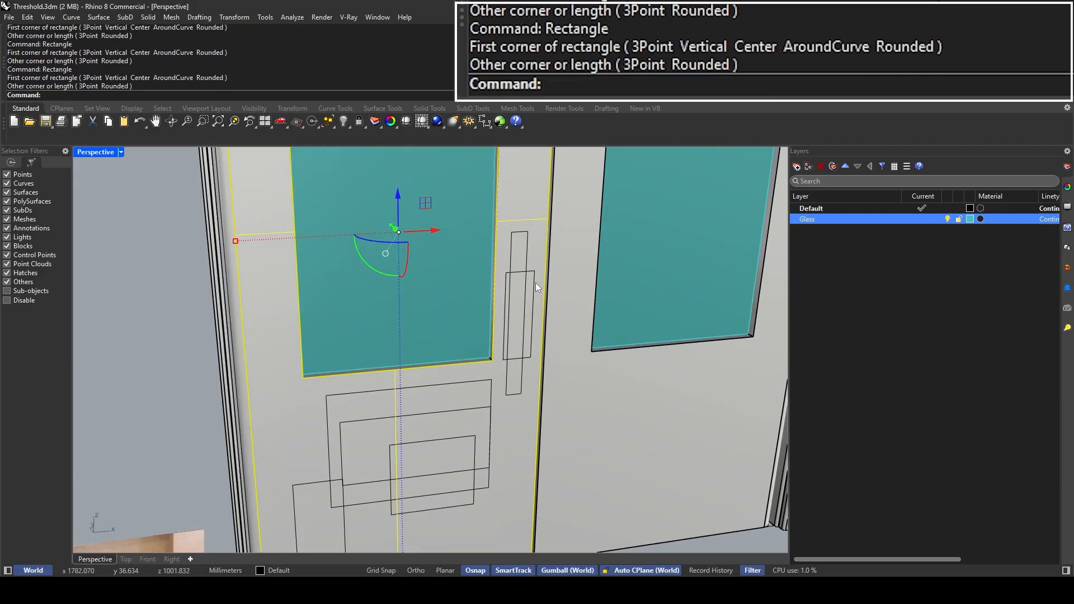
left_click(535, 283)
key("Return")
key("Delete")
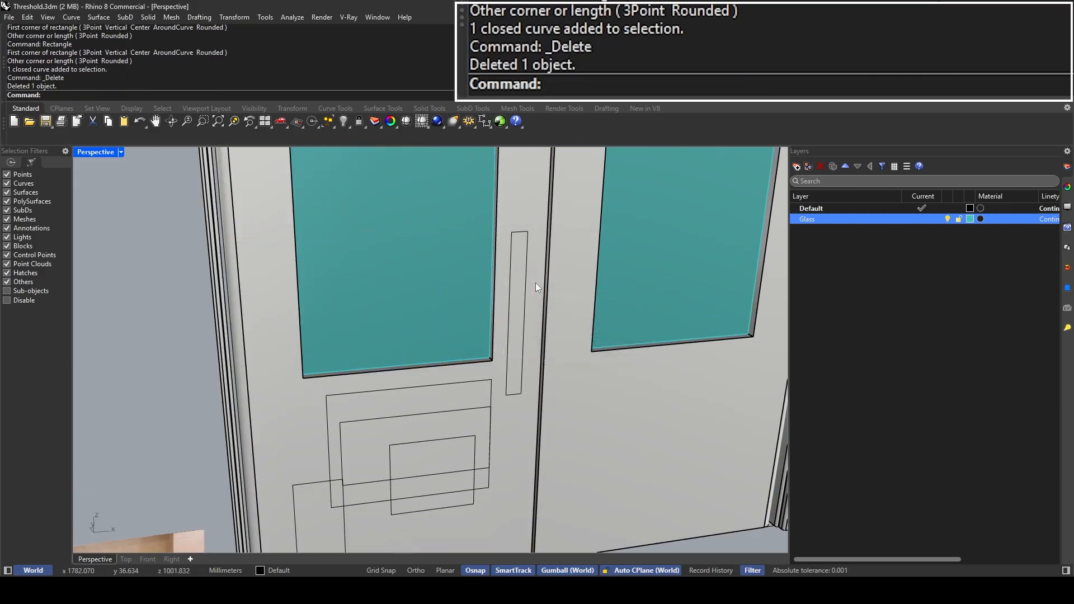
Step: Draw a plate rectangle from the lower inner corner of the left glass opening to the door's inner edge
key("Return")
left_click(492, 360)
scroll(549, 268, "up", 2)
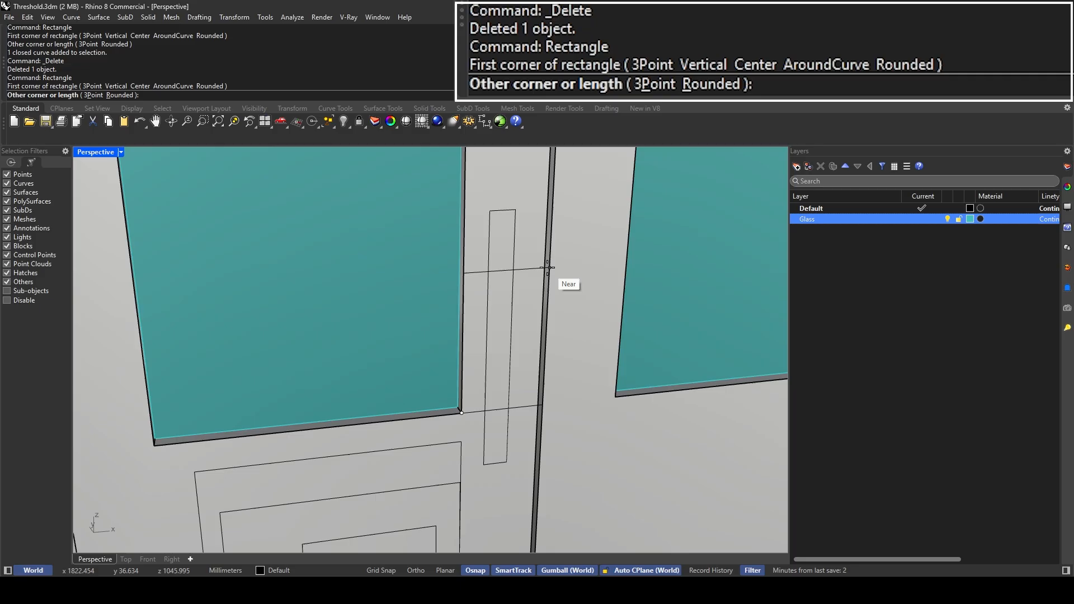
Step: Delete the tall, narrow rectangle and all the test rectangles below the left door's glass
left_click(514, 278)
scroll(517, 288, "down", 3)
key("Delete")
left_click(471, 412)
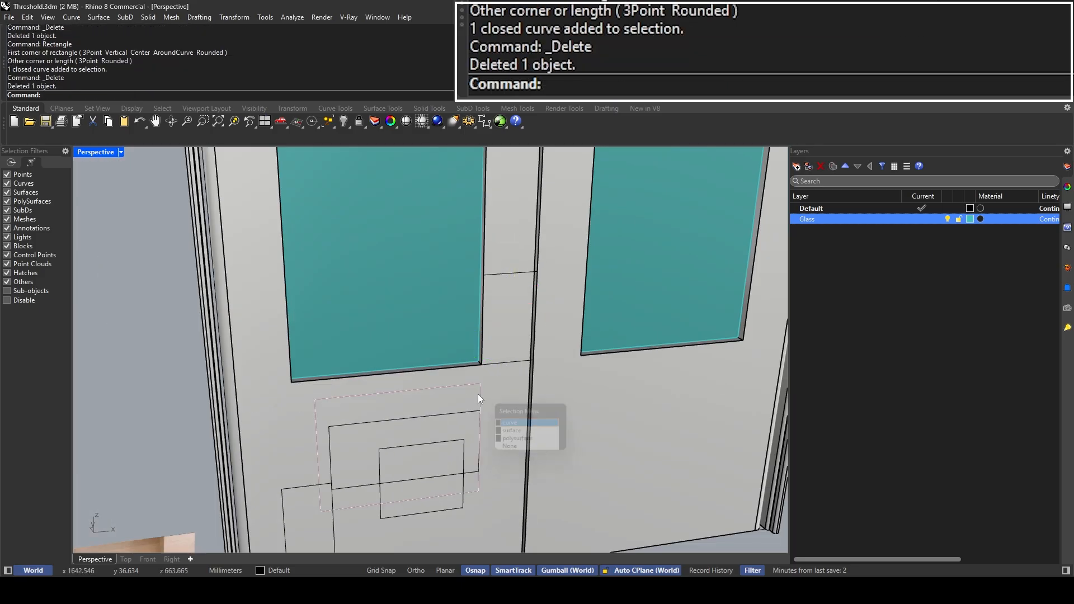
key("Delete")
left_click(454, 440)
key("Delete")
left_click(306, 485)
key("Delete")
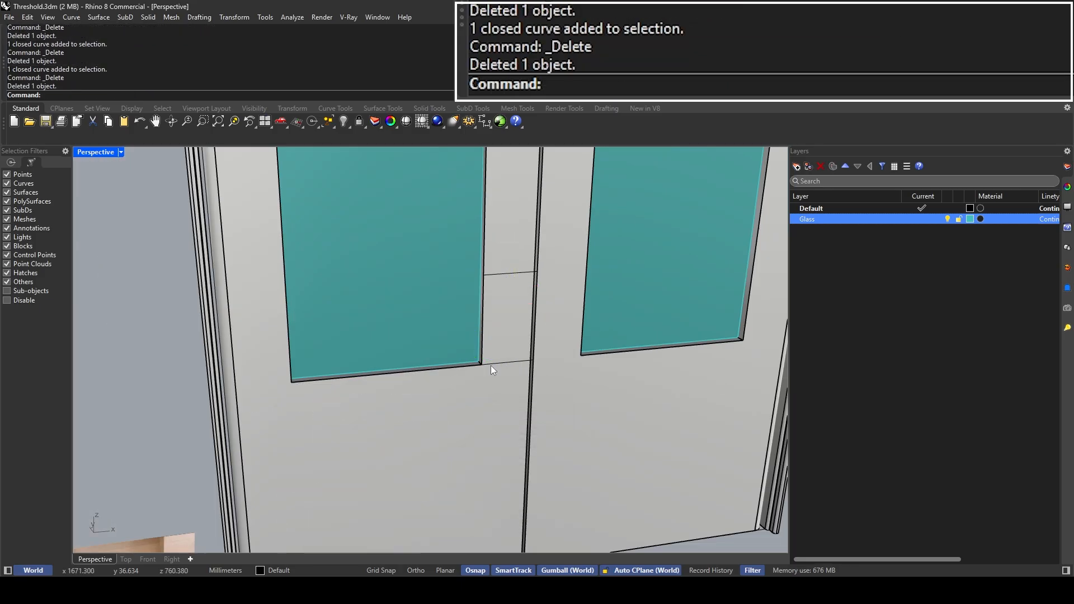
Step: Narrow the new plate rectangle about its centre so it clears the glass opening and the door's inner edge
left_click(508, 361)
key("Return")
scroll(485, 331, "up", 3)
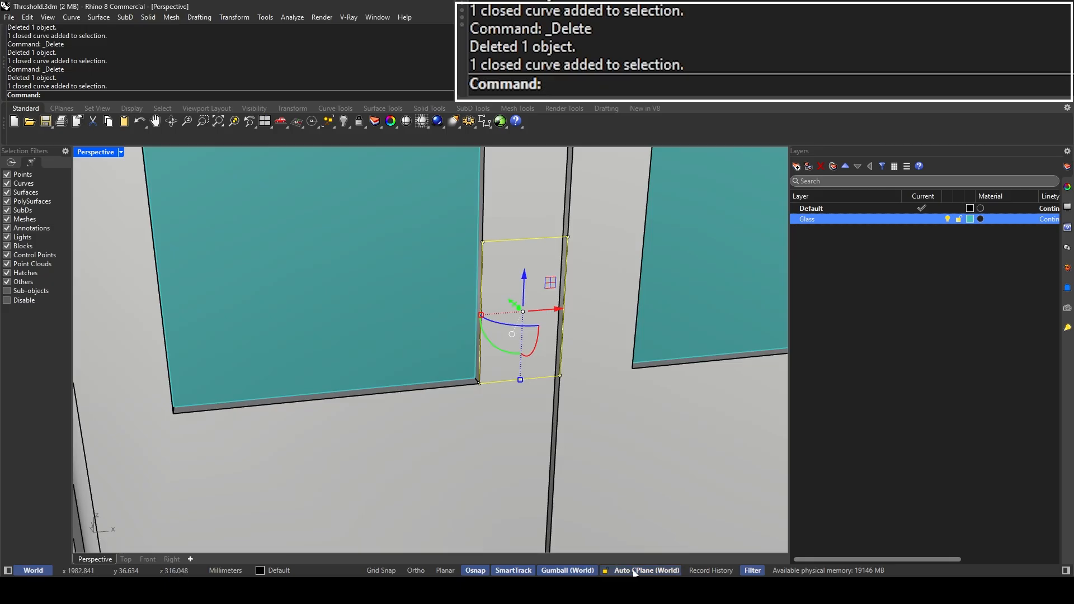
left_click_drag(481, 315, 493, 314)
type("Scale1D")
key("Return")
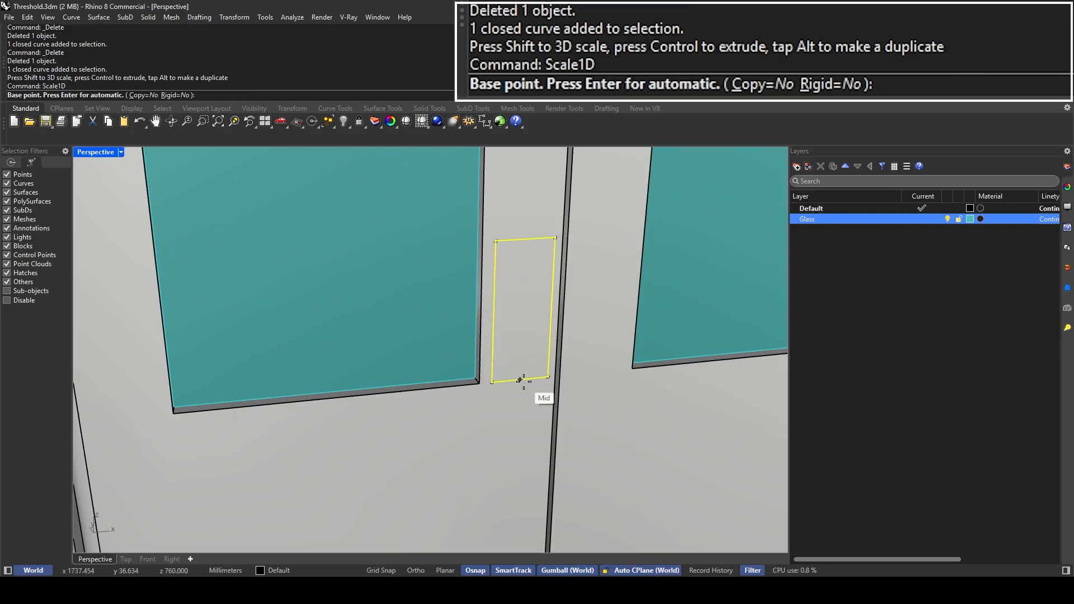
key("Escape")
Step: Disable automatic CPlane alignment and delete the extracted surface copy from the left door's face
left_click(646, 570)
scroll(470, 470, "down", 5)
left_click(458, 471)
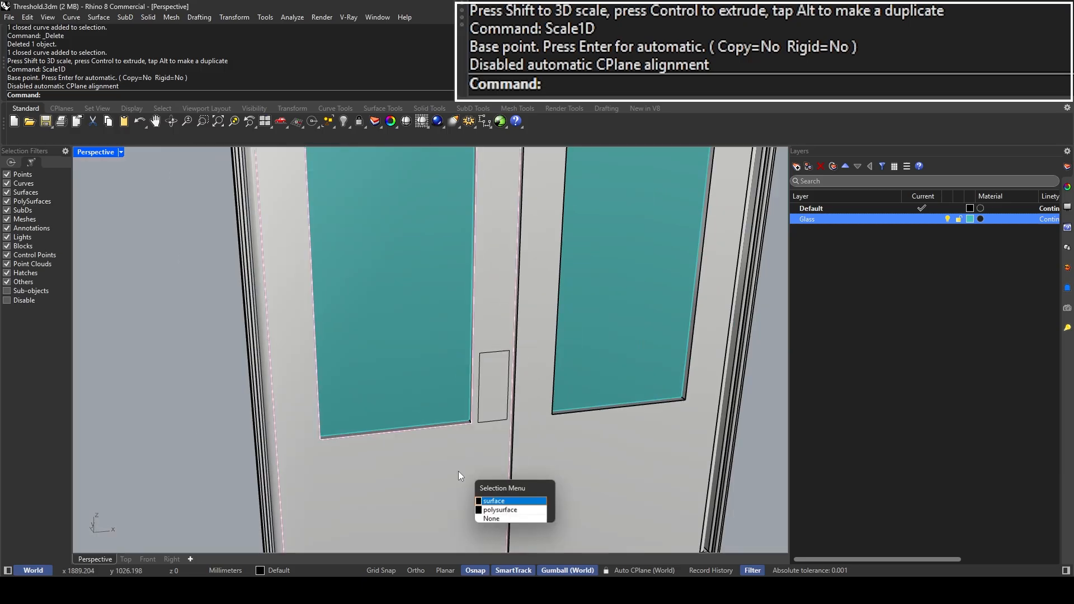
key("Down")
key("Return")
key("Delete")
Step: Narrow the plate rectangle on the left door's inner stile a little further about its centre
scroll(464, 464, "down", 6)
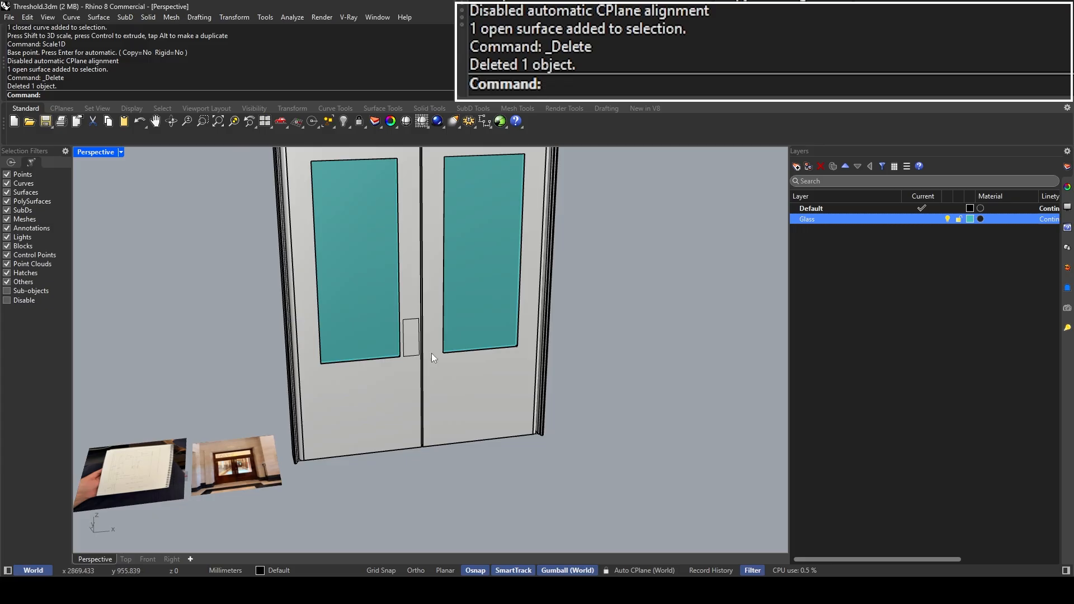
scroll(431, 354, "up", 3)
left_click(403, 394)
scroll(407, 395, "up", 6)
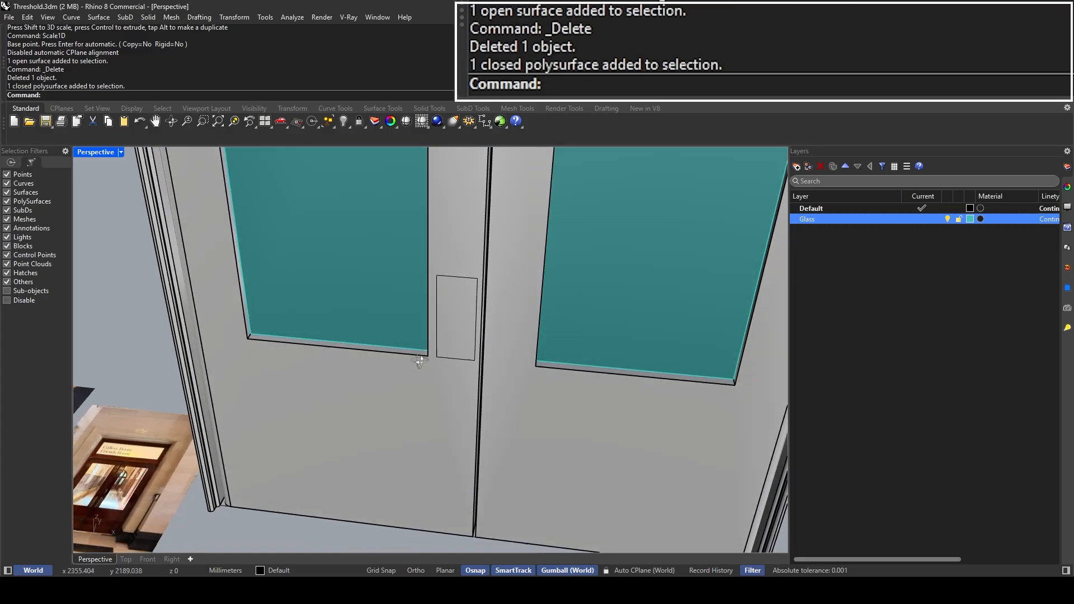
left_click(446, 382)
left_click(482, 409)
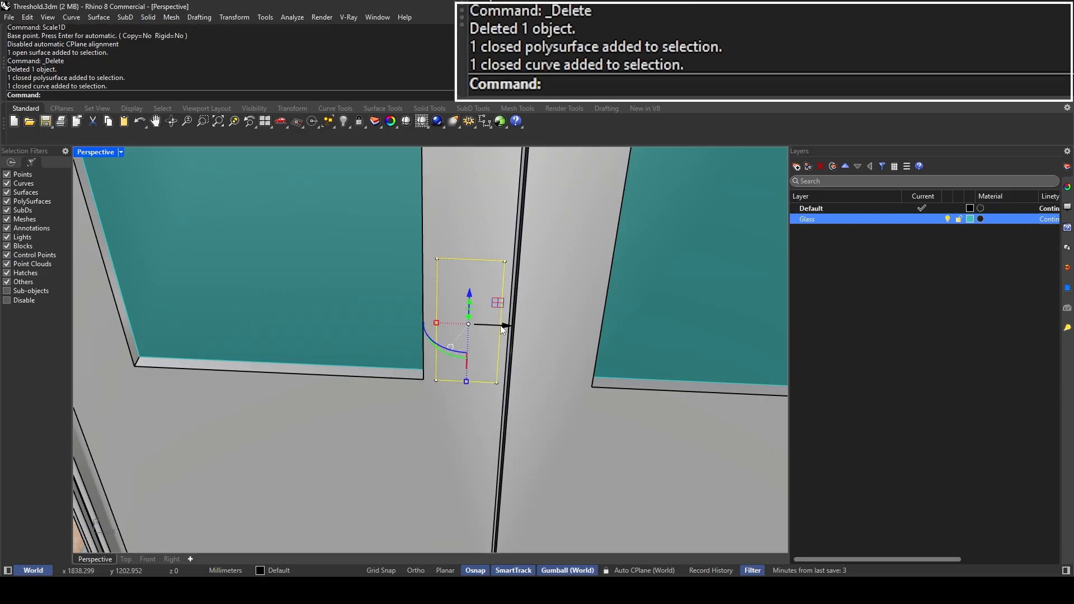
left_click_drag(442, 338, 442, 323)
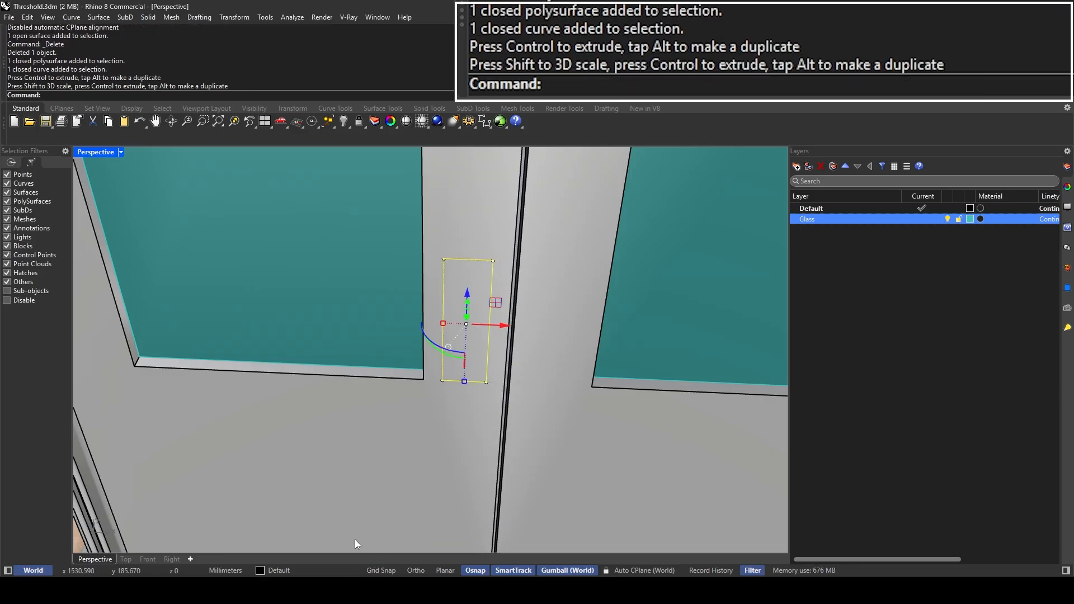
Step: Scale the plate rectangle in one direction about its lower edge's midpoint to a half-width of 30 mm
type("Scale1D")
key("Return")
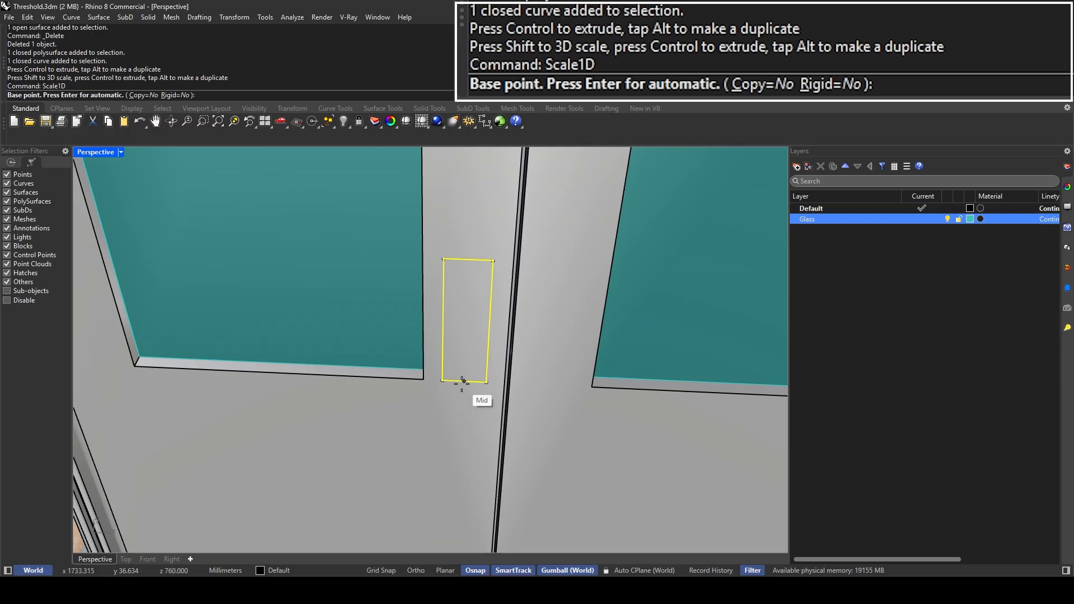
left_click(464, 381)
left_click(441, 380)
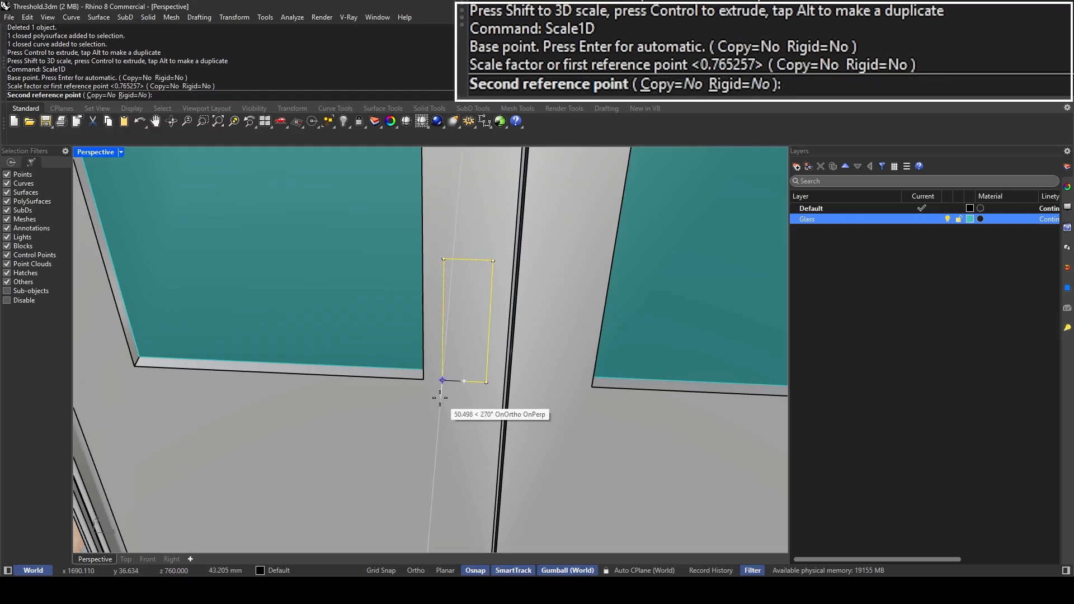
type("340")
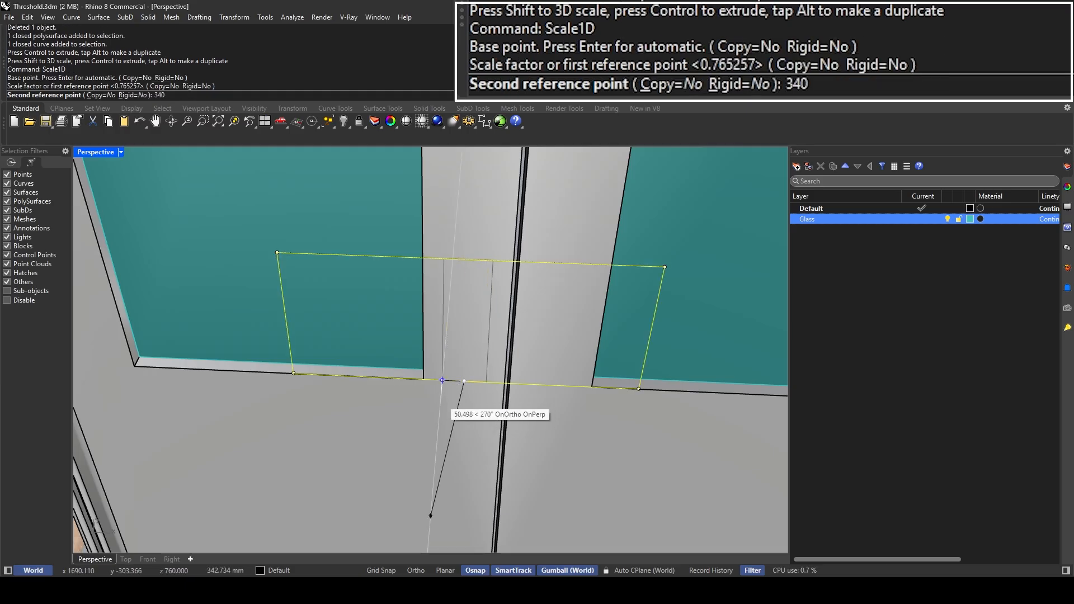
key("BackSpace")
key("BackSpace")
type("0")
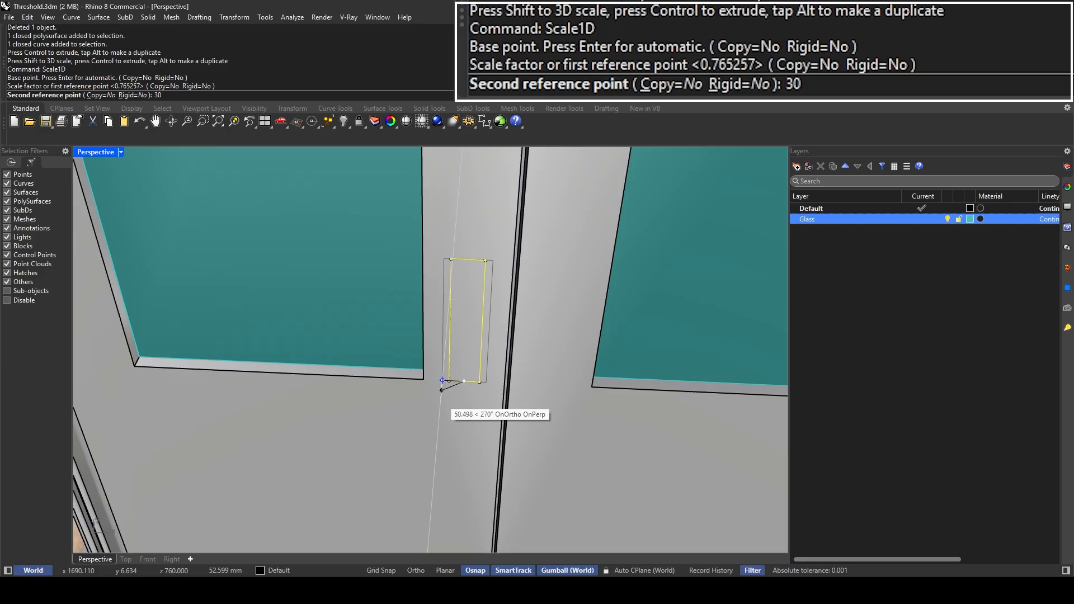
key("Return")
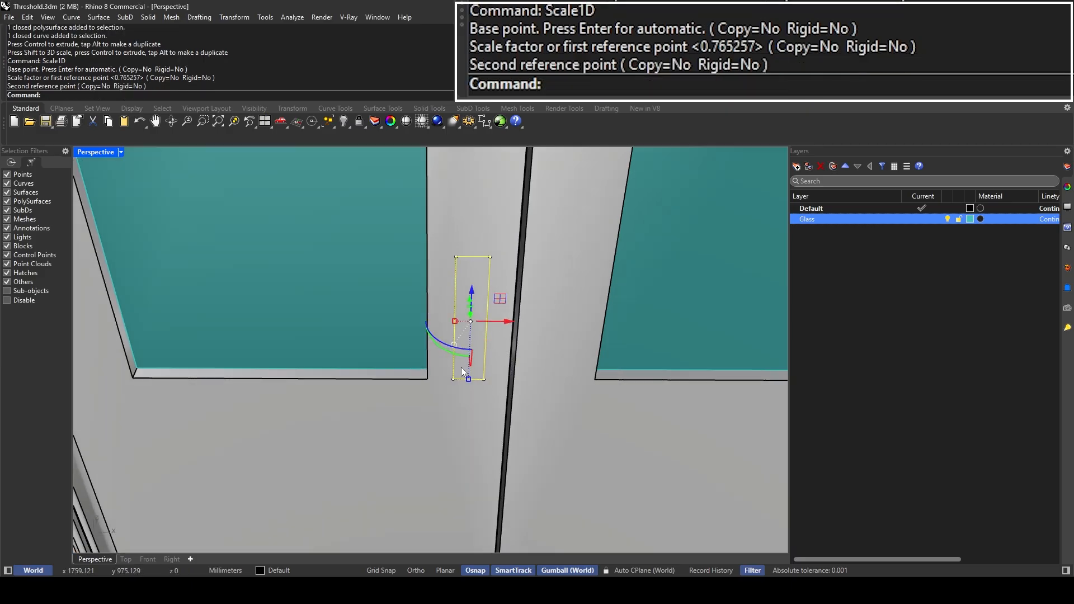
Step: Repeat the one-directional scale about the rectangle's lower edge midpoint, again with a 30 mm half-width
type("Scale1D")
key("Return")
left_click(469, 380)
left_click(453, 379)
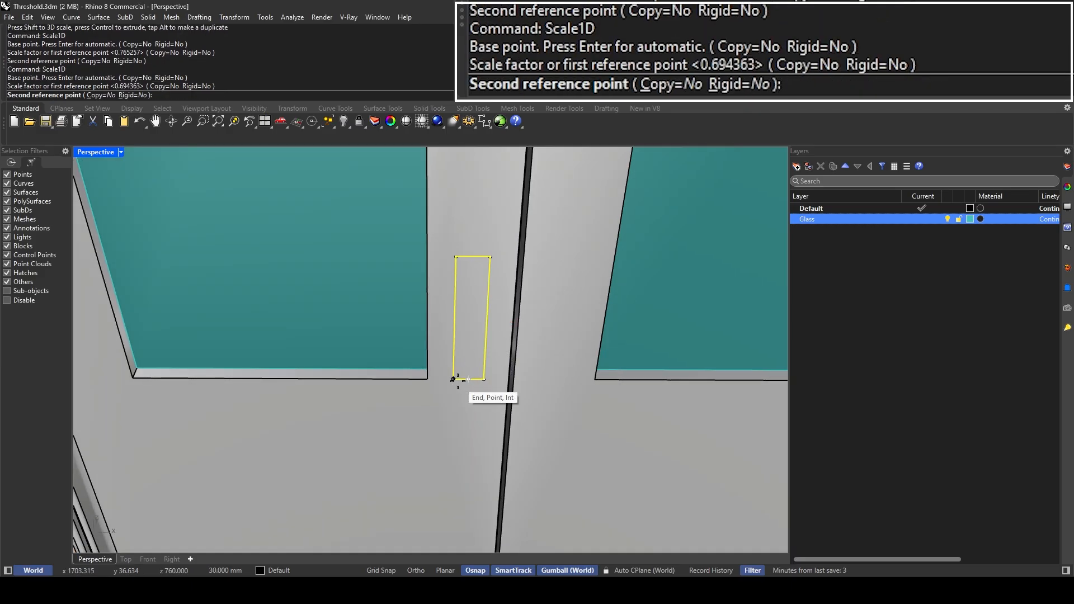
type("30")
key("Return")
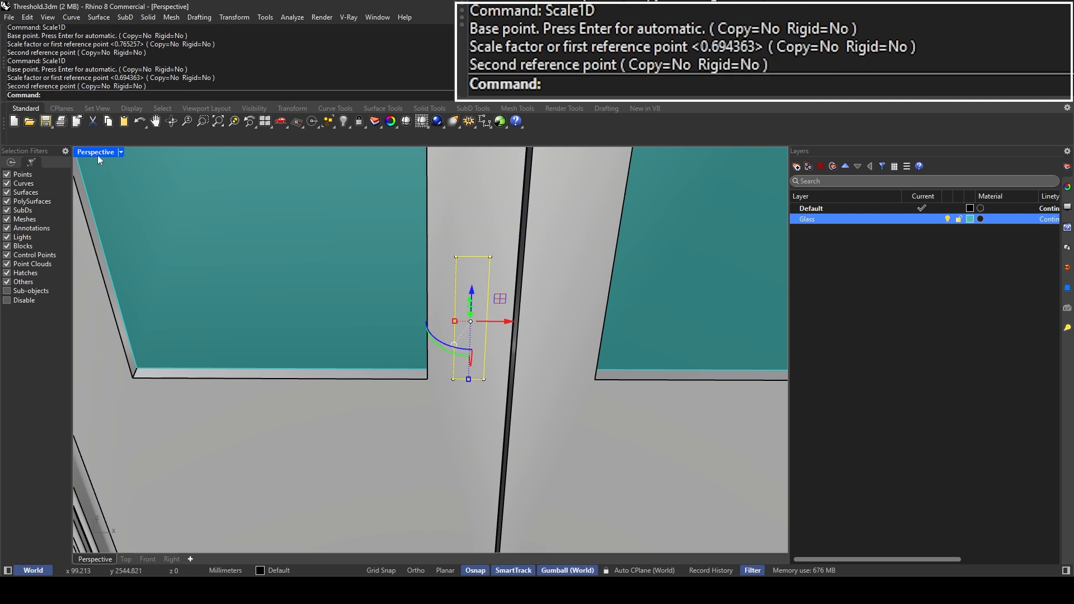
double_click(97, 155)
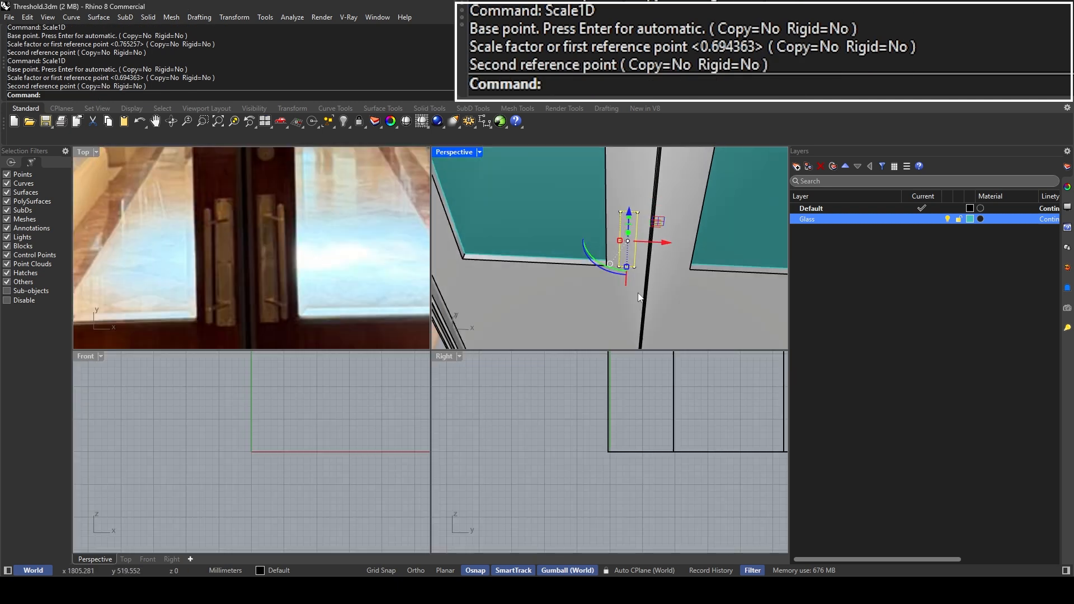
right_click_drag(638, 294, 621, 291)
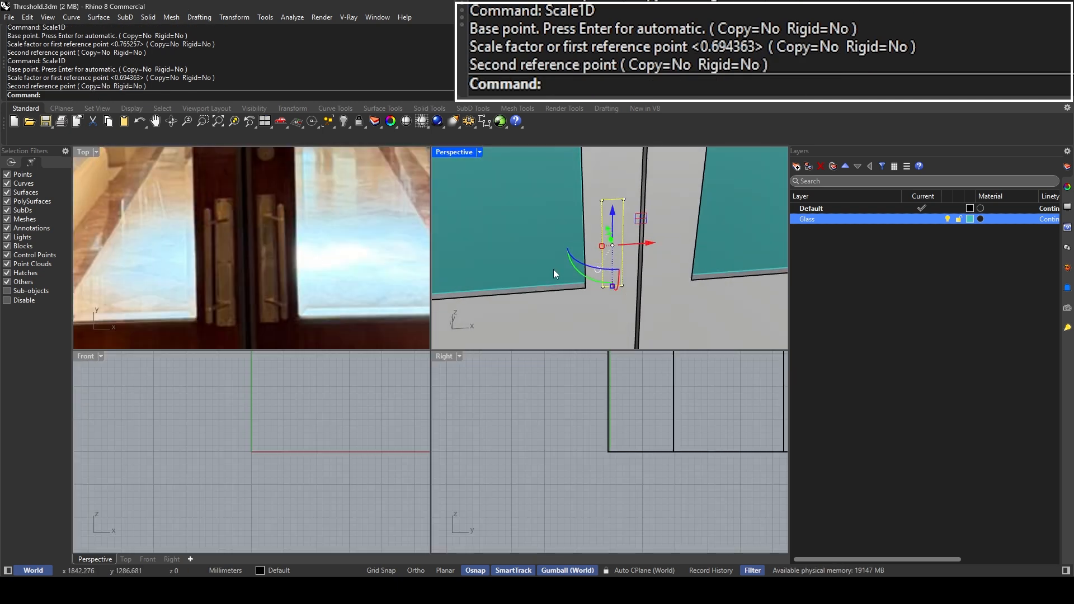
type("Scale1D")
key("Return")
left_click(602, 286)
left_click(602, 286)
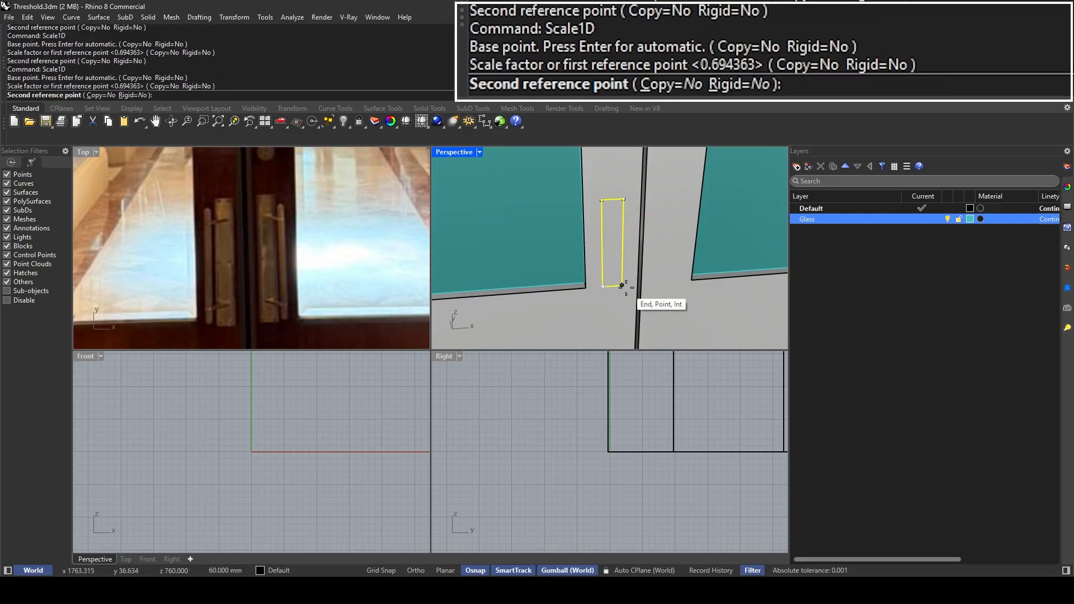
type("20")
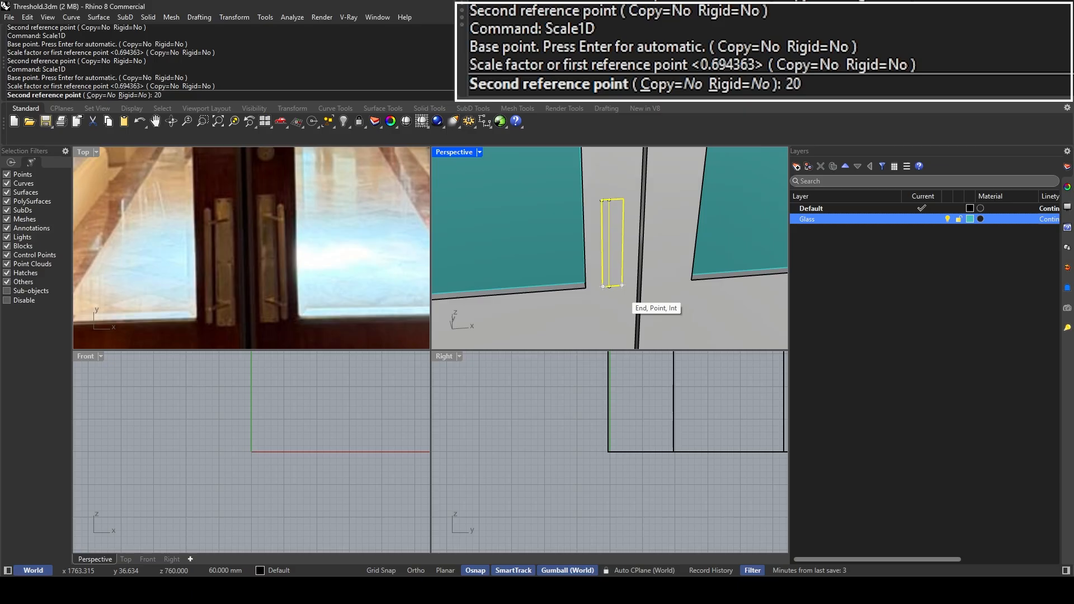
key("BackSpace")
type("00")
key("BackSpace")
key("BackSpace")
key("BackSpace")
left_click(622, 286)
key("Escape")
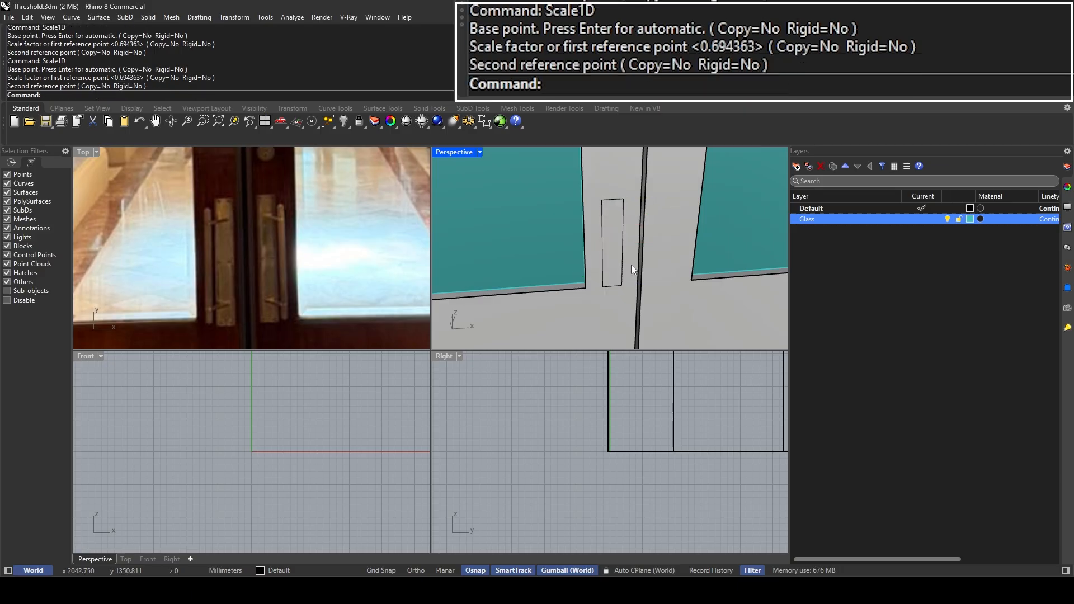
Step: Extrude the plate rectangle by -5 mm into a thin solid plate standing out from the door face
double_click(453, 151)
right_click_drag(448, 260, 475, 254)
left_click(475, 254)
scroll(488, 367, "up", 4)
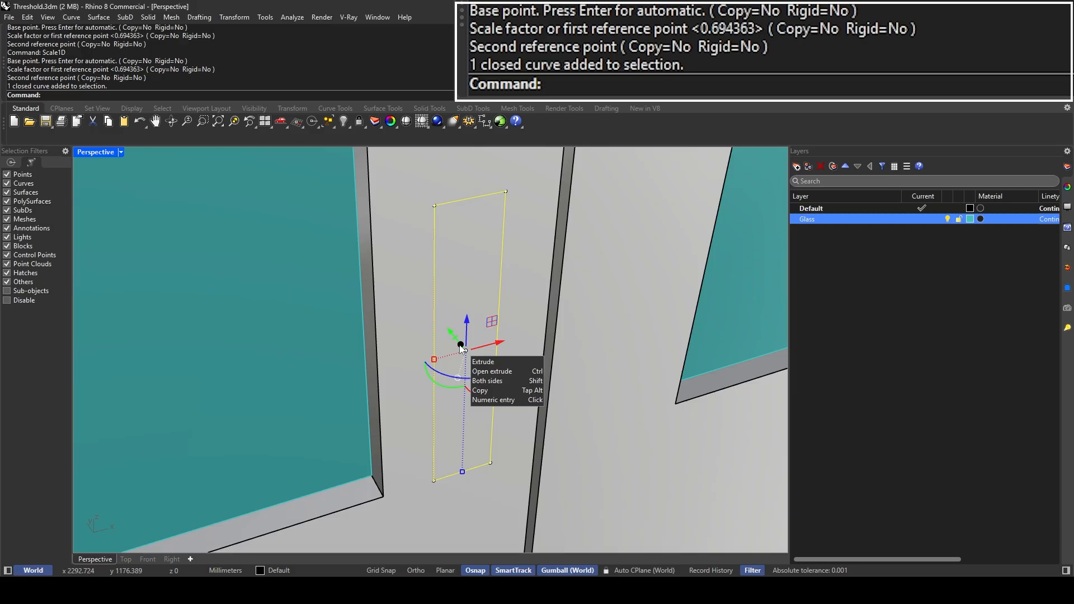
left_click(461, 345)
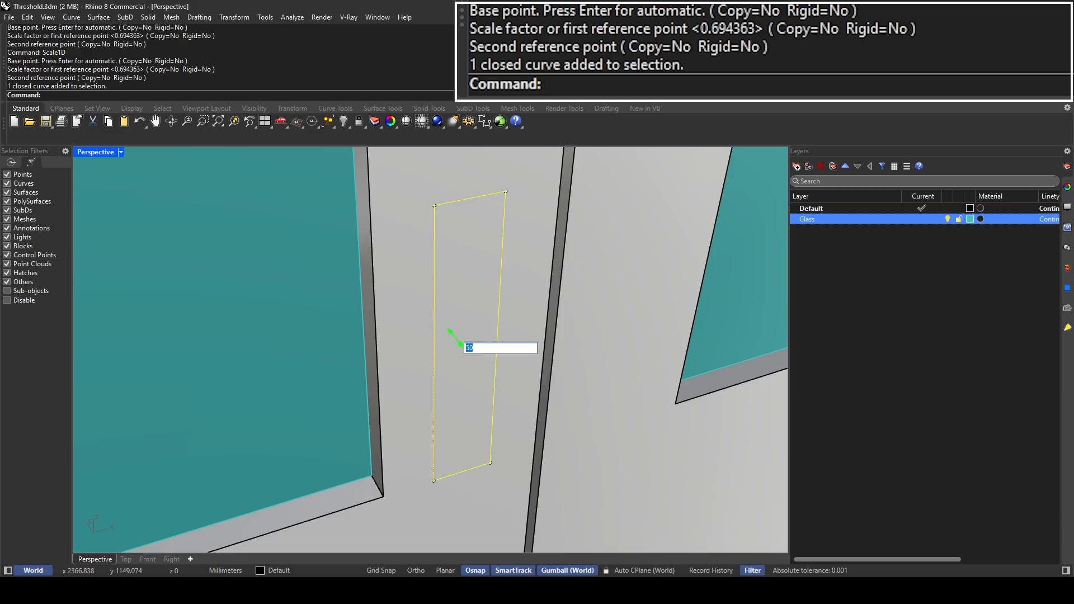
type("-5")
key("Return")
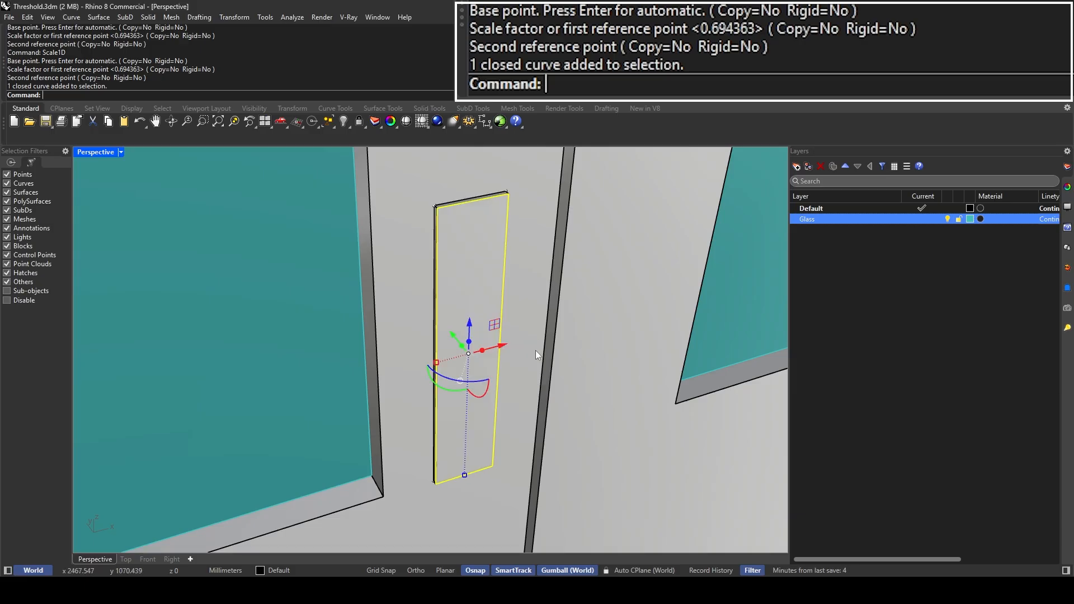
key("Escape")
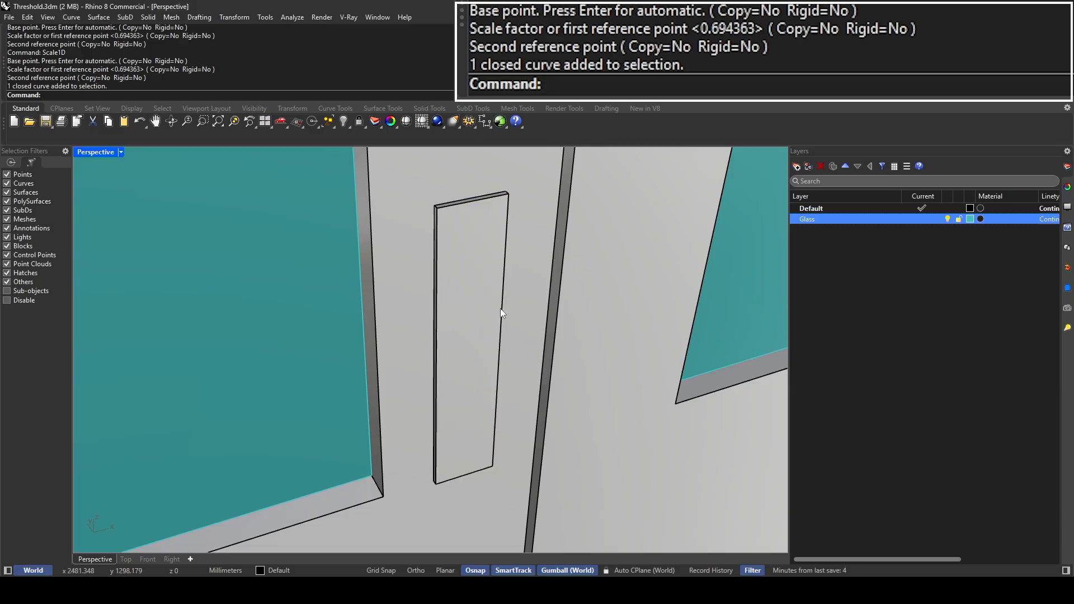
double_click(105, 153)
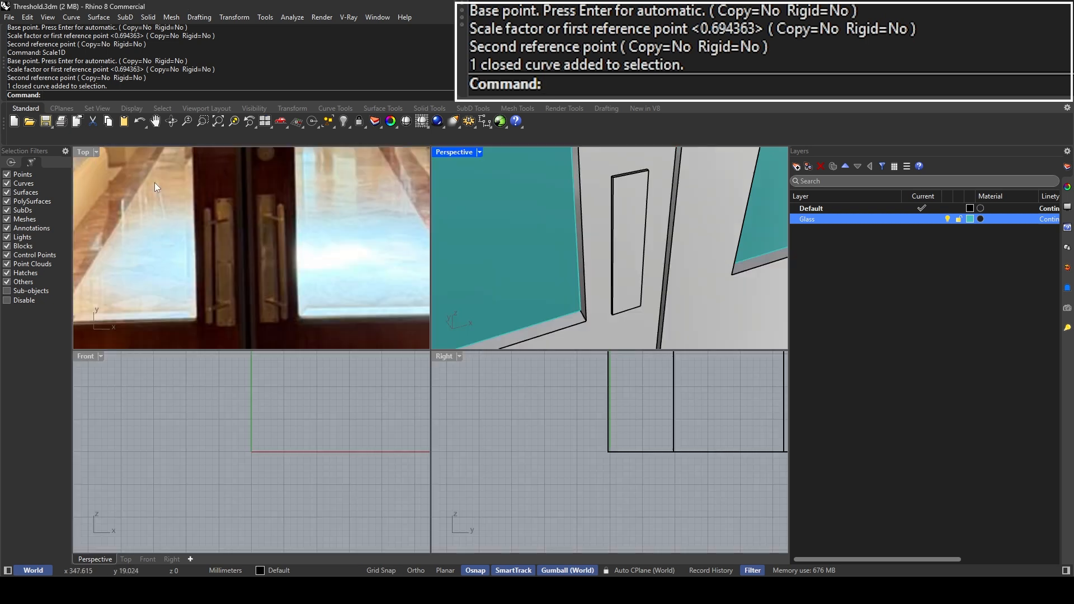
double_click(456, 153)
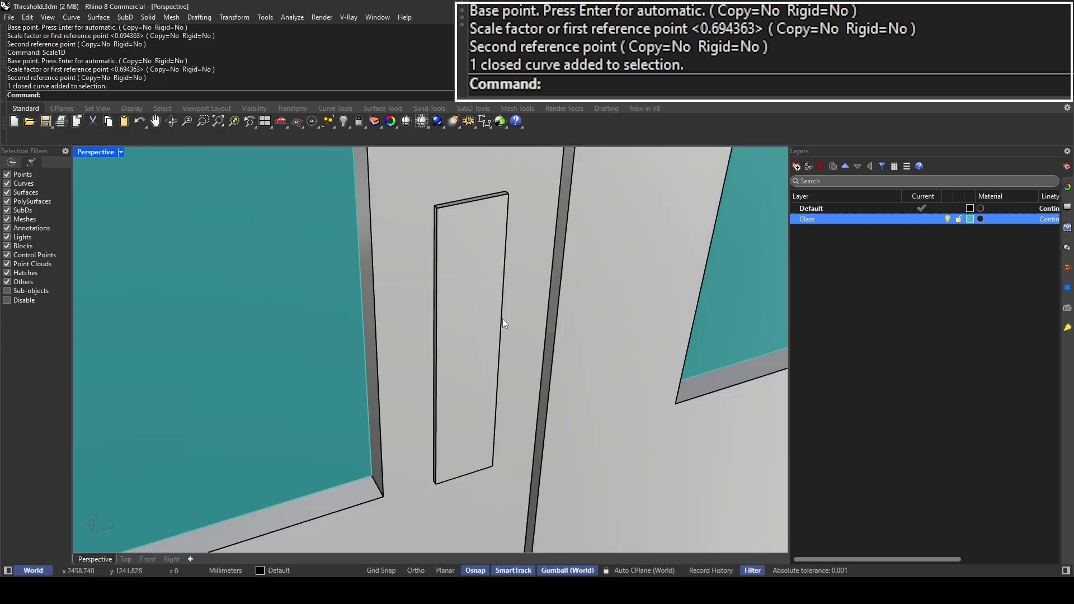
type("Cylinder")
key("Return")
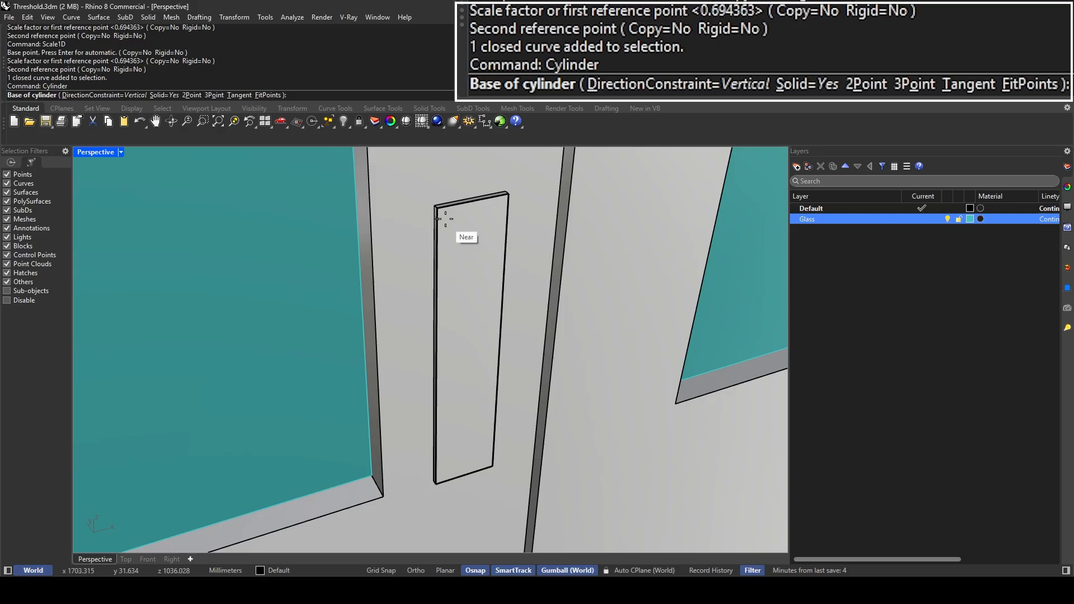
left_click(439, 484)
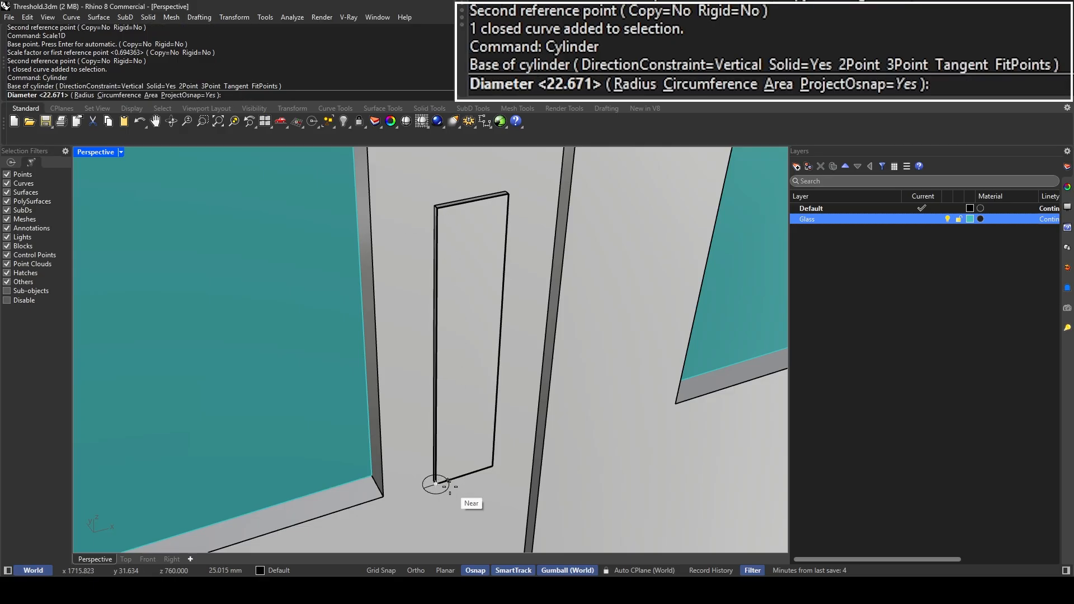
key("Escape")
key("Return")
left_click(440, 485)
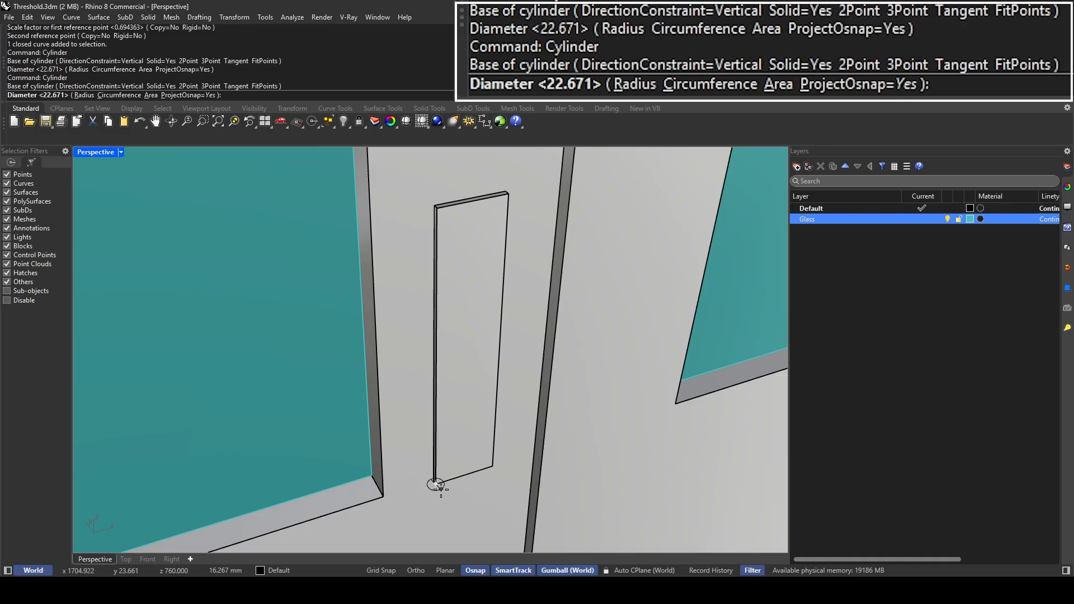
key("Escape")
key("Return")
key("Escape")
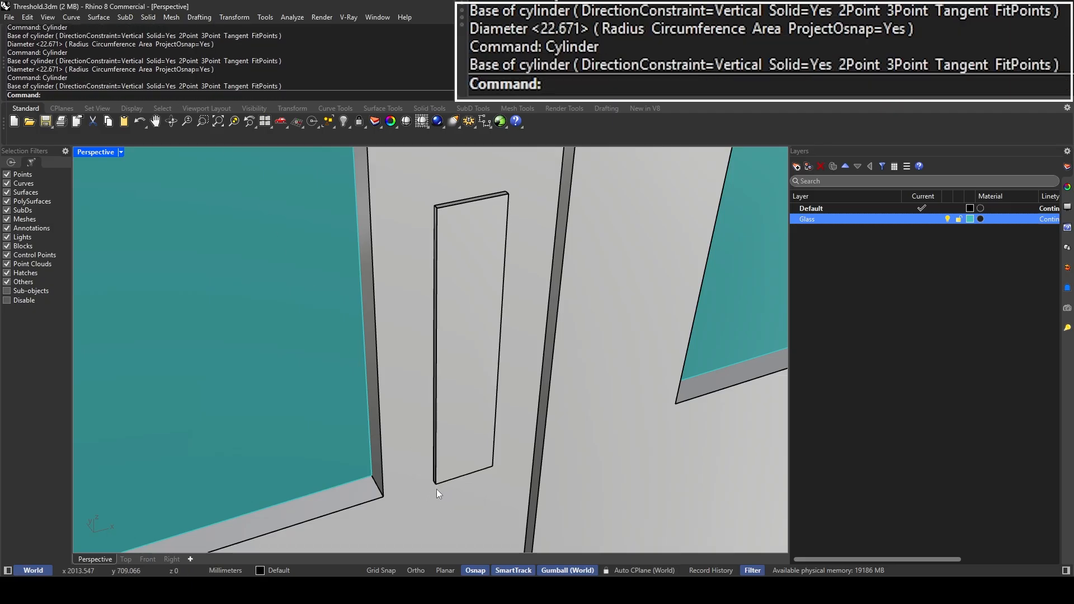
Step: Create a vertical cylinder about 21 mm in diameter from the plate's lower glass-side corner up to the plate's top
key("Return")
left_click(437, 486)
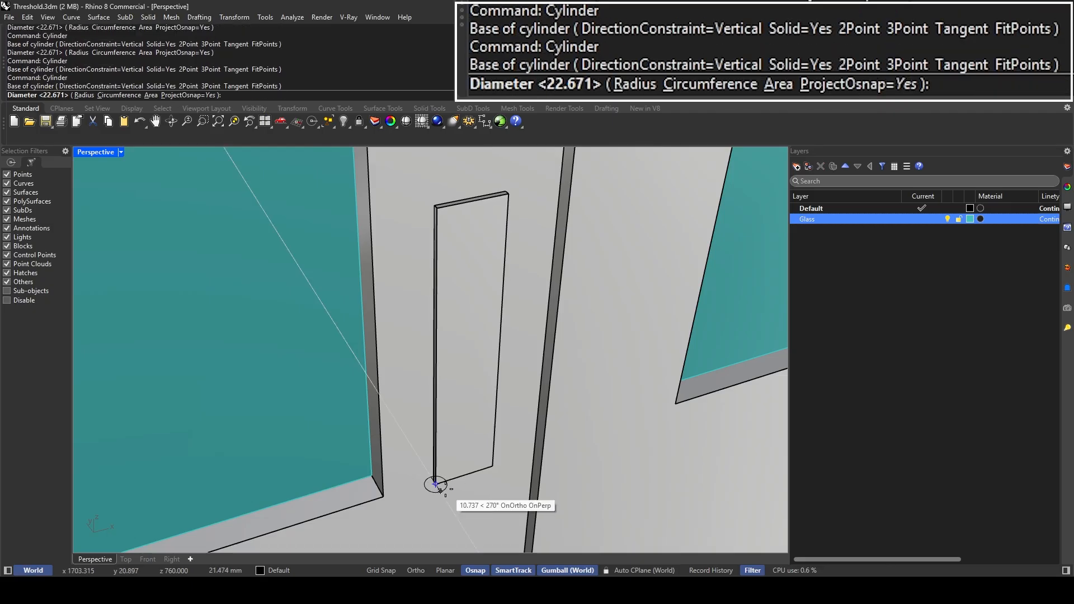
left_click(442, 488)
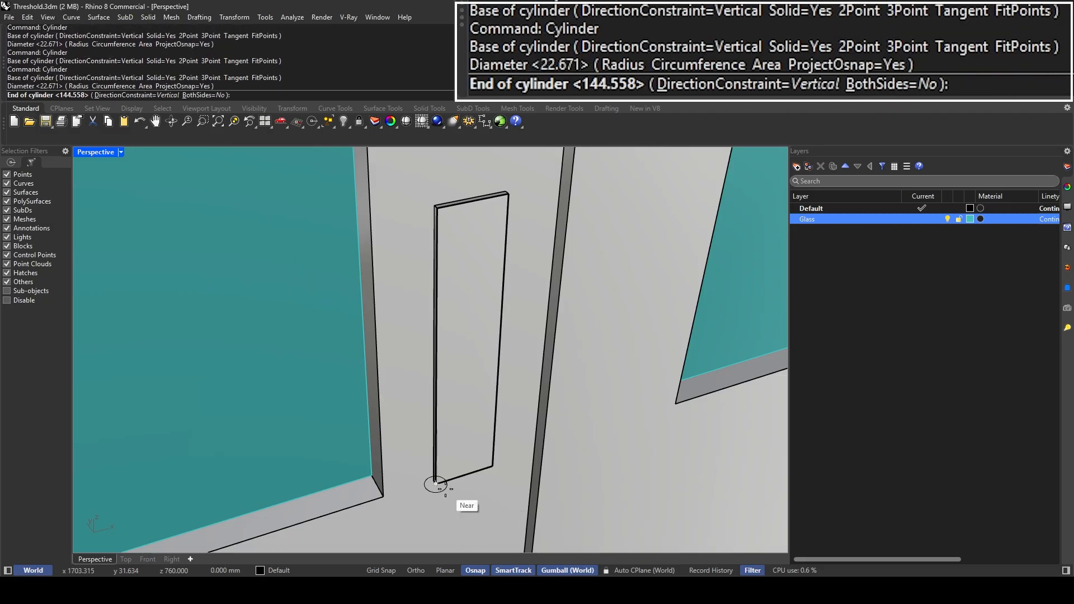
left_click(466, 208)
Step: Move the handle cylinder outward from the door so it stands clear in front of the plate
left_click(437, 251)
scroll(427, 257, "down", 5)
right_click_drag(427, 258, 425, 282)
mouse_move(416, 326)
left_mouse_down()
mouse_move(464, 345)
mouse_move(421, 341)
left_mouse_up()
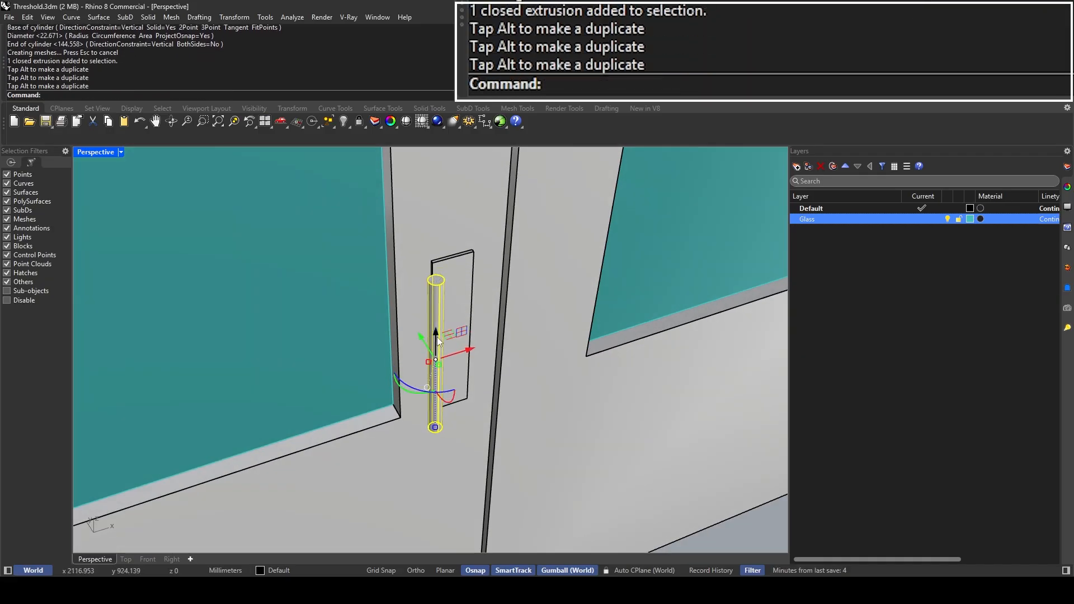
key("Escape")
Step: Compare the modelled plate and handle bar with the door handles in the reference photo
scroll(443, 310, "down", 3)
right_click_drag(482, 330, 448, 296)
scroll(432, 347, "down", 3)
scroll(448, 296, "down", 4)
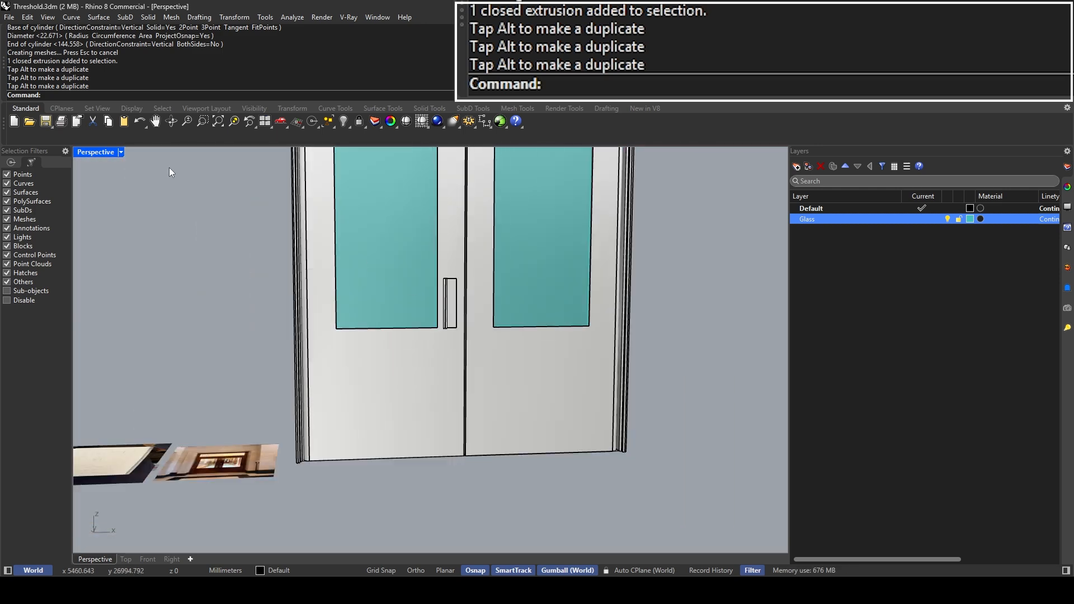
double_click(102, 149)
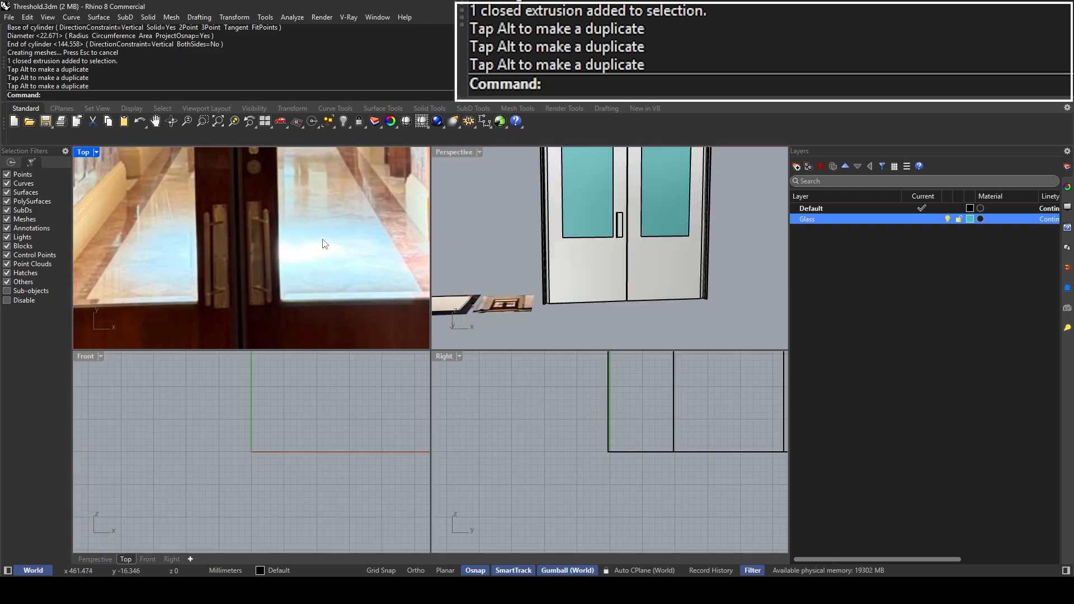
scroll(620, 221, "up", 6)
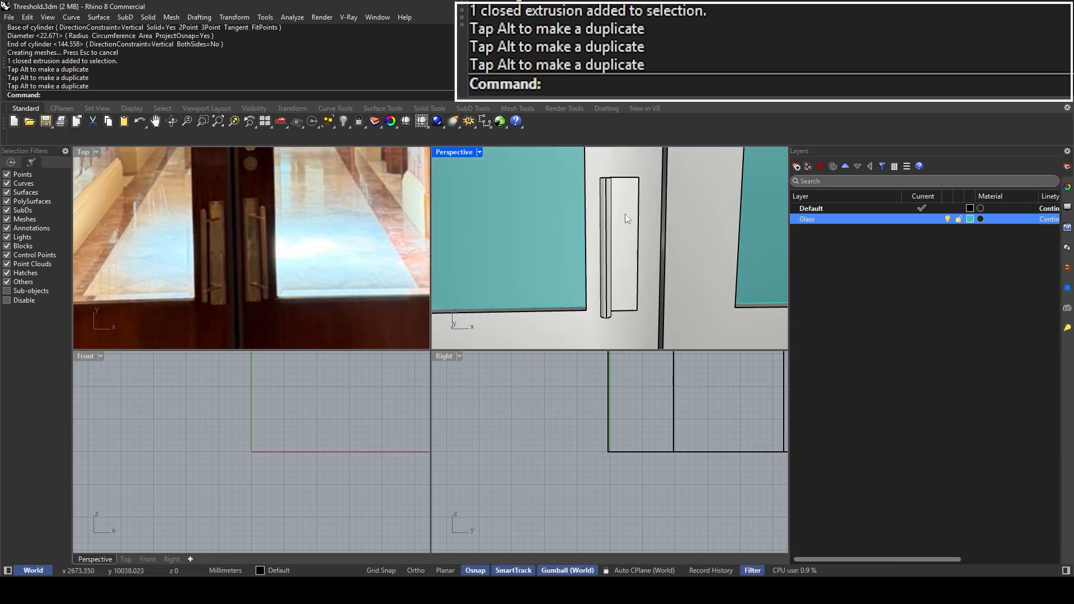
scroll(227, 225, "up", 4)
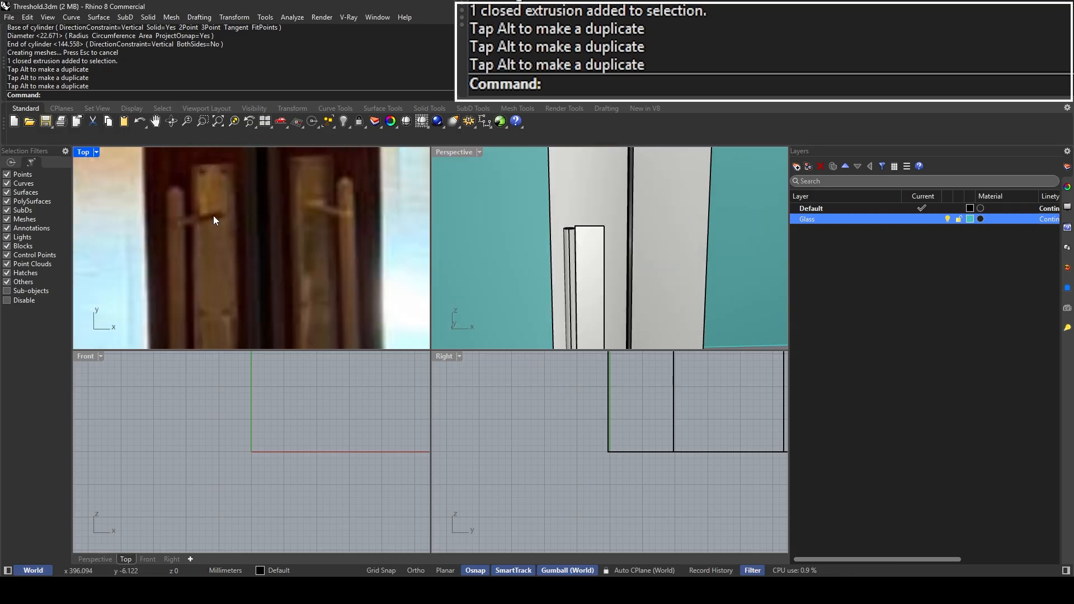
scroll(497, 269, "down", 5)
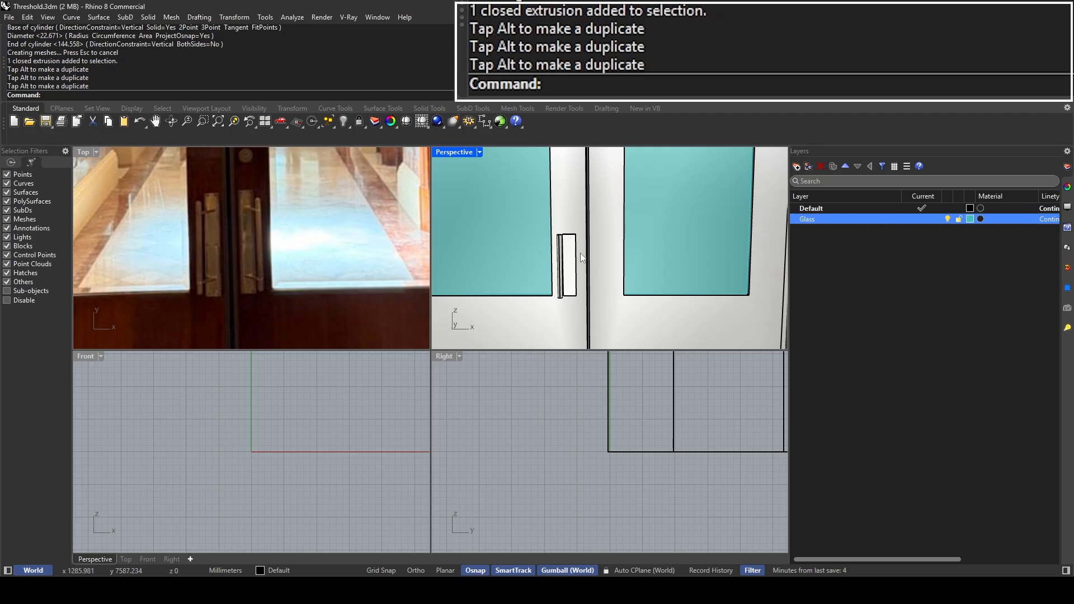
left_click(574, 256)
right_click_drag(599, 235, 578, 243)
scroll(591, 240, "up", 6)
type("s1")
key("Return")
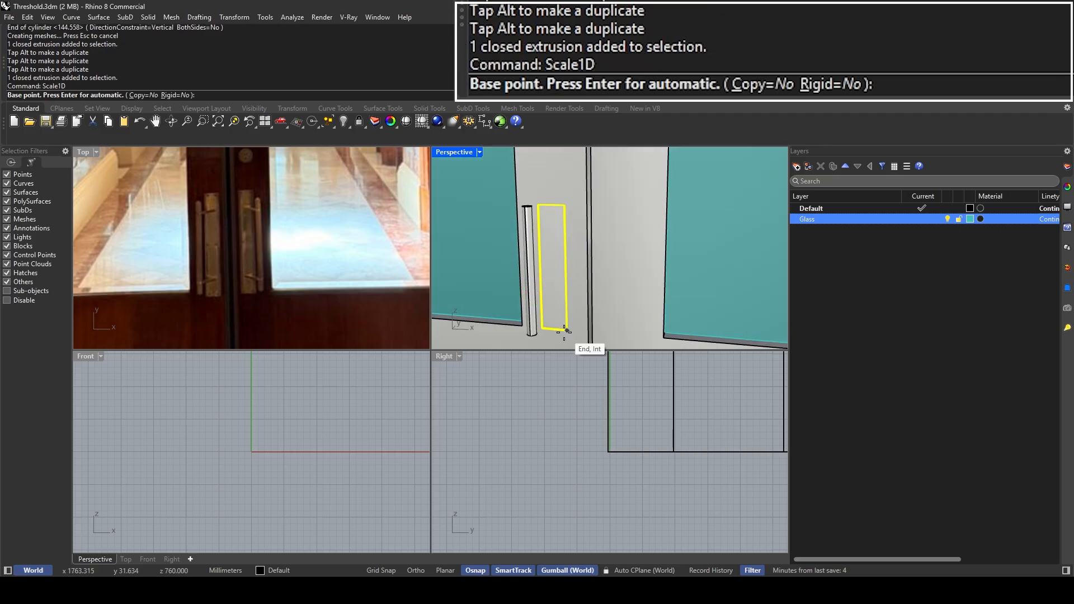
left_click(564, 332)
scroll(563, 213, "up", 5)
key("Escape")
right_click_drag(561, 202, 547, 320)
right_click(546, 318)
left_click(547, 319)
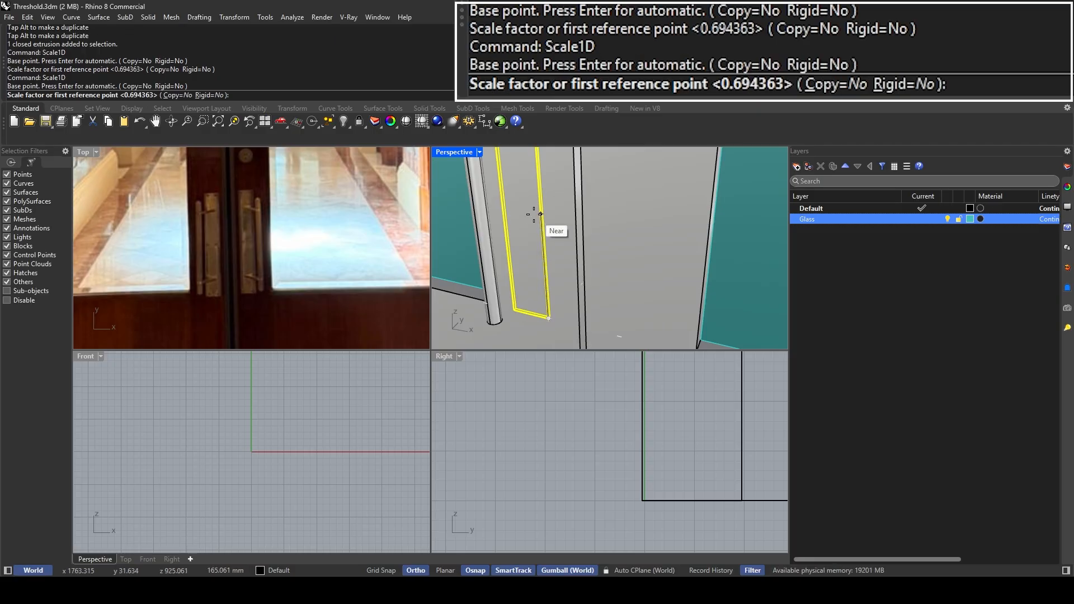
right_click_drag(532, 210, 540, 313, "shift")
scroll(542, 310, "up", 5)
left_click(530, 276)
scroll(559, 241, "down", 10)
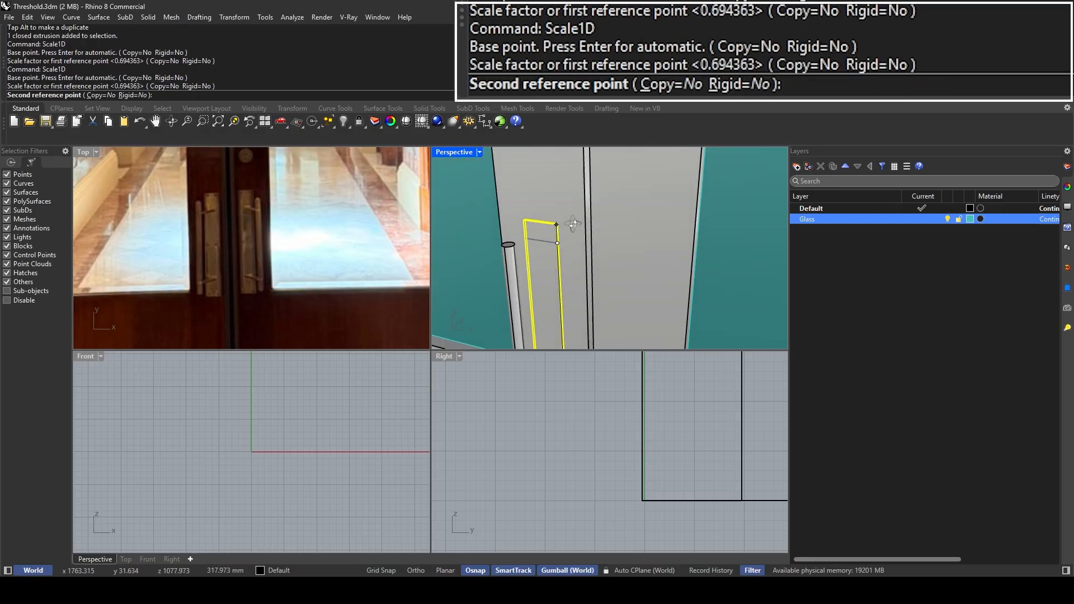
right_click_drag(568, 226, 594, 198)
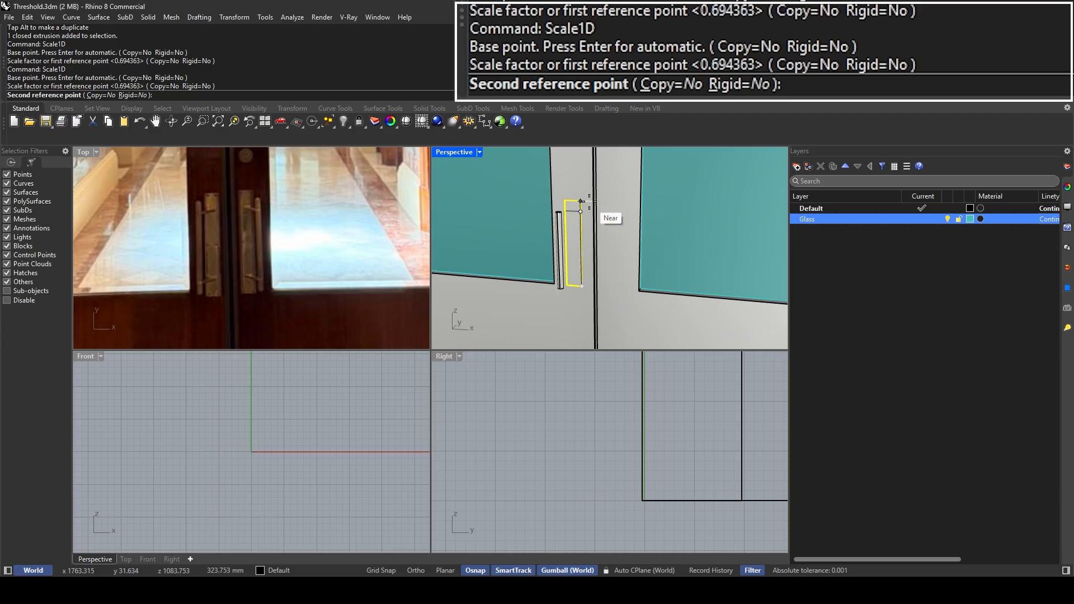
key("Escape")
Step: Shorten the handle cylinder along its length with one-directional scaling so its ends sit inside the plate's height
left_click(561, 223)
scroll(553, 278, "up", 2)
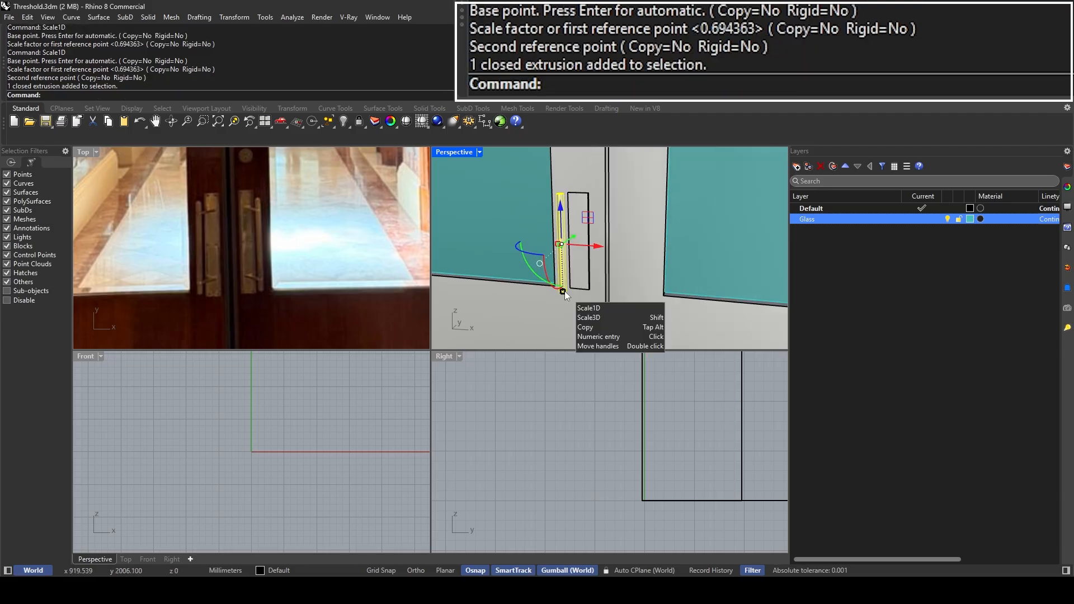
left_click(562, 292)
left_click(623, 250)
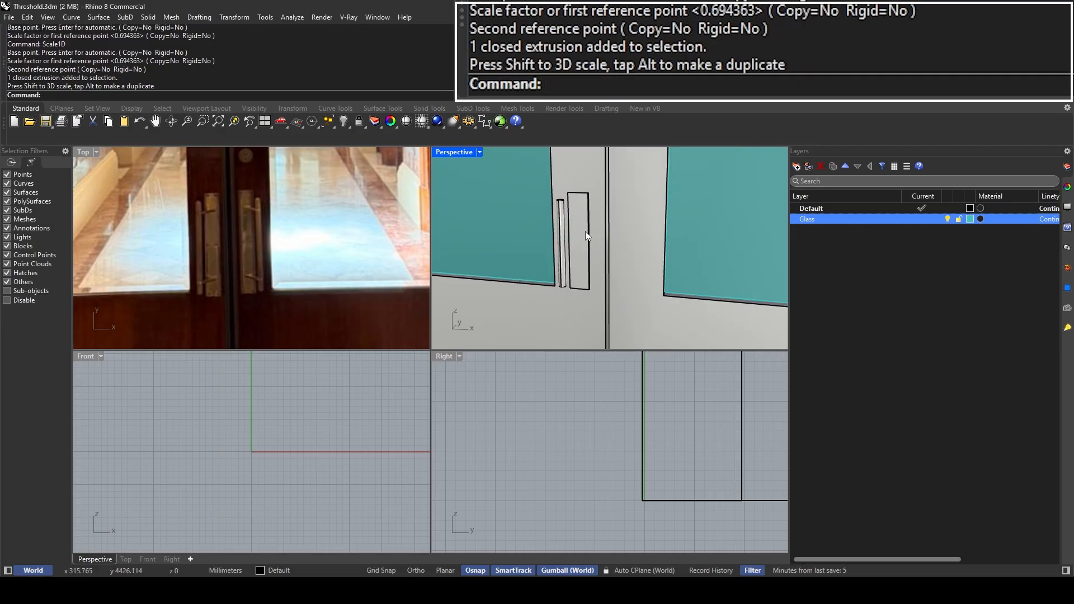
Step: Examine the plate and handle bar in an enlarged Perspective view, both against the whole door and close up from above
scroll(585, 230, "up", 1)
double_click(447, 153)
scroll(436, 269, "down", 5)
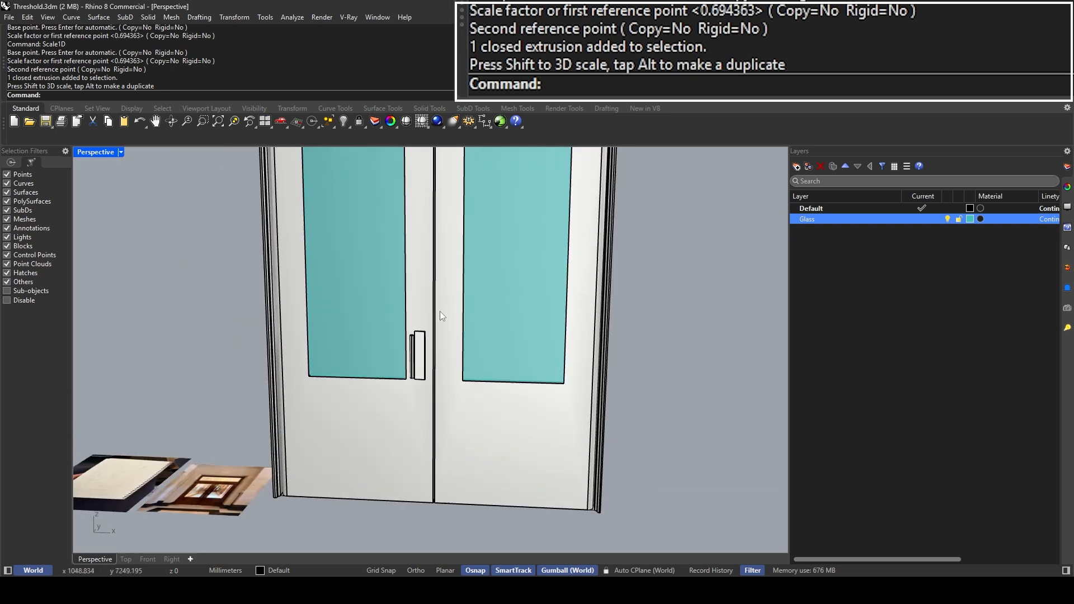
scroll(440, 311, "up", 4)
scroll(439, 319, "down", 2)
right_click_drag(441, 320, 474, 316)
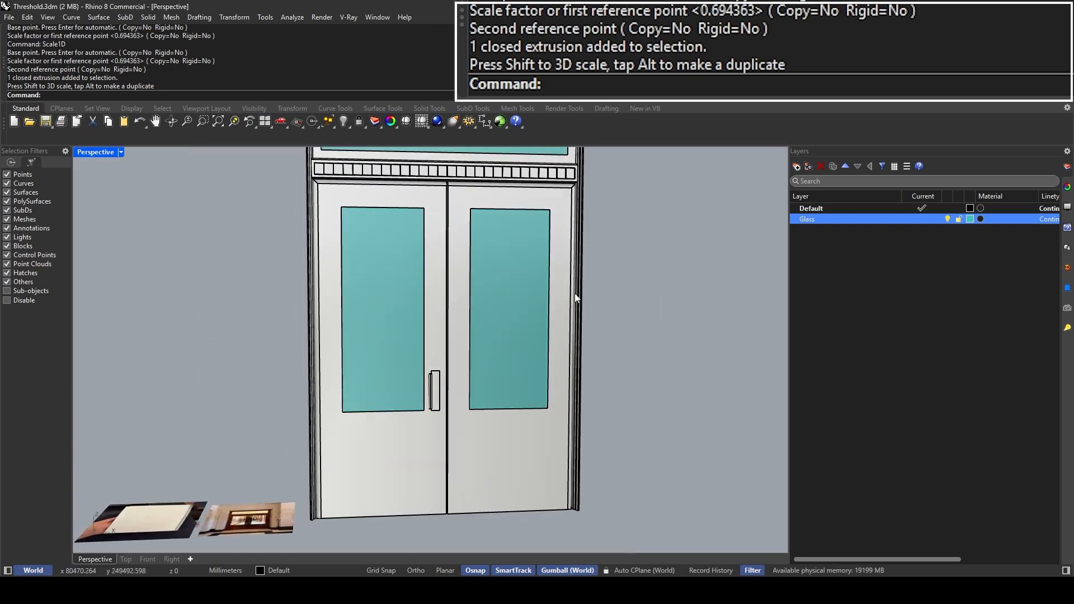
right_click_drag(574, 294, 509, 305)
scroll(416, 382, "up", 6)
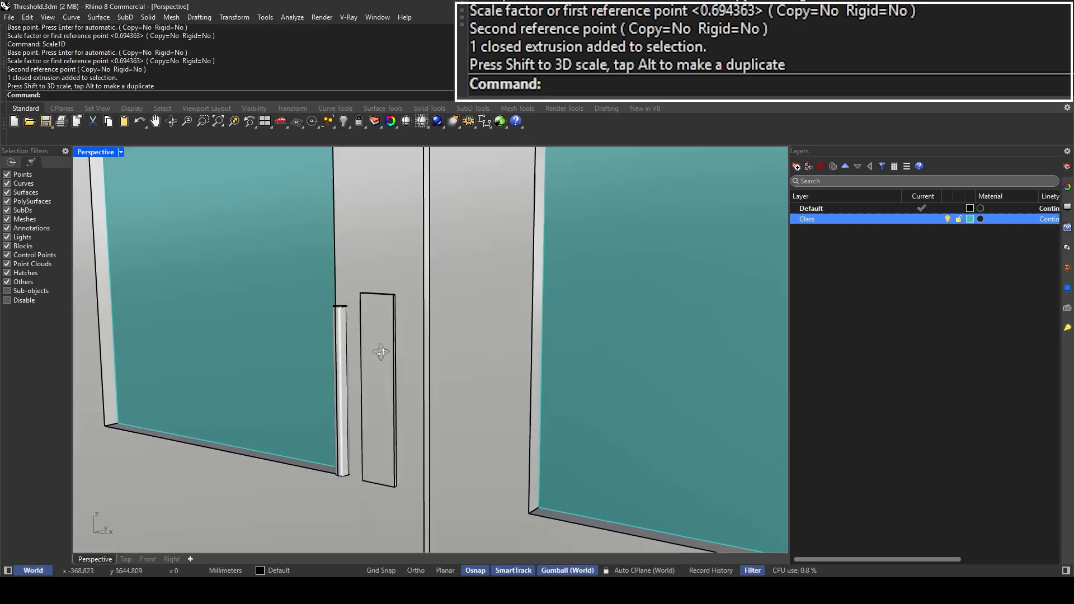
right_click_drag(380, 351, 409, 367)
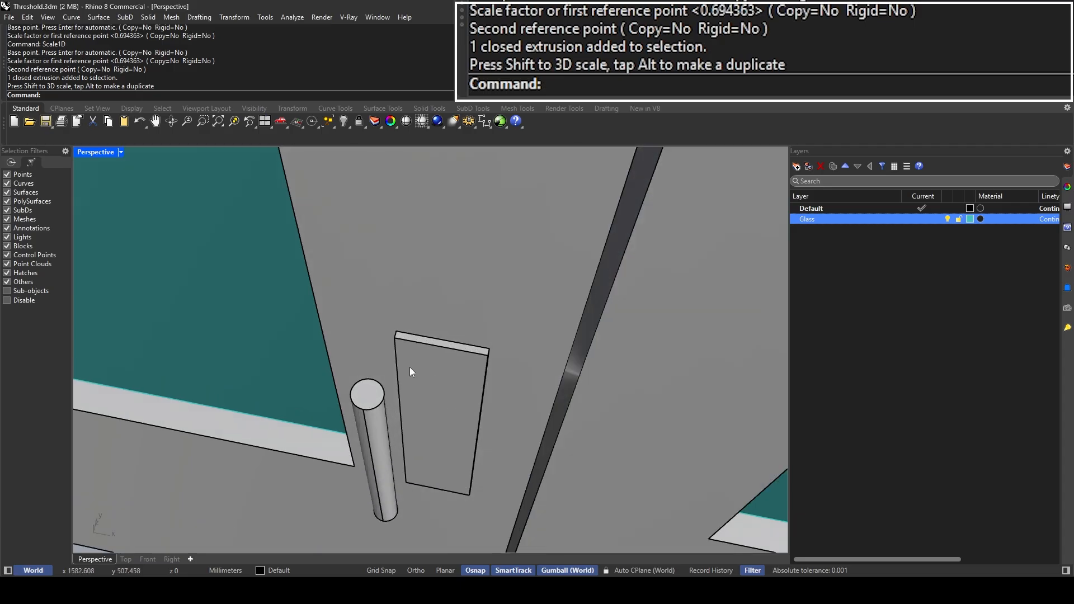
left_click(417, 372)
key("Escape")
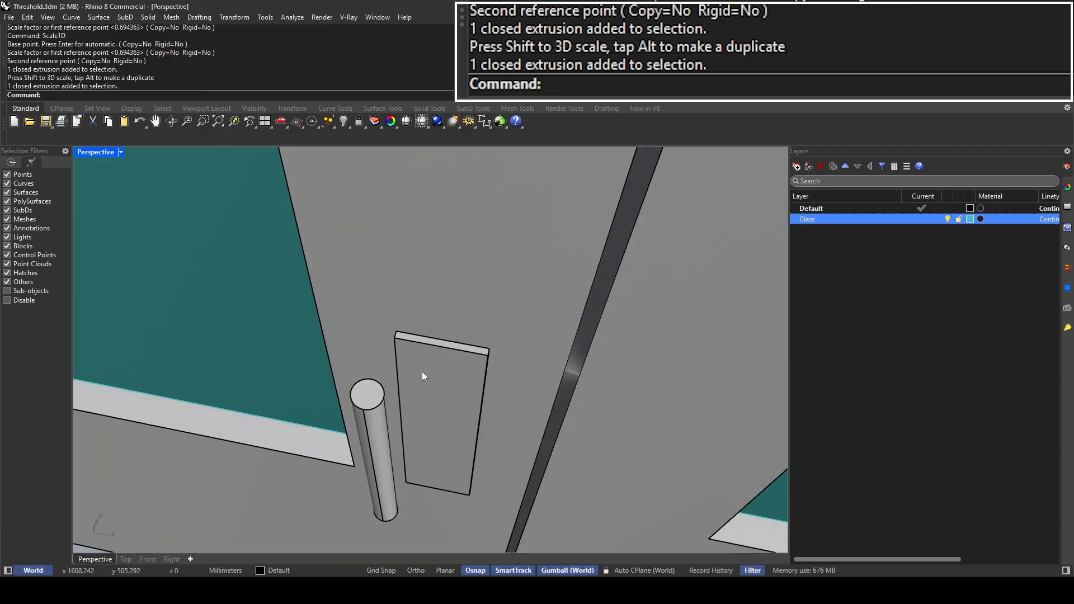
Step: Create a box projecting outward from the plate's upper glass-side corner toward the handle bar
type("box")
key("Return")
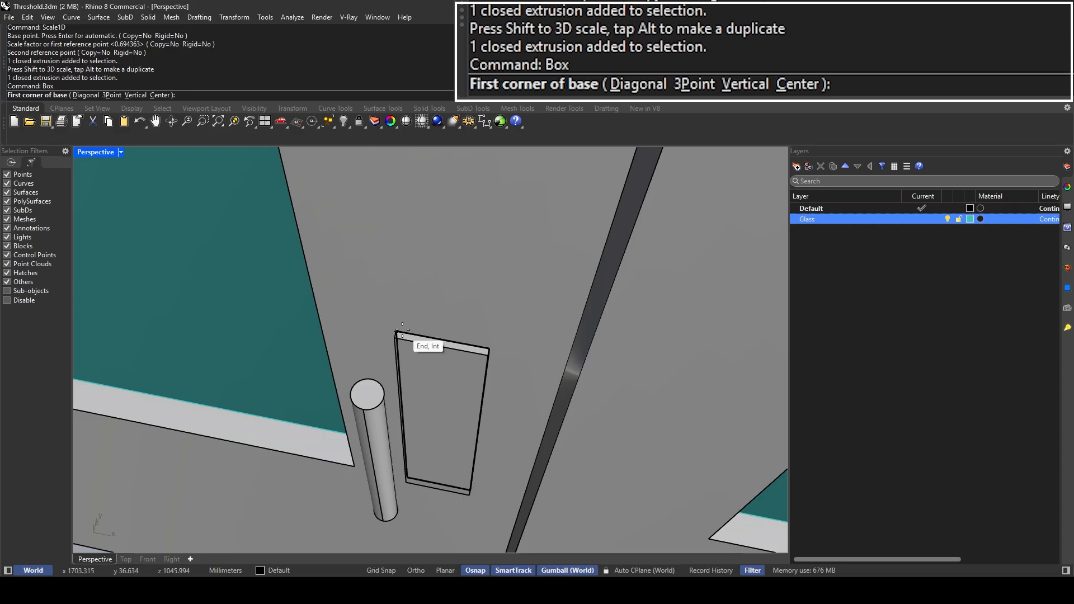
left_click(400, 331)
key("Escape")
key("Return")
left_click(397, 332)
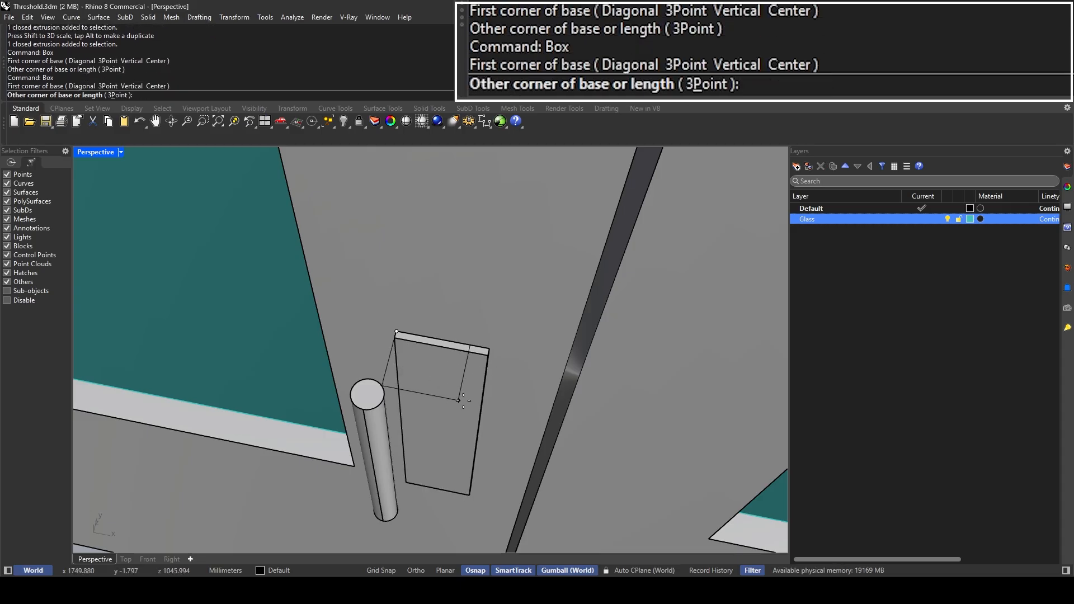
left_click(428, 410)
right_click_drag(425, 392, 404, 278)
left_click(433, 240)
Step: Scale the box vertically with Scale1D to a 5 mm thickness
left_click(393, 330)
type("Scale1D")
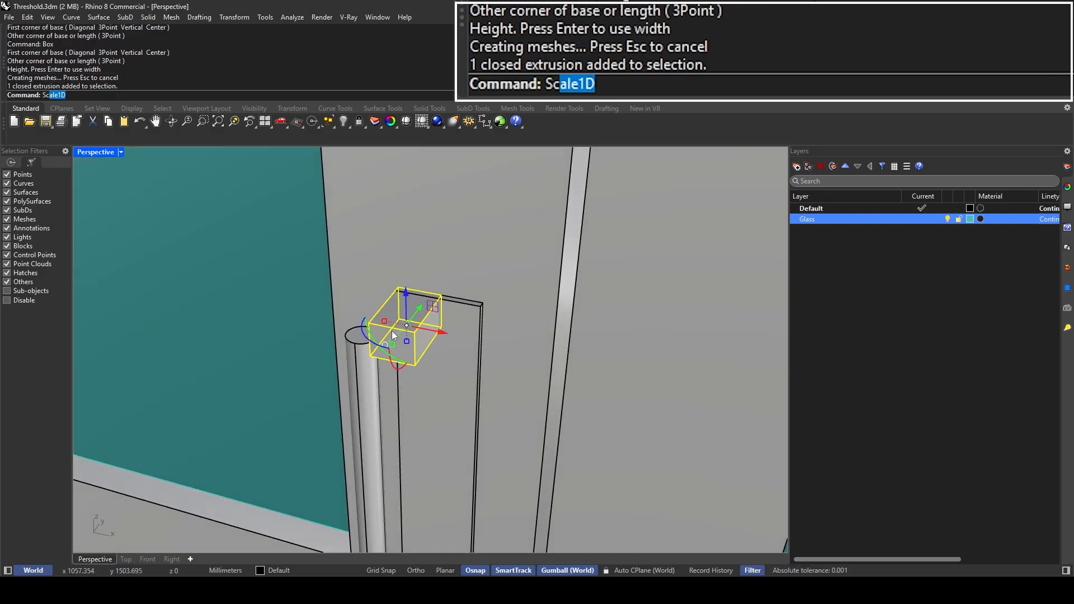
key("Return")
left_click(413, 333)
left_click(415, 364)
type("5")
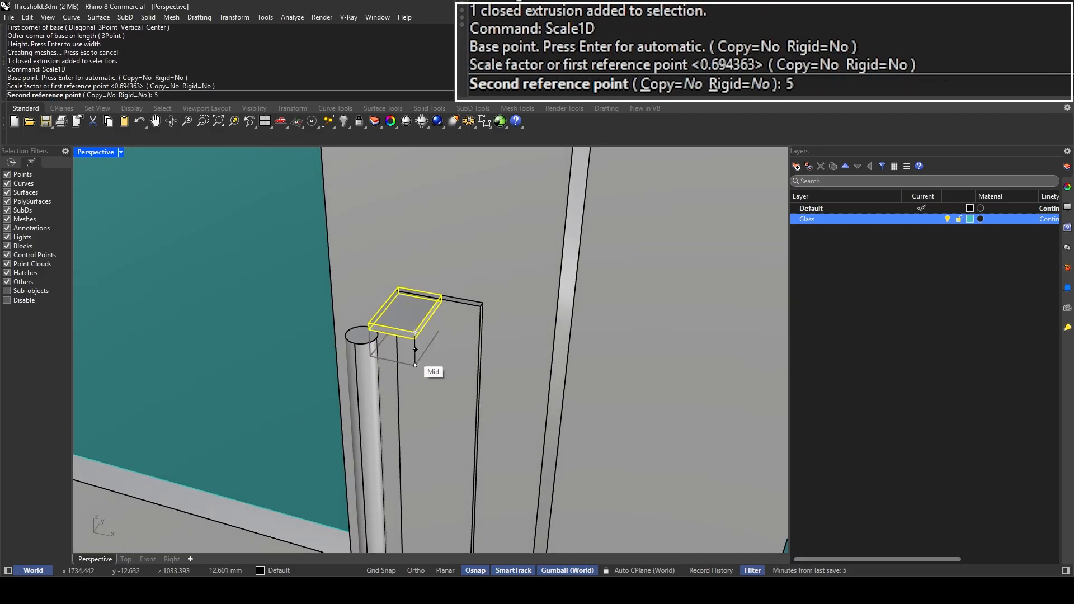
key("Return")
Step: Move the thin slab down from the plate's top edge and shift it inward within the plate's width
left_click_drag(405, 280, 421, 343)
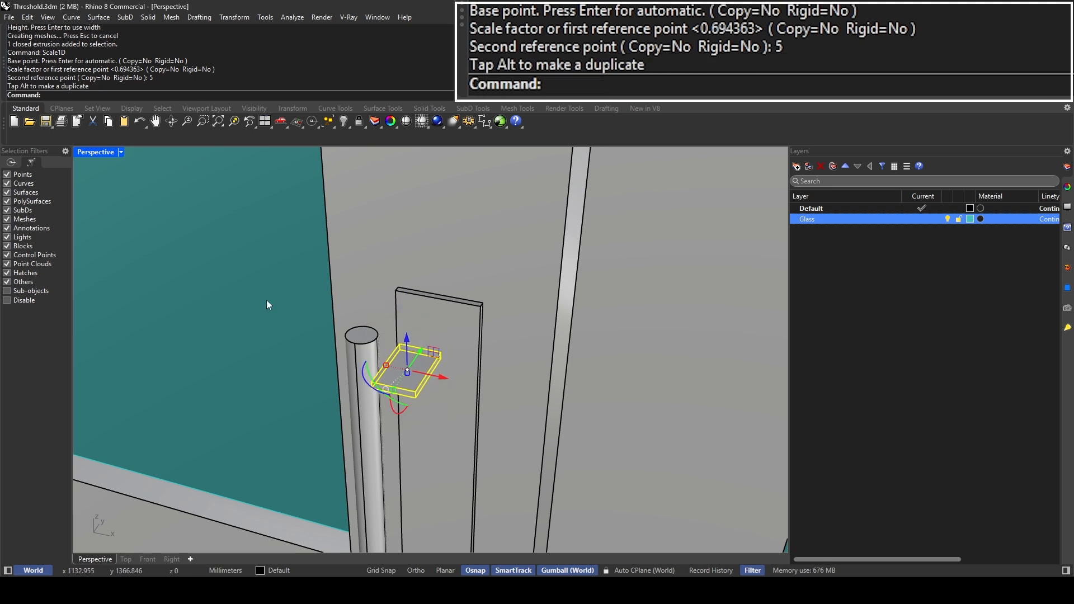
double_click(93, 156)
double_click(455, 152)
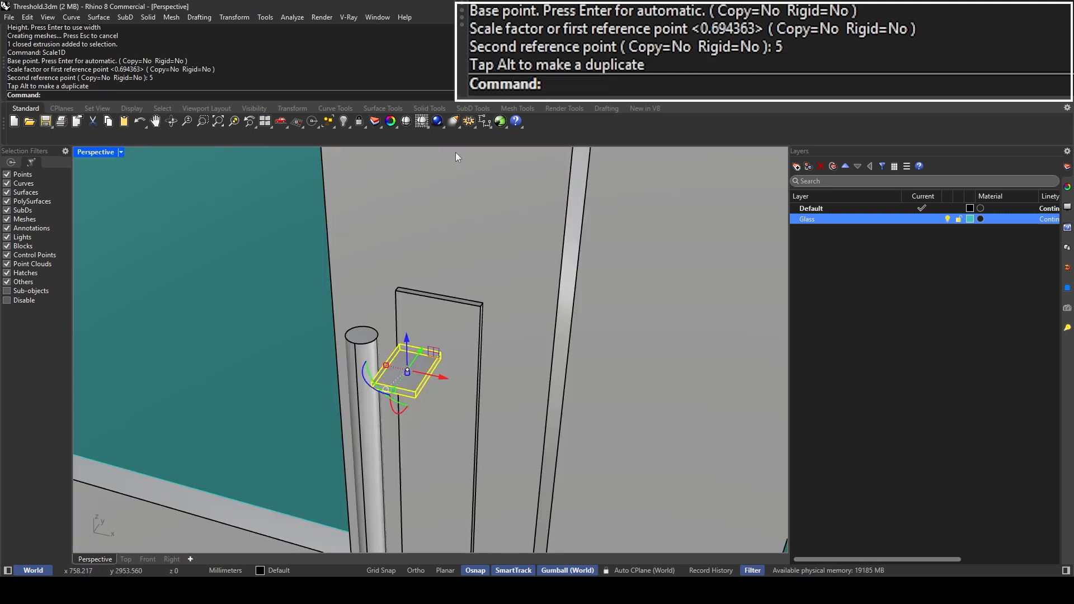
right_click_drag(515, 371, 530, 322, "shift")
left_click_drag(499, 405, 513, 405)
scroll(500, 402, "down", 5)
mouse_move(500, 402)
right_mouse_down()
mouse_move(565, 386)
mouse_move(509, 397)
right_mouse_up()
left_click_drag(505, 390, 503, 391)
scroll(511, 401, "up", 2)
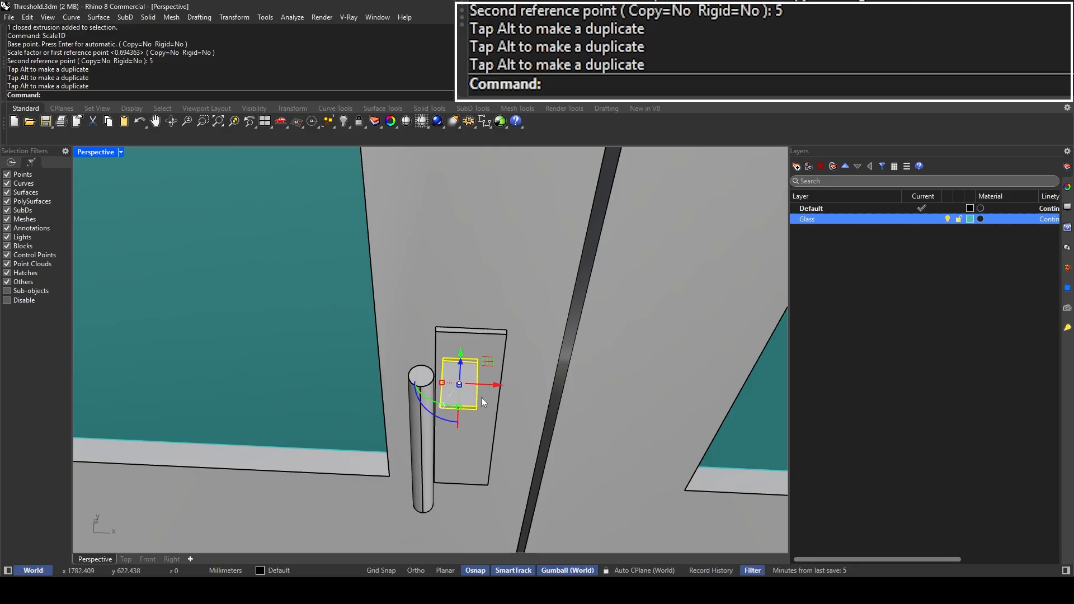
Step: Turn on the slab's solid points, then move its outer-end points into the handle bar and narrow them into a tapered bracket
type("SolidPtOn")
key("Return")
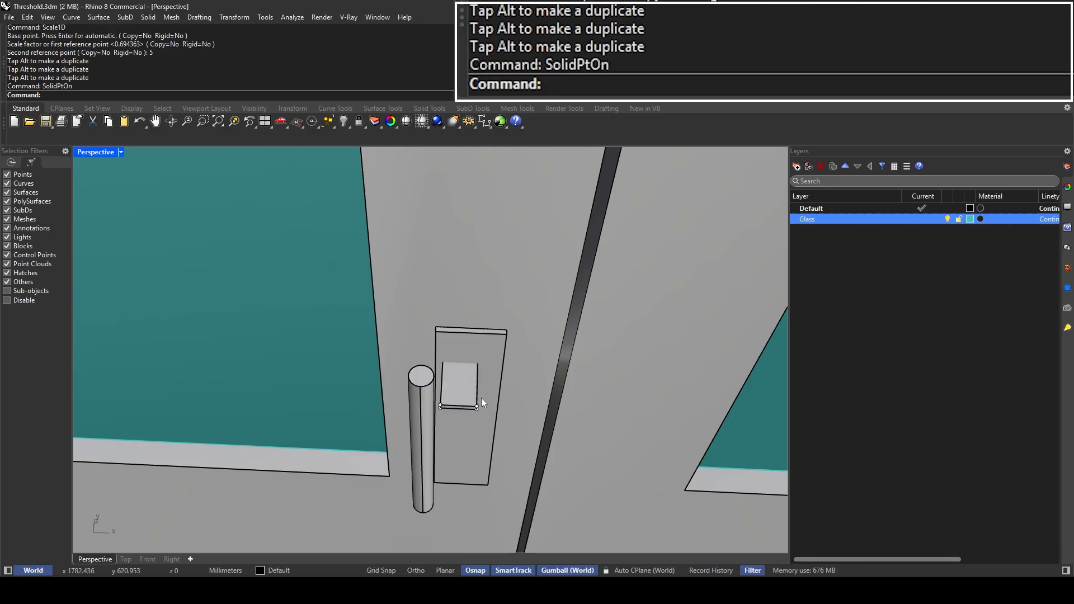
type("SelBrushPoints")
key("Return")
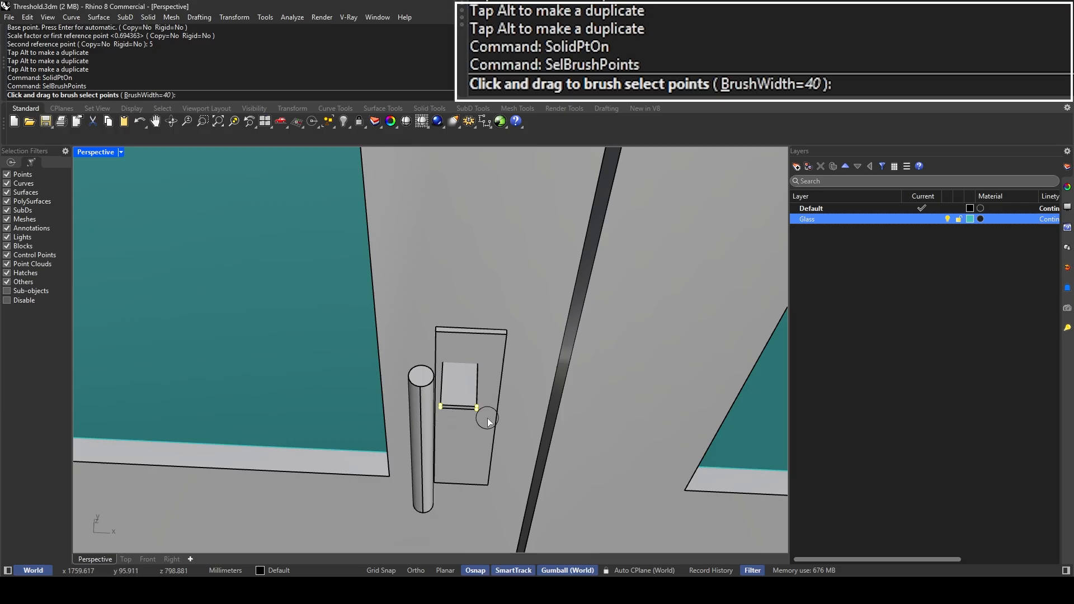
mouse_move(488, 418)
left_mouse_down()
mouse_move(487, 409)
mouse_move(426, 406)
mouse_move(474, 406)
mouse_move(452, 406)
left_mouse_up()
scroll(431, 410, "up", 4)
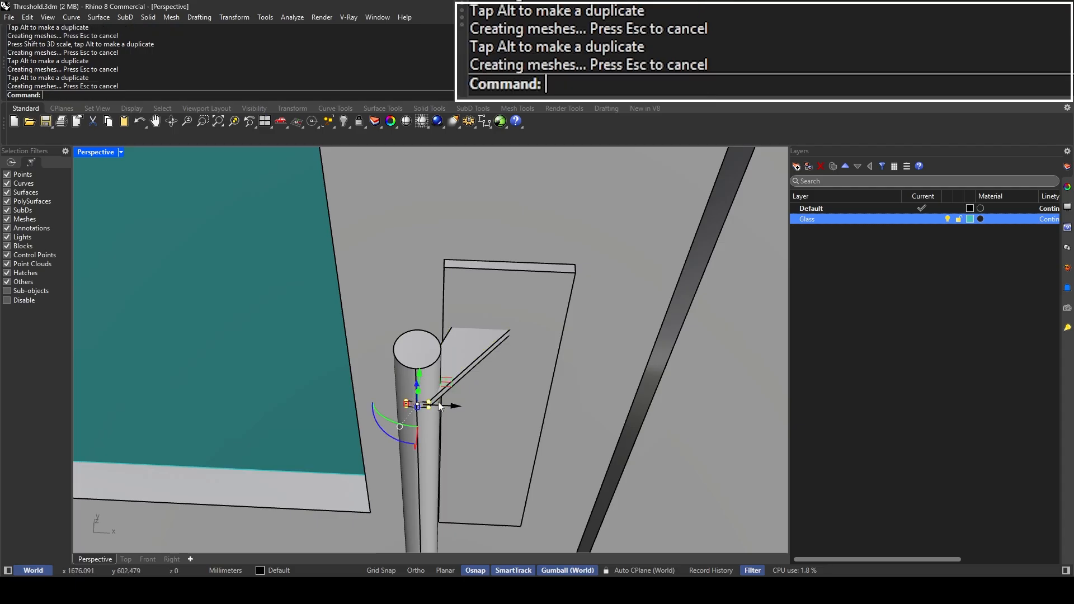
right_click_drag(441, 406, 361, 397)
left_click_drag(350, 407, 358, 396)
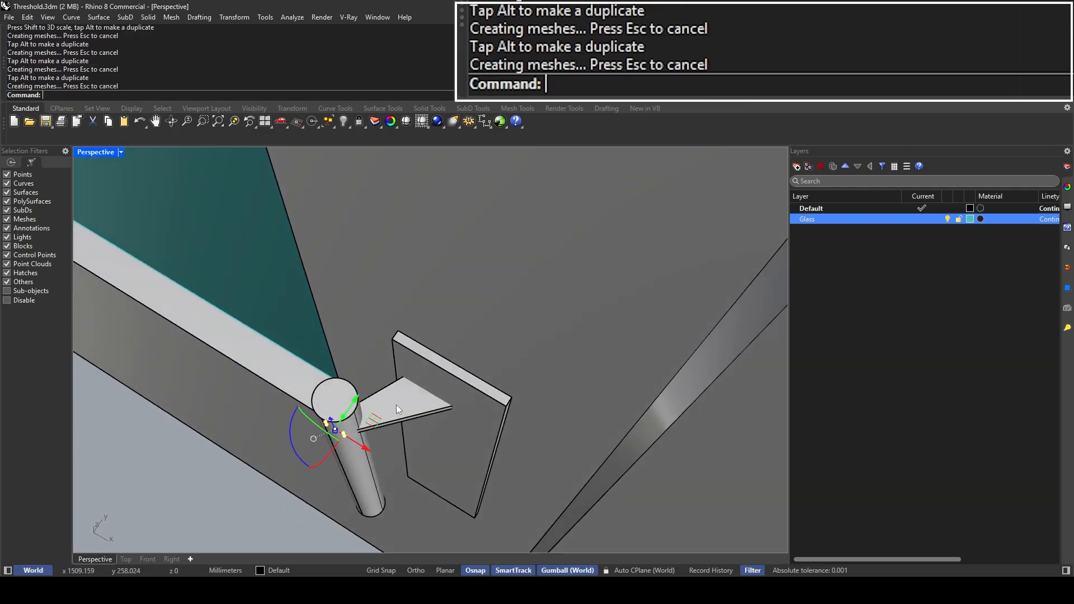
Step: Inspect how the tapered bracket connects the plate to the handle bar
right_click_drag(396, 404, 461, 294)
scroll(446, 386, "down", 5)
scroll(521, 346, "up", 3)
left_click(457, 340)
key("Escape")
scroll(446, 330, "down", 6)
scroll(432, 241, "up", 3)
left_click(438, 311)
scroll(455, 309, "down", 4)
key("Escape")
type("Box")
key("Return")
left_click(442, 266)
key("Escape")
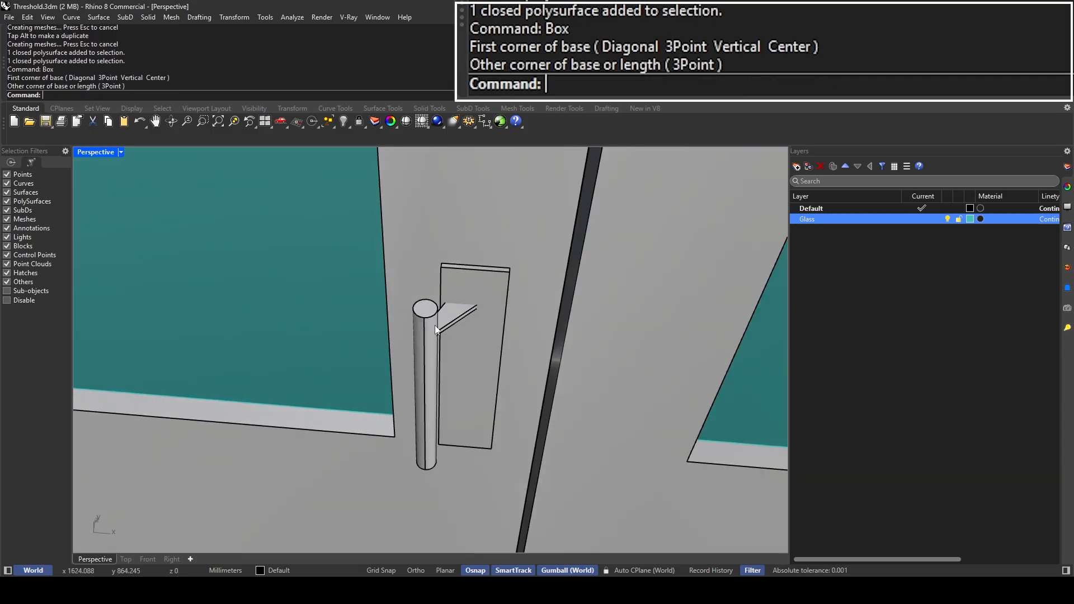
Step: Try to mirror the bracket in the Perspective view with an orthogonal mirror line from the midpoint of the plate's side edge
left_click(448, 323)
scroll(450, 316, "up", 3)
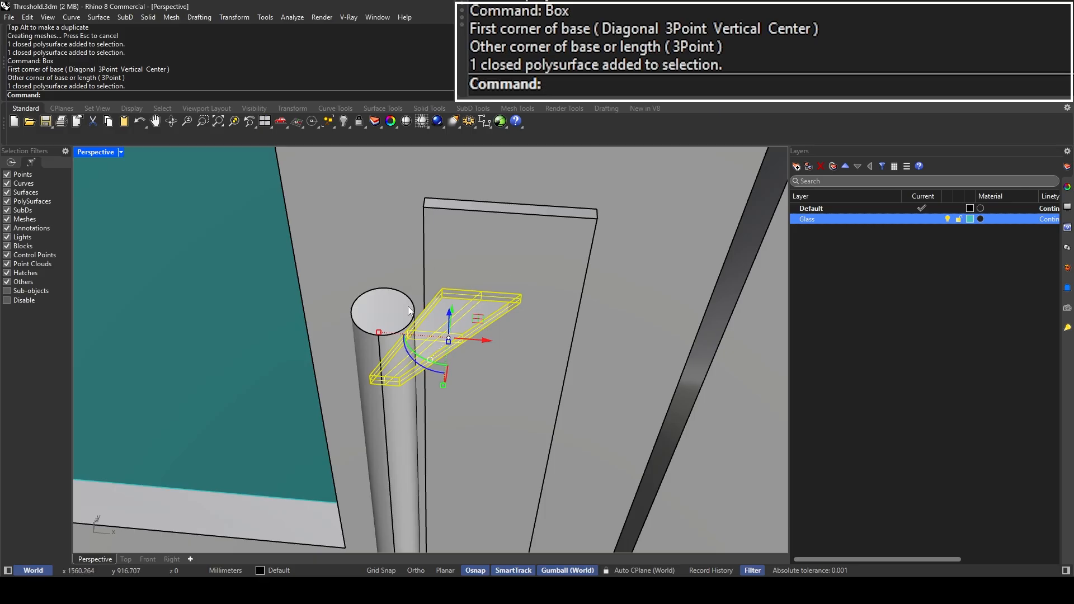
scroll(425, 291, "down", 6)
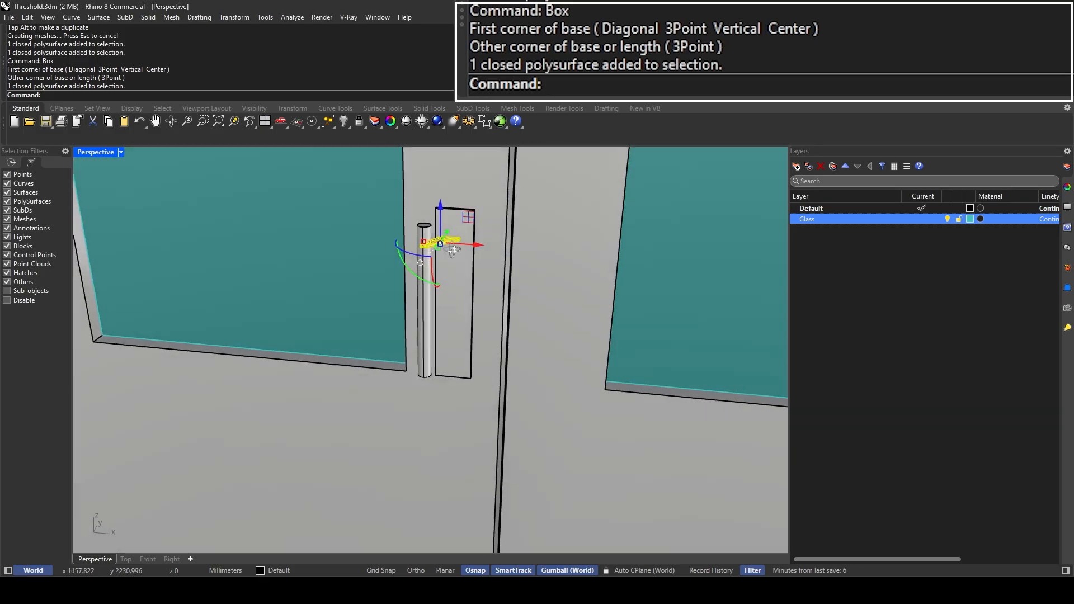
right_click_drag(451, 249, 470, 267)
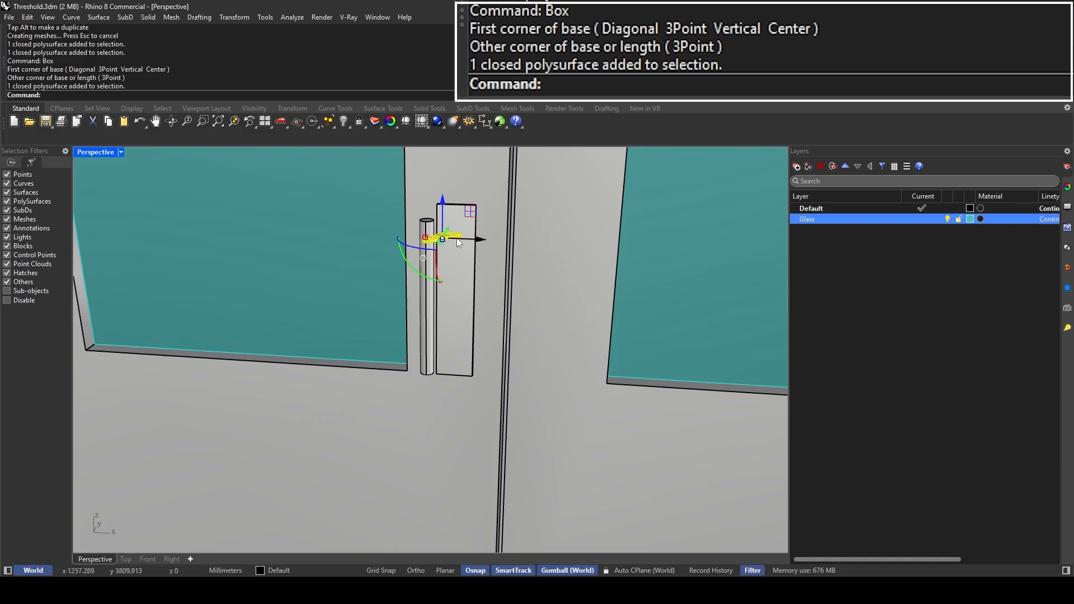
type("Mirror")
key("Return")
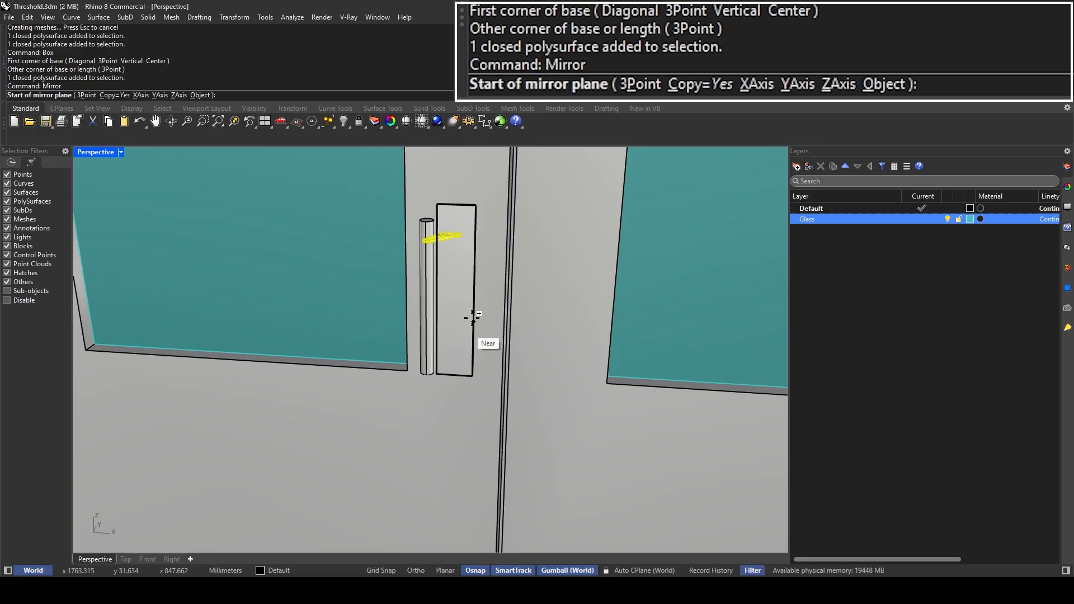
left_click(474, 293)
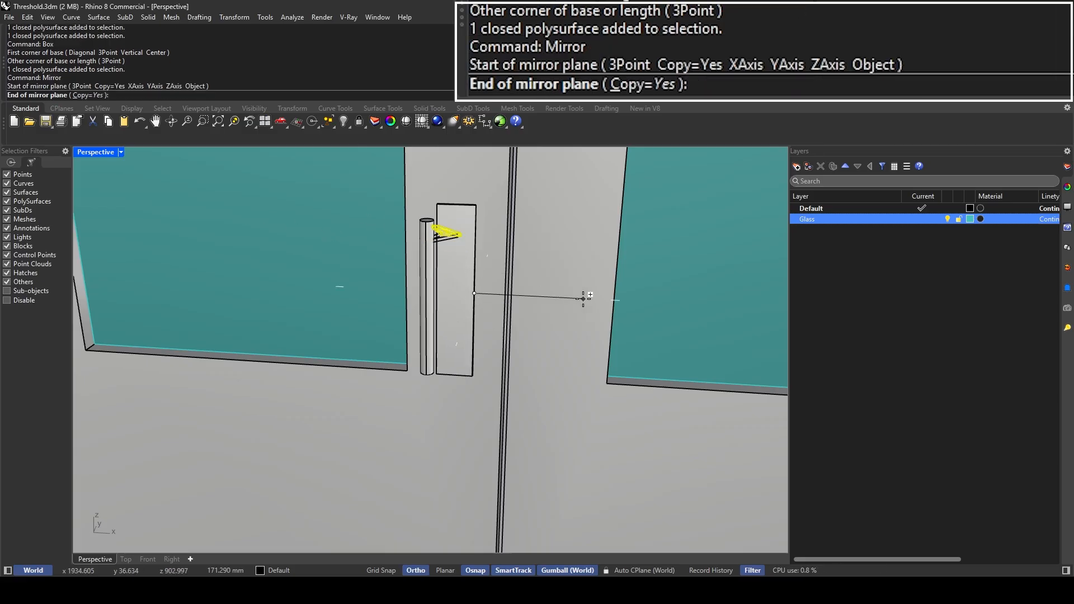
right_click_drag(582, 297, 513, 375)
key("F8")
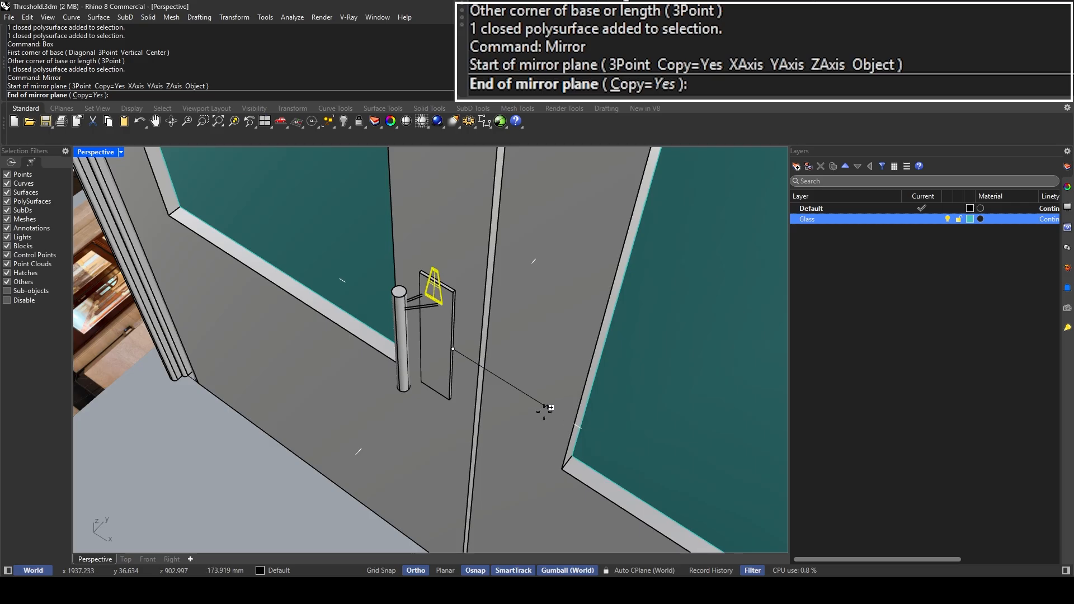
left_click(537, 405)
key("F8")
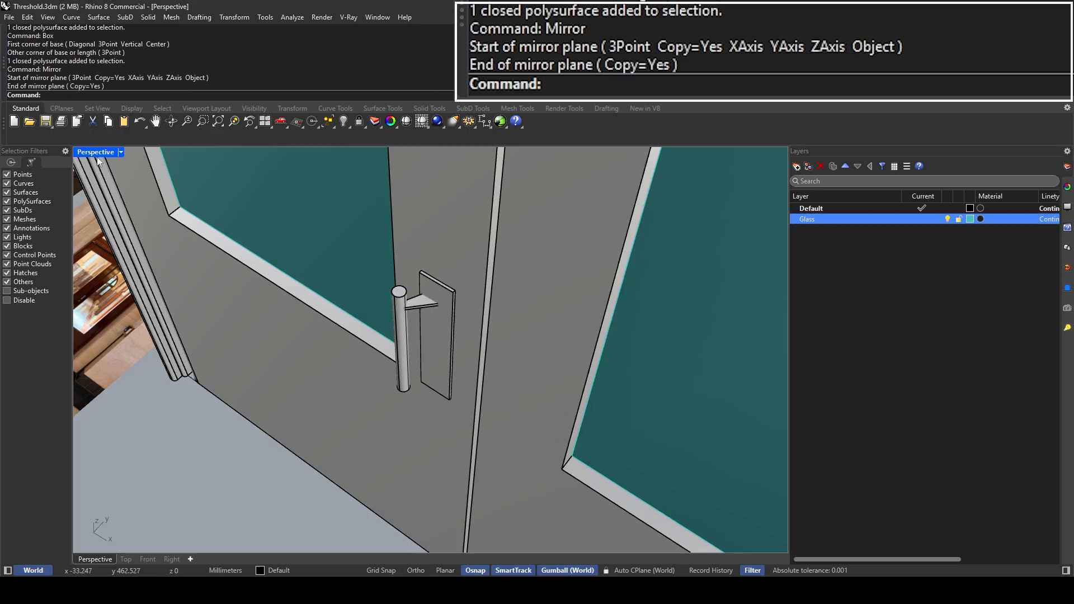
Step: Mirror the bracket in the Front view across a horizontal line at the plate's mid-height to add a lower bracket
double_click(96, 153)
scroll(219, 432, "down", 8)
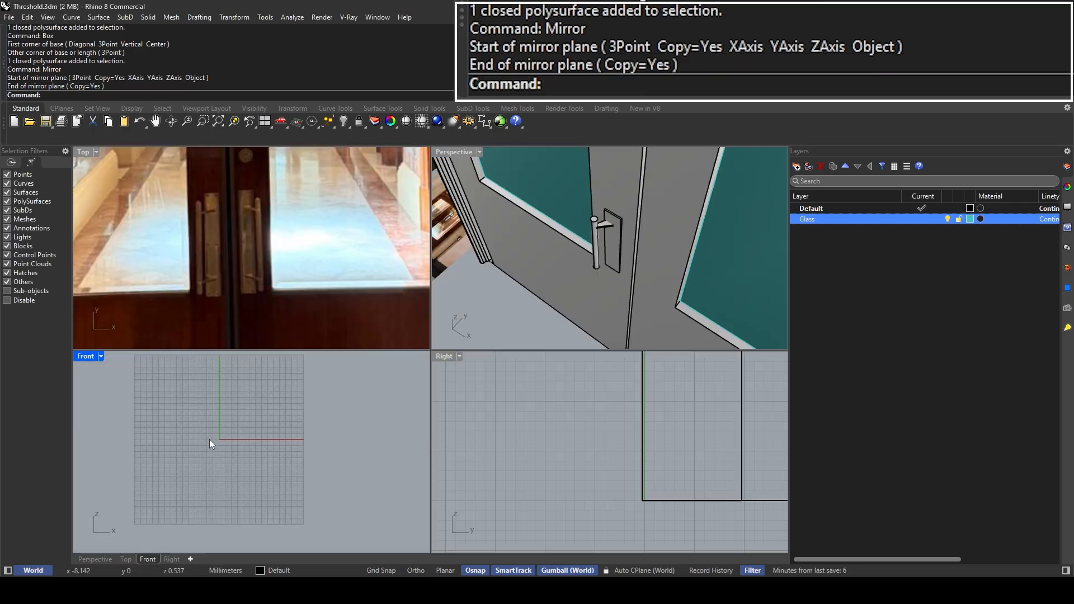
scroll(219, 423, "up", 8)
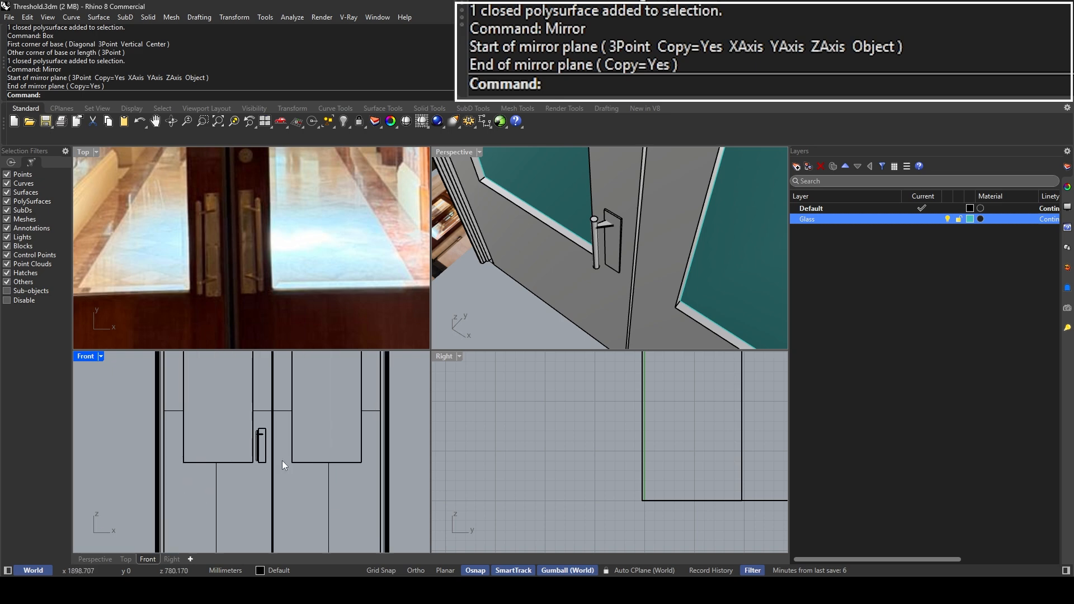
scroll(593, 217, "up", 3)
left_click(593, 219)
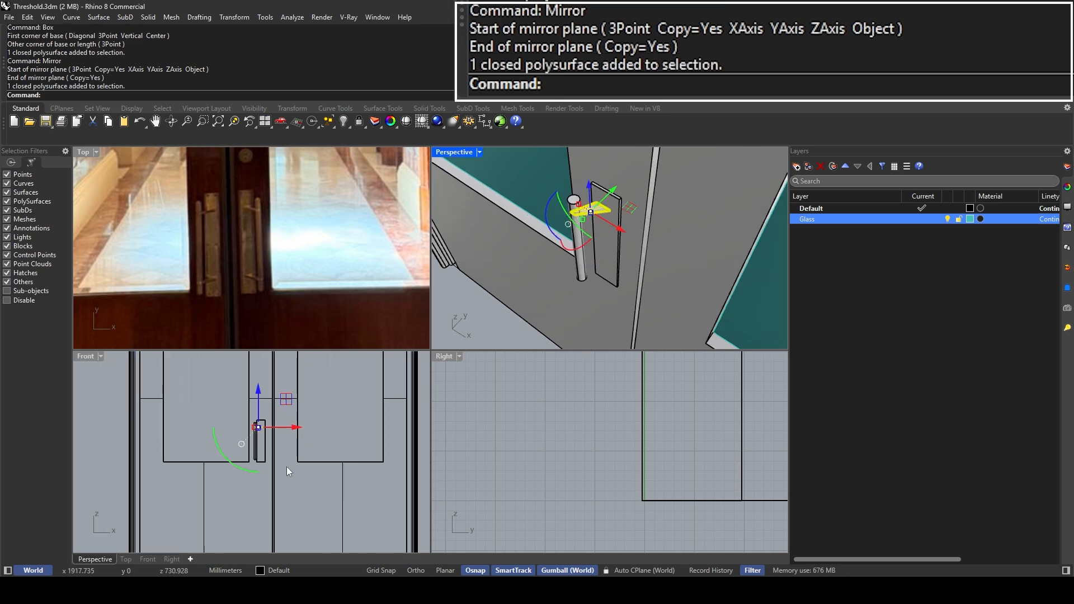
scroll(282, 447, "up", 5)
key("Return")
left_click(286, 444)
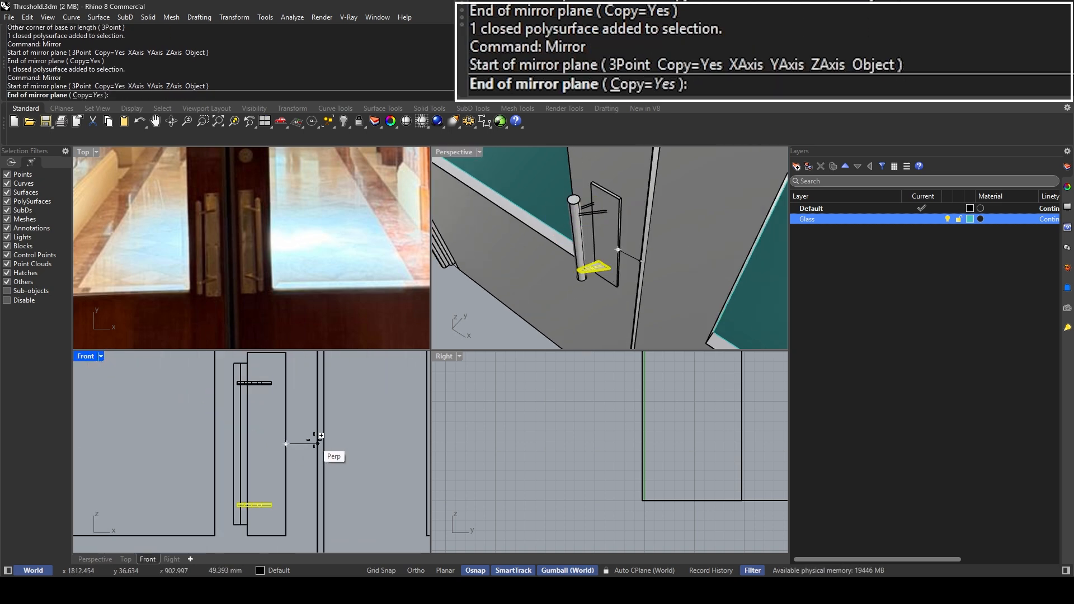
left_click(371, 444)
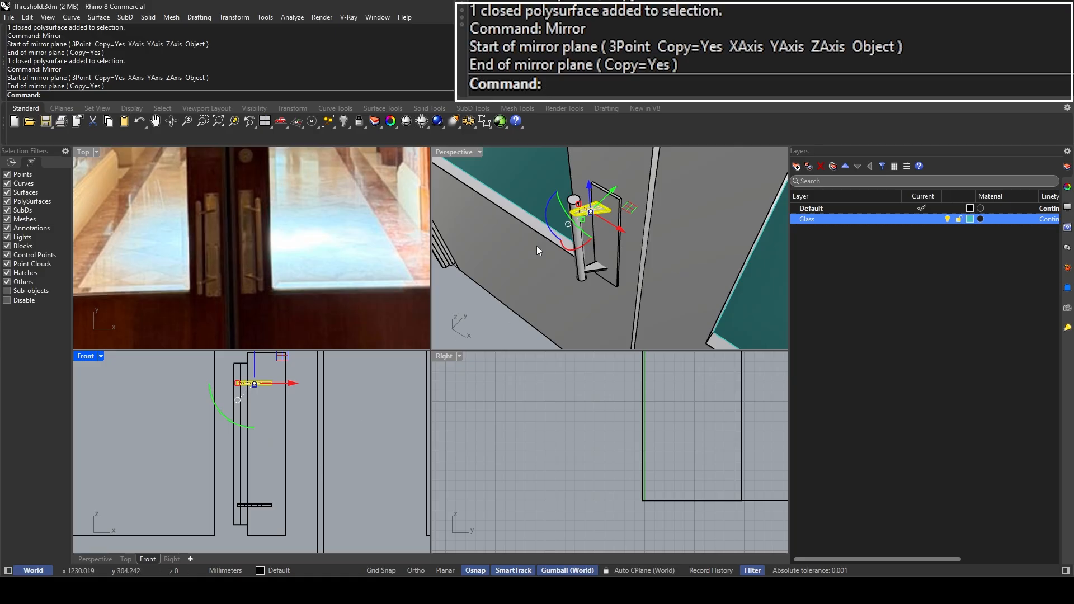
Step: Compare the modelled plate, bar and brackets with the pull handles and lock plate in the reference photo
double_click(450, 151)
right_click_drag(451, 150, 412, 320)
scroll(412, 322, "up", 2)
left_click(398, 316)
scroll(371, 304, "up", 2)
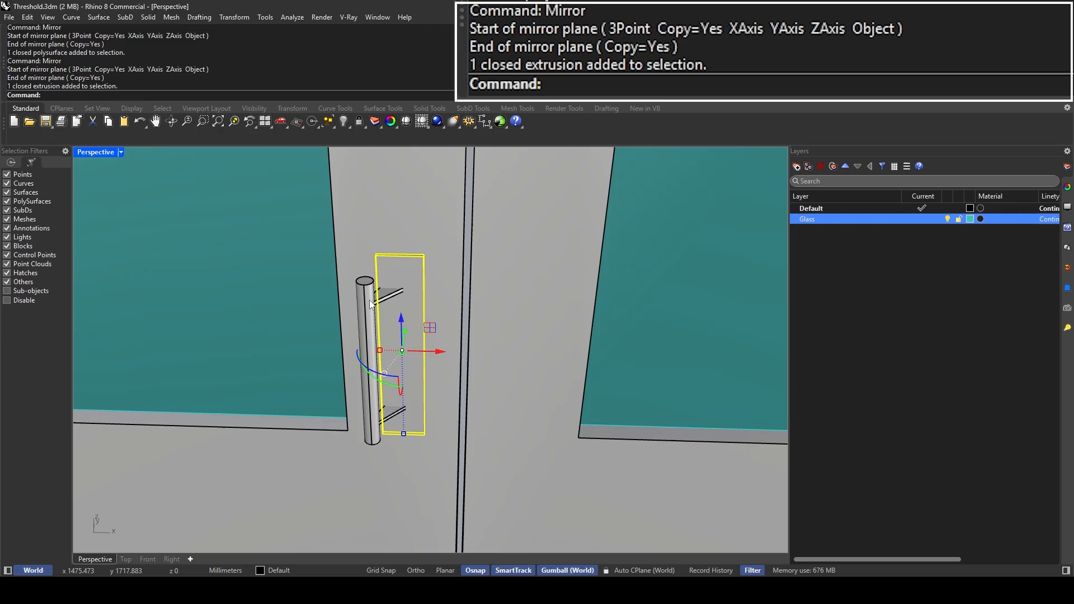
double_click(88, 154)
scroll(216, 203, "up", 3)
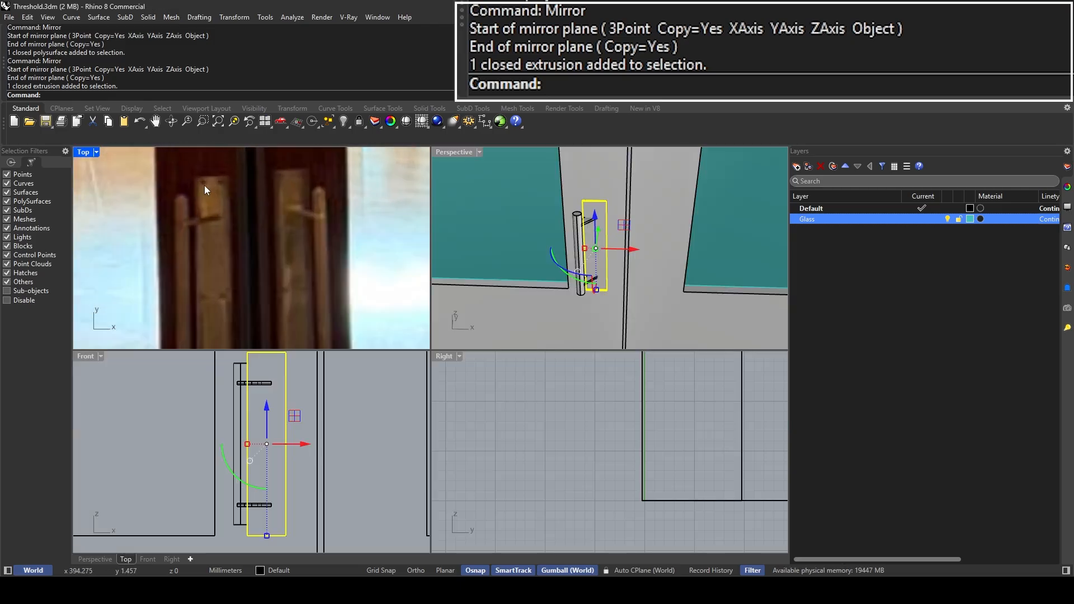
scroll(192, 192, "up", 2)
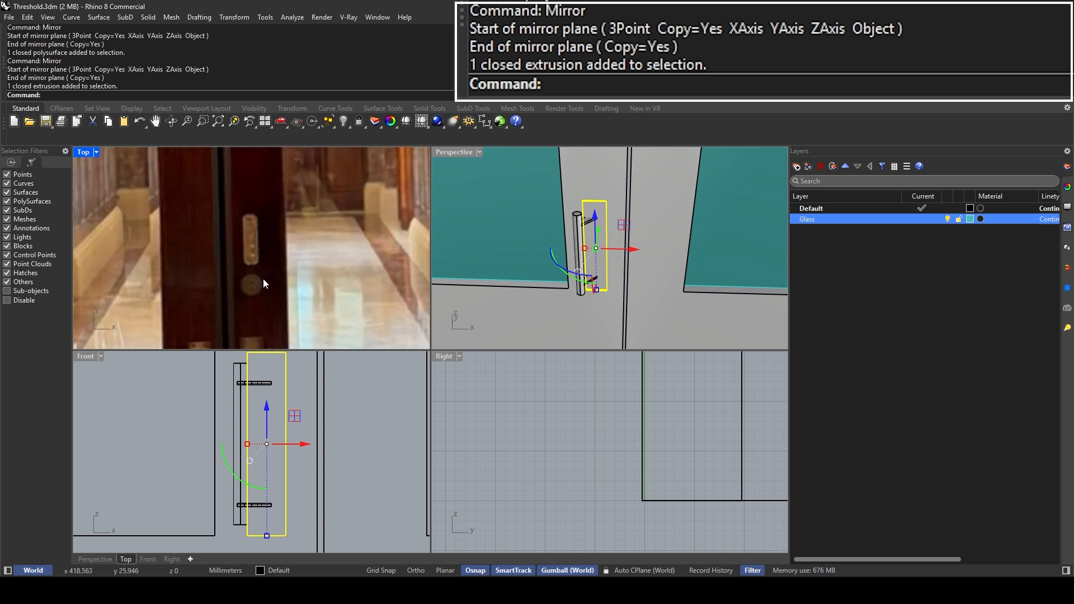
scroll(593, 223, "up", 5)
left_click(603, 230, "shift")
right_click_drag(603, 230, 572, 297)
left_click(571, 261, "shift")
left_click(579, 286, "shift")
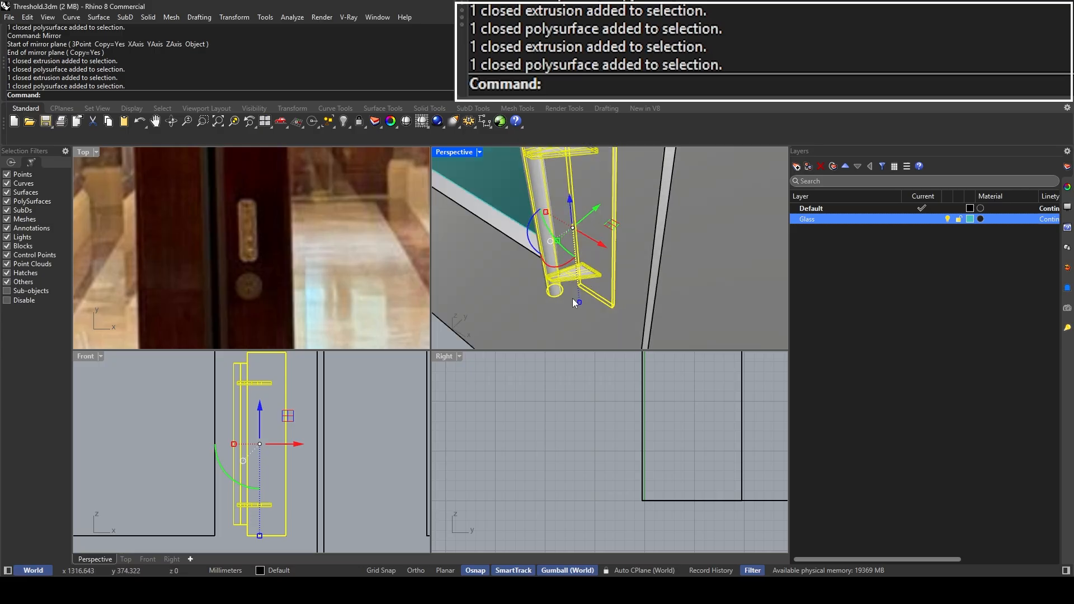
double_click(454, 152)
right_click_drag(417, 267, 435, 331)
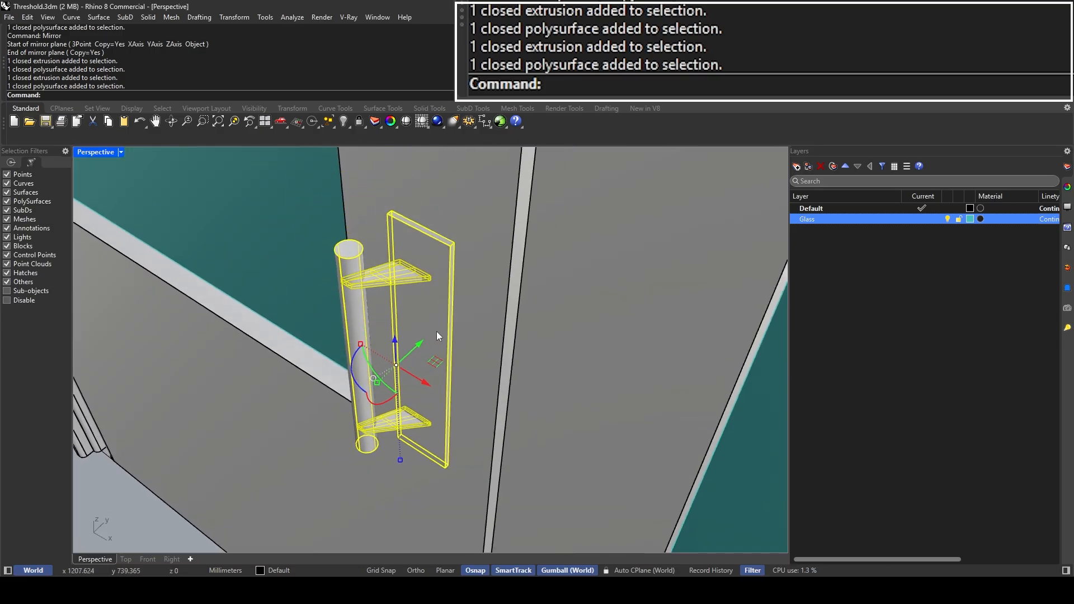
type("BooleanDifference")
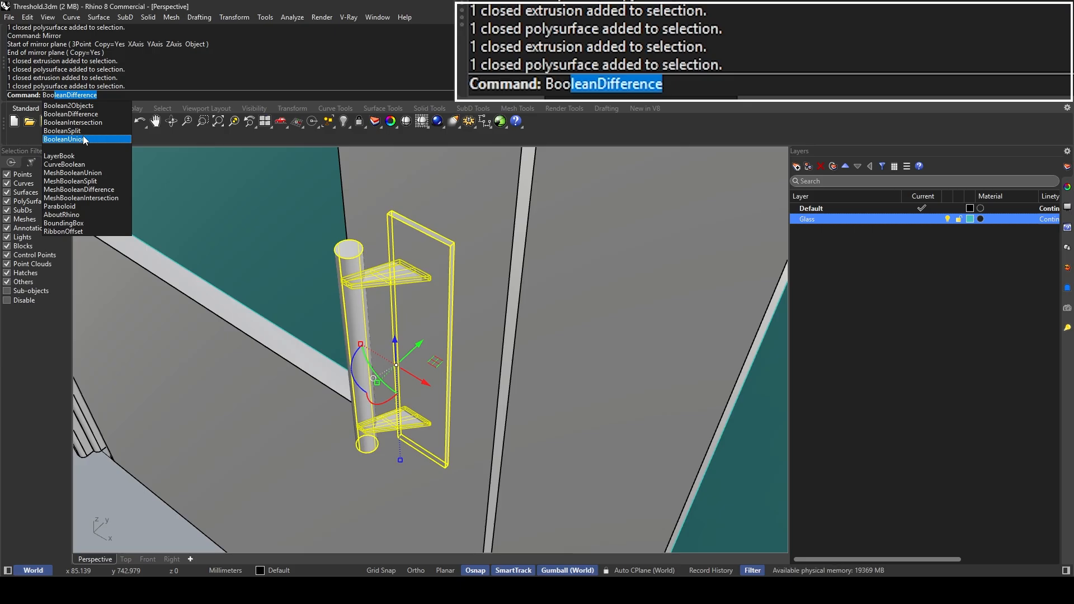
key("Escape")
right_click_drag(421, 259, 452, 255)
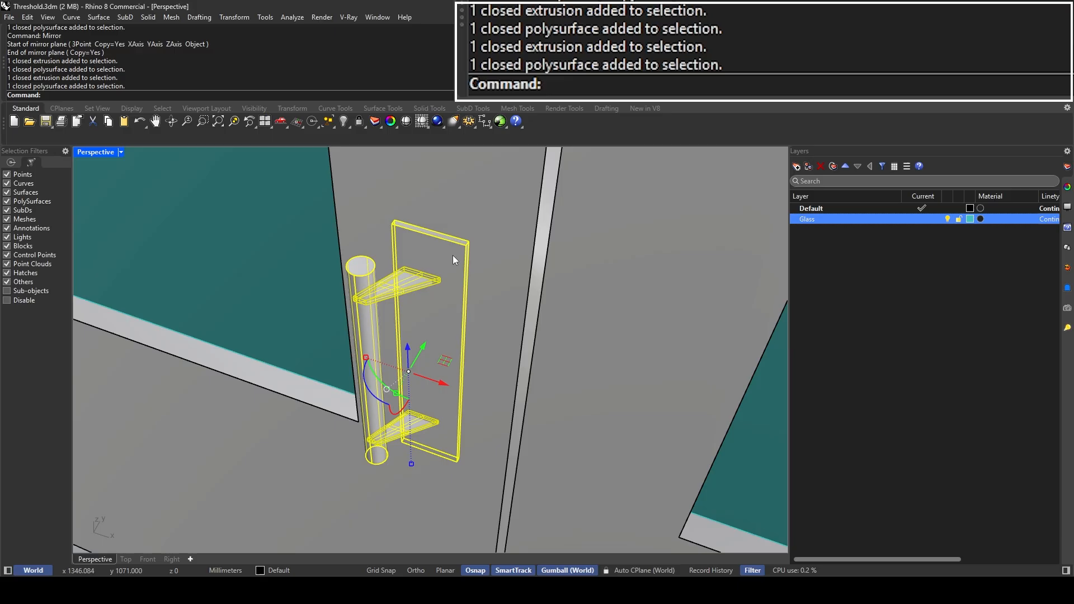
double_click(85, 152)
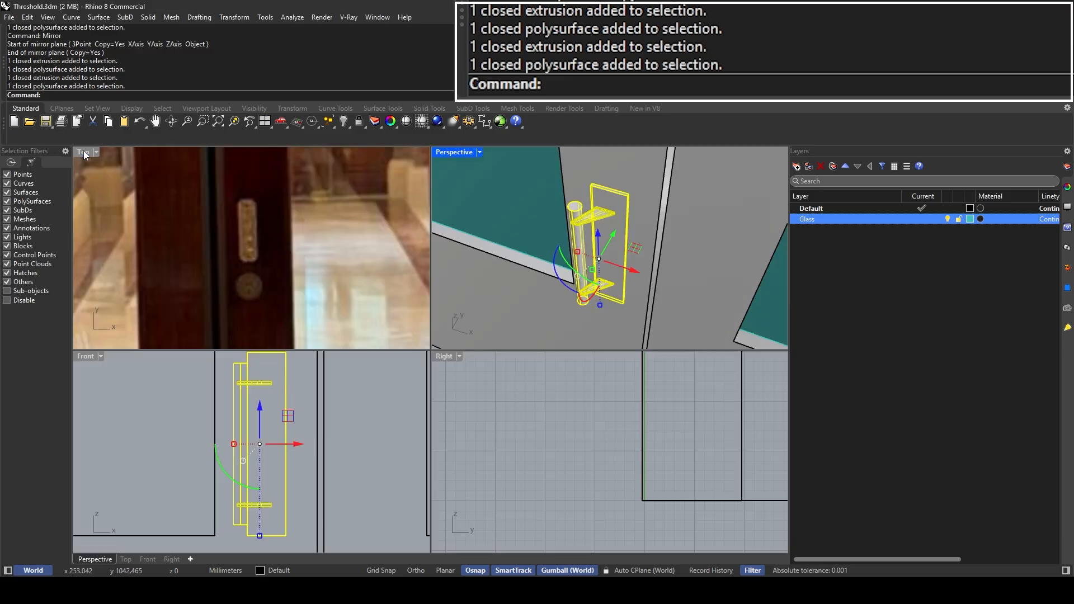
double_click(444, 153)
scroll(422, 218, "down", 3)
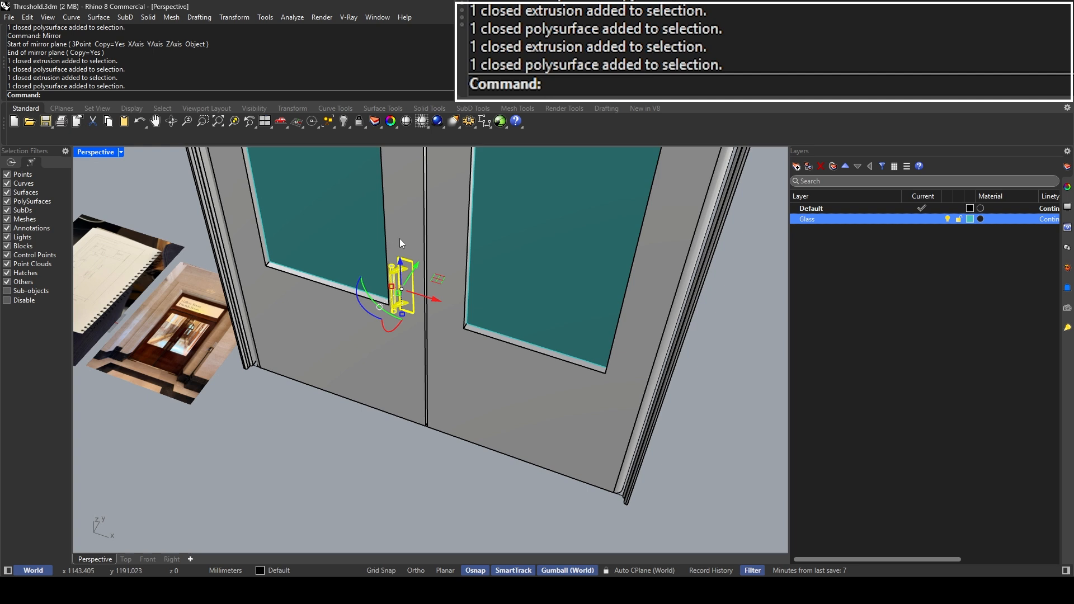
type("Isolate")
key("Escape")
Step: Highlight the bar, both brackets and the plate together and review the handle assembly from several angles
scroll(407, 287, "up", 5)
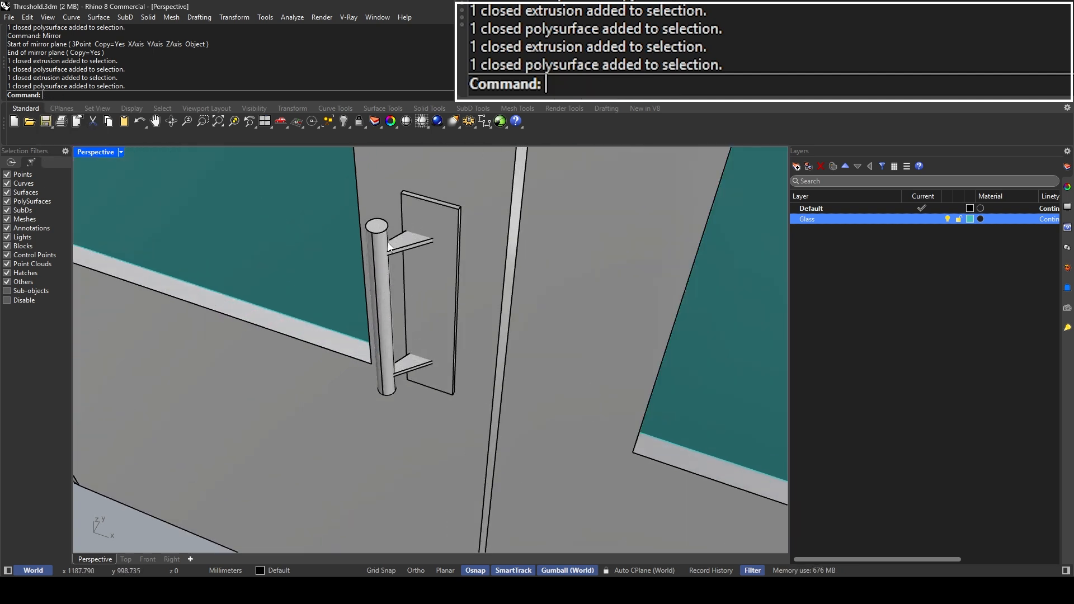
left_click(386, 268)
left_click(413, 239, "shift")
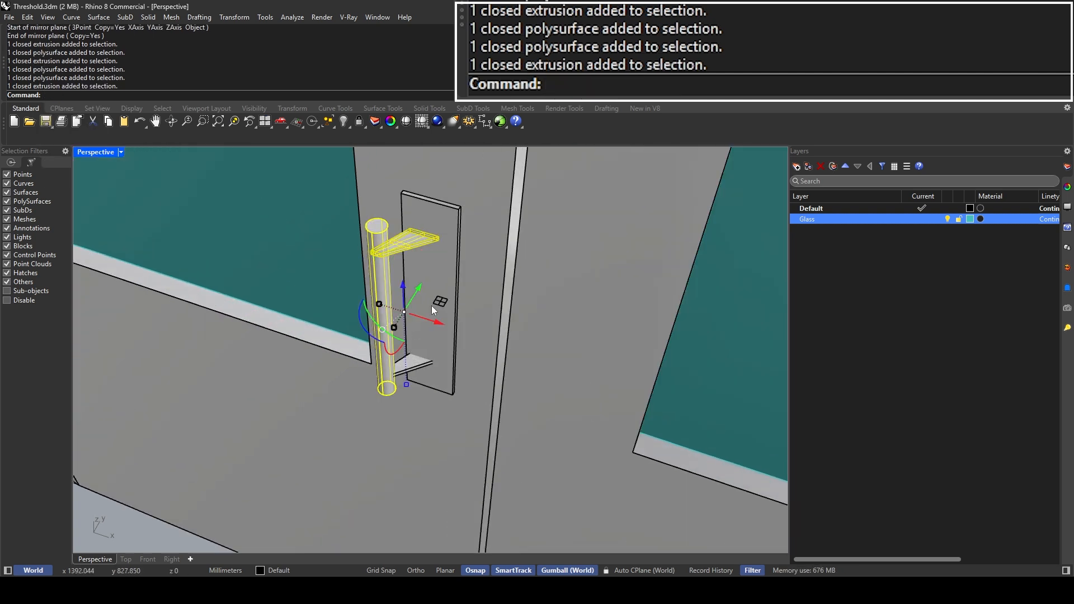
left_click(424, 363, "shift")
left_click(455, 282, "shift")
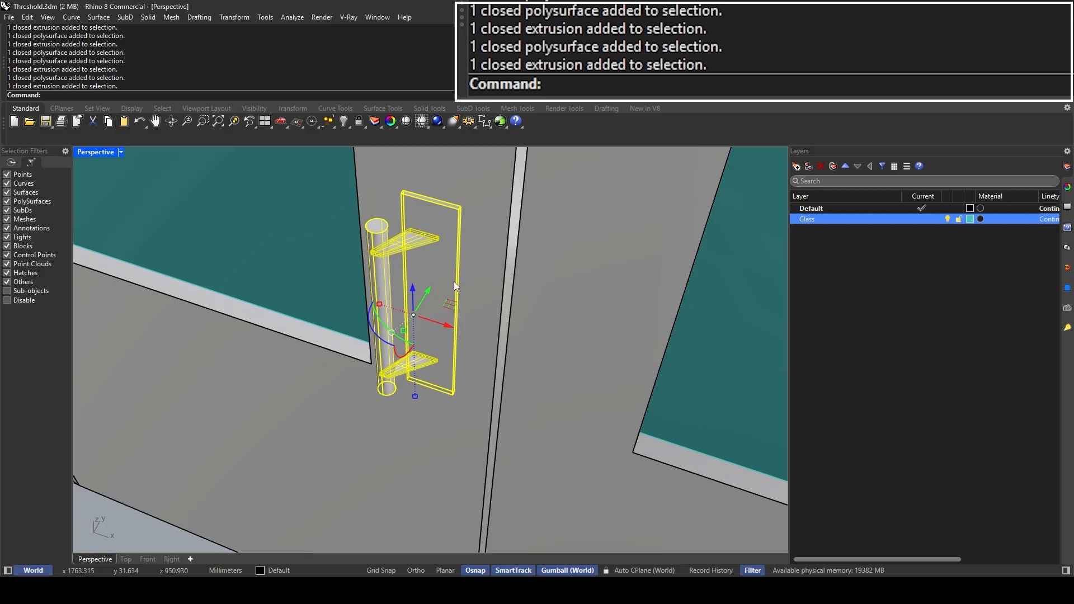
right_click_drag(437, 280, 395, 283)
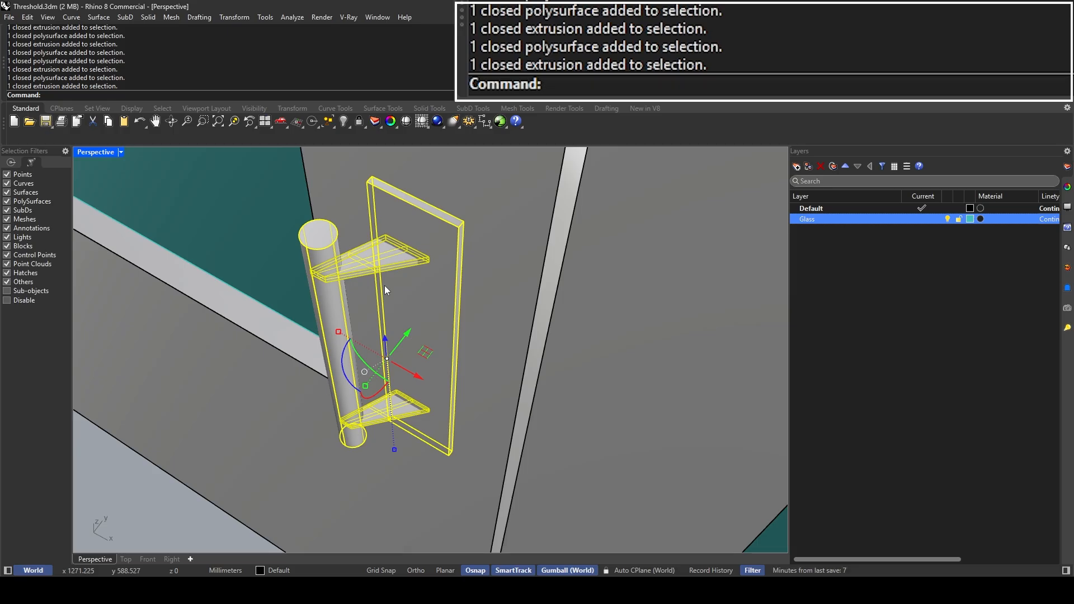
right_click_drag(384, 285, 435, 270)
key("Escape")
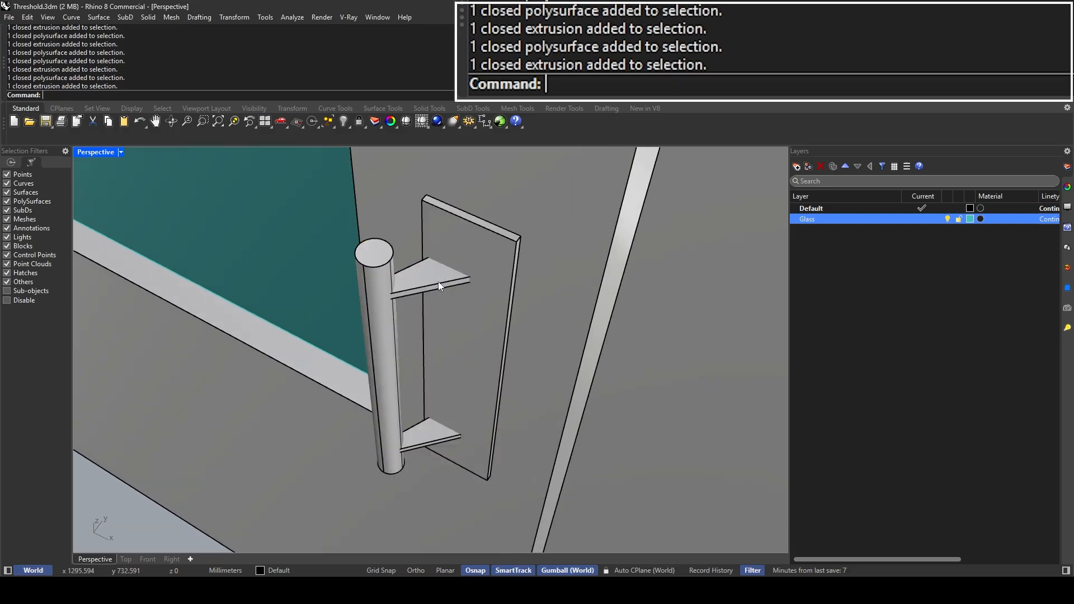
Step: Examine how the upper bracket intersects the cylindrical bar and meets the plate, checking each solid's extent
scroll(384, 271, "up", 5)
scroll(355, 311, "up", 3)
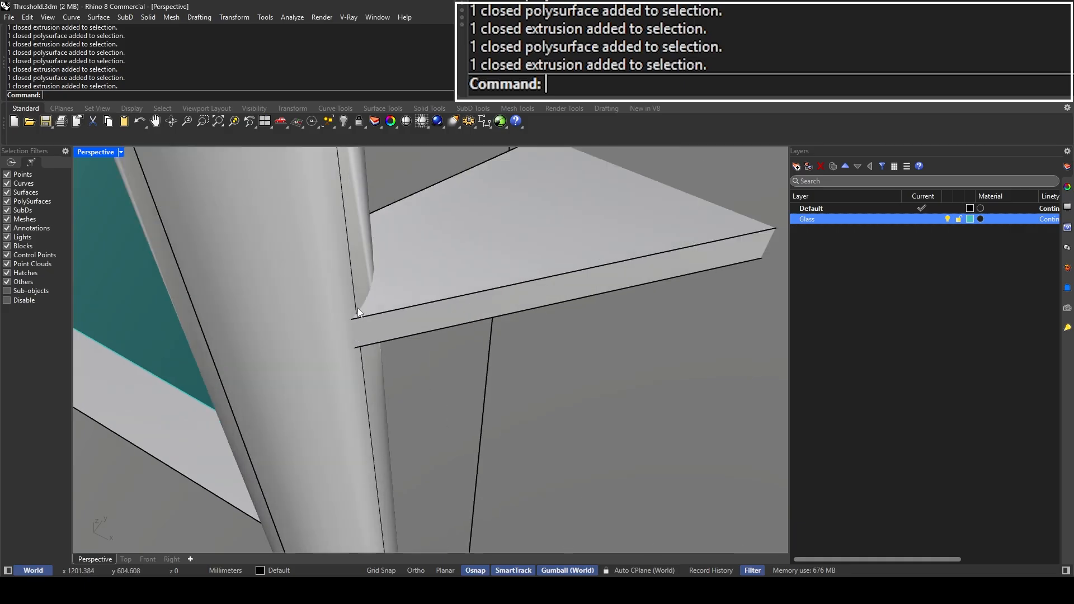
scroll(338, 327, "down", 3)
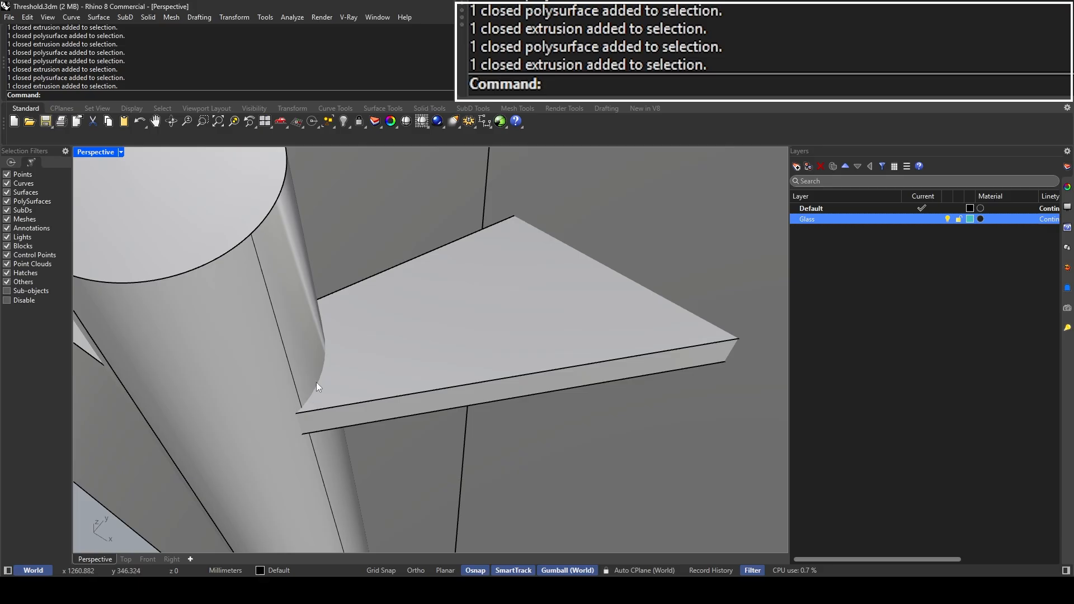
left_click(358, 361)
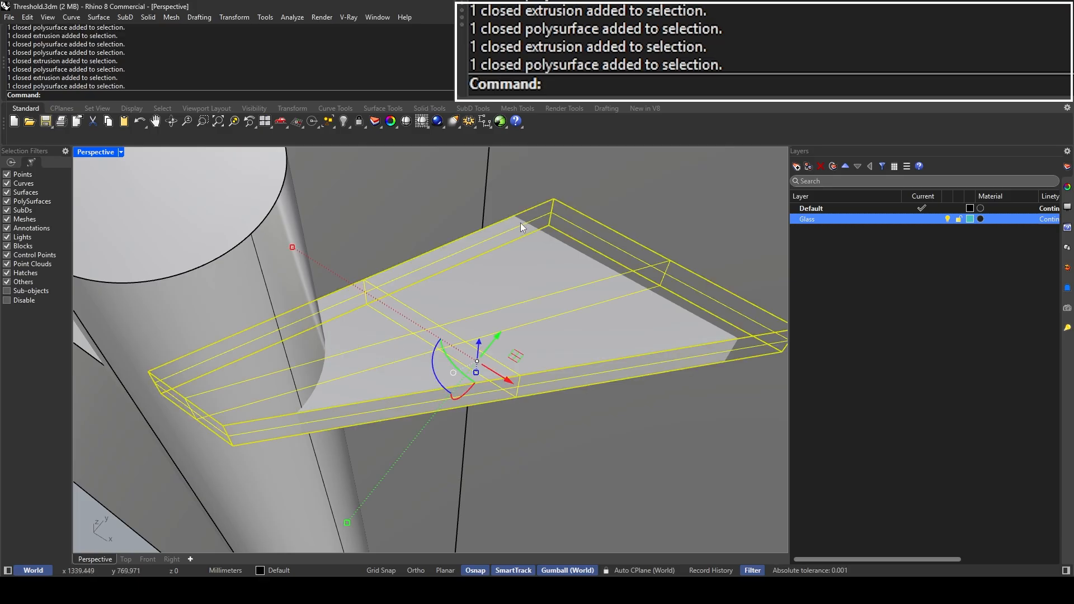
scroll(520, 223, "down", 2)
left_click(287, 256)
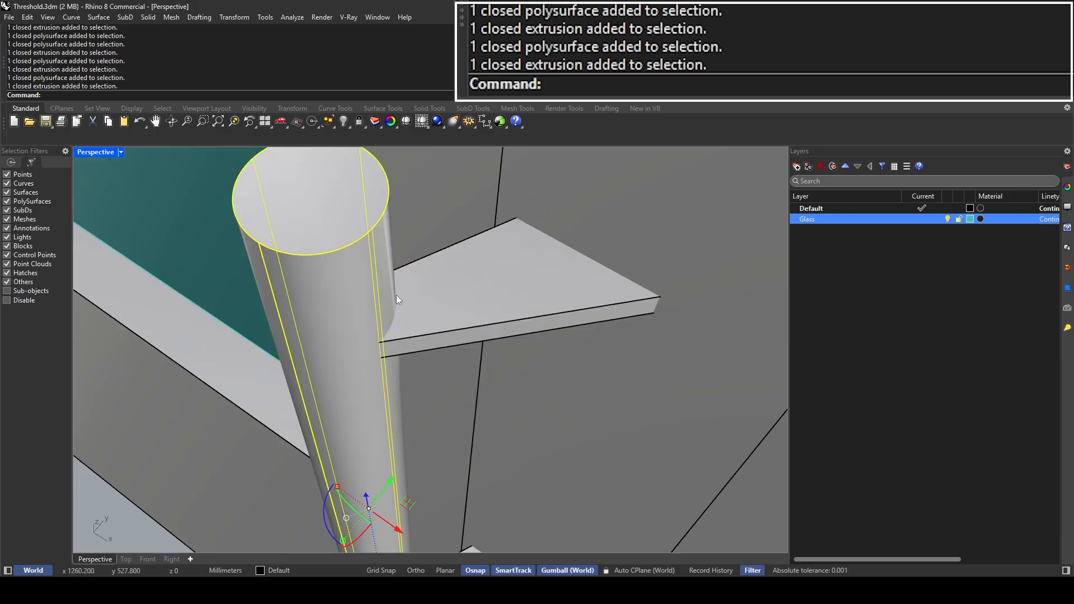
scroll(394, 289, "up", 3)
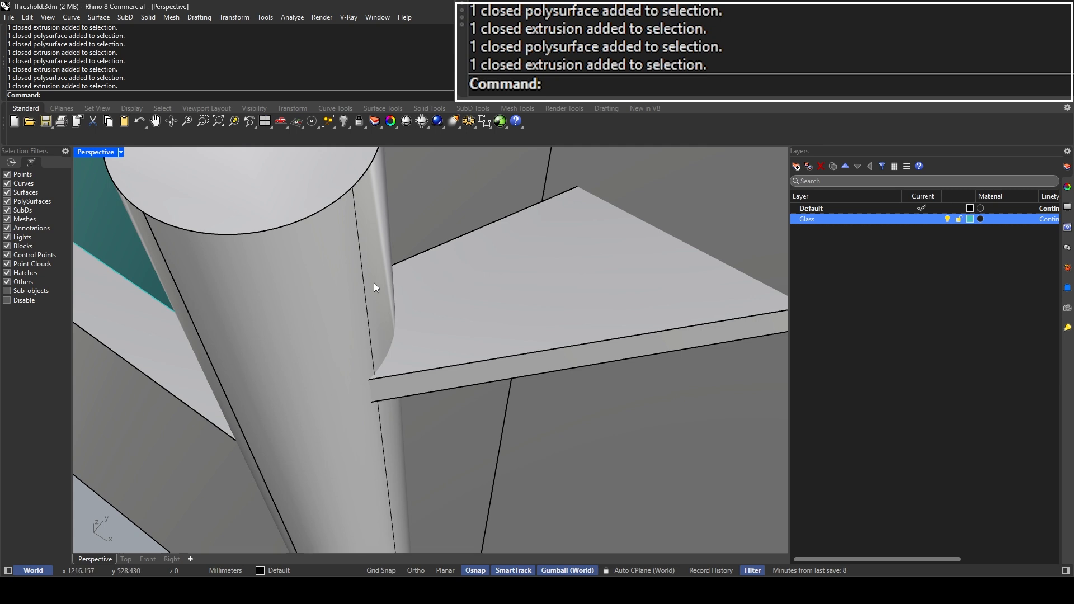
scroll(558, 309, "down", 4)
scroll(391, 287, "up", 5)
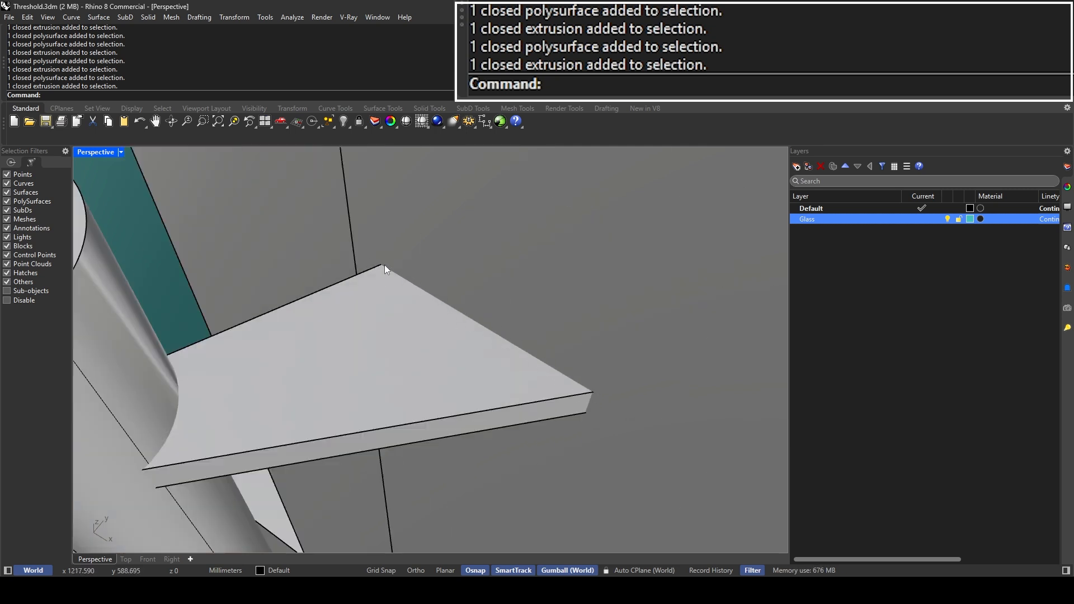
scroll(475, 301, "down", 6)
Step: Create a Make2D line drawing of the plate, bar and both brackets from the Perspective view with tangent edges
left_click(452, 317)
left_click(441, 352, "shift")
left_click(389, 382, "shift")
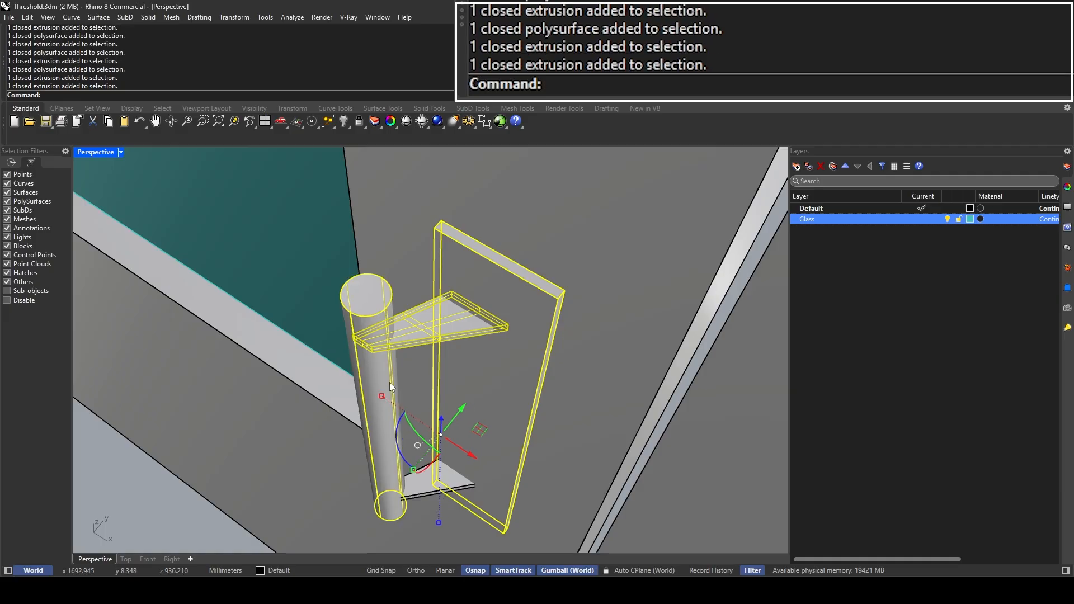
left_click(468, 483, "shift")
scroll(476, 405, "up", 2)
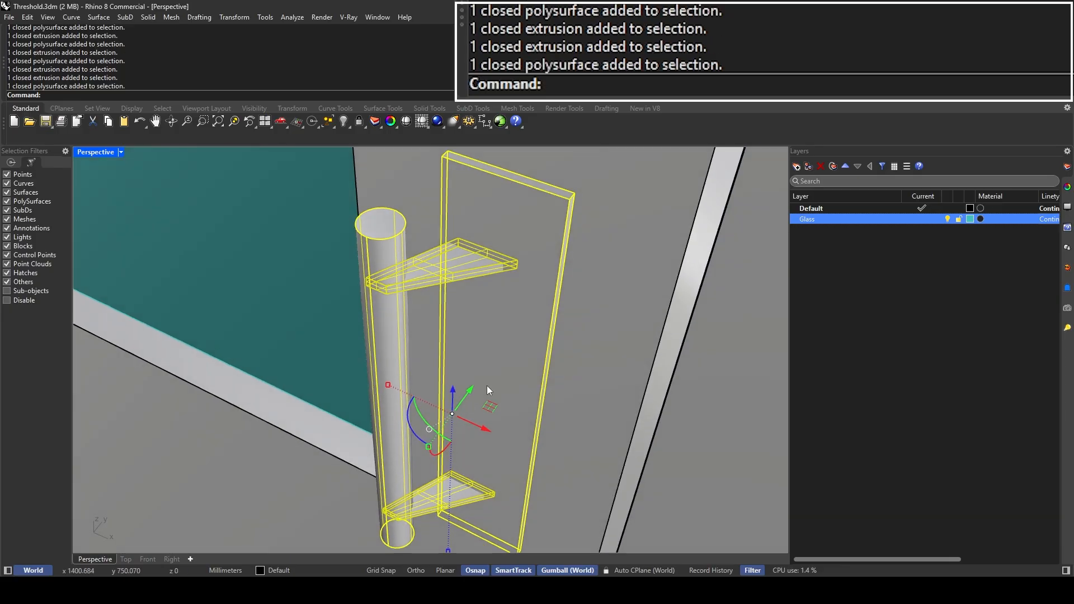
scroll(486, 369, "down", 2)
type("Make2D")
key("Return")
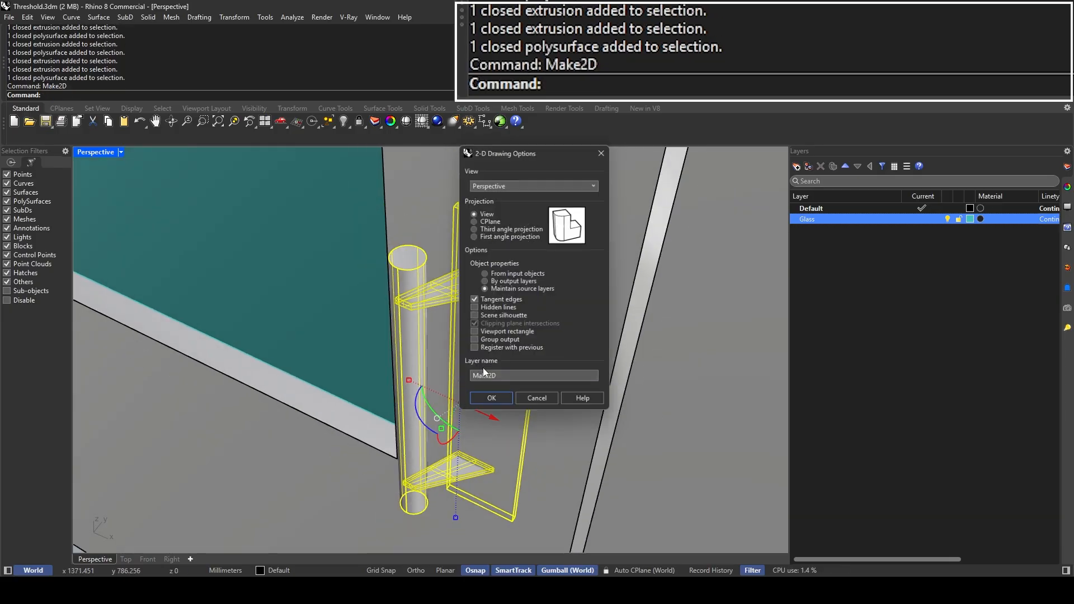
key("Return")
Step: Move the 2D handle drawing in the Top view clear of the reference photo and above the door plan
double_click(89, 151)
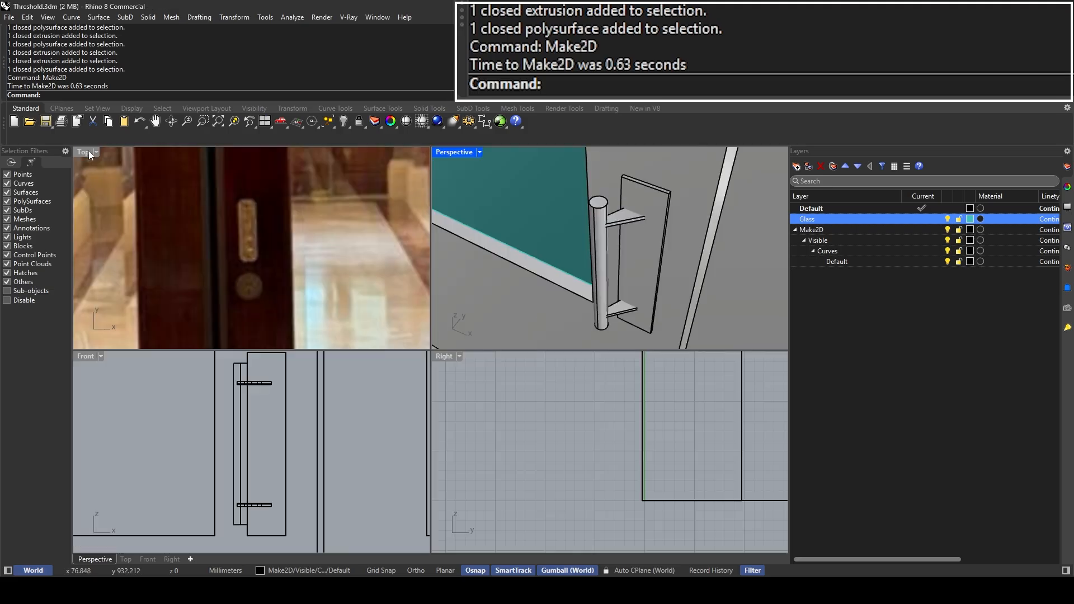
double_click(88, 151)
scroll(323, 276, "down", 8)
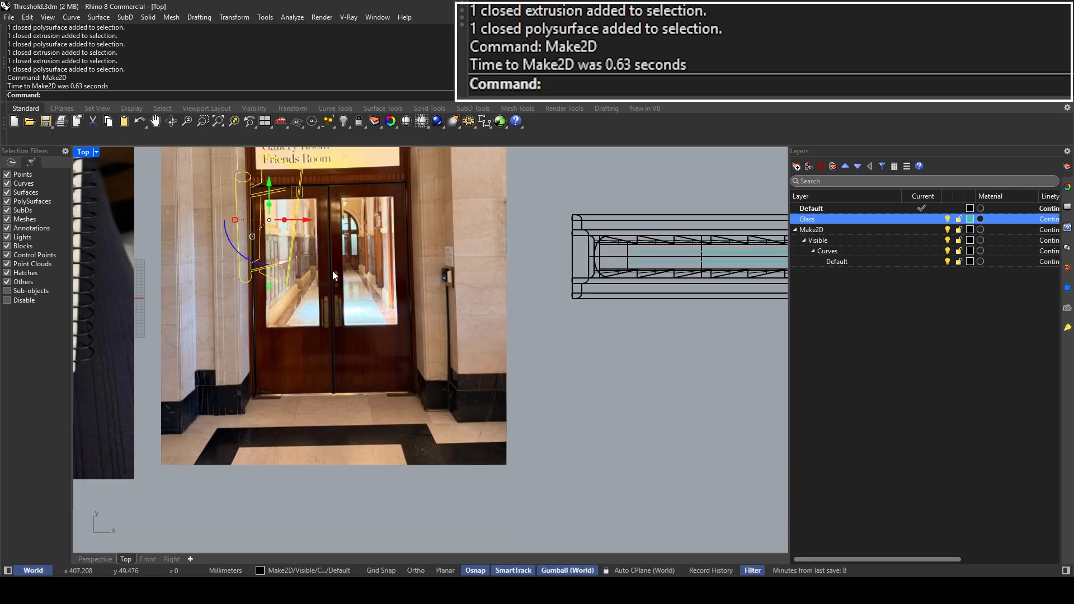
left_click_drag(356, 254, 471, 253)
left_click_drag(429, 220, 431, 190)
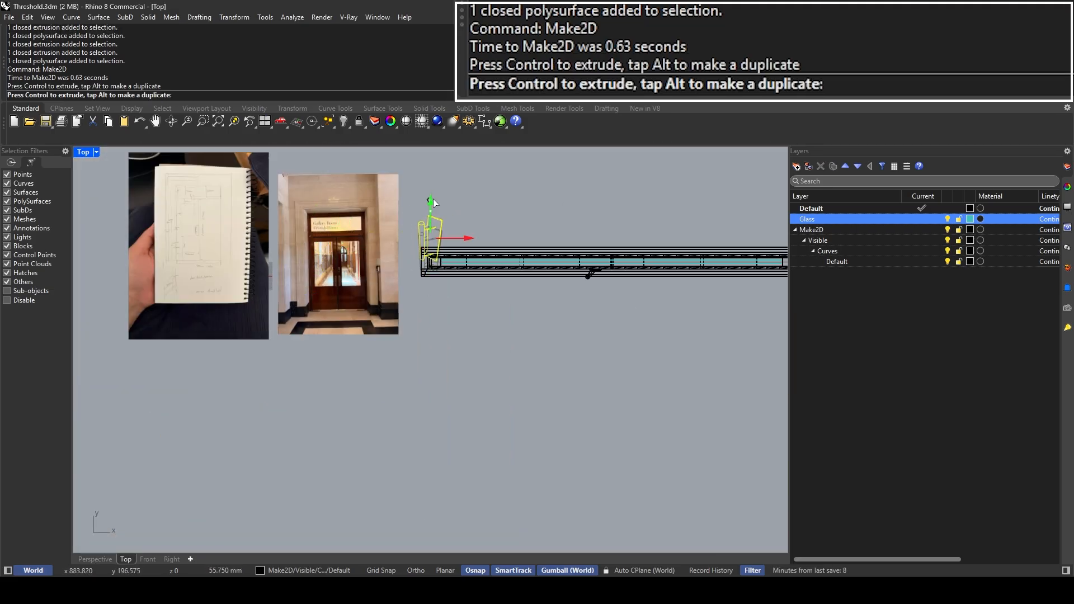
scroll(431, 193, "up", 5)
scroll(411, 246, "up", 8)
key("Escape")
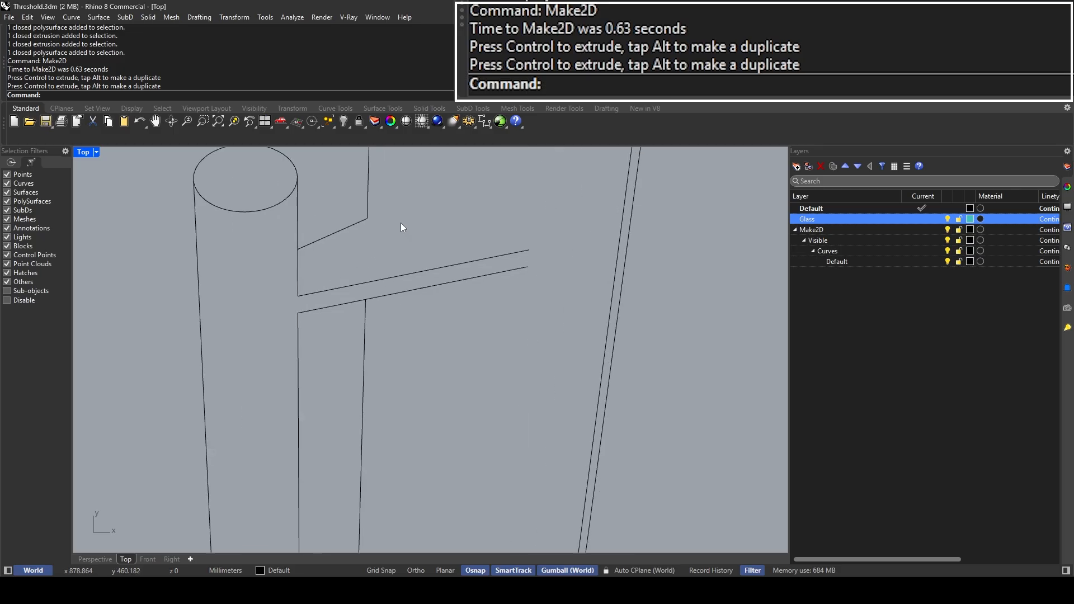
key("Return")
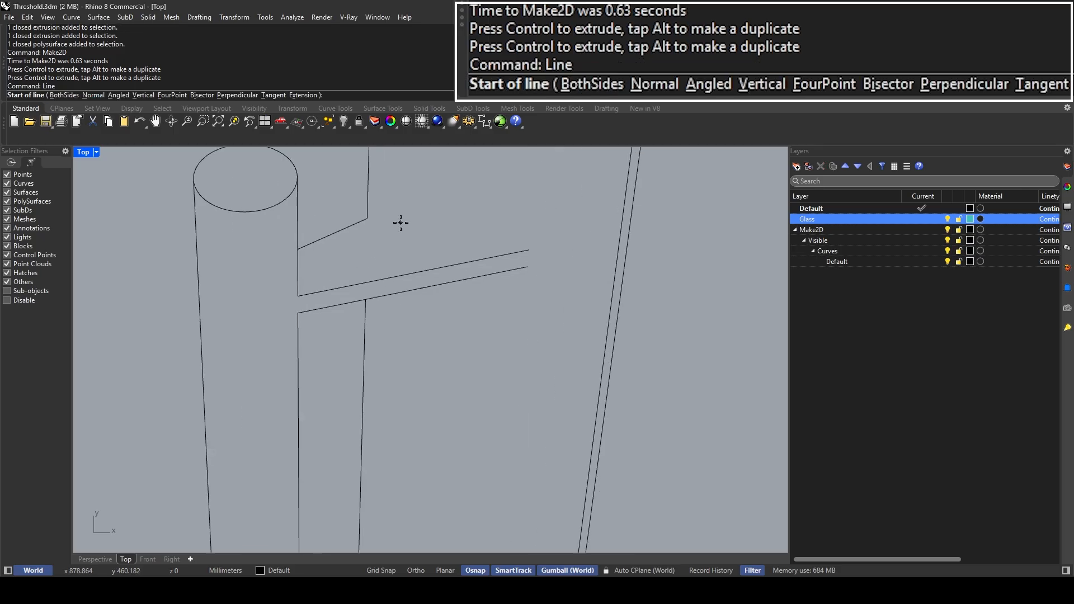
left_click(367, 218)
key("Escape")
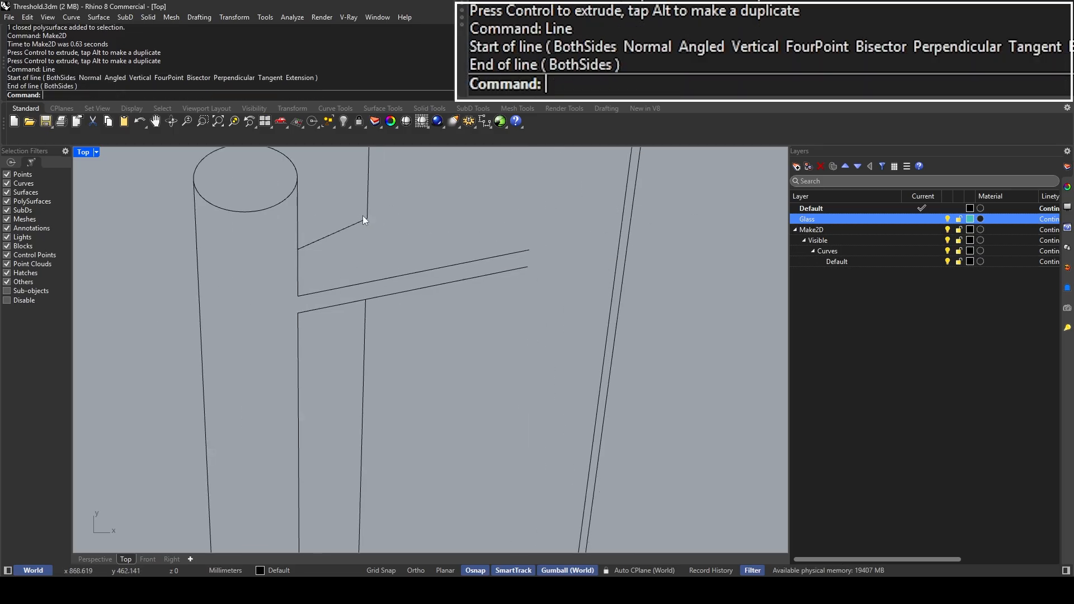
Step: Close the lower bracket's outline in the 2D drawing with a line along its plate-side edge and a short corner line
scroll(406, 217, "down", 6)
right_click_drag(394, 355, 404, 289)
scroll(398, 424, "up", 6)
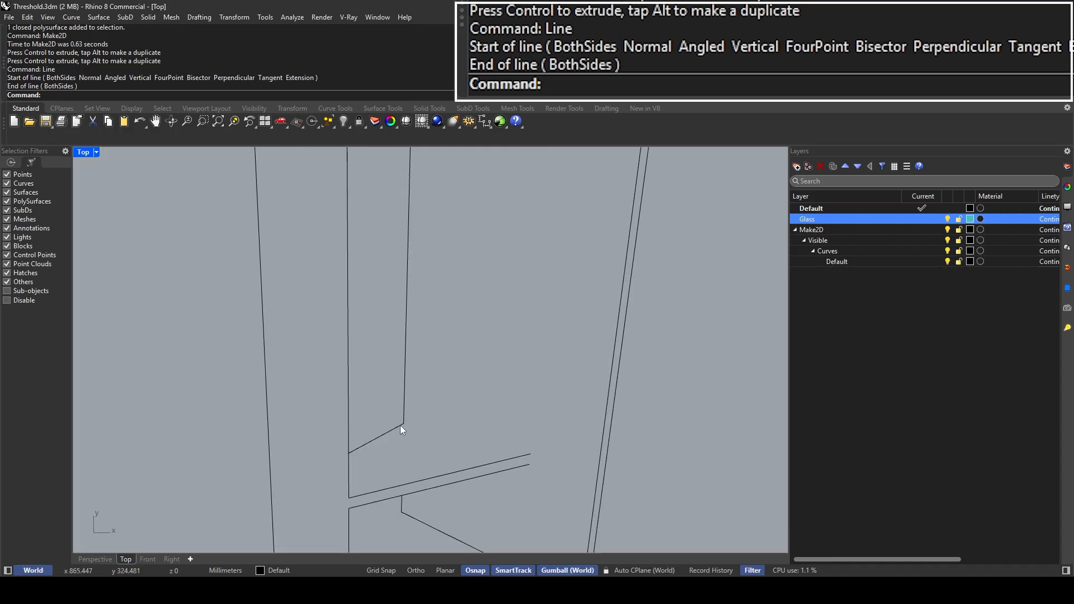
key("Return")
left_click(404, 424)
left_click(530, 454)
key("Return")
scroll(532, 456, "up", 2)
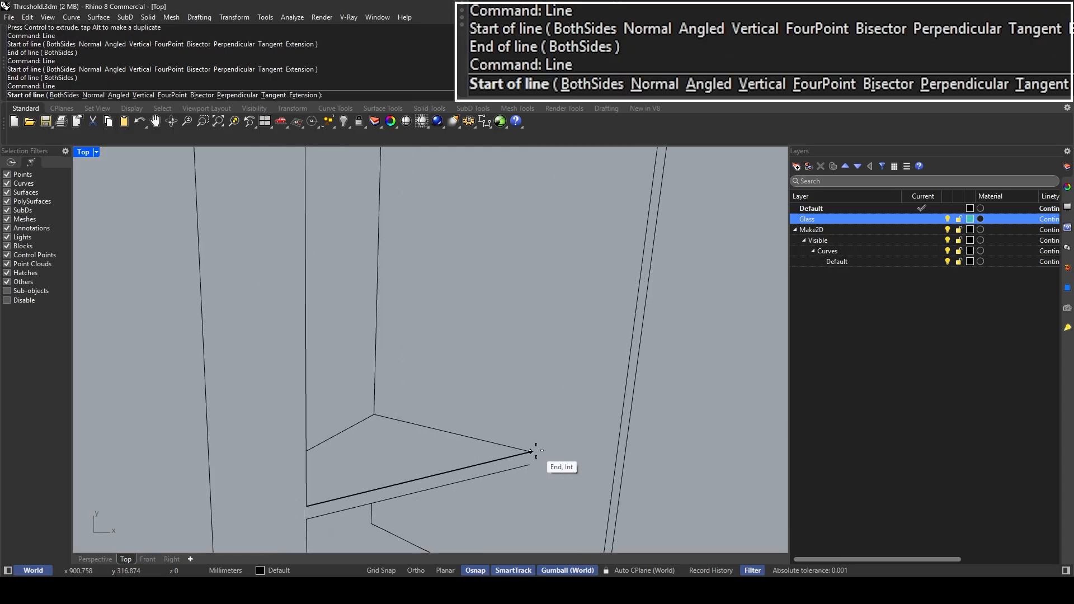
left_click(530, 454)
scroll(529, 464, "up", 2)
scroll(529, 464, "up", 4)
left_click(529, 465)
Step: Close the upper bracket's outline in the 2D drawing with a short corner line and a line along its plate-side edge
scroll(520, 441, "down", 6)
right_click_drag(508, 235, 459, 503)
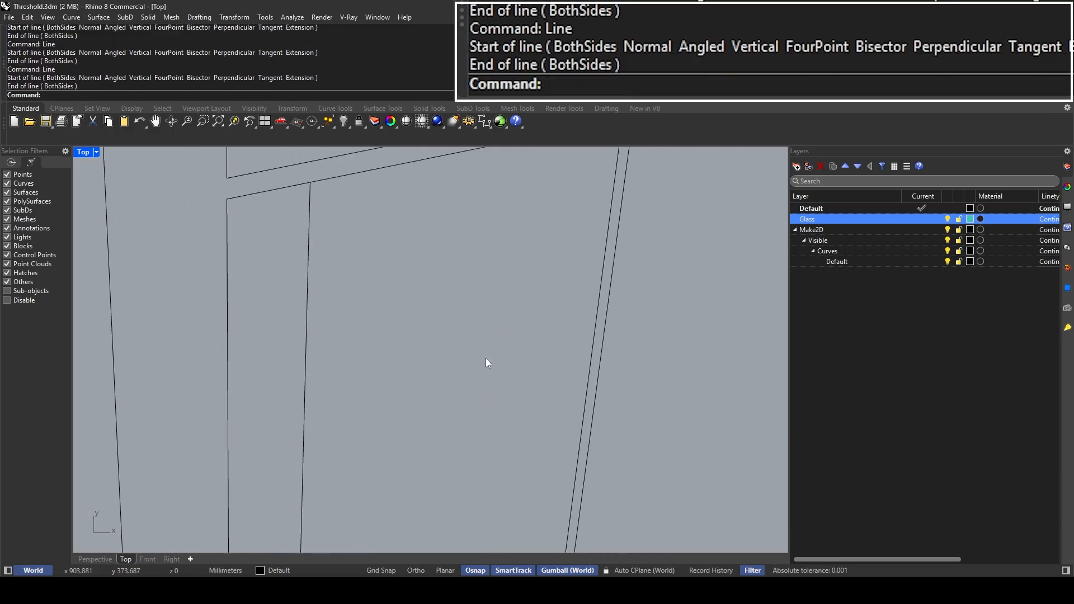
right_click_drag(486, 358, 467, 439)
key("Return")
left_click(495, 211)
left_click(497, 191)
key("Return")
left_click(497, 191)
right_click_drag(453, 181, 451, 271)
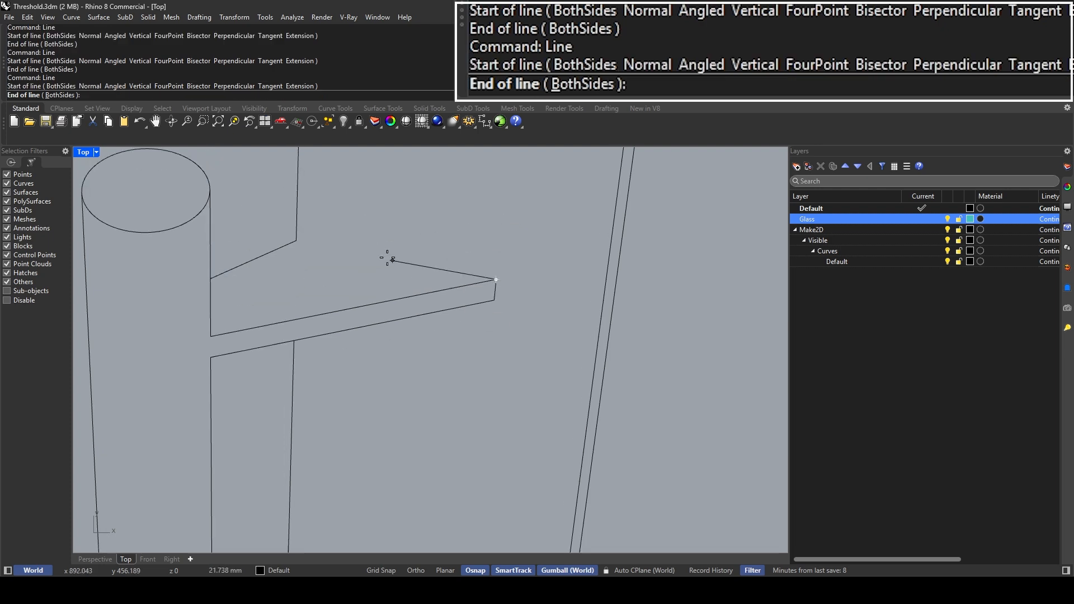
left_click(296, 241)
Step: Delete the complete 2D line drawing of the handle, including the added lines
scroll(317, 235, "down", 8)
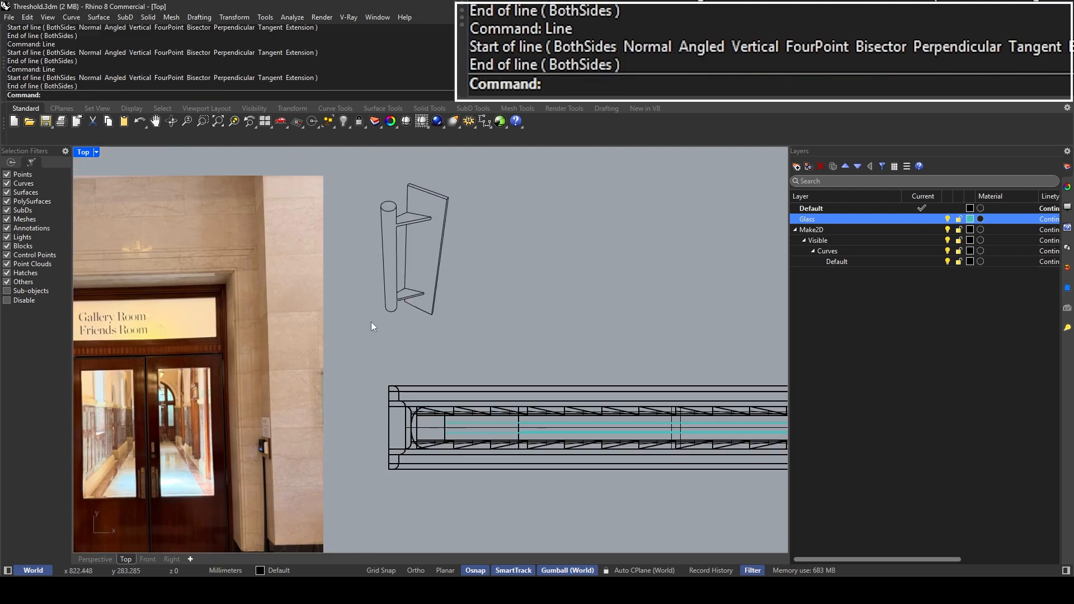
left_click_drag(371, 323, 485, 176)
key("Delete")
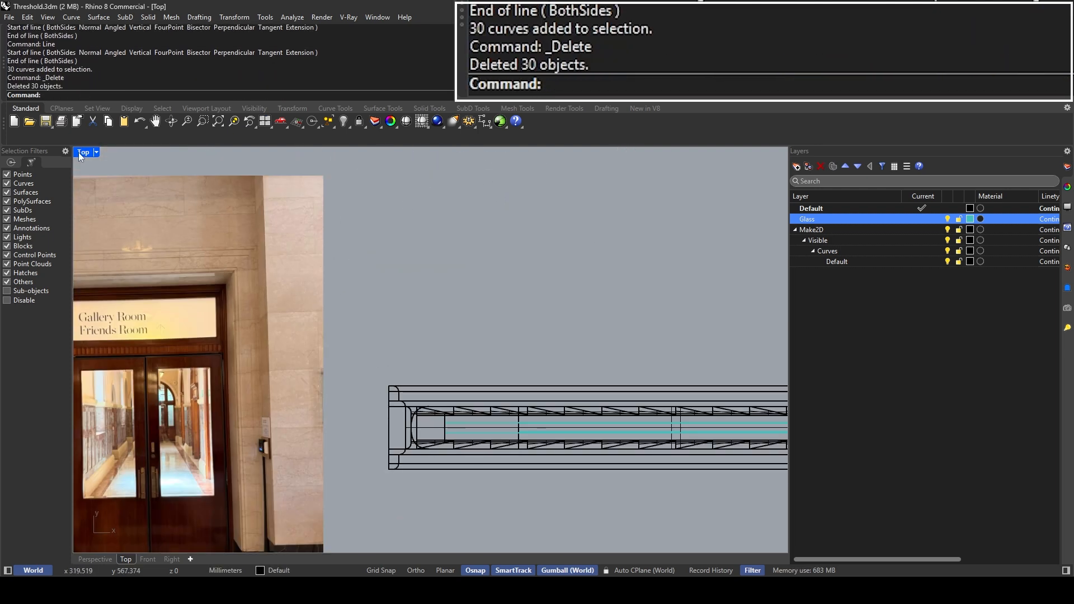
Step: Boolean-union the pull handle's plate, cylindrical bar and both tapered brackets into one solid
double_click(82, 152)
double_click(442, 153)
left_click(463, 284)
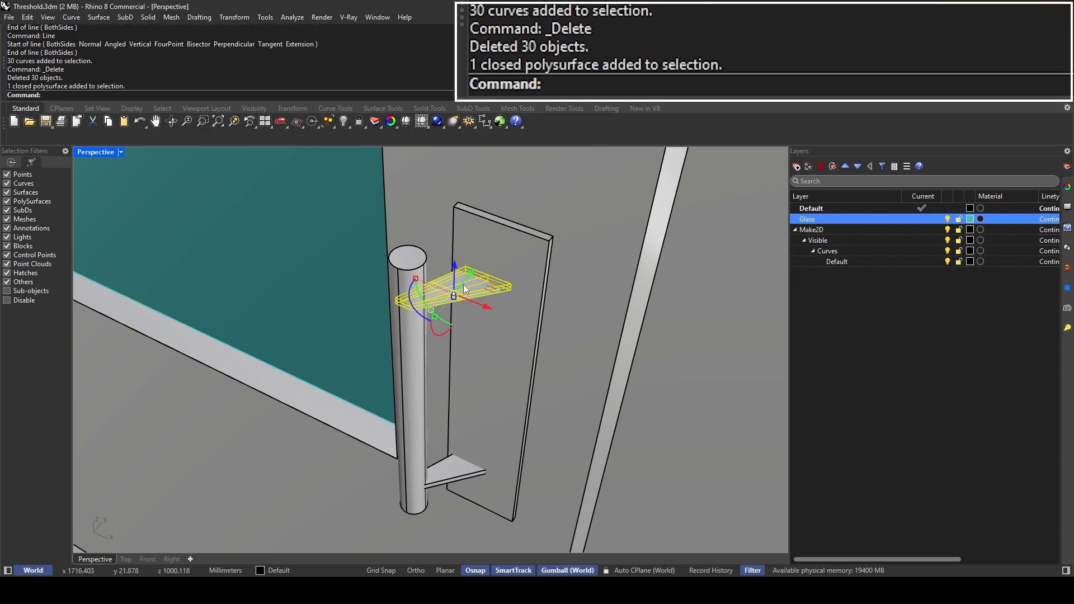
left_click(474, 374, "shift")
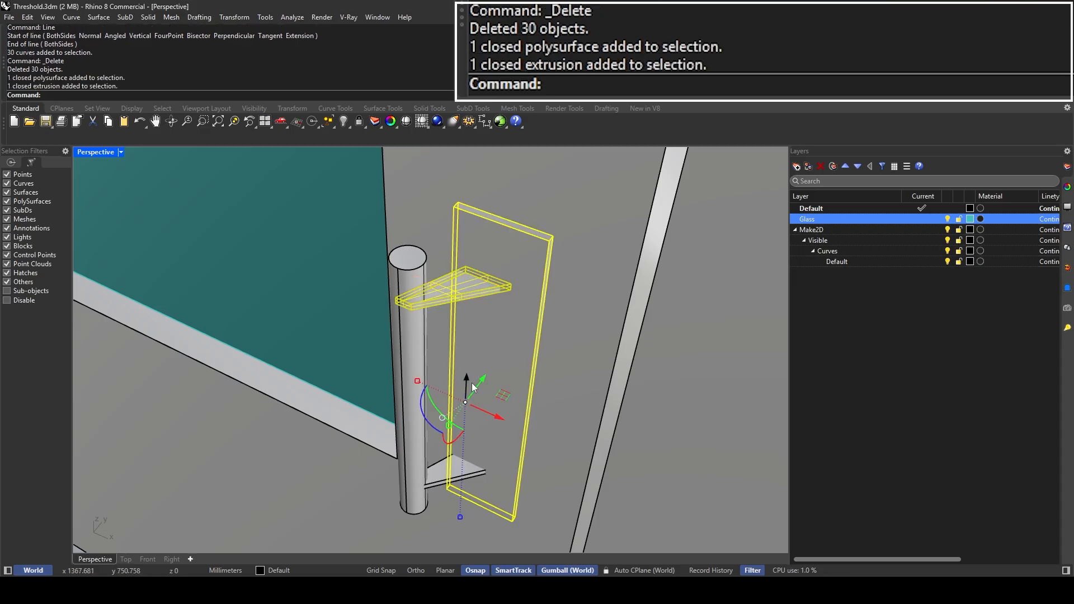
left_click(464, 471, "shift")
left_click(414, 425, "shift")
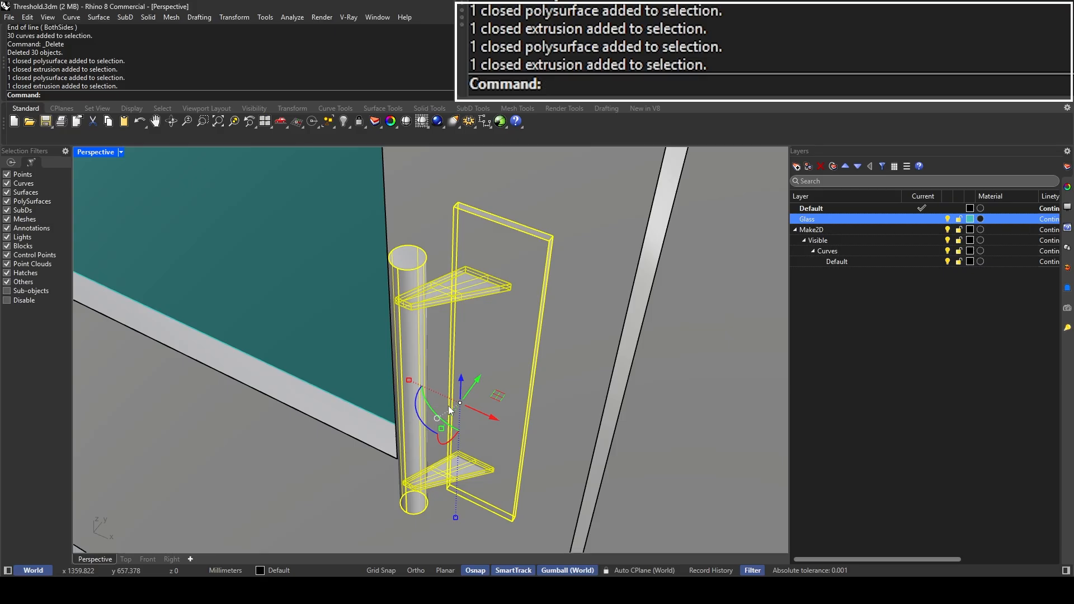
type("Boo")
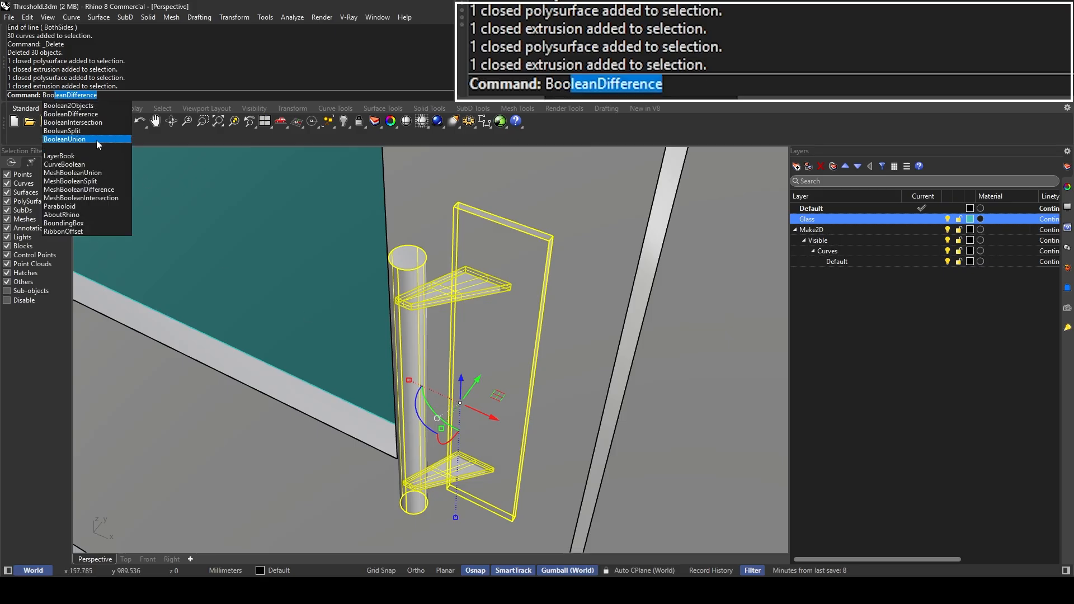
left_click(96, 139)
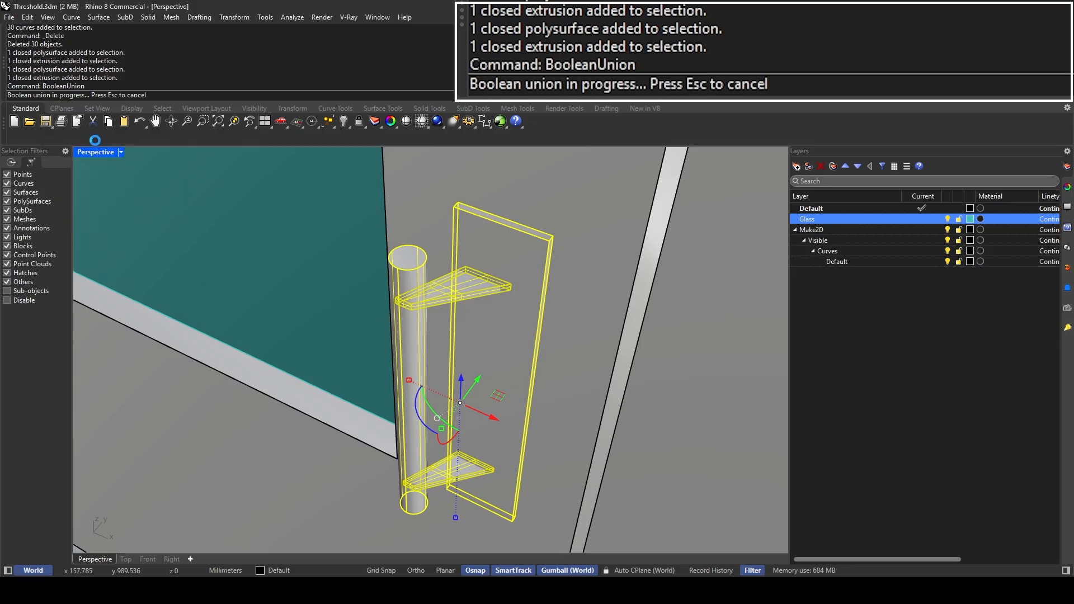
key("Escape")
Step: Generate a Make2D line drawing of the united pull handle from the current Perspective view
scroll(473, 277, "up", 6)
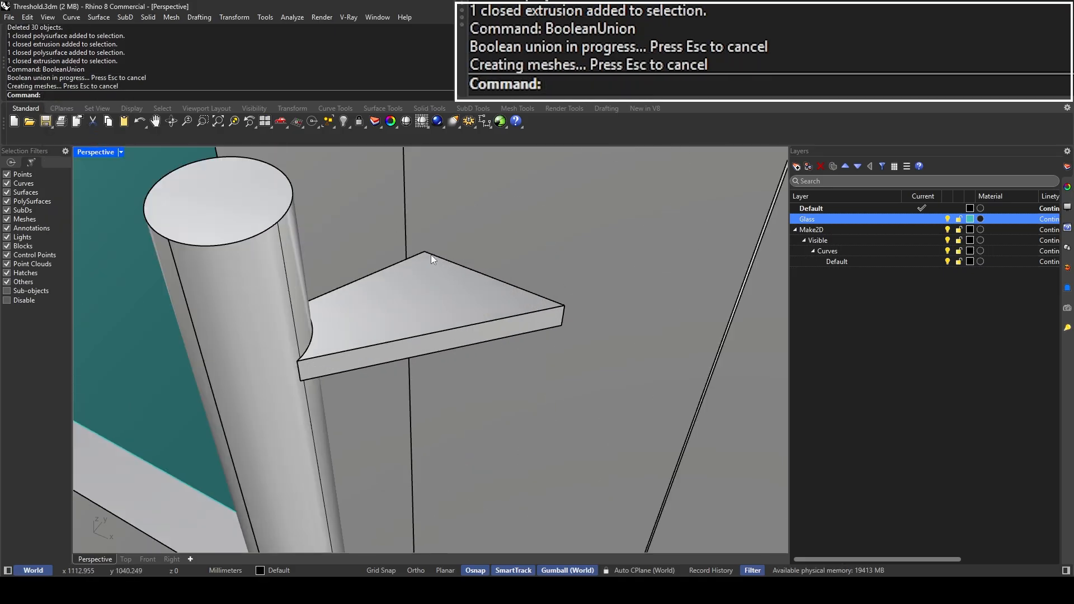
scroll(413, 258, "down", 2)
scroll(427, 269, "down", 5)
left_click(531, 340)
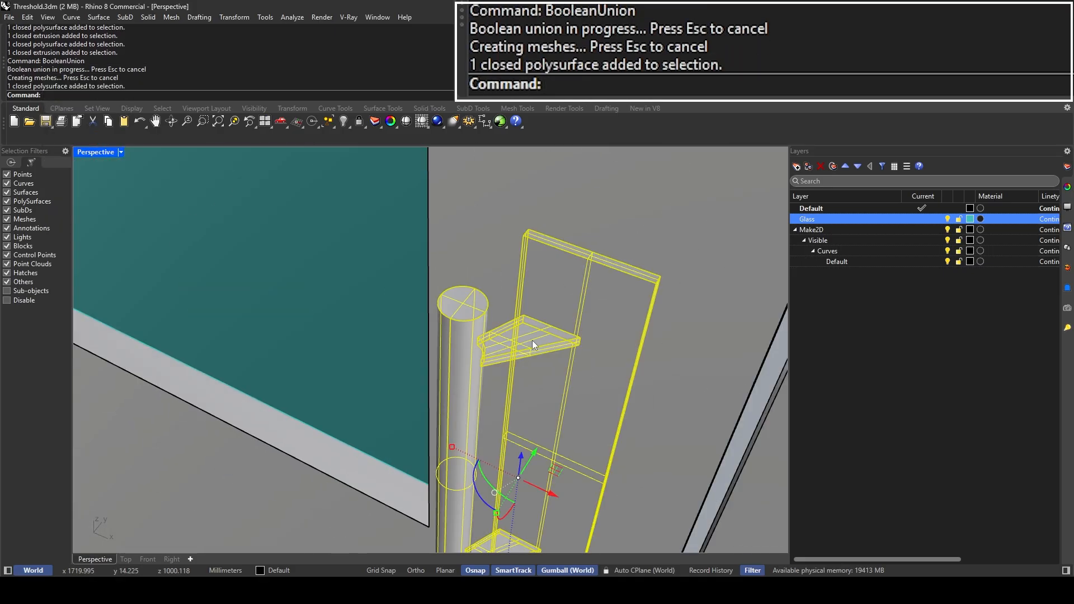
right_click_drag(531, 340, 478, 283)
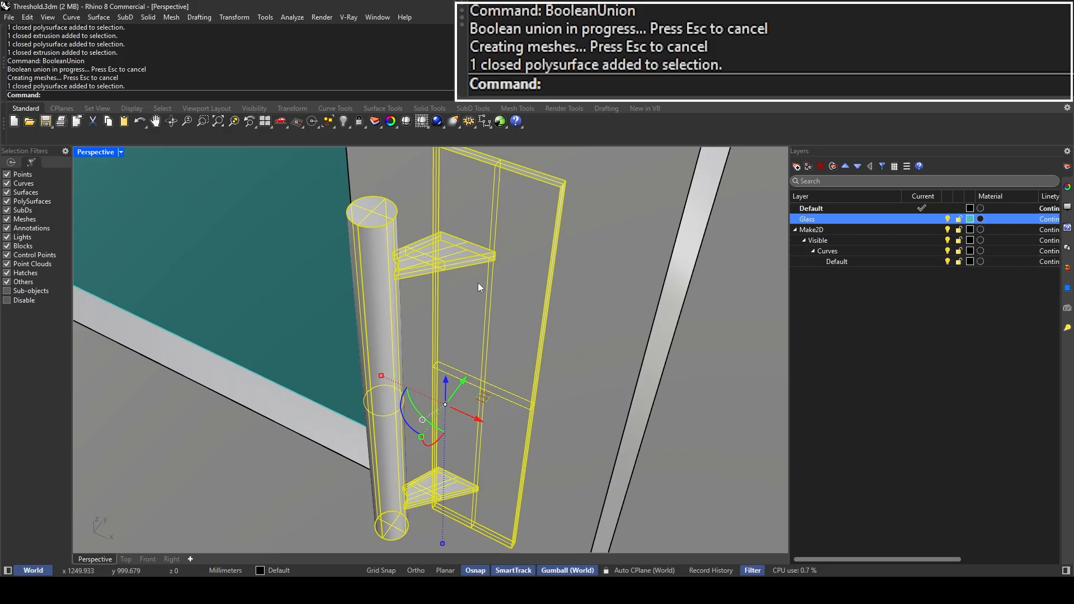
type("Make2D")
key("Return")
key("Return")
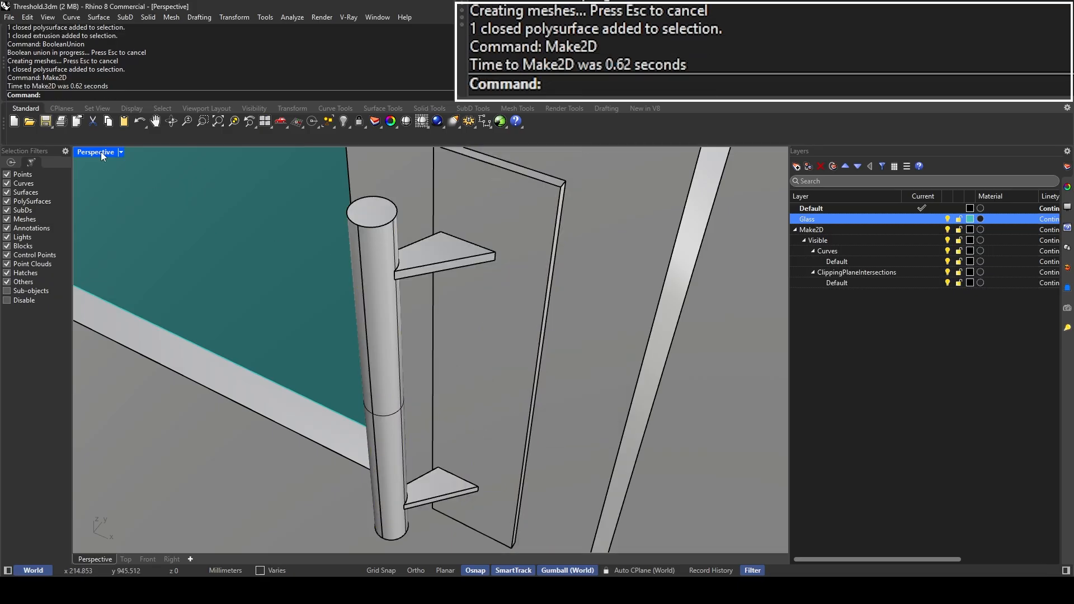
Step: Move the new 2D handle drawing in the Top view off the reference photo to the empty area above the door plan
double_click(80, 151)
double_click(82, 151)
type("Move")
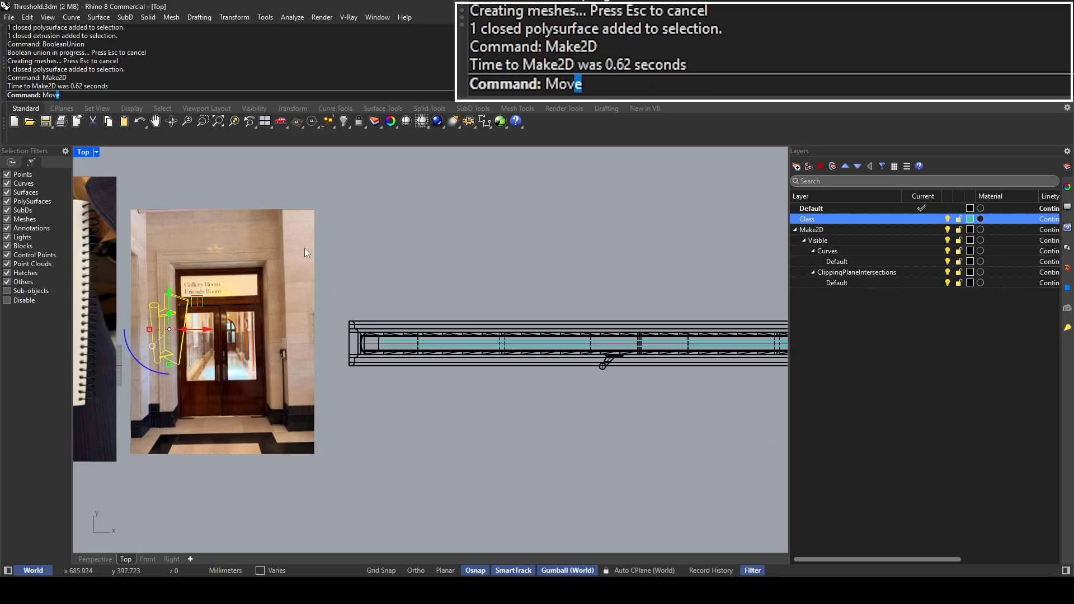
key("Return")
left_click(165, 312)
left_click(360, 239)
scroll(360, 239, "up", 8)
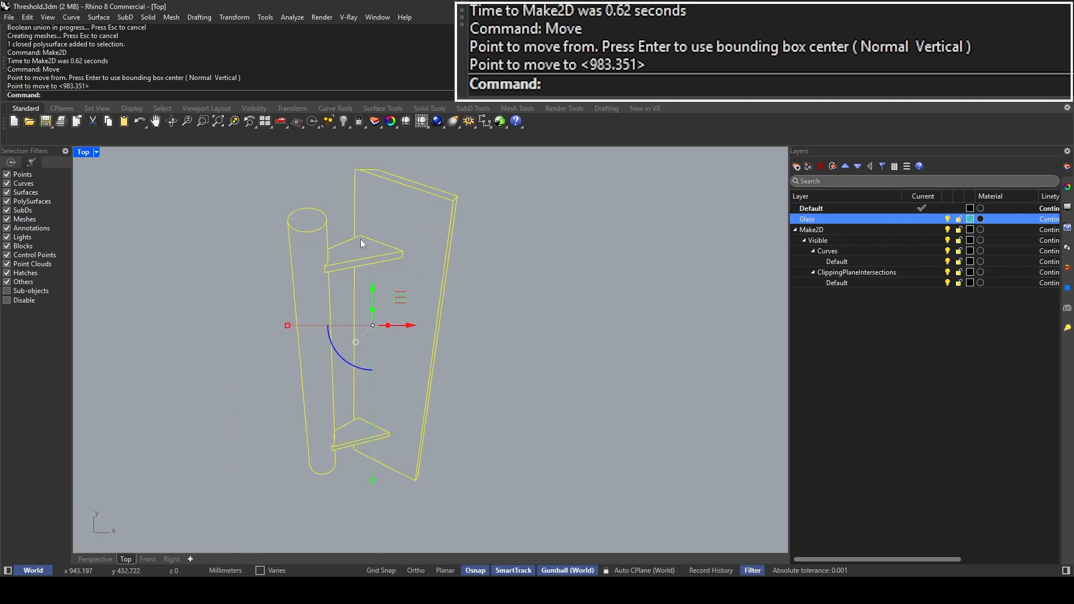
key("Escape")
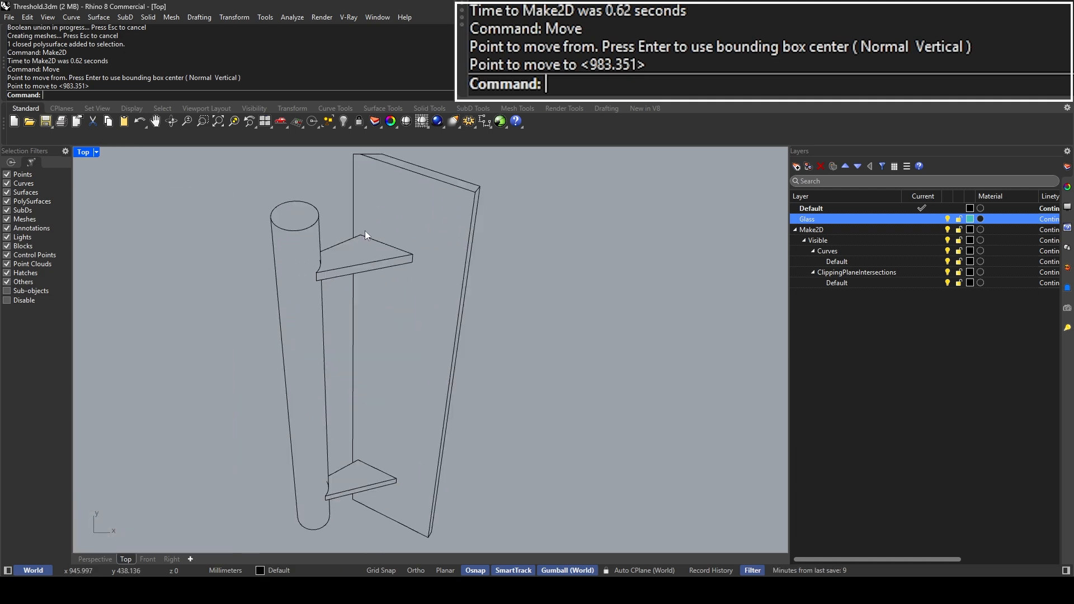
Step: Delete the short stray curve beside each bracket's joint with the bar in the 2D drawing
scroll(375, 285, "down", 1)
scroll(334, 455, "up", 6)
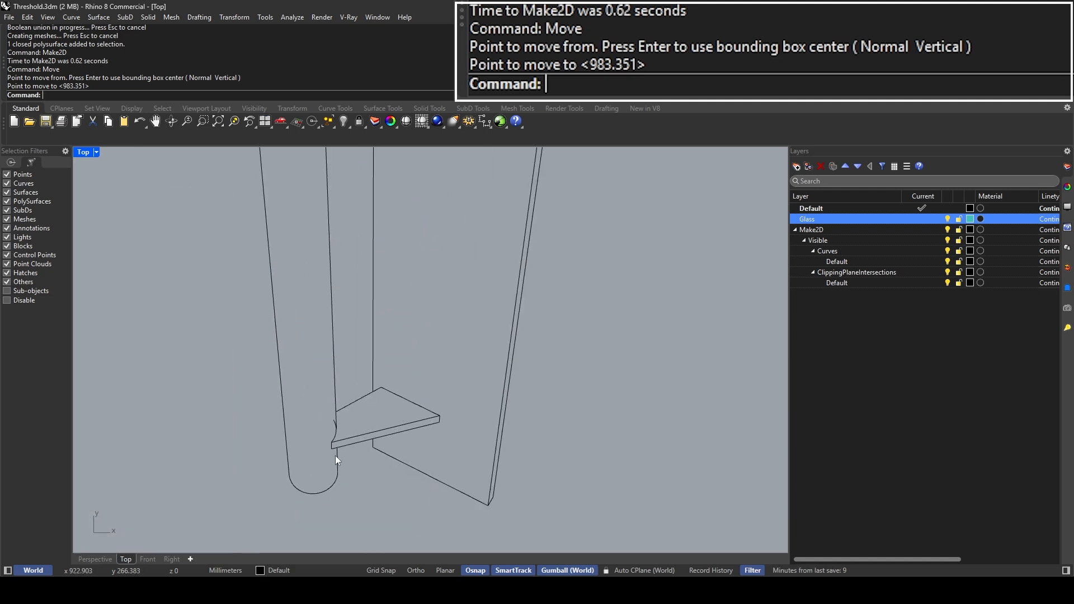
left_click(331, 374)
left_click(333, 375)
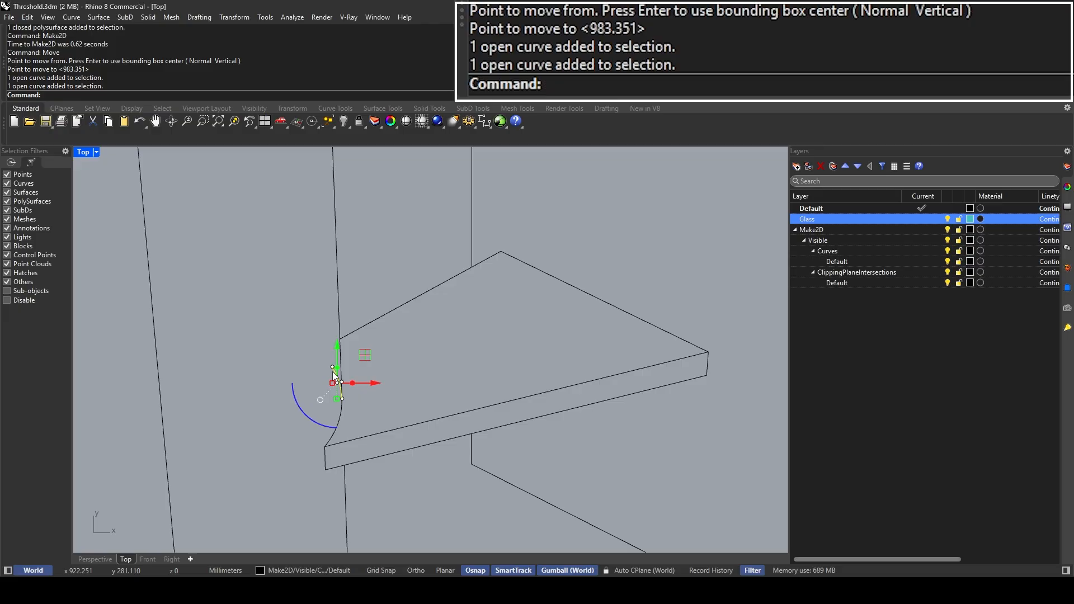
key("Delete")
scroll(334, 371, "down", 8)
scroll(338, 187, "up", 8)
left_click(341, 184)
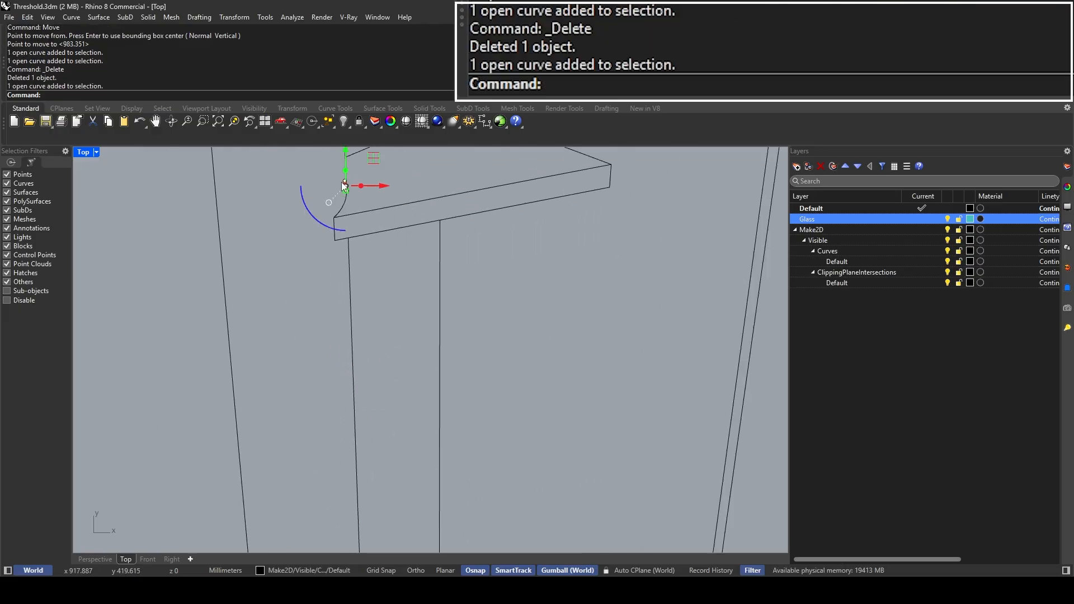
key("Delete")
Step: Delete all the remaining curves of the 2D handle drawing in the Top view
scroll(360, 228, "down", 12)
left_click_drag(328, 345, 433, 195)
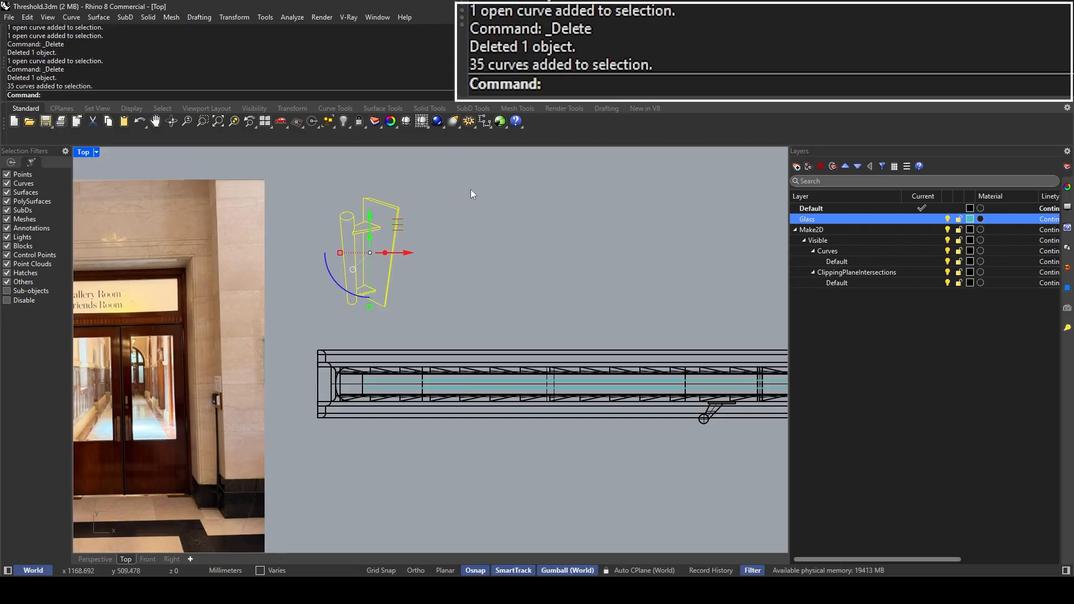
key("Delete")
Step: Examine the long plate and round lock on the right door leaf in the reference photo and compare them with the model
double_click(83, 151)
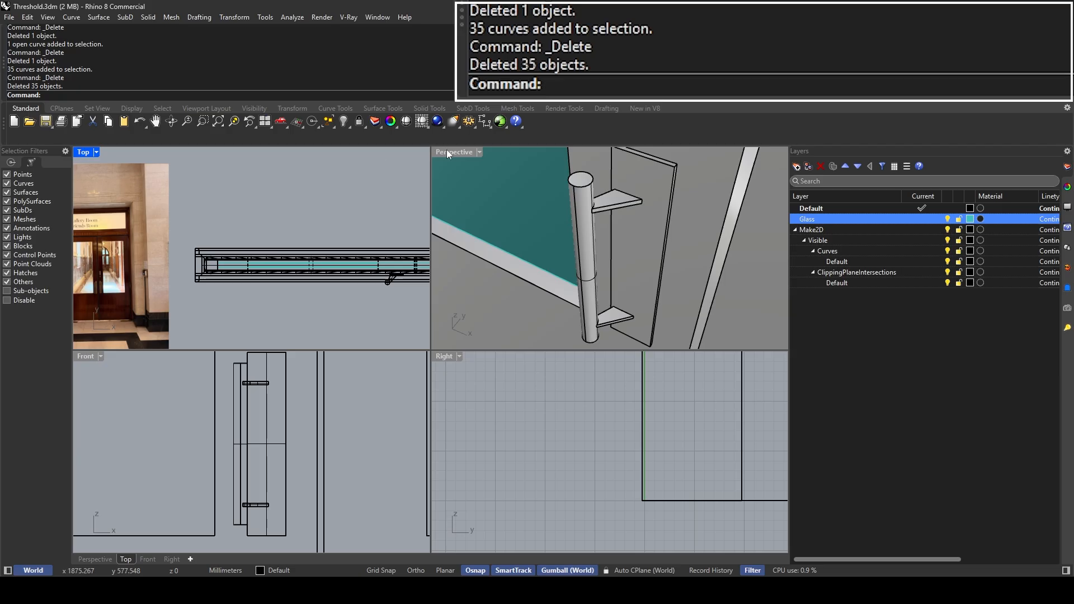
double_click(447, 152)
right_click_drag(402, 338, 500, 336)
double_click(95, 152)
right_click_drag(232, 229, 217, 228)
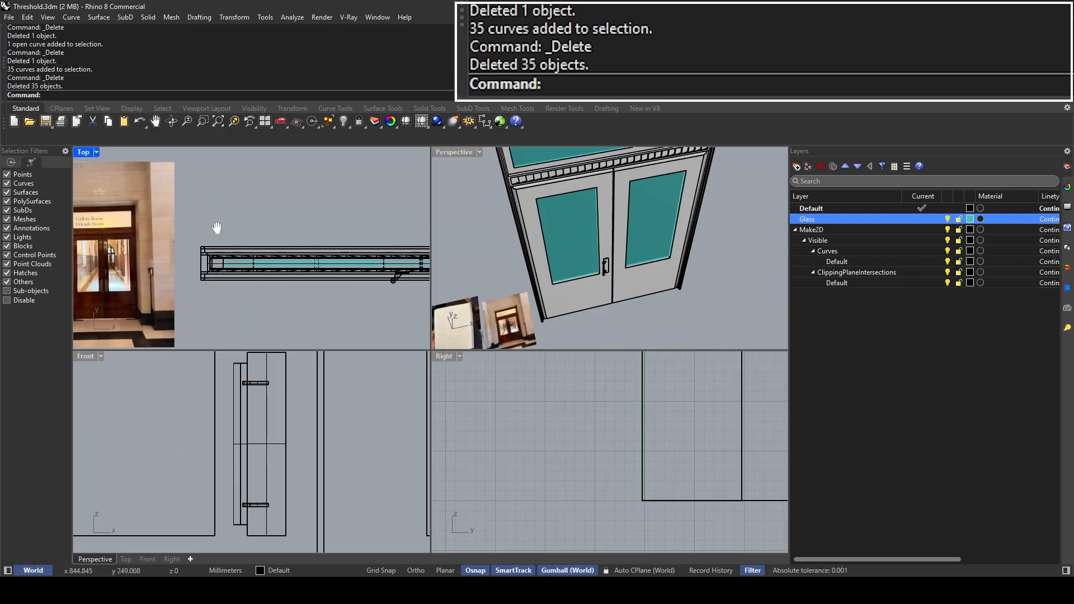
scroll(217, 229, "up", 10)
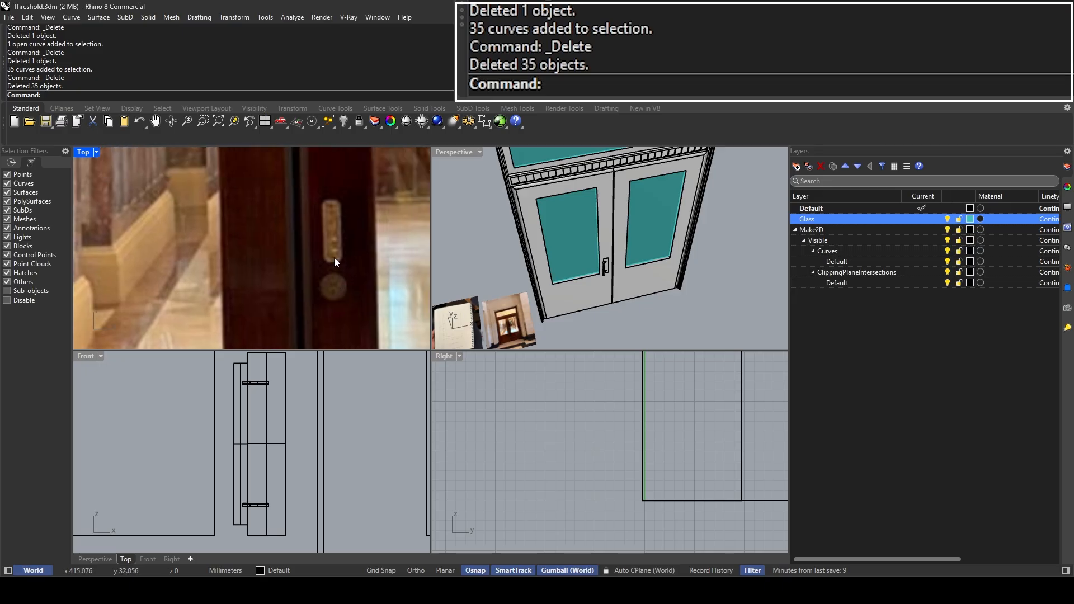
right_click_drag(587, 244, 615, 256, "shift")
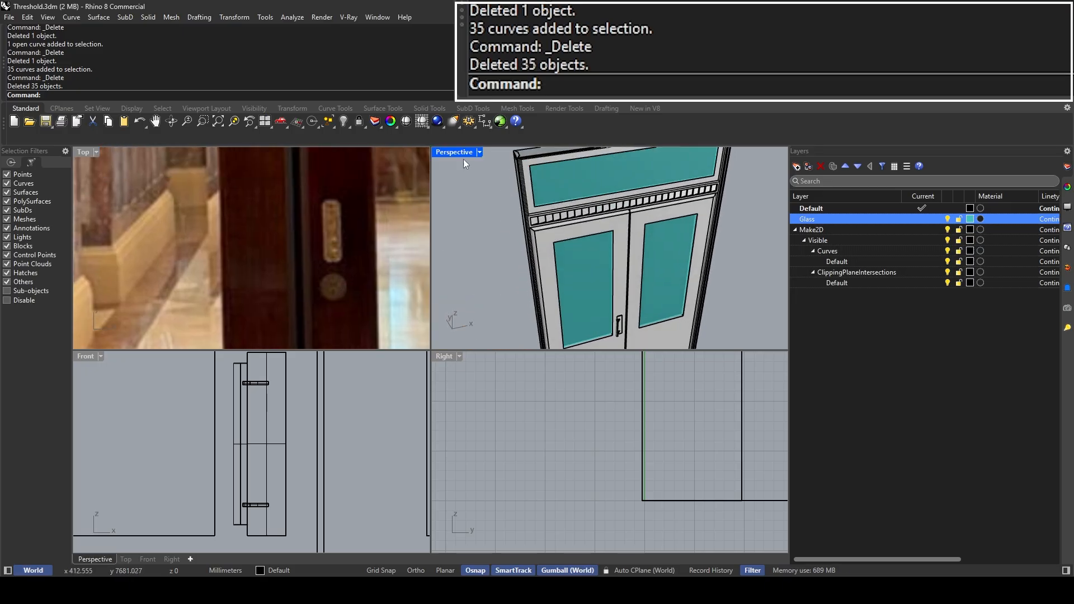
double_click(460, 155)
scroll(493, 411, "up", 6)
right_click_drag(494, 453, 471, 311, "shift")
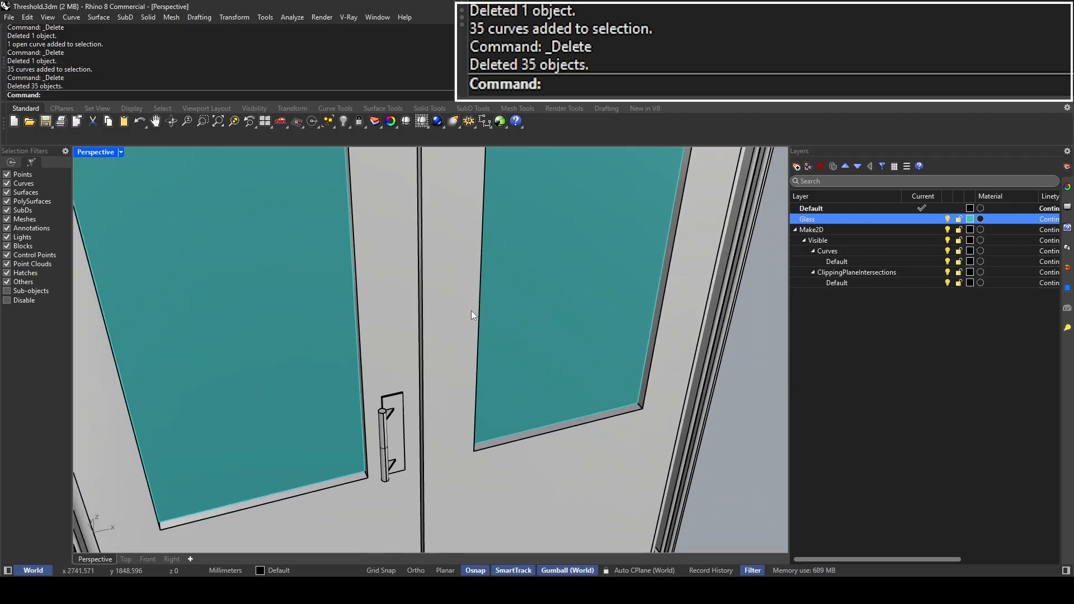
Step: Draw a very thin solid cylinder at the gap between the door leaves and rotate it upright to face the doors
type("Cylinder")
key("Return")
scroll(468, 311, "up", 5)
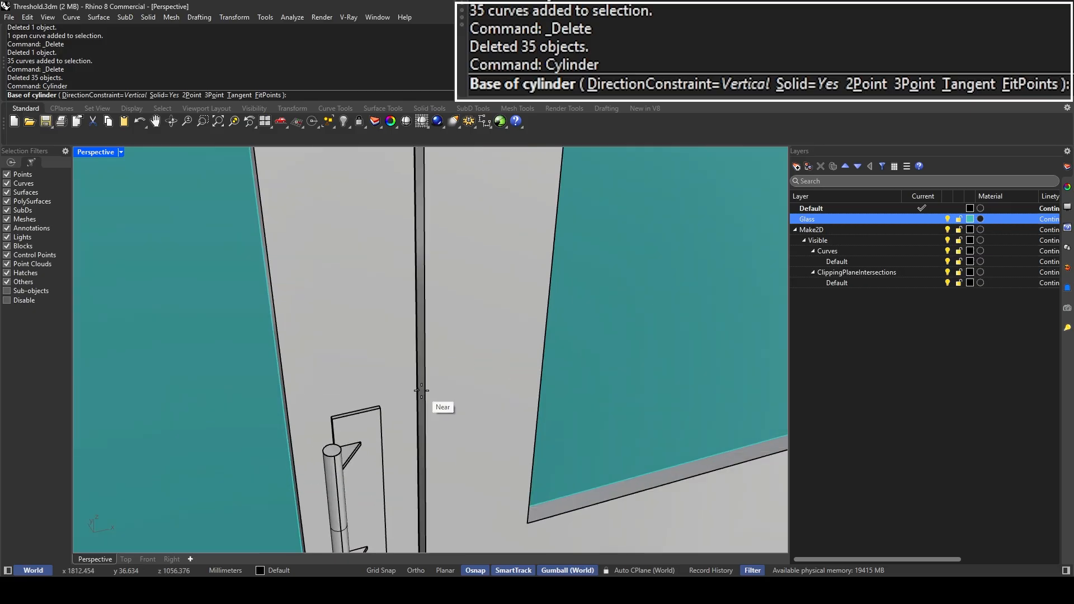
left_click(425, 387)
left_click(443, 385)
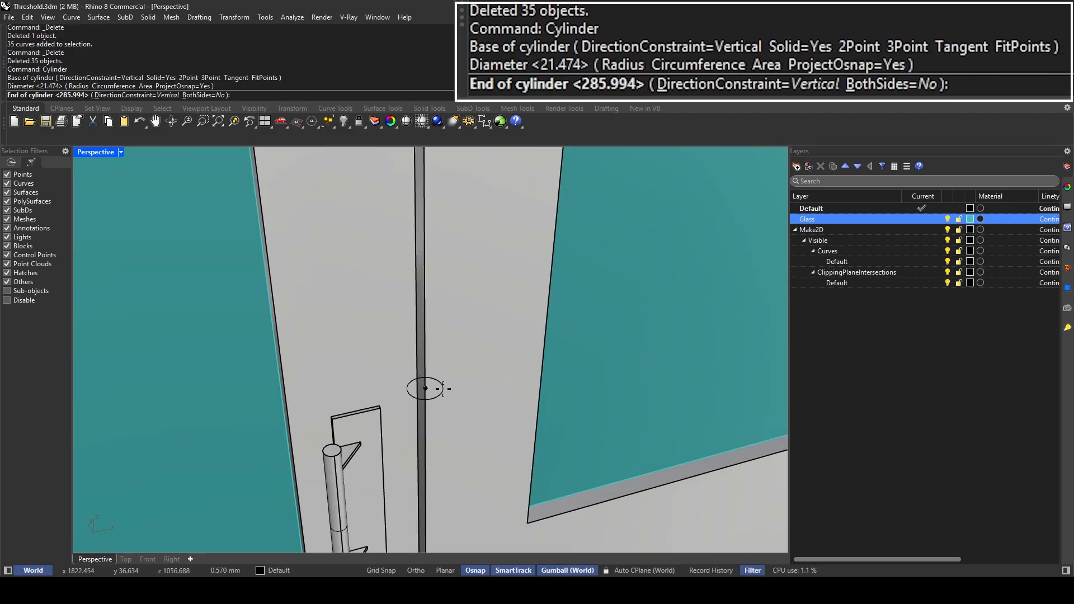
left_click(444, 386)
left_click(437, 394)
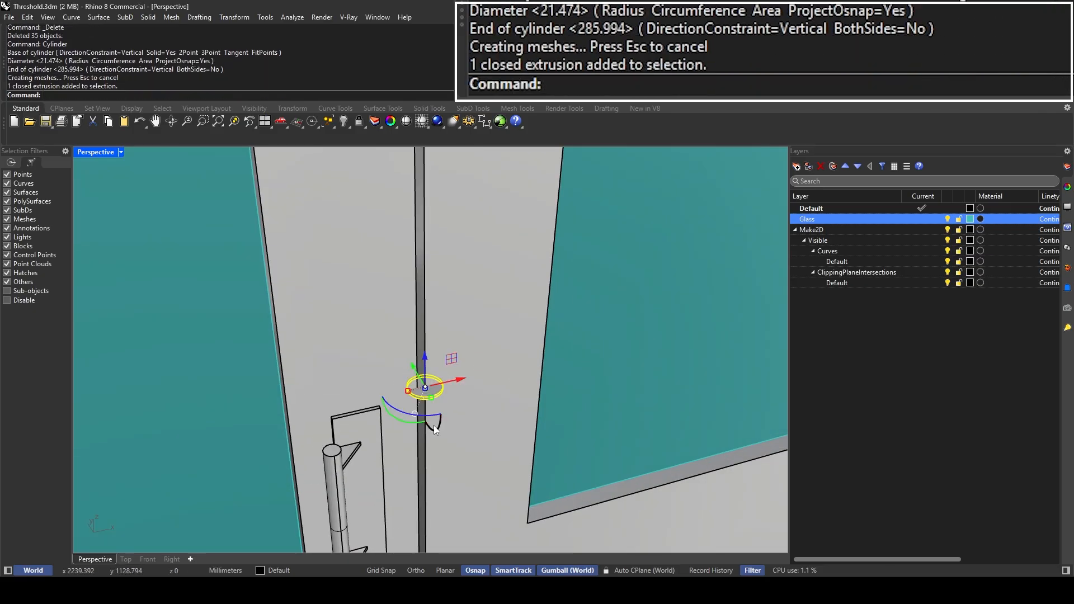
left_click_drag(431, 428, 429, 397, "shift")
Step: Turn on the Cen object snap and move the disc by its centre to an edge of the gap between the door leaves
type("Move")
key("Return")
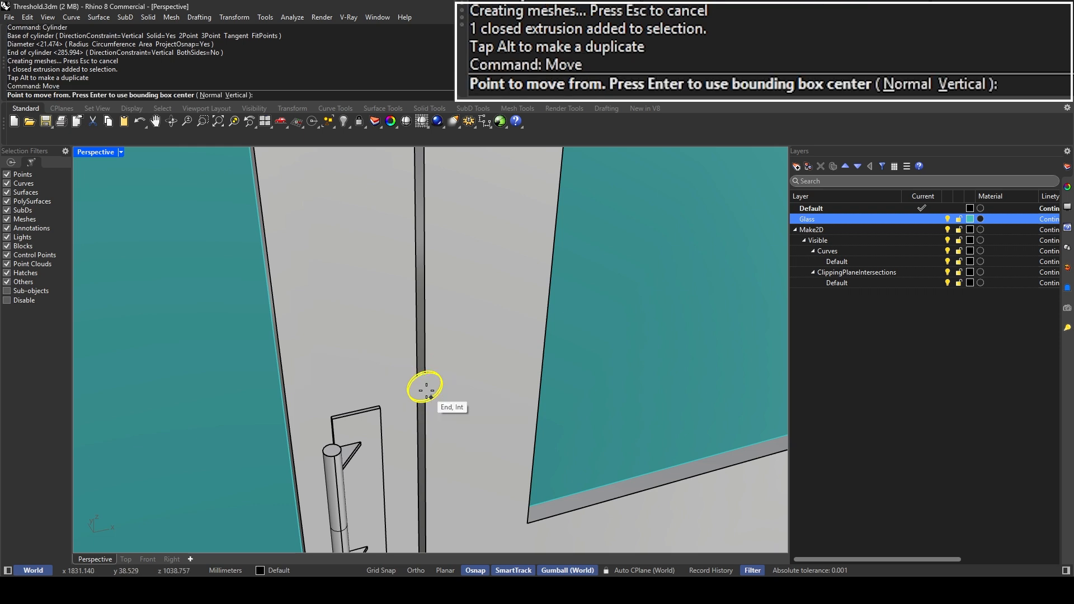
scroll(425, 386, "up", 5)
scroll(398, 367, "up", 6)
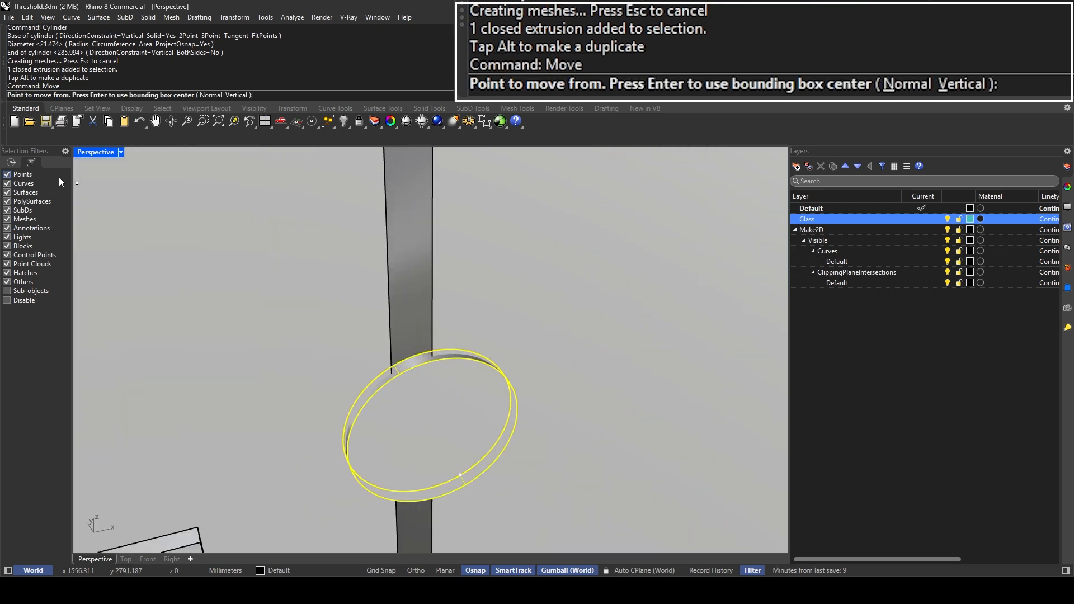
left_click(15, 166)
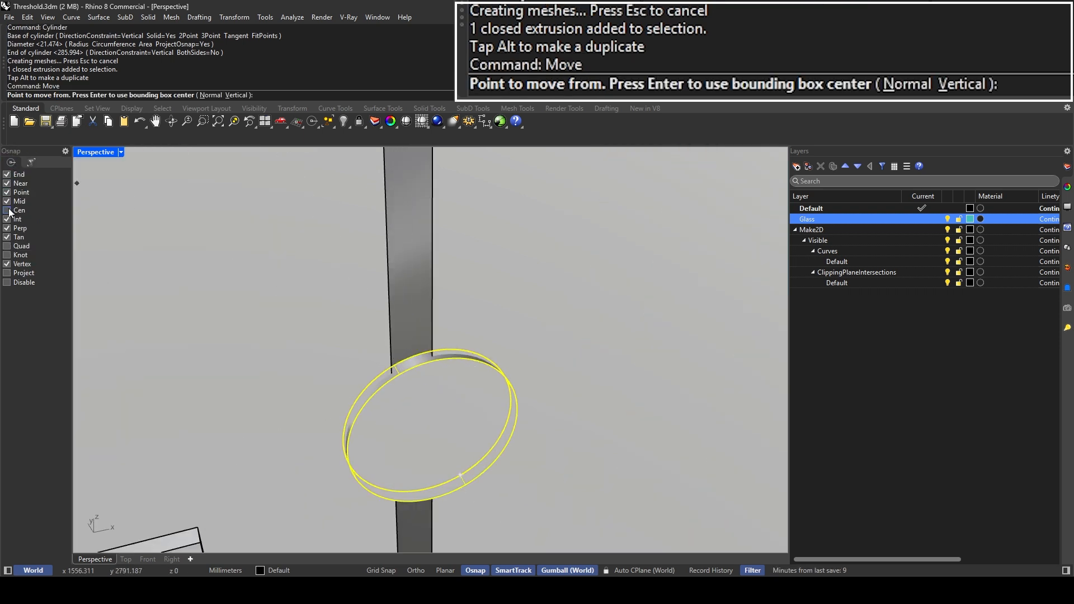
left_click(429, 423)
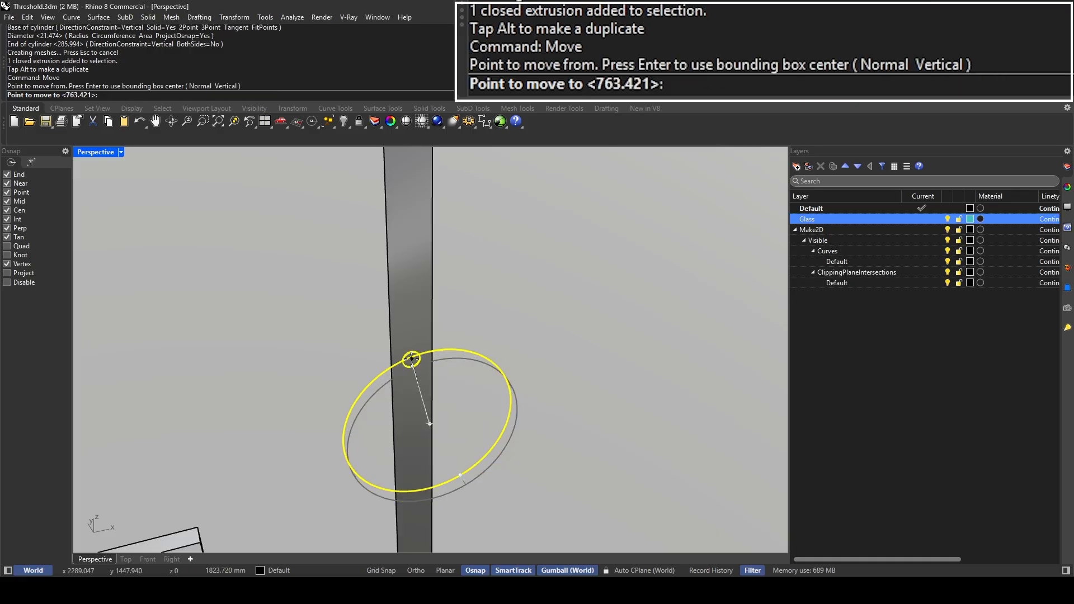
left_click(389, 350)
Step: Shift the disc sideways onto the left leaf, then move it by its centre to the midpoint of the pull plate's upper edge
scroll(434, 347, "down", 5)
left_click_drag(408, 338, 287, 374)
key("Return")
scroll(280, 340, "up", 5)
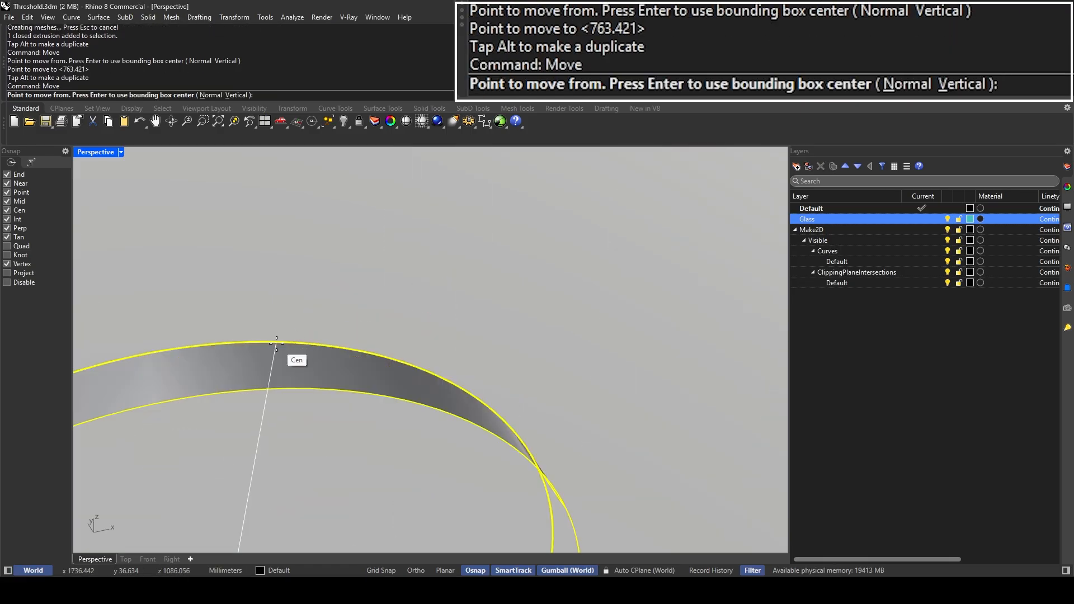
scroll(278, 335, "down", 4)
left_click(276, 342)
left_click(278, 481)
scroll(335, 355, "up", 5)
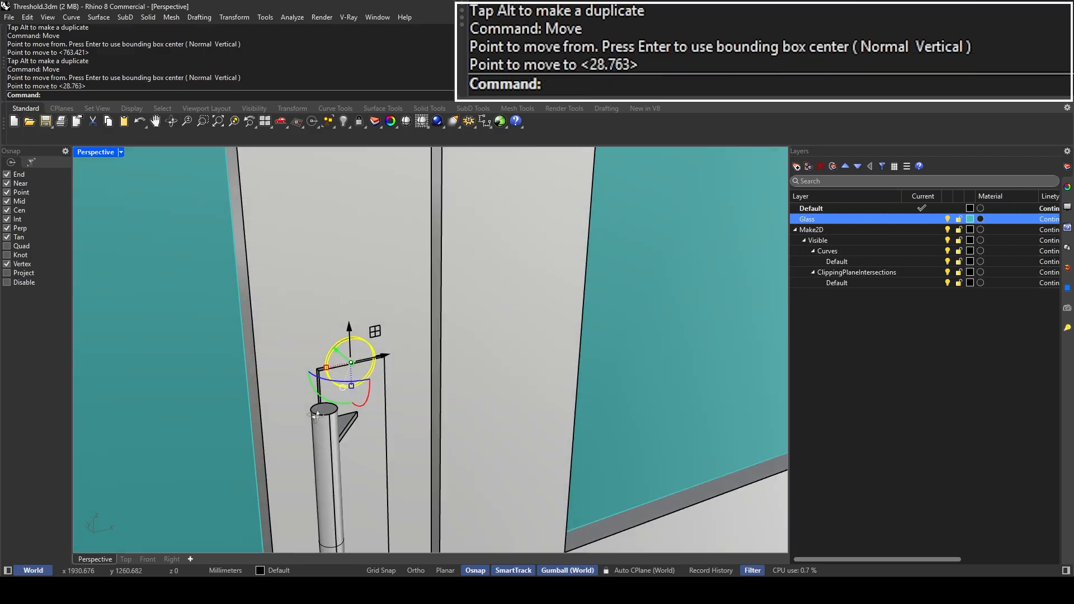
Step: Raise the disc above the pull plate and shift it across onto the right door leaf, matching the lock in the reference photo
left_click_drag(358, 338, 351, 258)
scroll(280, 224, "down", 3)
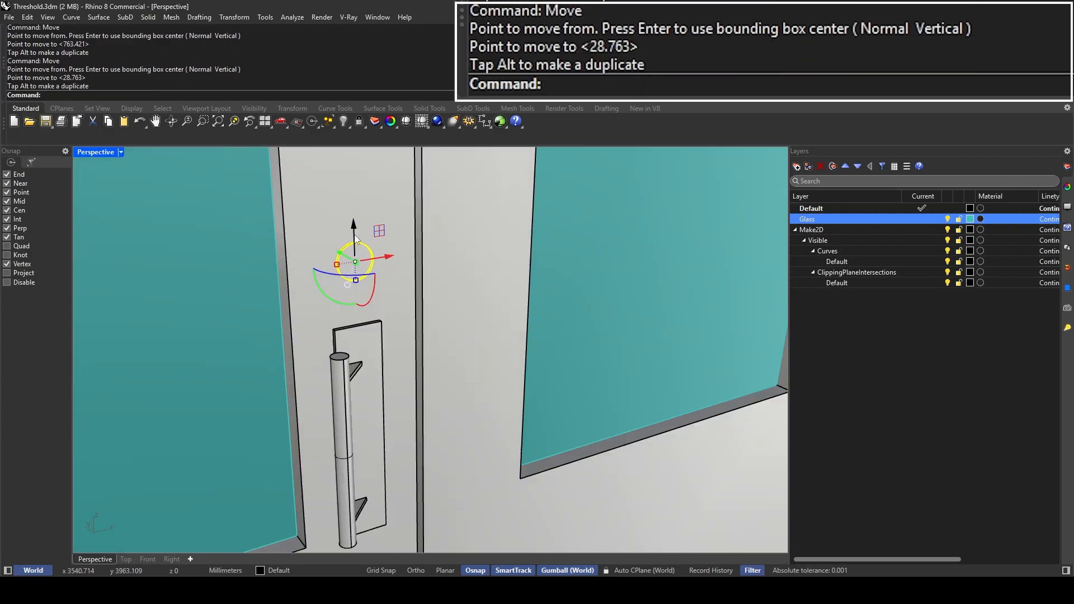
double_click(90, 152)
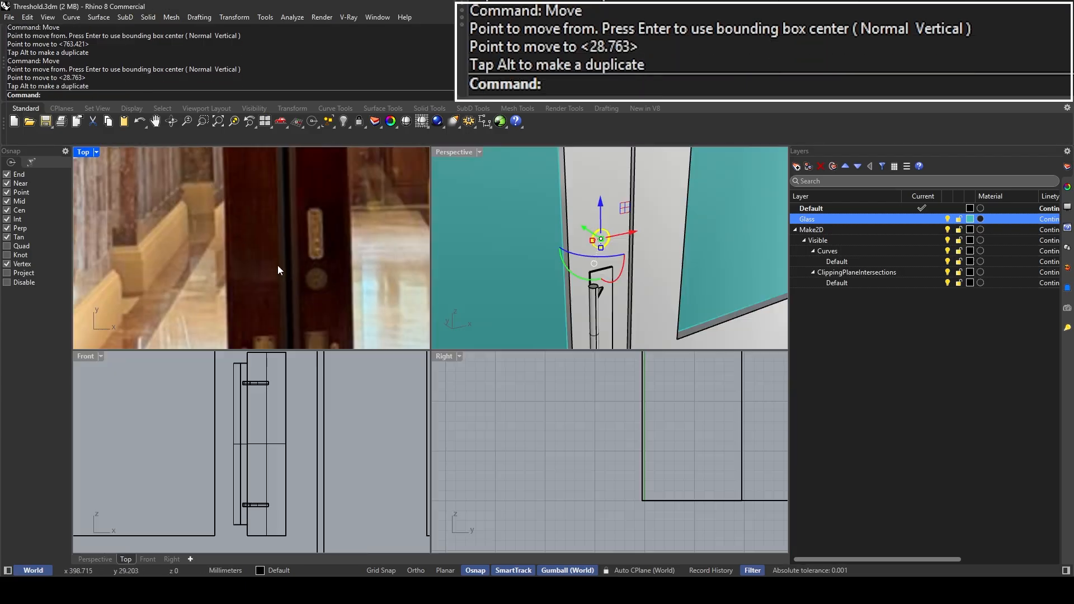
scroll(604, 271, "up", 3)
left_click_drag(527, 270, 585, 261)
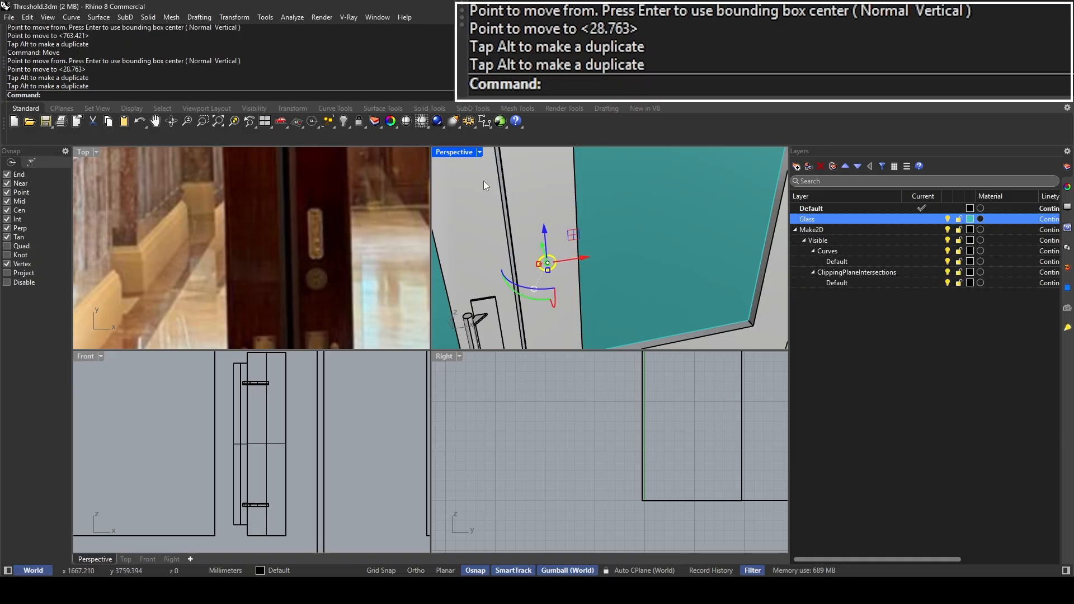
double_click(454, 152)
key("Escape")
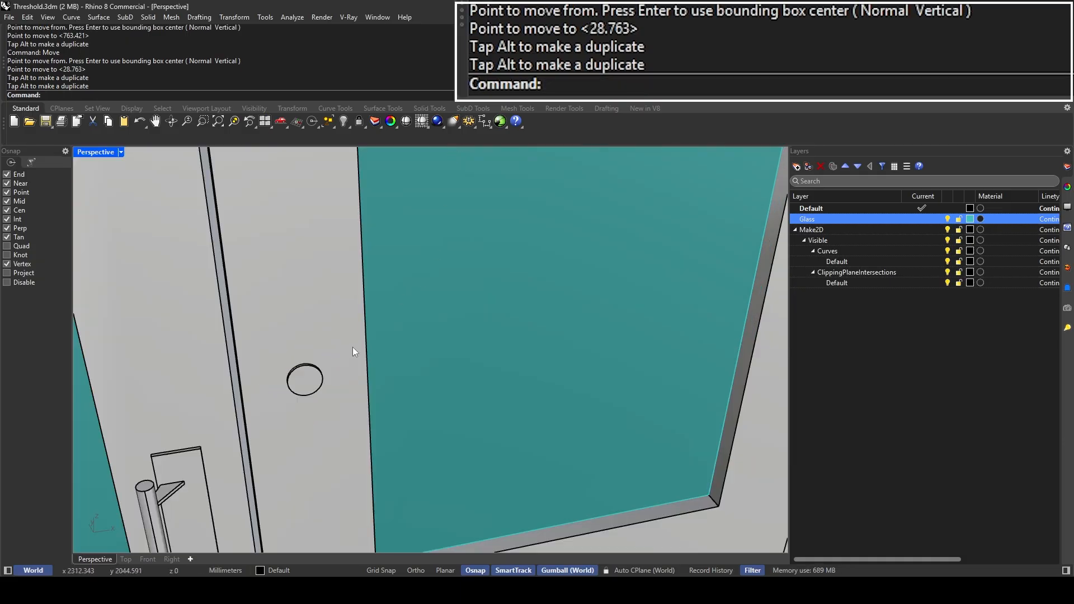
Step: Copy the lock disc upward twice on the right leaf, matching the long rounded plate's extent in the reference photo
double_click(84, 152)
scroll(320, 217, "up", 5)
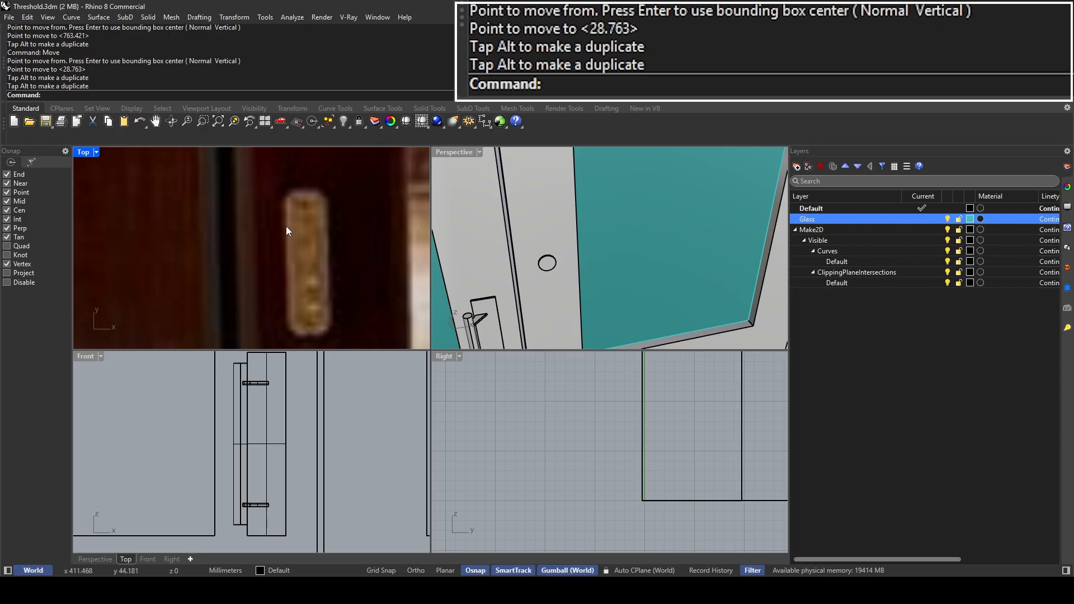
scroll(327, 220, "down", 2)
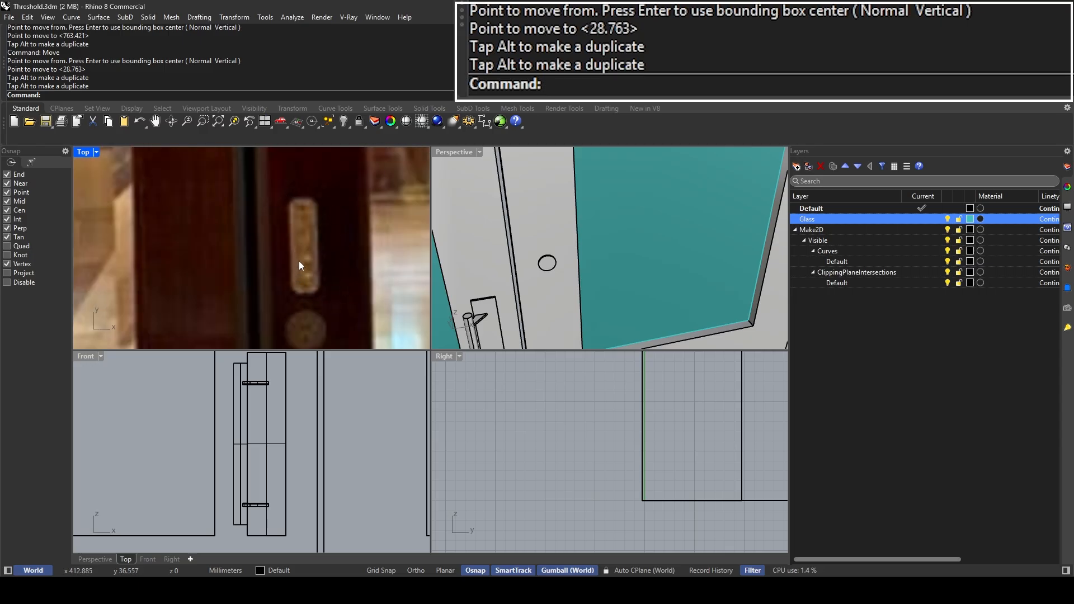
double_click(453, 151)
scroll(429, 350, "up", 4)
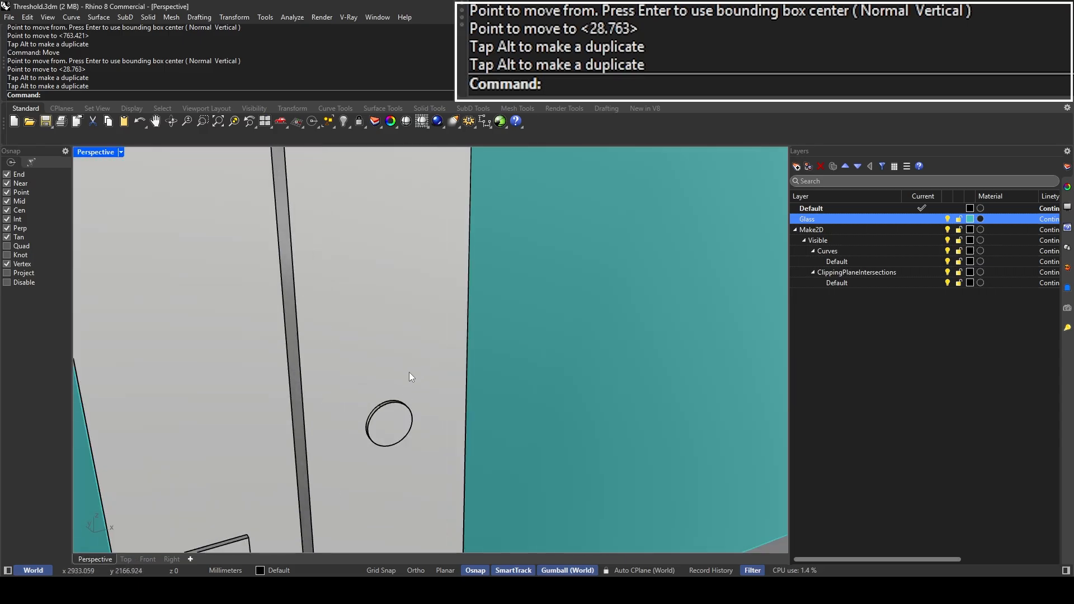
left_click(390, 404)
left_click_drag(391, 405, 386, 247)
scroll(409, 293, "down", 1)
scroll(415, 253, "down", 2)
scroll(395, 331, "up", 2)
key("Escape")
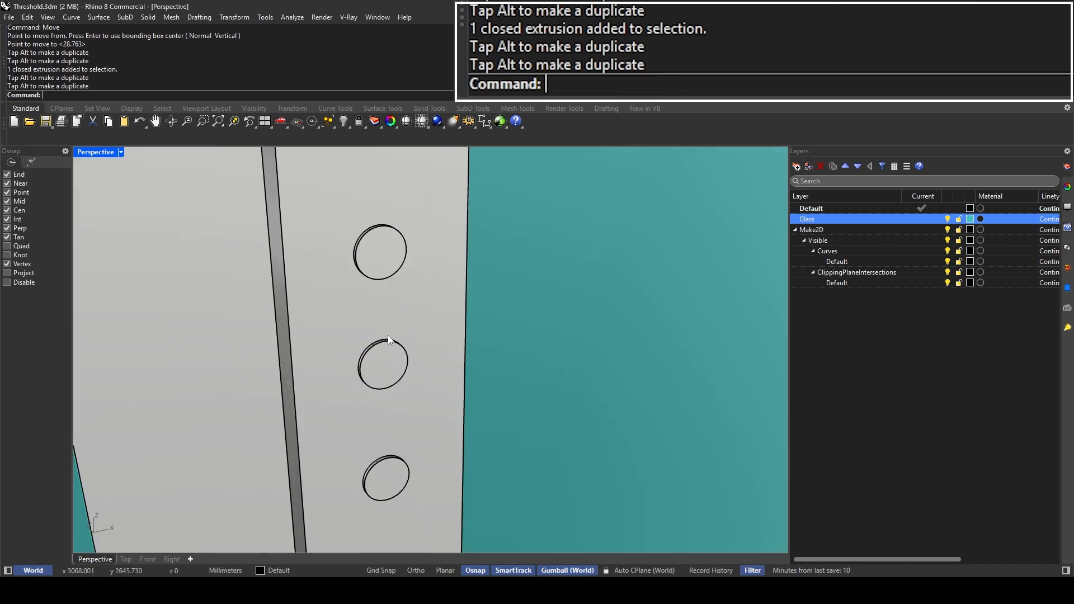
double_click(99, 153)
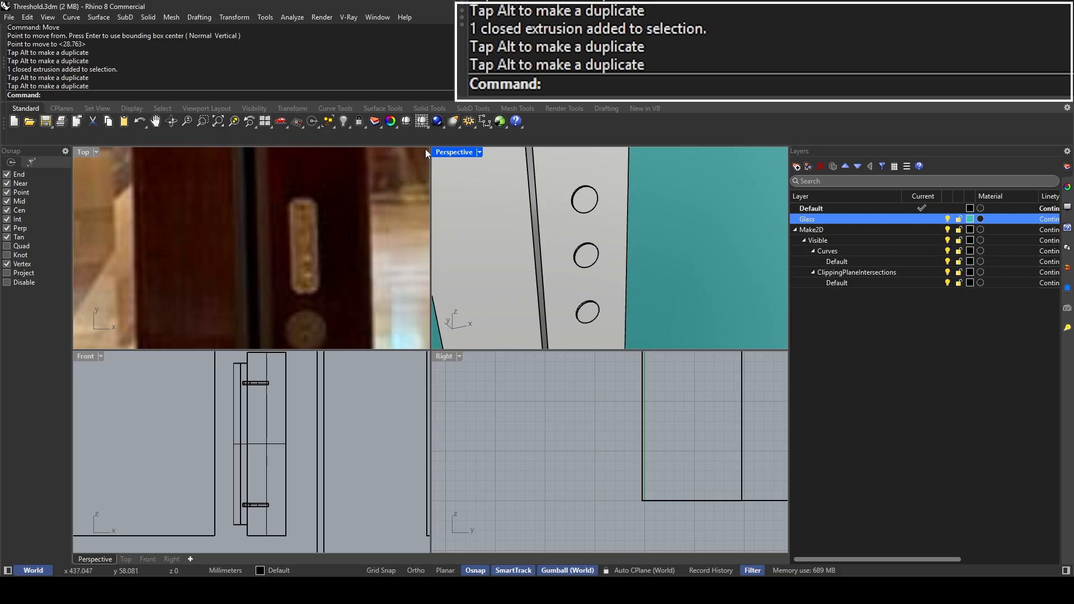
double_click(444, 152)
scroll(397, 335, "down", 5)
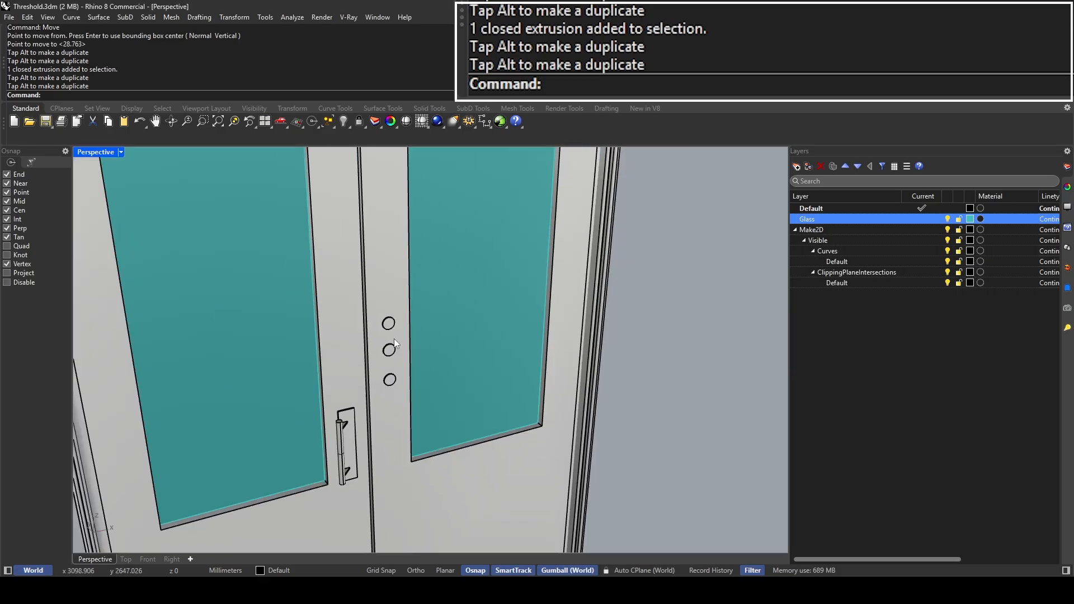
scroll(369, 364, "up", 5)
type("box")
key("Return")
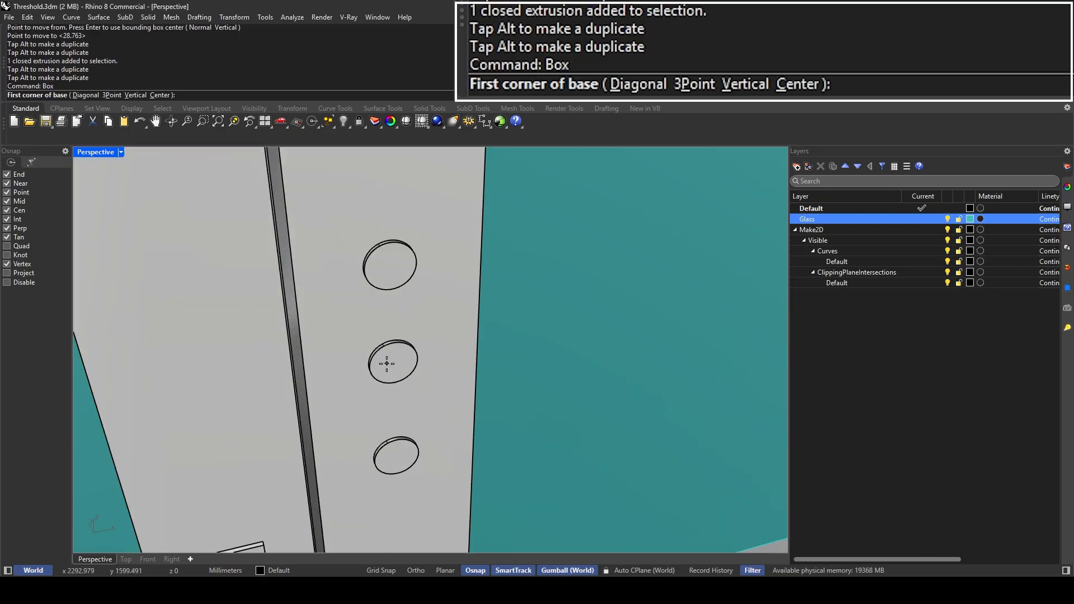
scroll(383, 362, "up", 3)
scroll(492, 438, "down", 2)
scroll(407, 431, "up", 3)
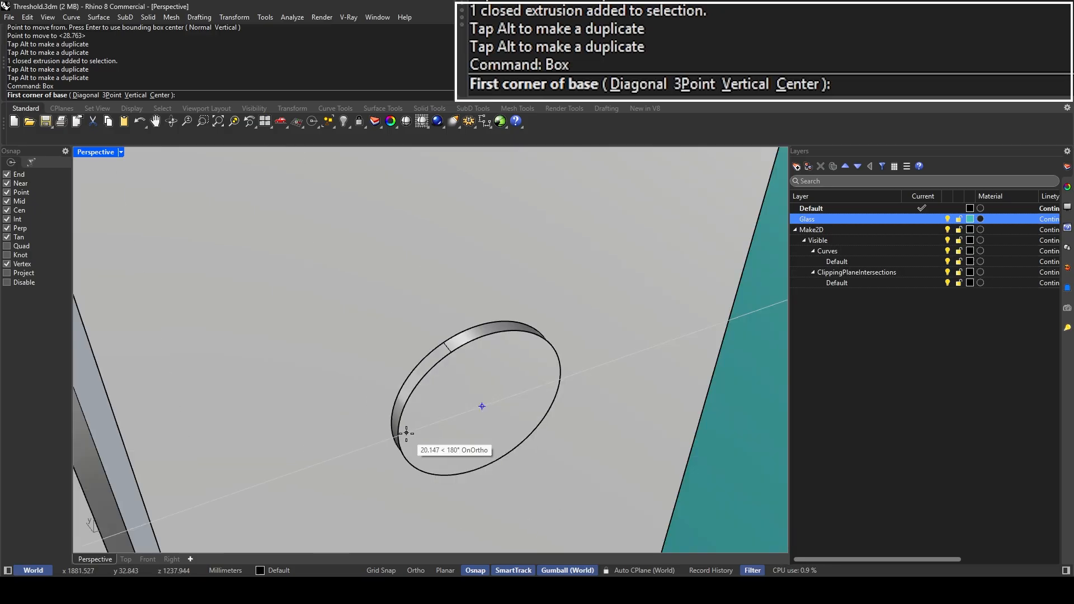
left_click(395, 436)
right_click_drag(556, 368, 347, 363)
scroll(481, 385, "down", 5)
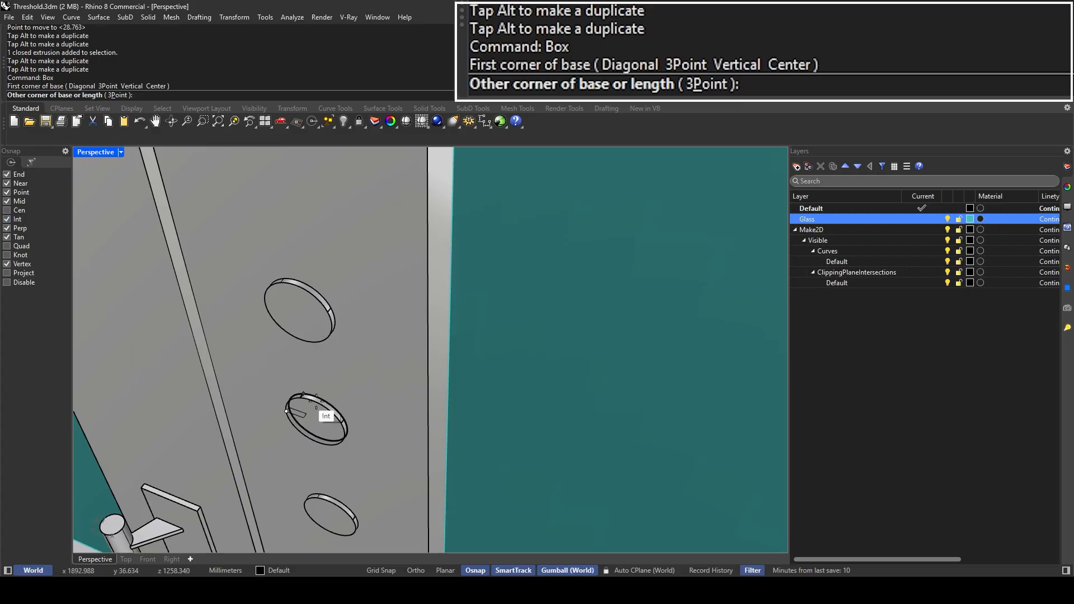
scroll(321, 414, "up", 3)
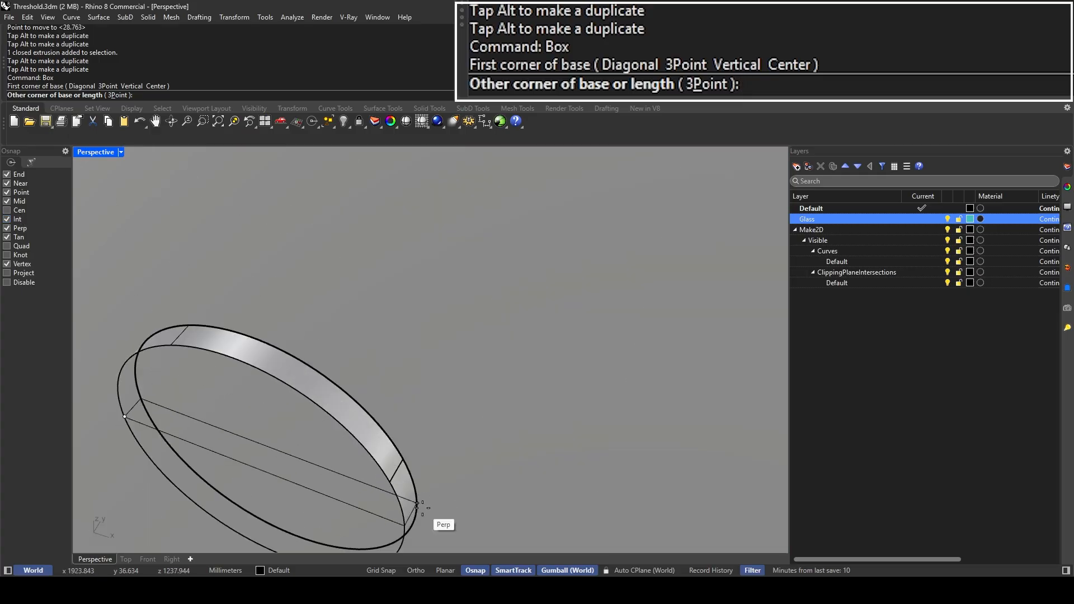
key("Escape")
key("Return")
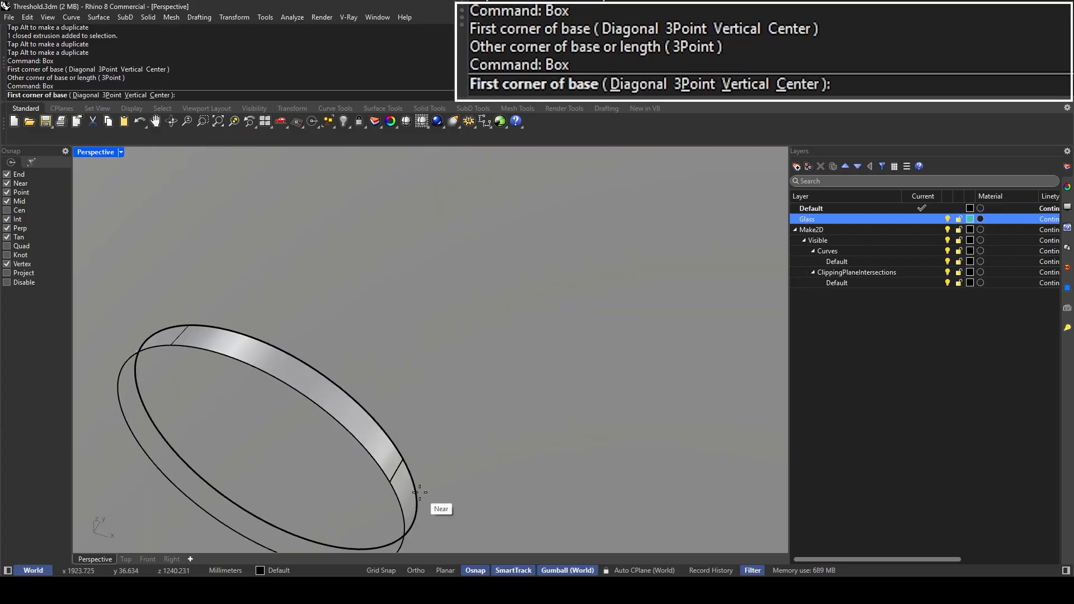
scroll(431, 465, "down", 5)
right_click_drag(433, 457, 515, 379)
key("Escape")
left_click(17, 210)
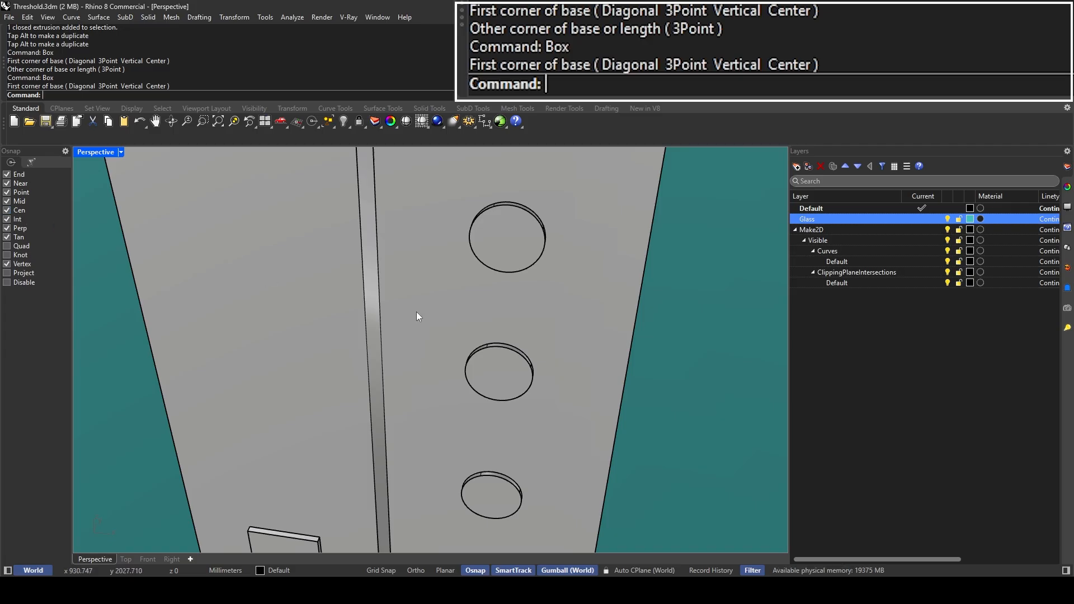
Step: Draw a horizontal guide line from the middle disc's centre out past its edge
scroll(430, 335, "up", 5)
type("line")
key("Return")
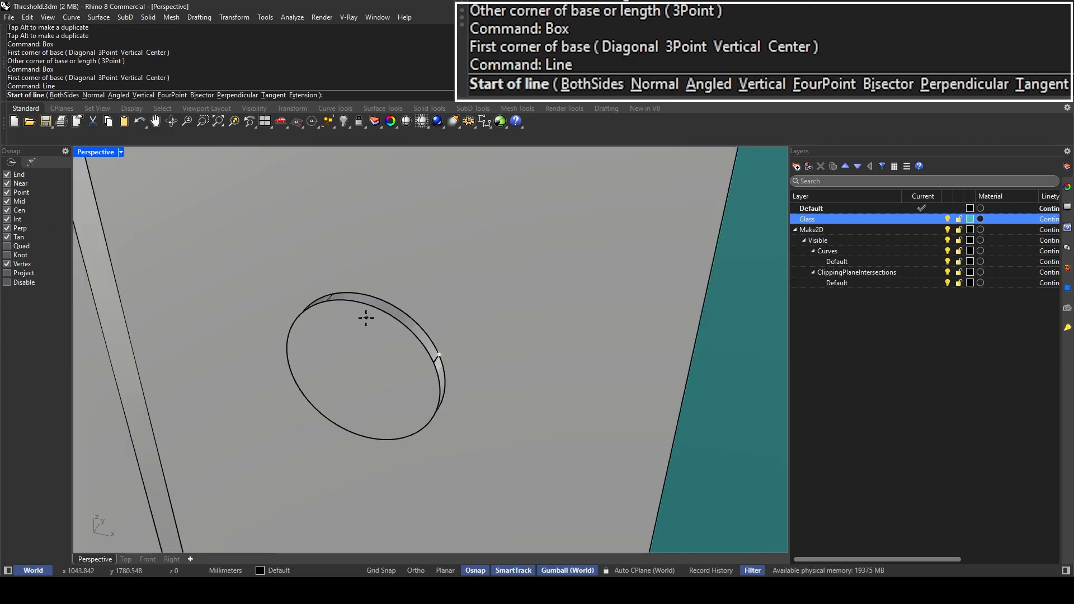
left_click(437, 358)
left_click(533, 412)
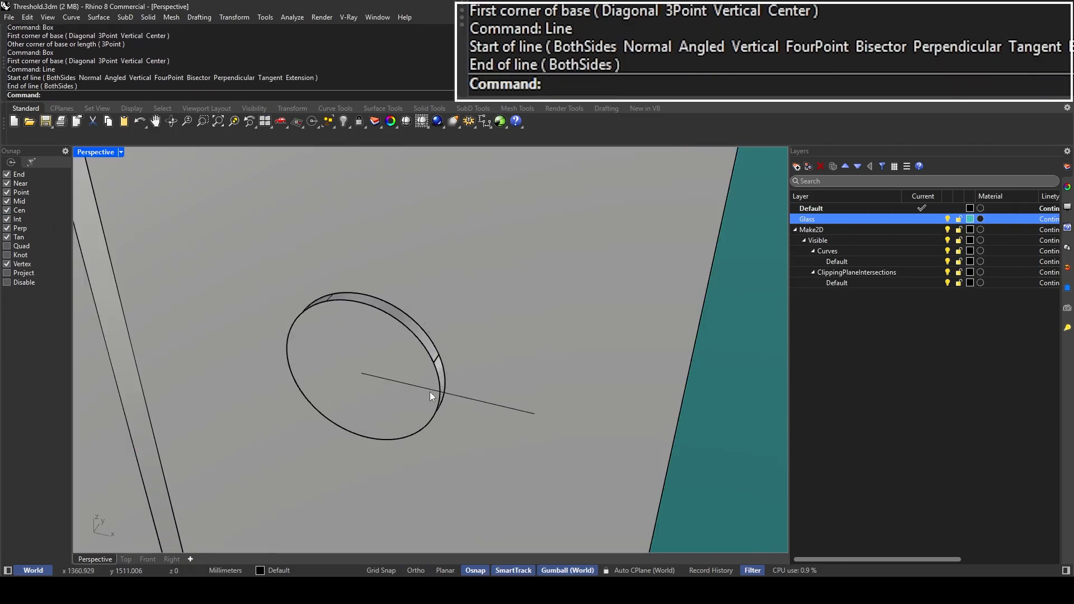
Step: Set a box base across the middle disc from the guide line's crossing to the opposite edge, using Ghosted display
scroll(448, 392, "up", 3)
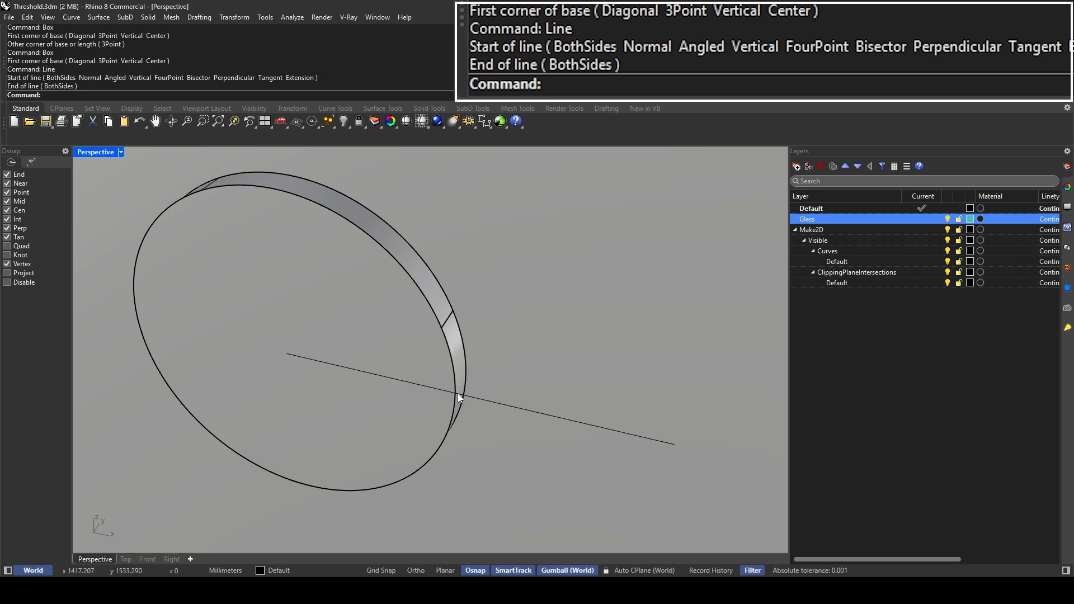
type("box")
key("Return")
left_click(457, 394)
scroll(457, 394, "down", 3)
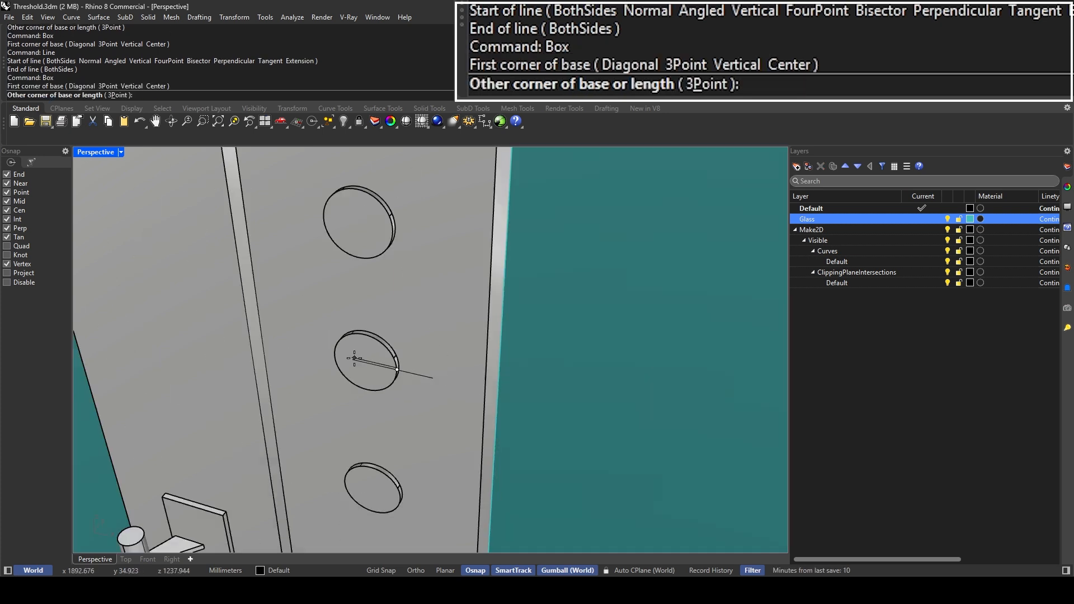
scroll(365, 362, "up", 3)
left_click(121, 152)
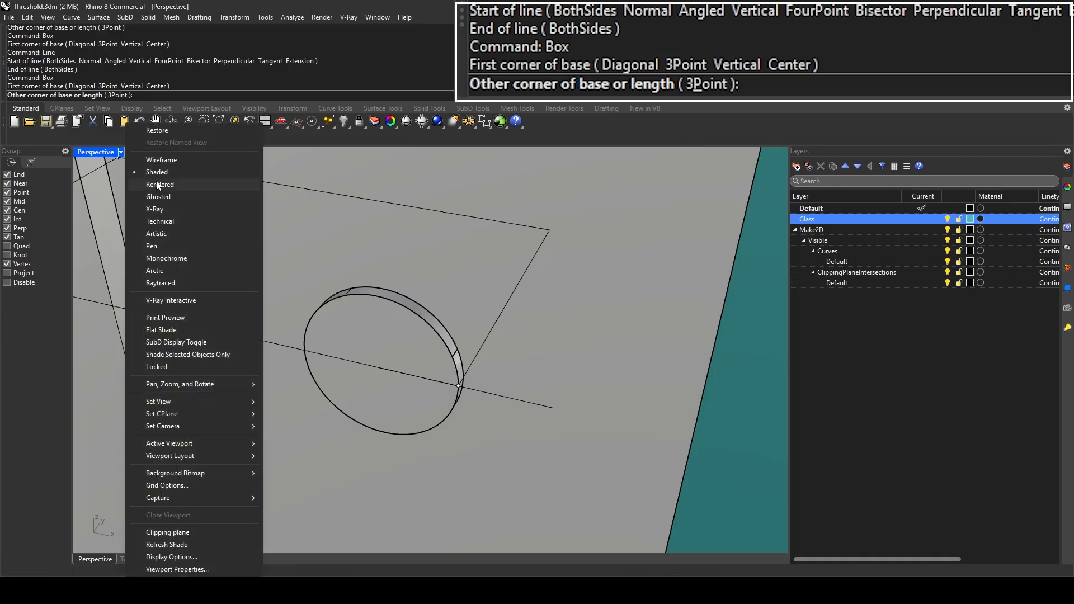
left_click(157, 197)
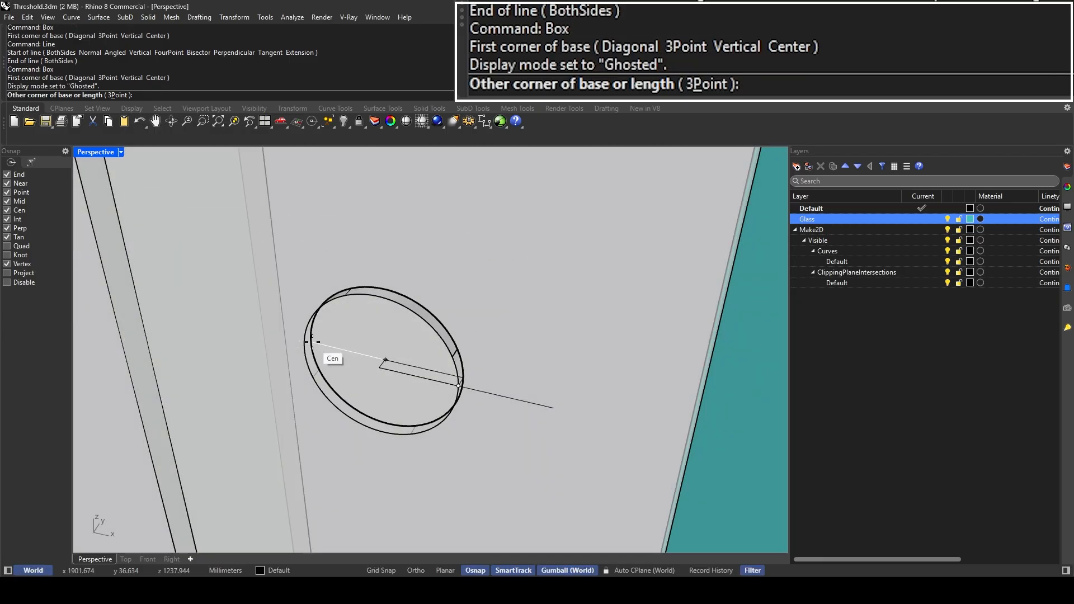
scroll(313, 344, "up", 5)
scroll(352, 317, "down", 5)
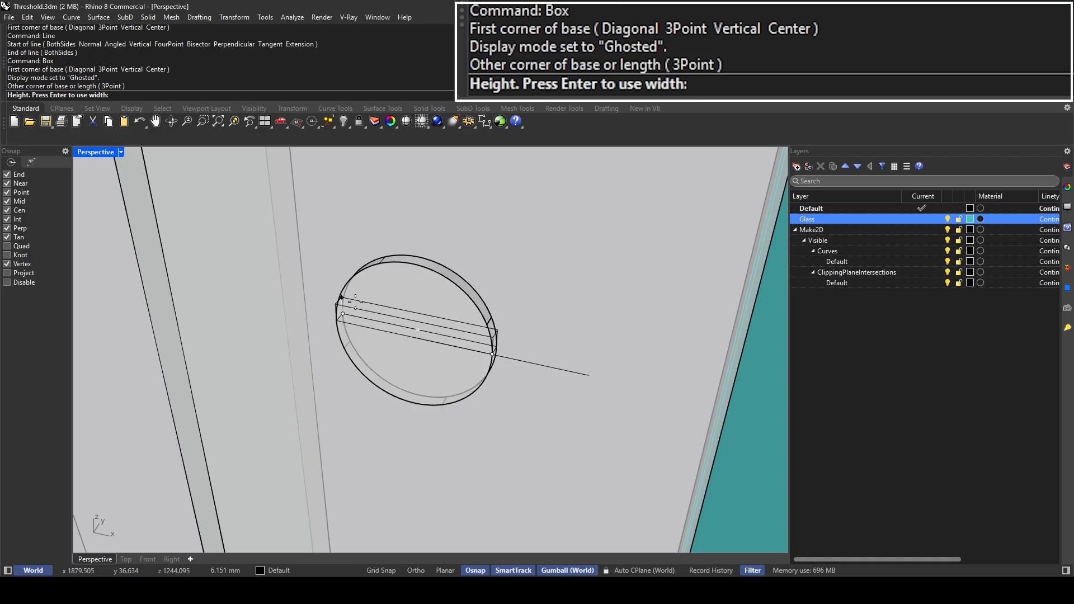
Step: Raise the box to the upper disc's horizontal centreline to form the long plate's straight body
scroll(339, 313, "up", 3)
scroll(330, 315, "down", 6)
scroll(330, 315, "down", 3)
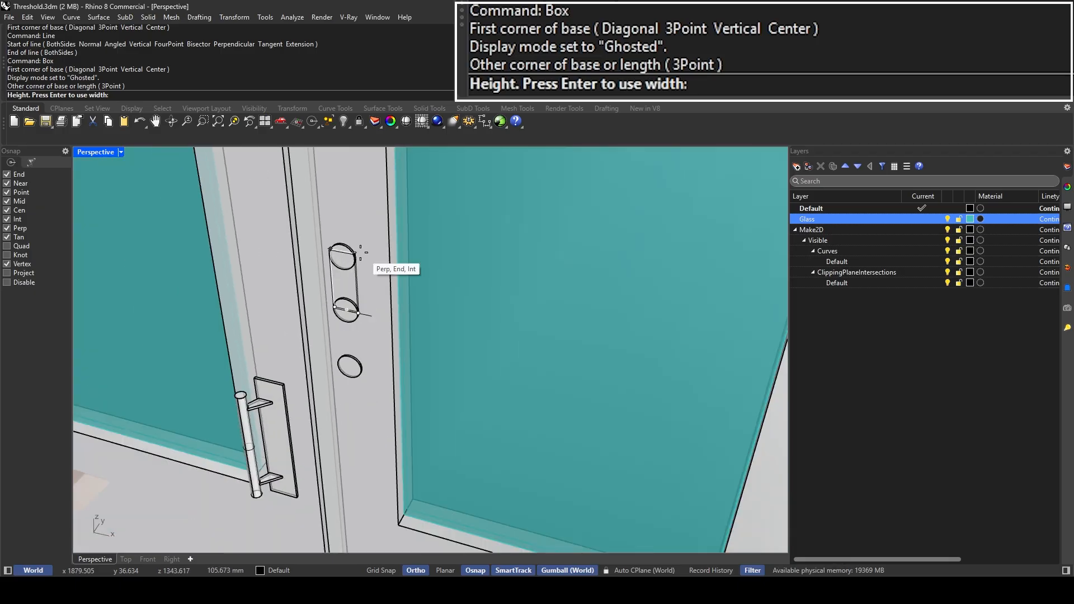
scroll(352, 252, "up", 5)
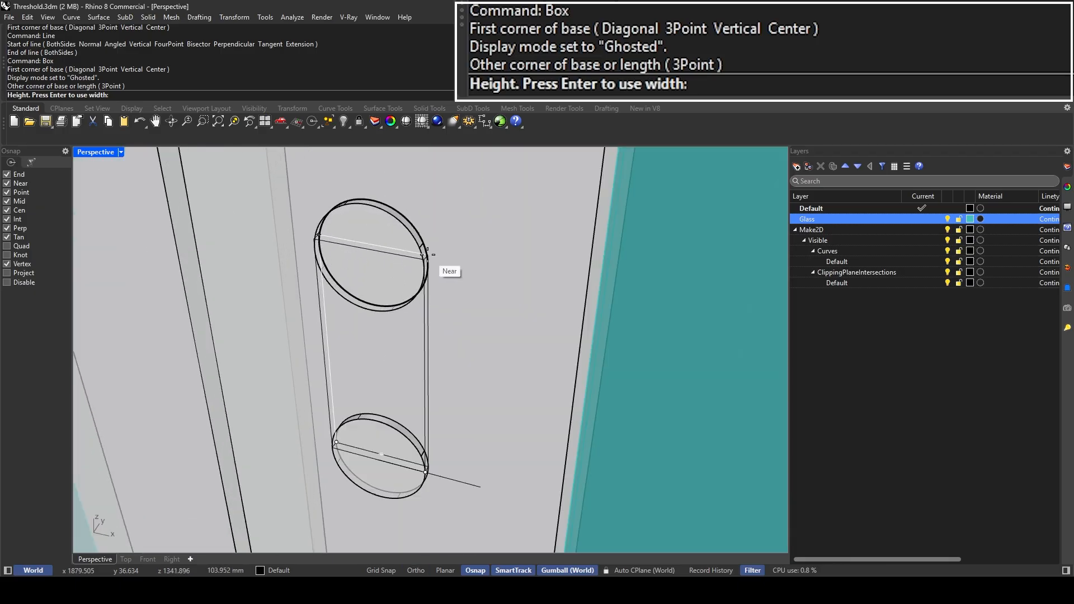
scroll(436, 261, "up", 6)
scroll(453, 276, "down", 5)
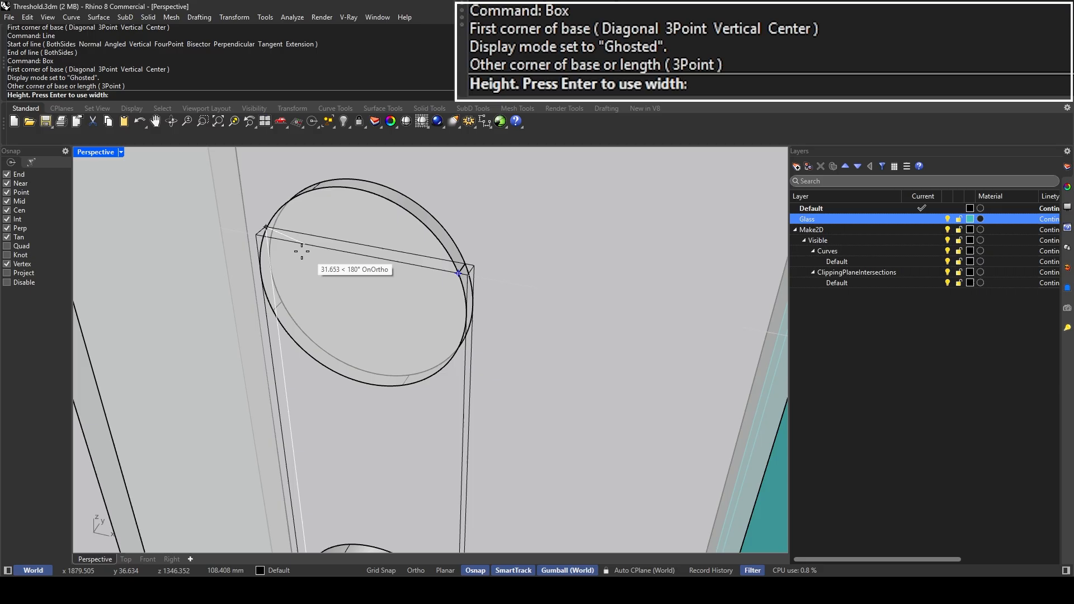
left_click(270, 266)
Step: Delete the guide line crossing the disc at the plate's lower end
scroll(296, 305, "down", 5)
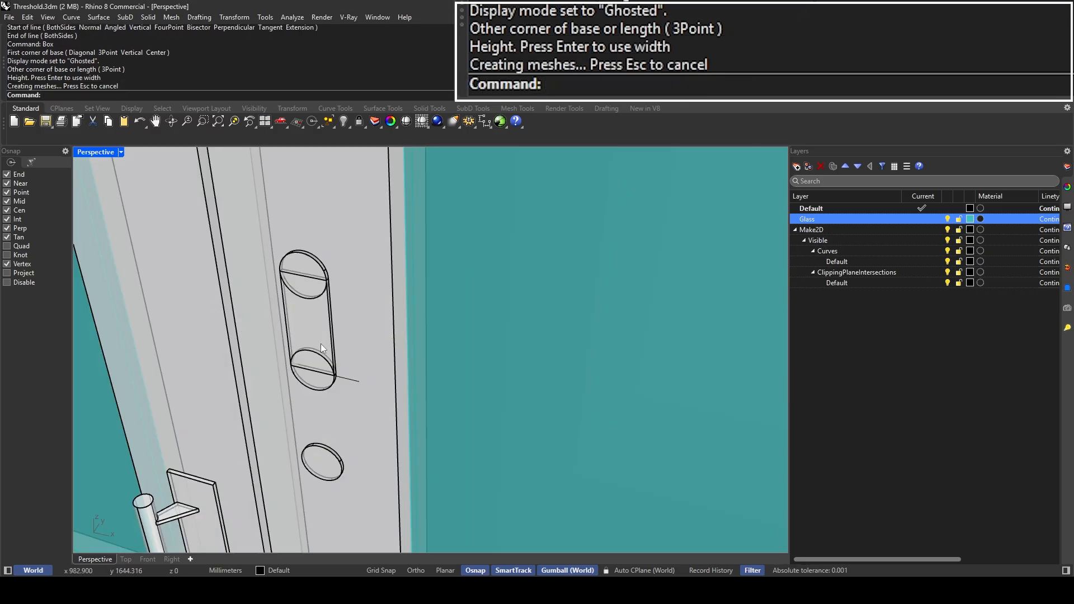
left_click(346, 379)
key("Delete")
left_click(321, 335)
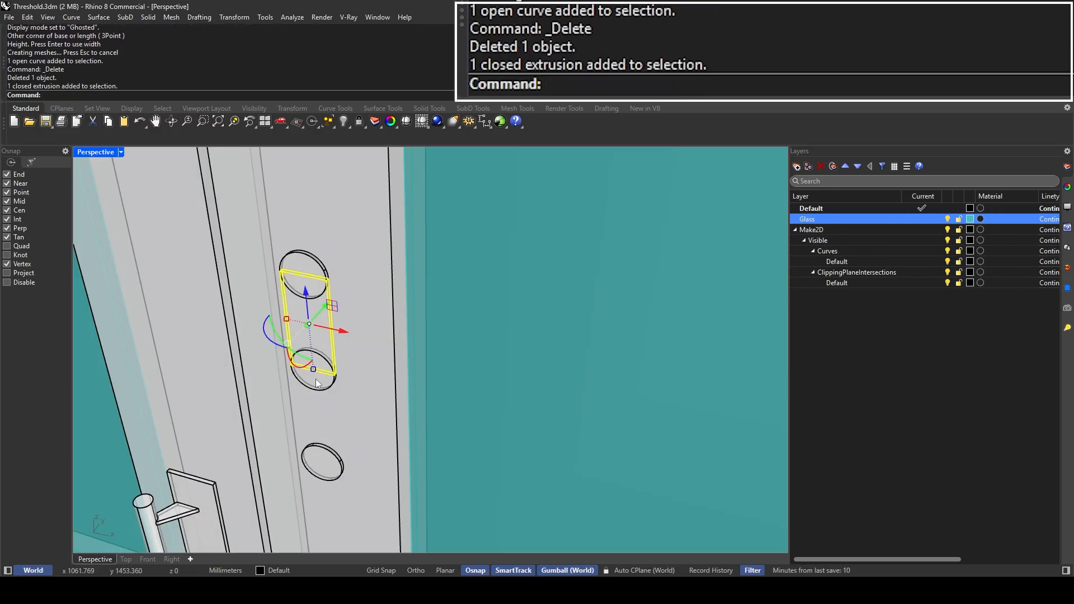
left_click(327, 351, "shift")
left_click(311, 269, "shift")
type("Box")
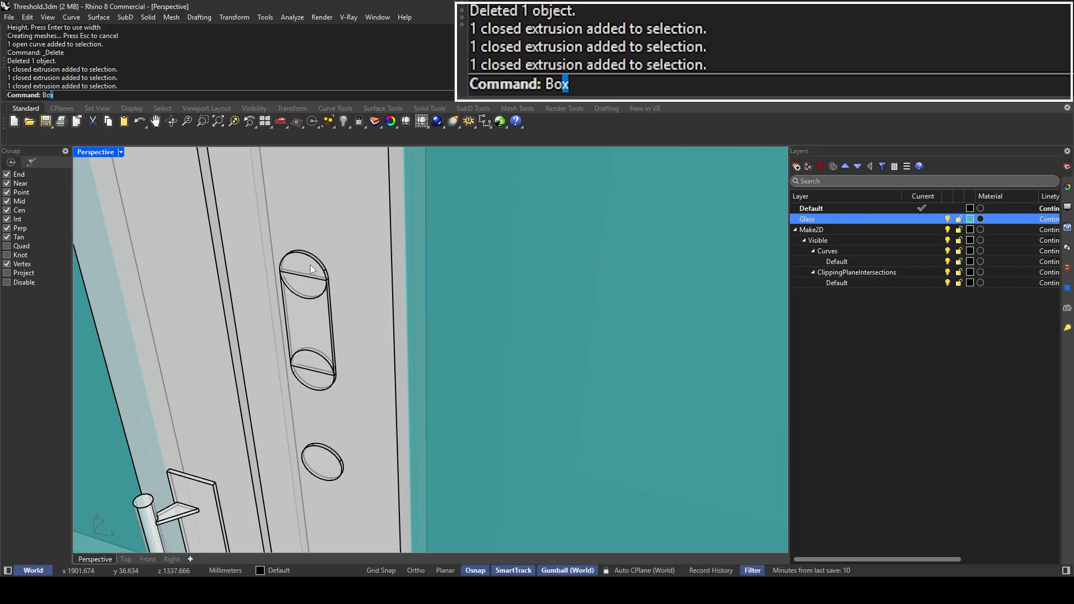
left_click(310, 264)
key("Escape")
Step: Compare the plate's rounded ends with the reference photo and set the perspective view back to Shaded display
double_click(95, 151)
scroll(296, 208, "up", 2)
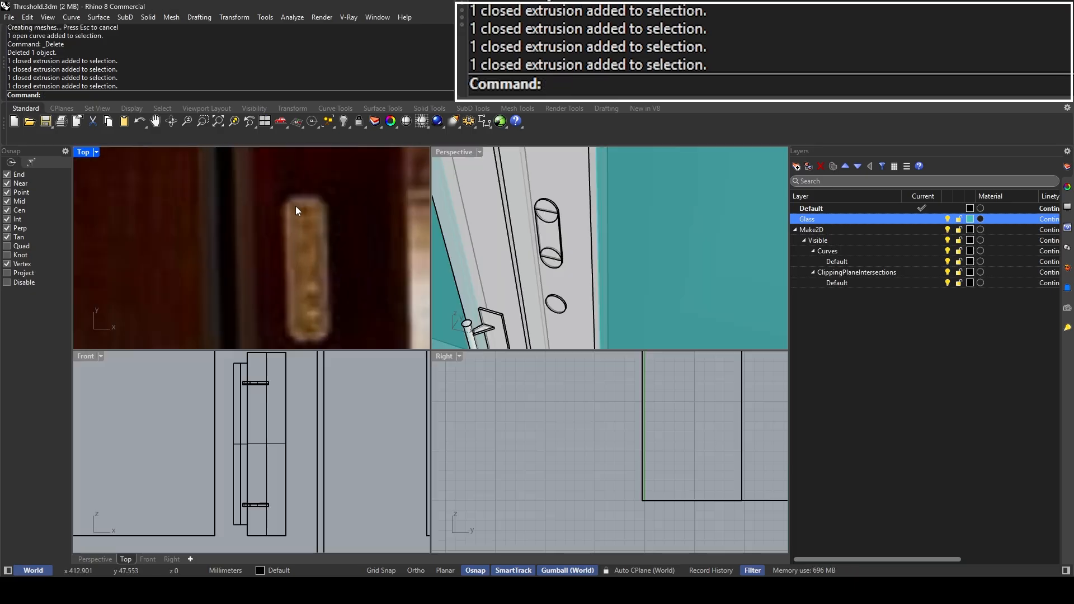
scroll(492, 227, "up", 5)
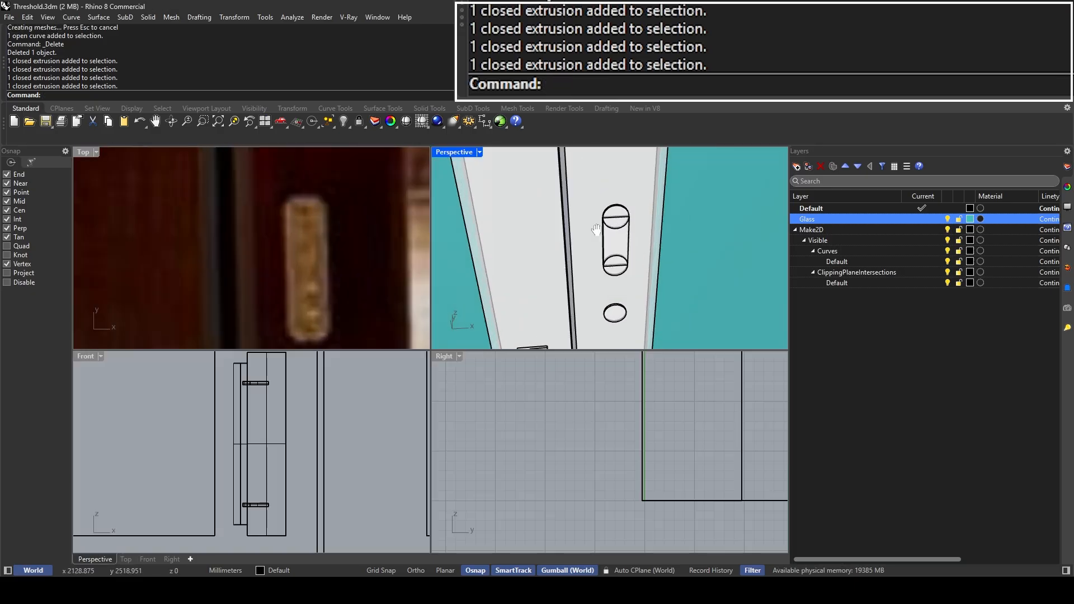
left_click(480, 153)
left_click(560, 173)
scroll(555, 212, "down", 2)
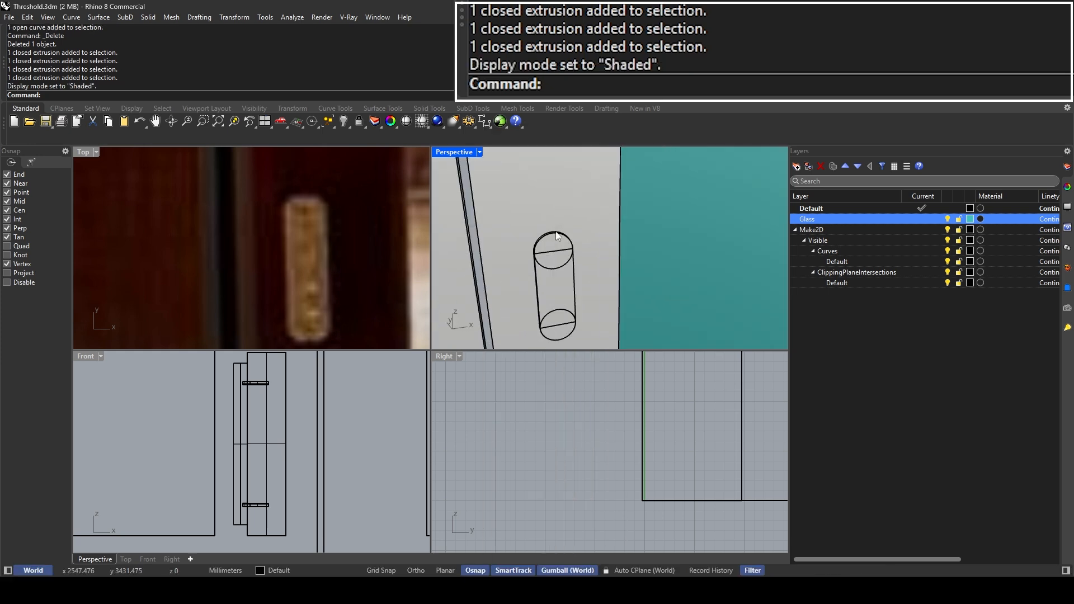
scroll(551, 238, "up", 2)
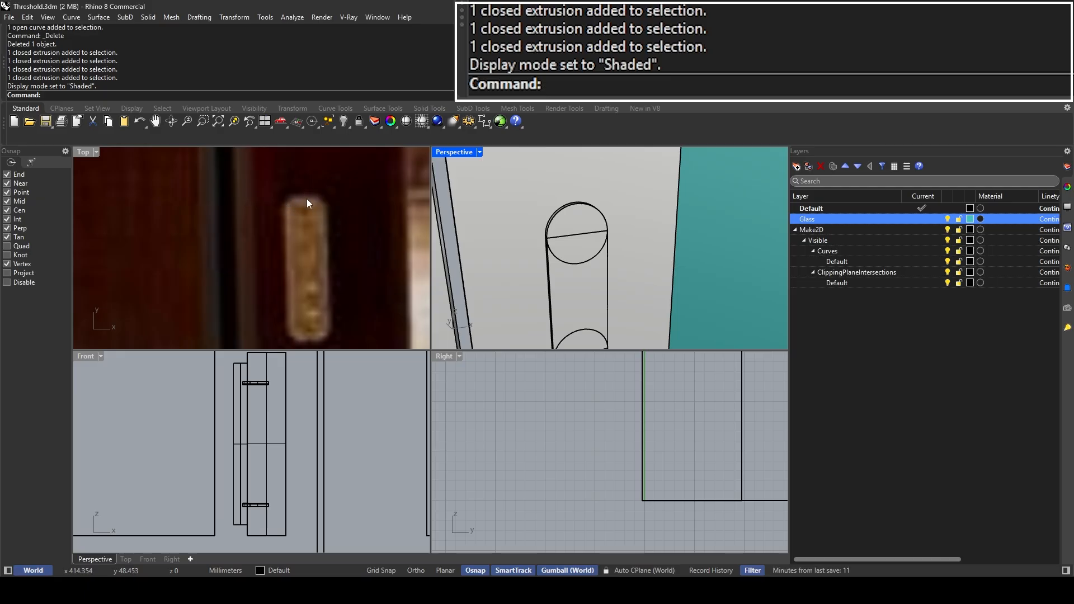
right_click_drag(589, 251, 569, 220, "shift")
Step: Scale the upper disc vertically about its centre to roughly half its height, giving the plate a flatter rounded end
left_click(556, 191)
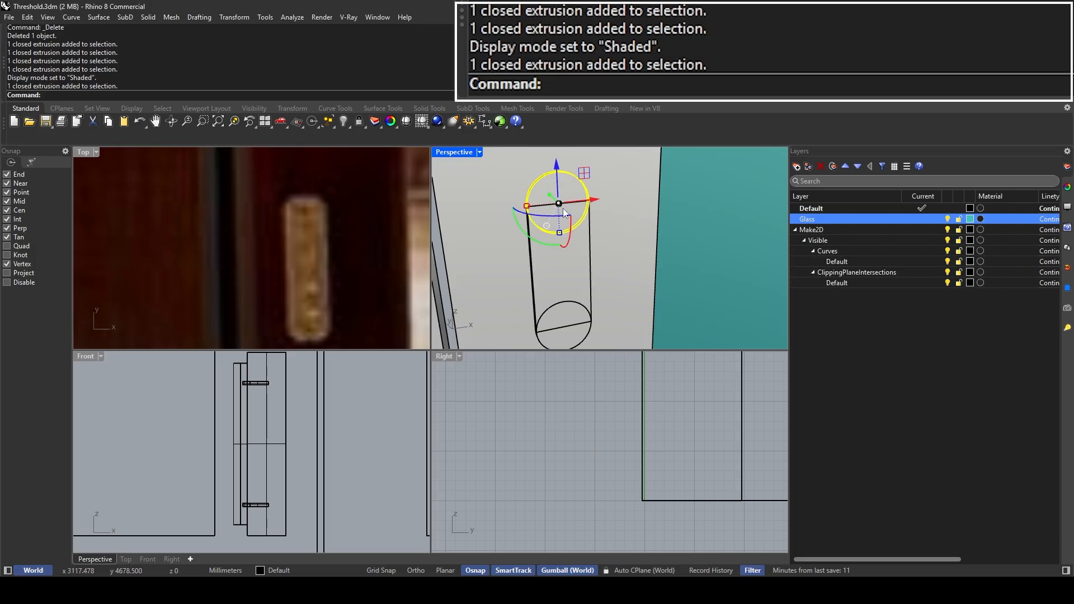
left_click_drag(559, 235, 559, 217)
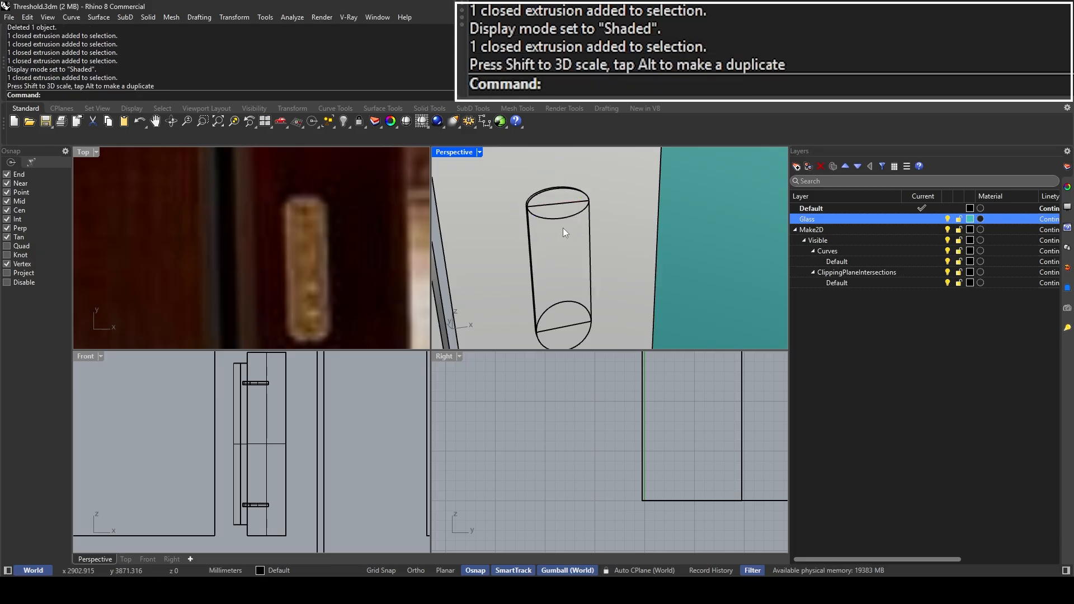
key("ctrl+z")
left_click_drag(559, 223, 559, 224)
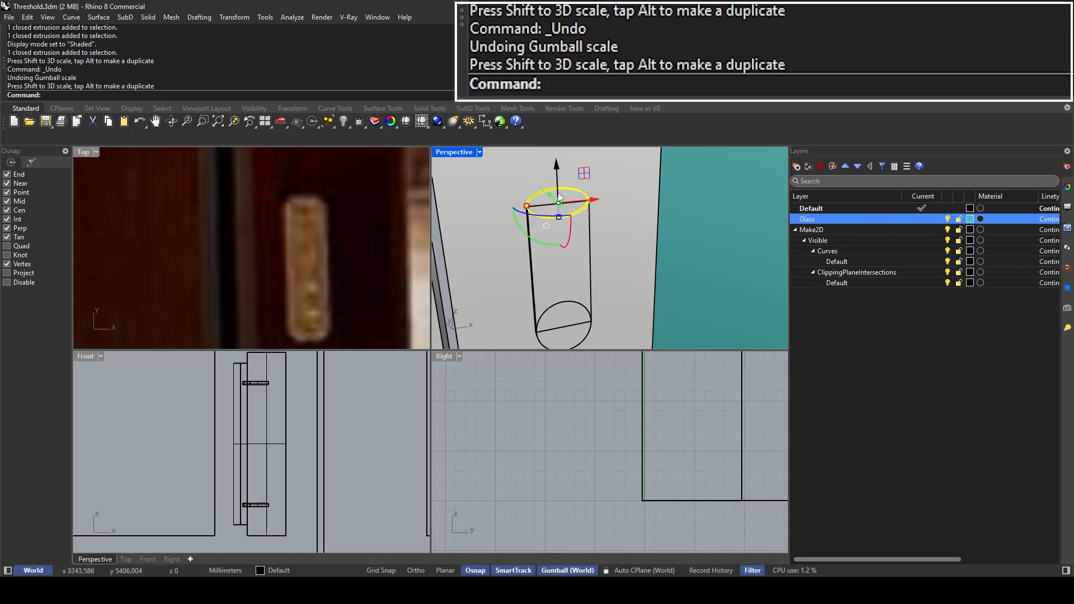
key("ctrl+z")
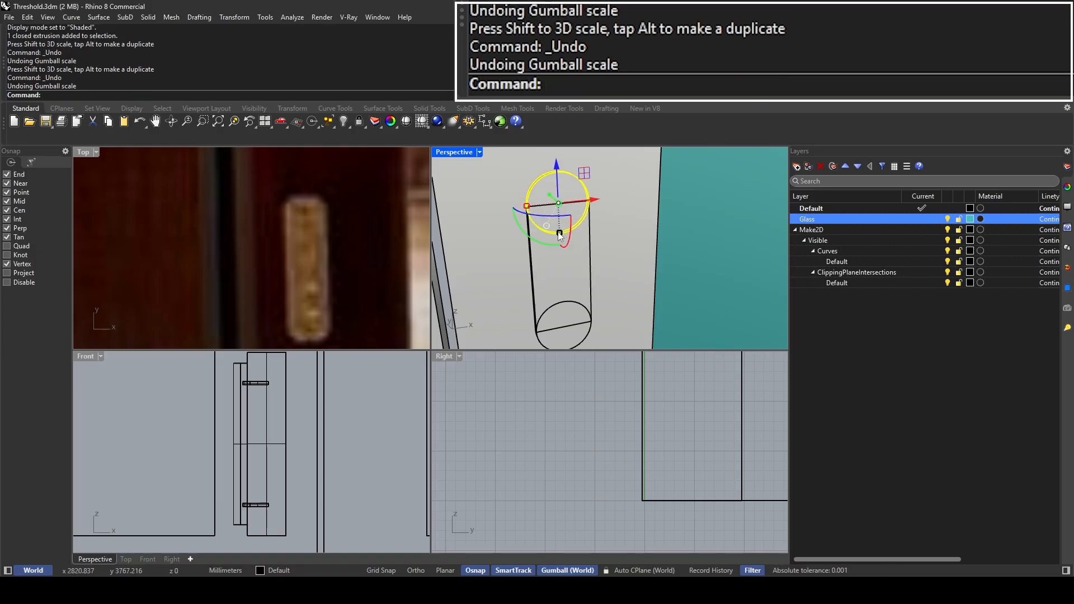
left_click_drag(560, 231, 559, 219)
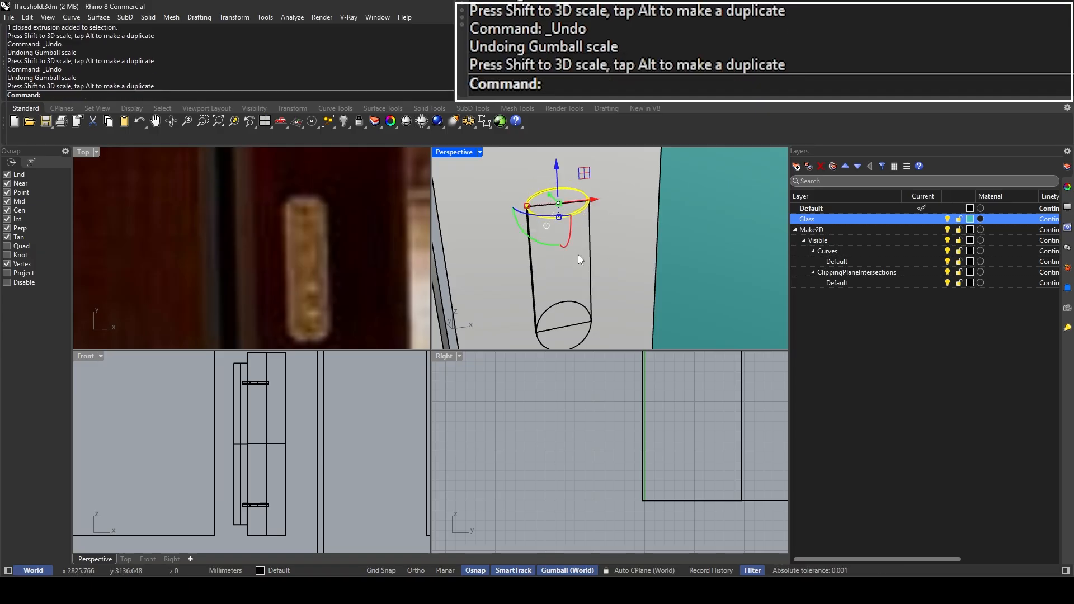
left_click(576, 337)
left_click(578, 334)
left_click(576, 341)
right_click_drag(569, 343, 561, 287, "shift")
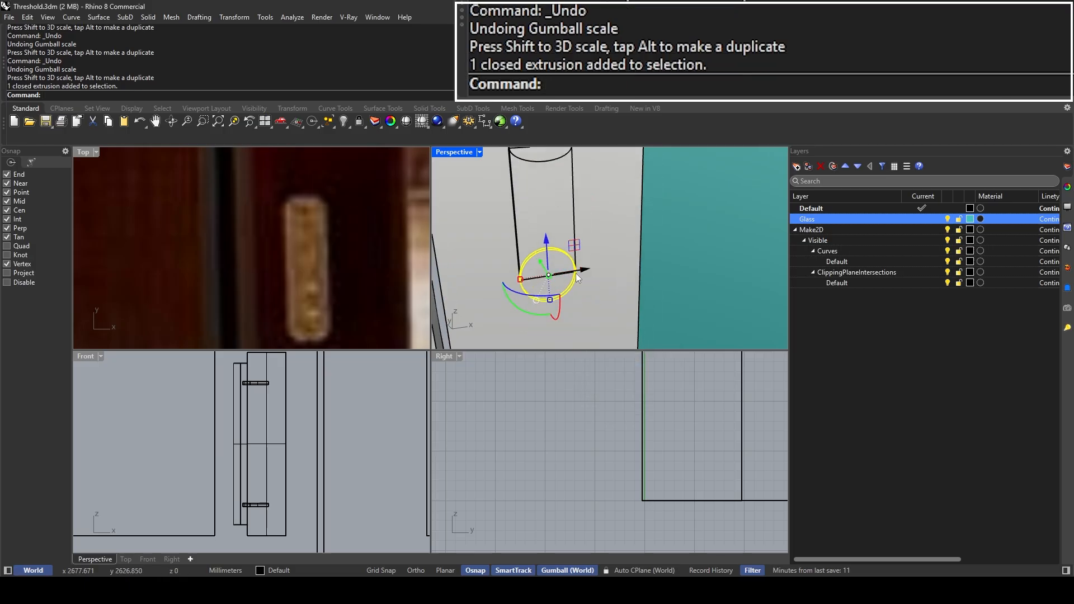
scroll(575, 272, "down", 2)
key("Delete")
left_click(555, 207)
key("ctrl+z")
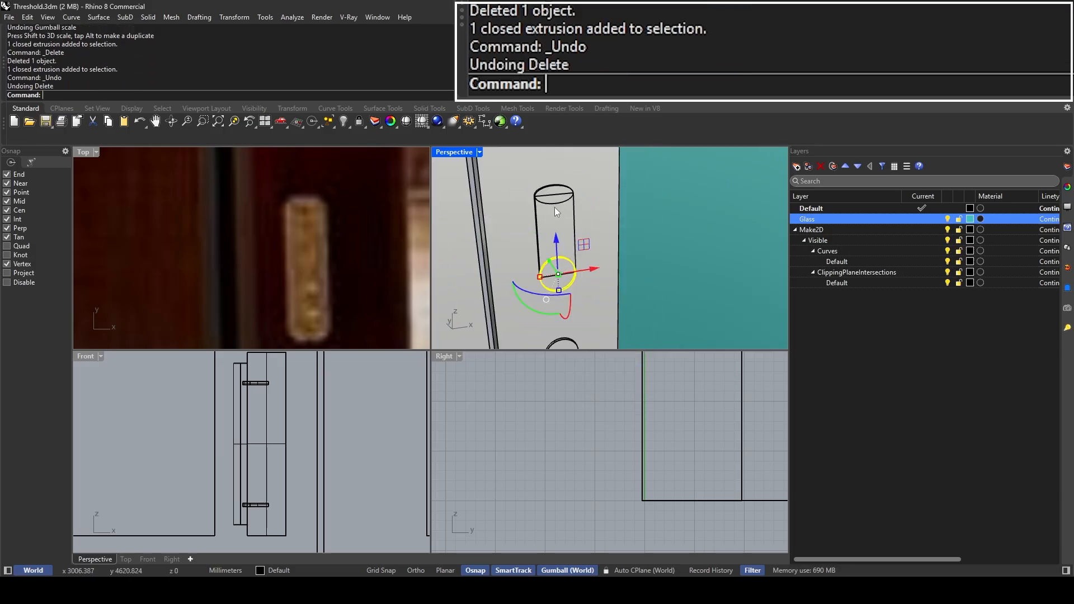
Step: Undo the upper disc's freehand scaling and scale it vertically about its centre by a factor of 0.5
scroll(556, 196, "up", 3)
left_click(560, 180)
key("ctrl+z")
scroll(560, 180, "down", 2)
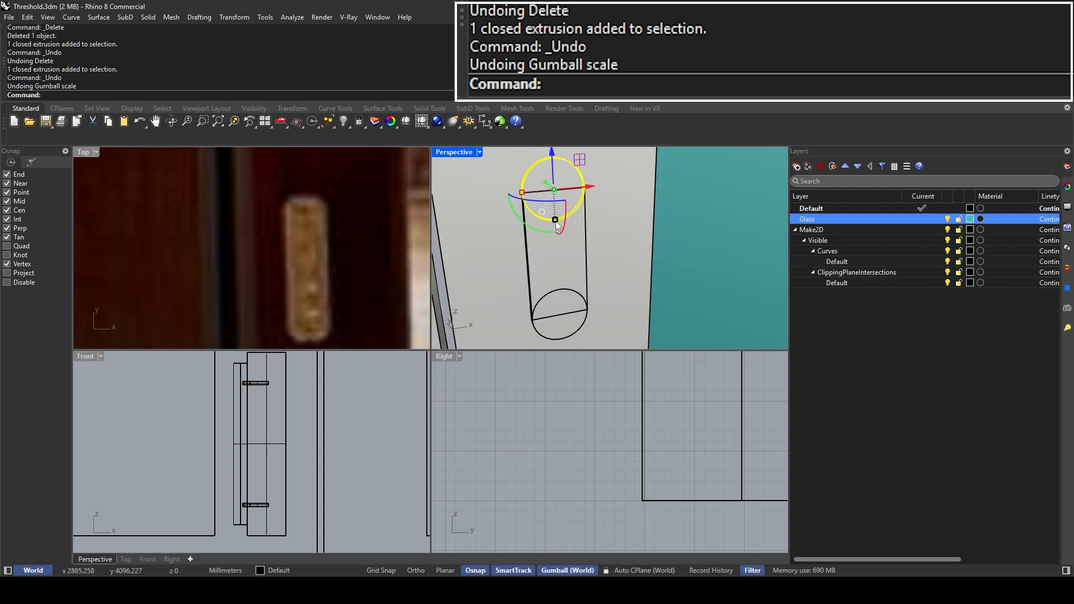
left_click(555, 221)
type("0.5")
key("Return")
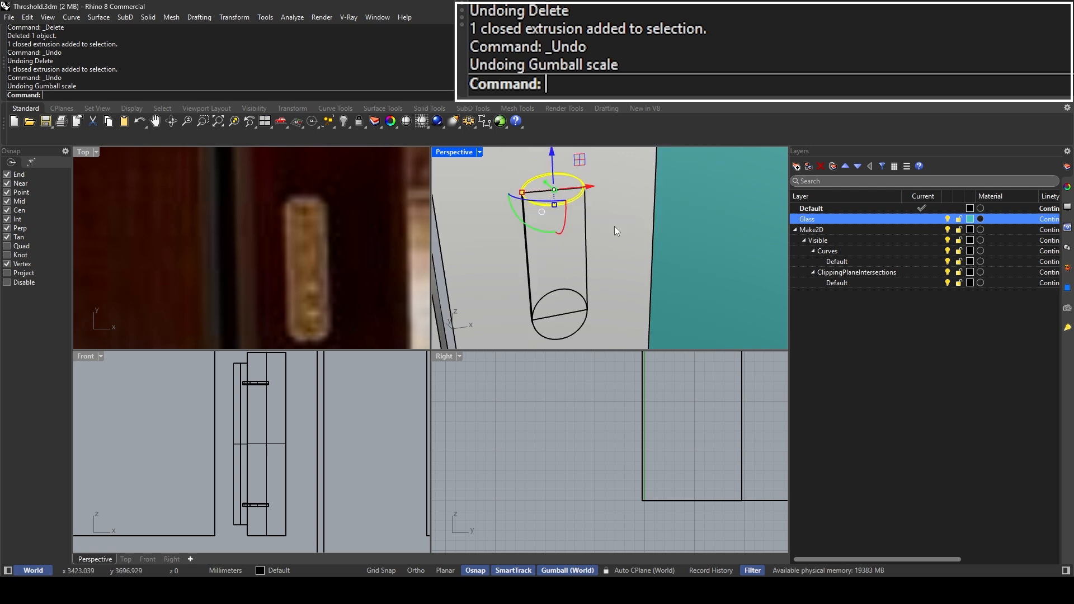
Step: Scale the lower disc vertically about its centre by a factor of 0.5 to match the upper end
left_click(578, 327)
left_click(560, 336)
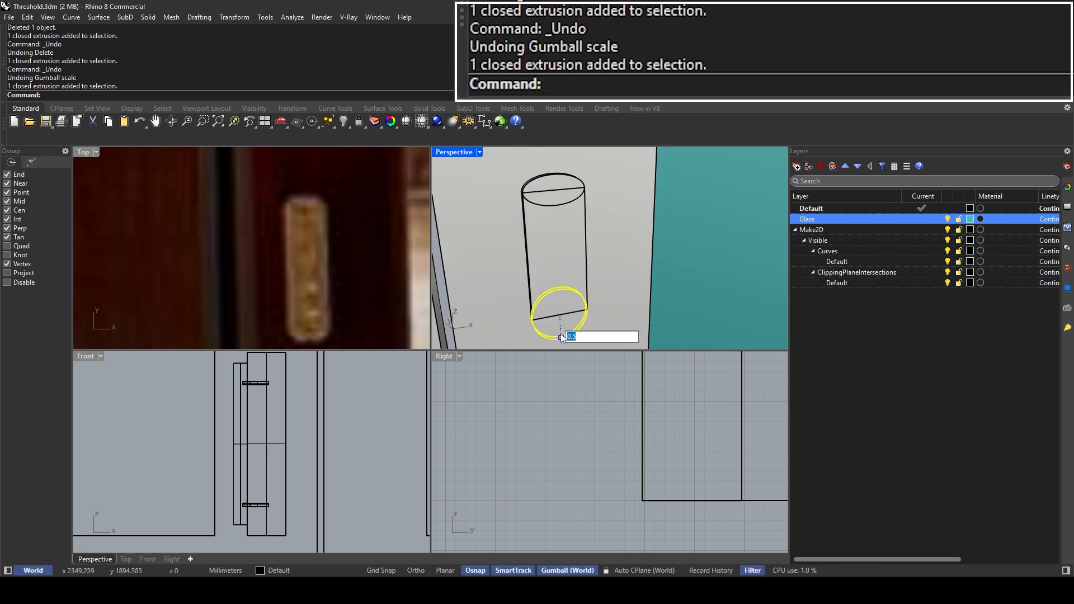
type("0l5")
key("BackSpace")
type("5")
key("Return")
key("Escape")
Step: Join the box and the two flattened discs into a single long plate with BooleanUnion
left_click(571, 224)
left_click(563, 193, "shift")
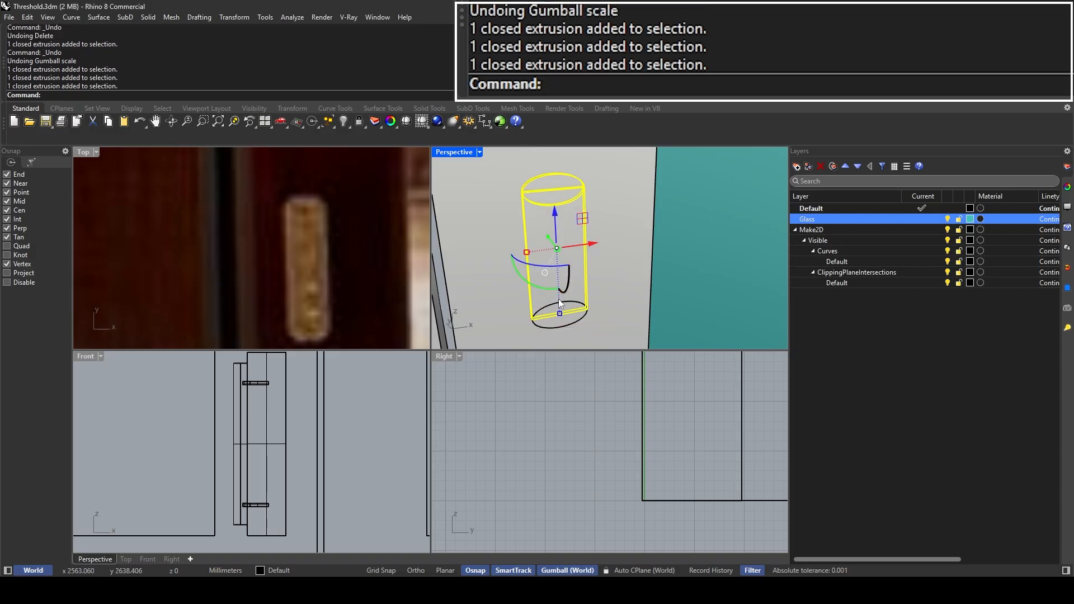
left_click(557, 327, "shift")
type("BooleanDifference")
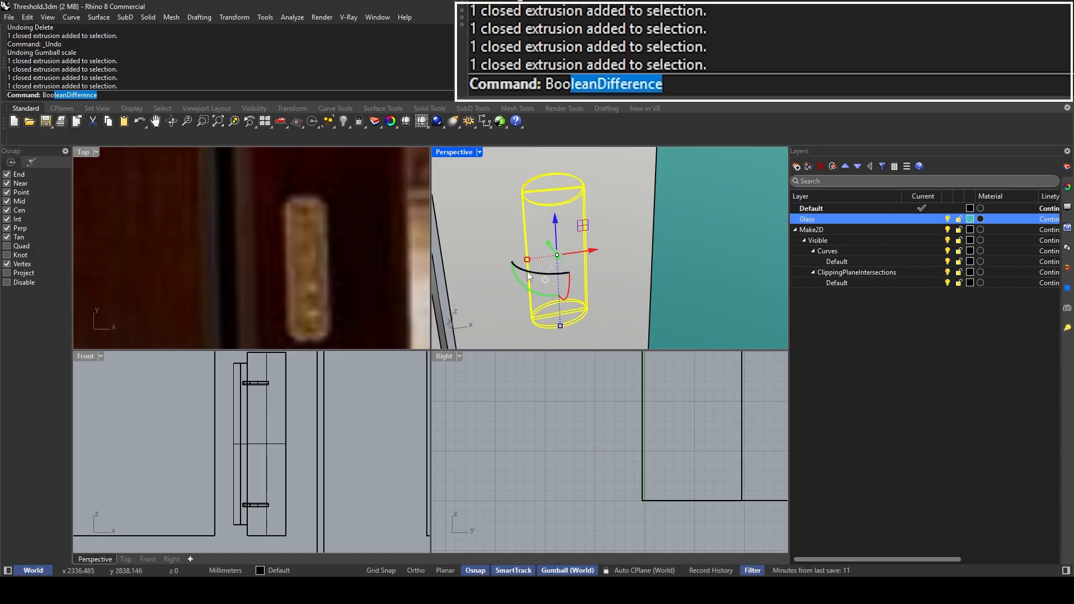
left_click(88, 140)
key("Escape")
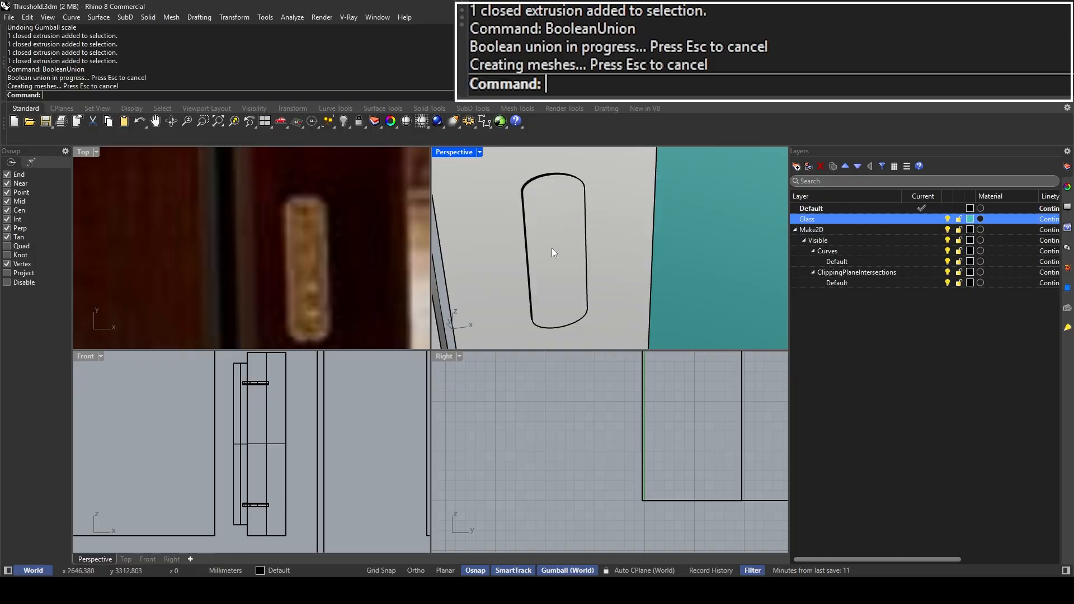
Step: Compare the right leaf's hardware with the reference photo and move the round lock up closer to the long plate
scroll(554, 249, "down", 15)
scroll(590, 248, "up", 8)
scroll(258, 228, "down", 6)
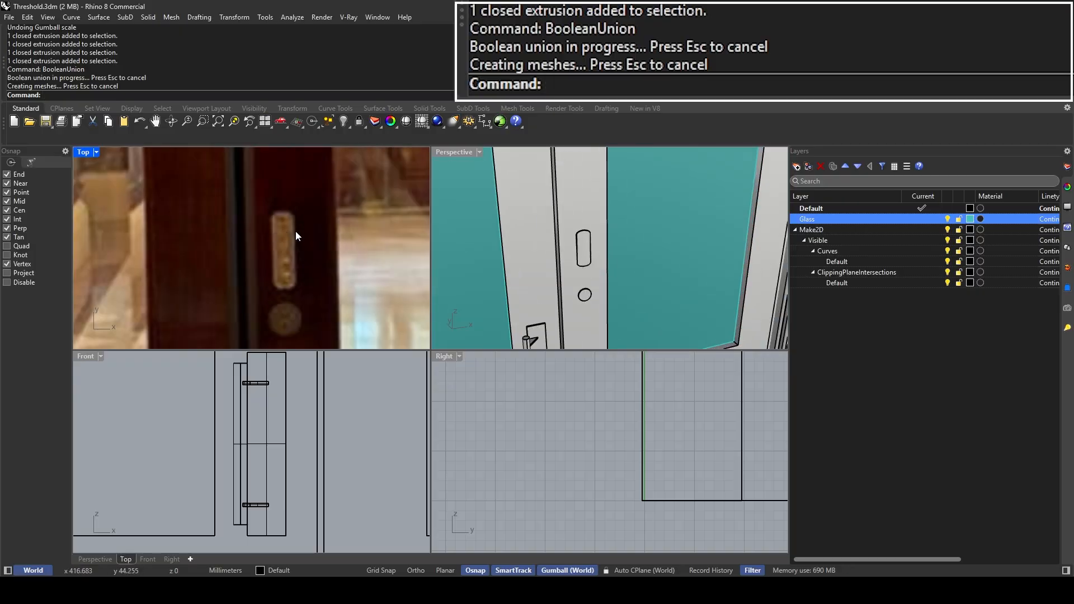
scroll(590, 254, "down", 8)
double_click(456, 152)
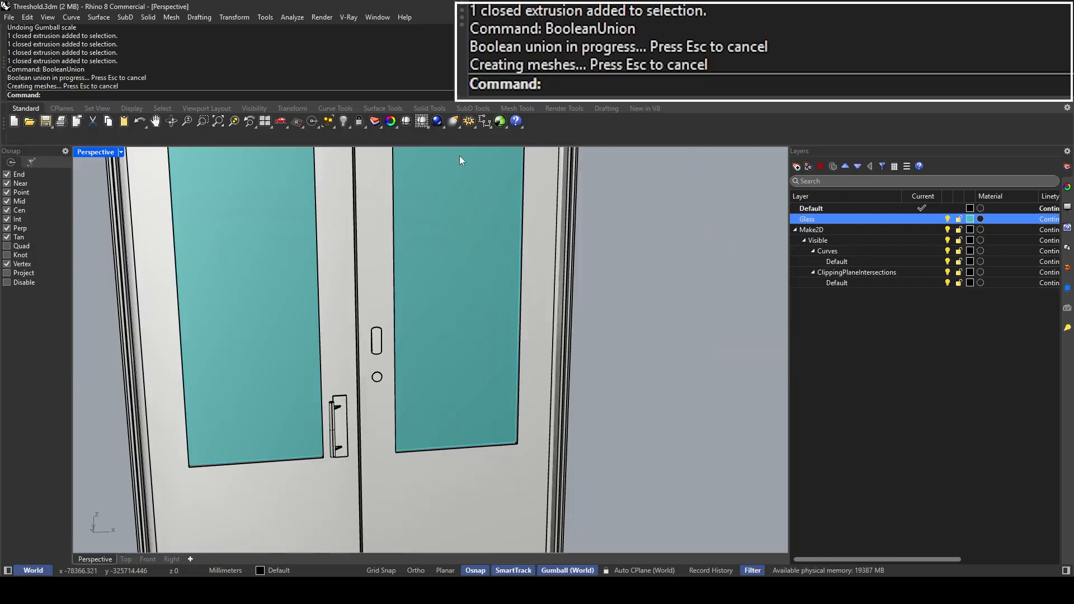
right_click_drag(411, 280, 445, 271)
scroll(392, 366, "up", 7)
left_click(408, 395)
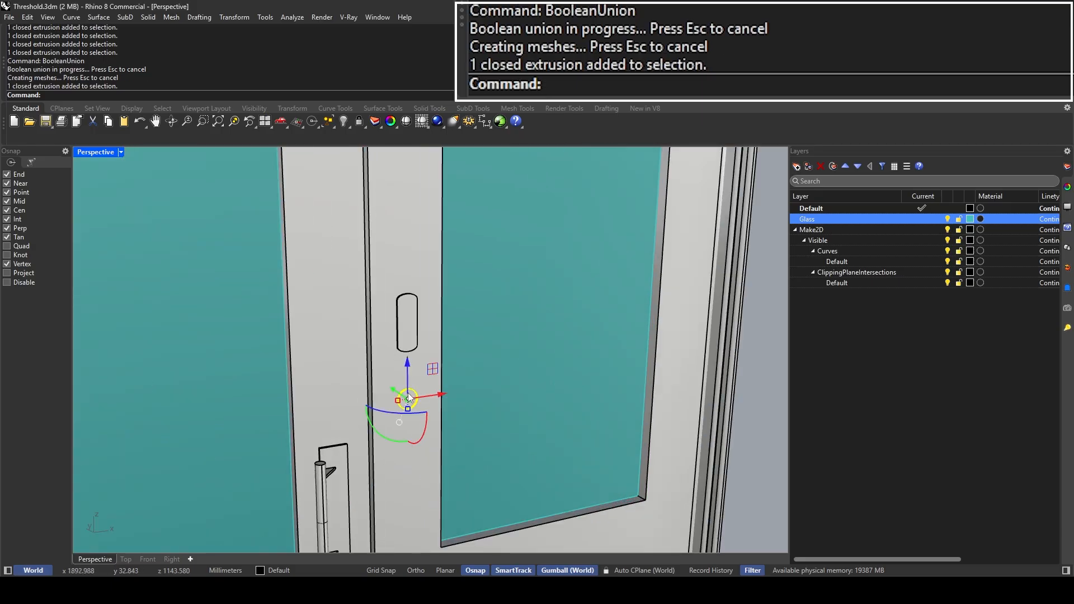
left_click_drag(408, 397, 408, 384)
key("Escape")
scroll(423, 320, "down", 8)
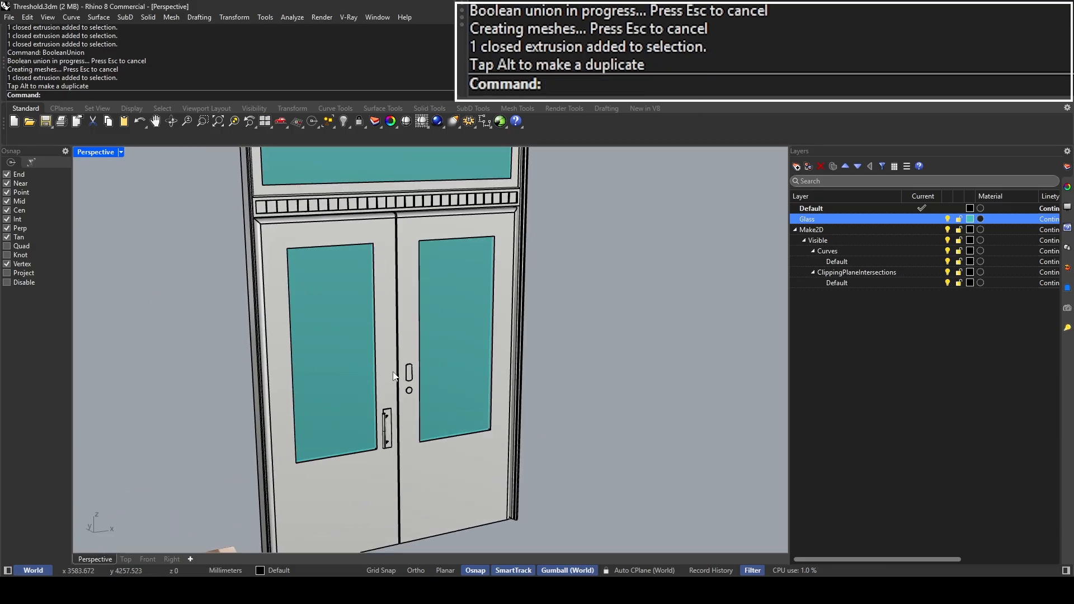
Step: Compare the gap between the two door leaves below the dentil band with the reference photo
scroll(409, 392, "up", 7)
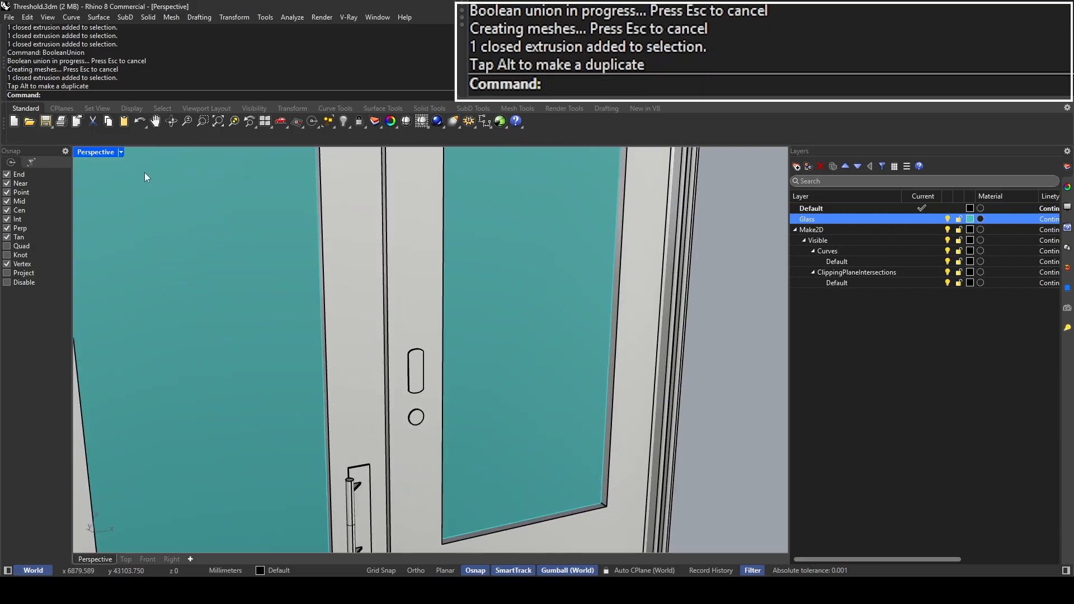
double_click(98, 155)
left_click(250, 253)
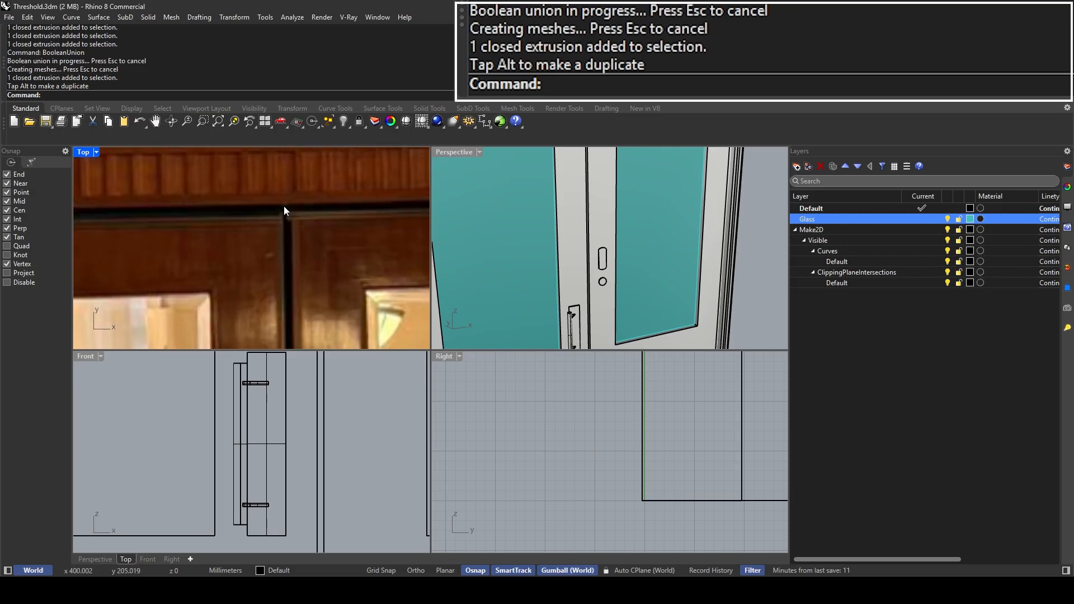
double_click(455, 152)
right_click_drag(455, 202, 398, 369)
scroll(369, 307, "up", 8)
scroll(369, 306, "down", 5)
scroll(303, 321, "up", 4)
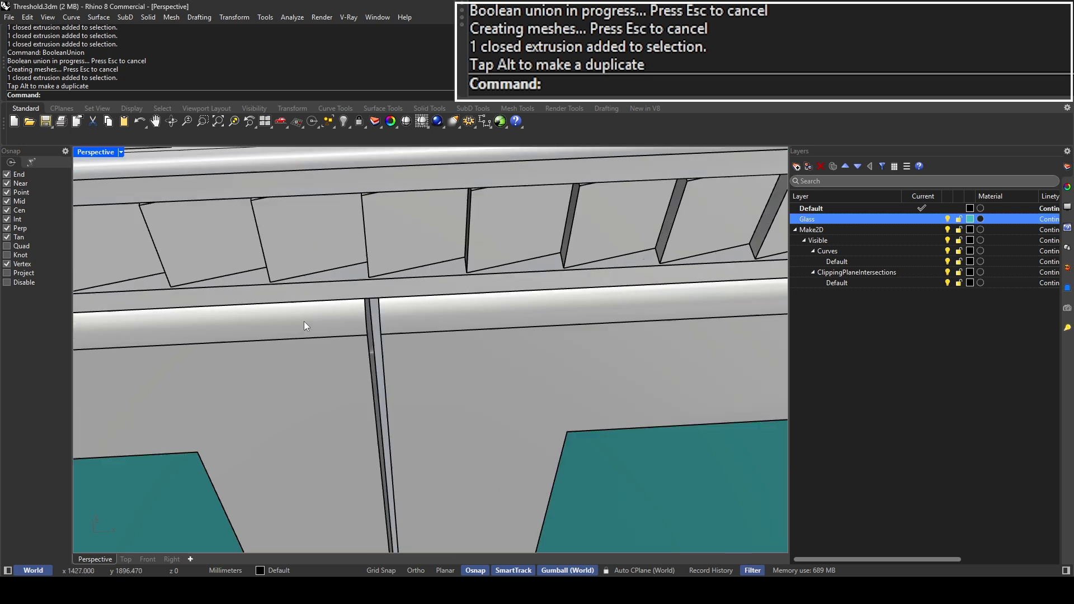
double_click(107, 155)
left_click(280, 247)
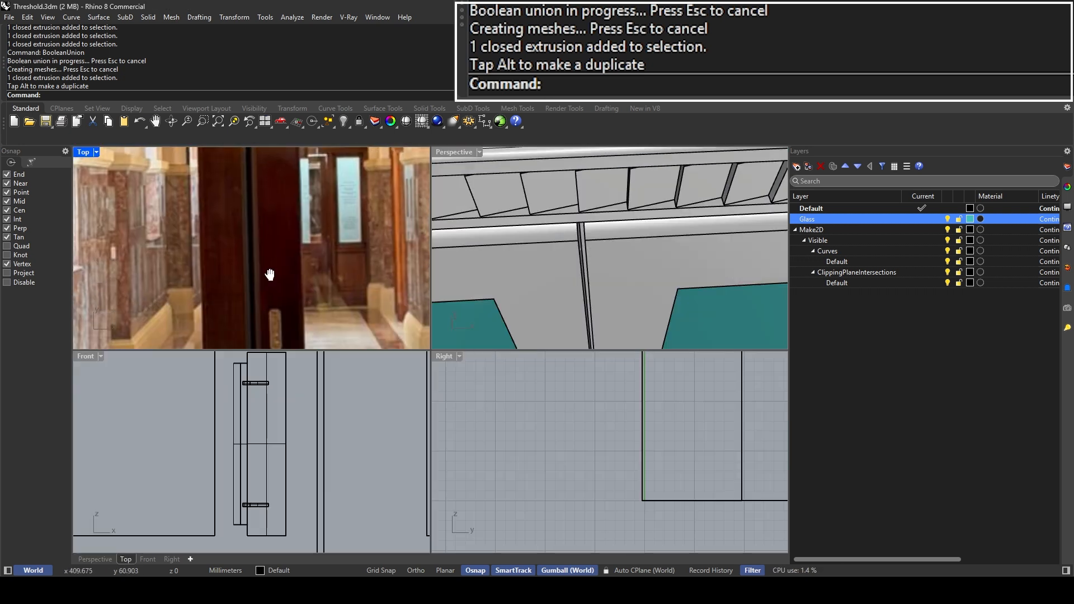
double_click(445, 153)
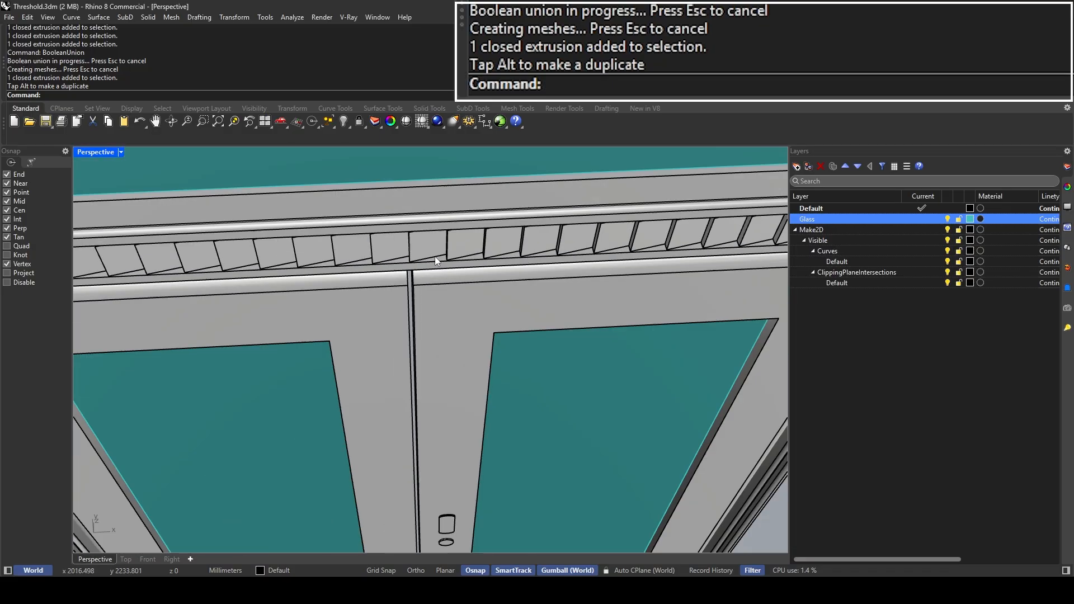
scroll(431, 279, "down", 4)
Step: Mirror a copy of the left leaf's pull handle onto the right leaf across the centre gap between the leaves
right_click_drag(428, 309, 217, 204)
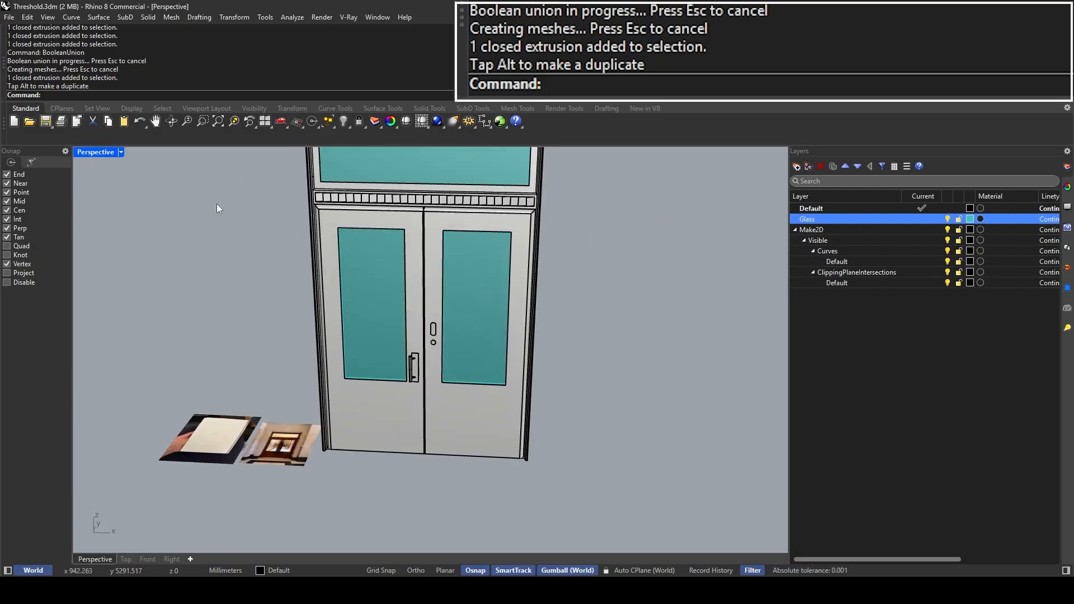
scroll(429, 364, "up", 4)
left_click(386, 375)
type("Mirror")
key("Return")
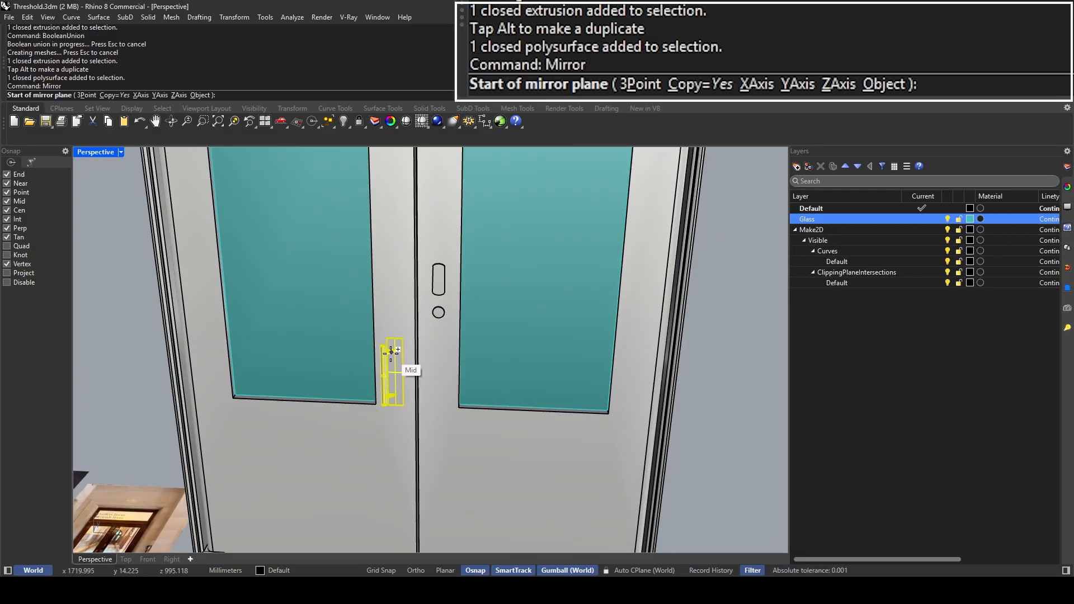
right_click_drag(412, 370, 511, 318)
scroll(403, 455, "up", 5)
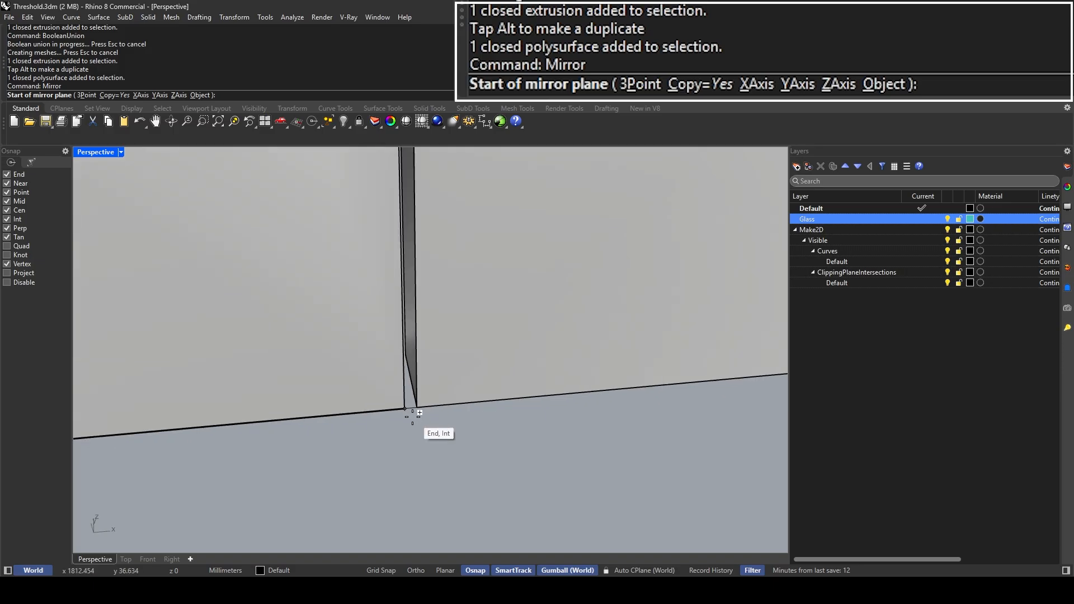
left_click(412, 408)
scroll(412, 413, "down", 6)
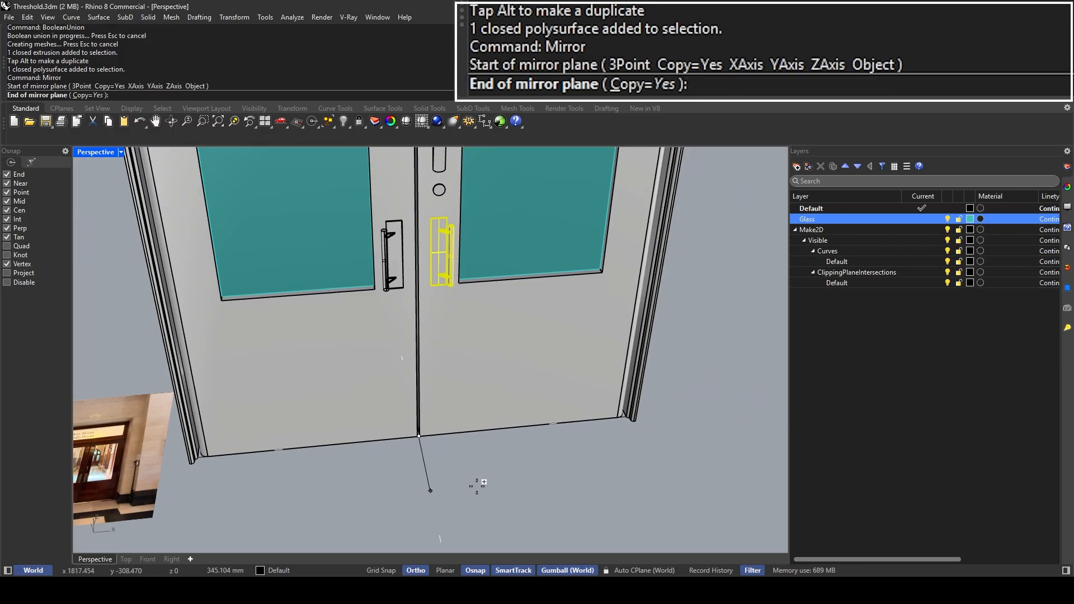
left_click(494, 490)
Step: Move the two reference images farther away from the door along the X axis and save the file
scroll(472, 442, "down", 8)
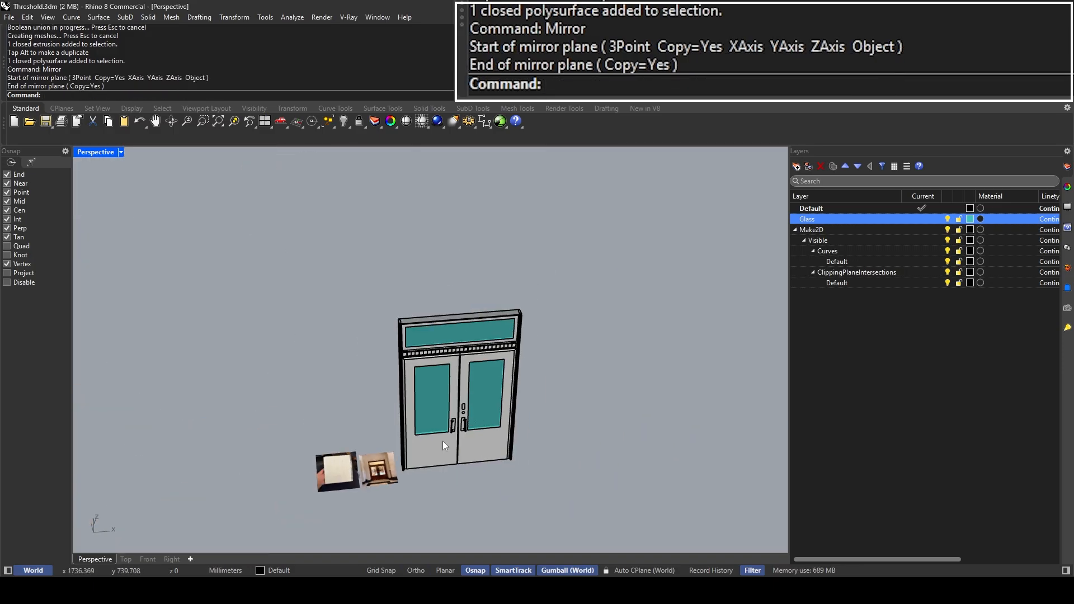
left_click_drag(384, 506, 333, 456)
left_click_drag(393, 472, 307, 477)
left_click(474, 489)
scroll(452, 397, "up", 4)
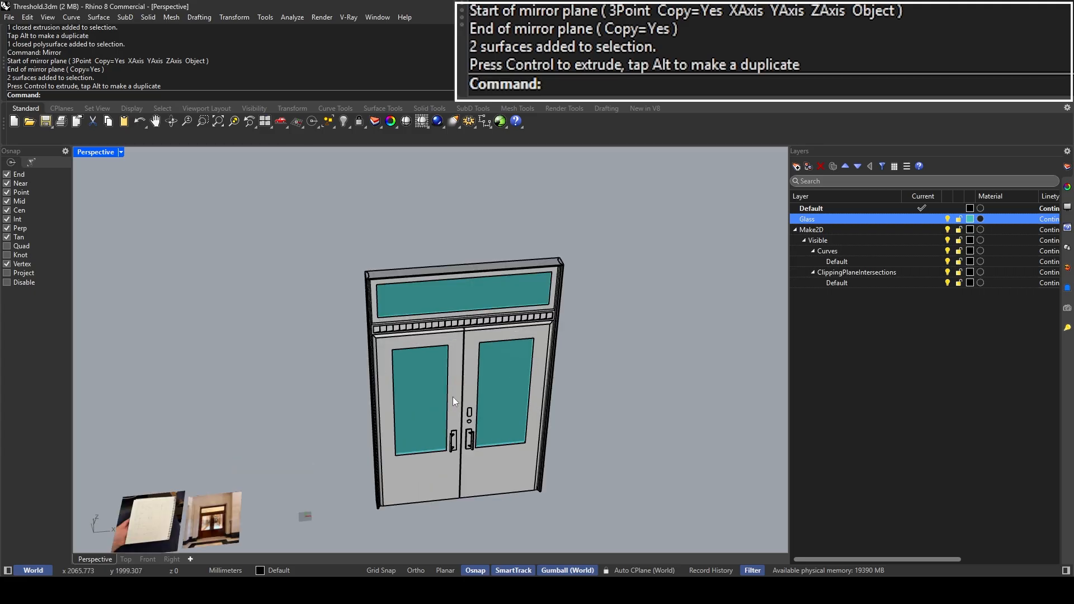
key("ctrl+s")
Step: Set the perspective view to Rendered display and orbit to view the door at an angle
right_click_drag(453, 394, 444, 320)
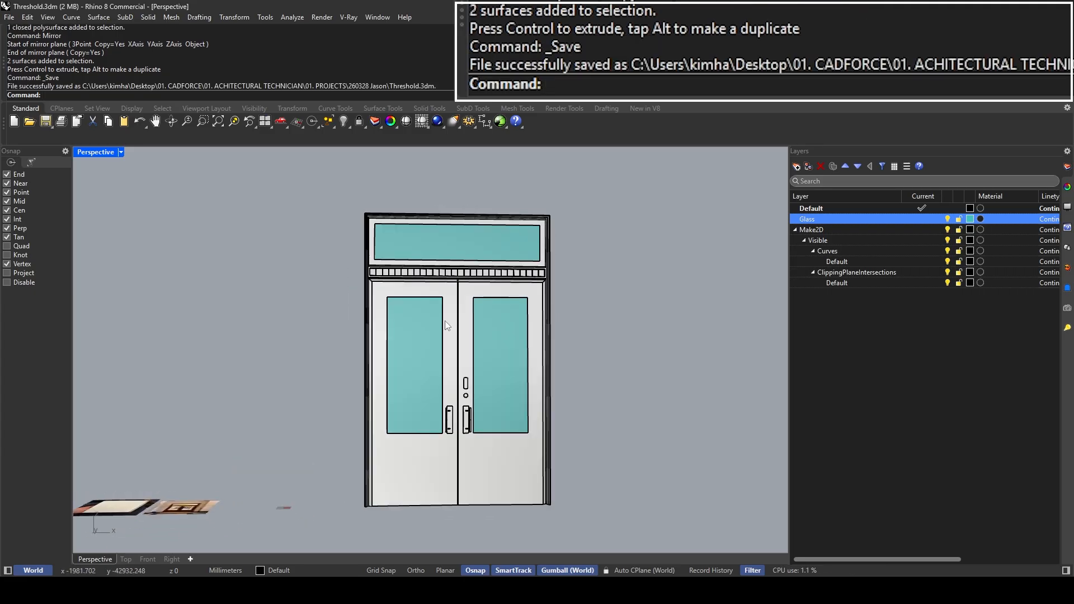
left_click(121, 152)
left_click(153, 183)
right_click_drag(429, 281, 469, 313)
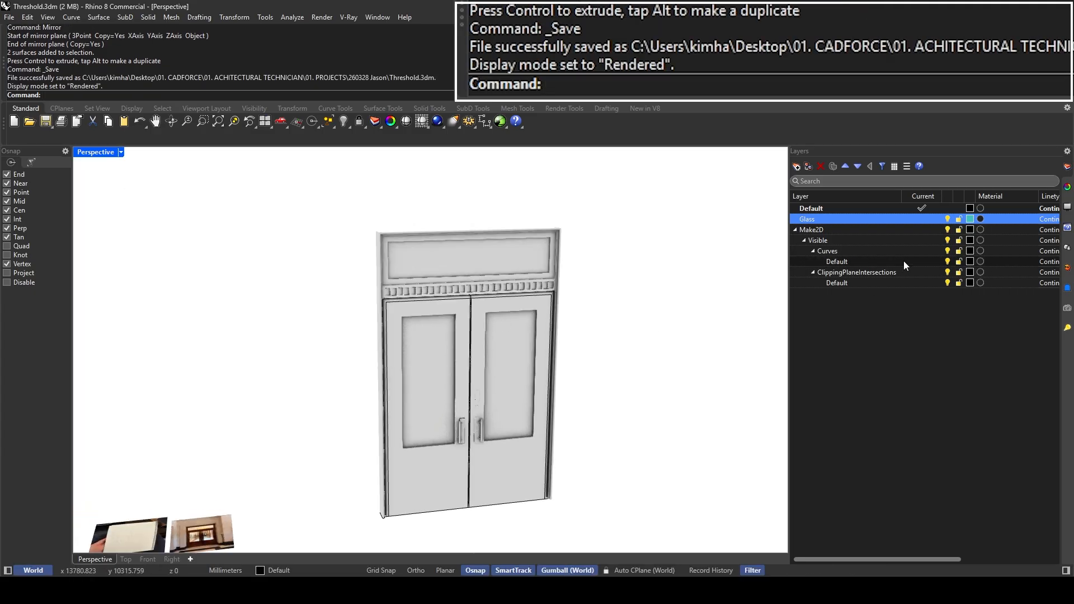
Step: Collapse the Make2D layer group and widen the layer list to show the material column fully
left_click(795, 230)
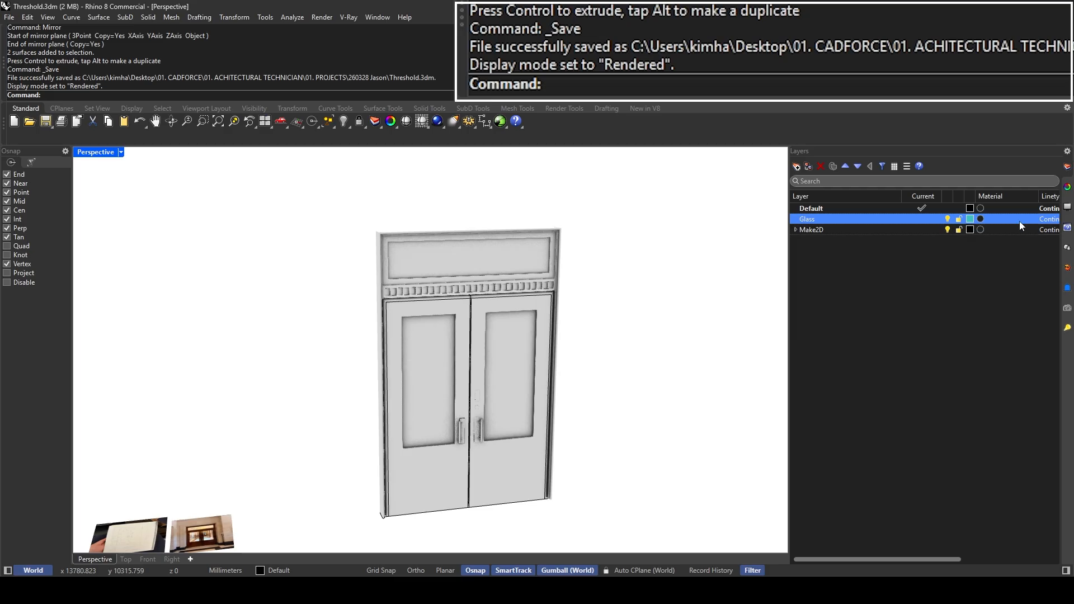
left_click(994, 221)
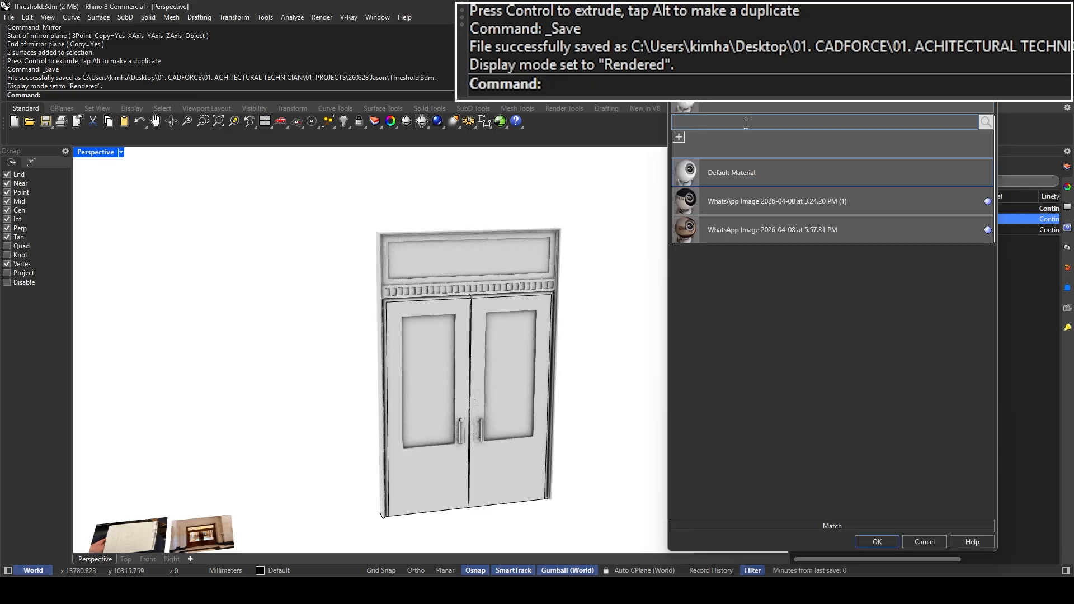
left_click(985, 75)
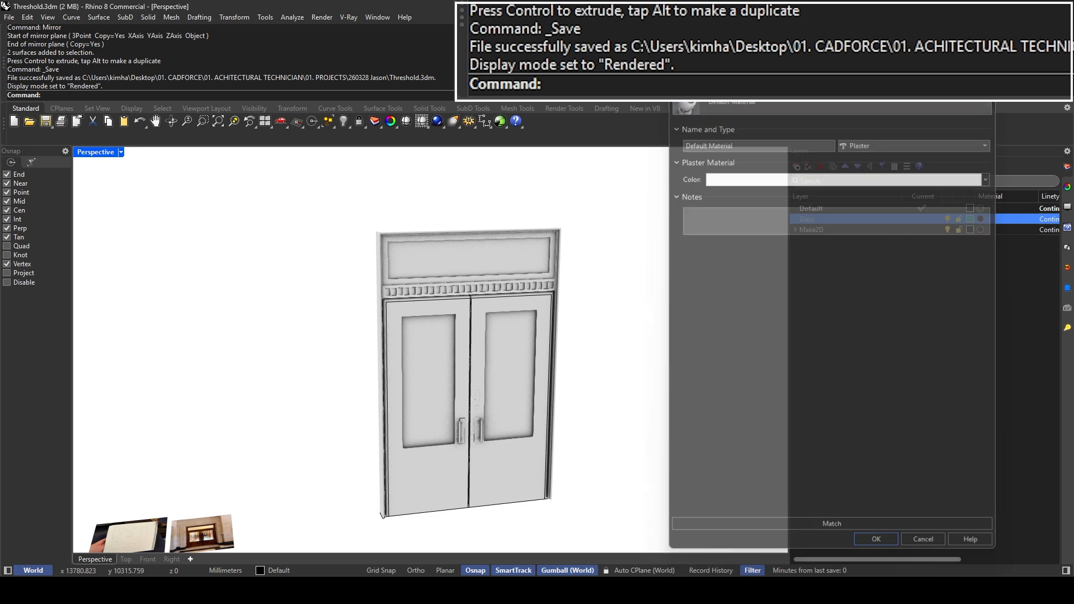
left_click_drag(789, 278, 738, 277)
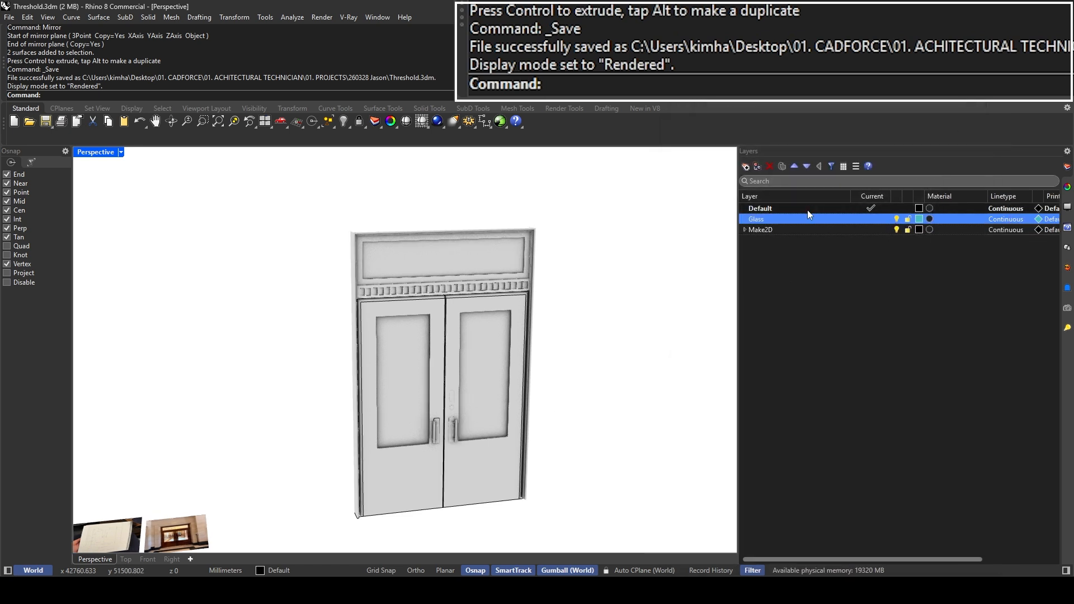
Step: Create a new Glass-type material and assign it to the Glass layer
left_click(935, 219)
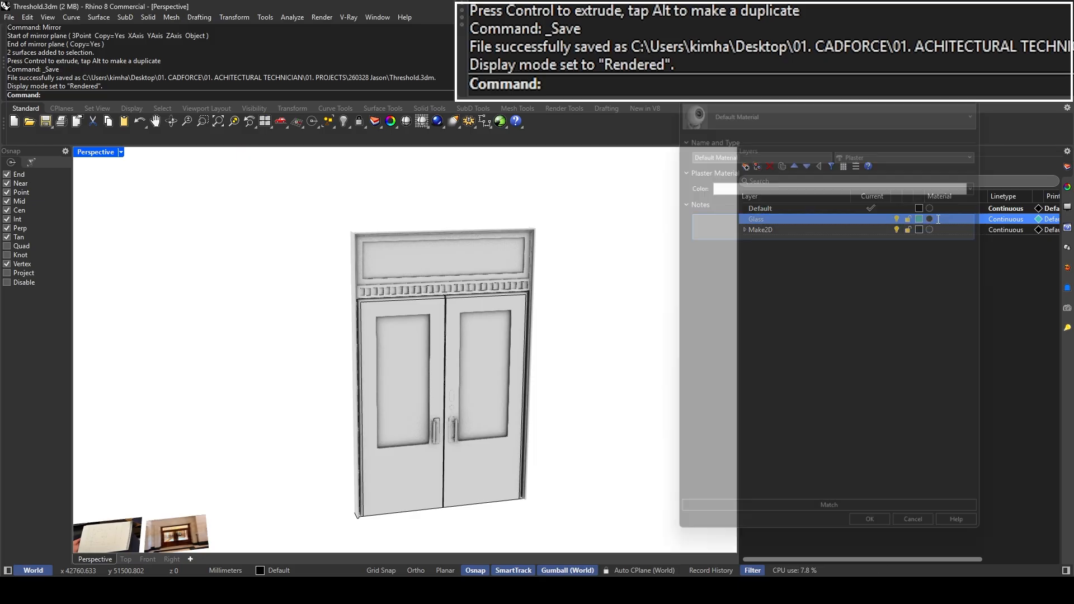
left_click(745, 104)
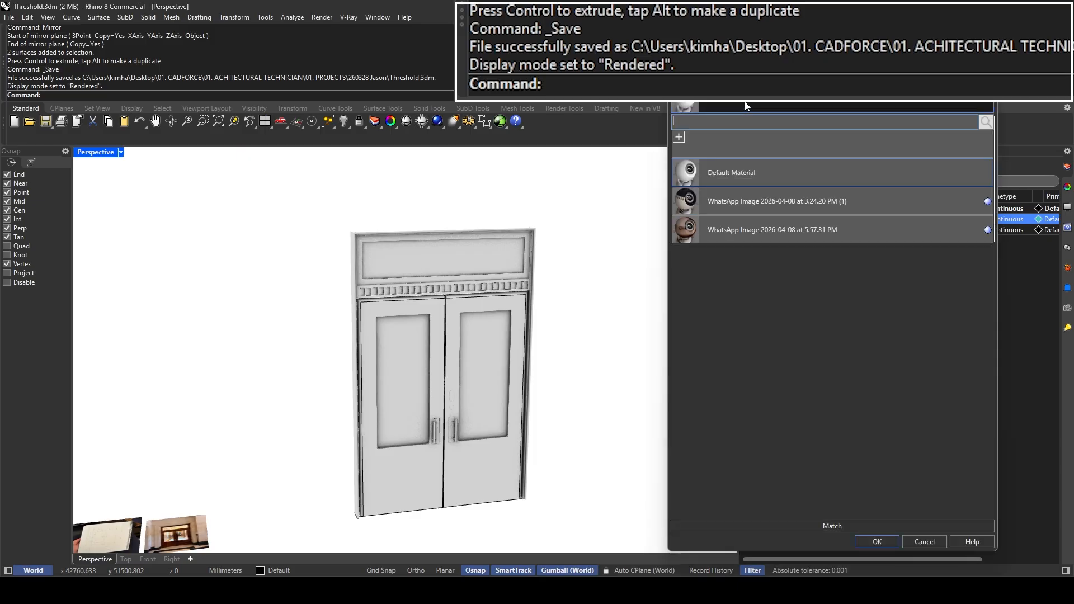
left_click(679, 139)
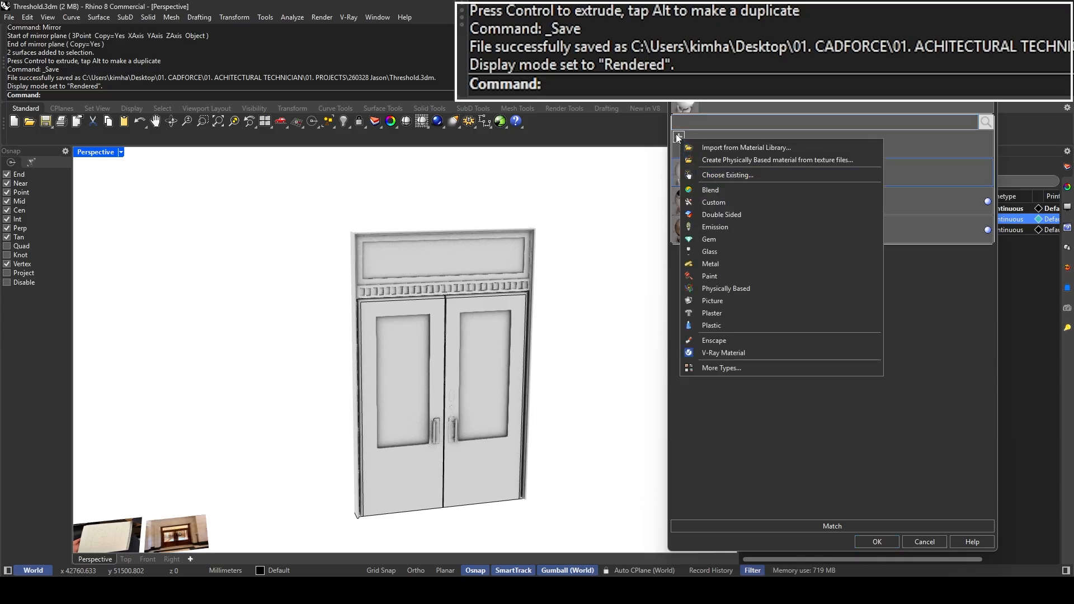
left_click(713, 253)
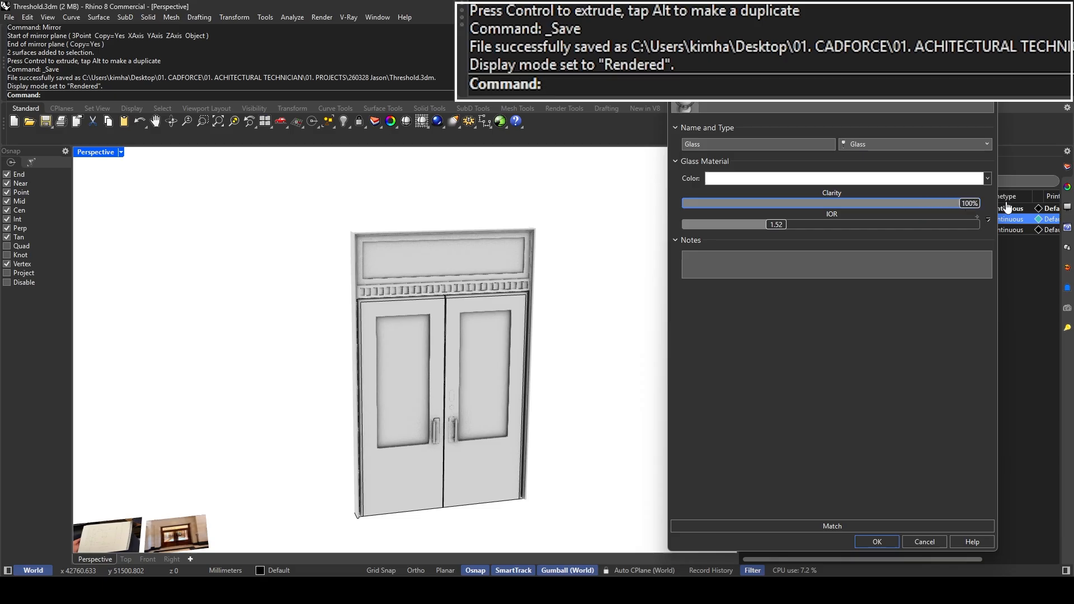
left_click(862, 539)
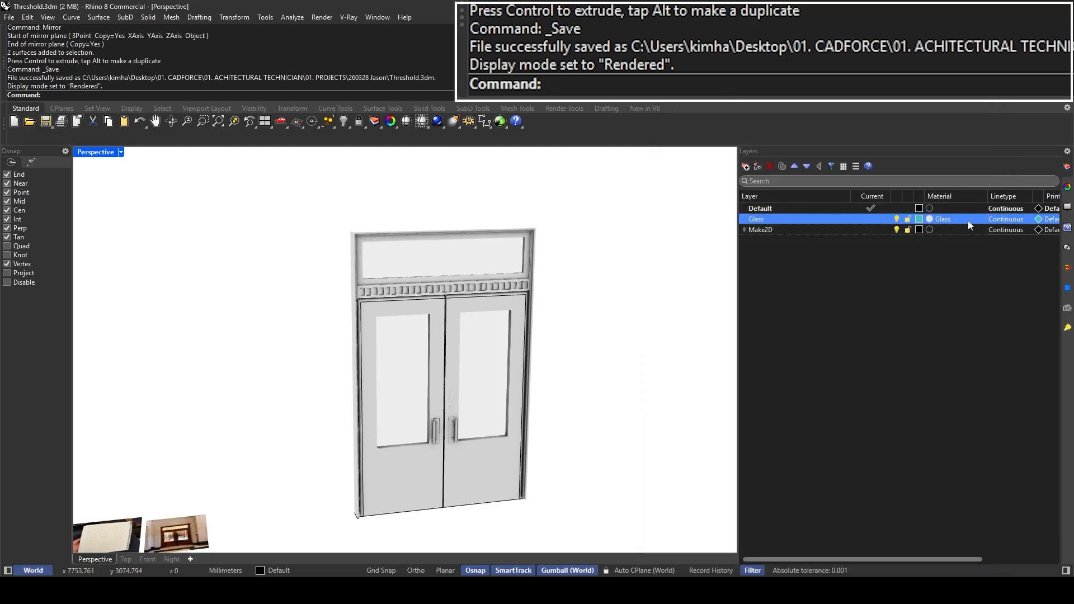
Step: Review the Glass material's colour, clarity and IOR settings, accept them, and inspect the door closely in Rendered display
left_click(937, 219)
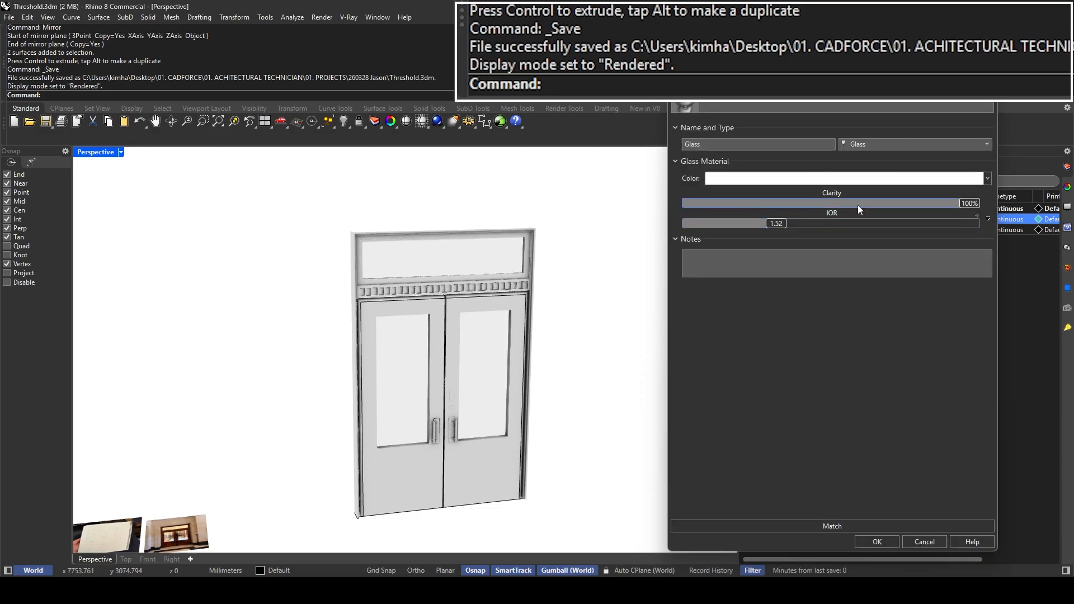
left_click(876, 541)
scroll(531, 406, "up", 5)
right_click_drag(468, 301, 492, 308)
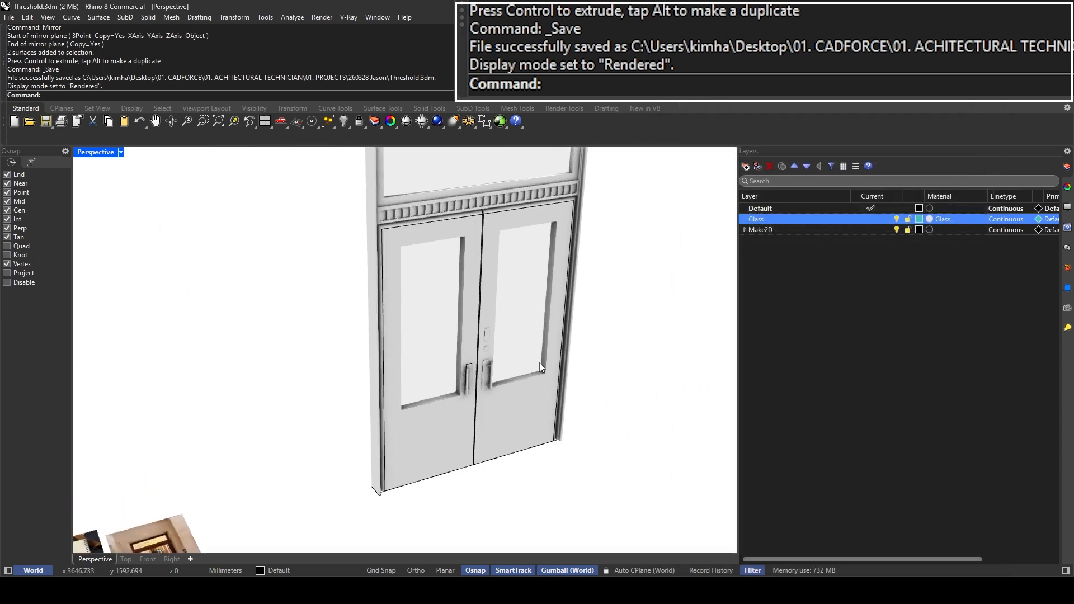
scroll(518, 310, "up", 4)
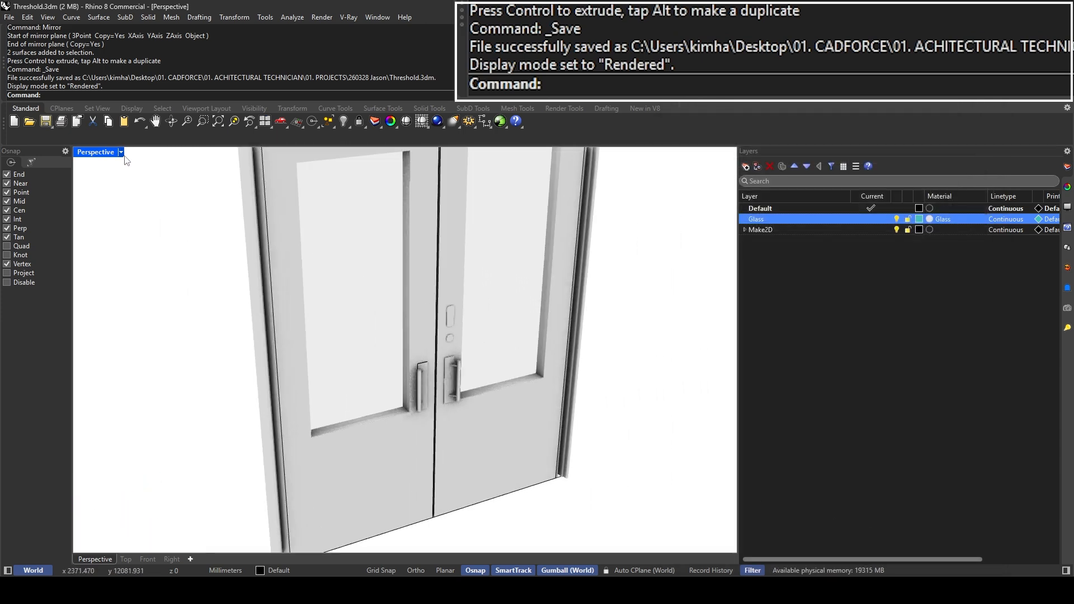
right_click_drag(279, 235, 255, 253)
scroll(266, 280, "down", 4)
scroll(308, 240, "up", 5)
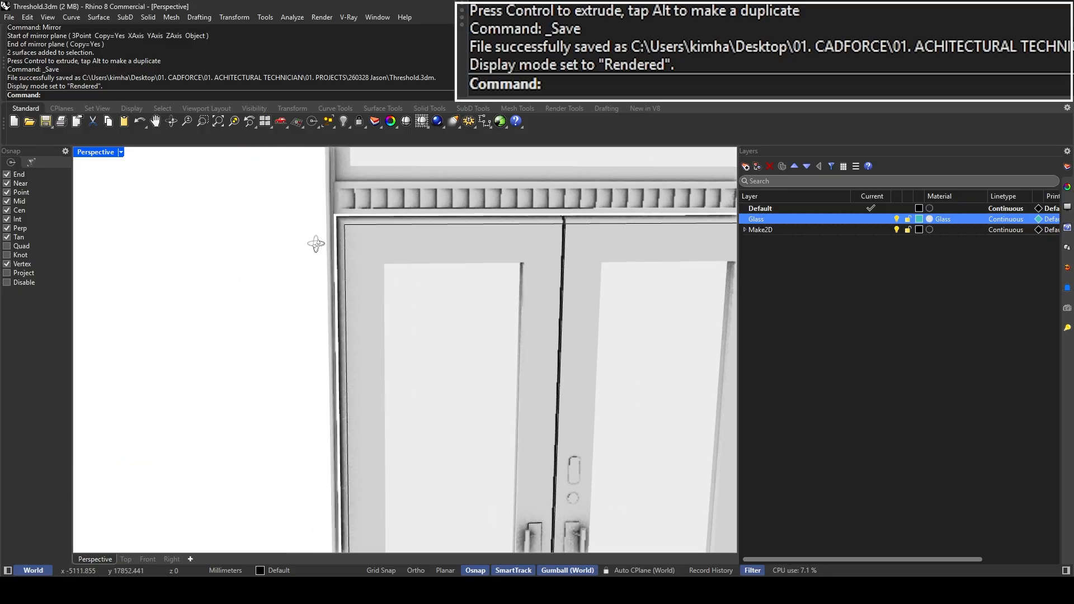
Step: Set the perspective view to Shaded display and restore the four-viewport layout with the reference images shown in the Top view
left_click(122, 153)
left_click(158, 172)
scroll(273, 221, "down", 4)
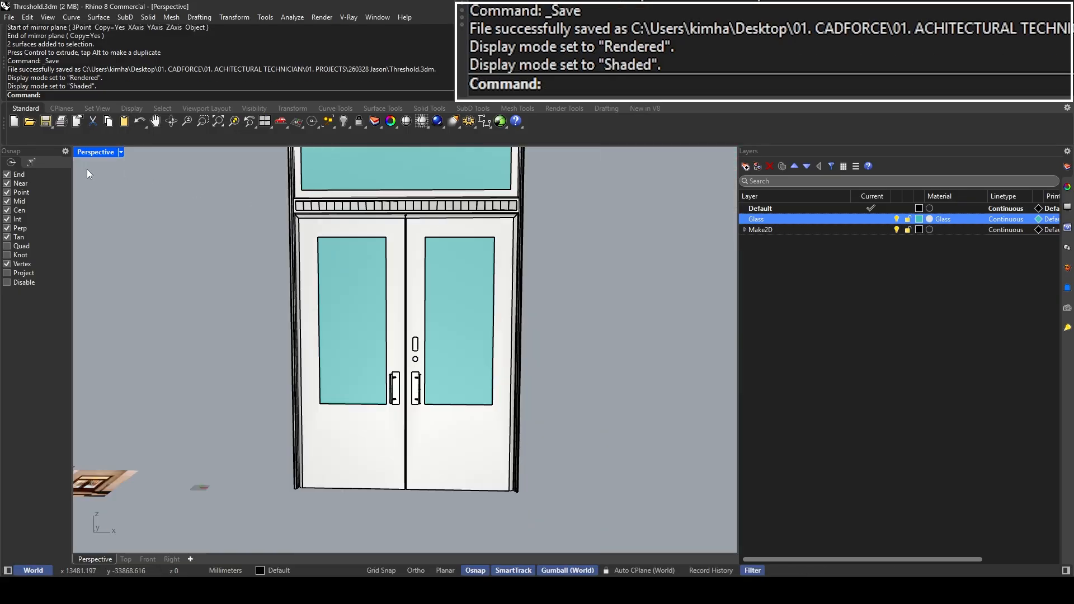
double_click(79, 151)
left_click(273, 257)
scroll(270, 257, "down", 3)
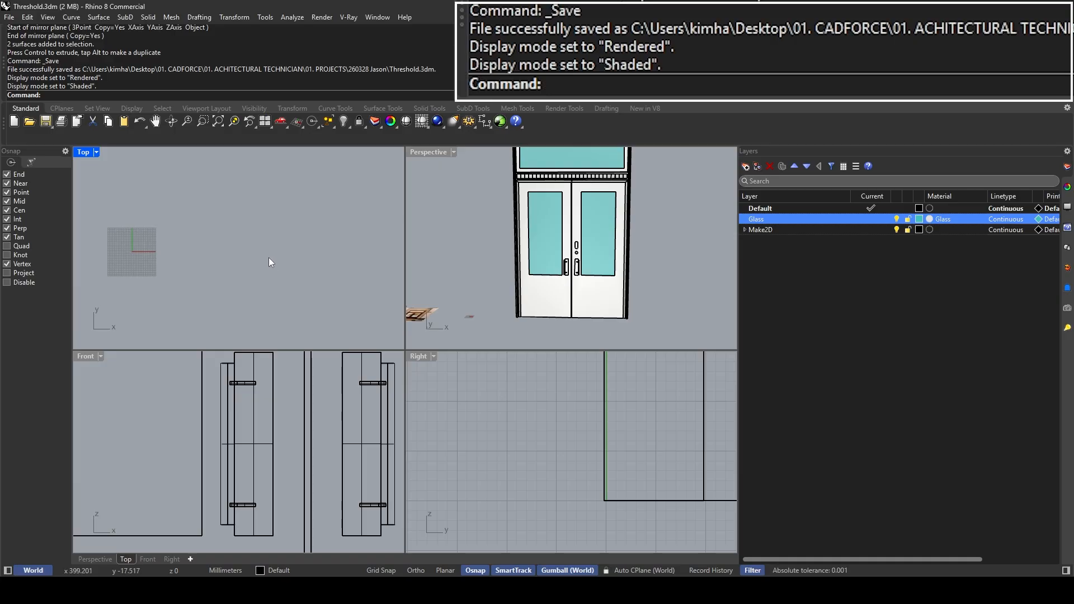
scroll(189, 243, "up", 6)
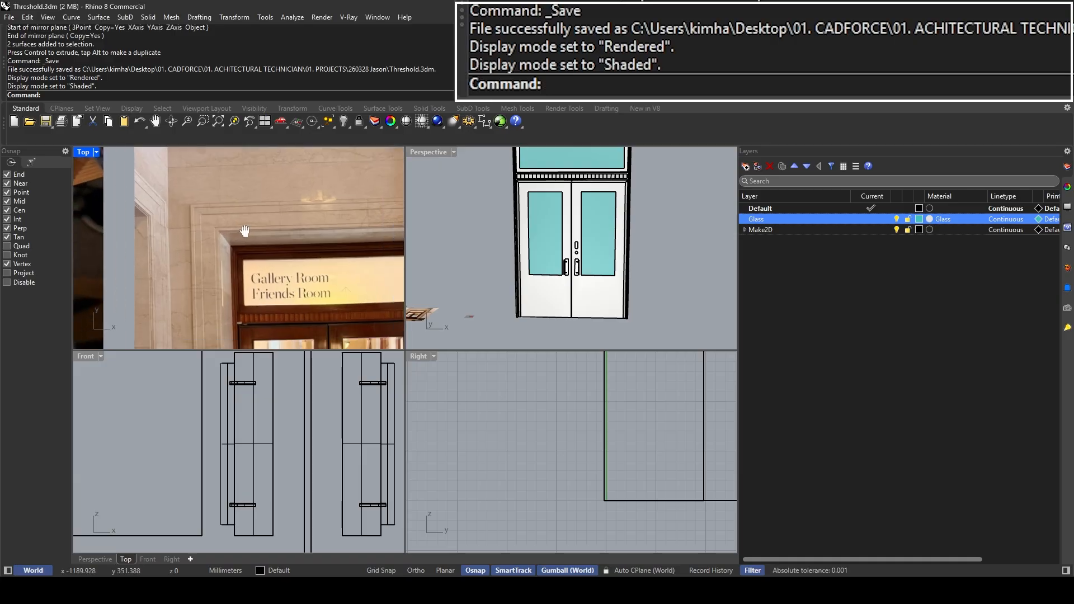
scroll(227, 220, "down", 5)
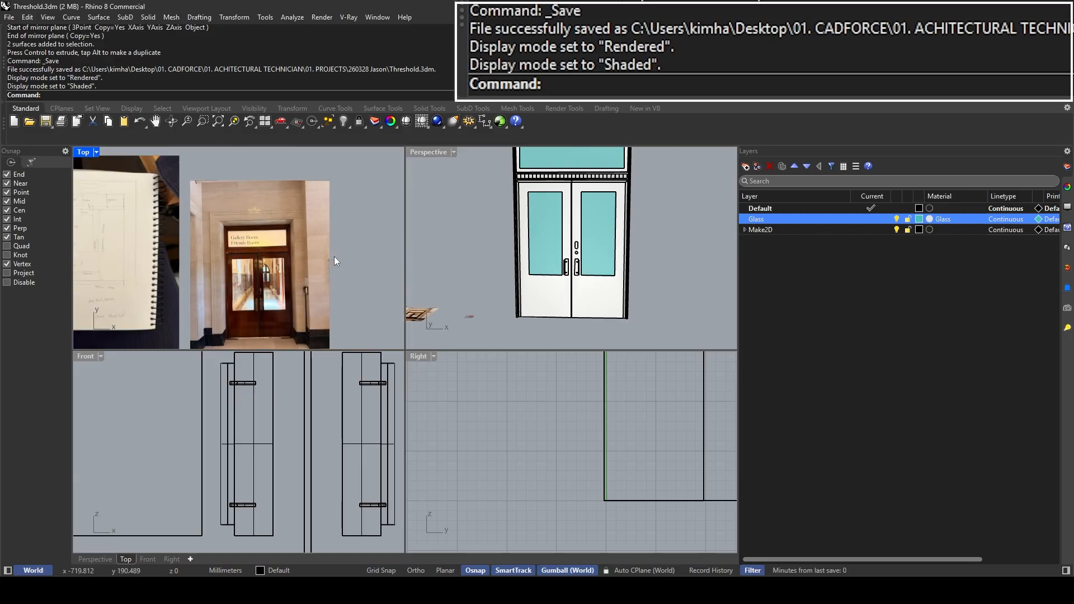
Step: Select the two reference images in the Top view, shift them along the X axis, and deselect them
left_click_drag(348, 252, 190, 219)
scroll(339, 263, "down", 4)
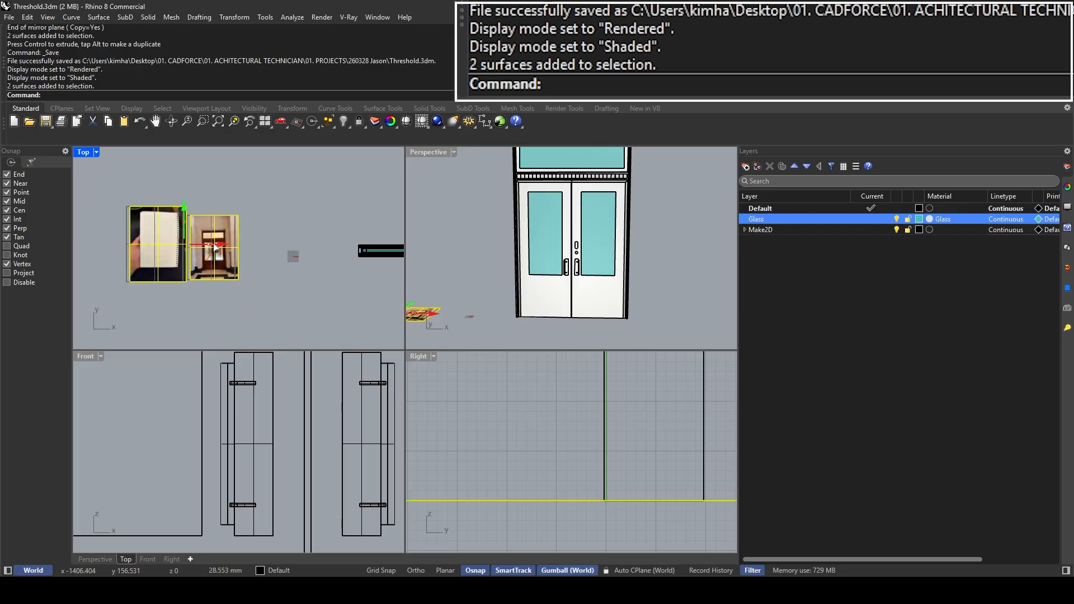
left_click(337, 243)
scroll(338, 240, "up", 3)
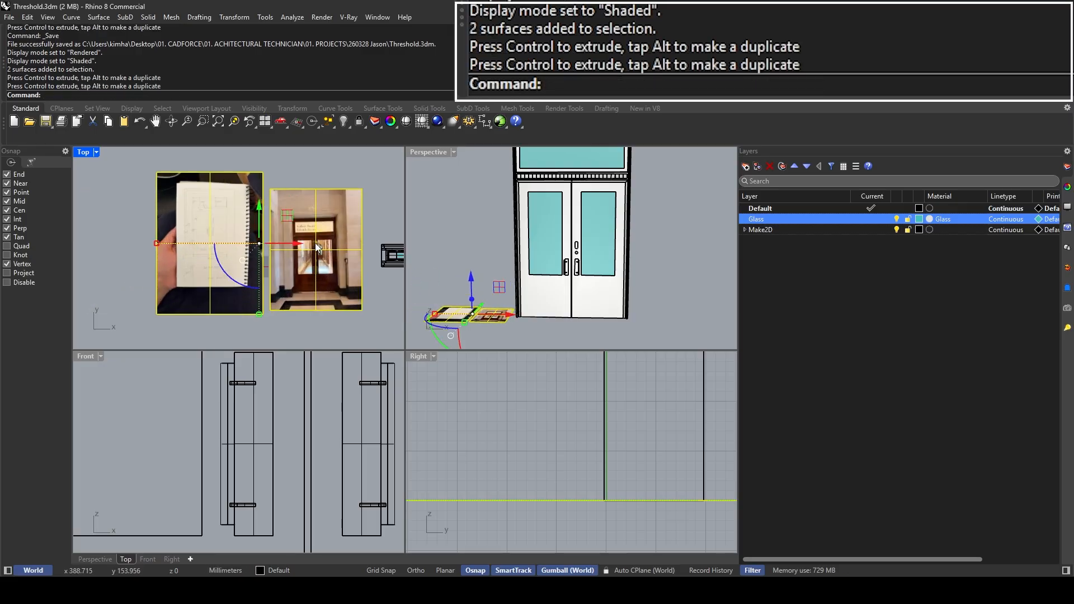
left_click_drag(296, 243, 232, 237)
scroll(230, 235, "up", 9)
key("Escape")
Step: Move the two reference images along the positive Y axis, clear of the area in front of the door, and deselect them
right_click_drag(189, 236, 312, 241)
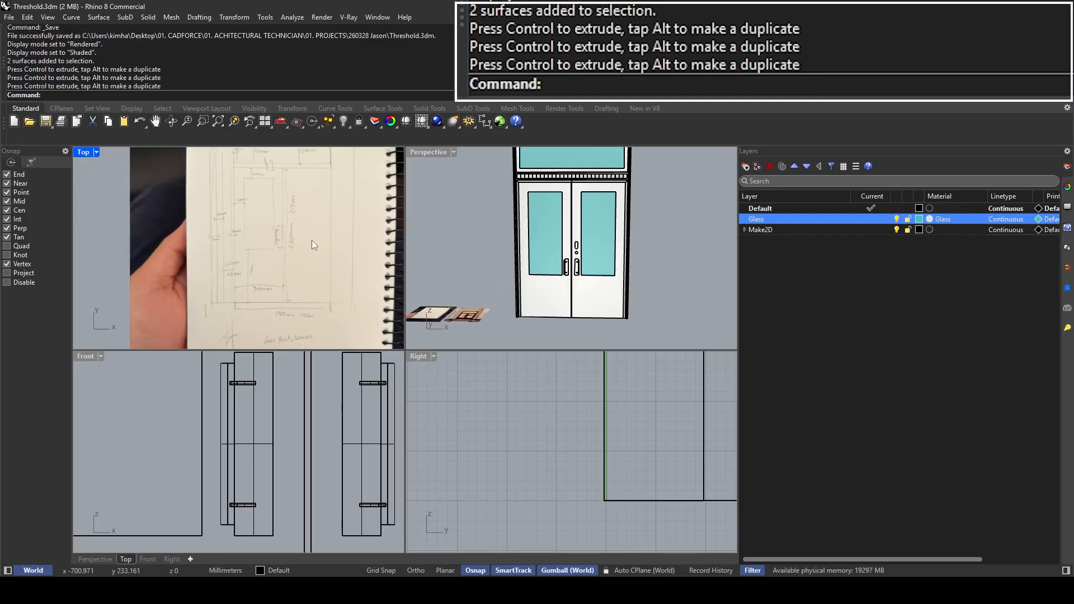
scroll(219, 222, "up", 8)
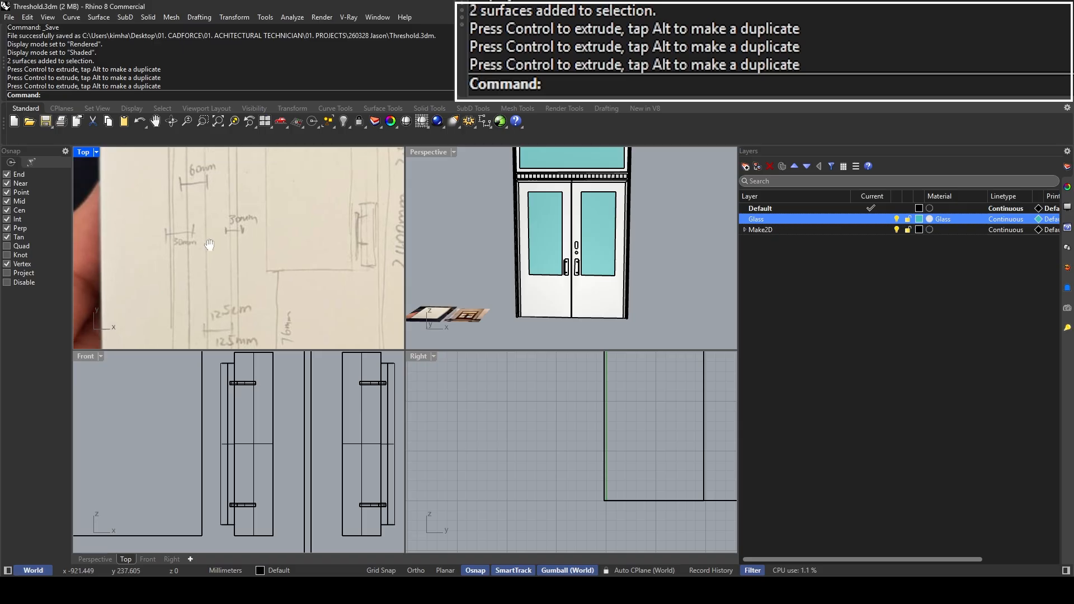
mouse_move(211, 219)
right_mouse_down()
mouse_move(227, 277)
mouse_move(230, 248)
mouse_move(241, 259)
mouse_move(244, 242)
right_mouse_up()
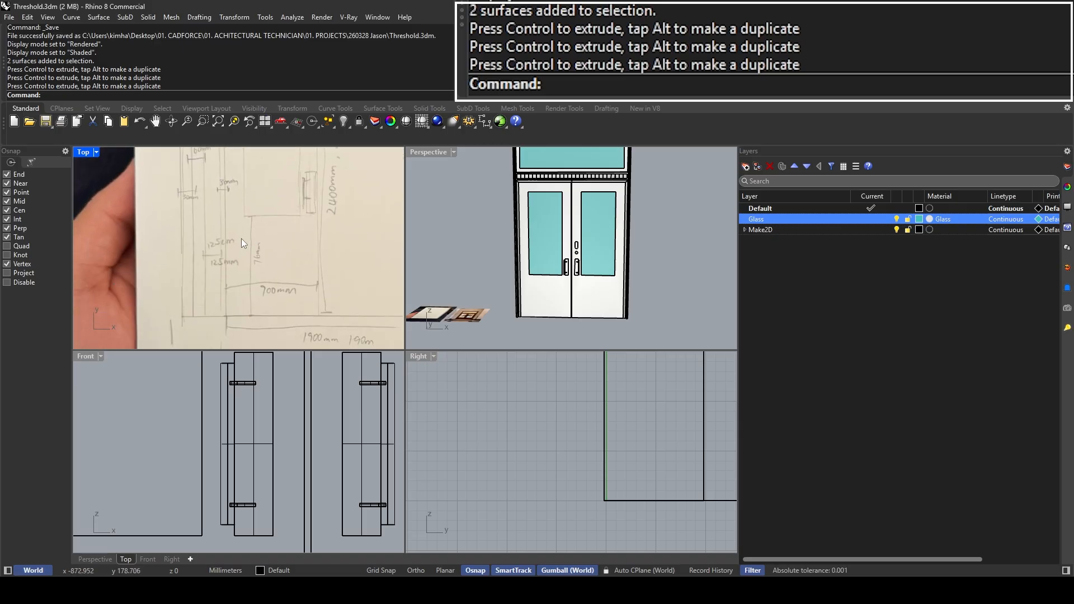
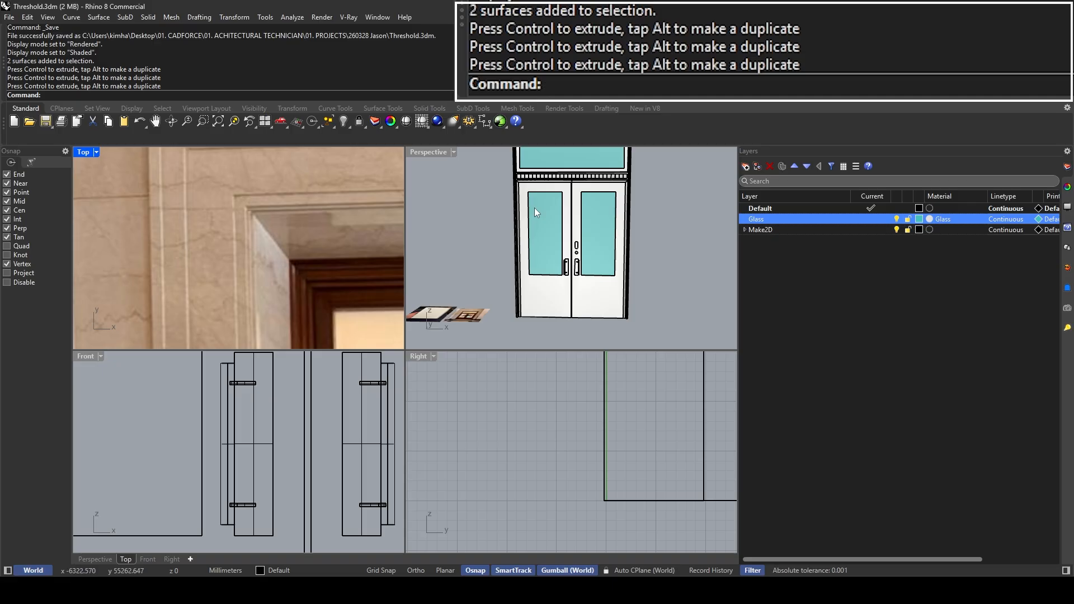
right_click_drag(543, 271, 595, 267)
scroll(595, 268, "down", 6)
left_click_drag(554, 314, 492, 277)
right_click_drag(495, 280, 504, 290)
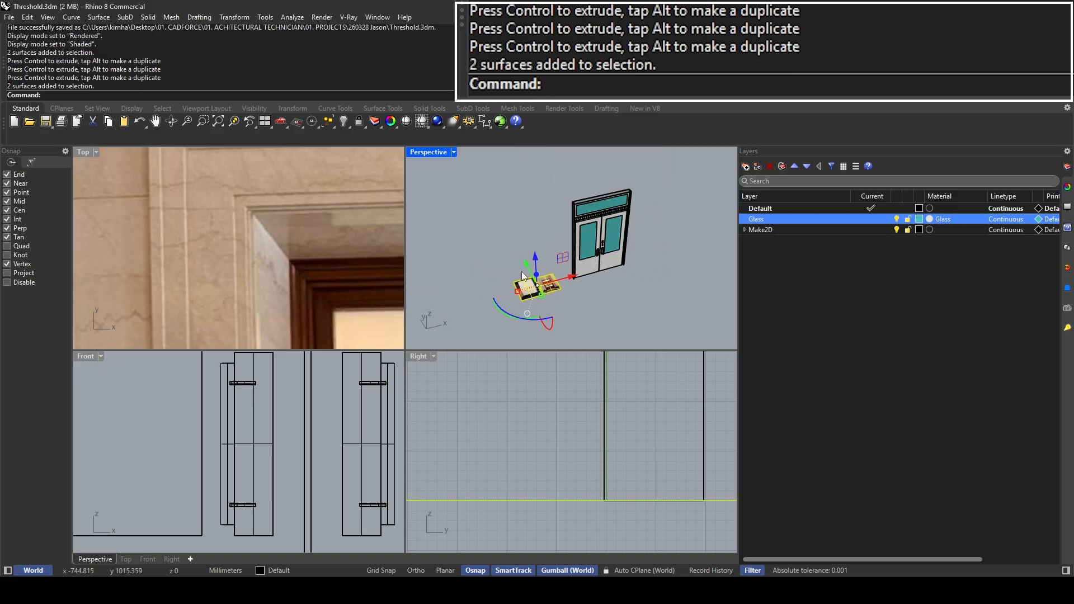
left_click_drag(523, 265, 501, 212)
scroll(236, 261, "down", 20)
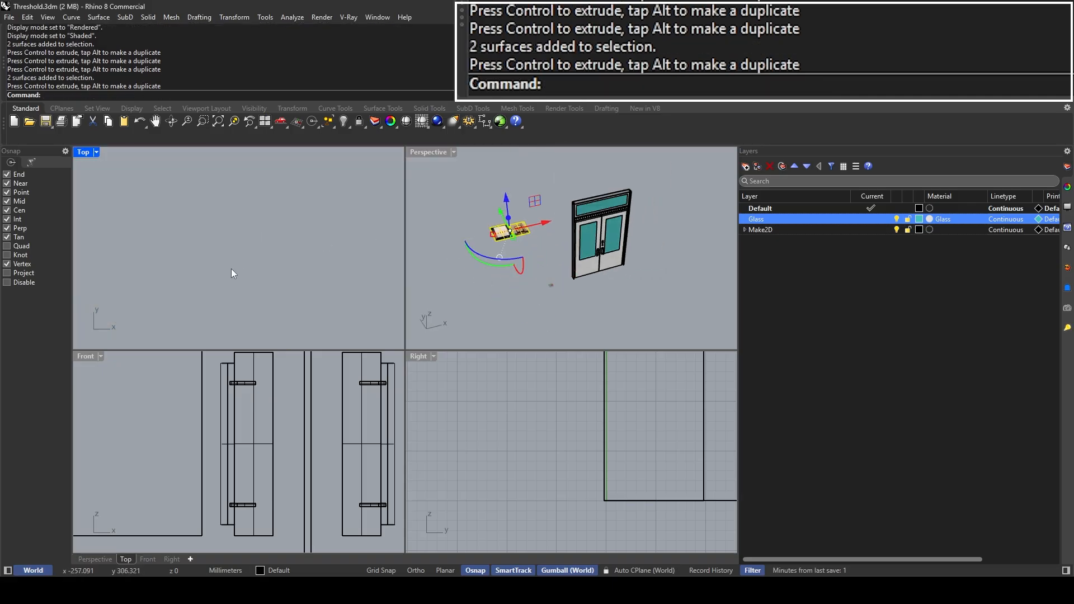
scroll(247, 155, "up", 5)
middle_click(247, 155)
left_click(247, 156)
left_click(249, 156)
right_click_drag(248, 193, 255, 262)
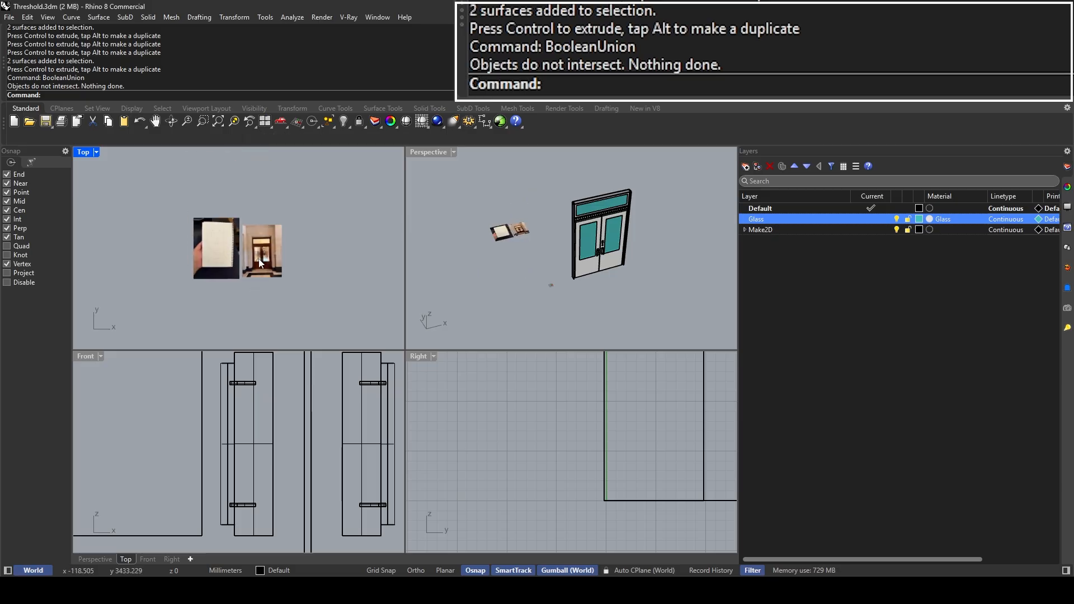
Step: Examine the stepped stone surround around the door frame in the reference photo
scroll(255, 263, "up", 17)
right_click_drag(500, 282, 501, 261)
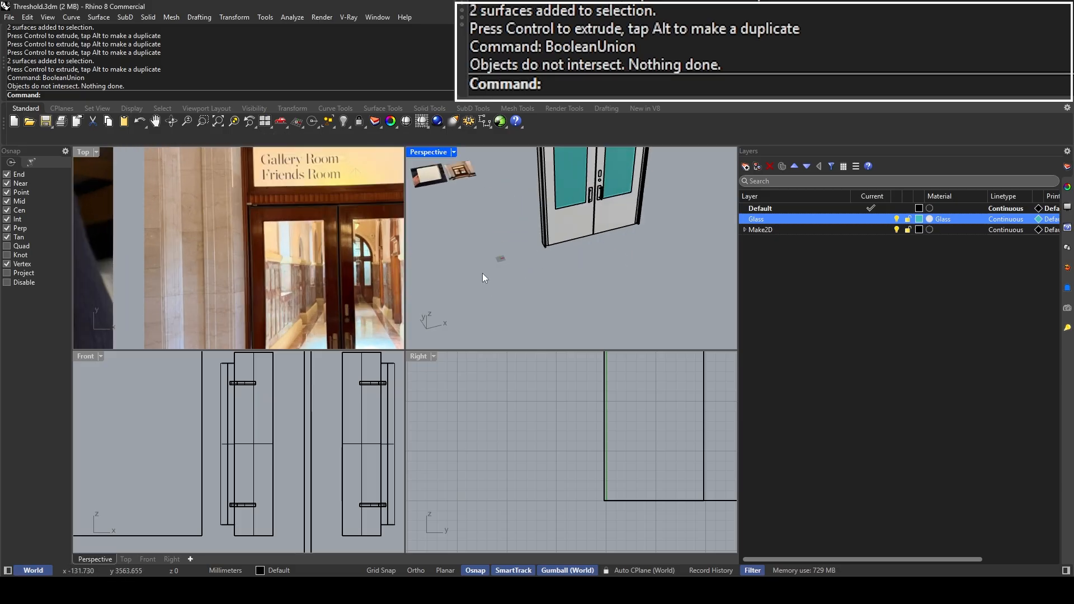
mouse_move(238, 278)
right_mouse_down()
mouse_move(248, 217)
mouse_move(231, 272)
right_mouse_up()
scroll(248, 220, "down", 6)
scroll(247, 225, "up", 2)
scroll(229, 170, "up", 11)
right_click_drag(229, 170, 232, 202)
scroll(234, 201, "down", 13)
right_click_drag(236, 283, 261, 280)
scroll(248, 253, "up", 11)
scroll(259, 306, "up", 3)
scroll(261, 307, "down", 12)
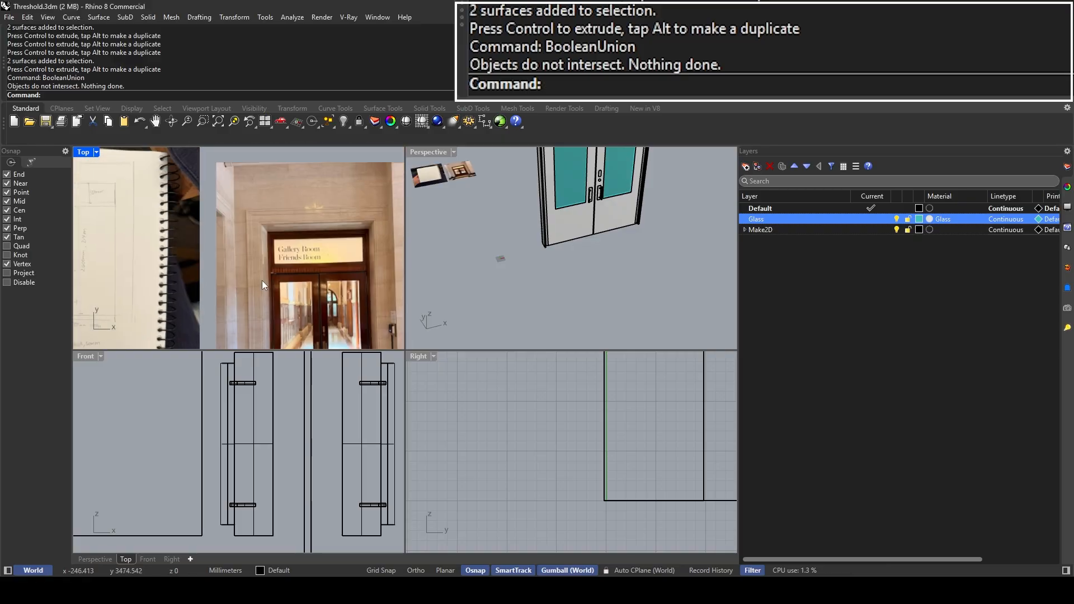
scroll(264, 246, "up", 5)
Step: Start a polyline at the door frame's outer bottom corner and draw a 300 mm segment along negative Y
scroll(540, 255, "up", 6)
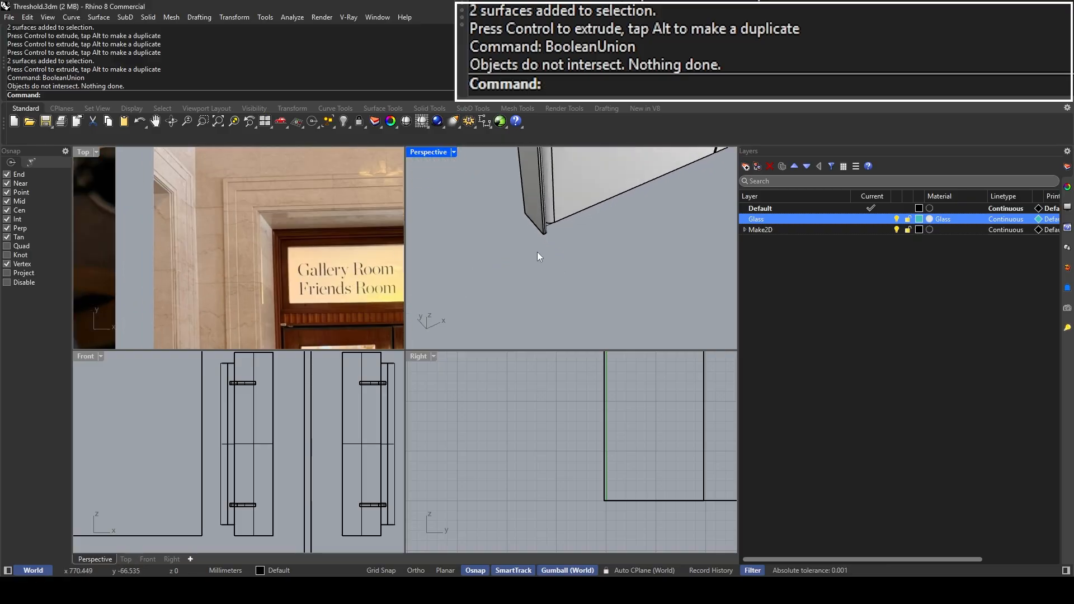
type("Polyline")
key("Return")
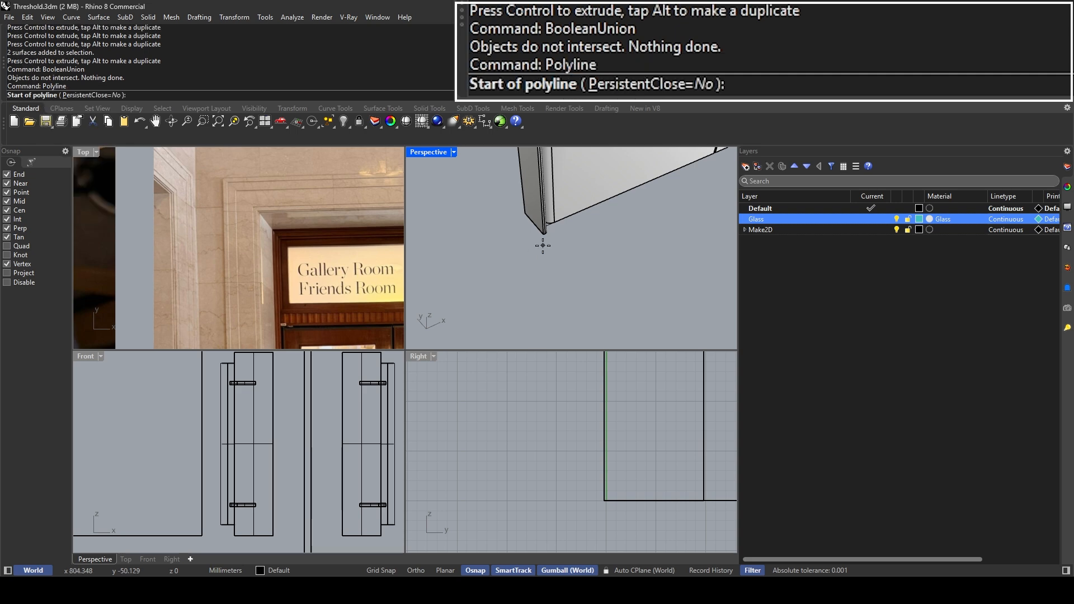
scroll(543, 243, "up", 8)
key("Escape")
key("Escape")
right_click_drag(559, 212, 510, 277)
key("Return")
right_click_drag(307, 254, 296, 210)
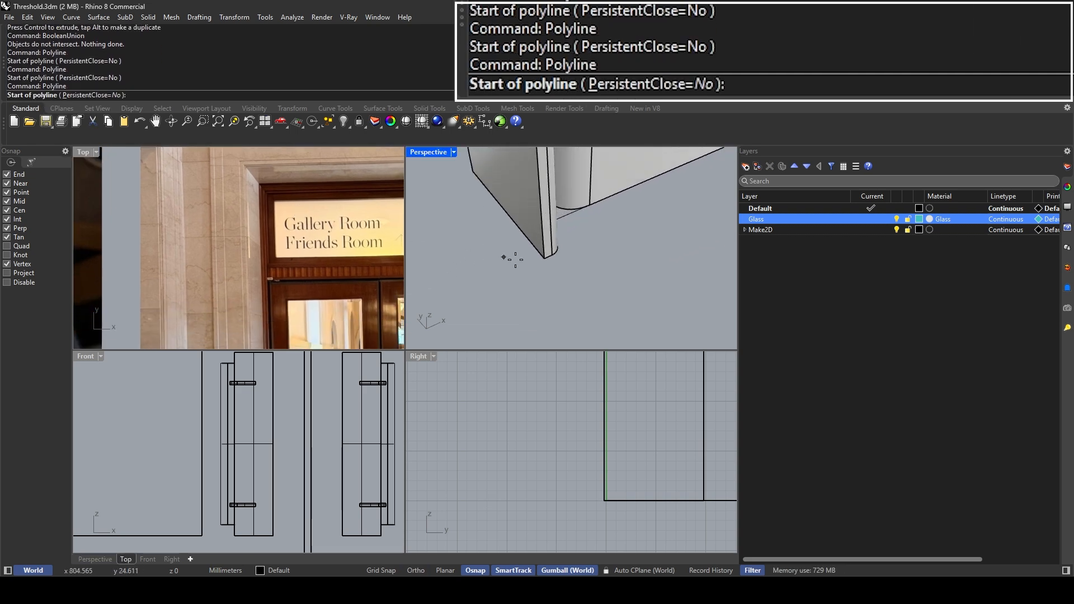
left_click(544, 259)
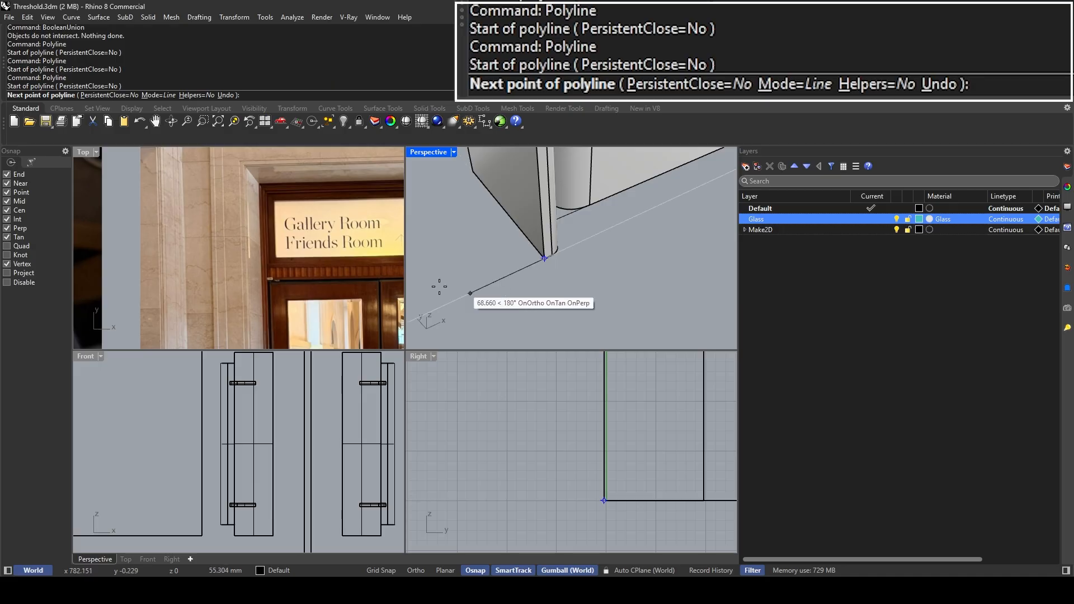
scroll(280, 235, "down", 6)
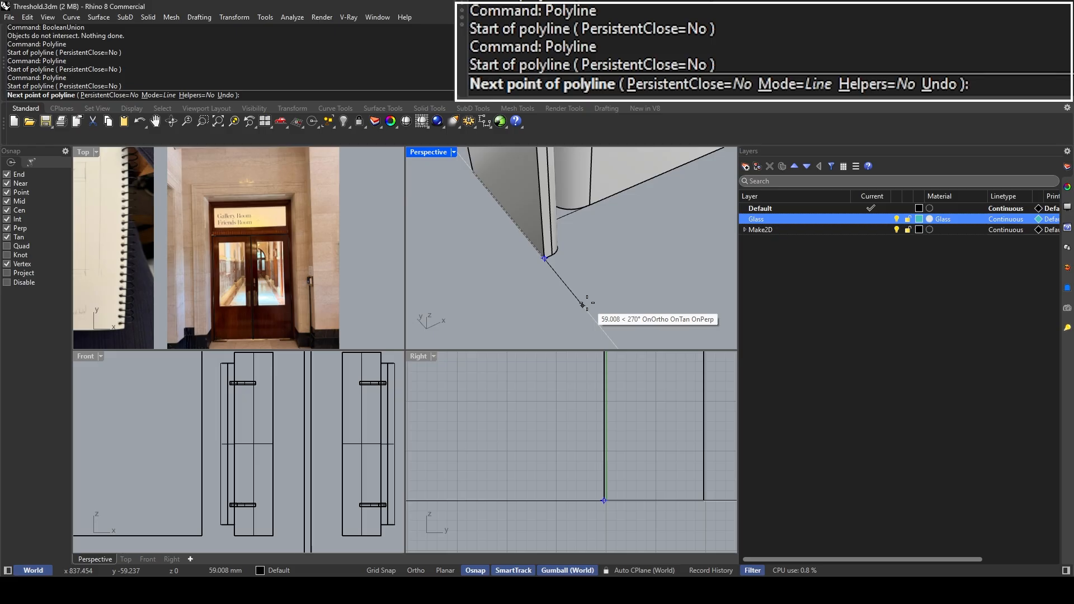
type("00")
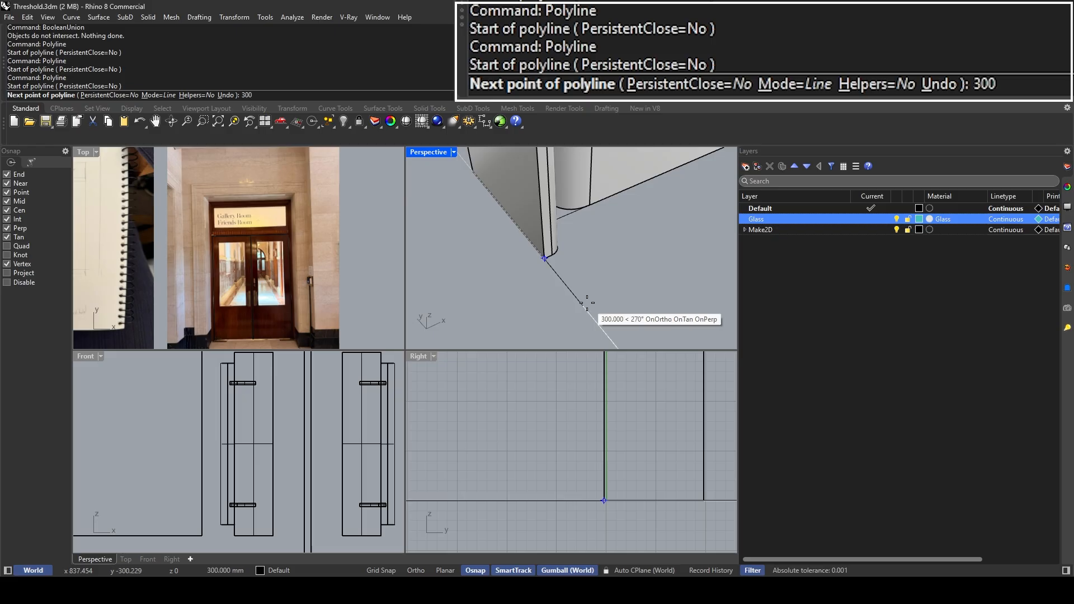
right_click_drag(586, 302, 569, 283)
key("shift")
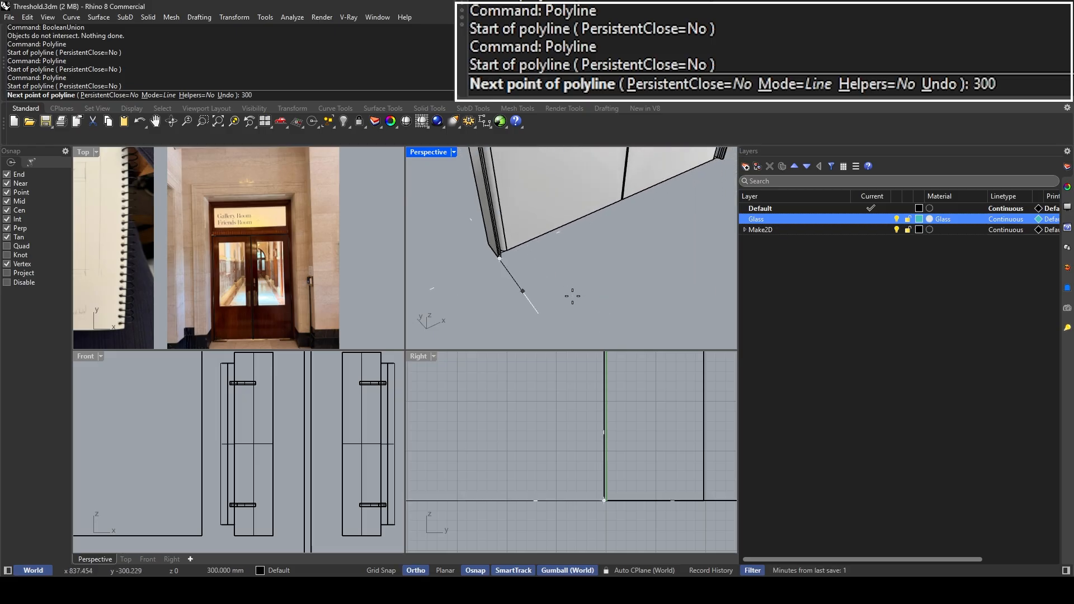
key("Return")
Step: Begin the surround's stepped profile by extending the polyline 5 mm along negative X and 5 mm along negative Y
scroll(218, 256, "up", 3)
scroll(219, 256, "down", 1)
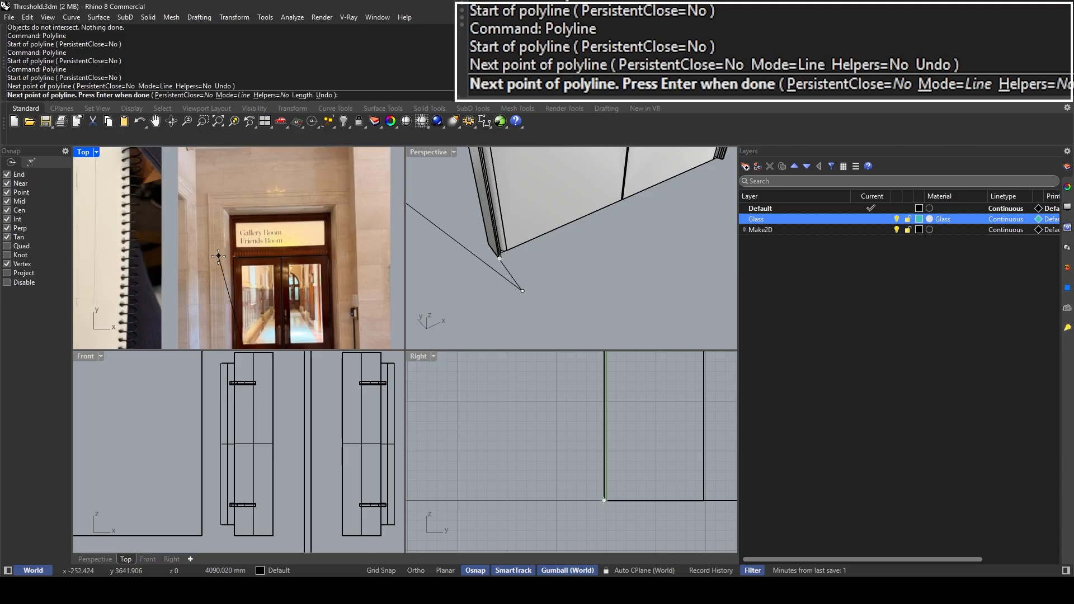
scroll(218, 256, "up", 5)
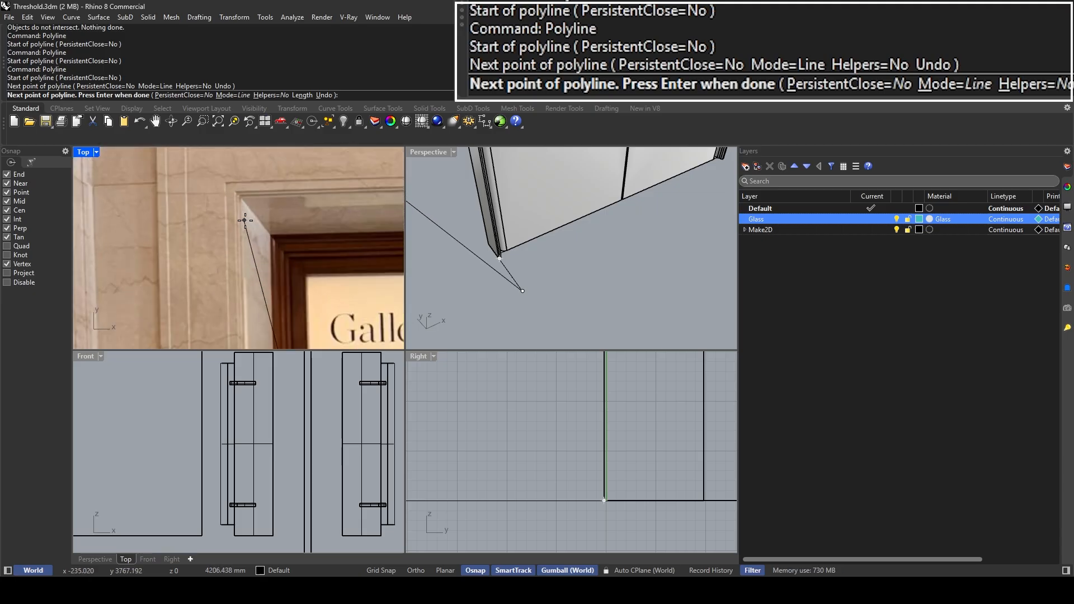
scroll(245, 220, "up", 3)
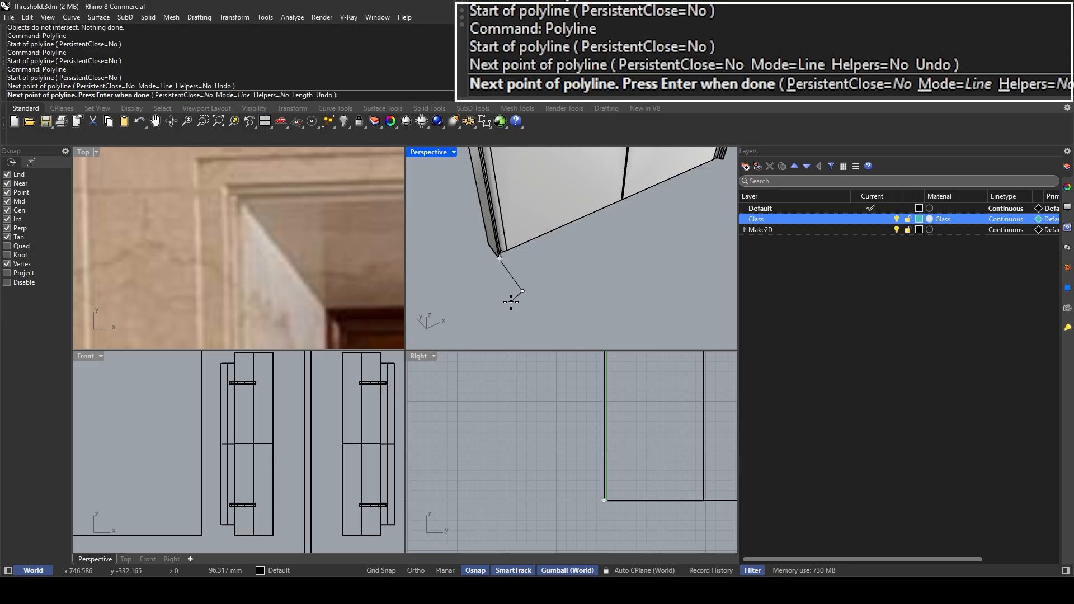
scroll(509, 301, "up", 2)
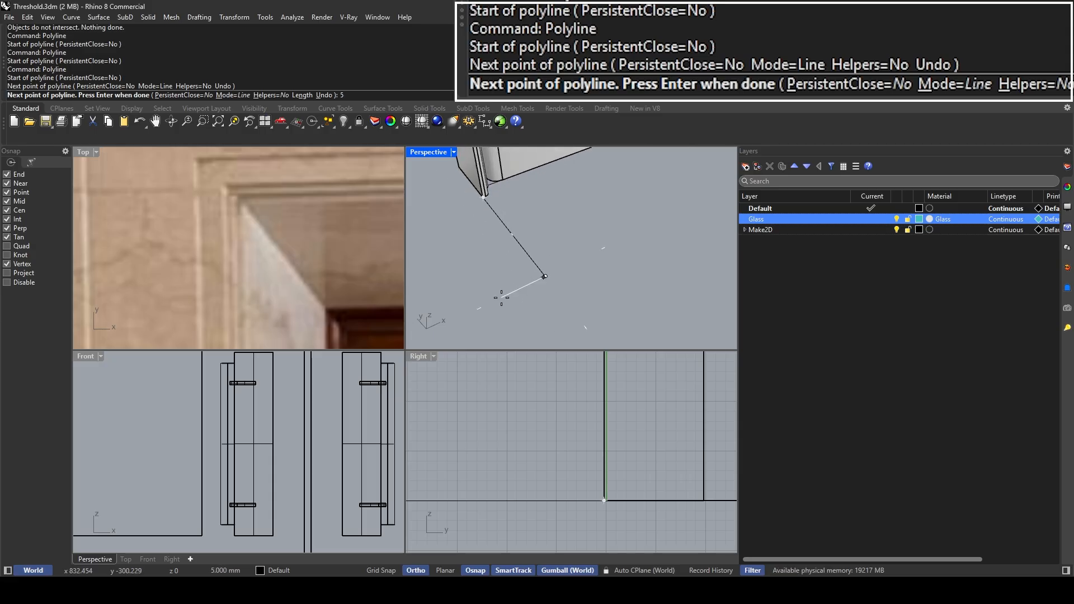
left_click(501, 297, "shift")
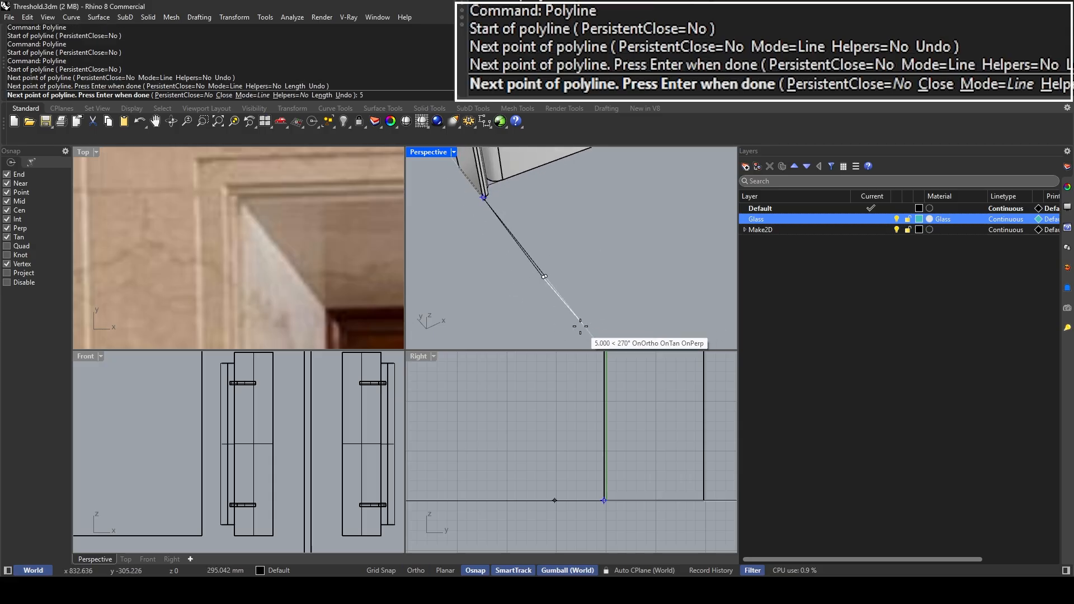
type("5")
scroll(552, 302, "up", 5)
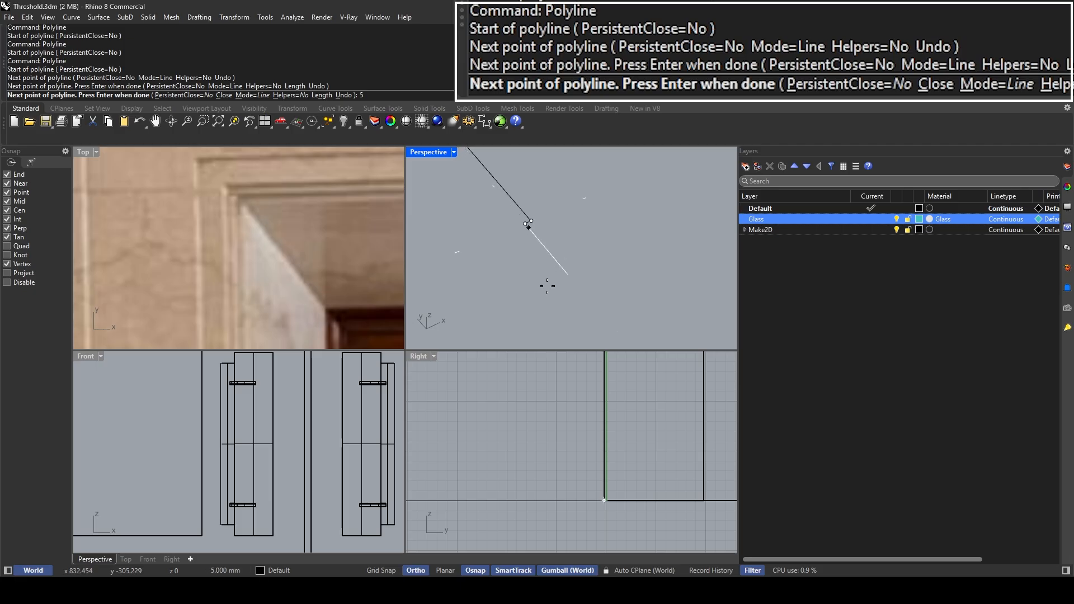
left_click(546, 288, "shift")
Step: Add a second step to the surround polyline, 5 mm along negative X and 5 mm along negative Y
key("shift")
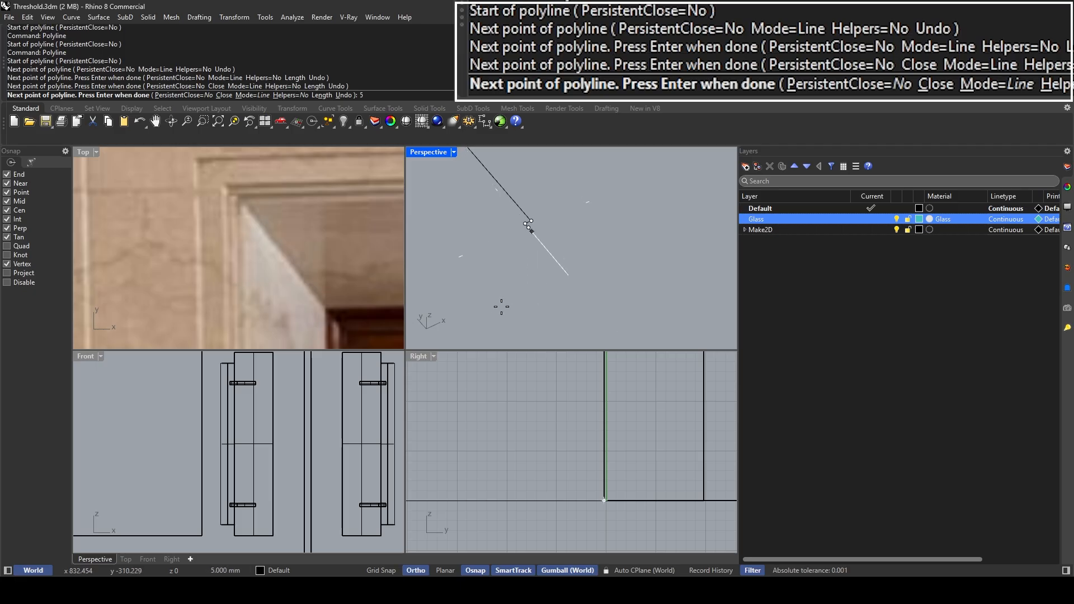
key("Return")
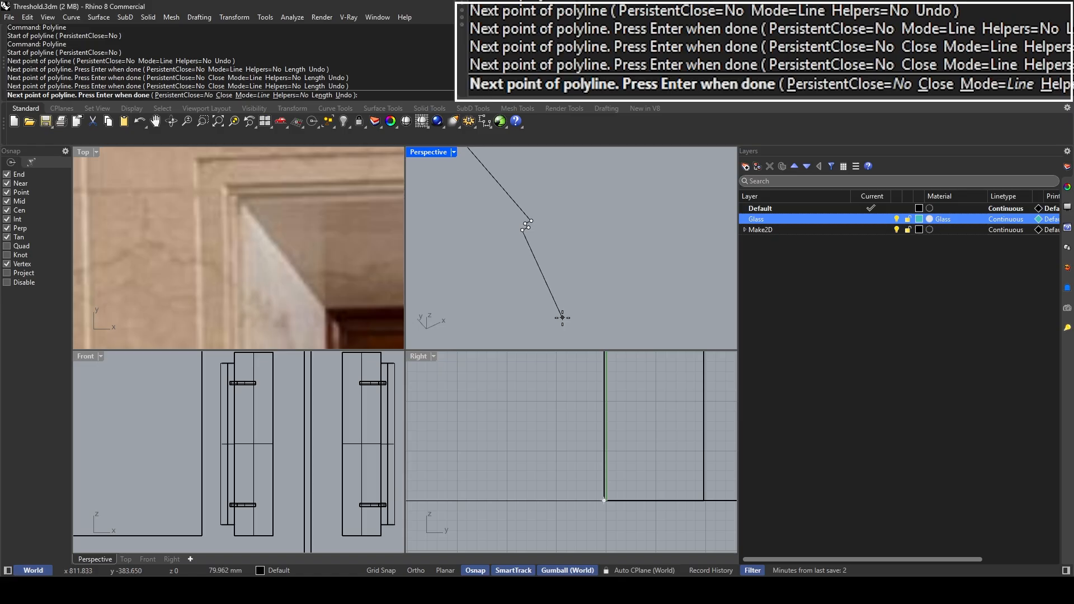
type("5")
key("Return")
left_click(570, 318, "shift")
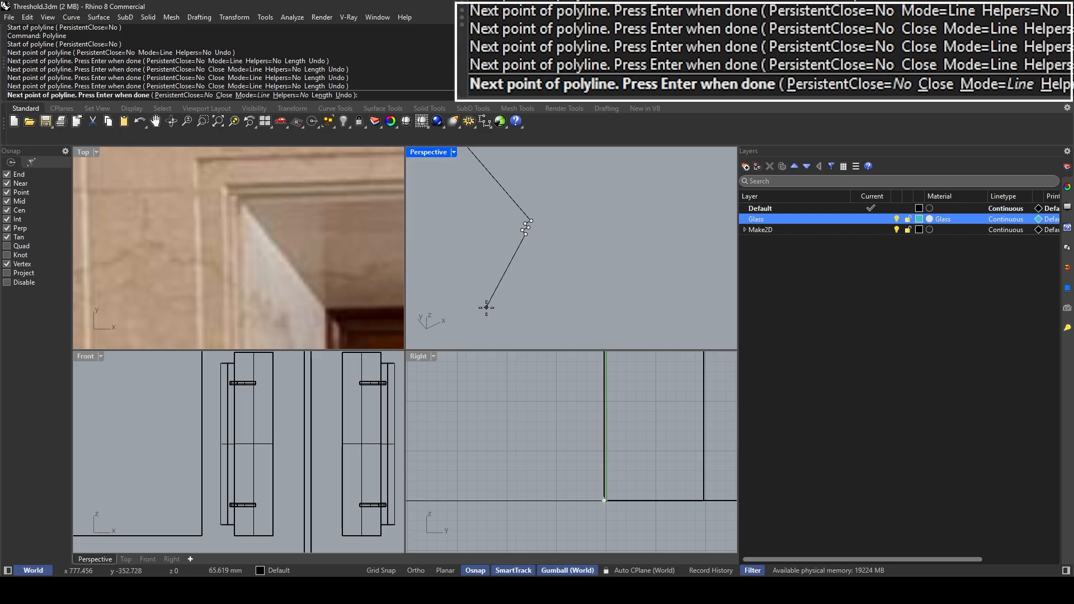
Step: Extend the surround polyline 30 mm along negative X and 5 mm along negative Y
type("30")
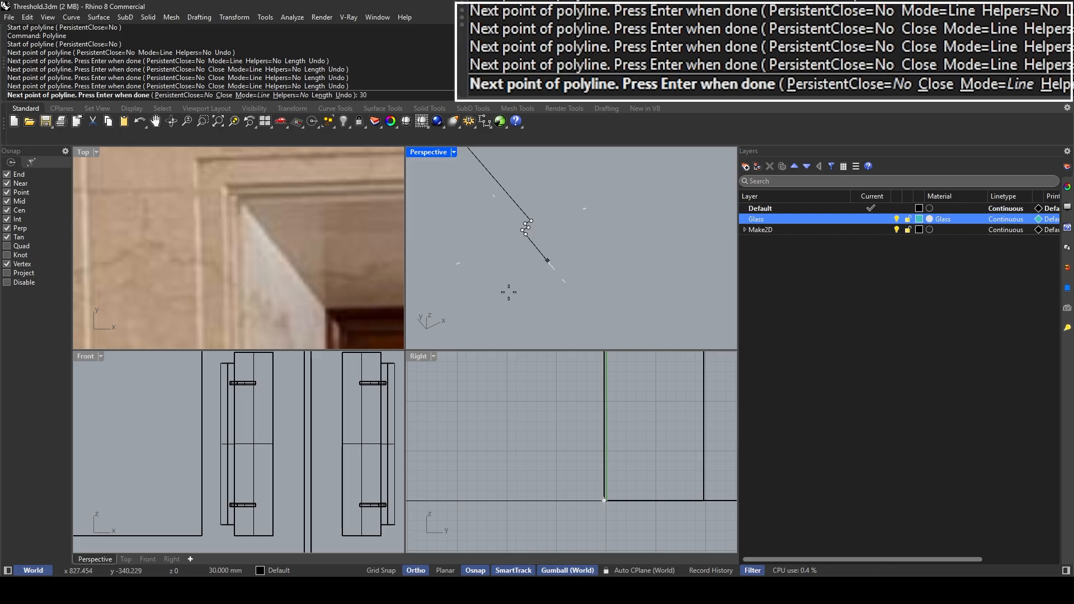
left_click(484, 298, "shift")
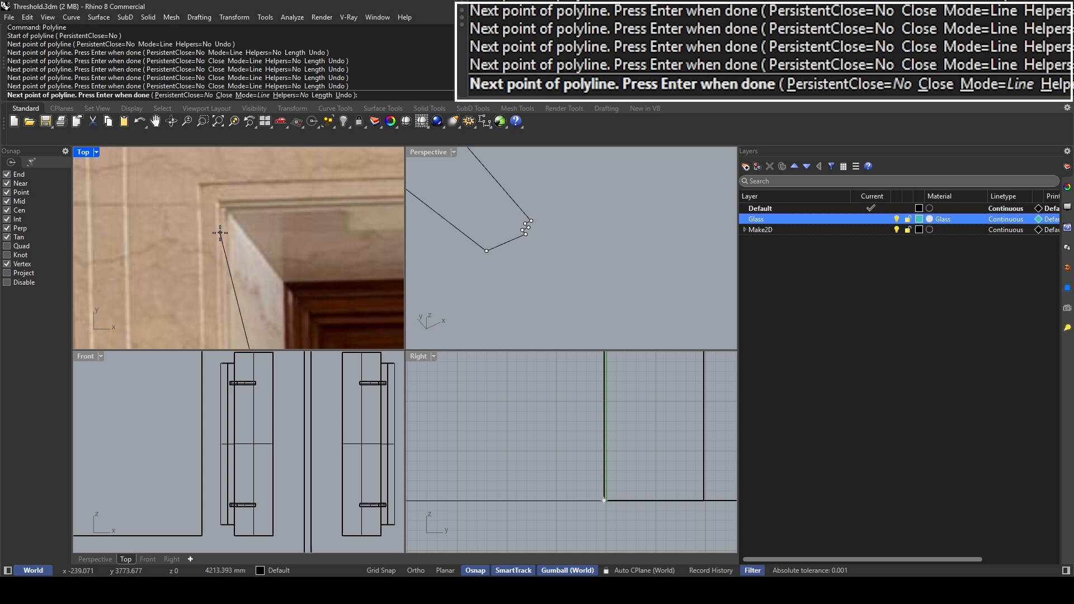
type("5")
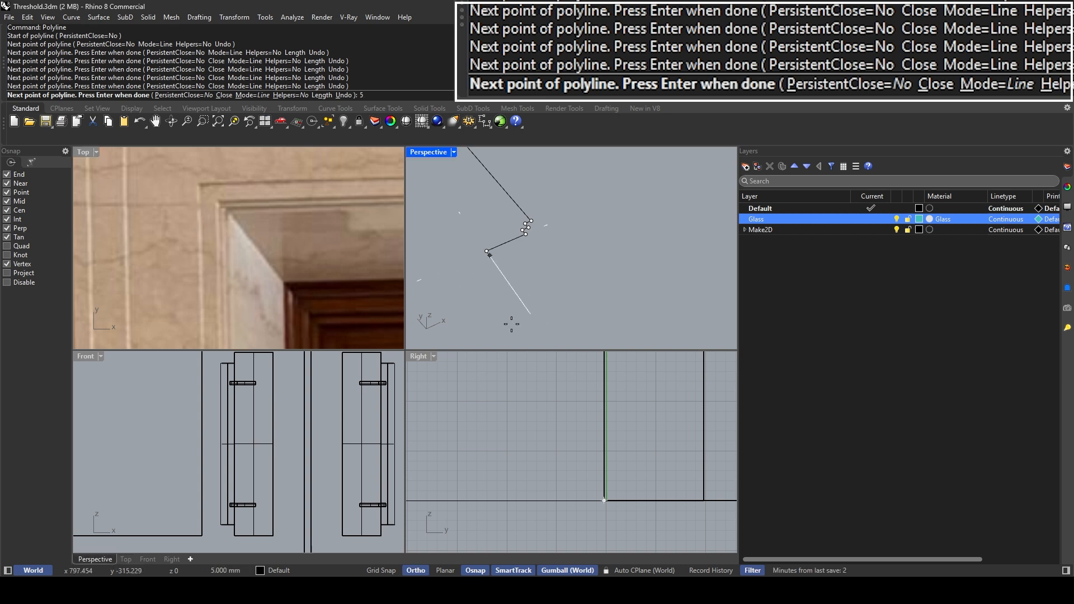
left_click(546, 331)
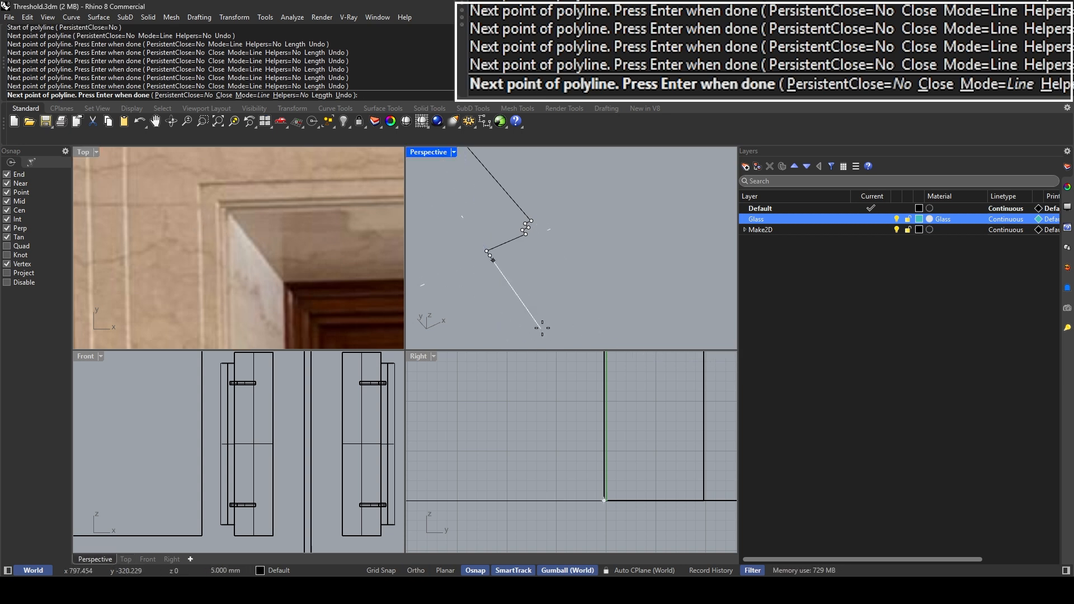
Step: Continue the surround polyline 125 mm along negative X and 5 mm along negative Y
right_click_drag(484, 316, 436, 309)
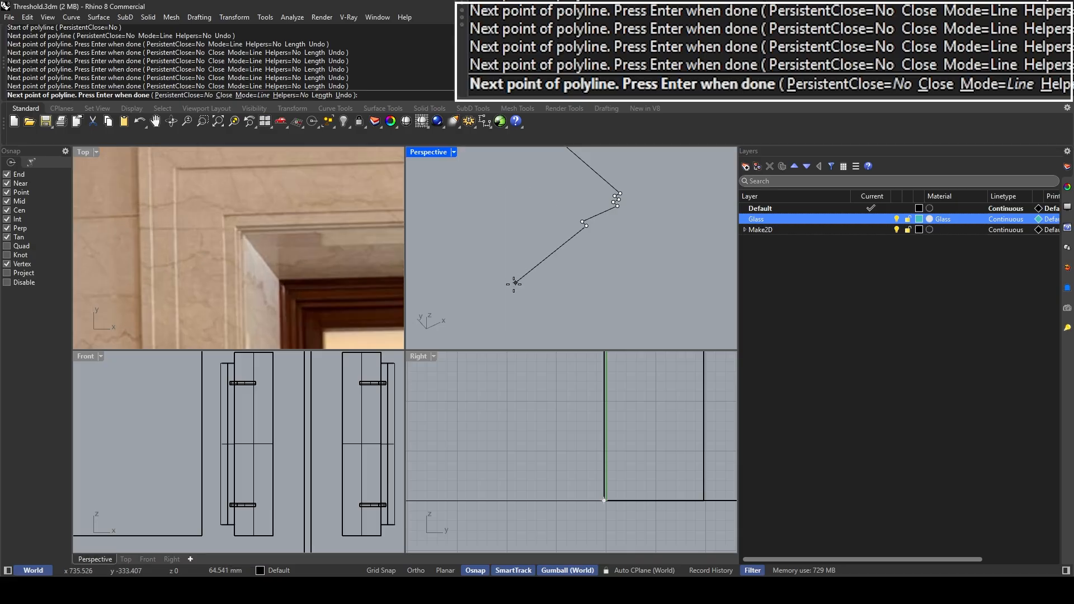
type("125")
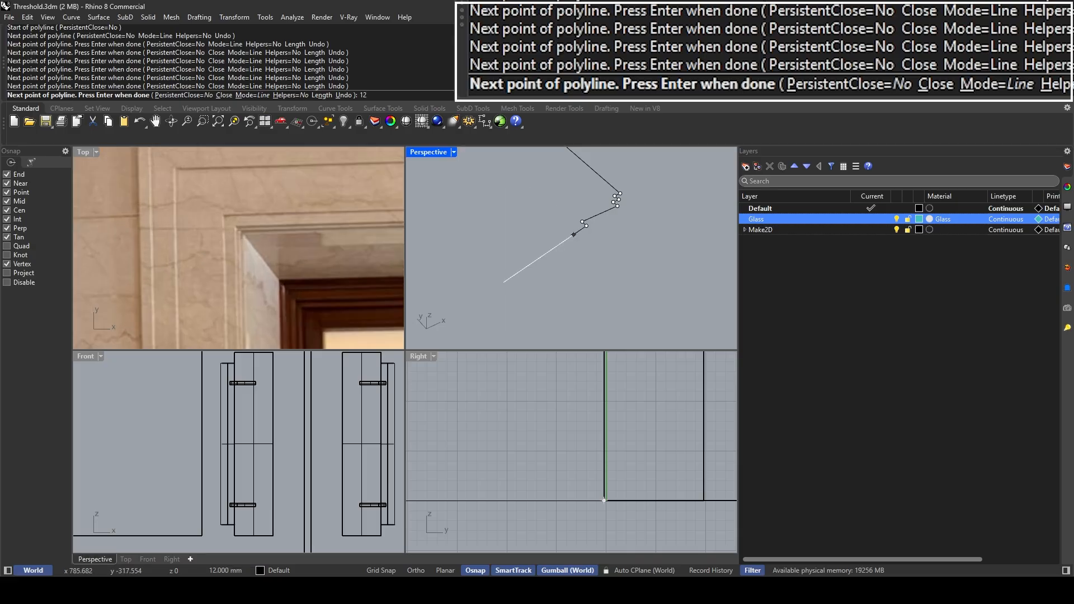
scroll(577, 259, "down", 6)
key("shift")
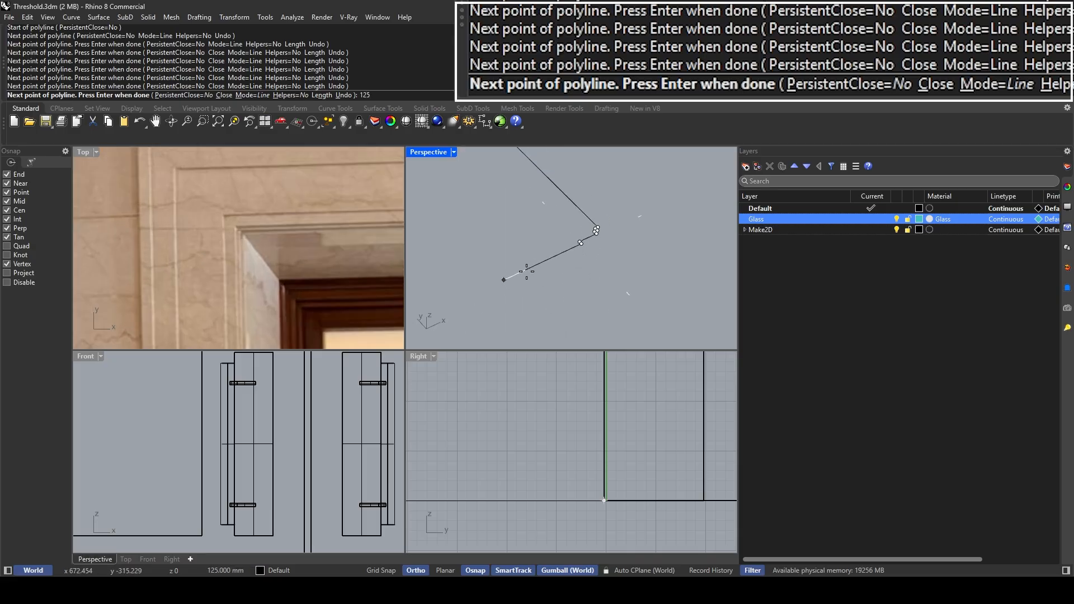
left_click(507, 308)
type("5")
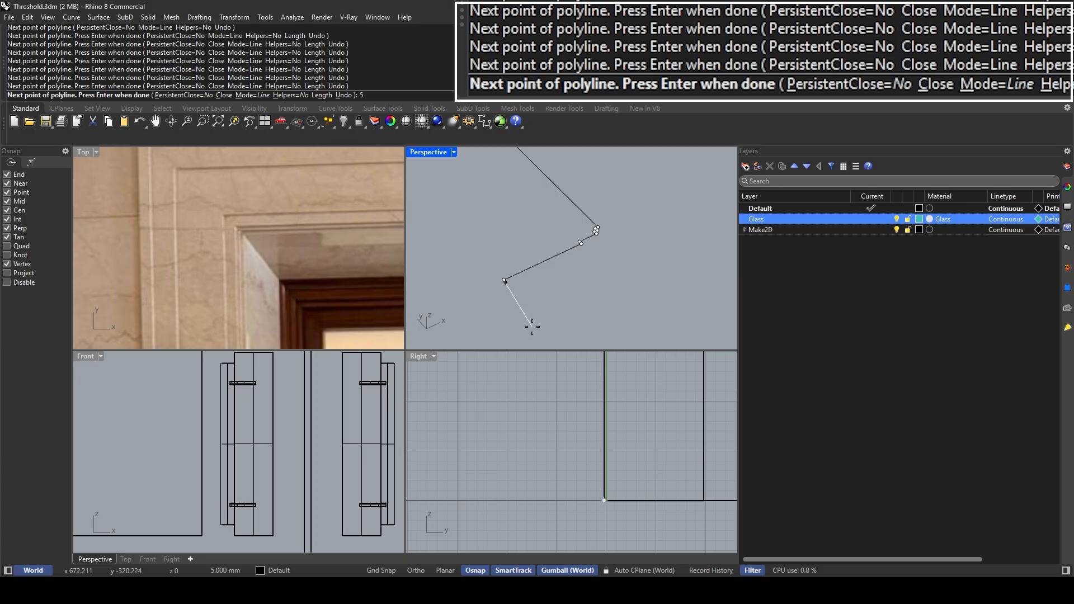
key("Return")
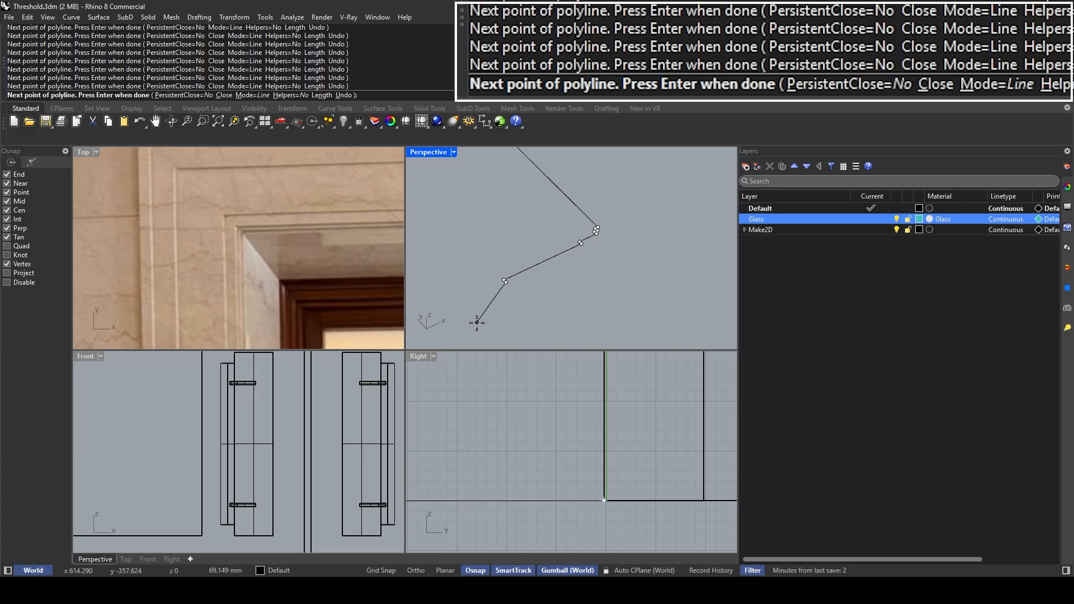
Step: Extend the surround polyline 60 mm along negative X and 5 mm along negative Y
type("67")
key("F8")
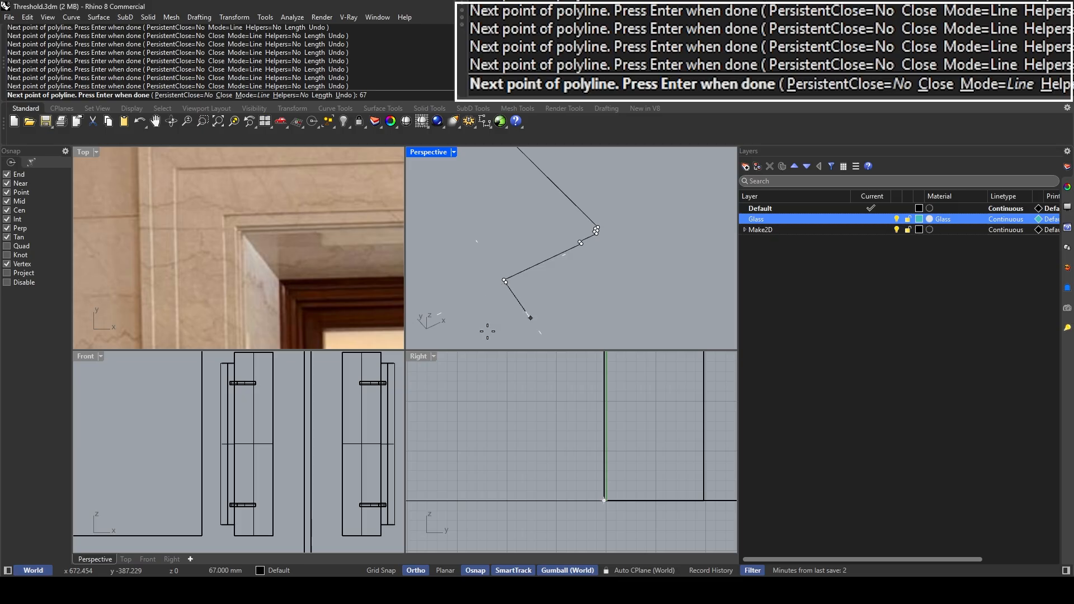
right_click_drag(463, 328, 494, 317, "shift")
key("F8")
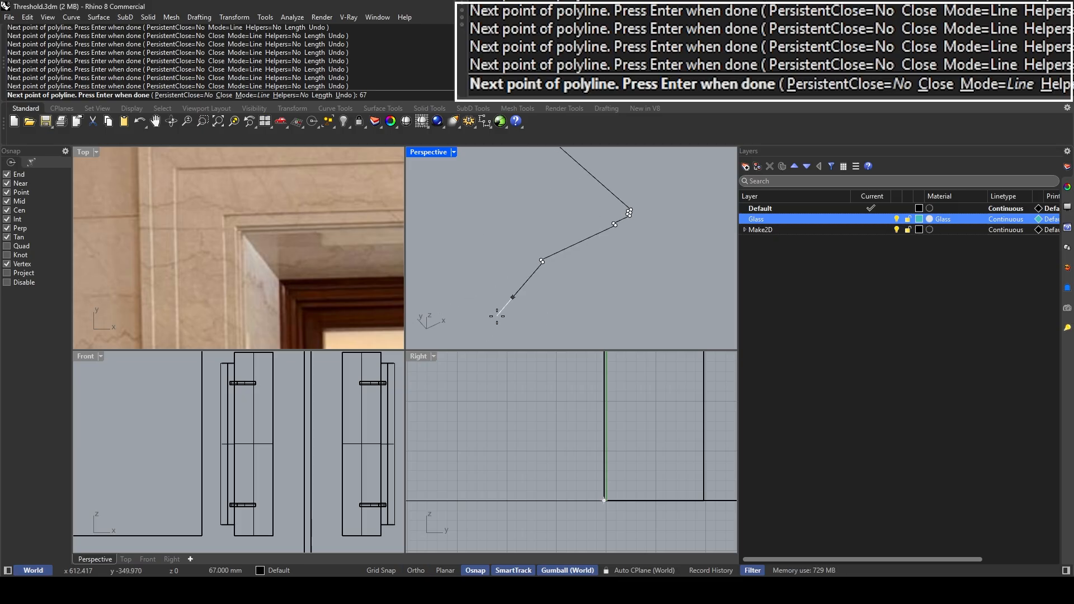
type("0")
key("F8")
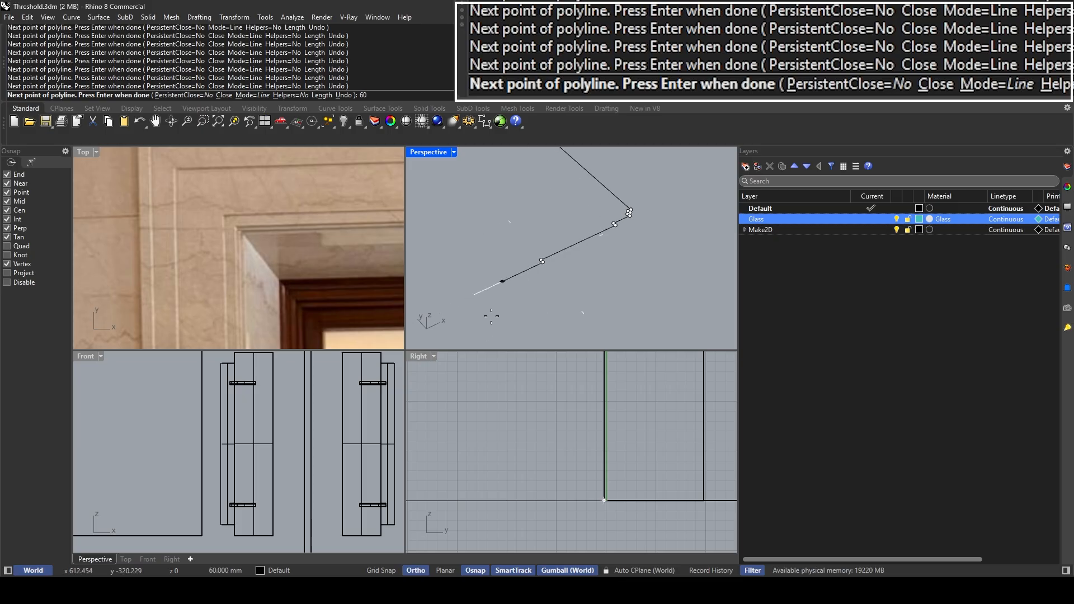
key("Return")
key("F8")
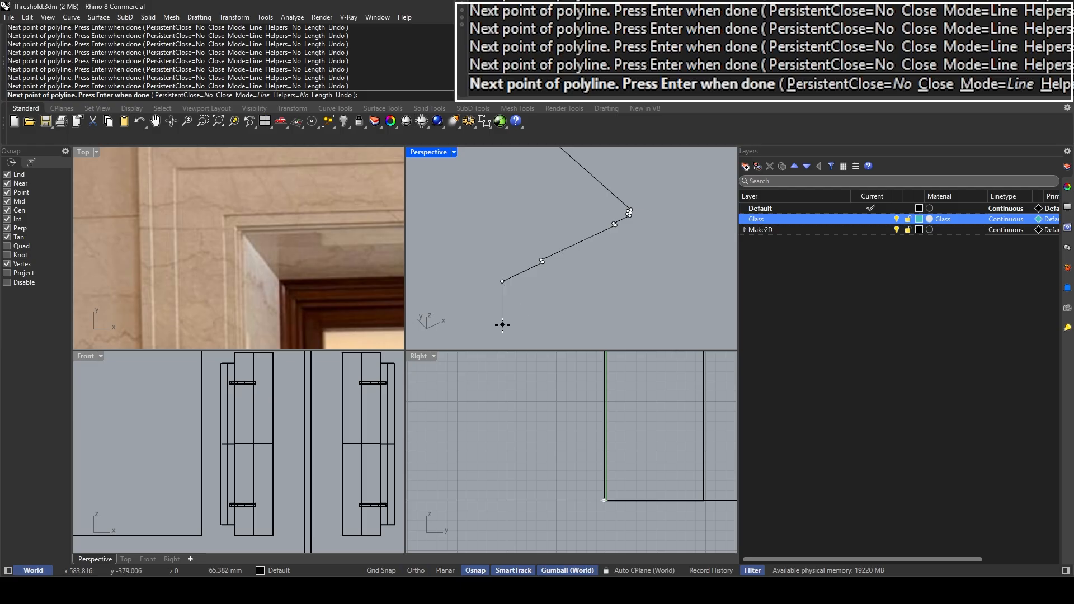
key("F8")
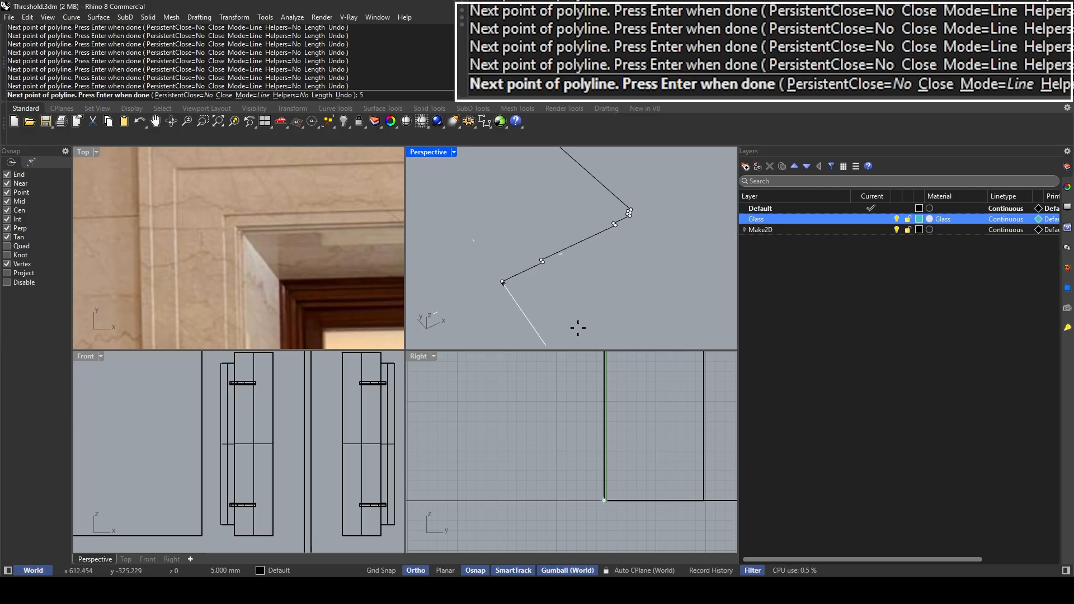
key("Return")
Step: Finish the surround polyline with 30 mm along negative X and a return leg about 167 mm along positive Y
key("F8")
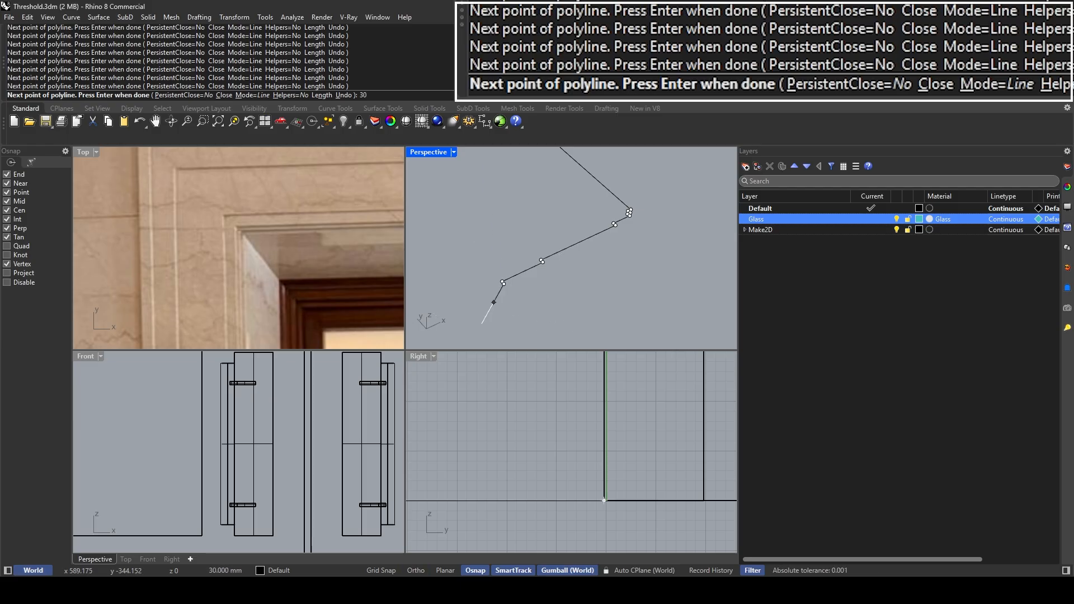
key("F8")
key("Return")
key("F8")
scroll(480, 295, "up", 2)
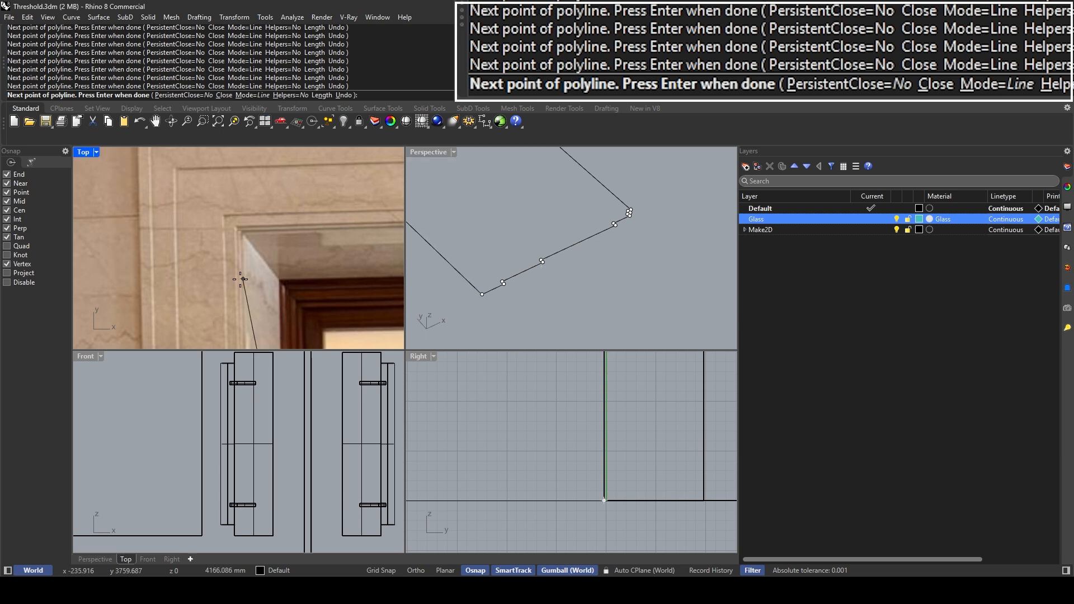
key("F8")
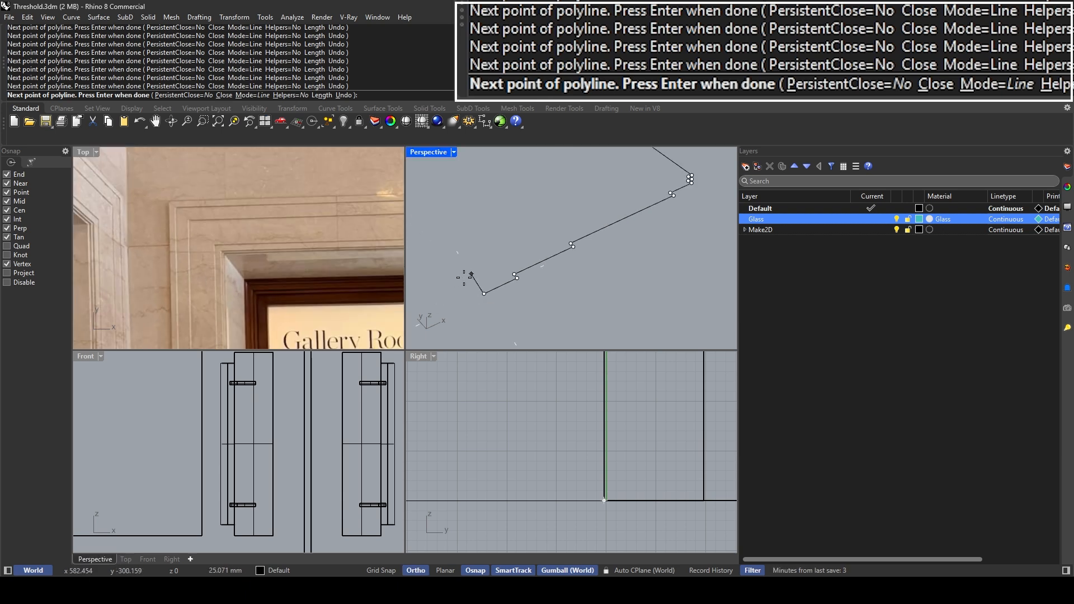
scroll(447, 278, "down", 3)
right_click_drag(417, 181, 535, 240)
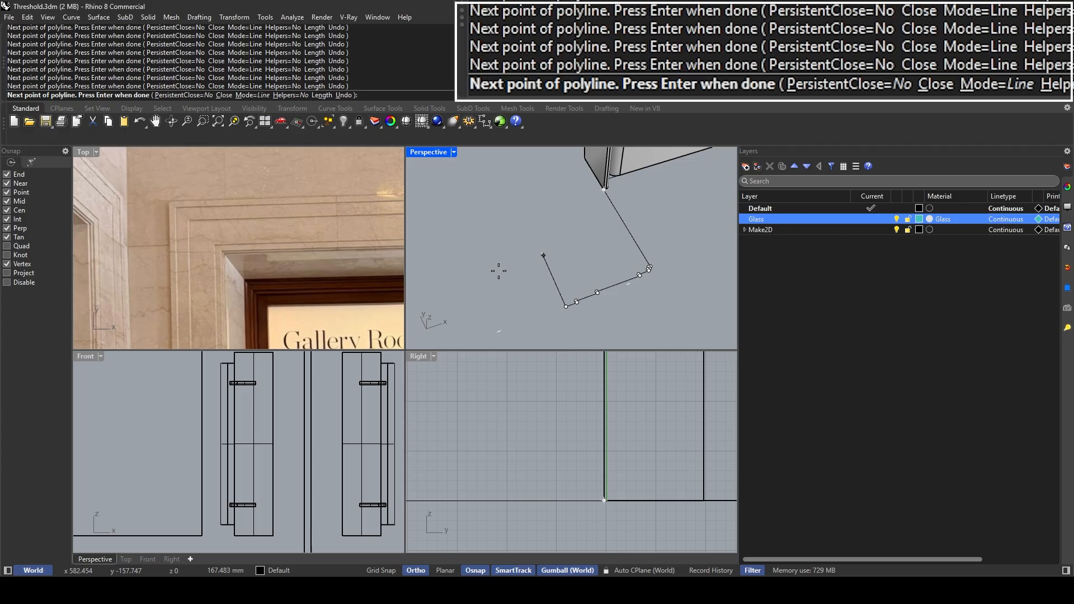
key("F8")
key("Return")
right_click_drag(502, 270, 420, 214)
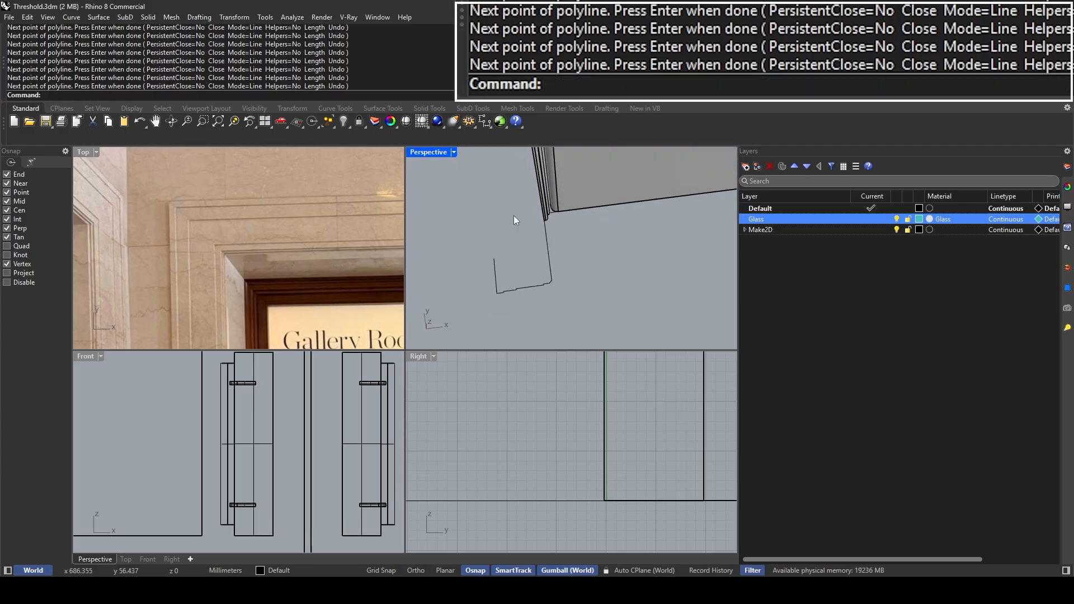
Step: Compare the stone surround in the reference photo with the drawn profile in plan view
scroll(514, 217, "down", 4)
double_click(89, 149)
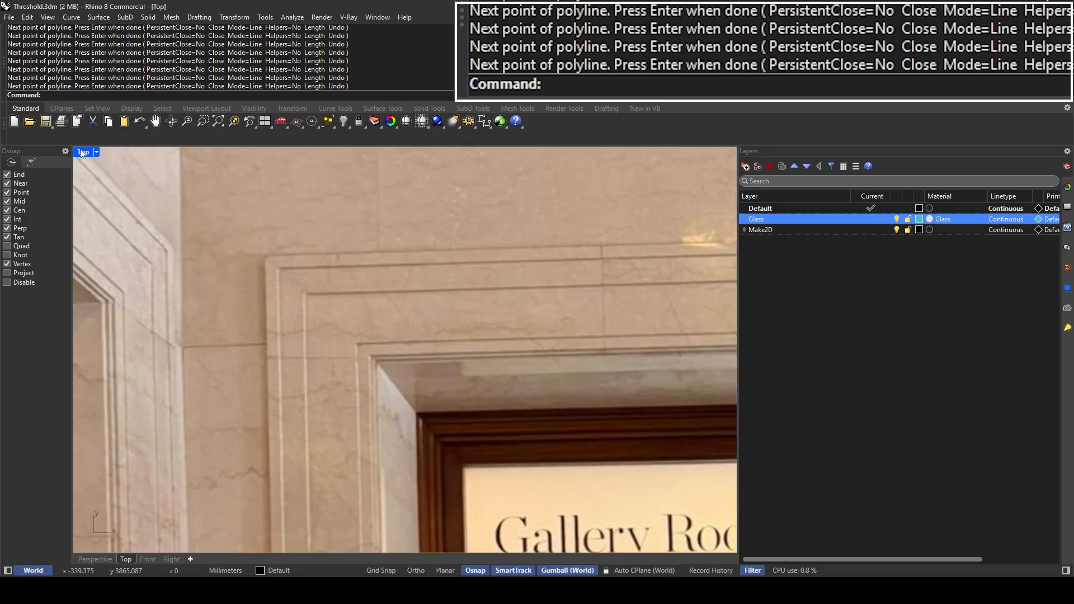
double_click(88, 150)
scroll(185, 196, "down", 3)
scroll(189, 204, "down", 8)
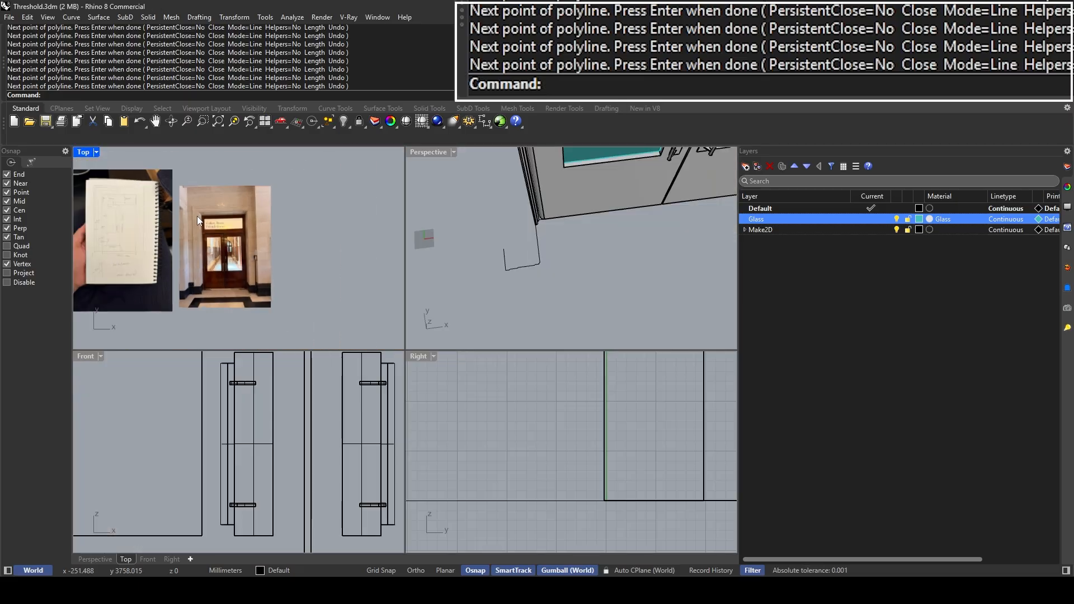
scroll(238, 256, "up", 8)
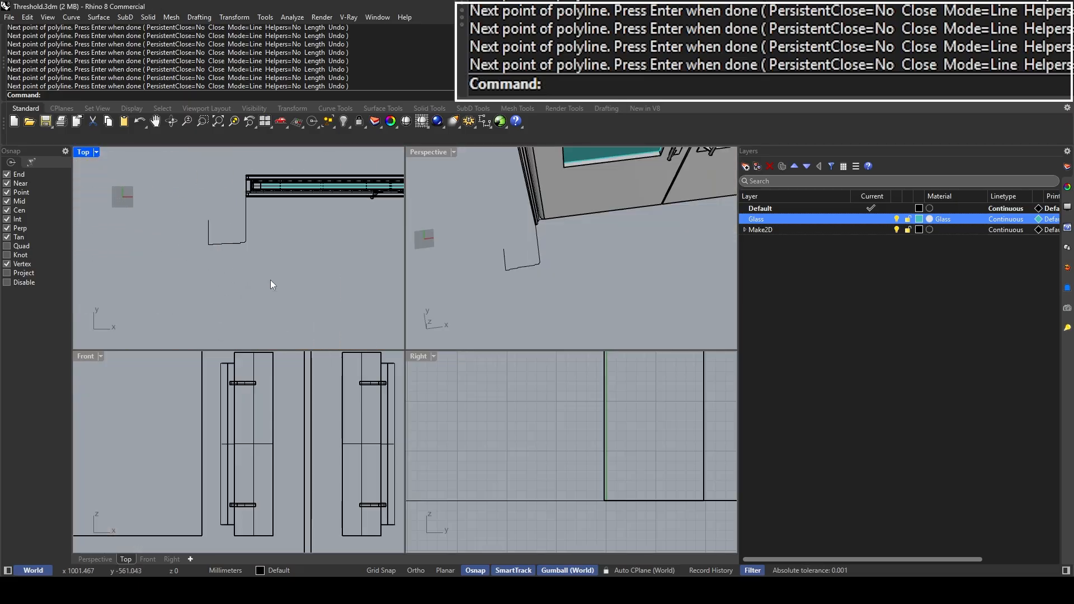
scroll(224, 260, "down", 5)
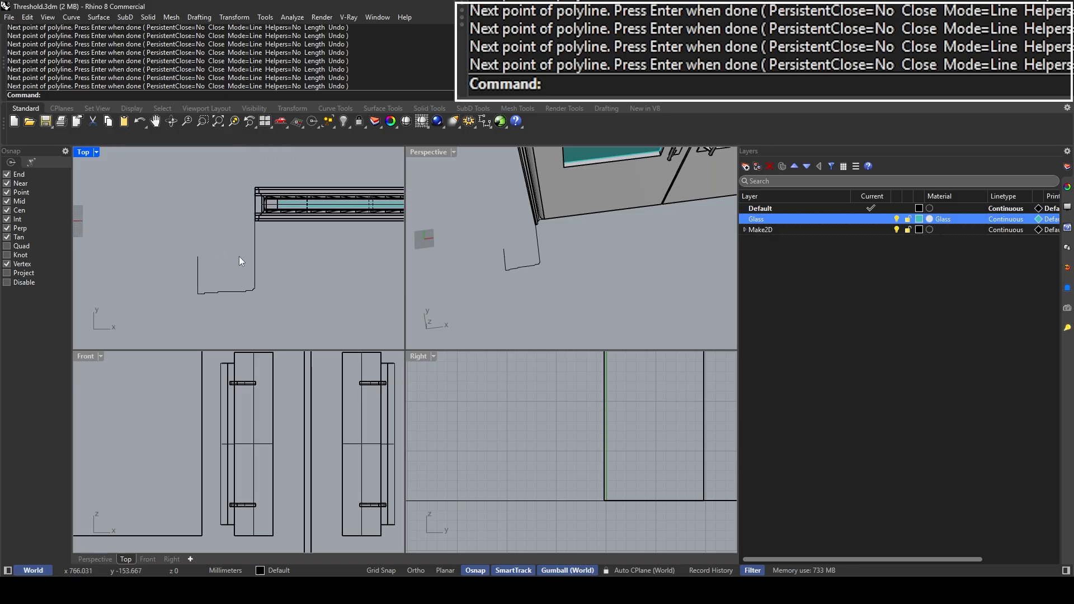
Step: Draw a line about 91 mm along negative X from the profile's return leg, just above its outer corner
right_click_drag(520, 278, 502, 283)
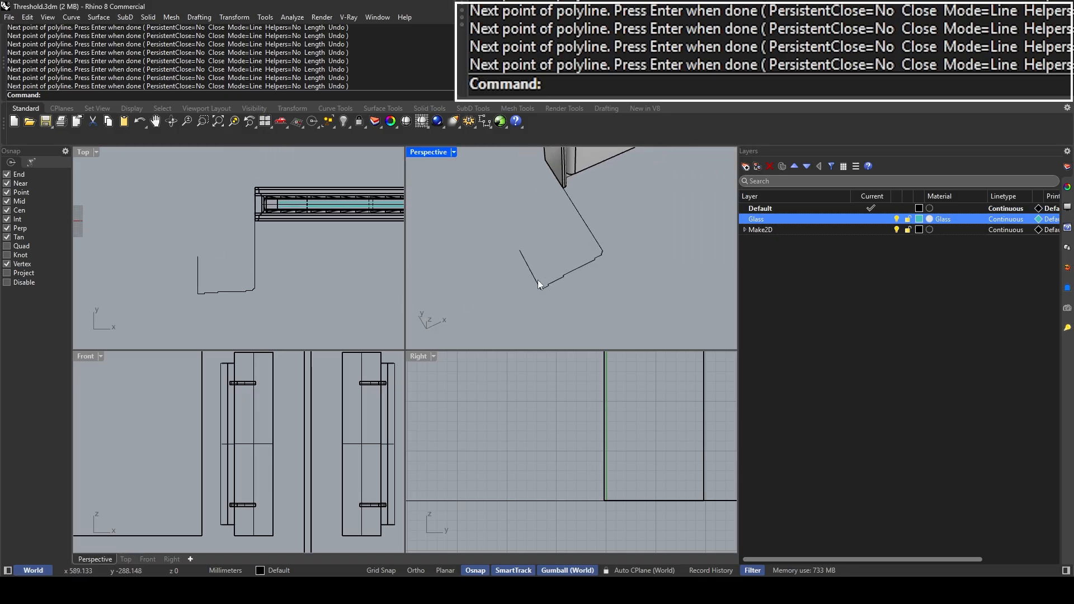
type("Line")
key("Return")
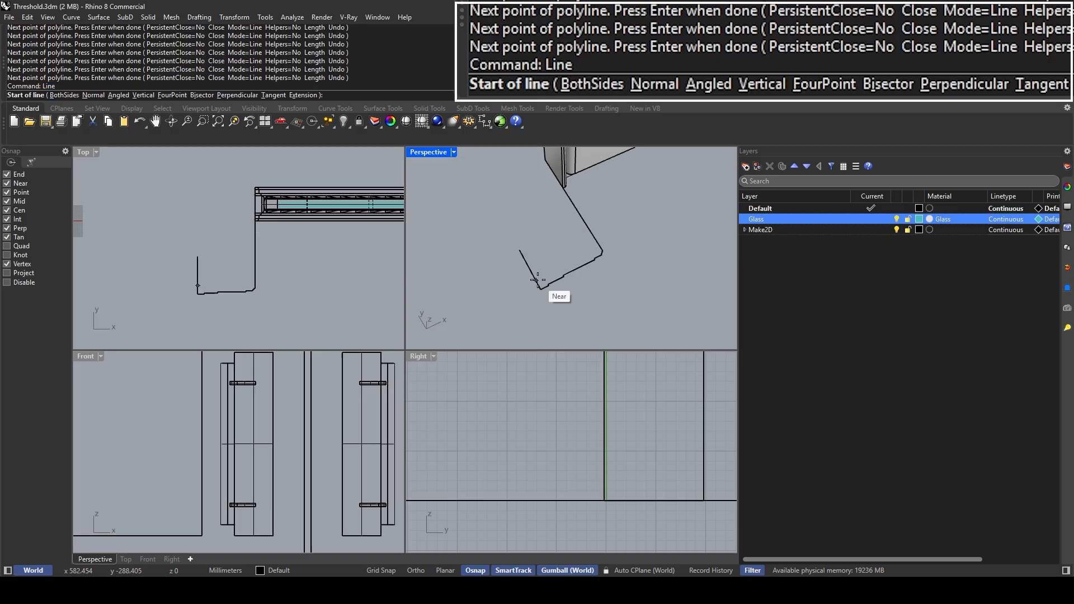
scroll(538, 287, "up", 1)
left_click(537, 289)
left_click(478, 321)
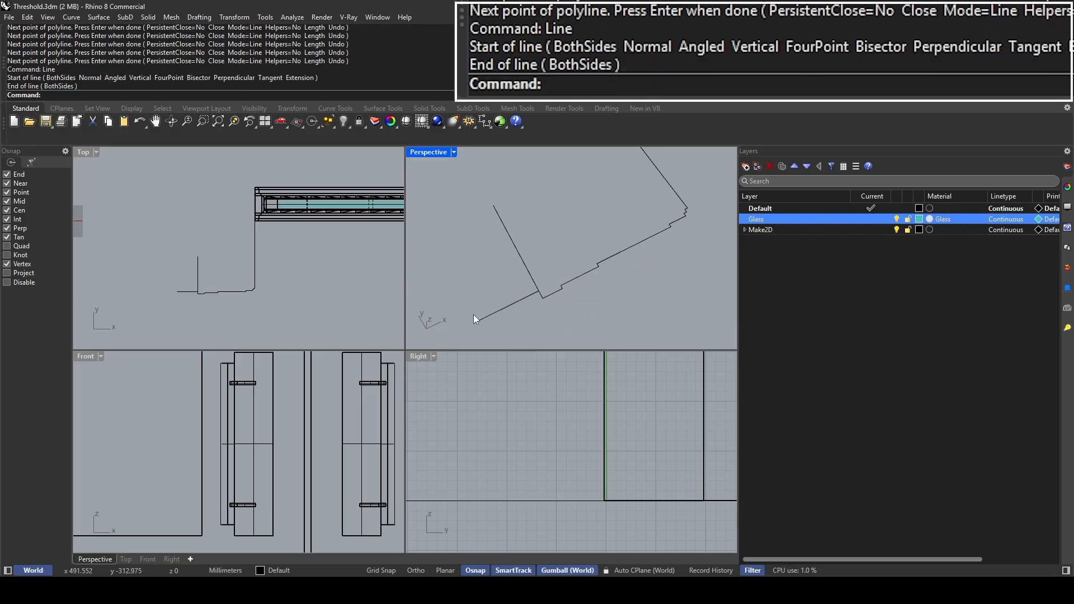
Step: Trim the profile's return leg beyond the new line, using both curves as cutting objects
type("Trim")
key("Return")
left_click_drag(559, 312, 508, 264)
key("Return")
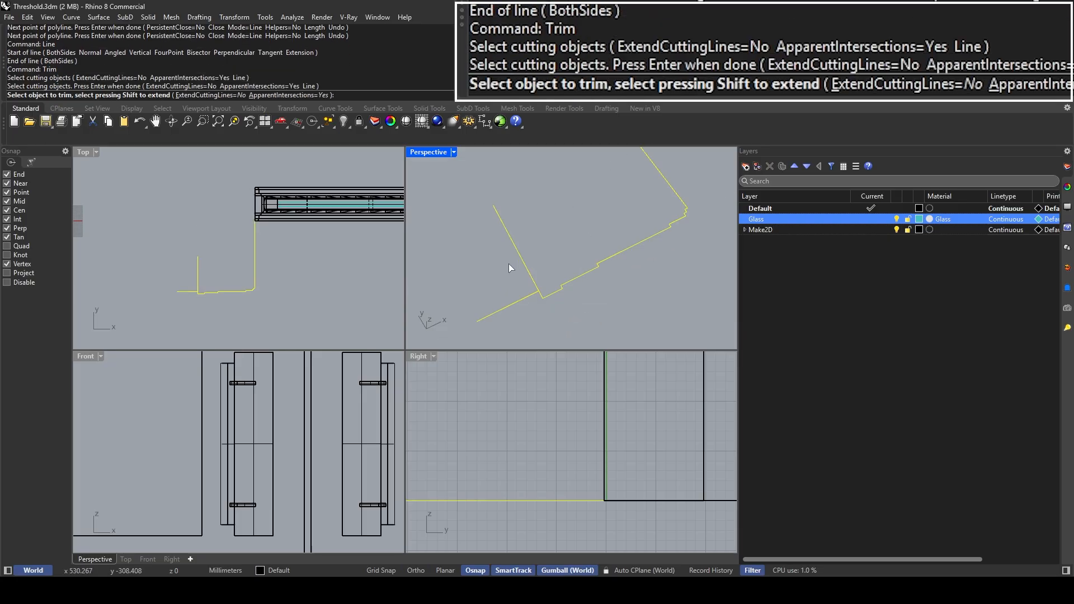
left_click(521, 259)
key("Return")
scroll(528, 258, "down", 3)
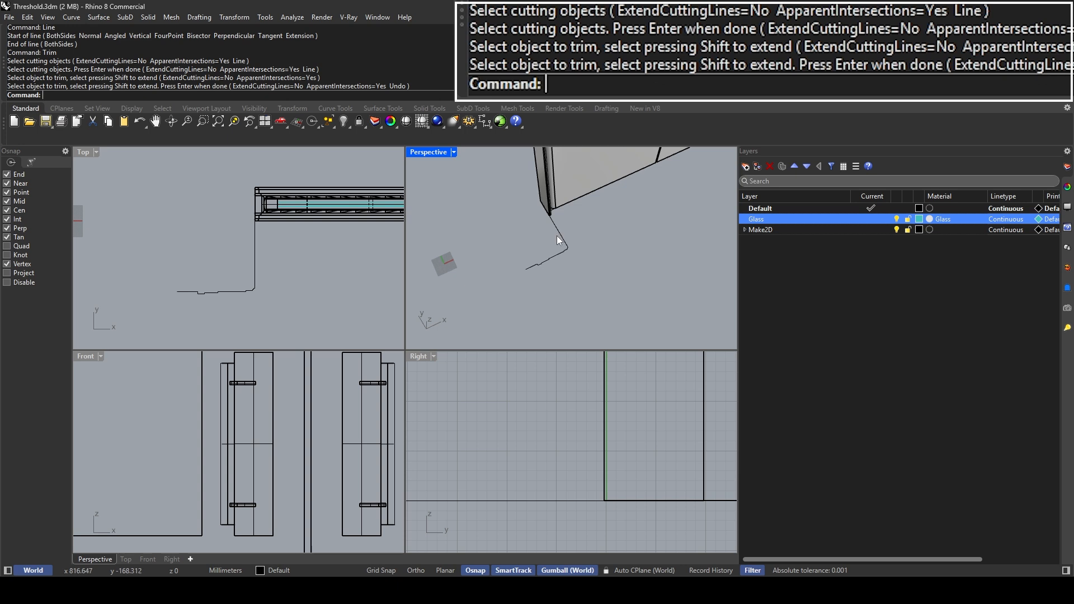
Step: Undo the trim of the return leg and delete the extra line beside it
scroll(542, 248, "up", 4)
right_click_drag(542, 247, 524, 318, "shift")
key("ctrl+z")
left_click(518, 331)
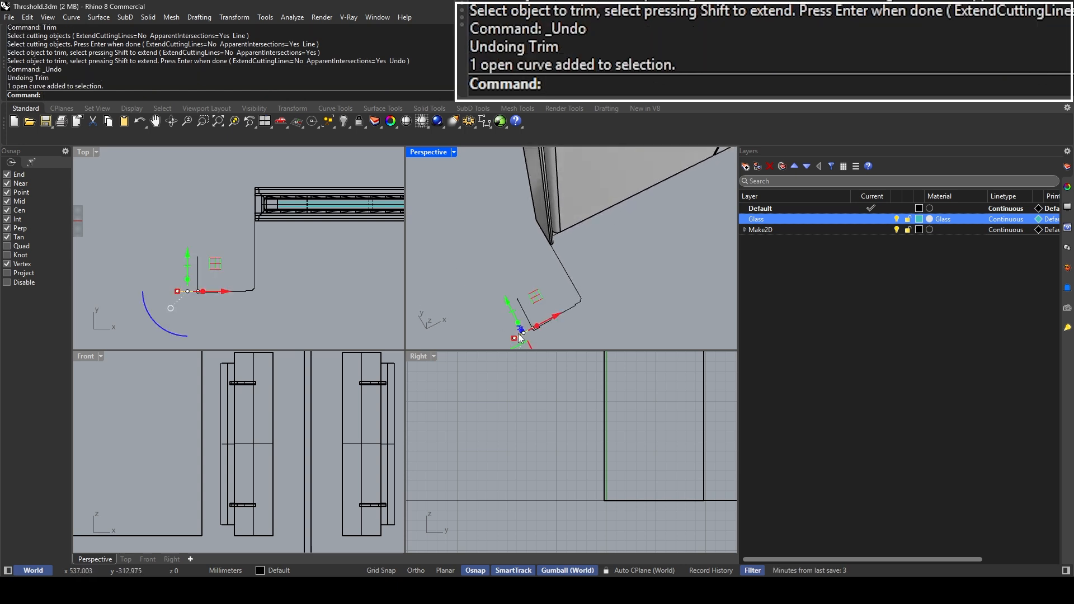
key("Delete")
Step: Mirror a copy of the surround profile to the frame's opposite face, about a plane along X through the frame edge's midpoint
left_click(518, 307)
left_click(541, 316)
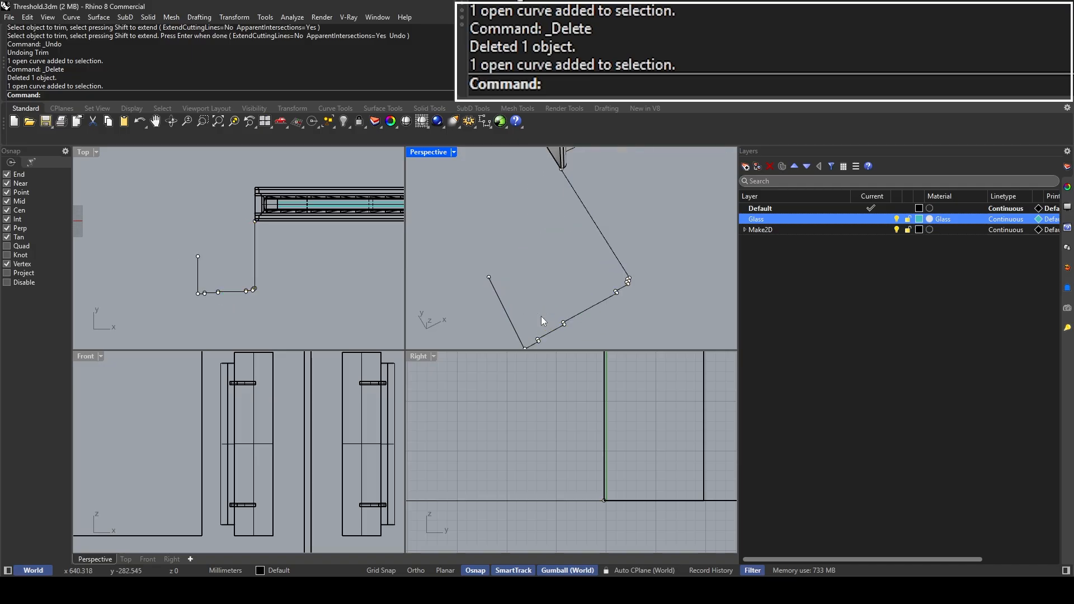
right_click_drag(541, 316, 447, 193)
double_click(428, 152)
left_click(377, 250)
right_click_drag(377, 251, 305, 310)
left_click(348, 318)
type("Mirror")
key("Return")
left_click(335, 329)
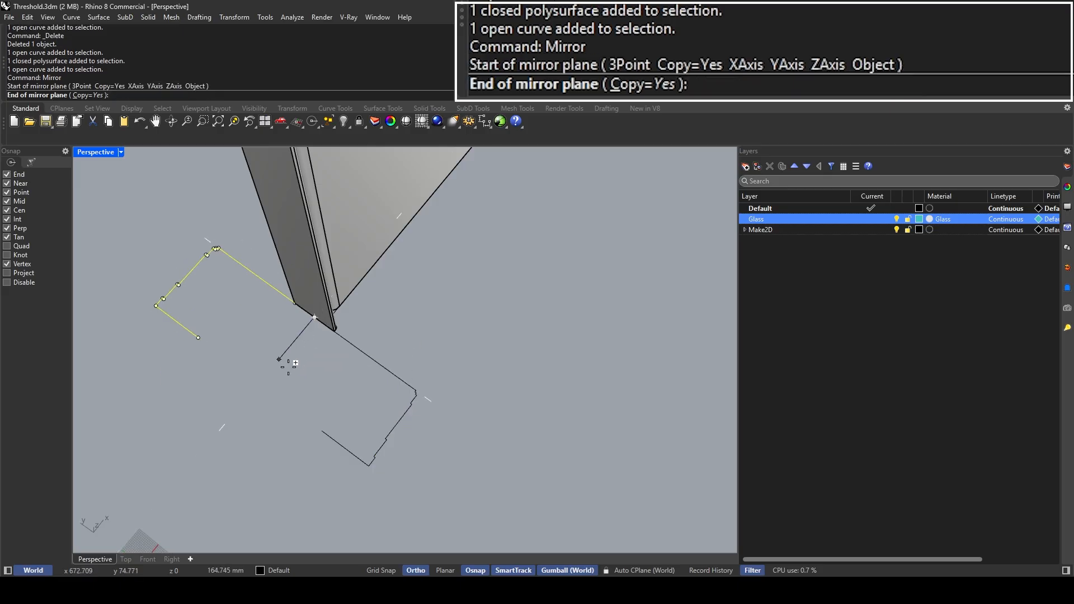
left_click(260, 397)
right_click_drag(262, 398, 341, 417, "shift")
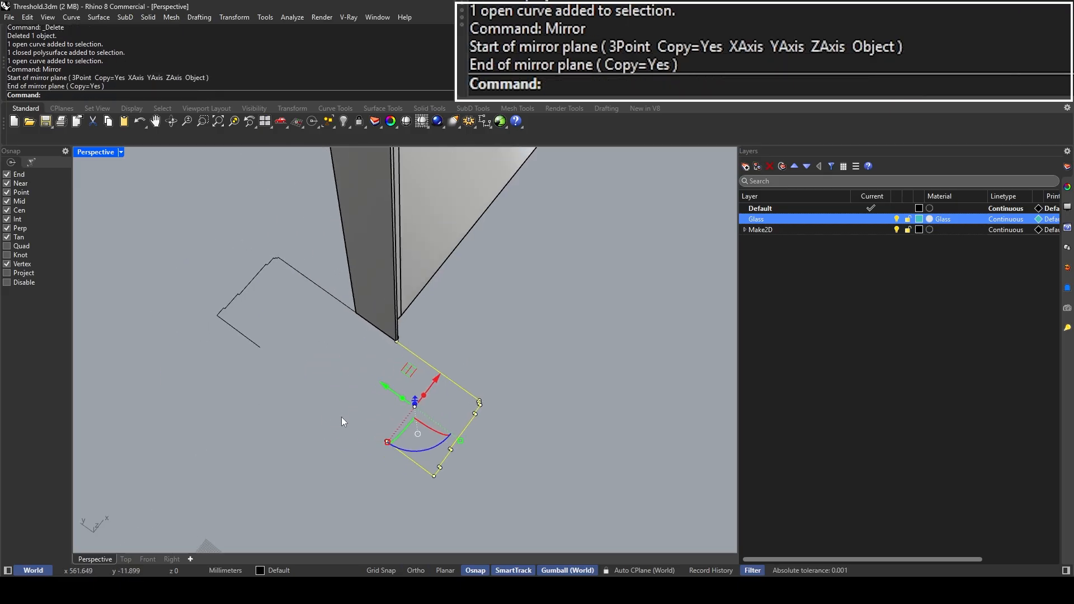
Step: Select both surround profiles and draw a line along the frame's bottom side edge, bridging the gap between them
left_click(327, 311)
left_click(337, 301)
left_click(340, 305, "shift")
left_click(414, 351, "shift")
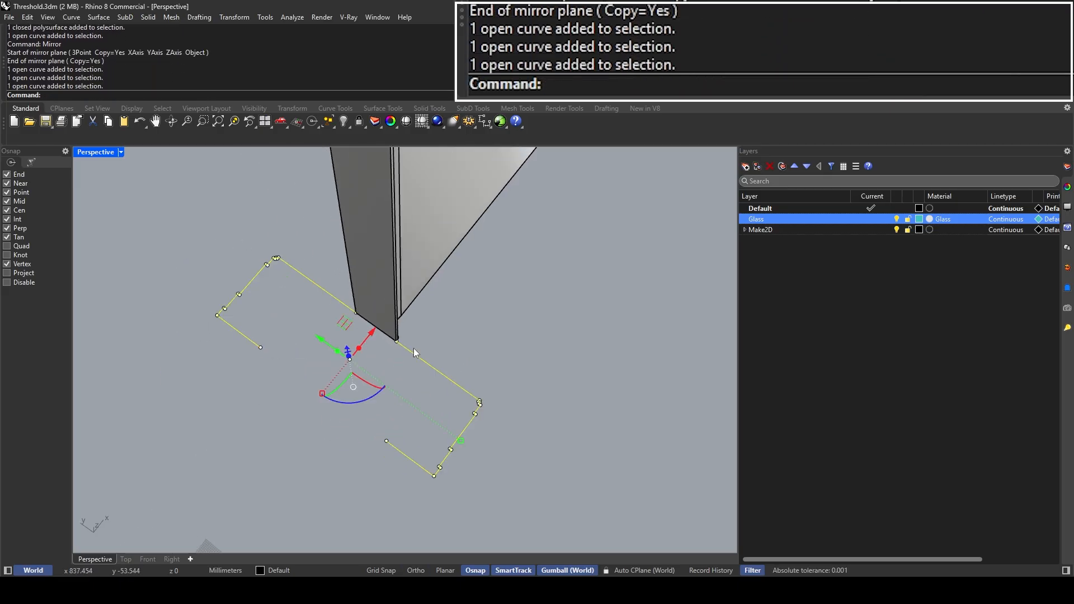
type("line")
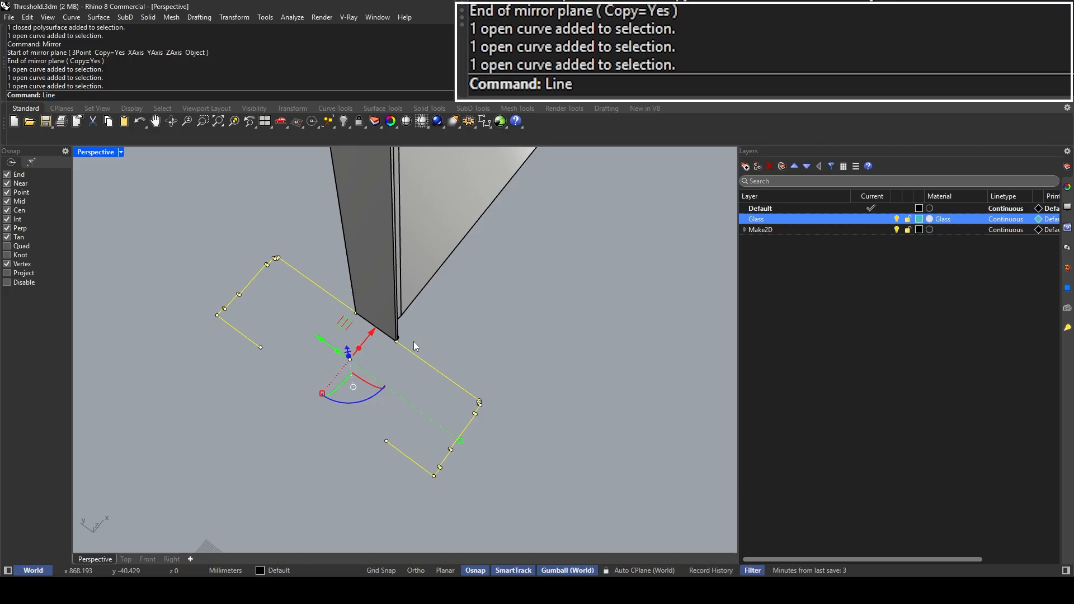
key("Return")
scroll(350, 336, "up", 3)
left_click(361, 288)
key("Escape")
scroll(409, 350, "down", 5)
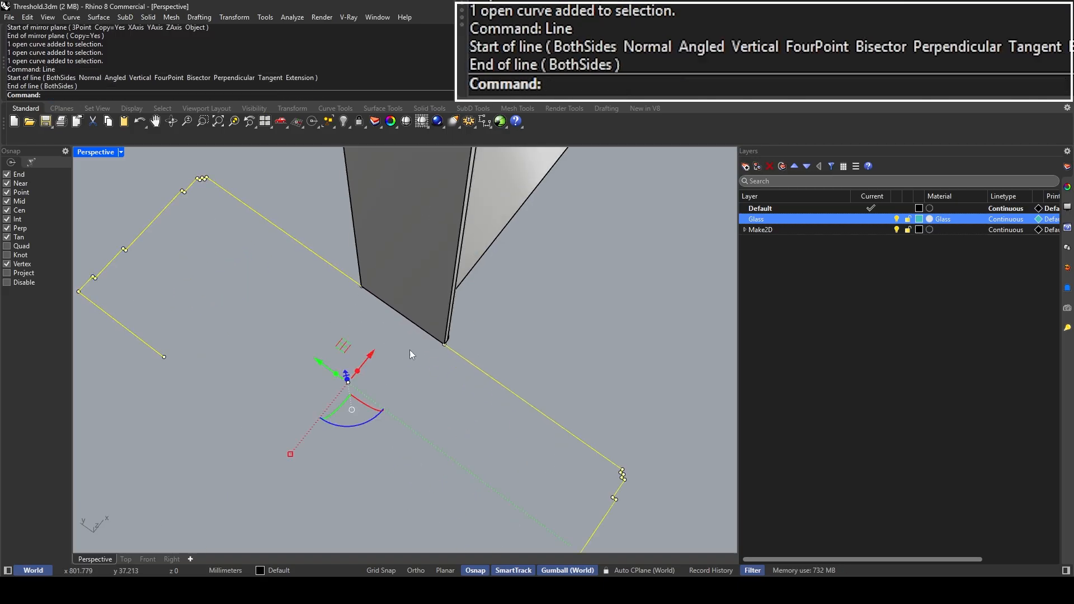
Step: Isolate the two surround profile curves so all other objects are hidden
left_click(372, 311)
left_click(453, 360, "shift")
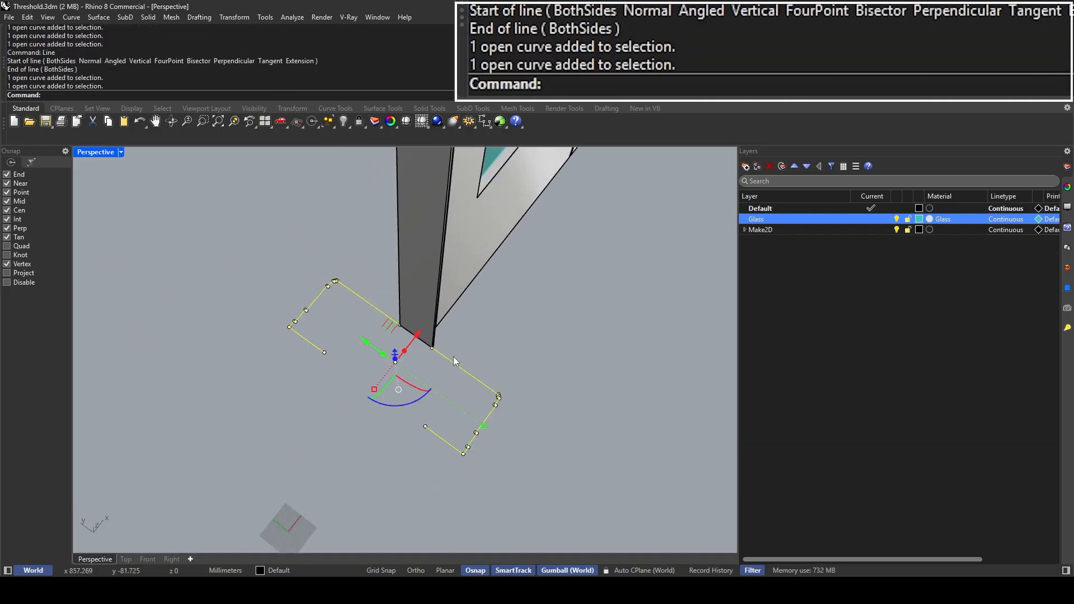
type("isolate")
key("Return")
key("Escape")
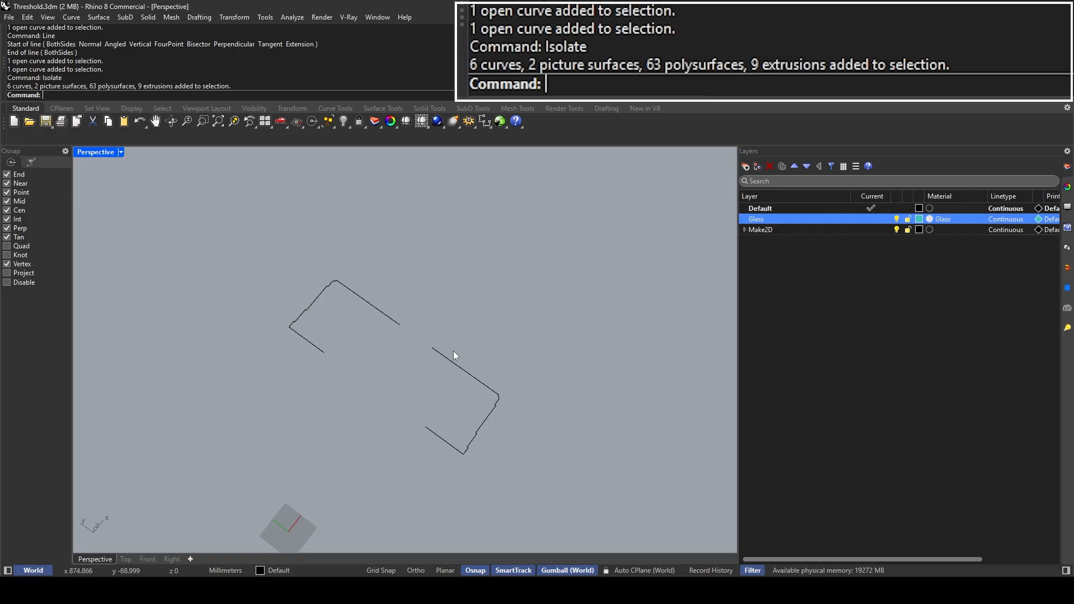
Step: Bridge both gaps between the two mirrored surround profiles with straight lines from endpoint to endpoint
type("line")
key("Return")
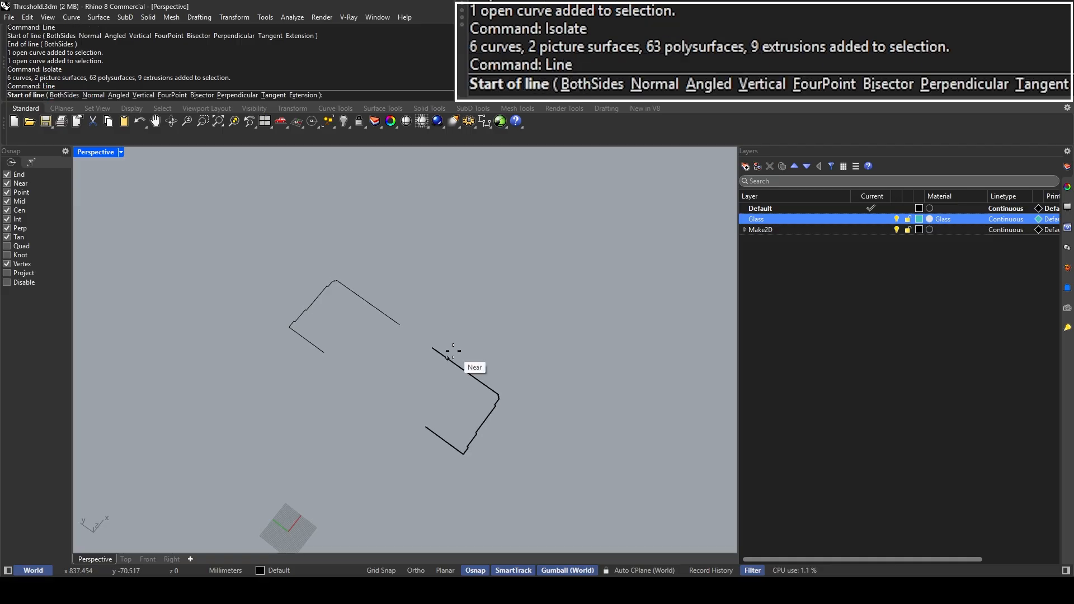
left_click(400, 324)
left_click(431, 348)
key("Return")
left_click(425, 427)
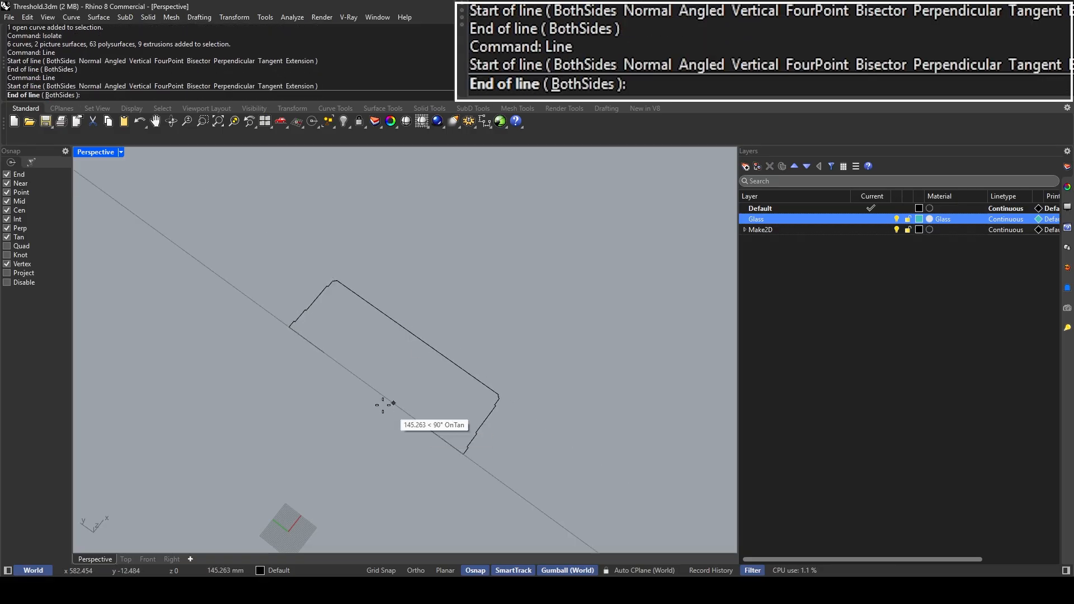
left_click(323, 352)
Step: Join the two profiles and the connecting lines into one closed curve, and show the hidden objects again
left_click_drag(250, 467, 613, 256)
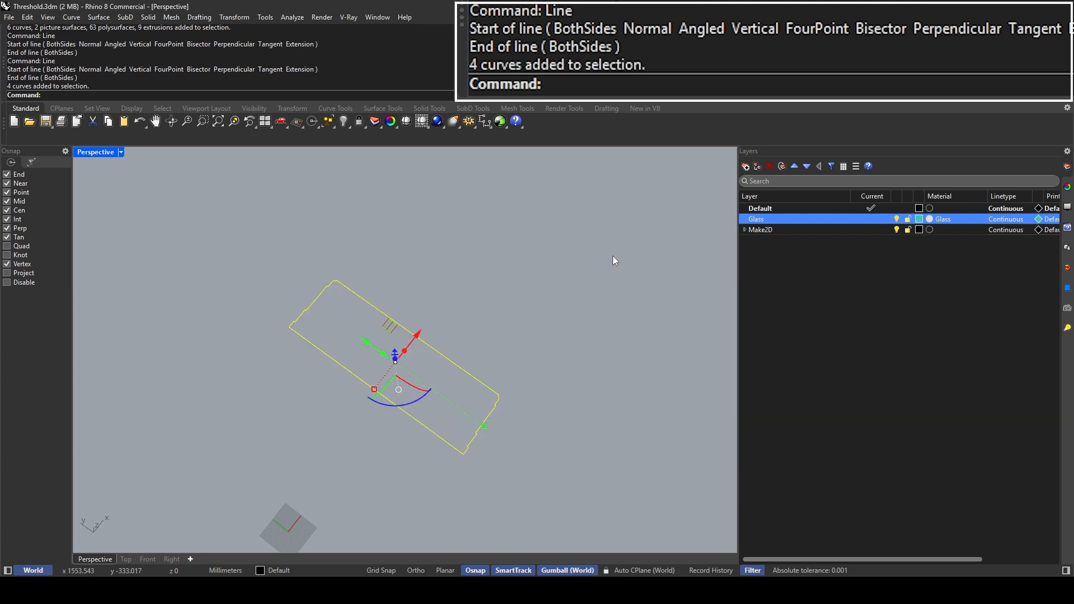
type("join")
key("Return")
type("sho")
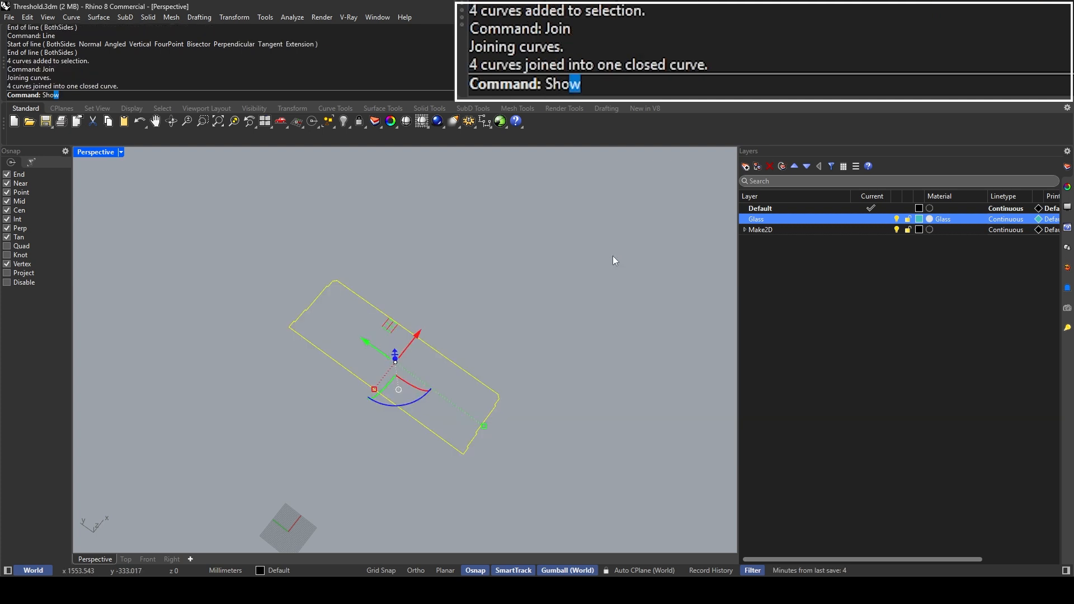
key("Escape")
type("sho")
key("Return")
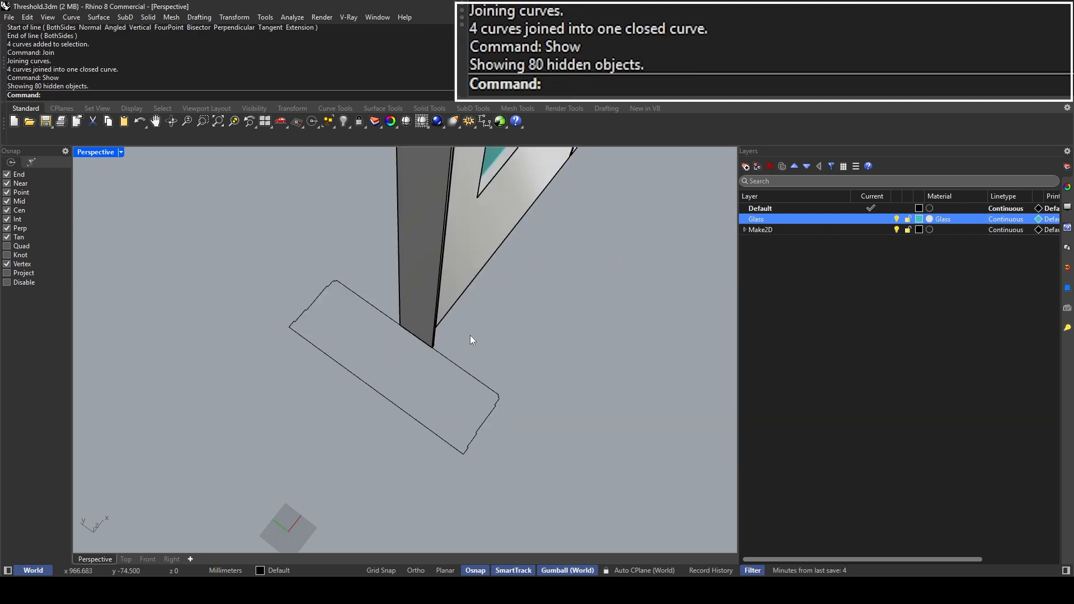
Step: Examine how the closed surround profile sits at the frame's base, and look over the reference photo
right_click_drag(470, 335, 465, 290)
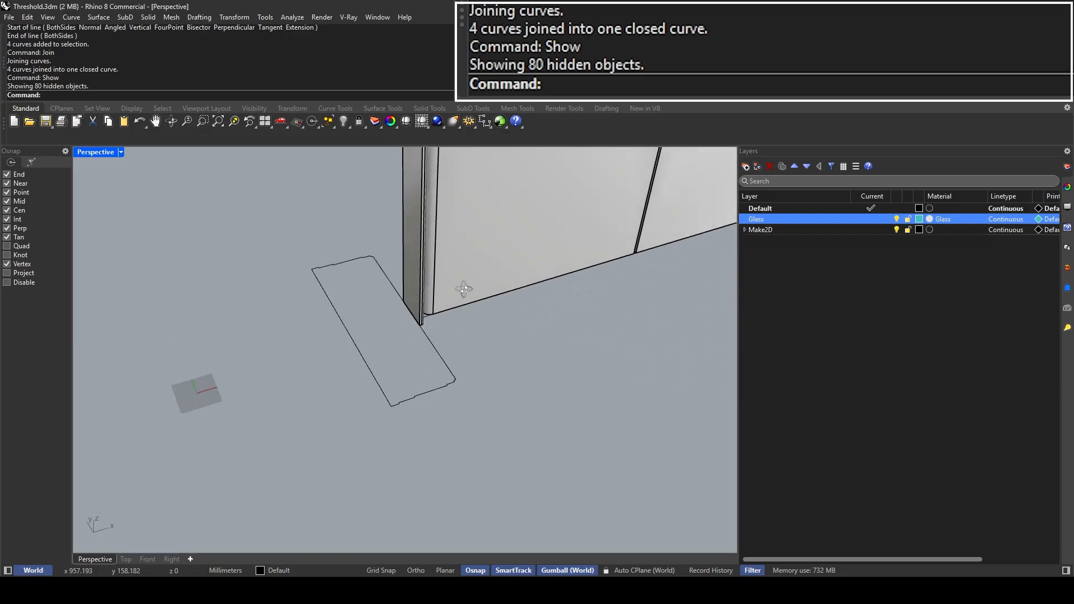
scroll(435, 324, "down", 5)
right_click_drag(435, 324, 425, 246)
left_click(333, 222)
scroll(349, 285, "up", 3)
scroll(421, 421, "up", 5)
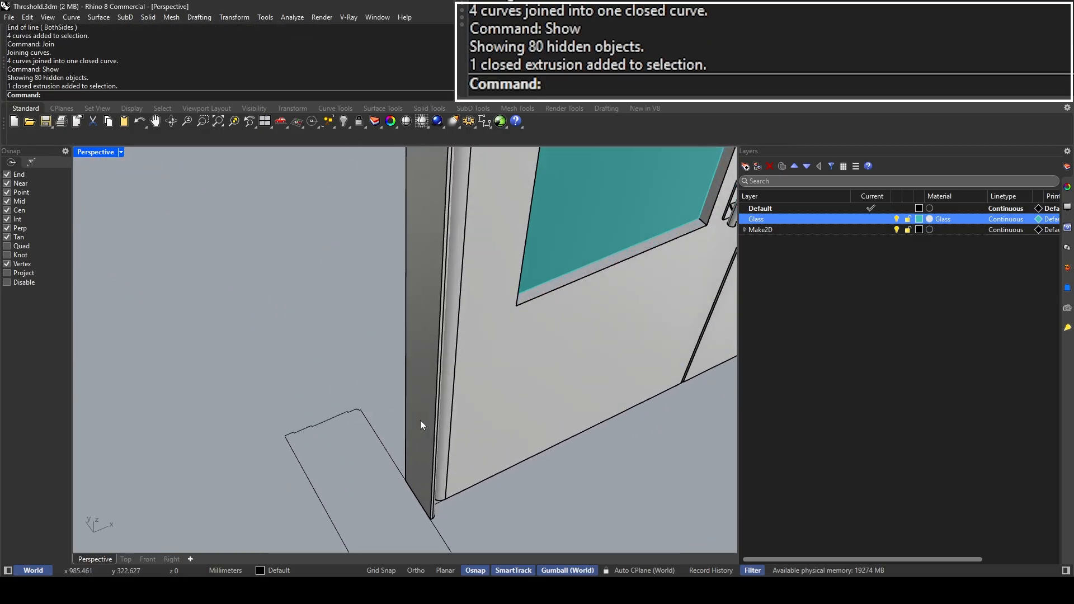
scroll(403, 391, "down", 6)
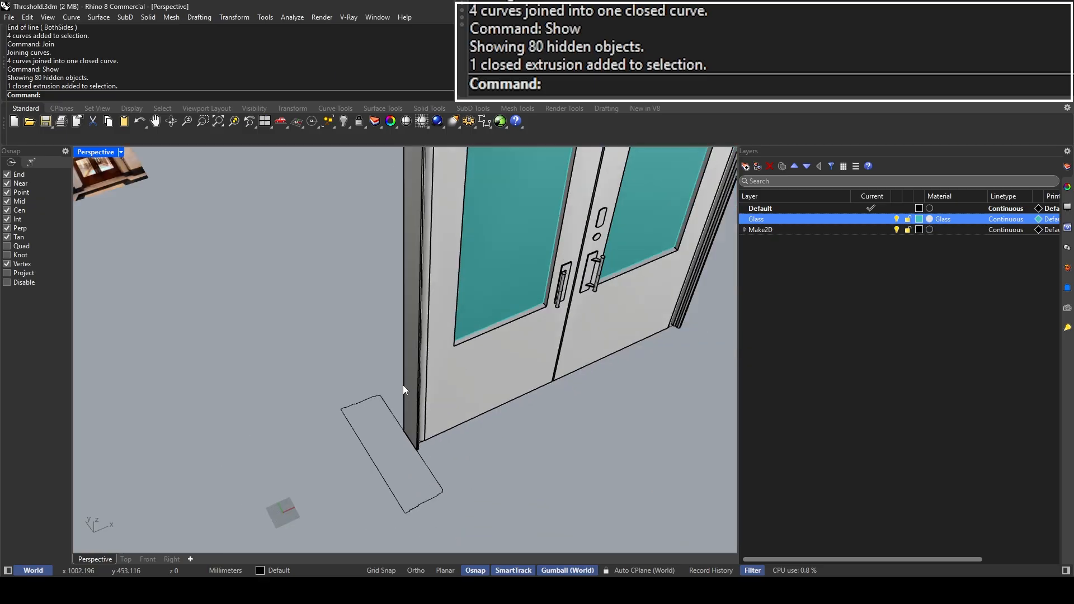
scroll(136, 201, "up", 4)
scroll(197, 261, "up", 4)
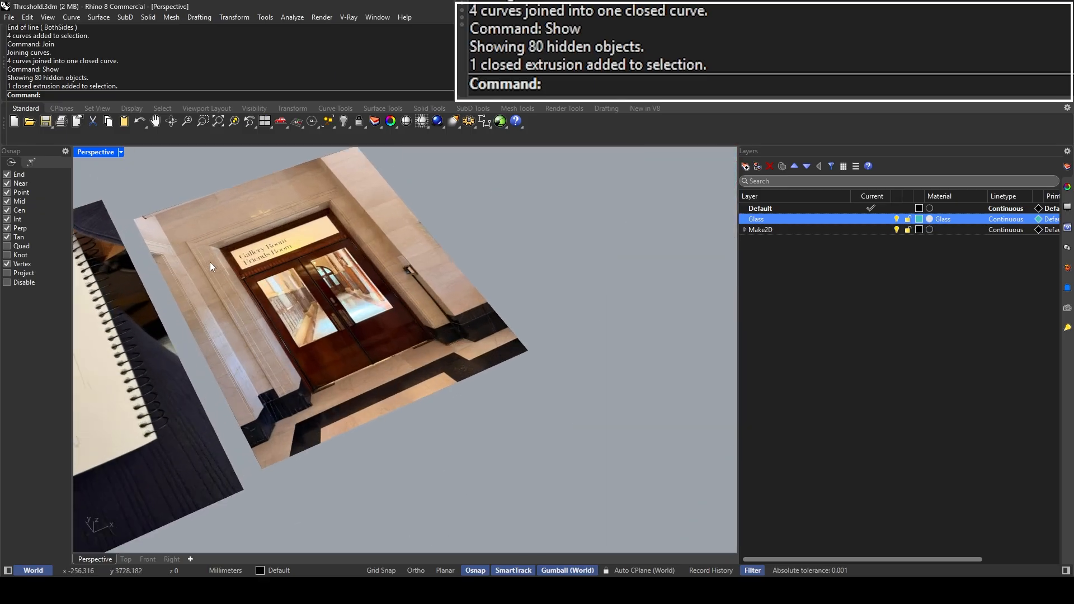
Step: Compare the stone surround in the Top view's reference photo with the closed profile and the door frame in Perspective
double_click(92, 152)
scroll(207, 220, "down", 4)
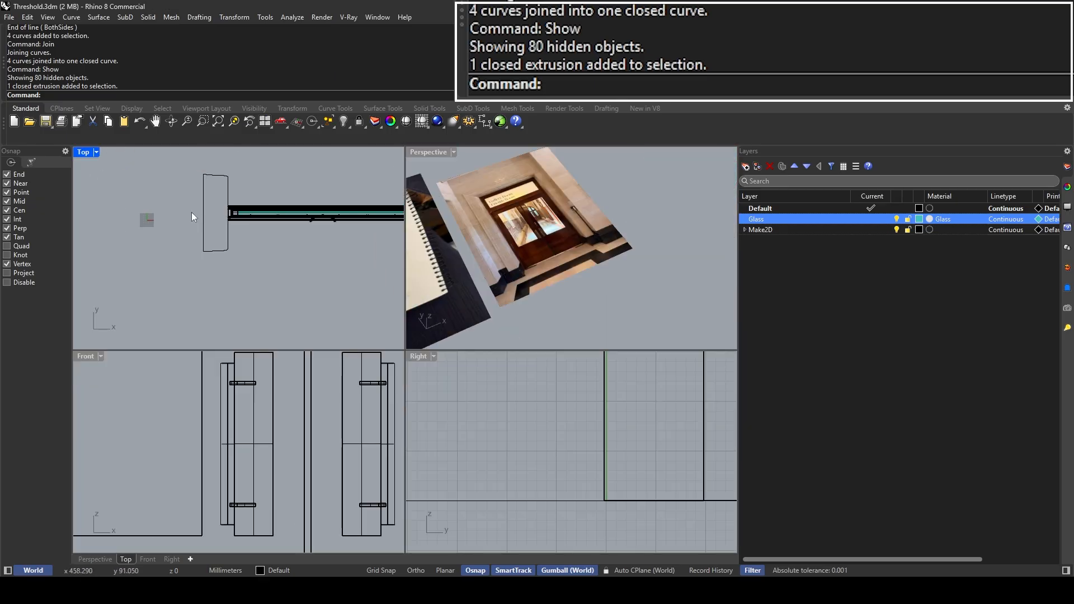
scroll(216, 263, "down", 2)
scroll(183, 210, "up", 6)
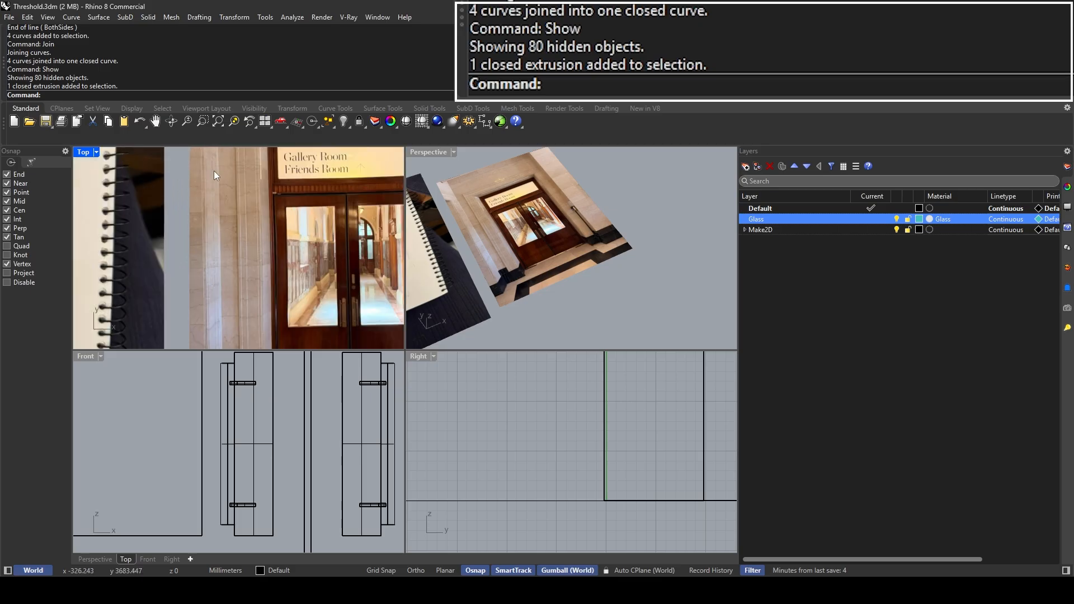
scroll(435, 267, "down", 10)
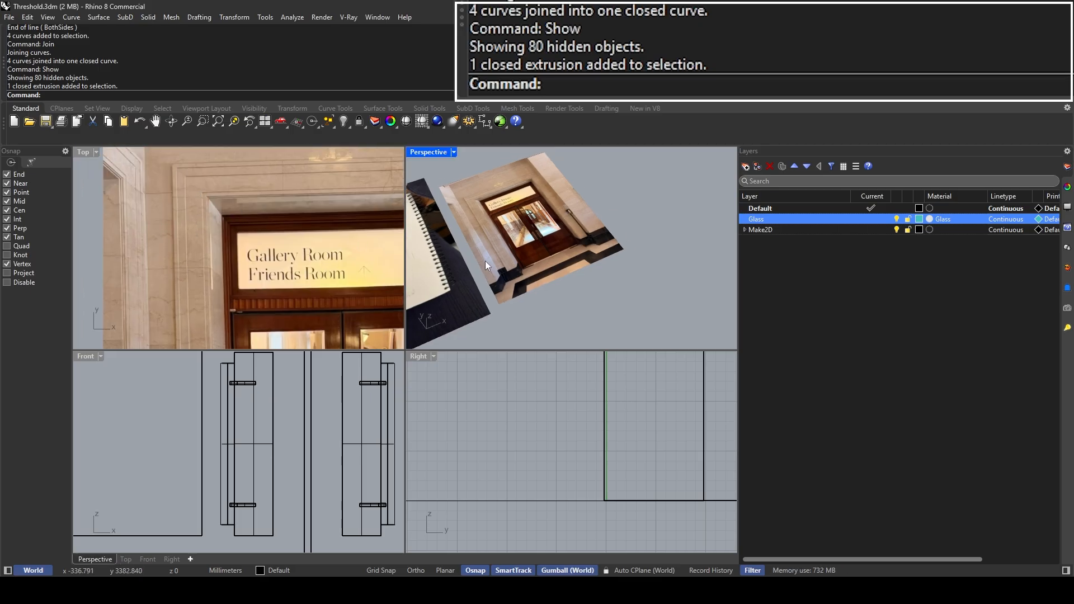
scroll(584, 280, "up", 10)
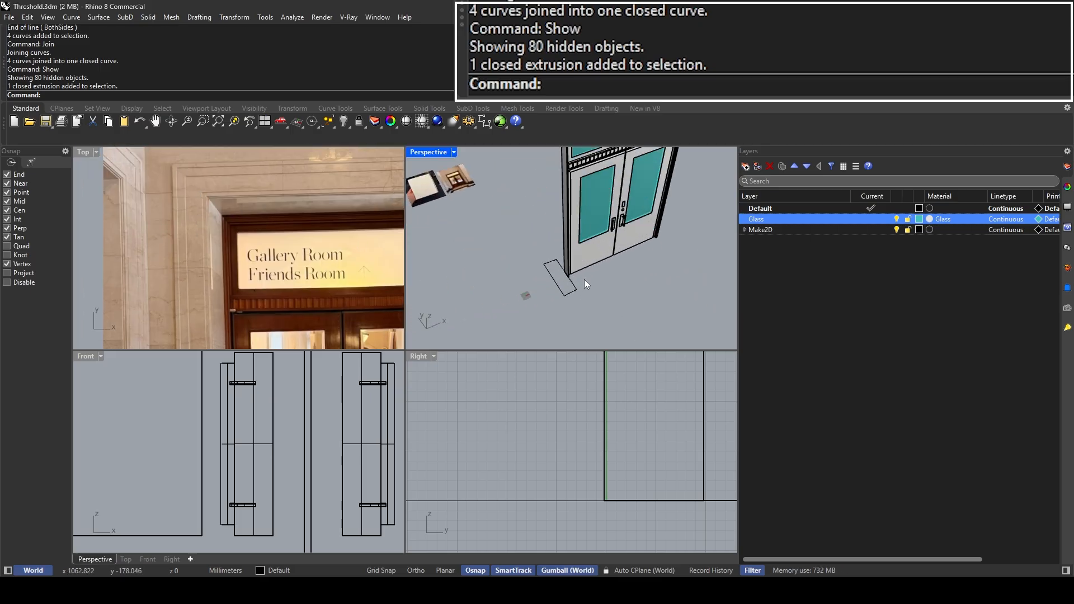
right_click_drag(574, 305, 489, 302)
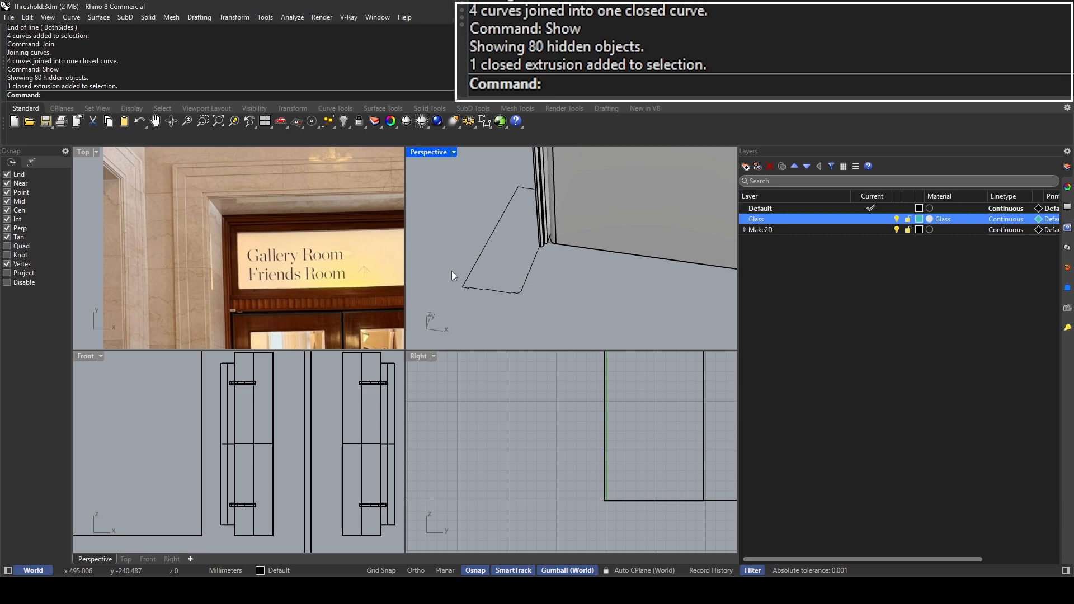
scroll(160, 229, "down", 5)
right_click_drag(176, 326, 174, 297)
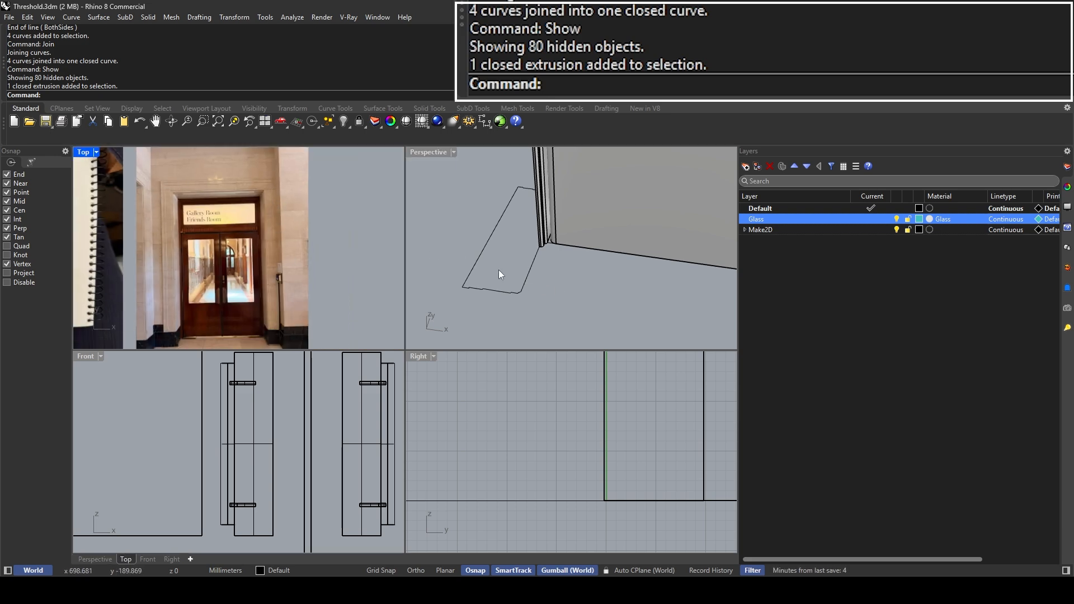
double_click(419, 150)
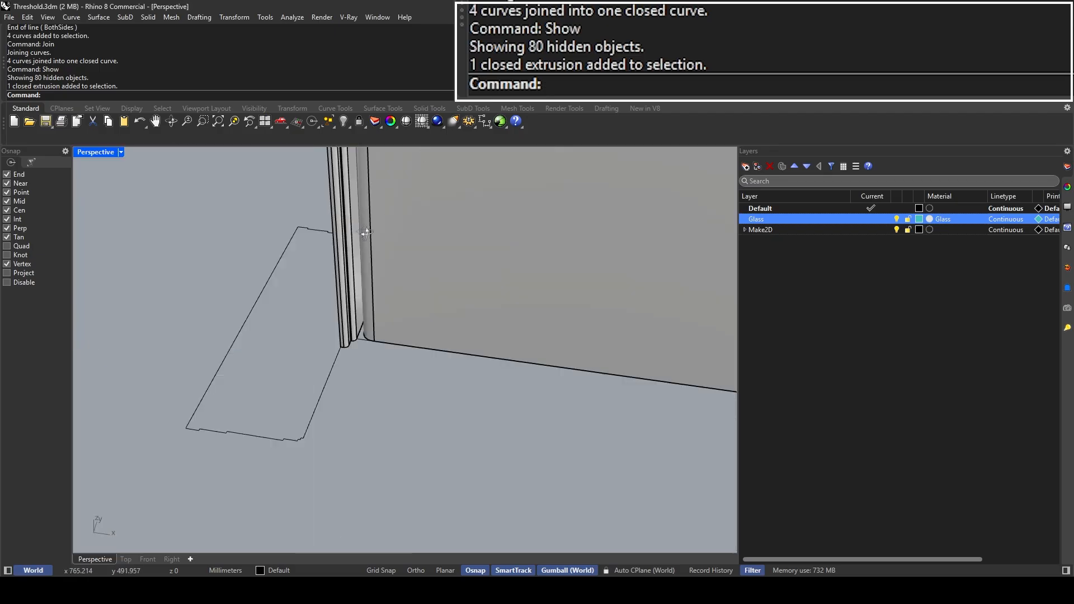
scroll(378, 321, "up", 2)
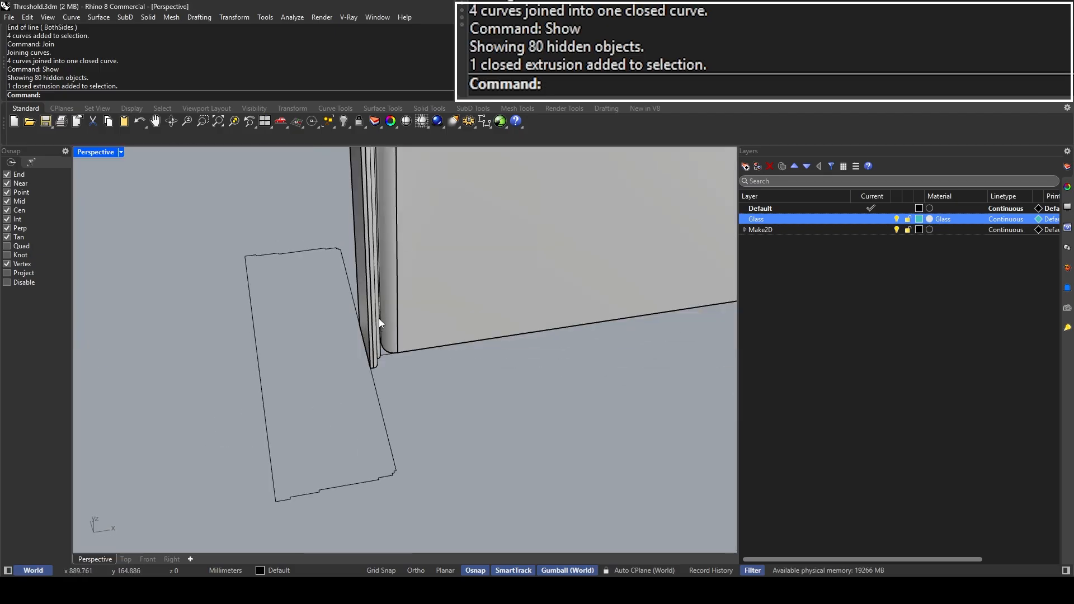
scroll(378, 318, "down", 8)
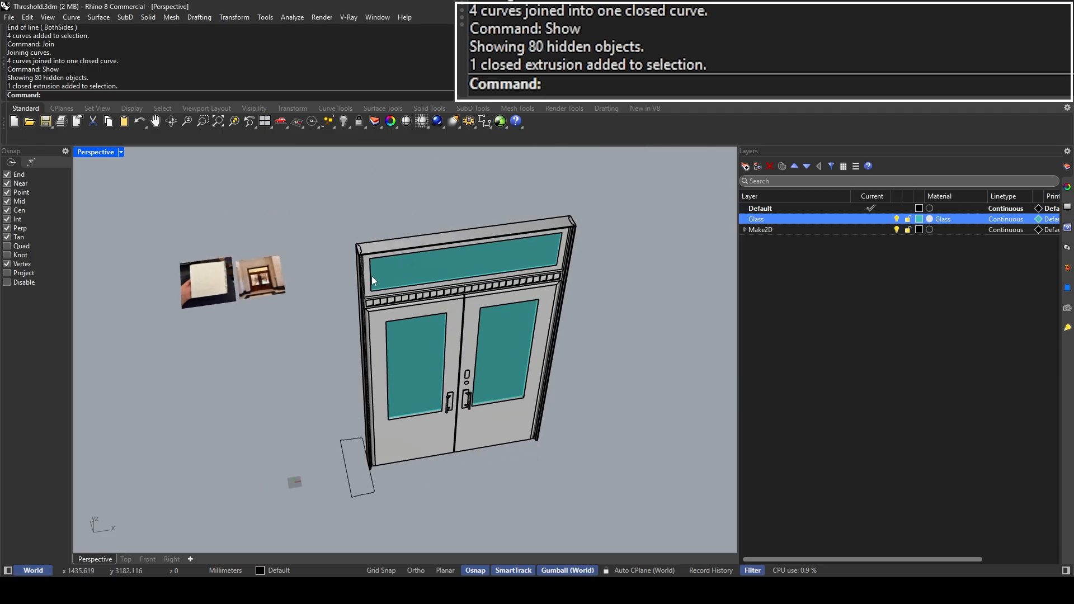
scroll(372, 250, "up", 2)
scroll(358, 291, "down", 3)
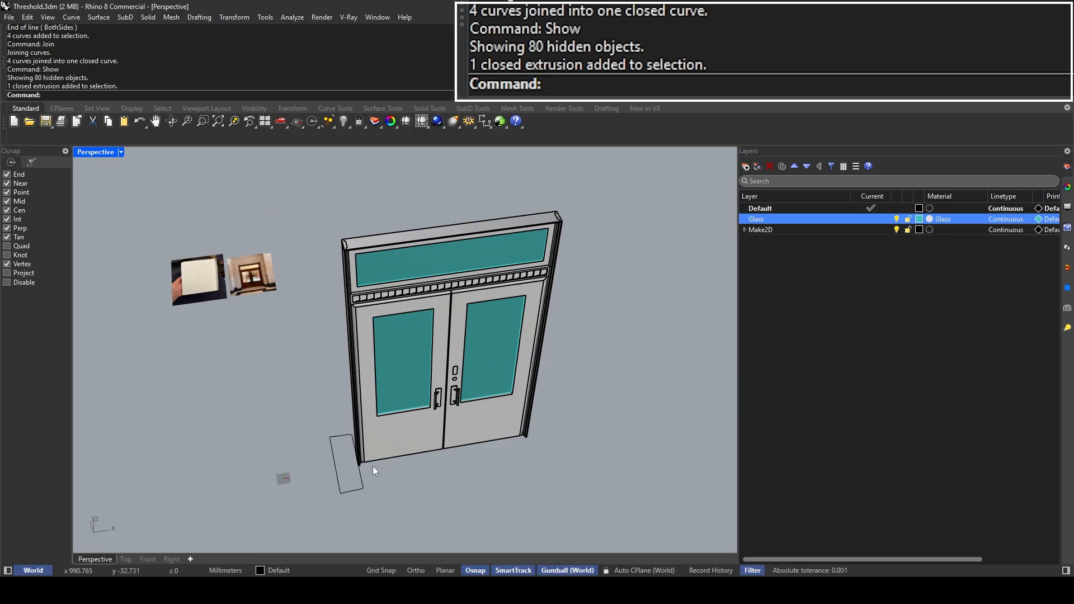
scroll(451, 393, "up", 4)
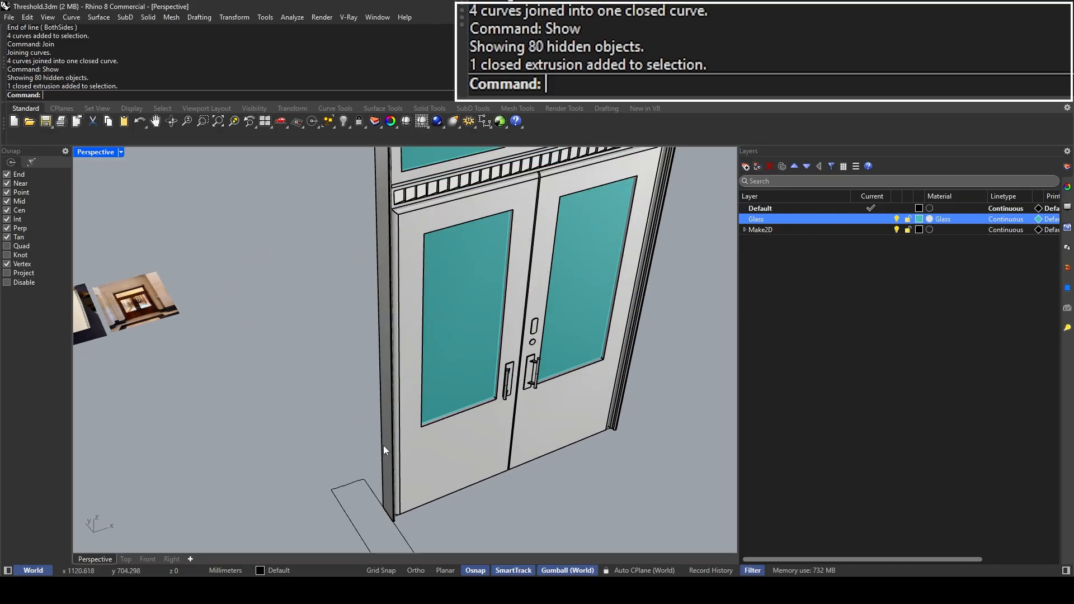
type("Swe")
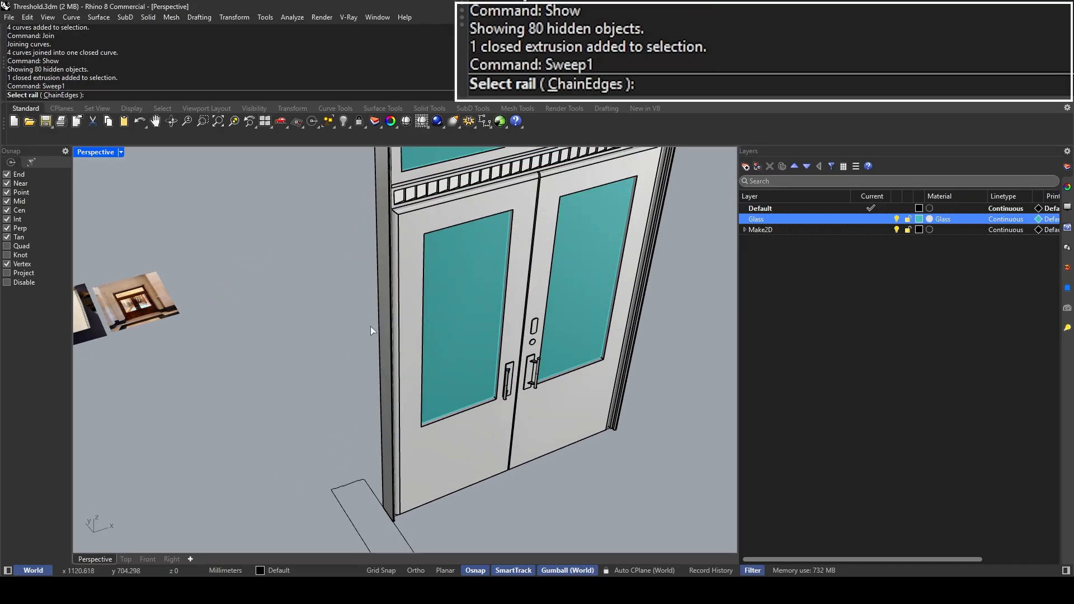
right_click_drag(371, 326, 342, 349)
left_click(354, 258)
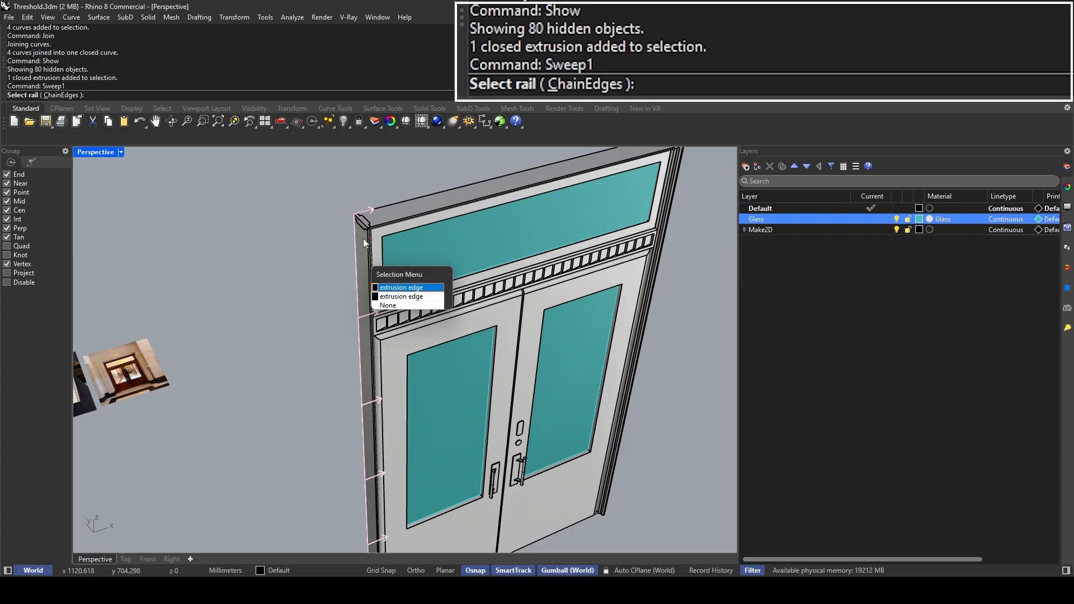
left_click(398, 300)
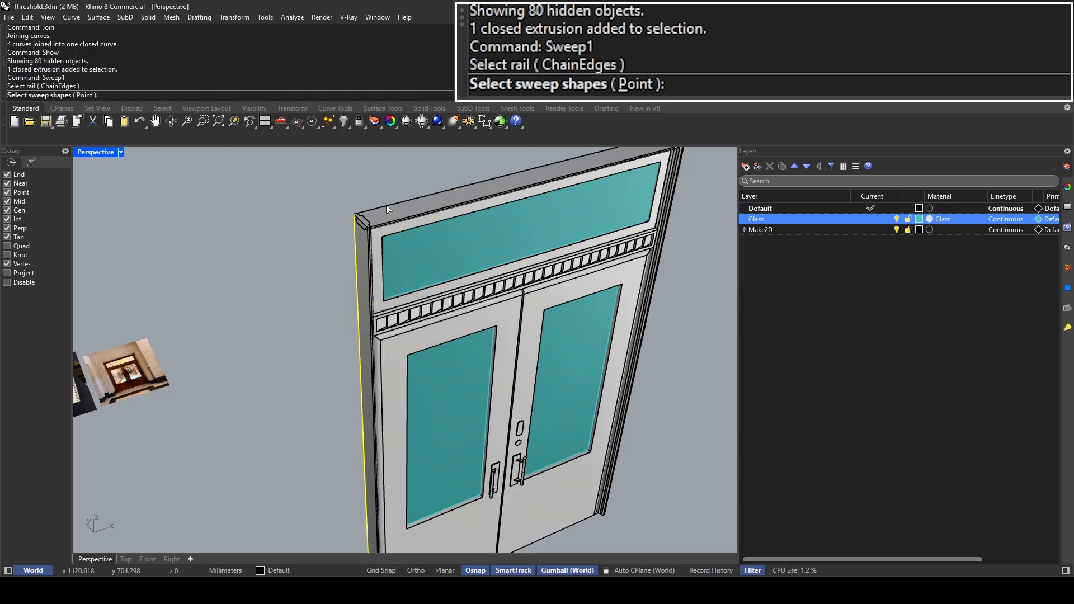
scroll(385, 205, "down", 3)
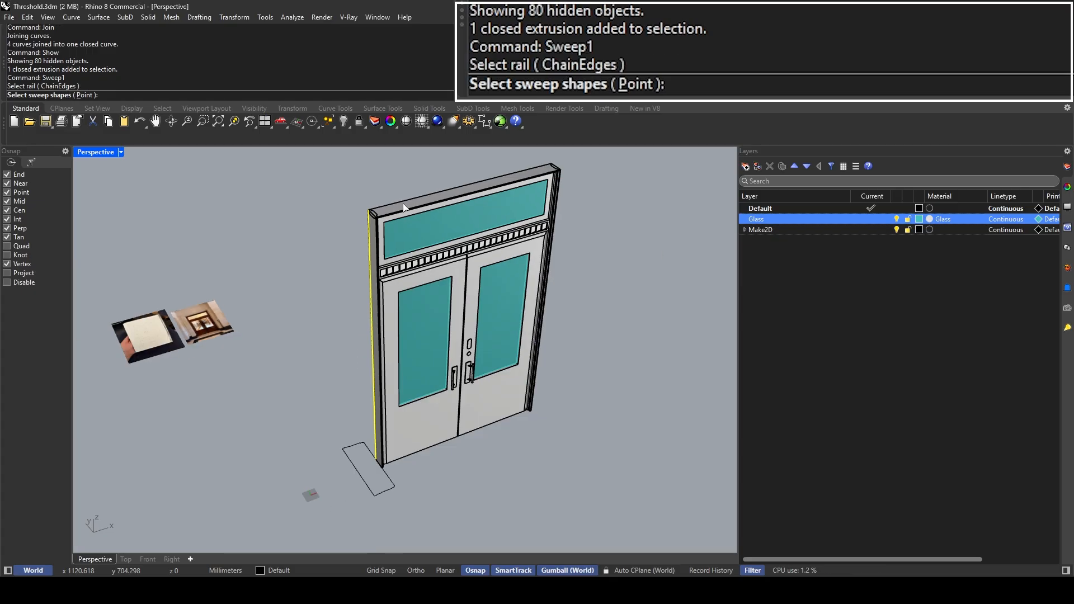
left_click(520, 179)
key("Escape")
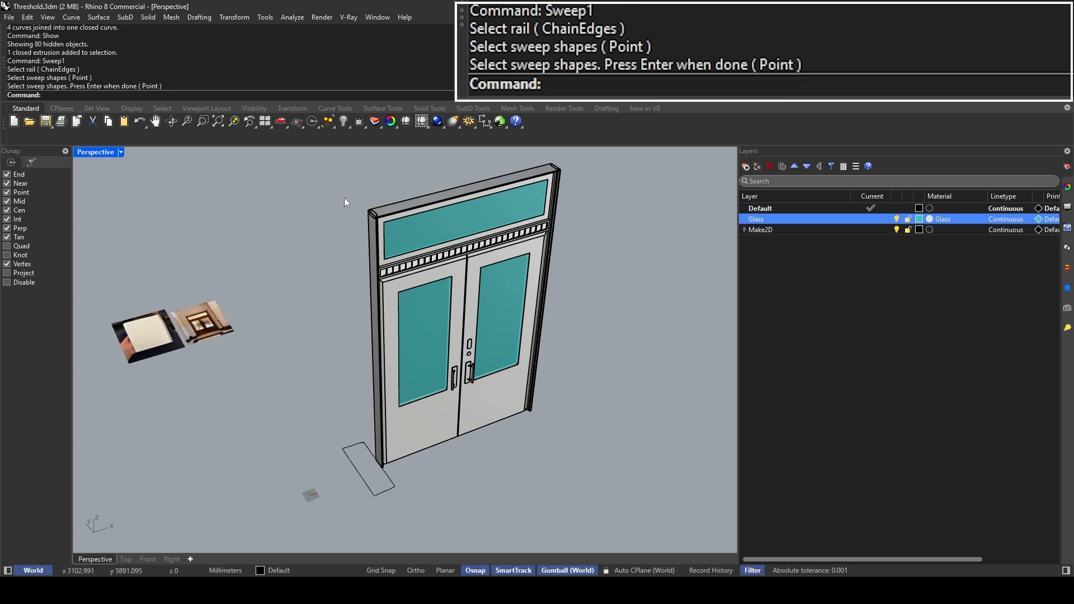
Step: Draw a polyline along the frame's outer edge, from the base beside the profile up, across the top and down the opposite side
type("Polyline")
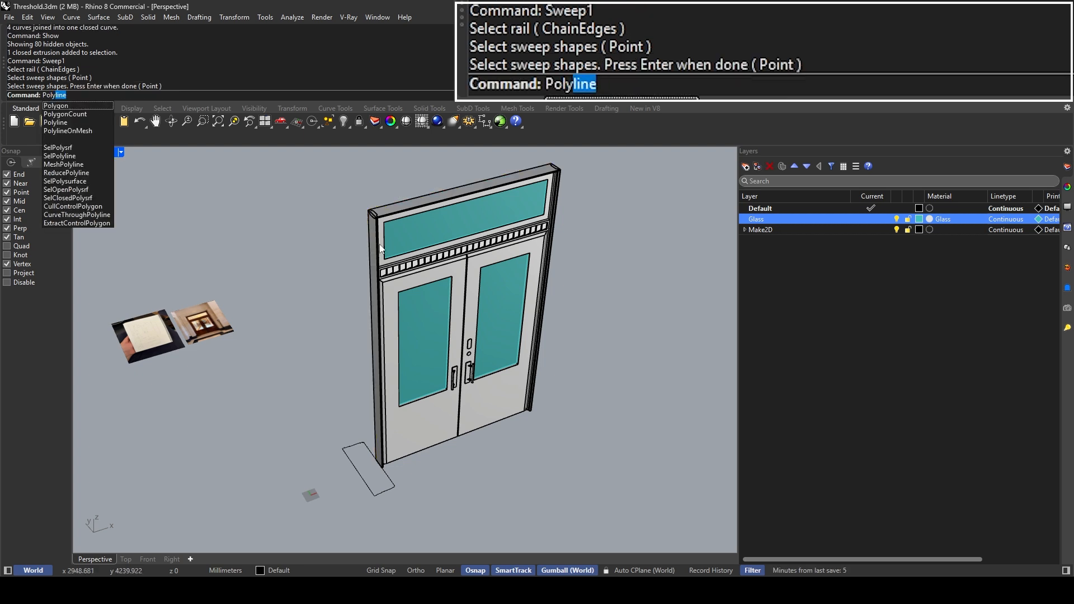
key("Return")
scroll(386, 462, "up", 6)
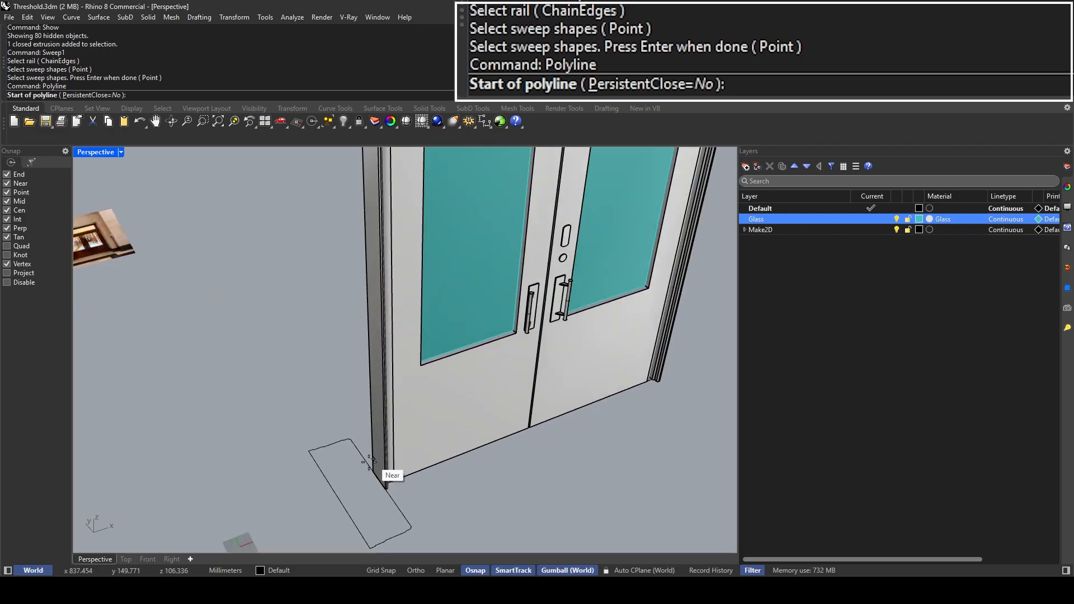
left_click(426, 421)
scroll(413, 415, "down", 8)
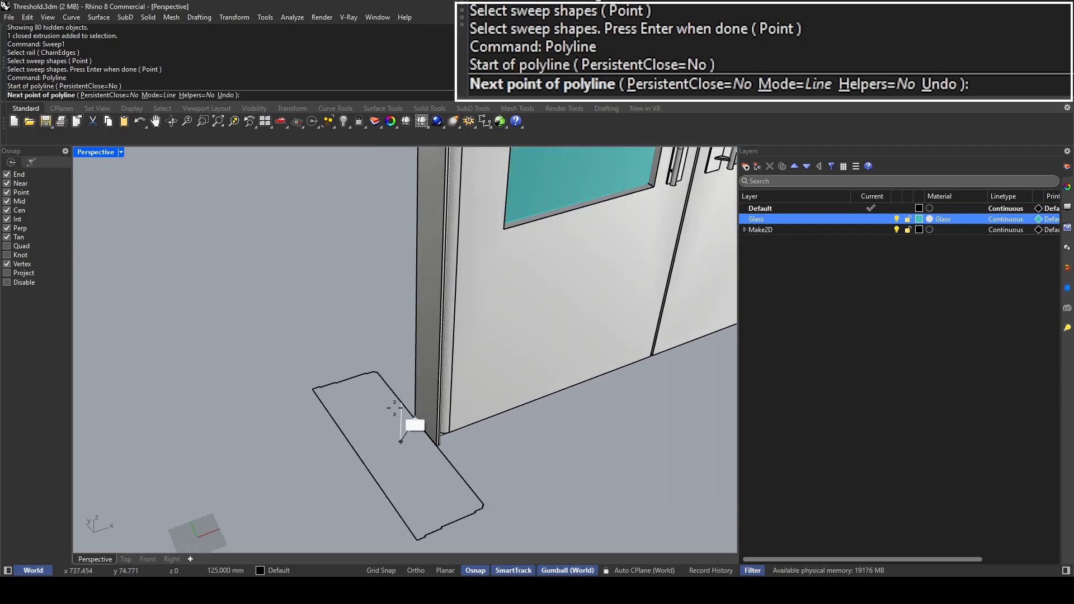
scroll(285, 274, "up", 5)
scroll(283, 237, "up", 8)
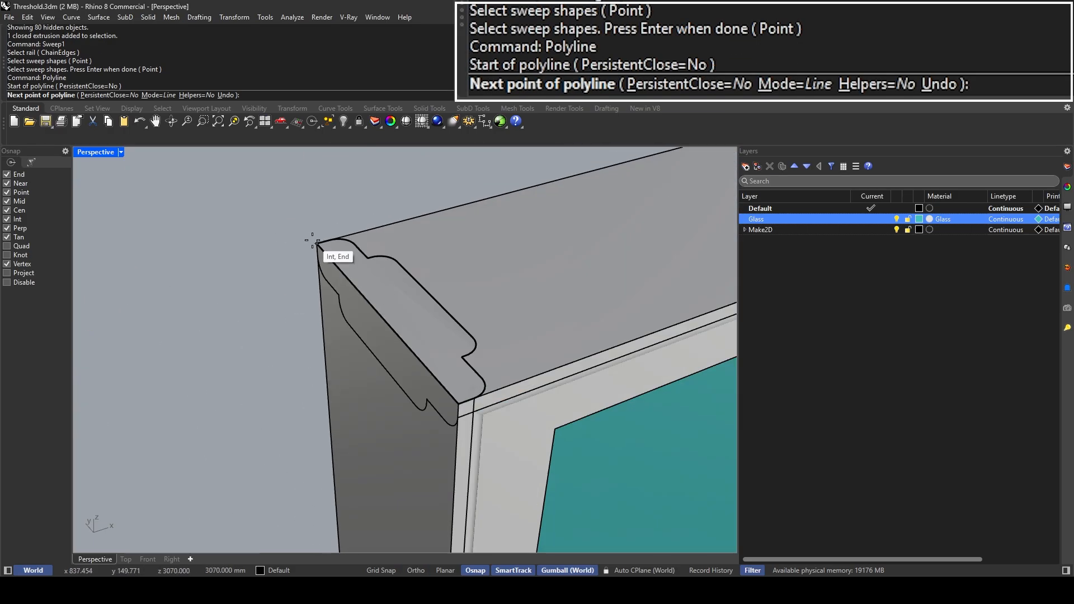
left_click(317, 241)
scroll(319, 241, "down", 10)
scroll(516, 225, "up", 3)
scroll(520, 227, "up", 3)
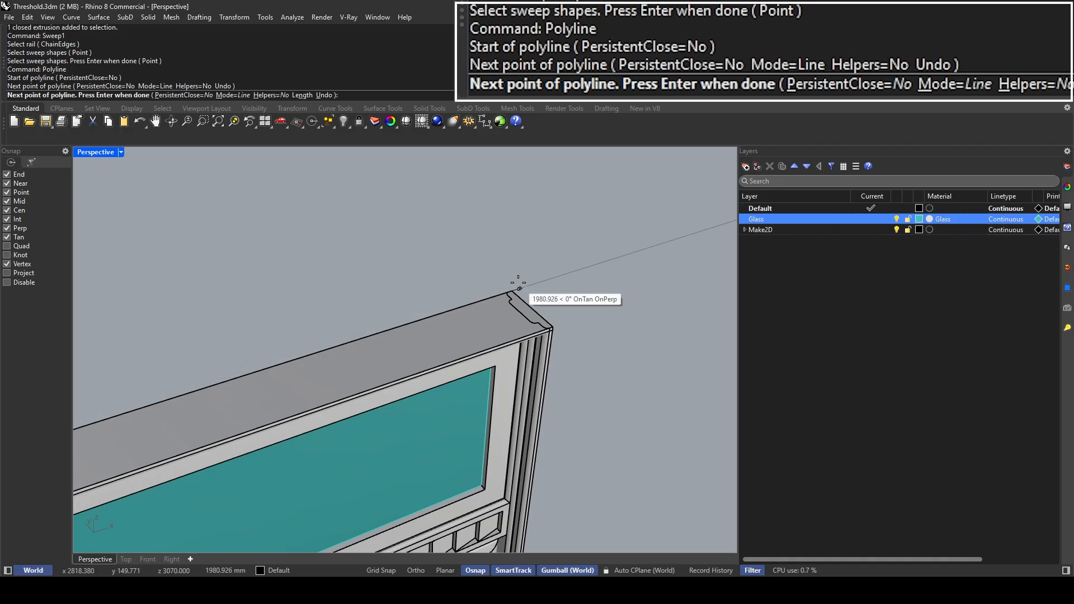
left_click(513, 291)
scroll(519, 283, "down", 9)
right_click_drag(518, 283, 431, 330)
right_click_drag(447, 335, 484, 245, "shift")
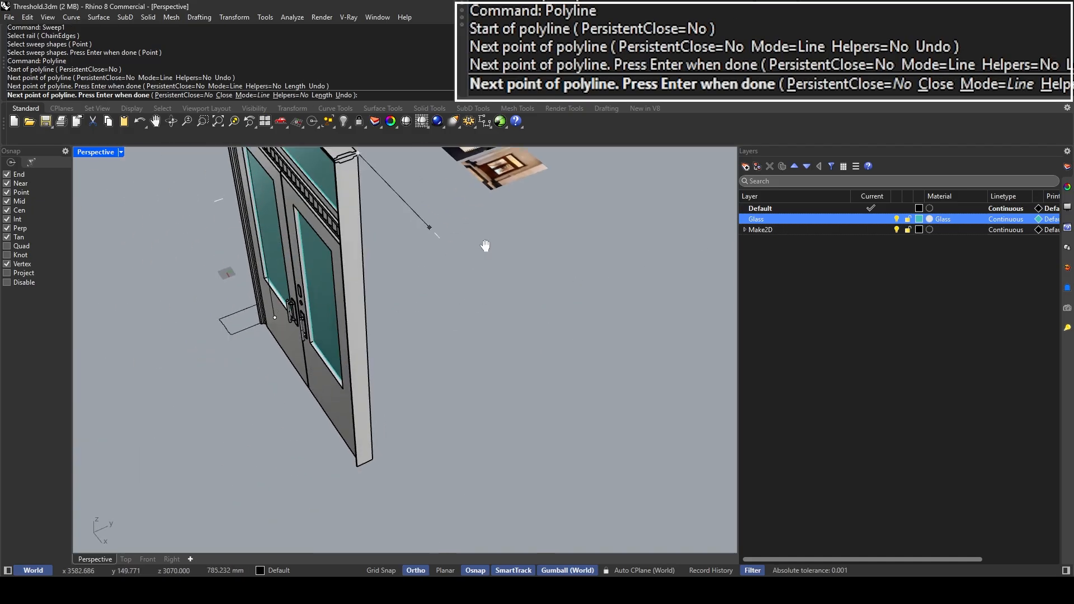
scroll(429, 407, "up", 5)
left_click(364, 487)
key("Return")
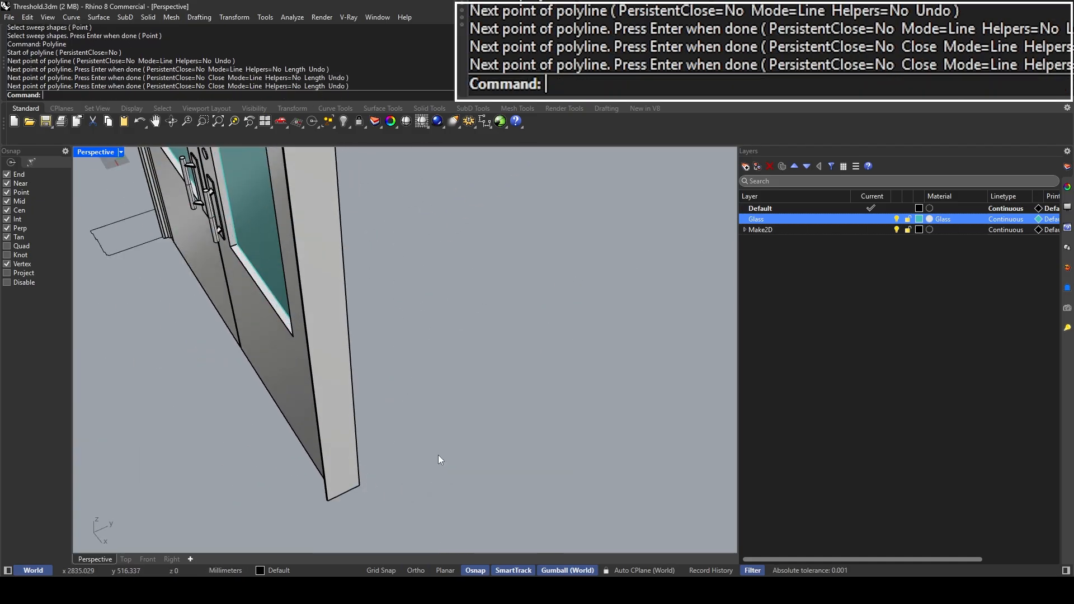
Step: Sweep the closed surround profile along the polyline around the door frame using Sweep1
scroll(438, 455, "down", 7)
right_click_drag(450, 395, 526, 386)
left_click(362, 255)
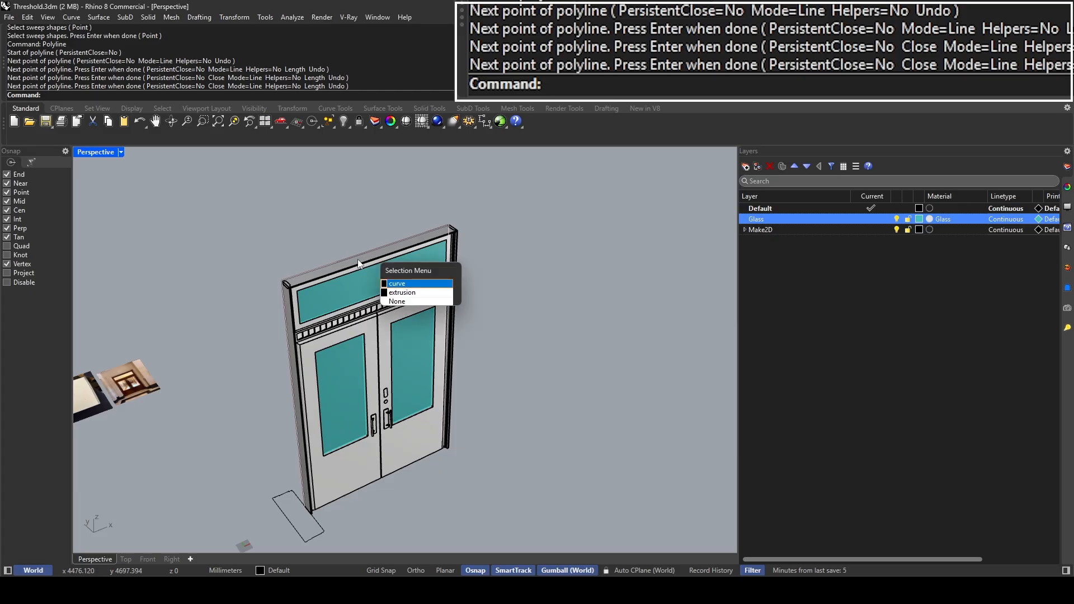
left_click(387, 284)
right_click_drag(387, 284, 412, 274, "shift")
mouse_move(415, 369)
right_mouse_down()
mouse_move(454, 372)
mouse_move(425, 374)
right_mouse_up()
key("Escape")
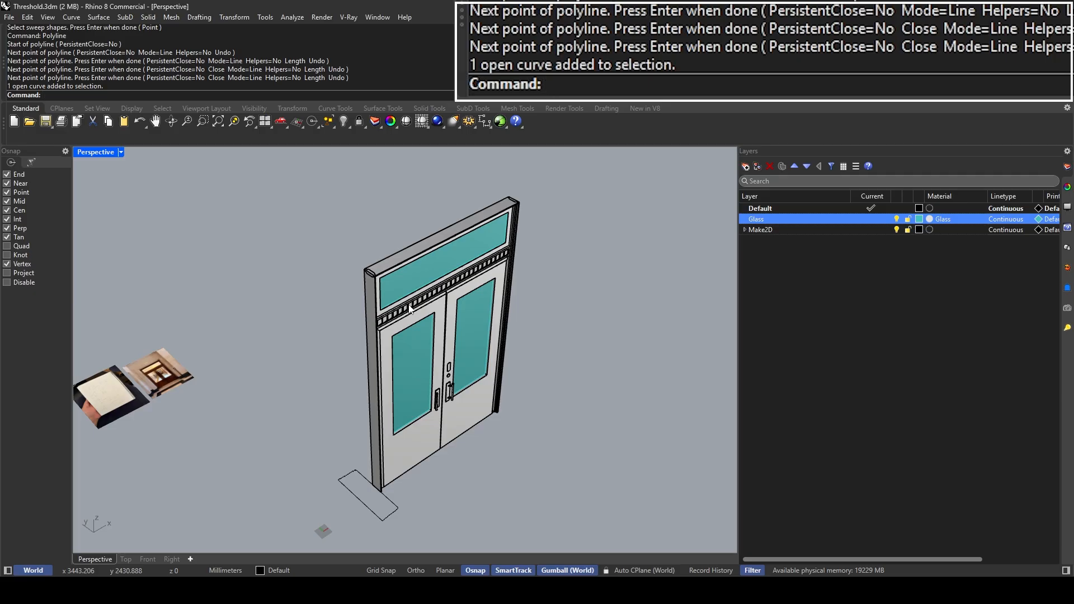
type("Sweep1")
key("Return")
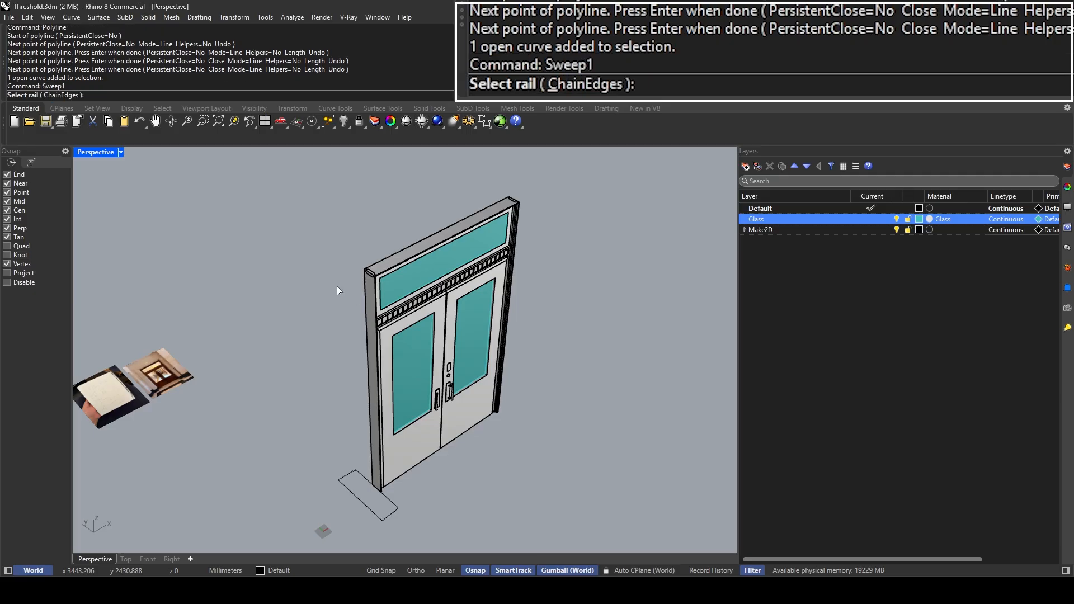
left_click(366, 290)
left_click(399, 321)
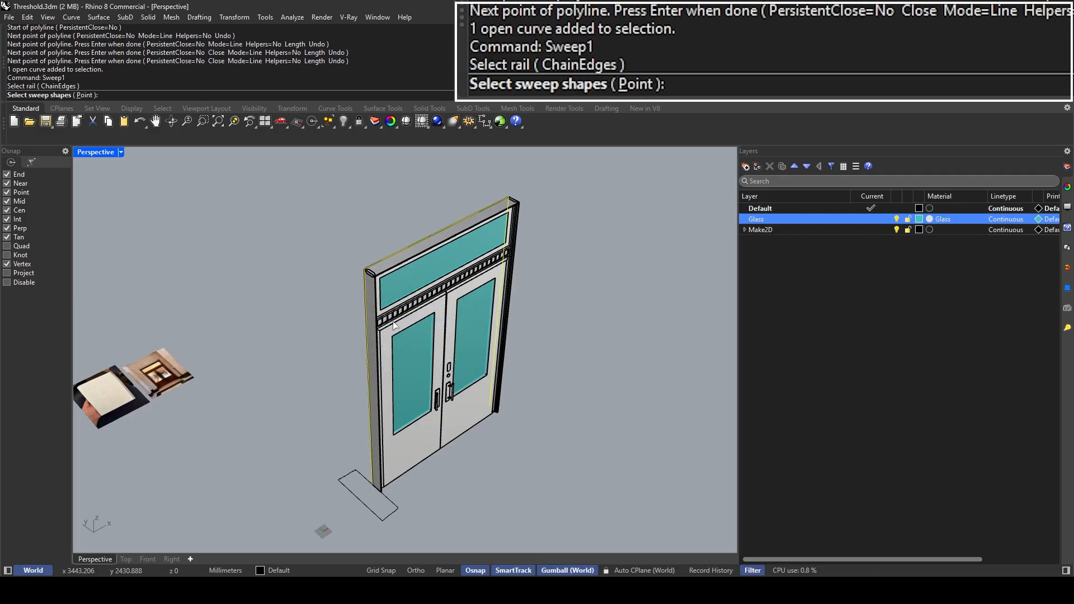
left_click(357, 475)
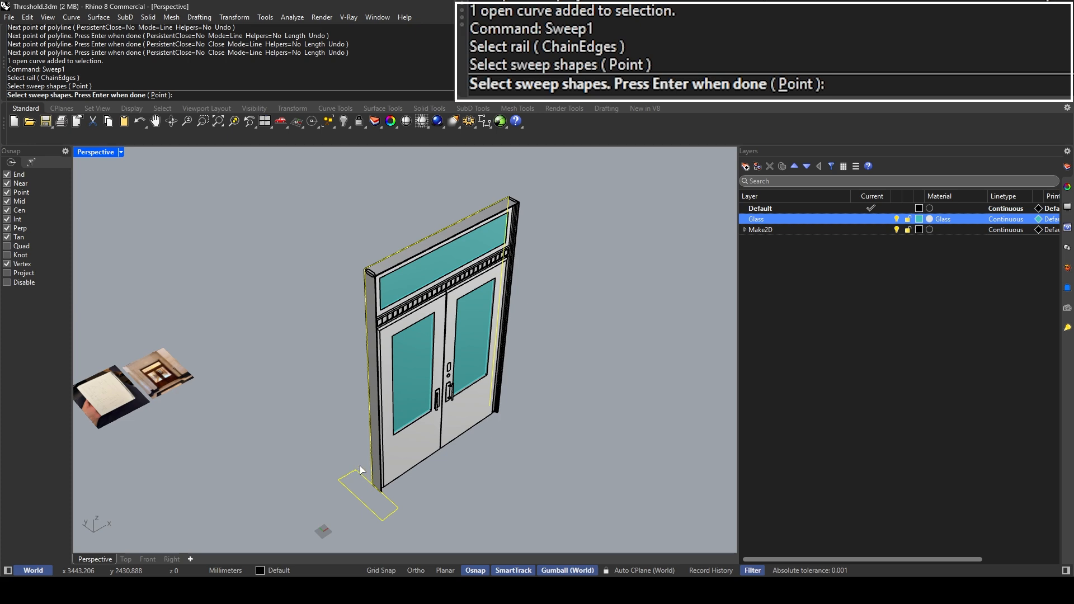
key("Return")
key("Return")
key("Return")
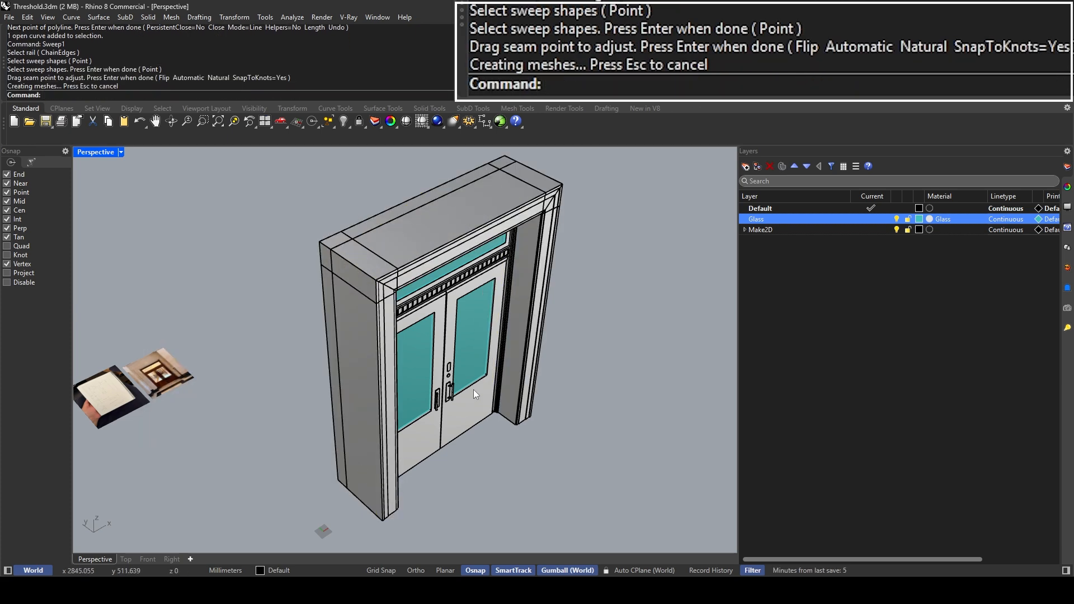
Step: Examine the swept surround around the whole door from several angles
right_click_drag(473, 390, 389, 291)
scroll(280, 195, "up", 4)
left_click(296, 173)
key("Escape")
scroll(295, 173, "up", 5)
scroll(382, 248, "down", 8)
left_click(530, 218)
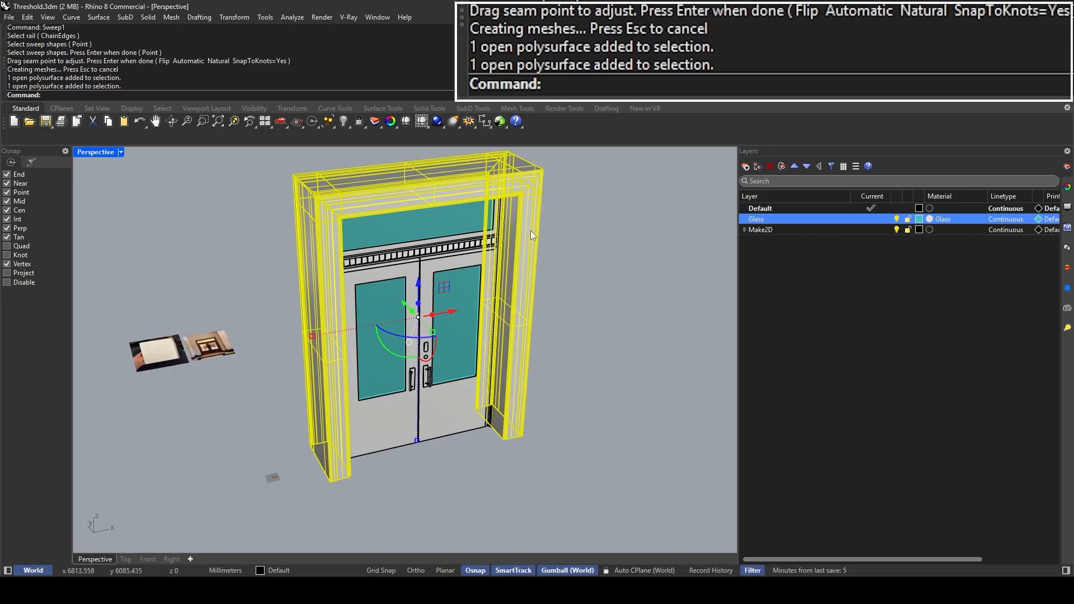
key("Escape")
Step: Examine the edge lines at the surround's upper corner and how its legs meet the door frame
right_click_drag(411, 187, 302, 176, "shift")
scroll(426, 217, "up", 7)
right_click_drag(302, 176, 338, 206, "shift")
scroll(214, 184, "up", 4)
right_click_drag(255, 187, 306, 243)
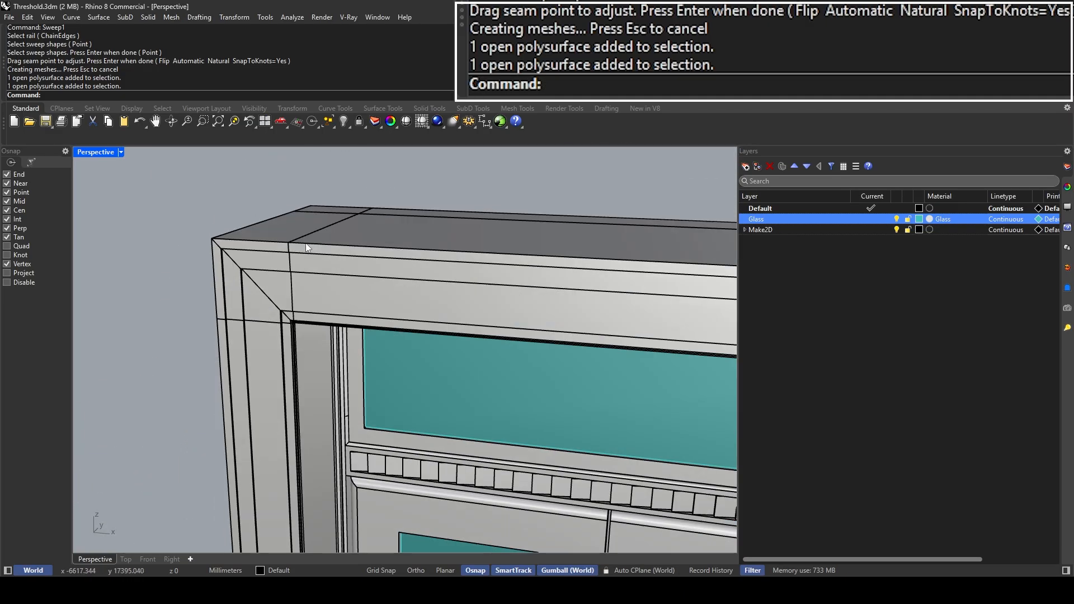
scroll(308, 241, "down", 5)
left_click(362, 236)
scroll(375, 242, "down", 3)
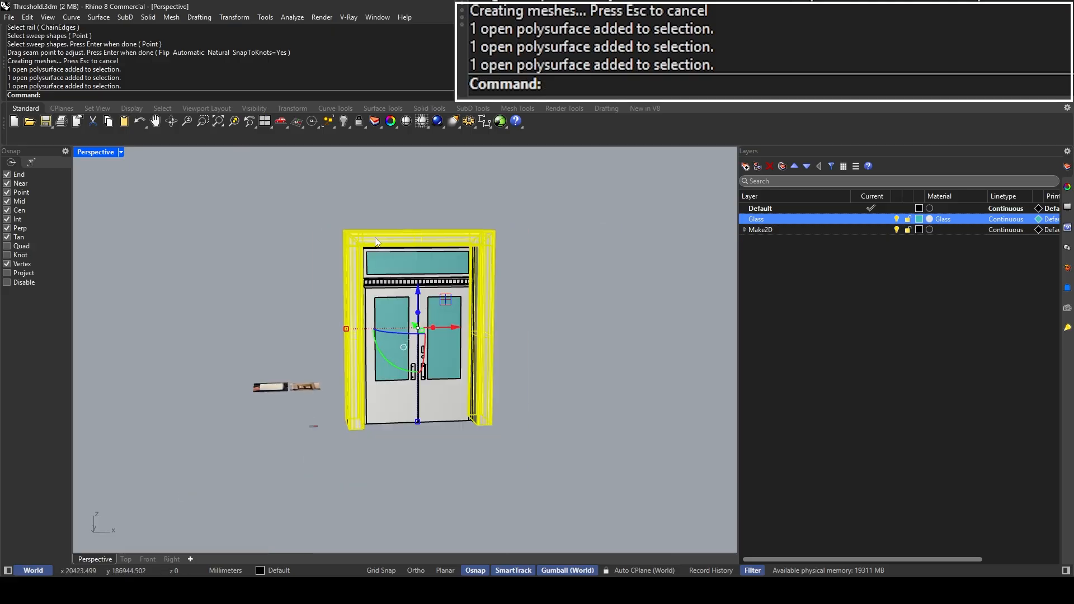
right_click_drag(376, 242, 466, 293)
scroll(390, 366, "up", 5)
right_click_drag(389, 366, 402, 283)
left_click(572, 259)
right_click_drag(568, 259, 531, 360)
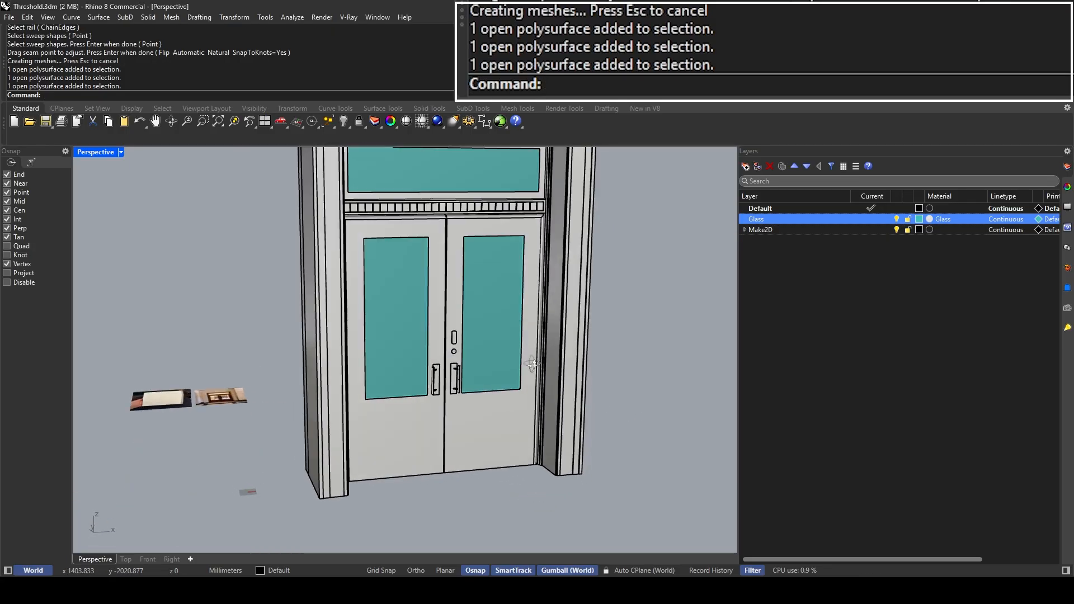
right_click_drag(523, 246, 501, 337, "shift")
scroll(335, 249, "up", 4)
scroll(301, 196, "up", 6)
right_click_drag(300, 192, 384, 218)
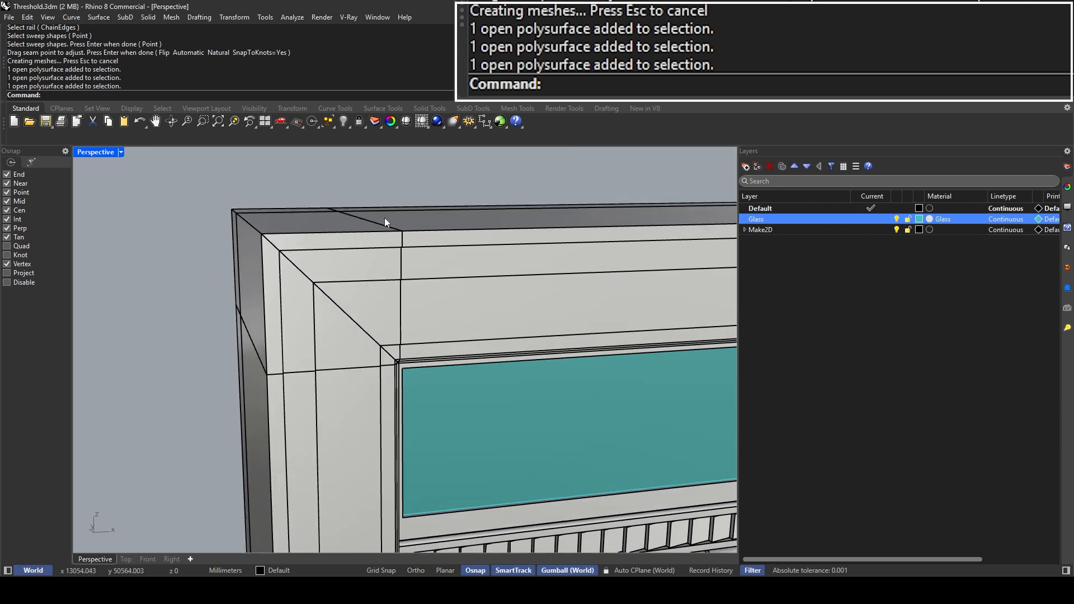
scroll(386, 219, "up", 6)
scroll(406, 322, "down", 7)
right_click_drag(406, 322, 379, 283)
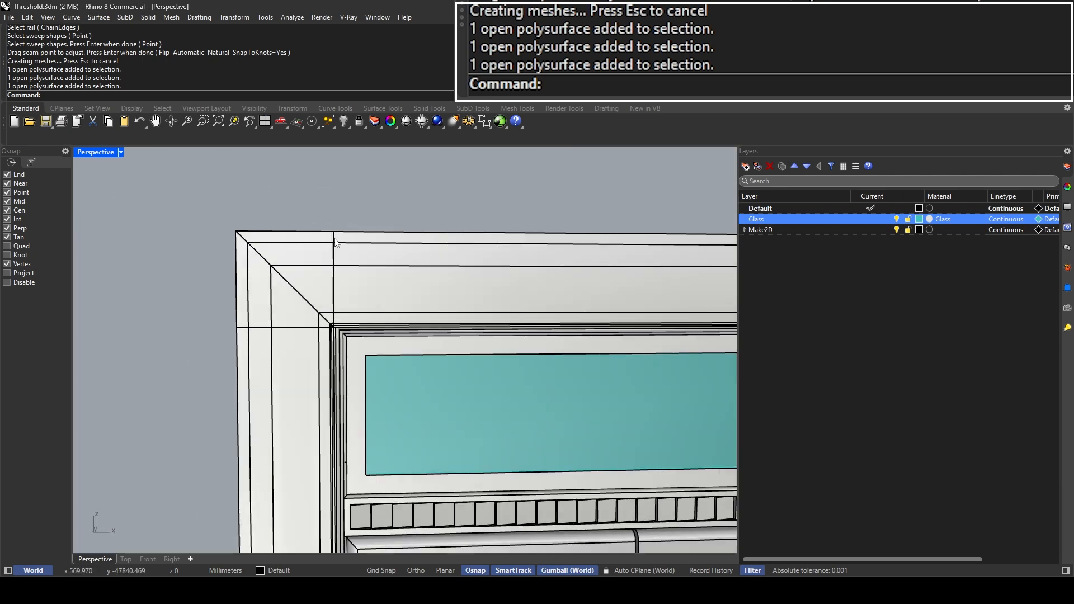
Step: Merge all coplanar faces of the swept surround, and undo the merge
left_click(345, 297)
type("M")
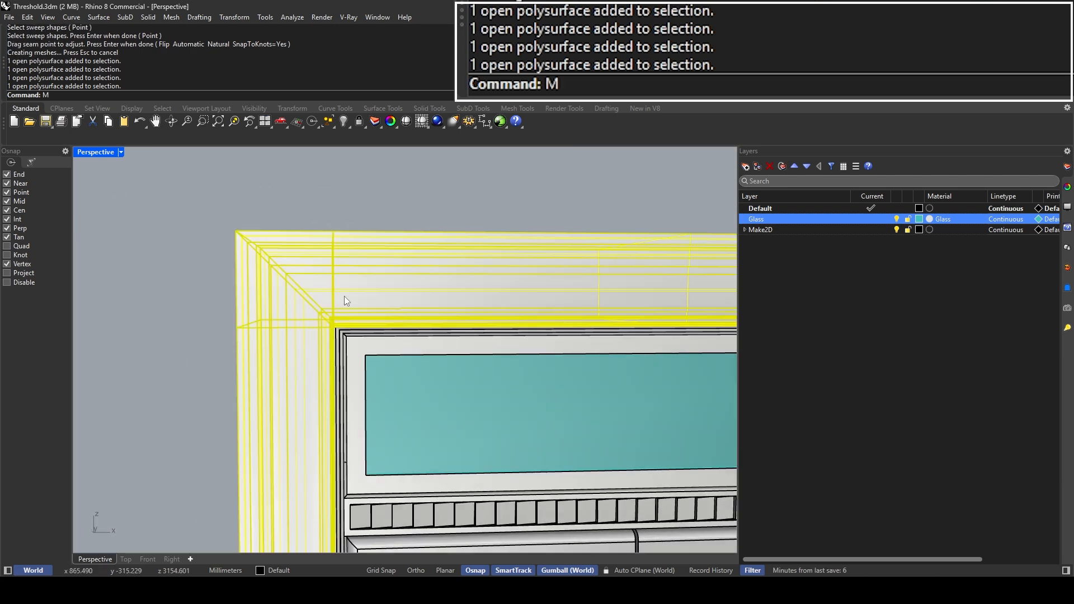
type("ergeAllCoplanarFaces")
key("Return")
key("ctrl+z")
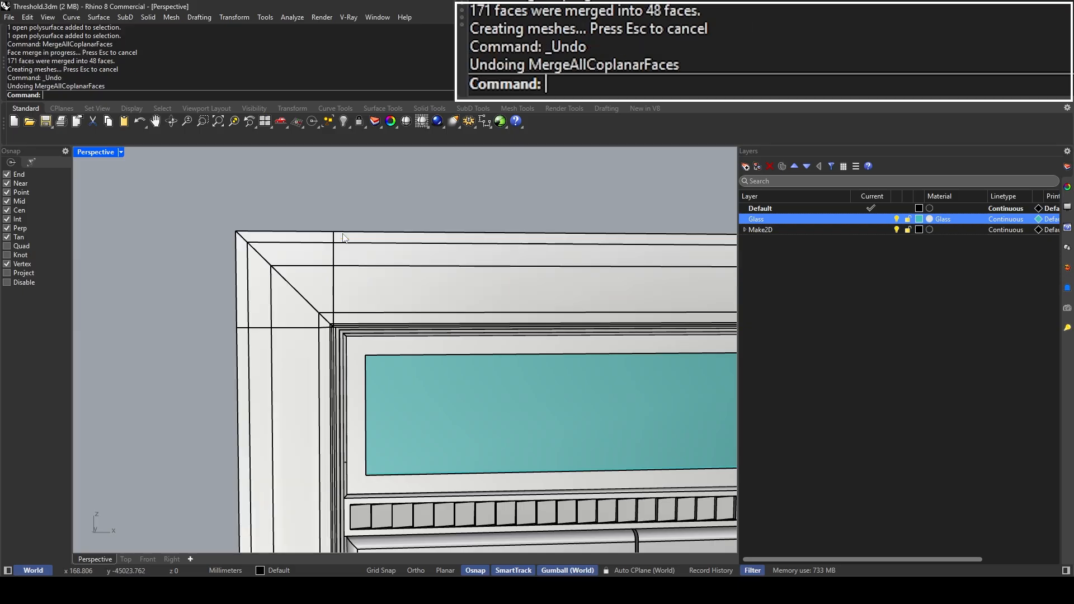
Step: Examine the extra edges crossing the coplanar faces at the surround's mitred upper corner from the front, above and below
scroll(324, 231, "down", 7)
right_click_drag(320, 231, 279, 212)
scroll(281, 217, "up", 10)
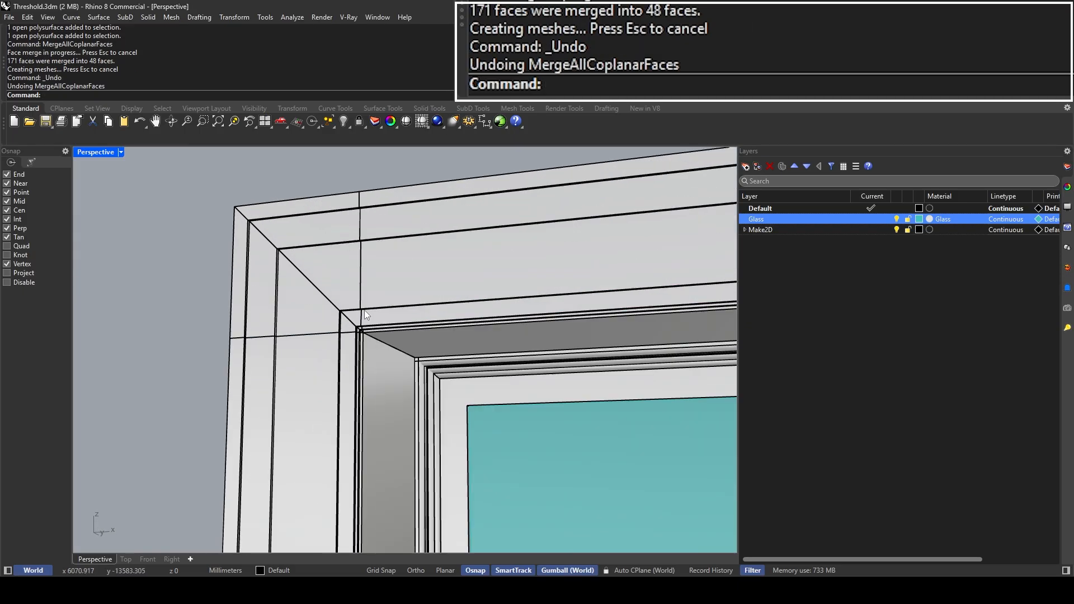
right_click_drag(364, 310, 400, 297)
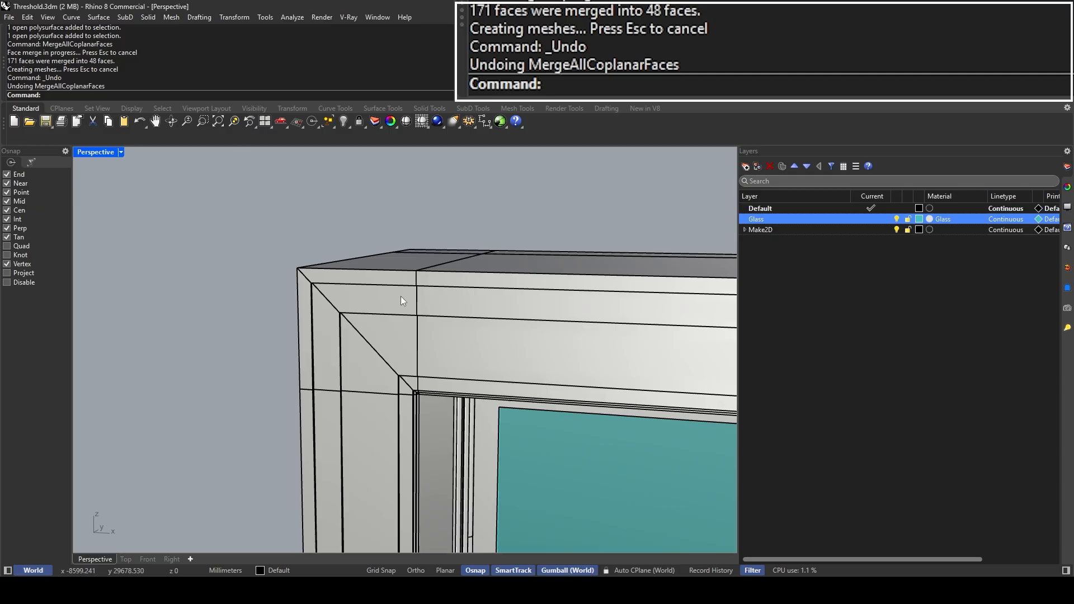
right_click_drag(393, 277, 345, 270)
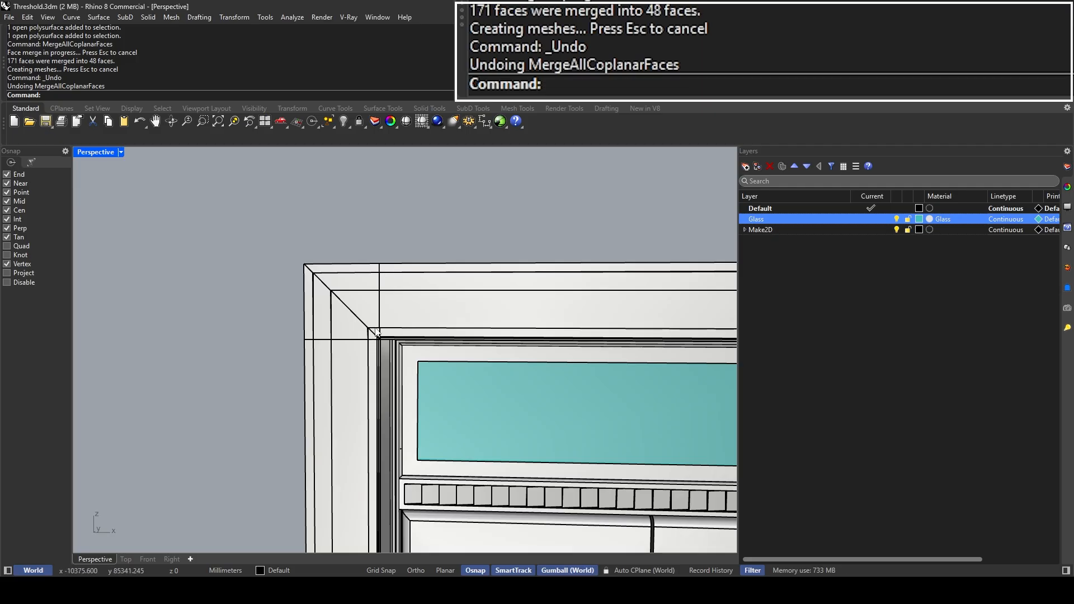
left_click(384, 317)
key("Escape")
right_click_drag(401, 276, 384, 259)
left_click(418, 265)
scroll(404, 261, "up", 4)
key("Escape")
scroll(405, 261, "down", 4)
scroll(385, 258, "up", 3)
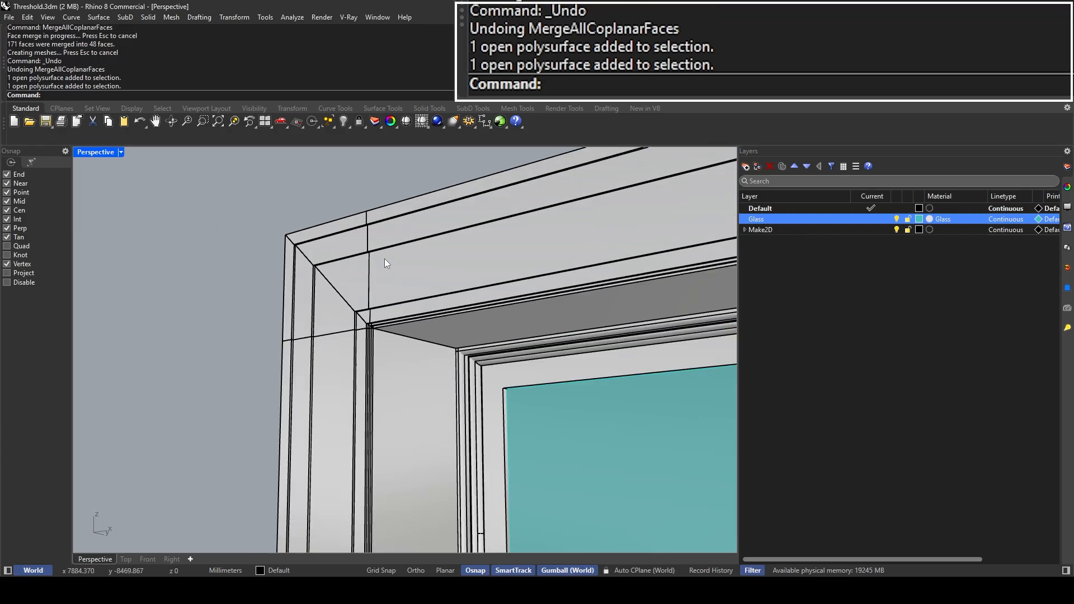
scroll(384, 259, "up", 3)
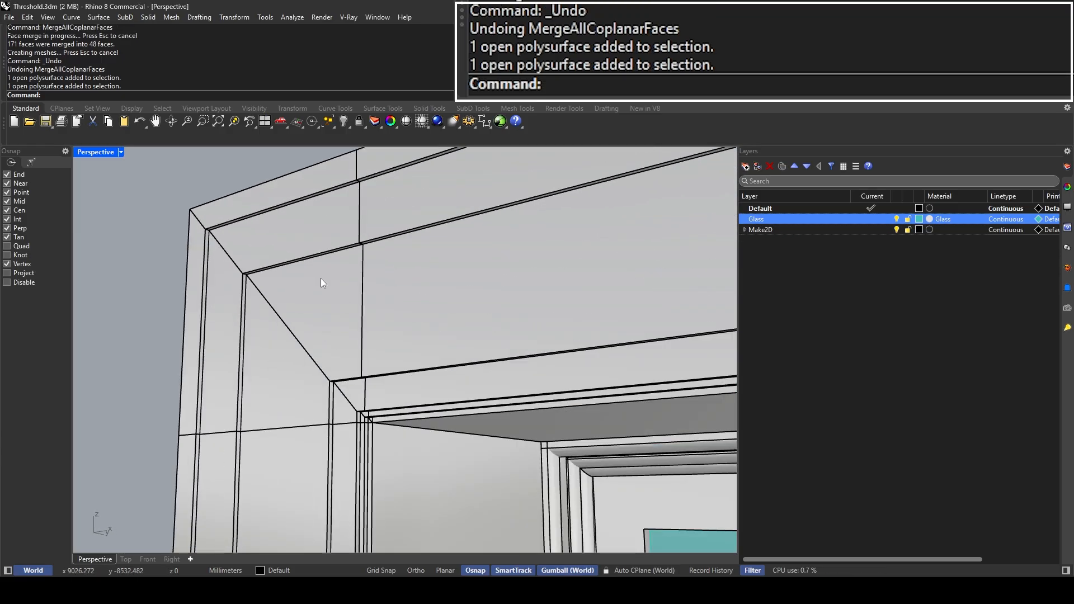
Step: Merge all coplanar faces of the swept surround with MergeAllCoplanarFaces
left_click(357, 303)
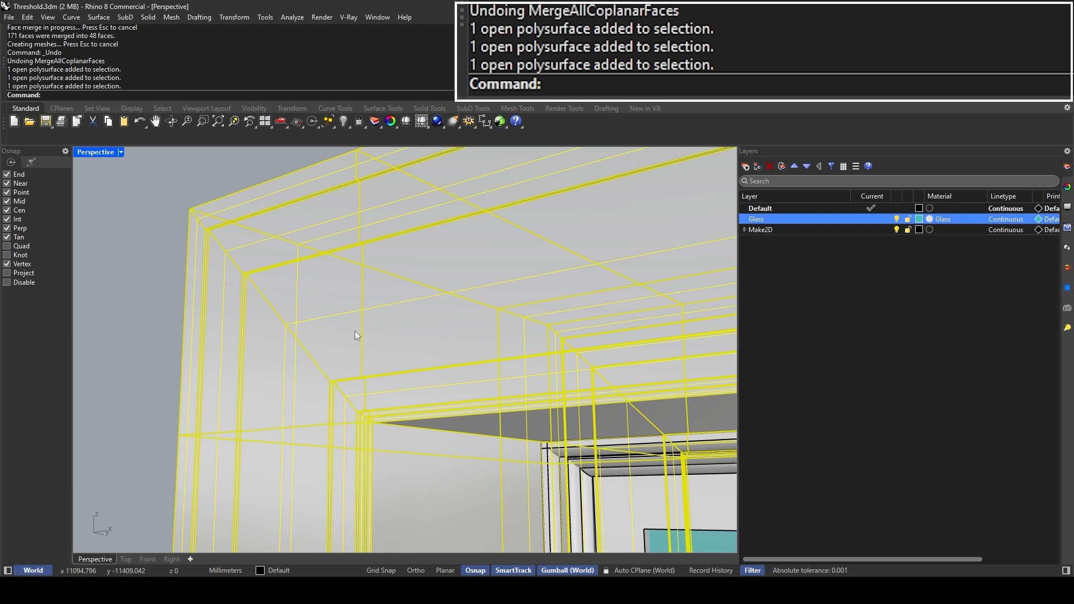
type("MergeAllCoplanarFaces")
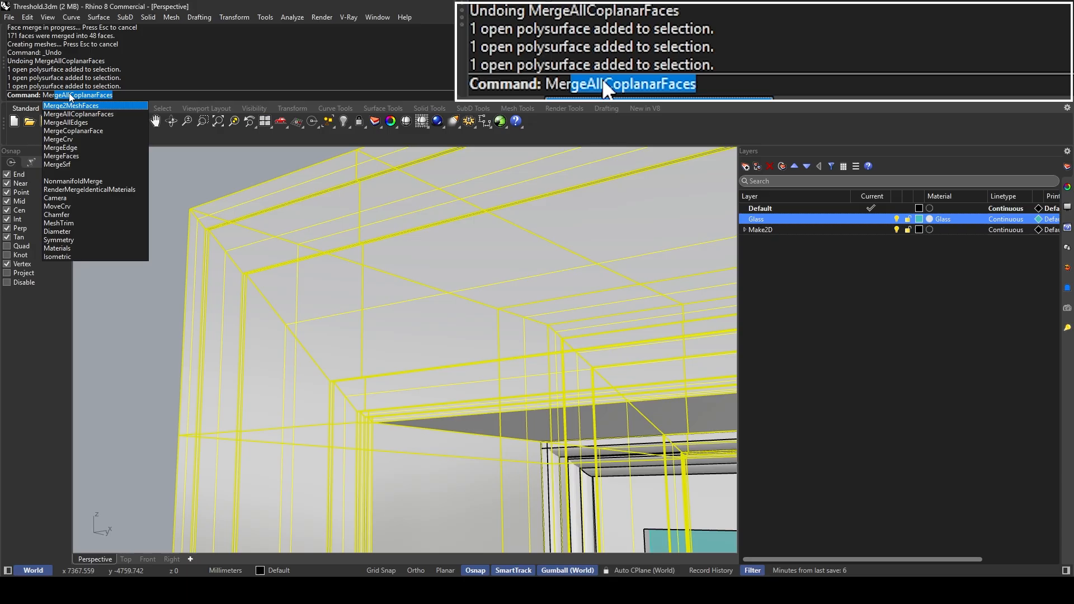
key("Return")
key("Escape")
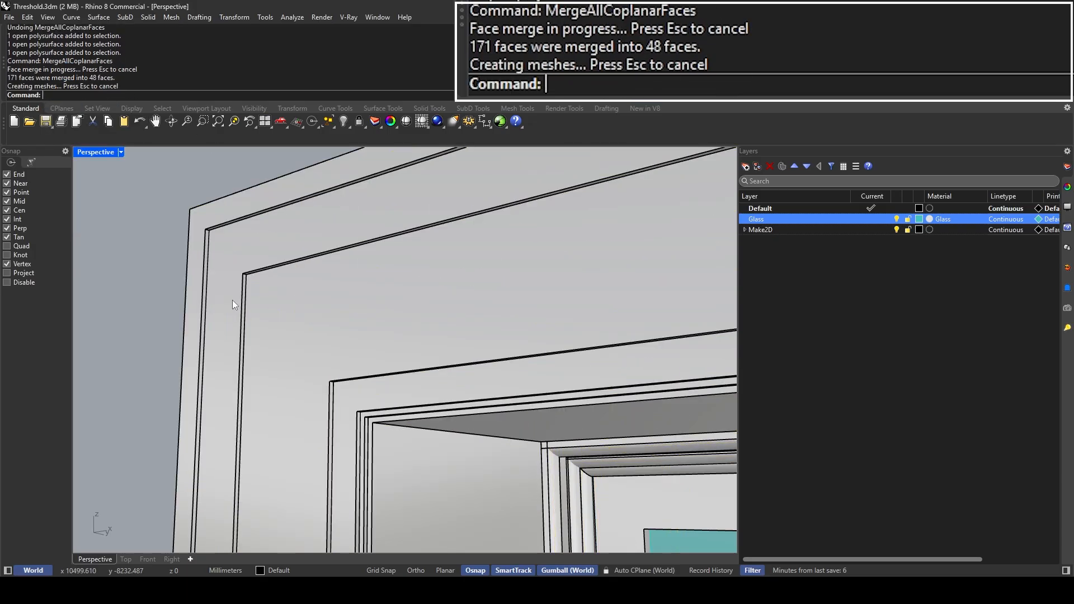
Step: Set the Perspective view to Rendered display and look over the door with its surround
scroll(235, 346, "down", 5)
scroll(287, 341, "down", 8)
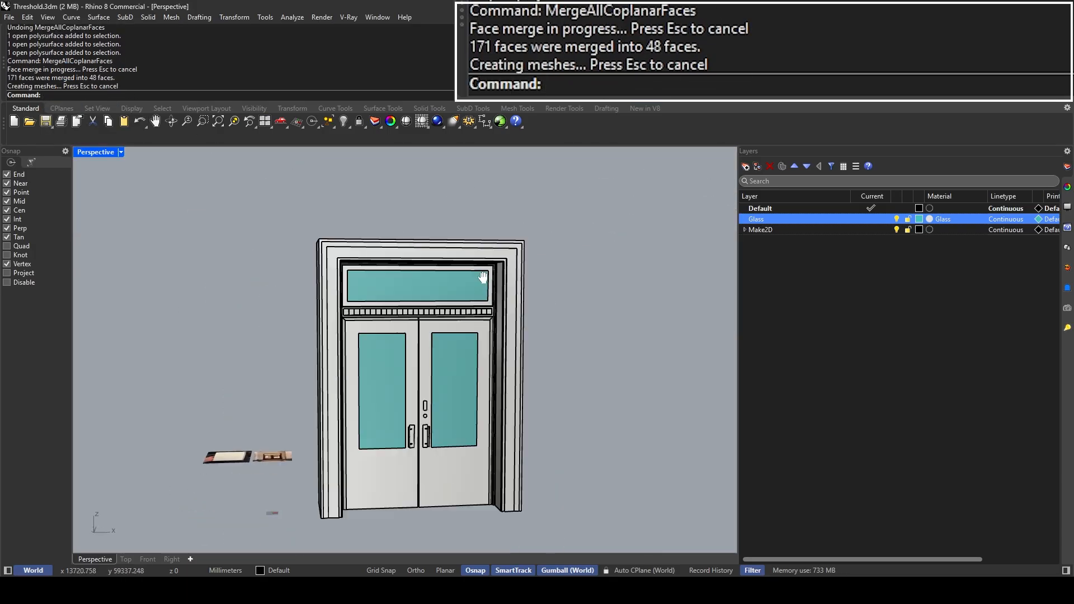
left_click(119, 152)
left_click(146, 180)
scroll(562, 266, "up", 10)
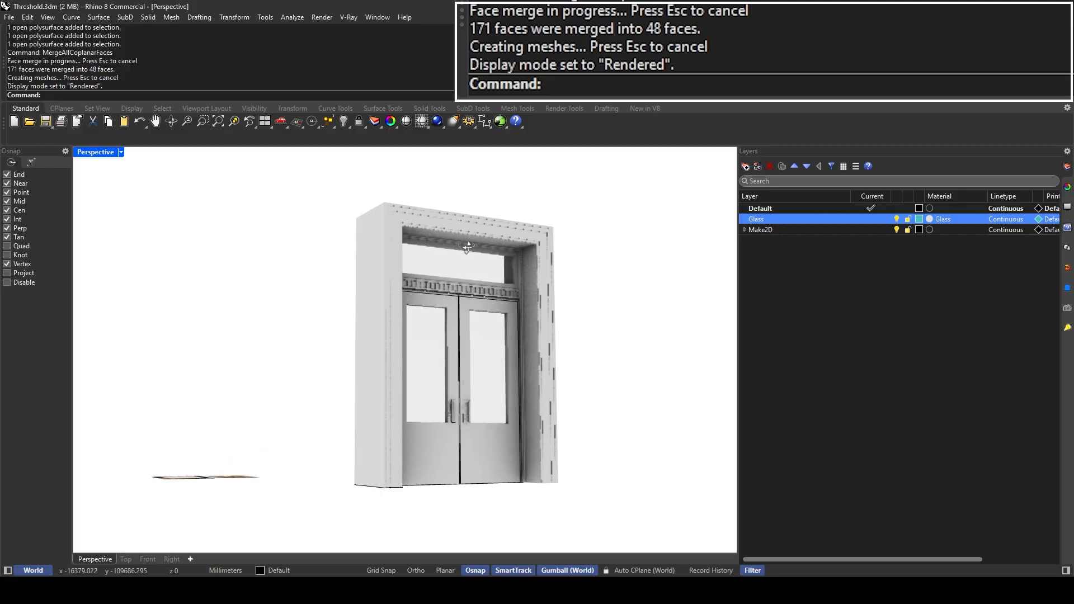
right_click_drag(562, 267, 476, 358)
scroll(500, 260, "down", 8)
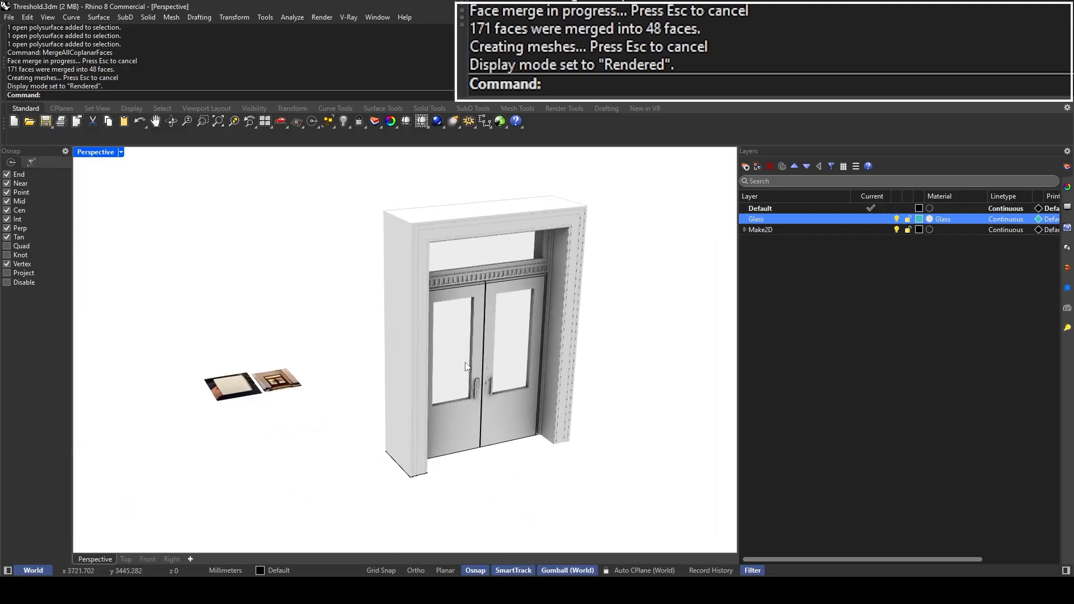
Step: Delete the leftover closed profile curve at the base of the surround's leg
scroll(447, 363, "up", 4)
right_click_drag(397, 494, 437, 422, "shift")
left_click(416, 442)
key("Escape")
left_click(415, 433)
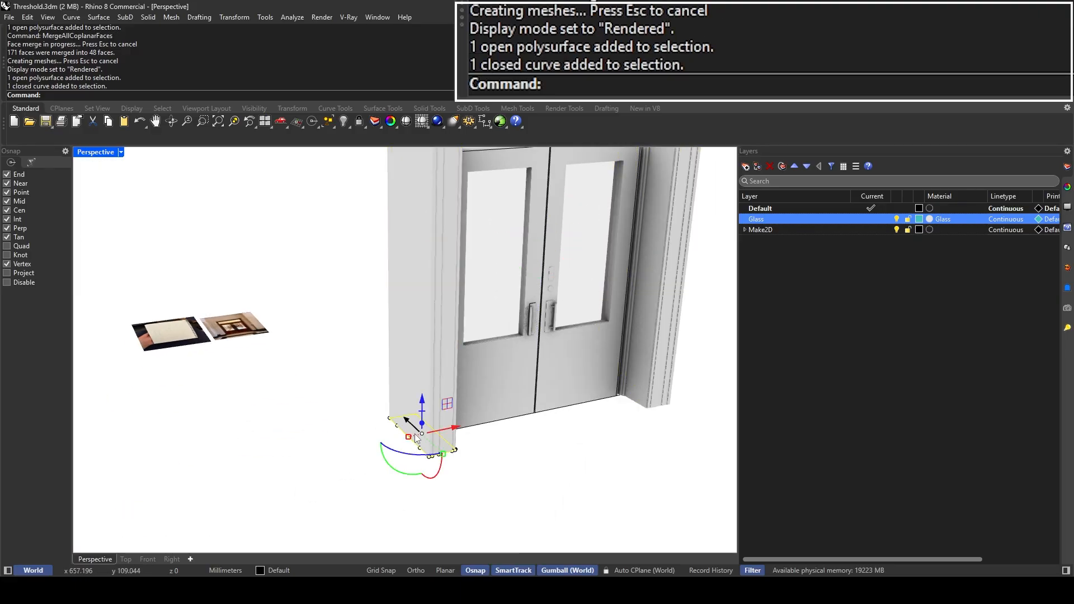
key("Delete")
Step: Draw a box about 759 mm high against the outer side of the surround's leg, starting at its base edge
type("Box")
key("Return")
scroll(414, 428, "up", 3)
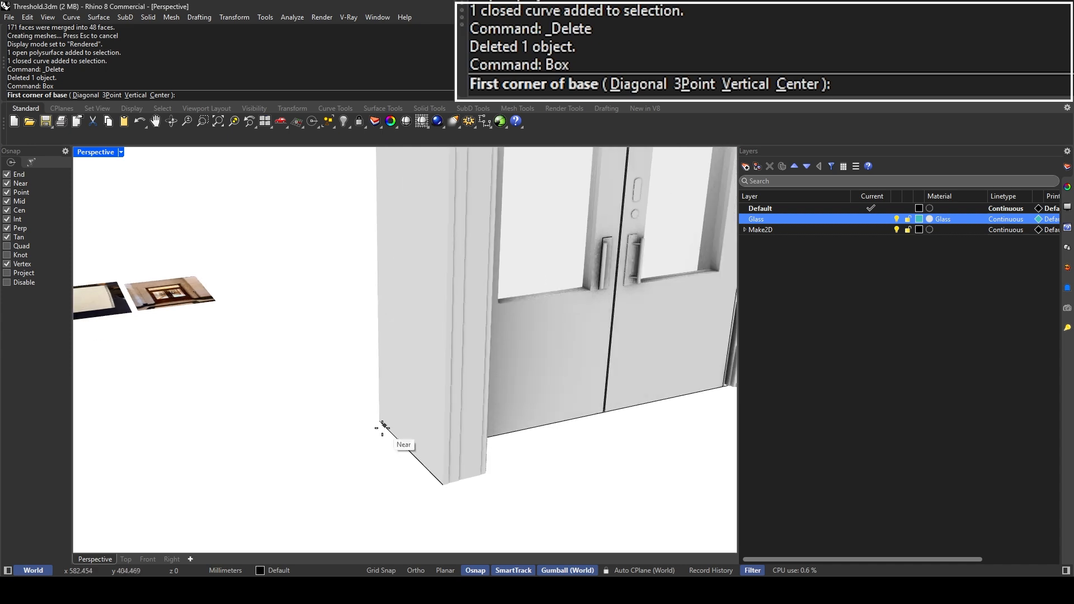
left_click(384, 425)
left_click(286, 494)
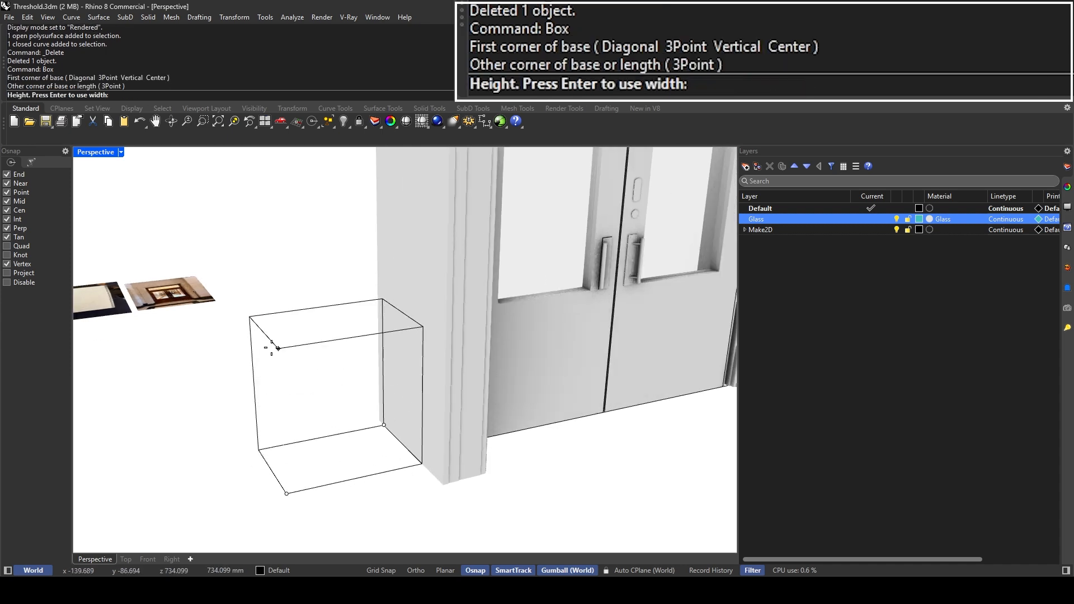
left_click(271, 343)
Step: Set the Perspective view to Ghosted display and move the box about 88 mm forward along the leg's outer base edge
left_click(120, 153)
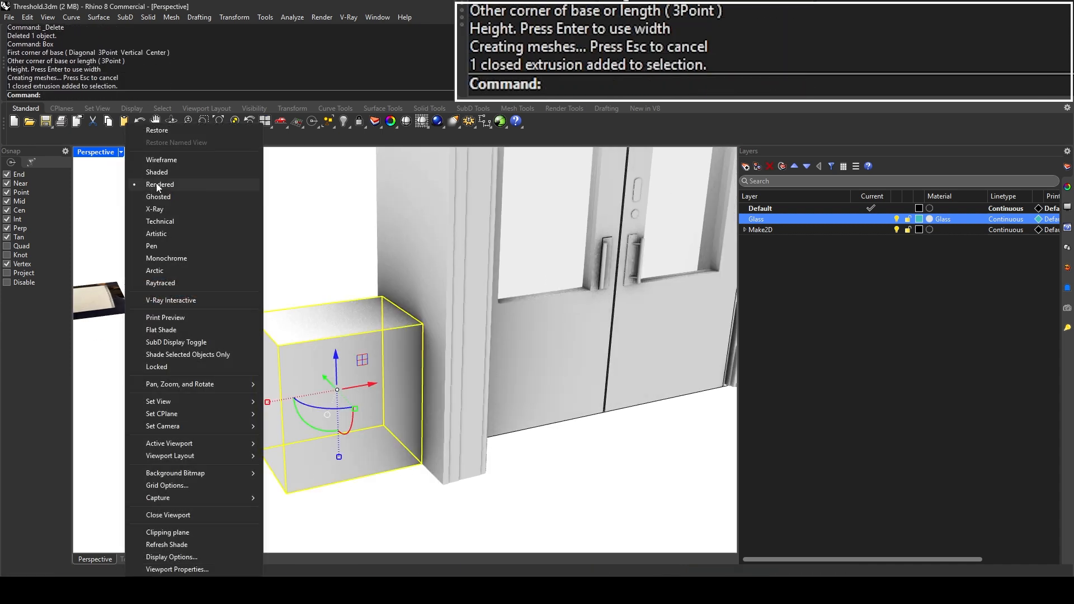
left_click(168, 199)
type("m")
key("Return")
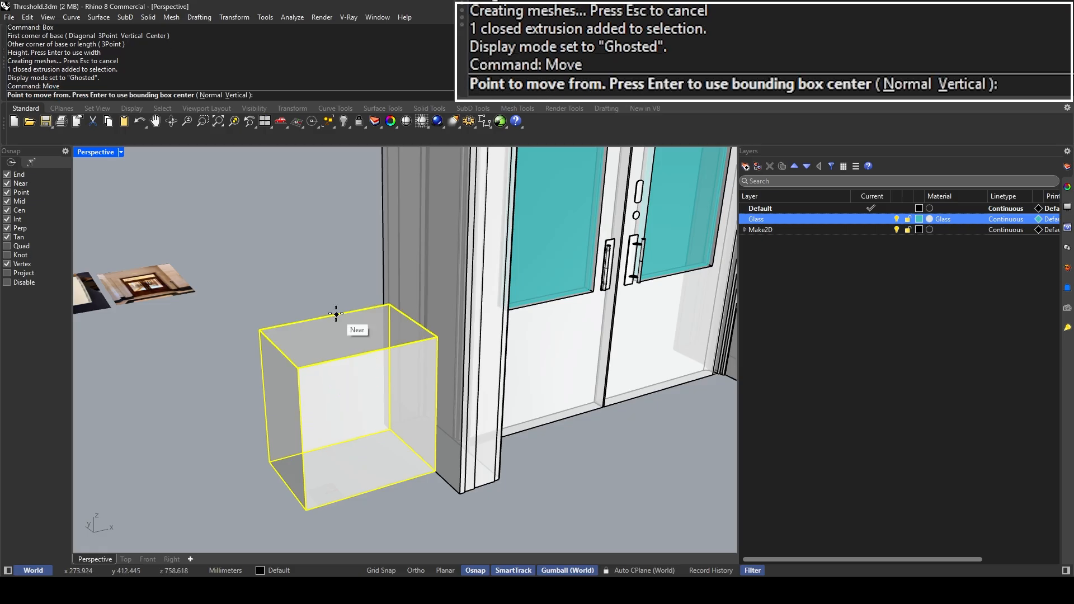
scroll(392, 425, "up", 5)
left_click(387, 427)
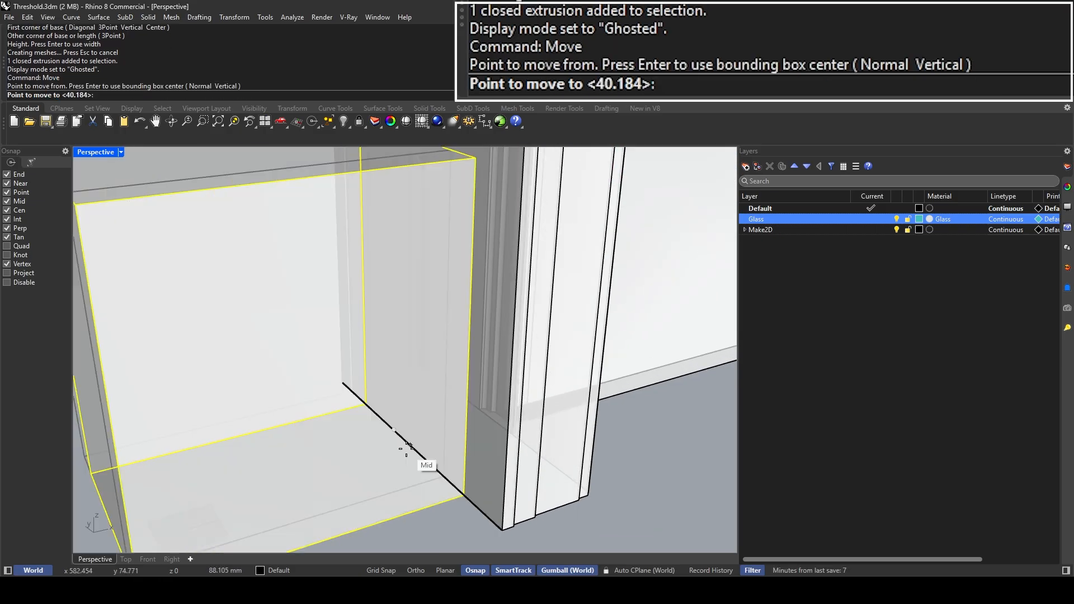
left_click(410, 446)
scroll(355, 394, "down", 5)
left_click_drag(381, 394, 379, 398)
scroll(398, 423, "down", 2)
type("Scale1D")
key("Return")
scroll(407, 431, "up", 6)
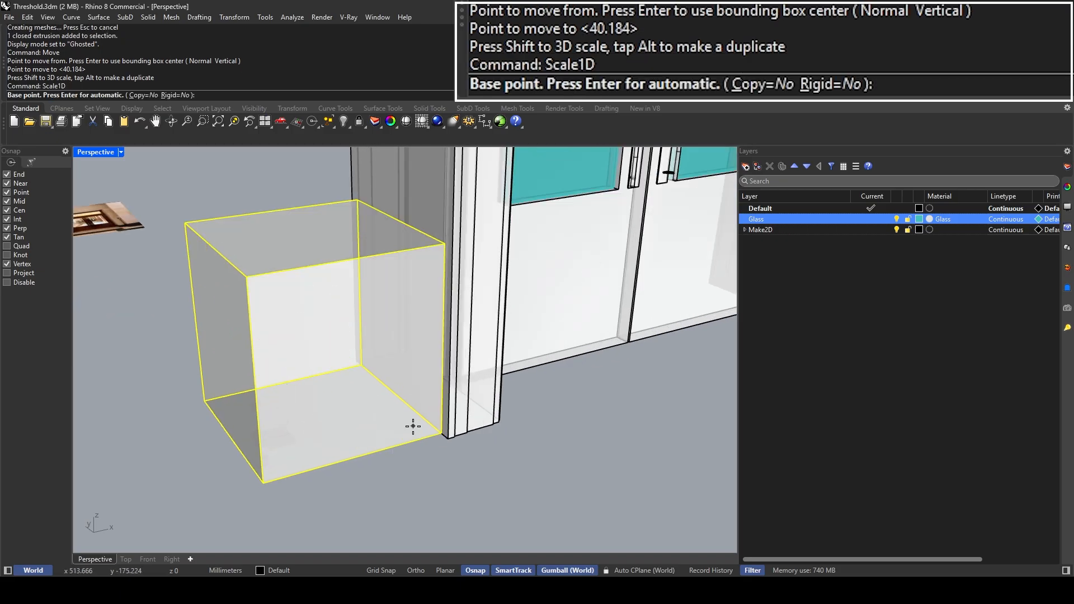
key("Return")
key("Escape")
scroll(388, 416, "down", 9)
right_click_drag(386, 387, 374, 341)
key("Escape")
scroll(381, 334, "up", 5)
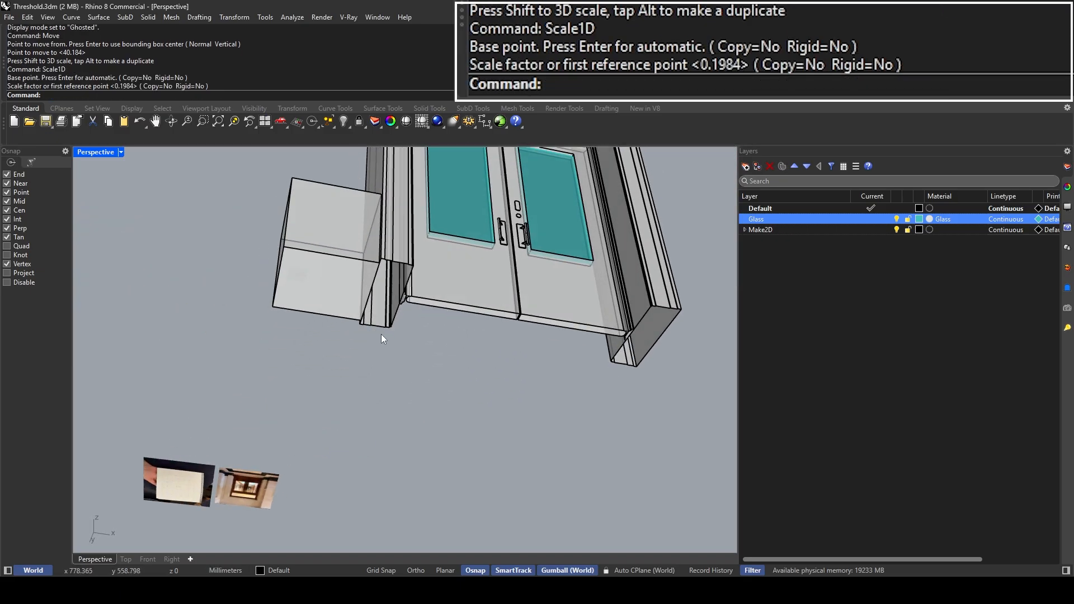
Step: Try to move the box from the midpoint of its top front edge to where the door leaves meet at the base
left_click(360, 275)
scroll(360, 276, "down", 4)
right_click_drag(360, 275, 345, 430)
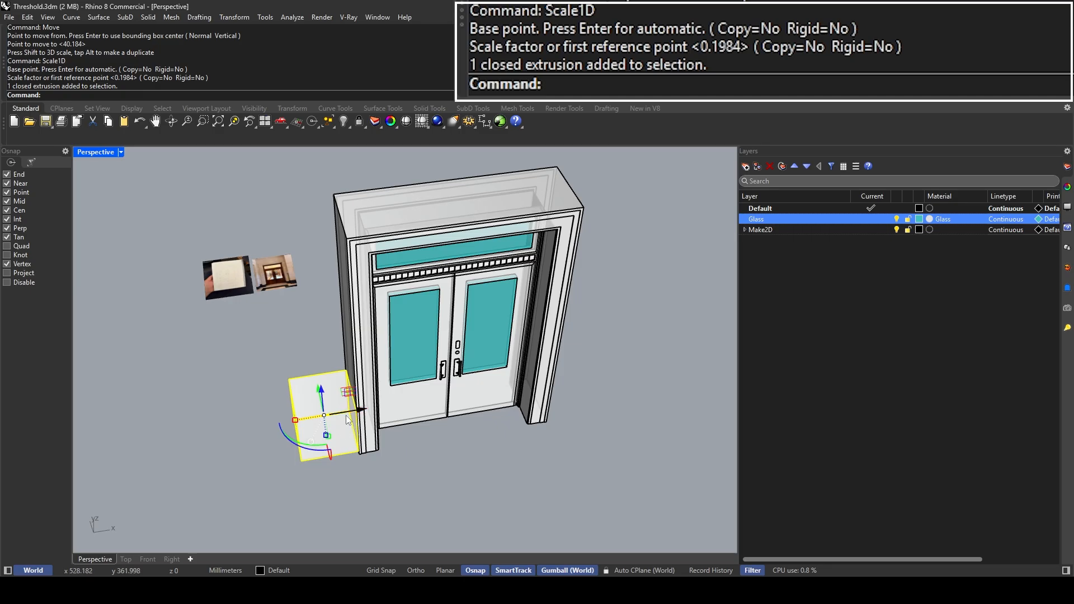
type("Move")
key("Return")
scroll(342, 425, "up", 4)
left_click(307, 414)
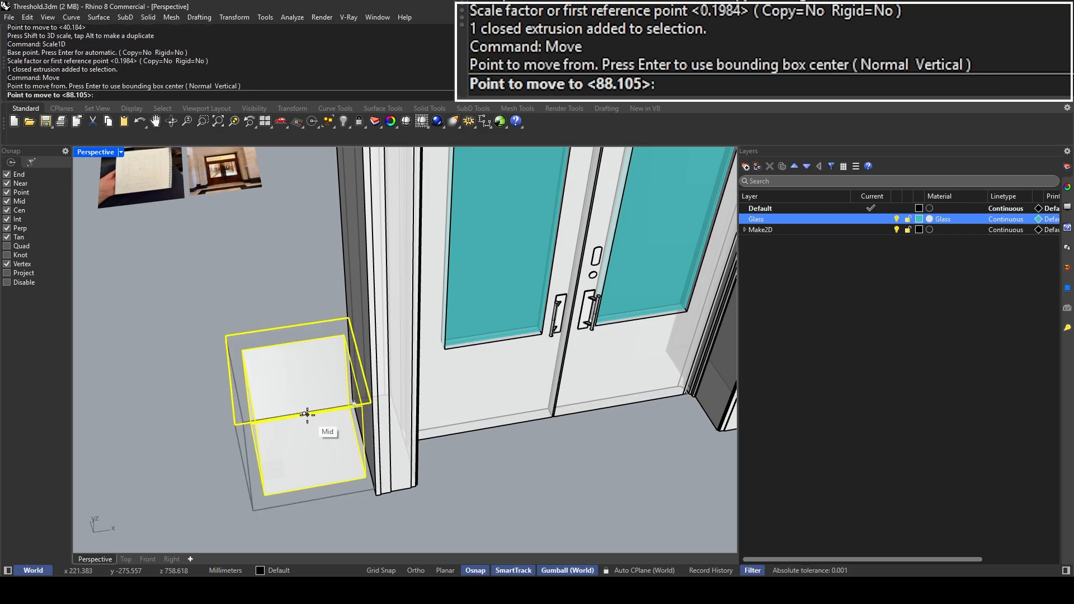
scroll(588, 431, "up", 6)
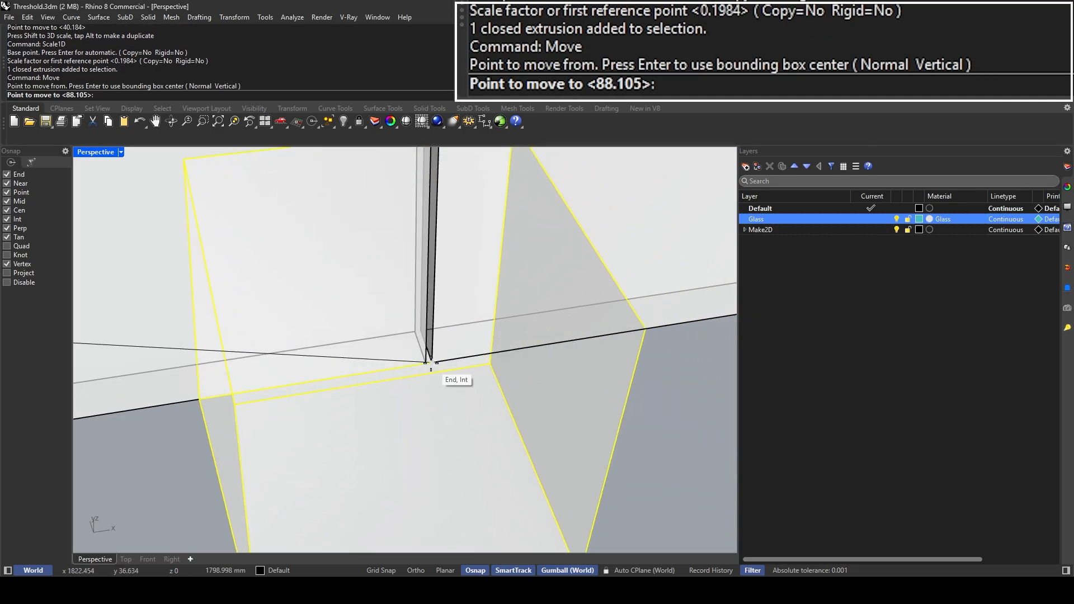
left_click(431, 362)
scroll(422, 360, "down", 8)
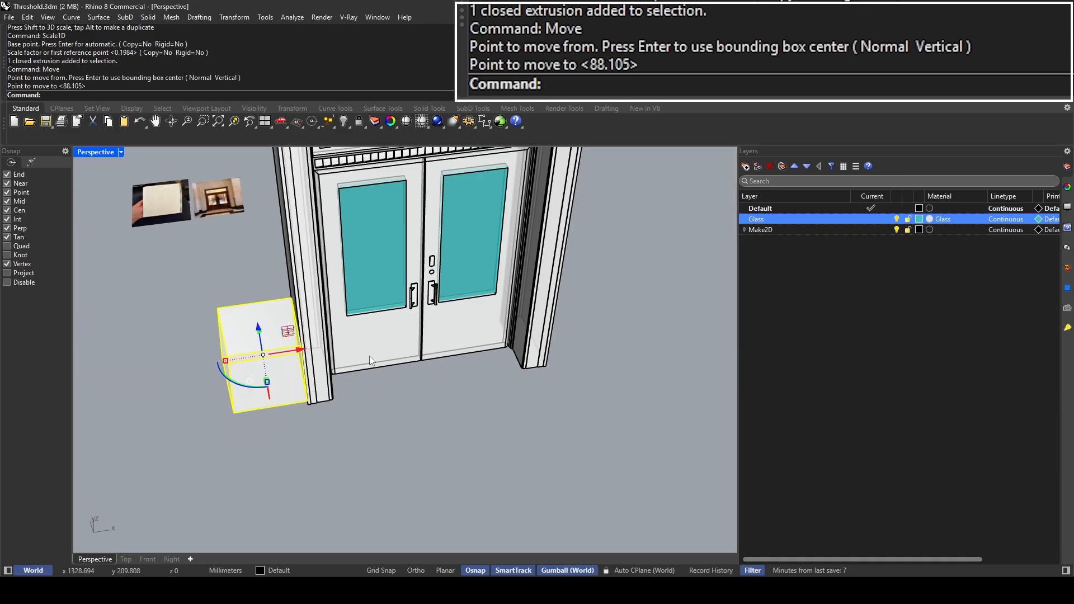
scroll(386, 363, "up", 6)
scroll(265, 403, "down", 3)
scroll(265, 402, "up", 2)
key("Return")
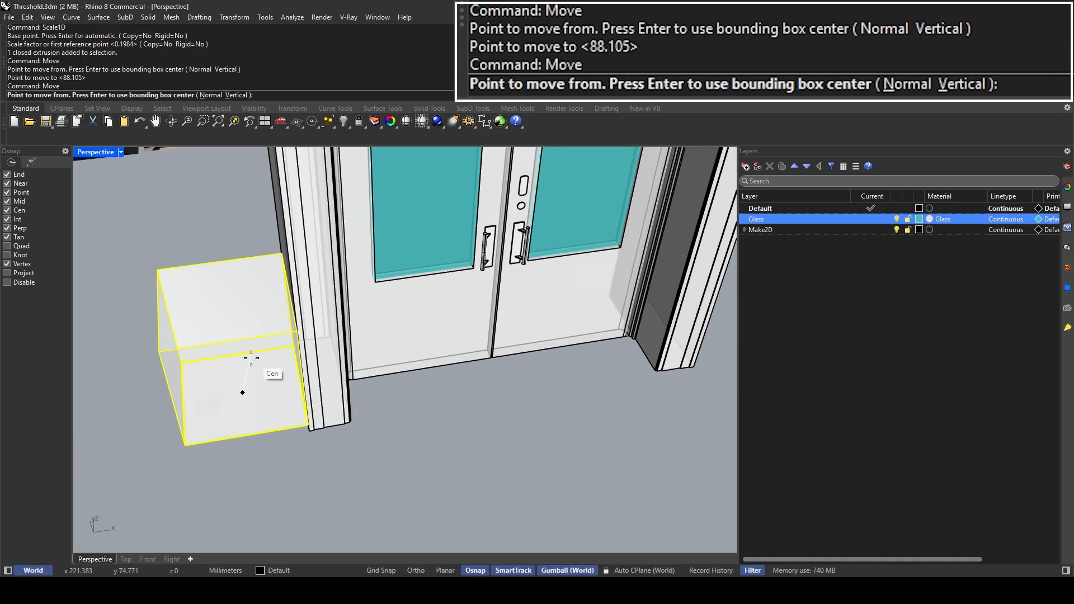
key("Escape")
type("sc")
key("Return")
left_click(184, 445)
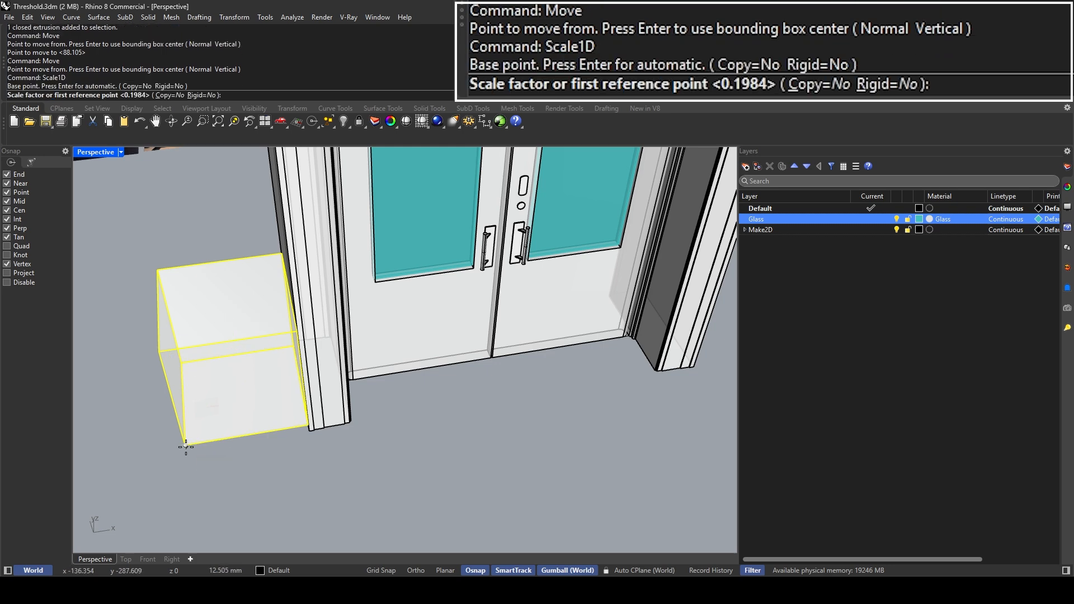
scroll(313, 439, "up", 2)
key("Escape")
Step: Mirror a copy of the box about the door's centre line to the outer side of the surround's opposite leg
type("Mirror")
key("Return")
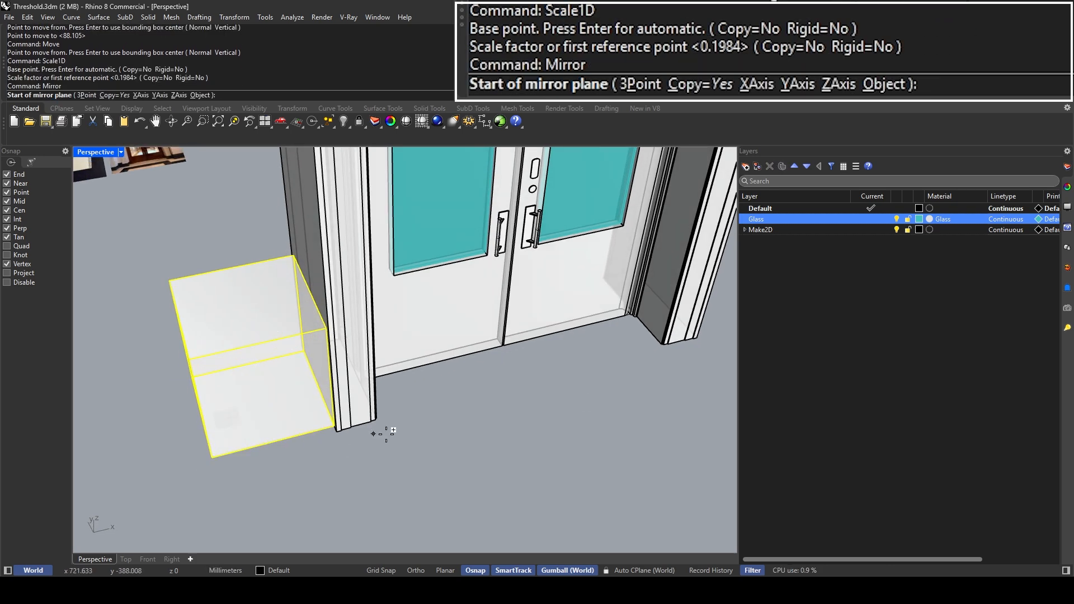
scroll(403, 364, "up", 8)
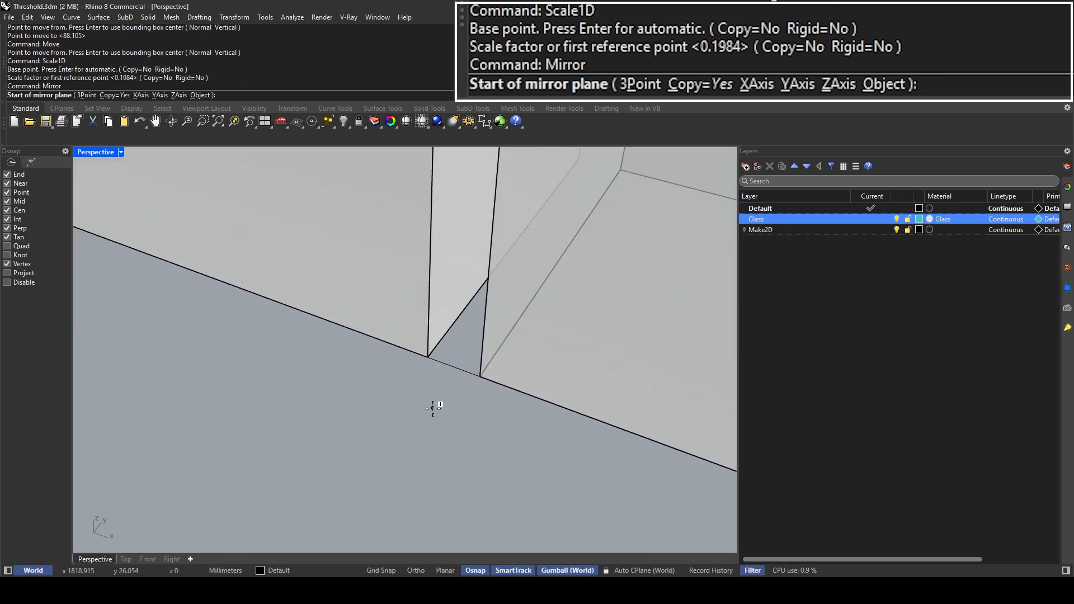
left_click(451, 366)
scroll(446, 371, "down", 8)
left_click(396, 446, "shift")
scroll(395, 446, "down", 7)
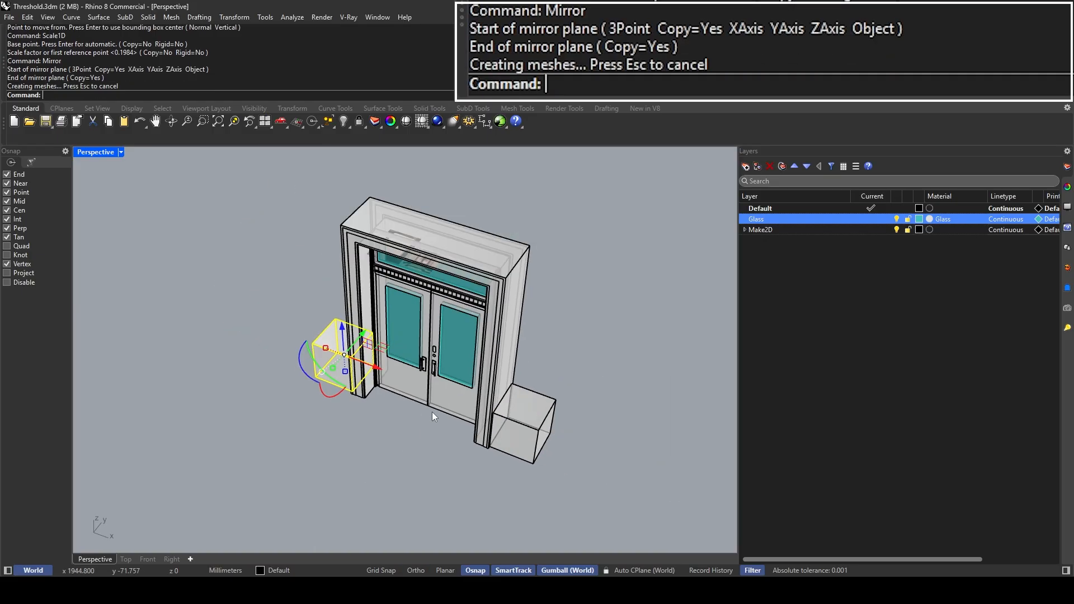
Step: Scale both side boxes vertically with Scale1D from their base to about 4047 mm high, above the top of the surround
right_click_drag(434, 414, 401, 441, "shift")
left_click(502, 453, "shift")
right_click_drag(502, 453, 562, 423)
type("Scale1D")
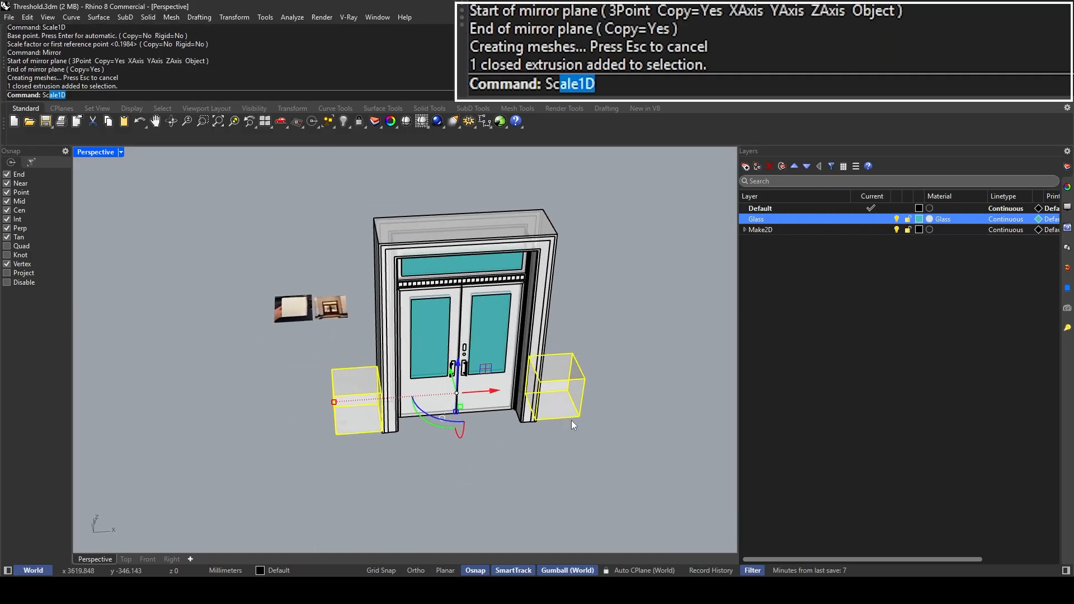
key("Return")
left_click(579, 416)
left_click(584, 379)
scroll(610, 209, "up", 2)
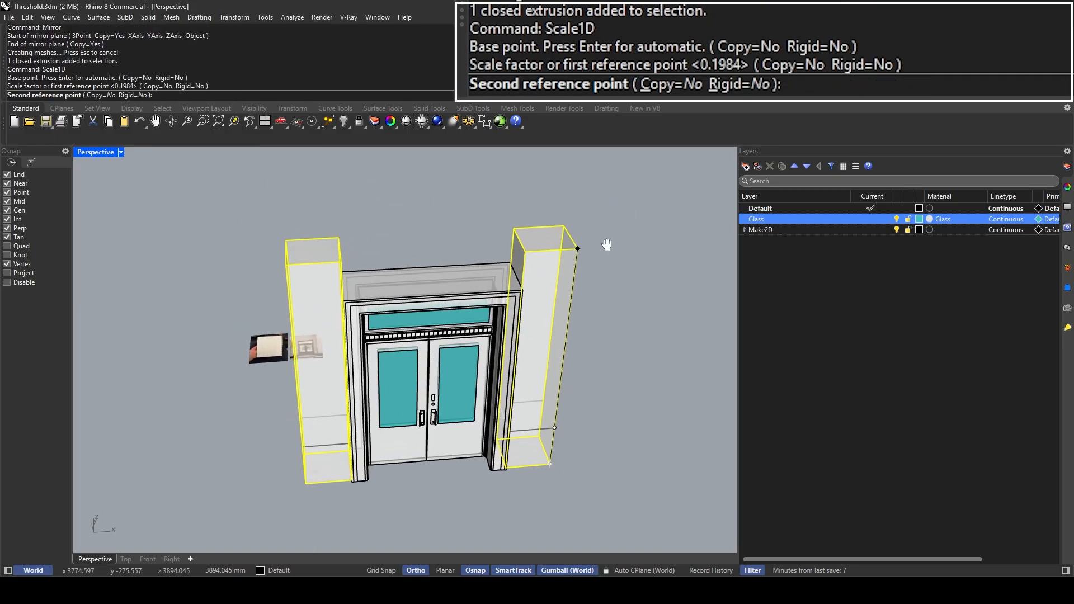
left_click(604, 241)
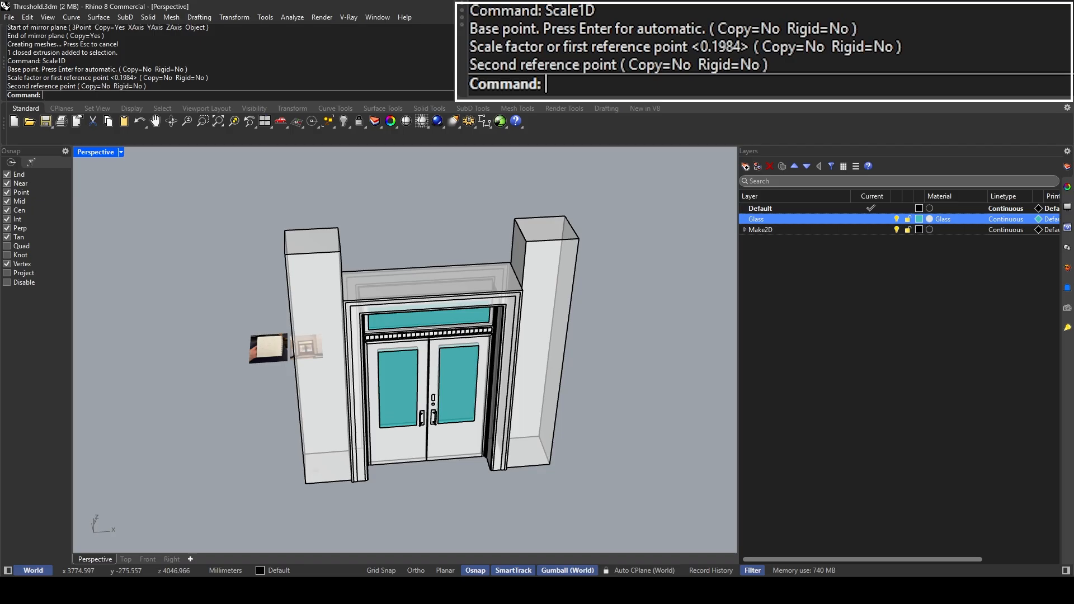
Step: Draw a box spanning between the two tall side boxes, from their top down to the top of the surround
type("Box")
key("Return")
left_click(514, 218)
right_click_drag(429, 247, 378, 264)
scroll(335, 288, "up", 7)
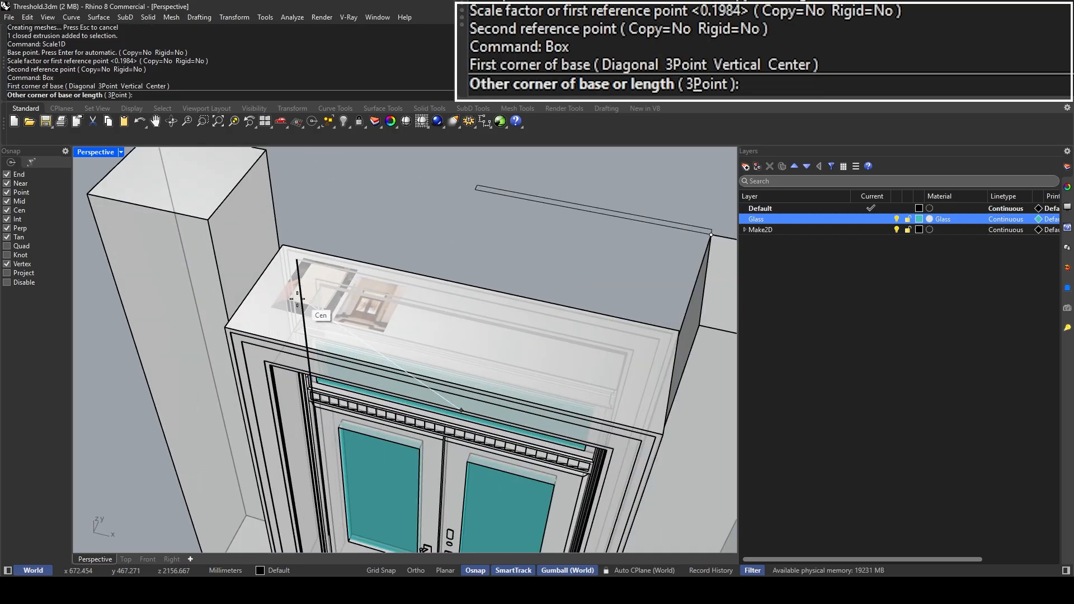
left_click(229, 318)
left_click(229, 318)
scroll(229, 318, "down", 6)
Step: Join the two side boxes and the box above the surround into one wall solid with BooleanUnion
right_click_drag(335, 299, 453, 241)
left_click(472, 222)
left_click(554, 233, "shift")
left_click(354, 231, "shift")
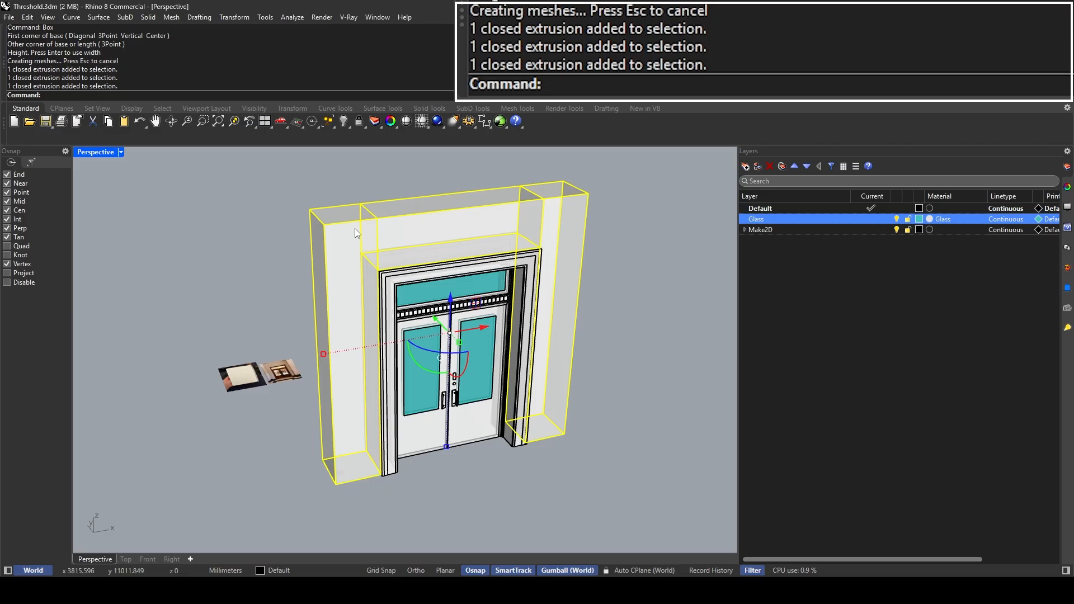
type("Boo")
left_click(67, 142)
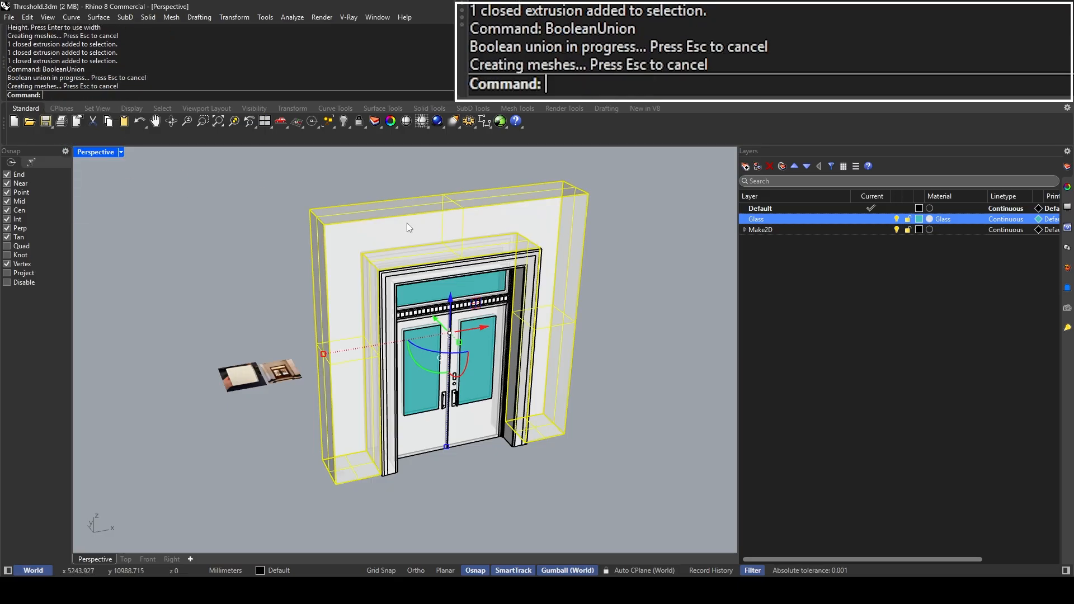
right_click_drag(407, 224, 450, 266)
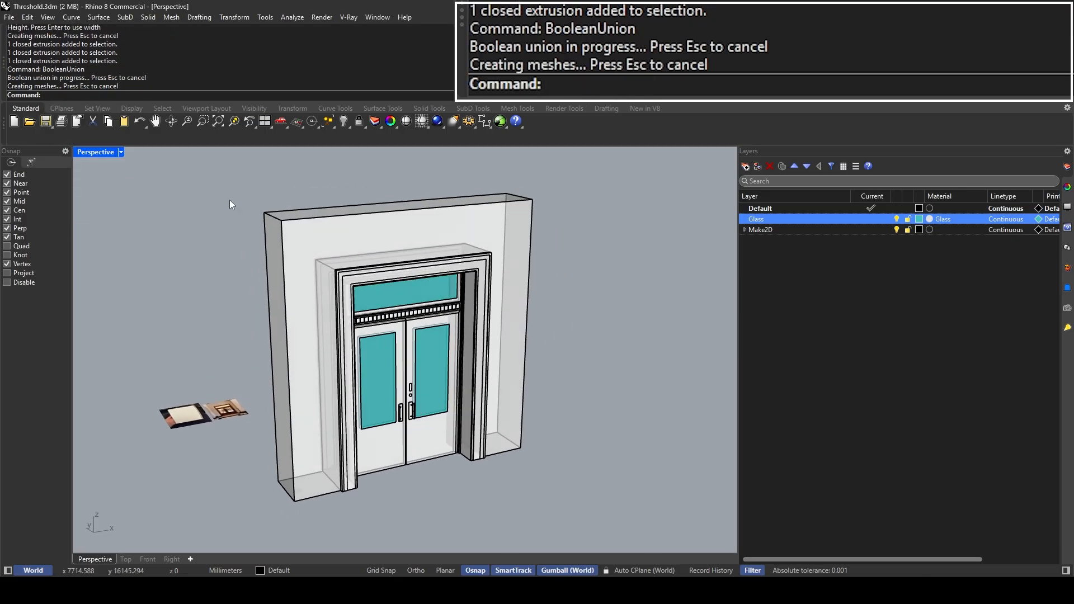
double_click(115, 151)
double_click(429, 152)
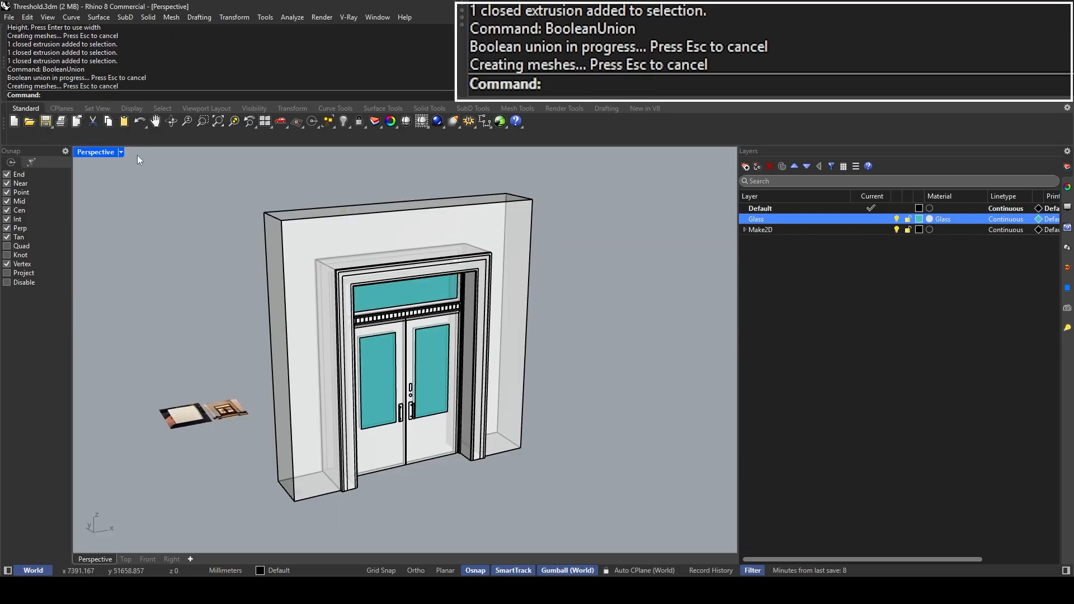